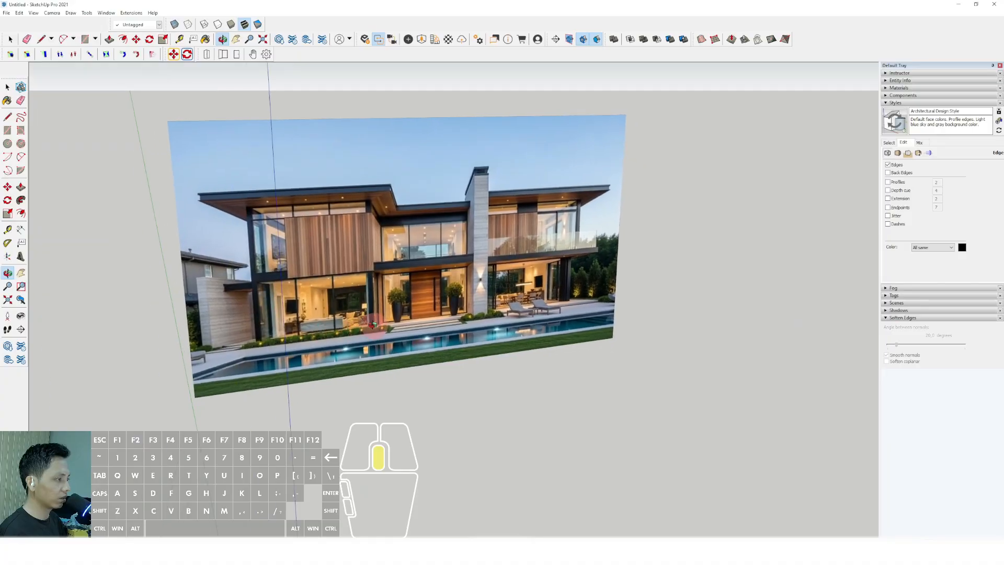
Draw a large ground rectangle from the origin on the red-green plane, extending beneath the reference house image.
scroll(331, 314, up, 2)
scroll(366, 301, down, 3)
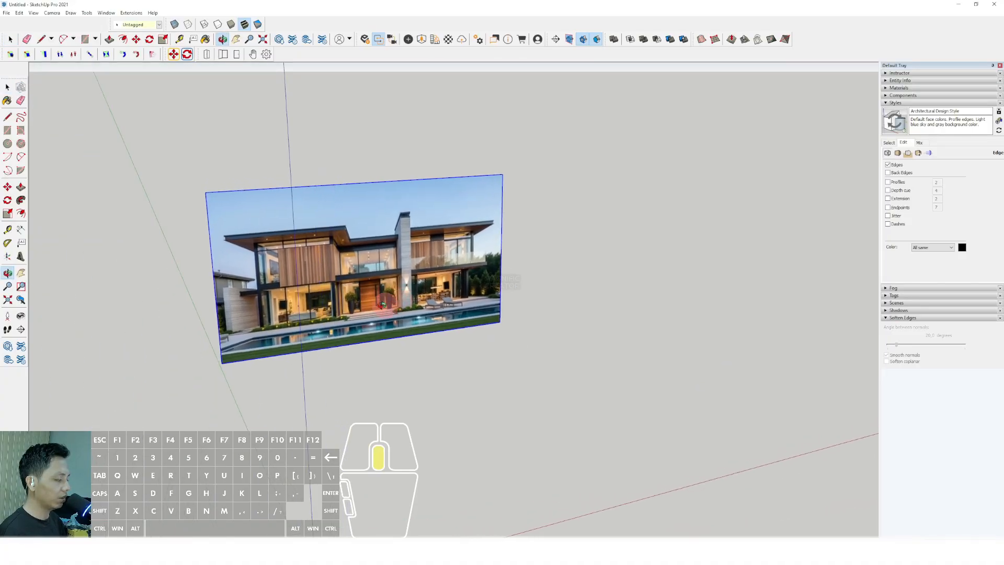
scroll(337, 316, up, 3)
scroll(366, 312, down, 3)
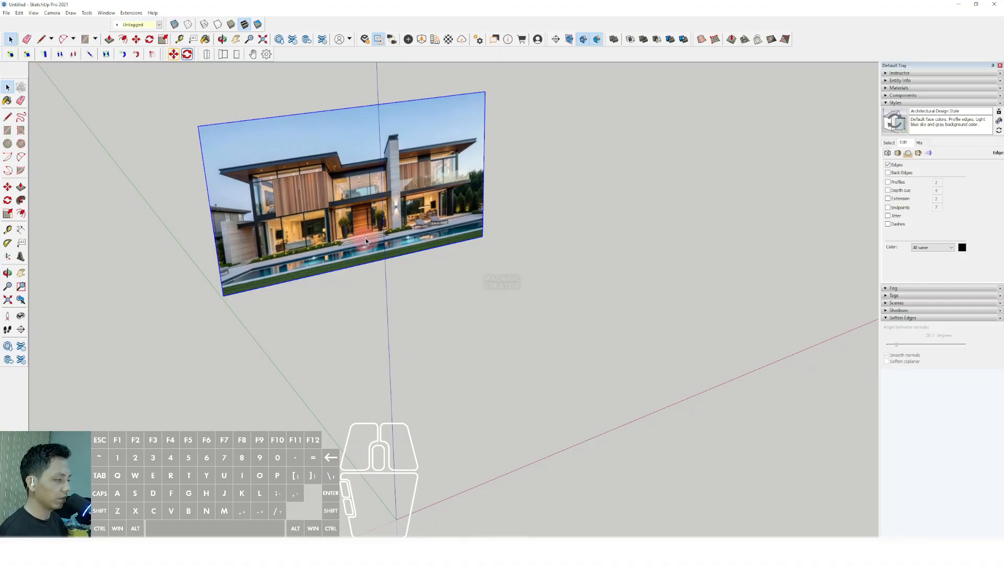
scroll(363, 240, down, 2)
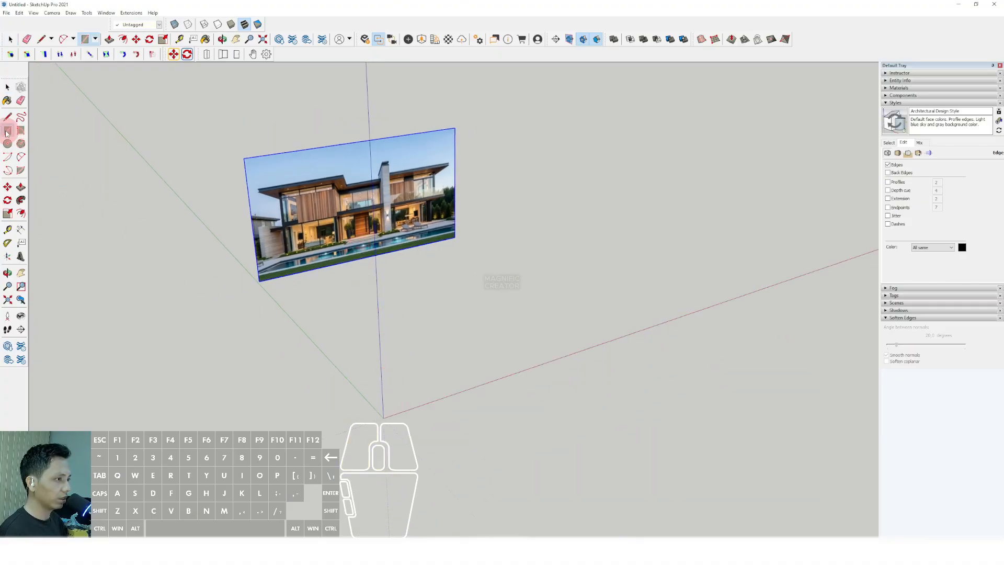
scroll(382, 410, up, 3)
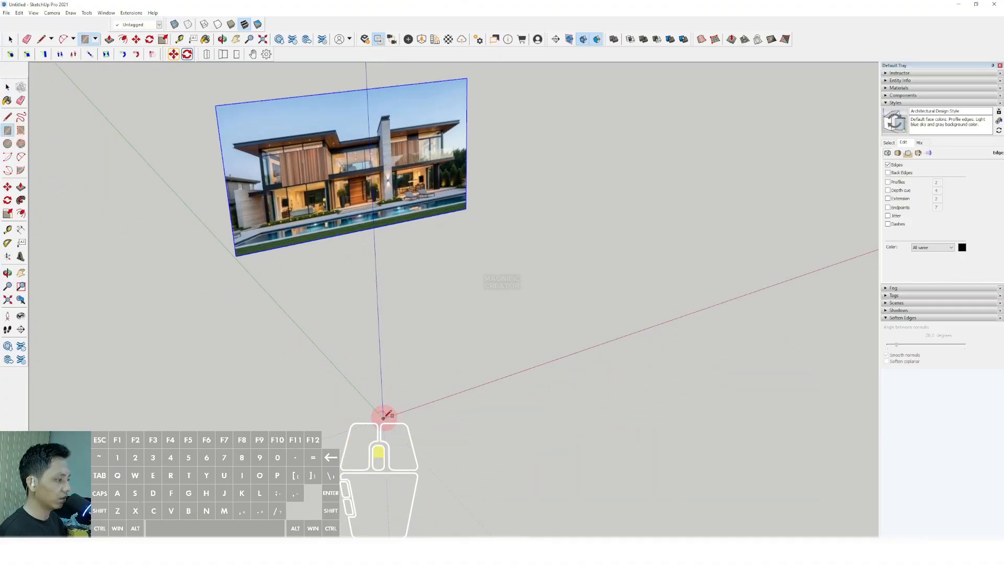
middle_drag(385, 416, 486, 203)
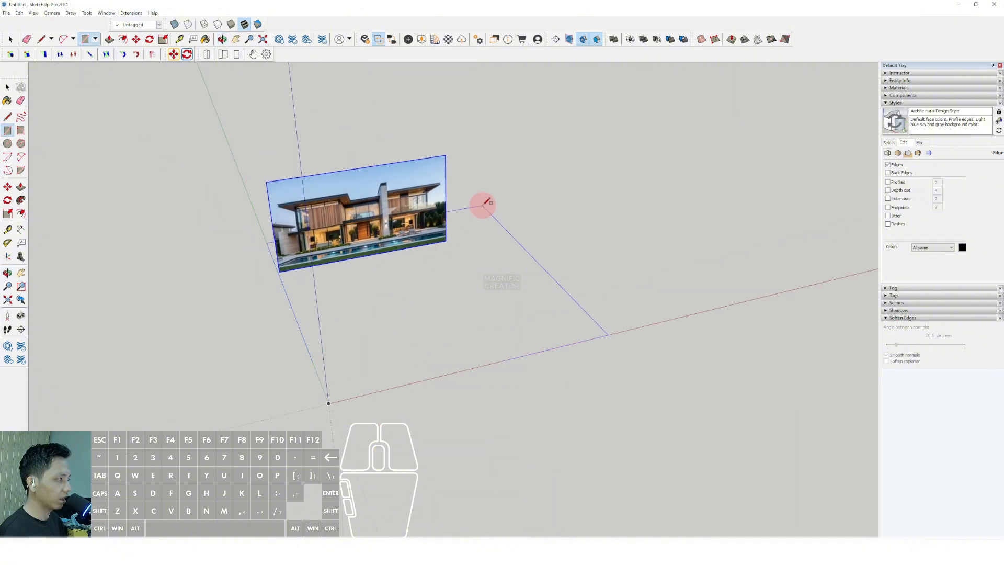
click(505, 166)
Select the ground rectangle with its edges and make it a group.
middle_drag(504, 168, 394, 244)
scroll(385, 275, up, 2)
shift+middle_drag(379, 300, 406, 319)
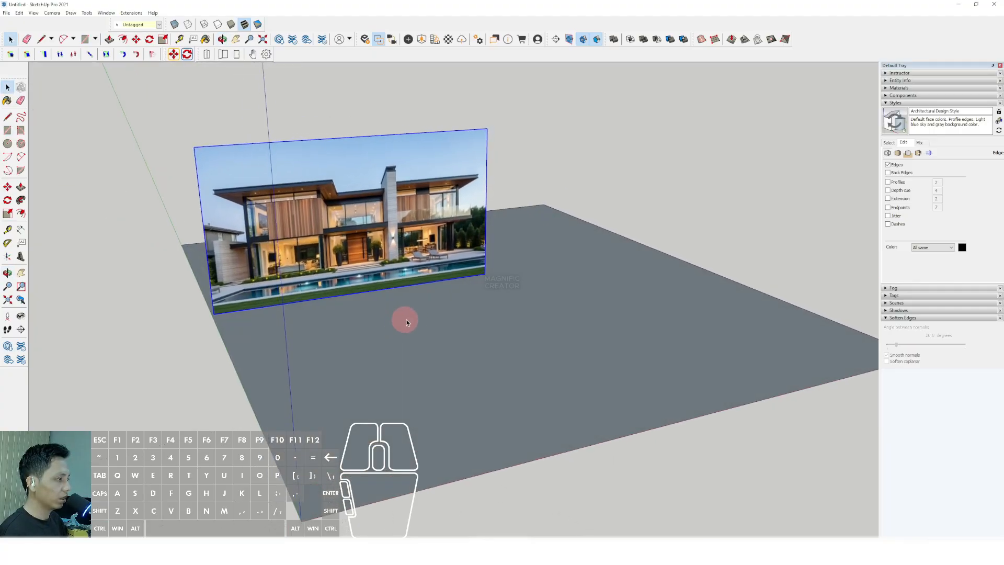
scroll(385, 327, up, 1)
click(406, 318)
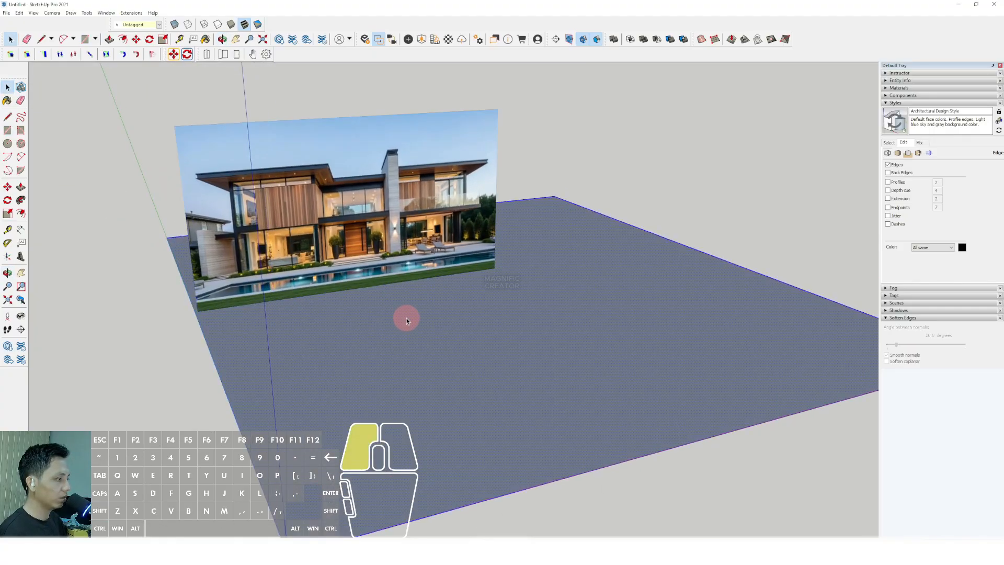
right_click(407, 318)
click(432, 386)
Examine the entrance, terrace and pool area of the reference house image up close.
middle_drag(431, 386, 325, 347)
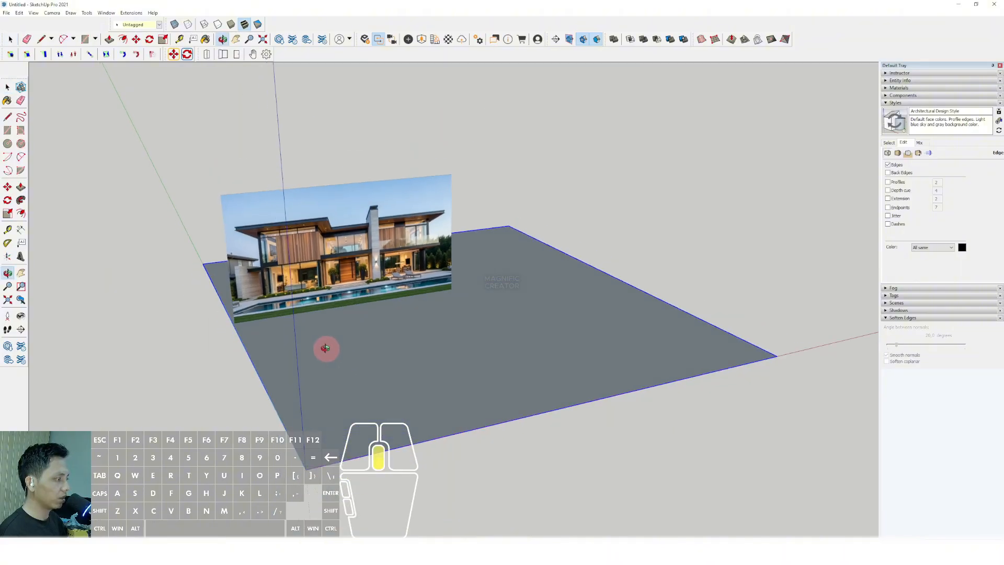
scroll(455, 326, up, 5)
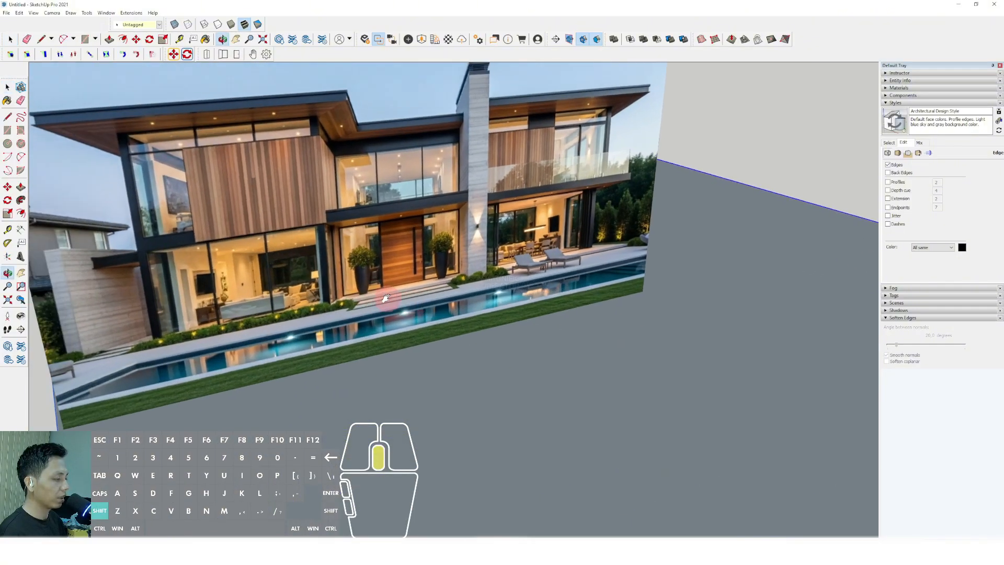
scroll(282, 283, up, 3)
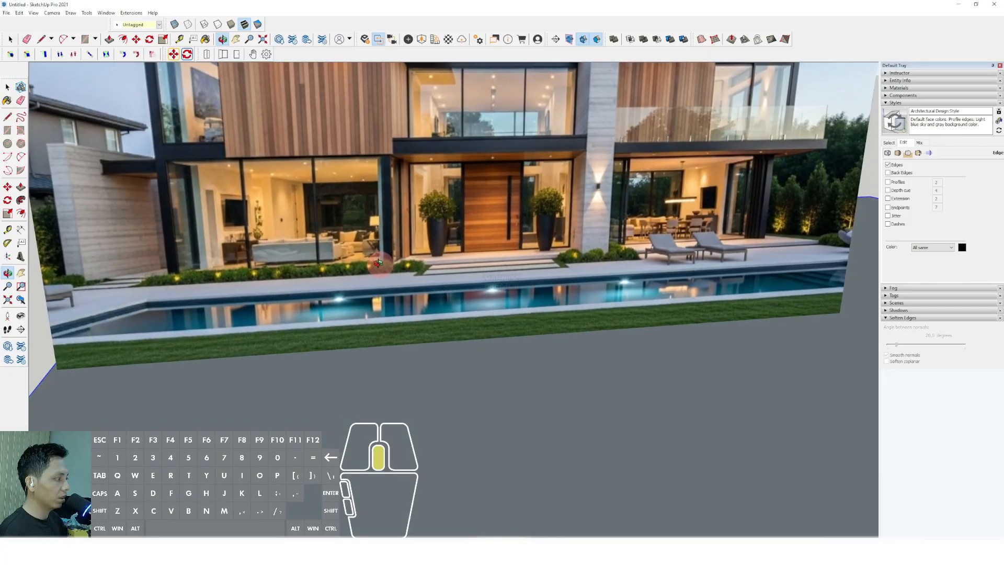
scroll(570, 259, up, 2)
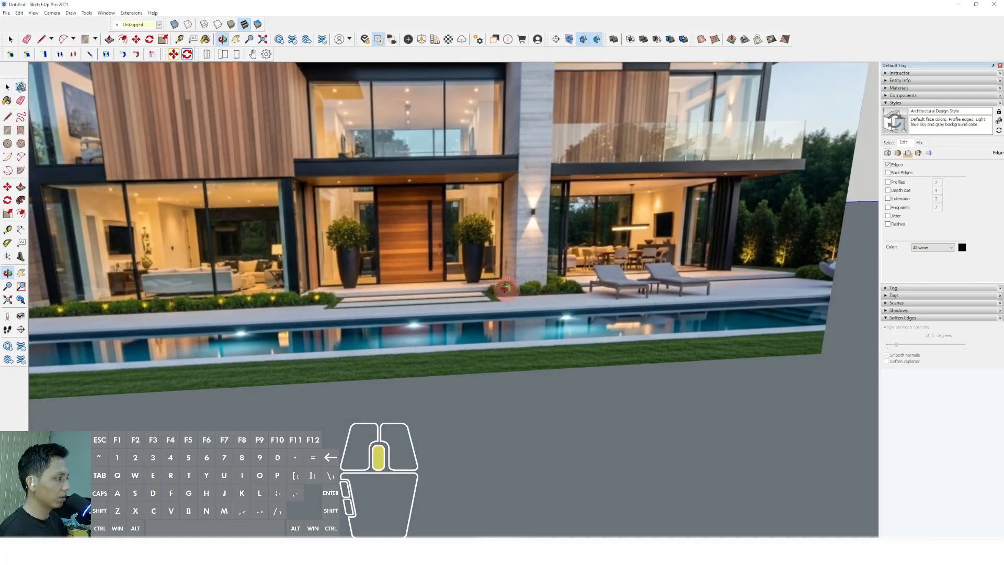
scroll(491, 294, down, 2)
shift+middle_drag(473, 296, 384, 323)
scroll(396, 295, up, 2)
scroll(416, 323, down, 2)
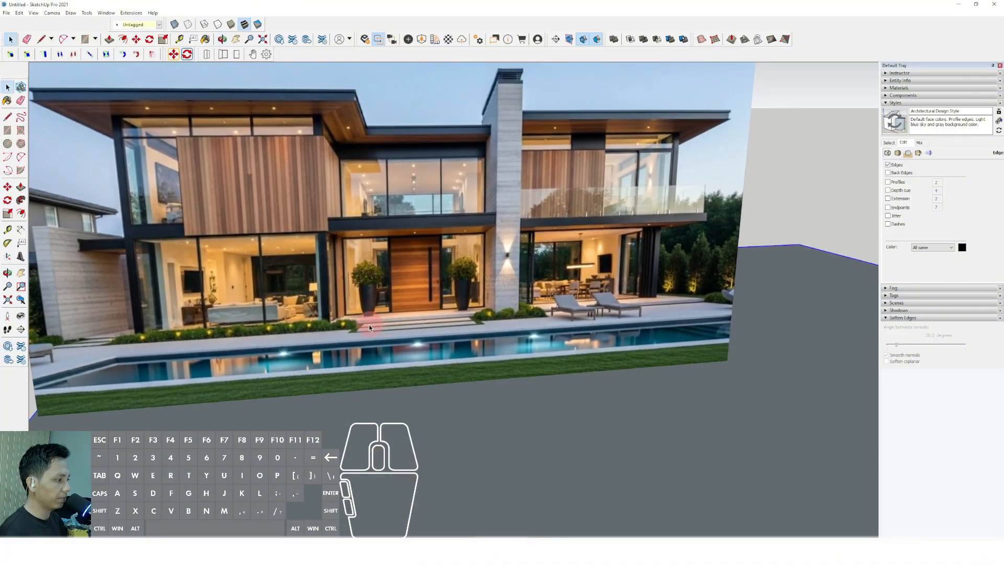
Explode the reference house image into a textured face.
scroll(398, 319, down, 2)
right_click(410, 287)
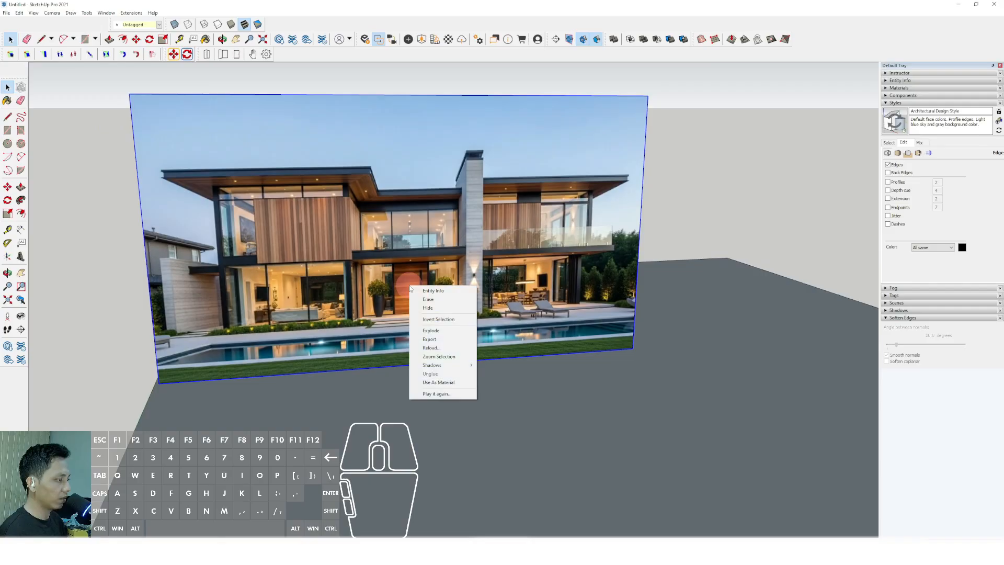
click(429, 331)
Draw a line on the image along the base of the entrance glazing, from its left corner to its right corner.
scroll(408, 306, up, 6)
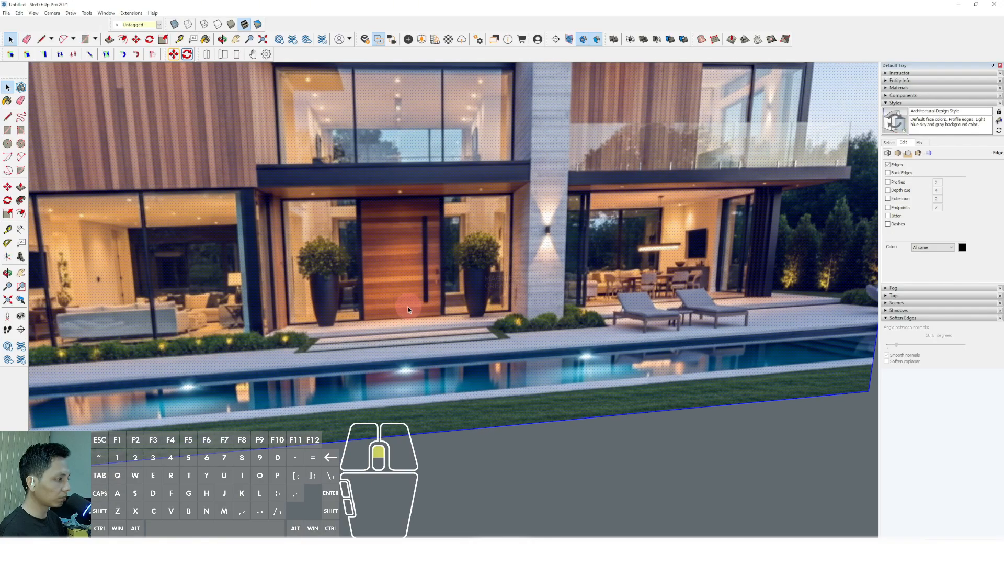
shift+middle_drag(326, 320, 244, 323)
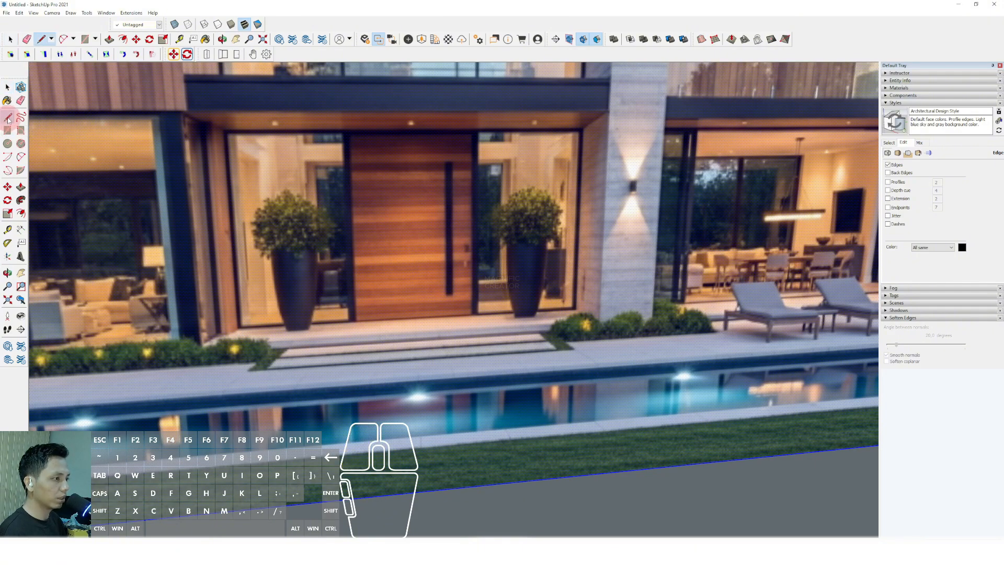
scroll(290, 316, up, 4)
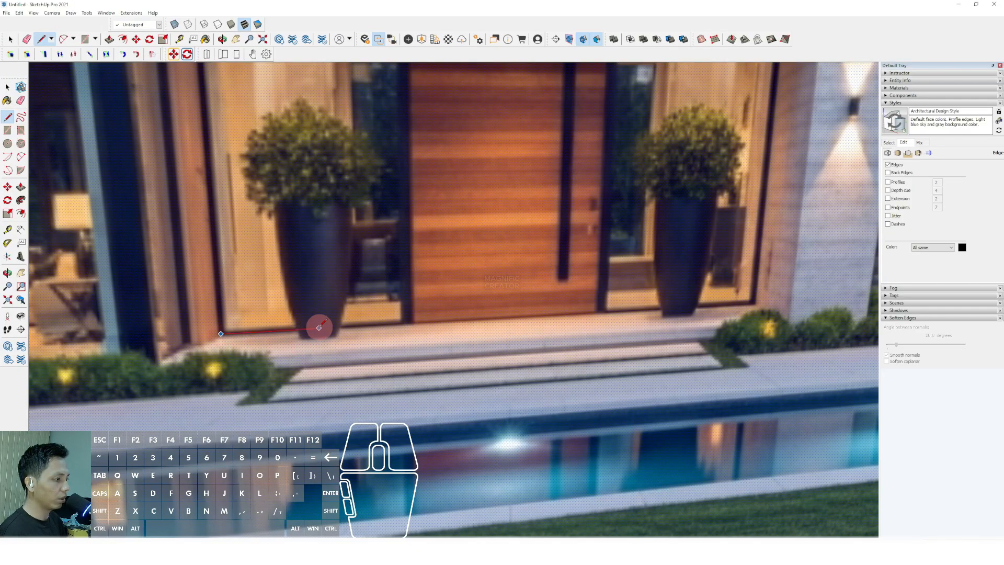
scroll(319, 328, down, 3)
scroll(537, 311, up, 6)
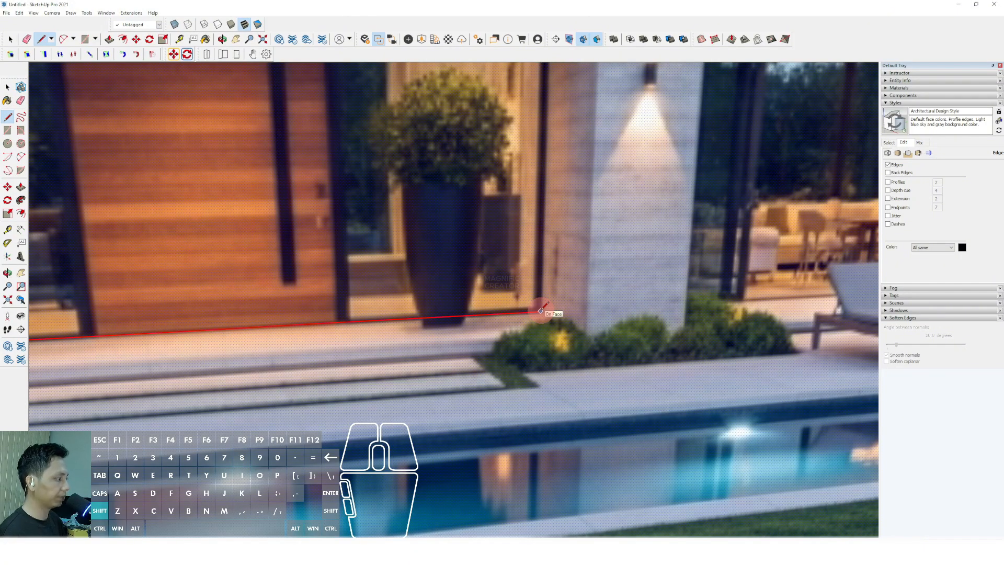
key(space)
Select the house image face together with the entrance line and make them one group.
scroll(459, 316, down, 10)
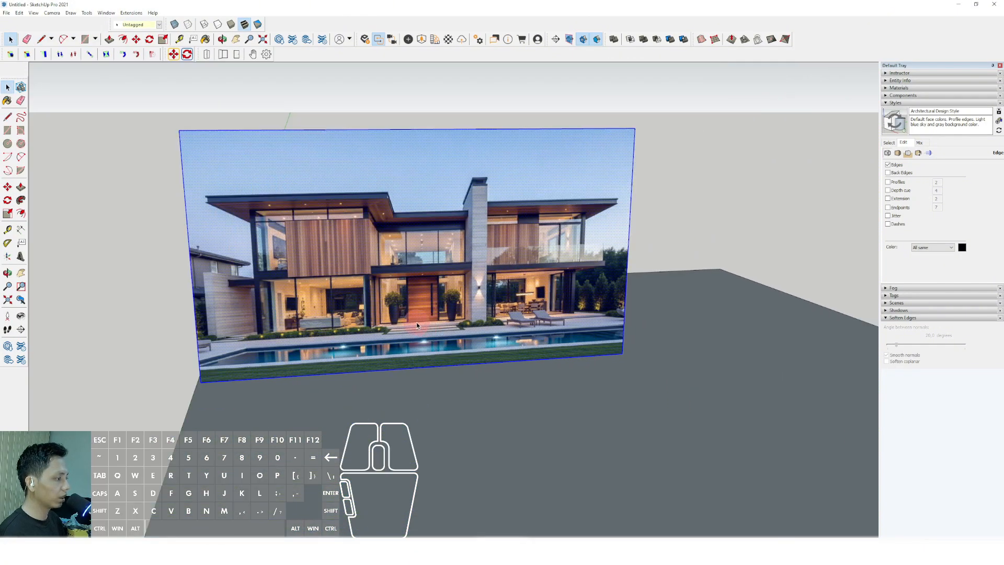
scroll(415, 321, down, 5)
click(363, 231)
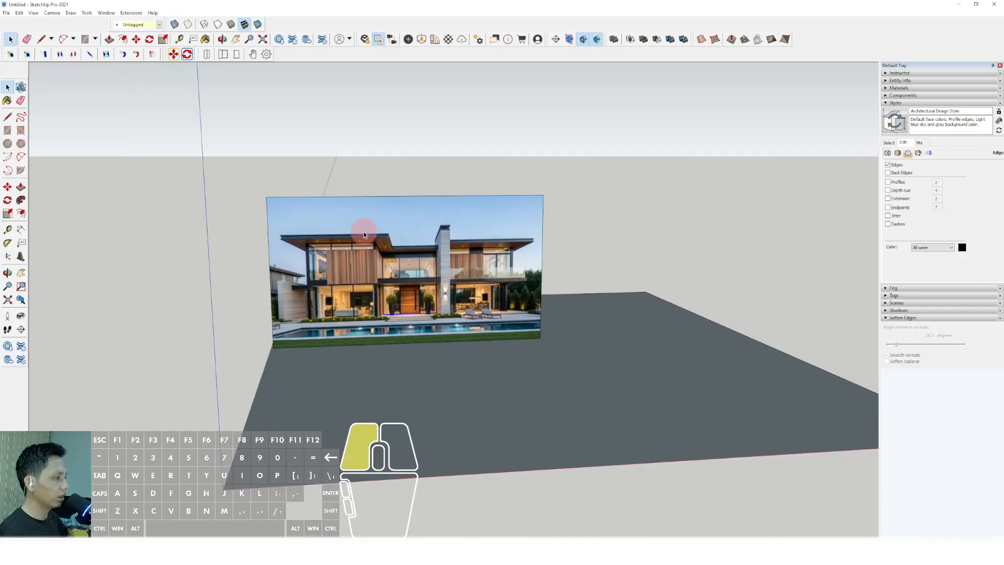
drag(223, 164, 495, 302)
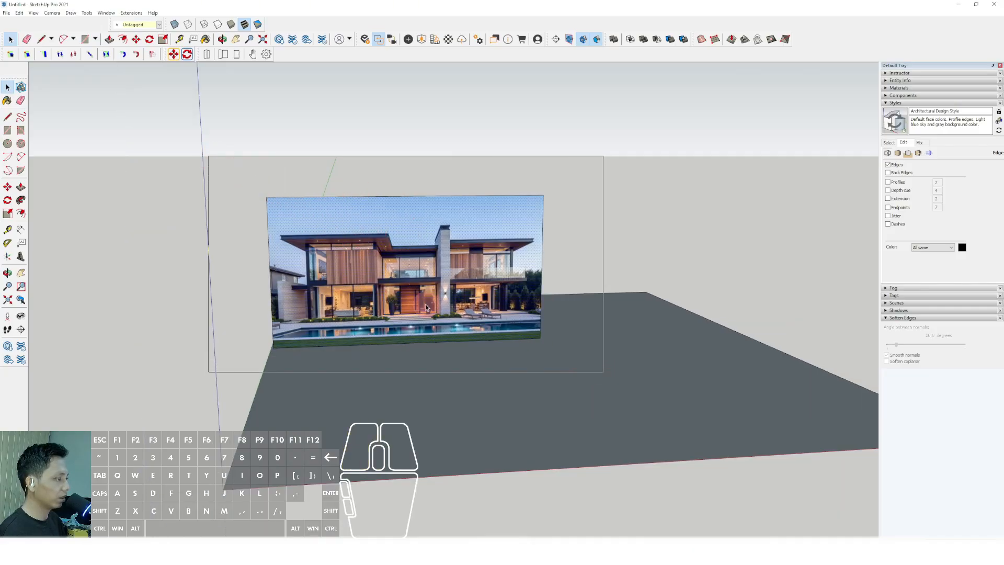
scroll(425, 303, up, 10)
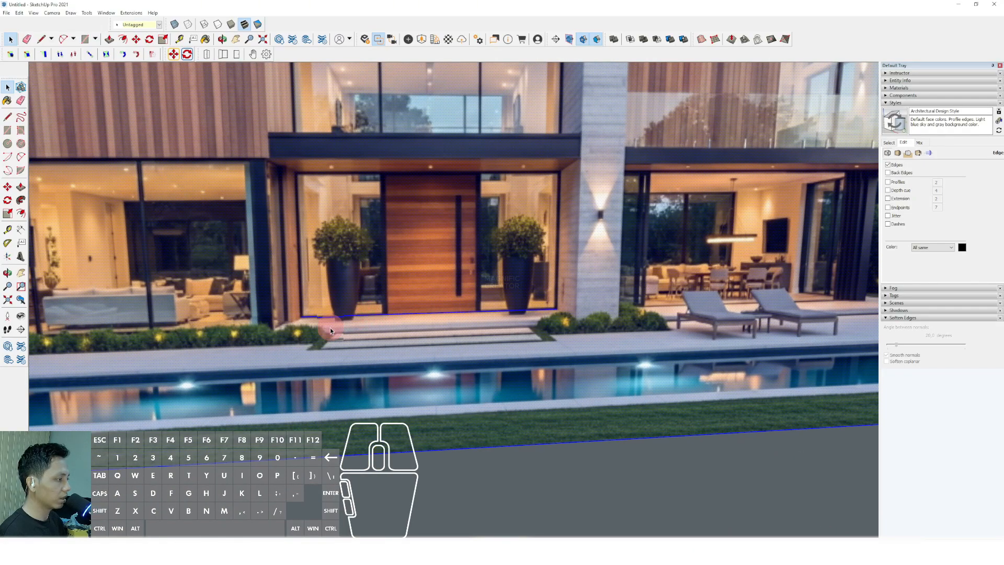
scroll(330, 328, down, 10)
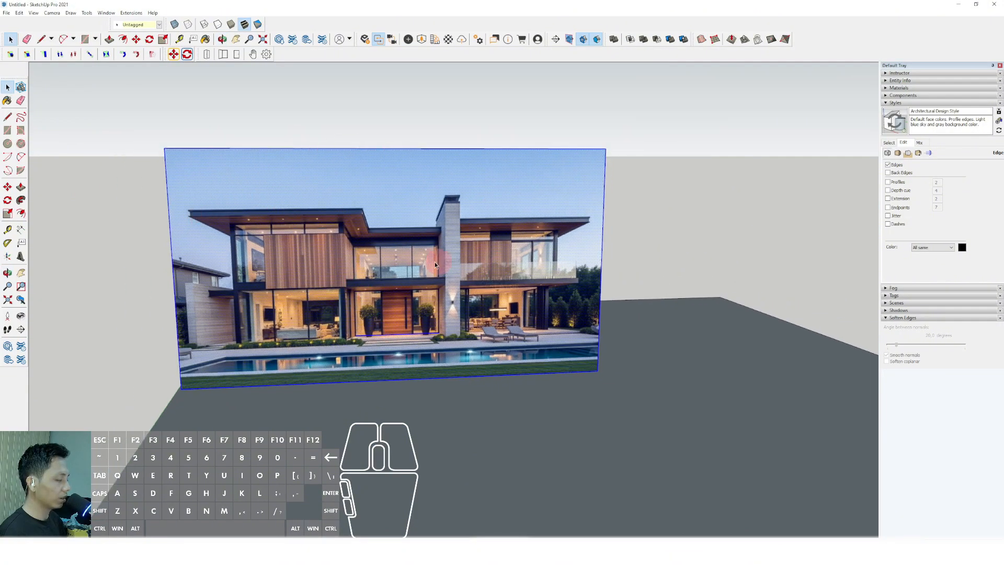
scroll(433, 268, down, 1)
scroll(427, 269, up, 3)
right_click(442, 230)
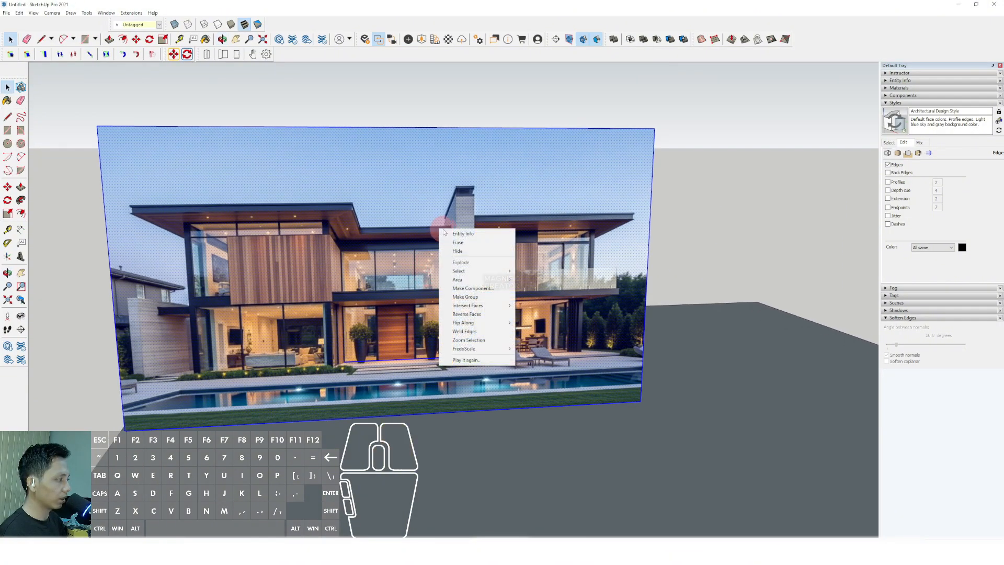
click(464, 297)
Examine the entrance door and the line traced along the base of its glazing as a scale reference.
scroll(381, 369, up, 8)
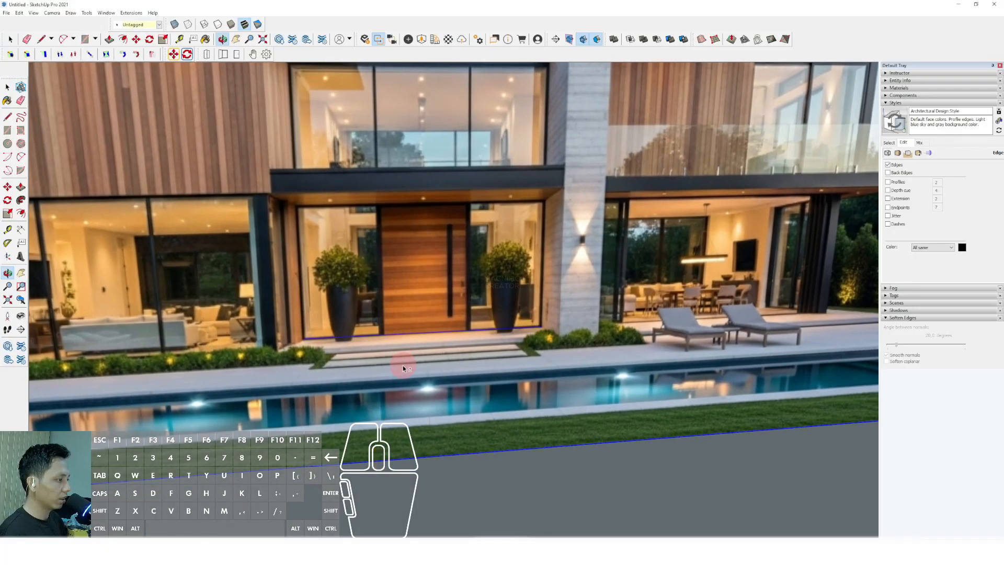
middle_drag(403, 369, 360, 356)
scroll(347, 357, up, 3)
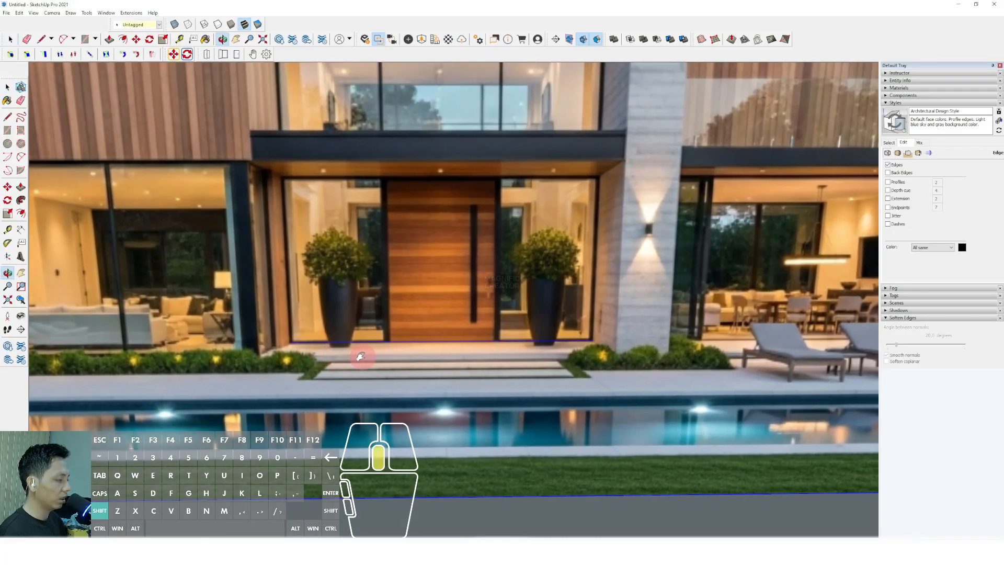
scroll(360, 356, down, 6)
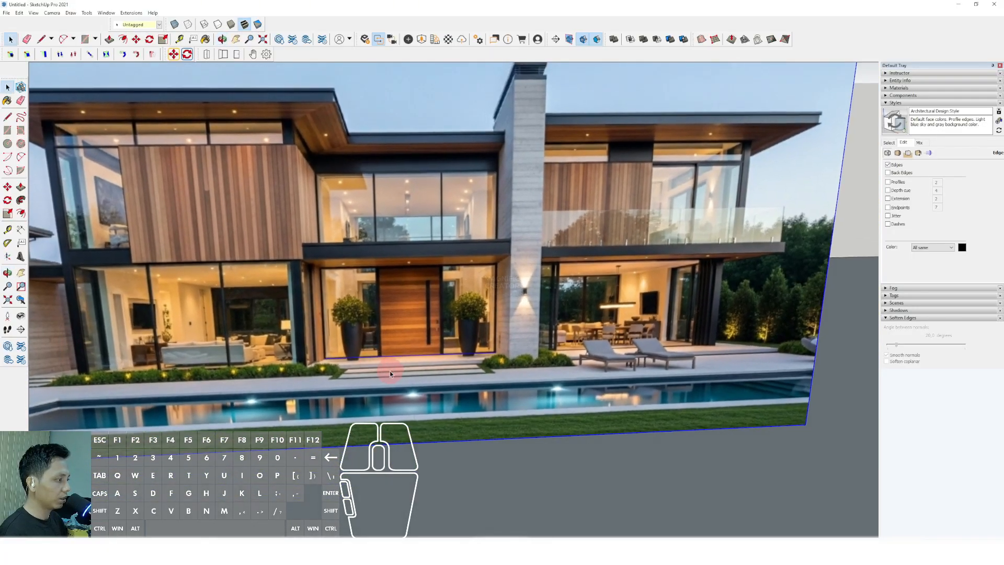
scroll(325, 359, up, 2)
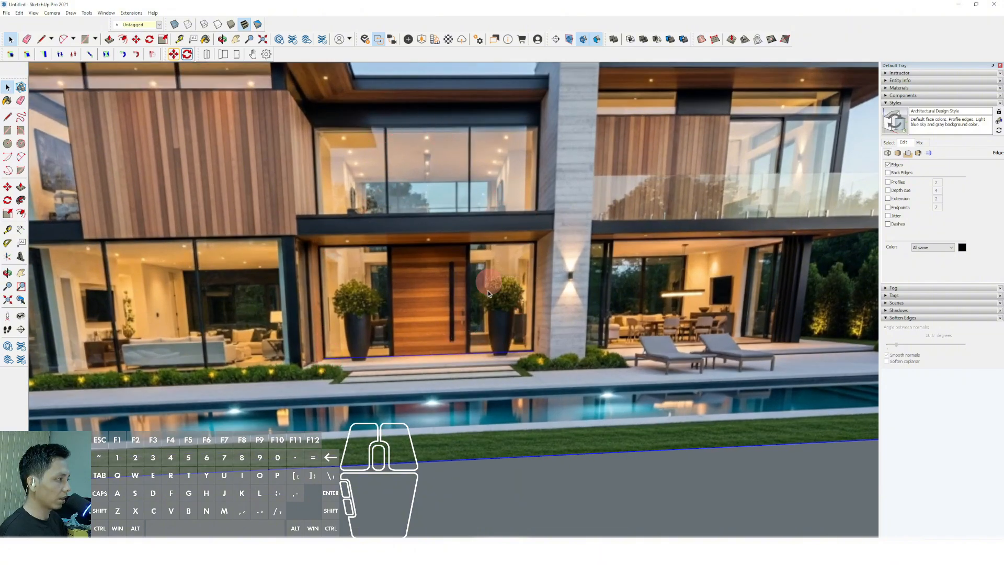
scroll(360, 364, up, 1)
middle_drag(416, 365, 386, 360)
scroll(330, 349, down, 2)
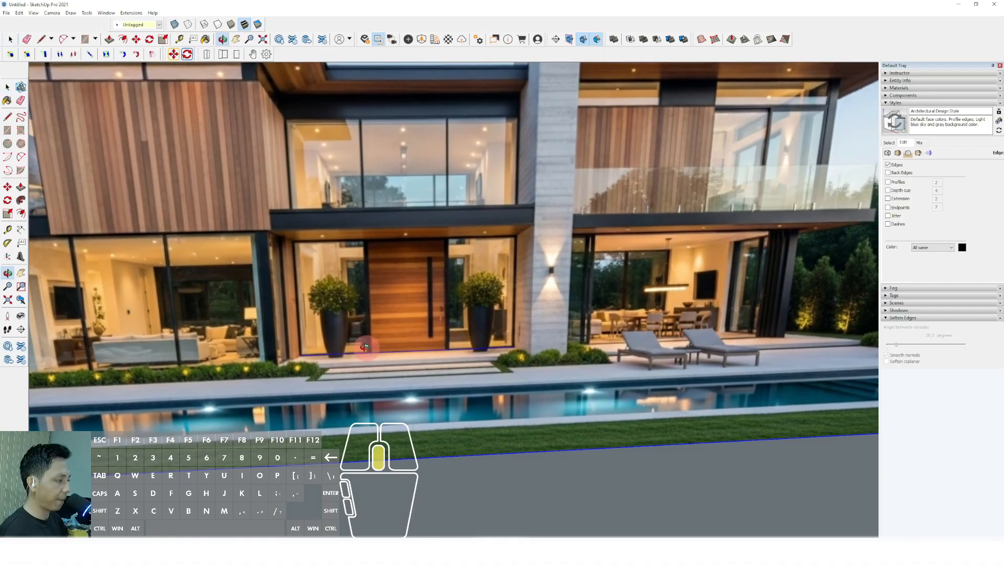
scroll(339, 350, up, 3)
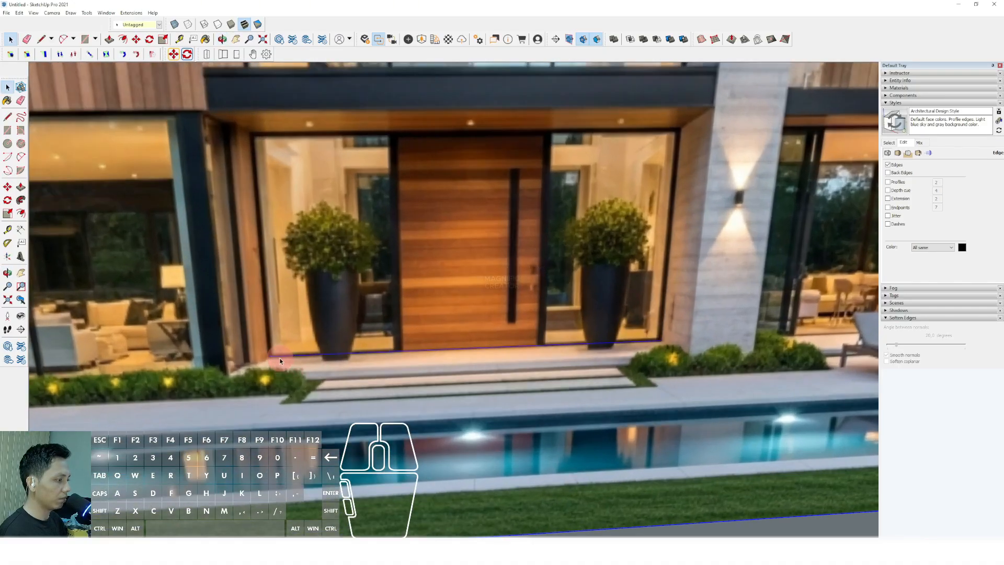
scroll(282, 357, down, 1)
scroll(375, 362, down, 3)
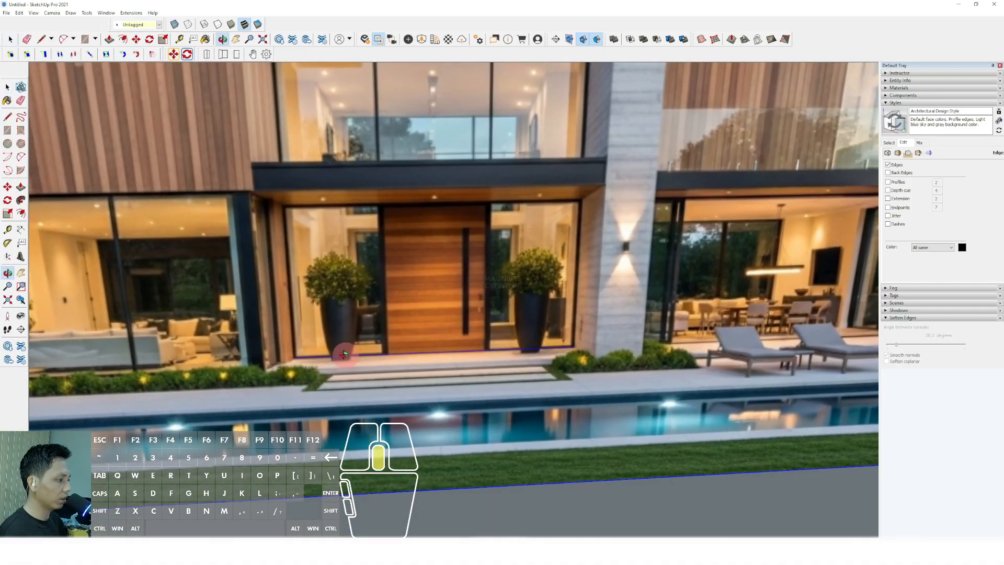
Measure the entrance base line from end to end, set its real length, and accept resizing the whole model.
click(7, 231)
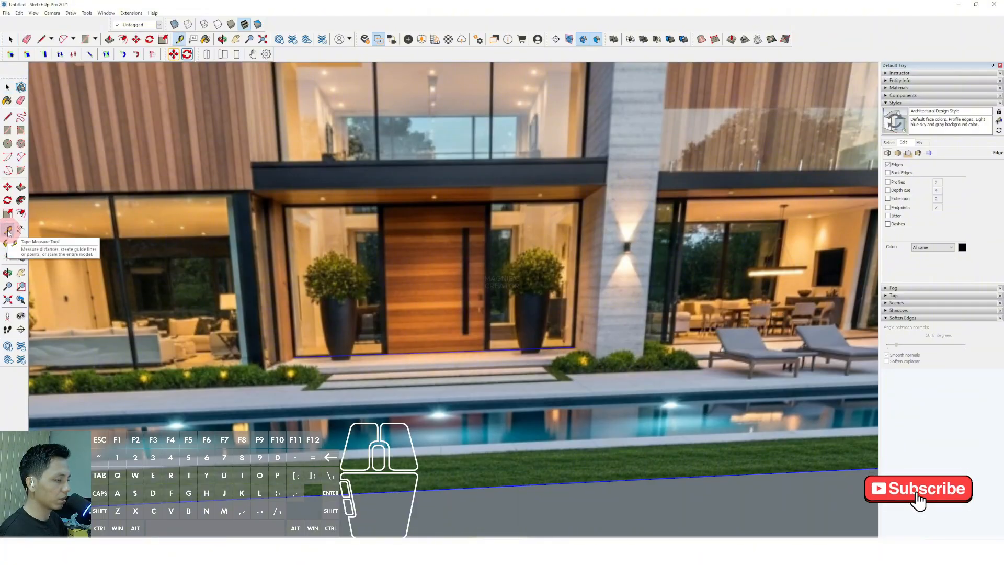
scroll(260, 337, up, 4)
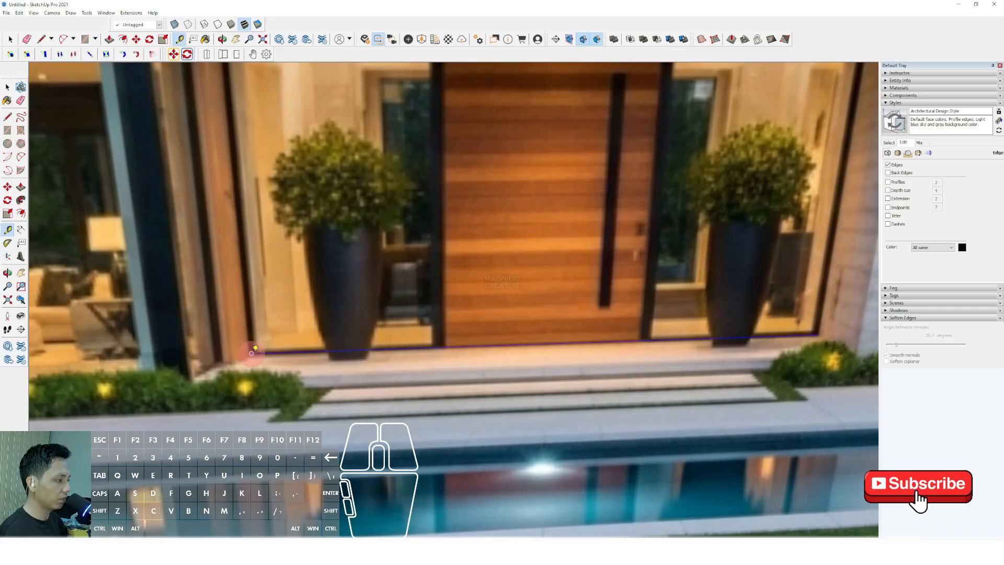
scroll(251, 353, down, 4)
scroll(575, 343, up, 4)
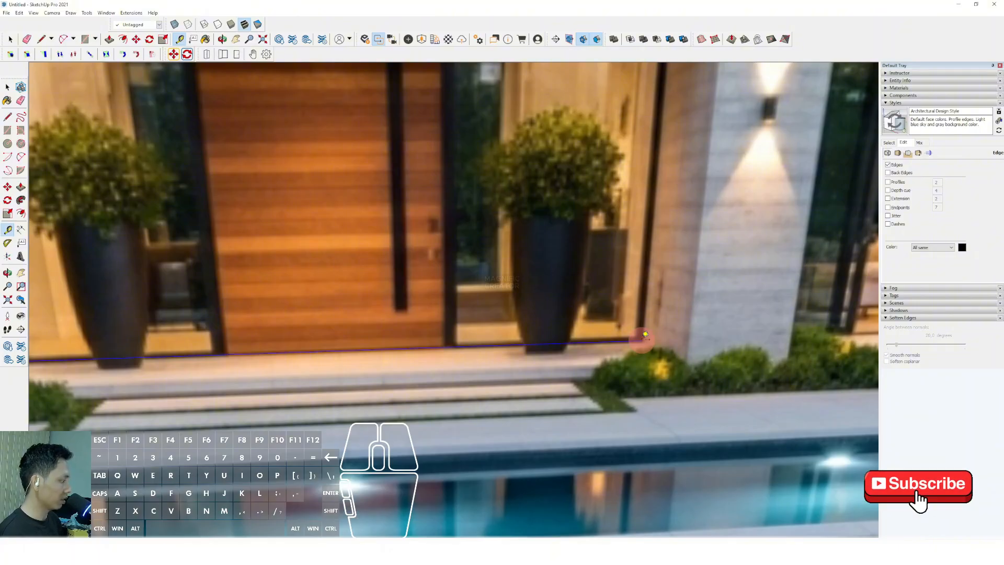
key(Return)
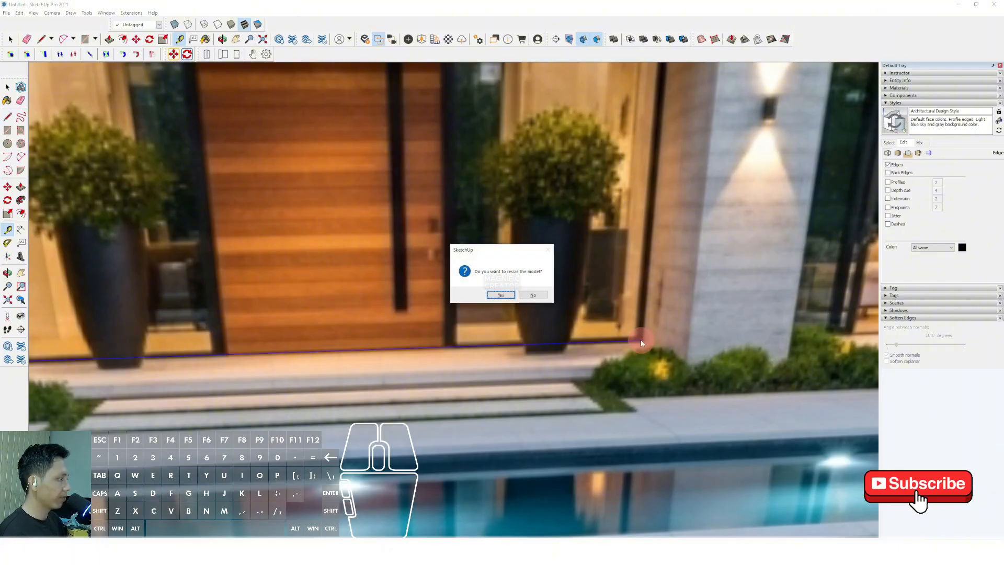
drag(496, 249, 483, 247)
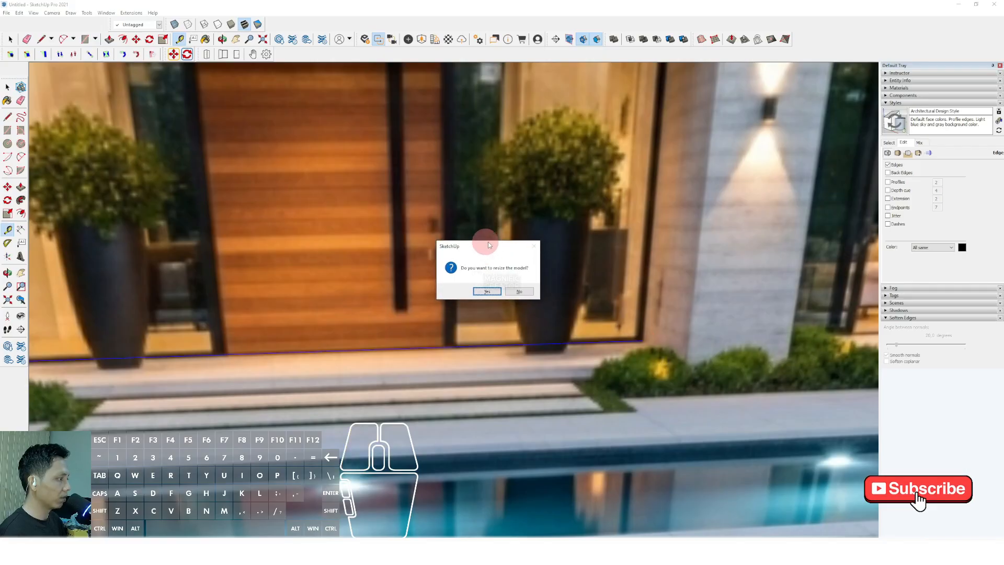
click(486, 292)
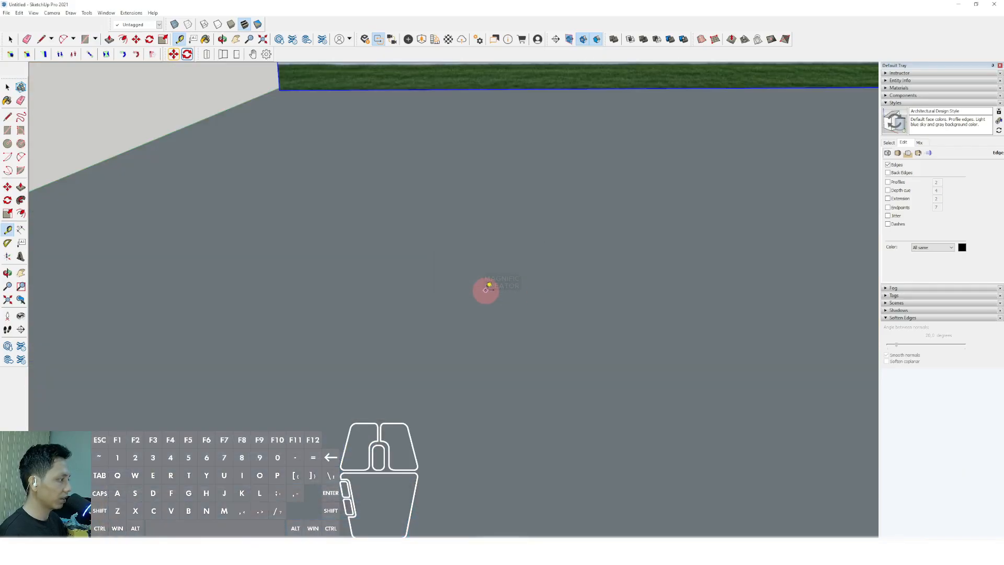
scroll(427, 306, down, 10)
scroll(487, 271, up, 12)
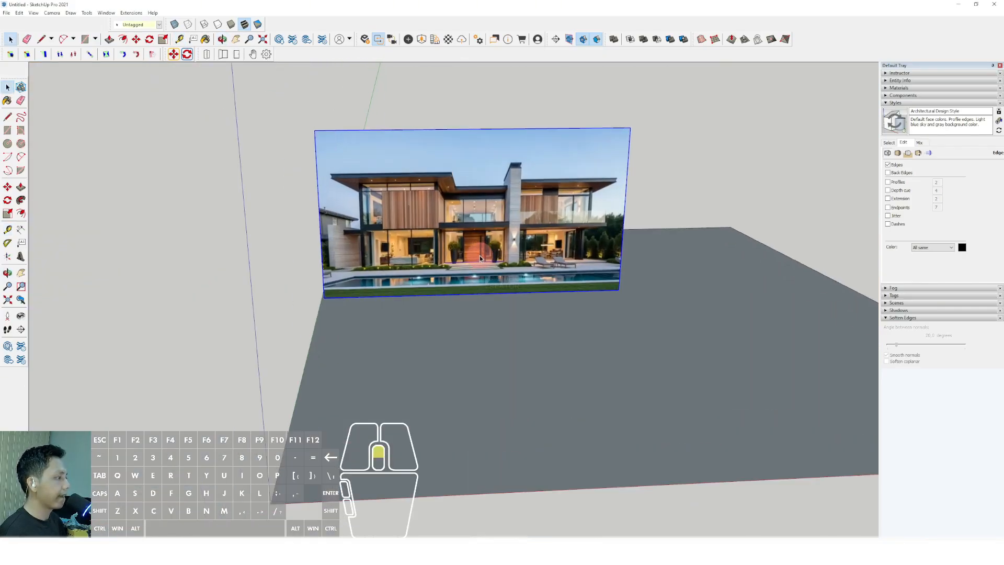
Check the scaled entrance width with the Line tool, from the left to the right end of its base line.
scroll(432, 287, up, 5)
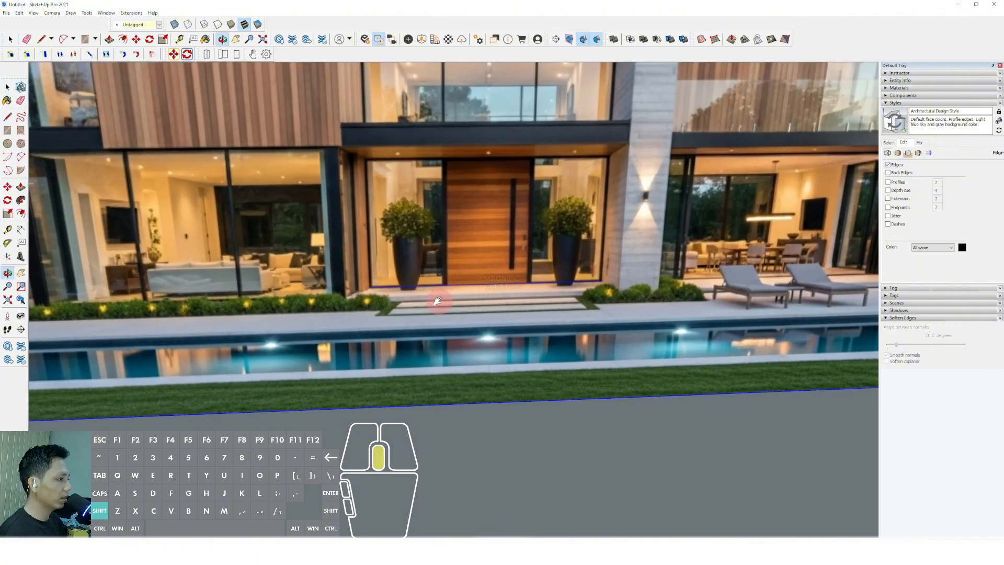
scroll(354, 300, down, 15)
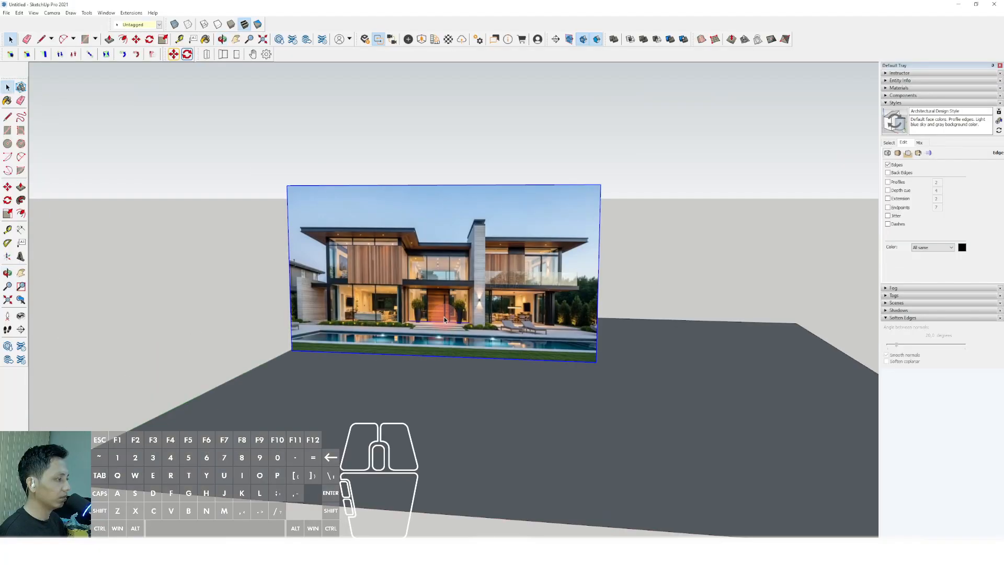
scroll(393, 322, up, 10)
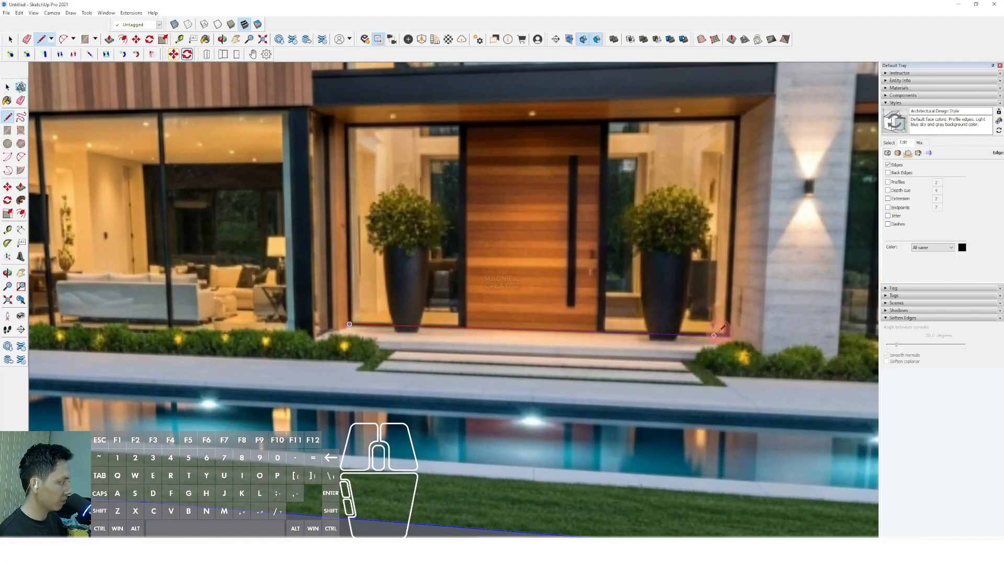
scroll(733, 332, down, 2)
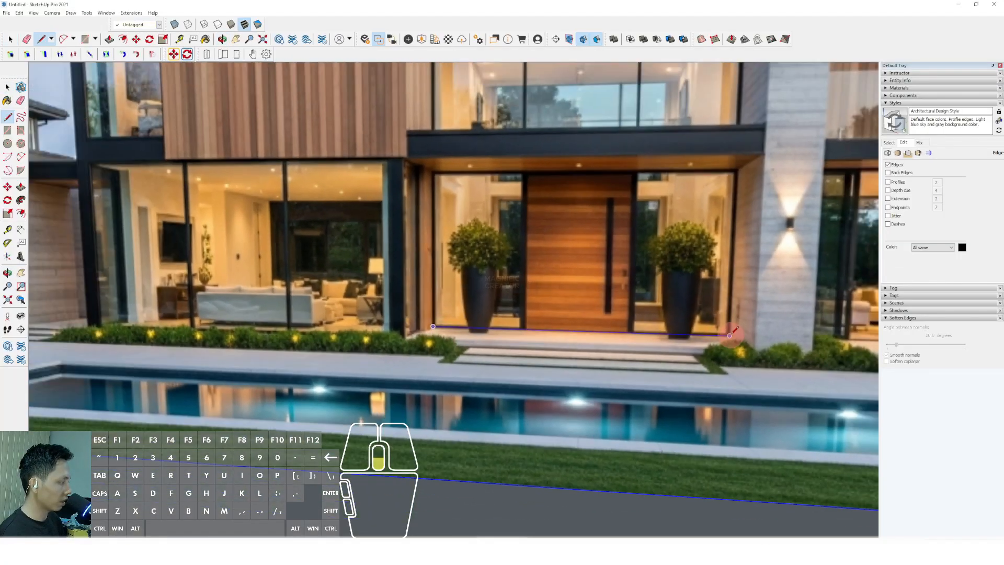
scroll(733, 332, down, 2)
Measure the widths of the living room glazing and the dining terrace bay along their bases with the Line tool.
shift+middle_drag(476, 328, 463, 327)
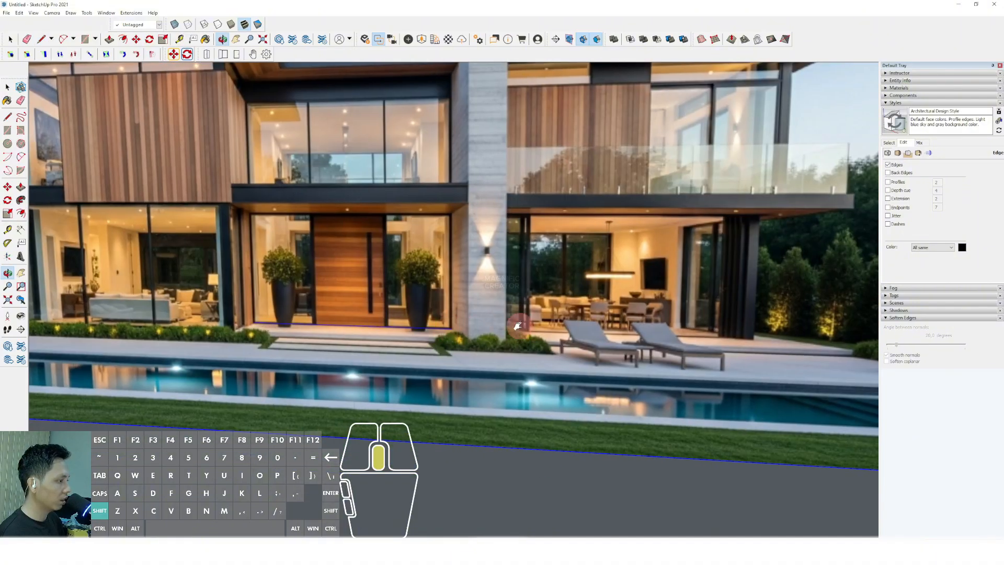
scroll(520, 325, up, 2)
shift+middle_drag(283, 326, 591, 335)
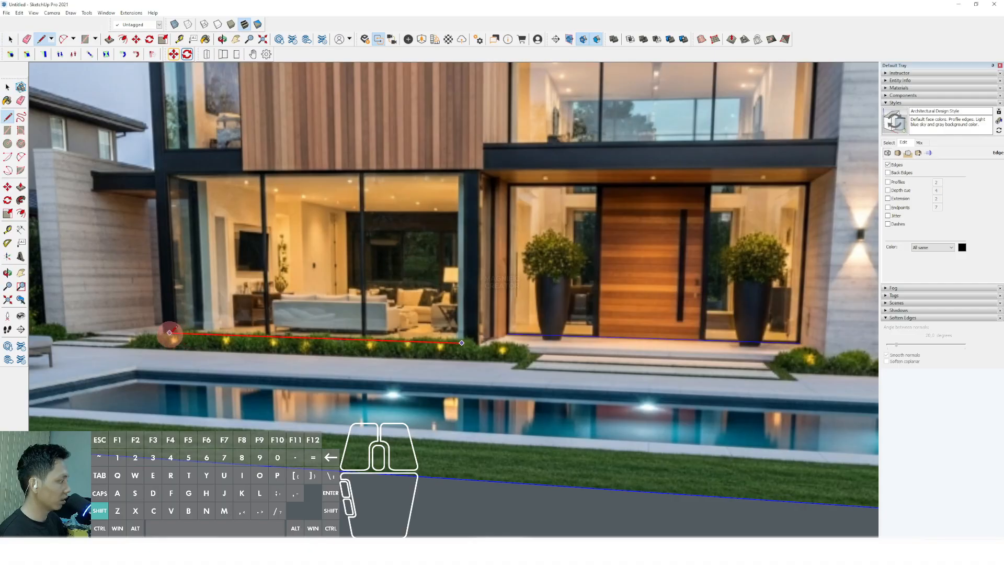
mouse_move(181, 337)
middle_down()
mouse_move(463, 329)
mouse_move(373, 340)
middle_up()
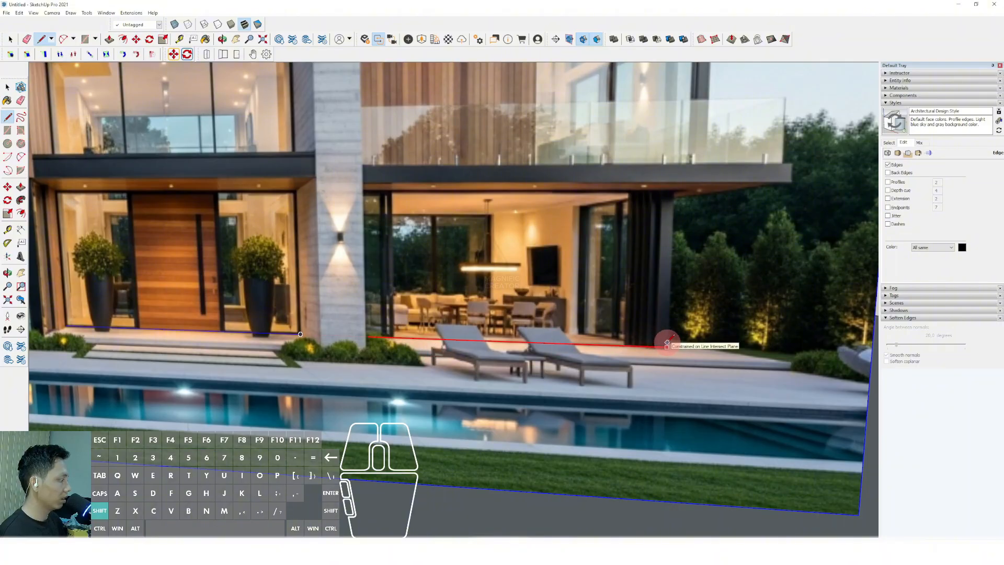
key(space)
scroll(694, 343, down, 5)
shift+middle_drag(520, 333, 579, 361)
scroll(537, 344, up, 1)
scroll(505, 341, down, 2)
shift+middle_drag(494, 342, 437, 278)
scroll(440, 239, down, 1)
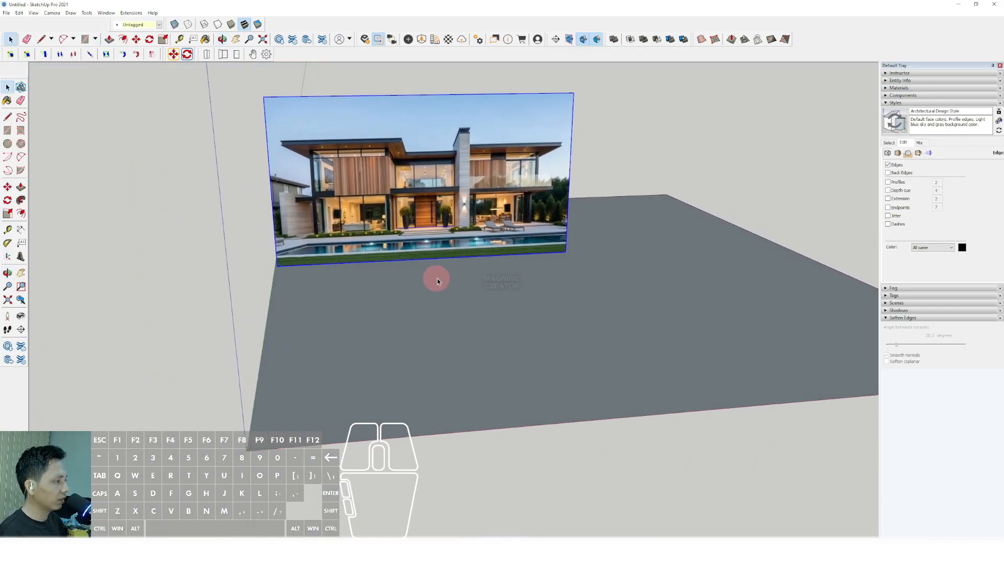
scroll(378, 302, down, 1)
shift+middle_drag(370, 301, 341, 314)
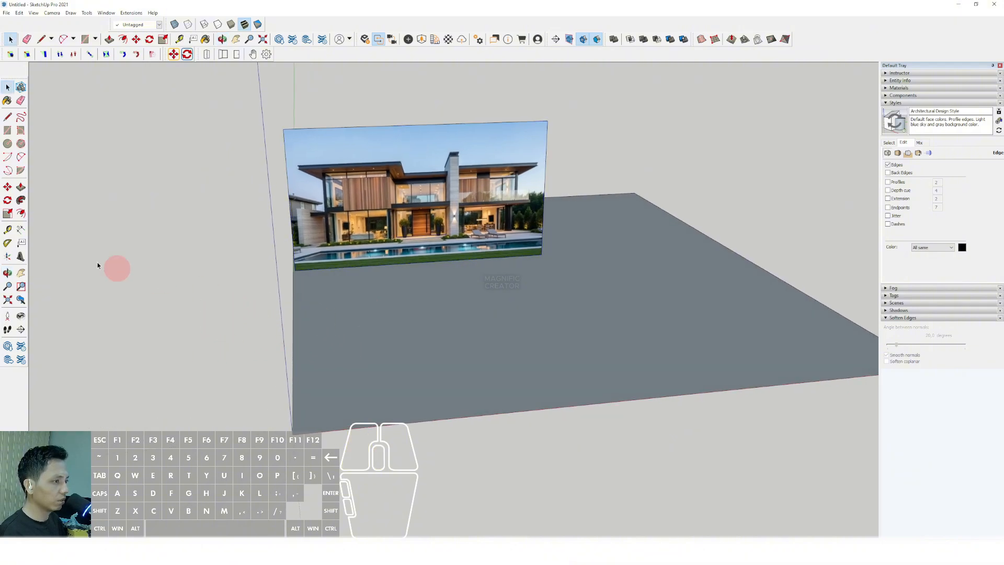
Place a guide parallel to the green axis through the left end of the entrance base line.
click(8, 231)
scroll(299, 352, up, 1)
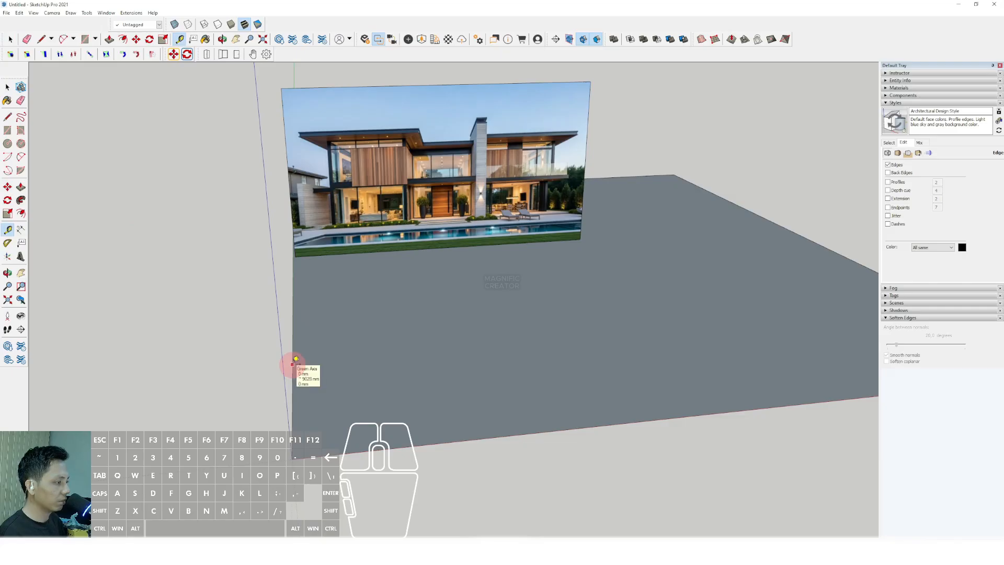
click(293, 363)
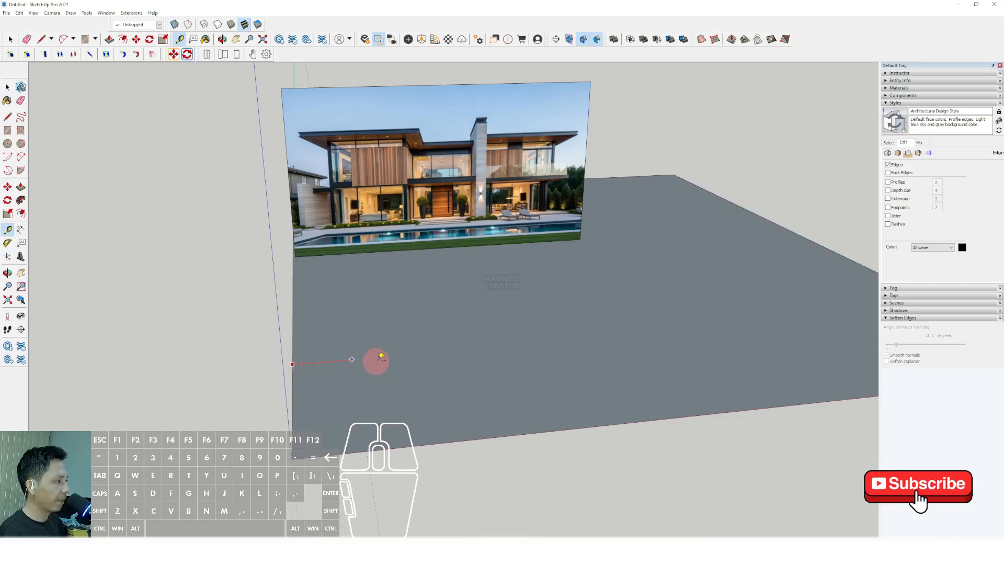
scroll(425, 351, up, 5)
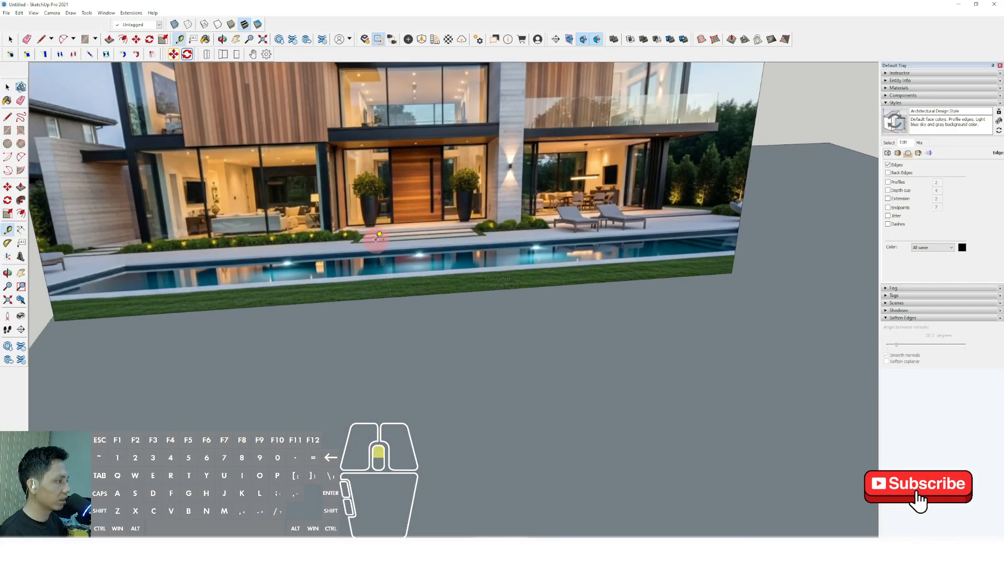
scroll(379, 234, up, 2)
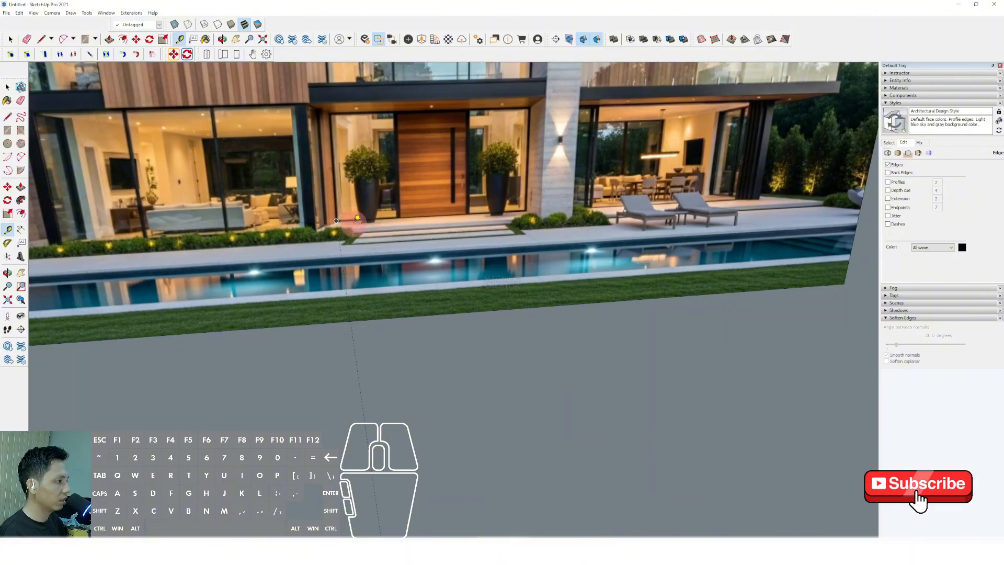
Place a second guide, parallel to the first, through the right end of the entrance base line.
scroll(336, 221, down, 6)
middle_drag(412, 253, 368, 316)
scroll(367, 316, up, 2)
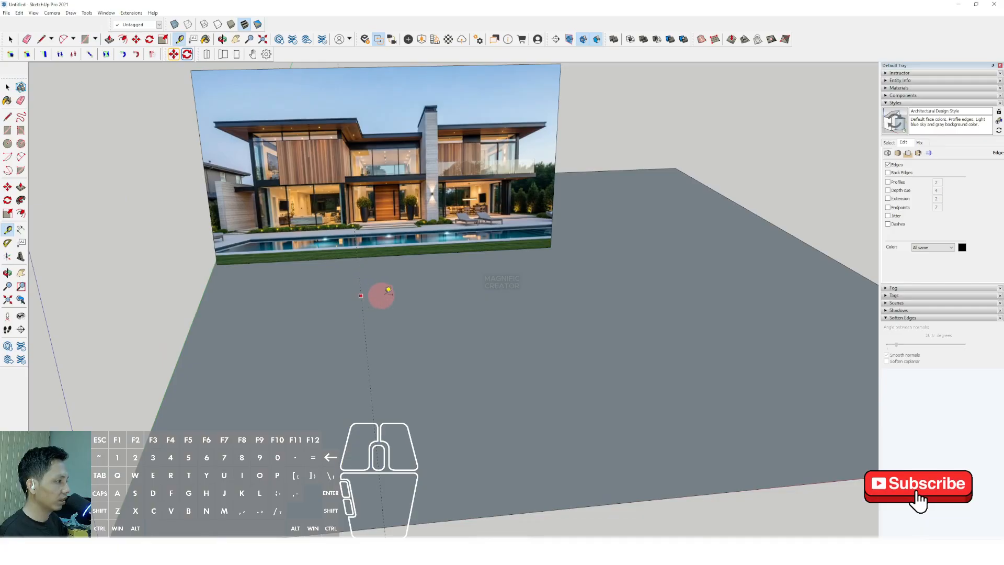
scroll(437, 287, up, 2)
scroll(444, 251, up, 4)
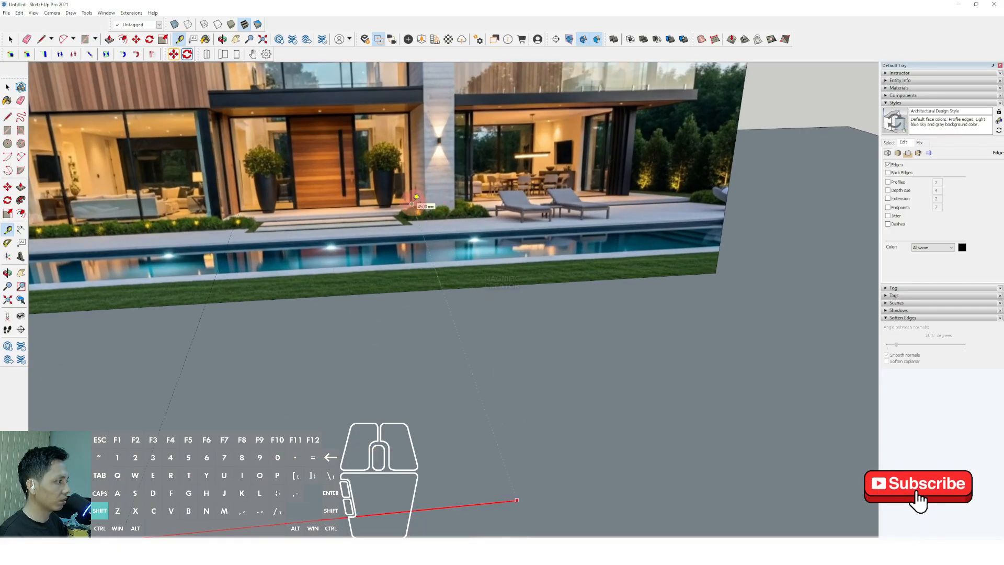
click(412, 204)
scroll(408, 260, down, 6)
middle_drag(393, 281, 333, 257)
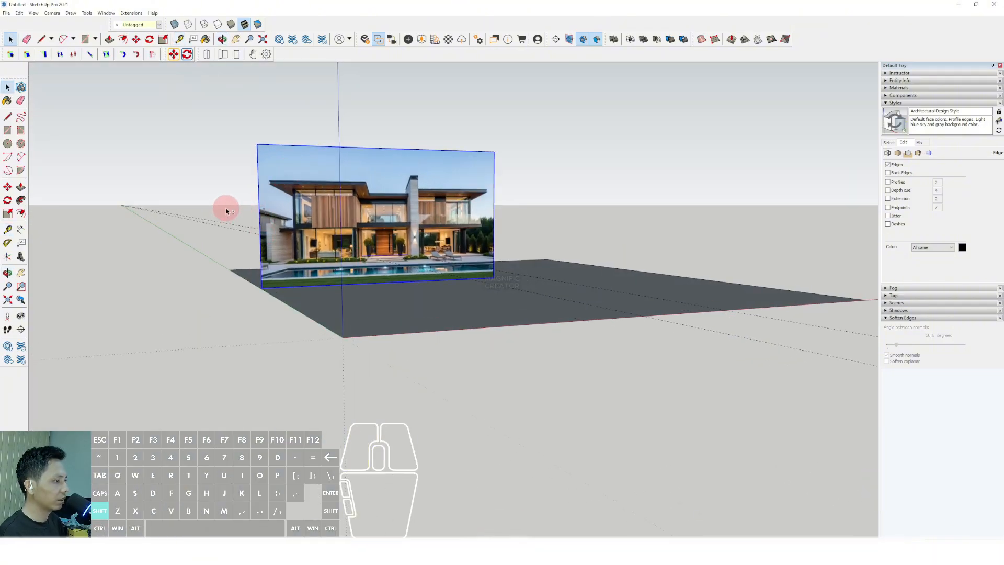
scroll(176, 241, up, 3)
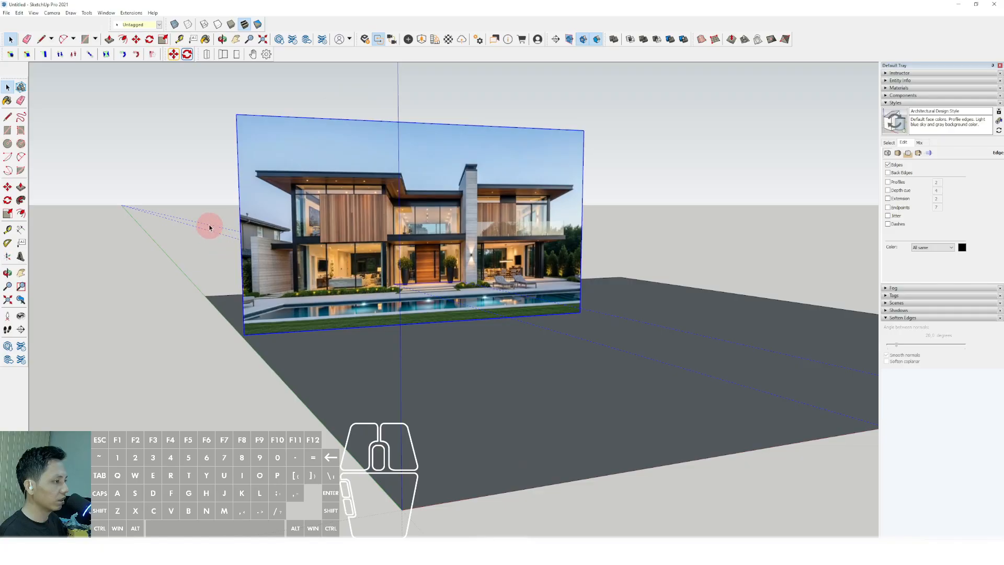
scroll(428, 269, up, 2)
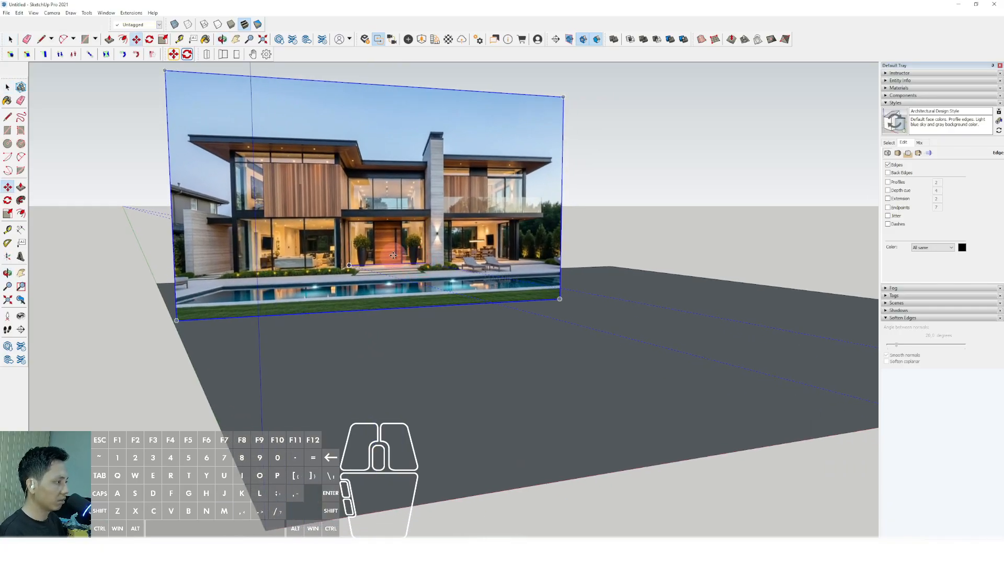
scroll(398, 278, down, 4)
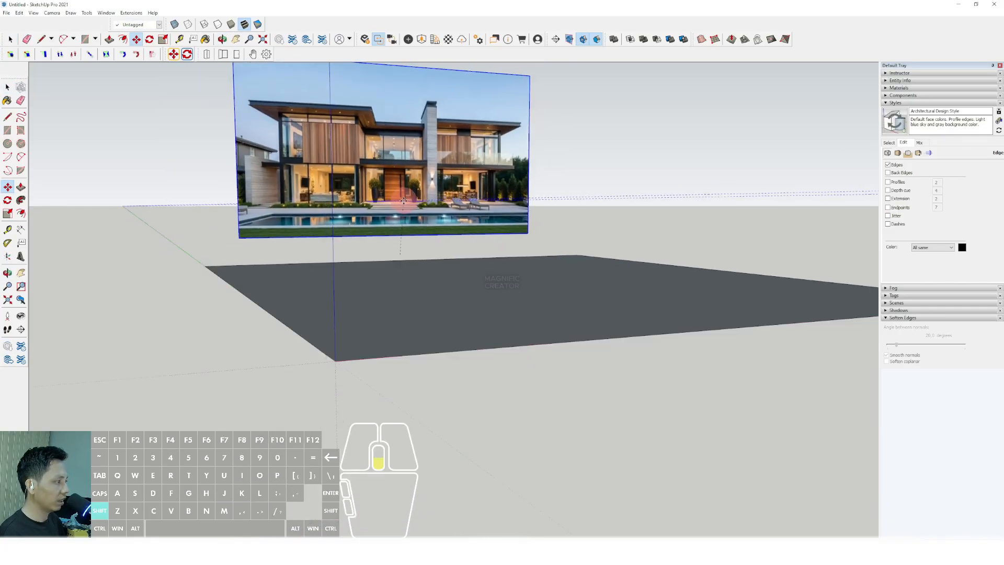
key(space)
Move the house image and both guides vertically from the entrance line's left end down onto the ground plane.
scroll(360, 230, up, 3)
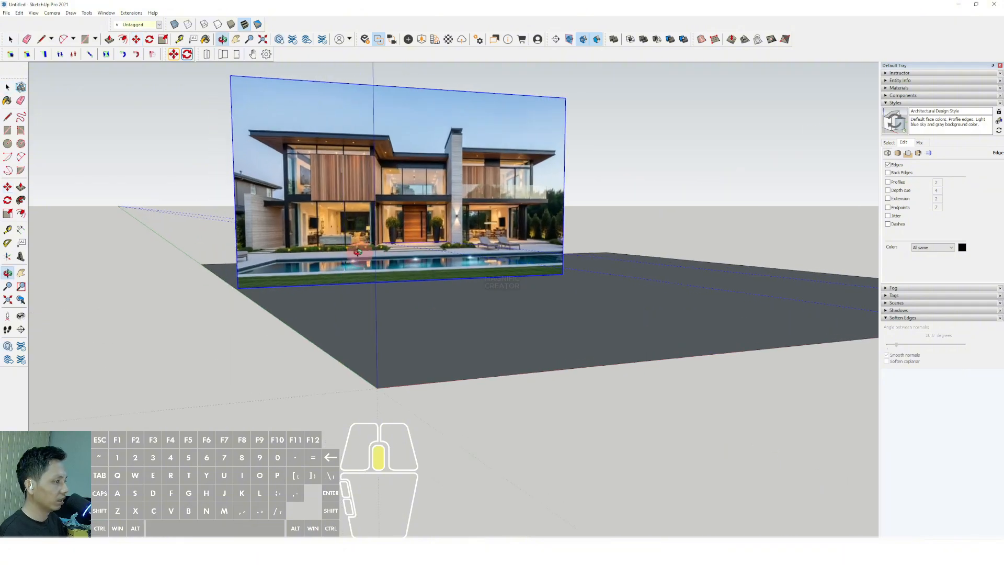
middle_drag(359, 234, 372, 238)
middle_drag(249, 240, 280, 259)
scroll(280, 260, up, 3)
scroll(280, 260, up, 4)
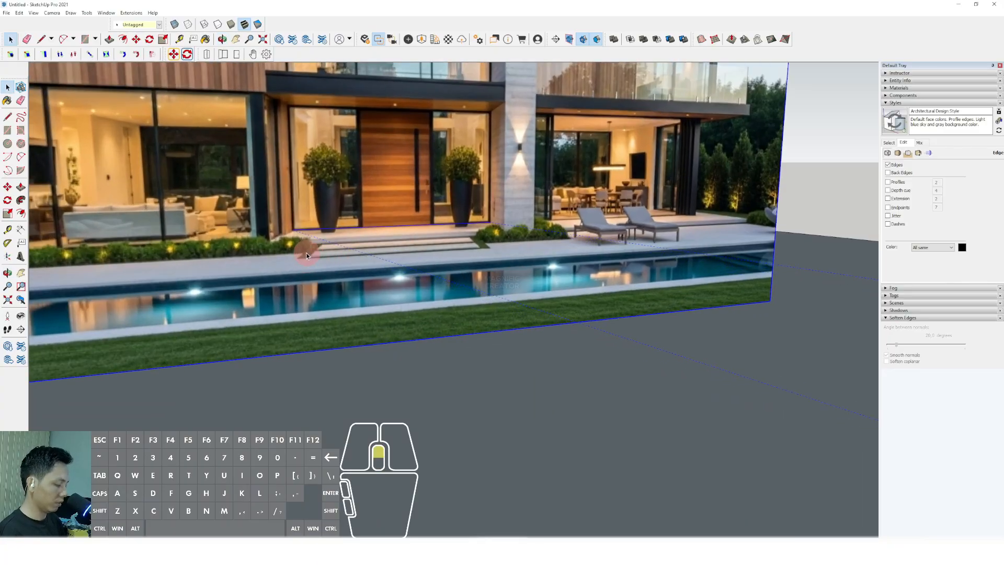
key(m)
click(292, 224)
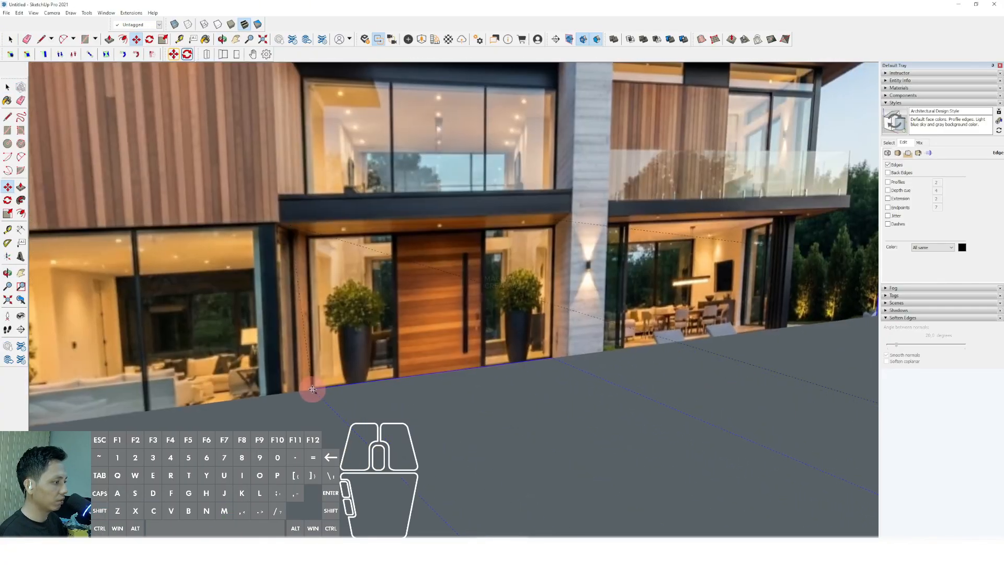
scroll(336, 286, down, 10)
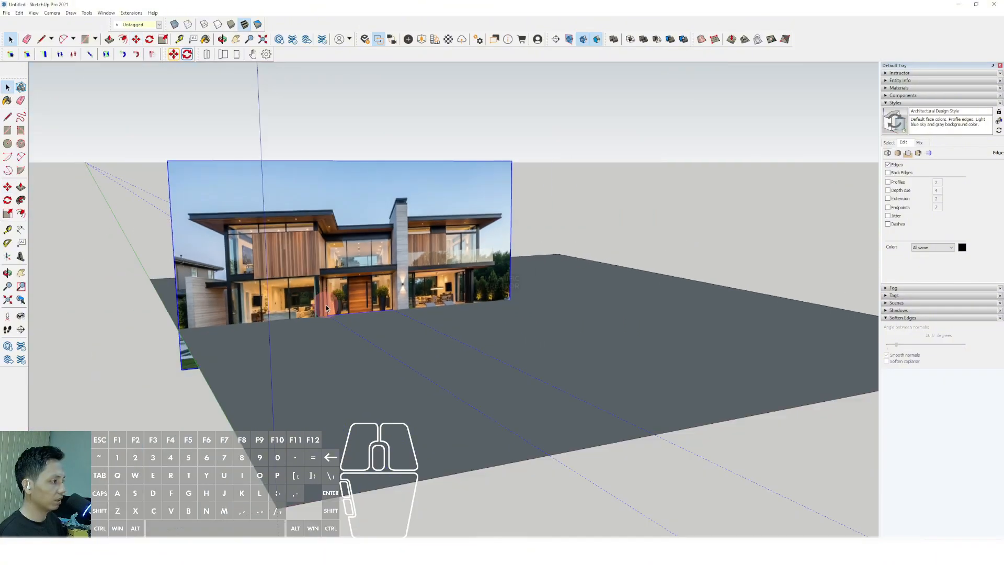
middle_drag(325, 306, 367, 321)
scroll(365, 319, up, 5)
scroll(389, 251, down, 5)
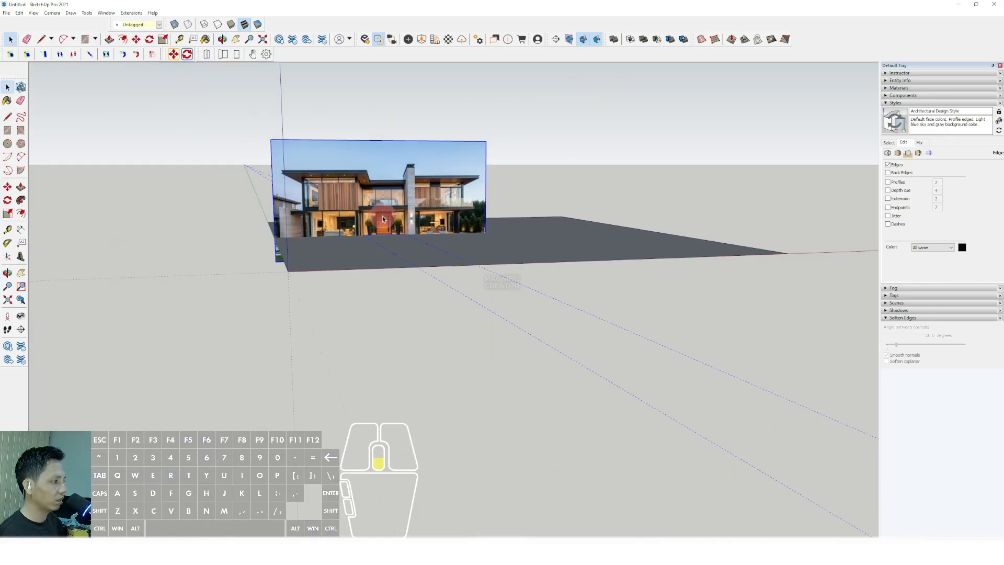
scroll(395, 251, up, 4)
middle_drag(398, 254, 377, 278)
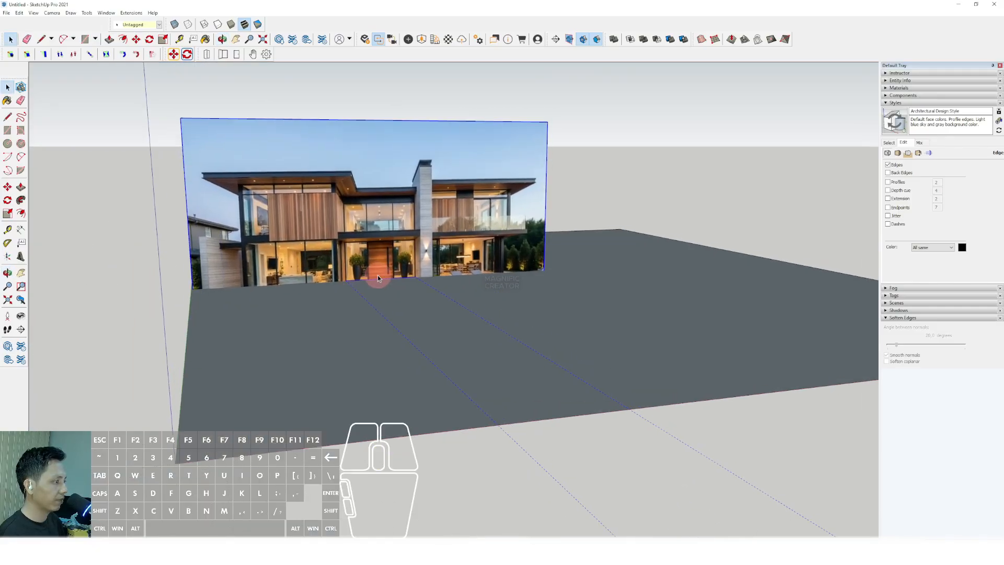
scroll(384, 263, up, 2)
Undo the lowering of the house image and the two guides.
click(346, 229)
scroll(347, 240, down, 3)
mouse_move(314, 258)
shift+middle_down()
mouse_move(305, 264)
mouse_move(341, 270)
mouse_move(310, 255)
shift+middle_up()
scroll(340, 270, up, 2)
key(ctrl+z)
key(ctrl+z)
key(ctrl+z)
key(ctrl+z)
key(ctrl+z)
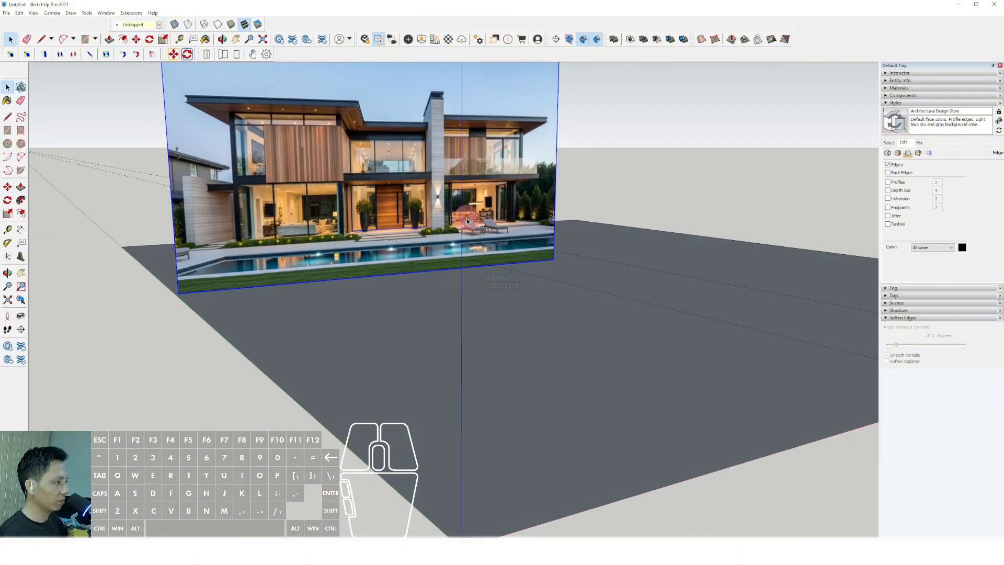
Move only the two guides vertically from the entrance line's left end down onto the ground plane.
scroll(372, 239, up, 3)
click(367, 233)
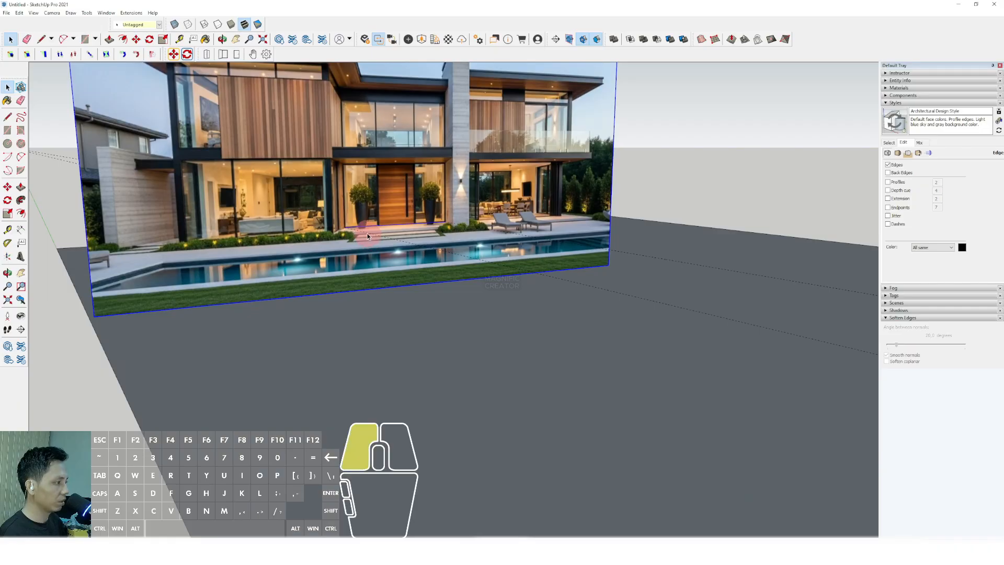
scroll(471, 235, up, 2)
scroll(309, 234, up, 3)
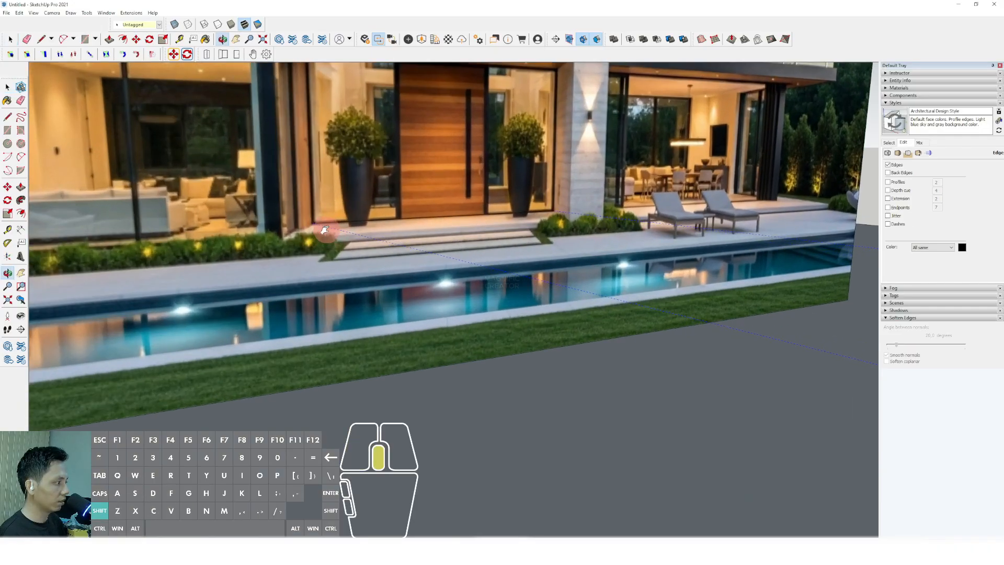
scroll(347, 272, up, 2)
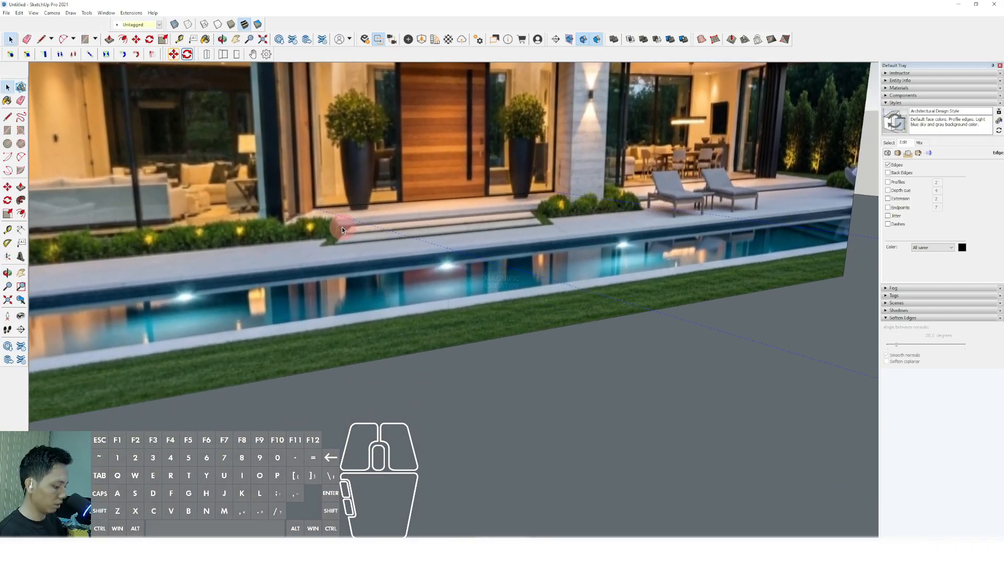
scroll(342, 226, up, 2)
key(m)
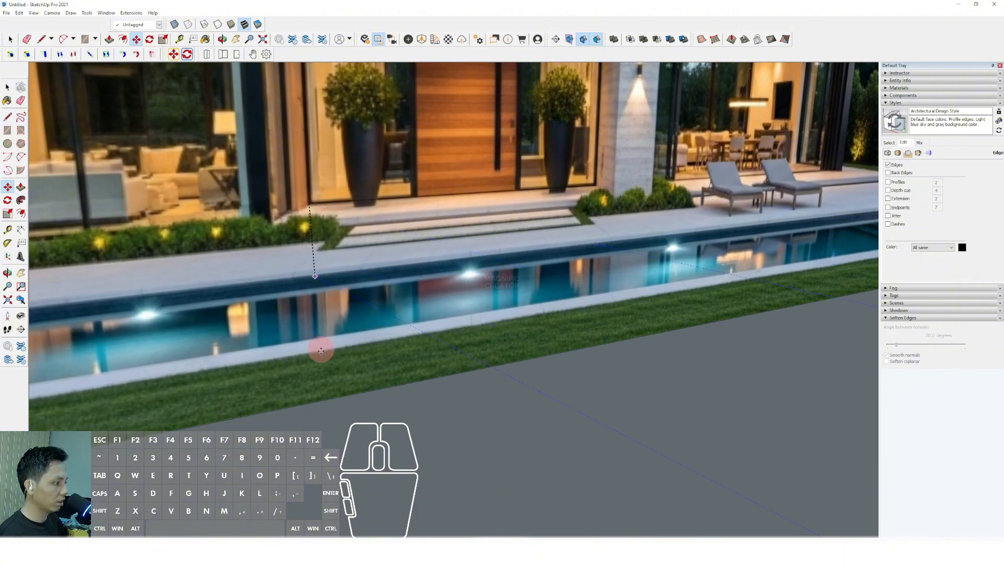
scroll(314, 341, down, 10)
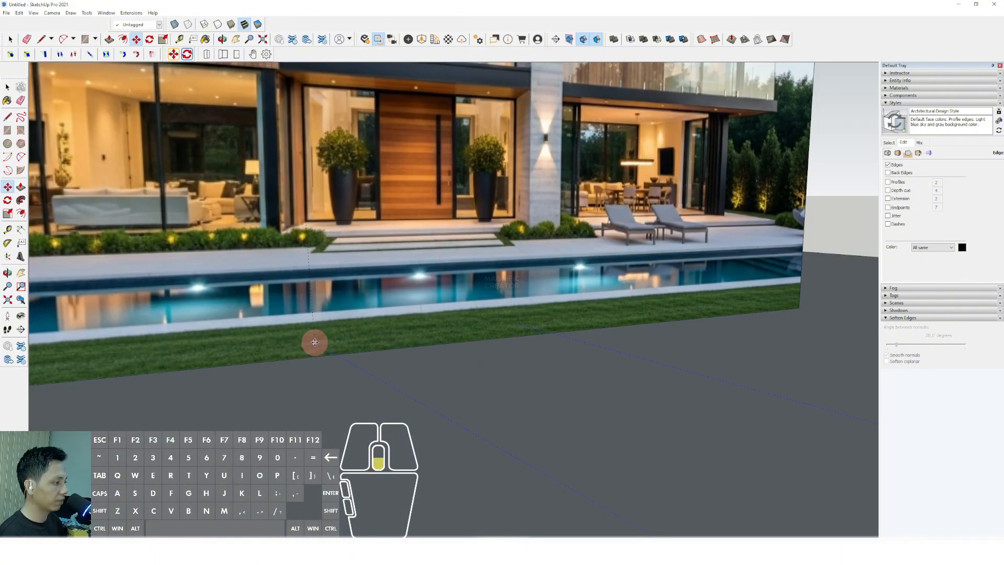
middle_drag(325, 336, 323, 331)
middle_drag(312, 306, 384, 370)
key(space)
Place a third guide on the ground plane, parallel to the entrance guides and offset to the right of the right-hand one.
scroll(340, 354, down, 2)
scroll(396, 362, up, 3)
scroll(385, 370, up, 2)
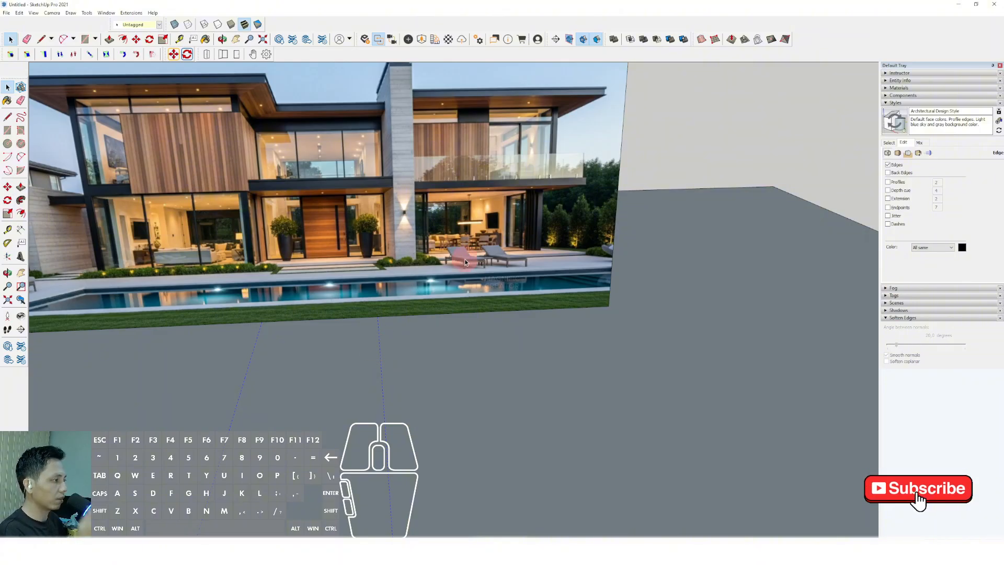
scroll(460, 255, down, 2)
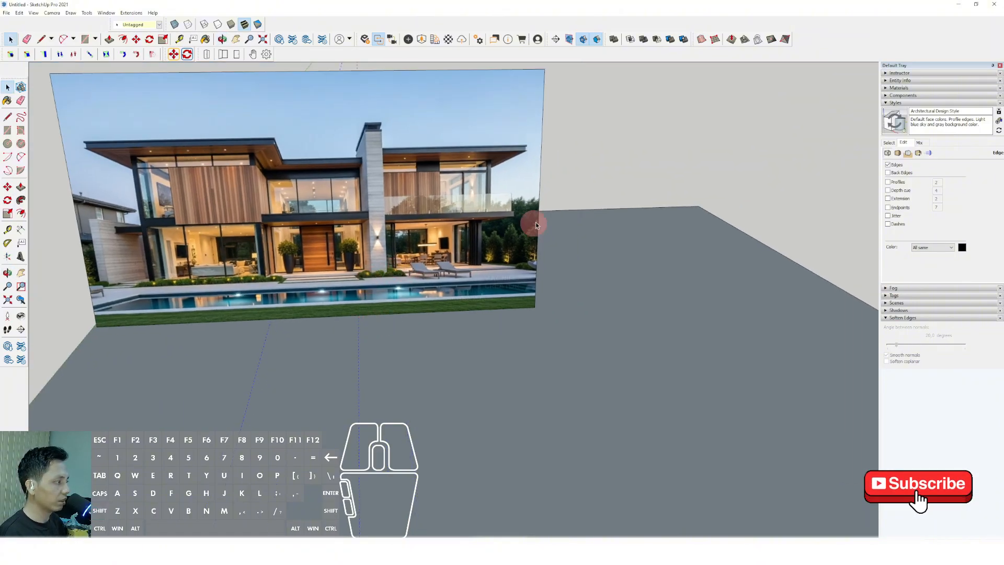
click(7, 229)
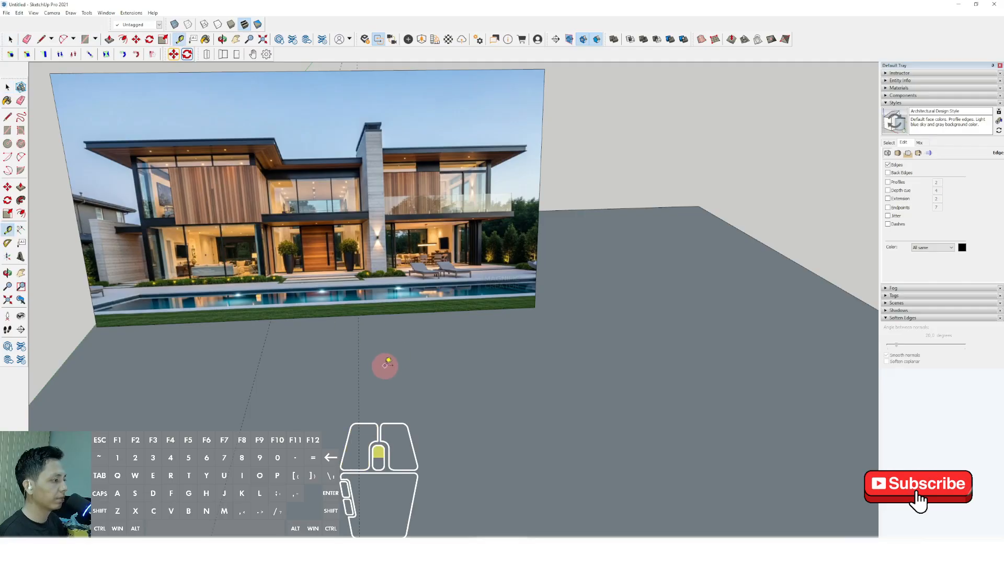
scroll(361, 344, up, 1)
click(357, 345)
scroll(358, 343, down, 2)
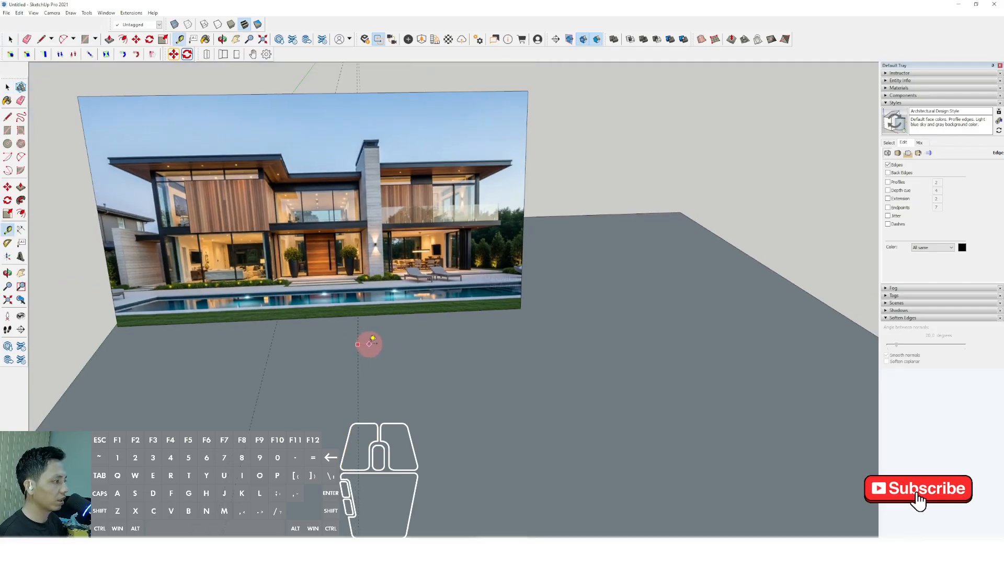
scroll(450, 338, up, 2)
scroll(492, 339, down, 2)
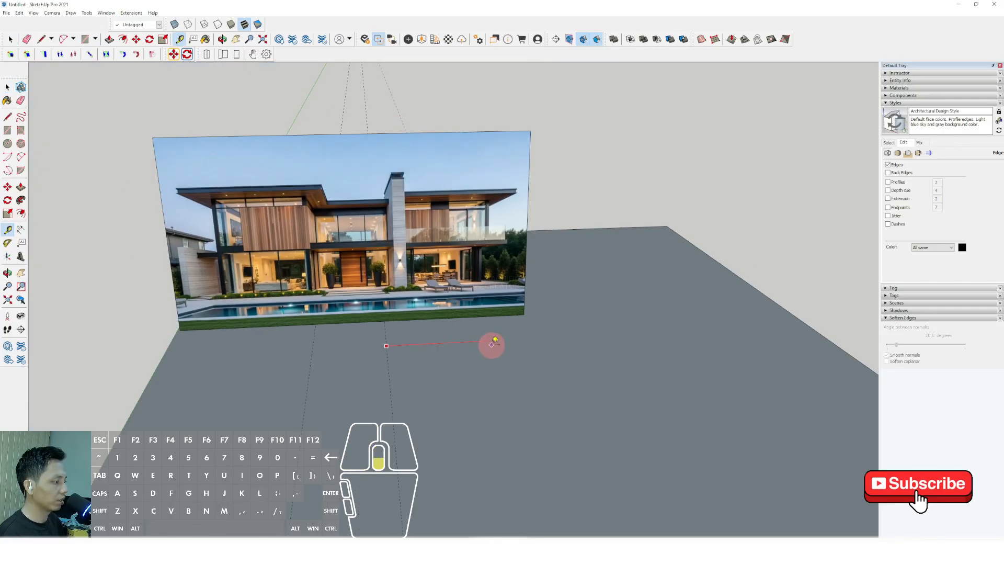
scroll(439, 337, down, 1)
scroll(457, 334, up, 1)
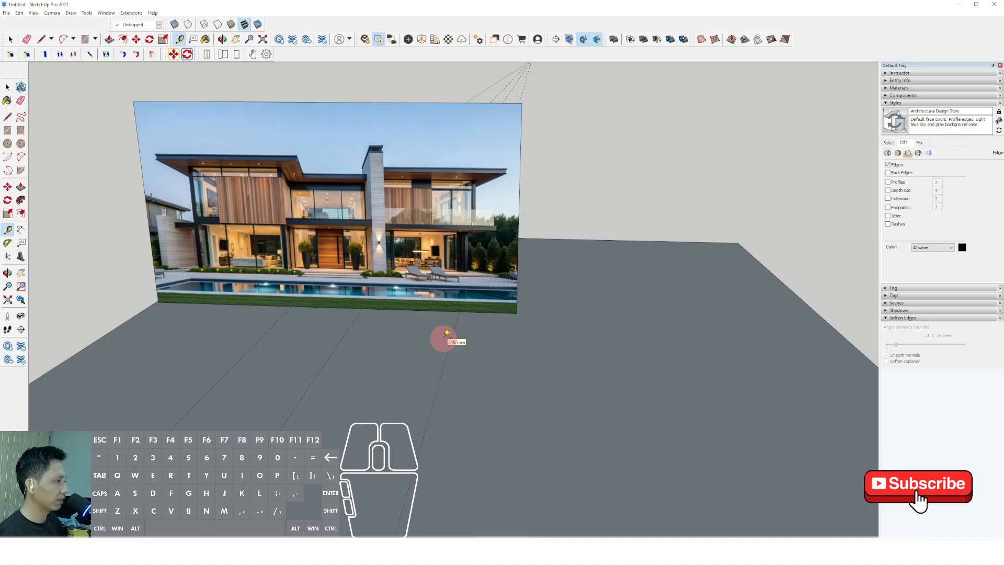
Place a parallel guide left of the left entrance guide, and a crosswise guide parallel to the ground plane's front edge.
shift+middle_drag(392, 334, 411, 350)
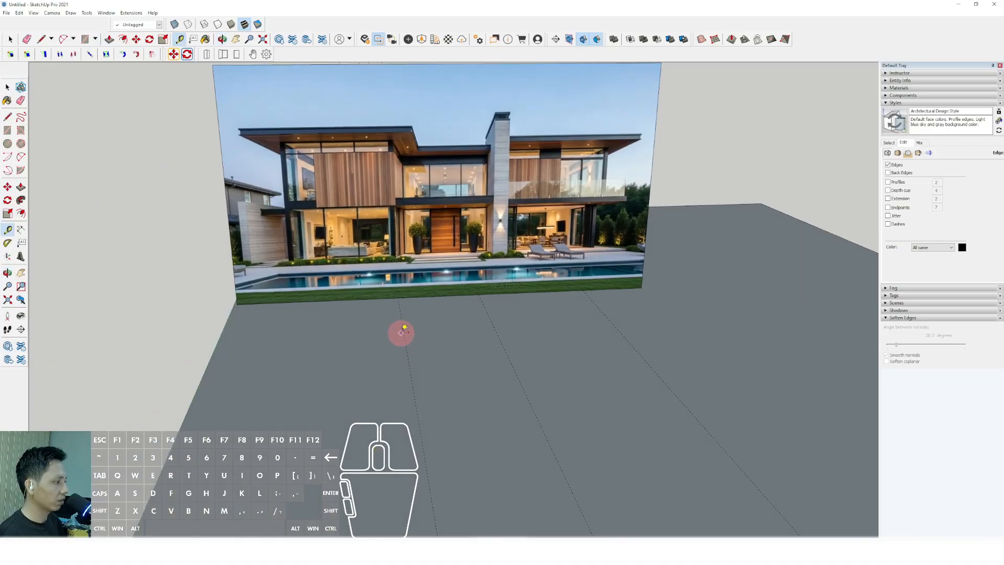
click(406, 345)
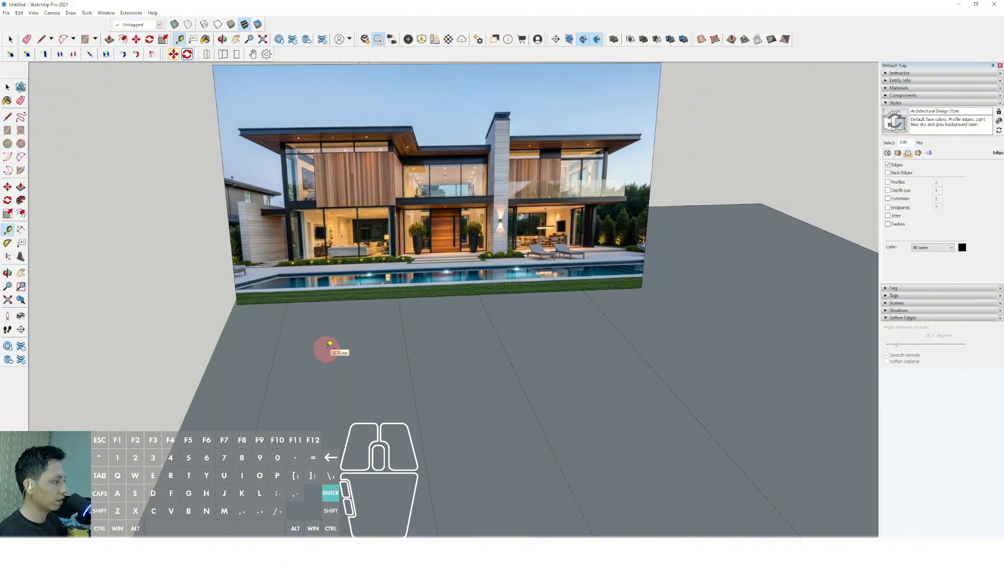
scroll(361, 330, down, 5)
middle_drag(385, 314, 337, 362)
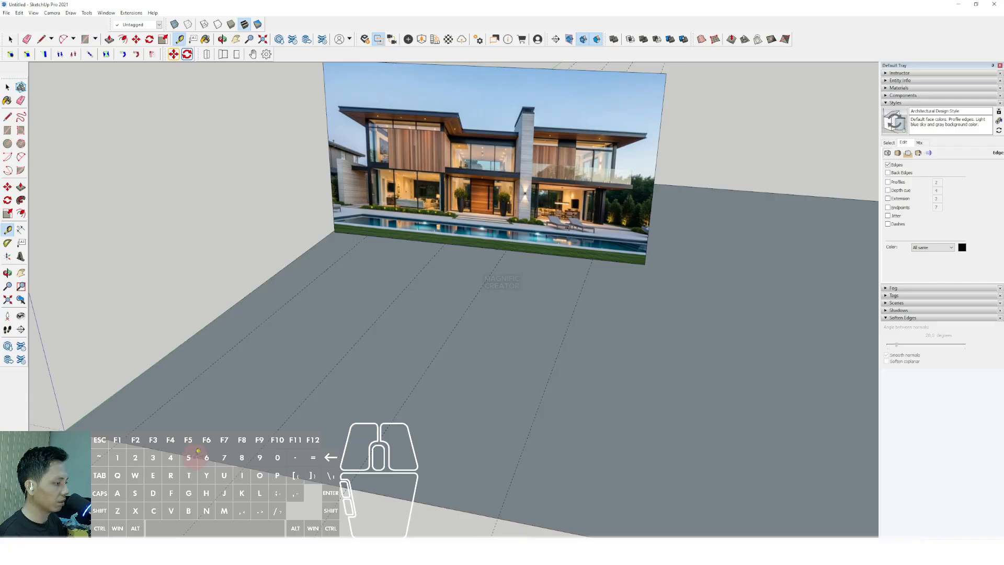
key(space)
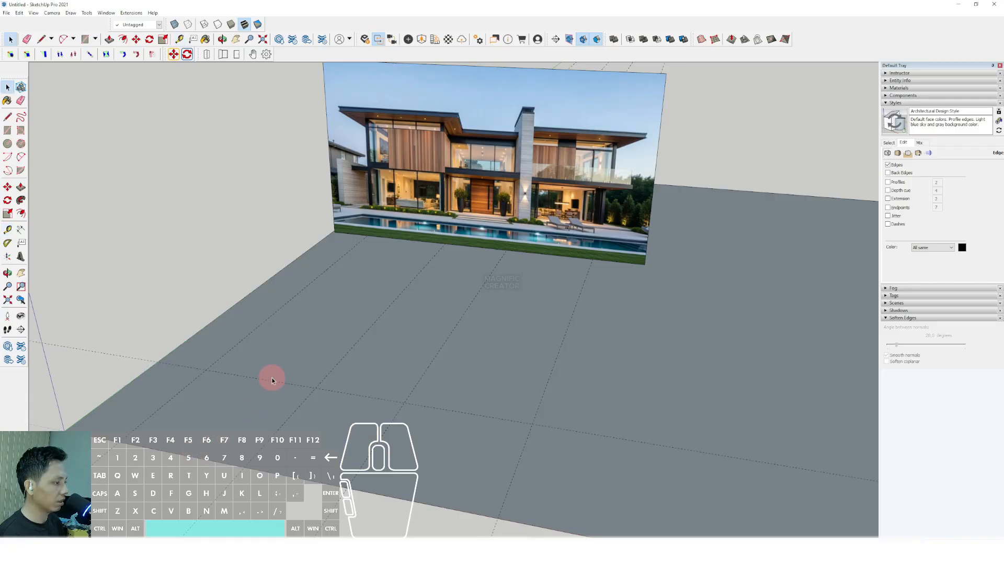
Show the Colors collection of materials and browse to the yellow and green swatches.
middle_drag(271, 376, 466, 360)
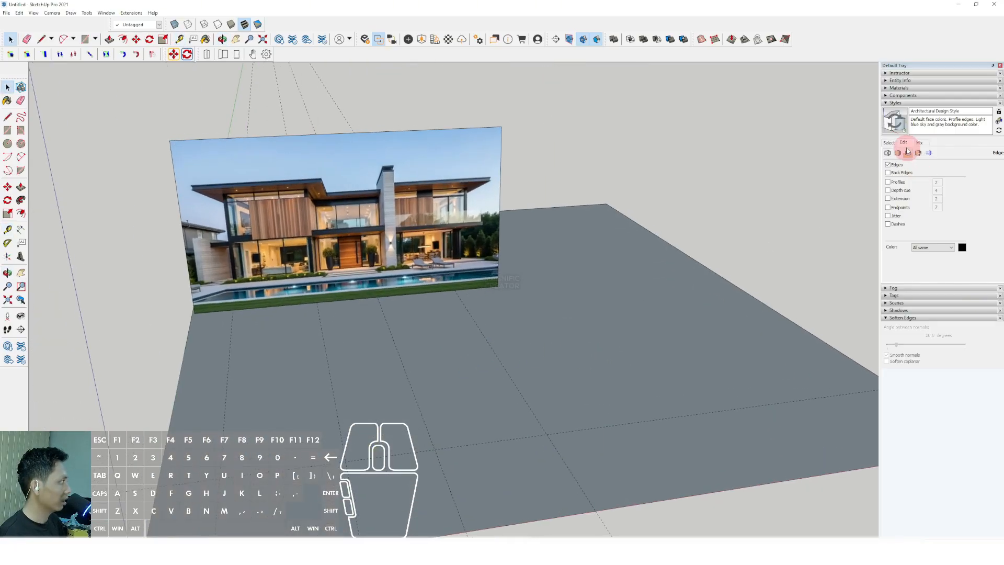
click(888, 142)
click(885, 103)
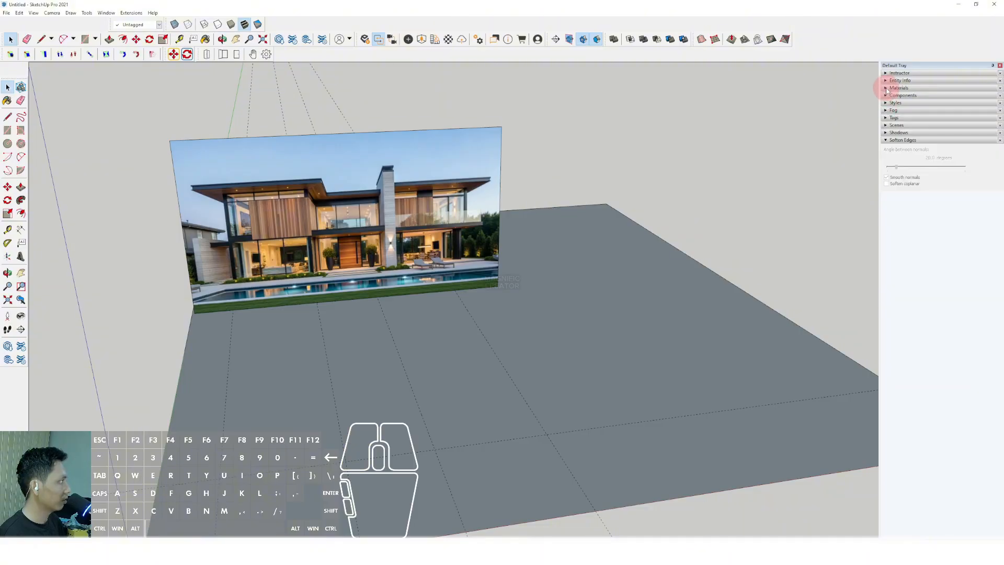
click(886, 88)
click(992, 137)
scroll(926, 183, up, 2)
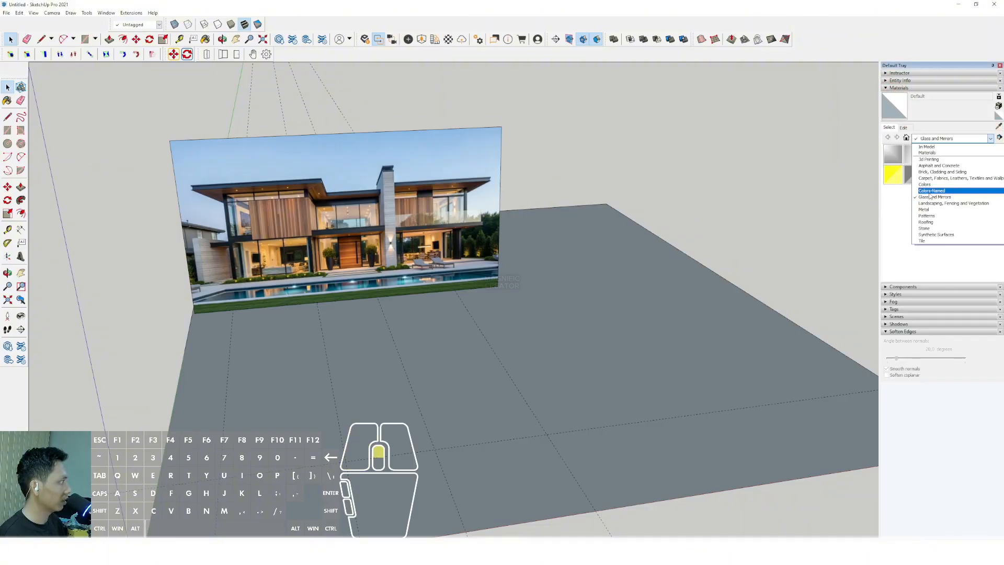
click(926, 185)
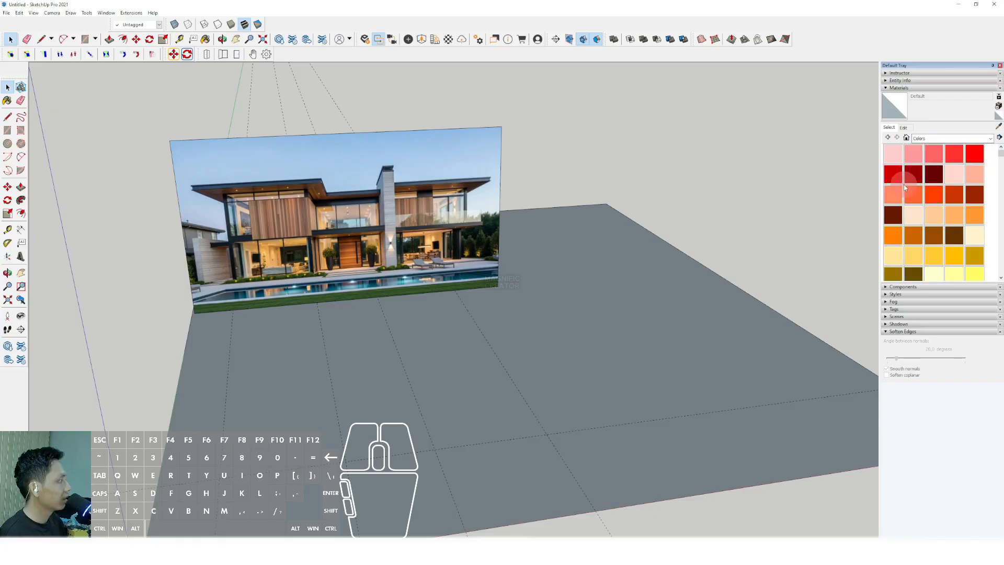
scroll(928, 199, down, 10)
scroll(931, 217, up, 8)
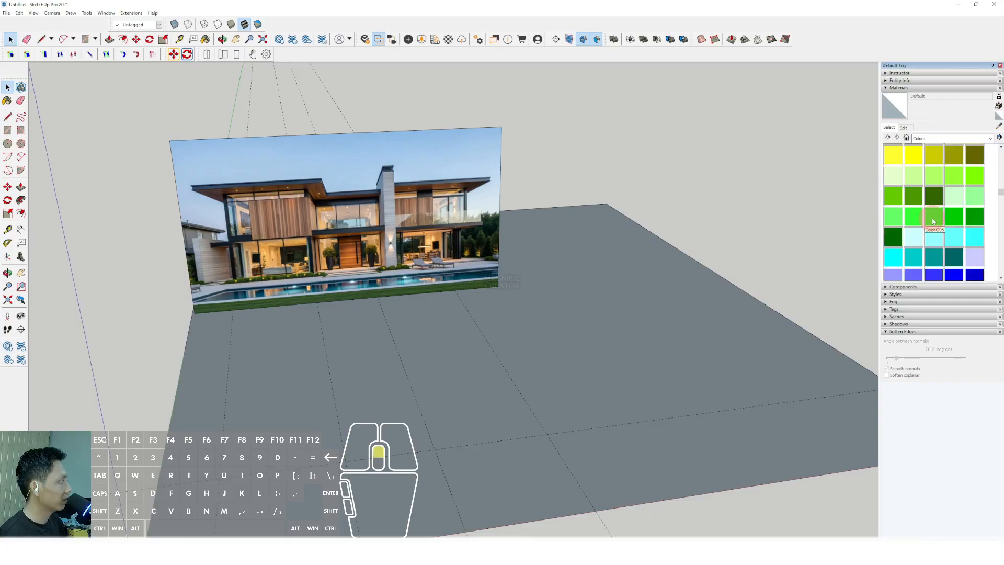
Try painting the ground plane a strong yellow and a paler yellow.
click(914, 199)
click(575, 310)
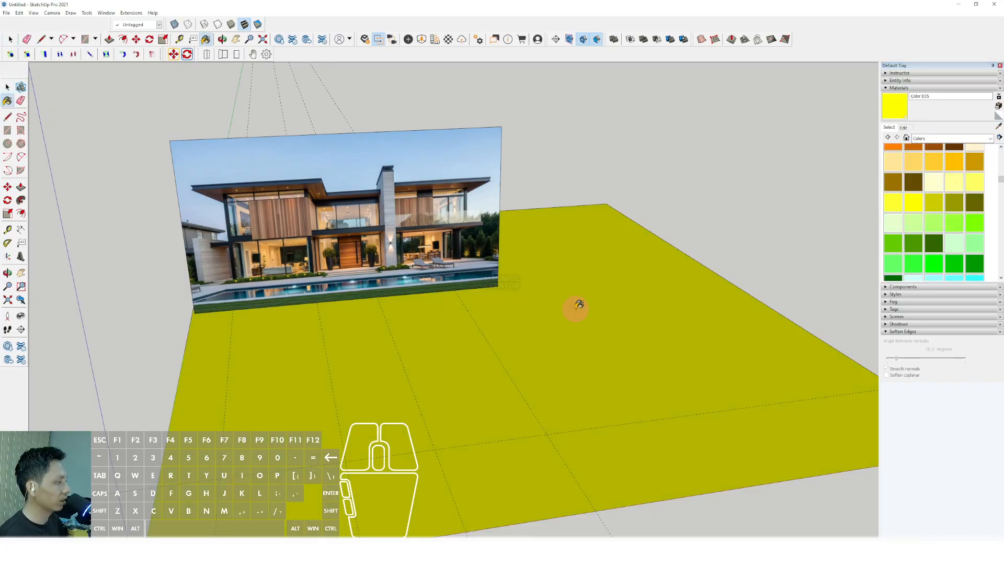
scroll(446, 369, down, 3)
scroll(460, 397, up, 3)
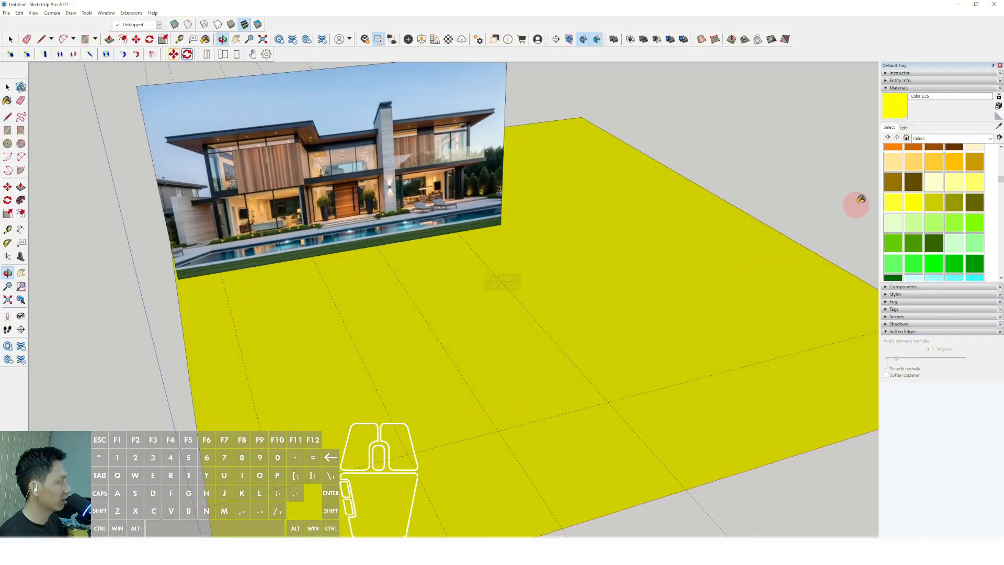
click(974, 182)
scroll(577, 280, down, 4)
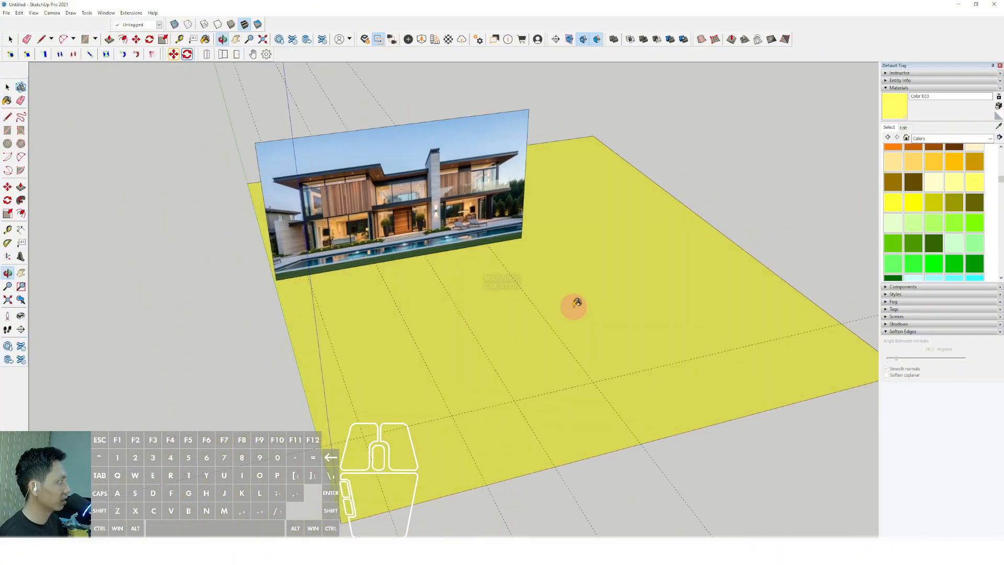
Paint the ground plane with the light tan Color D02.
click(893, 161)
click(619, 304)
mouse_move(614, 312)
middle_down()
mouse_move(461, 345)
mouse_move(464, 362)
middle_up()
key(space)
Examine the house image and the guides on the ground plane from several angles.
scroll(366, 396, up, 3)
mouse_move(369, 396)
middle_down()
mouse_move(549, 359)
mouse_move(533, 359)
mouse_move(528, 378)
mouse_move(475, 363)
mouse_move(463, 387)
mouse_move(482, 396)
mouse_move(417, 392)
mouse_move(481, 369)
mouse_move(441, 369)
mouse_move(450, 363)
mouse_move(410, 277)
middle_up()
scroll(410, 277, up, 4)
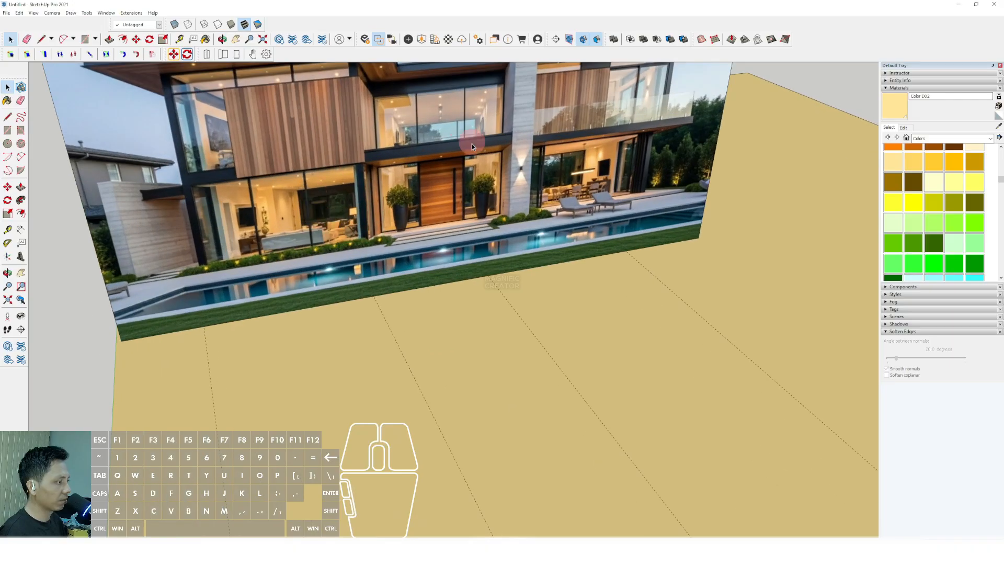
scroll(472, 143, down, 3)
middle_drag(447, 240, 413, 173)
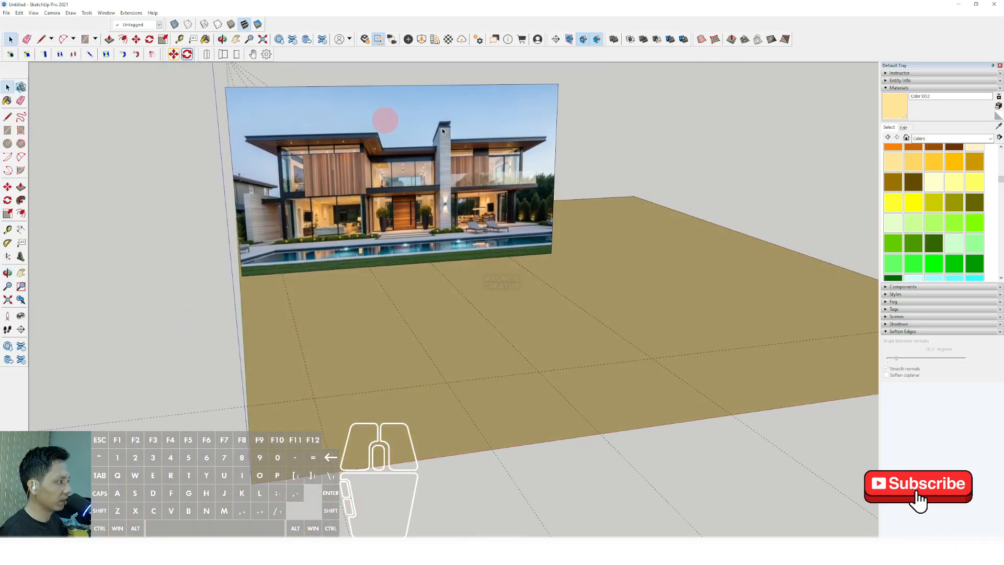
scroll(400, 256, up, 2)
scroll(400, 256, down, 3)
middle_drag(416, 262, 204, 358)
scroll(455, 387, up, 2)
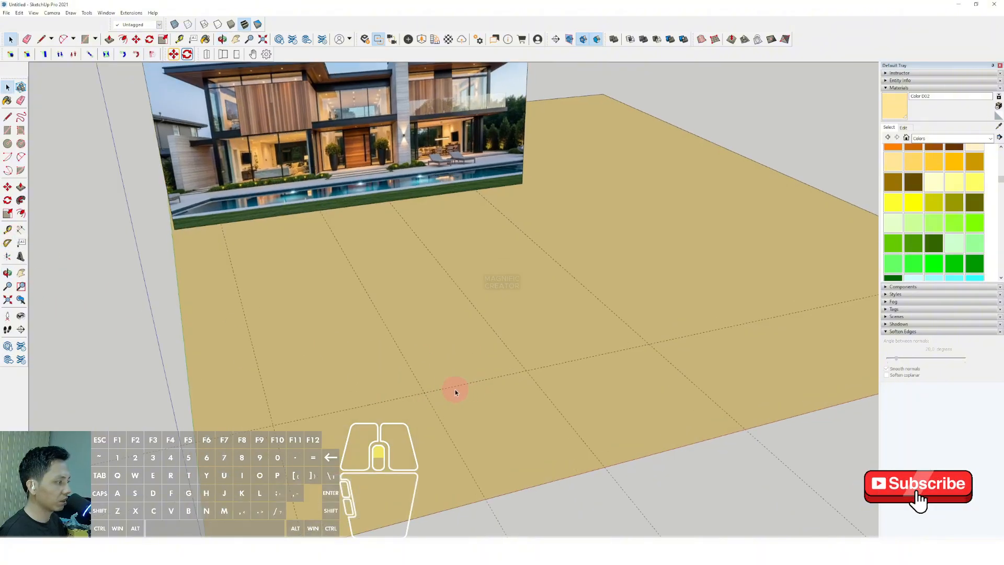
Place a guide parallel to the crosswise front guide, offset a short distance toward the house image.
click(8, 230)
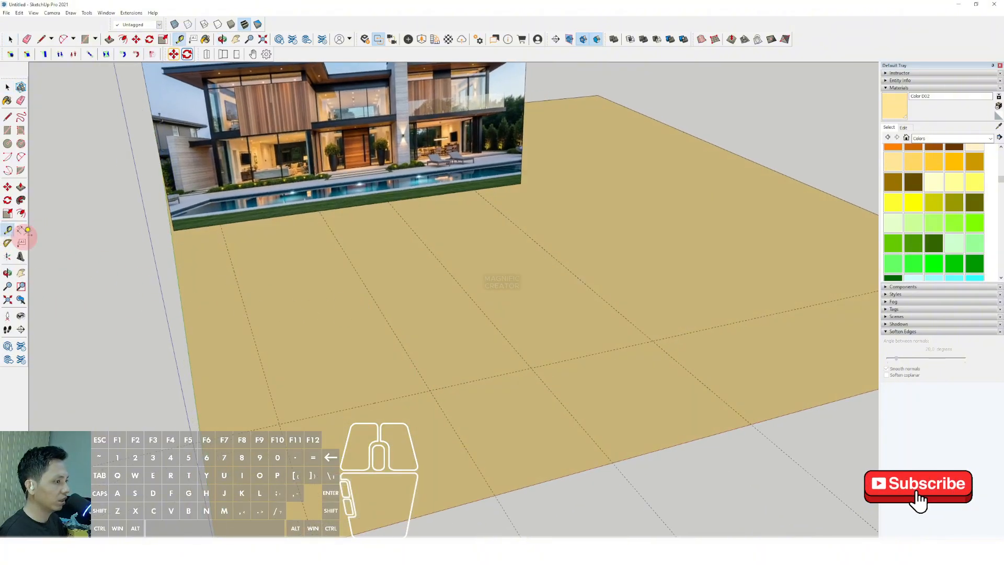
scroll(508, 402, up, 3)
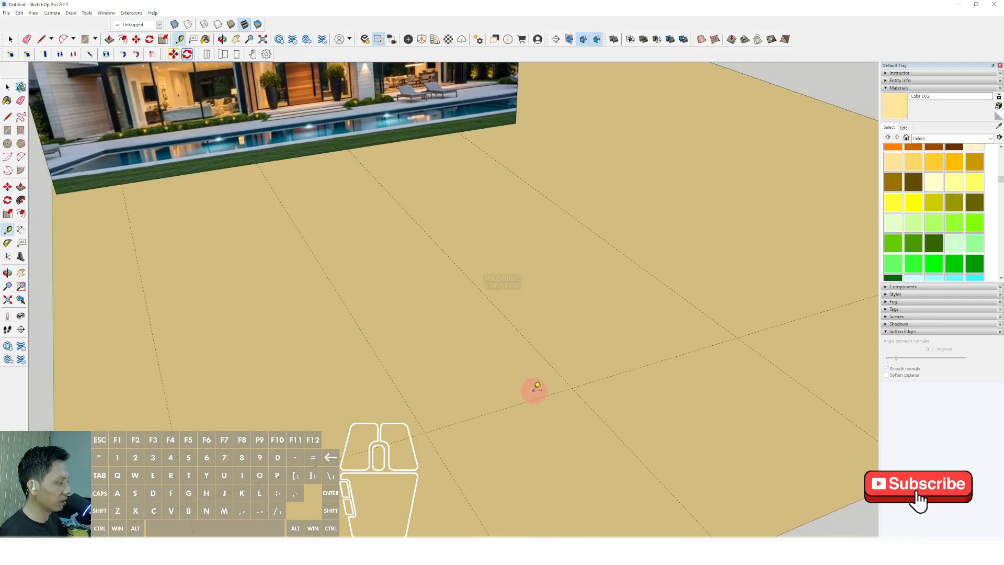
scroll(536, 392, down, 2)
click(536, 397)
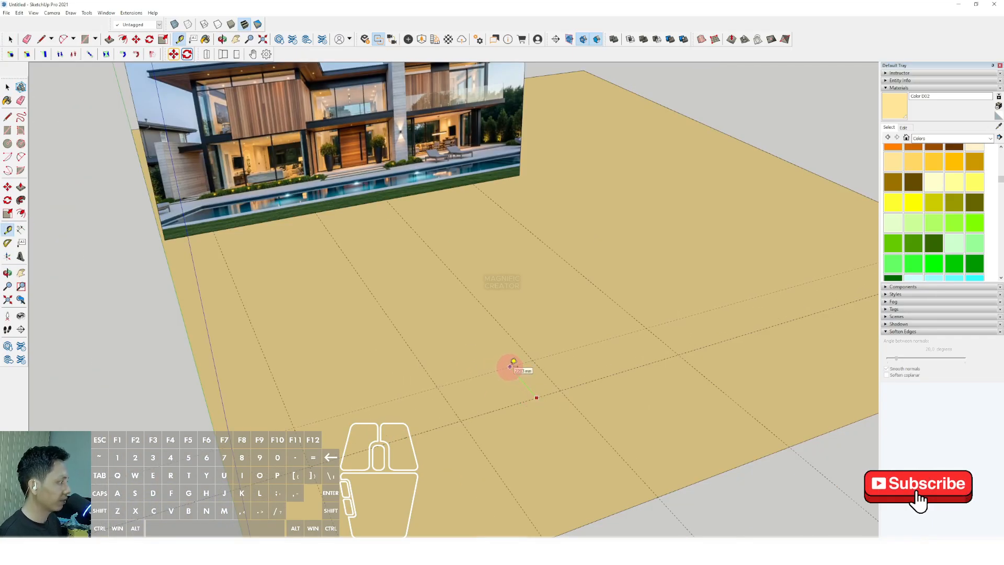
click(511, 365)
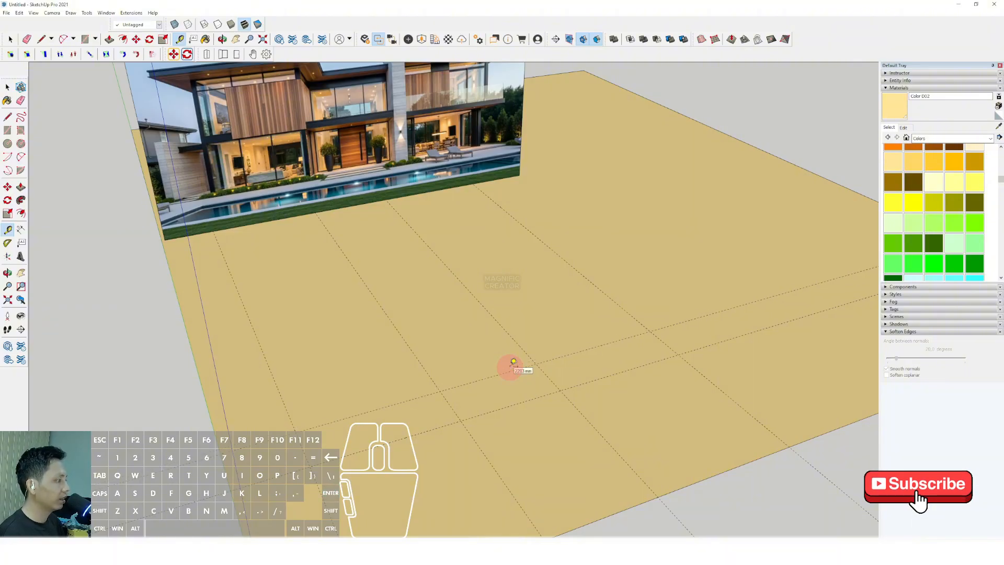
scroll(518, 366, down, 2)
Place another crosswise guide, offset from the newest one back to just in front of the house image.
scroll(522, 371, up, 4)
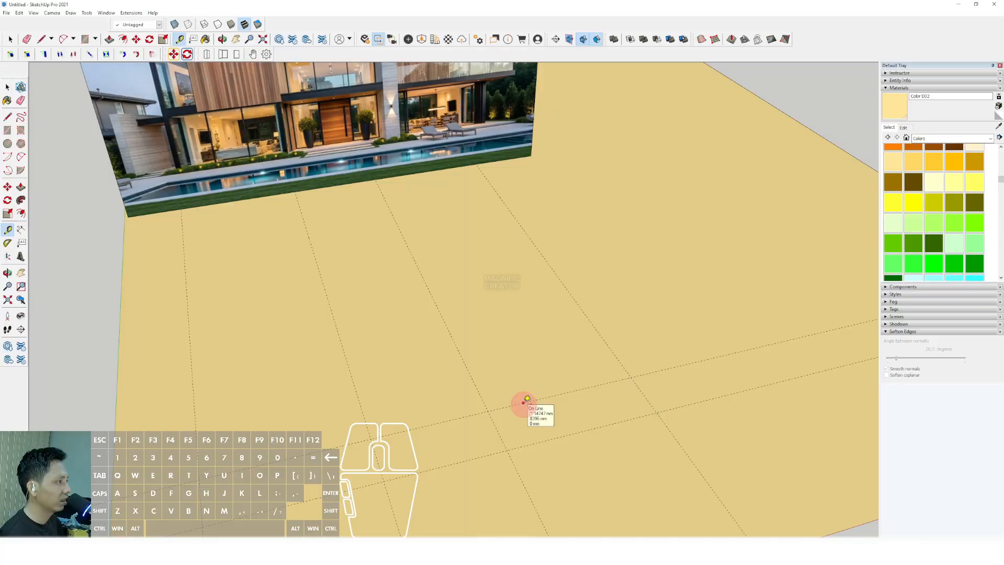
click(521, 403)
scroll(489, 333, down, 4)
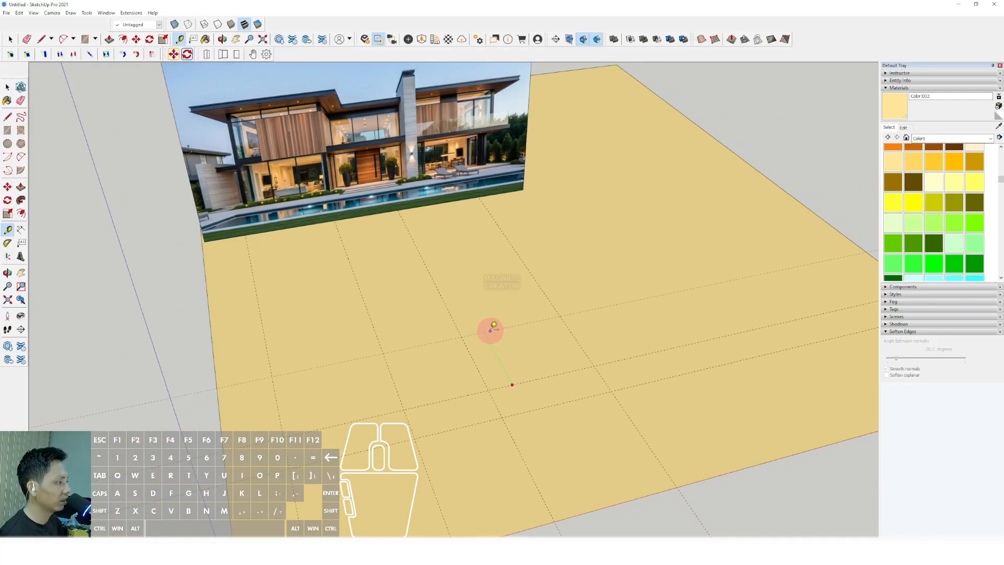
shift+middle_drag(489, 323, 490, 336)
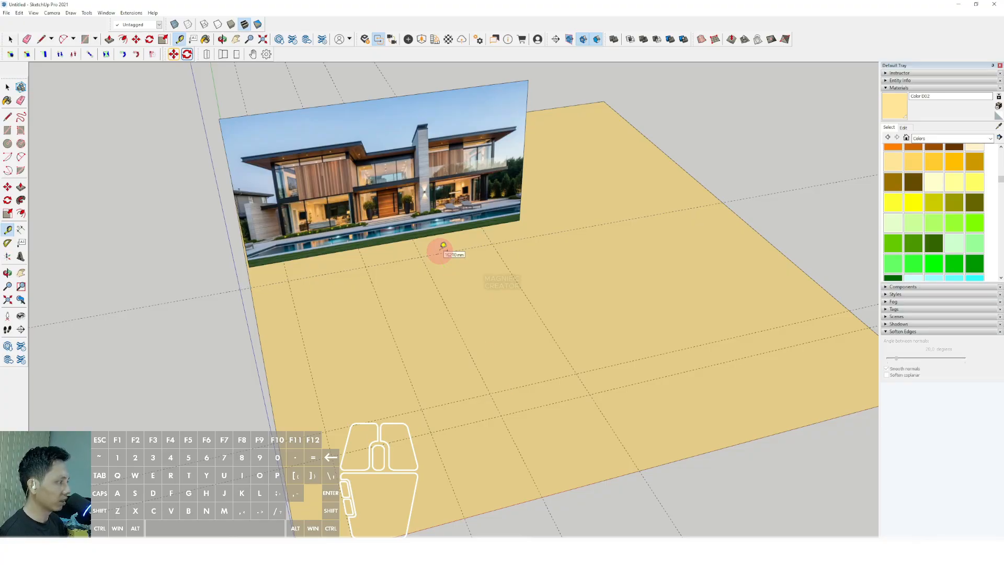
key(space)
scroll(429, 316, up, 4)
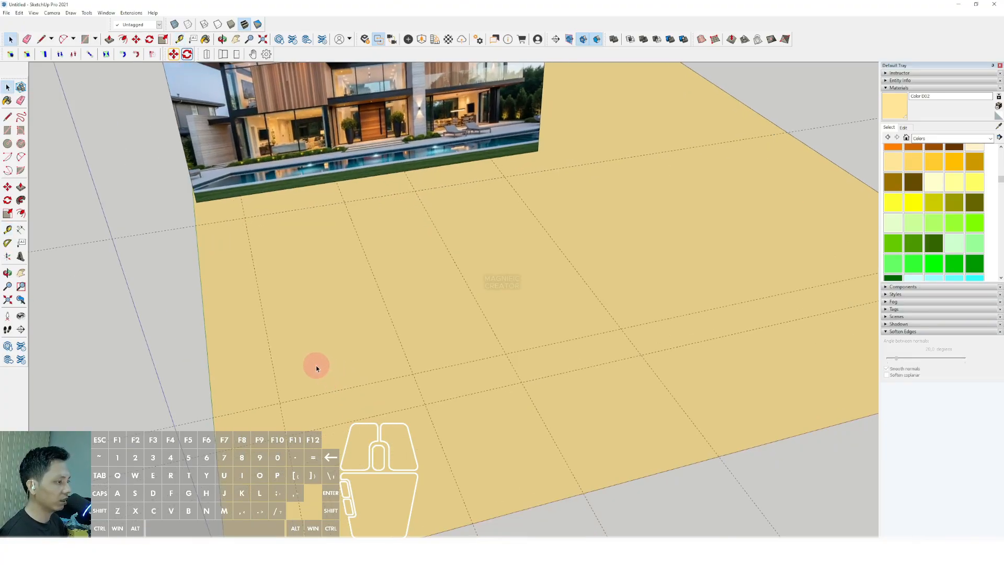
scroll(316, 367, down, 1)
key(l)
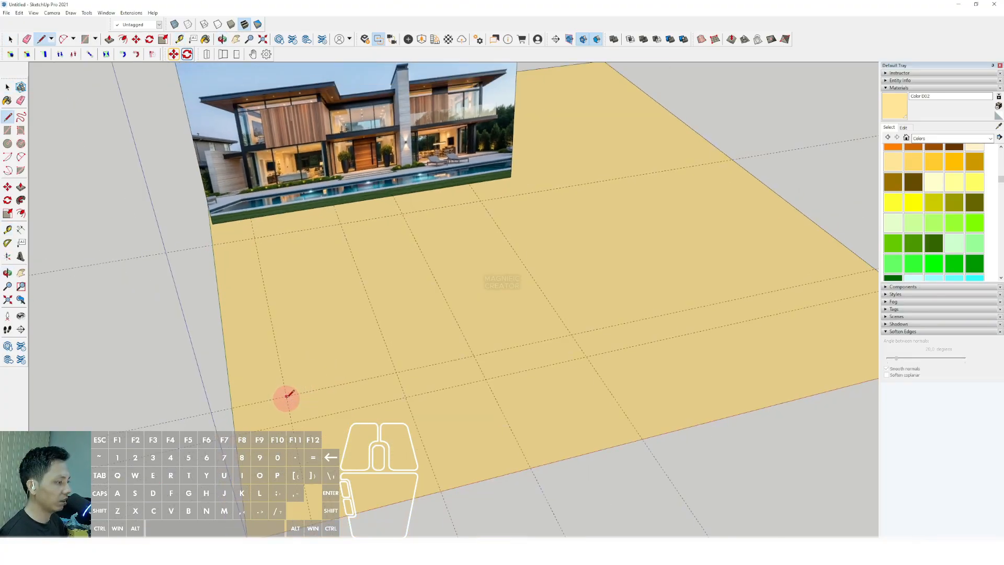
scroll(286, 396, up, 1)
click(286, 396)
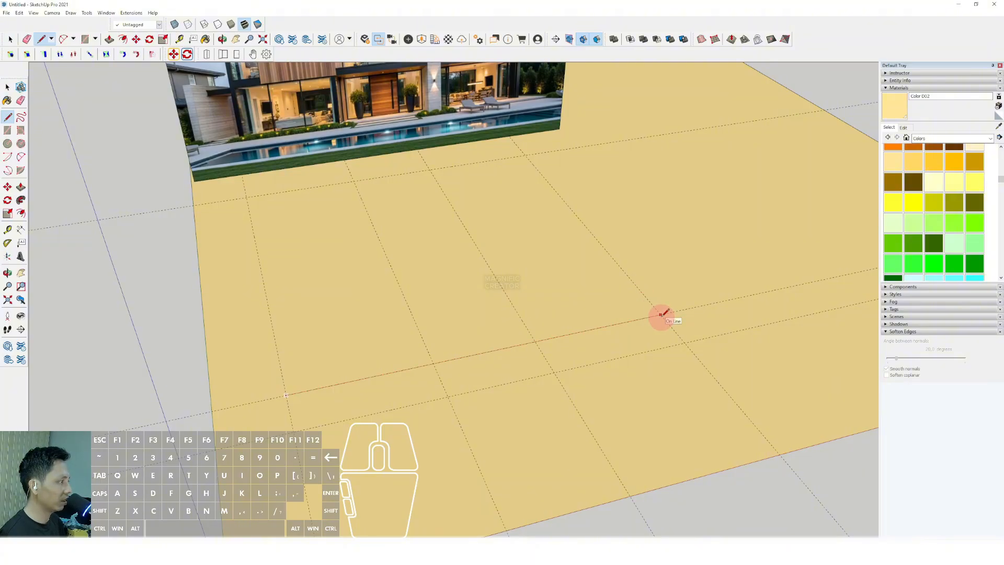
key(space)
Draw the house footprint's left side and first front edge along the guides, starting at the crossing in front of the house image.
middle_drag(663, 318, 354, 315)
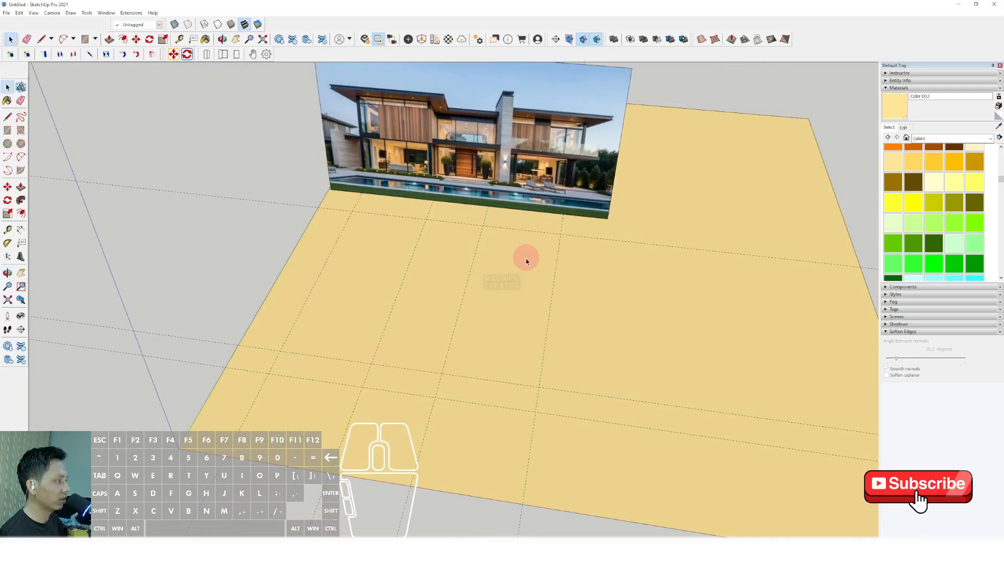
scroll(428, 366, up, 2)
middle_drag(427, 366, 354, 332)
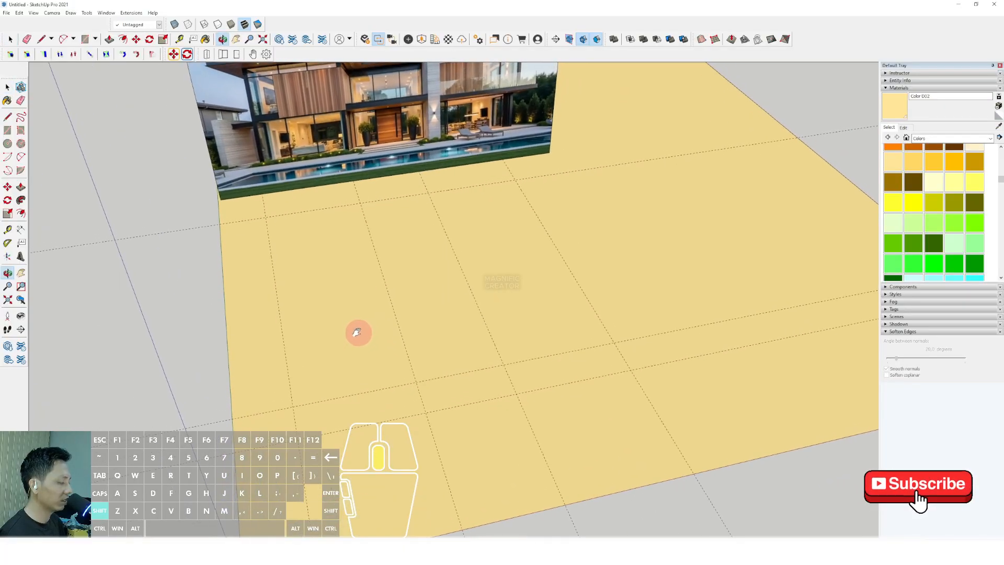
middle_drag(502, 326, 393, 369)
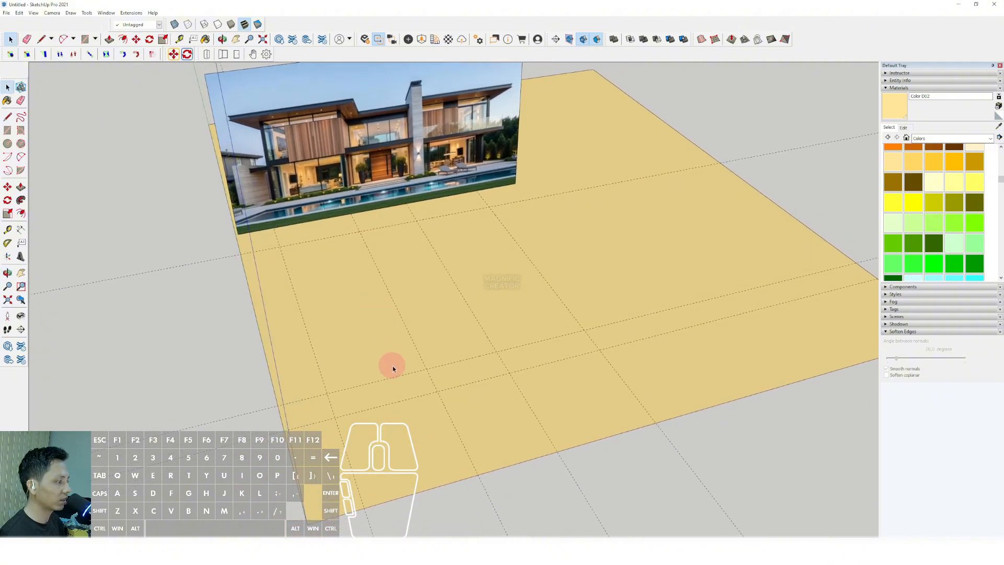
middle_drag(367, 430, 152, 193)
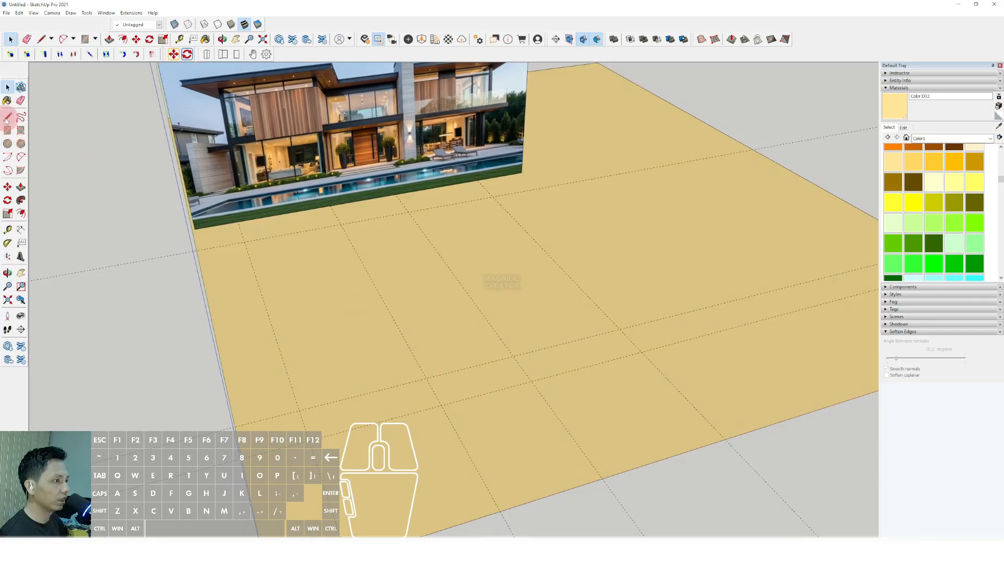
scroll(256, 241, up, 2)
click(239, 235)
scroll(258, 224, down, 3)
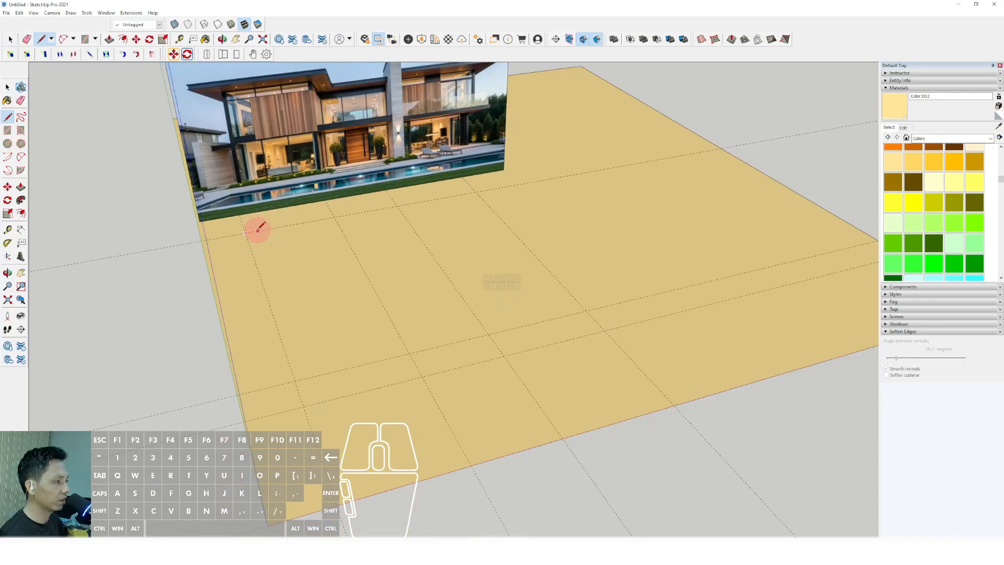
scroll(306, 386, up, 2)
click(303, 411)
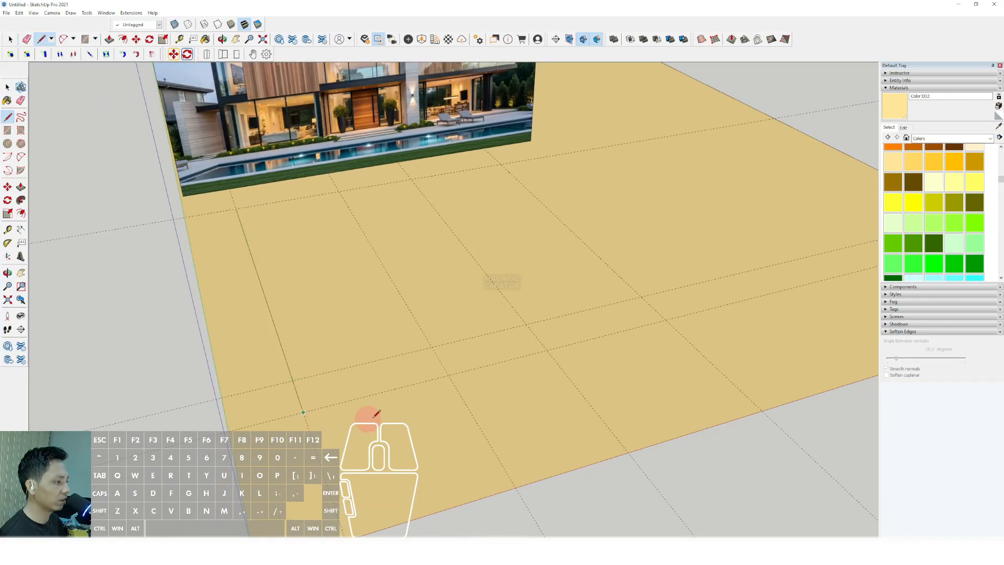
scroll(455, 376, up, 2)
click(448, 373)
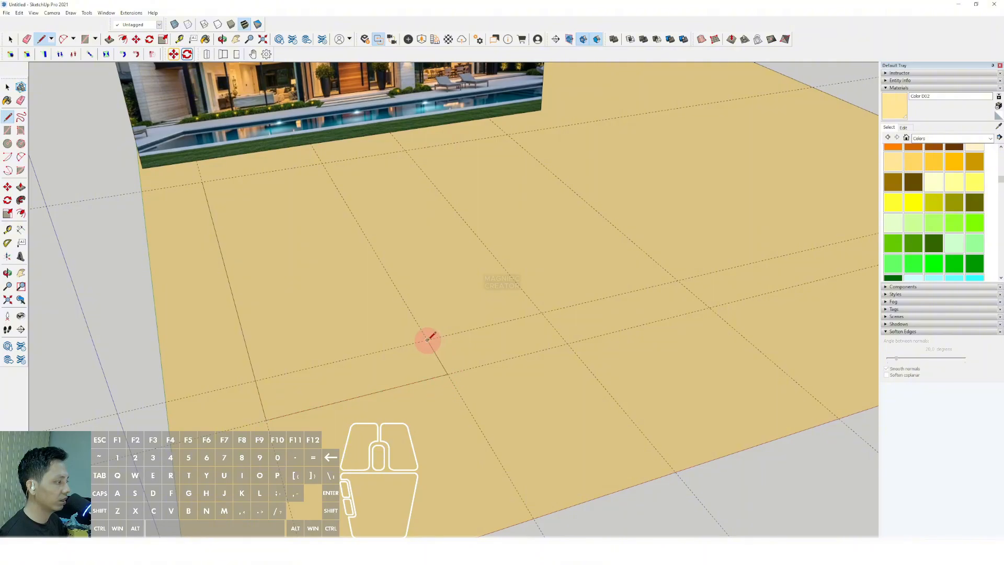
Complete the footprint along the guides with a recess between the two middle guides, closing it at its back left corner.
click(542, 311)
click(568, 343)
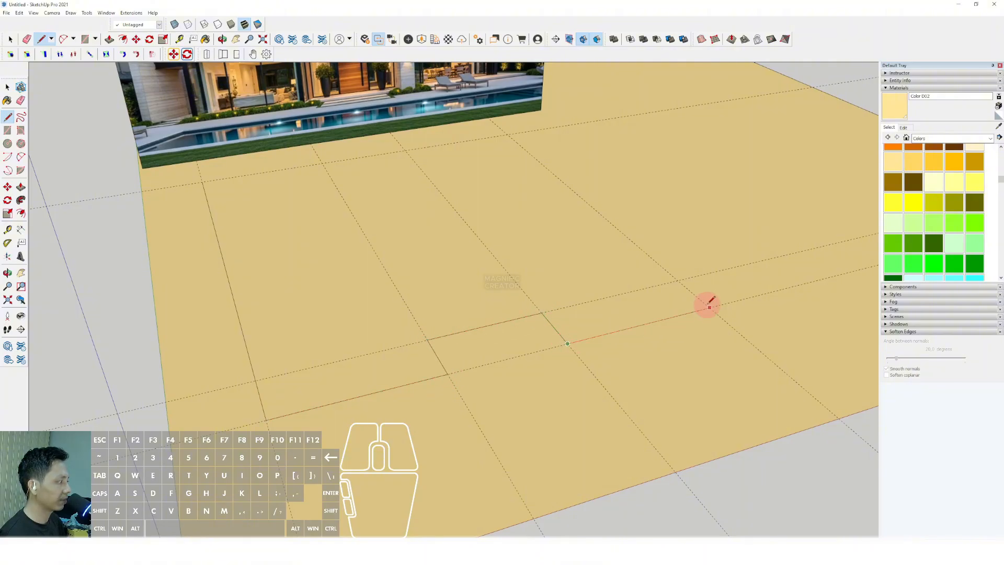
scroll(576, 261, up, 5)
click(522, 183)
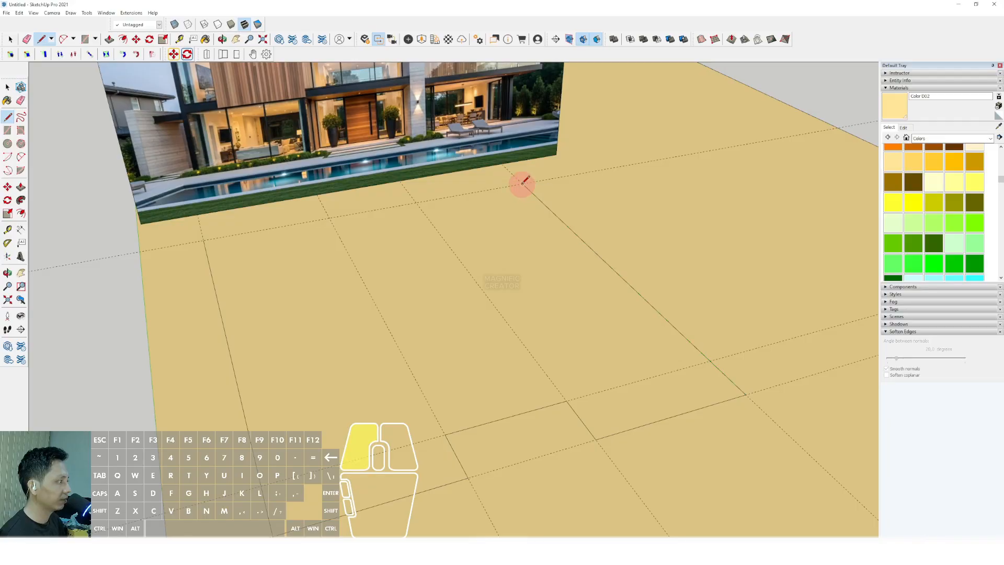
click(203, 240)
key(space)
scroll(378, 271, down, 5)
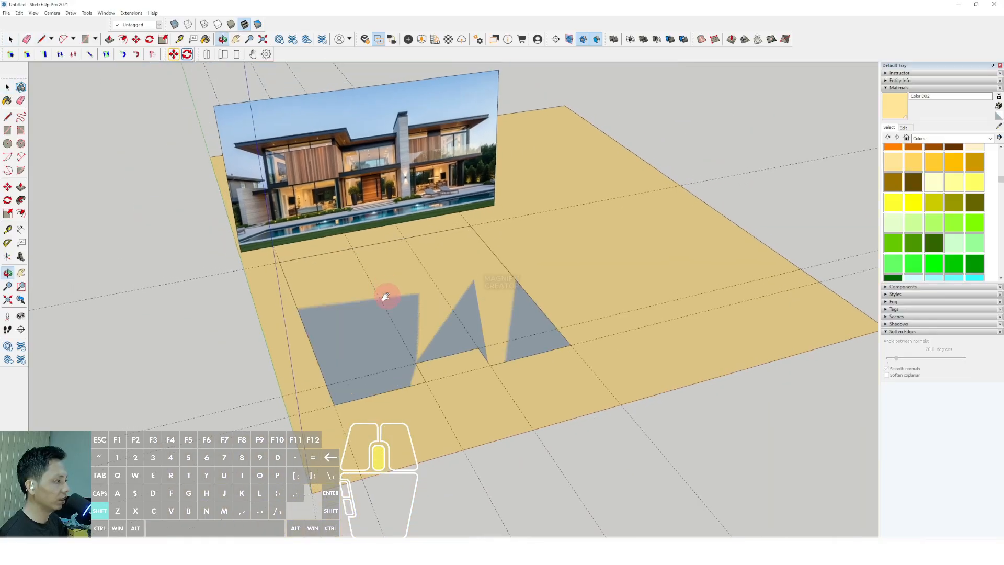
Push/Pull the closed footprint face upward into a thin floor slab.
scroll(387, 293, up, 8)
scroll(404, 297, down, 5)
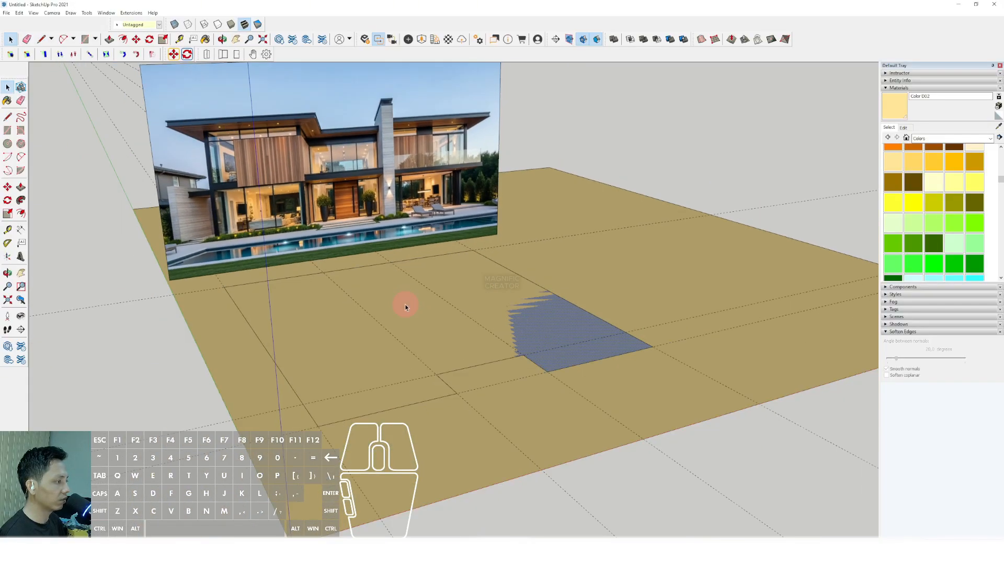
scroll(418, 332, up, 5)
shift+click(434, 328)
middle_drag(434, 327, 389, 304)
scroll(385, 313, up, 2)
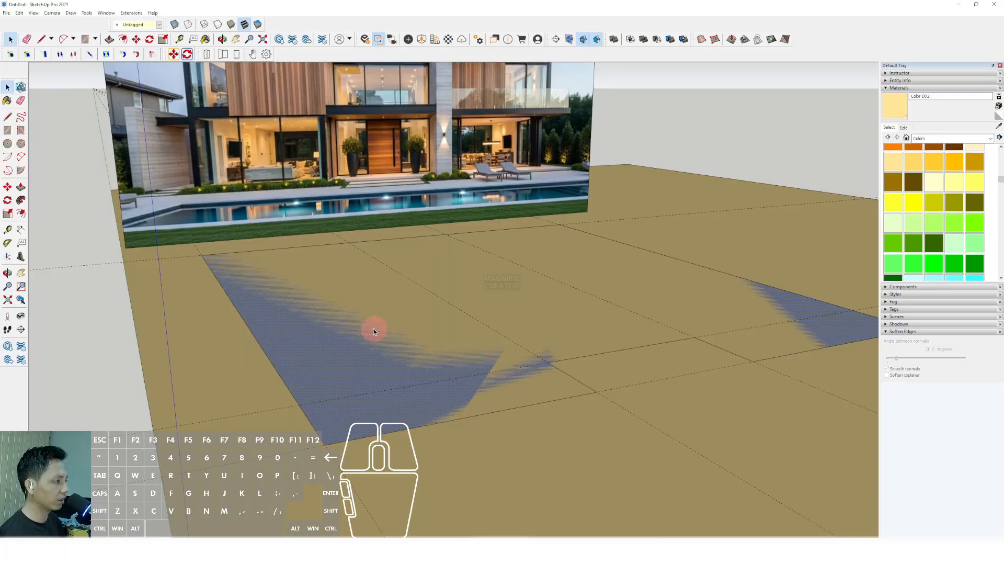
scroll(369, 338, down, 1)
middle_drag(367, 340, 382, 322)
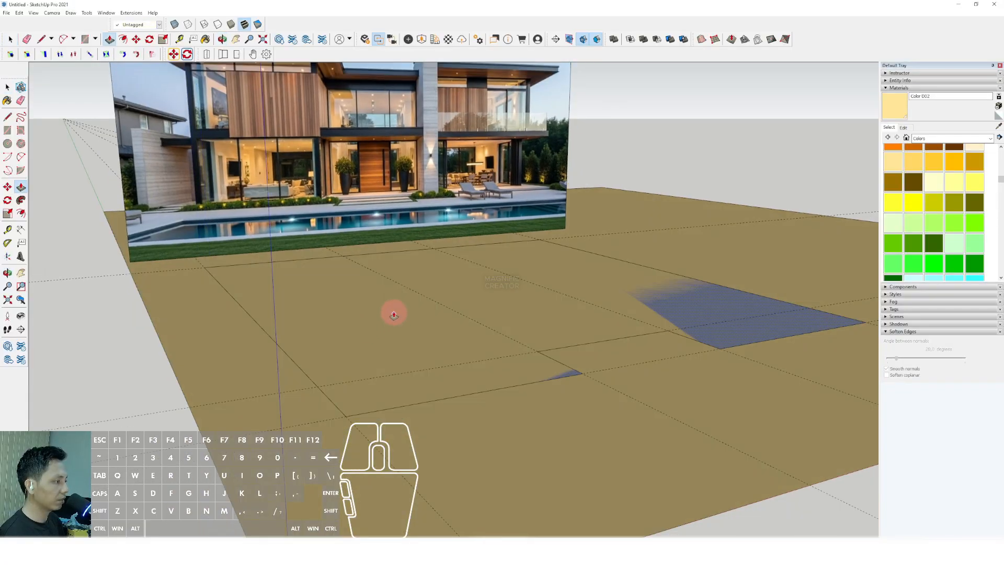
click(394, 313)
scroll(393, 300, down, 1)
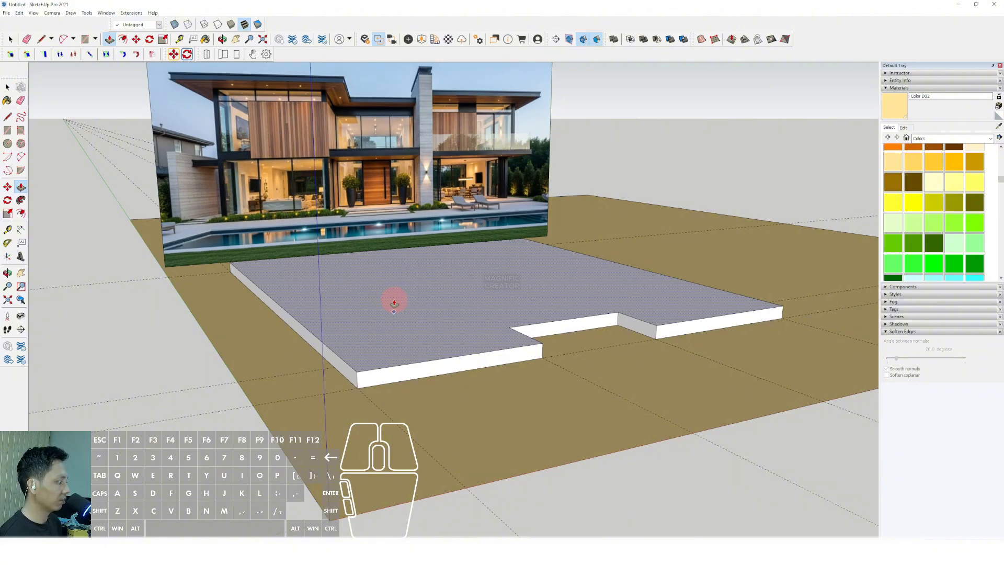
key(Return)
key(space)
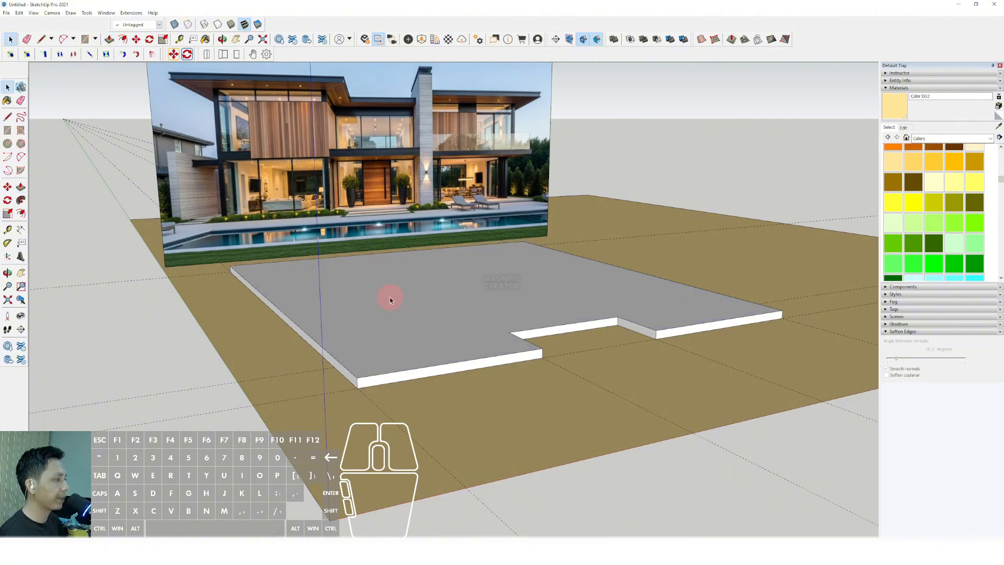
Select the whole floor slab with its connected faces and edges and make it a group.
scroll(397, 296, down, 3)
scroll(442, 292, up, 3)
middle_drag(445, 309, 546, 284)
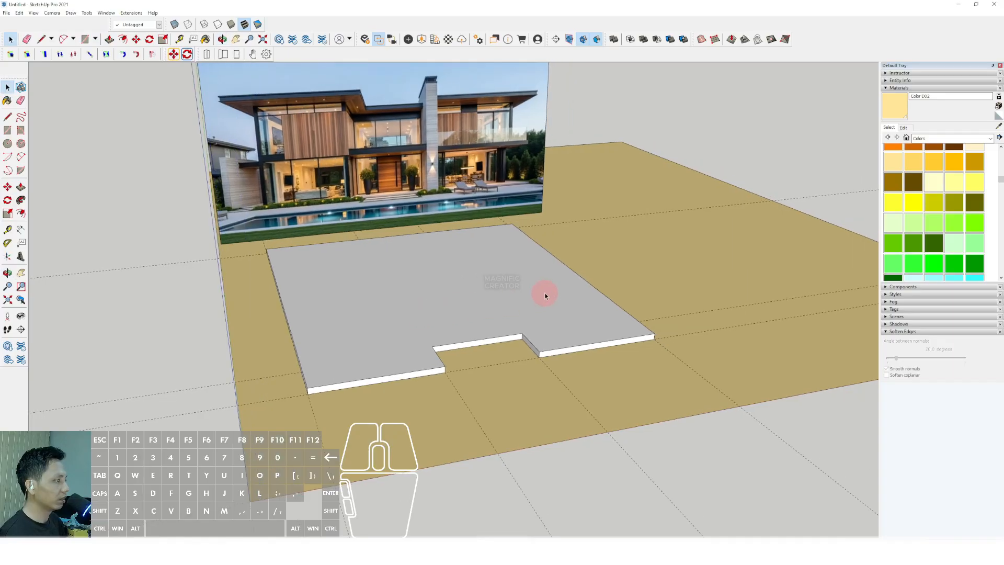
triple_click(546, 284)
right_click(547, 285)
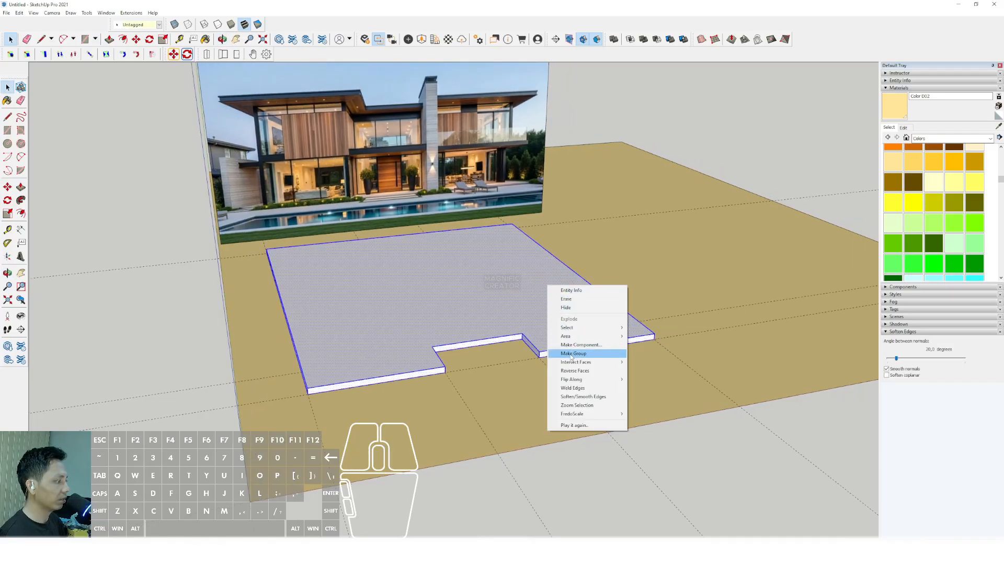
mouse_move(513, 334)
middle_down()
mouse_move(457, 318)
mouse_move(492, 312)
mouse_move(433, 298)
mouse_move(456, 294)
mouse_move(421, 282)
middle_up()
Select the guides and move them up to the slab's top surface, snapping to its front corner.
drag(723, 343, 562, 462)
scroll(442, 285, up, 8)
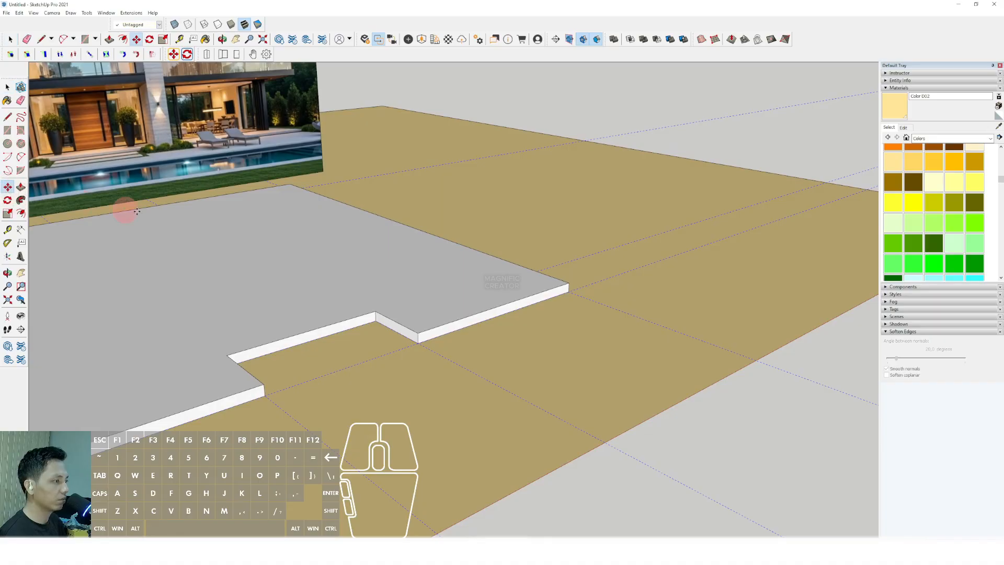
middle_drag(137, 211, 389, 316)
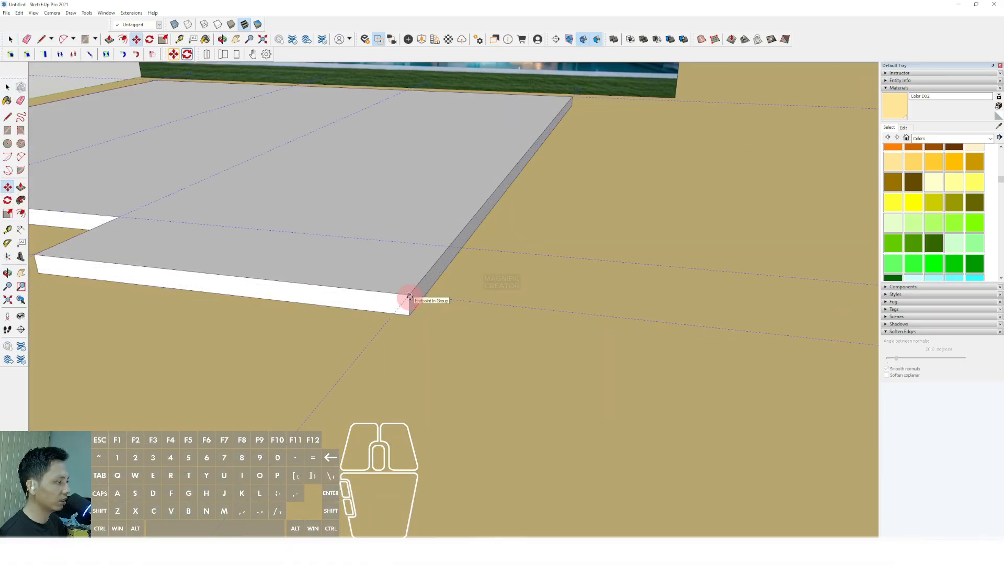
key(space)
scroll(439, 284, down, 10)
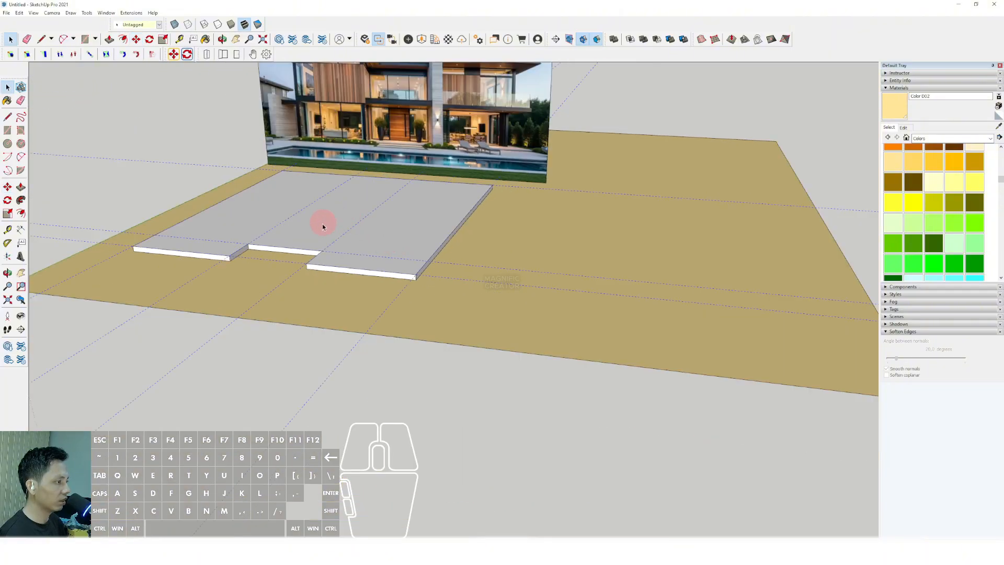
Scale the ground plane to extend it far in front of the slab and out beyond the slab's left side.
middle_drag(394, 239, 448, 312)
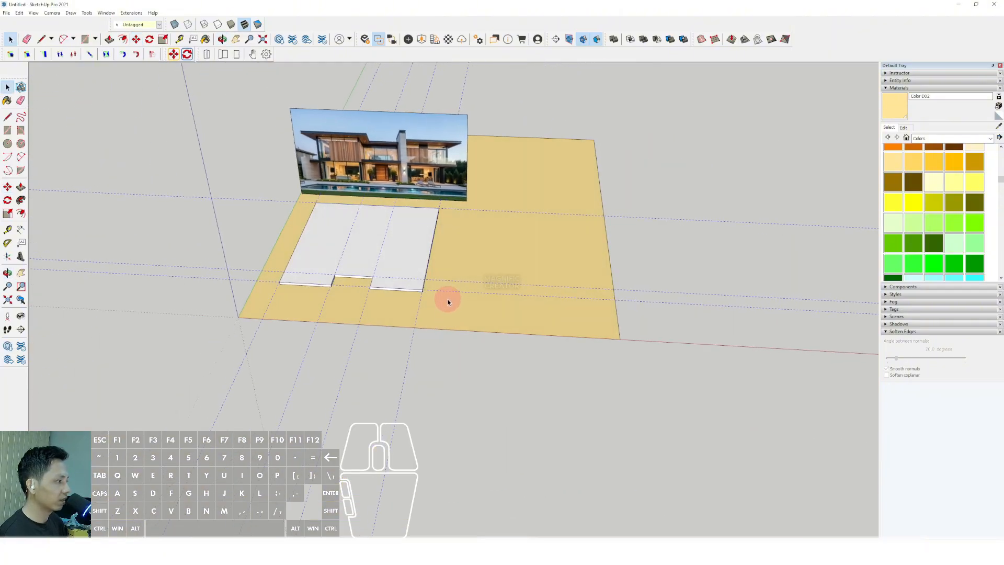
click(447, 306)
key(s)
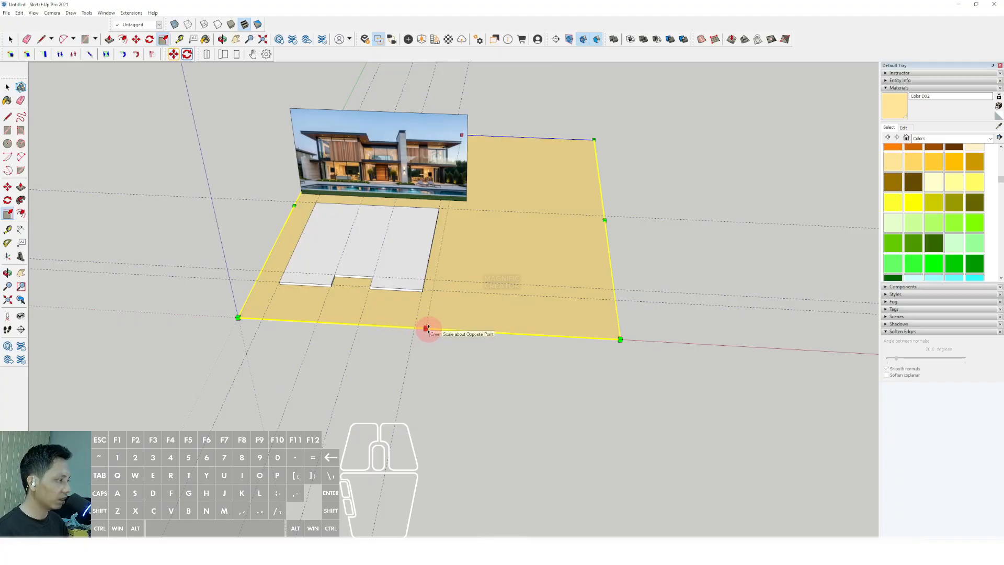
drag(426, 328, 401, 463)
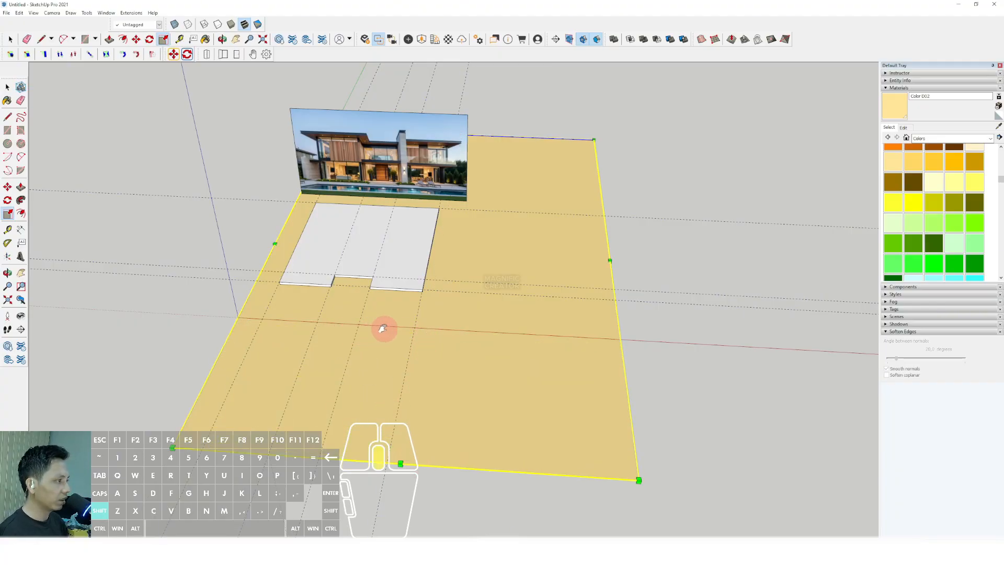
shift+middle_drag(383, 328, 433, 324)
drag(318, 240, 233, 237)
key(space)
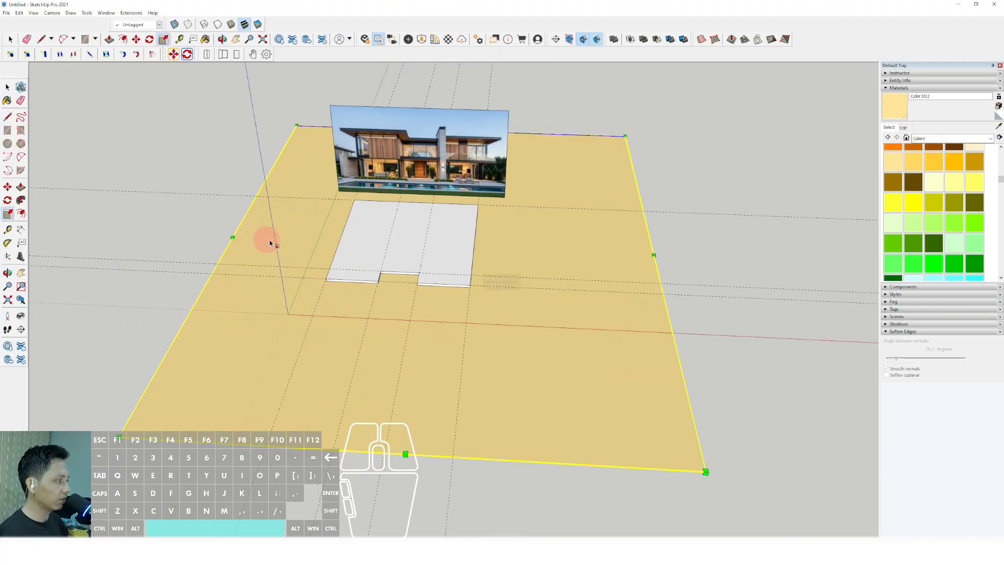
middle_drag(270, 243, 548, 249)
Draw a rotated rectangle 20000 mm long inside the ground plane group, in front of the house slab.
double_click(549, 249)
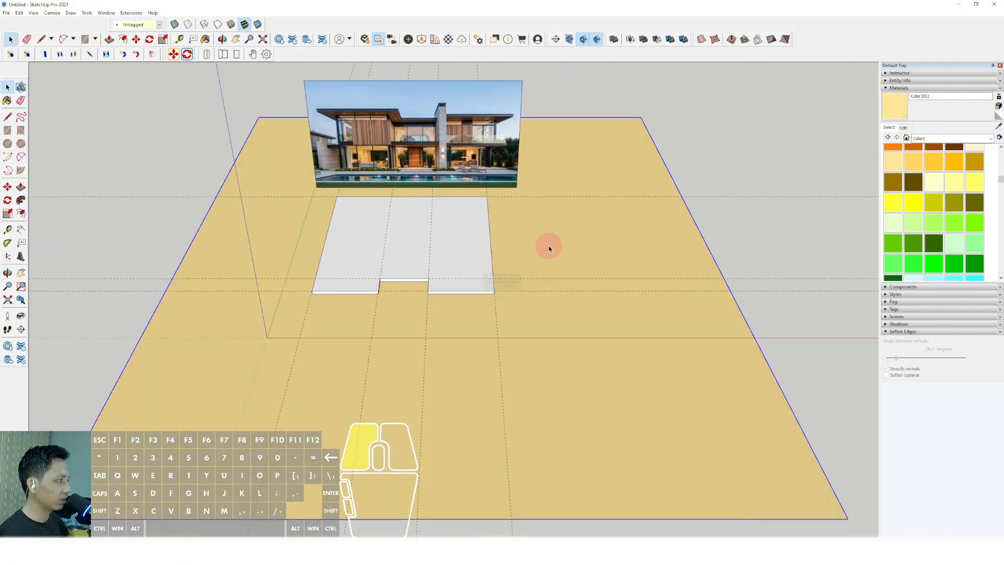
double_click(549, 249)
scroll(394, 317, down, 2)
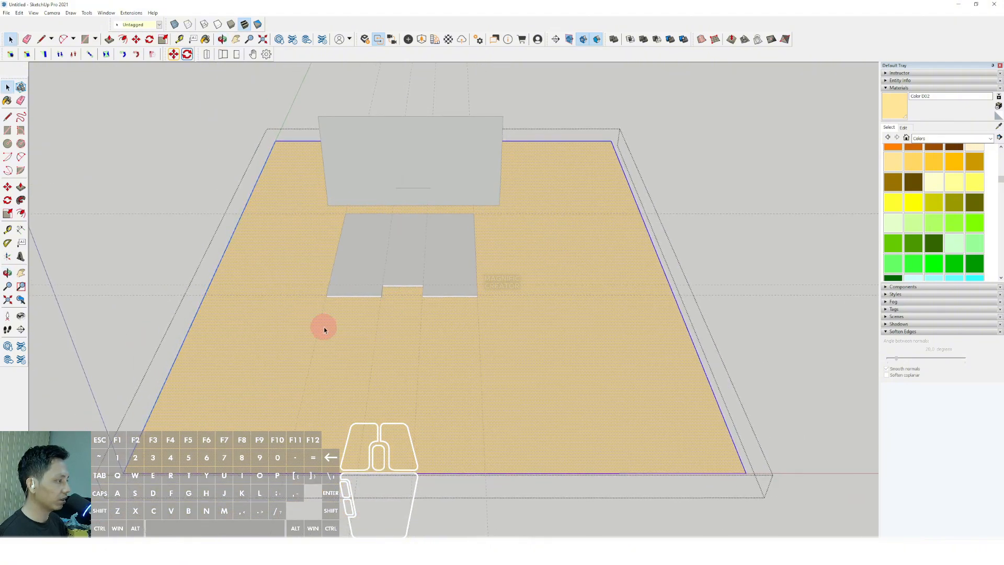
scroll(376, 326, up, 2)
scroll(360, 302, down, 1)
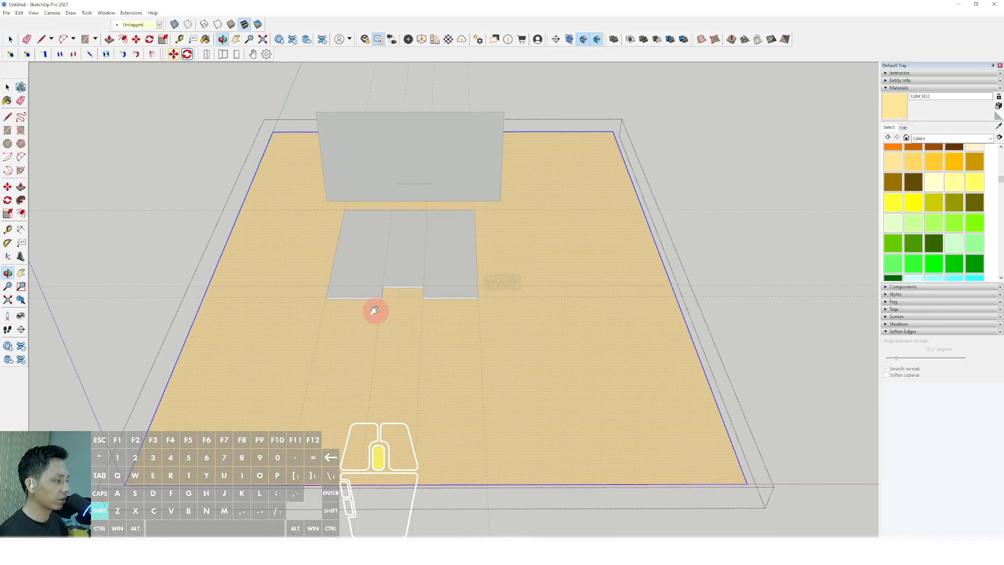
click(21, 133)
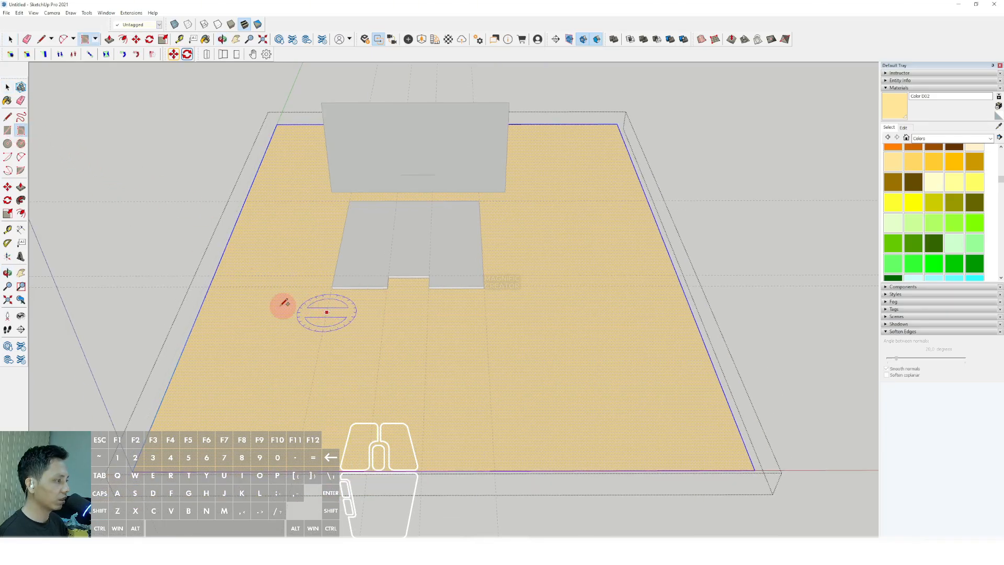
scroll(329, 316, up, 1)
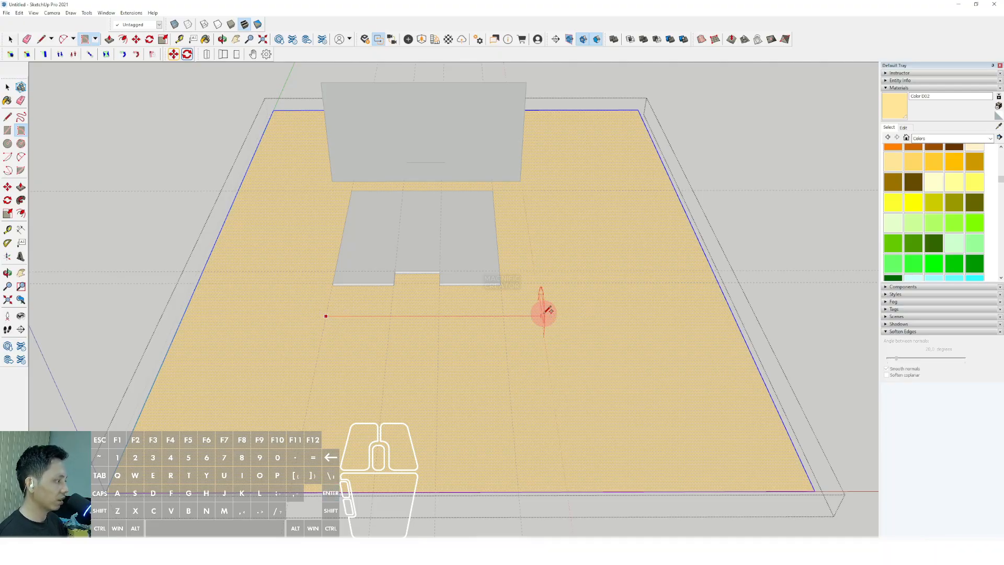
click(542, 315)
scroll(538, 347, up, 2)
scroll(556, 381, up, 1)
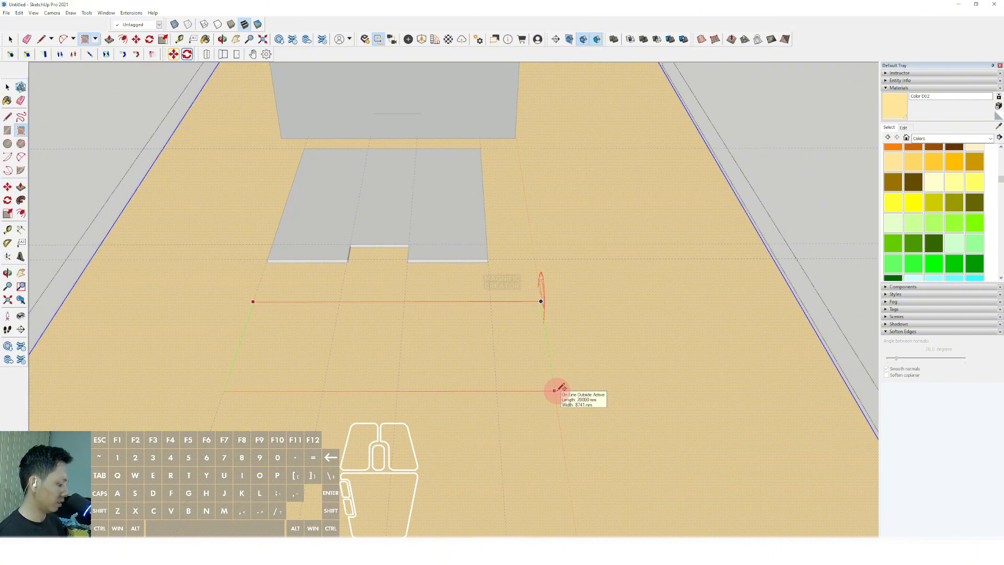
key(Return)
Apply the Water Pool Light material from the Water library to the rectangular pool face in front of the house slab.
middle_drag(485, 330, 511, 305)
scroll(511, 304, up, 2)
click(510, 304)
scroll(507, 302, down, 2)
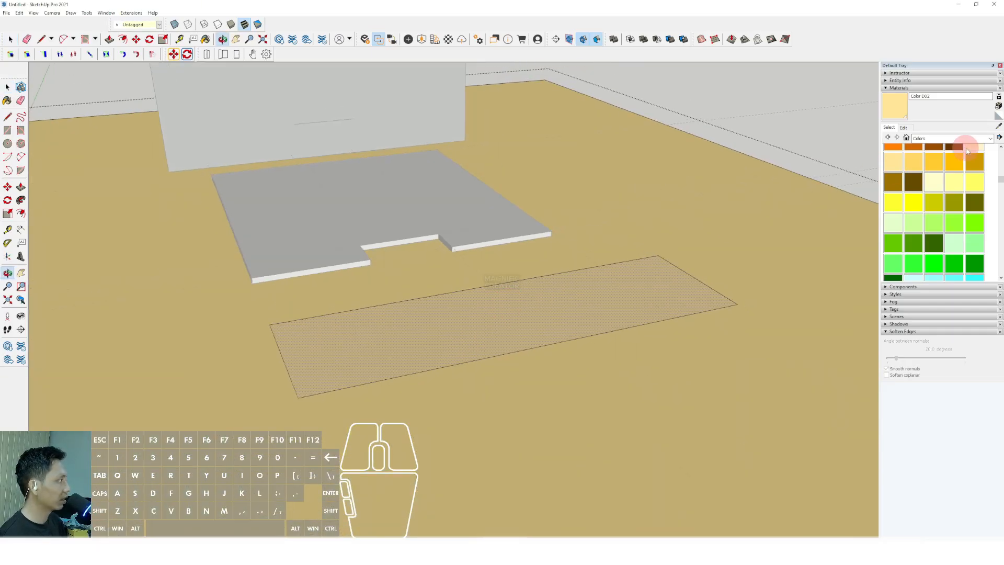
click(989, 138)
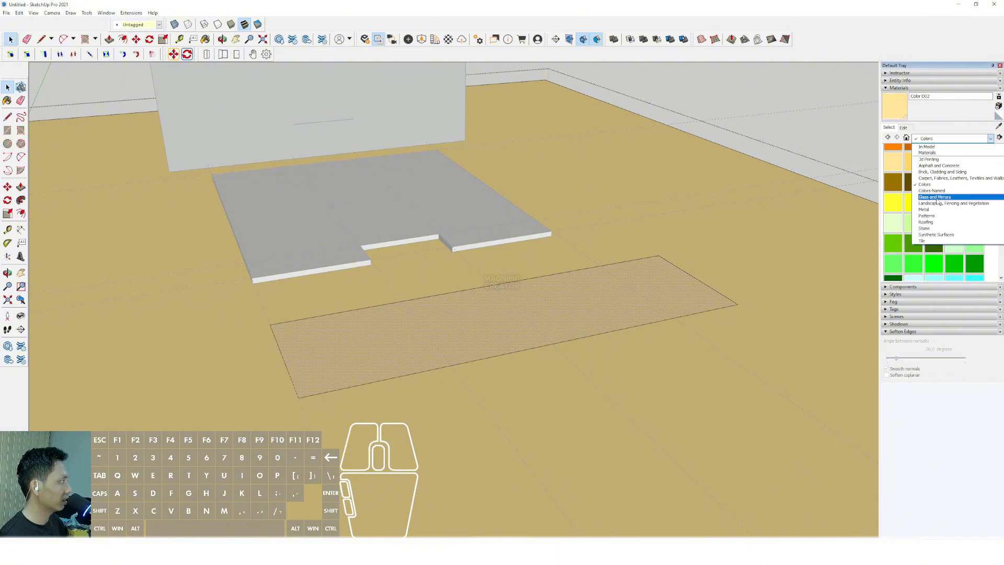
scroll(935, 214, down, 1)
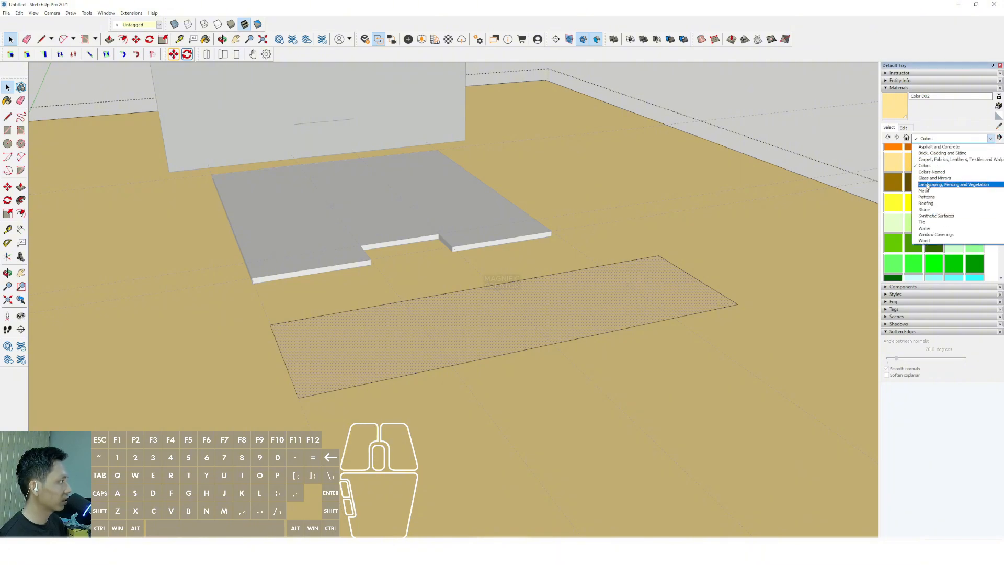
click(923, 222)
click(965, 139)
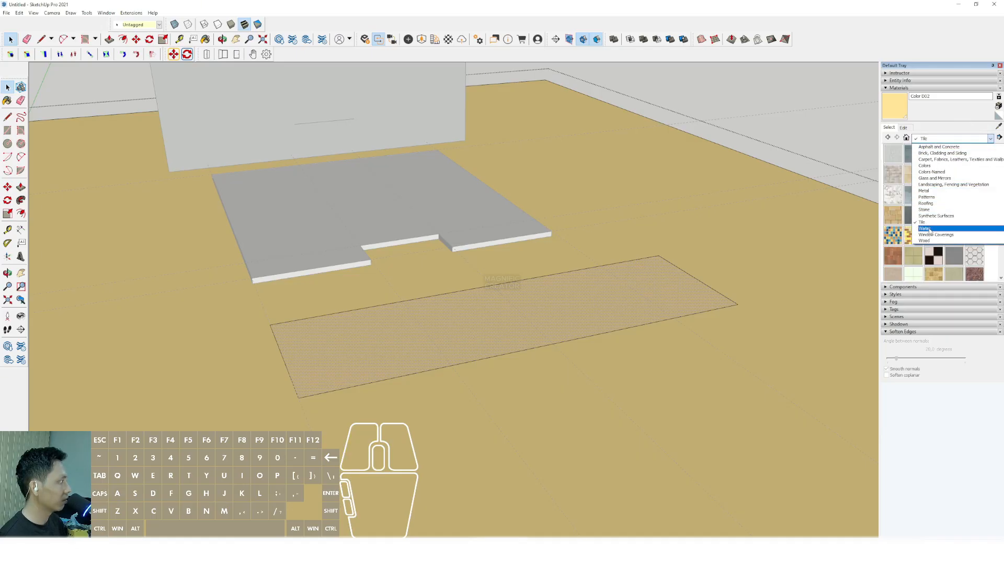
click(930, 184)
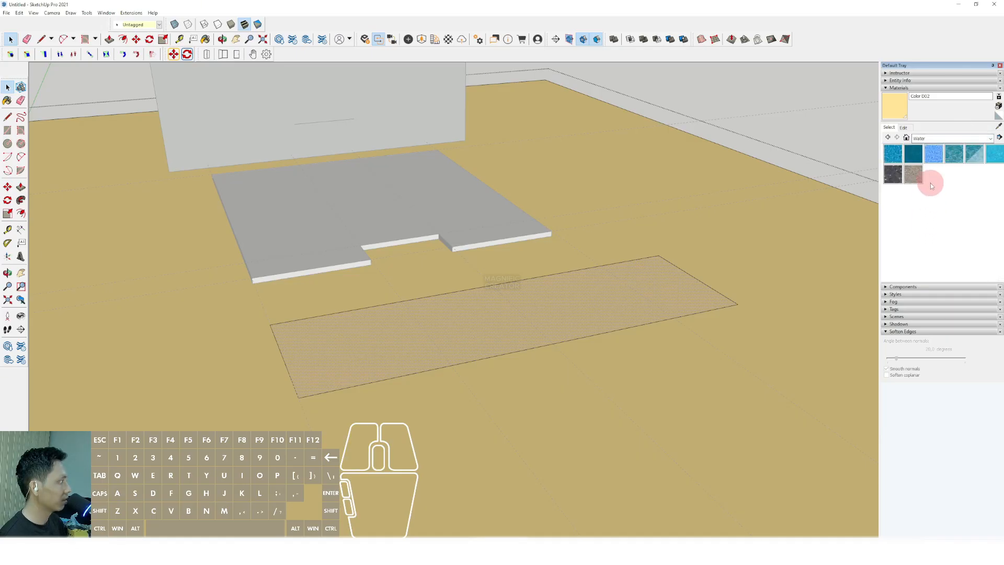
click(970, 156)
click(488, 313)
Examine the ground-floor walls, entrance, terrace and pool in the reference image and compare their layout with the floor slab.
mouse_move(489, 314)
middle_down()
mouse_move(609, 247)
mouse_move(723, 105)
mouse_move(578, 293)
middle_up()
scroll(483, 284, up, 2)
shift+middle_drag(483, 284, 526, 313)
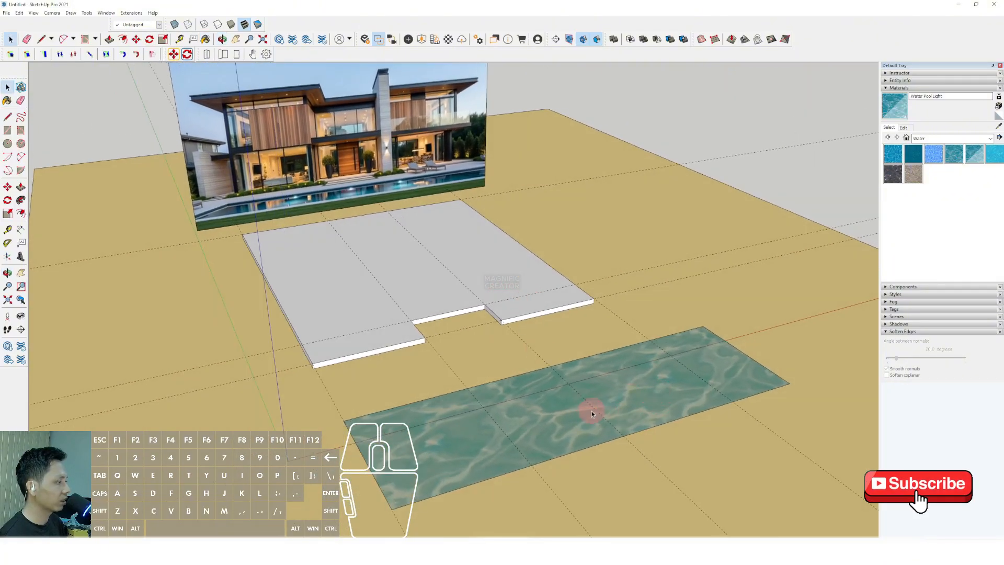
middle_drag(592, 413, 331, 336)
scroll(354, 287, up, 4)
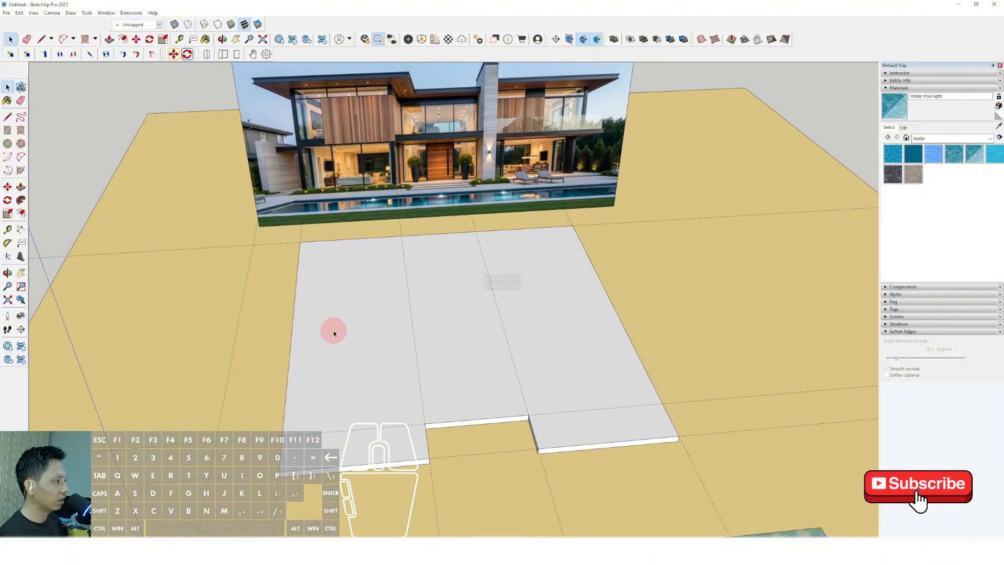
scroll(334, 331, down, 1)
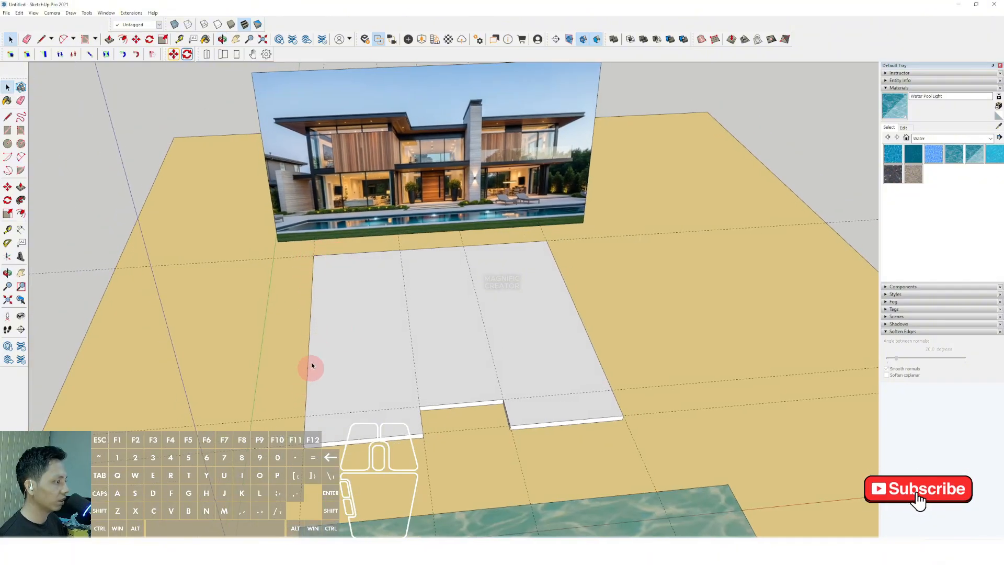
scroll(353, 191, up, 6)
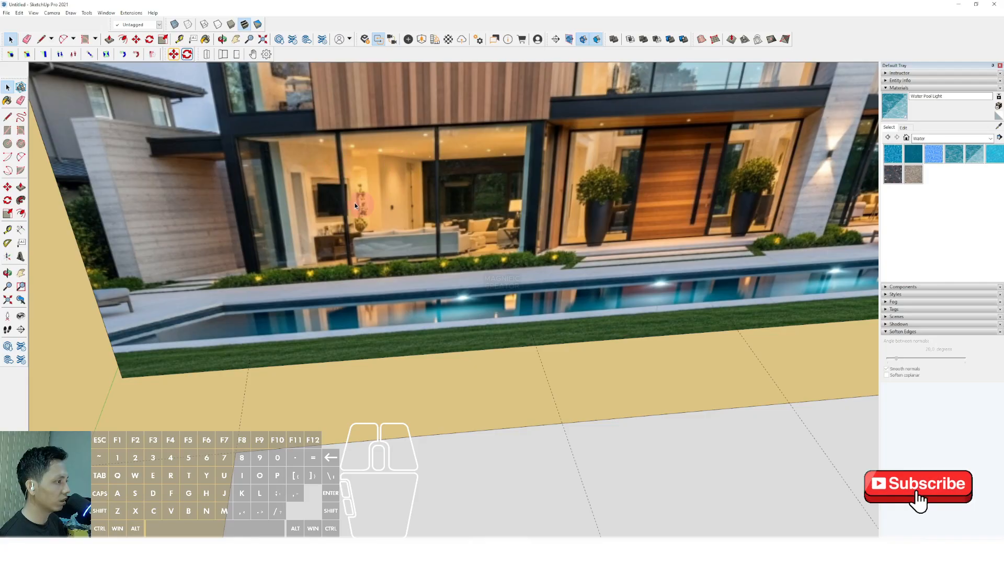
shift+middle_drag(346, 204, 259, 281)
scroll(278, 294, up, 3)
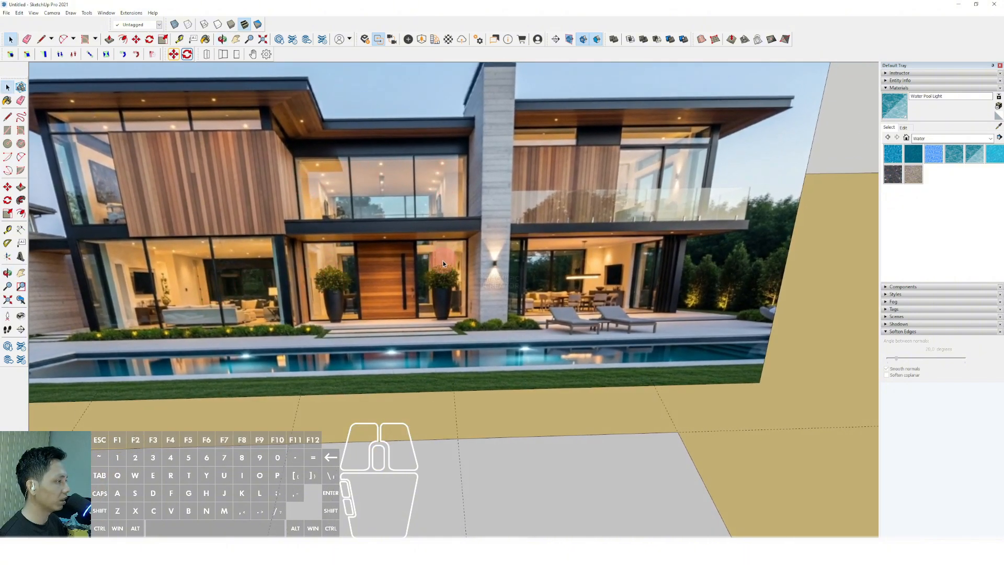
scroll(430, 198, up, 2)
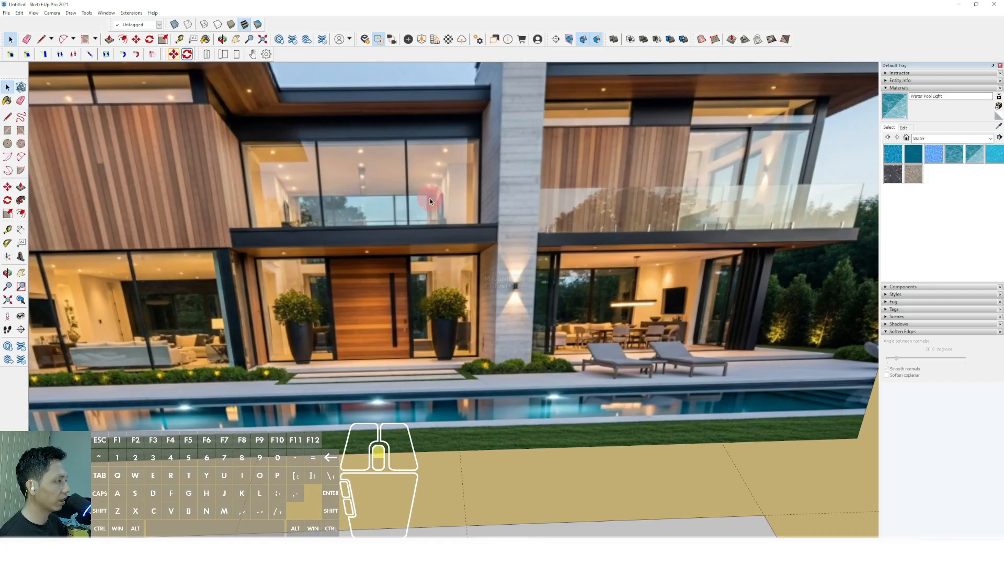
scroll(462, 205, down, 3)
scroll(516, 268, up, 5)
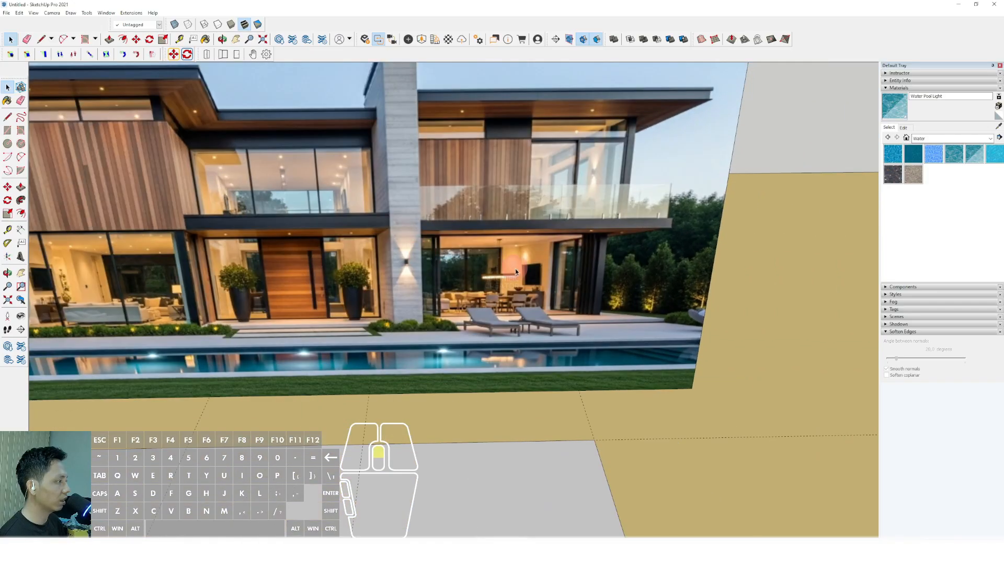
scroll(541, 290, down, 8)
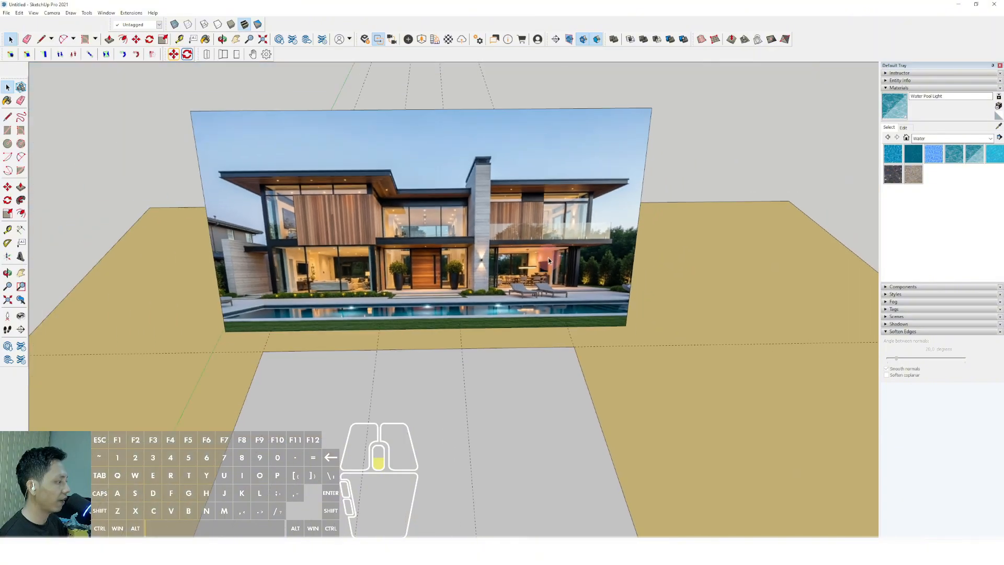
scroll(517, 367, down, 1)
shift+middle_drag(517, 366, 534, 308)
scroll(287, 380, up, 2)
shift+middle_drag(287, 380, 378, 321)
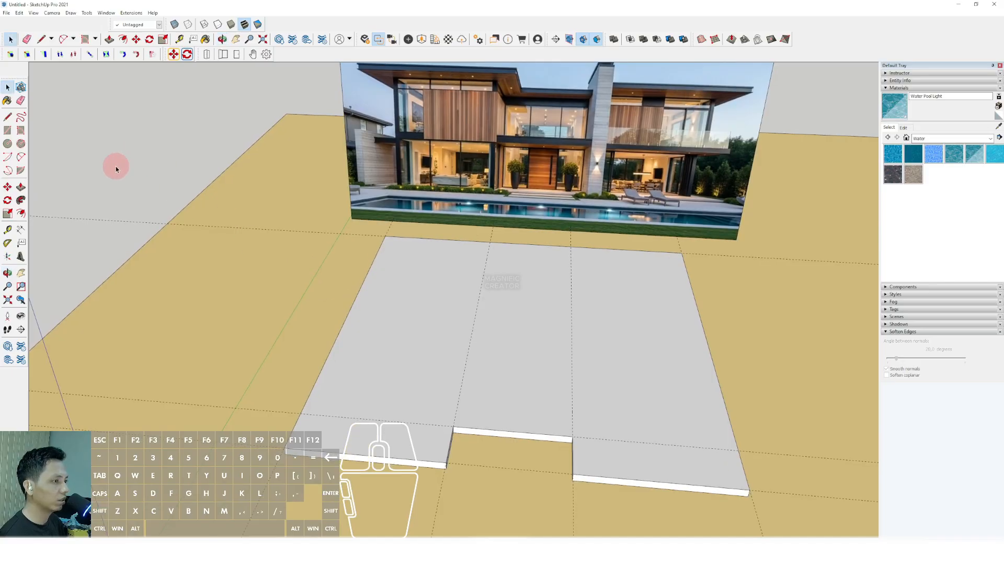
Draw a narrow rotated rectangle about 16000 mm long along the slab's left edge, from its back corner to the front guide.
click(20, 131)
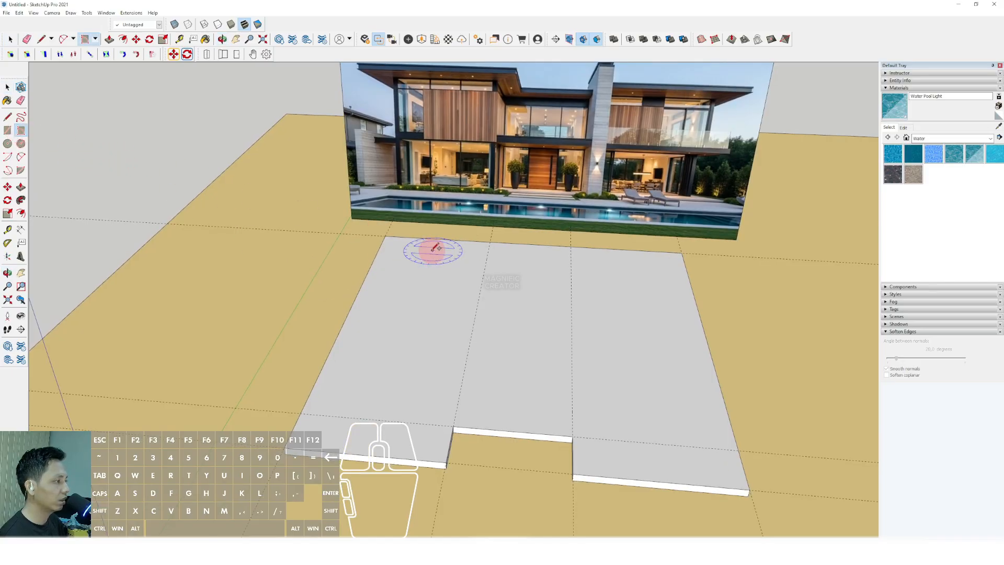
scroll(387, 241, up, 3)
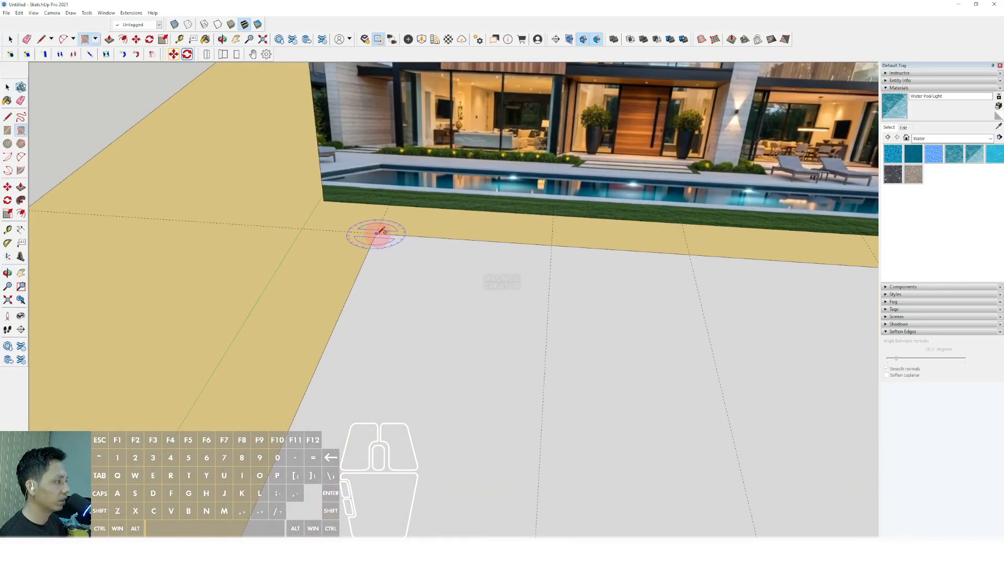
click(376, 231)
scroll(369, 243, down, 3)
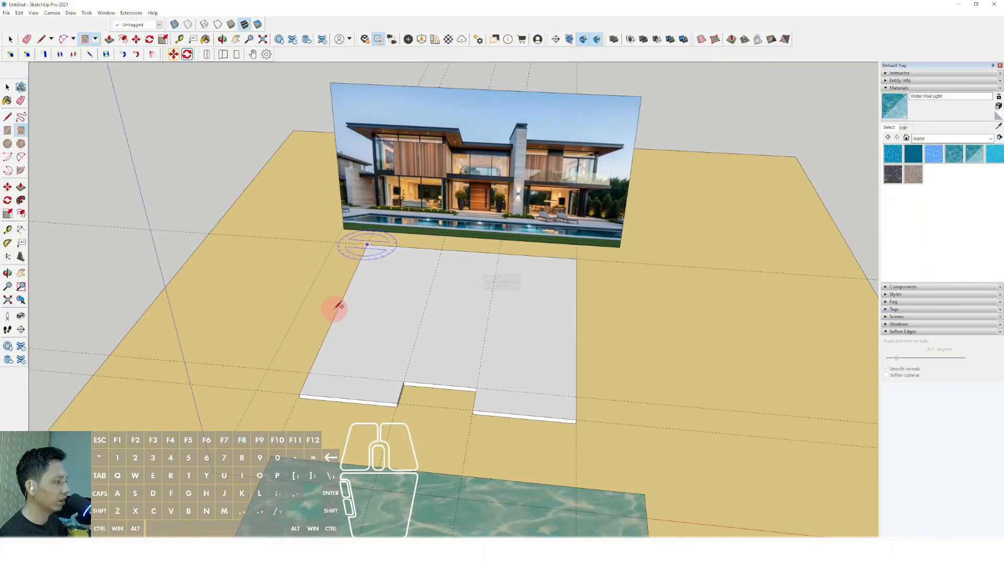
scroll(329, 324, up, 1)
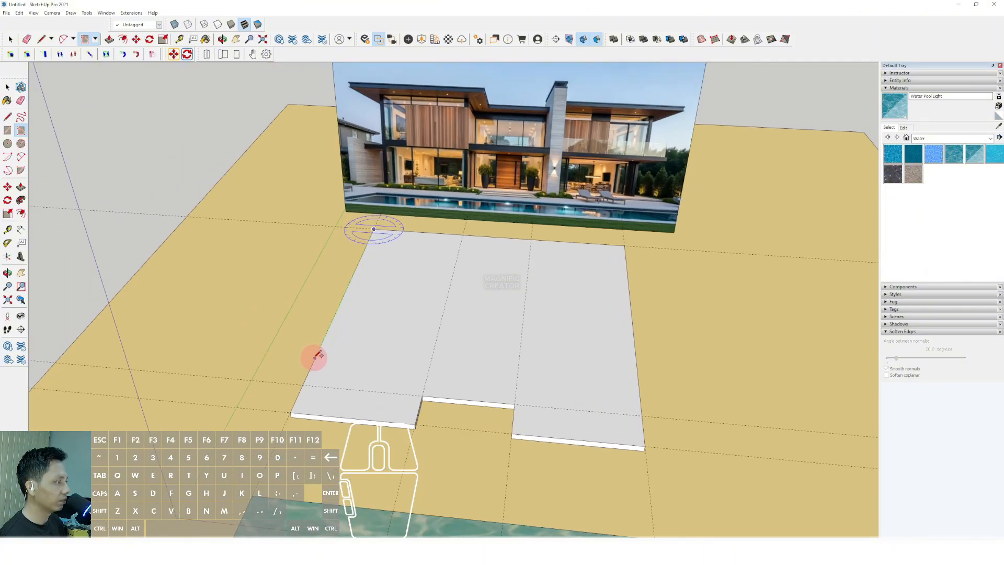
scroll(314, 374, up, 1)
scroll(307, 384, up, 1)
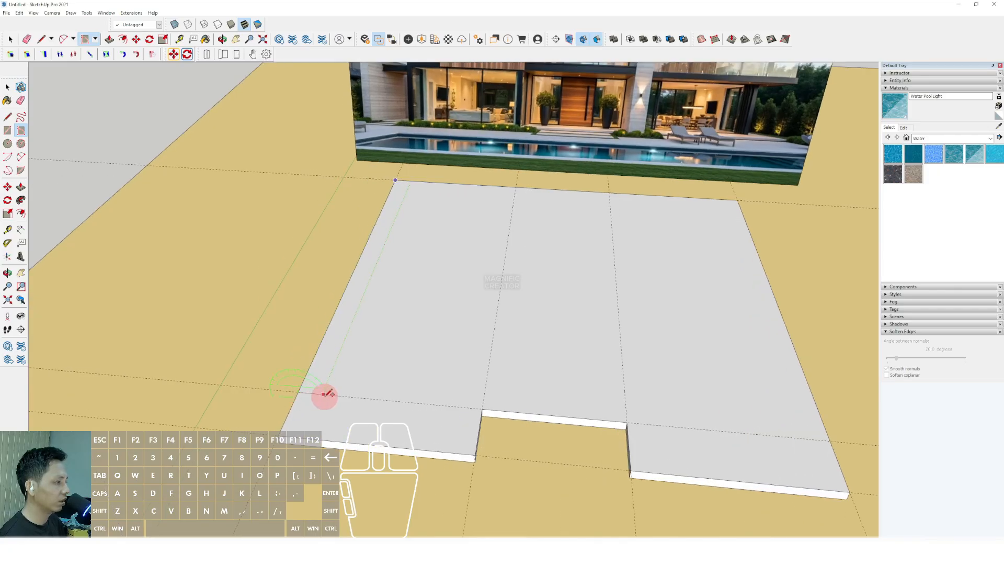
scroll(324, 393, up, 2)
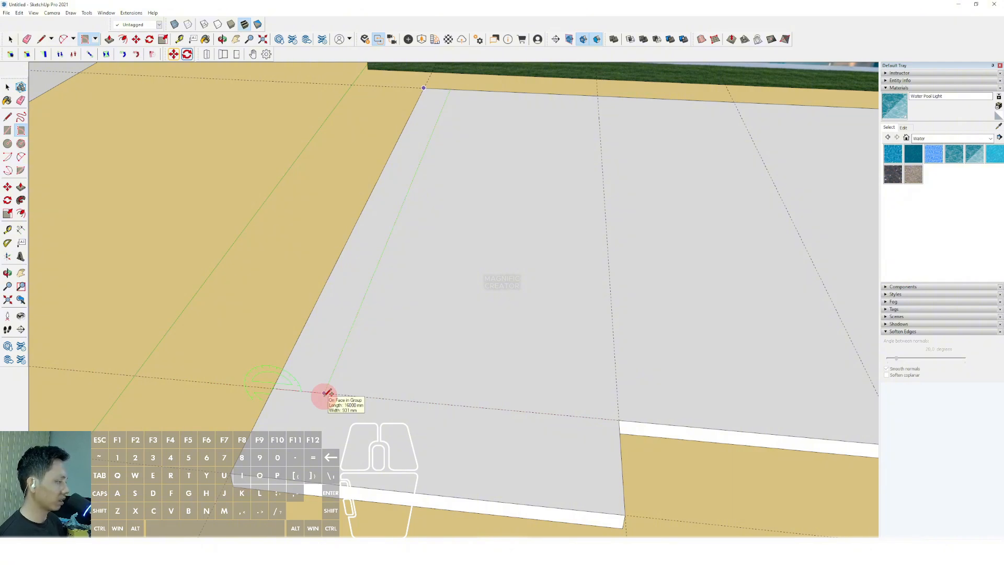
key(space)
Push/Pull the narrow strip upward to form a wall along the slab's left edge.
scroll(325, 393, up, 3)
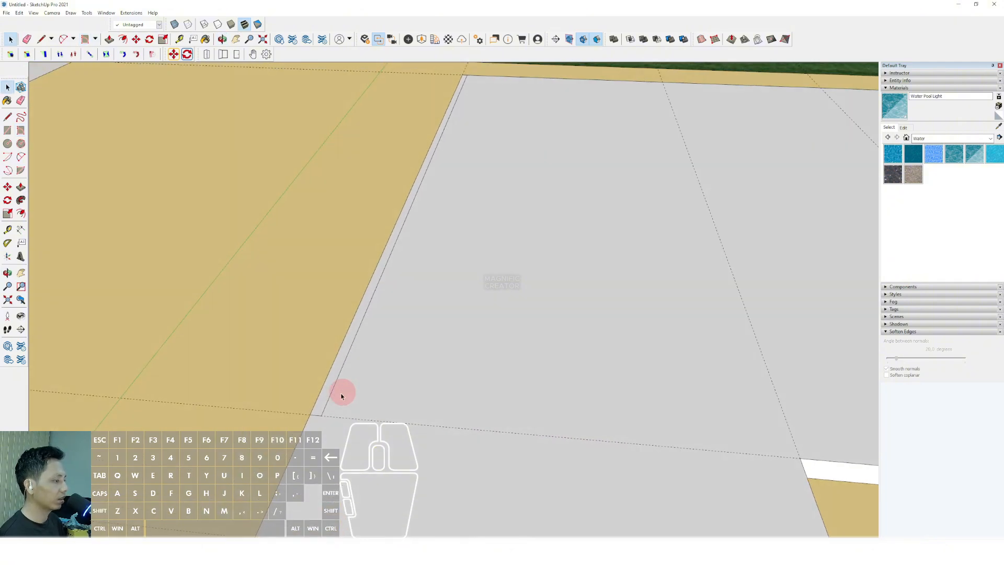
scroll(341, 396, up, 2)
click(322, 399)
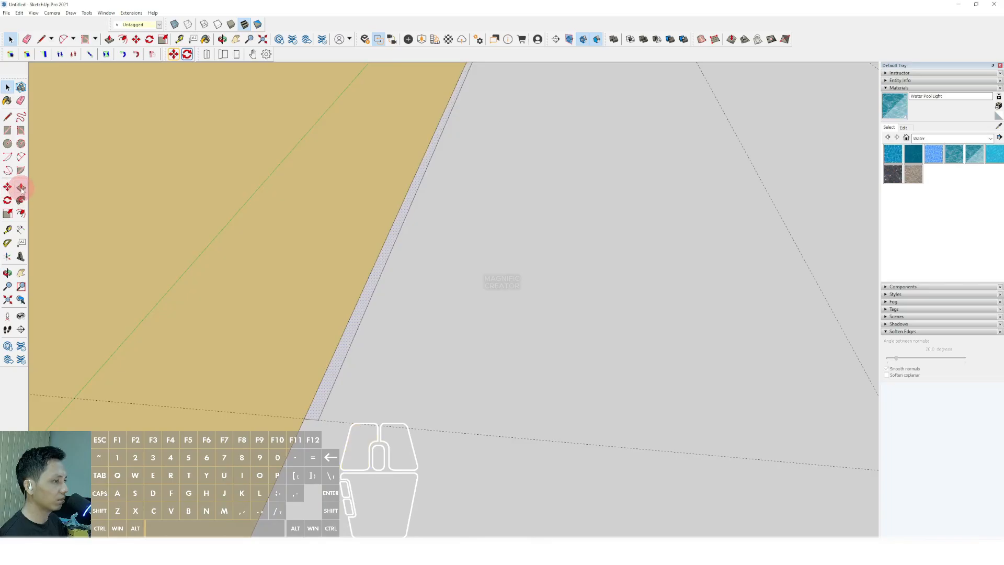
click(22, 189)
scroll(354, 392, down, 3)
click(348, 377)
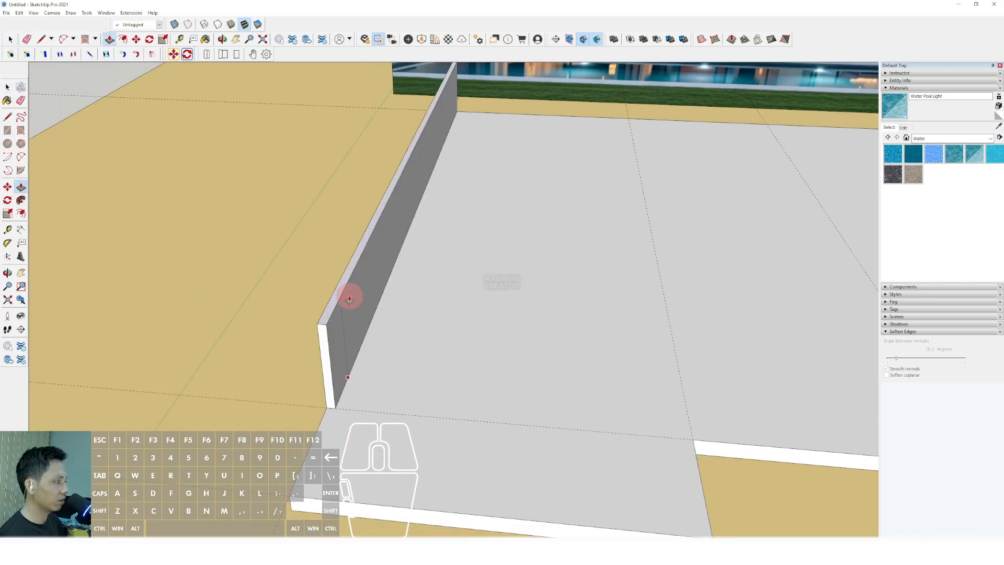
scroll(349, 299, down, 3)
middle_drag(349, 298, 330, 287)
Select the whole left wall with its connected faces and edges and make it a group.
drag(348, 303, 401, 265)
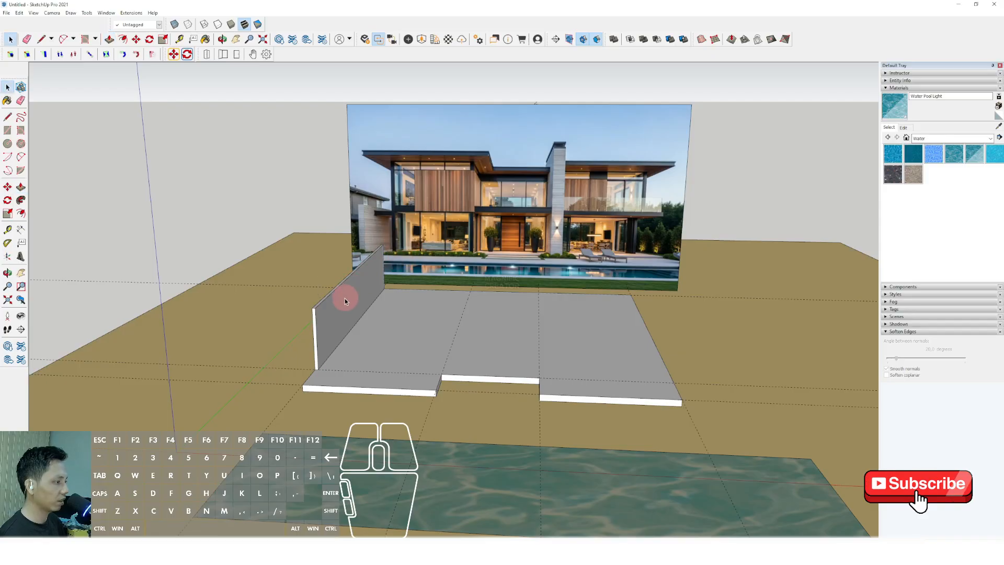
scroll(351, 278, up, 4)
right_click(354, 281)
click(380, 346)
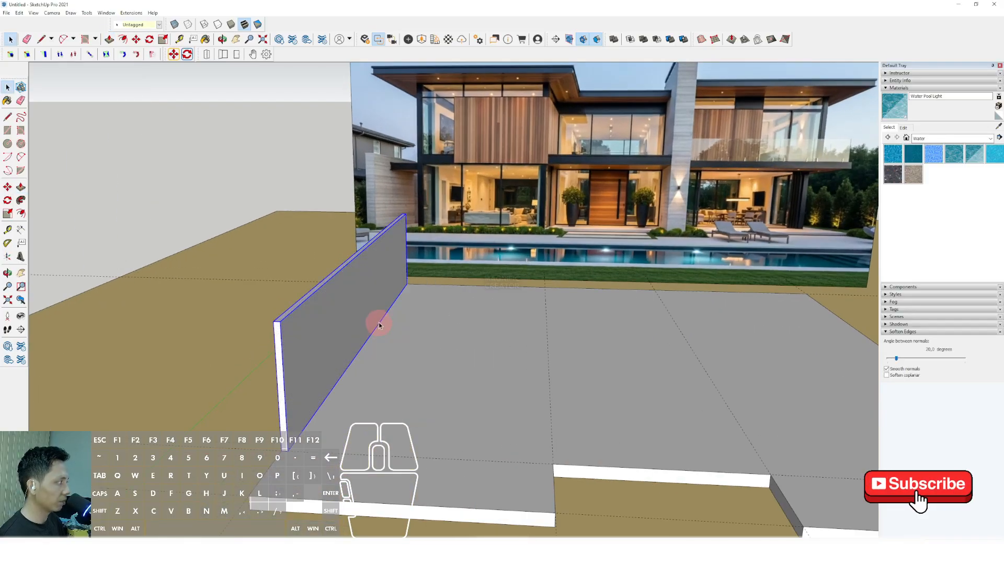
Create a new material named WALL PAINT based on the light grey Color M01.
click(990, 138)
click(925, 185)
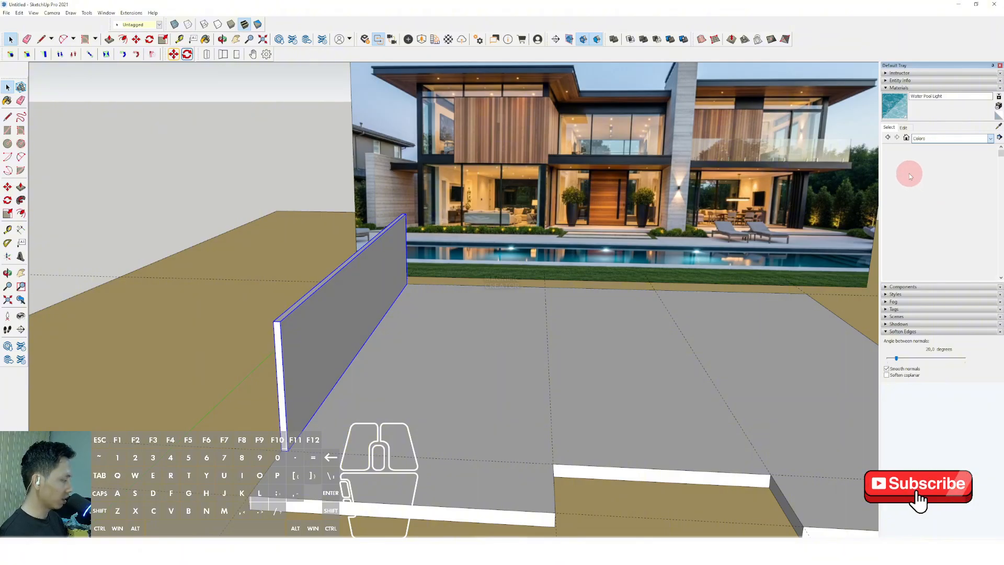
scroll(929, 207, down, 5)
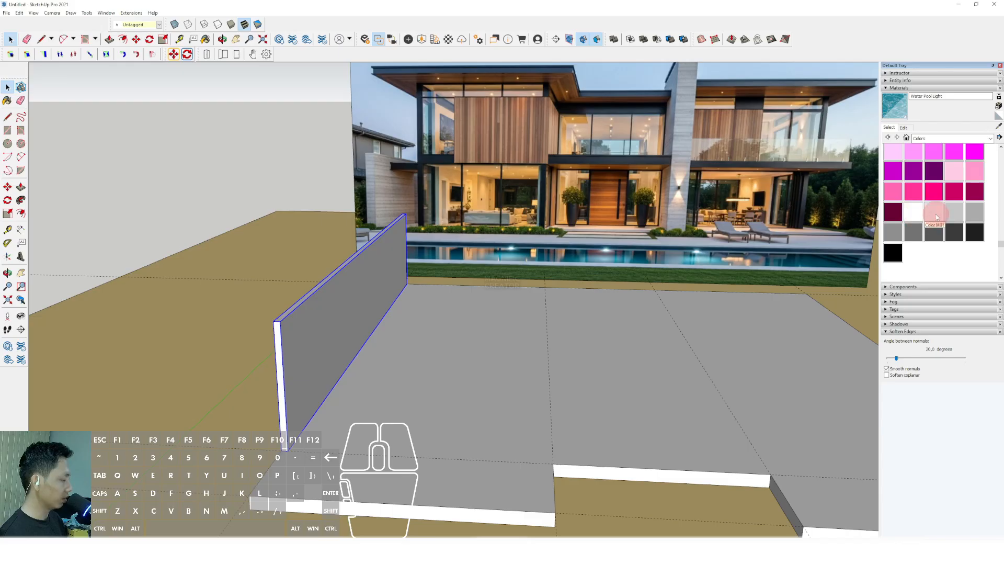
click(936, 215)
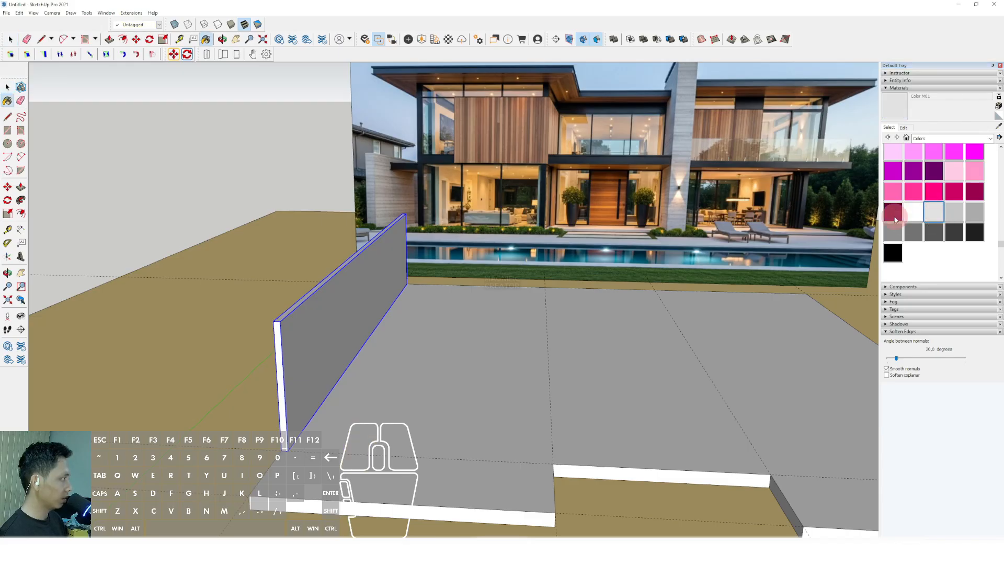
click(998, 106)
double_click(504, 65)
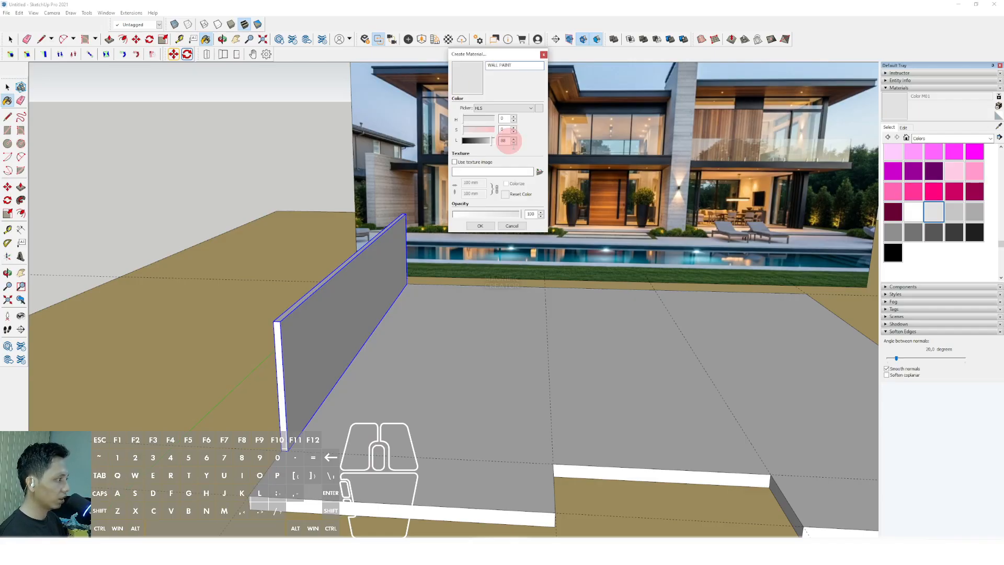
click(480, 227)
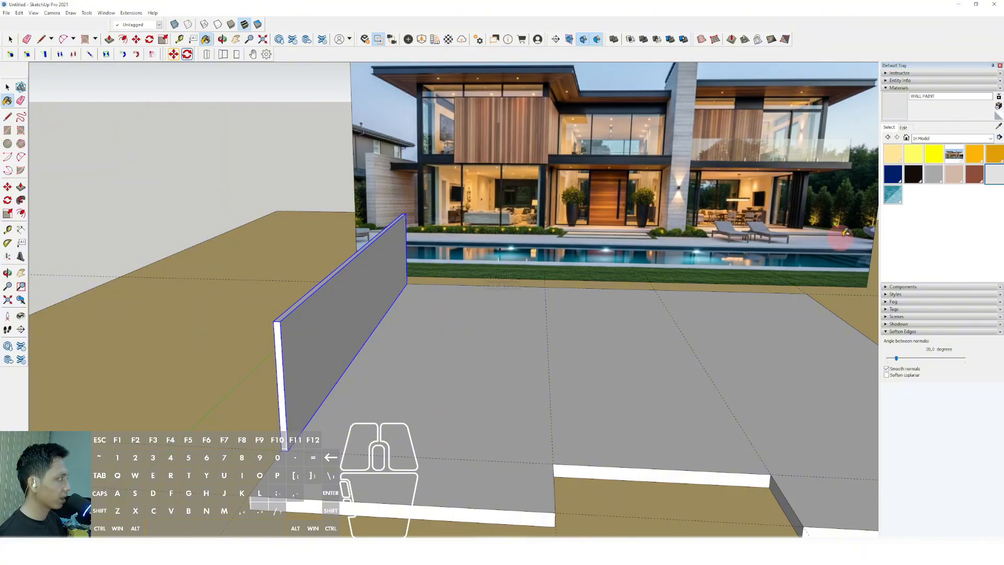
Apply the WALL PAINT material to the left wall group.
click(897, 108)
scroll(316, 282, up, 3)
click(376, 283)
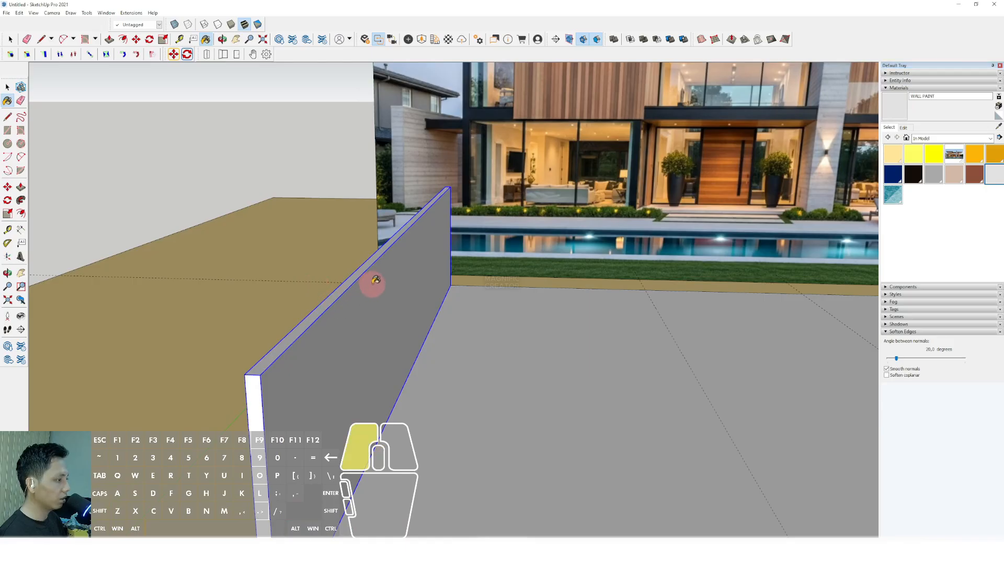
Move the left wall outward so the midpoint of its front base edge snaps to the slab's left edge at the guide.
scroll(371, 268, down, 5)
mouse_move(360, 260)
shift+middle_down()
mouse_move(325, 242)
mouse_move(331, 269)
mouse_move(374, 261)
mouse_move(347, 285)
mouse_move(362, 238)
shift+middle_up()
scroll(323, 288, up, 2)
scroll(319, 379, up, 2)
middle_drag(319, 376, 421, 378)
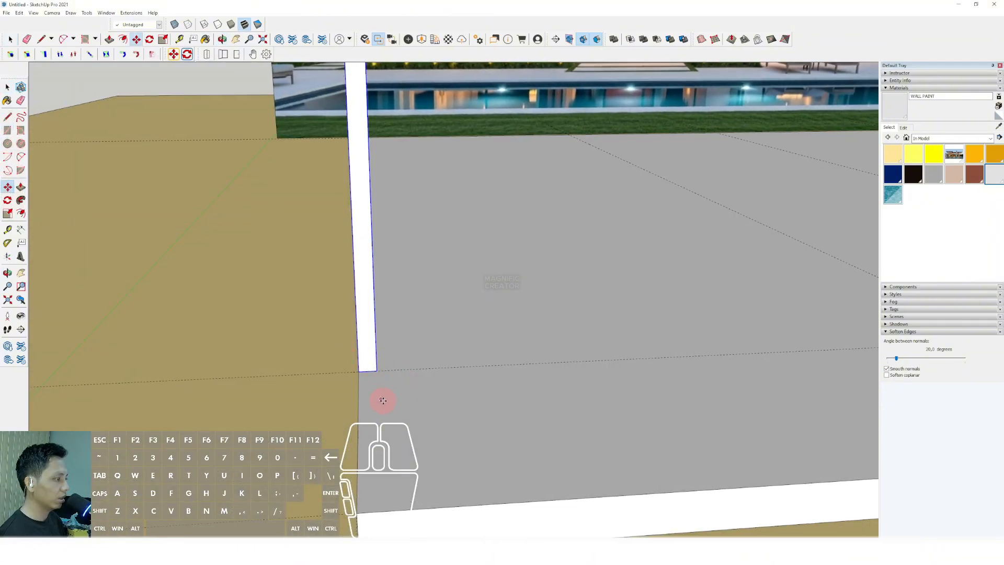
scroll(383, 401, up, 2)
key(space)
click(360, 360)
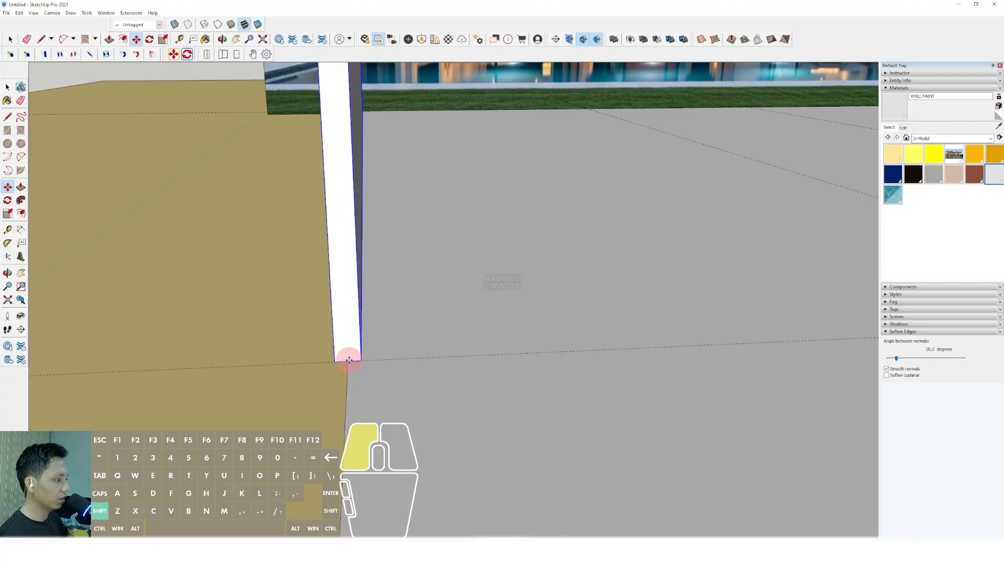
Gauge the ground-floor height on the reference image with a trial vertical line from the entrance's base to its ceiling.
scroll(355, 355, down, 4)
scroll(359, 341, down, 2)
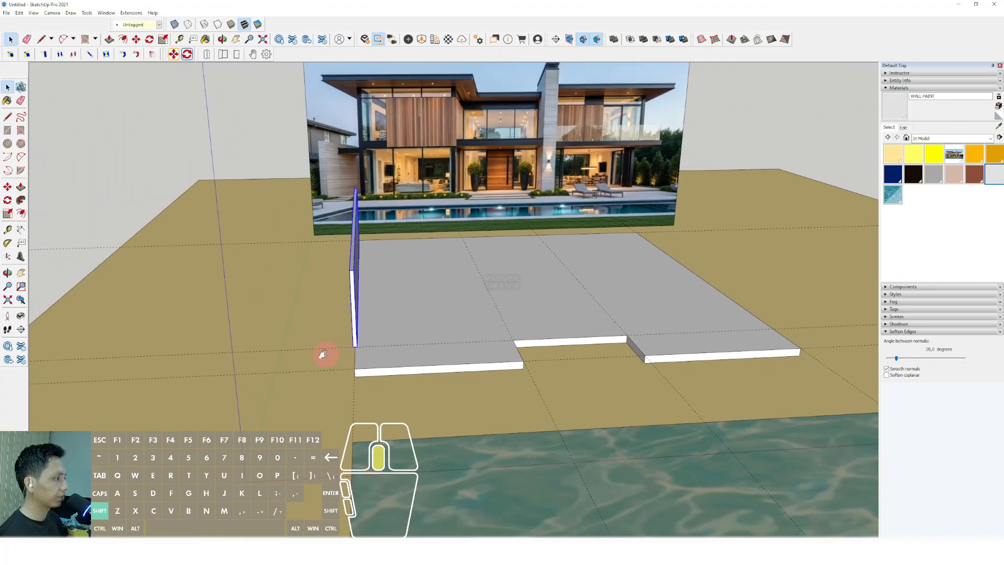
scroll(475, 222, up, 8)
scroll(485, 222, up, 2)
key(l)
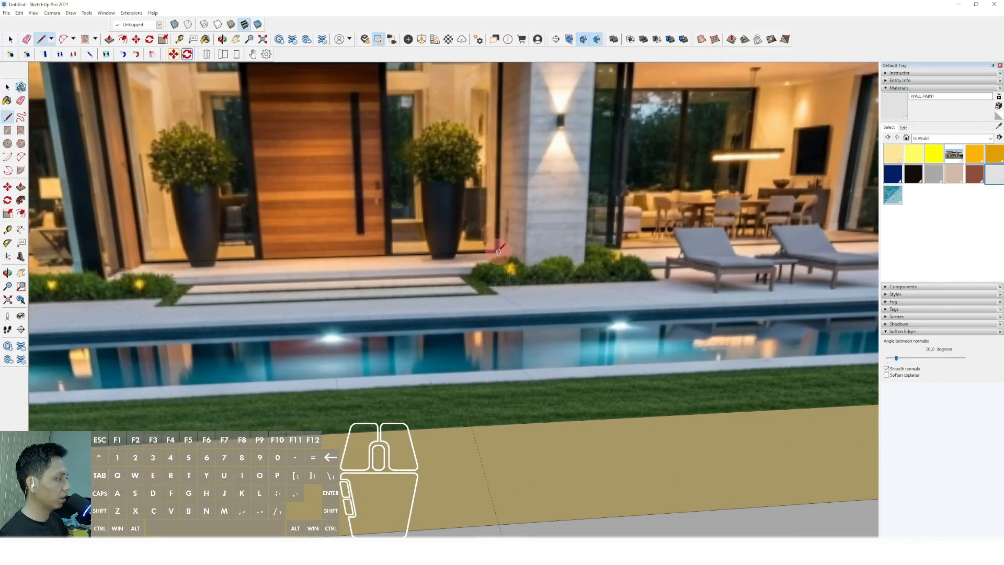
click(498, 251)
scroll(492, 240, down, 3)
scroll(479, 199, up, 2)
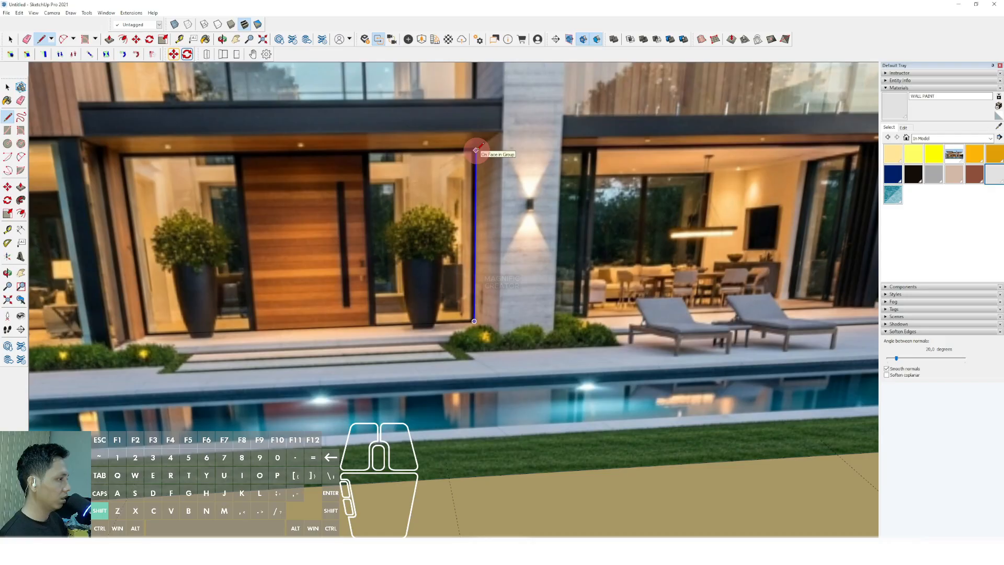
scroll(475, 150, down, 3)
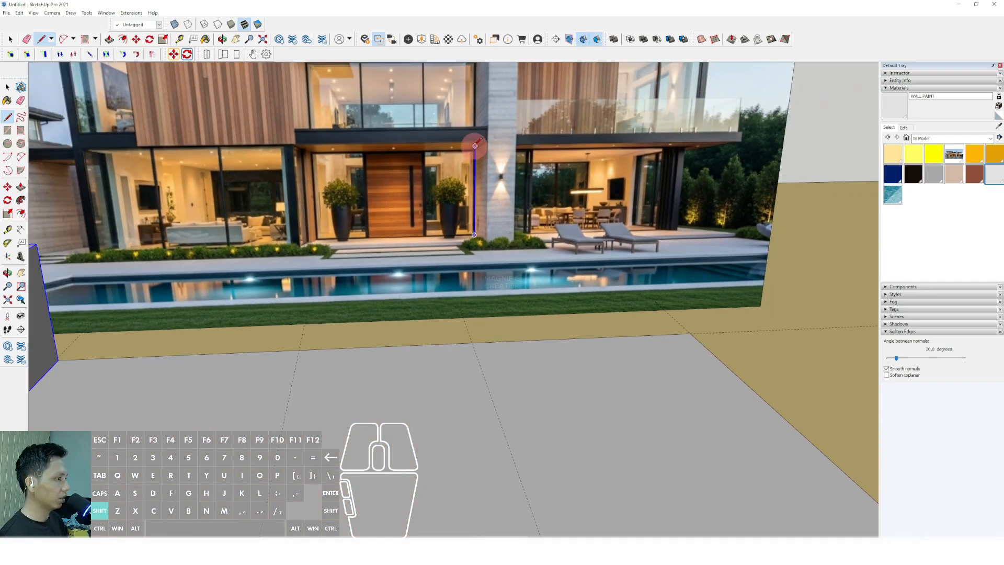
scroll(475, 147, up, 3)
scroll(474, 150, down, 2)
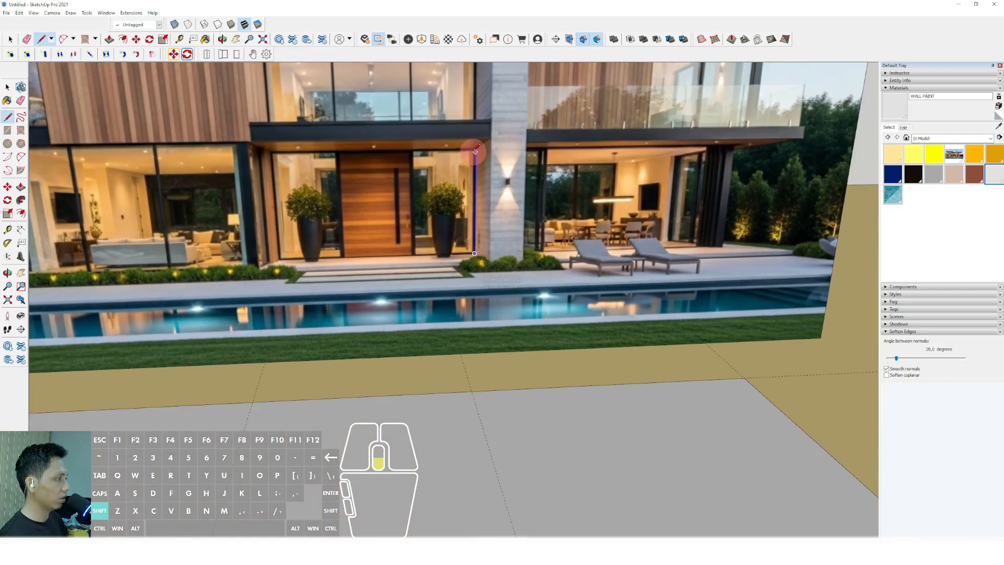
scroll(475, 151, down, 2)
scroll(474, 149, down, 1)
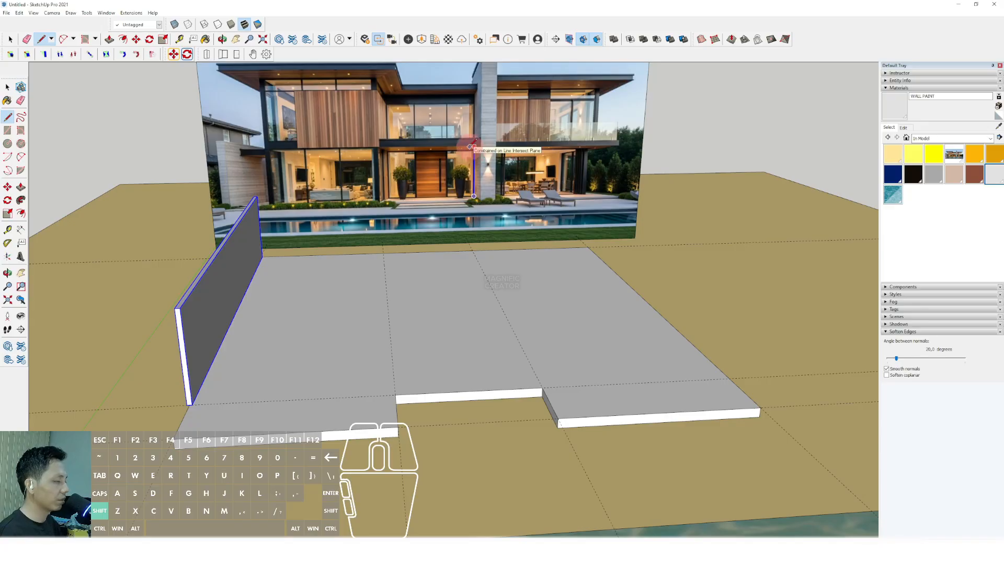
scroll(473, 147, up, 3)
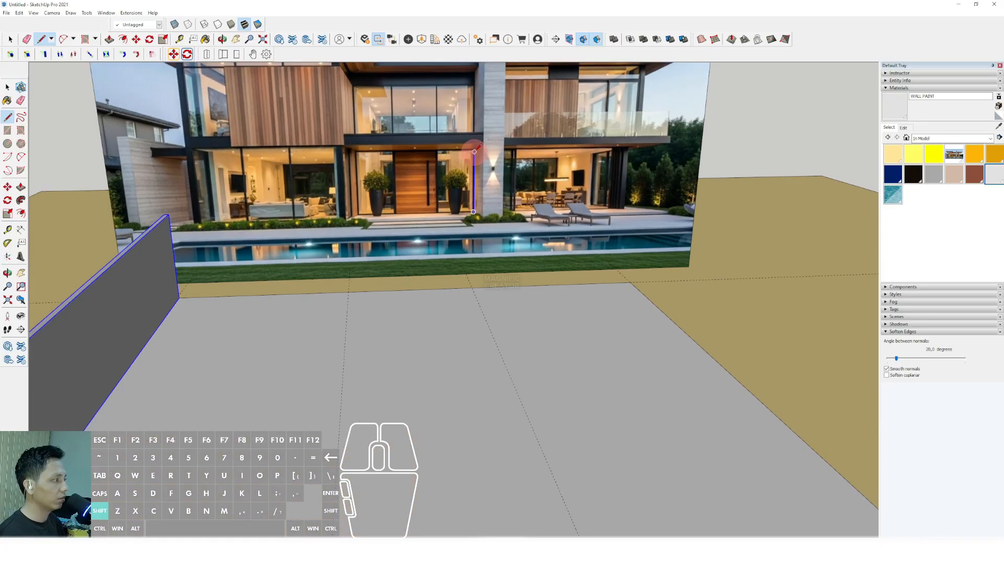
scroll(474, 151, down, 1)
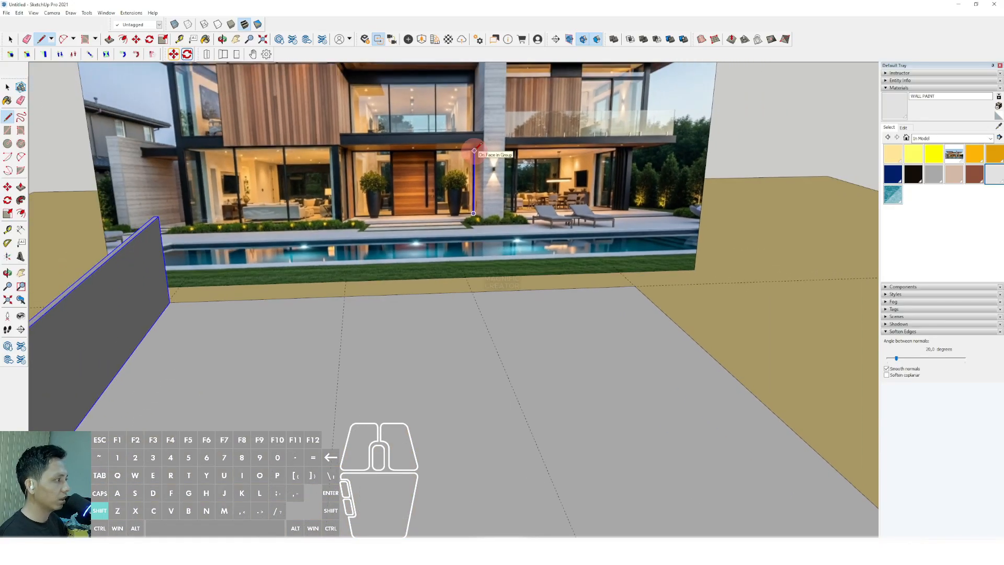
key(space)
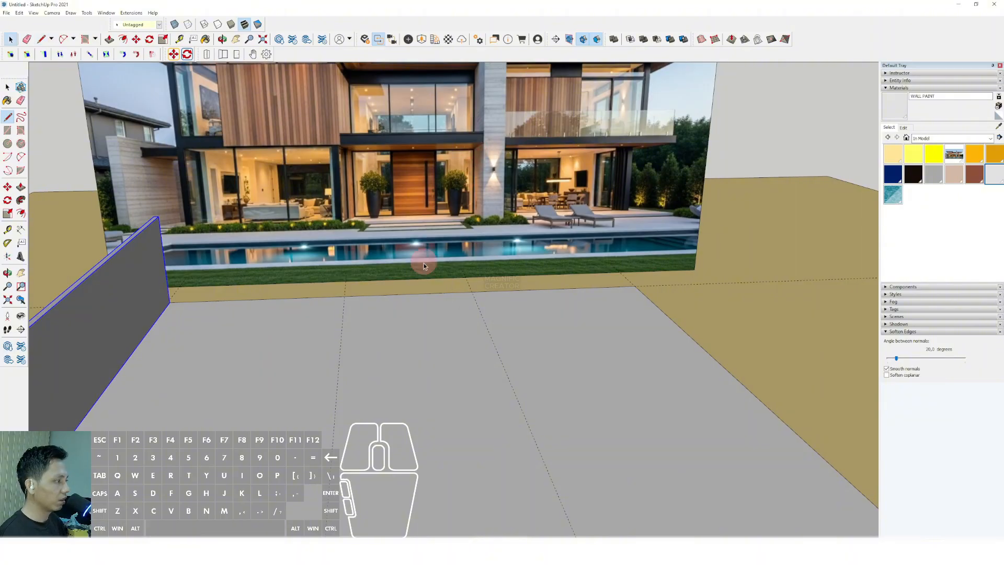
scroll(395, 332, down, 5)
middle_drag(391, 338, 321, 263)
scroll(432, 225, up, 2)
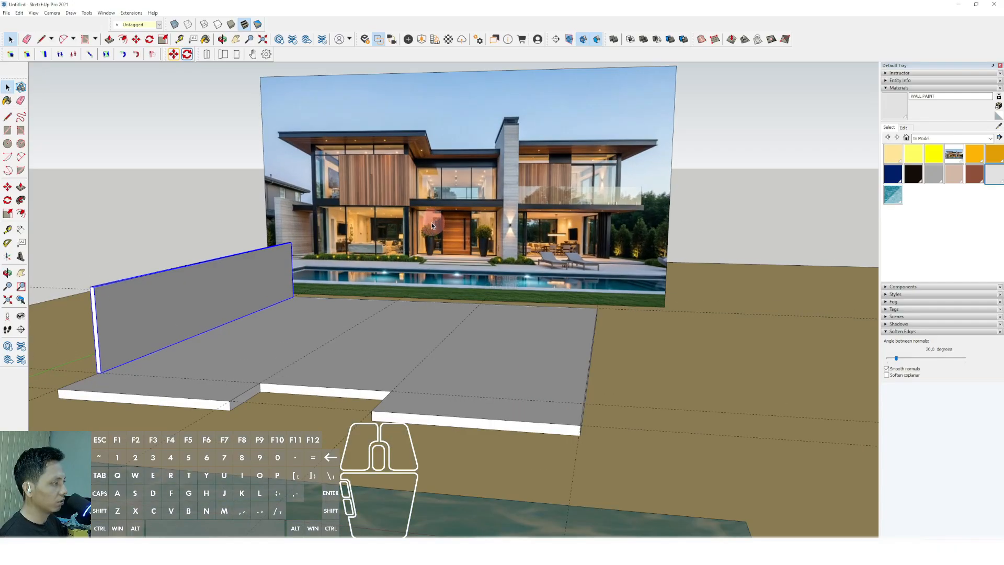
scroll(473, 244, up, 2)
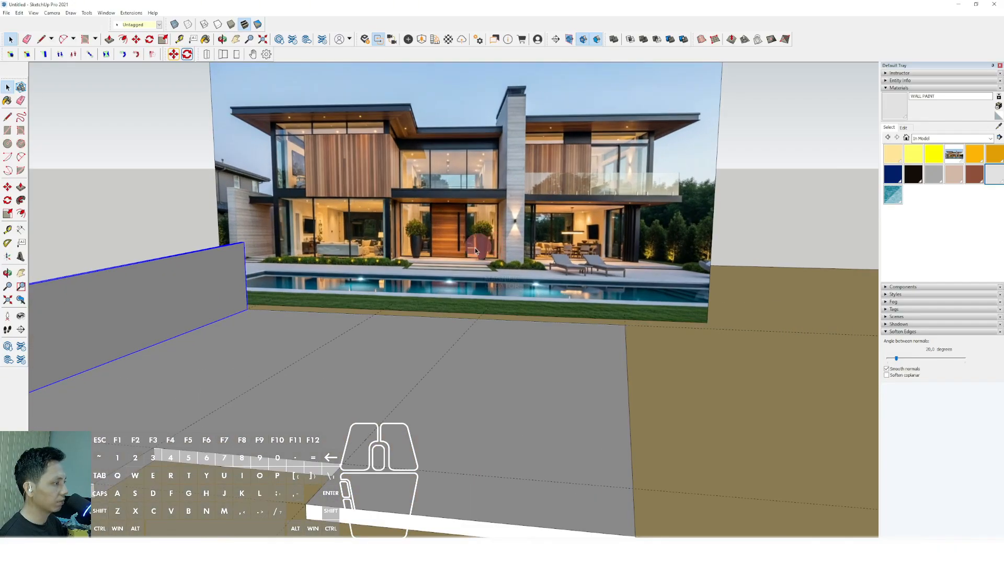
scroll(475, 250, down, 3)
middle_drag(475, 251, 379, 316)
scroll(203, 308, up, 4)
shift+middle_drag(203, 308, 219, 293)
scroll(219, 293, up, 1)
triple_click(211, 293)
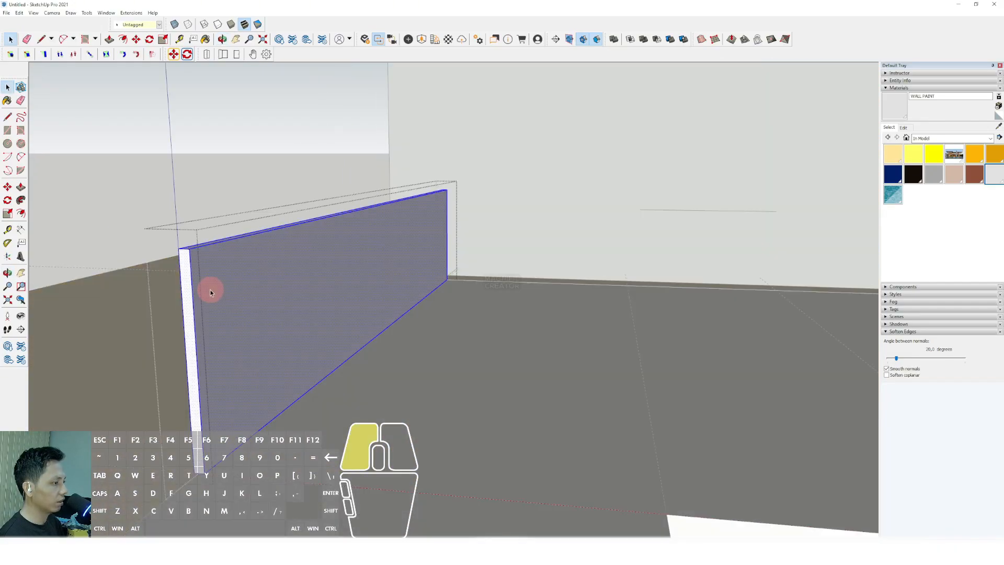
scroll(210, 291, down, 2)
click(221, 172)
scroll(231, 312, up, 2)
shift+middle_drag(245, 340, 256, 309)
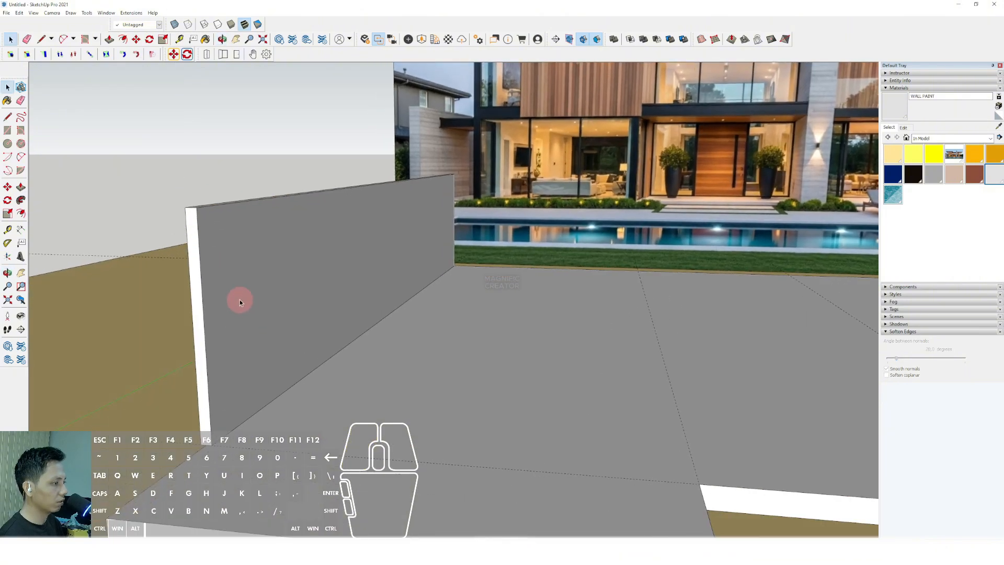
key(l)
key(space)
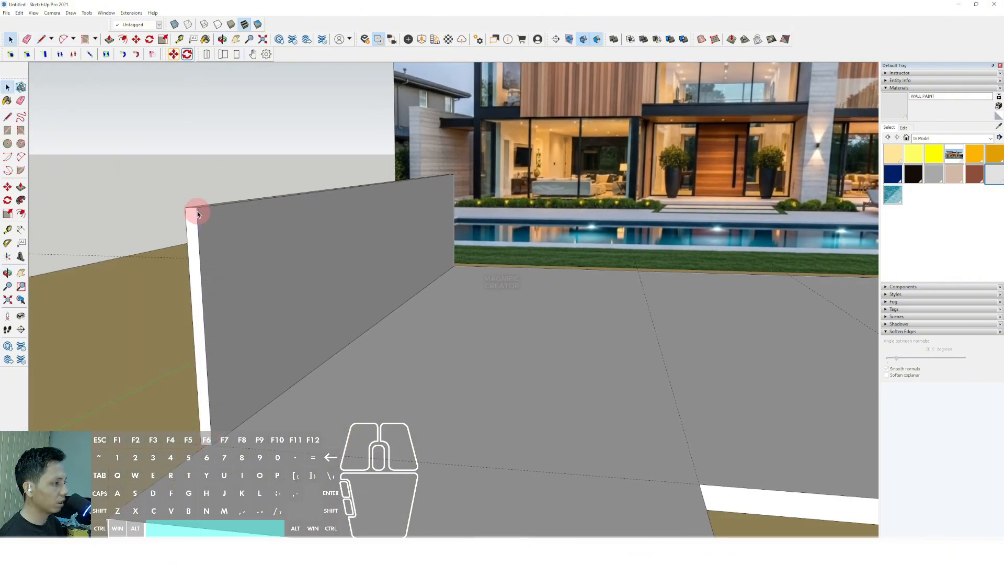
Open the left wall group and lower the wall's top face with Push/Pull.
middle_drag(197, 210, 264, 262)
scroll(264, 262, up, 2)
double_click(251, 208)
triple_click(251, 208)
scroll(251, 208, up, 1)
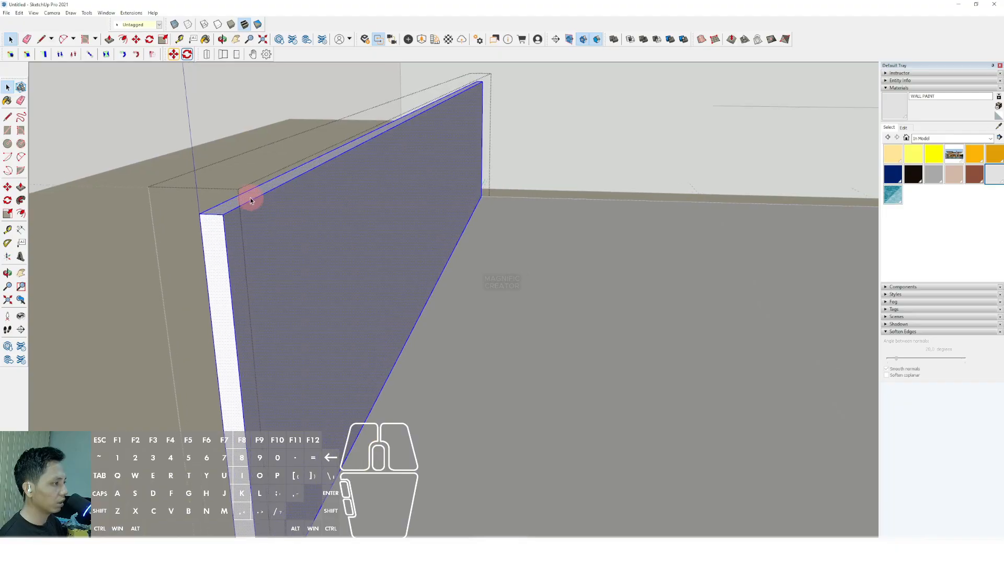
click(251, 197)
key(p)
click(253, 196)
drag(253, 198, 256, 211)
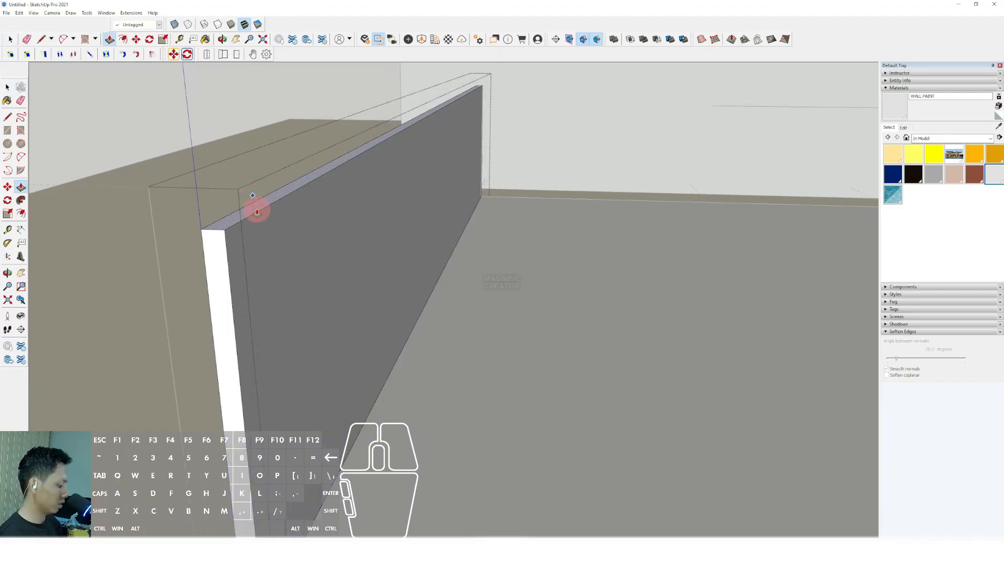
key(Return)
Draw a narrow rotated rectangle about 5925 mm long on the slab's back edge, from the left wall's base corner to the first guide.
middle_drag(159, 153, 330, 346)
scroll(342, 290, up, 1)
scroll(333, 331, down, 1)
shift+middle_drag(430, 326, 414, 334)
scroll(414, 335, up, 5)
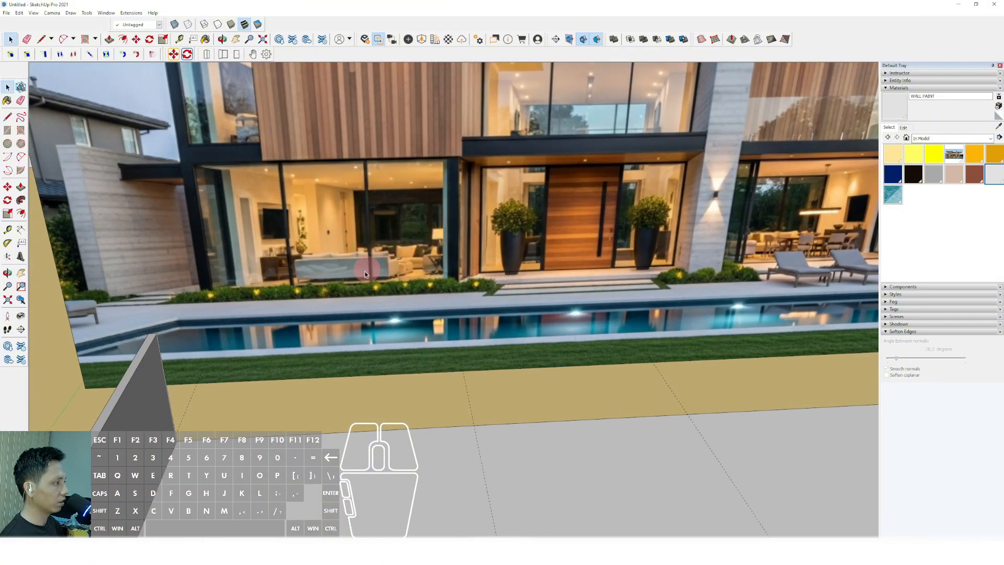
scroll(361, 265, down, 3)
scroll(288, 381, up, 2)
shift+middle_drag(296, 371, 329, 314)
mouse_move(330, 314)
middle_down()
mouse_move(287, 289)
mouse_move(375, 297)
mouse_move(344, 255)
mouse_move(288, 296)
middle_up()
scroll(287, 293, up, 2)
scroll(299, 249, up, 1)
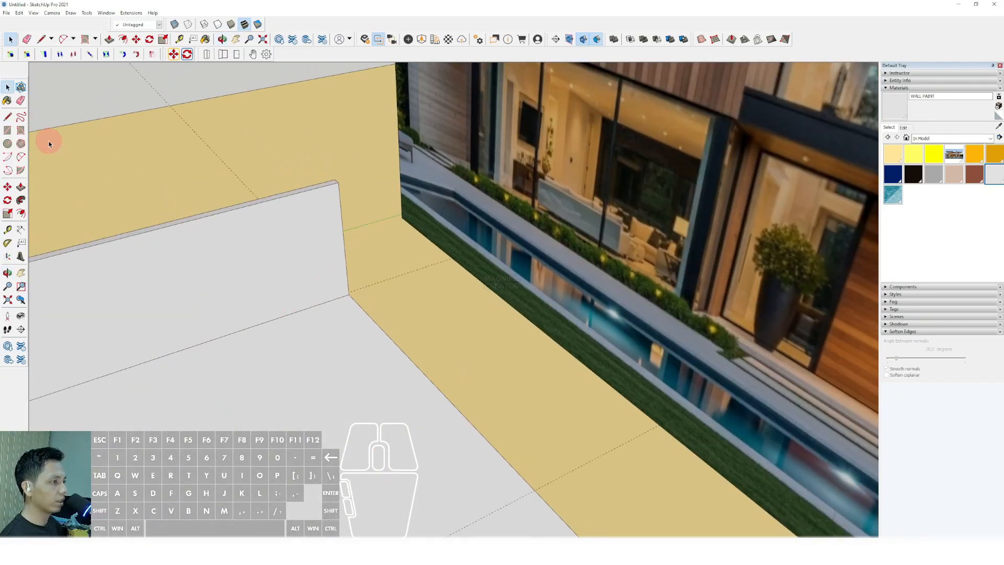
click(20, 131)
scroll(338, 311, up, 2)
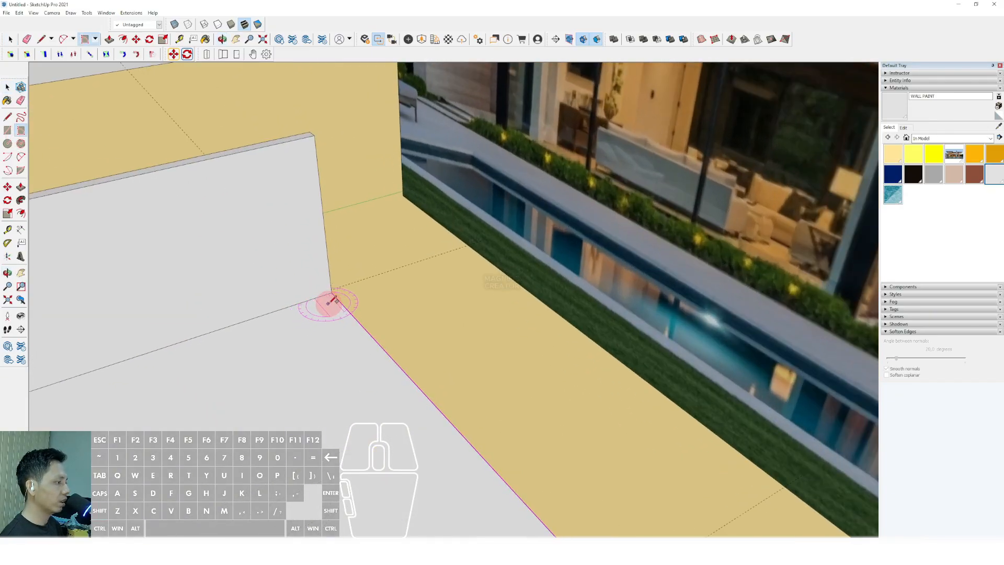
click(331, 292)
scroll(342, 316, down, 4)
shift+middle_drag(363, 334, 349, 306)
middle_drag(349, 306, 340, 269)
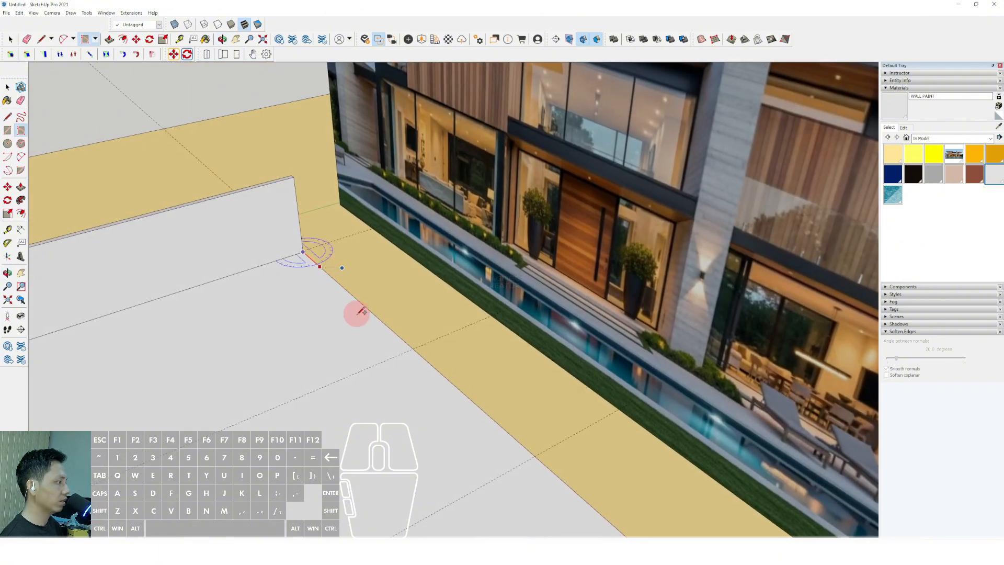
scroll(417, 350, up, 1)
click(414, 345)
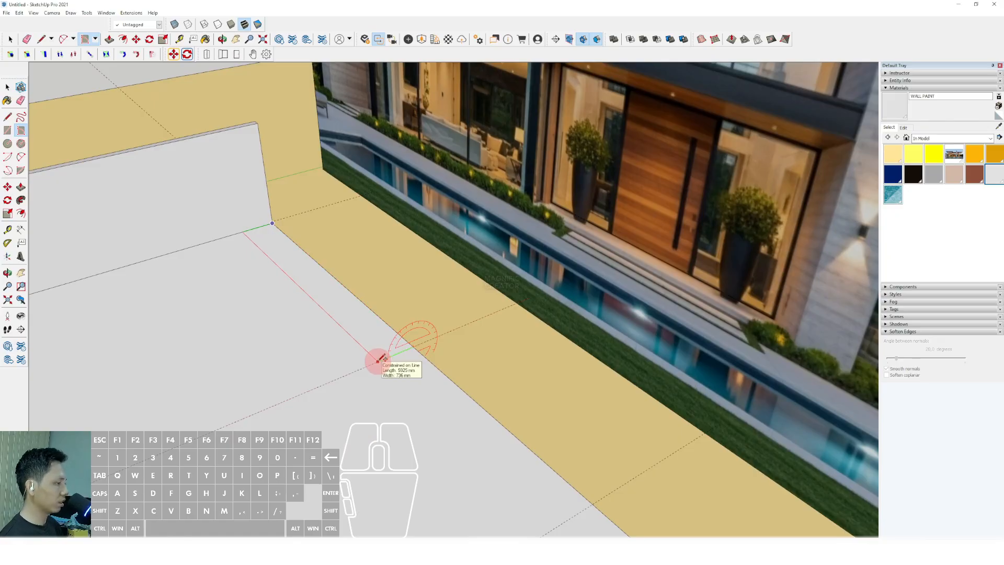
click(378, 360)
key(space)
Move the narrow rectangle outward so its width is centred on the slab's back edge.
scroll(406, 347, up, 3)
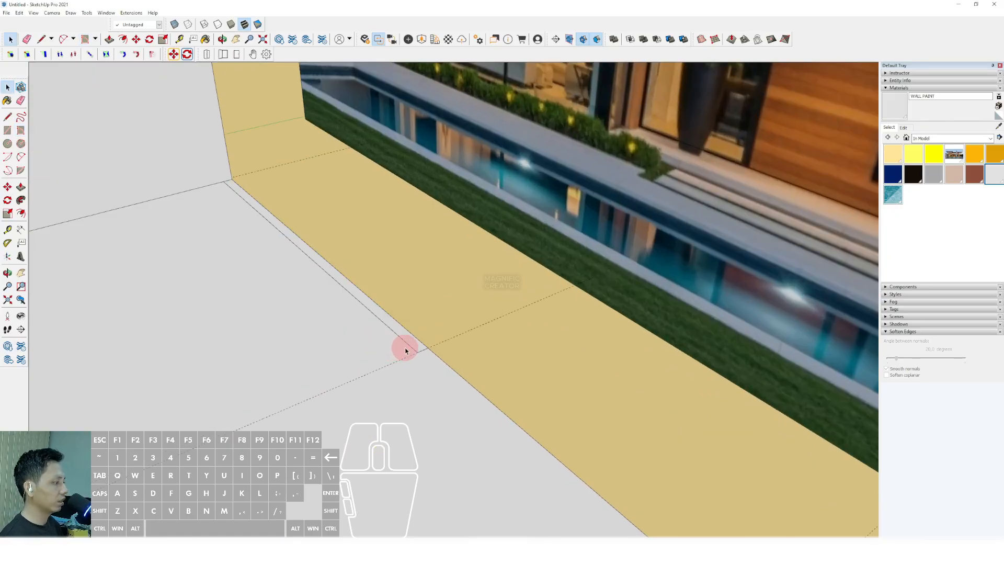
double_click(415, 343)
scroll(420, 349, up, 1)
key(m)
scroll(432, 354, up, 1)
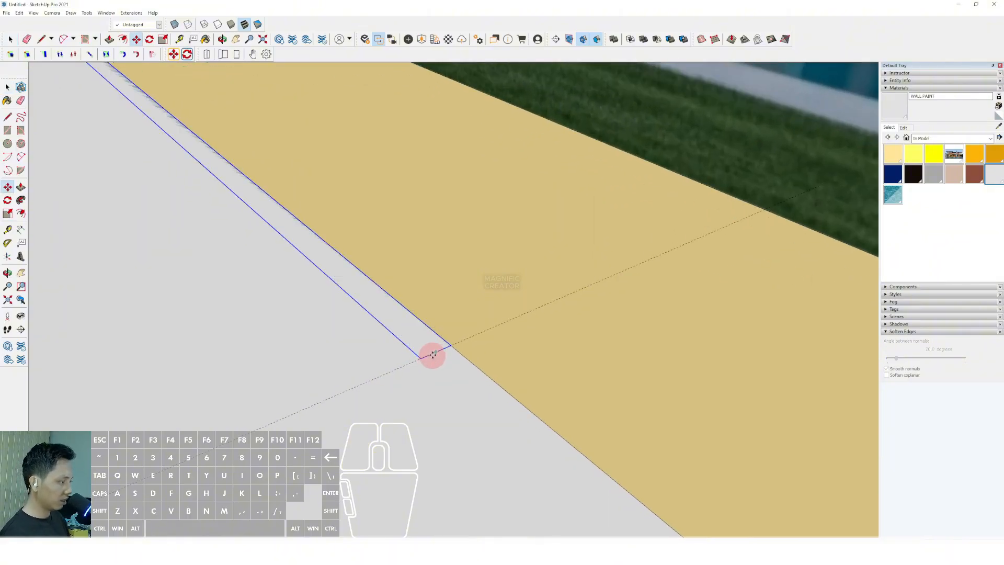
shift+click(449, 346)
scroll(450, 346, down, 1)
key(space)
Push/Pull the back strip upward to match the top of the left wall.
click(450, 339)
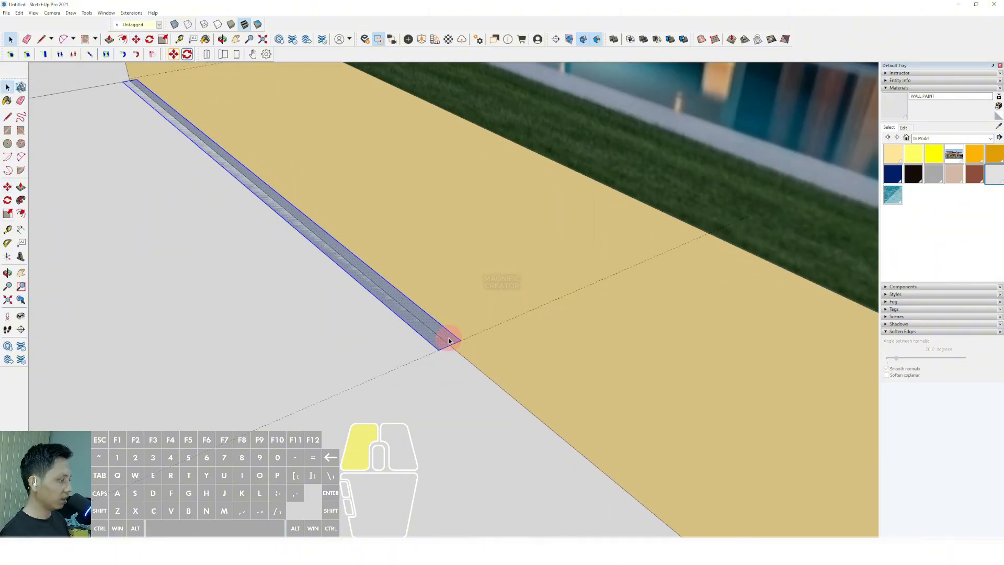
key(v)
middle_drag(443, 312, 409, 248)
shift+middle_drag(458, 348, 288, 193)
click(298, 185)
key(space)
Select the whole back wall, make it a group and apply the WALL PAINT material to it.
scroll(376, 199, up, 2)
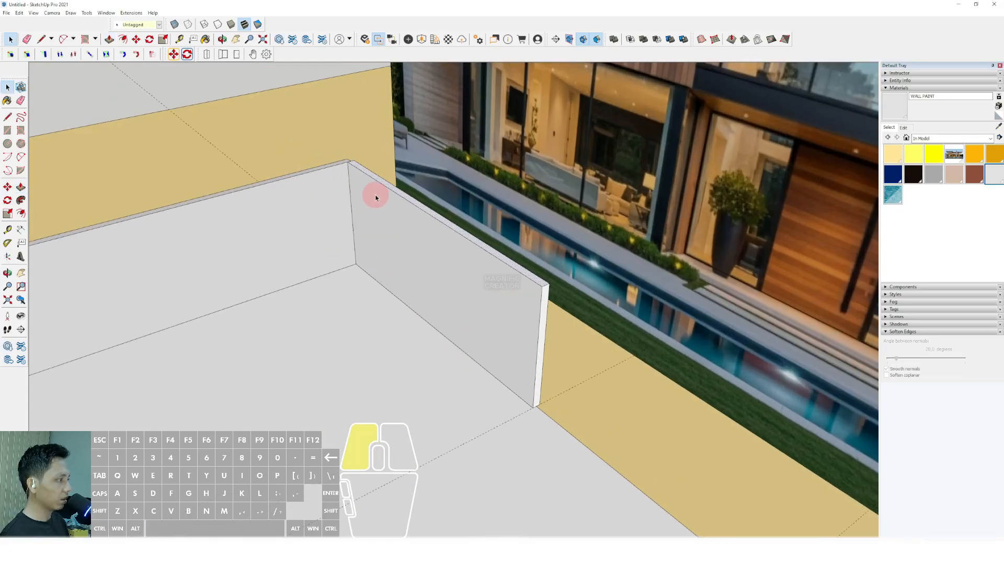
triple_click(375, 195)
scroll(369, 235, down, 3)
mouse_move(362, 236)
shift+middle_down()
mouse_move(585, 289)
mouse_move(384, 303)
mouse_move(510, 298)
mouse_move(441, 298)
mouse_move(511, 313)
mouse_move(538, 296)
mouse_move(488, 321)
mouse_move(591, 283)
shift+middle_up()
right_click(522, 266)
click(537, 335)
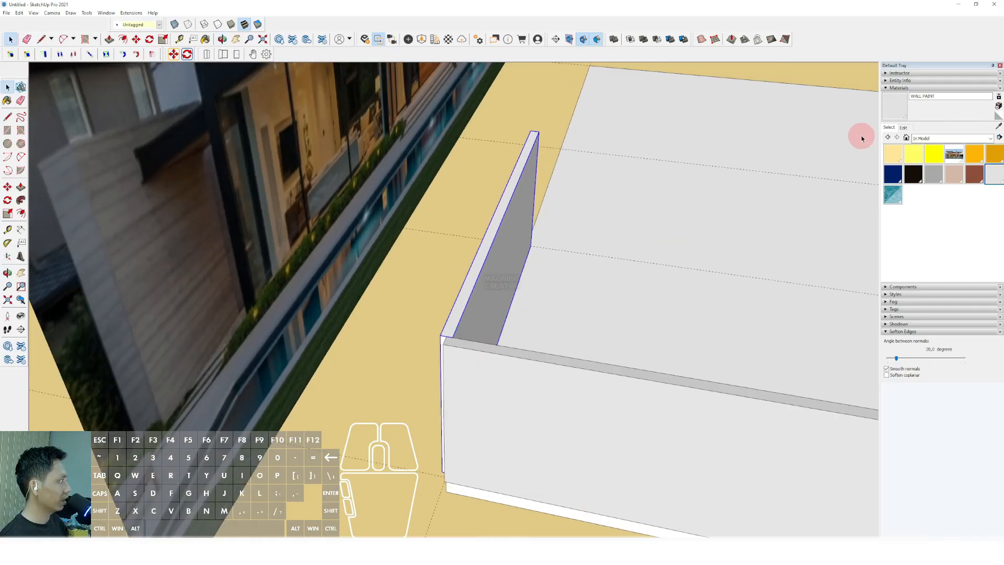
click(895, 104)
middle_drag(487, 298, 397, 344)
key(space)
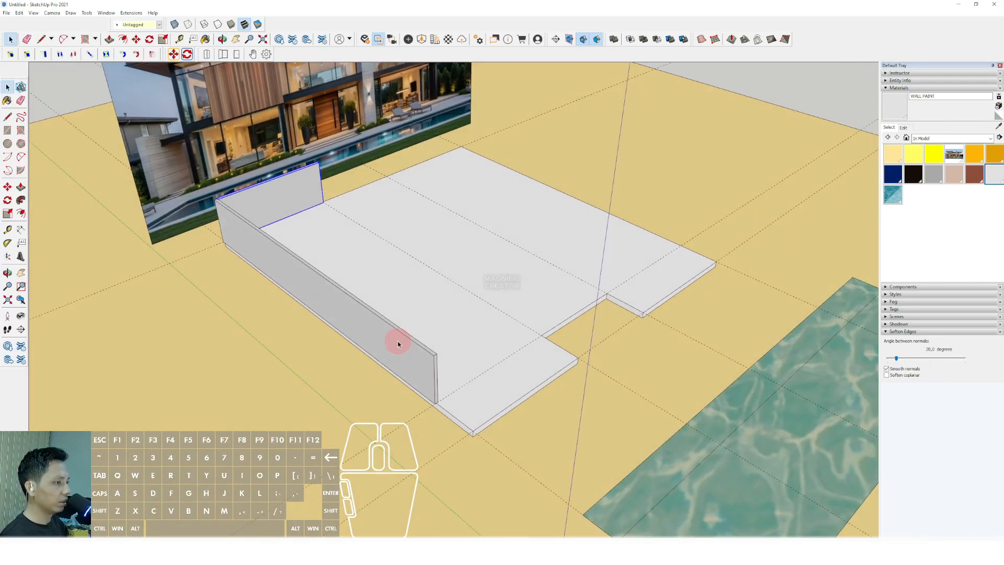
Add a dimension along the slab's full left side between its front and back corners, placed outside the left wall.
click(21, 229)
scroll(468, 434, up, 3)
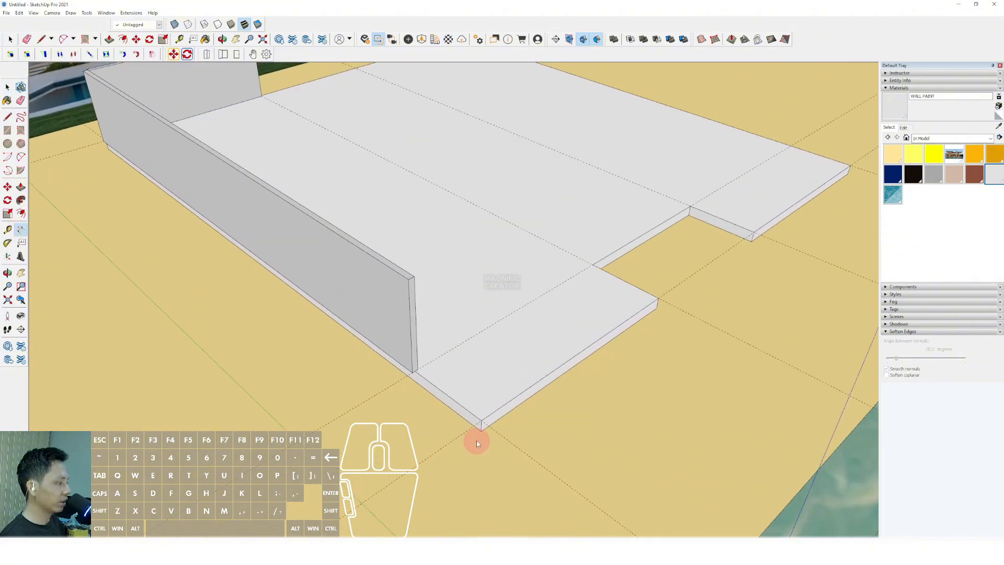
click(482, 431)
scroll(314, 311, down, 1)
shift+middle_drag(307, 308, 434, 361)
scroll(237, 212, up, 4)
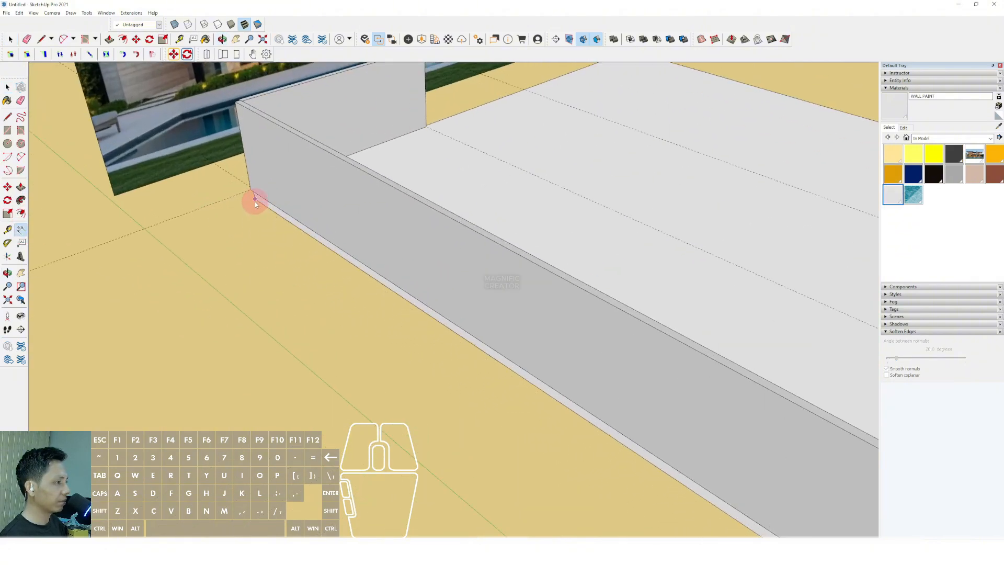
click(254, 200)
scroll(233, 219, down, 2)
scroll(223, 230, down, 4)
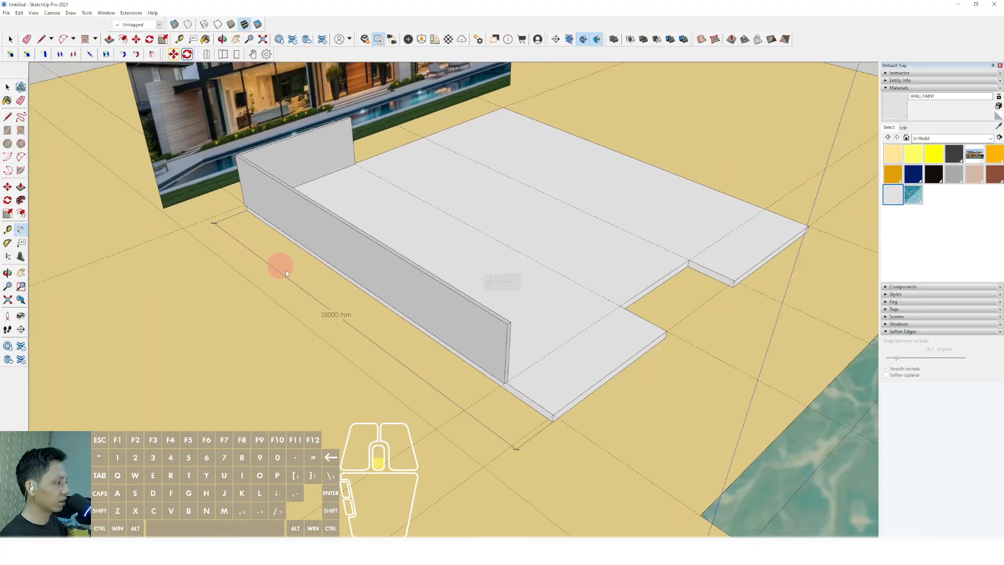
click(322, 315)
Dimension the front edge of the slab's left projecting section, placing the dimension line in front of it.
scroll(311, 310, up, 2)
scroll(322, 312, down, 3)
middle_drag(278, 322, 554, 320)
scroll(460, 357, up, 2)
scroll(461, 359, up, 2)
scroll(445, 346, up, 2)
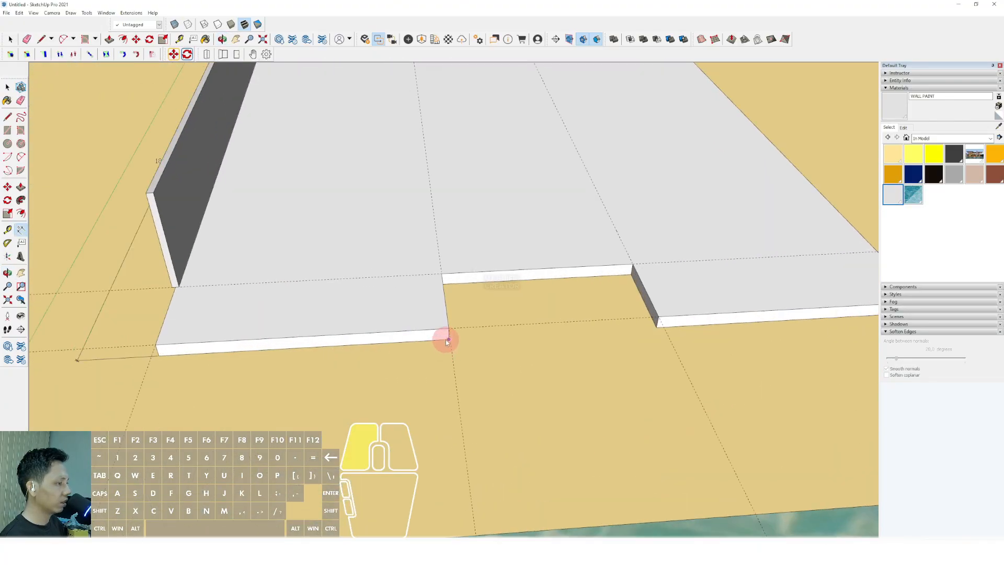
click(447, 339)
click(159, 356)
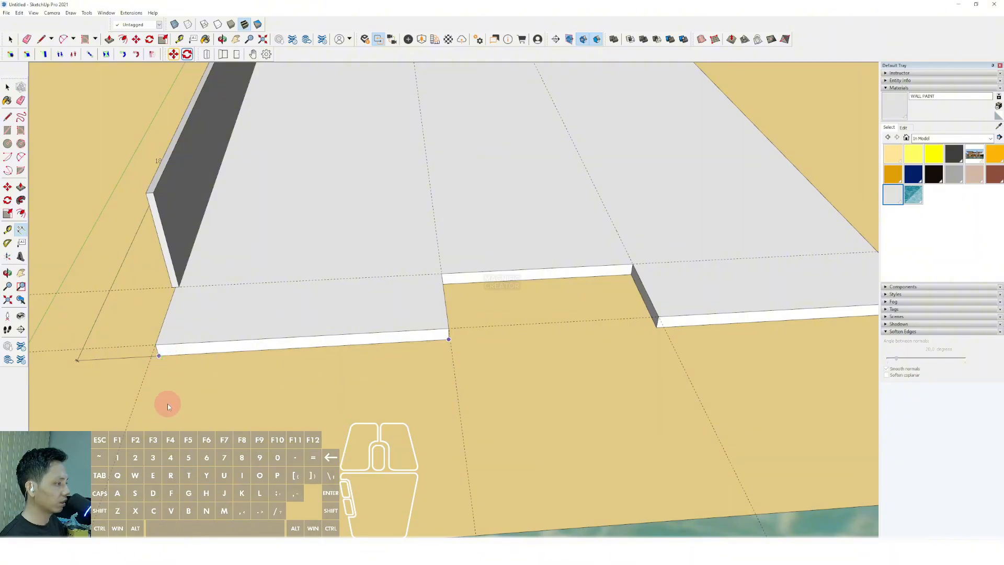
click(161, 389)
Dimension the depth of the slab's right projecting section from its front corner to the guide, placed outside the slab's right side.
middle_drag(329, 339, 392, 327)
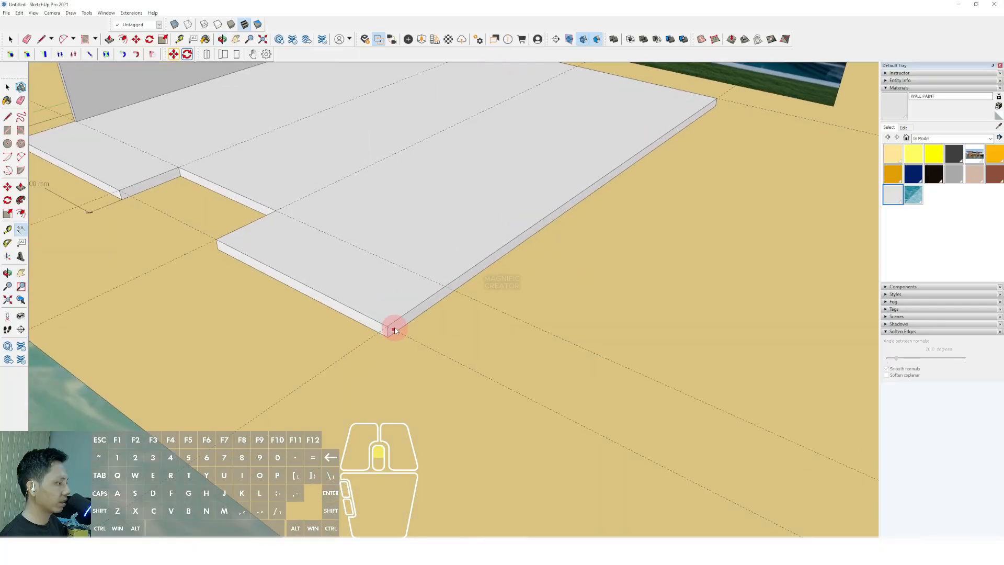
click(387, 327)
click(444, 286)
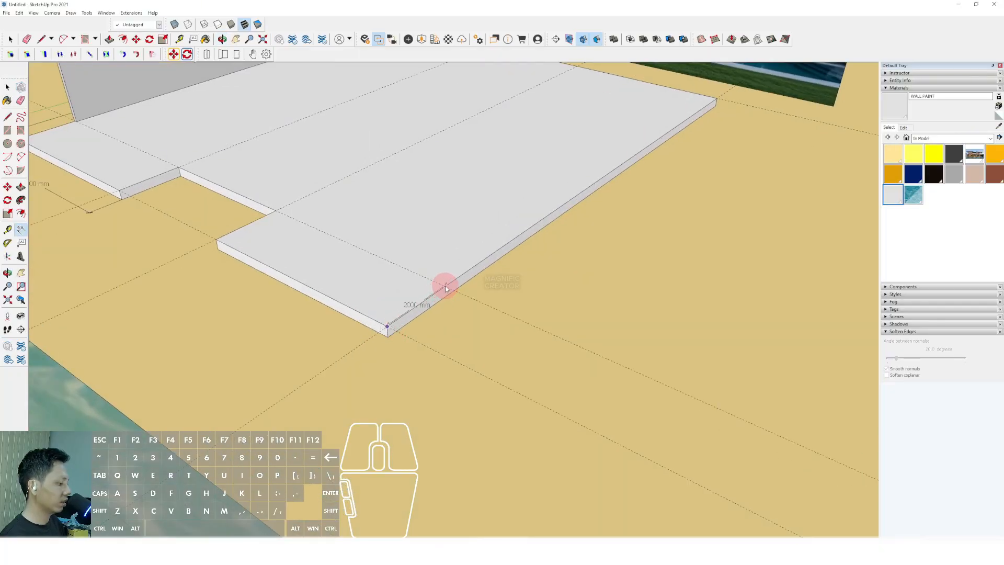
click(497, 306)
Dimension the front edge of the slab's right projecting section, placing the dimension line in front of it.
middle_drag(497, 304, 538, 380)
click(541, 370)
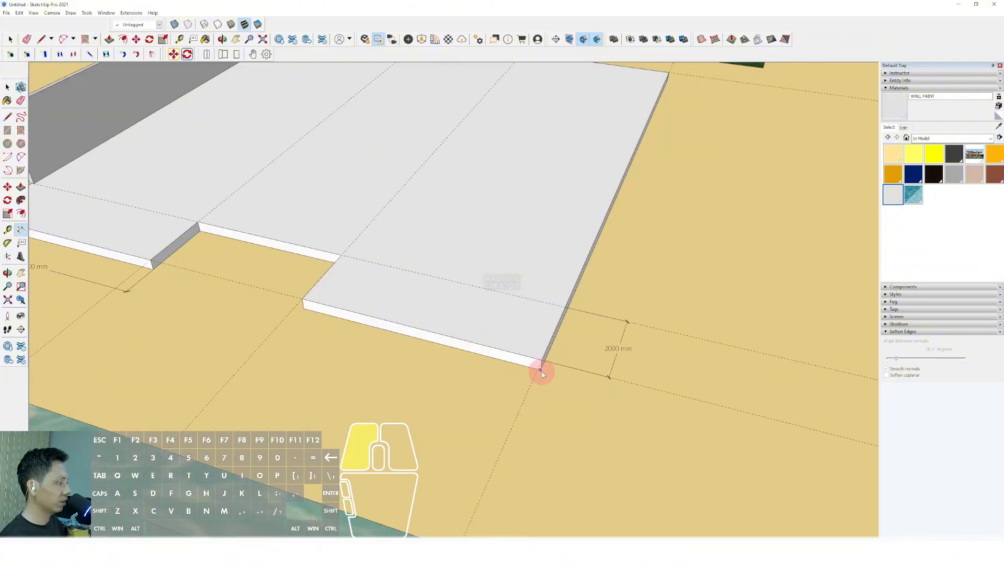
click(303, 308)
click(288, 334)
Dimension the recess opening between the inner front corners of the two projecting sections, placing the line in front of the slab.
scroll(254, 272, up, 3)
shift+middle_drag(253, 272, 515, 287)
scroll(505, 315, up, 2)
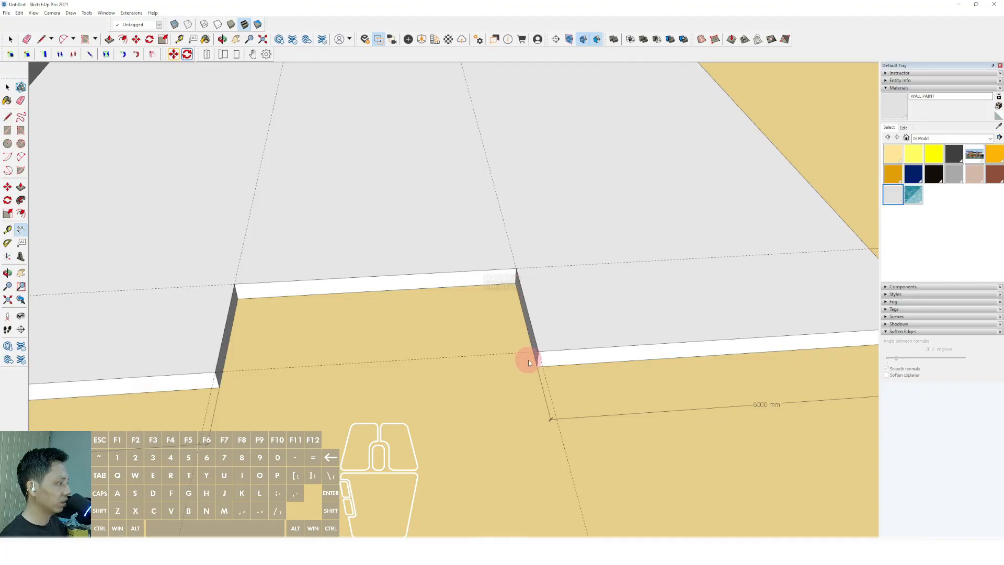
scroll(529, 362, up, 2)
click(539, 367)
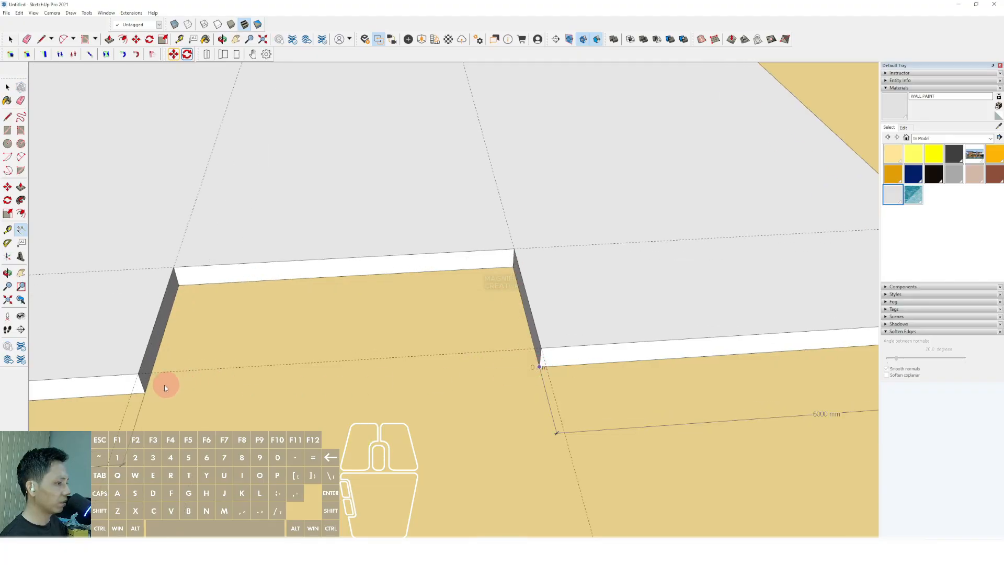
click(145, 392)
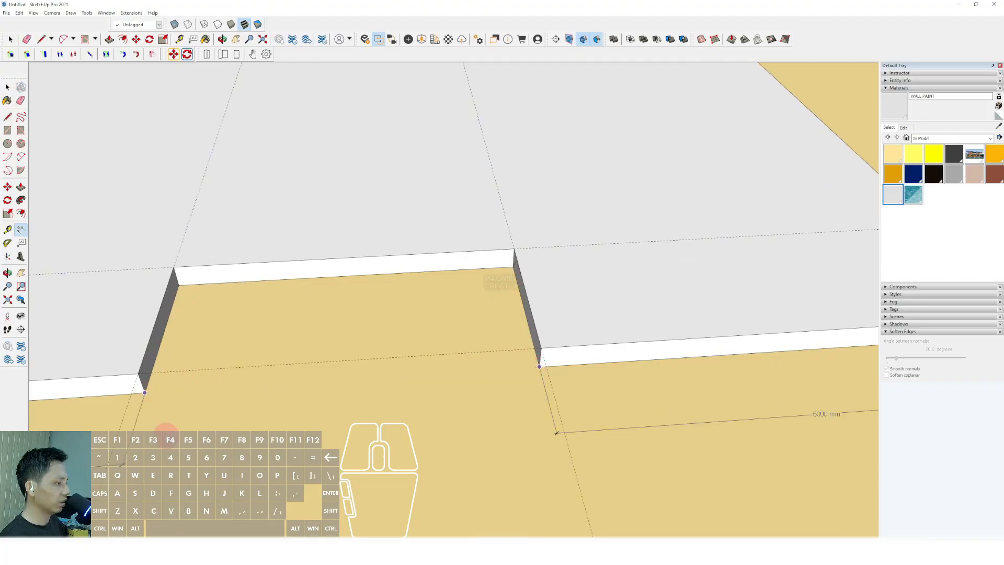
click(147, 466)
key(space)
scroll(354, 336, down, 6)
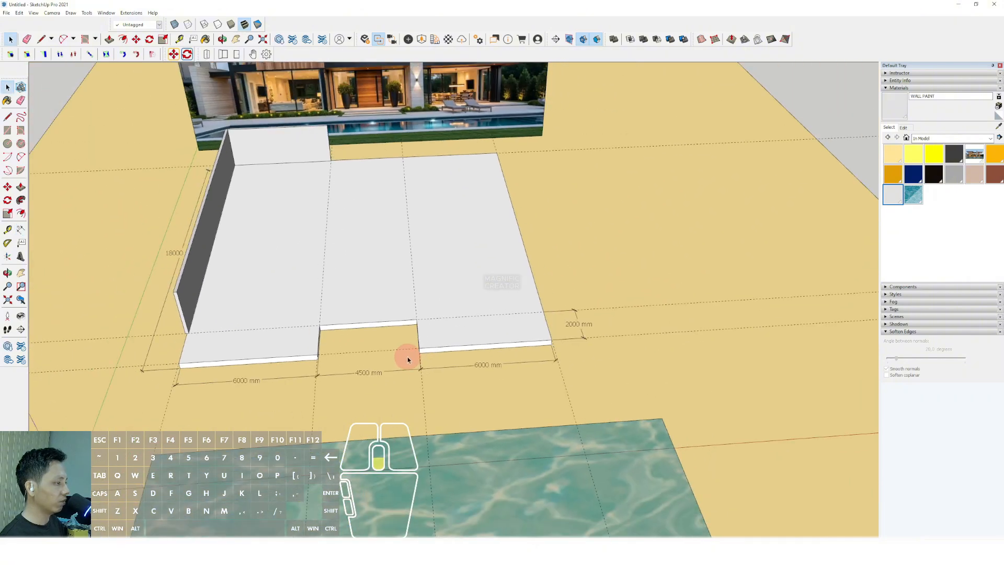
Add an overall width dimension between the slab's outer front corners, placed in front of the three section dimensions.
middle_drag(391, 387, 497, 429)
scroll(309, 373, up, 3)
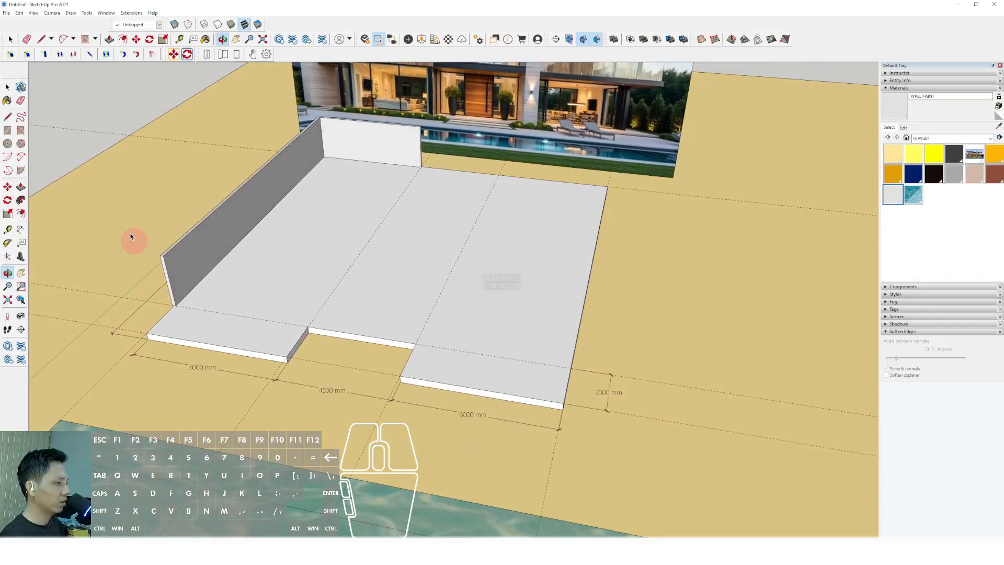
scroll(582, 438, up, 3)
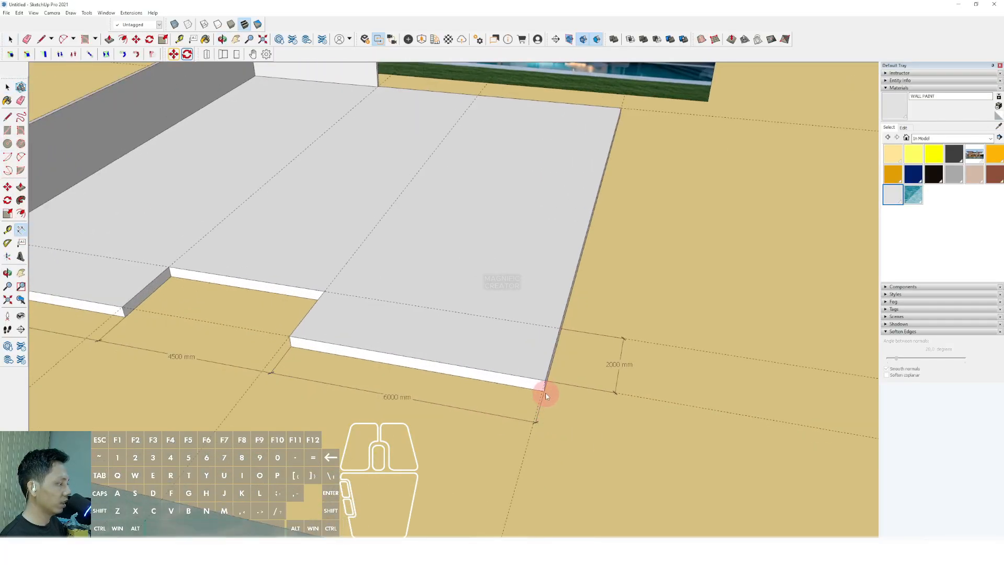
click(545, 384)
scroll(220, 331, down, 2)
shift+middle_drag(94, 317, 207, 323)
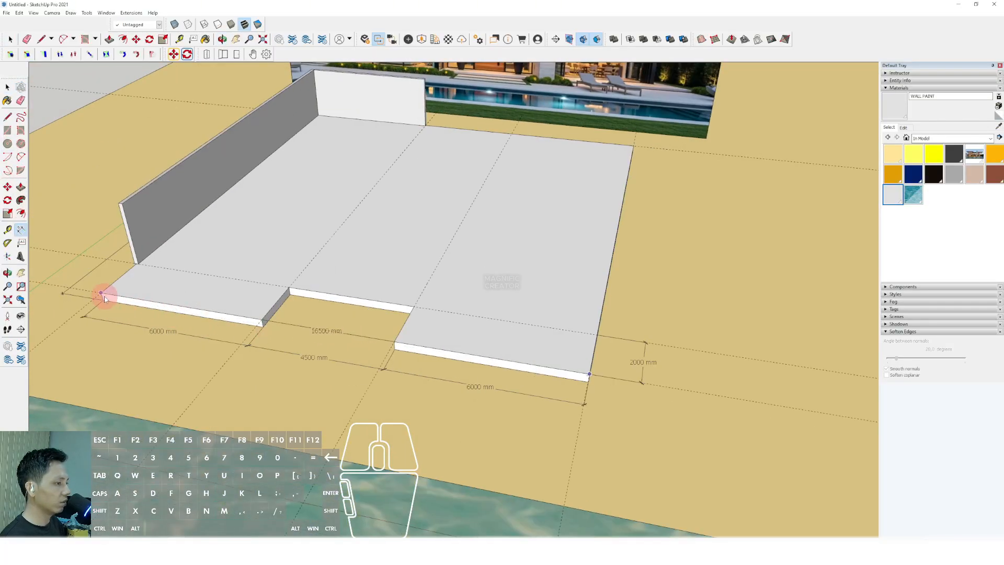
drag(101, 294, 60, 343)
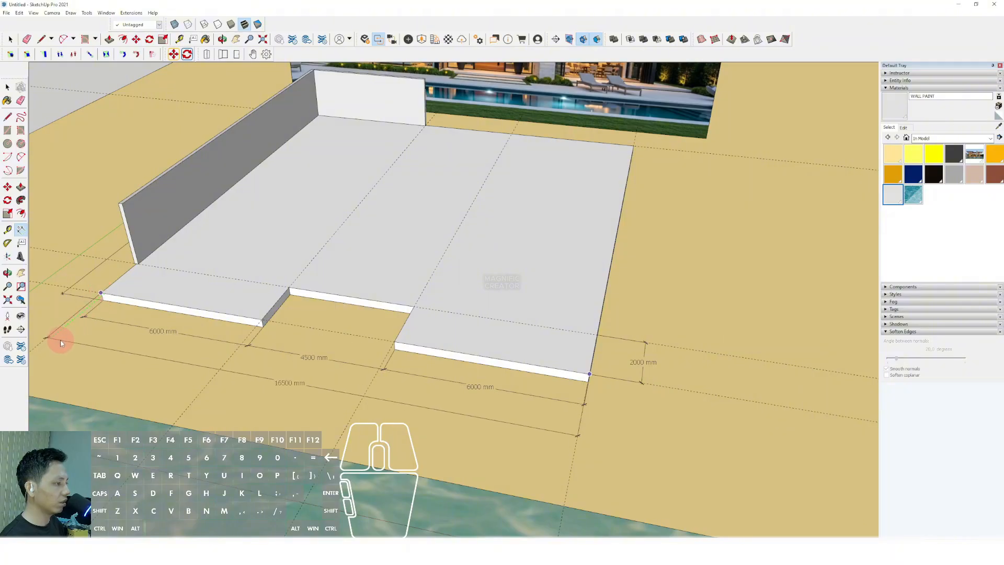
click(255, 390)
Dimension the slab's full right side from its front corner to its back corner, placed outside the short depth dimension.
middle_drag(255, 390, 367, 370)
click(21, 230)
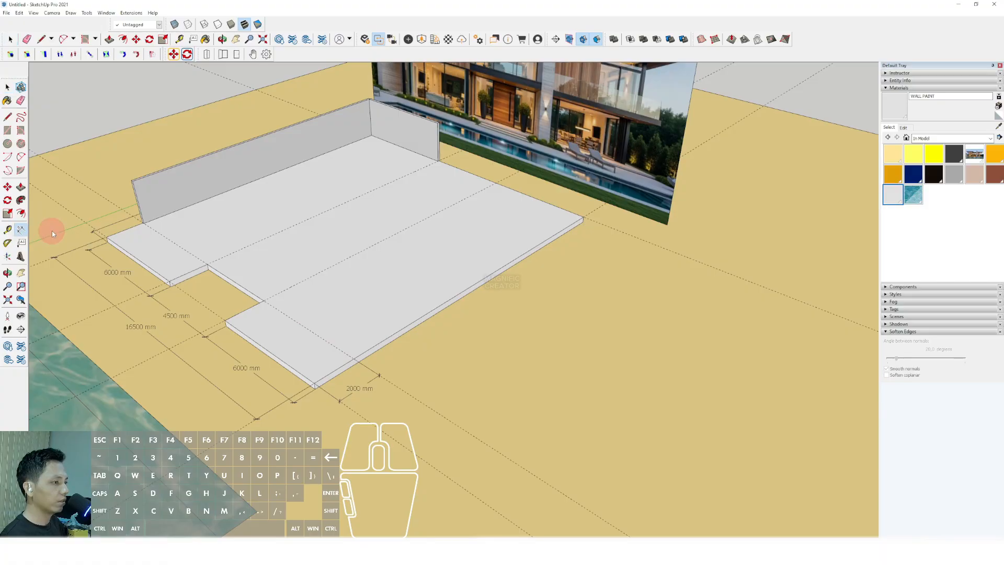
scroll(319, 398, up, 5)
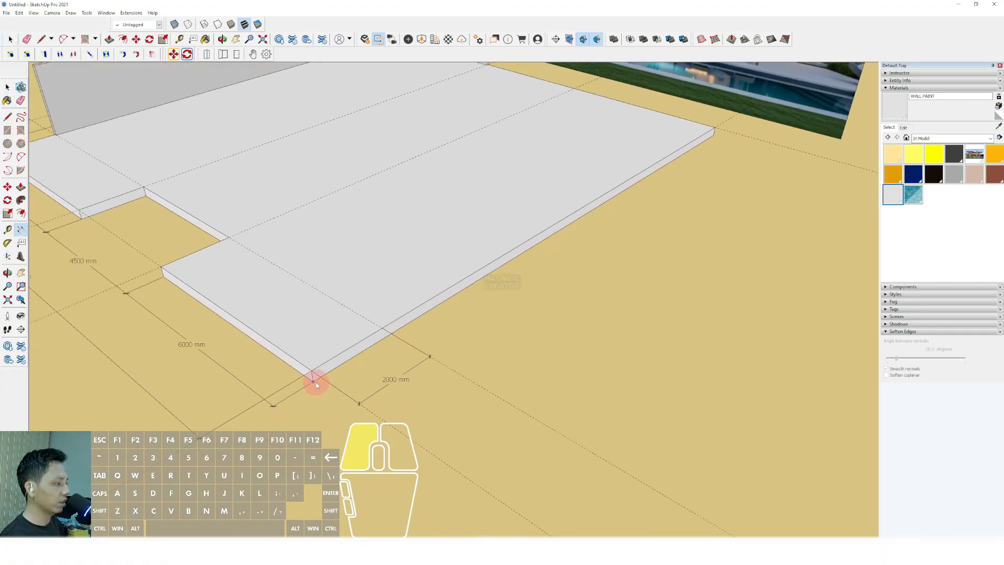
middle_drag(315, 382, 615, 202)
scroll(627, 189, down, 5)
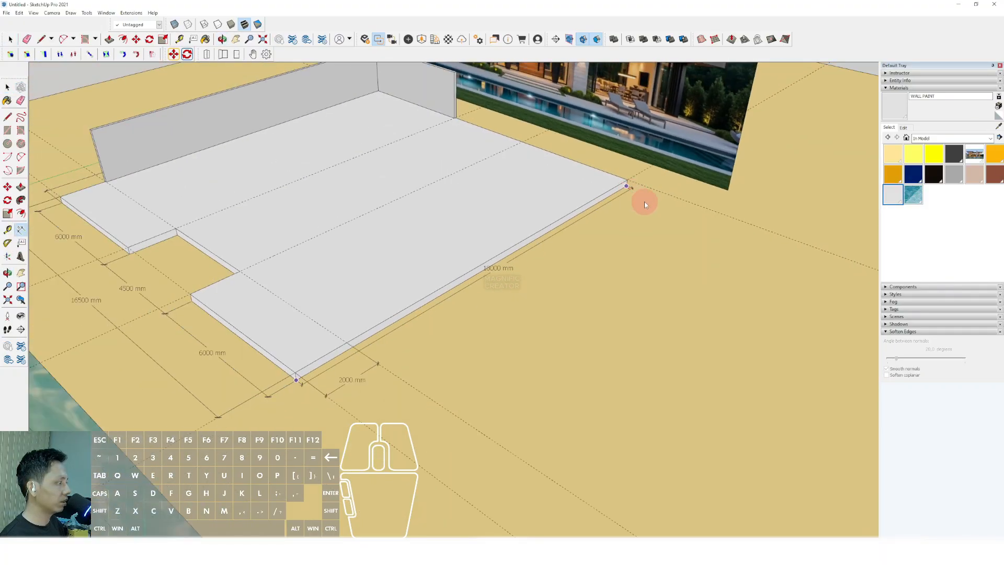
key(space)
Compare the dimensioned slab with the reference house image, focusing on the right wing's ground floor.
middle_drag(685, 221, 409, 361)
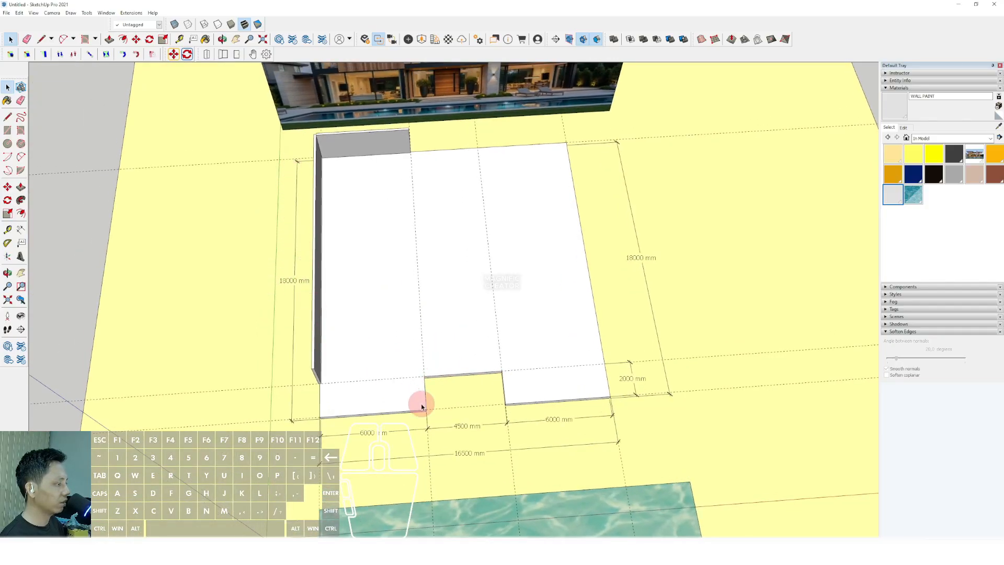
scroll(347, 266, down, 2)
middle_drag(368, 277, 382, 200)
scroll(418, 345, up, 2)
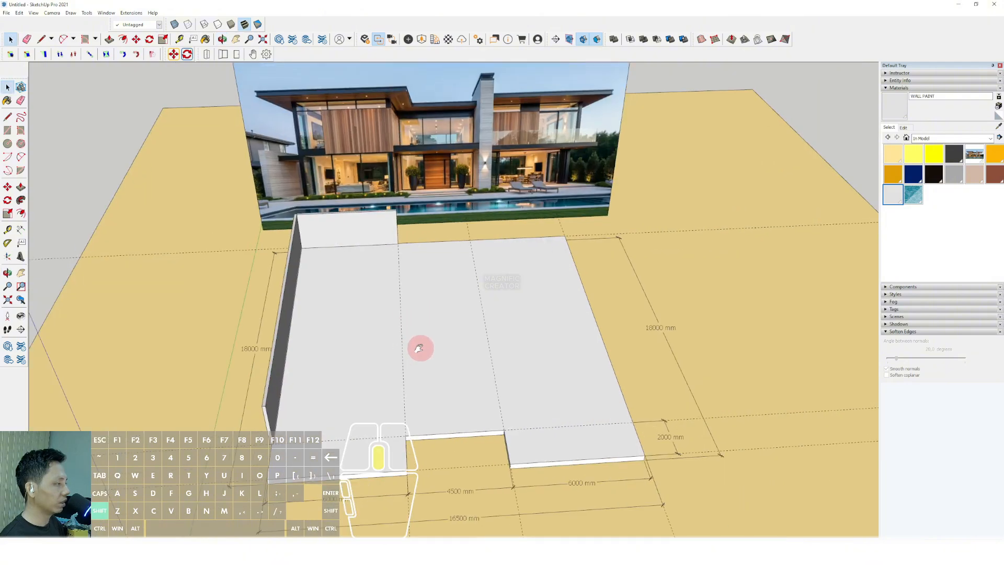
middle_drag(419, 347, 448, 145)
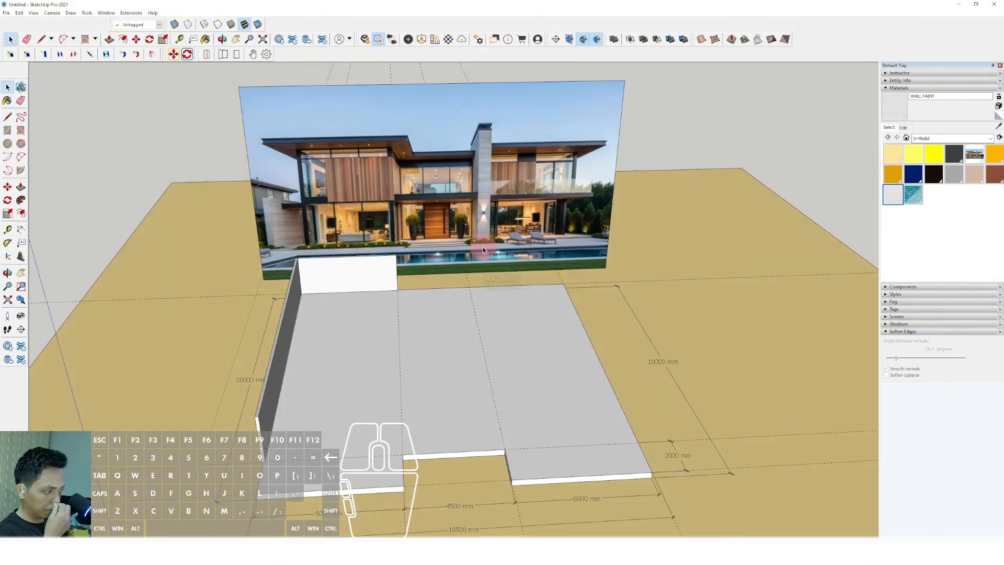
scroll(444, 361, up, 3)
scroll(428, 335, down, 3)
shift+middle_drag(427, 350, 392, 315)
middle_drag(491, 322, 419, 301)
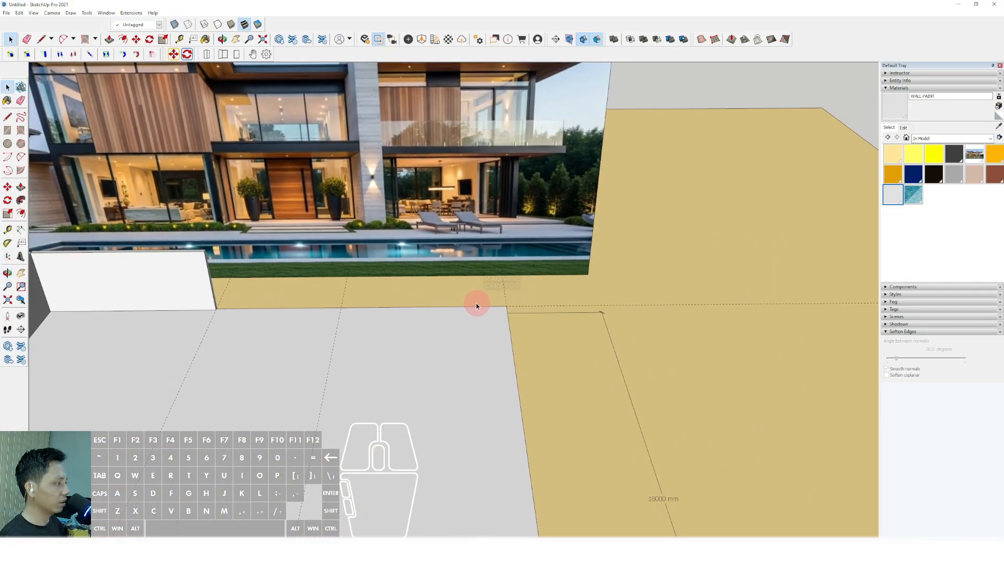
Offset a Tape Measure guide inward from the guide along the slab's right side, near the back corner.
scroll(480, 333, up, 2)
shift+middle_drag(479, 334, 484, 376)
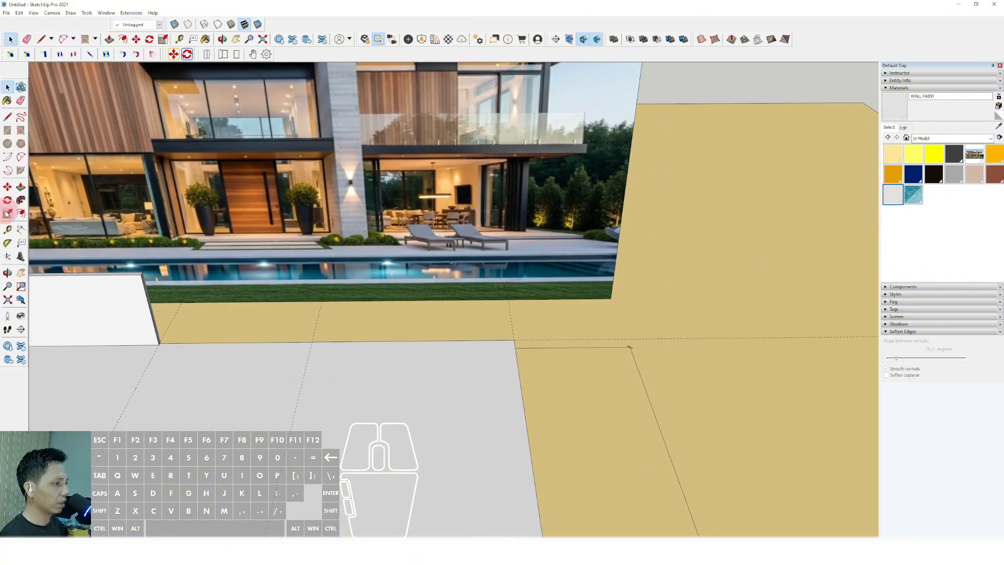
scroll(545, 368, up, 2)
key(space)
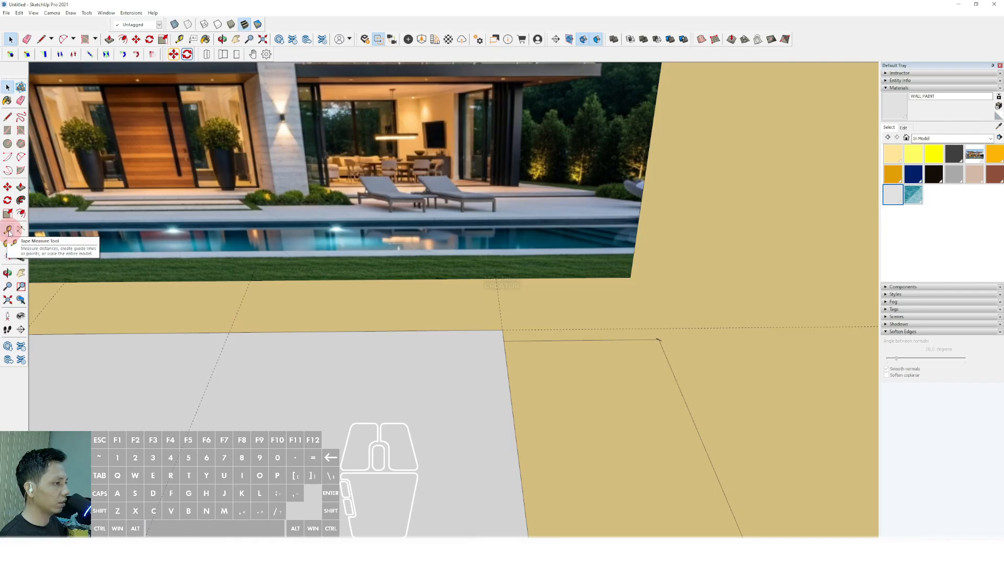
click(8, 230)
middle_drag(470, 387, 511, 308)
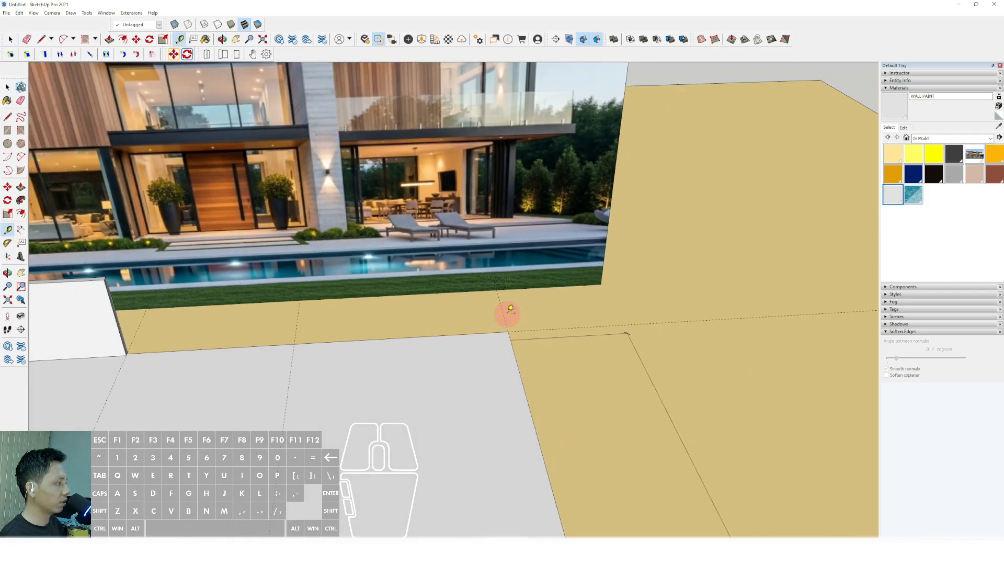
scroll(508, 317, up, 2)
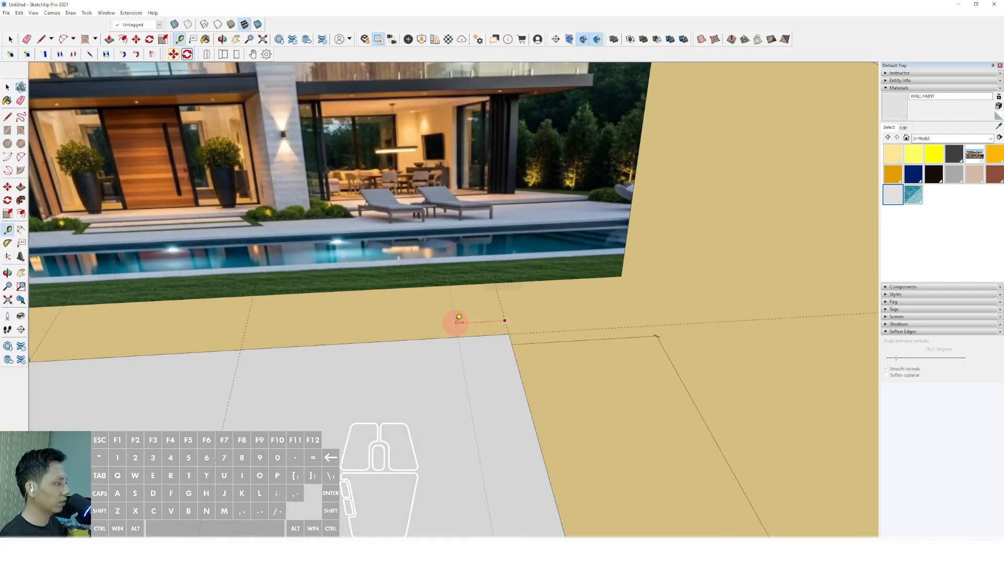
scroll(459, 317, up, 3)
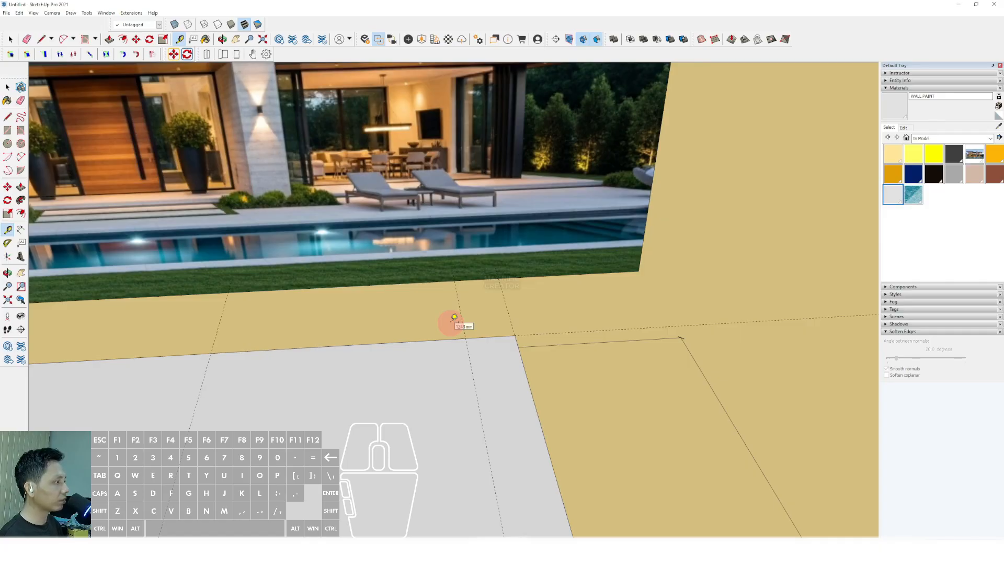
Pull a Tape Measure guide from the slab's back edge toward the front, parallel to that edge, for the right rear area.
scroll(437, 346, down, 4)
scroll(458, 360, up, 2)
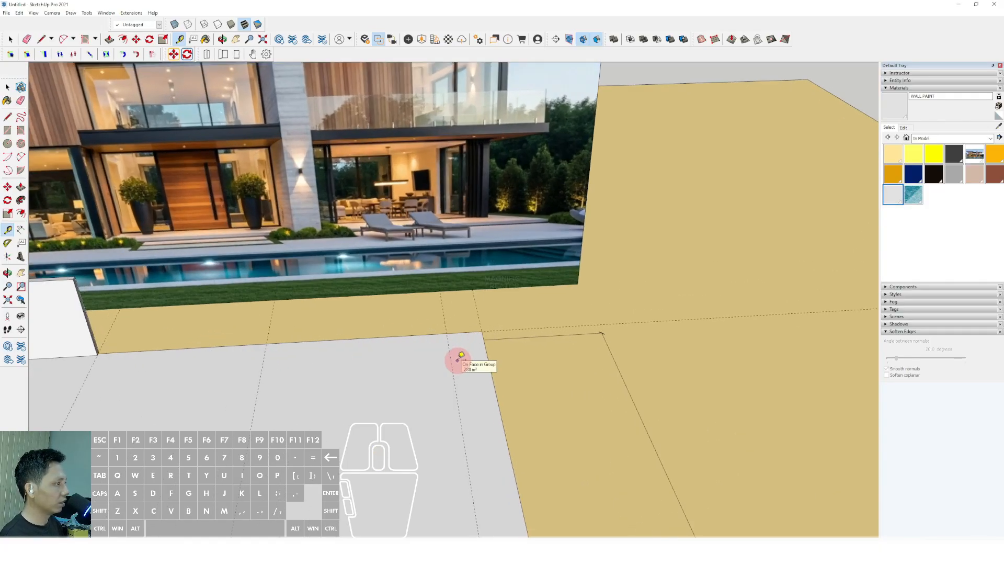
scroll(458, 362, down, 3)
scroll(461, 363, up, 4)
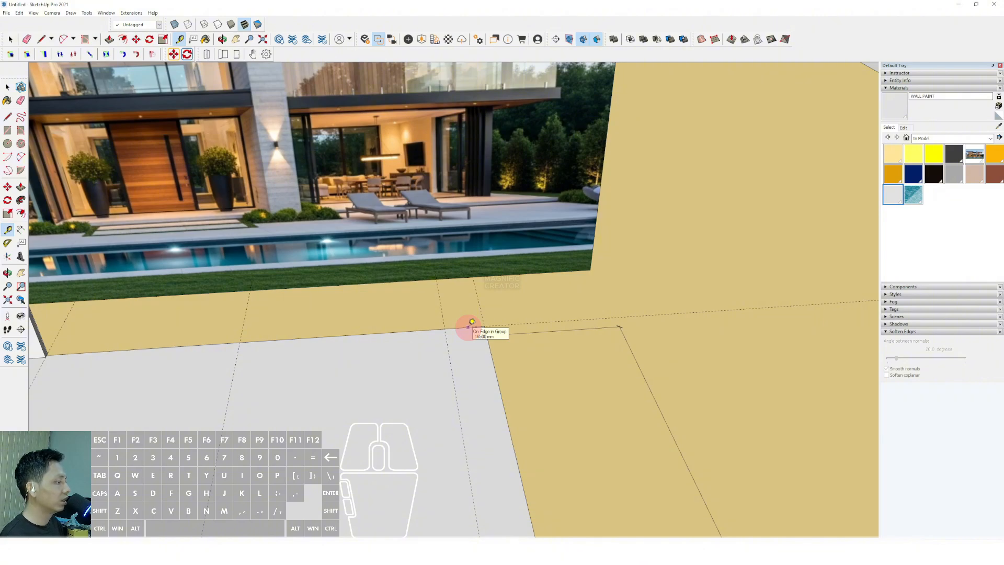
scroll(473, 333, up, 2)
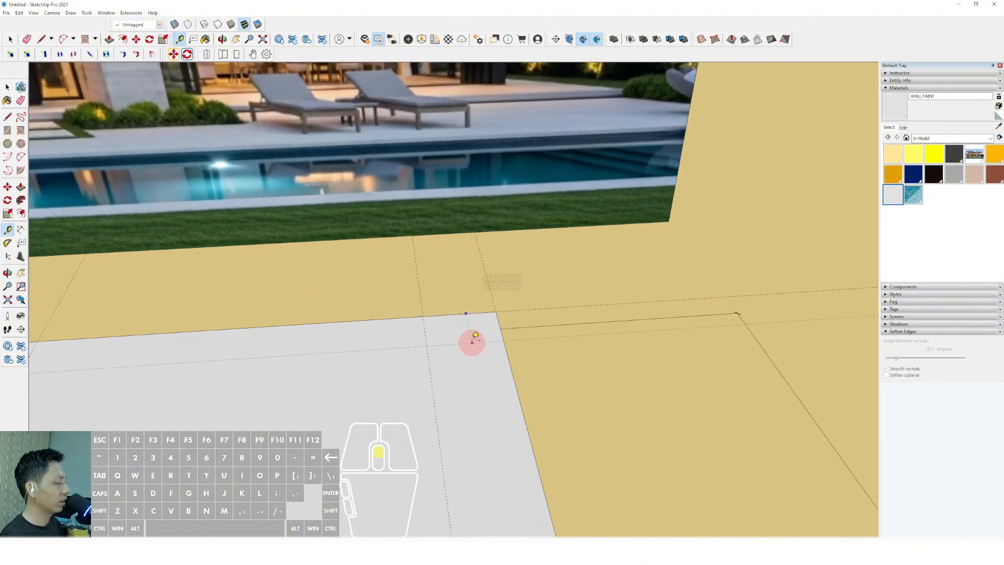
scroll(467, 325, down, 7)
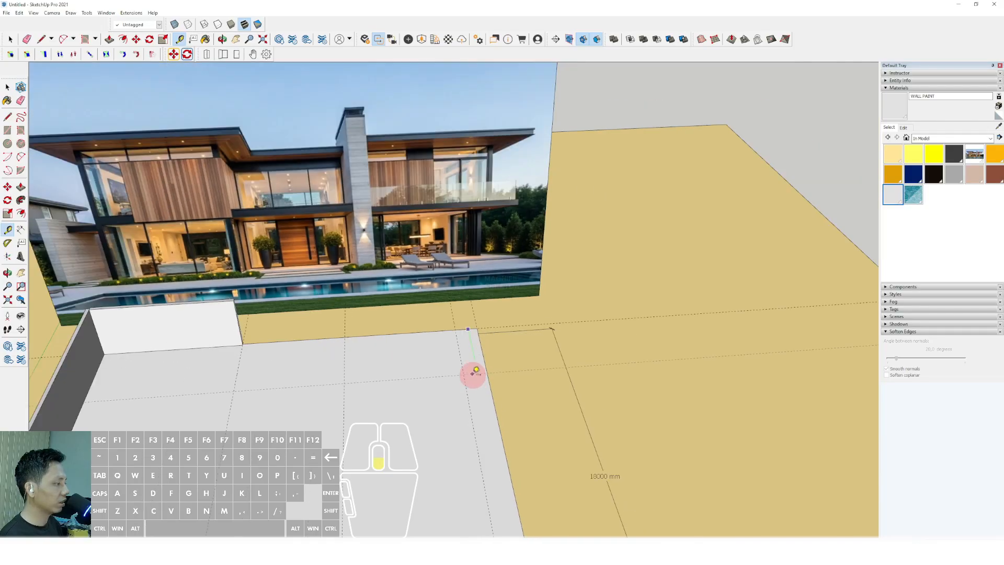
shift+middle_drag(474, 381, 445, 319)
Measure the distance along the slab's right side from the back edge to the new cross guide.
key(t)
click(441, 267)
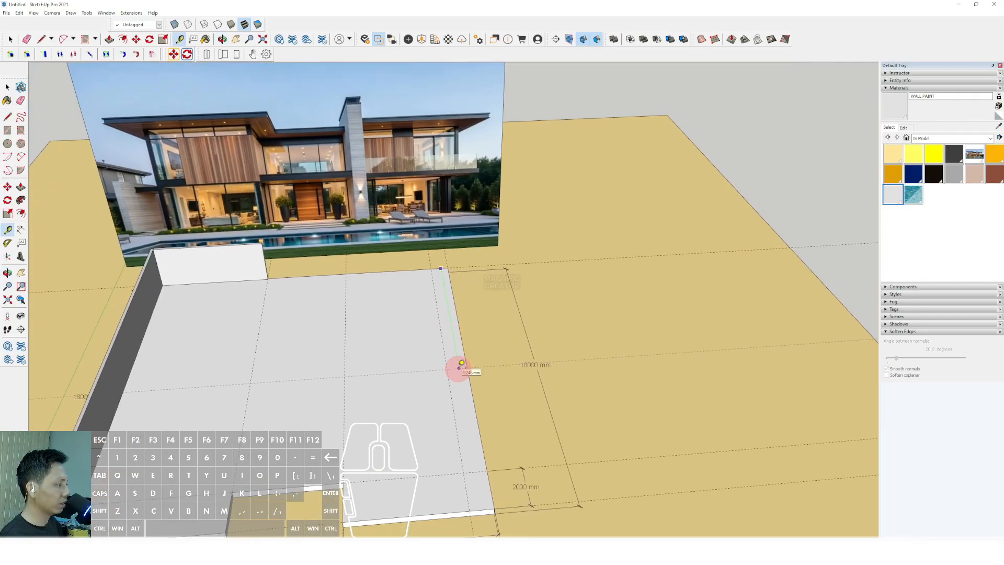
scroll(467, 363, up, 1)
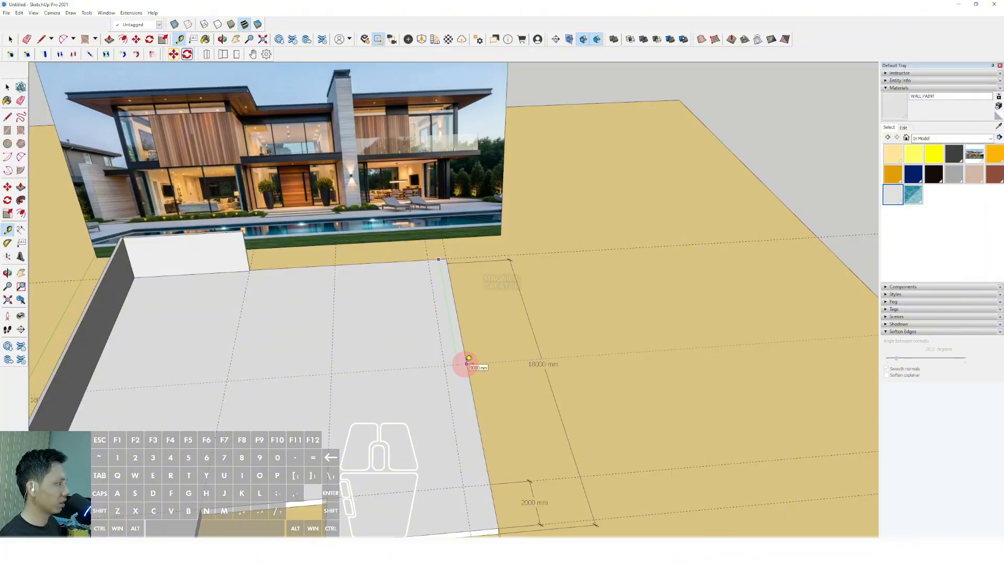
key(space)
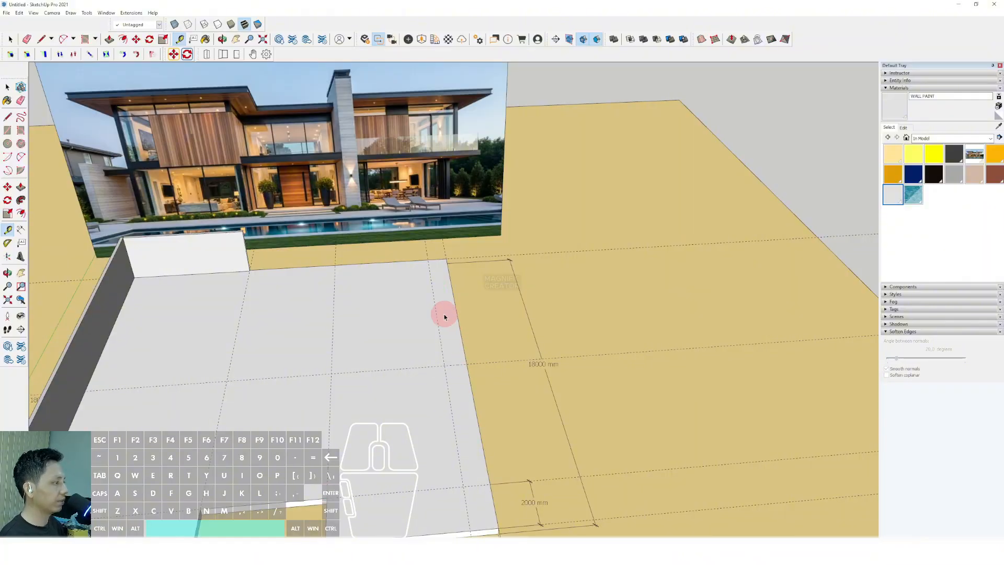
Examine the reference image's right wing and the matching back right part of the slab.
scroll(422, 283, down, 2)
scroll(422, 284, up, 4)
shift+middle_drag(421, 283, 425, 316)
scroll(441, 289, up, 4)
scroll(425, 316, up, 1)
scroll(424, 317, down, 3)
scroll(272, 330, down, 2)
shift+middle_drag(272, 330, 391, 325)
scroll(180, 323, up, 1)
scroll(567, 321, up, 1)
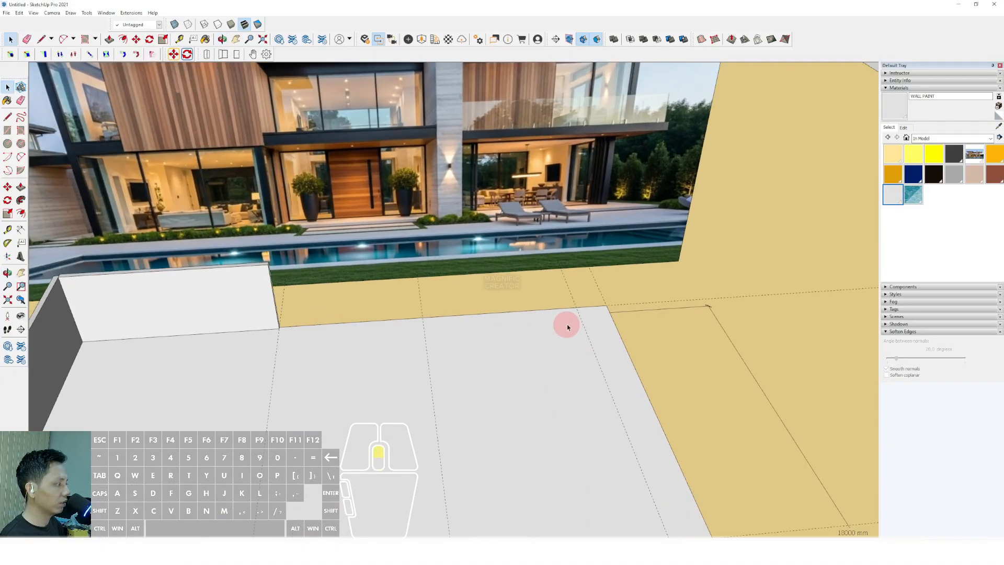
shift+middle_drag(489, 337, 381, 302)
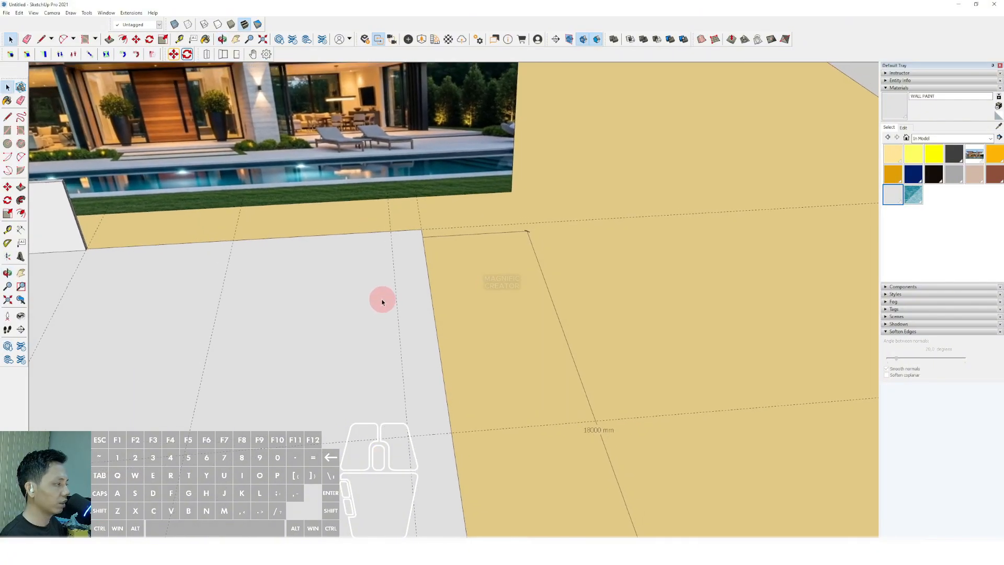
Draw two connected lines from the inset guide along the back edge to the right corner, continuing down the right side to the cross guide.
click(7, 115)
scroll(392, 232, up, 3)
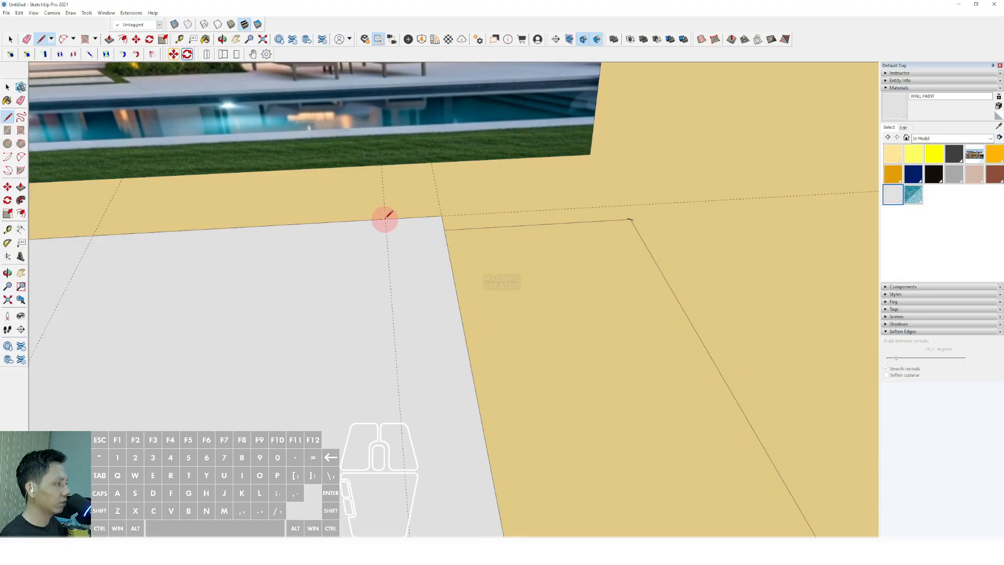
scroll(417, 226, up, 2)
click(454, 211)
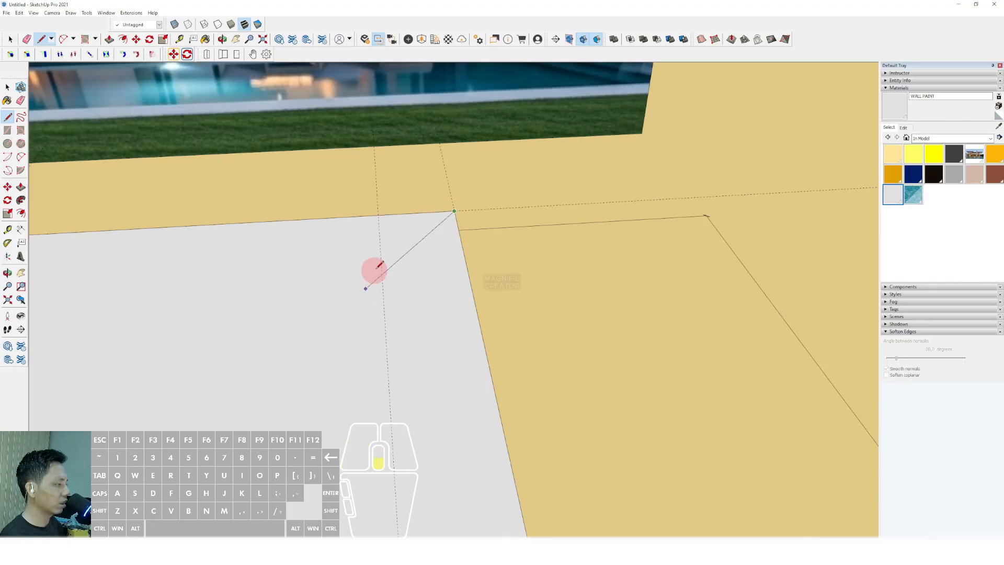
scroll(387, 285, down, 3)
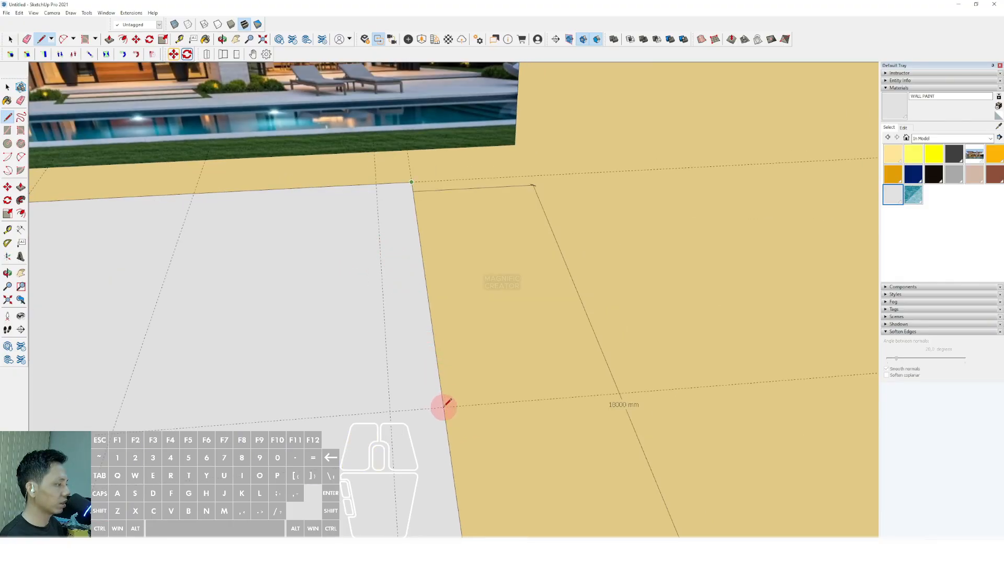
key(space)
Offset the two connected lines at the slab's back right corner once outward and once inward to outline the wall's thickness.
scroll(406, 329, down, 1)
shift+middle_drag(406, 327, 408, 357)
scroll(419, 308, up, 1)
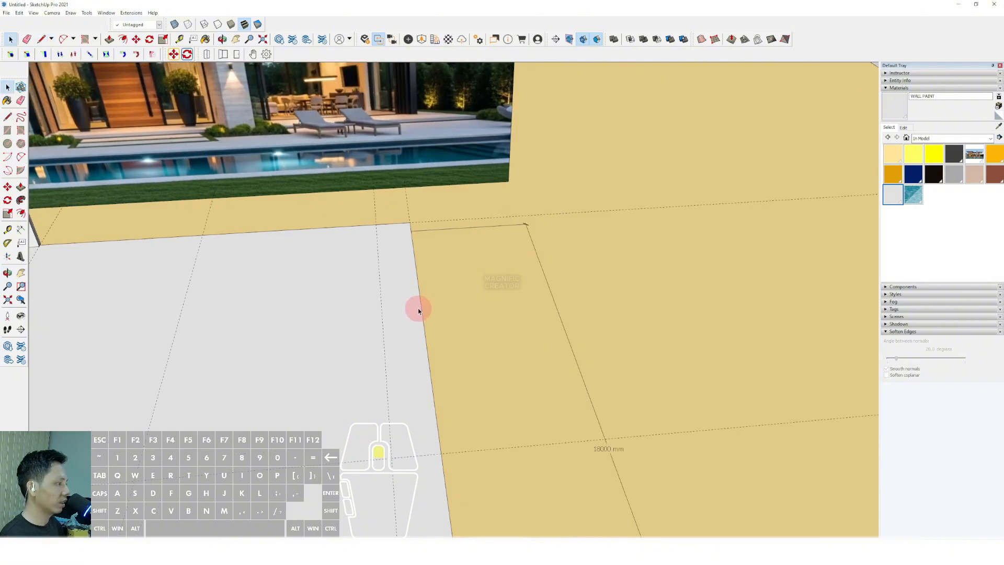
click(419, 292)
scroll(421, 293, up, 2)
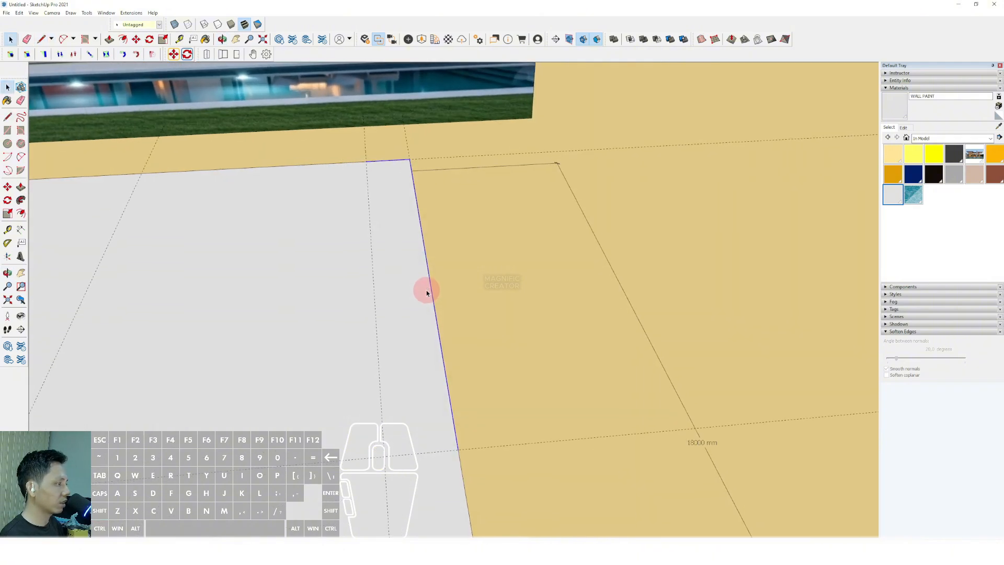
scroll(428, 343, up, 1)
shift+middle_drag(428, 343, 425, 319)
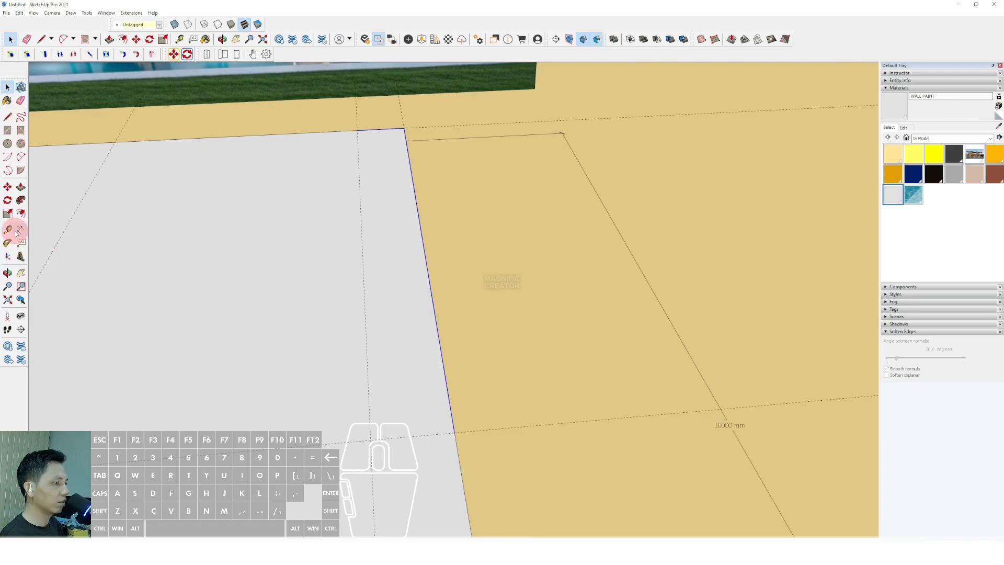
click(21, 213)
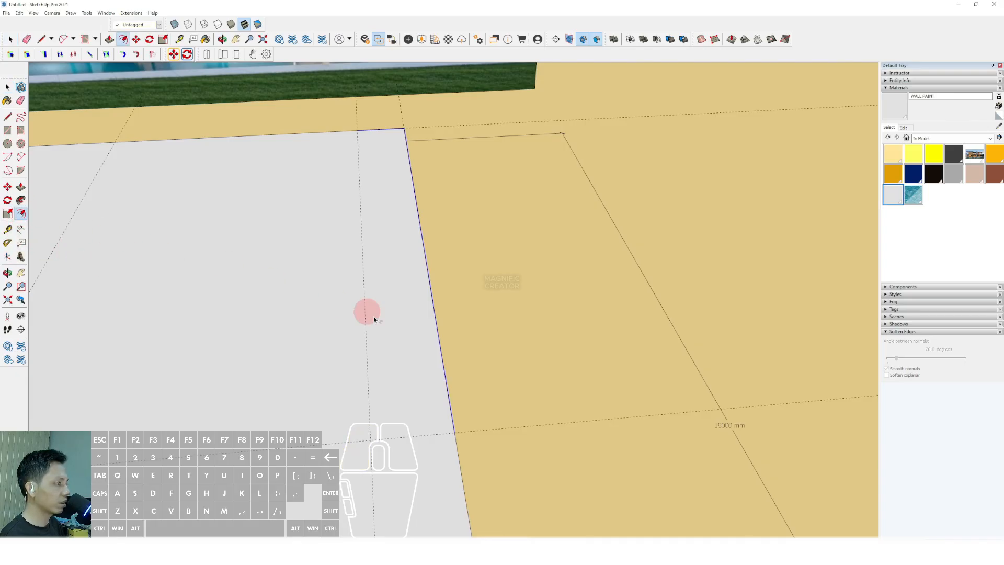
scroll(431, 329, up, 1)
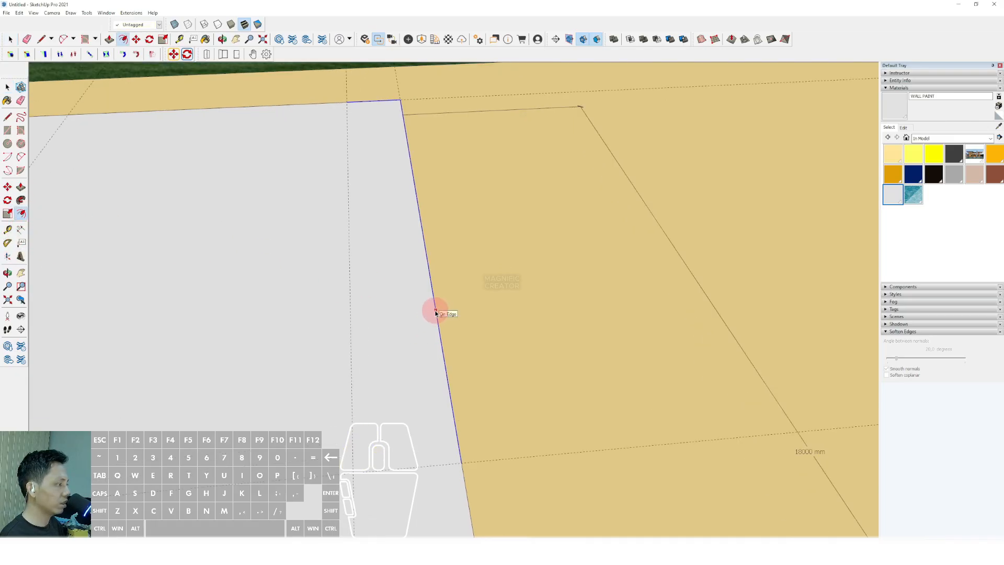
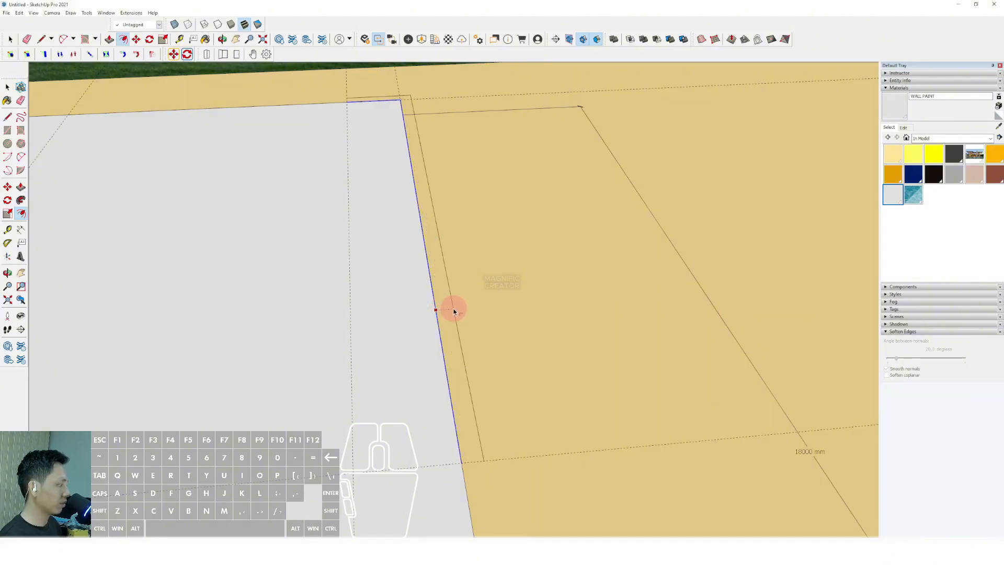
key(Return)
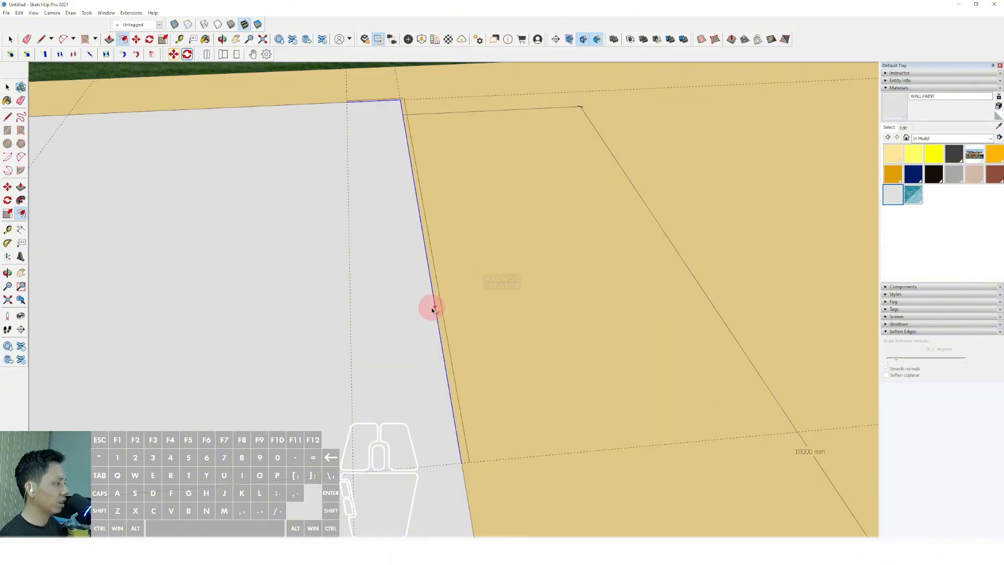
click(433, 302)
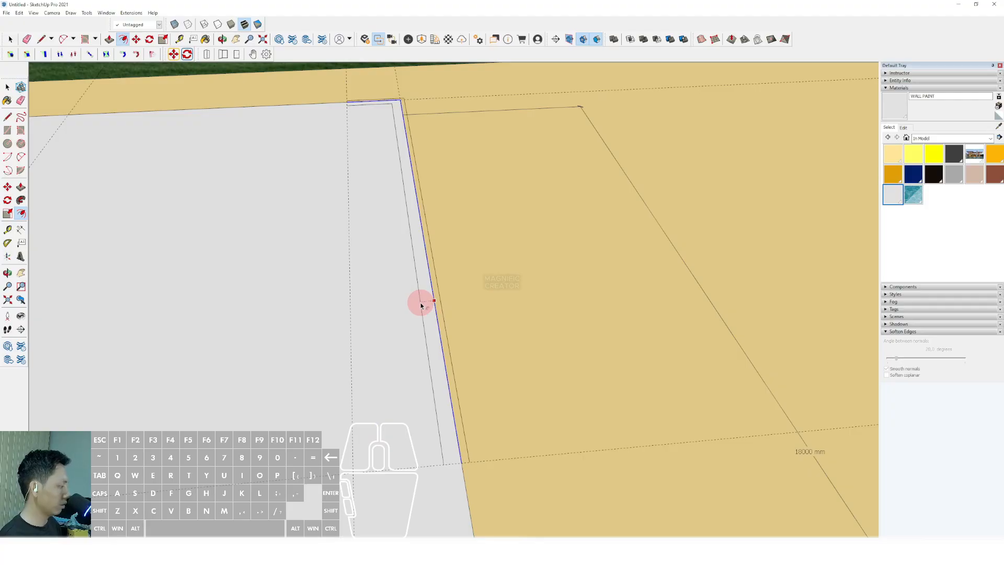
key(Return)
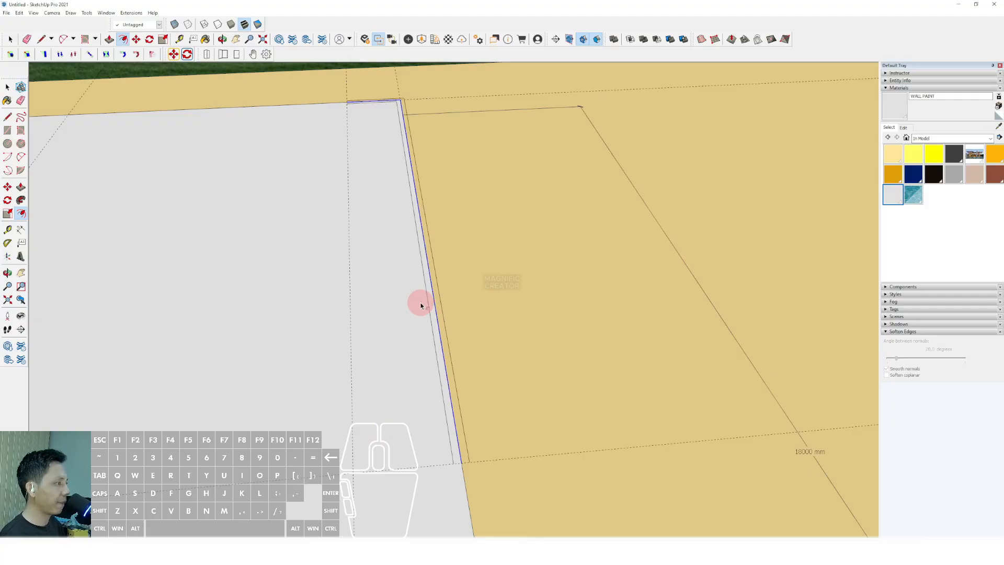
key(space)
Close both ends of the offset outlines with short lines at the cross guide and at the back edge's inset guide.
middle_drag(422, 303, 453, 439)
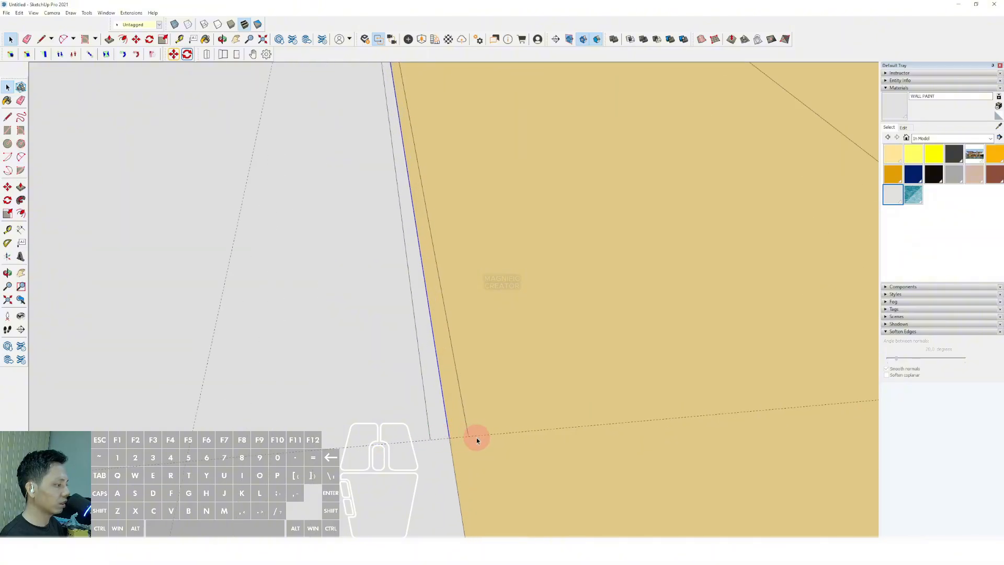
click(7, 117)
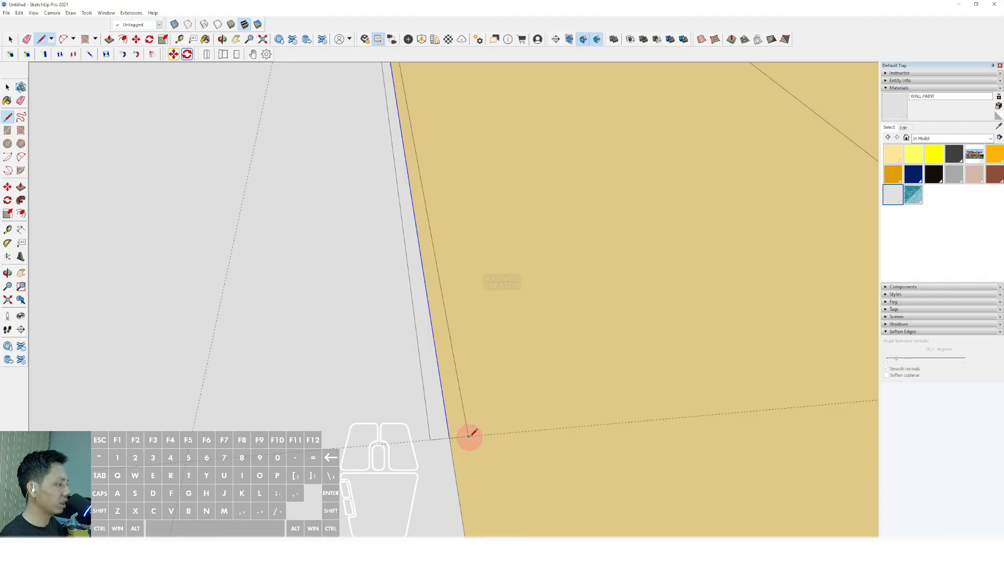
scroll(379, 293, down, 3)
shift+middle_drag(379, 294, 373, 298)
key(space)
mouse_move(363, 203)
shift+middle_down()
mouse_move(416, 301)
mouse_move(385, 278)
mouse_move(479, 303)
mouse_move(411, 297)
shift+middle_up()
key(l)
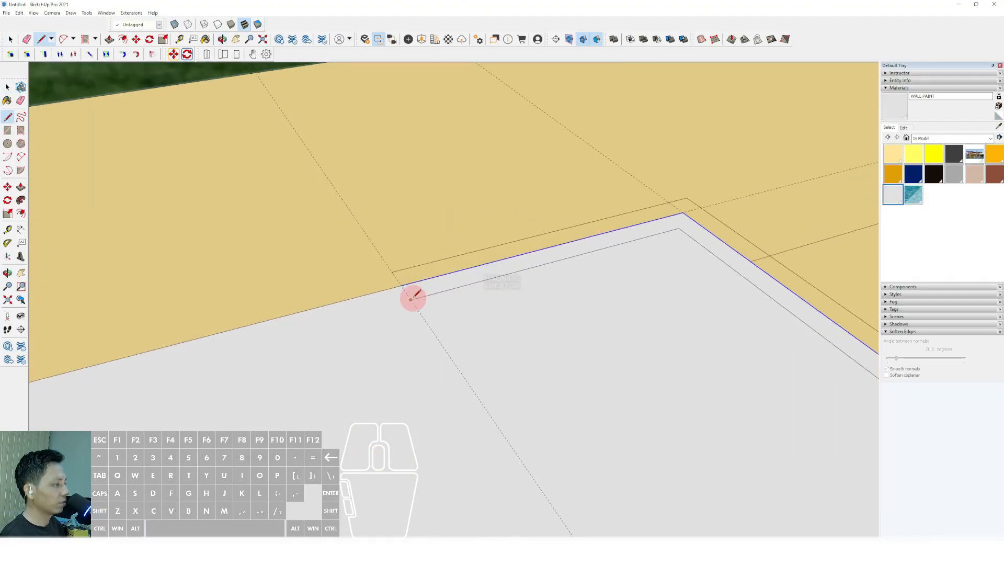
click(396, 270)
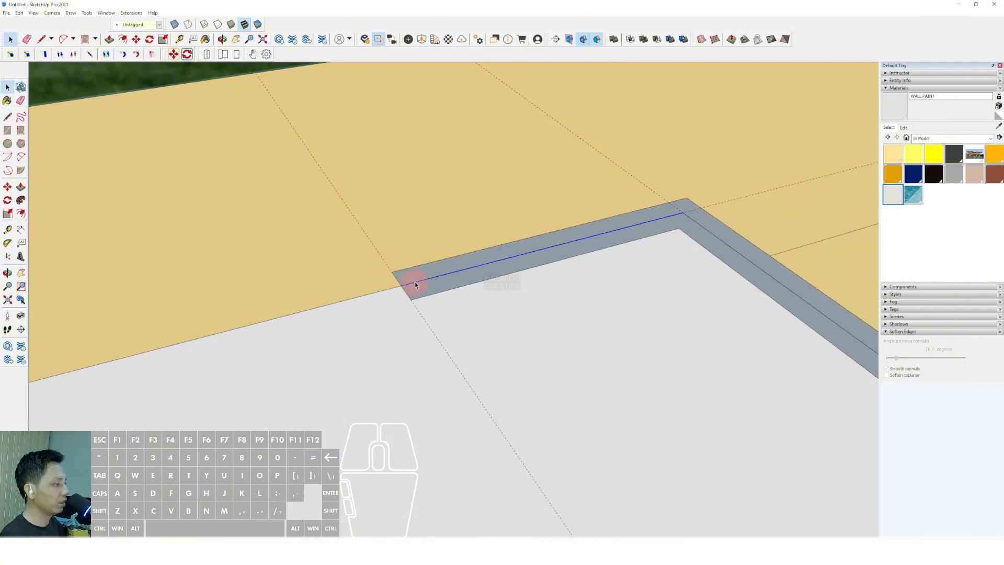
Push/Pull the L-shaped strip at the back right corner up to the top height of the left rear wall.
middle_drag(415, 281, 377, 215)
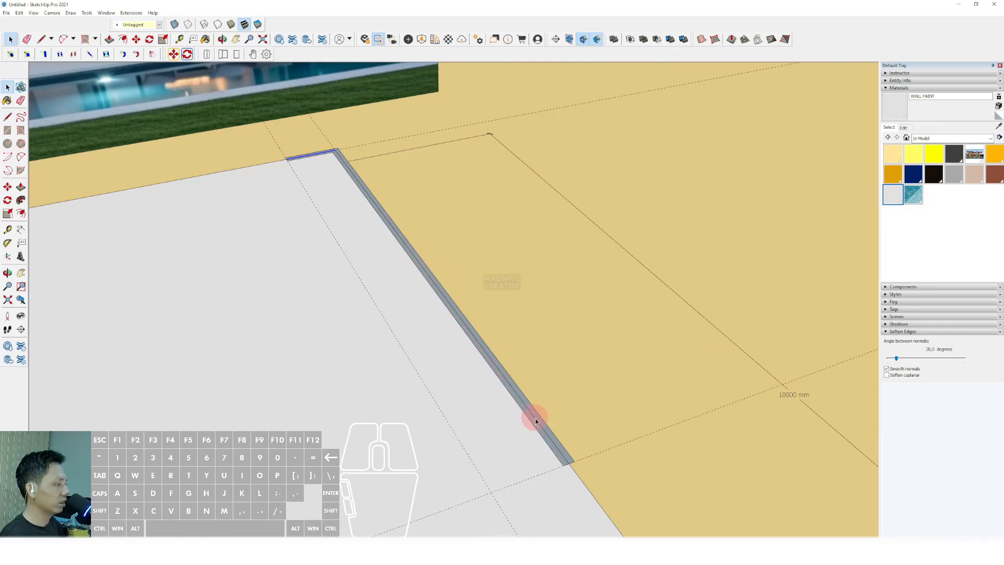
mouse_move(356, 170)
middle_down()
mouse_move(355, 202)
mouse_move(330, 188)
middle_up()
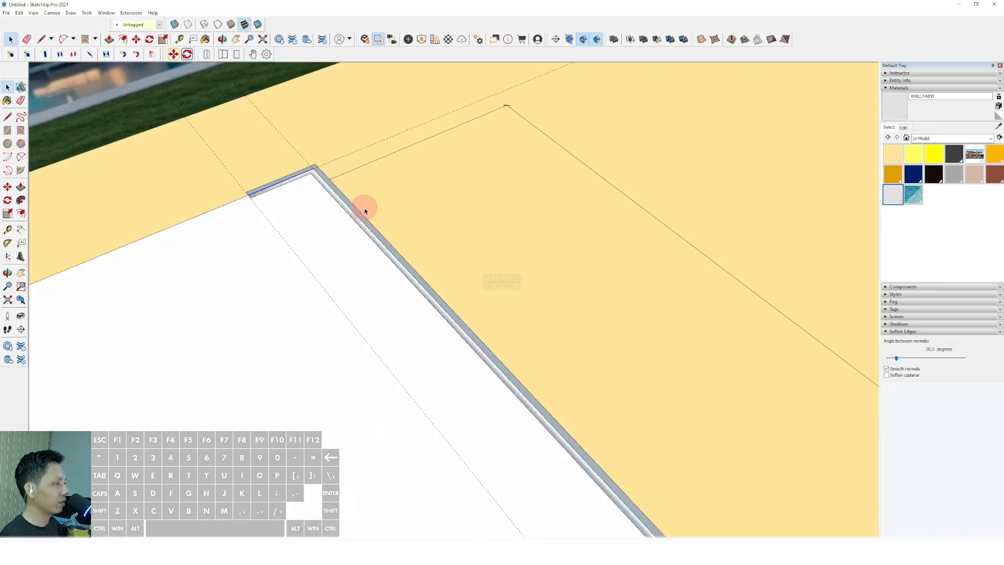
middle_drag(364, 226, 403, 196)
scroll(390, 187, up, 4)
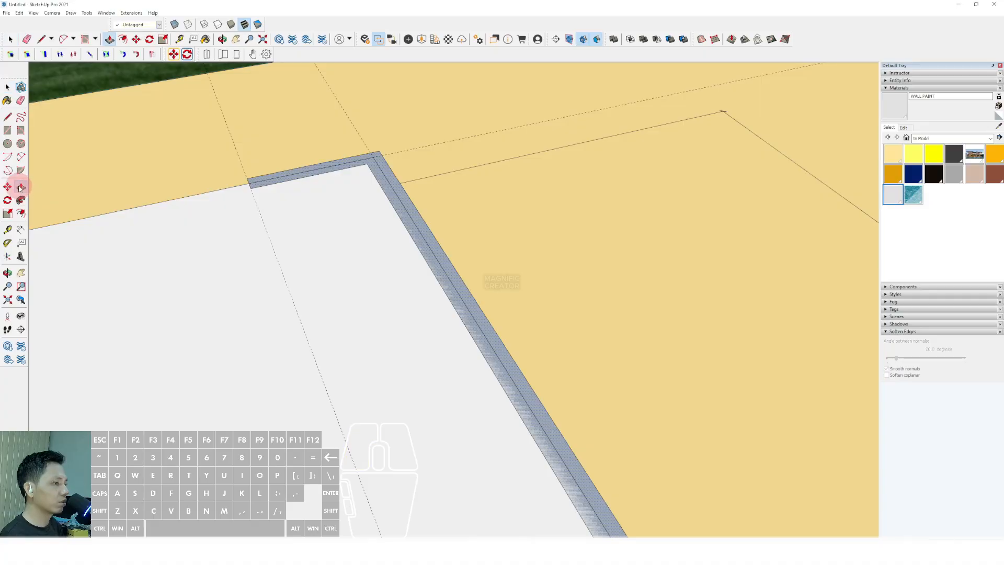
middle_drag(347, 245, 433, 235)
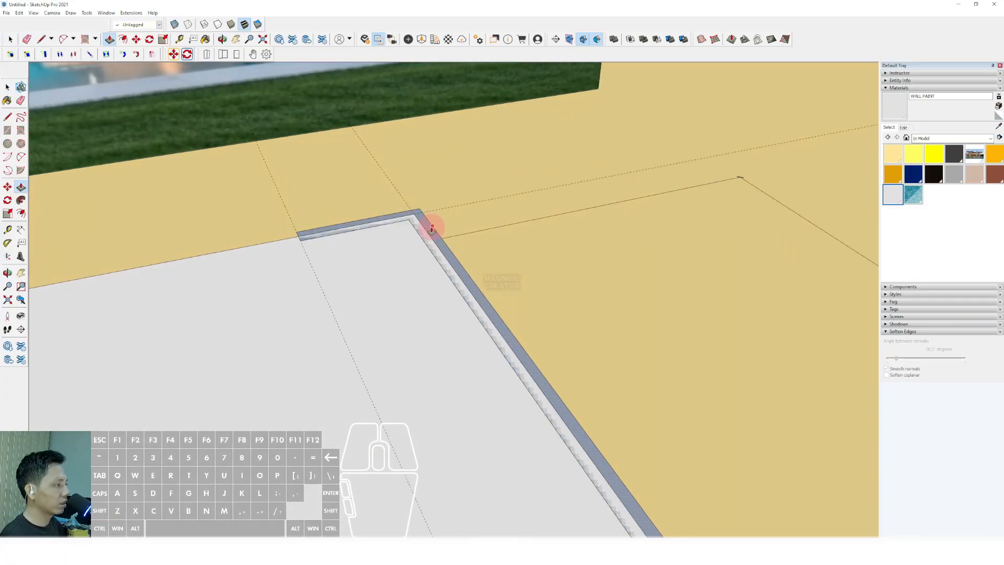
click(431, 227)
scroll(410, 264, down, 5)
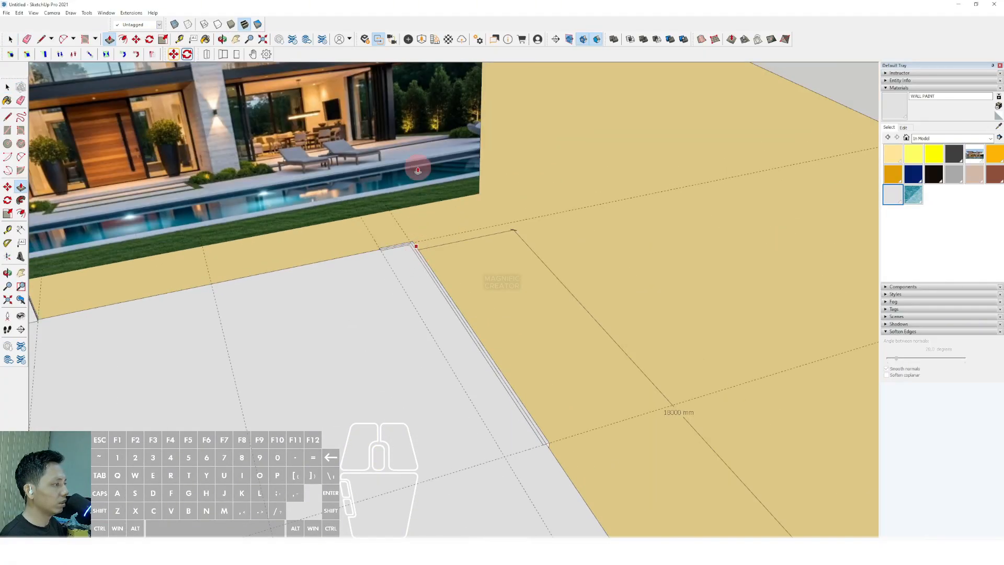
scroll(414, 199, down, 3)
shift+middle_drag(408, 204, 422, 205)
middle_drag(140, 239, 190, 211)
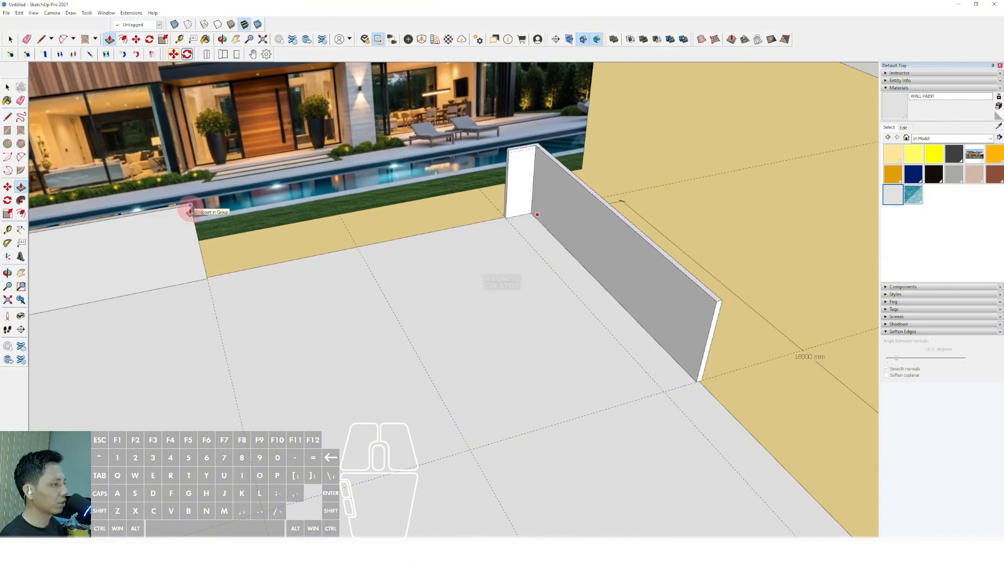
click(188, 210)
scroll(384, 275, down, 5)
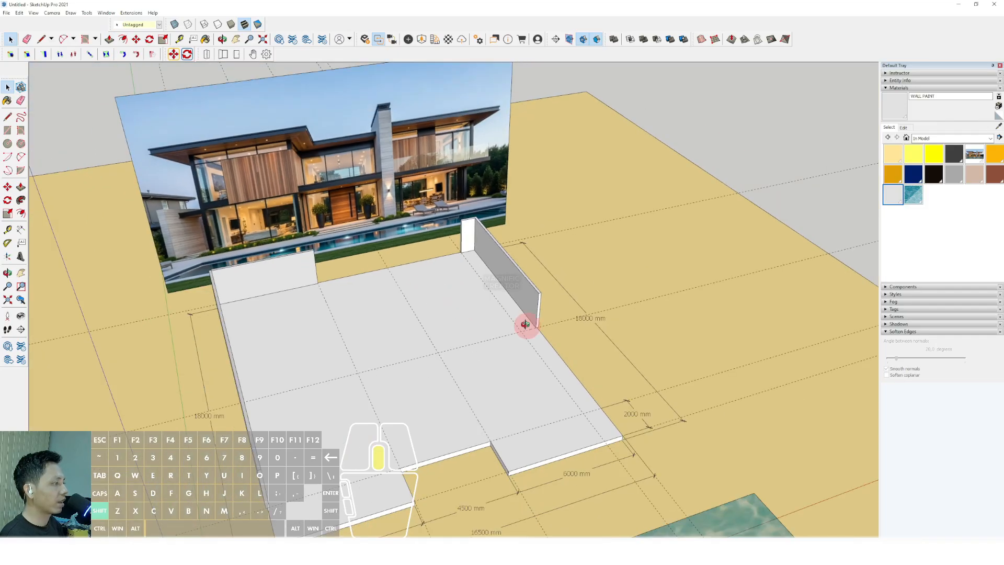
key(space)
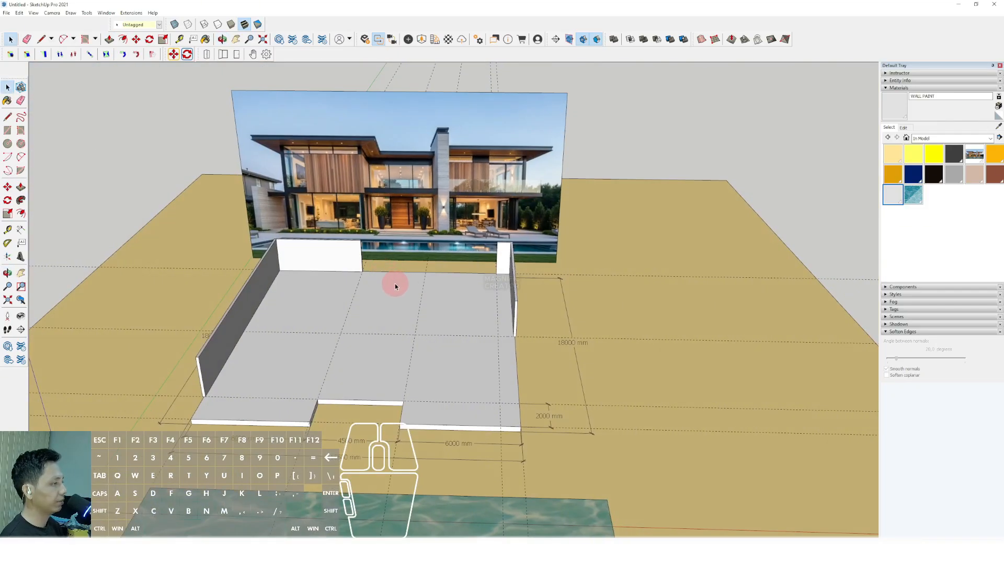
Group the new right rear wall and apply the WALL PAINT material to it.
scroll(502, 285, up, 2)
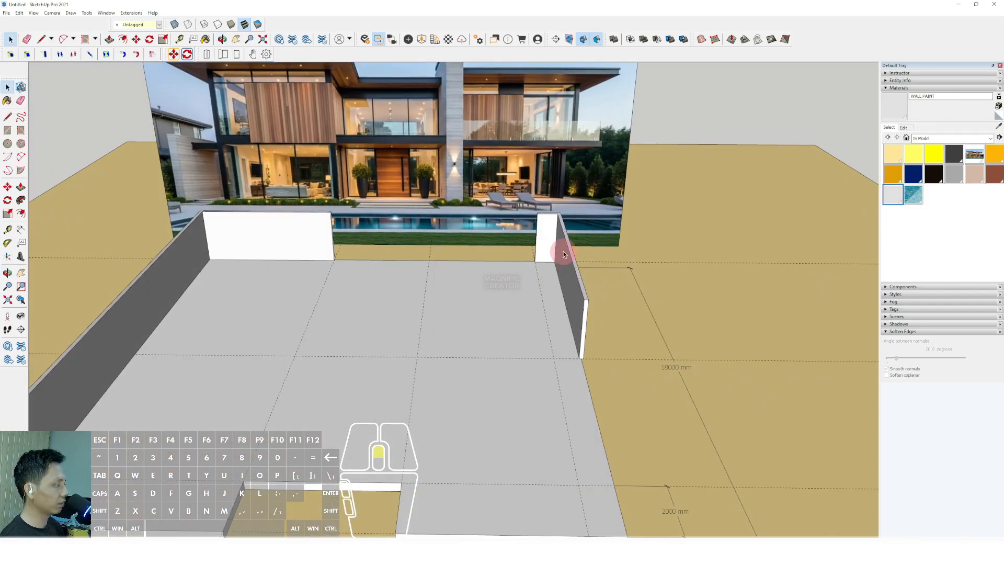
scroll(563, 252, up, 1)
right_click(563, 251)
click(601, 317)
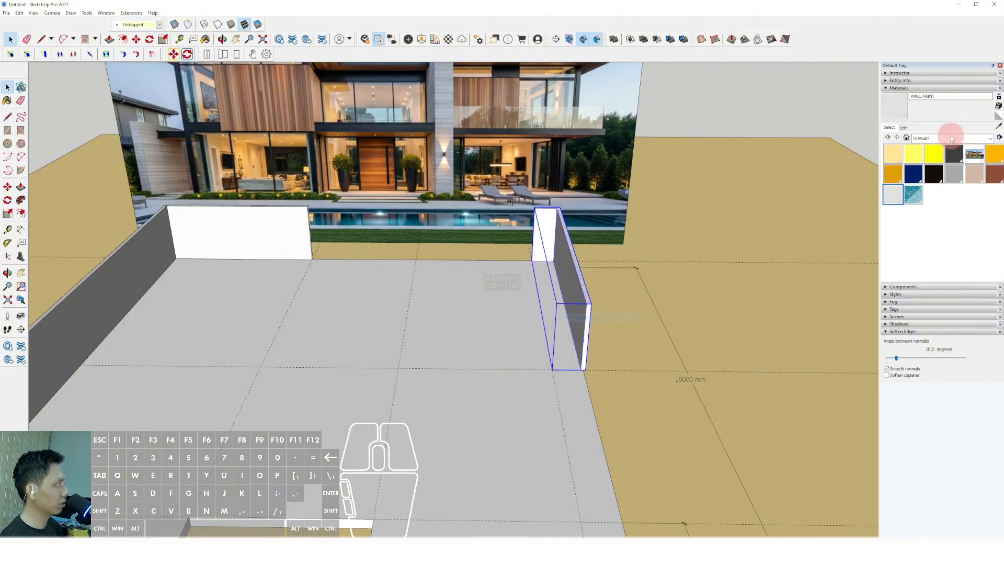
click(895, 110)
scroll(544, 264, up, 4)
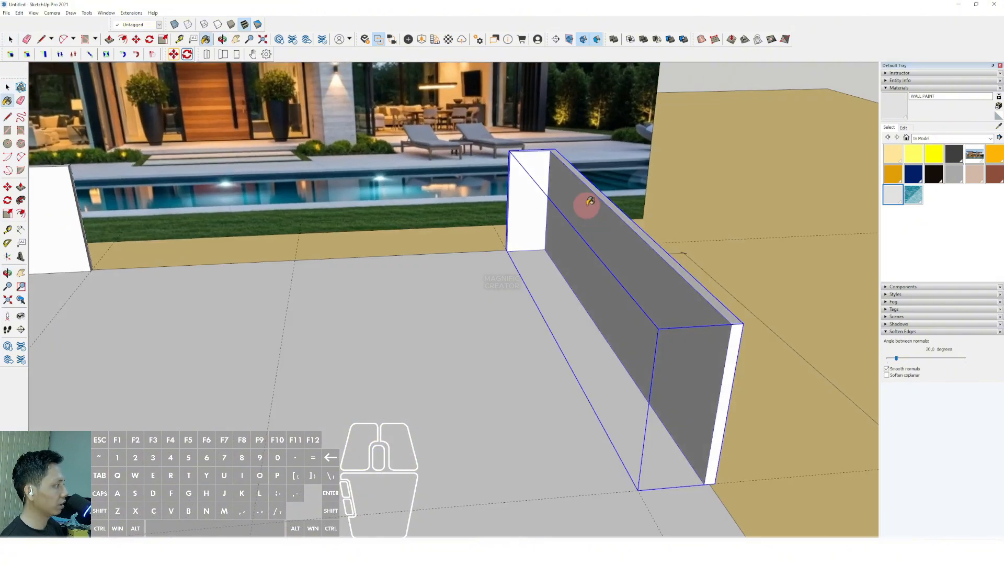
scroll(585, 219, down, 2)
middle_drag(585, 219, 574, 229)
scroll(196, 194, down, 10)
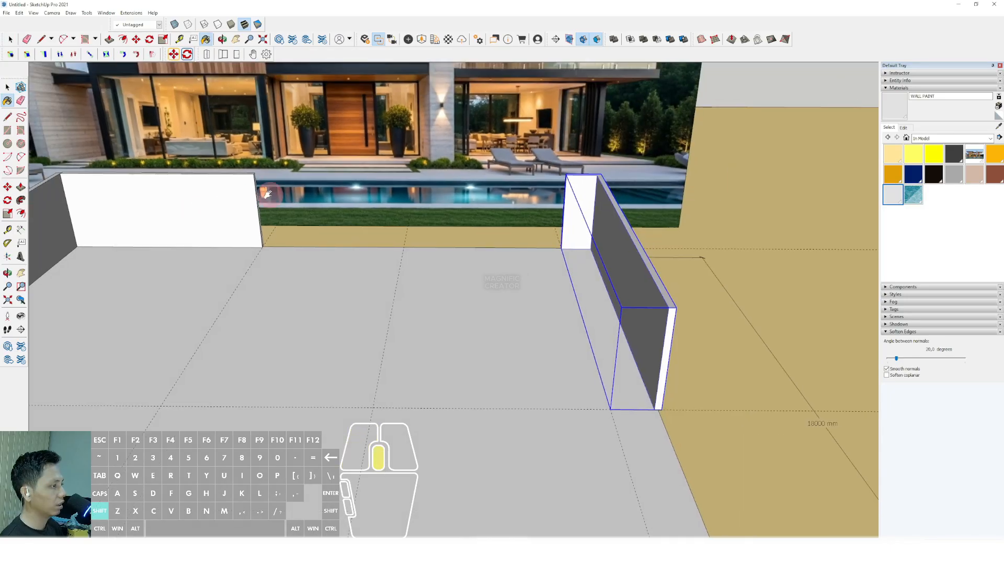
key(space)
Copy the left side wall from its front end midpoint to the right inner corner of the slab's front notch.
middle_drag(377, 294, 399, 334)
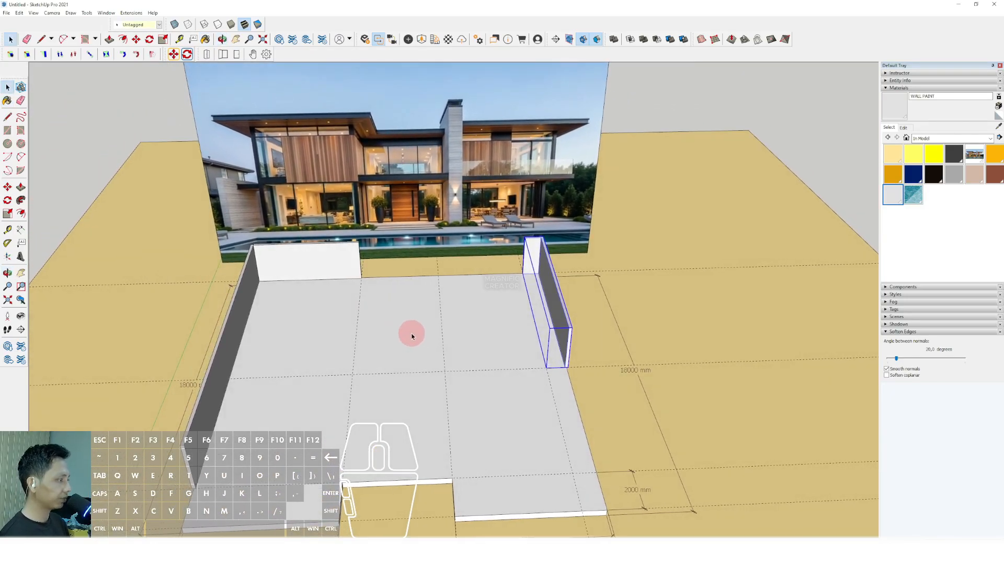
scroll(437, 363, up, 3)
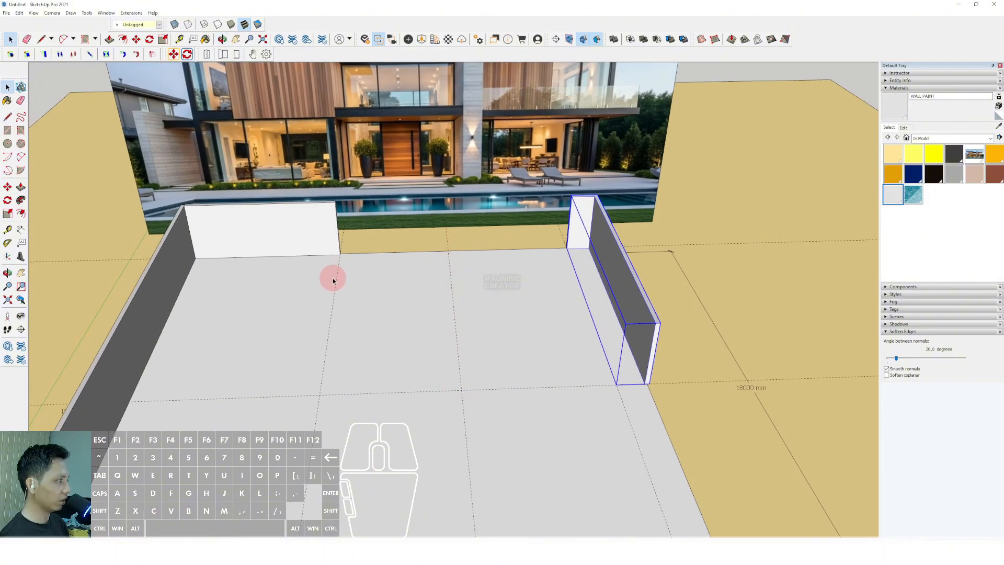
scroll(332, 371, down, 3)
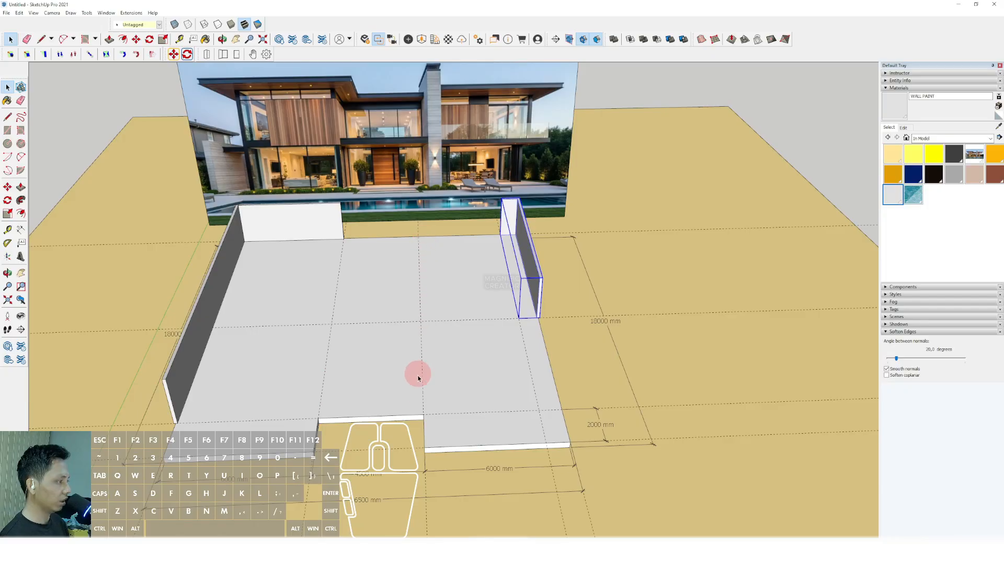
middle_drag(407, 249, 275, 327)
scroll(258, 341, up, 4)
click(247, 323)
scroll(259, 344, up, 2)
click(8, 186)
scroll(267, 361, up, 6)
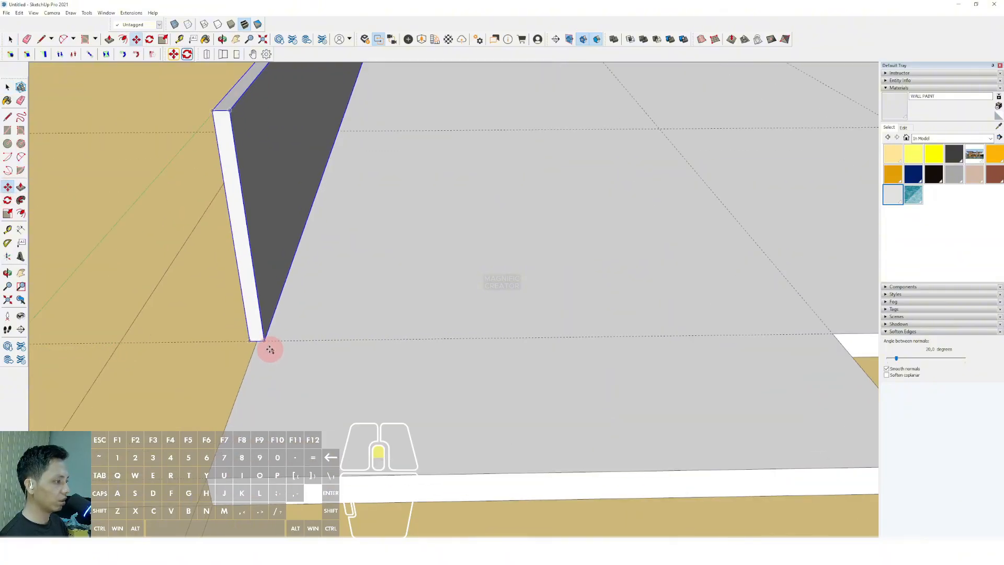
click(255, 340)
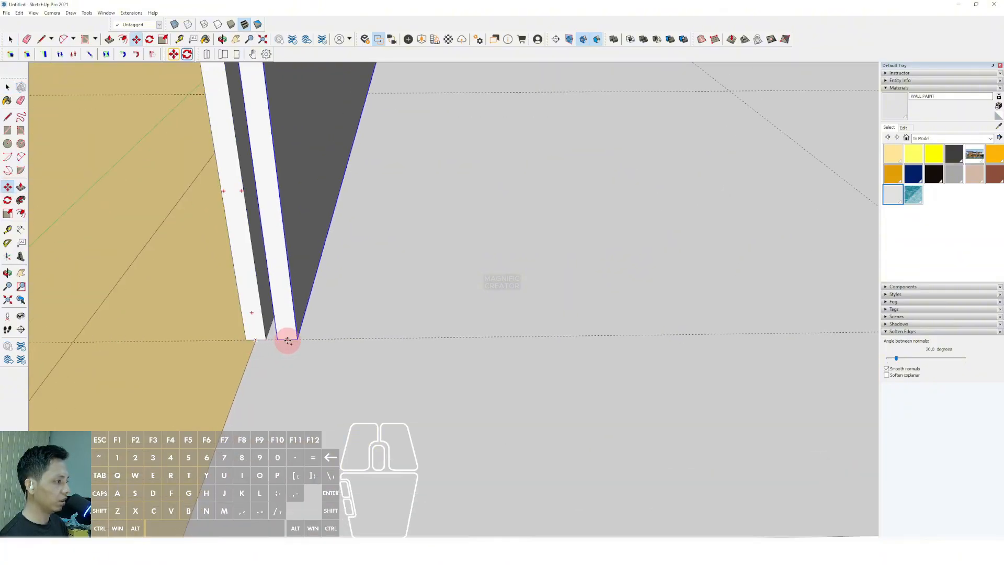
shift+scroll(318, 339, down, 3)
shift+scroll(399, 341, down, 3)
shift+middle_drag(461, 343, 212, 319)
shift+scroll(513, 345, up, 2)
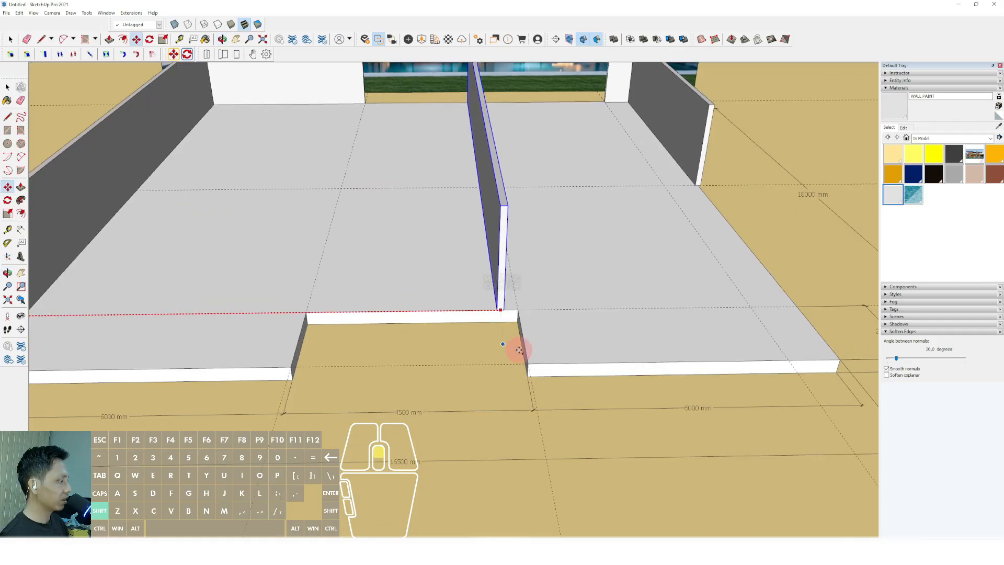
shift+scroll(517, 307, up, 1)
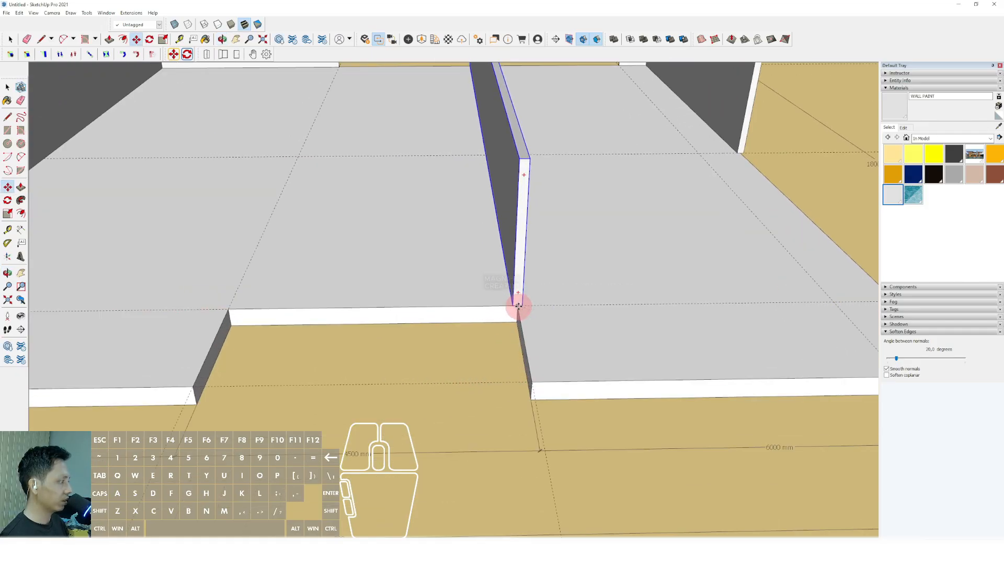
scroll(518, 306, up, 2)
Place another copy of the long wall with its front end midpoint on the left inner corner of the slab's front notch.
key(ctrl)
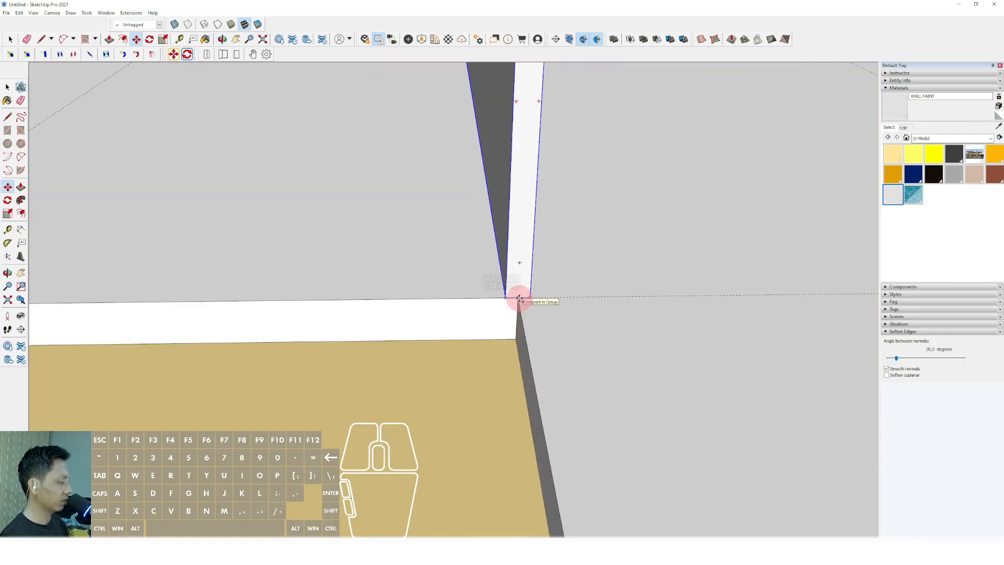
key(shift)
shift+scroll(332, 293, down, 3)
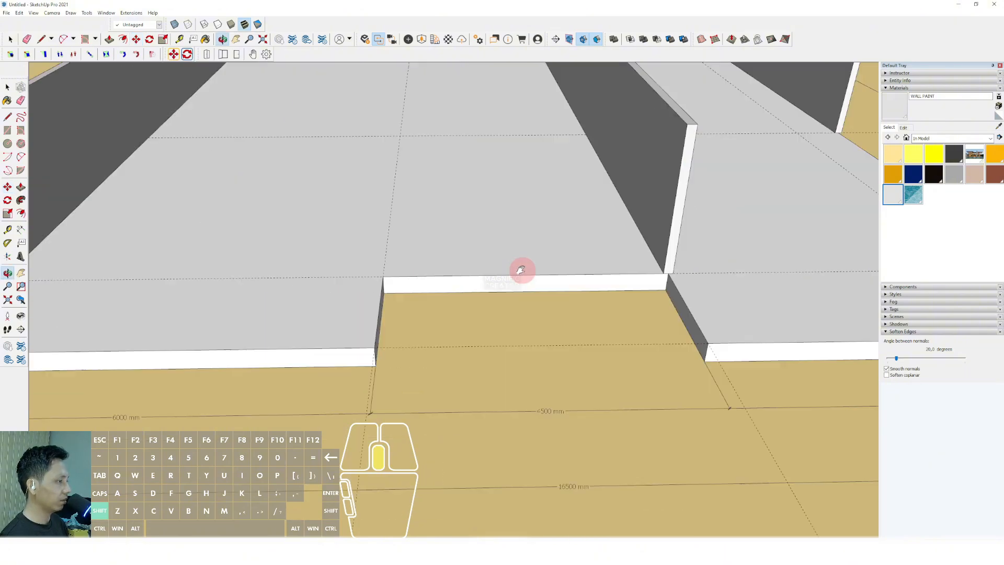
click(381, 277)
middle_drag(381, 277, 440, 355)
scroll(495, 241, up, 6)
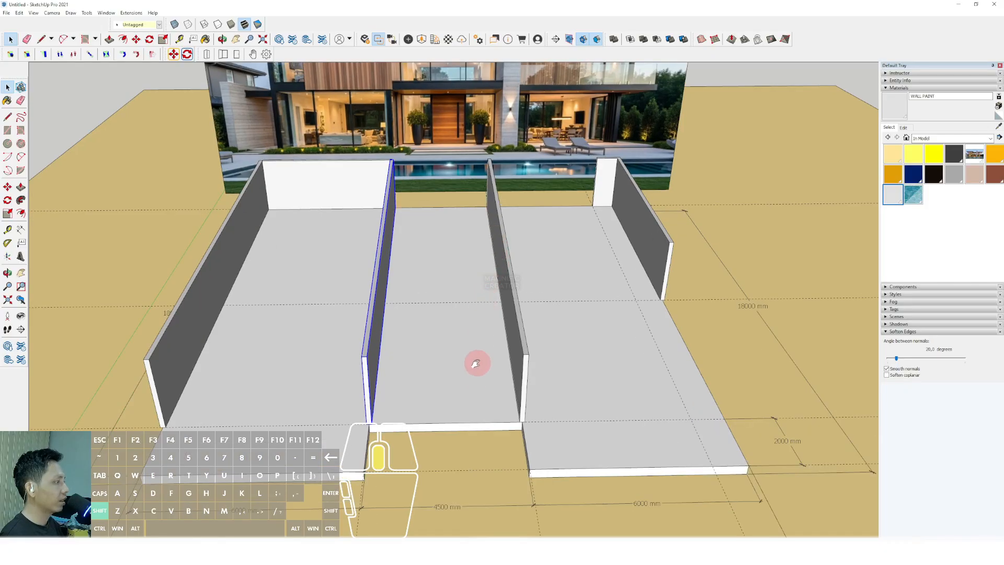
Push/Pull the back end face of the left partition wall flush with the outer face of the left rear wall.
scroll(385, 269, up, 1)
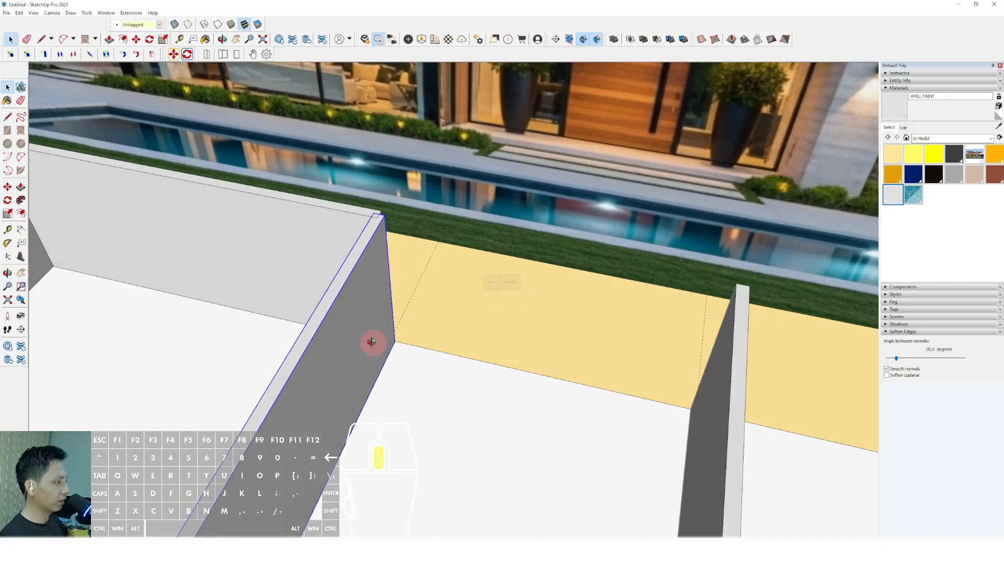
middle_drag(370, 343, 334, 355)
middle_drag(391, 285, 388, 261)
scroll(382, 332, down, 2)
double_click(388, 262)
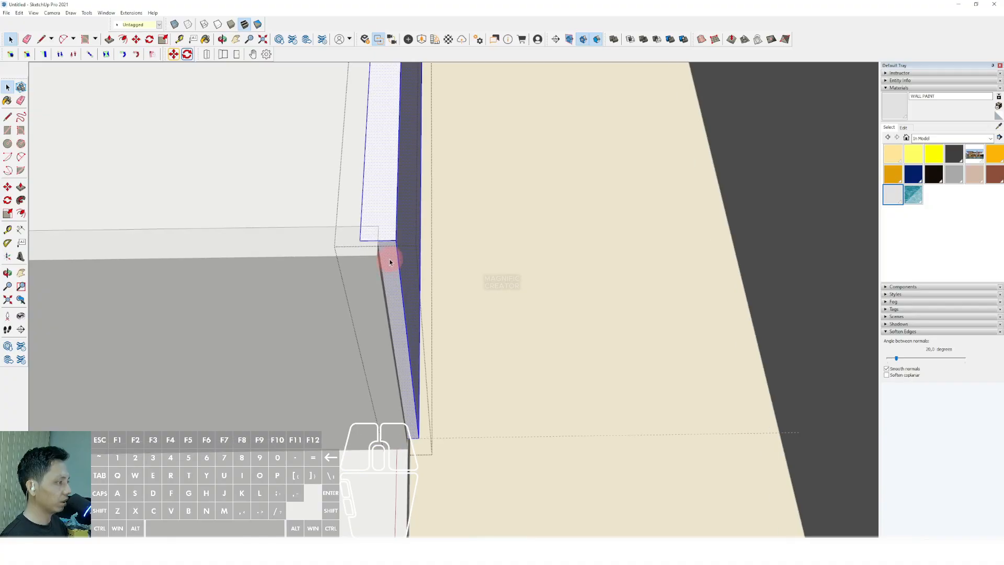
scroll(387, 271, up, 3)
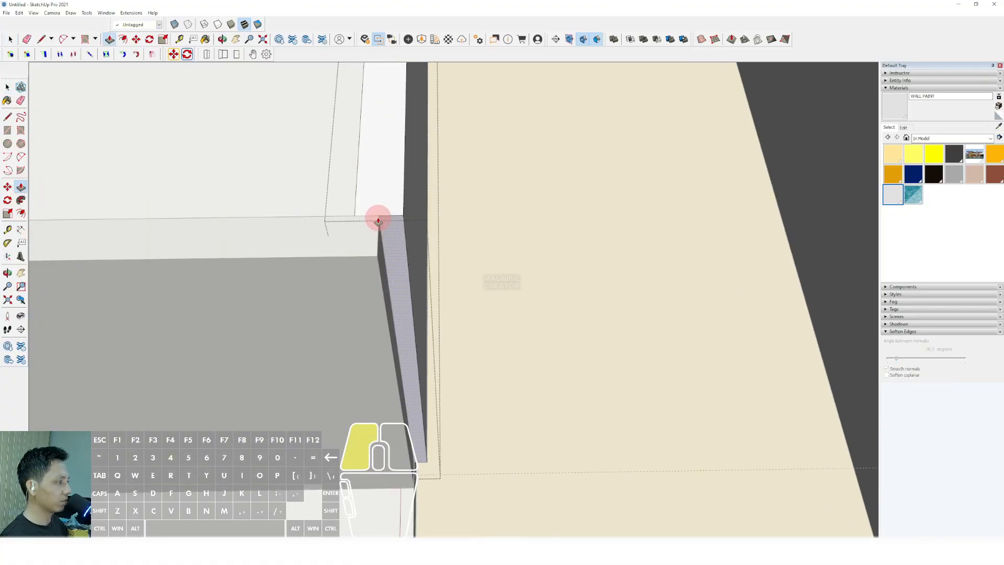
middle_drag(378, 220, 290, 216)
key(space)
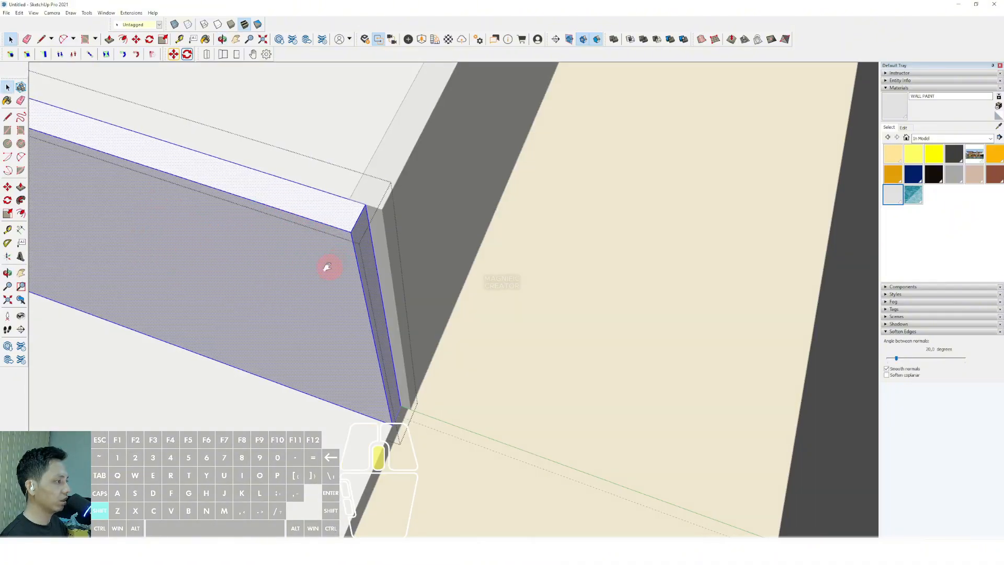
shift+middle_drag(327, 267, 345, 243)
click(343, 260)
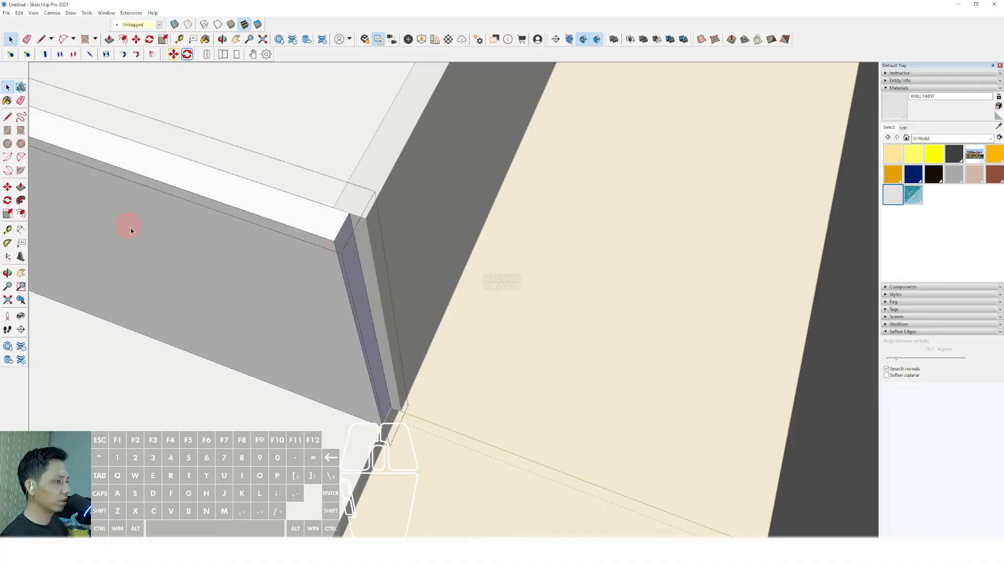
scroll(130, 231, up, 1)
scroll(408, 254, up, 1)
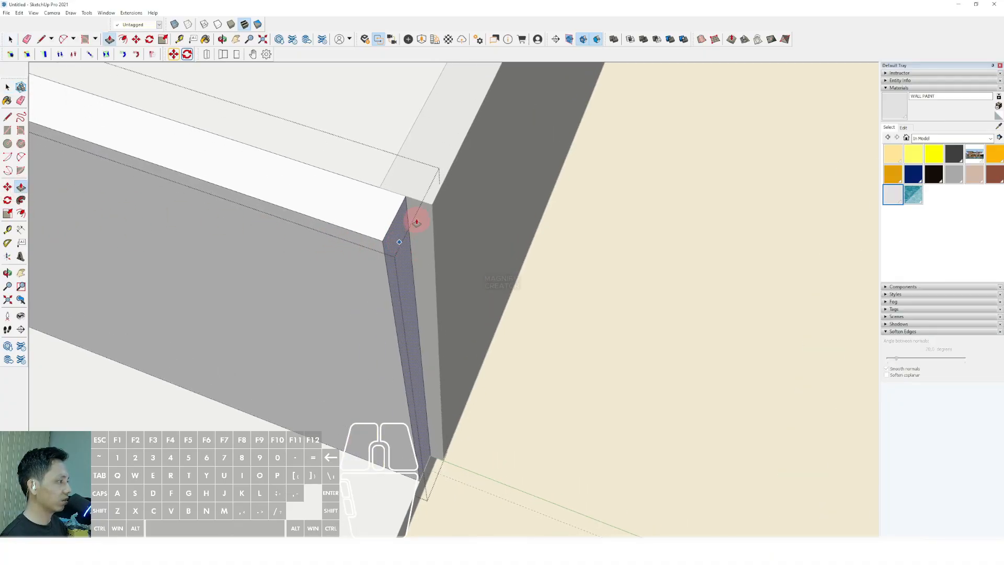
drag(416, 222, 436, 201)
key(space)
scroll(413, 267, down, 2)
shift+middle_drag(366, 304, 500, 303)
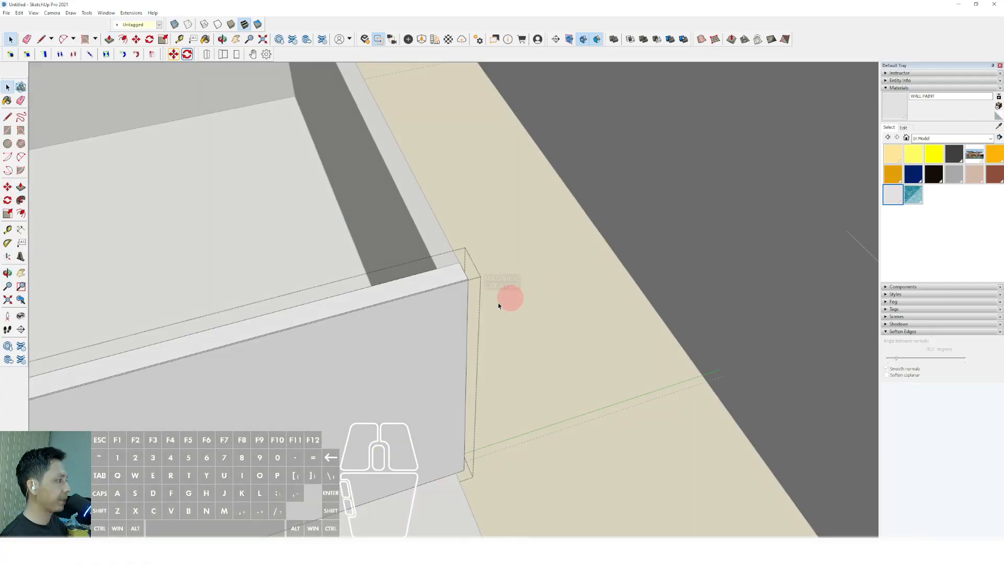
scroll(499, 302, down, 3)
click(488, 250)
Push/Pull the back end face of the left outer wall to close the gap at the rear wall's outer corner.
scroll(377, 277, down, 1)
middle_drag(373, 286, 582, 349)
scroll(551, 340, up, 1)
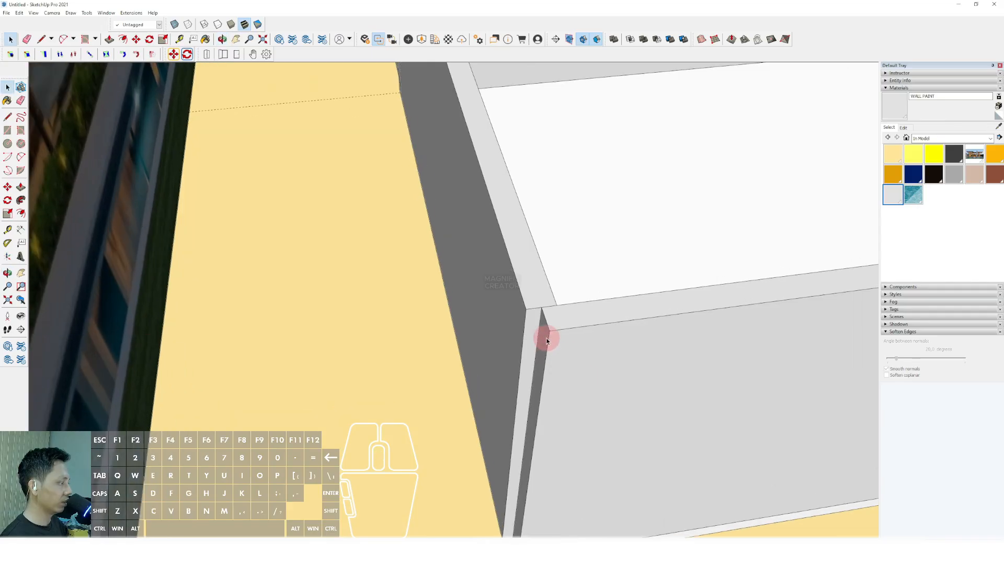
triple_click(545, 340)
scroll(542, 343, up, 1)
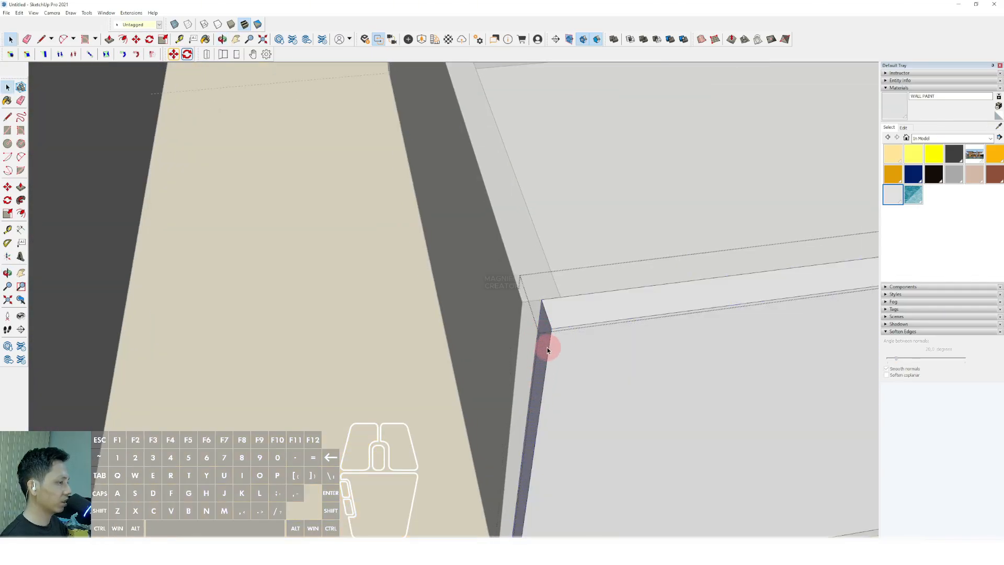
click(21, 187)
middle_drag(531, 337, 540, 347)
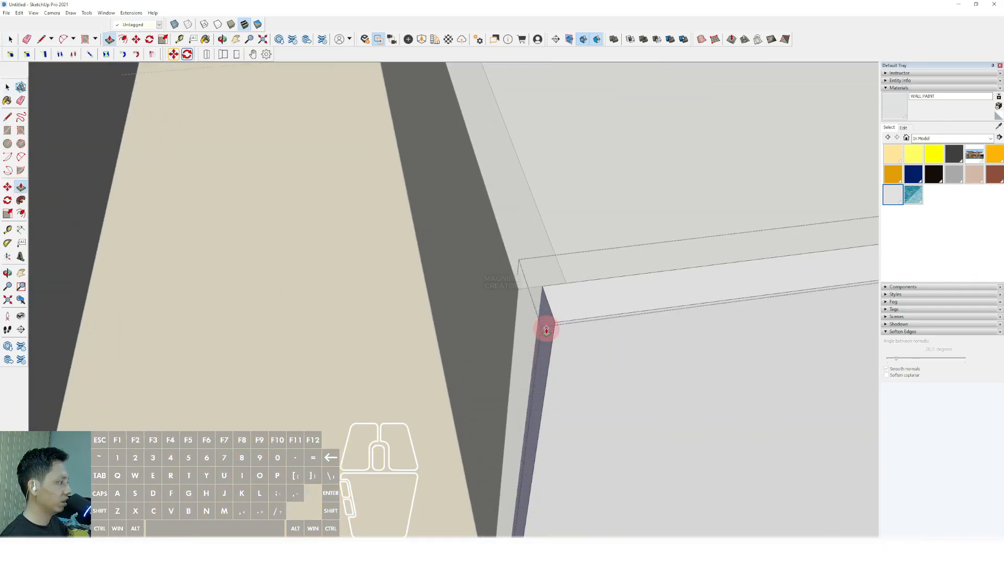
mouse_move(517, 284)
middle_down()
mouse_move(437, 305)
mouse_move(497, 361)
mouse_move(322, 352)
mouse_move(416, 323)
mouse_move(378, 228)
mouse_move(388, 392)
mouse_move(394, 351)
mouse_move(441, 350)
mouse_move(350, 331)
mouse_move(457, 363)
middle_up()
Copy the floor slab straight up from its lower right edge so it rests on top of the walls.
scroll(450, 360, up, 1)
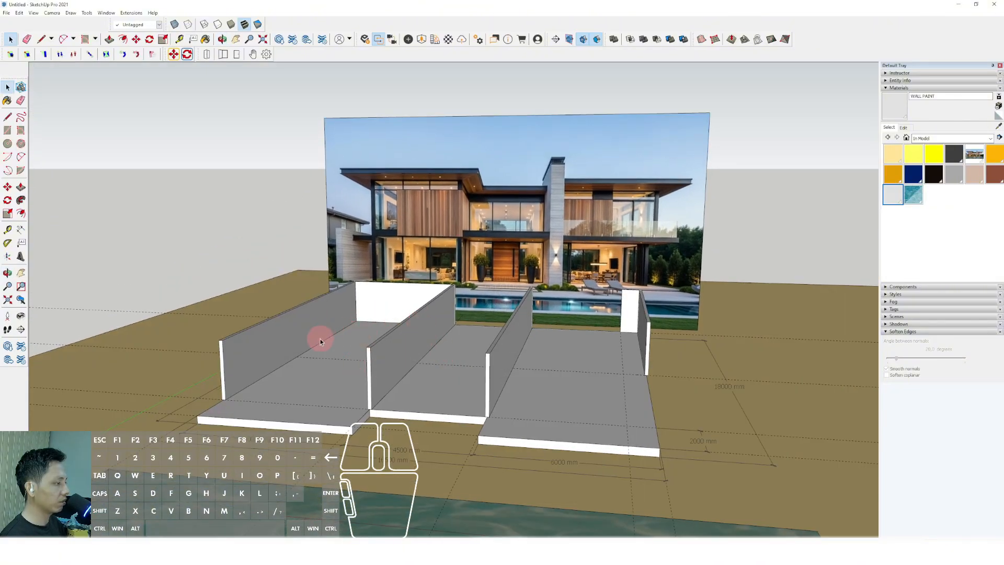
middle_drag(542, 368, 431, 343)
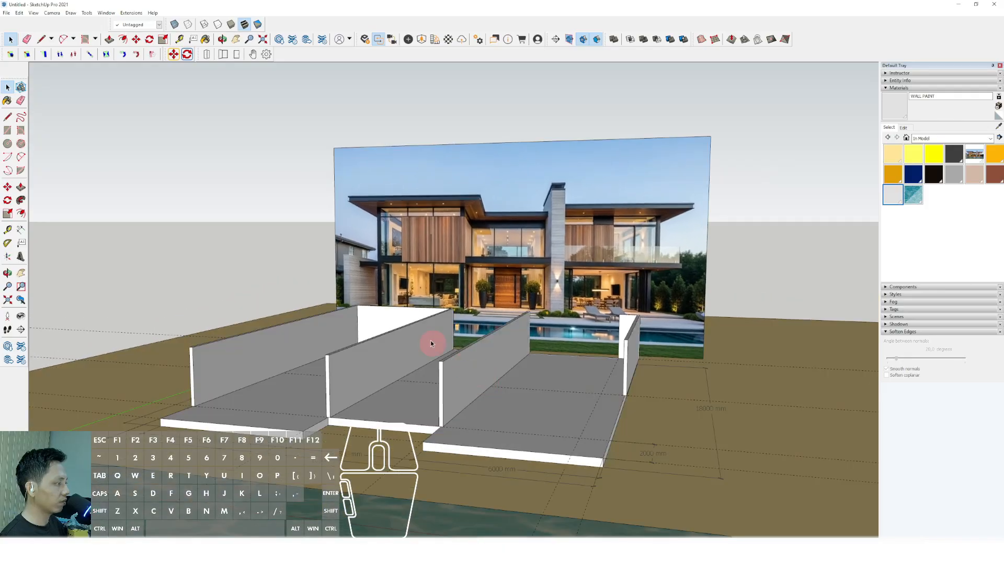
middle_drag(538, 395, 411, 390)
scroll(503, 413, up, 5)
click(515, 408)
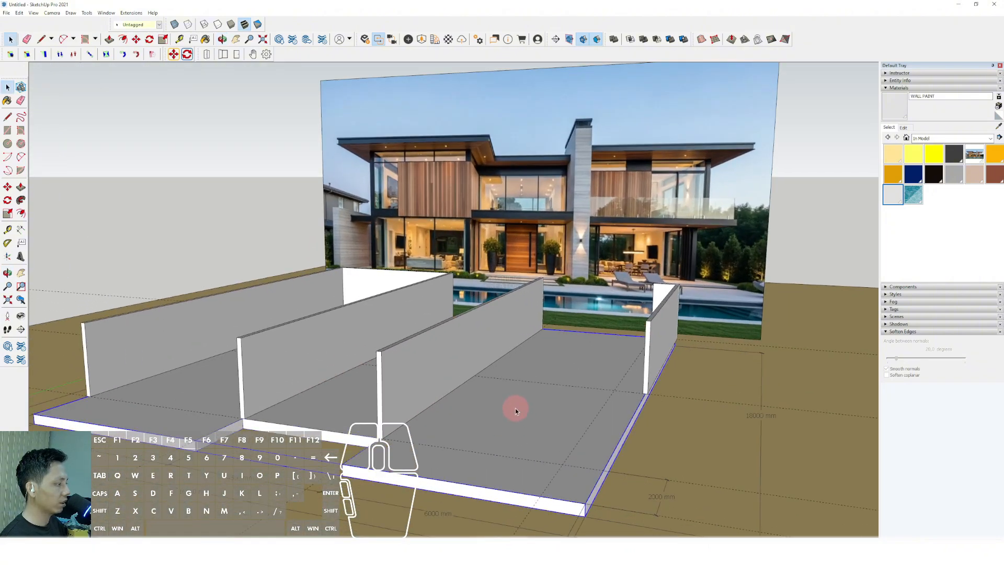
scroll(496, 423, down, 1)
shift+middle_drag(494, 424, 428, 371)
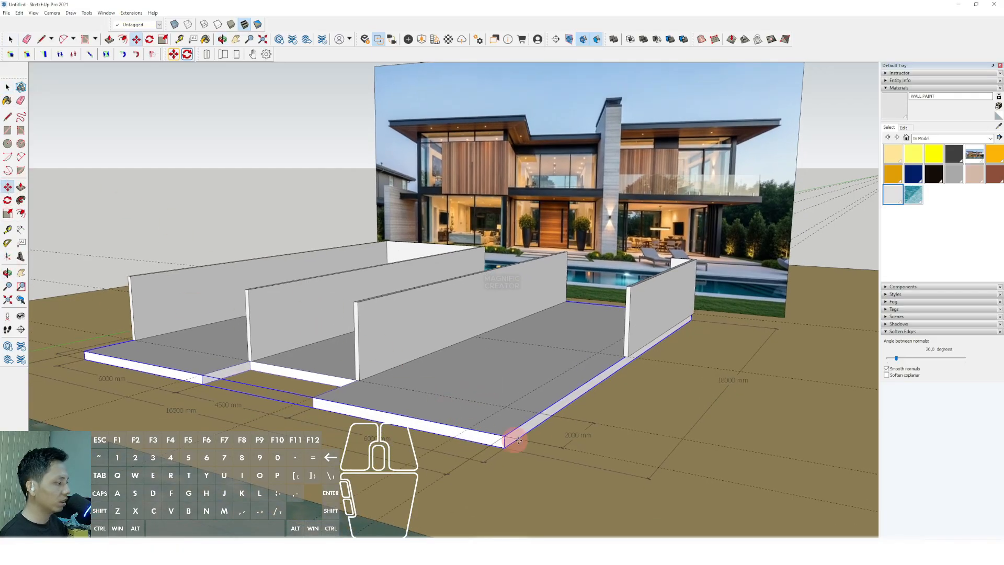
scroll(596, 399, up, 4)
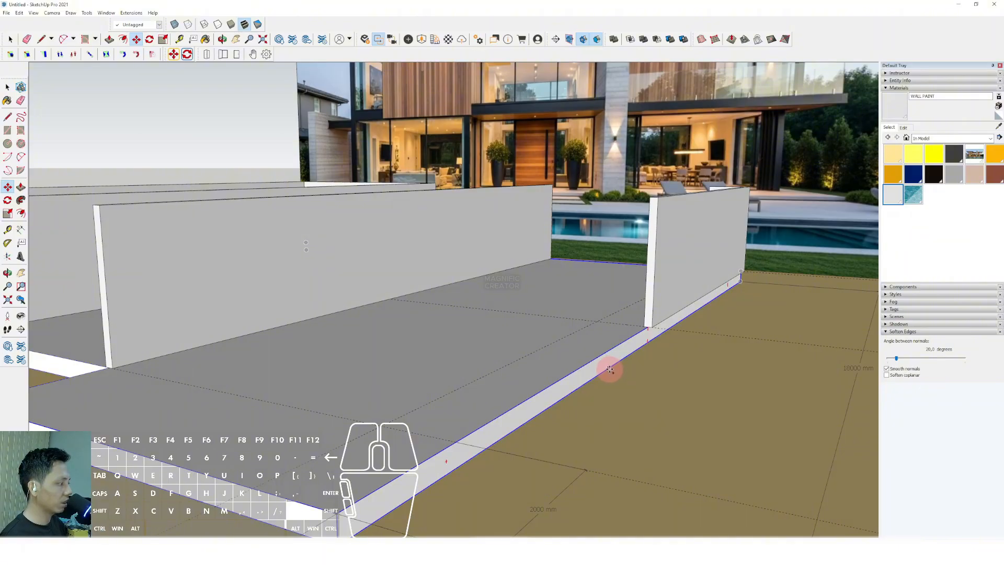
scroll(589, 385, up, 2)
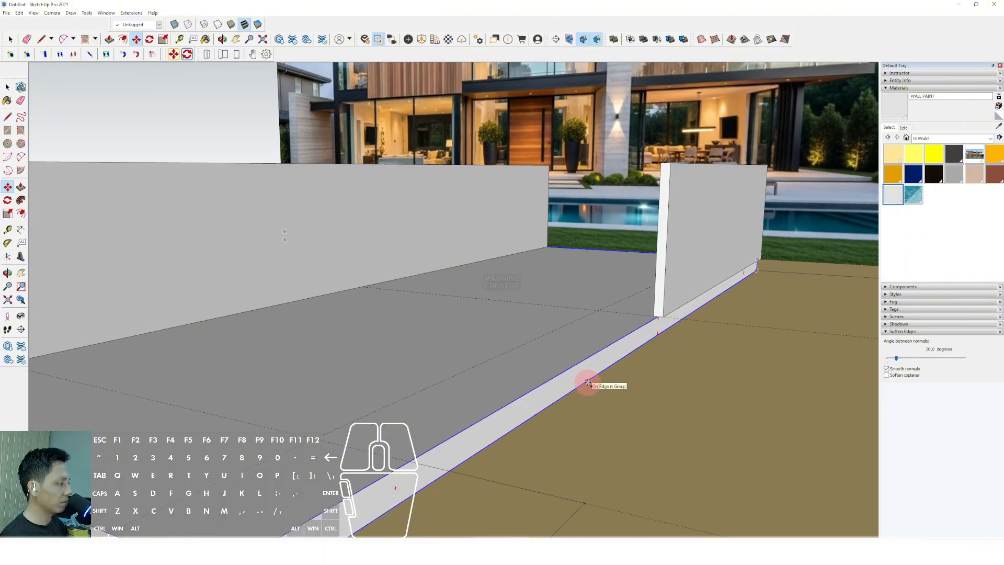
click(587, 382)
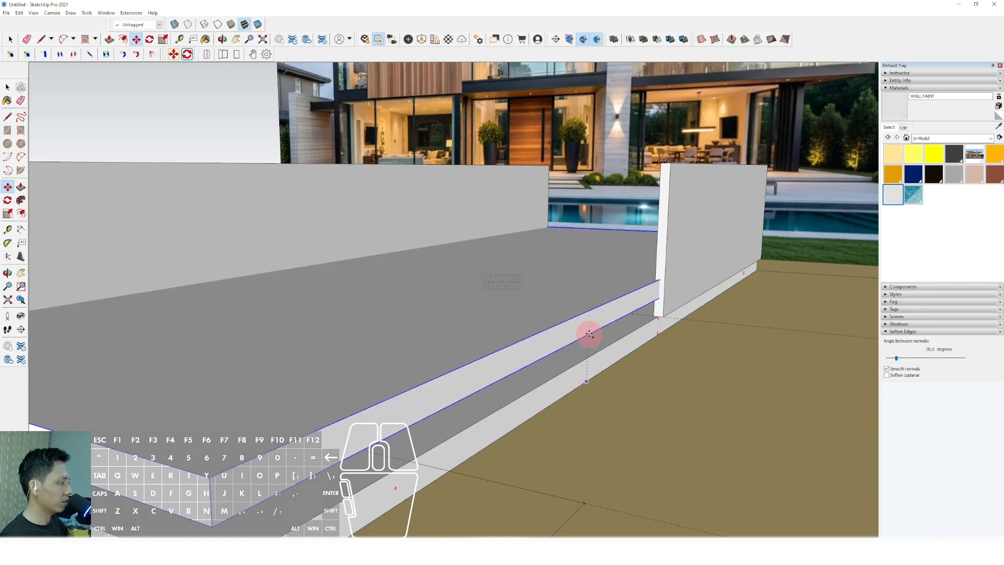
scroll(587, 331, down, 2)
shift+middle_drag(587, 331, 572, 355)
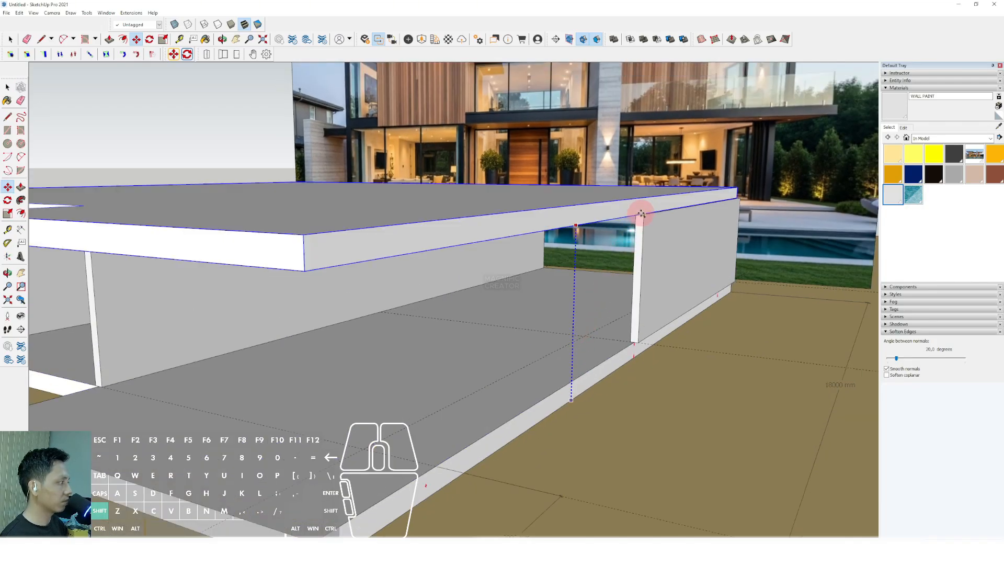
scroll(652, 232, down, 5)
scroll(575, 292, up, 2)
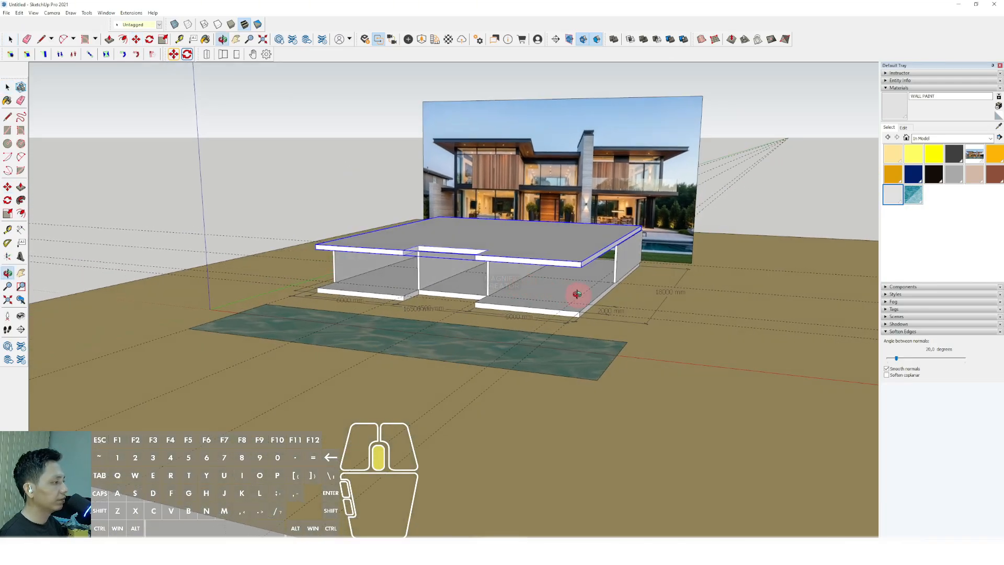
Copy the raised slab upward by one storey height, using the ground slab and the first copy as reference points.
middle_drag(604, 261, 426, 252)
scroll(327, 273, up, 3)
middle_drag(335, 280, 376, 303)
scroll(376, 287, up, 1)
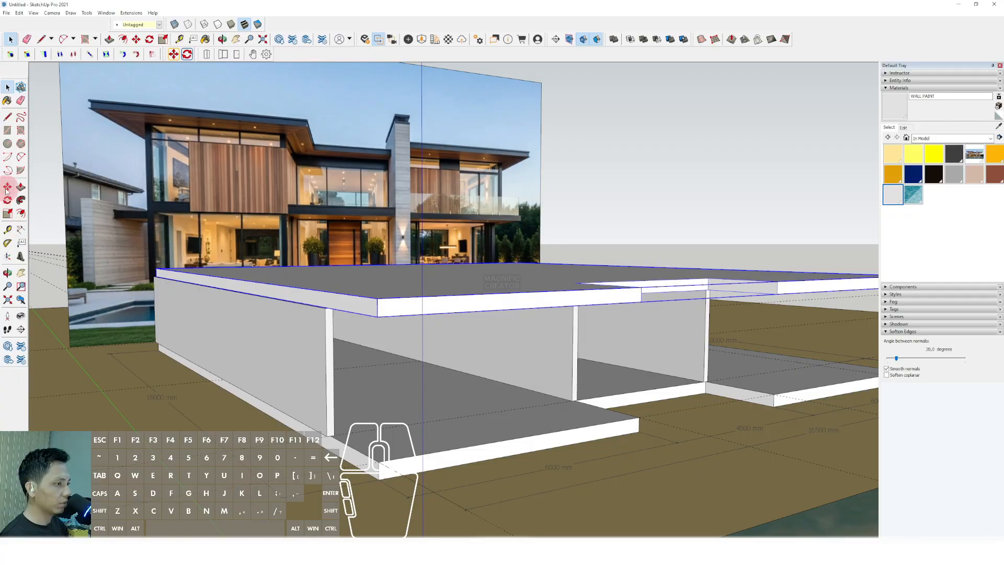
scroll(390, 397, up, 3)
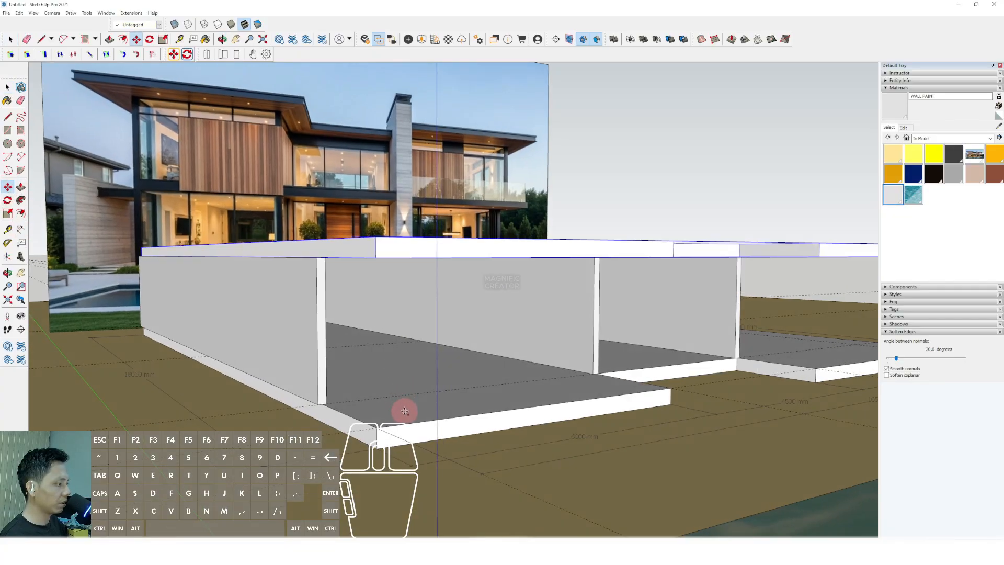
scroll(410, 424, up, 2)
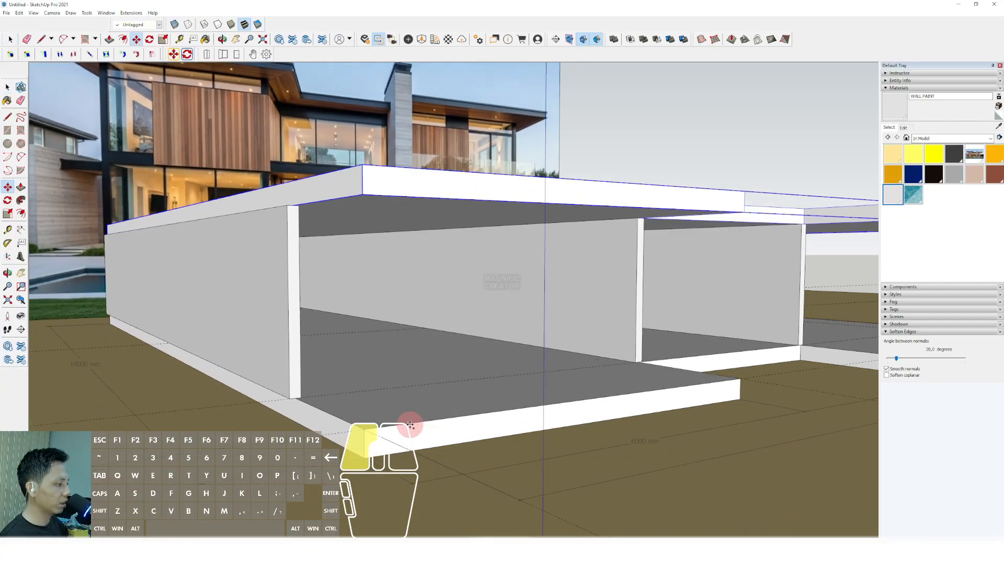
click(410, 424)
scroll(412, 362, down, 2)
shift+middle_drag(410, 363, 398, 404)
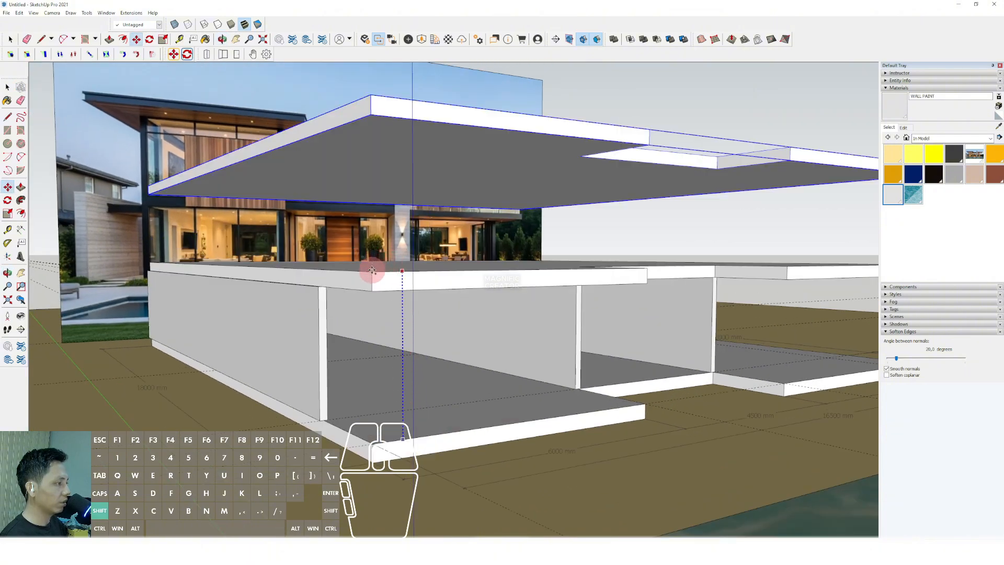
click(371, 275)
key(space)
scroll(385, 282, down, 8)
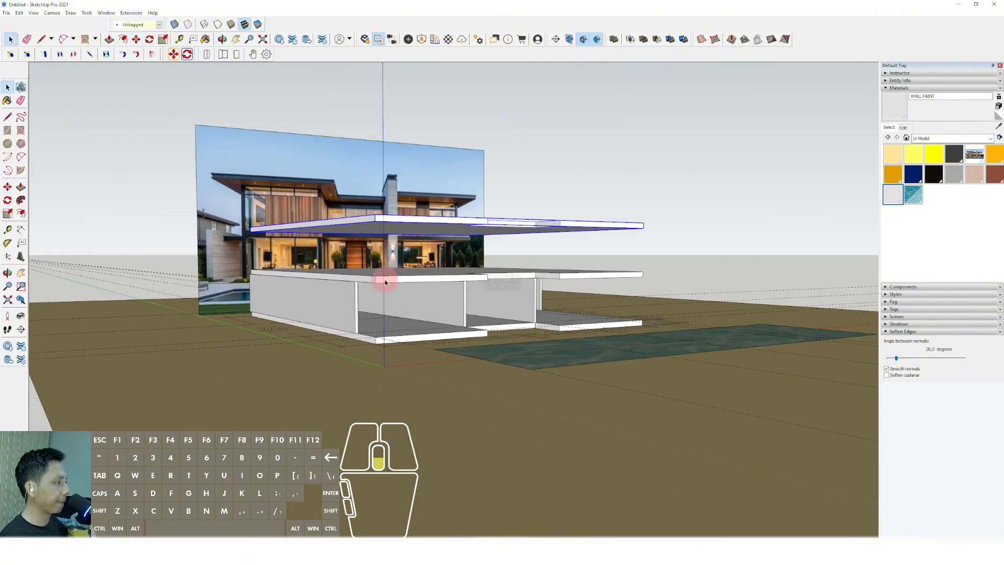
Move the reference image plane to the right so it stands clear of the stacked slabs.
middle_drag(243, 311, 476, 321)
scroll(471, 325, up, 2)
key(m)
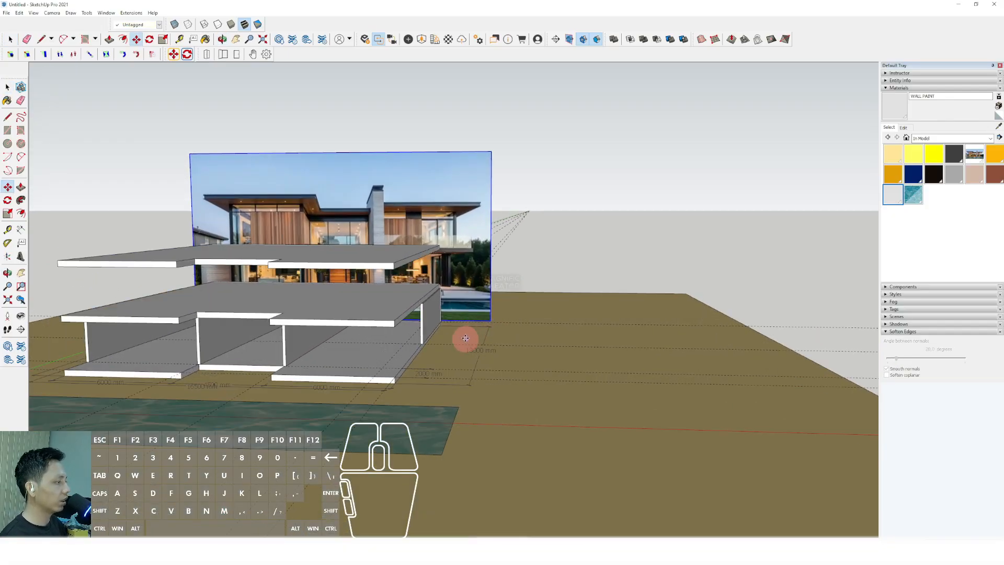
scroll(477, 340, down, 2)
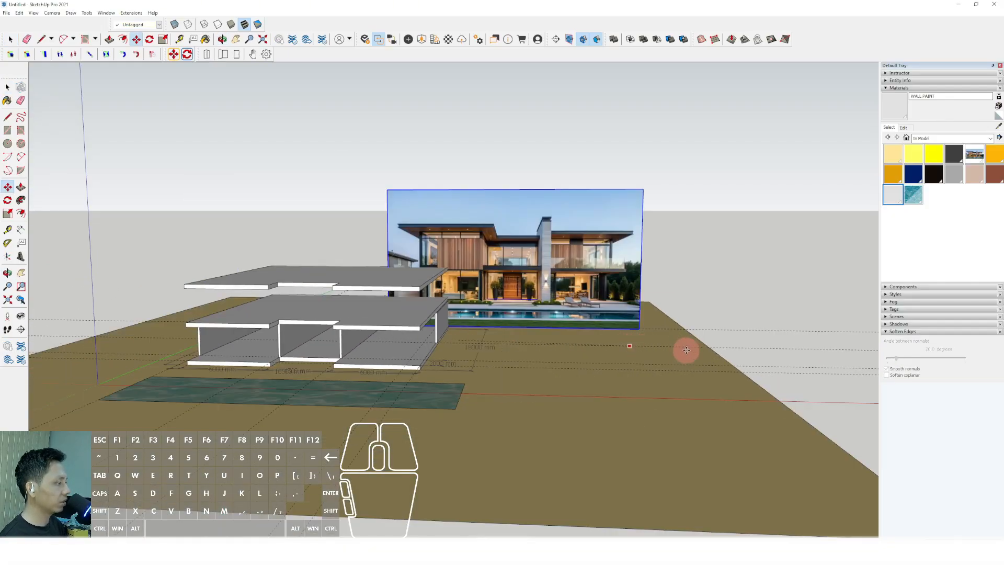
click(769, 392)
Examine the slab levels and wall heights from several angles against the reference house image.
mouse_move(427, 344)
middle_down()
mouse_move(546, 310)
mouse_move(336, 321)
mouse_move(413, 309)
mouse_move(452, 316)
mouse_move(383, 312)
mouse_move(404, 317)
middle_up()
mouse_move(304, 320)
middle_down()
mouse_move(364, 334)
mouse_move(340, 340)
mouse_move(359, 343)
mouse_move(350, 311)
mouse_move(382, 325)
mouse_move(371, 314)
mouse_move(287, 313)
middle_up()
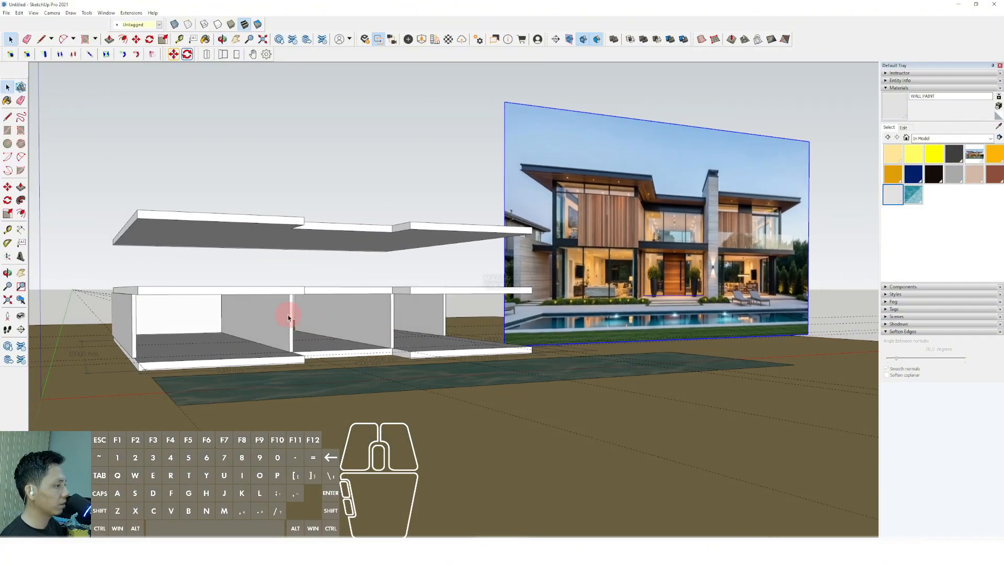
scroll(287, 319, up, 5)
scroll(251, 293, up, 3)
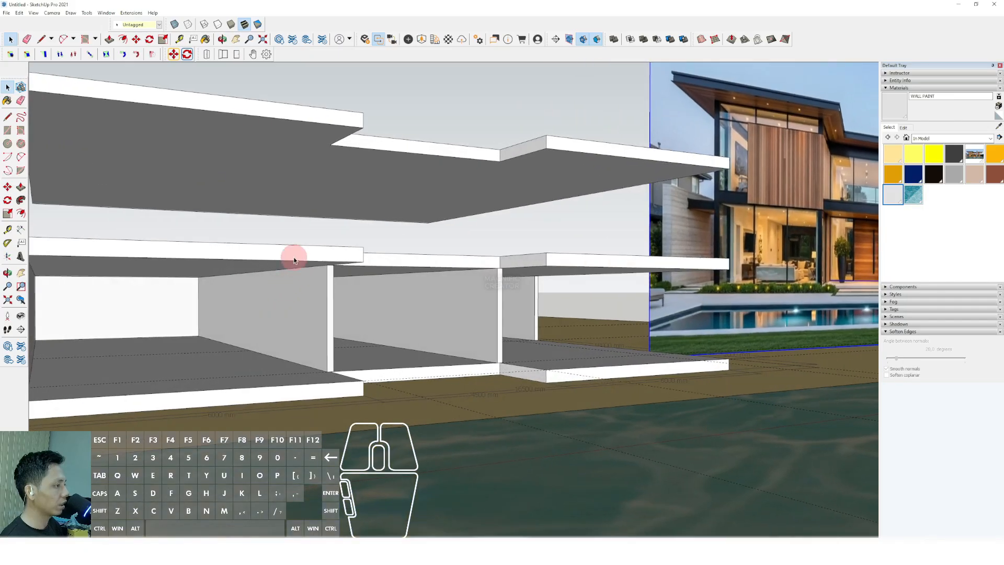
scroll(309, 298, down, 3)
middle_drag(314, 318, 296, 373)
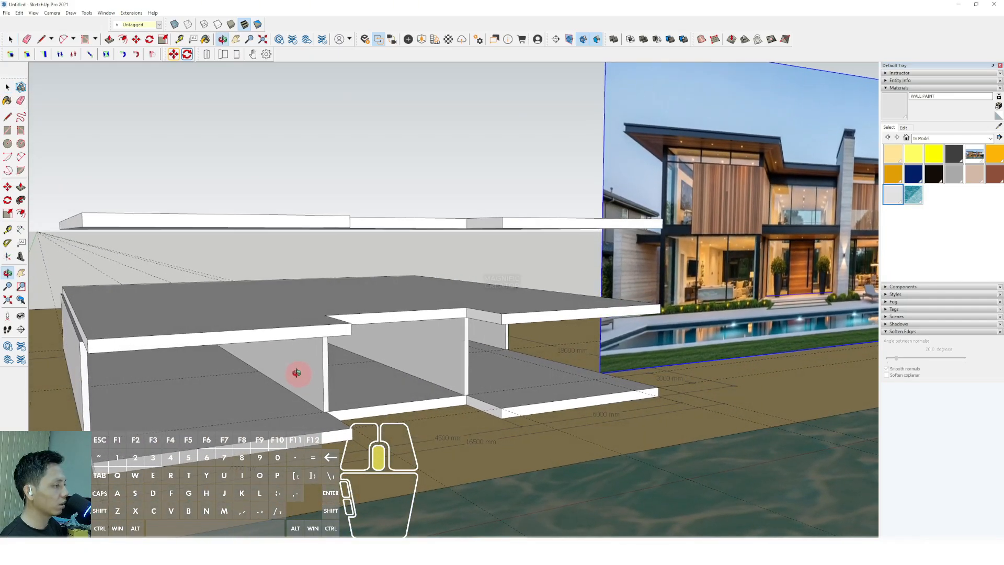
middle_drag(318, 312, 319, 292)
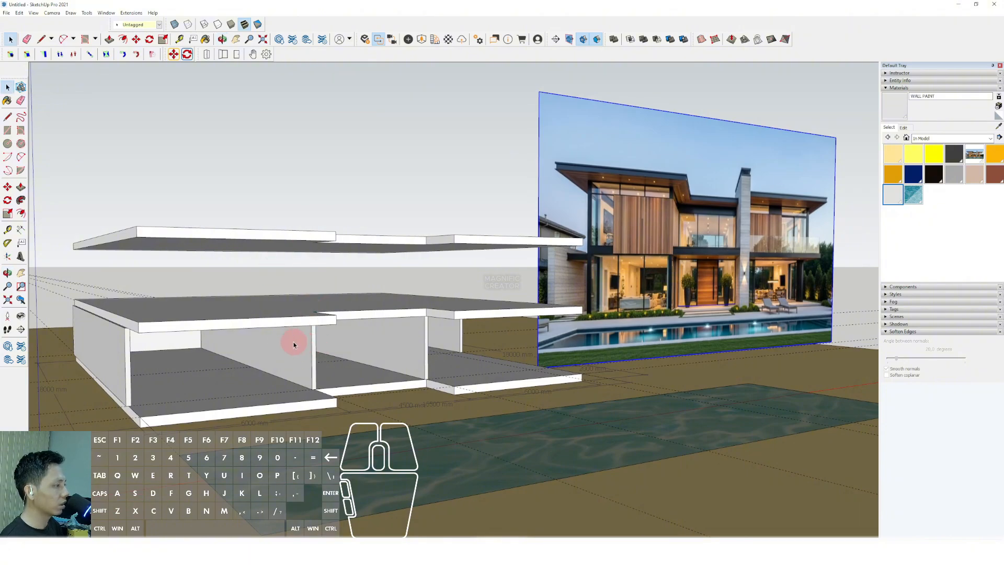
scroll(294, 344, up, 5)
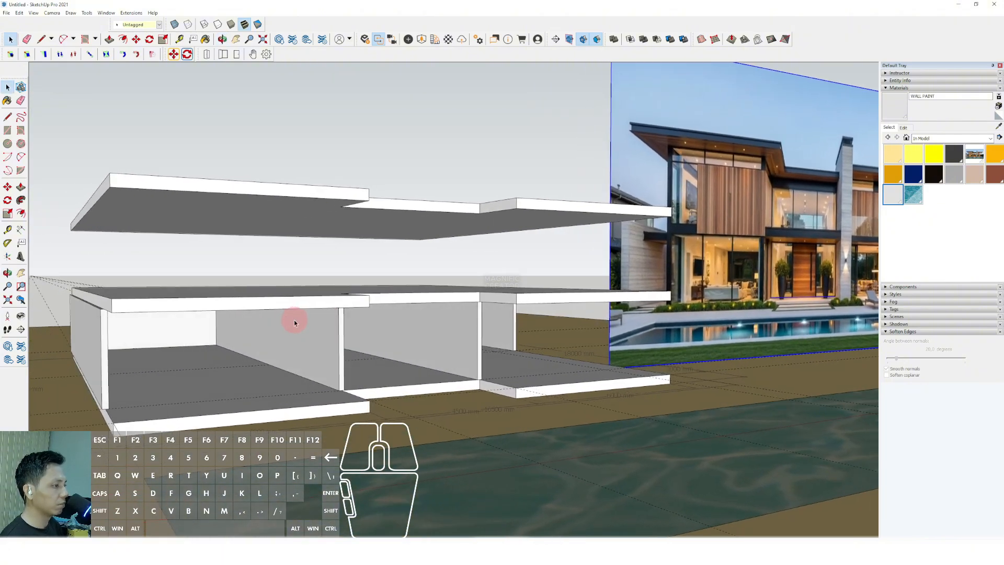
Select both upper slabs and move them together straight up along the blue axis, clear of the wall tops.
middle_drag(295, 323, 320, 298)
shift+click(327, 235)
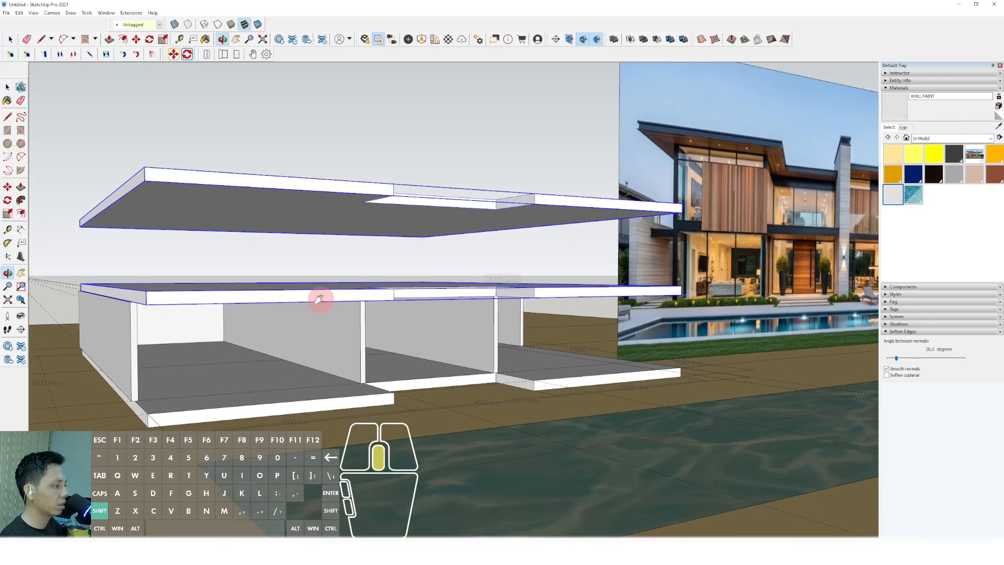
scroll(329, 298, up, 1)
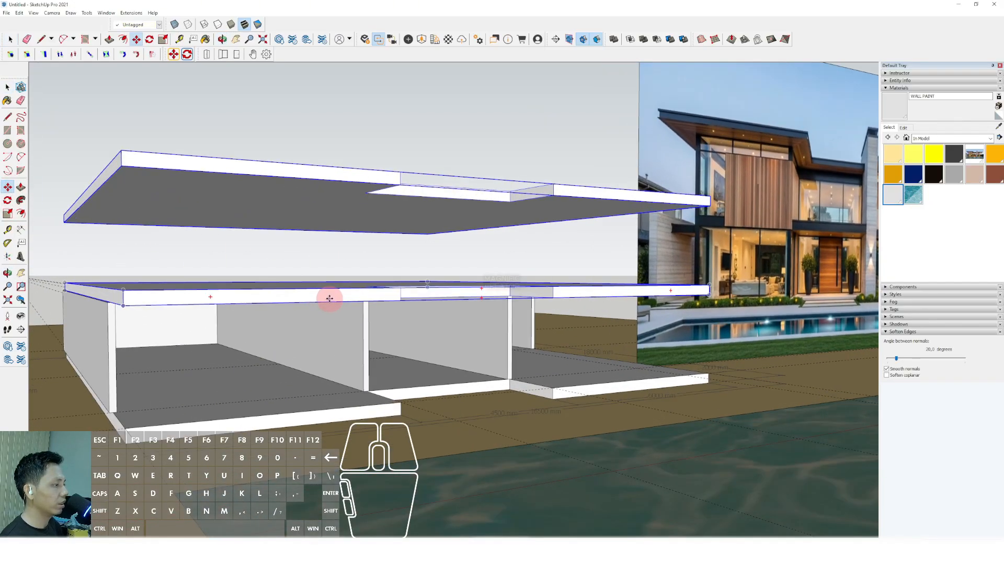
click(332, 296)
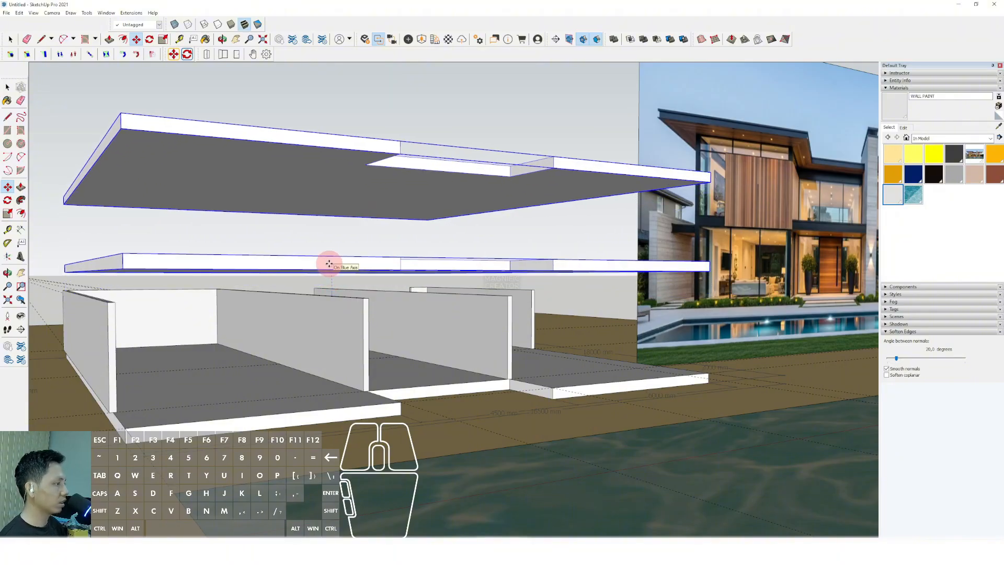
key(Return)
scroll(320, 270, down, 2)
middle_drag(319, 271, 312, 288)
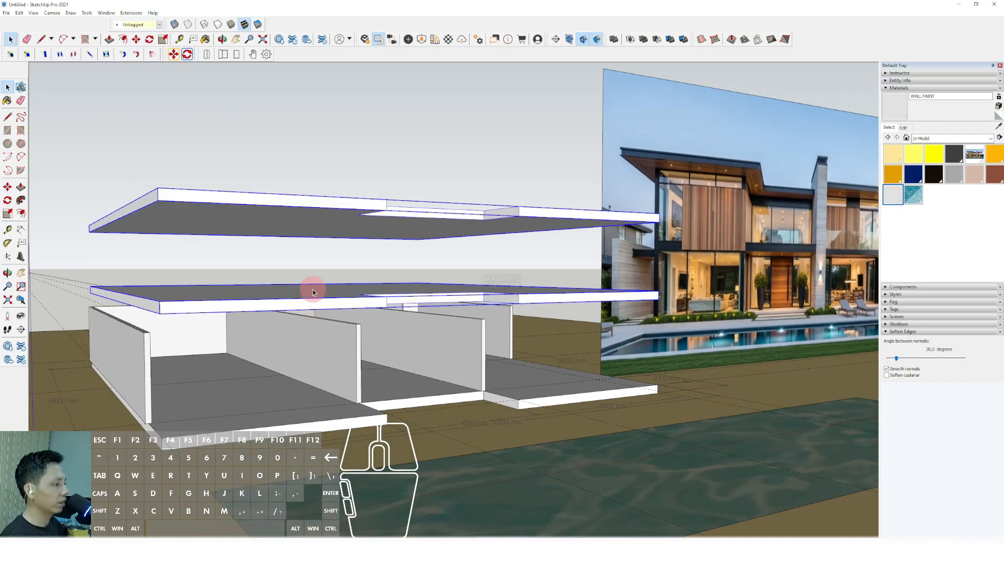
Select only the topmost slab and move it further up along the blue axis.
click(306, 270)
scroll(319, 223, up, 1)
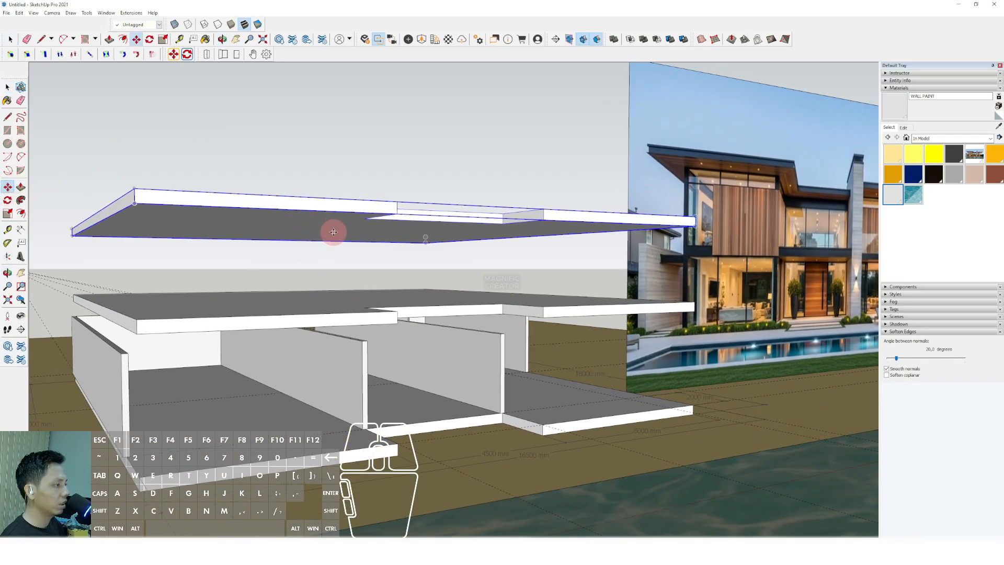
click(333, 231)
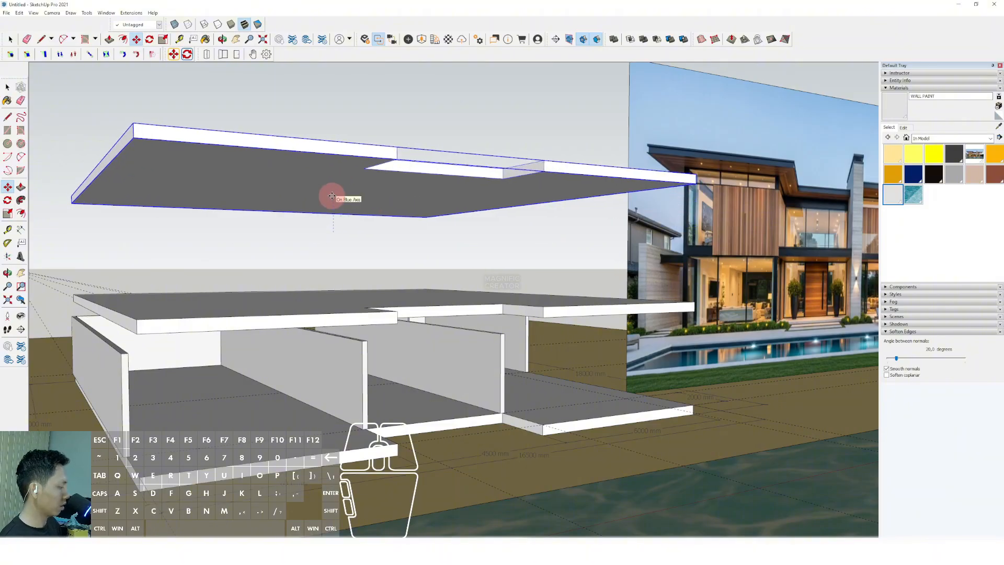
key(Return)
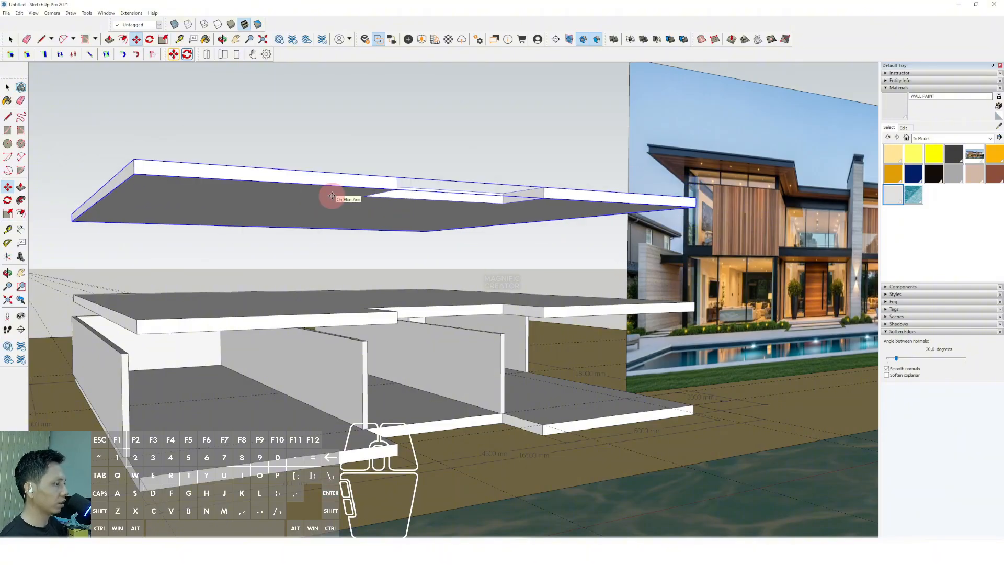
Select all the ground-floor walls and scale them upward so their tops meet the underside of the middle slab.
middle_drag(332, 198, 349, 325)
scroll(421, 321, up, 3)
middle_drag(594, 268, 336, 323)
mouse_move(403, 333)
middle_down()
mouse_move(410, 340)
mouse_move(401, 340)
middle_up()
scroll(595, 332, down, 2)
scroll(269, 349, up, 3)
scroll(273, 351, up, 5)
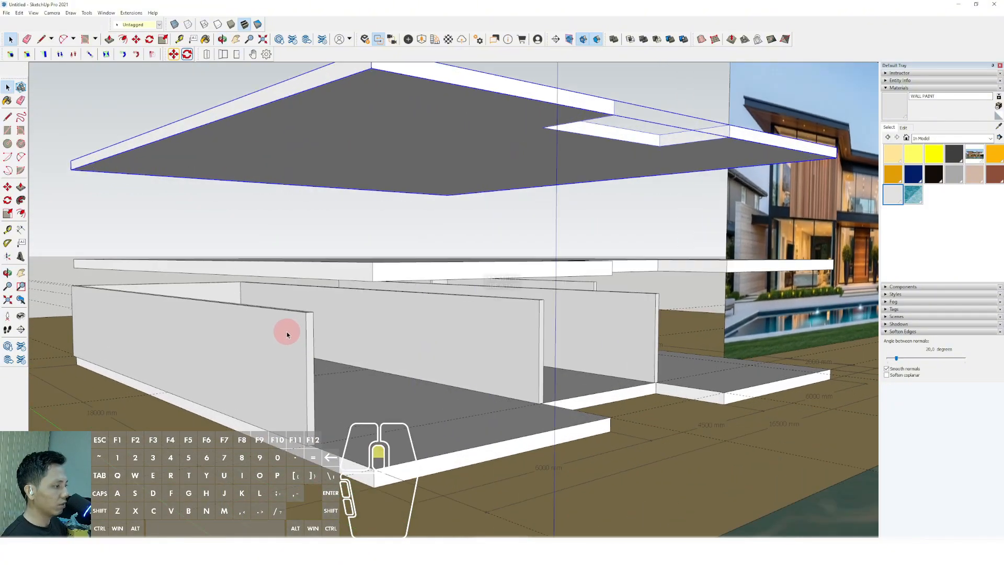
click(290, 322)
middle_drag(290, 323, 205, 318)
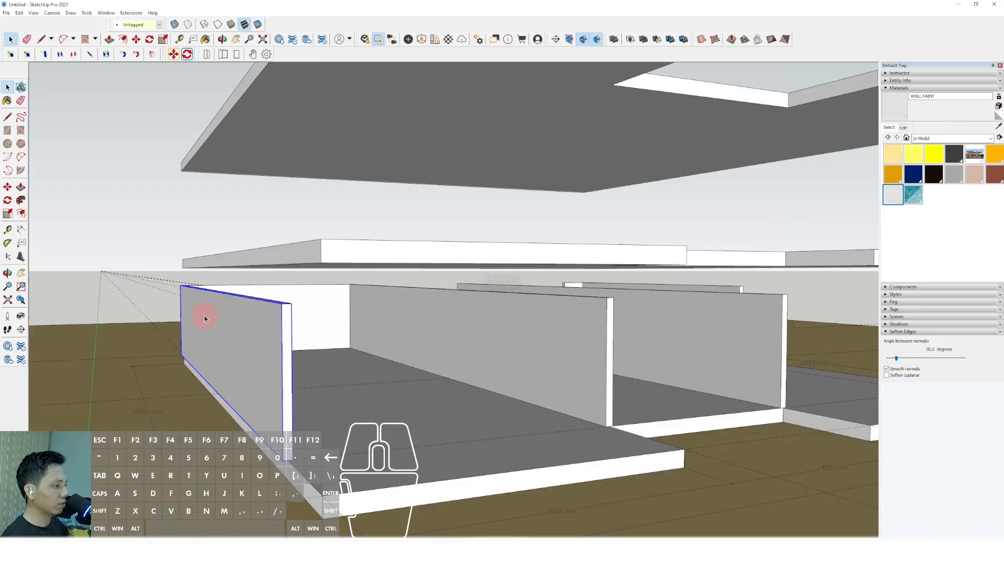
middle_drag(311, 302, 354, 327)
shift+click(355, 327)
middle_drag(484, 348, 539, 342)
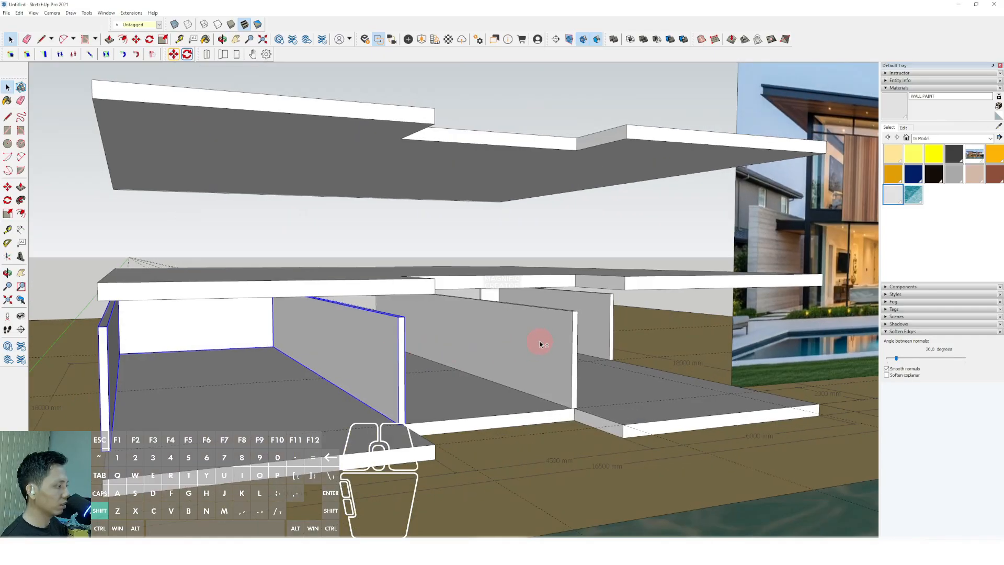
middle_drag(449, 342, 488, 334)
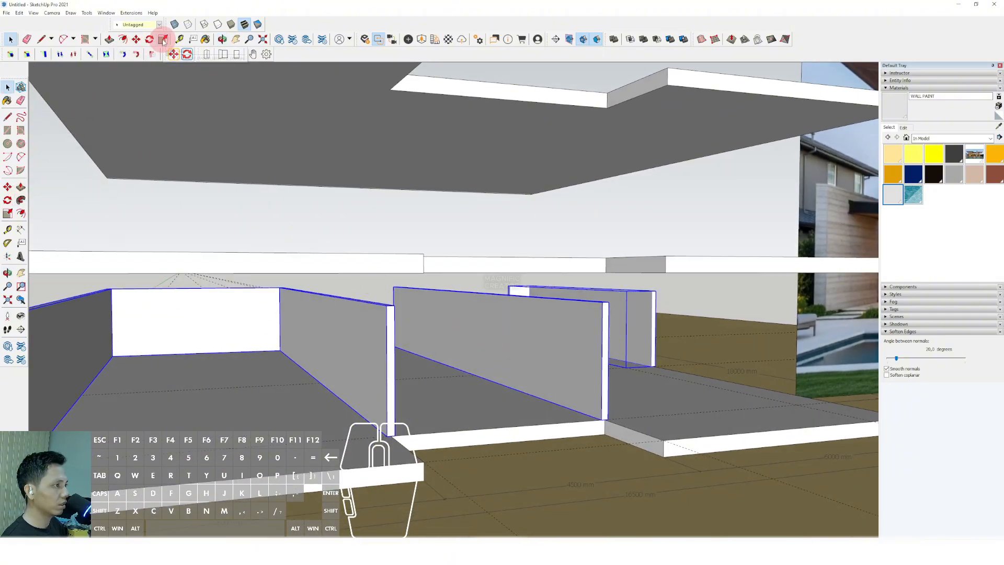
middle_drag(464, 345, 457, 341)
key(s)
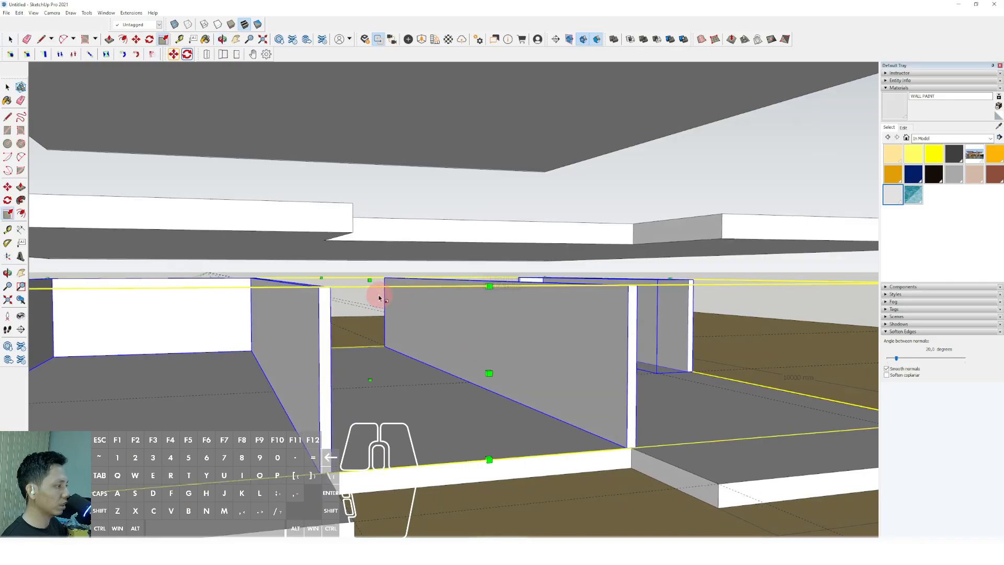
drag(368, 281, 351, 239)
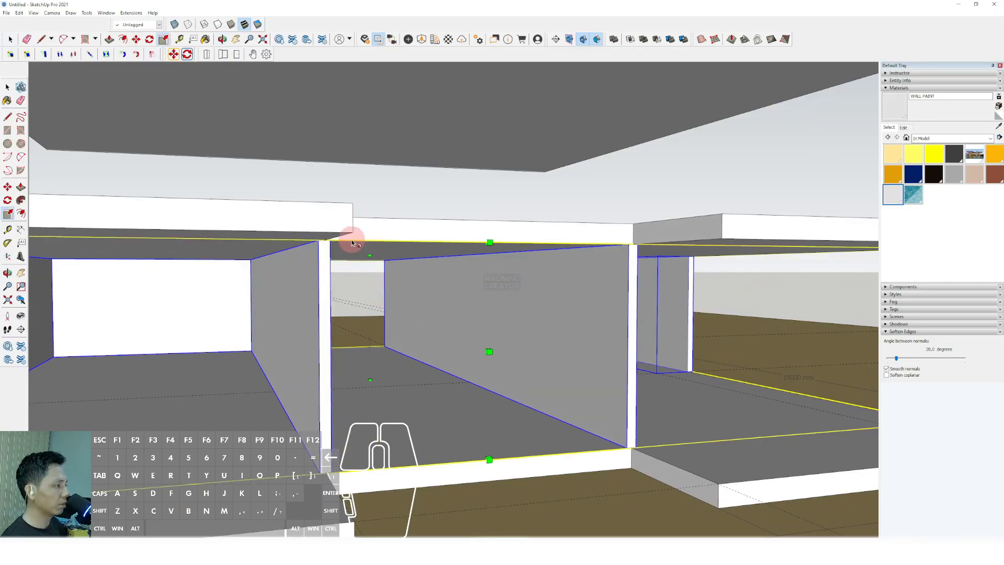
middle_drag(351, 240, 363, 209)
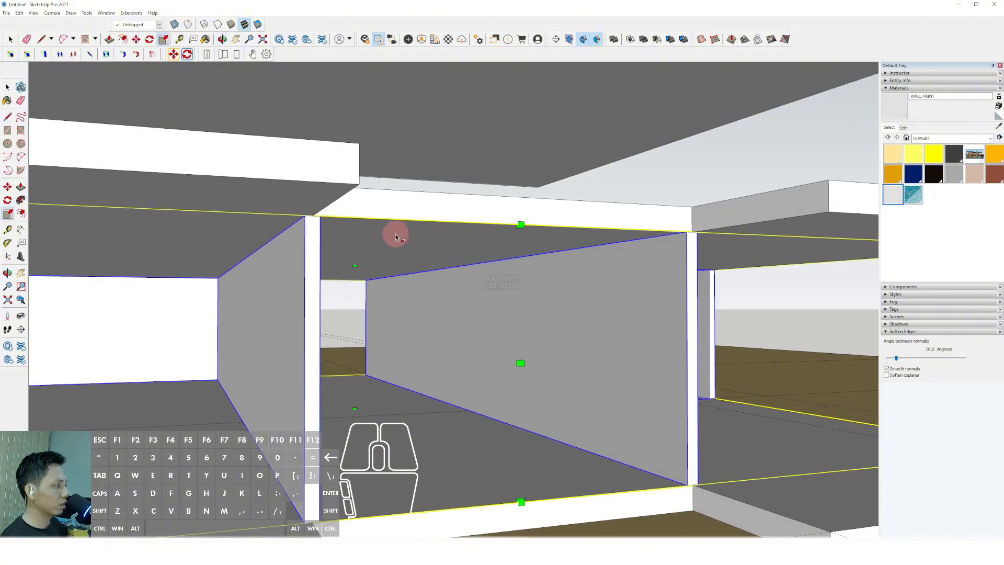
key(space)
Copy the ground-floor walls straight up the blue axis onto the middle slab to form the upper-storey walls.
scroll(396, 237, down, 10)
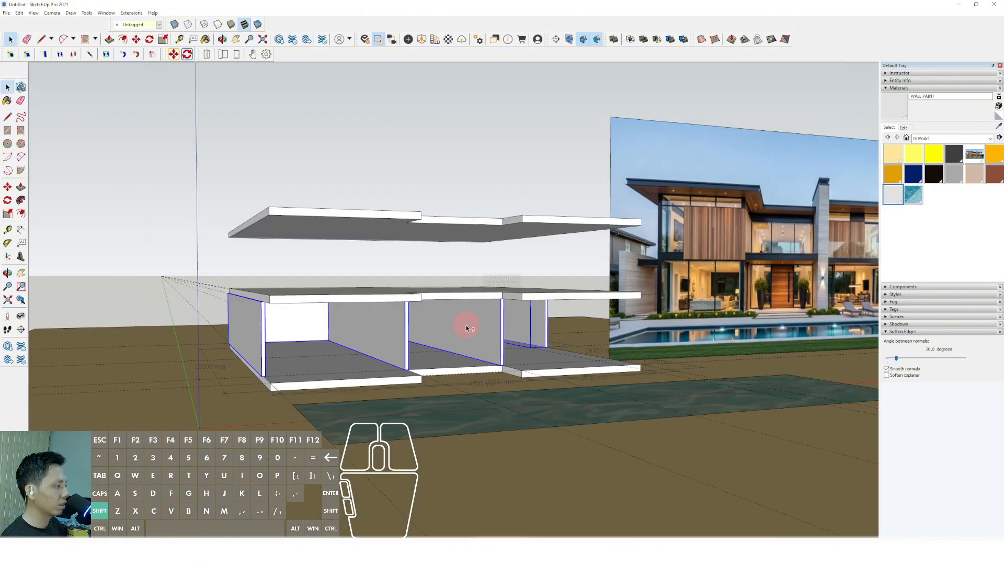
middle_drag(466, 328, 415, 355)
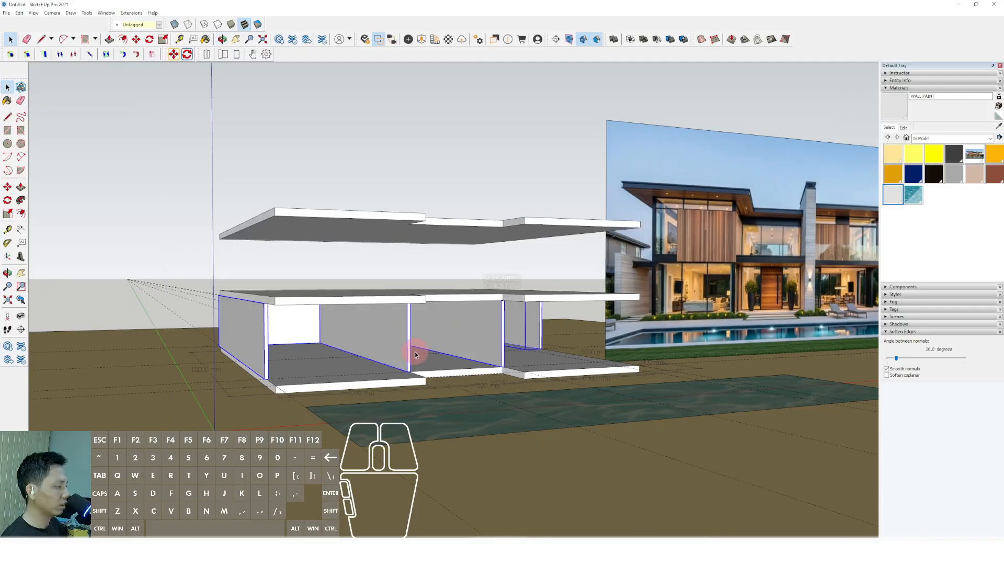
scroll(415, 354, up, 5)
click(7, 187)
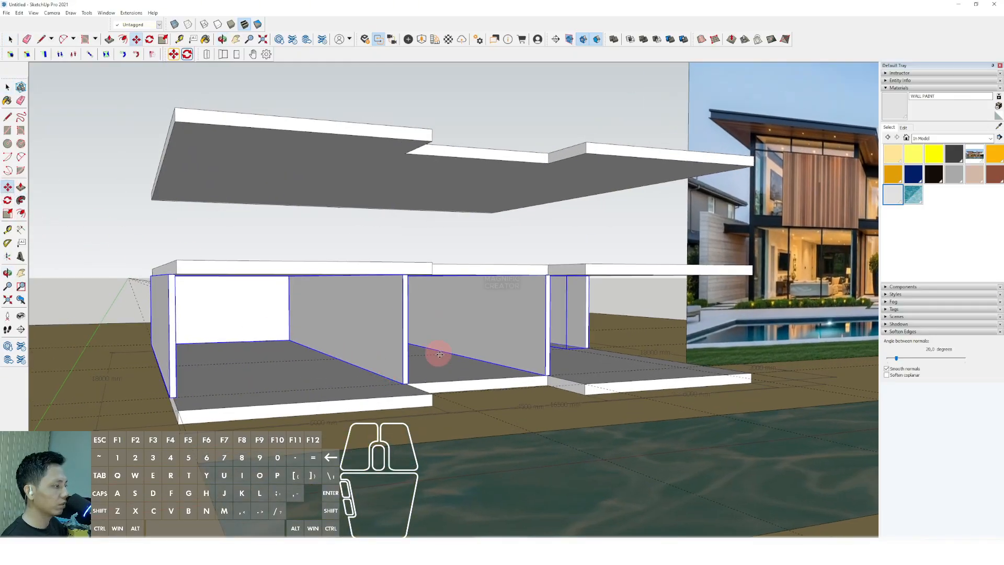
scroll(439, 354, up, 4)
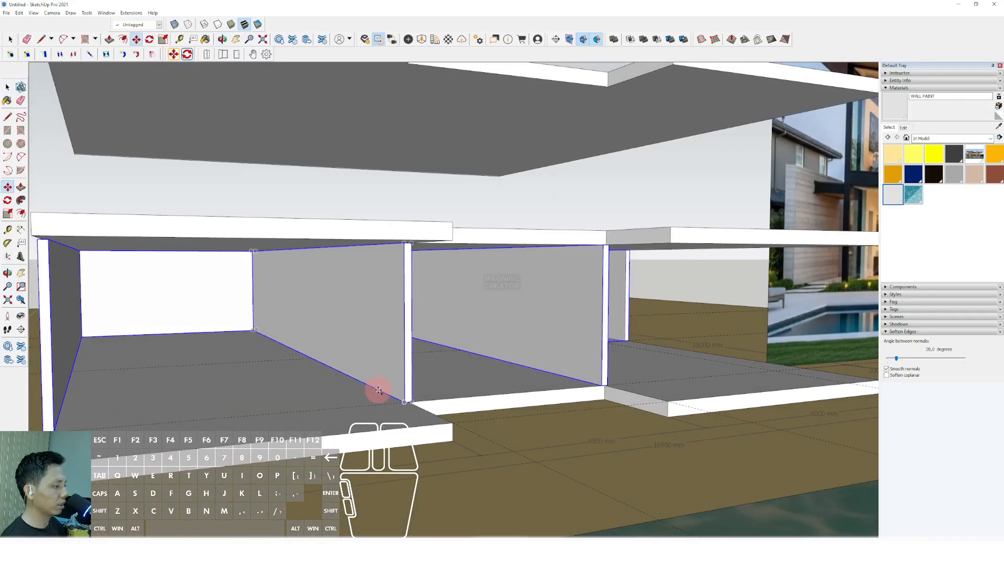
scroll(379, 389, down, 8)
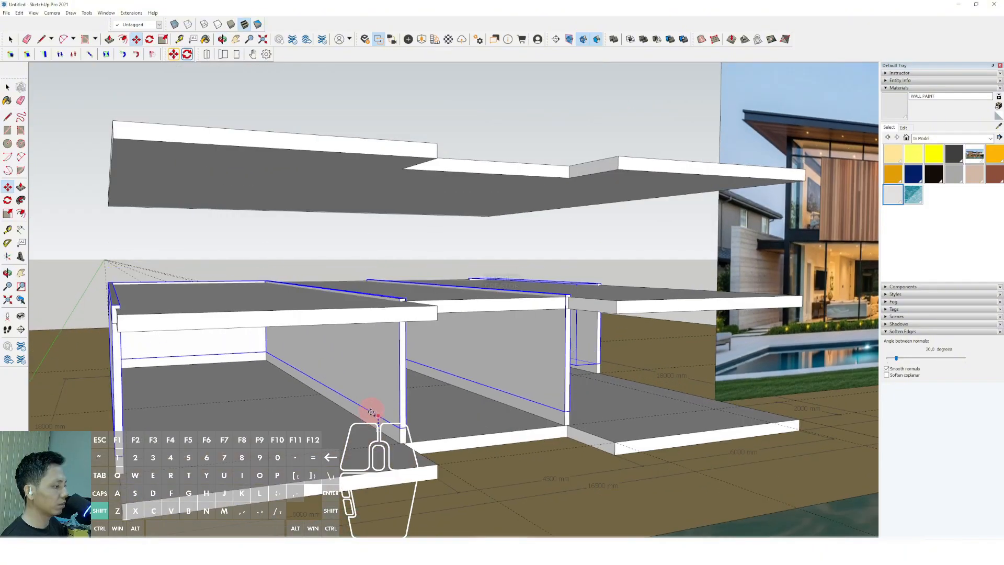
scroll(371, 412, up, 8)
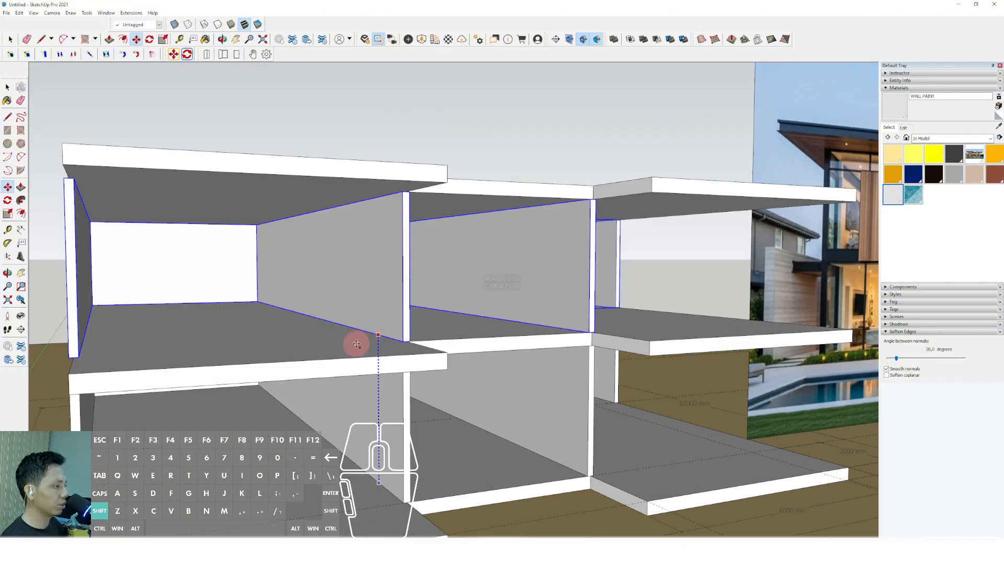
key(space)
Open the middle slab group for editing at the floor area of the central bay.
scroll(366, 335, down, 5)
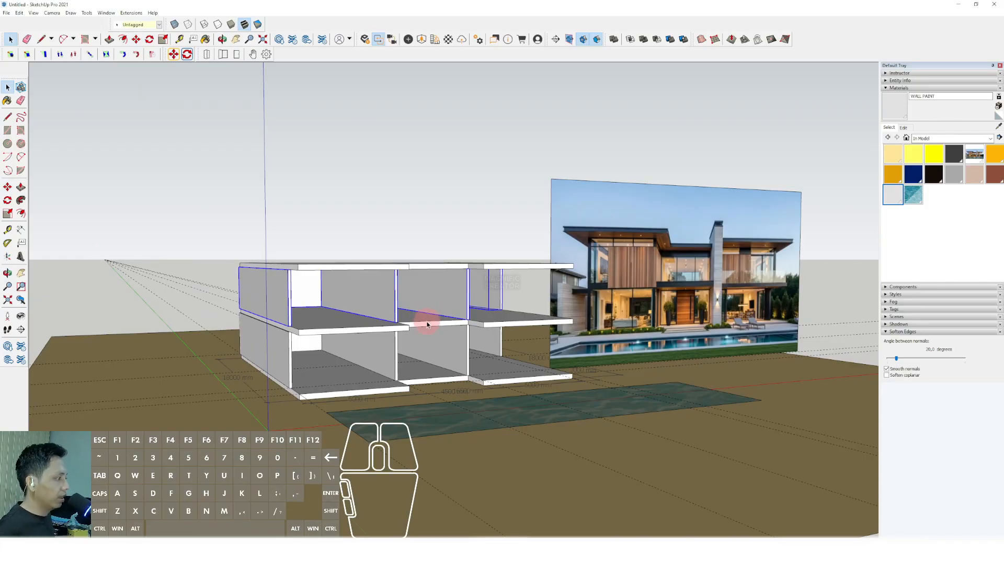
scroll(426, 324, up, 8)
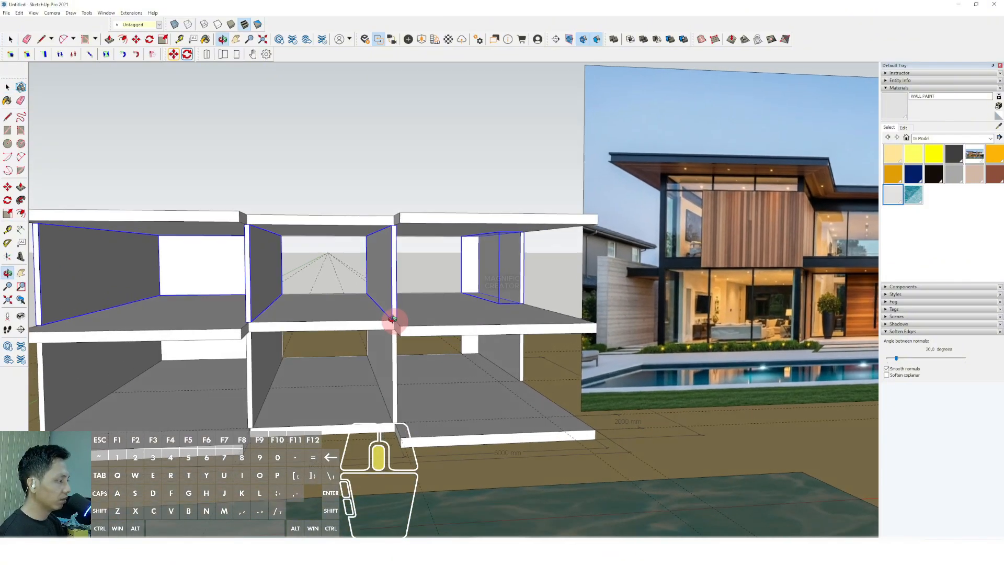
shift+middle_drag(428, 389, 390, 375)
scroll(388, 371, down, 5)
scroll(357, 316, up, 10)
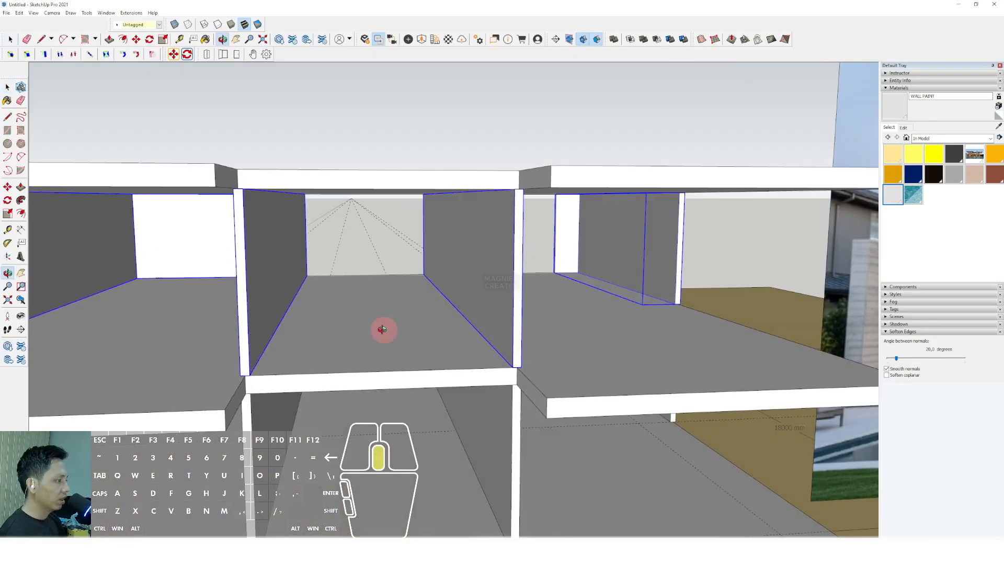
triple_click(384, 315)
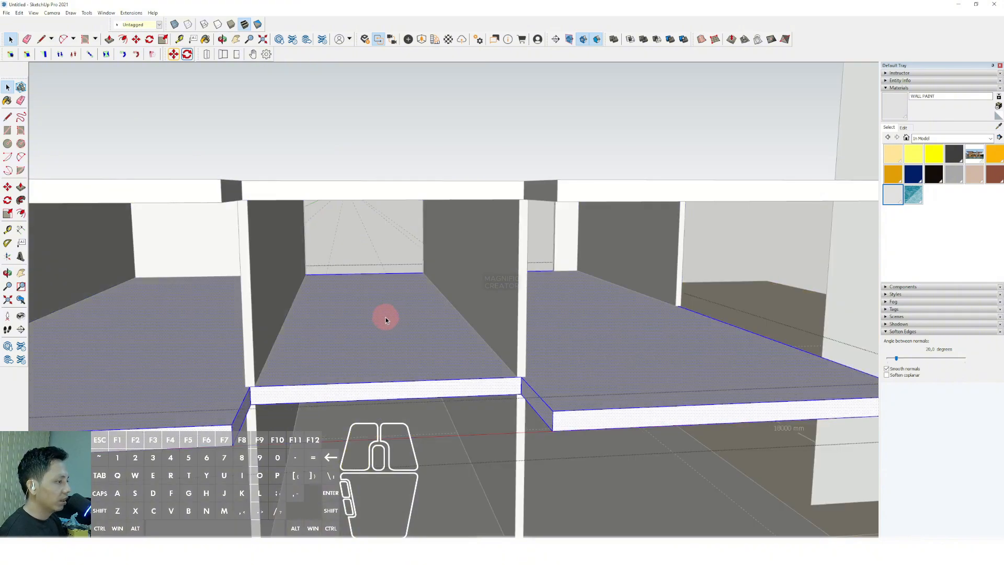
mouse_move(385, 318)
middle_down()
mouse_move(401, 332)
mouse_move(410, 320)
mouse_move(394, 324)
middle_up()
Try to cut a rectangular opening in the central bay's upper floor with Push/Pull, and undo the drawn rectangle.
key(r)
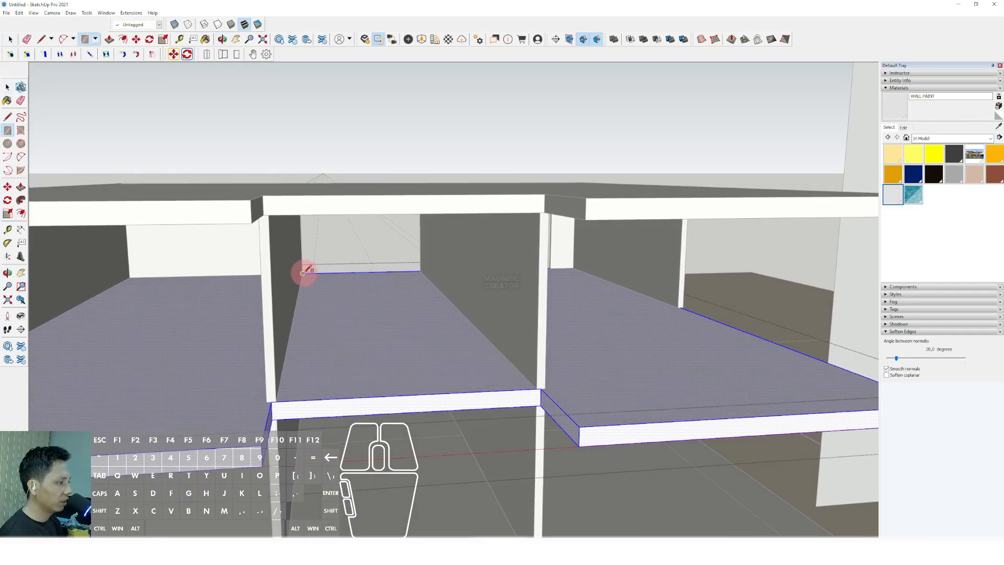
key(space)
key(r)
click(475, 325)
scroll(378, 327, up, 6)
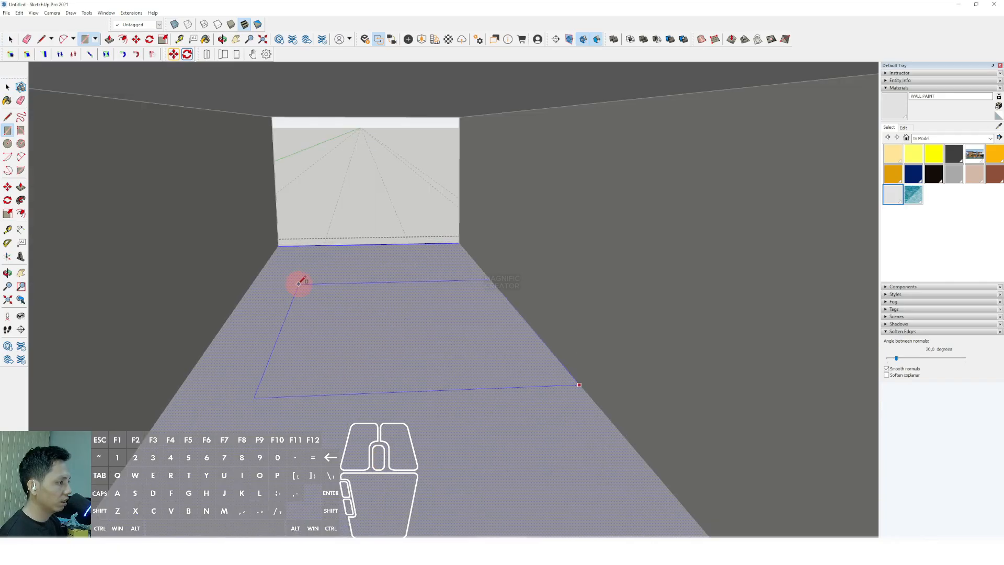
click(266, 269)
key(space)
click(380, 320)
click(430, 290)
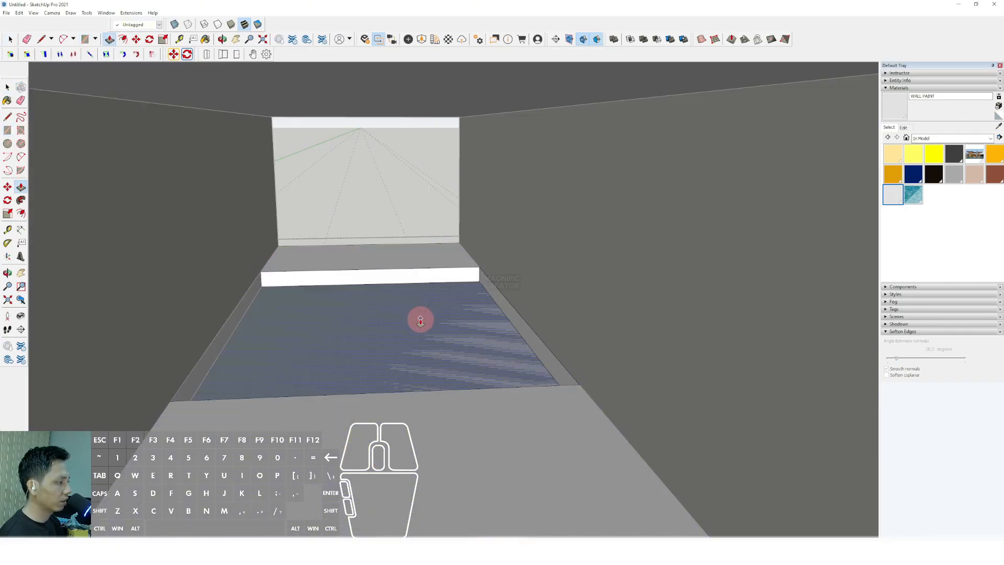
key(space)
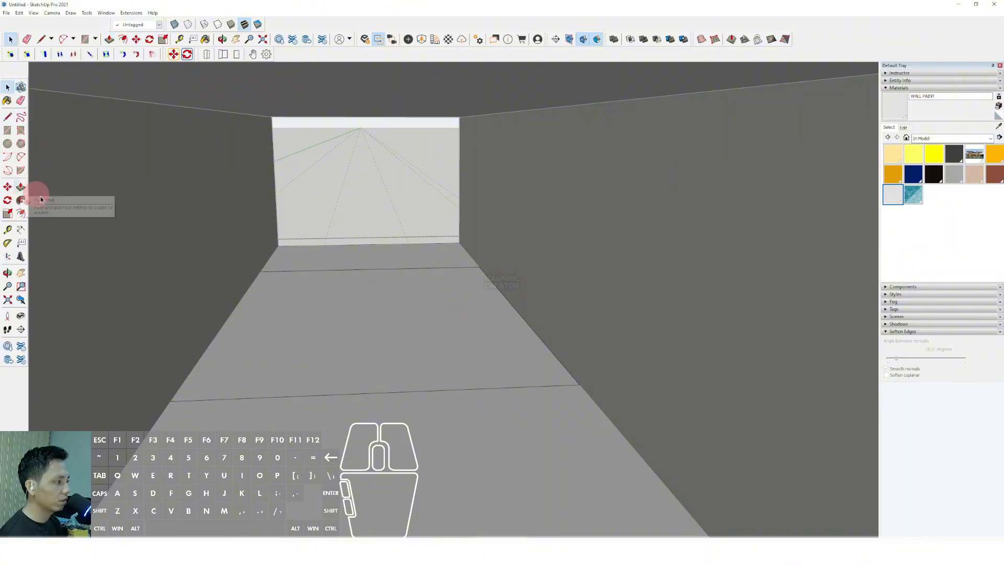
key(ctrl+z)
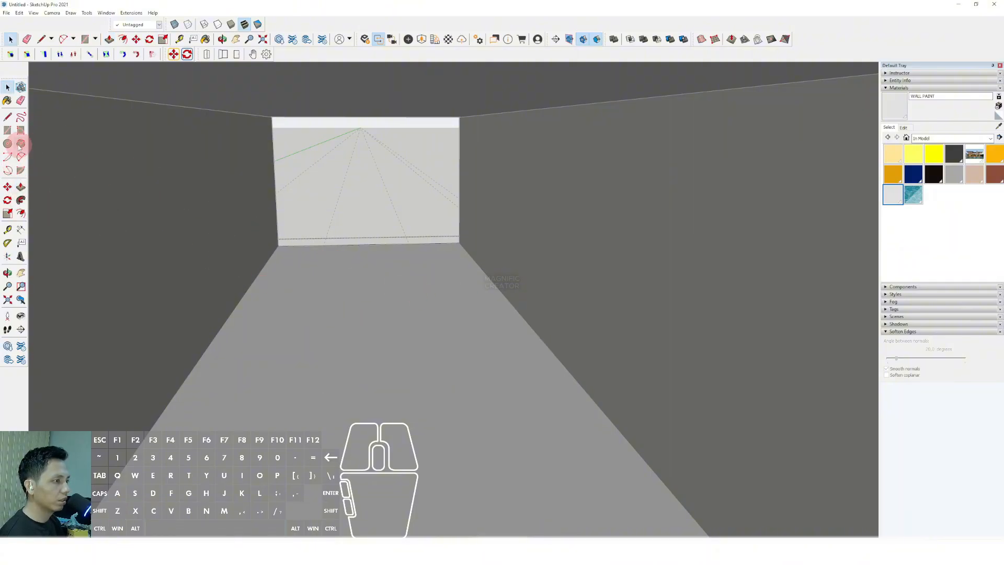
Draw a wall-to-wall rectangle near the rear of the central bay's upper floor and push it down through the slab as an opening.
click(8, 131)
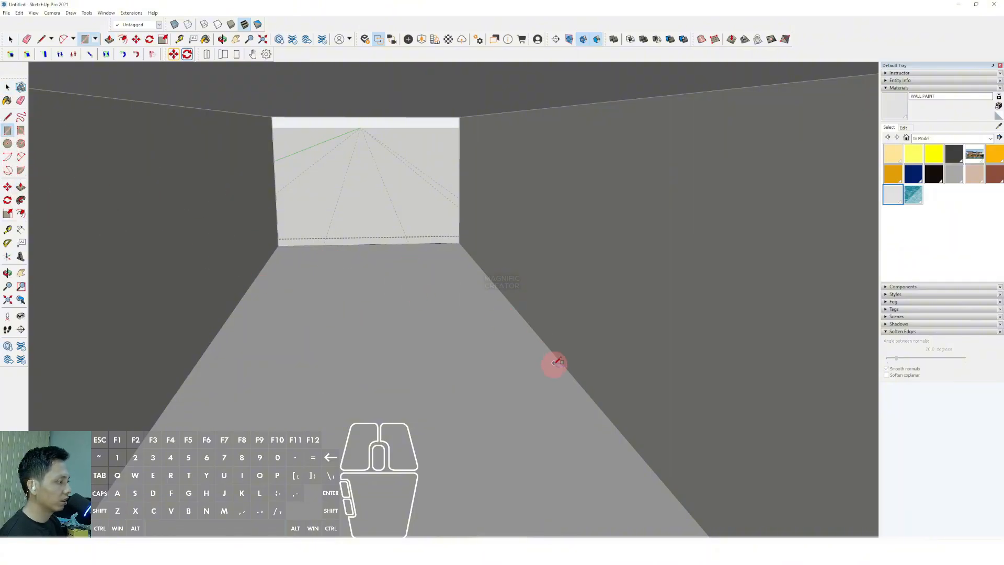
click(585, 391)
click(263, 268)
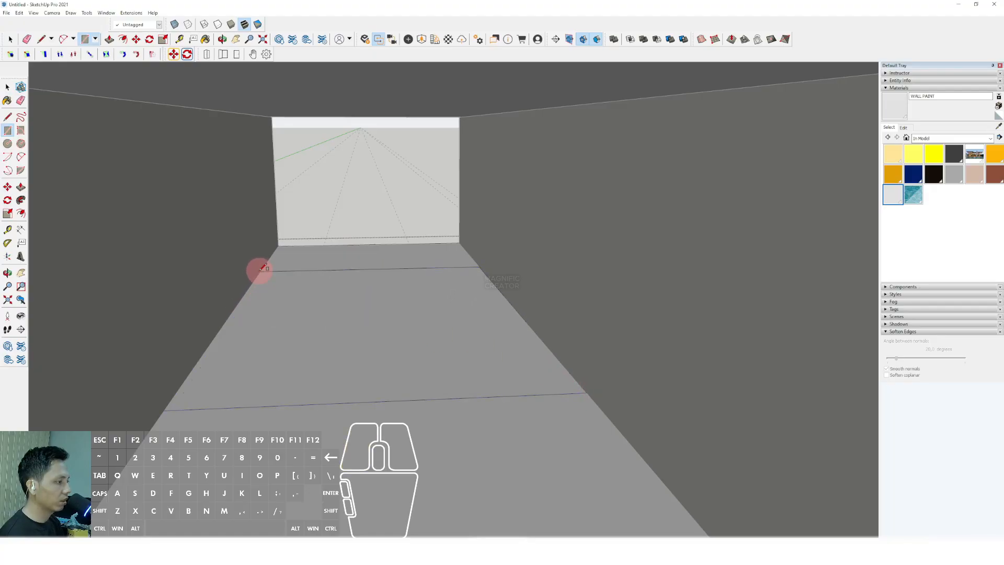
key(space)
click(417, 317)
middle_drag(416, 316, 376, 328)
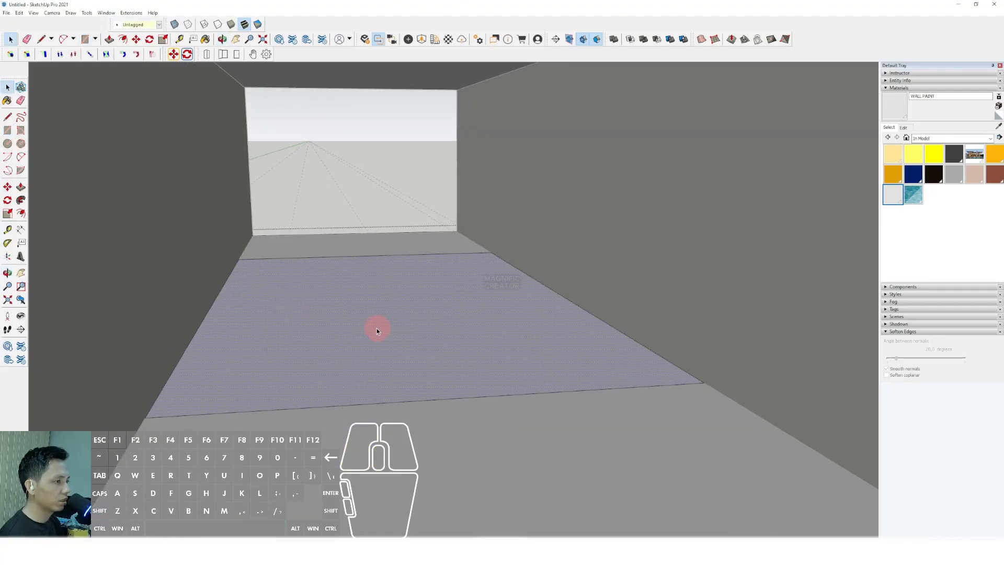
click(21, 186)
click(516, 297)
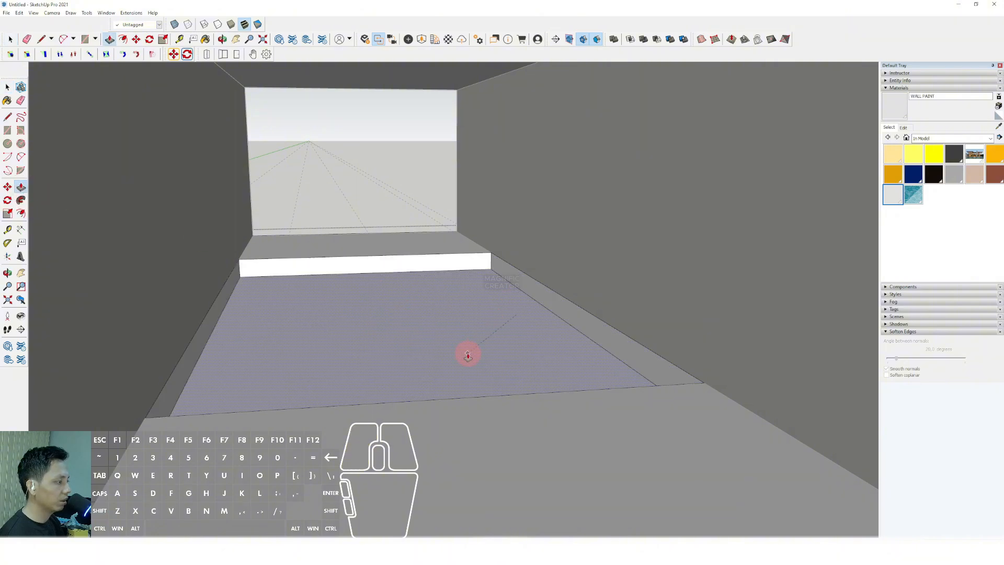
click(463, 361)
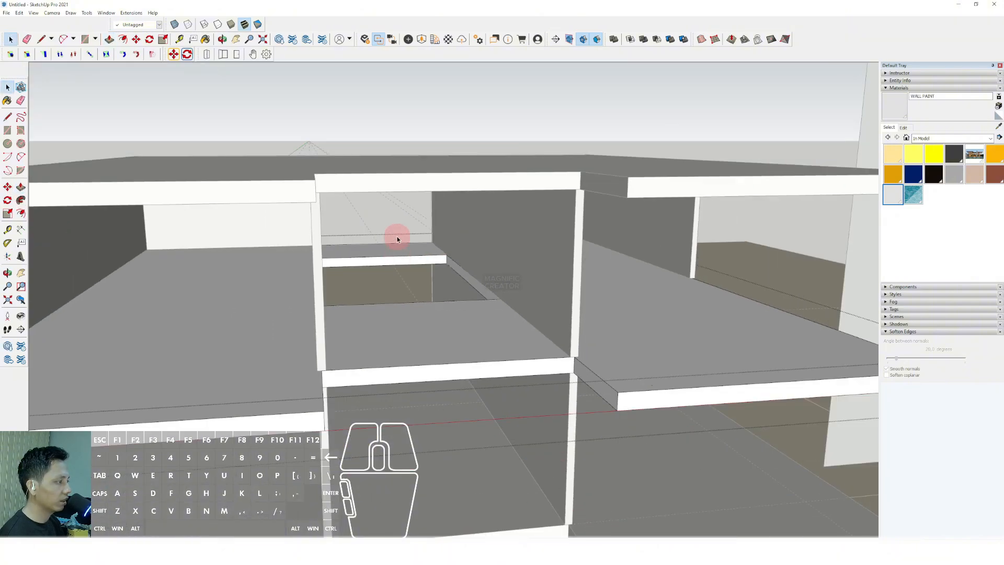
Close the middle slab group and select the whole slab in the overall view of the house.
click(396, 224)
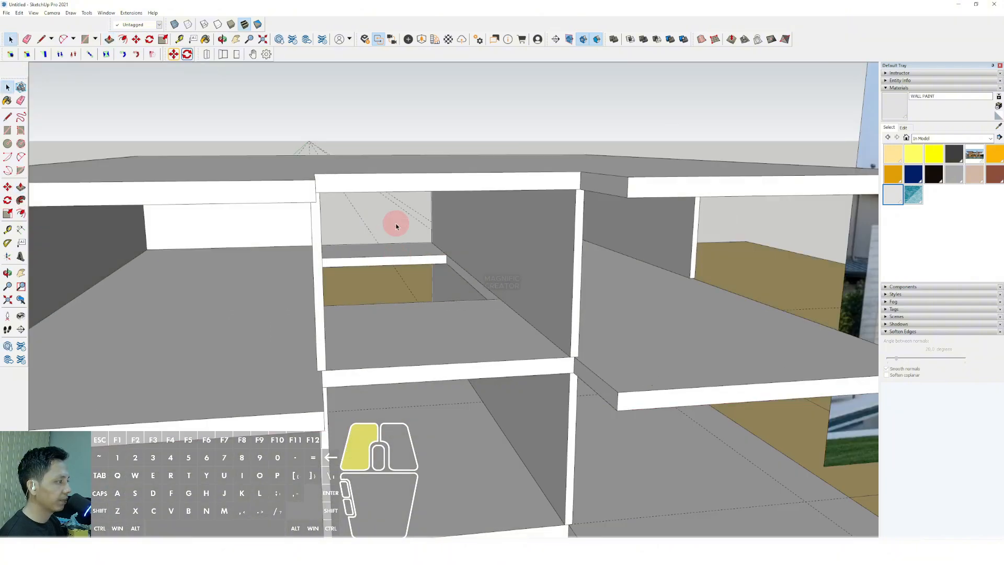
scroll(440, 325, down, 5)
right_click(462, 339)
click(436, 333)
scroll(434, 332, down, 1)
middle_drag(435, 333, 367, 271)
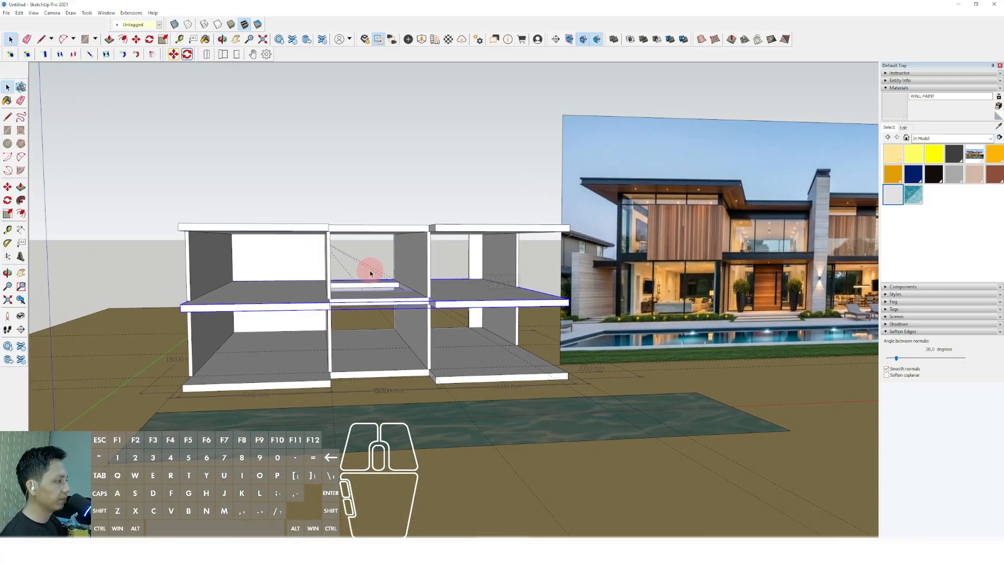
Examine the entrance, canopy and tall chimney wall in the reference photo and compare them with the middle bay of the house model.
scroll(448, 409, up, 8)
scroll(448, 320, up, 3)
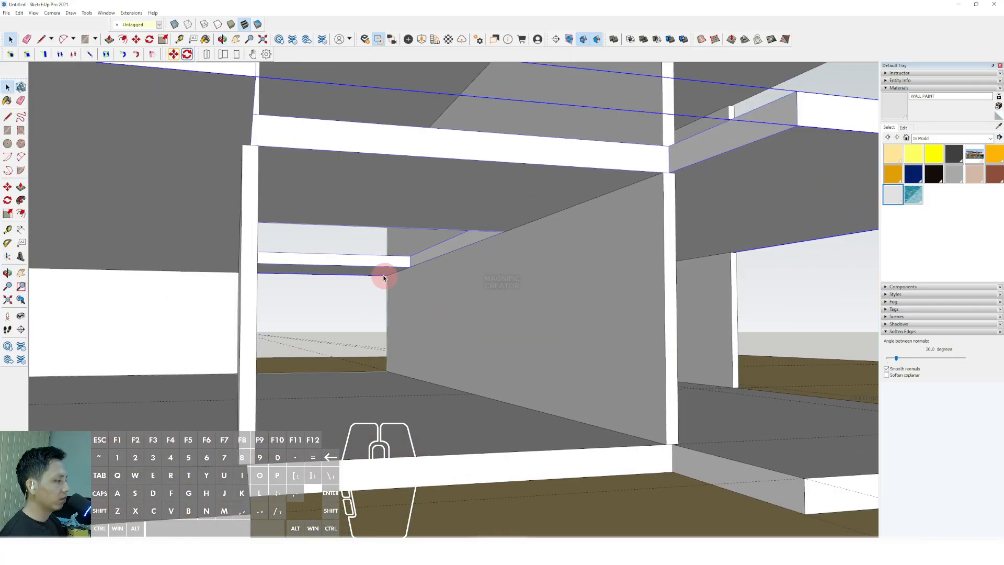
scroll(445, 334, down, 6)
shift+middle_drag(648, 319, 433, 309)
scroll(601, 327, up, 2)
scroll(622, 273, up, 2)
scroll(622, 273, up, 4)
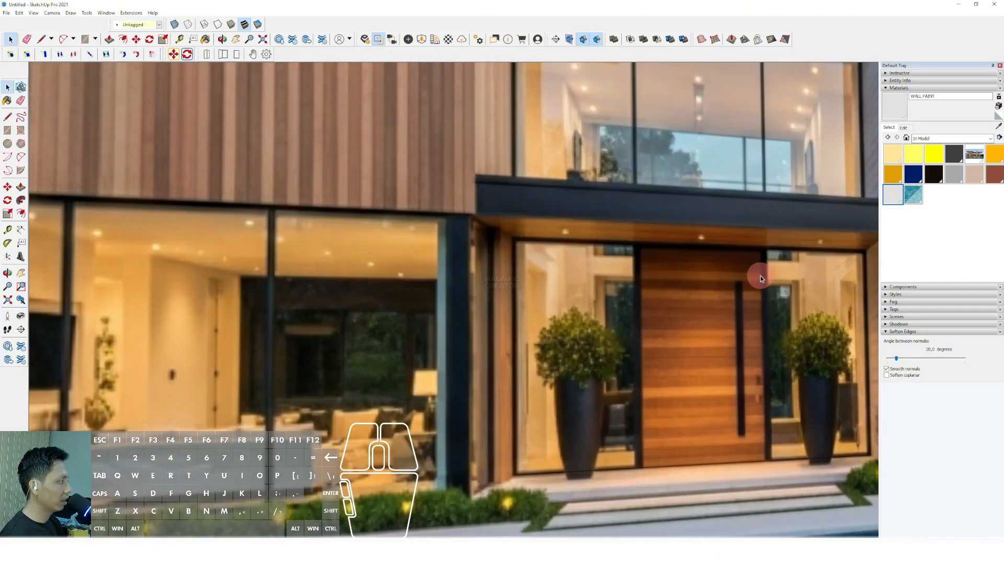
shift+middle_drag(755, 274, 704, 287)
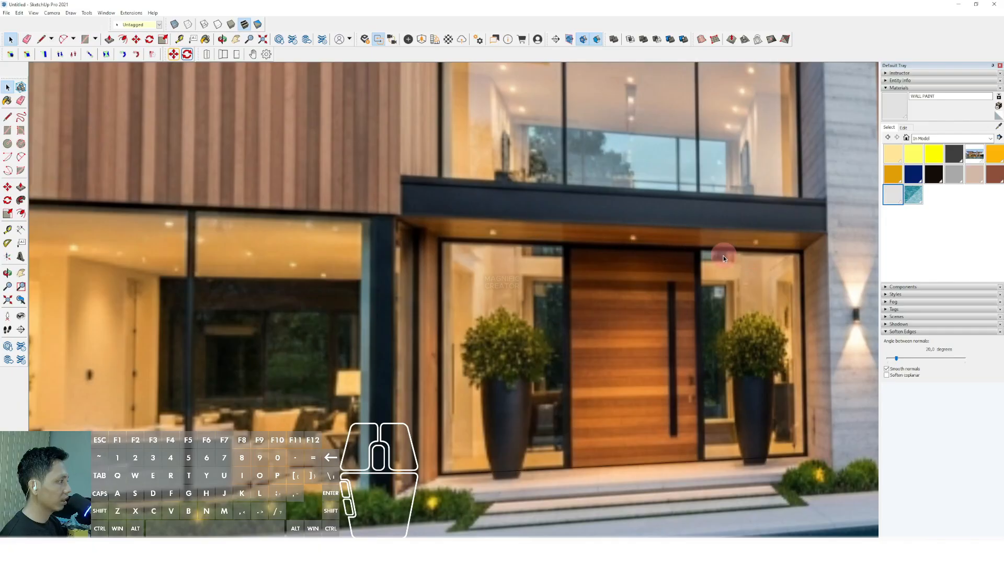
scroll(594, 261, down, 1)
scroll(569, 277, down, 5)
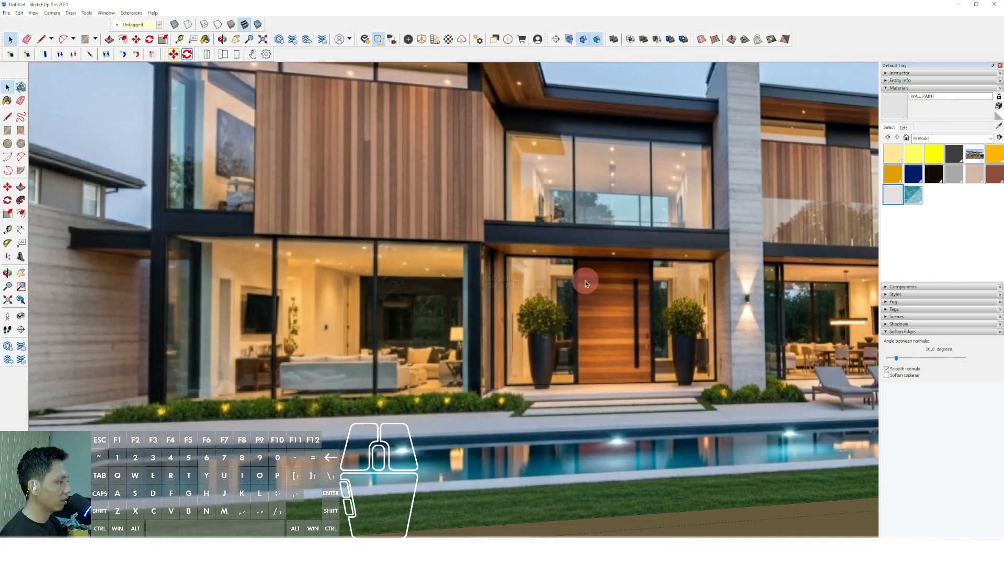
scroll(581, 286, down, 1)
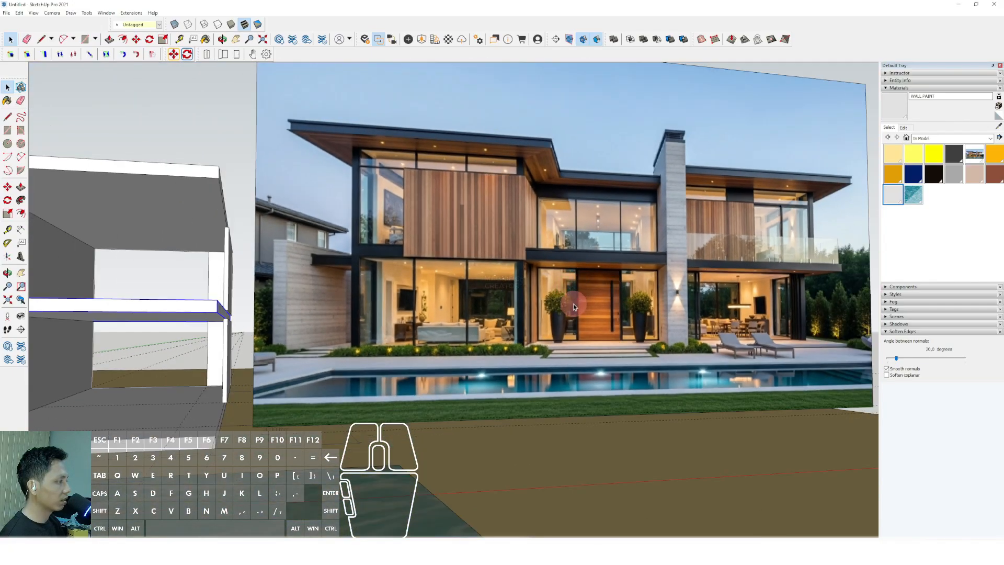
scroll(573, 304, down, 2)
shift+middle_drag(574, 304, 688, 298)
shift+middle_drag(398, 336, 685, 311)
middle_drag(437, 336, 386, 410)
scroll(444, 315, up, 3)
mouse_move(443, 316)
shift+middle_down()
mouse_move(406, 316)
mouse_move(447, 304)
shift+middle_up()
scroll(448, 304, down, 8)
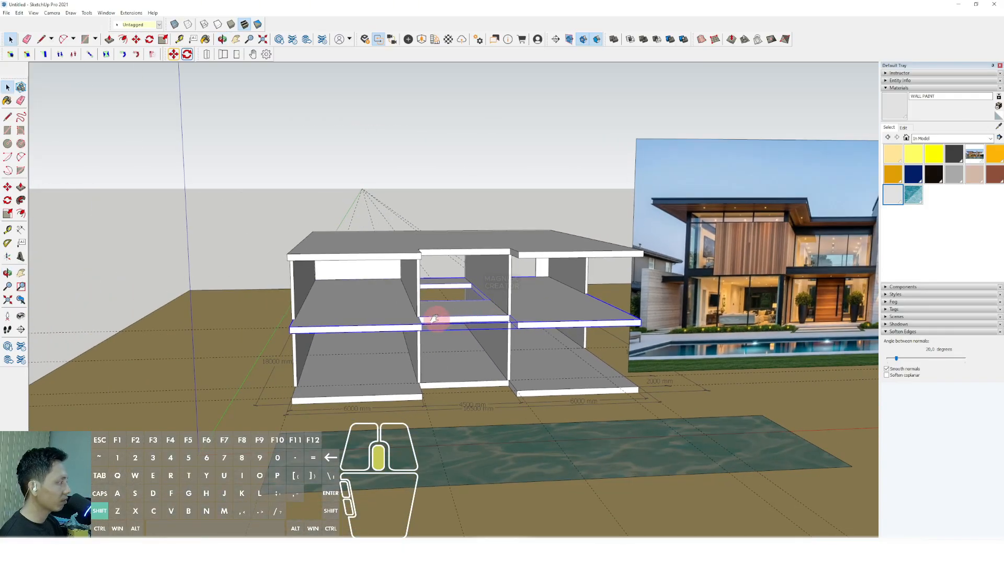
Draw a narrow rectangle on the ground in front of the wall between the middle and right bays, starting at the slab's inner corner.
mouse_move(435, 317)
shift+middle_down()
mouse_move(412, 320)
mouse_move(455, 321)
mouse_move(472, 296)
mouse_move(477, 348)
shift+middle_up()
scroll(482, 380, up, 3)
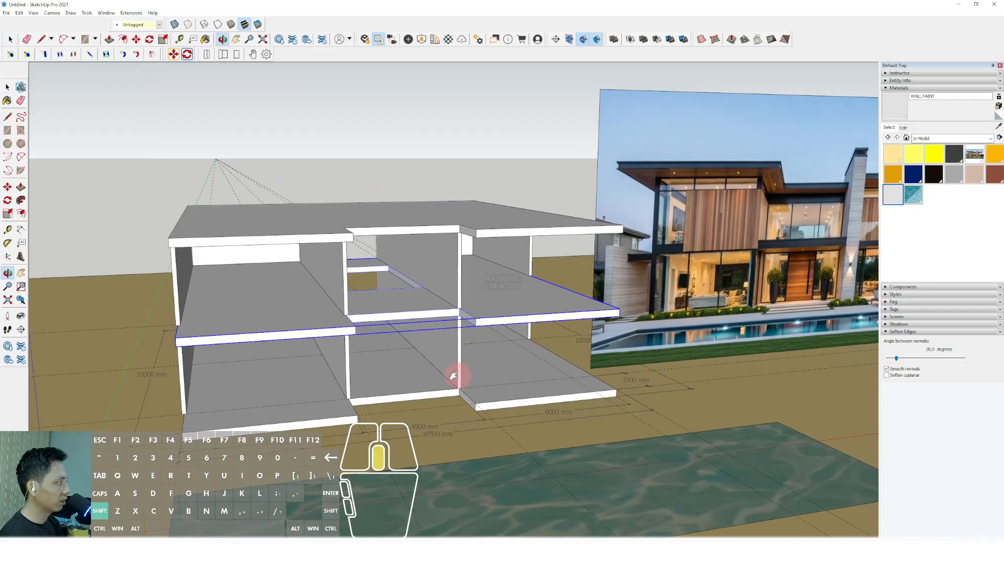
scroll(371, 409, up, 2)
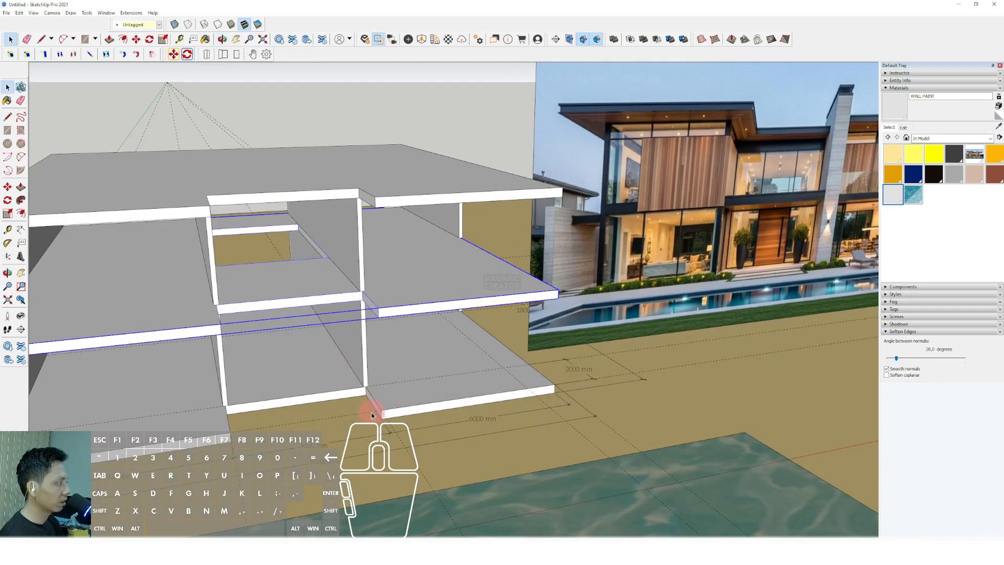
middle_drag(372, 411, 365, 359)
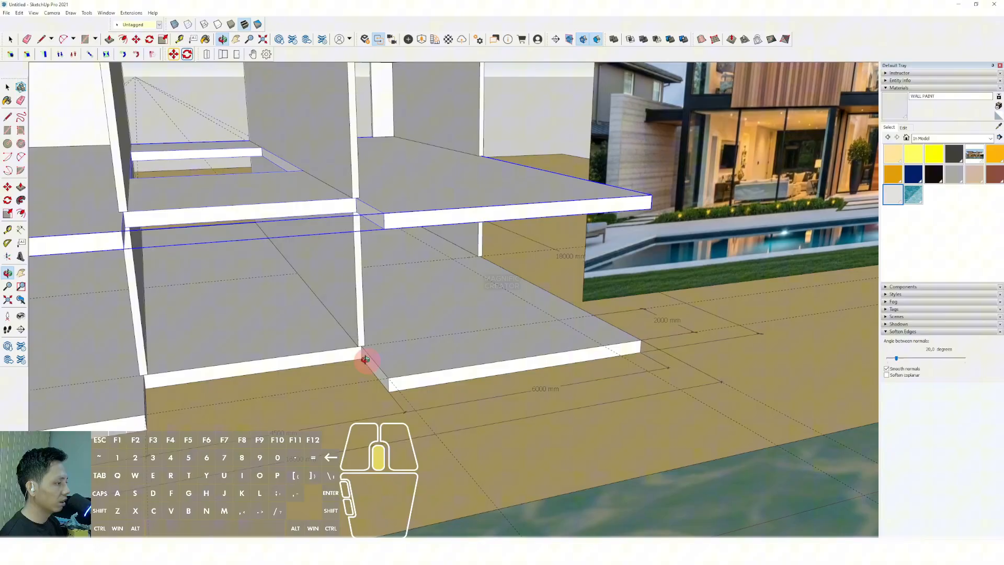
click(20, 135)
scroll(322, 351, up, 3)
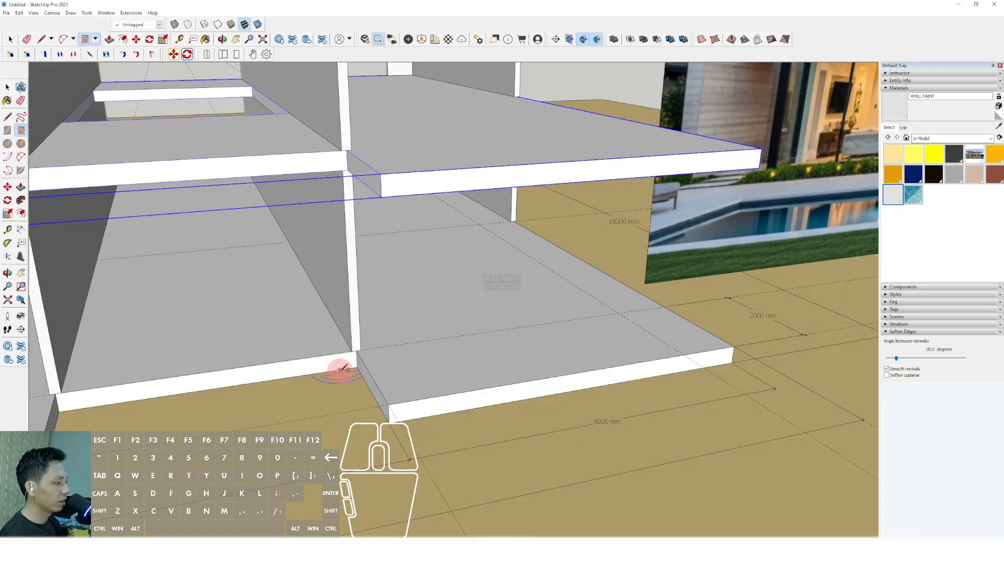
scroll(342, 369, up, 3)
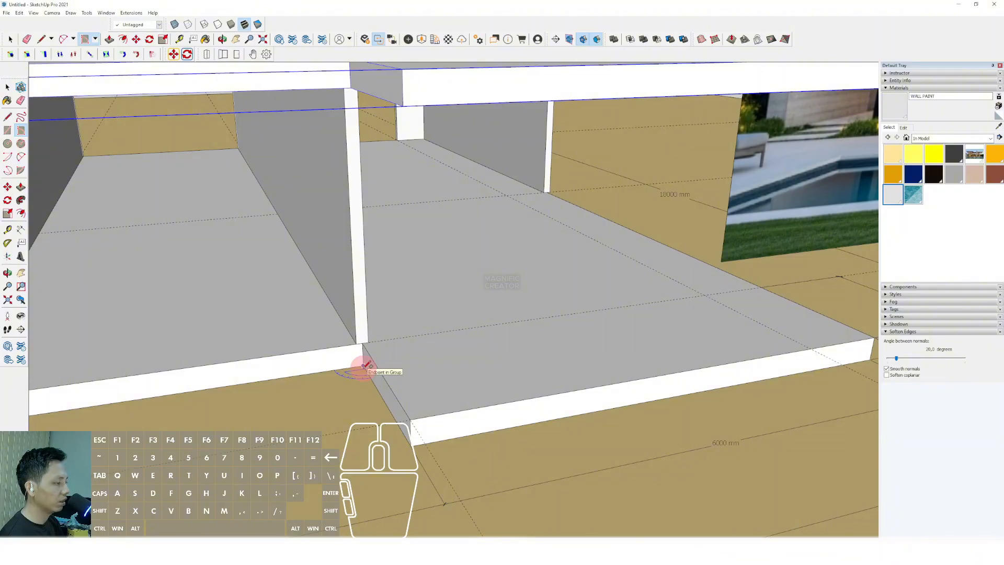
scroll(366, 365, down, 8)
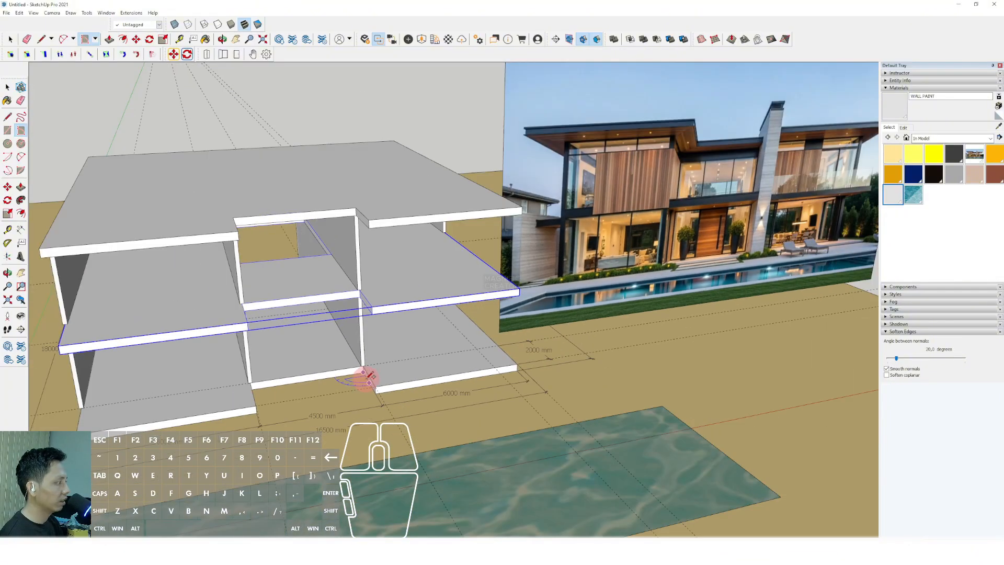
scroll(369, 376, up, 6)
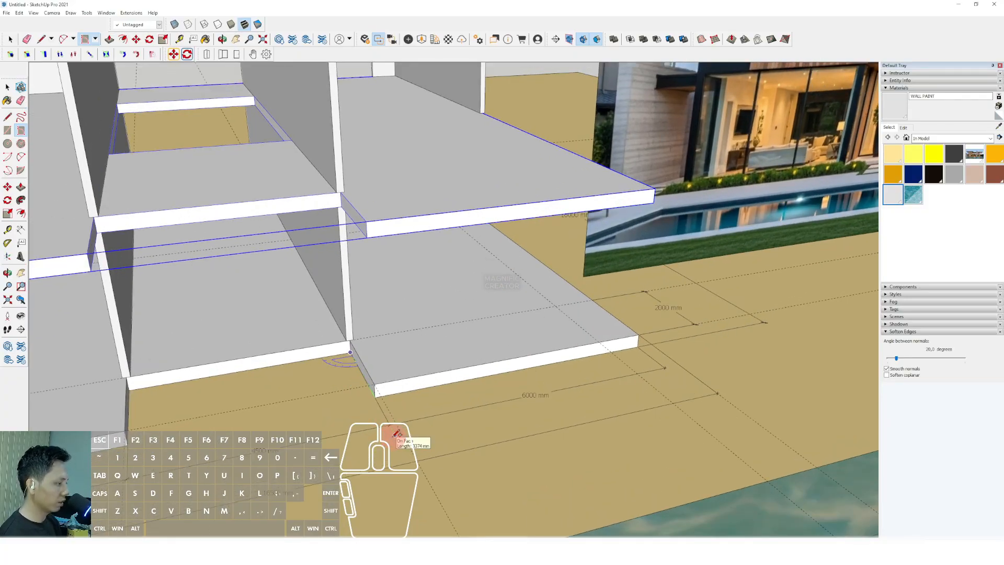
scroll(391, 413, up, 4)
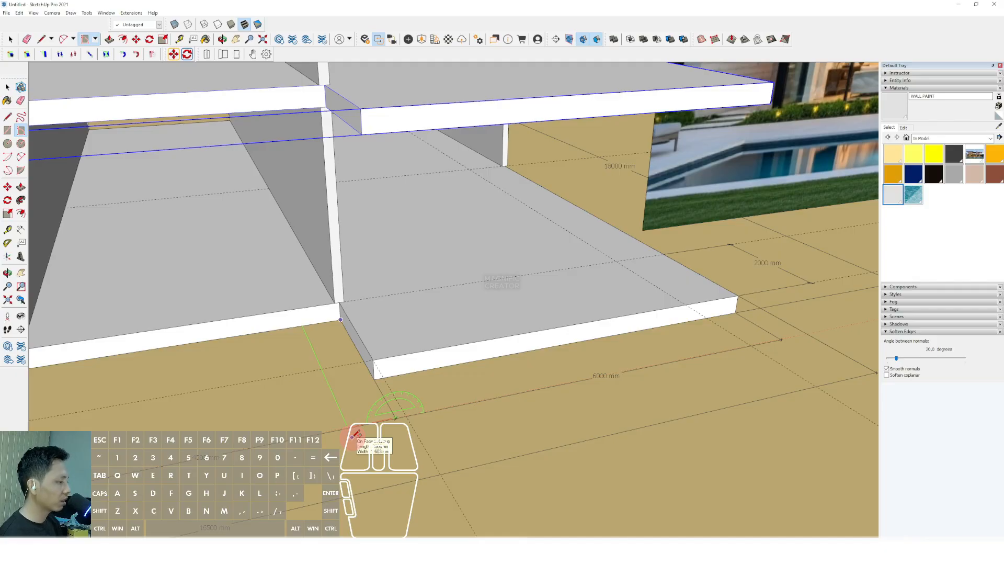
mouse_move(355, 433)
middle_down()
mouse_move(360, 388)
mouse_move(371, 427)
mouse_move(358, 416)
middle_up()
scroll(356, 424, up, 2)
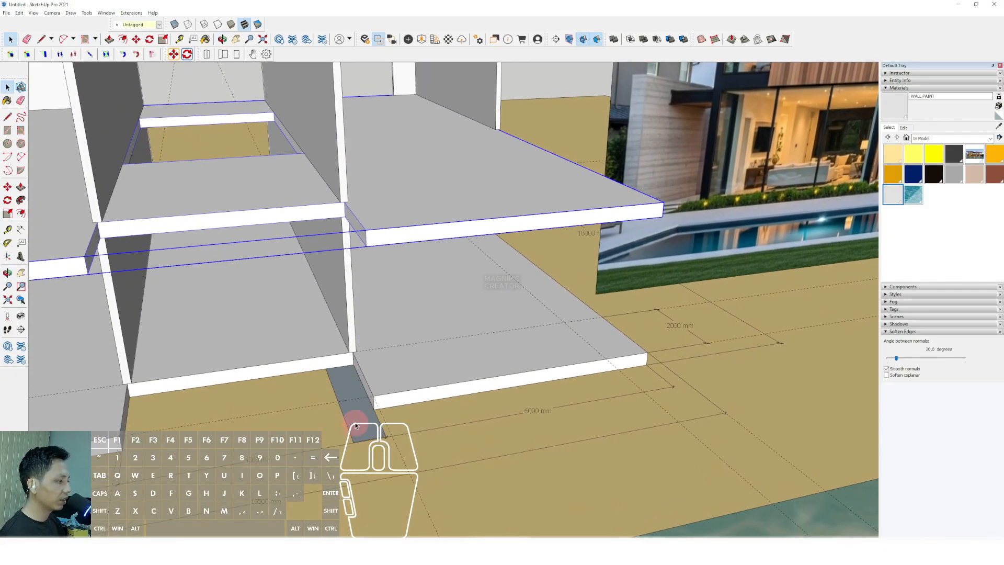
Push/Pull the narrow ground rectangle upward into a tall chimney wall that rises above the roof slab.
click(346, 377)
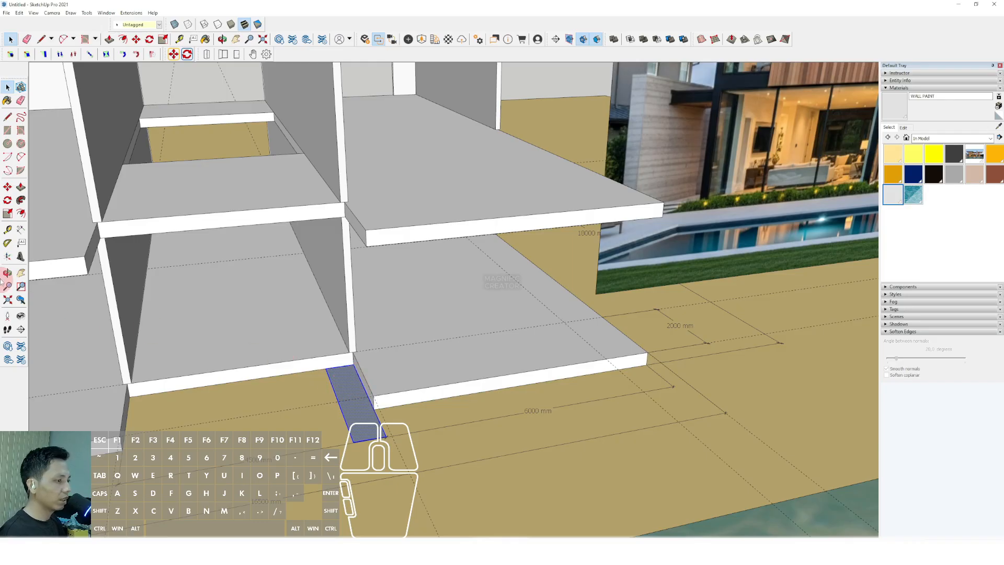
click(21, 187)
scroll(359, 389, up, 2)
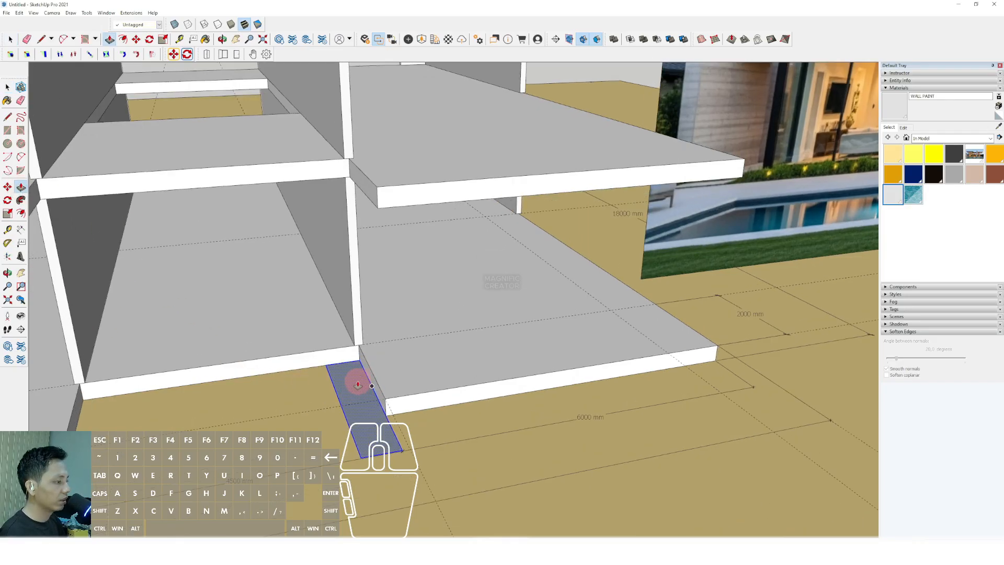
drag(358, 385, 358, 321)
scroll(359, 320, down, 6)
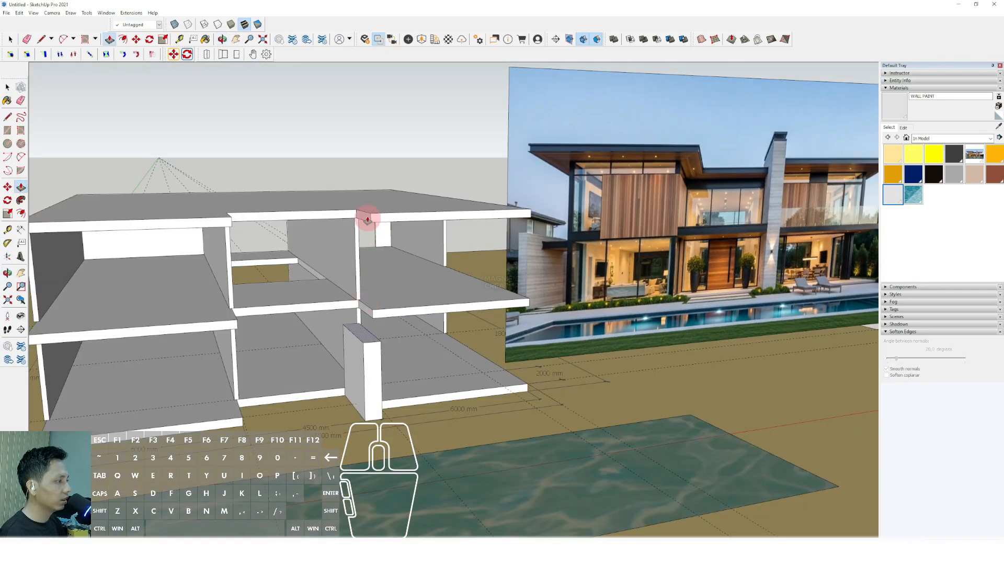
drag(367, 219, 361, 187)
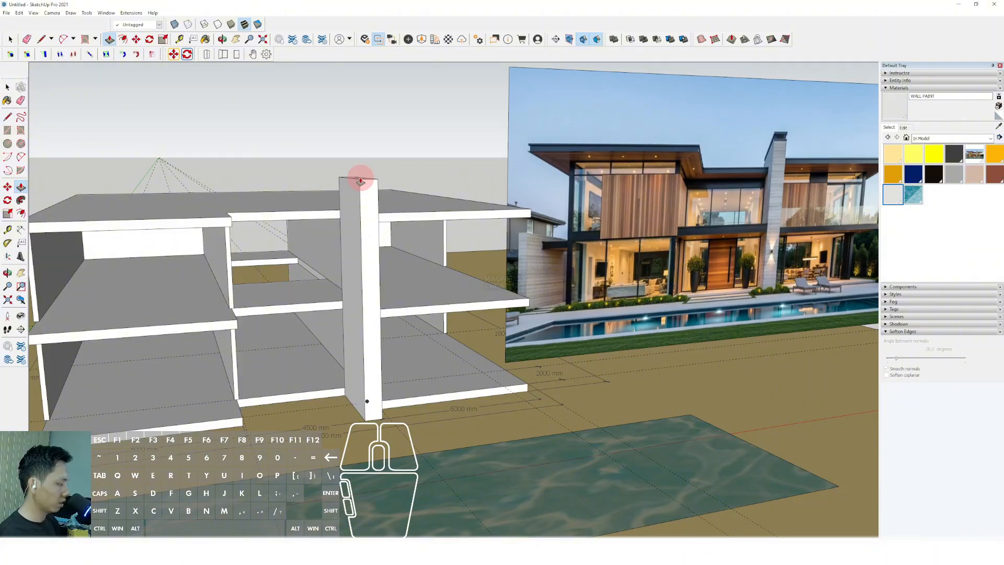
Select all the connected geometry of the tall chimney wall and make it a group.
scroll(357, 256, up, 2)
middle_drag(358, 256, 374, 188)
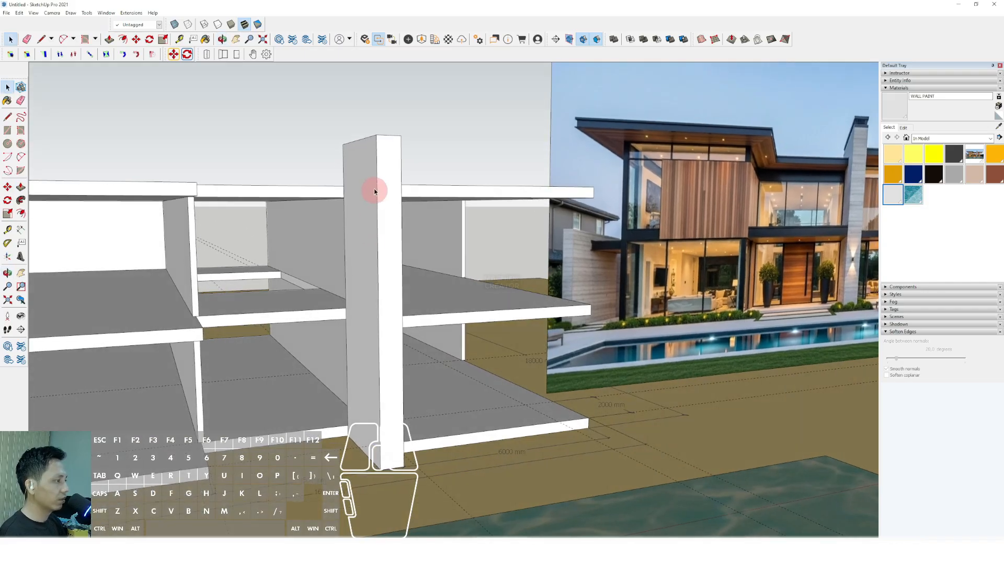
triple_click(376, 168)
right_click(376, 168)
click(413, 235)
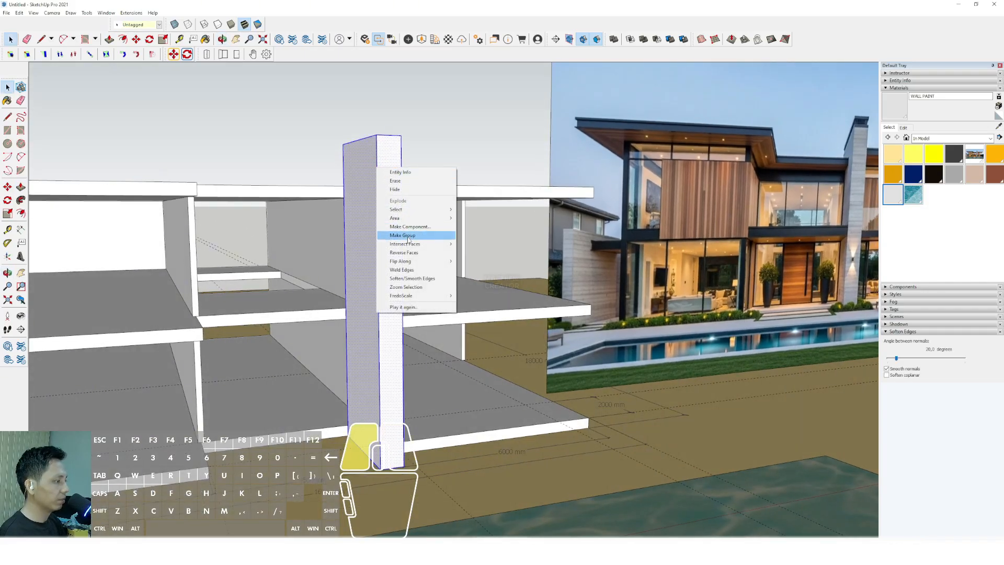
Move the chimney wall group sideways along the red axis until its side is flush with the right-bay face of the dividing wall.
middle_drag(413, 235, 273, 324)
scroll(324, 381, up, 6)
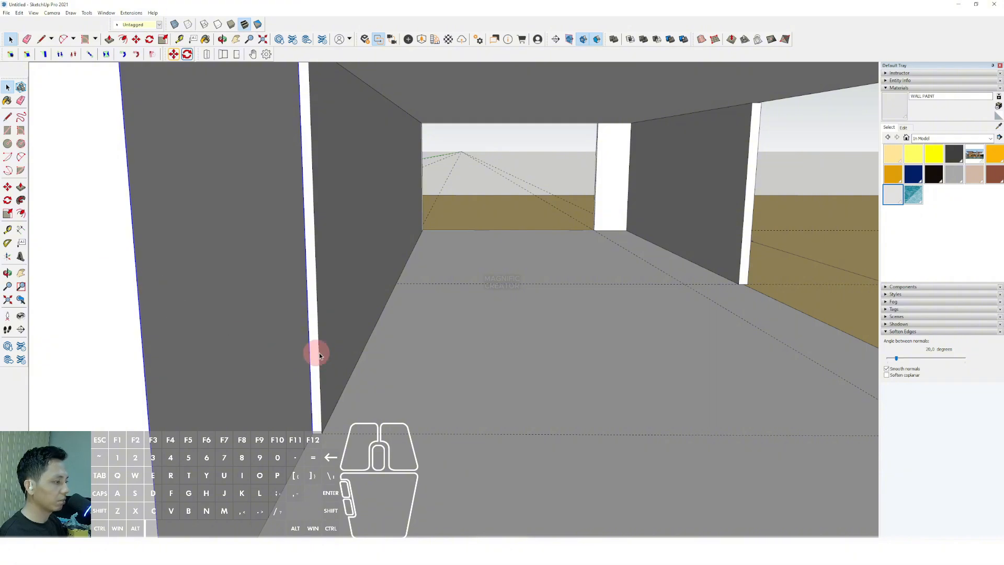
scroll(314, 361, up, 4)
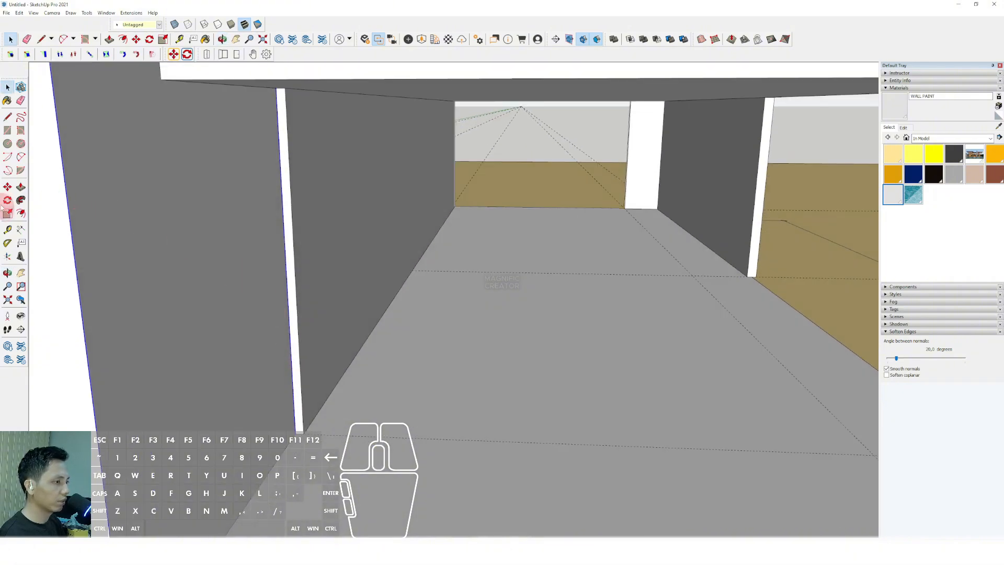
click(7, 187)
scroll(293, 370, up, 3)
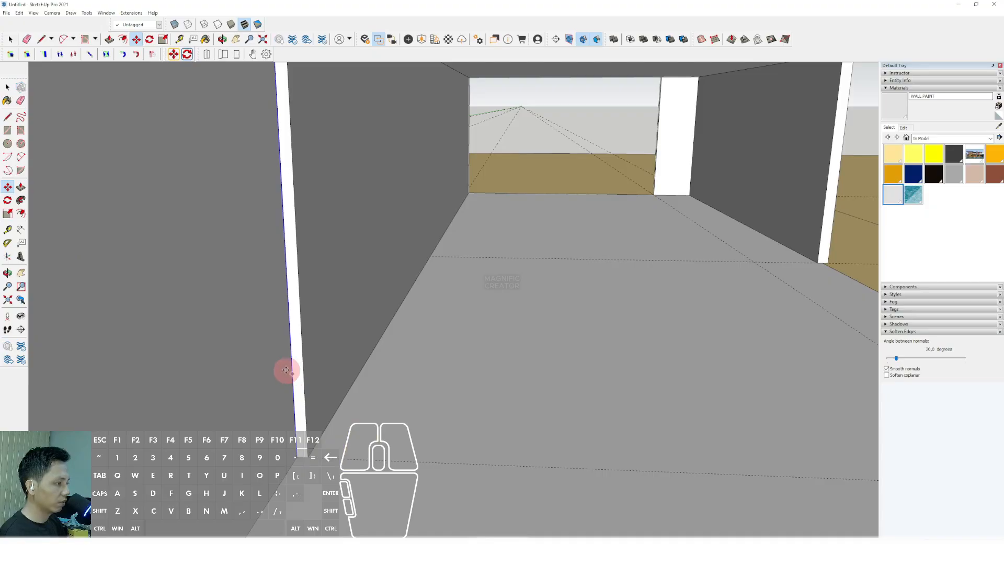
click(286, 370)
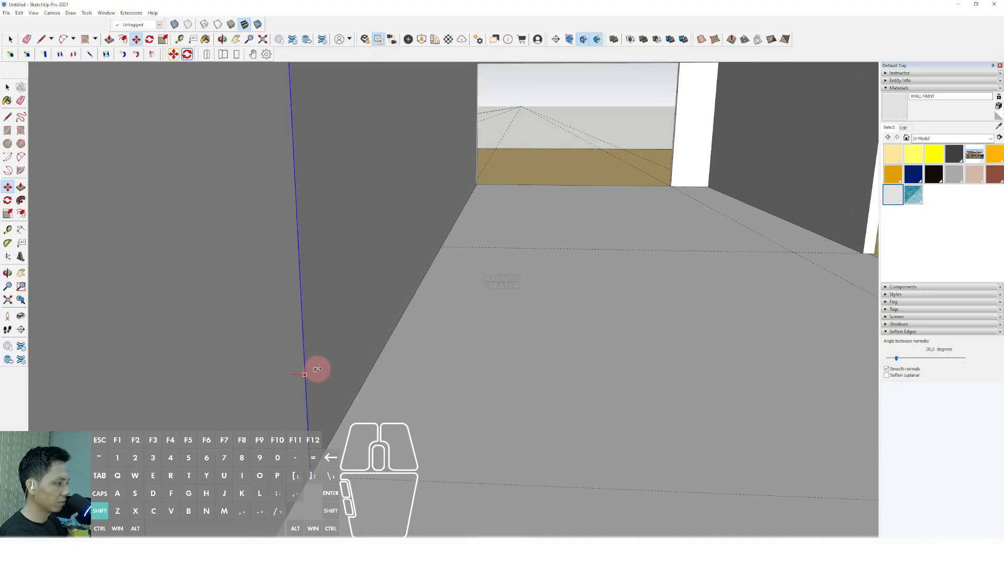
key(space)
scroll(412, 348, down, 4)
scroll(413, 346, down, 6)
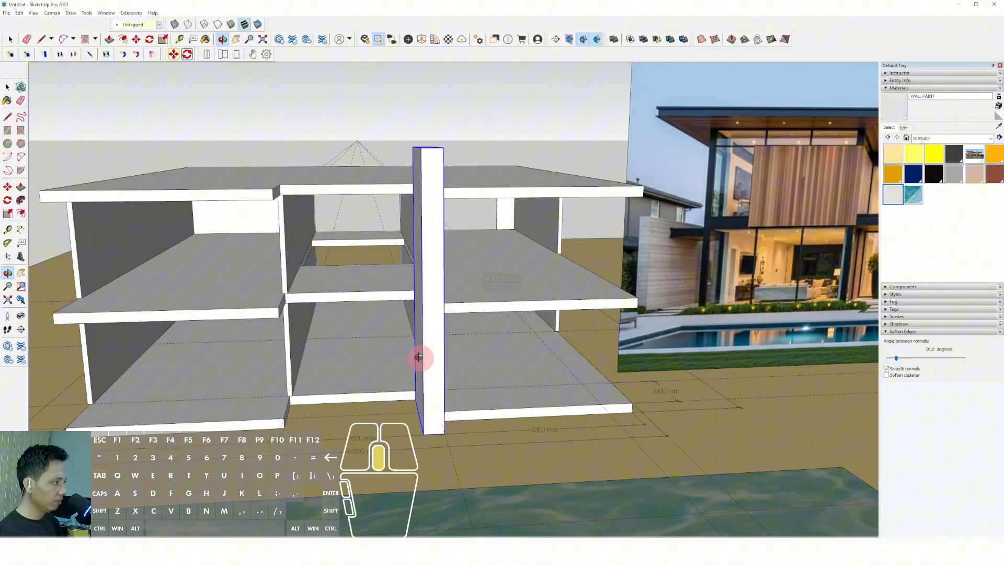
Open the upper floor slab group and Push/Pull the left bay's projecting side face out to the dividing wall's middle-bay face.
middle_drag(419, 354, 400, 342)
scroll(417, 333, down, 3)
scroll(421, 327, down, 2)
scroll(443, 329, up, 2)
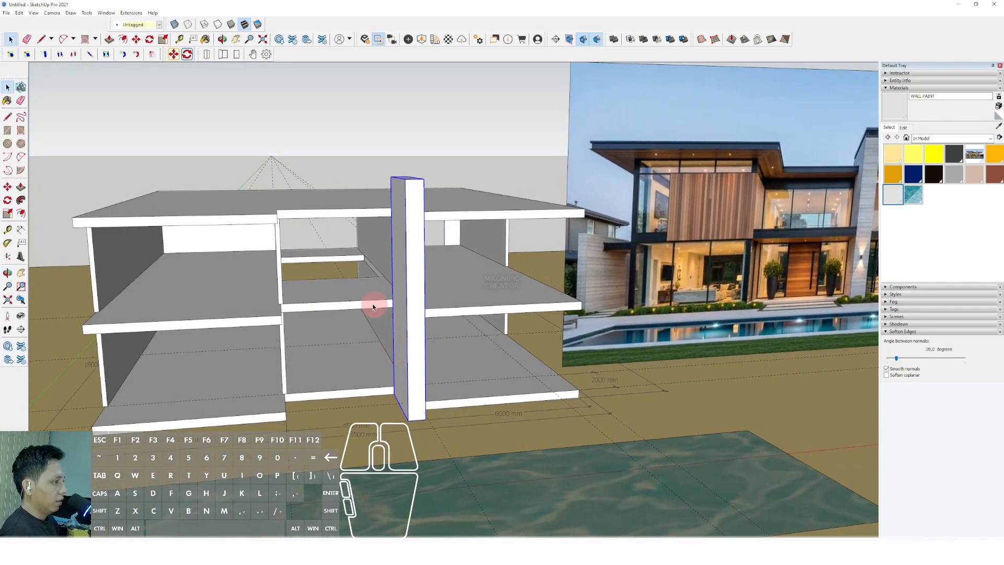
middle_drag(373, 307, 285, 293)
scroll(313, 325, up, 1)
scroll(285, 293, up, 3)
shift+middle_drag(293, 290, 306, 269)
scroll(237, 280, up, 2)
scroll(306, 269, up, 1)
double_click(307, 269)
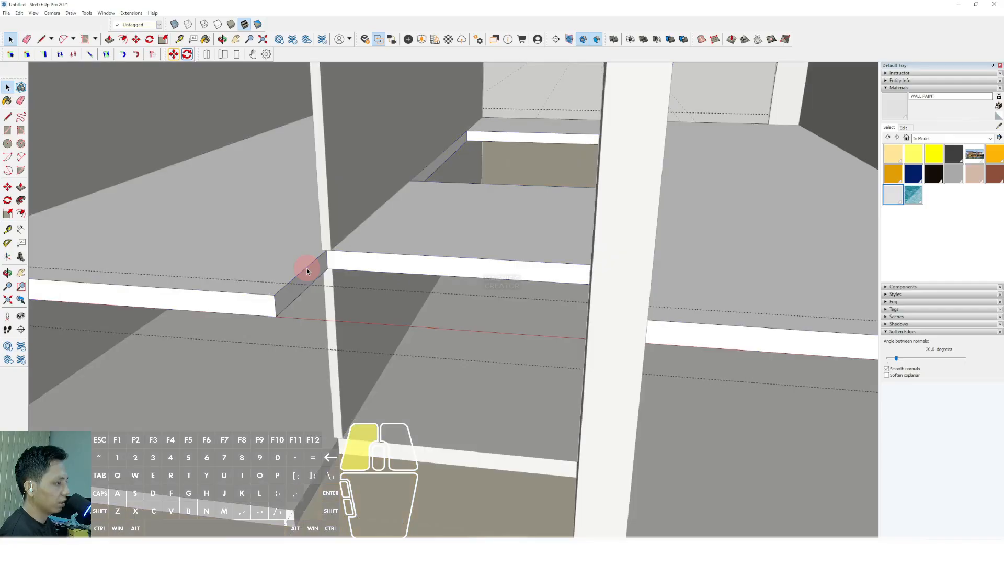
click(307, 270)
scroll(308, 270, up, 1)
triple_click(314, 273)
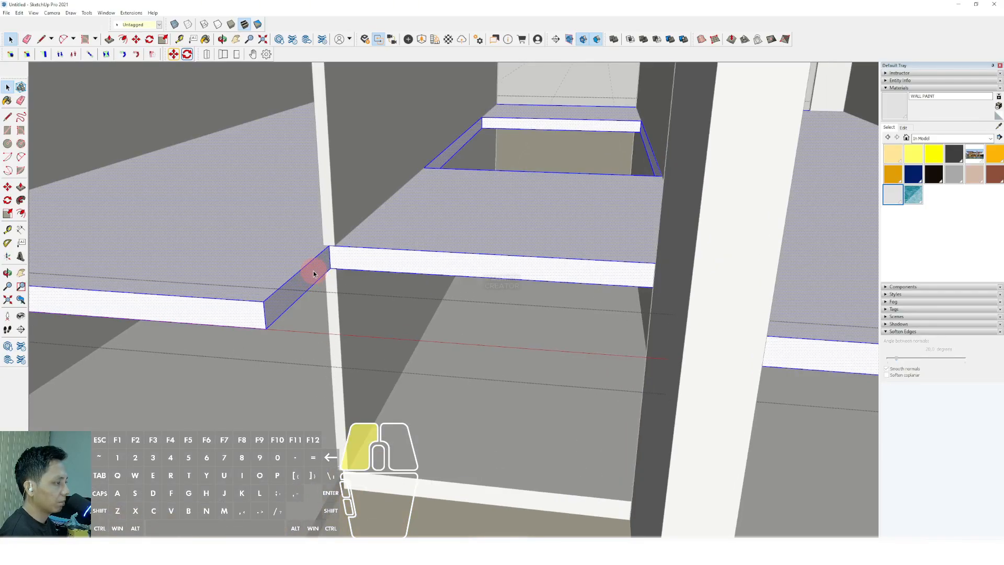
click(304, 286)
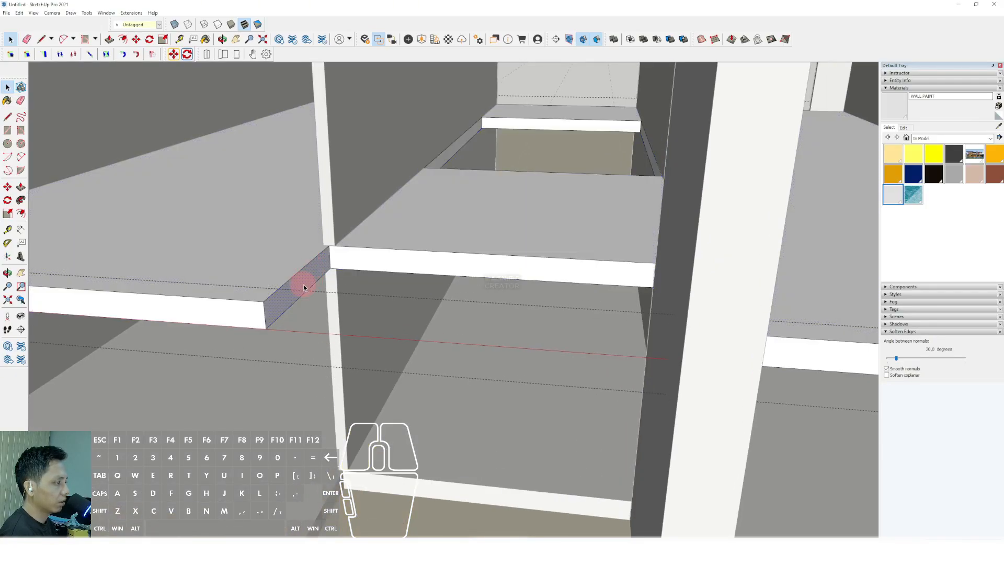
click(21, 187)
scroll(309, 276, up, 2)
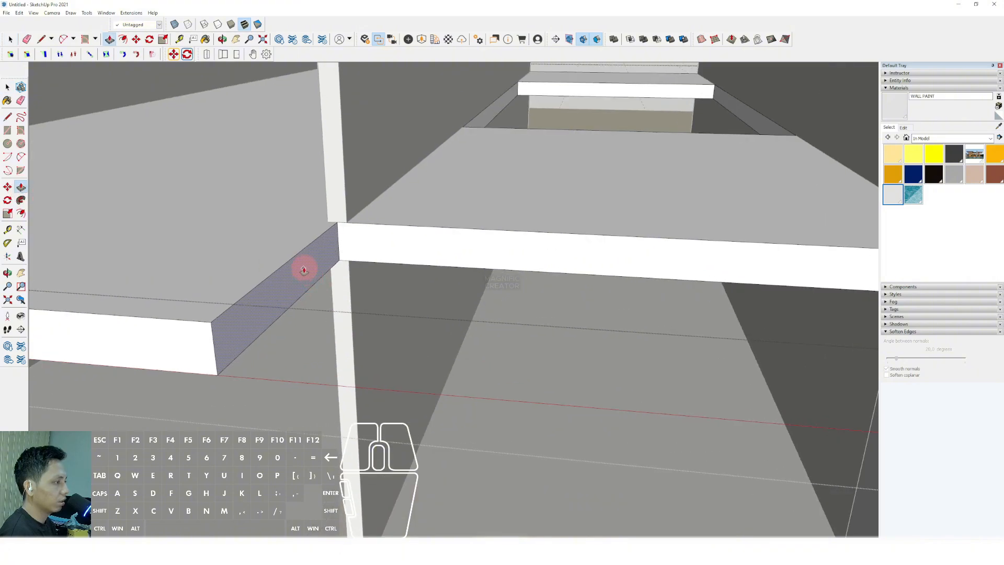
click(345, 220)
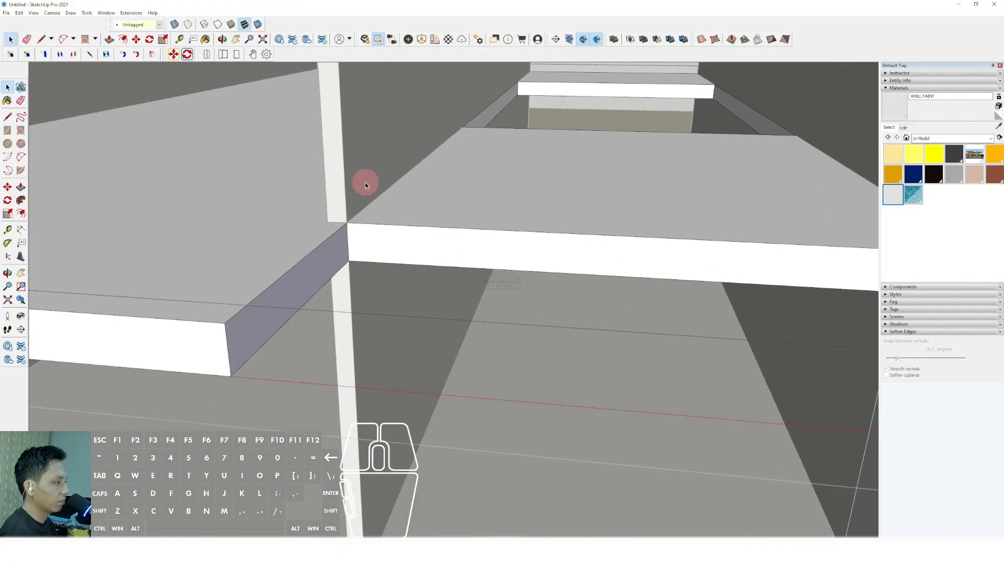
Open the ground floor slab group and Push/Pull the left bay's projecting side face flush with the dividing wall's middle-bay face.
scroll(365, 183, down, 4)
scroll(376, 343, up, 1)
middle_drag(376, 343, 385, 276)
scroll(369, 356, up, 2)
double_click(379, 349)
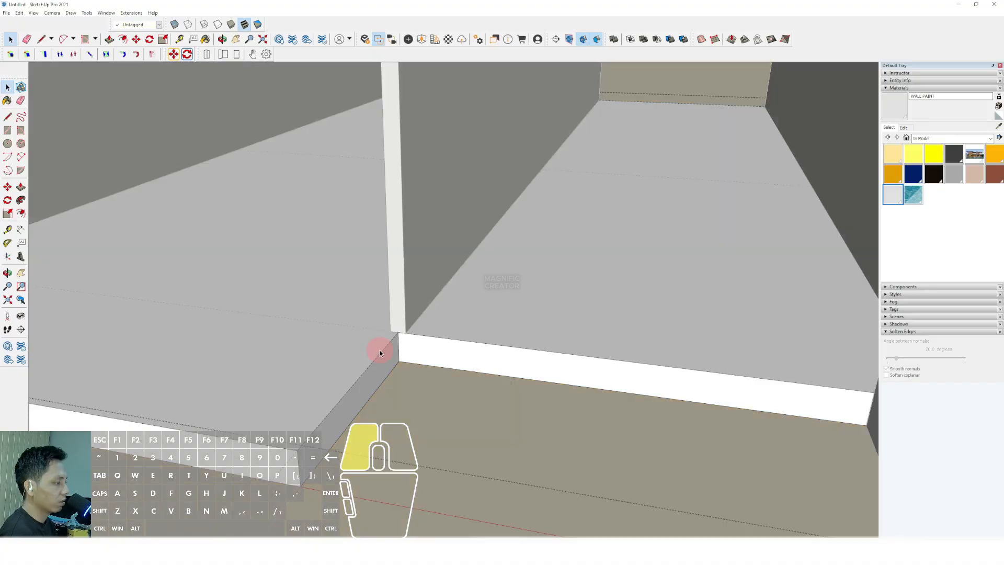
click(379, 350)
click(388, 364)
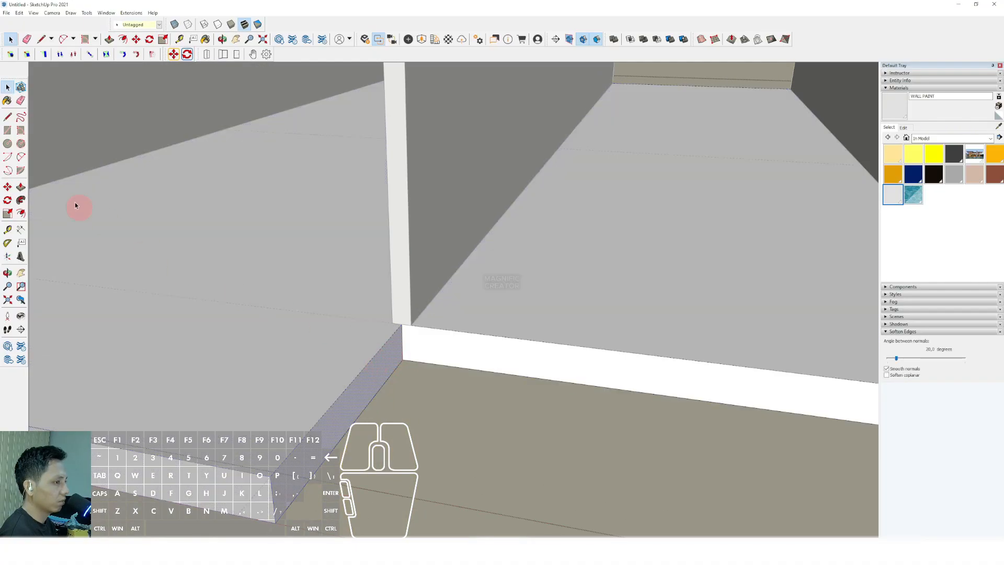
click(21, 187)
scroll(383, 388, up, 1)
click(384, 364)
click(430, 271)
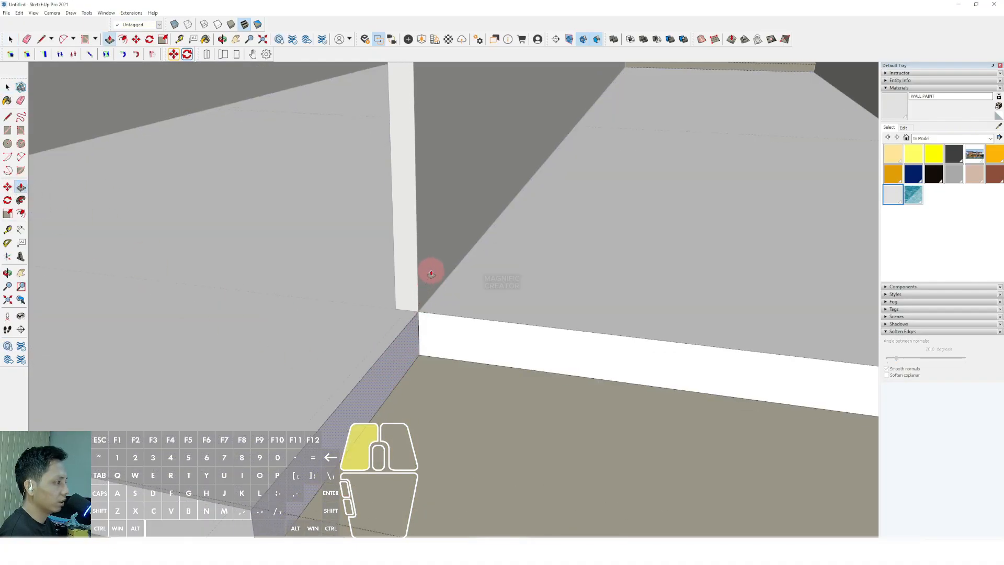
Finish the side face edit and close the ground floor slab group.
key(space)
scroll(436, 361, down, 6)
middle_drag(414, 369, 407, 366)
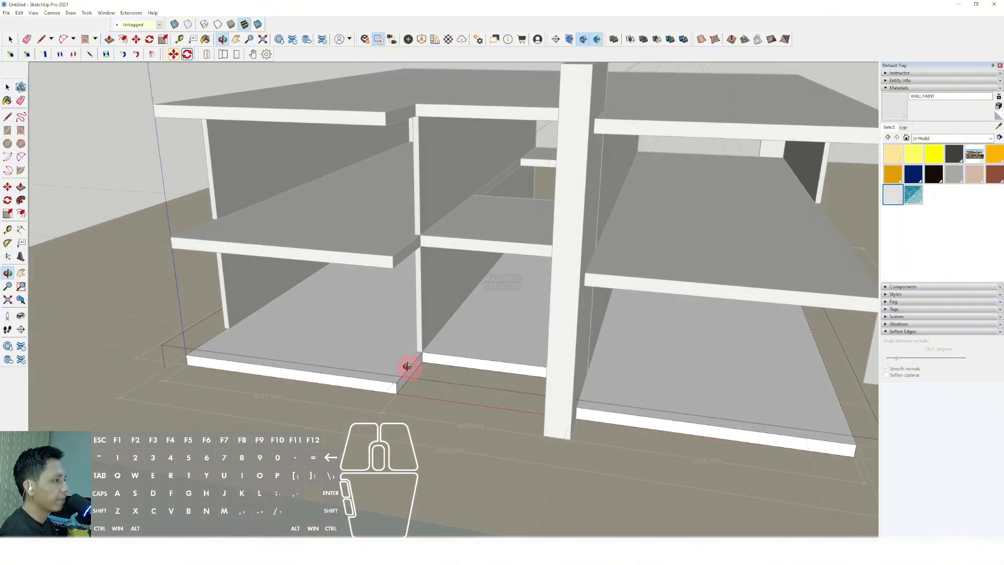
click(124, 162)
Open the roof slab group and Push/Pull the left bay's projecting side face flush with the dividing wall's middle-bay face.
scroll(487, 385, down, 3)
middle_drag(488, 385, 481, 353)
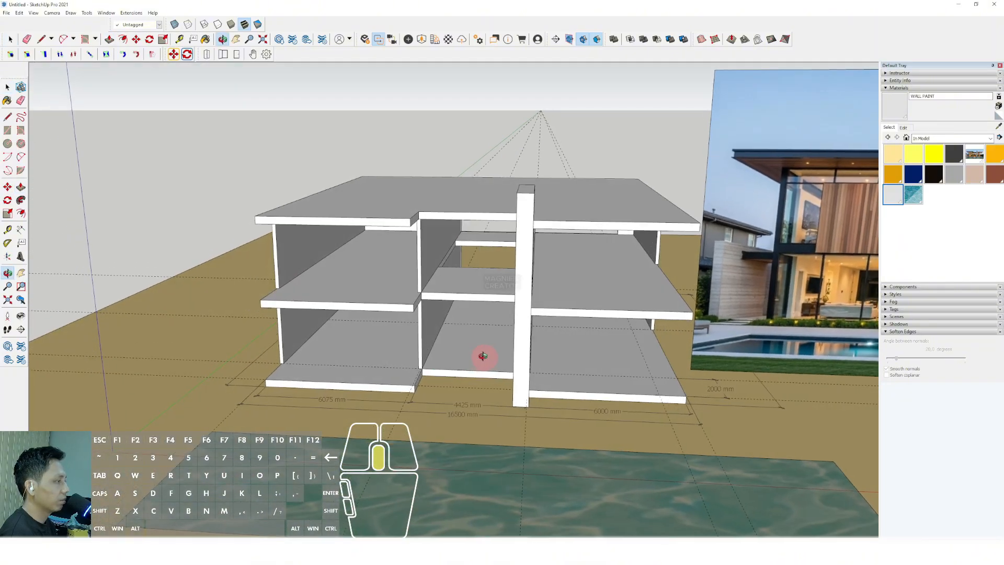
scroll(392, 224, up, 5)
scroll(380, 241, up, 2)
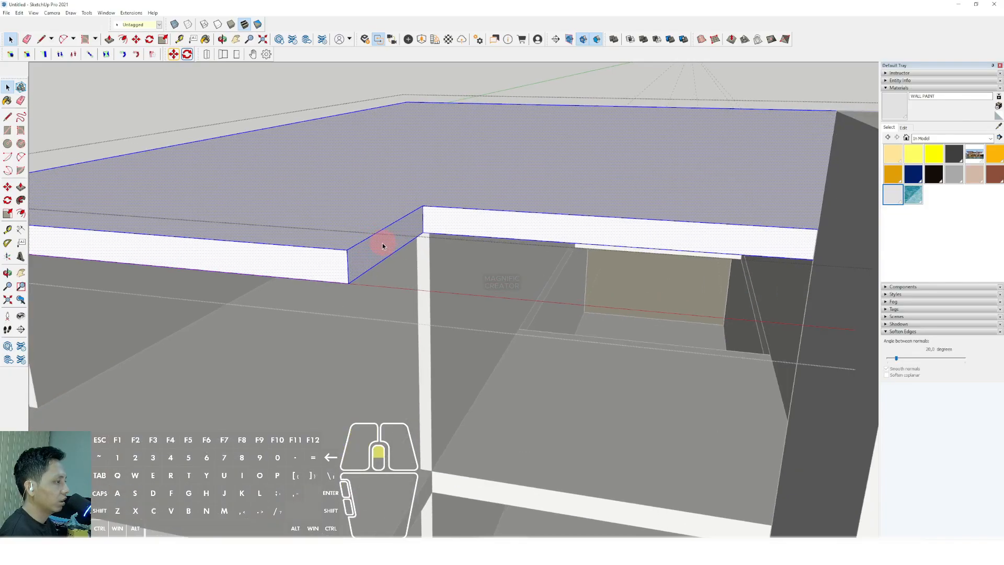
middle_drag(399, 239, 433, 202)
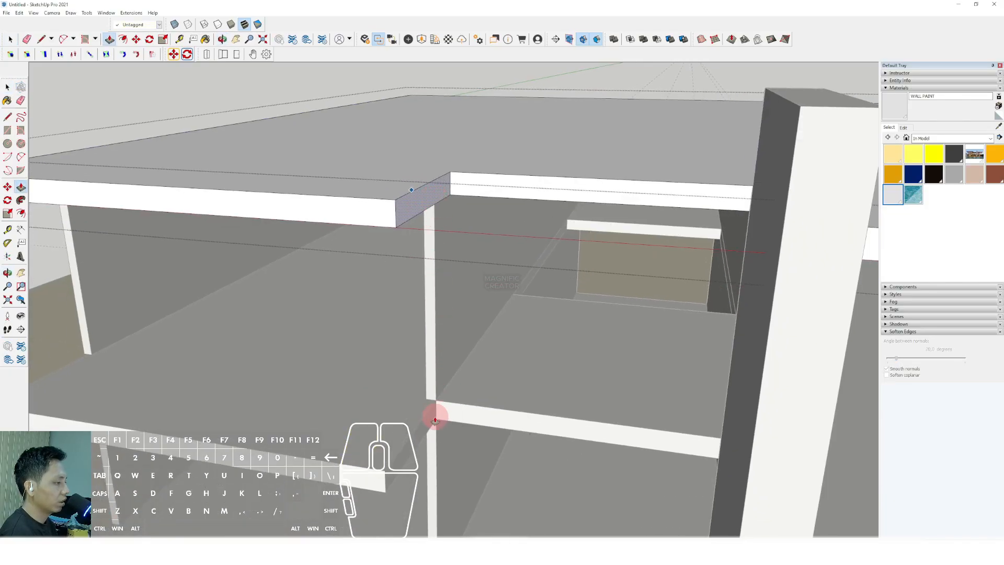
scroll(430, 422, down, 4)
key(space)
click(246, 142)
Reopen the roof slab group and Push/Pull its outer left side face flush with the outer face of the left wall.
scroll(493, 430, down, 3)
shift+middle_drag(493, 430, 328, 249)
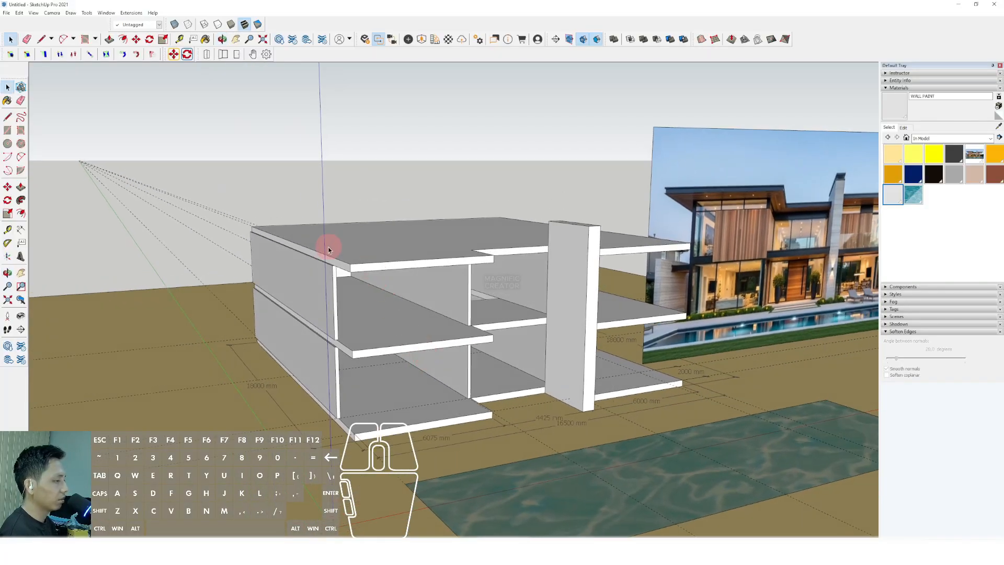
scroll(329, 249, up, 3)
double_click(335, 250)
scroll(334, 251, up, 4)
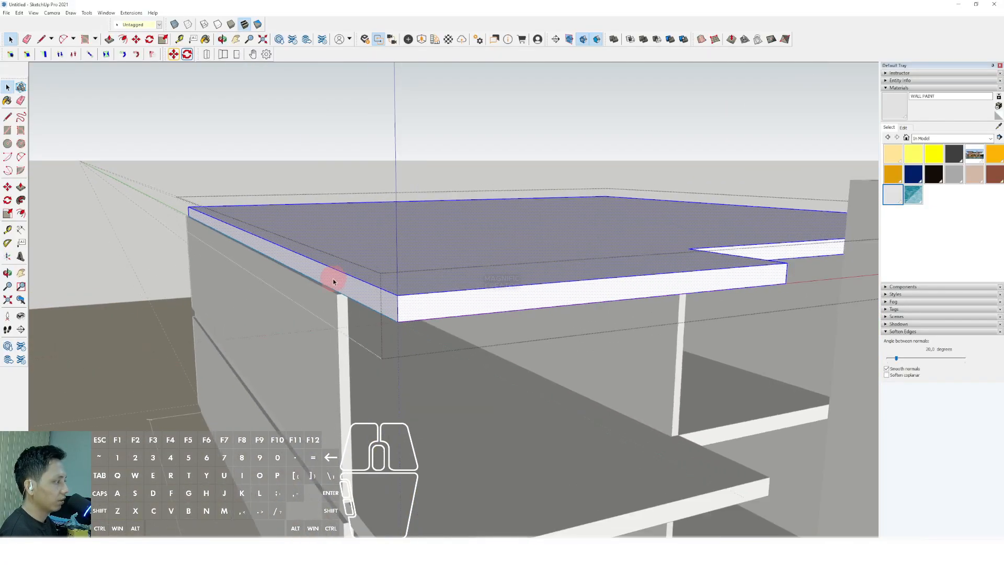
scroll(330, 284, up, 3)
click(316, 271)
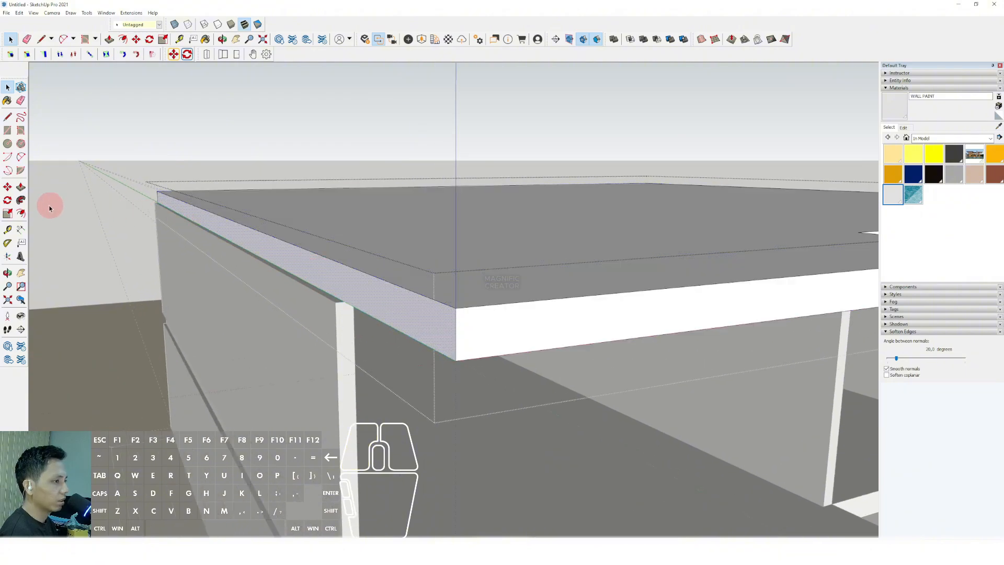
click(21, 188)
scroll(319, 278, up, 3)
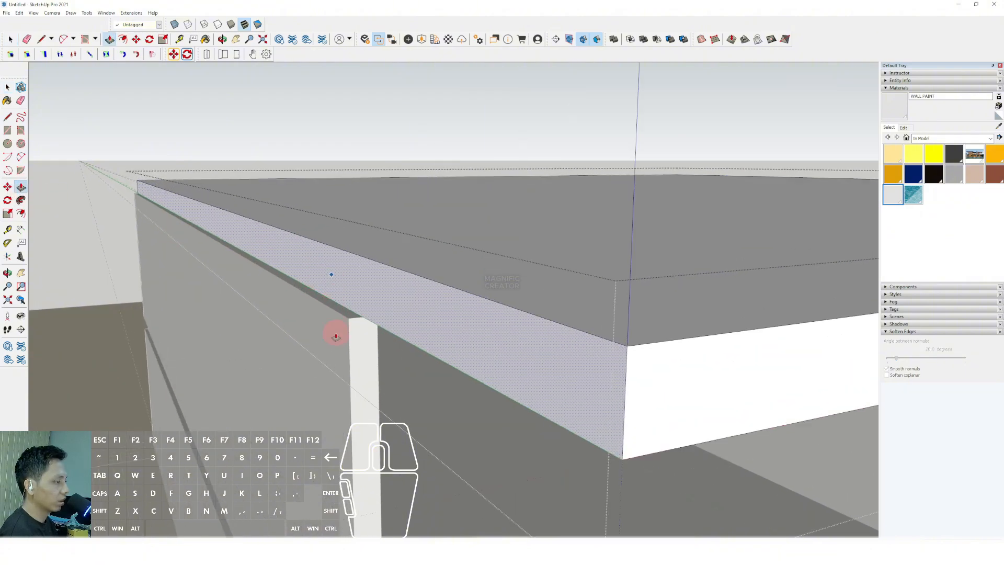
scroll(336, 336, down, 6)
Push/Pull the roof slab's outer right side face out flush with the outer face of the right wall.
middle_drag(314, 291, 280, 369)
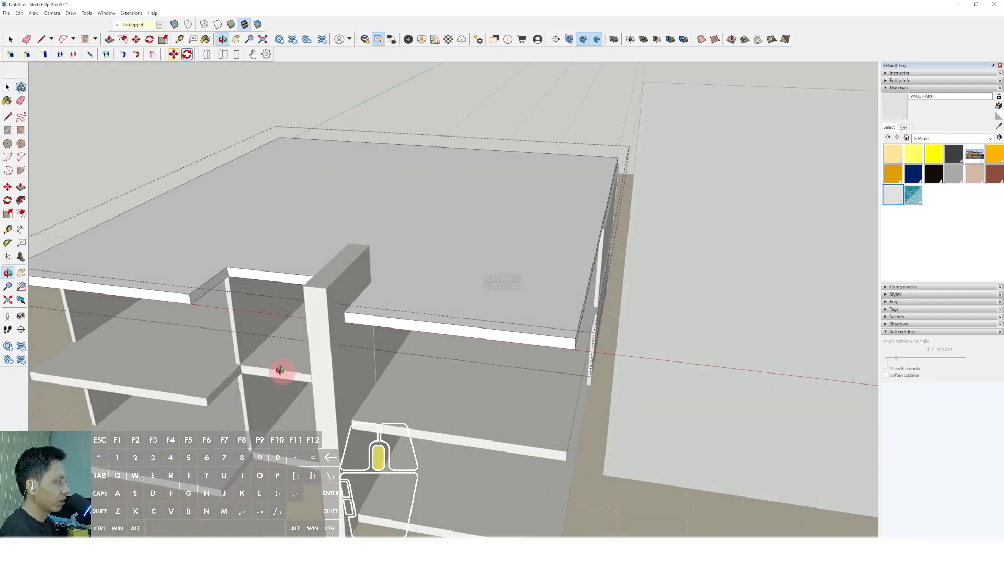
scroll(628, 170, up, 5)
scroll(501, 188, up, 3)
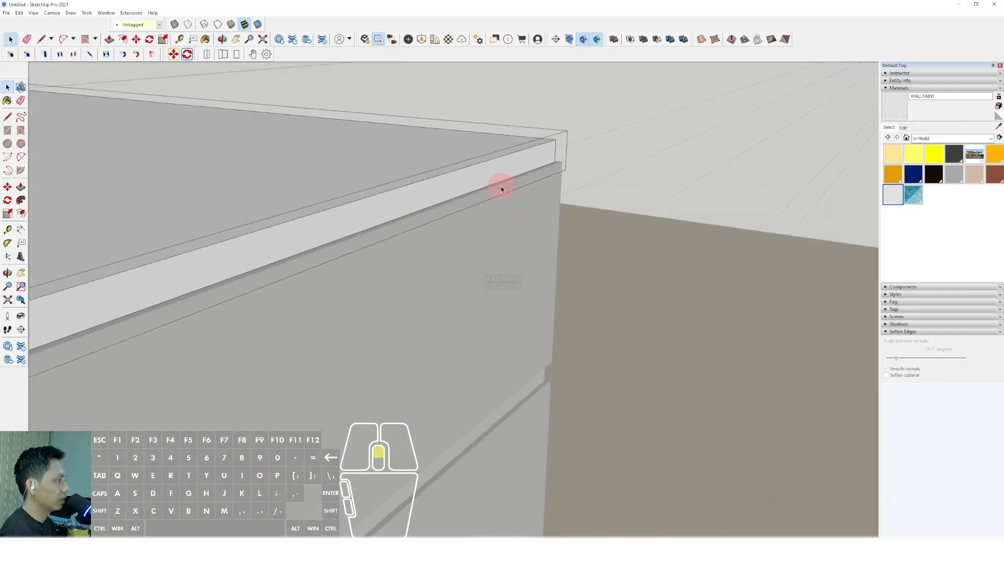
scroll(493, 179, up, 2)
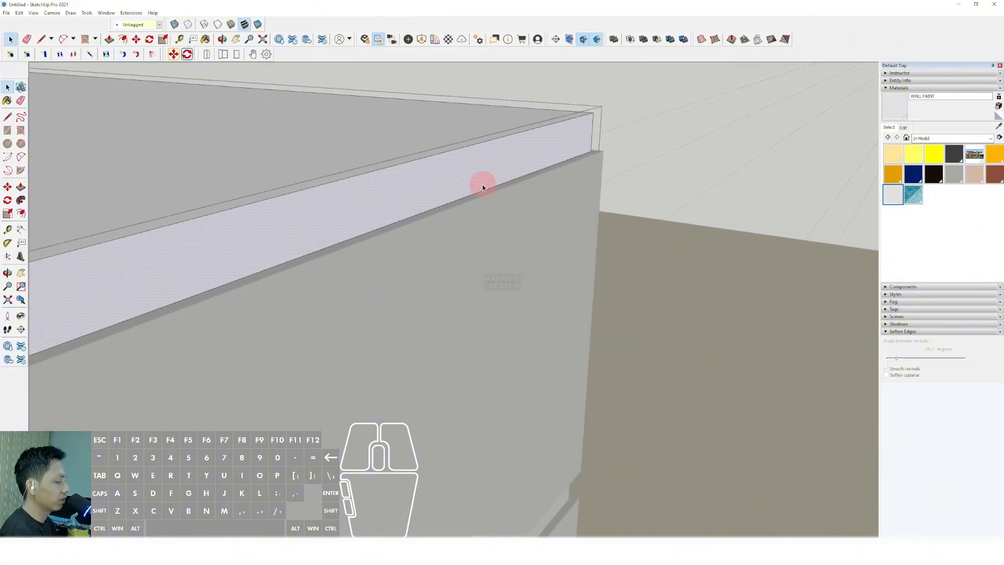
click(21, 187)
scroll(433, 213, up, 1)
click(435, 215)
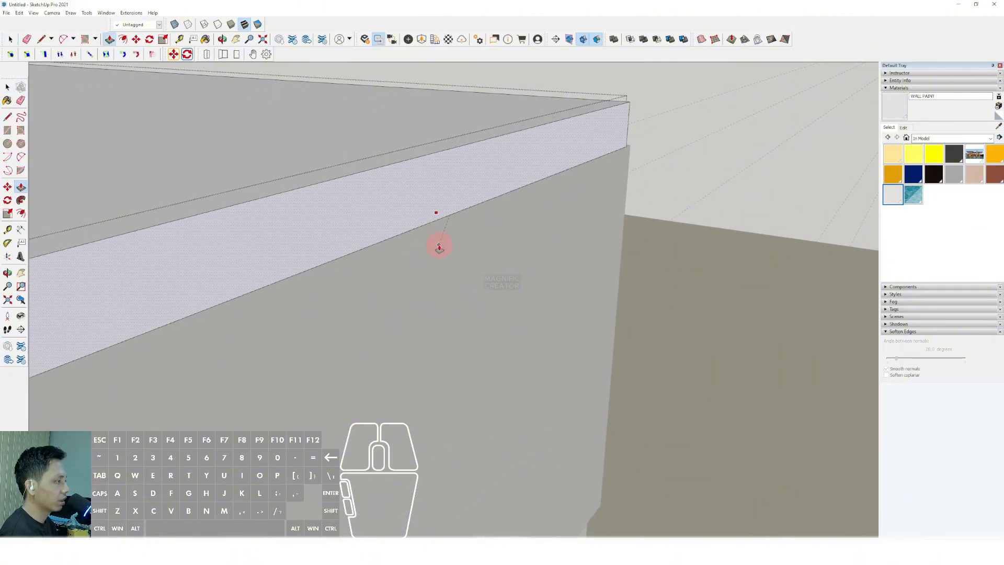
Push/Pull the roof slab's rear face out to the rear ends of the walls and close the slab group.
scroll(464, 247, down, 2)
middle_drag(564, 254, 222, 246)
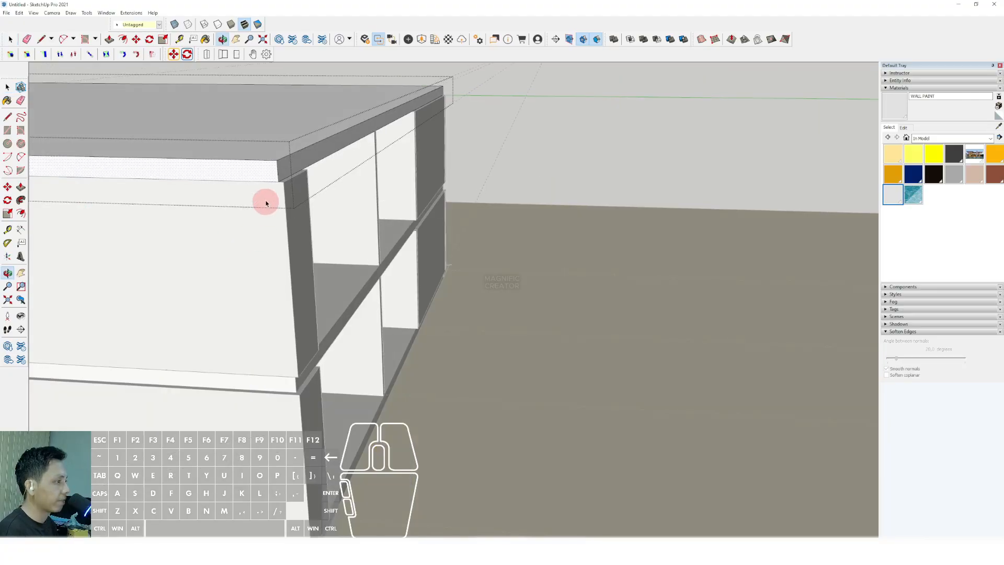
scroll(299, 172, up, 2)
click(287, 158)
scroll(290, 178, up, 1)
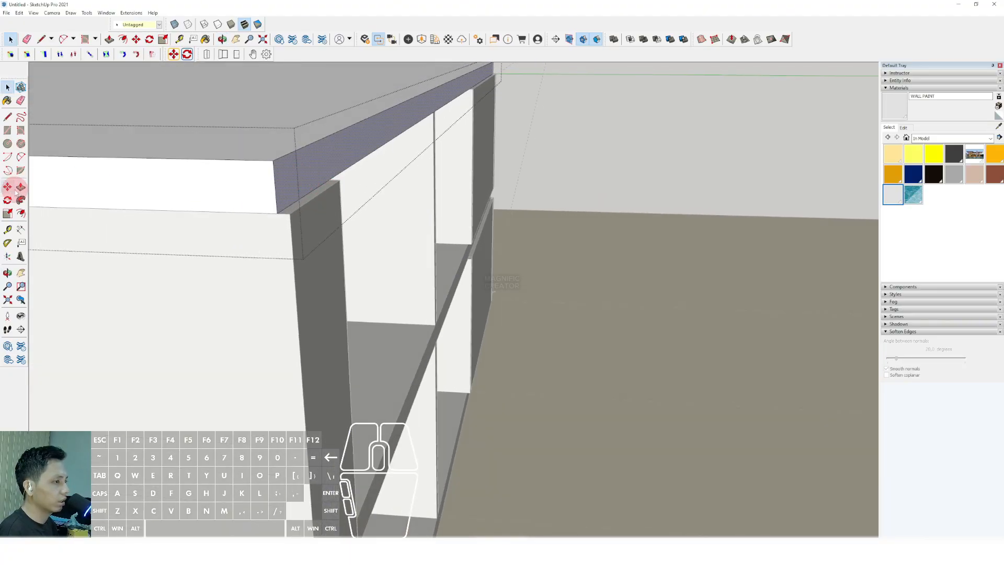
scroll(323, 168, up, 1)
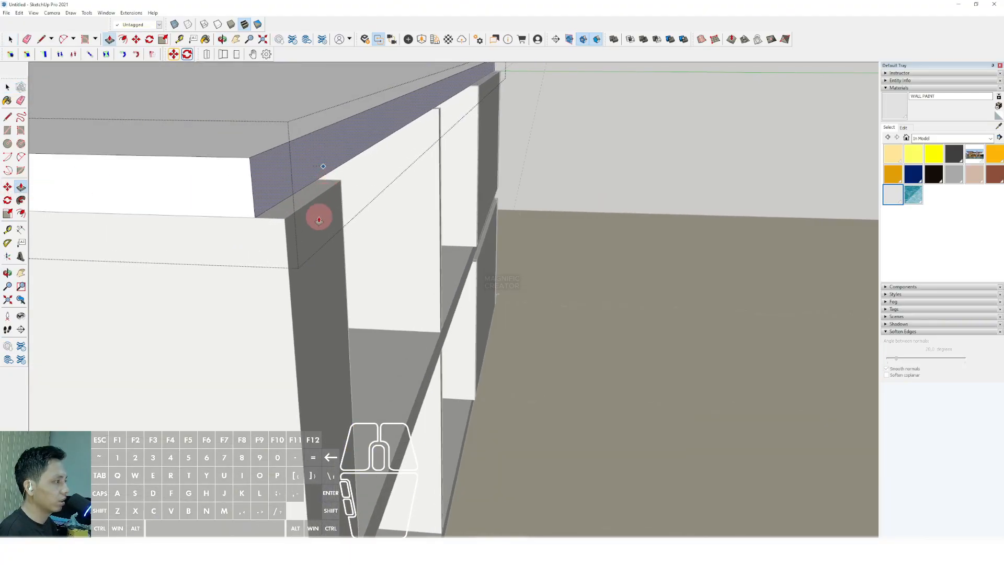
scroll(319, 220, down, 3)
middle_drag(326, 242, 225, 252)
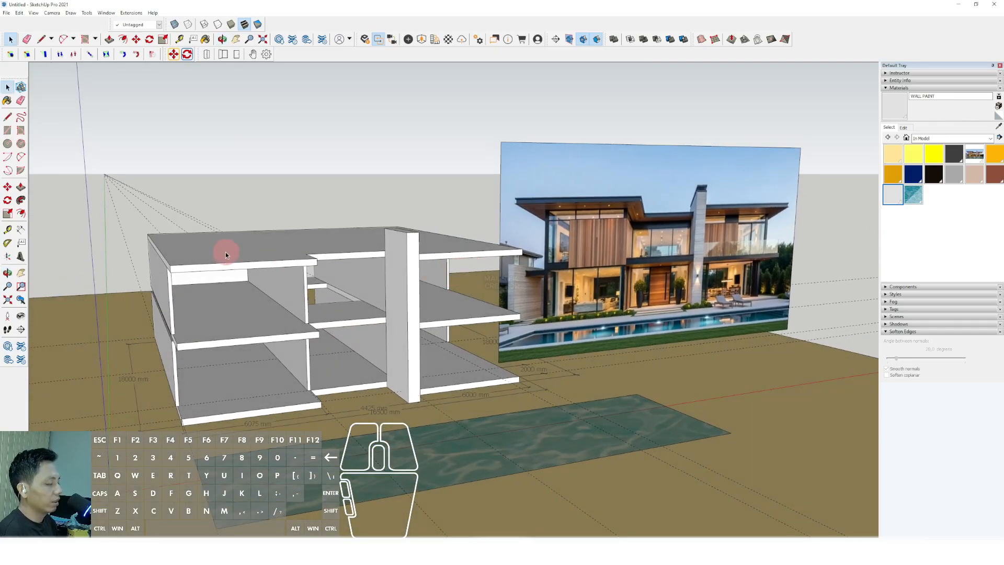
scroll(225, 252, up, 5)
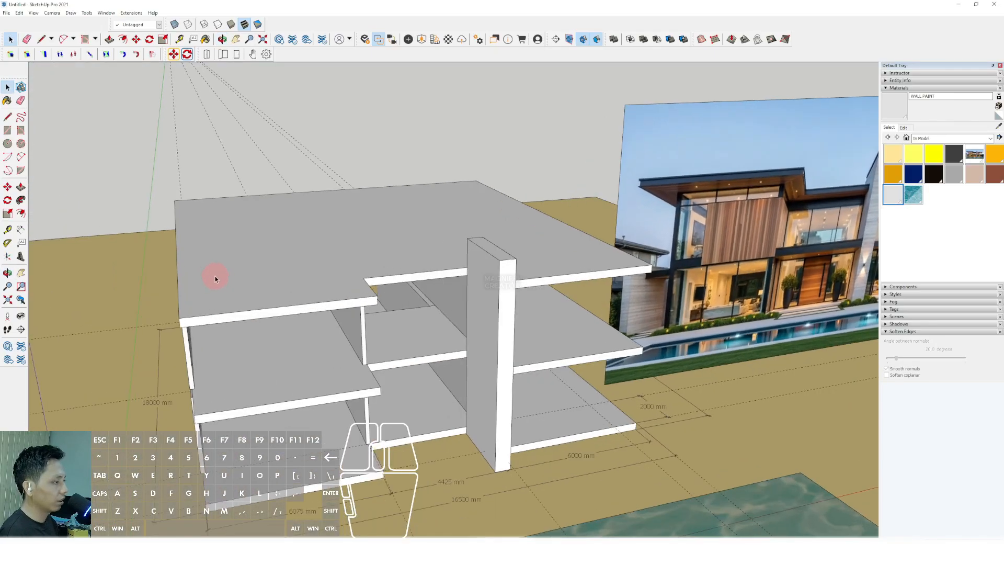
scroll(215, 275, up, 1)
triple_click(212, 258)
scroll(212, 258, down, 1)
middle_drag(212, 258, 241, 267)
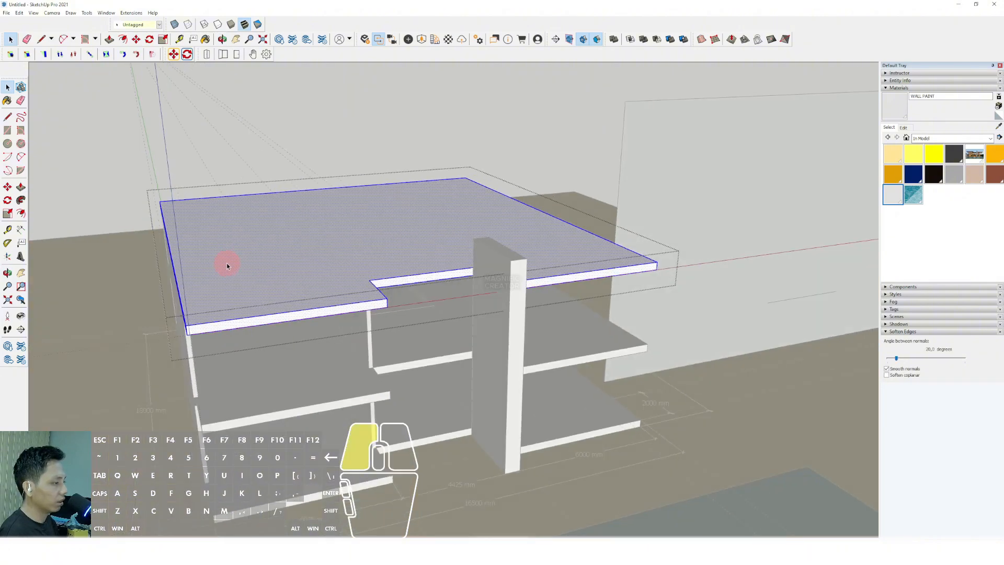
click(227, 266)
scroll(233, 278, down, 2)
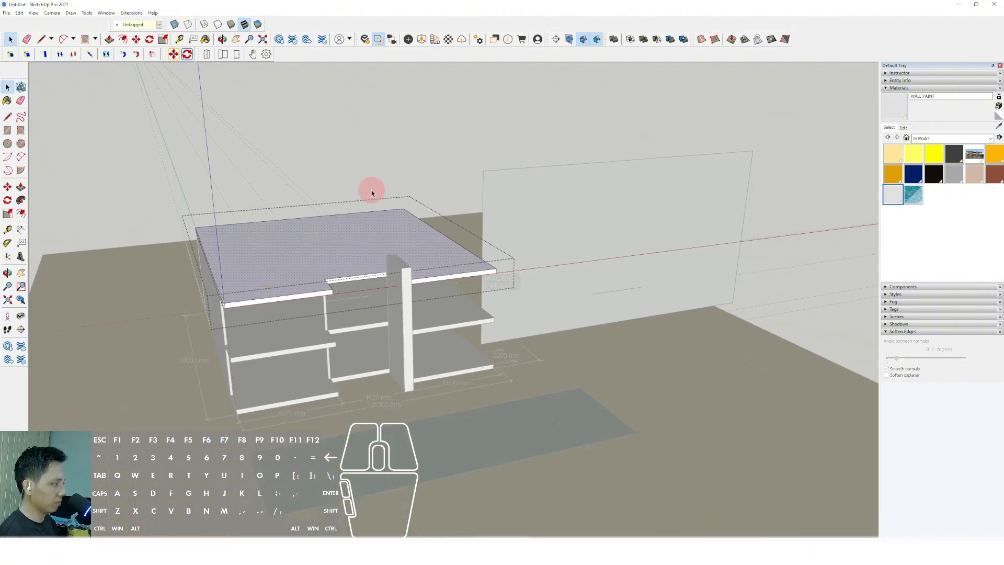
click(381, 162)
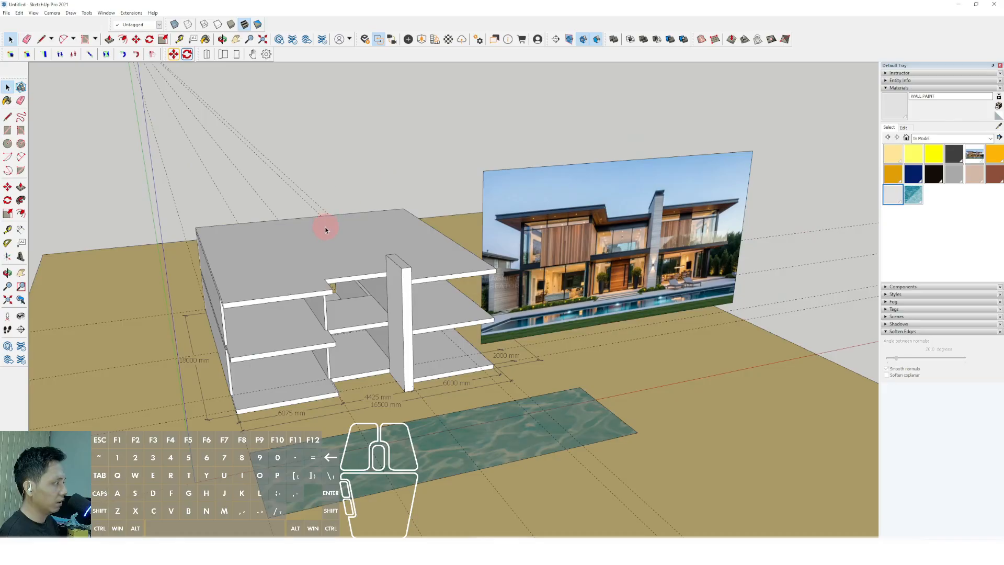
Open the roof slab group and offset its top face outline outward to create an overhang around the whole roof.
scroll(313, 238, up, 3)
triple_click(202, 297)
click(196, 304)
scroll(192, 297, up, 2)
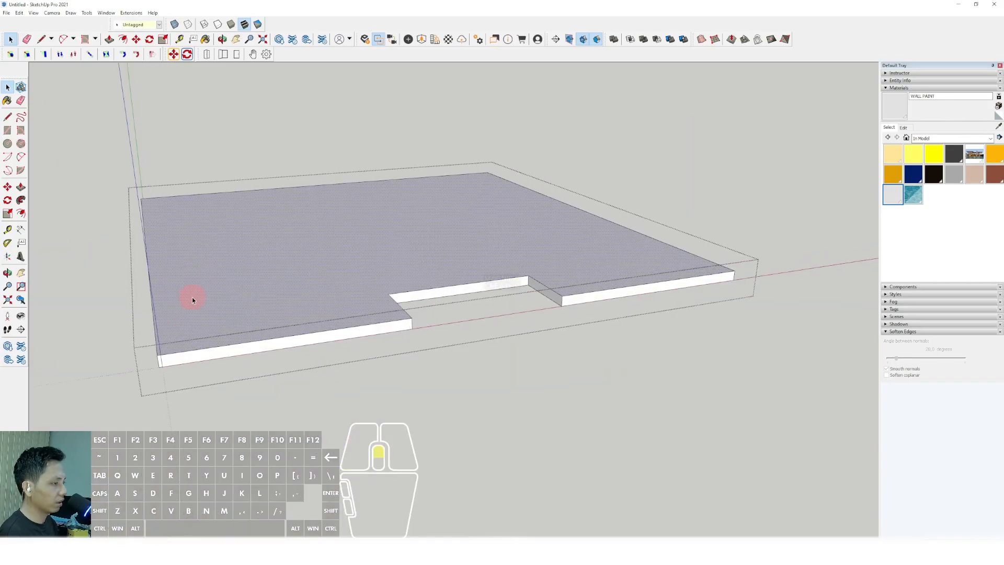
shift+middle_drag(192, 298, 216, 286)
click(21, 214)
scroll(208, 277, up, 1)
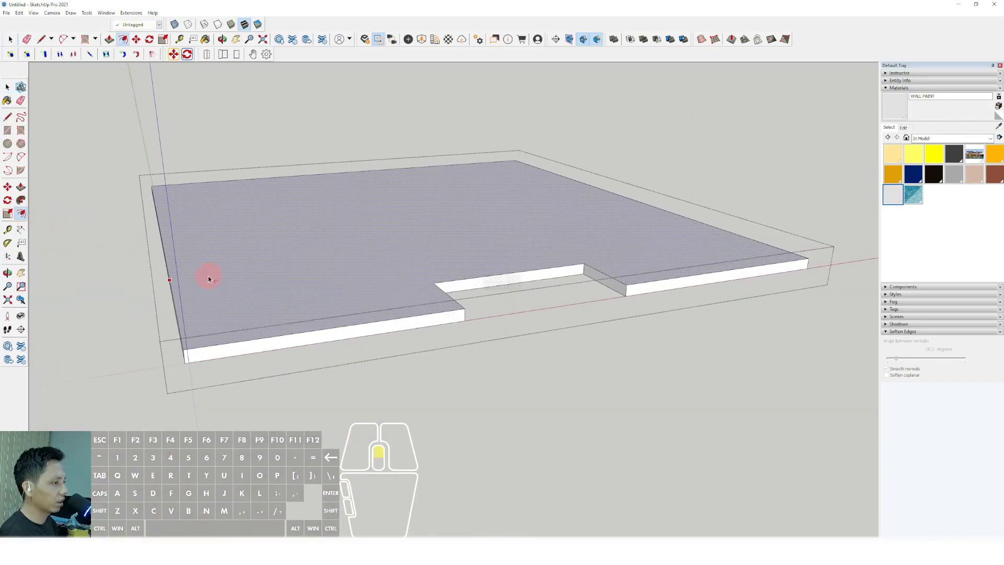
click(177, 278)
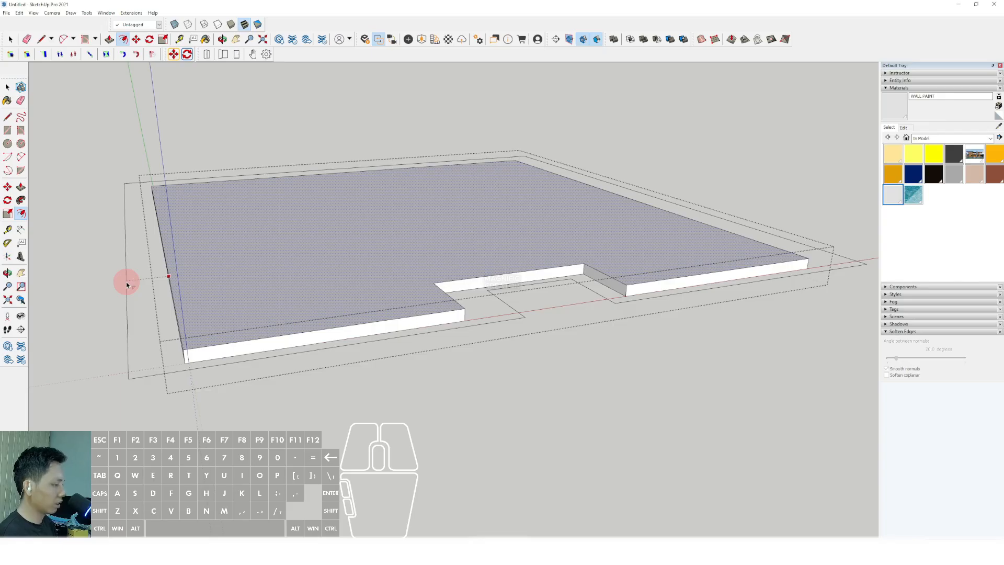
click(127, 282)
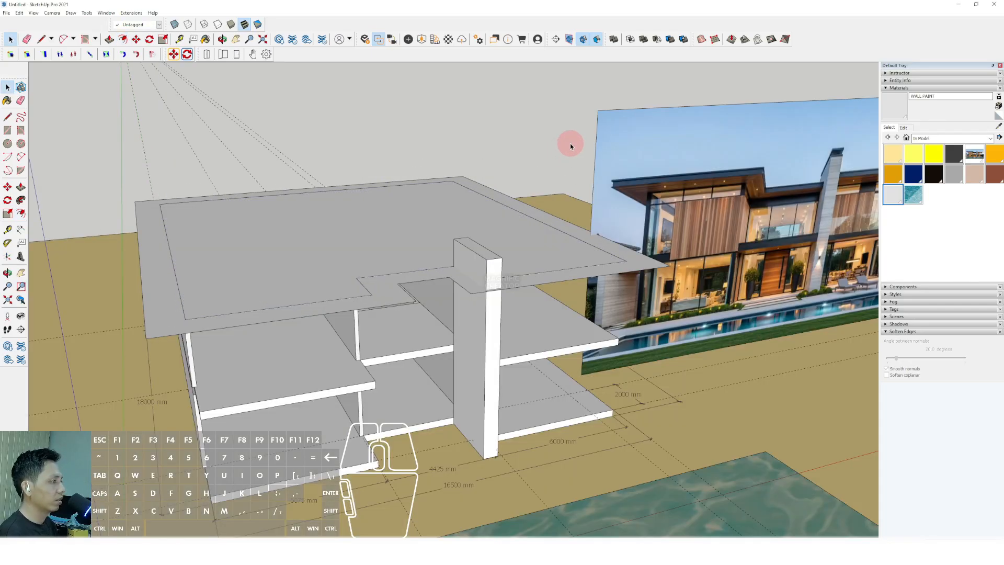
Open the roof slab group, Push/Pull the overhang face down to the slab's underside, and close the group.
middle_drag(570, 143, 444, 247)
scroll(106, 155, up, 4)
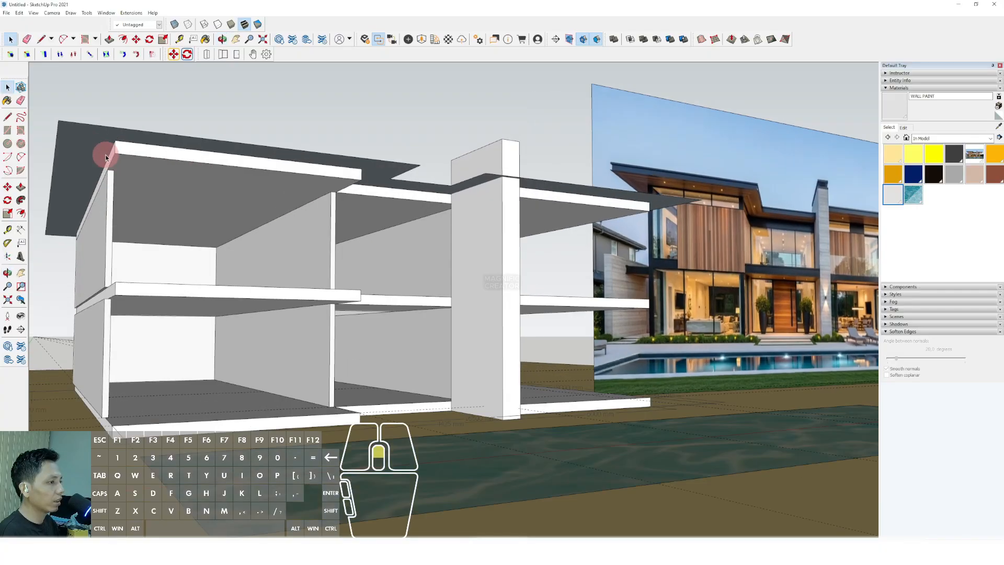
scroll(163, 163, up, 3)
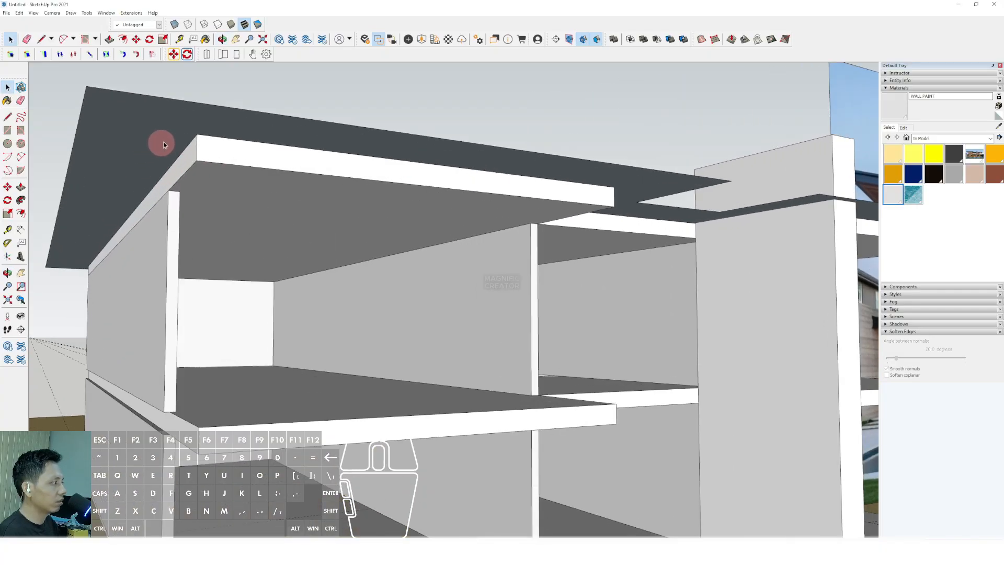
double_click(161, 144)
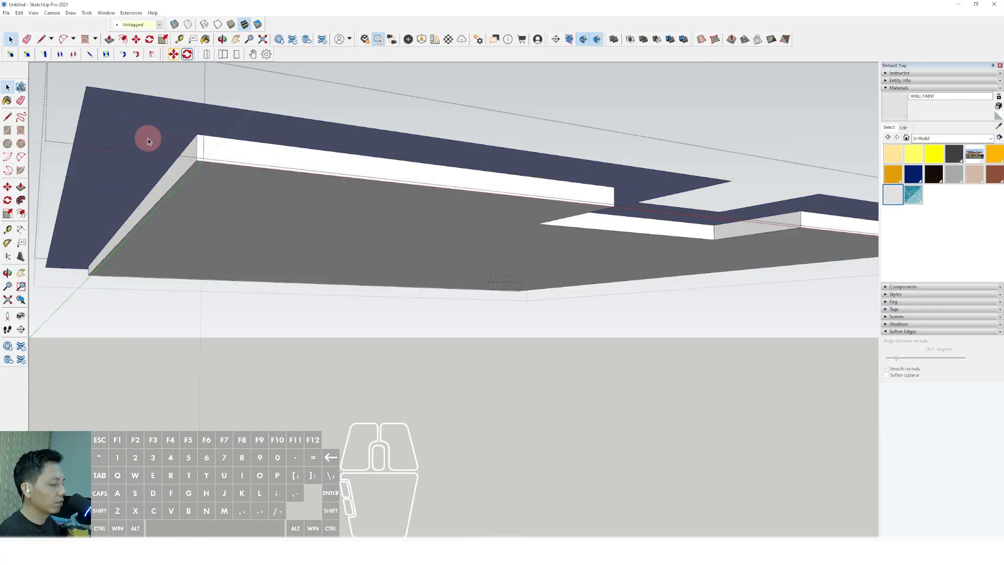
middle_drag(148, 138, 190, 161)
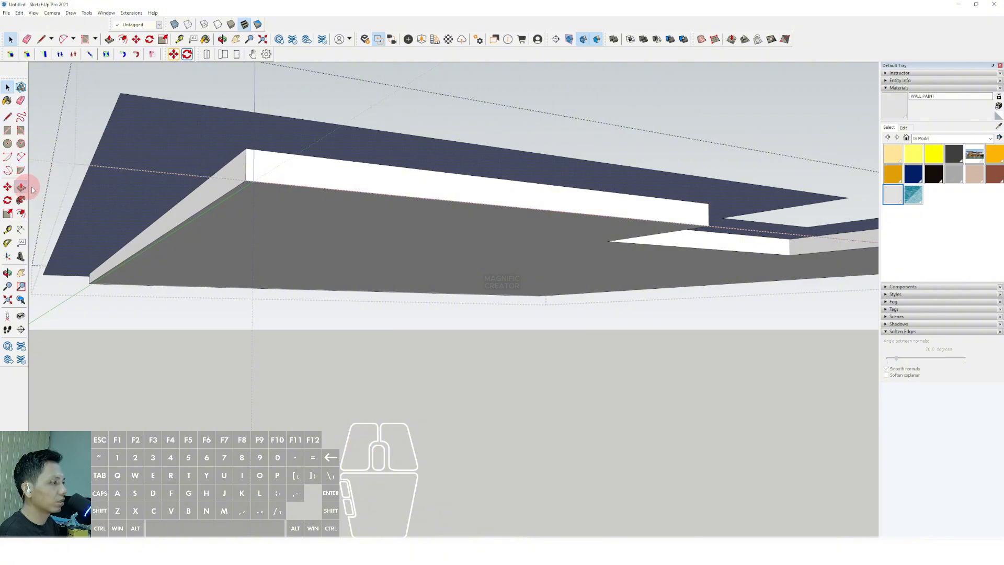
drag(230, 146, 251, 182)
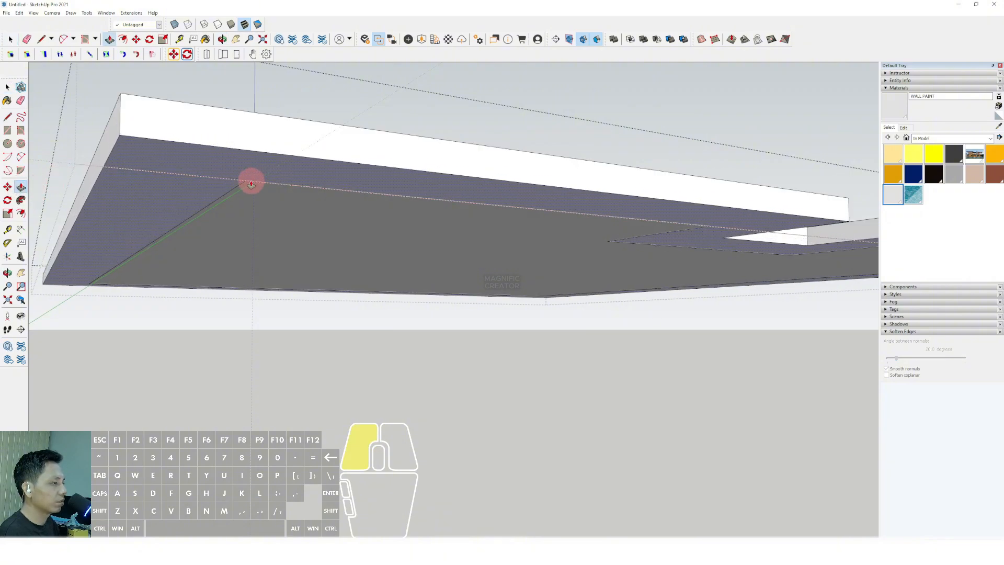
key(space)
scroll(263, 197, down, 5)
click(122, 134)
Compare the overhanging roof, floor slabs and chimney wall with the house in the reference photo from several angles.
scroll(126, 137, down, 2)
shift+middle_drag(234, 179, 203, 188)
middle_drag(316, 208, 315, 176)
scroll(177, 224, up, 3)
scroll(315, 177, up, 2)
scroll(285, 183, down, 2)
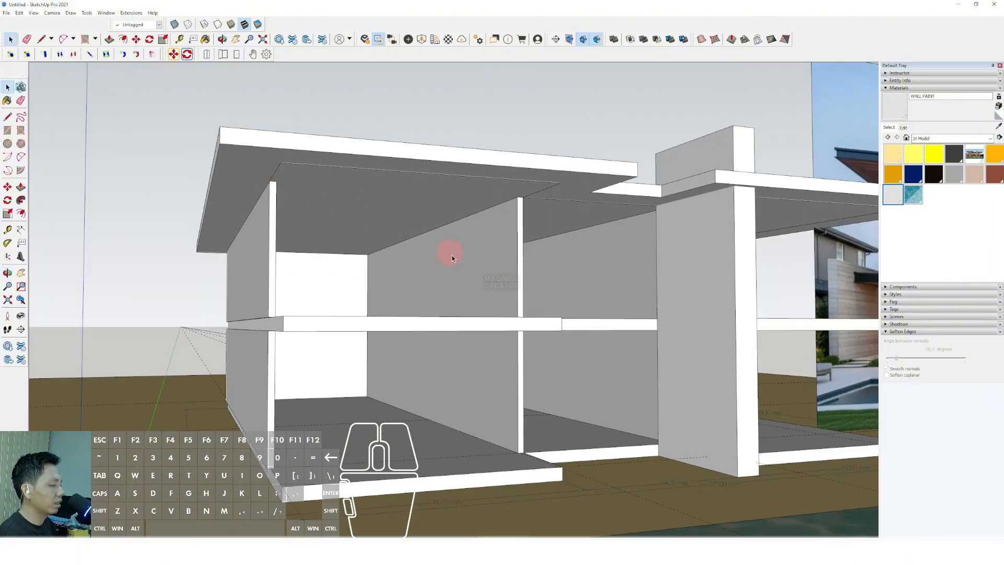
scroll(452, 255, down, 2)
shift+middle_drag(457, 260, 399, 319)
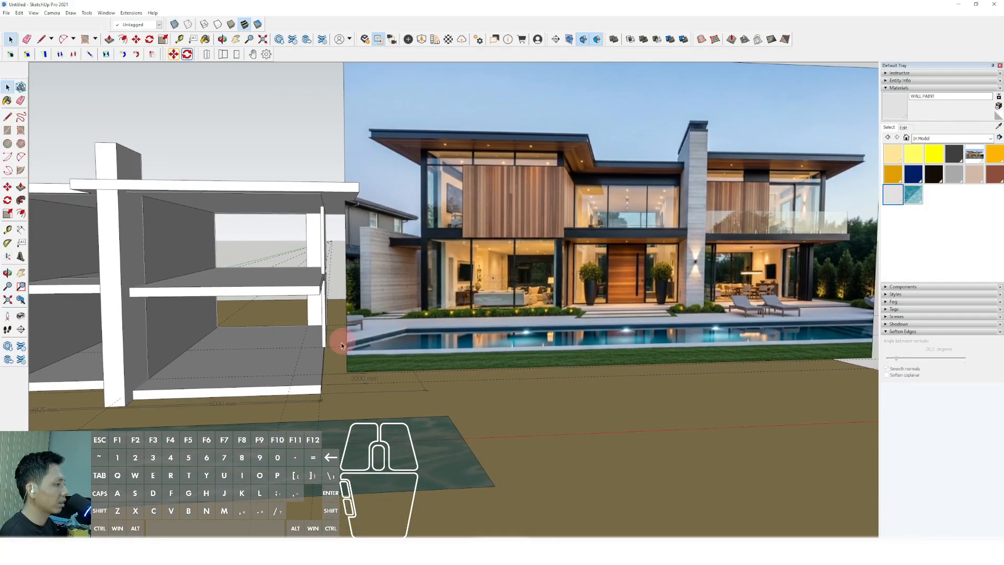
scroll(342, 341, down, 2)
shift+middle_drag(298, 352, 415, 370)
middle_drag(387, 365, 383, 378)
shift+middle_drag(256, 374, 409, 400)
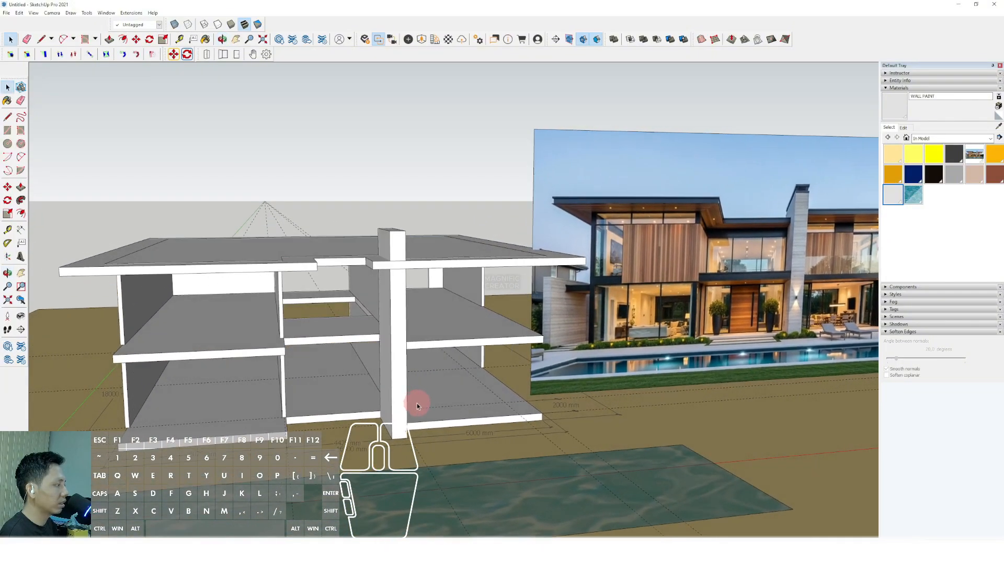
Move the chimney wall along the red axis until its inner side is flush with the interior wall's face.
scroll(410, 403, up, 5)
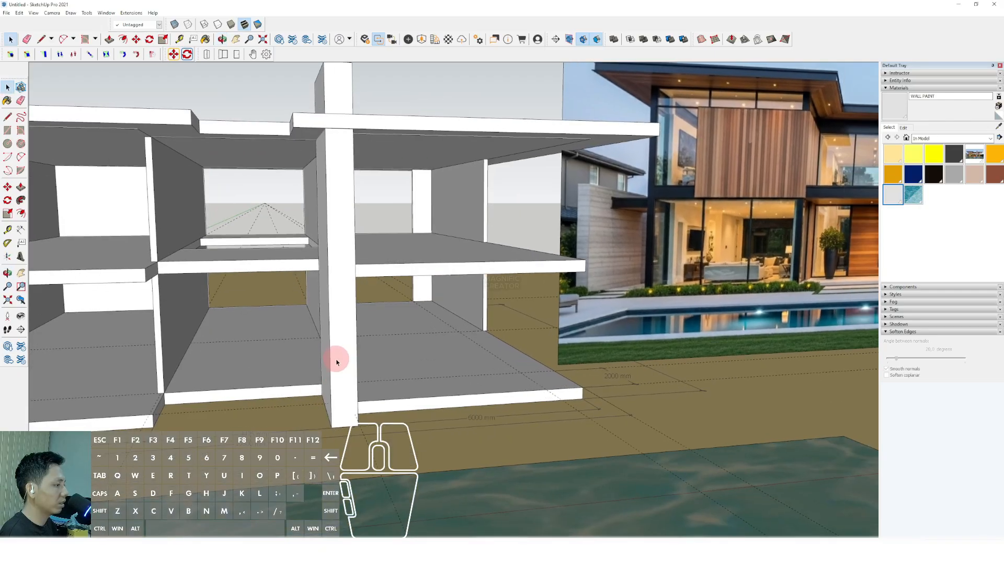
scroll(332, 351, up, 6)
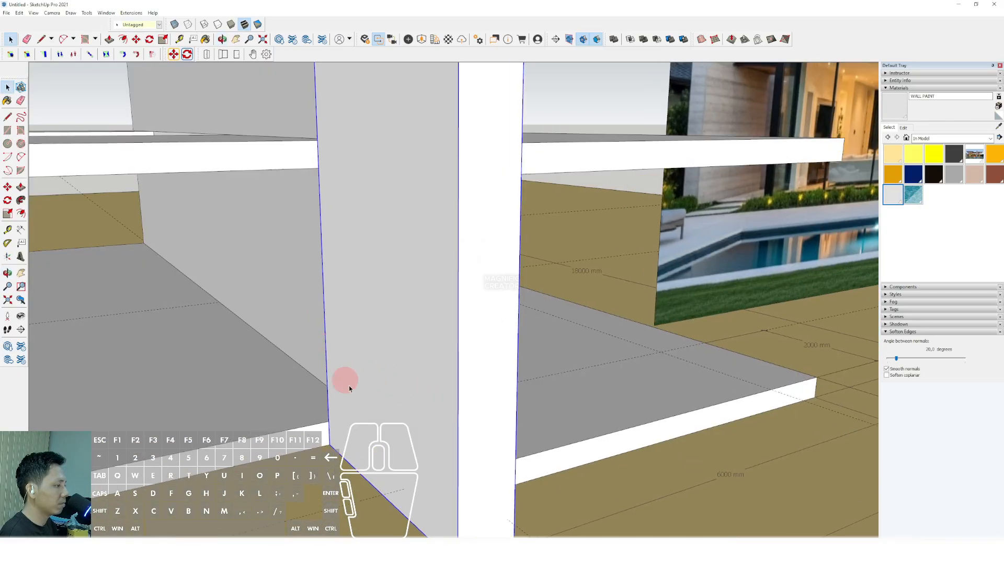
scroll(405, 349, down, 2)
scroll(412, 332, down, 1)
scroll(370, 370, up, 5)
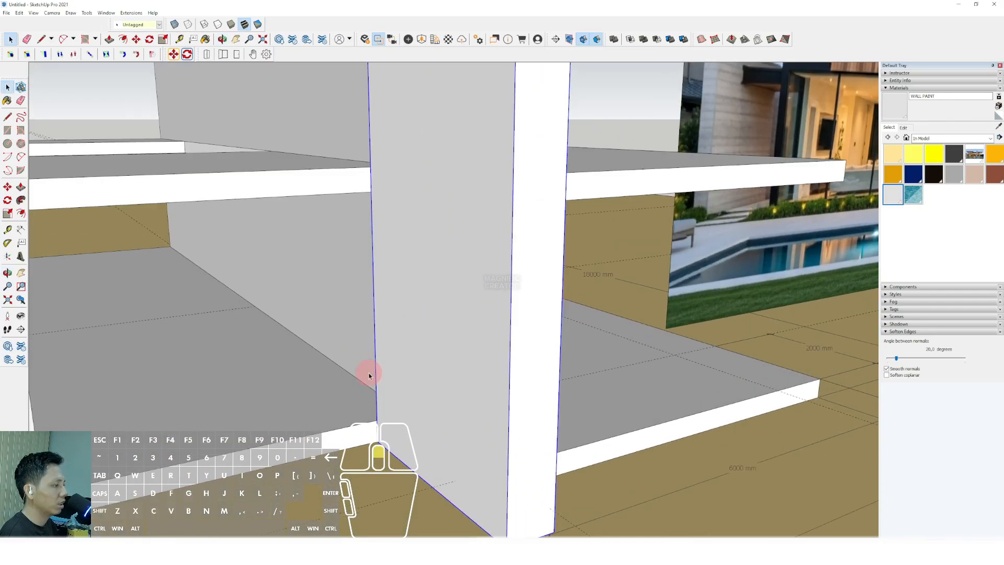
scroll(438, 354, down, 1)
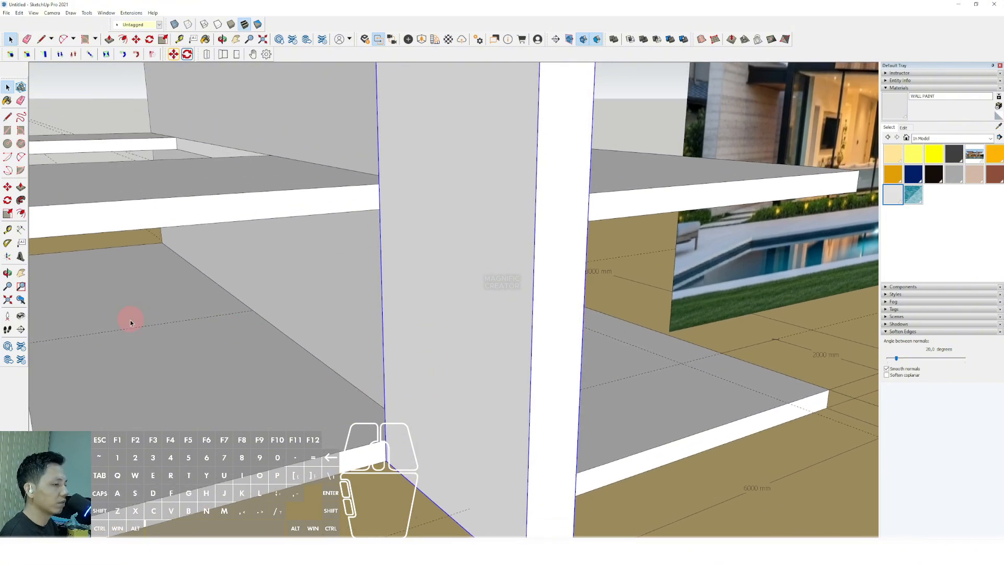
middle_drag(237, 294, 397, 382)
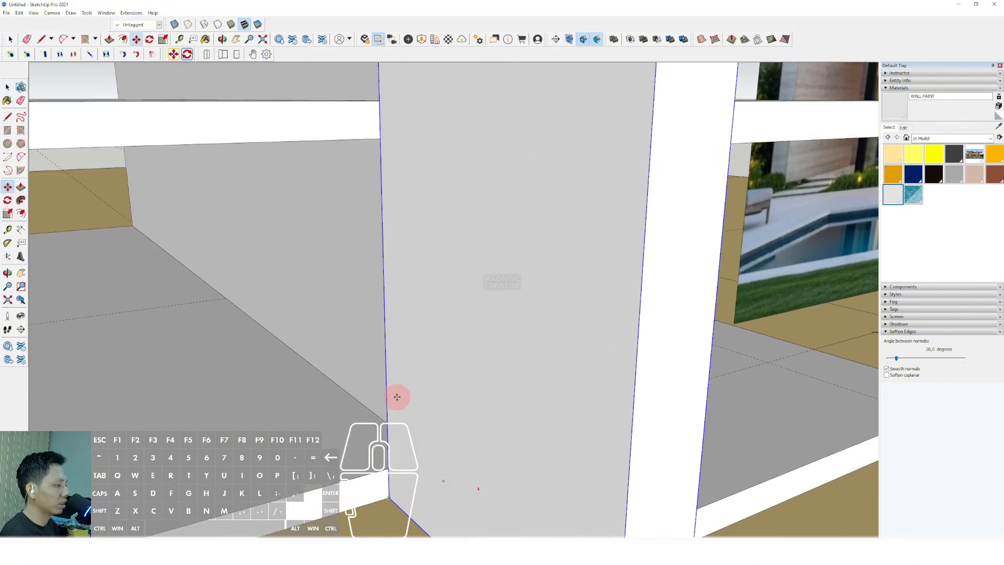
click(397, 397)
key(shift)
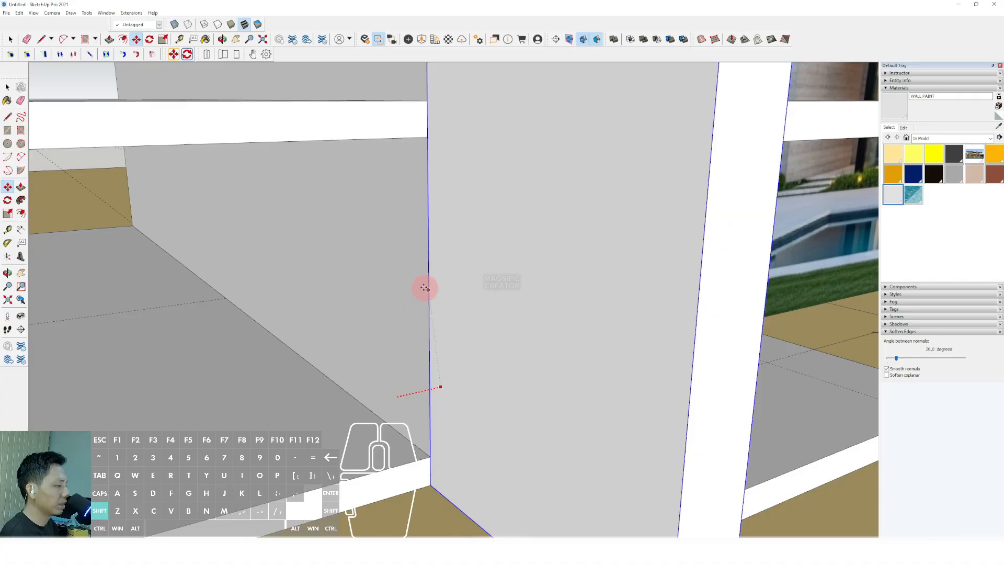
key(space)
Examine the entrance door, its side windows, the canopy and the chimney wall in the reference photo.
scroll(413, 340, down, 5)
middle_drag(426, 362, 292, 369)
scroll(707, 223, up, 6)
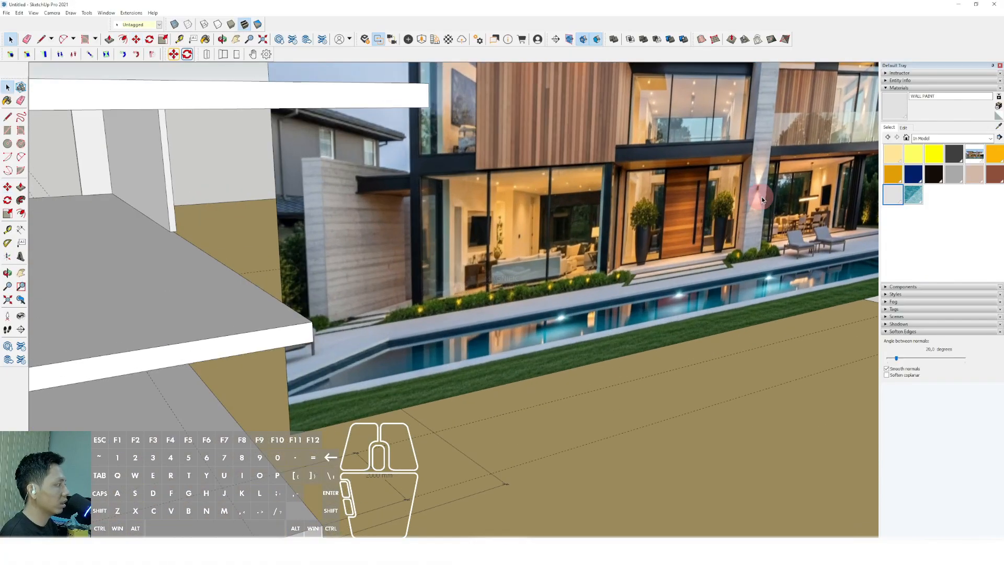
scroll(695, 265, up, 3)
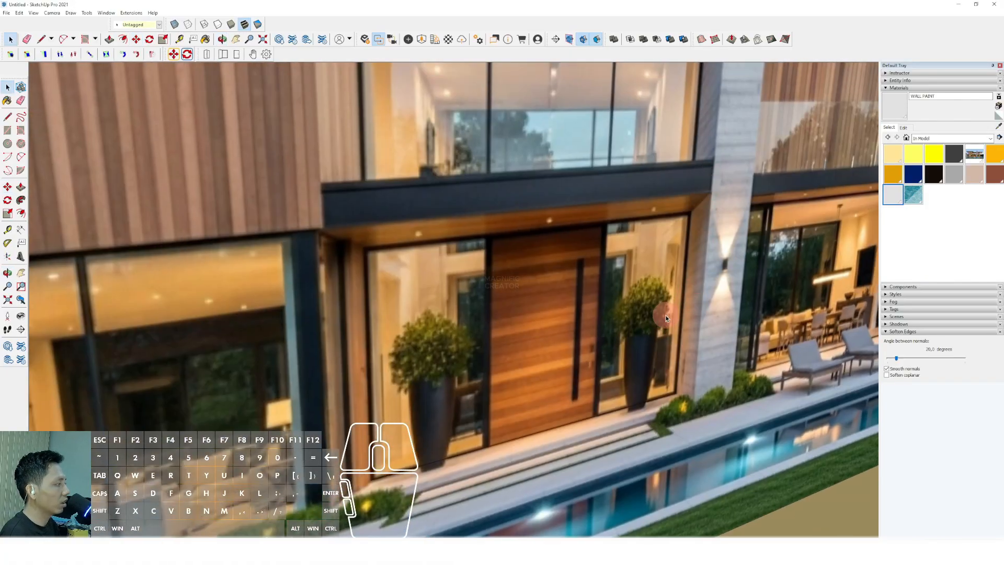
scroll(687, 244, up, 3)
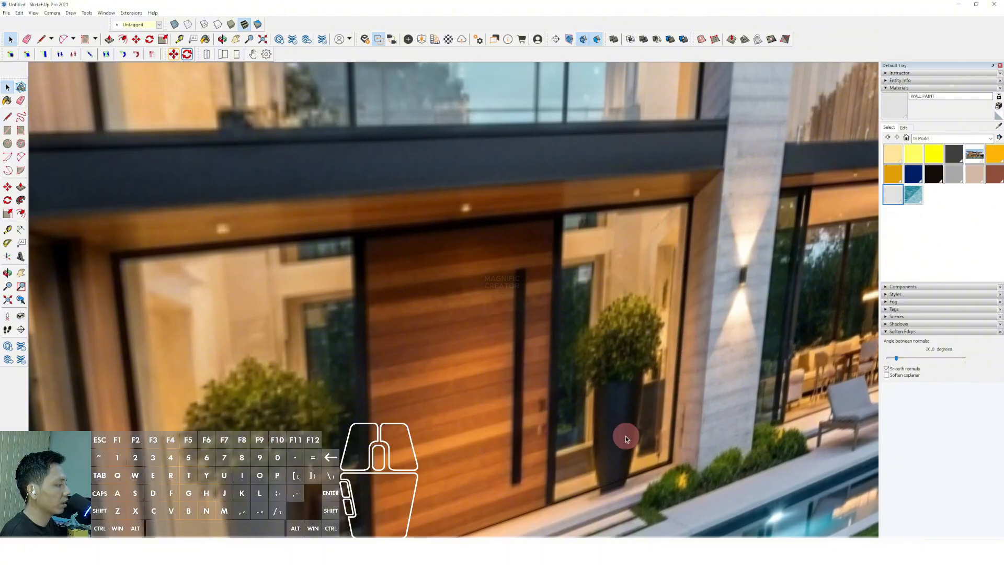
scroll(409, 225, down, 2)
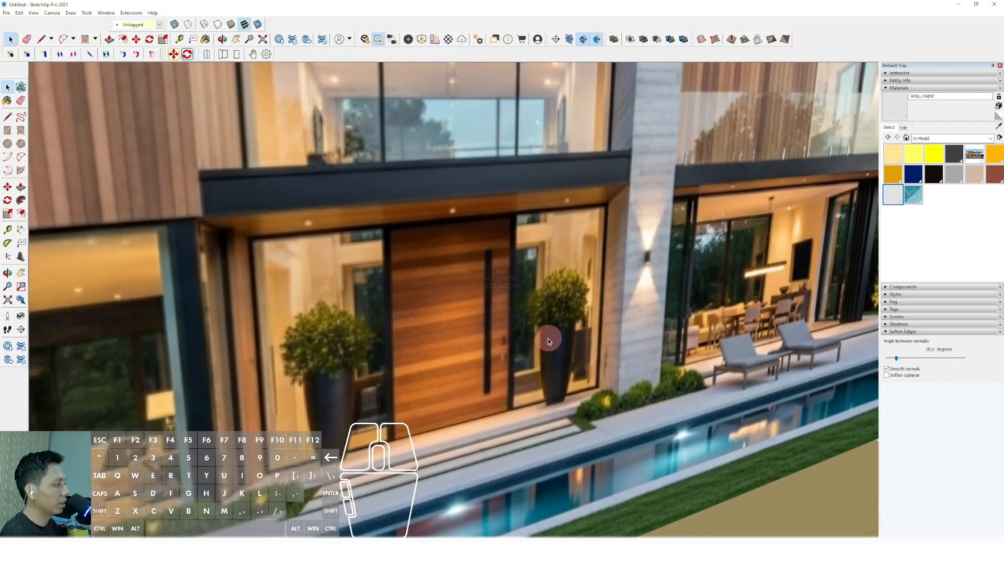
scroll(646, 250, down, 9)
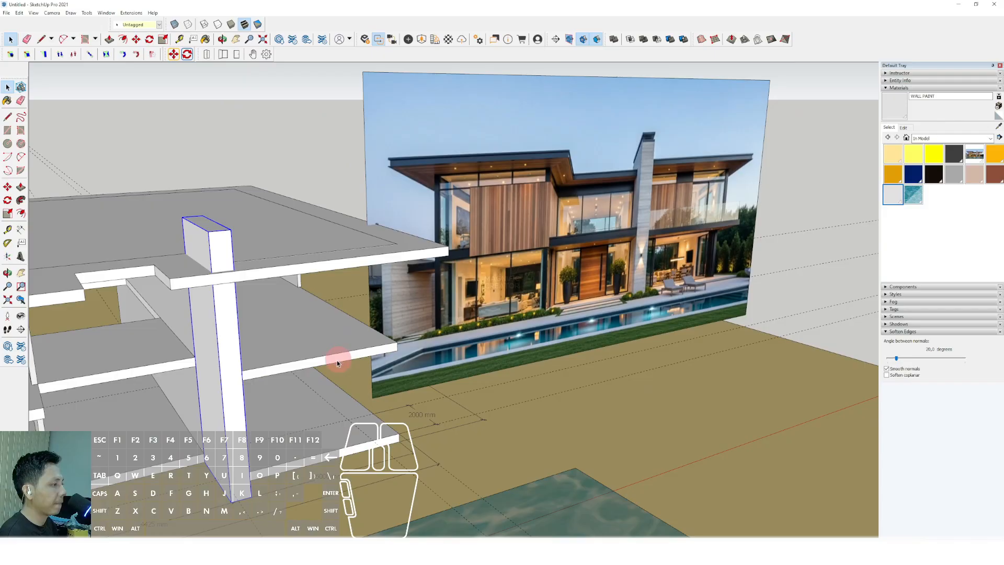
Draw a rectangle at the front of the middle bay's upper floor slab, extending it from the neighbouring slab's front corner onto the chimney wall.
shift+middle_drag(337, 363, 199, 349)
shift+middle_drag(394, 359, 184, 313)
scroll(489, 376, up, 2)
scroll(541, 316, up, 1)
scroll(541, 321, down, 4)
scroll(460, 303, up, 5)
click(11, 132)
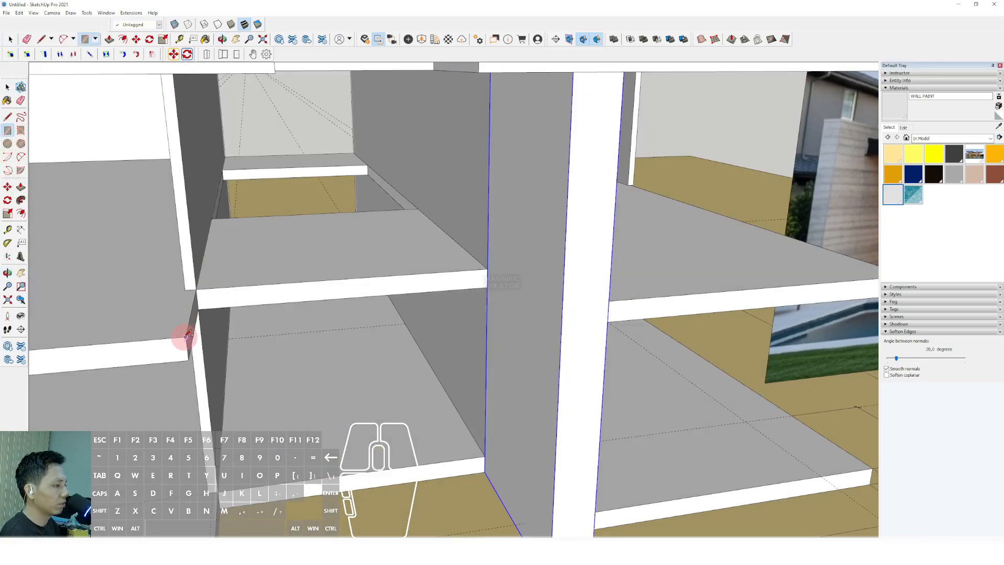
scroll(487, 268, down, 8)
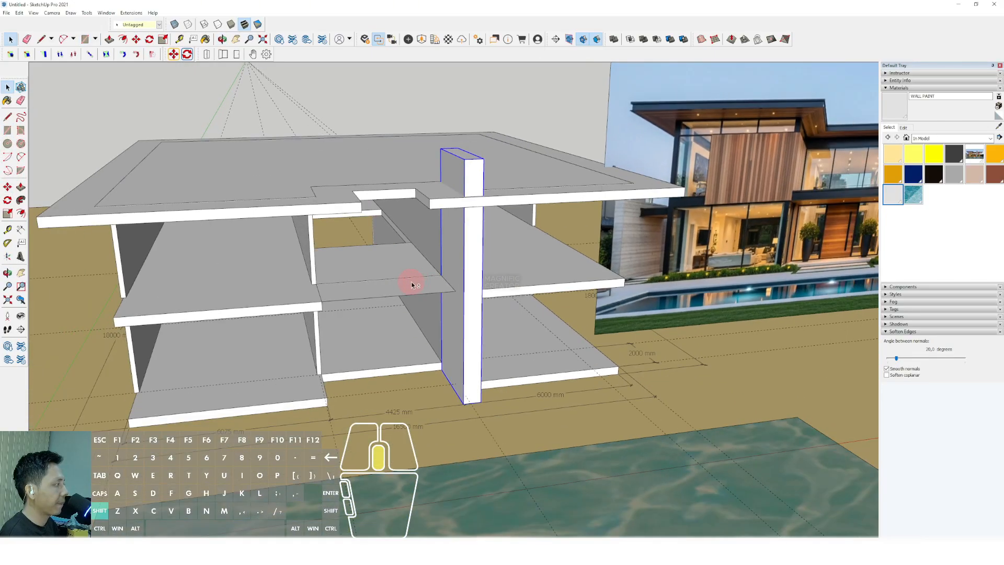
middle_drag(412, 282, 290, 293)
scroll(303, 280, up, 10)
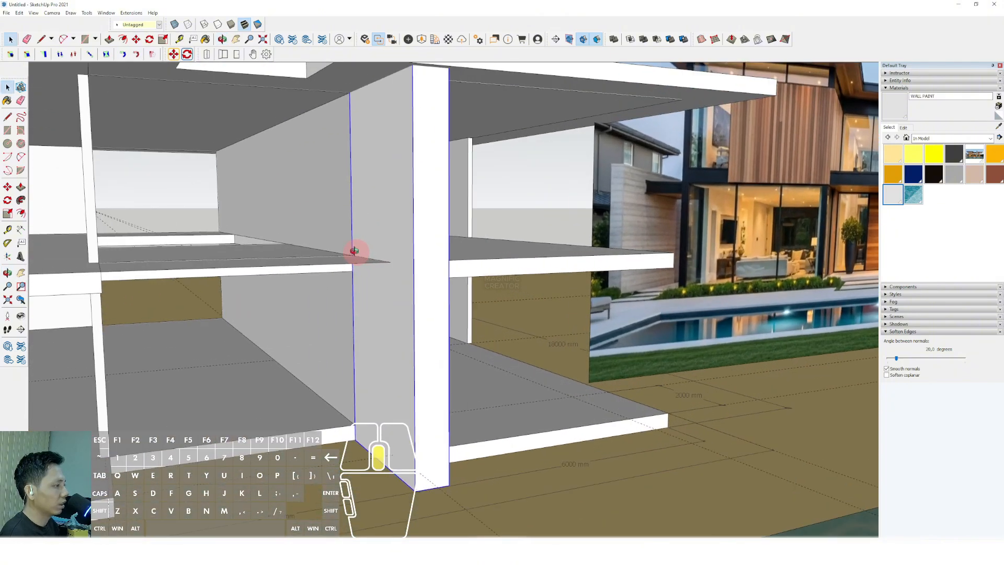
scroll(269, 224, up, 6)
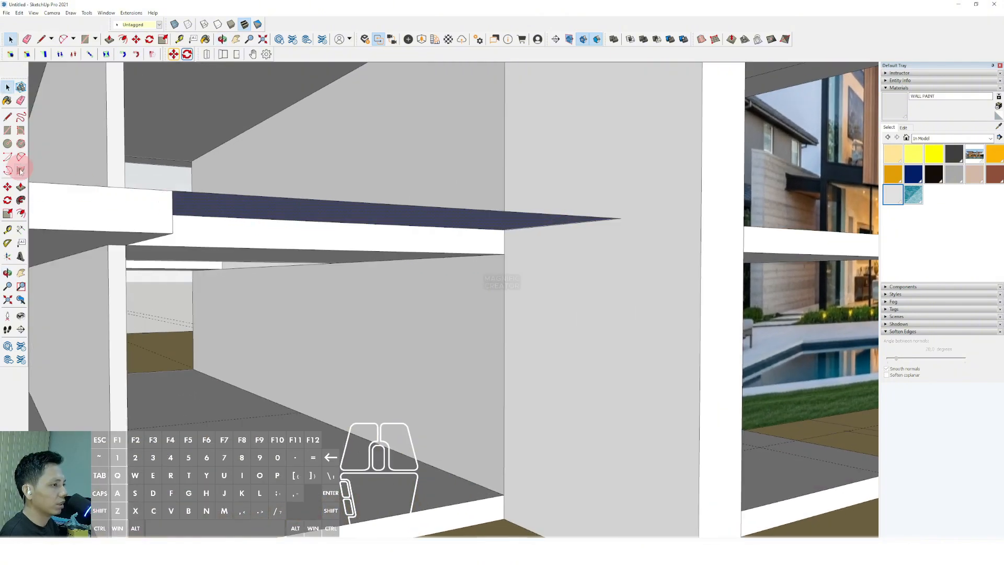
Push/Pull the rectangle to the floor slab's thickness and make the resulting entrance canopy a group.
click(21, 187)
scroll(197, 206, up, 2)
click(197, 206)
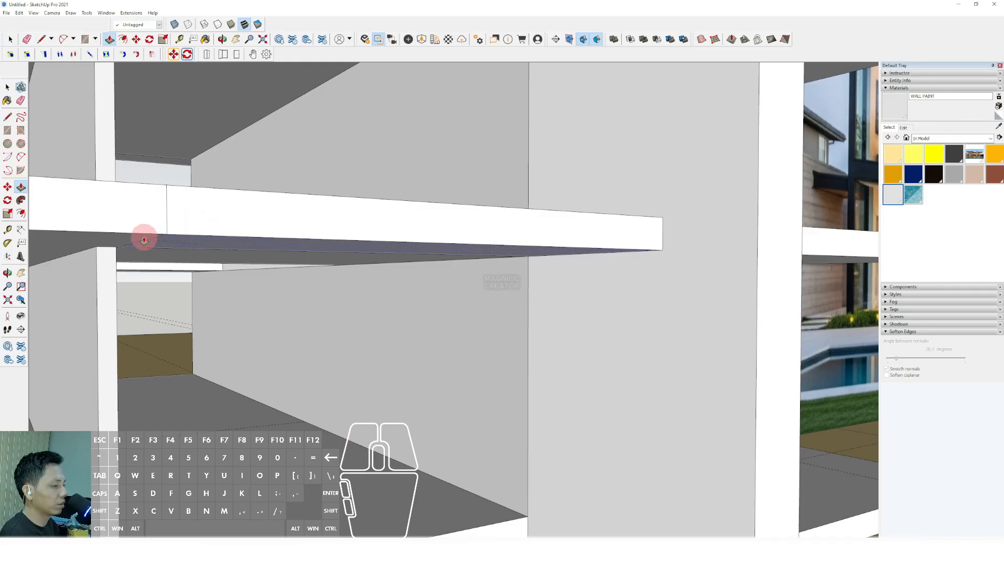
key(space)
scroll(256, 229, down, 1)
right_click(268, 223)
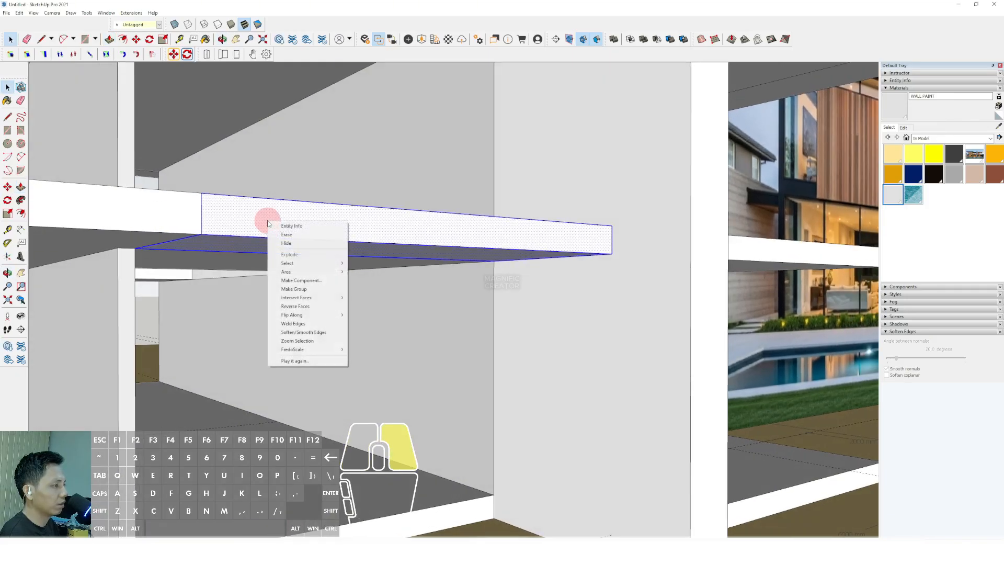
click(293, 289)
Measure the entrance opening's height from the ground floor slab's front edge to the underside of the canopy.
scroll(538, 244, down, 5)
middle_drag(426, 245, 502, 308)
scroll(431, 333, up, 3)
scroll(491, 349, up, 5)
scroll(486, 352, down, 5)
shift+middle_drag(486, 352, 446, 407)
scroll(276, 396, up, 4)
scroll(366, 399, up, 1)
scroll(392, 414, up, 2)
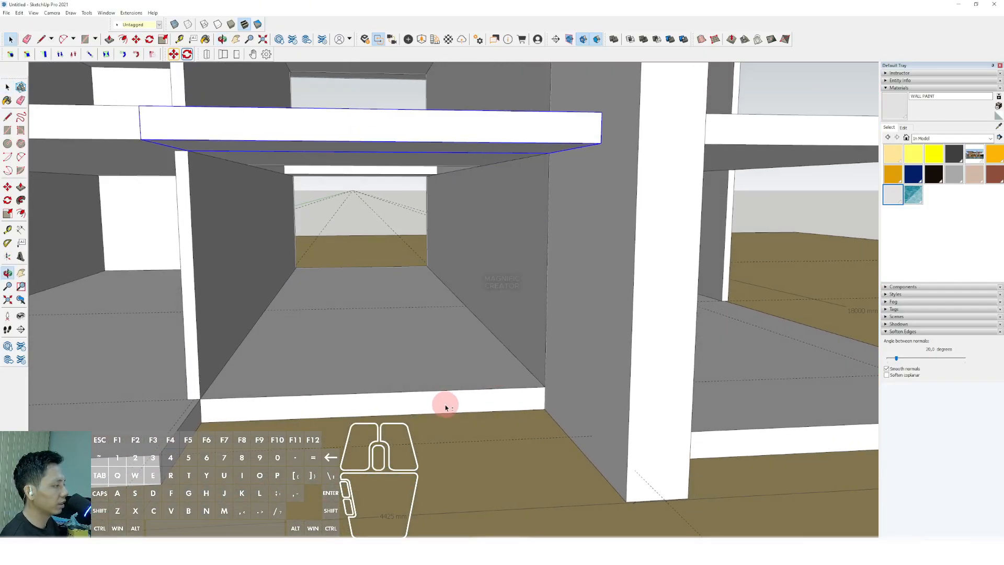
scroll(439, 371, up, 1)
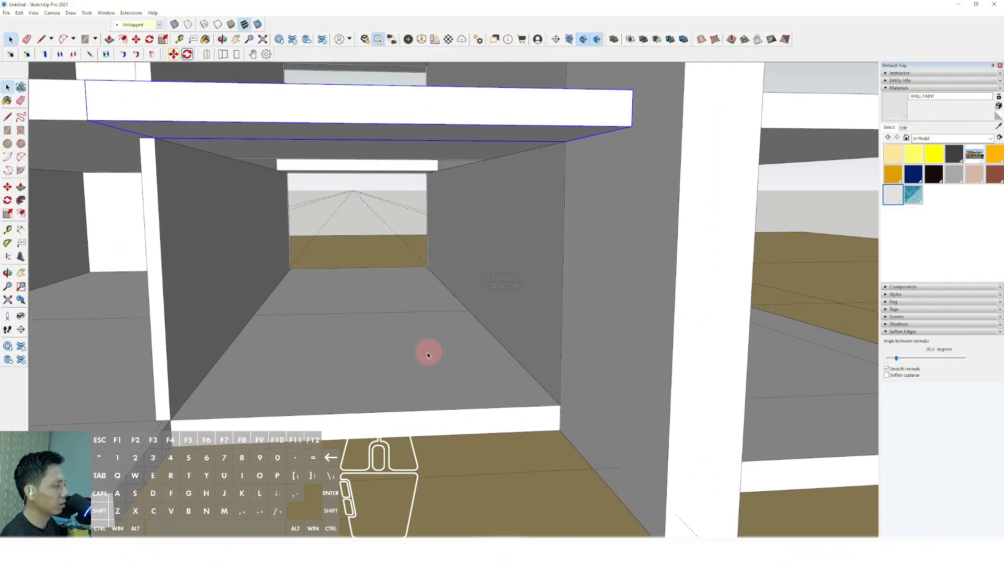
middle_drag(386, 299, 349, 423)
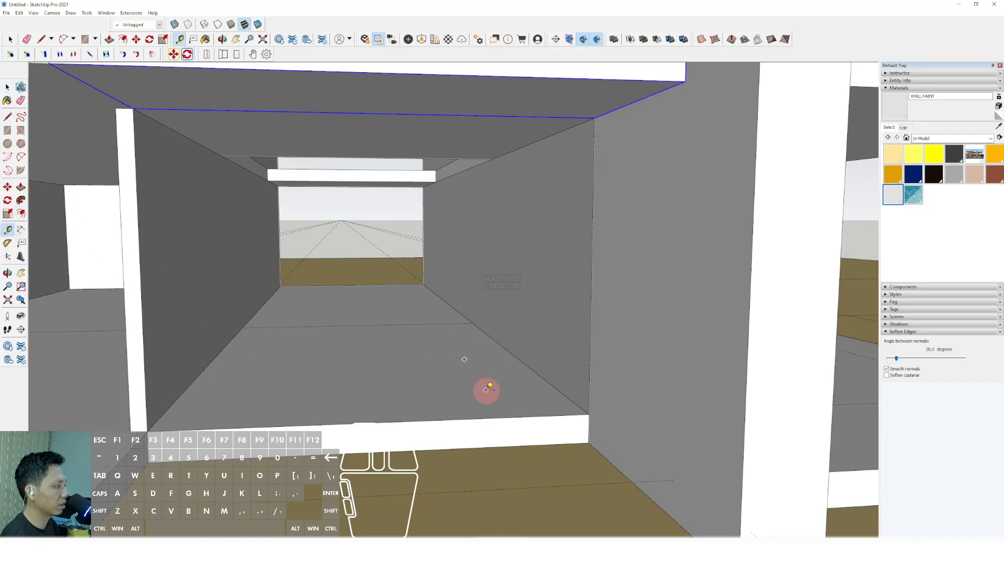
middle_drag(487, 388, 505, 390)
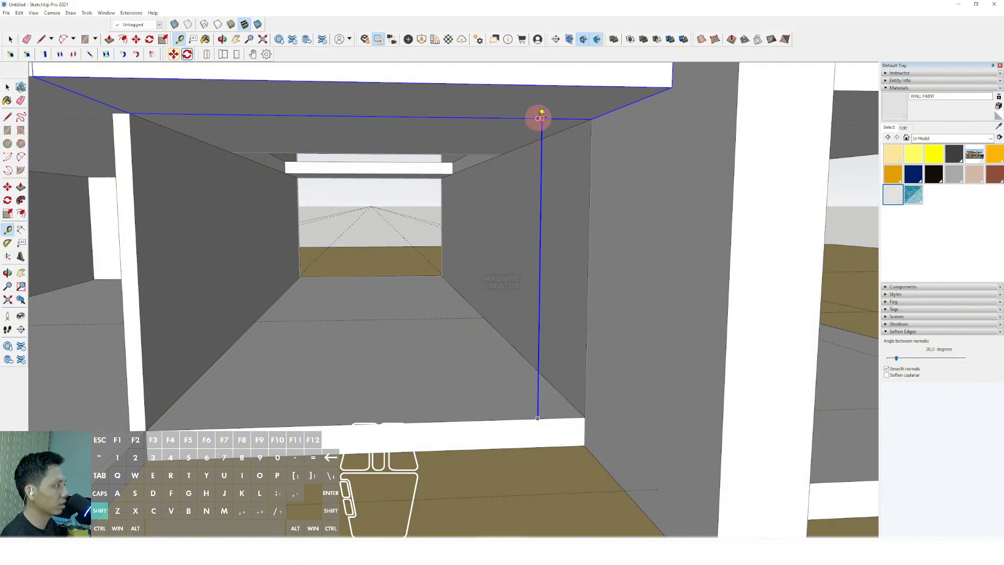
Place two vertical Tape Measure guides across the entrance opening to divide it into a door and side windows.
middle_drag(541, 120, 590, 269)
key(t)
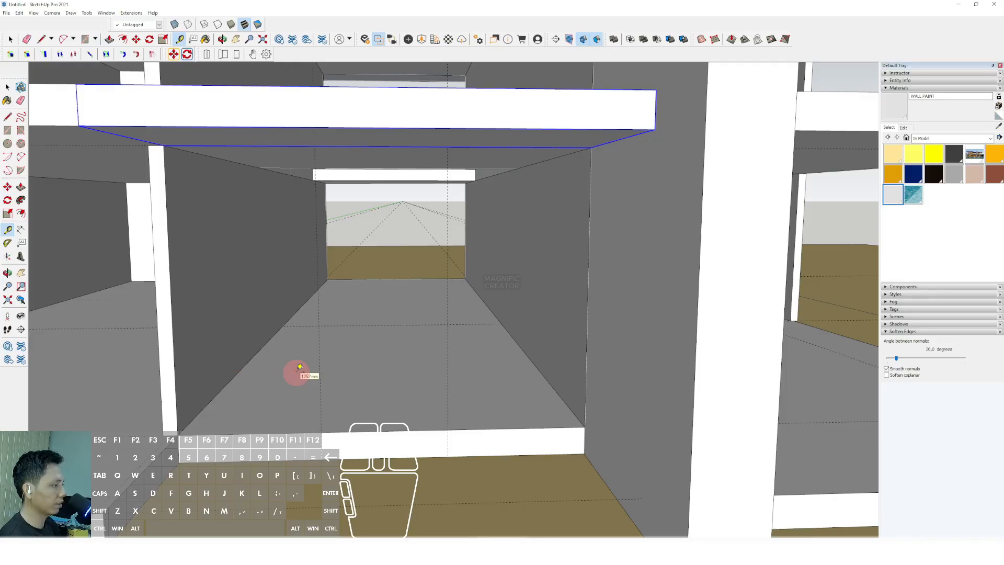
middle_drag(359, 384, 403, 414)
Draw a vertical rectangle from the floor slab's corner at the chimney wall to the nearest guide, up to the canopy's underside.
scroll(389, 386, down, 4)
scroll(392, 385, up, 6)
scroll(419, 401, up, 2)
scroll(376, 421, down, 2)
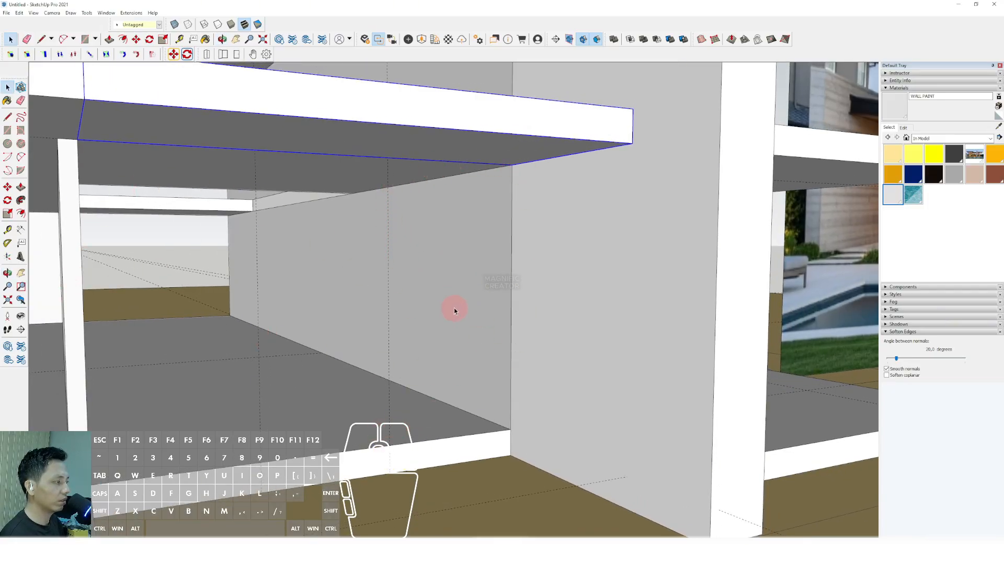
shift+middle_drag(373, 398, 359, 411)
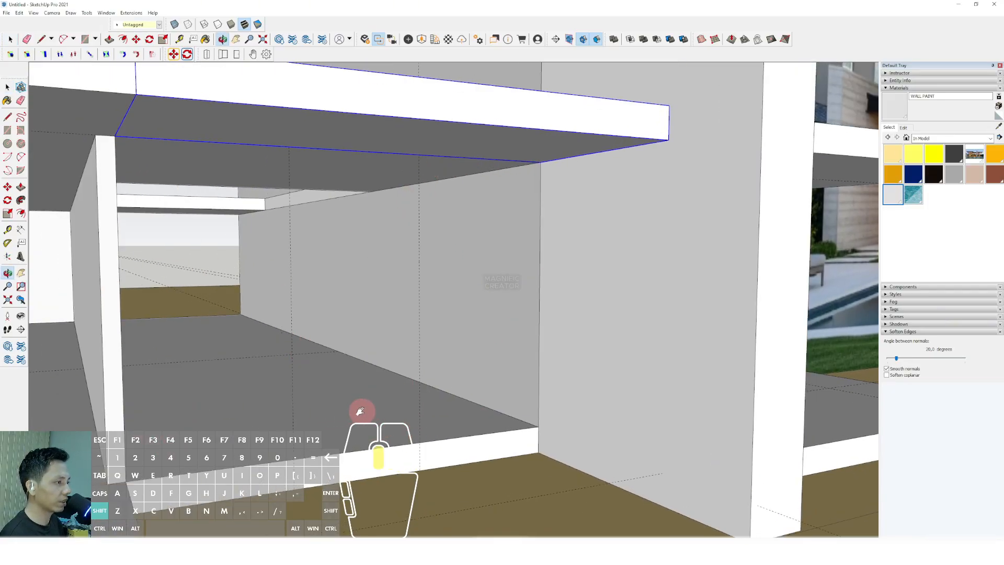
scroll(540, 421, up, 3)
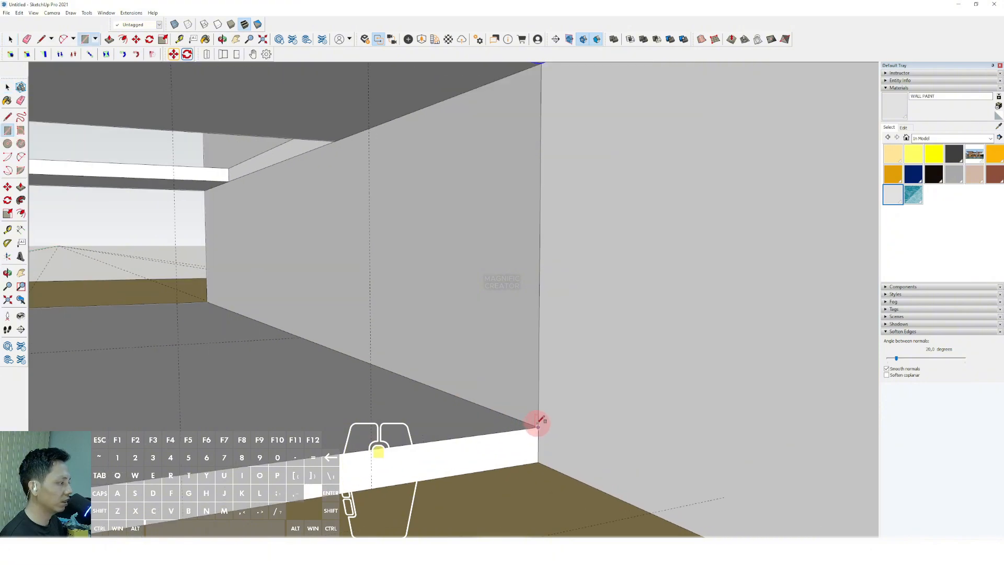
scroll(517, 418, down, 3)
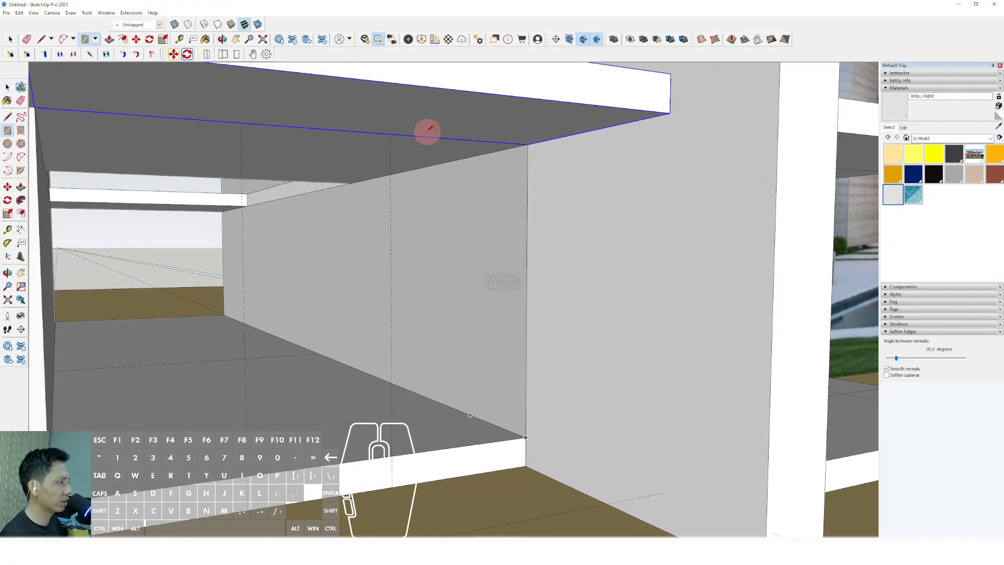
key(space)
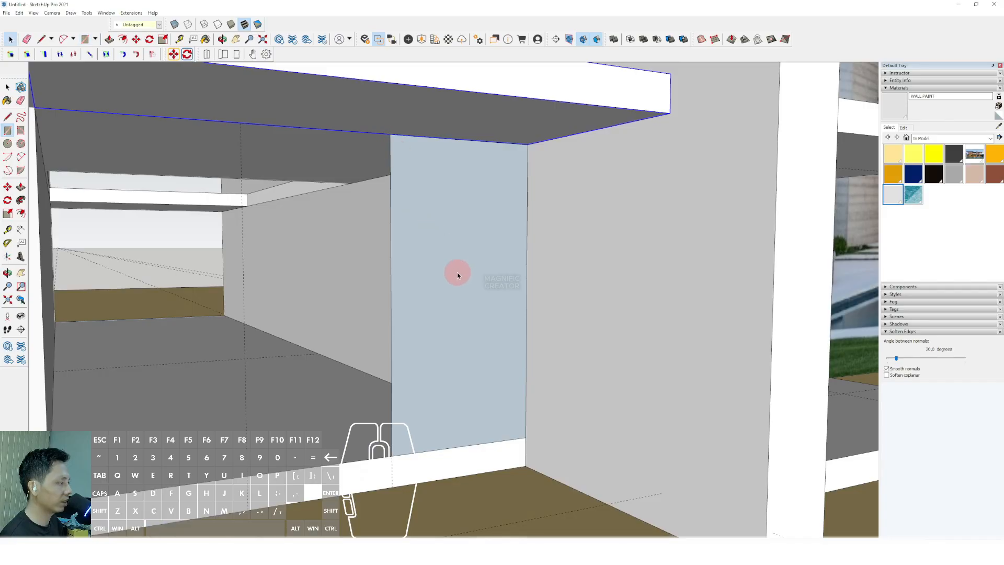
Offset the side window rectangle's outline inward to form a thin frame border.
scroll(457, 273, down, 2)
mouse_move(457, 274)
shift+middle_down()
mouse_move(497, 280)
mouse_move(467, 279)
shift+middle_up()
scroll(466, 273, up, 2)
click(477, 235)
scroll(491, 275, up, 2)
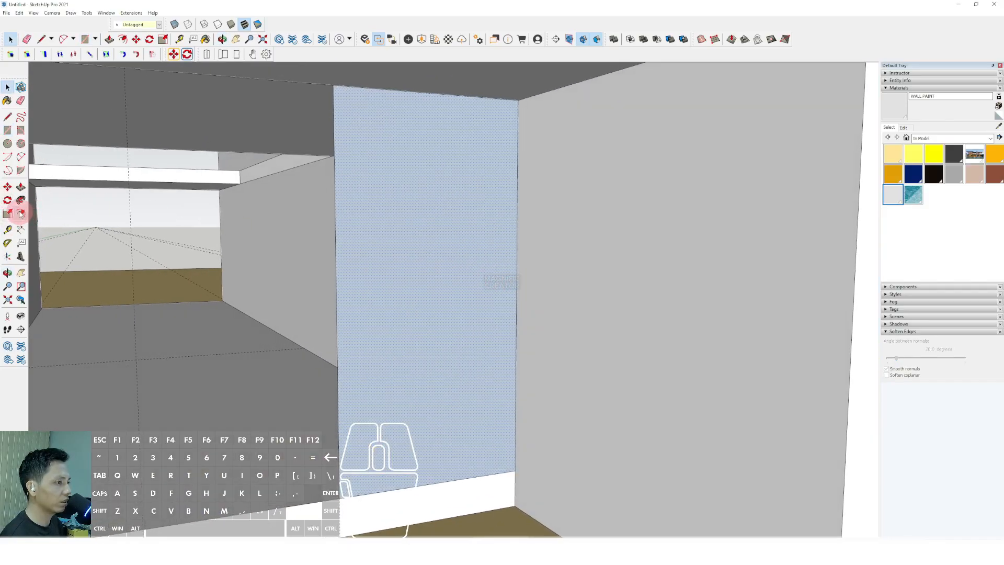
click(21, 213)
drag(516, 243, 511, 244)
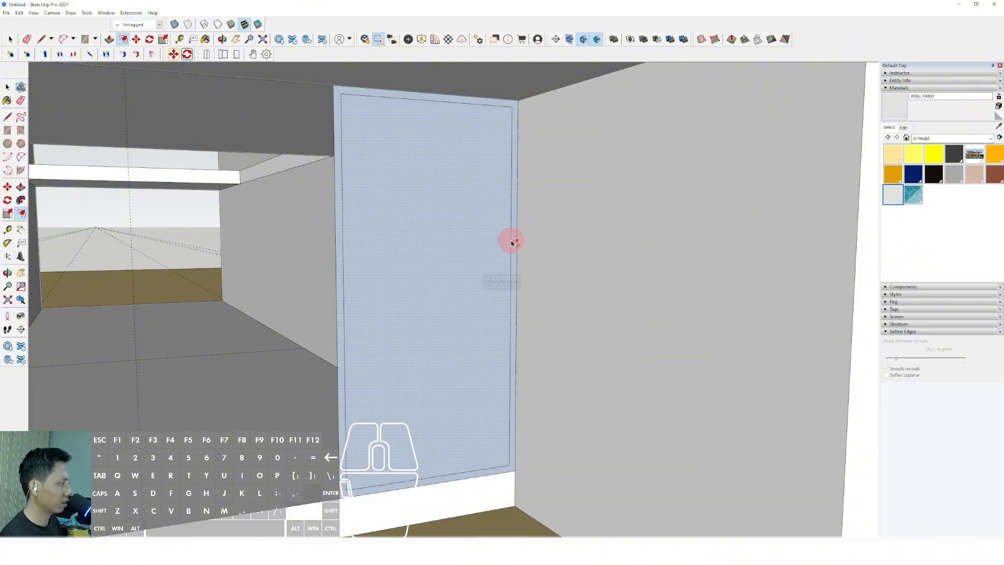
drag(511, 242, 511, 242)
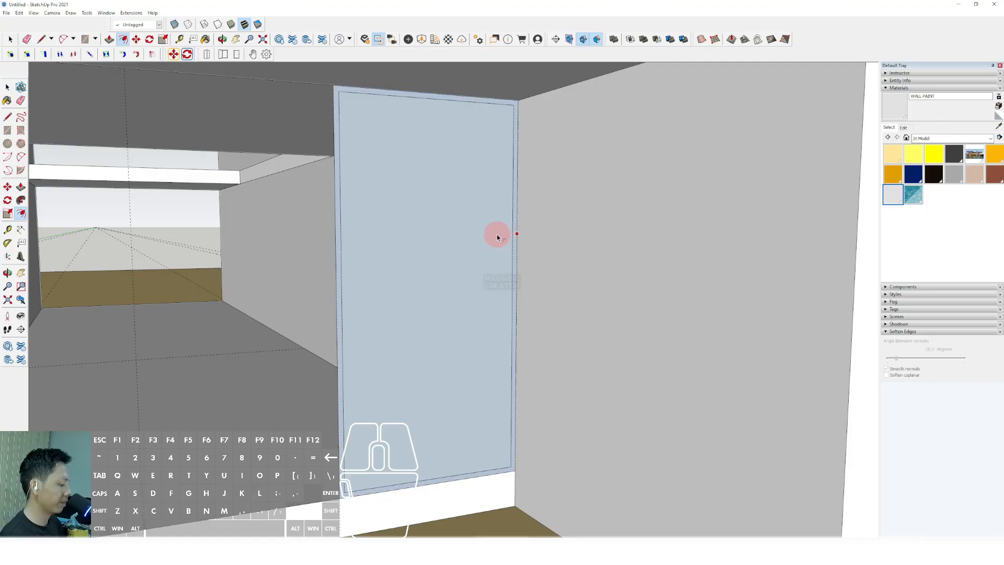
Erase the inner face of the side window so that only the frame border is left.
middle_drag(468, 174, 473, 203)
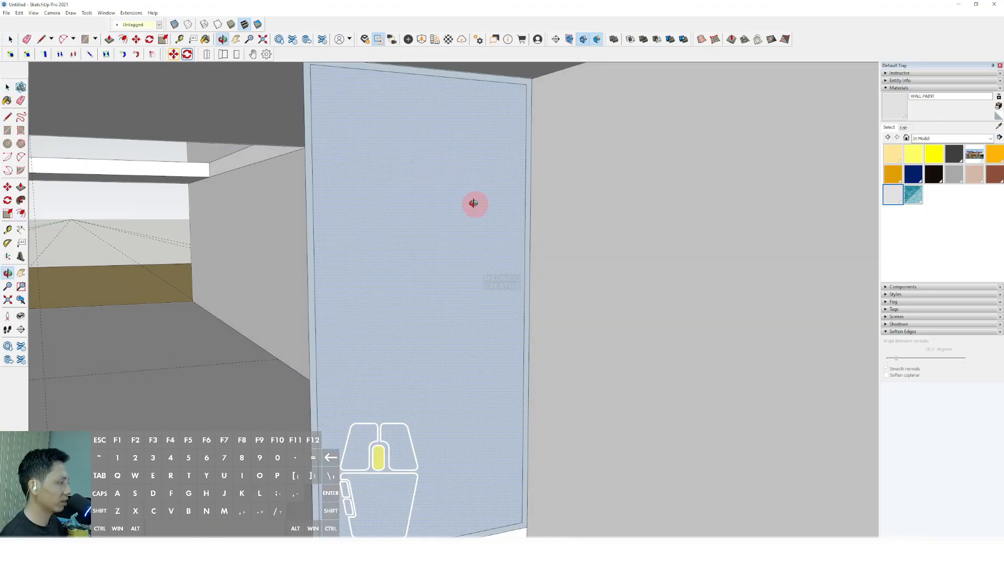
right_click(495, 162)
click(514, 175)
Push/Pull the side window's frame border into the room to give the frame depth.
mouse_move(515, 174)
shift+middle_down()
mouse_move(523, 295)
mouse_move(537, 272)
shift+middle_up()
scroll(524, 405, up, 5)
click(528, 401)
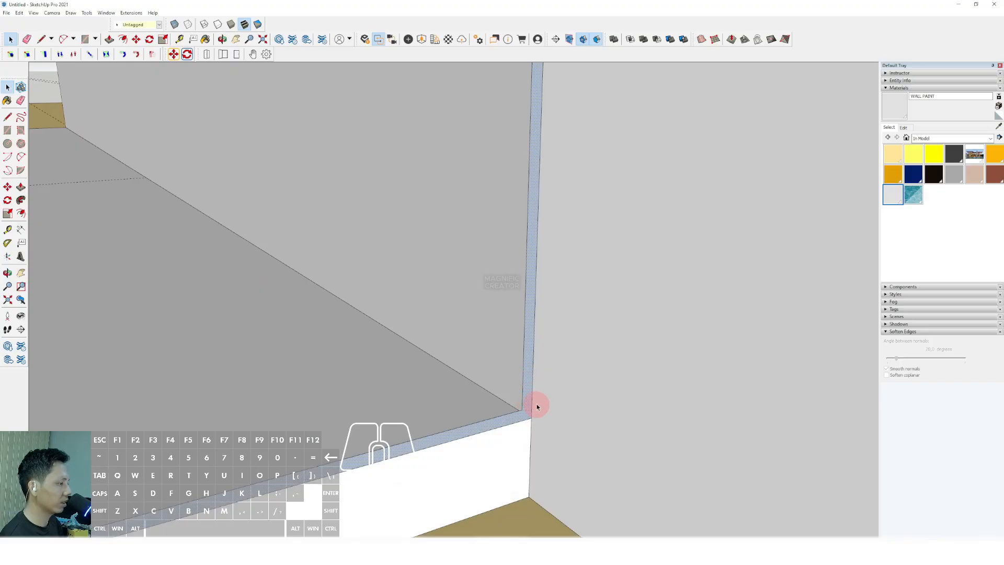
scroll(536, 407, down, 2)
click(20, 188)
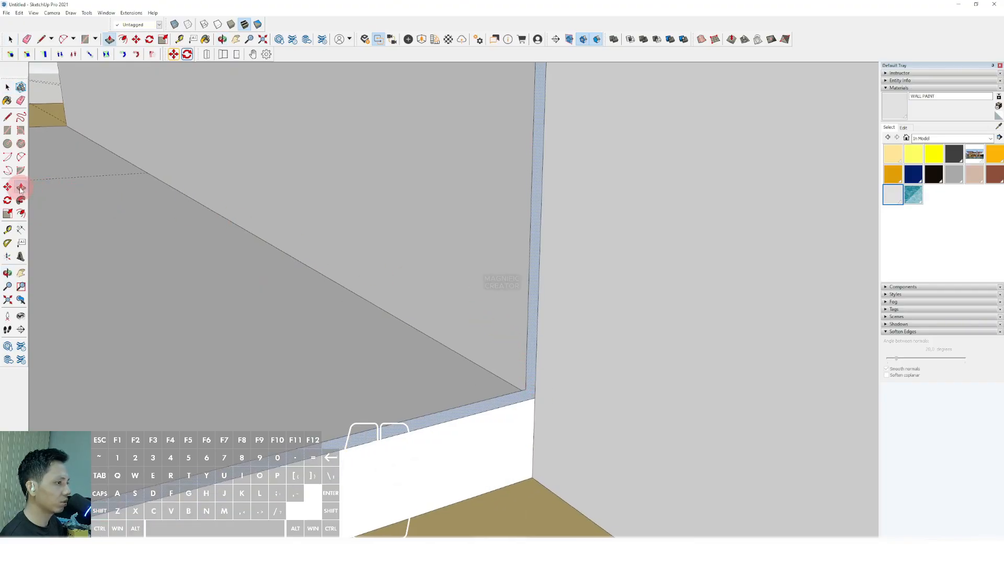
scroll(525, 403, up, 2)
click(534, 384)
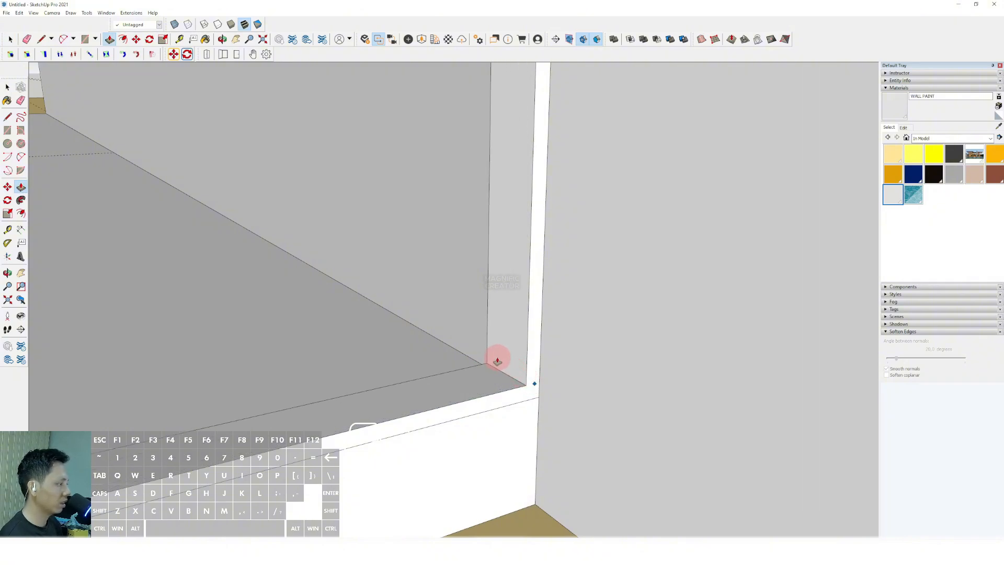
click(497, 360)
key(space)
scroll(520, 363, down, 4)
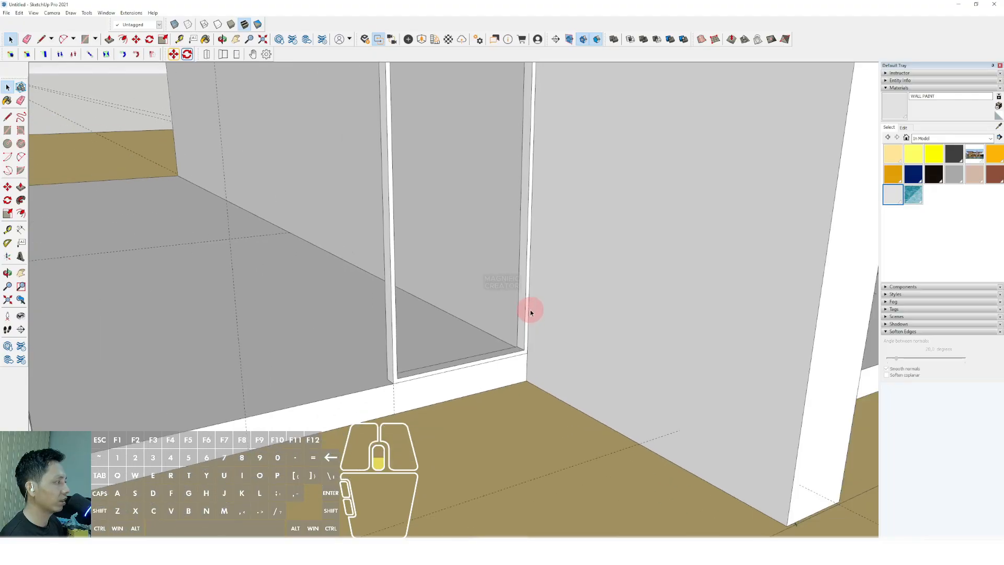
Draw a rectangle for the glass pane inside the side window, spanning opposite corners at the midpoints of the frame's depth.
scroll(530, 312, down, 10)
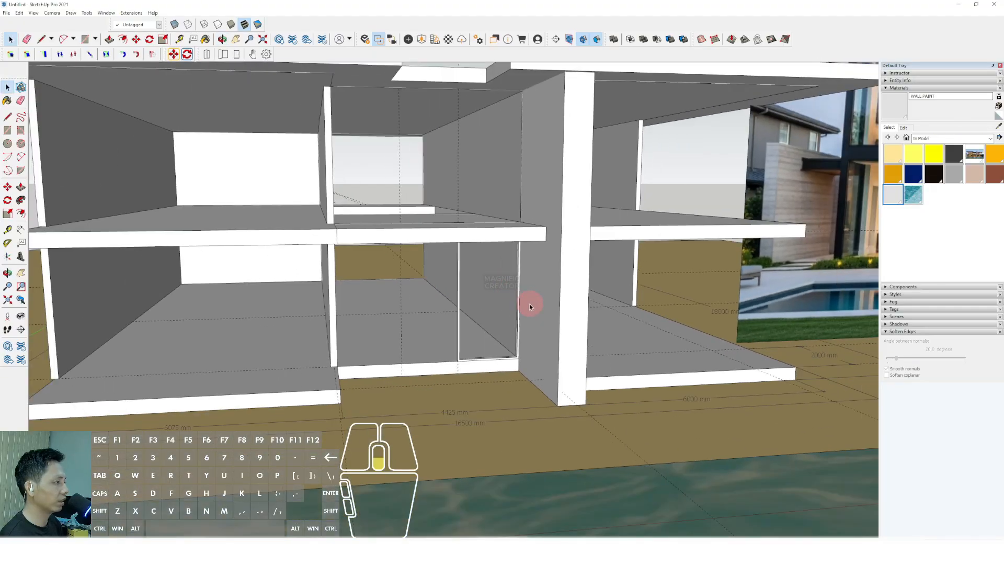
scroll(529, 305, up, 10)
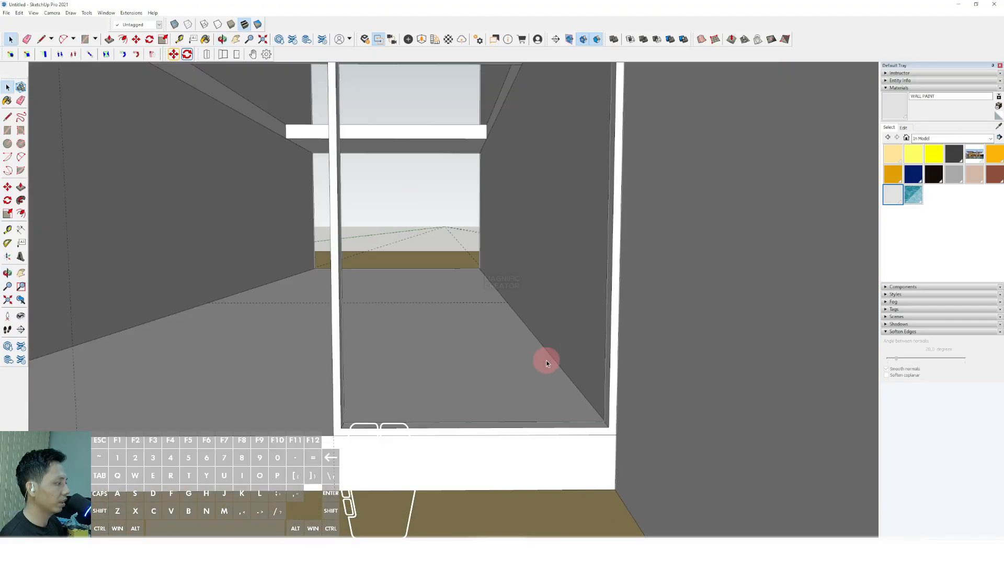
scroll(545, 363, up, 3)
click(8, 131)
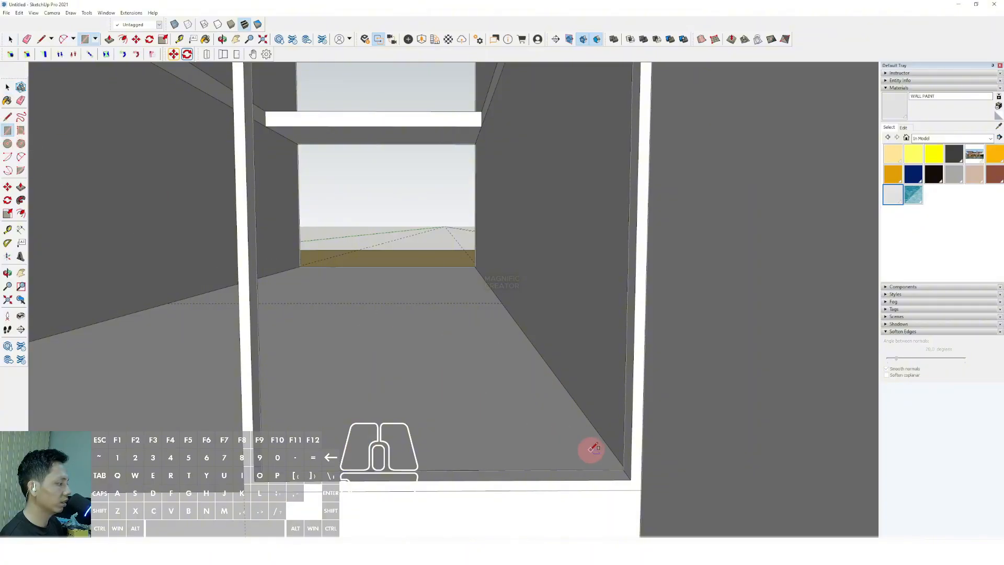
scroll(601, 455, up, 3)
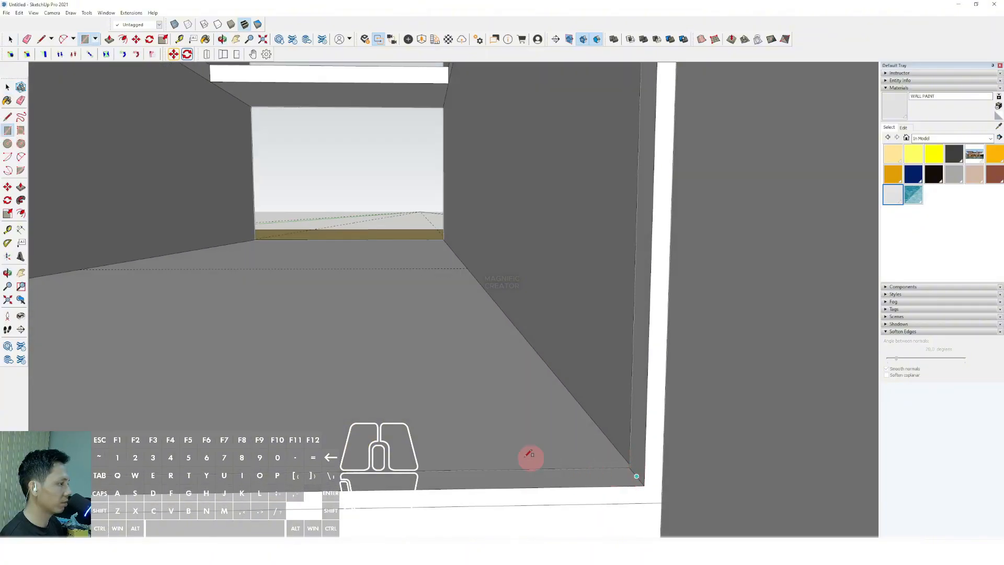
middle_drag(531, 457, 293, 121)
shift+middle_drag(306, 248, 268, 182)
scroll(324, 106, up, 4)
scroll(321, 90, up, 1)
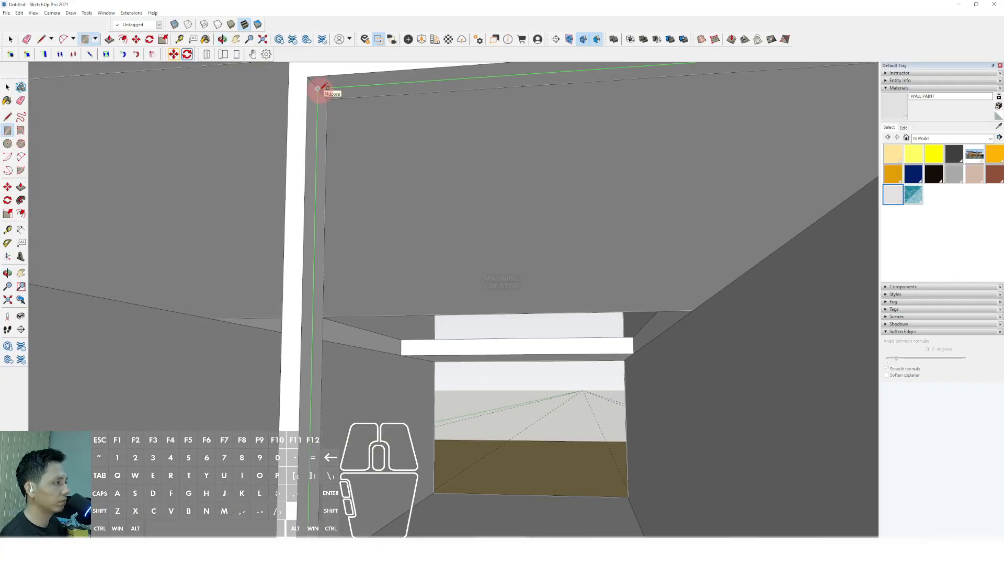
click(318, 88)
scroll(482, 264, down, 6)
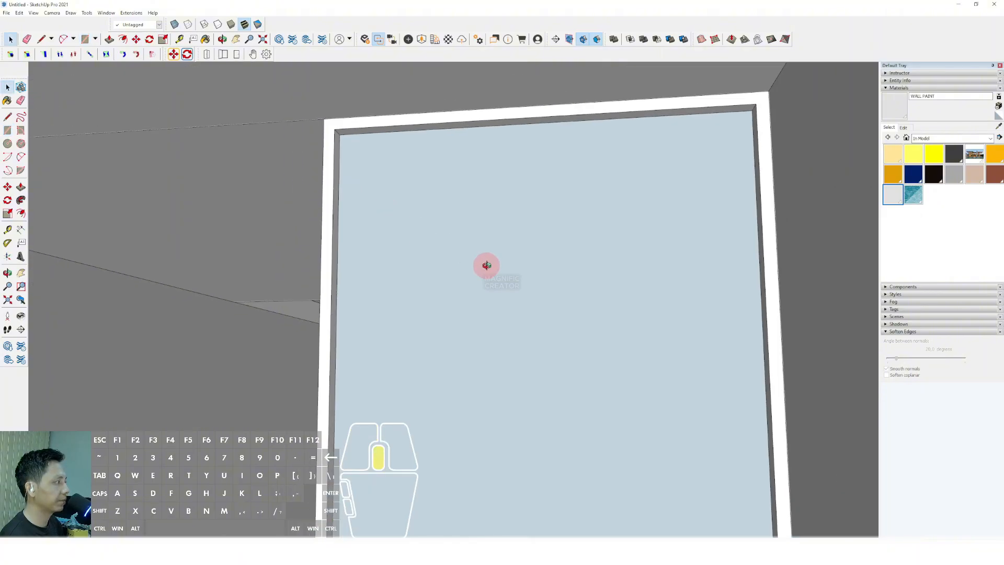
key(space)
Paint the side window's pane with Translucent Glass Gray from the Glass and Mirrors materials.
scroll(488, 308, down, 5)
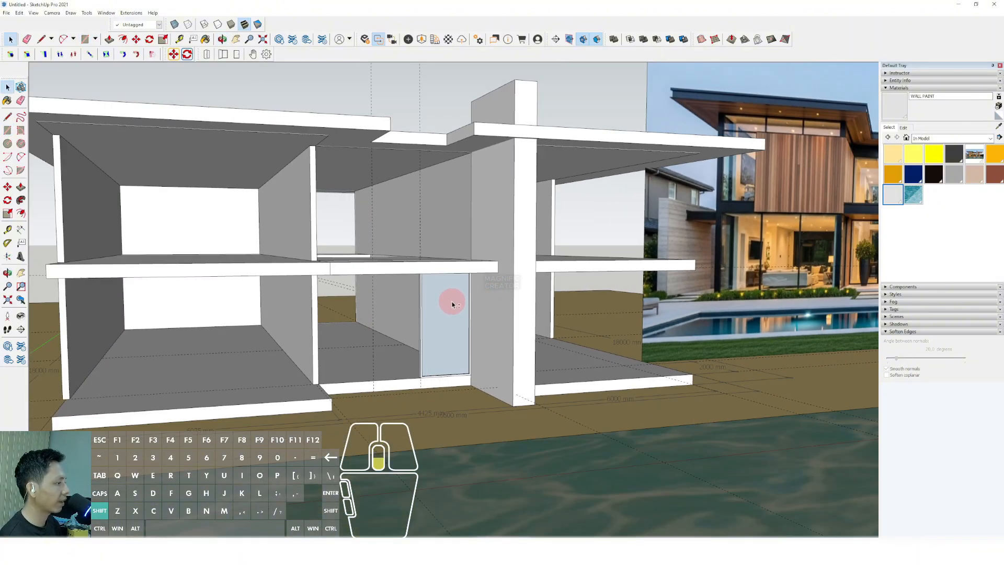
scroll(453, 298, up, 3)
scroll(442, 286, up, 3)
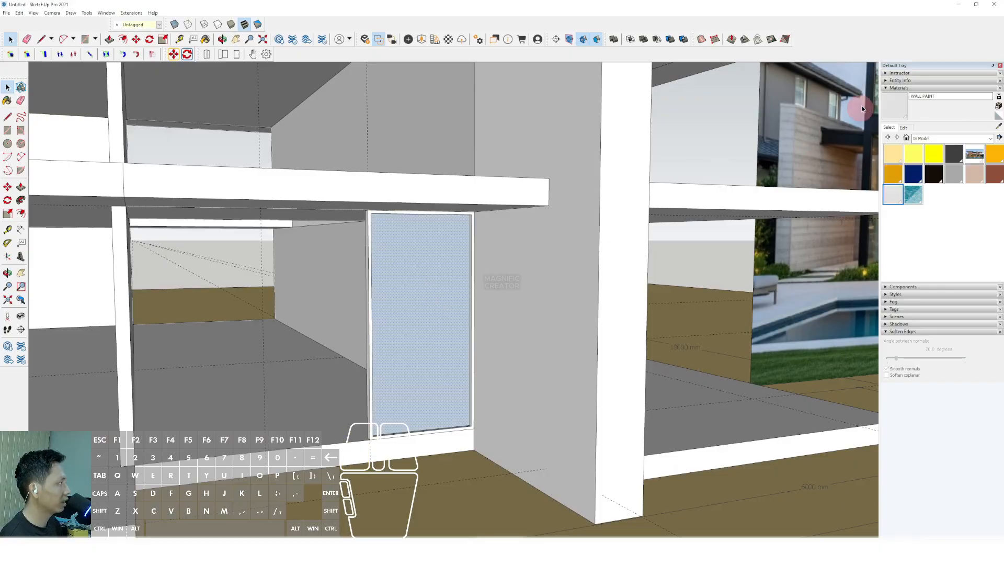
click(992, 137)
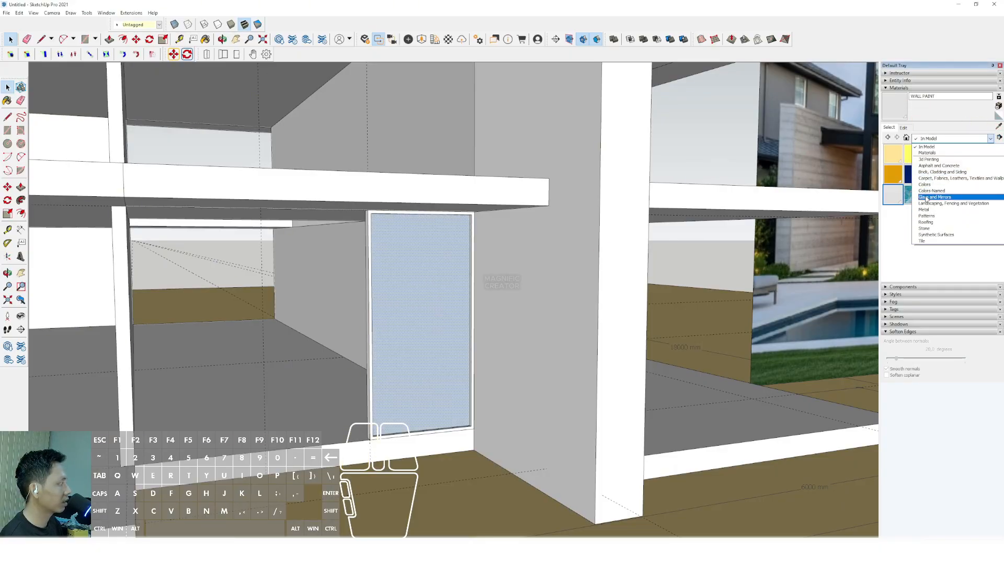
click(925, 197)
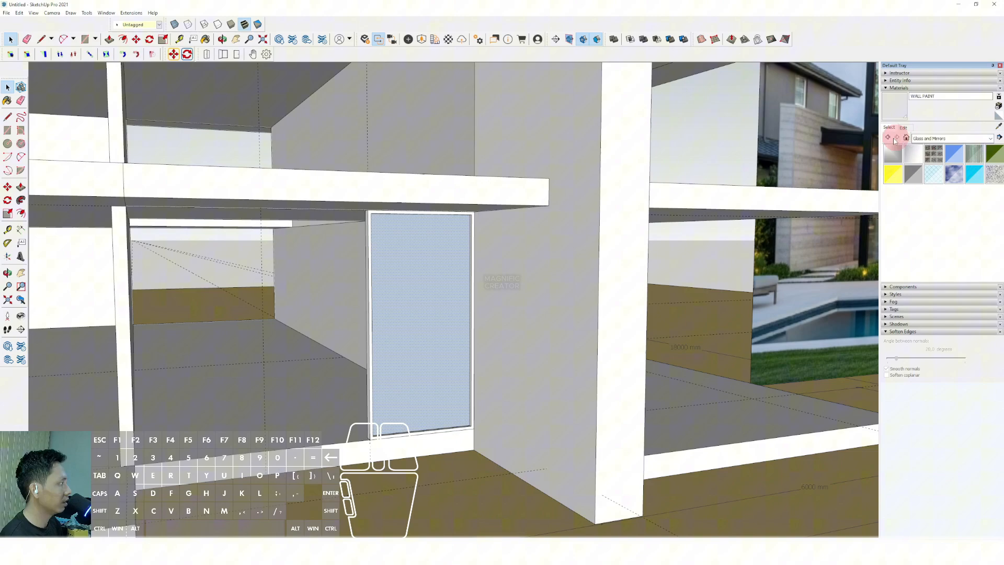
click(916, 177)
scroll(413, 276, up, 3)
scroll(429, 251, up, 2)
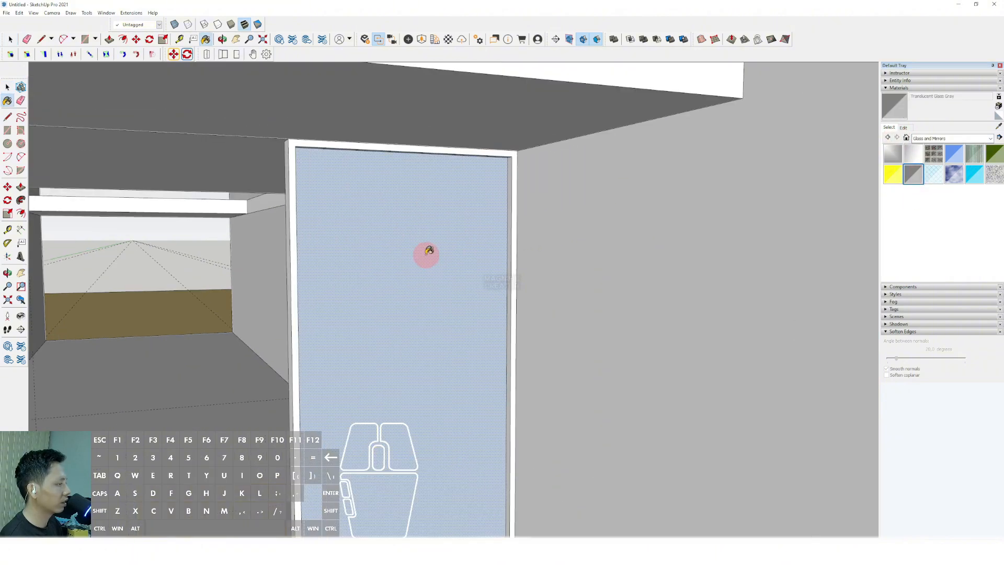
scroll(426, 249, down, 2)
click(416, 200)
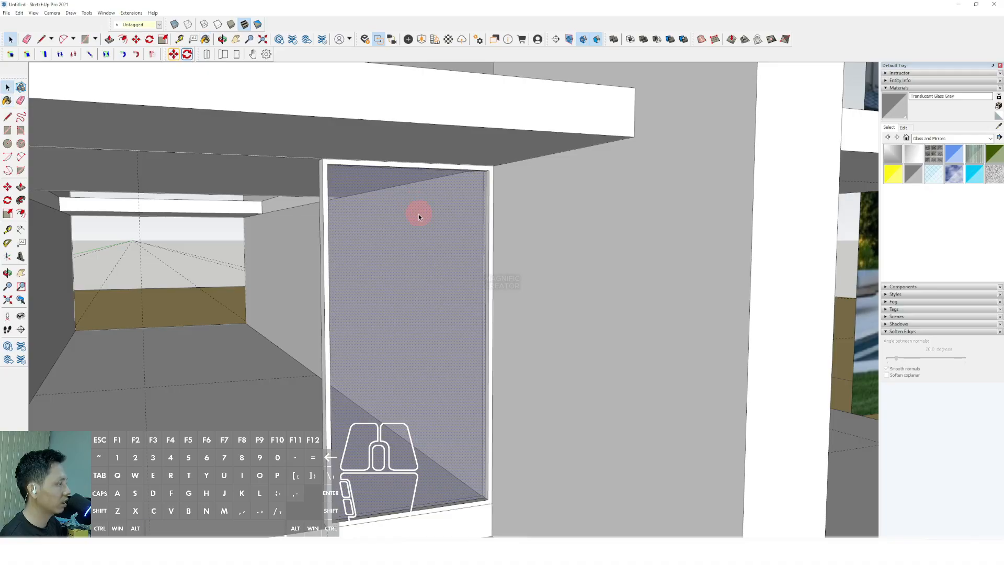
Lighten the Translucent Glass Gray material and lower its opacity to 12.
scroll(418, 216, down, 2)
click(904, 127)
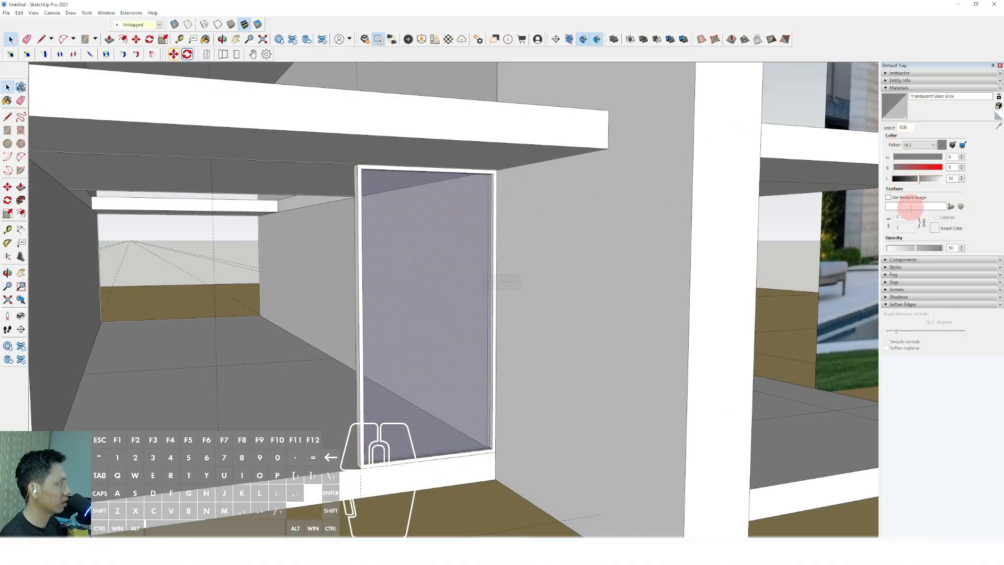
mouse_move(906, 250)
mouse_down()
mouse_move(937, 247)
mouse_move(910, 248)
mouse_up()
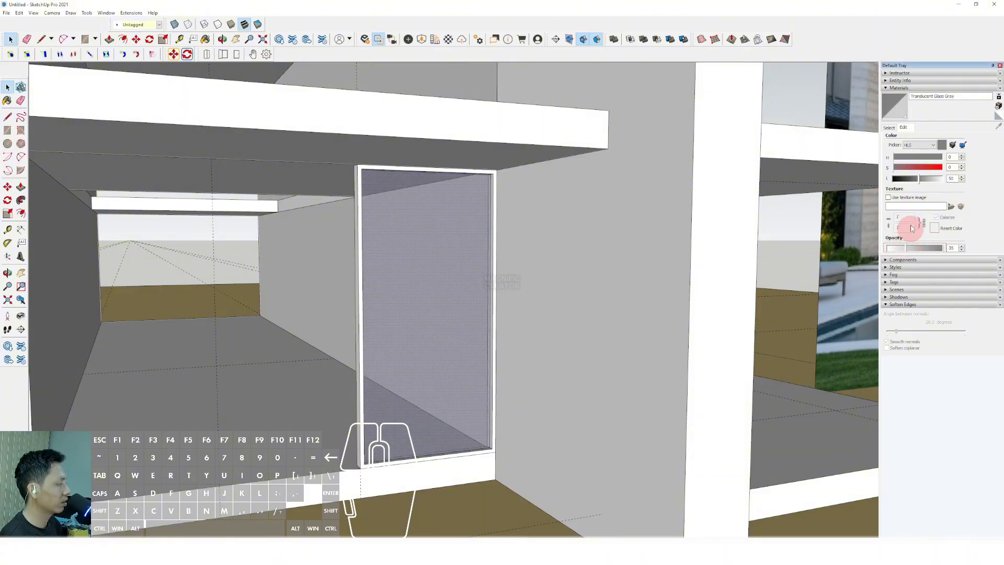
drag(934, 179, 931, 179)
drag(895, 250, 894, 250)
Group the side window's glass pane together with its frame.
scroll(475, 255, down, 3)
scroll(462, 264, up, 3)
shift+middle_drag(462, 264, 477, 248)
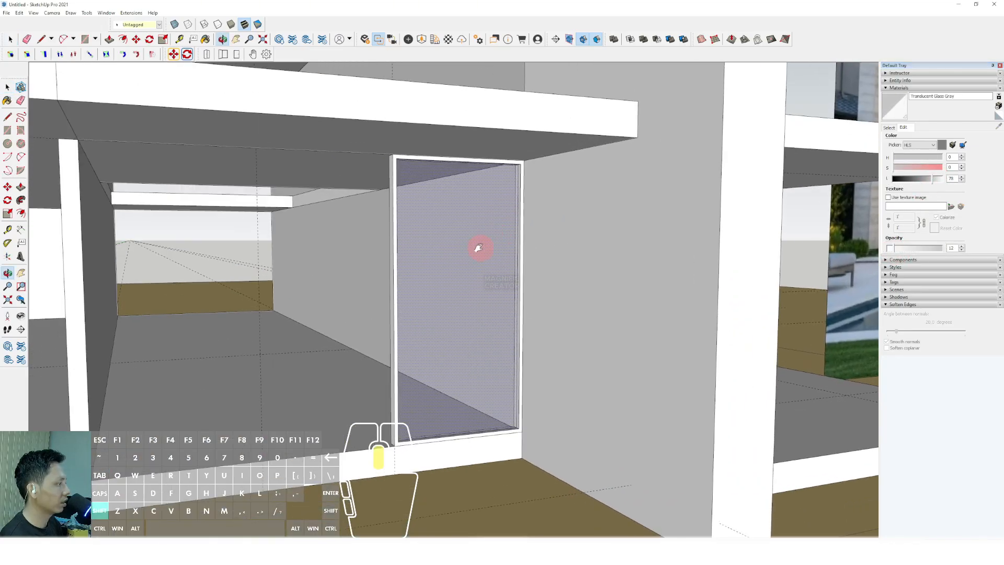
triple_click(477, 208)
right_click(477, 208)
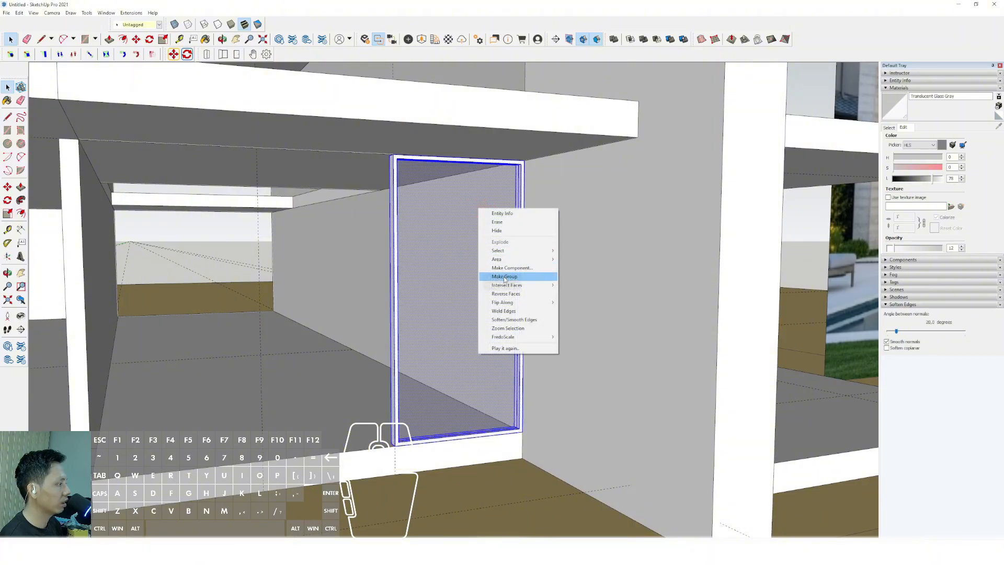
click(487, 277)
Convert the grouped side window into a component with the default settings.
scroll(474, 259, down, 2)
middle_drag(473, 259, 455, 249)
scroll(453, 252, down, 2)
scroll(456, 248, up, 2)
scroll(502, 241, up, 1)
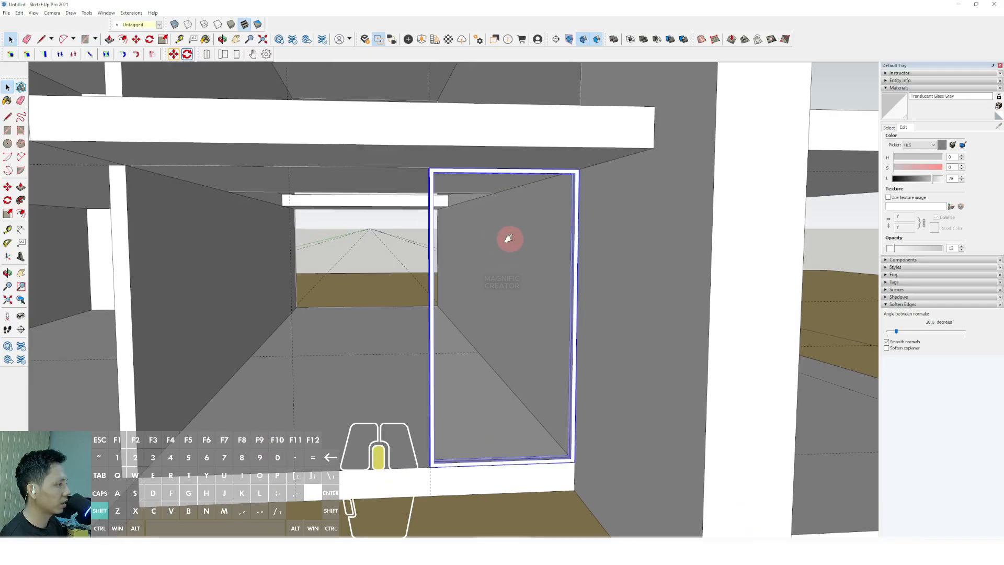
scroll(250, 233, up, 2)
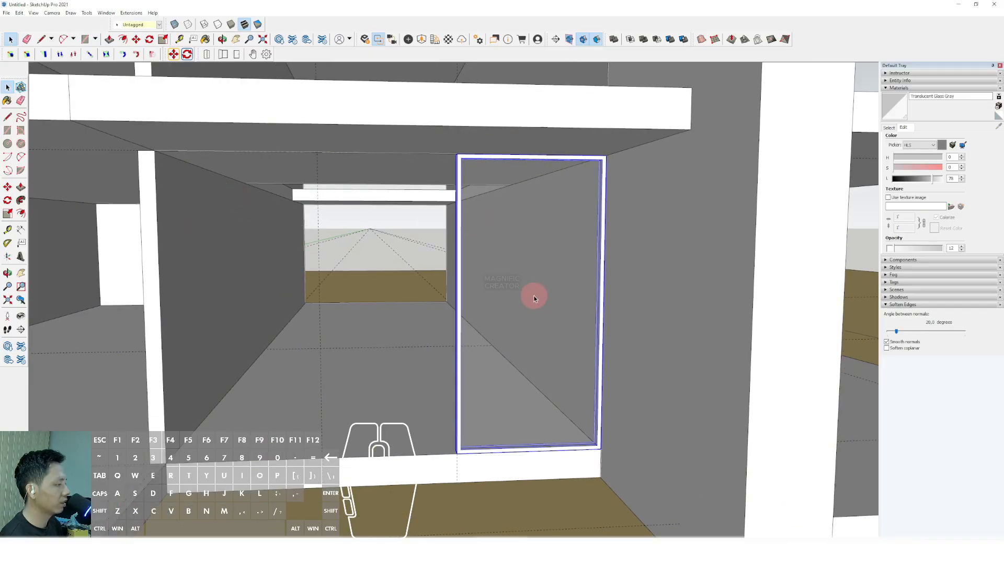
scroll(522, 296, down, 2)
scroll(540, 291, up, 3)
right_click(515, 238)
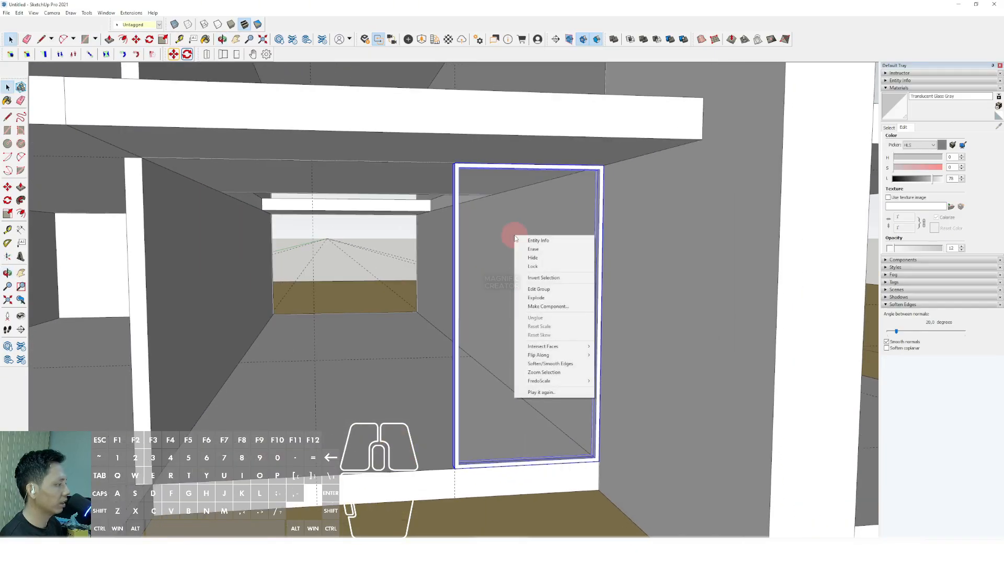
click(540, 307)
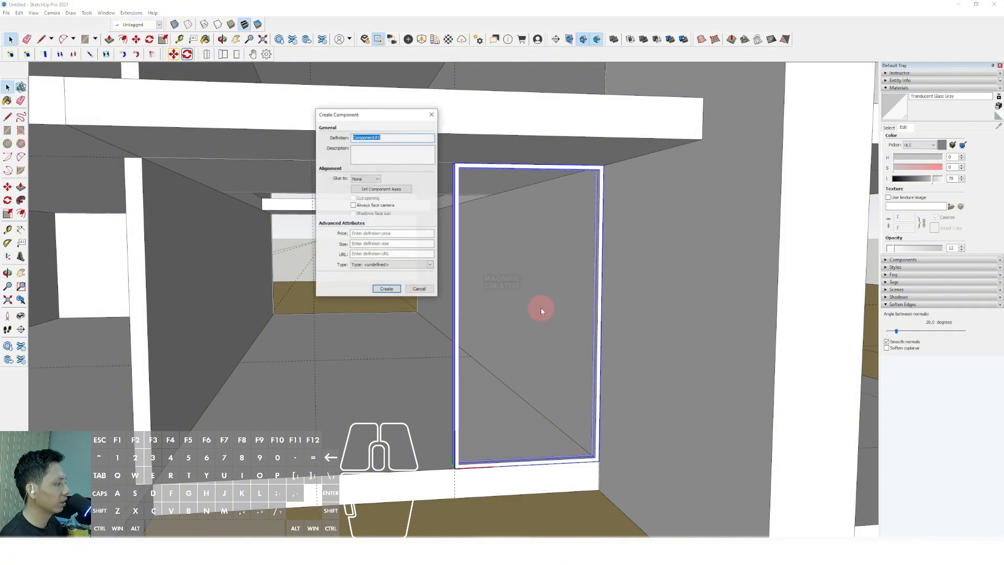
click(387, 289)
Paint the side window component's frame with Color M08 from the Colors materials.
scroll(478, 354, down, 1)
scroll(463, 421, up, 2)
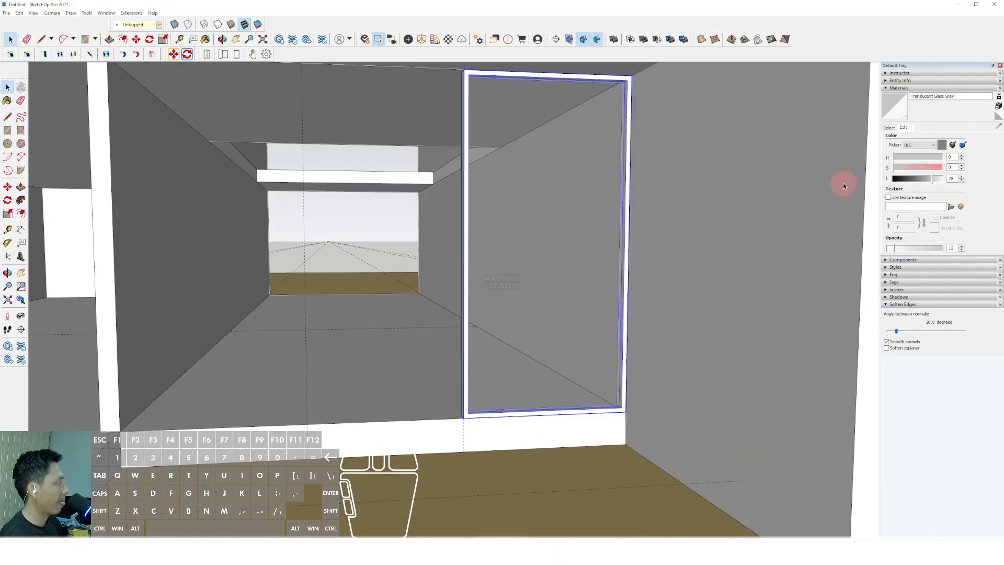
click(888, 127)
click(990, 139)
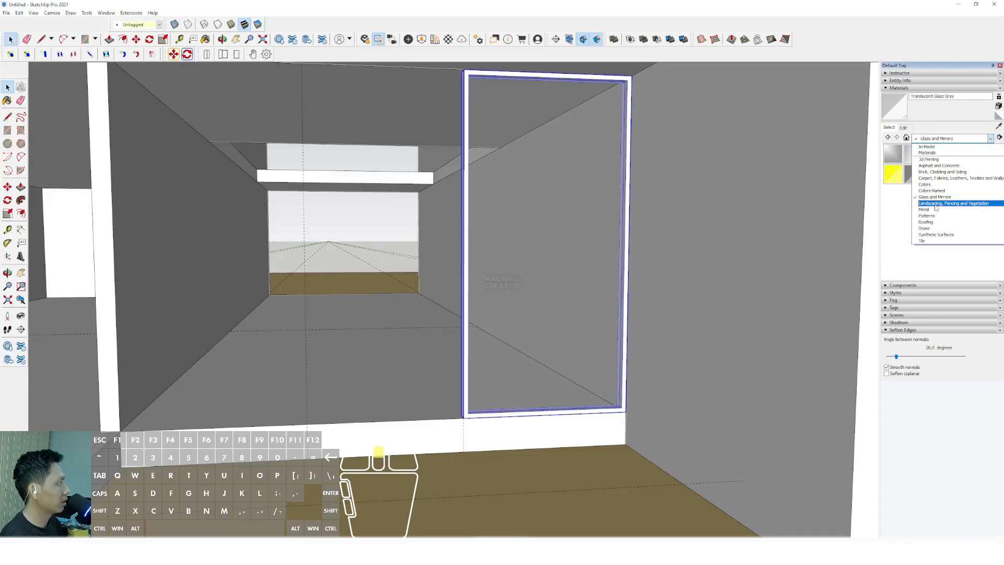
click(925, 181)
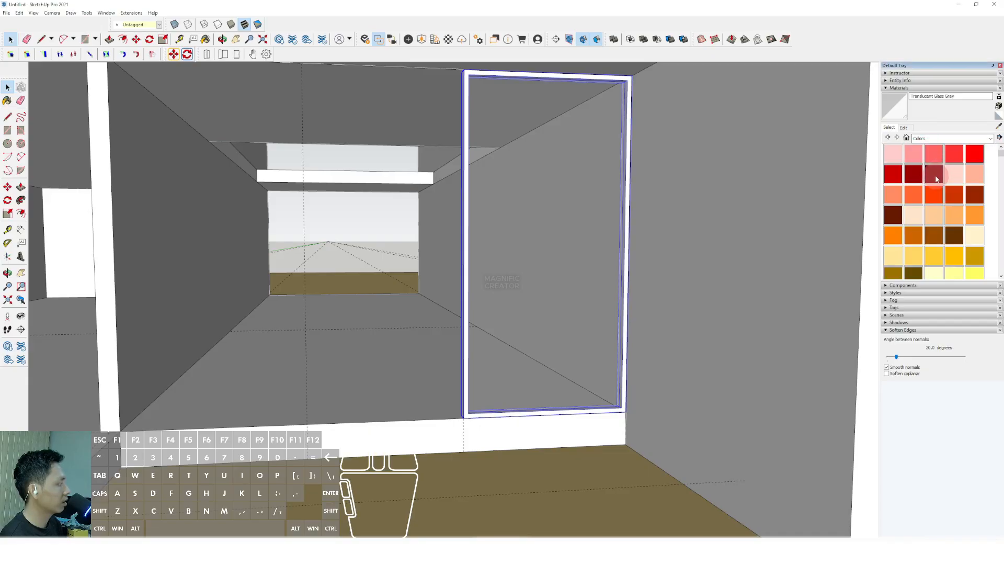
scroll(944, 198, down, 10)
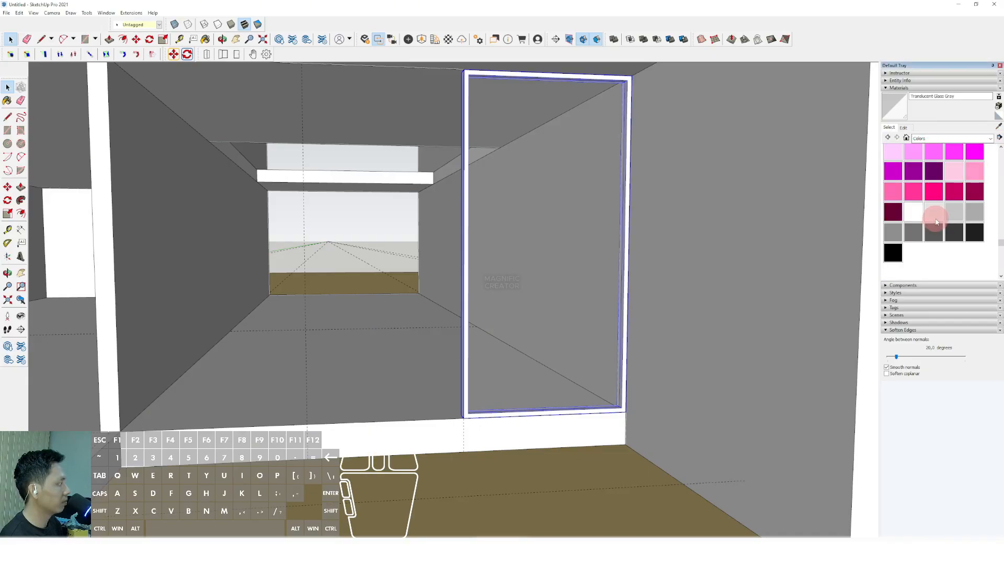
click(975, 186)
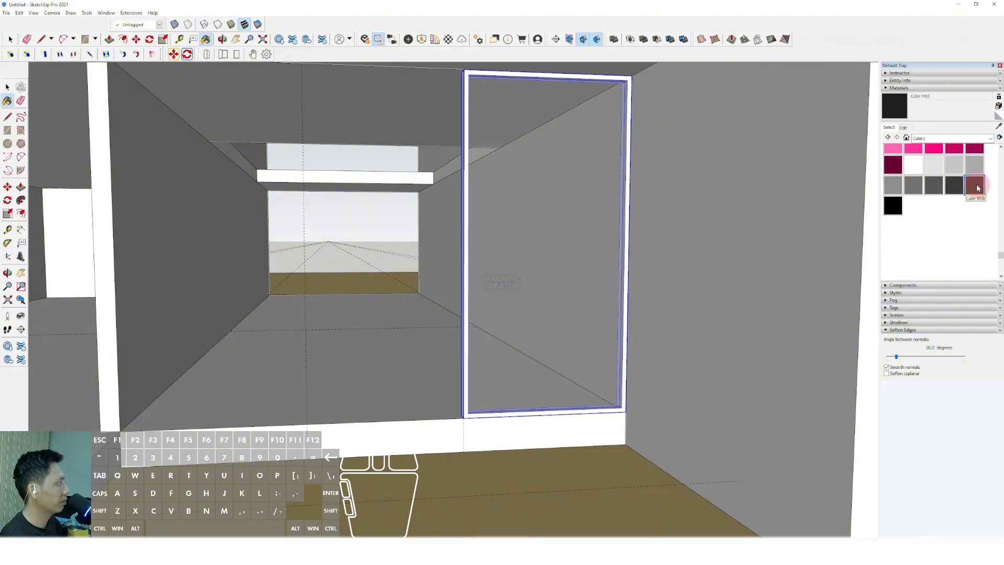
scroll(633, 282, up, 5)
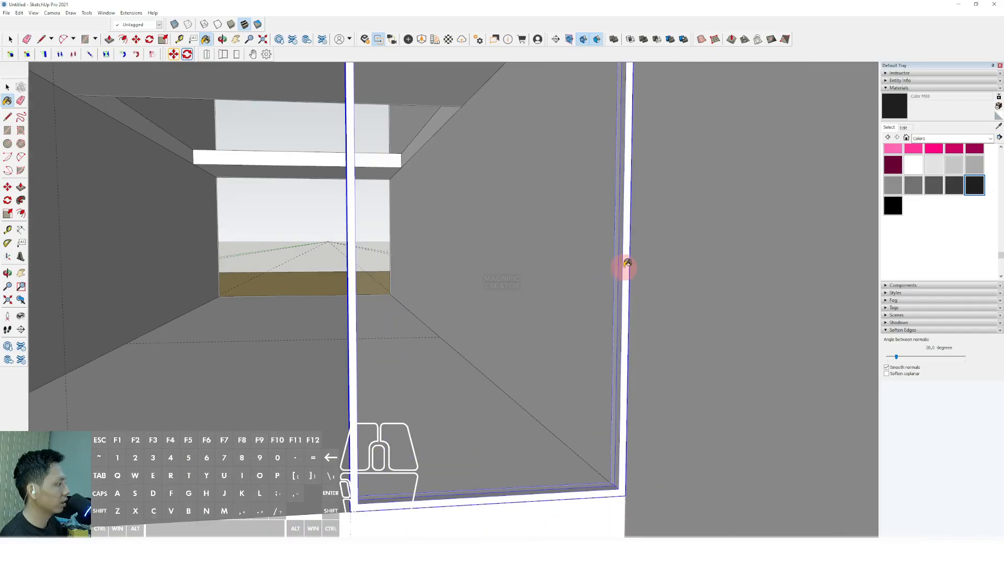
click(627, 222)
key(space)
scroll(634, 263, down, 4)
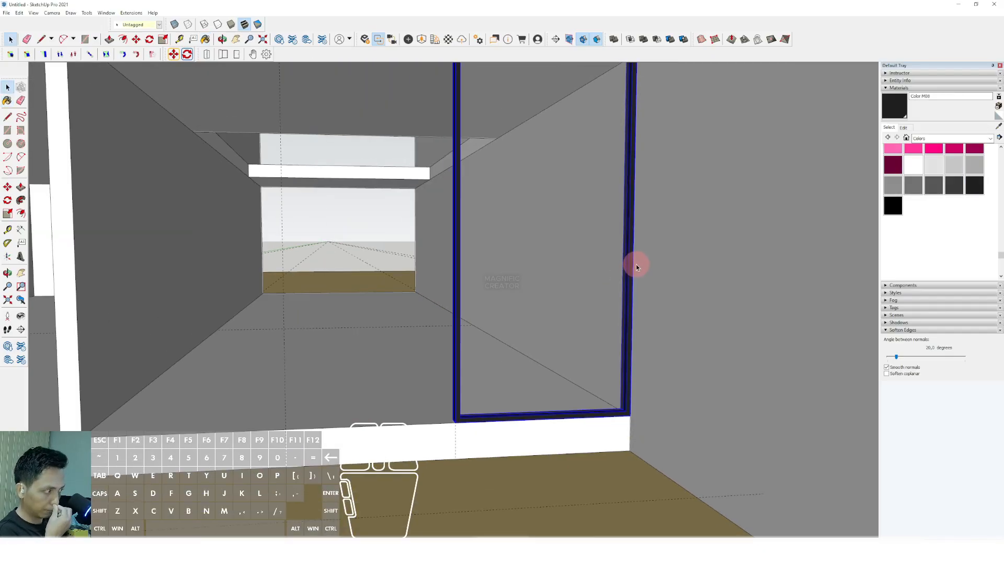
Copy the side window component by its lower door-side corner to the floor slab's corner at the opposite wall of the entrance.
mouse_move(551, 394)
middle_down()
mouse_move(600, 426)
mouse_move(538, 423)
mouse_move(563, 399)
middle_up()
click(8, 186)
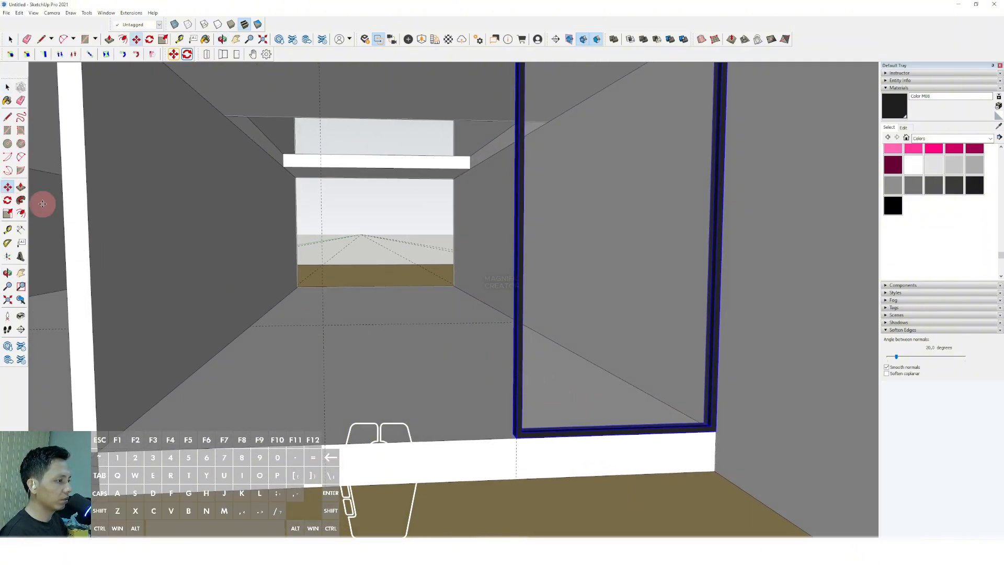
scroll(519, 441, up, 2)
scroll(502, 443, up, 1)
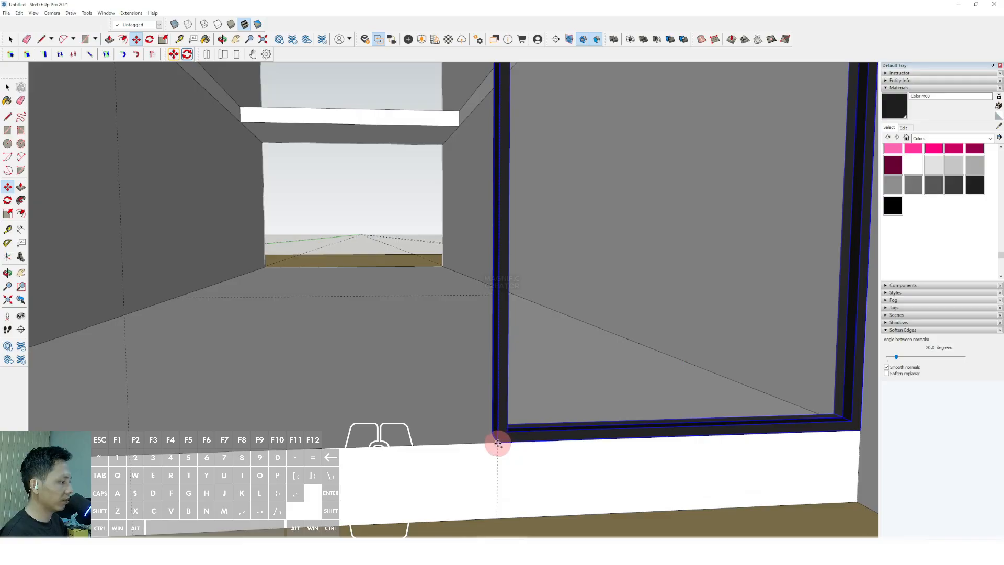
click(498, 444)
scroll(426, 441, down, 2)
scroll(355, 444, down, 1)
shift+middle_drag(352, 443, 500, 401)
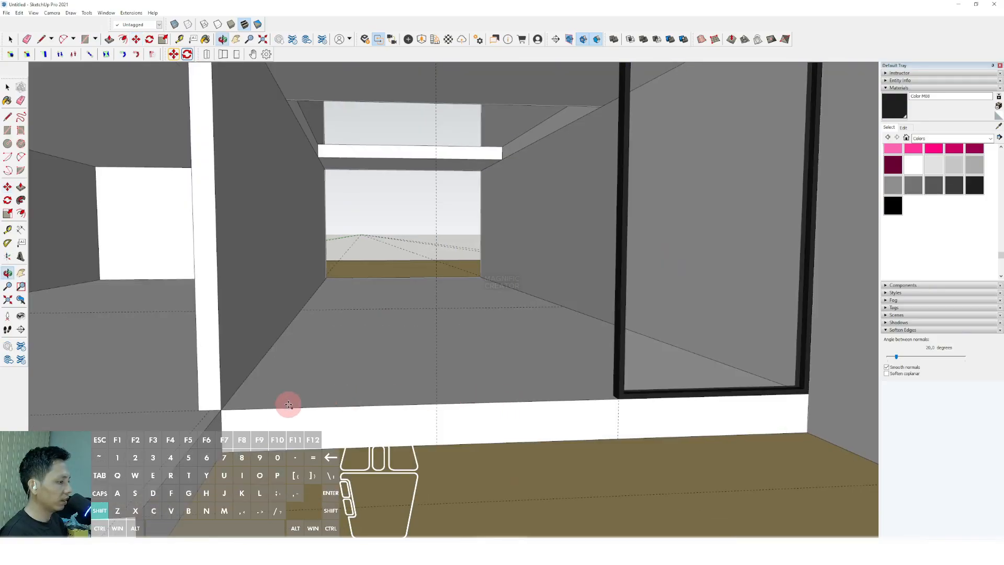
scroll(421, 385, down, 6)
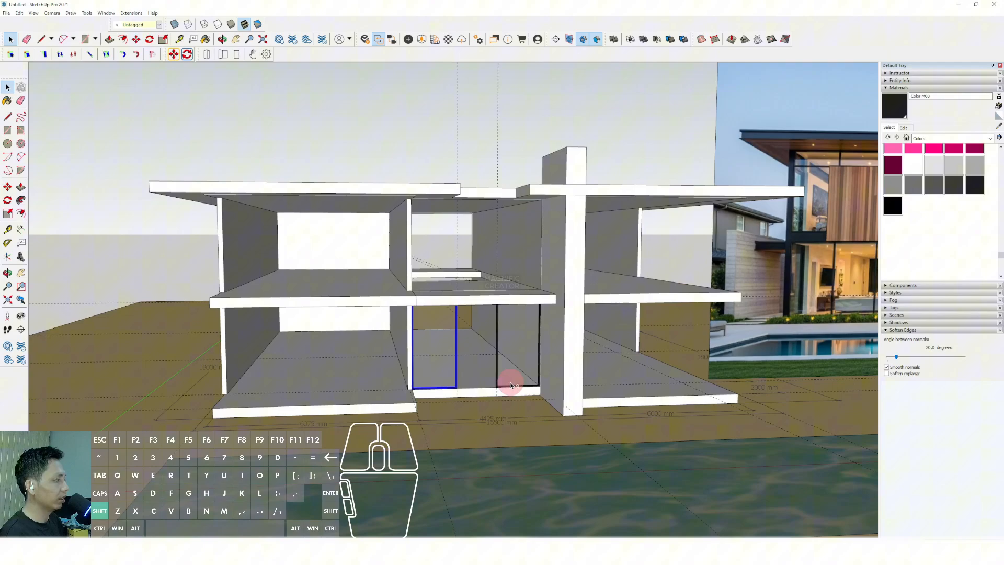
Draw the front door's rectangle between the two side windows, from one window's lower inner corner to the other's upper inner corner.
middle_drag(511, 381, 353, 359)
shift+middle_drag(425, 369, 377, 379)
scroll(783, 266, up, 1)
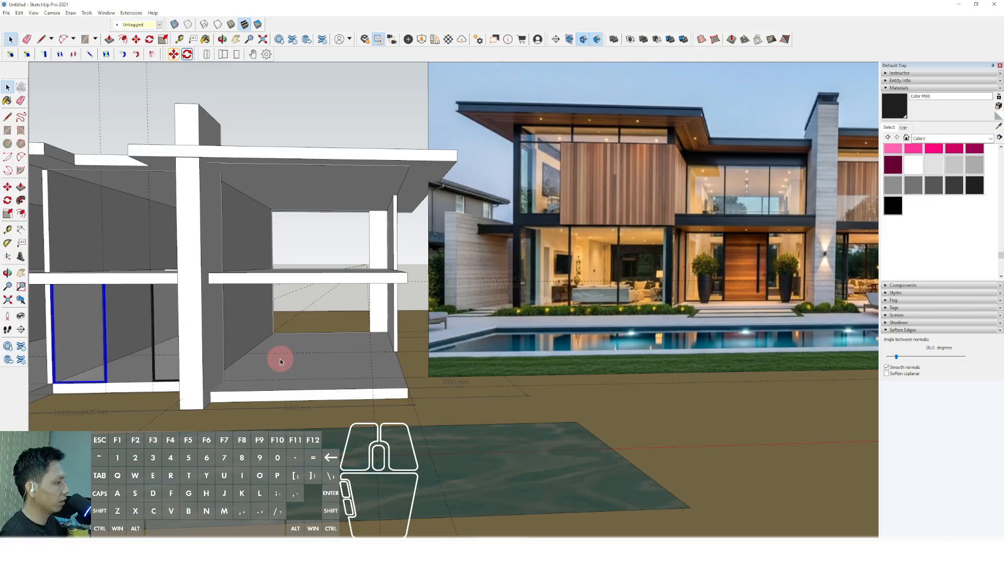
shift+middle_drag(212, 379, 373, 395)
scroll(324, 372, up, 6)
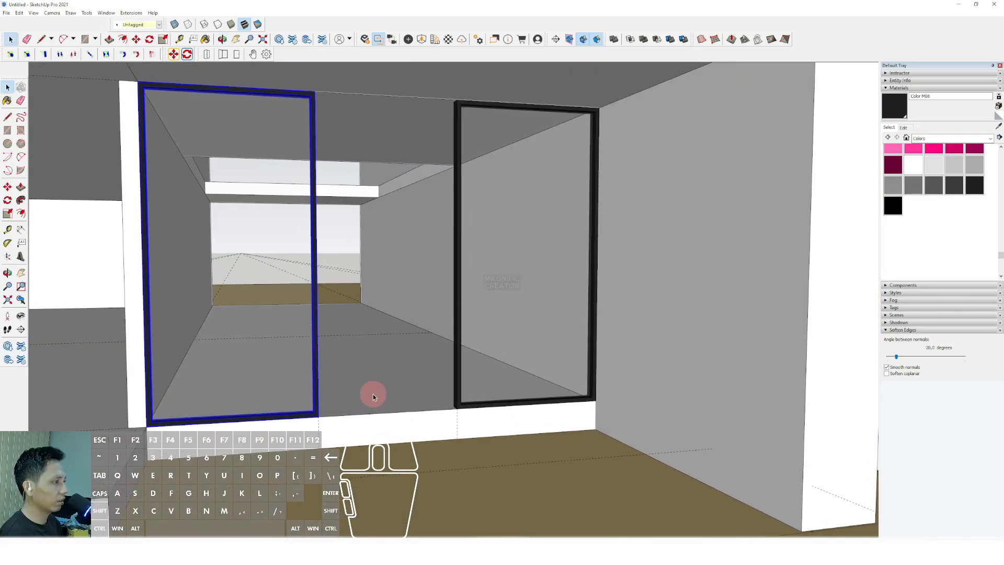
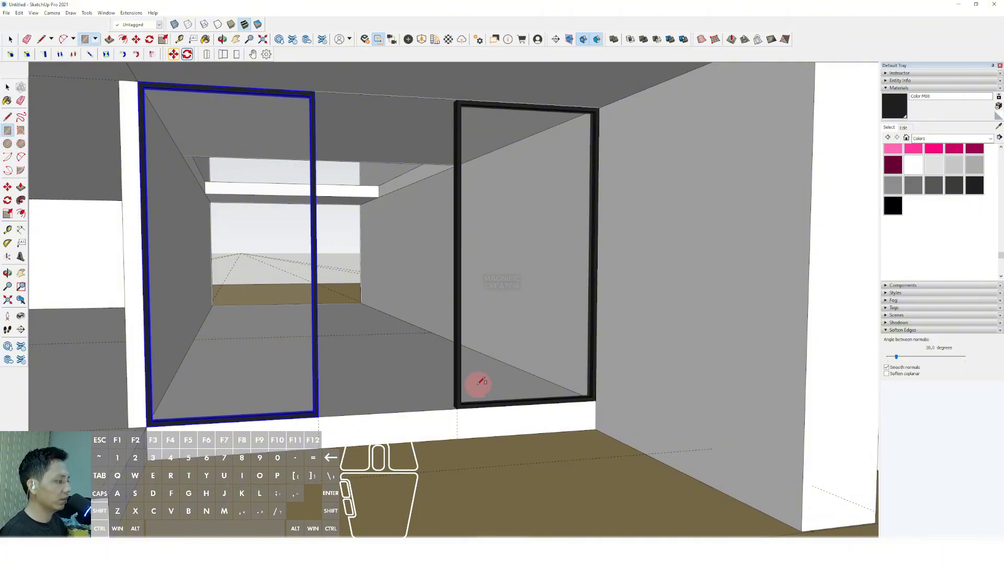
scroll(451, 404, up, 3)
scroll(408, 402, down, 4)
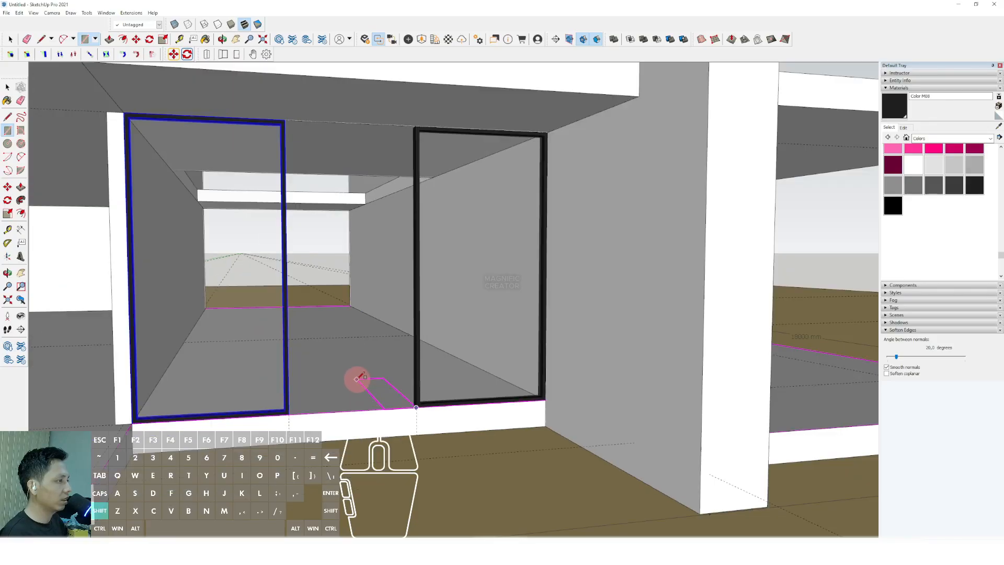
scroll(296, 156, up, 3)
click(286, 158)
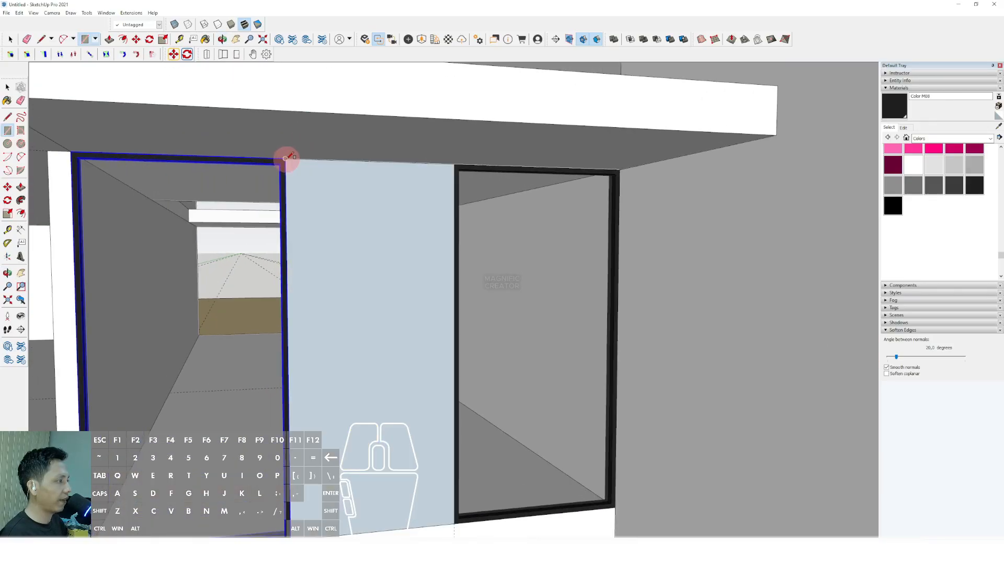
Push/Pull the door rectangle outward into a thin solid panel.
scroll(379, 226, down, 5)
middle_drag(382, 273, 454, 333)
scroll(419, 369, up, 4)
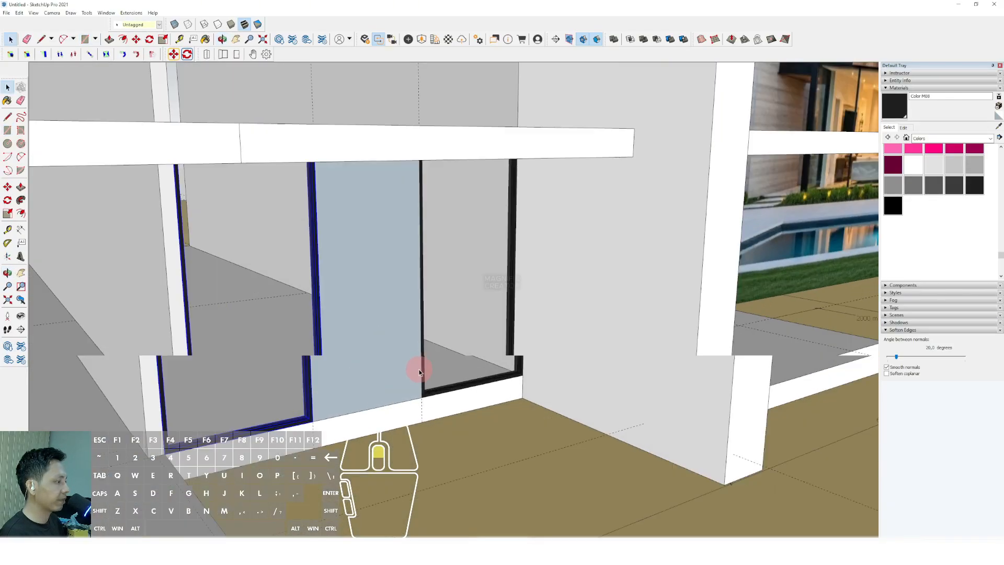
shift+middle_drag(400, 373, 434, 357)
click(358, 261)
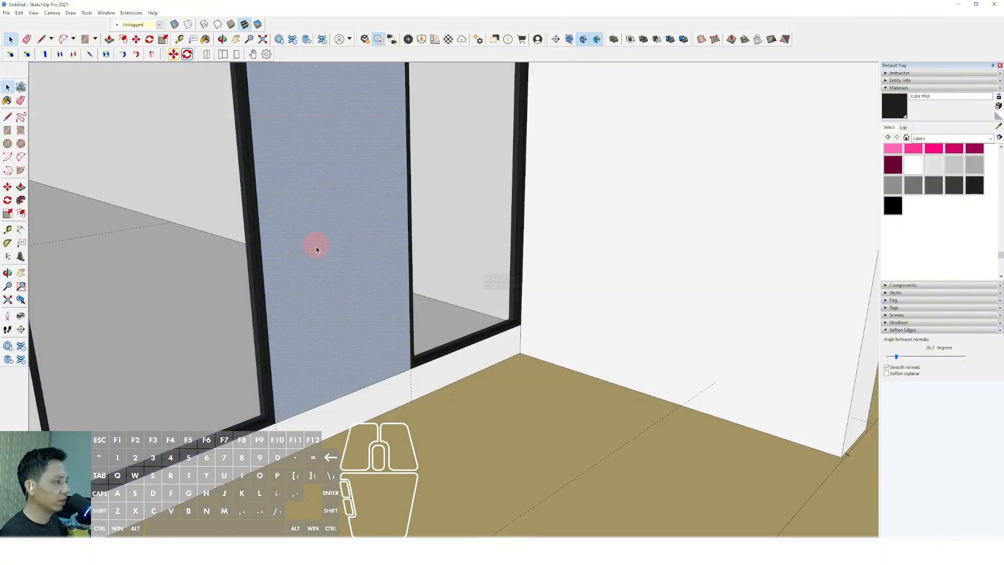
middle_drag(347, 262, 353, 278)
click(20, 188)
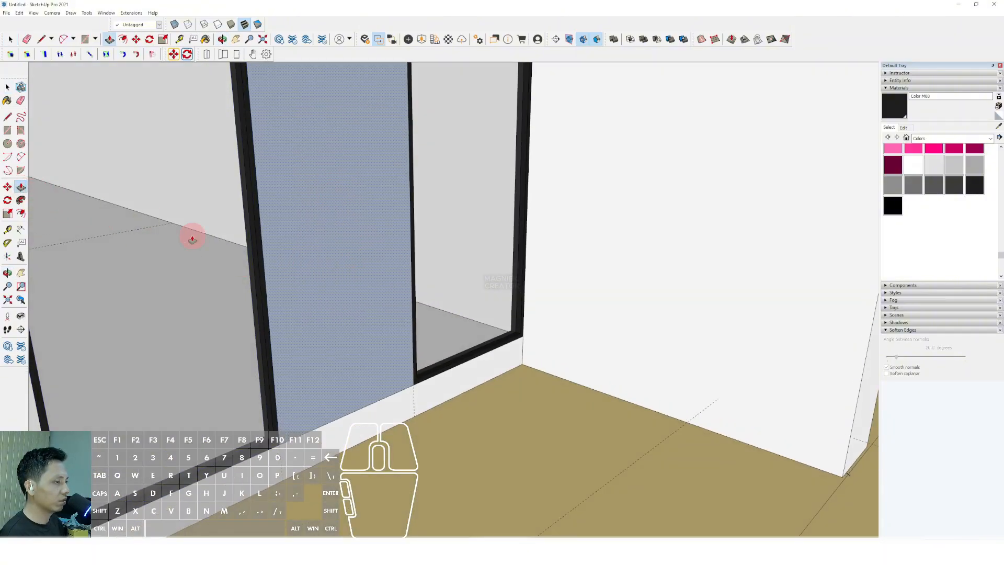
scroll(386, 330, up, 1)
scroll(390, 298, up, 1)
click(388, 293)
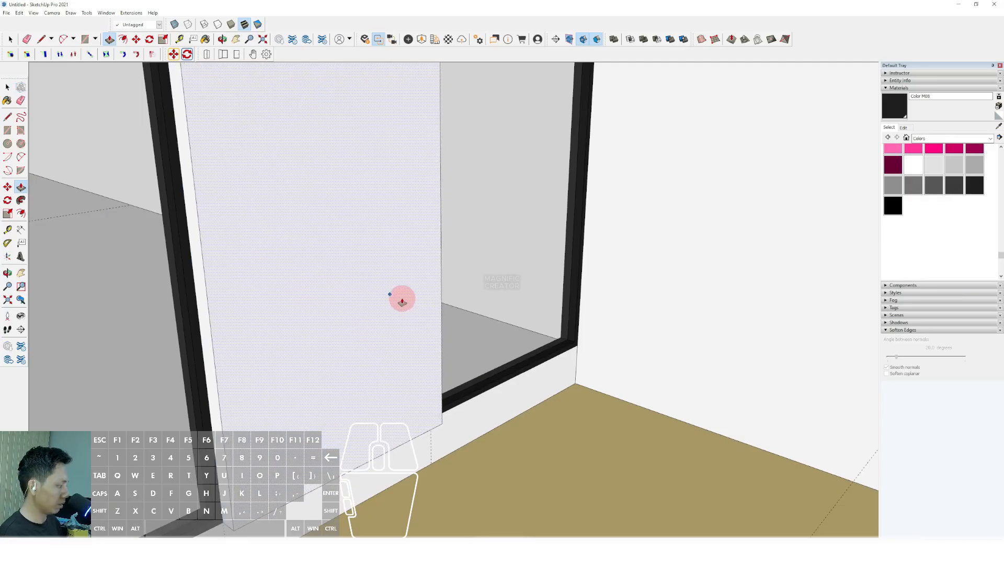
click(402, 302)
scroll(366, 298, down, 4)
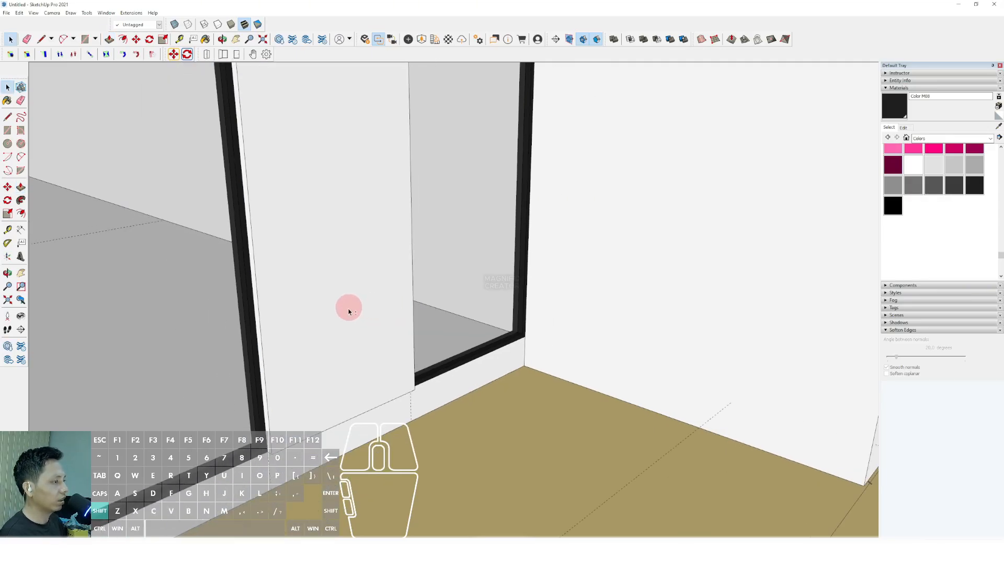
Make a group of the whole door panel.
click(333, 257)
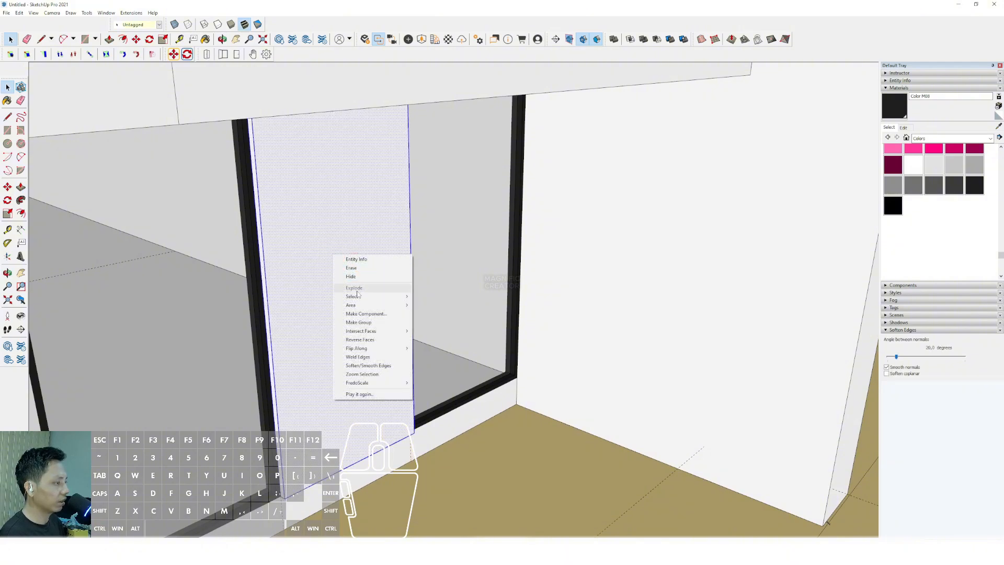
click(358, 322)
middle_drag(359, 322, 392, 293)
scroll(394, 293, up, 2)
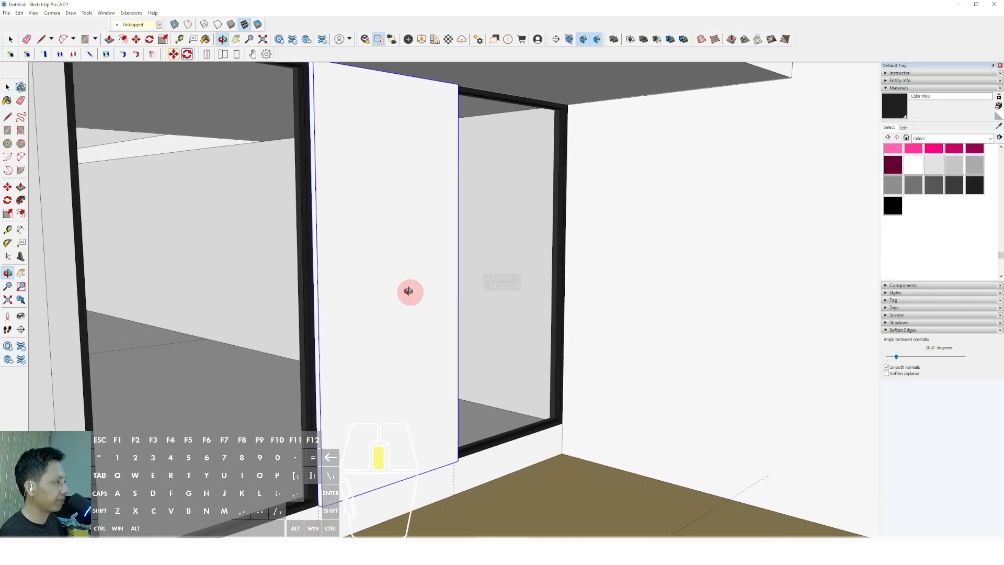
Paint the door group with Modern Siding from the Brick, Cladding and Siding materials.
click(989, 139)
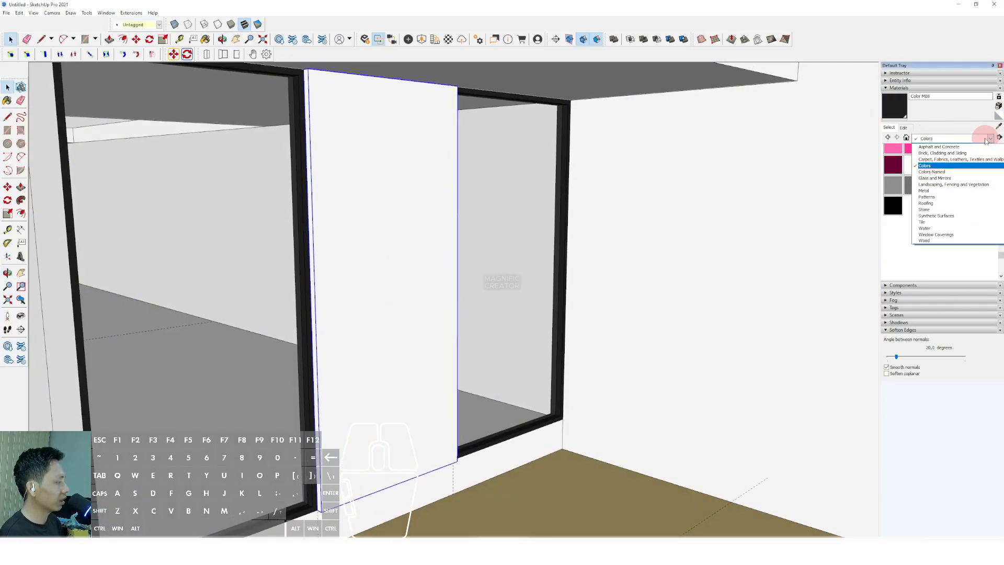
click(926, 160)
click(990, 138)
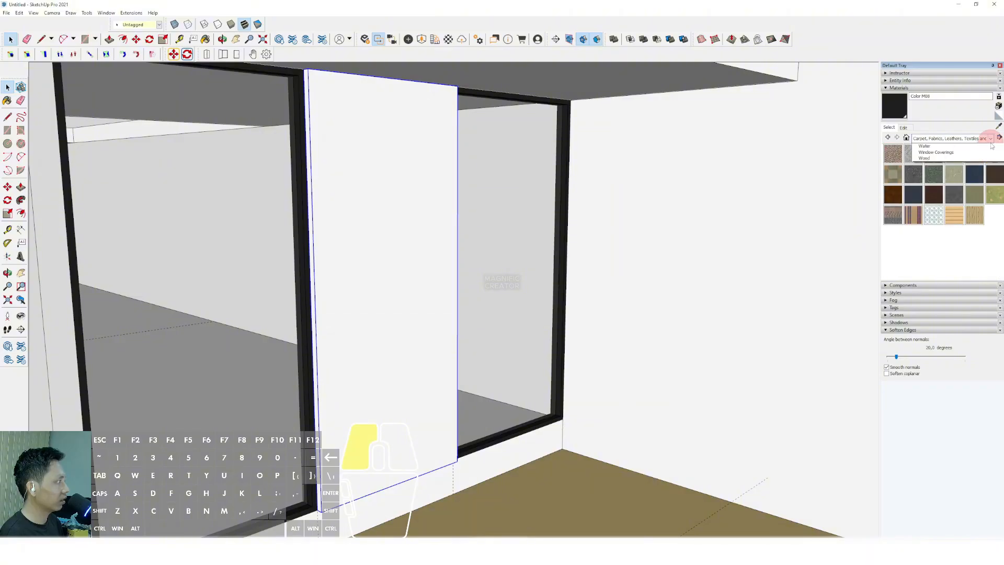
click(928, 152)
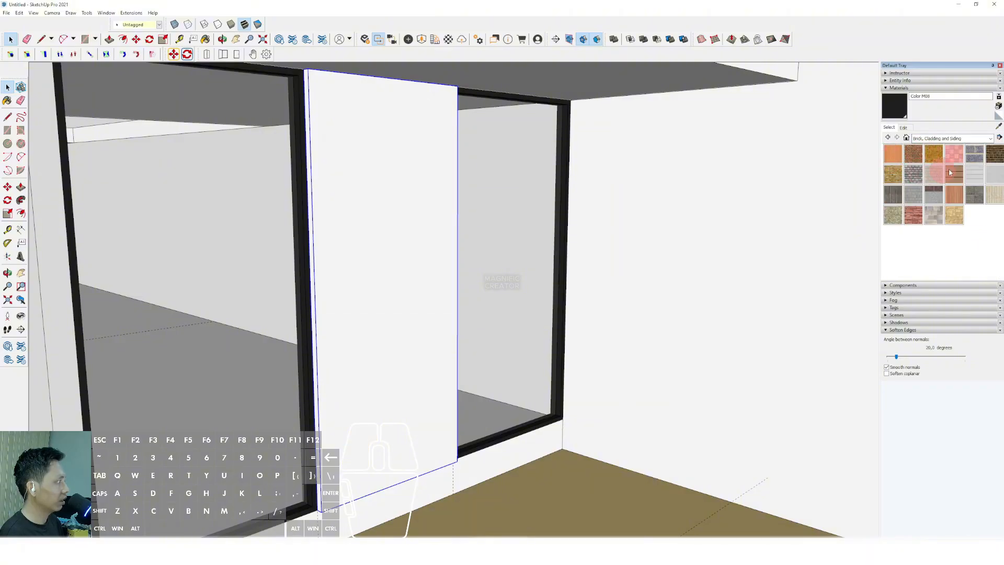
click(957, 196)
middle_drag(388, 195, 393, 213)
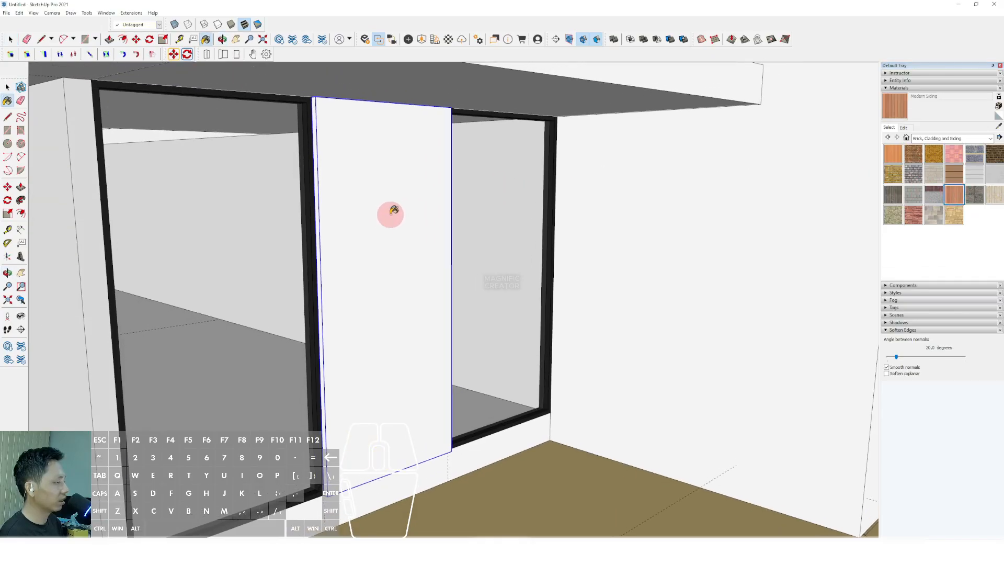
click(391, 179)
scroll(395, 248, down, 7)
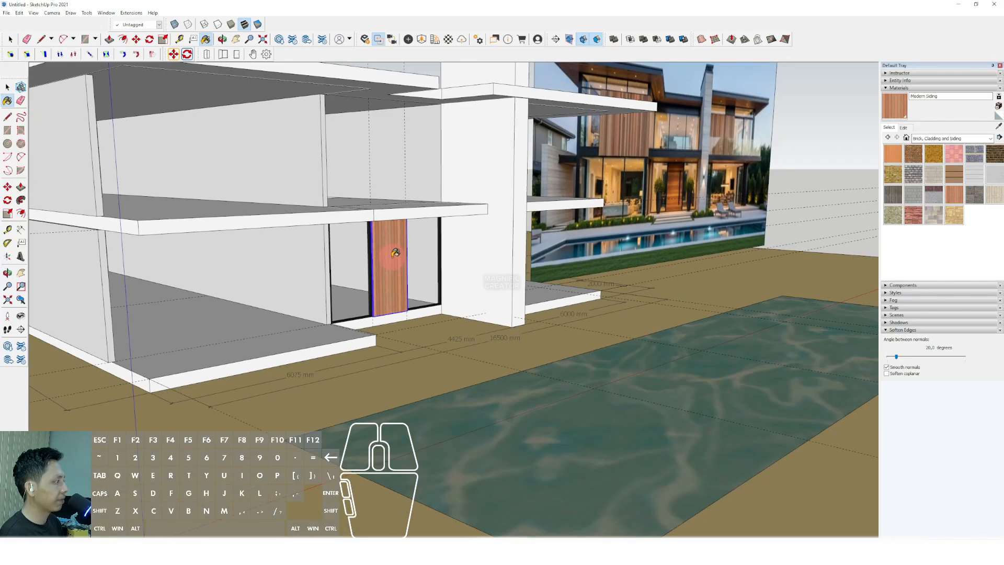
Compare the front door's plank direction in the reference photo with the modelled door.
key(space)
middle_drag(397, 253, 318, 280)
scroll(394, 291, up, 2)
middle_drag(395, 293, 305, 281)
scroll(784, 205, up, 4)
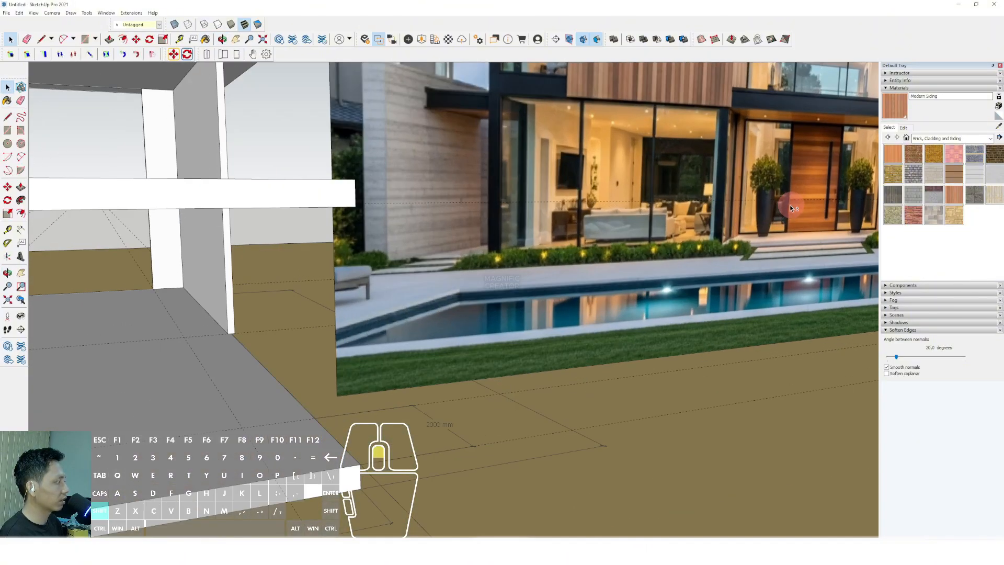
middle_drag(789, 205, 713, 217)
scroll(712, 217, up, 3)
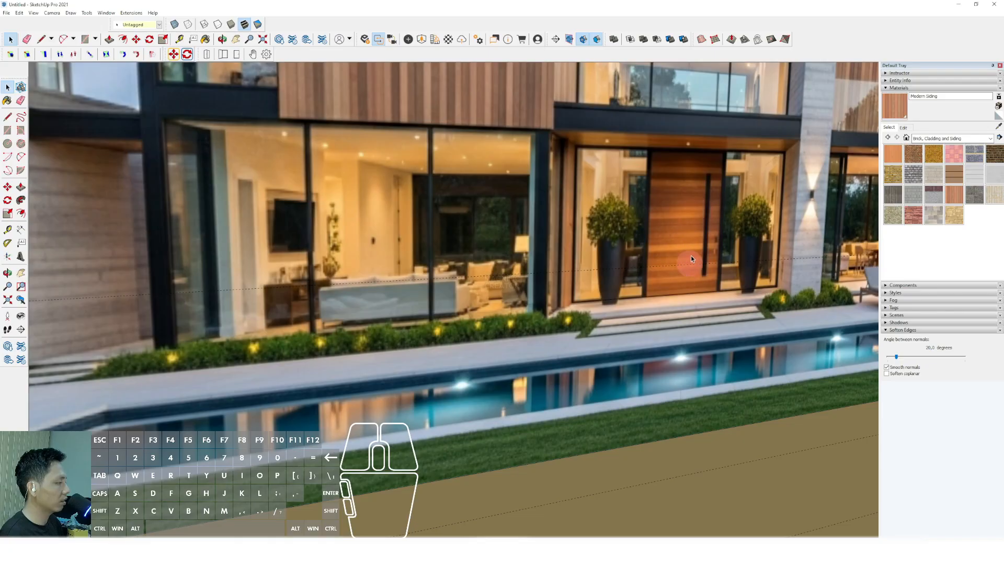
scroll(691, 255, down, 6)
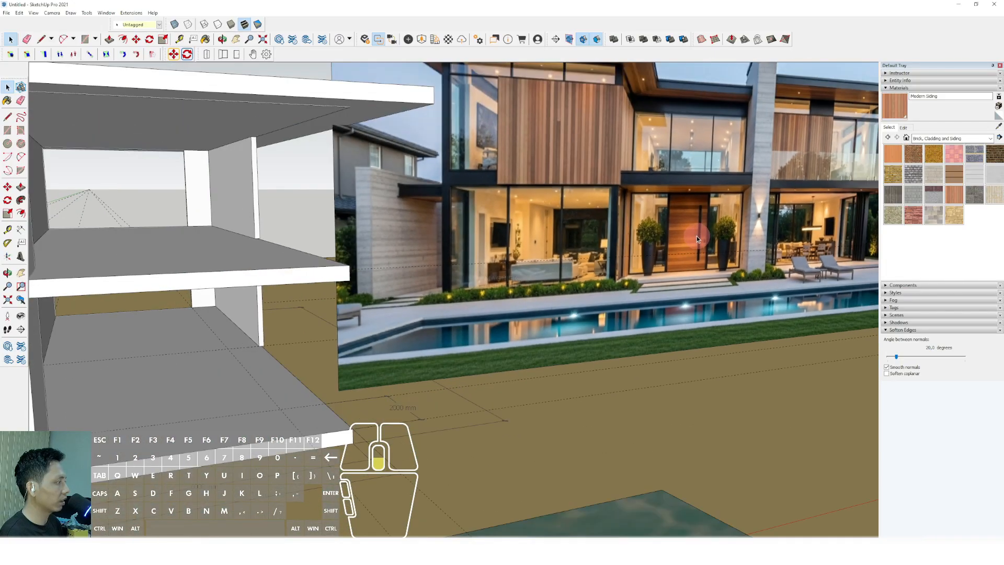
shift+middle_drag(697, 236, 826, 193)
scroll(356, 265, up, 6)
scroll(368, 275, down, 1)
middle_drag(369, 275, 350, 293)
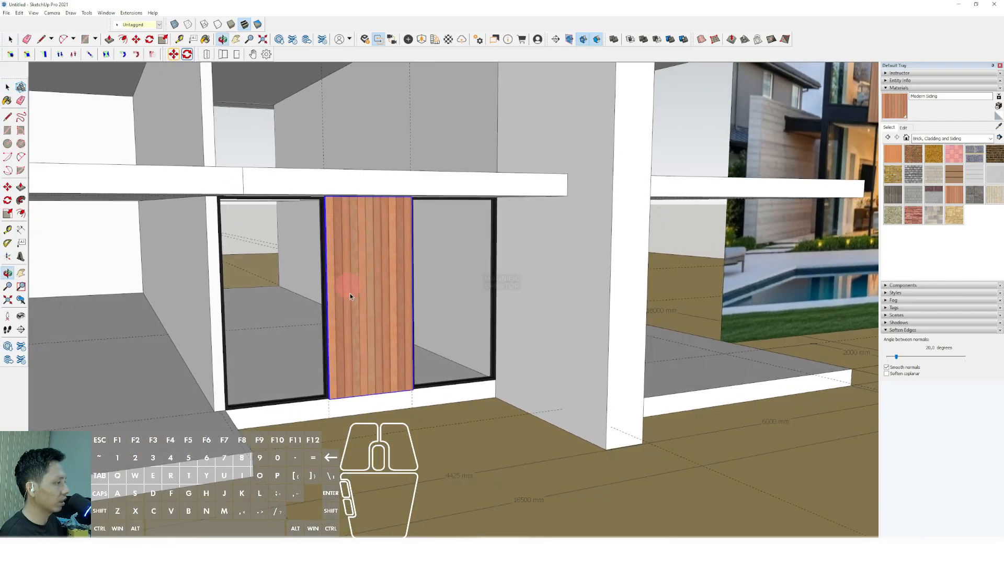
scroll(364, 304, down, 2)
scroll(700, 219, up, 2)
shift+middle_drag(700, 219, 388, 223)
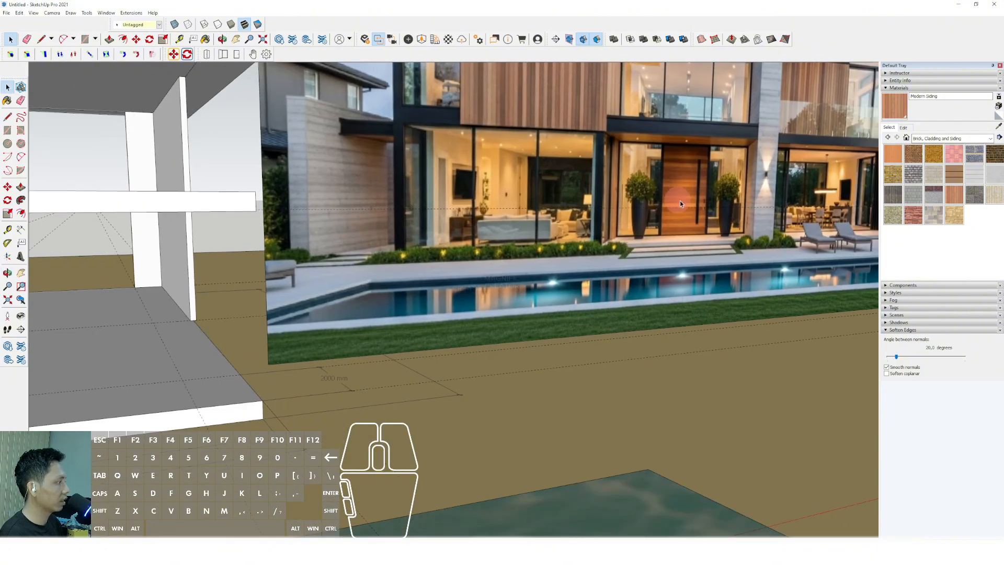
scroll(702, 210, down, 2)
scroll(702, 210, down, 2)
shift+middle_drag(697, 213, 761, 208)
scroll(248, 274, up, 4)
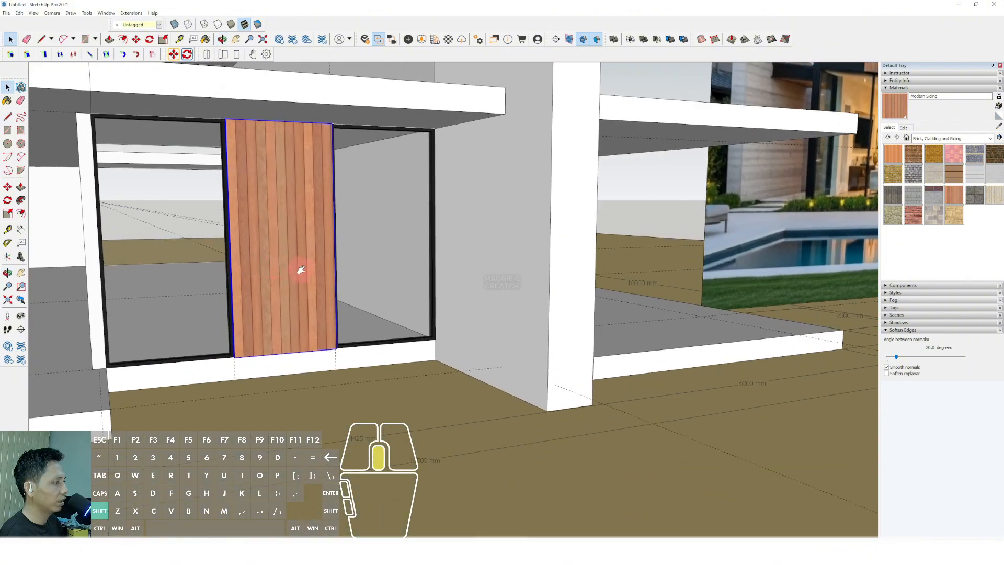
Explode the door group so the siding texture lies directly on its faces.
mouse_move(299, 269)
shift+middle_down()
mouse_move(347, 273)
mouse_move(364, 262)
shift+middle_up()
scroll(315, 231, up, 3)
right_click(319, 219)
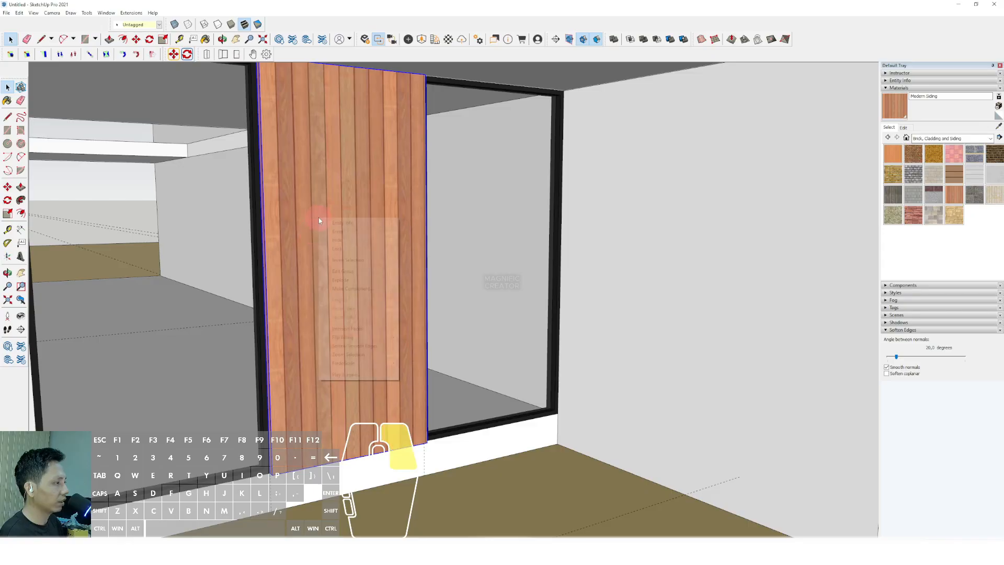
click(339, 281)
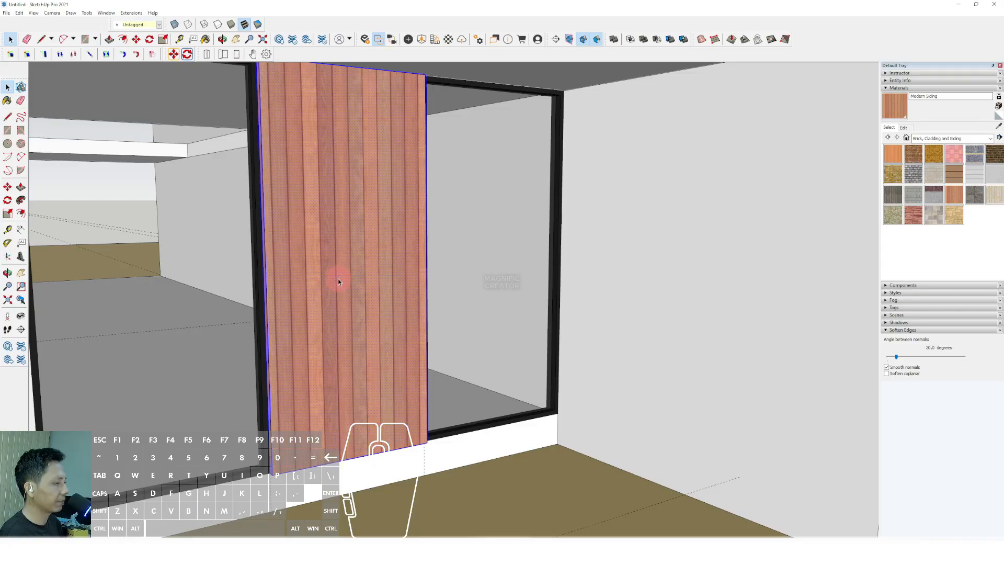
Rotate the siding texture on the door's outer face about 90 degrees so the planks run horizontally.
scroll(337, 278, down, 3)
scroll(375, 230, up, 3)
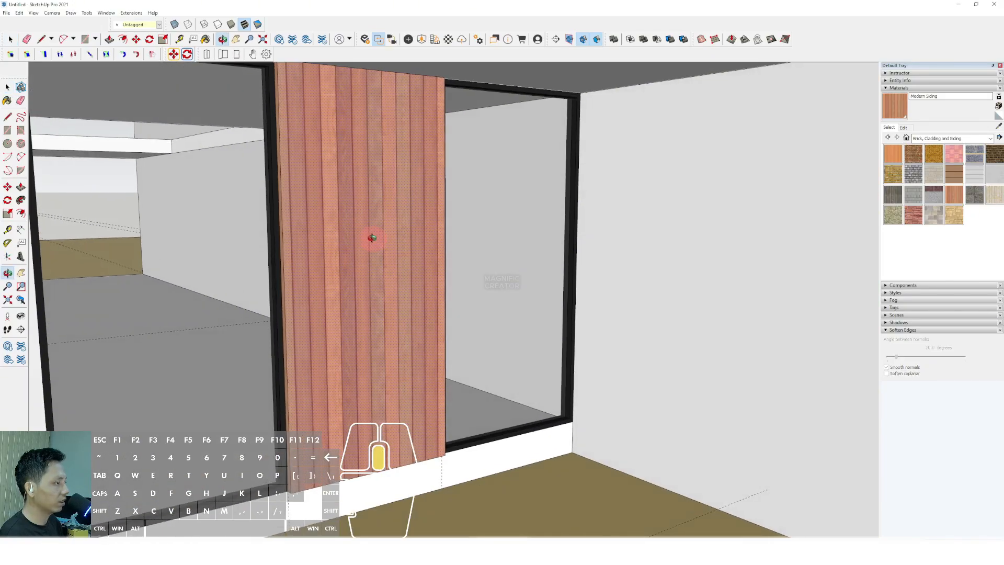
right_click(393, 253)
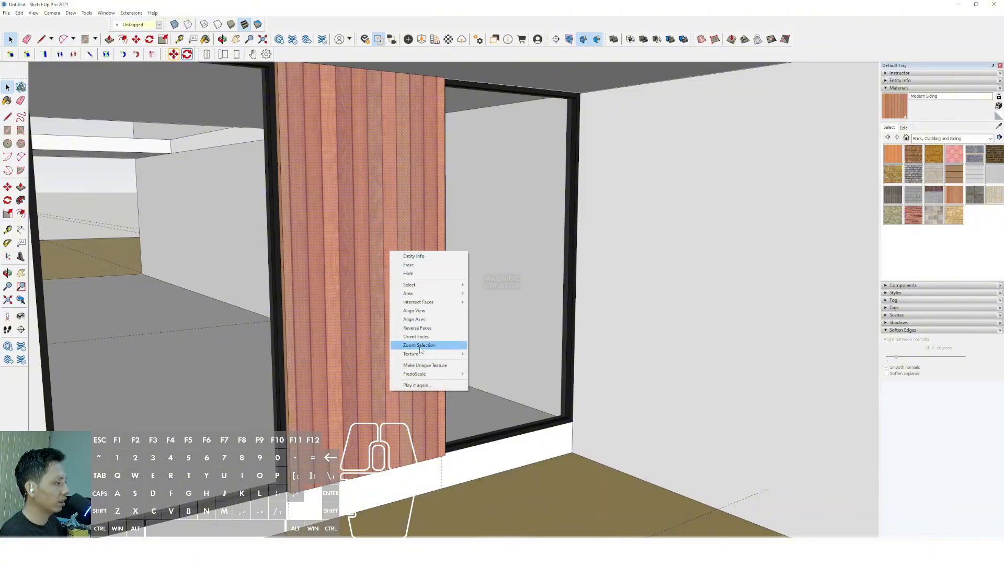
mouse_move(432, 357)
click(486, 354)
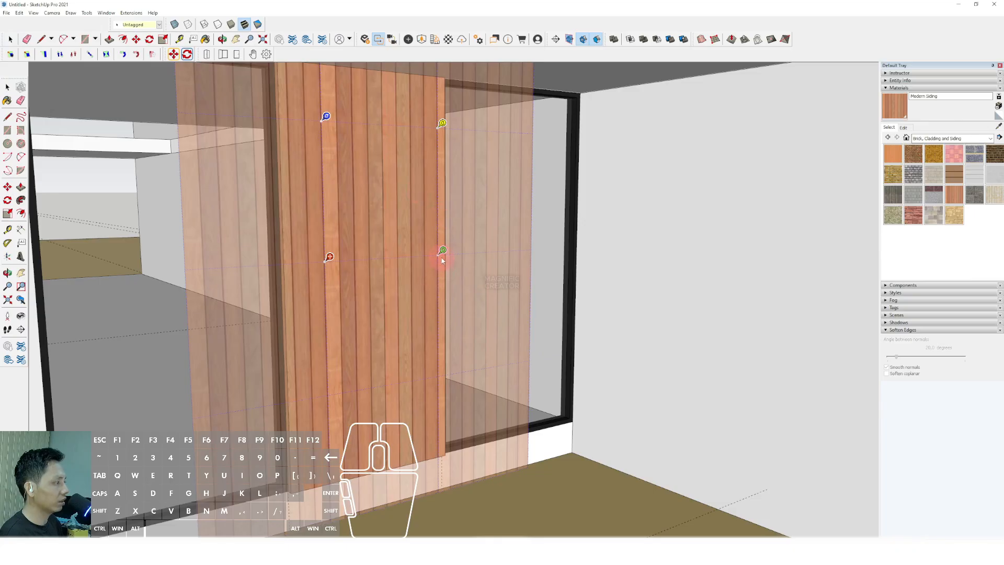
drag(442, 251, 324, 155)
key(space)
scroll(342, 245, down, 2)
middle_drag(342, 245, 268, 261)
scroll(331, 260, up, 2)
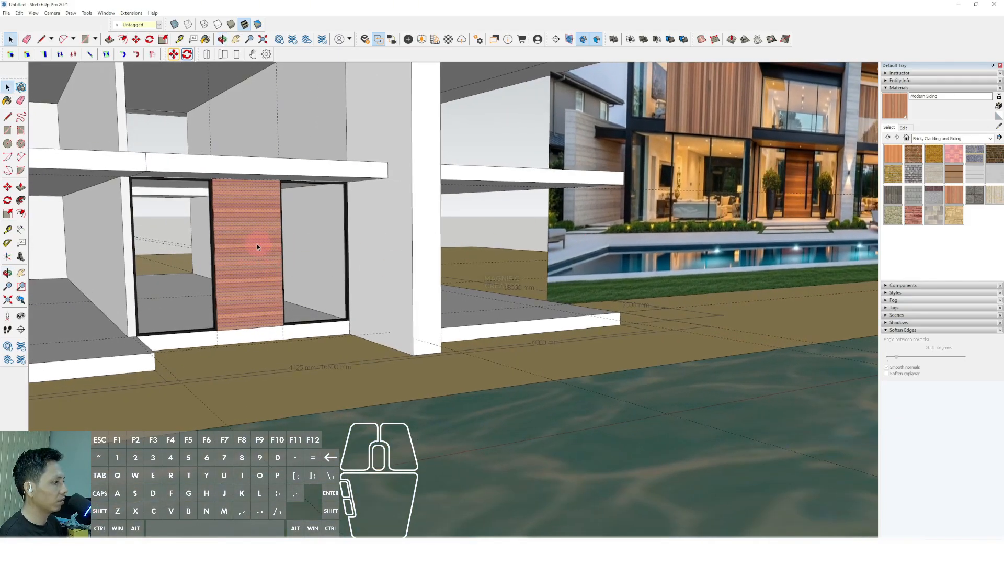
Reposition the texture on the door's outer face again, scaling the horizontal planks up slightly.
scroll(797, 181, up, 2)
scroll(795, 182, down, 1)
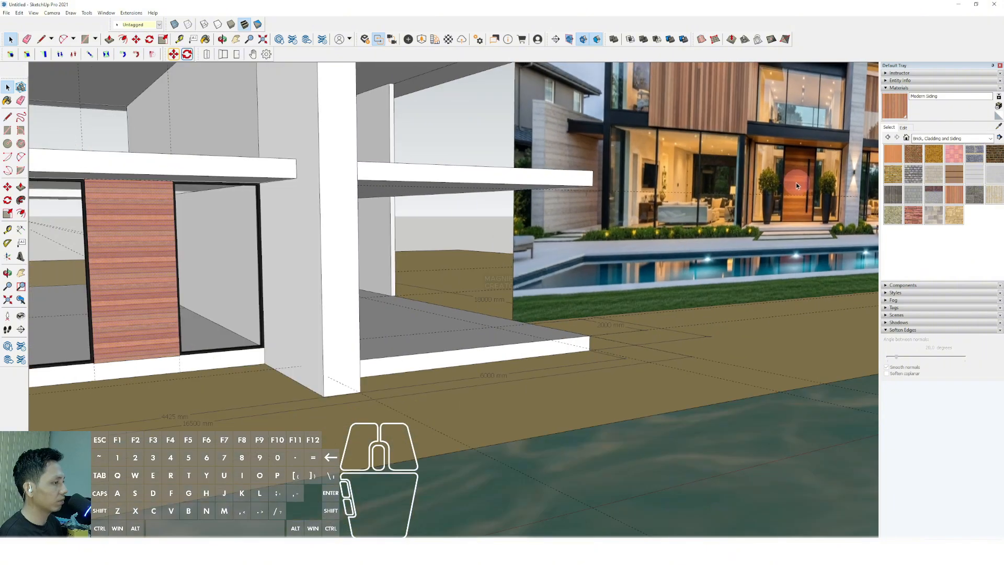
scroll(120, 287, up, 2)
shift+middle_drag(119, 287, 334, 295)
scroll(287, 294, up, 1)
scroll(290, 251, up, 1)
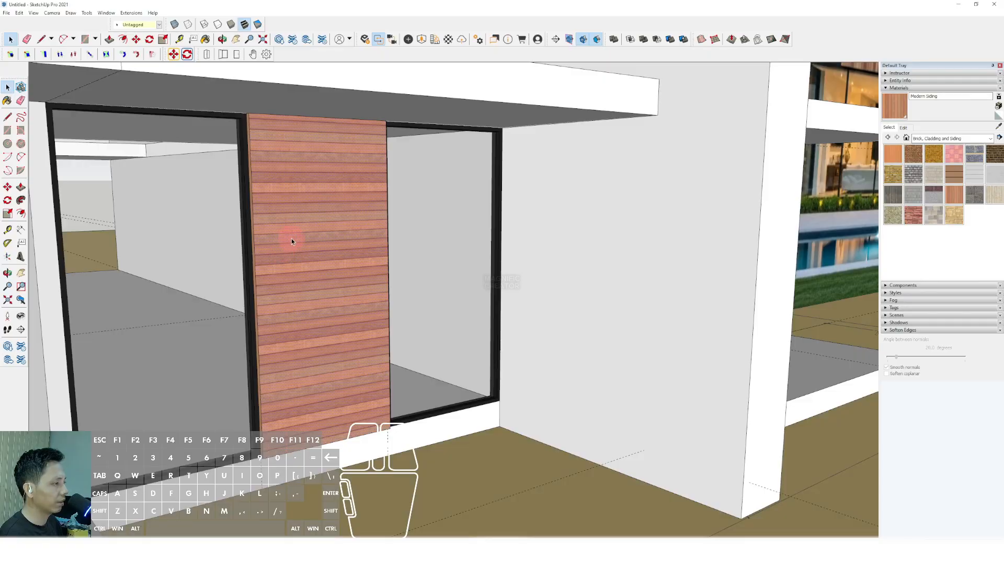
right_click(291, 240)
mouse_move(345, 342)
click(392, 341)
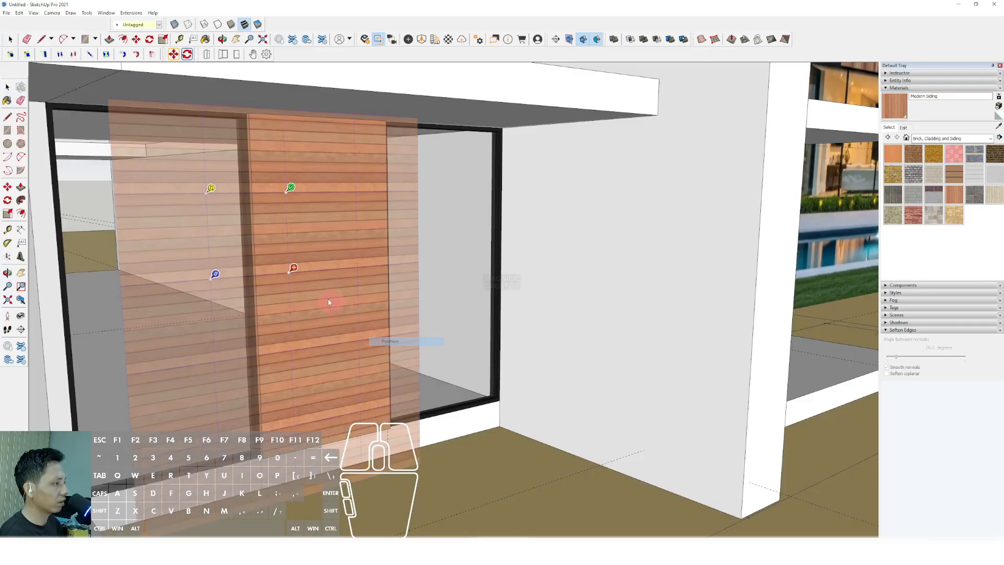
drag(290, 187, 287, 170)
key(Return)
scroll(317, 272, down, 4)
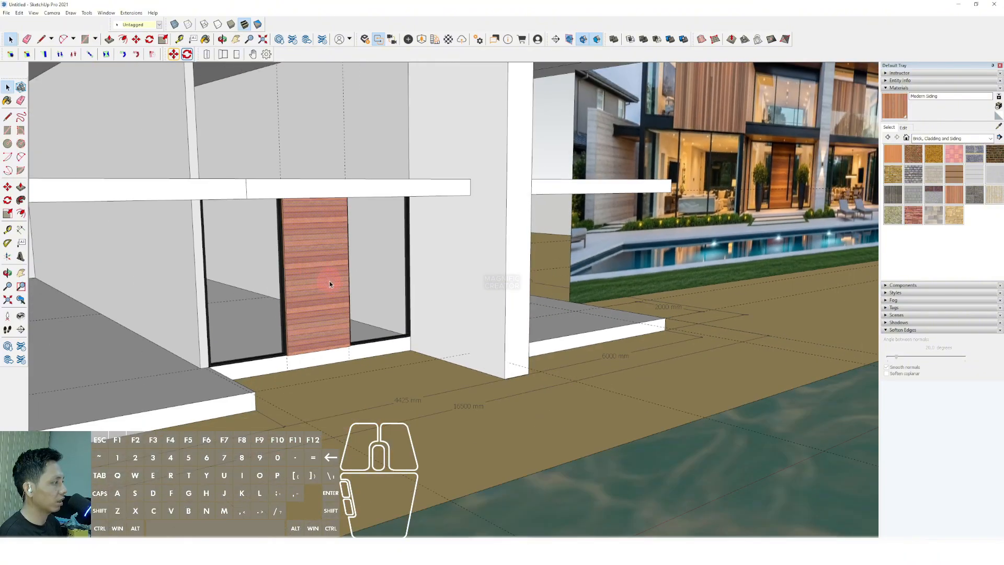
Examine the door and its siding texture from outside and from inside the house.
middle_drag(329, 282, 319, 287)
scroll(320, 313, up, 3)
scroll(320, 315, up, 3)
mouse_move(267, 321)
middle_down()
mouse_move(604, 372)
mouse_move(432, 397)
mouse_move(422, 378)
mouse_move(276, 310)
middle_up()
scroll(422, 379, down, 3)
scroll(276, 310, down, 1)
middle_drag(422, 362, 362, 269)
shift+middle_drag(418, 401, 321, 347)
scroll(320, 347, up, 3)
middle_drag(316, 401, 728, 421)
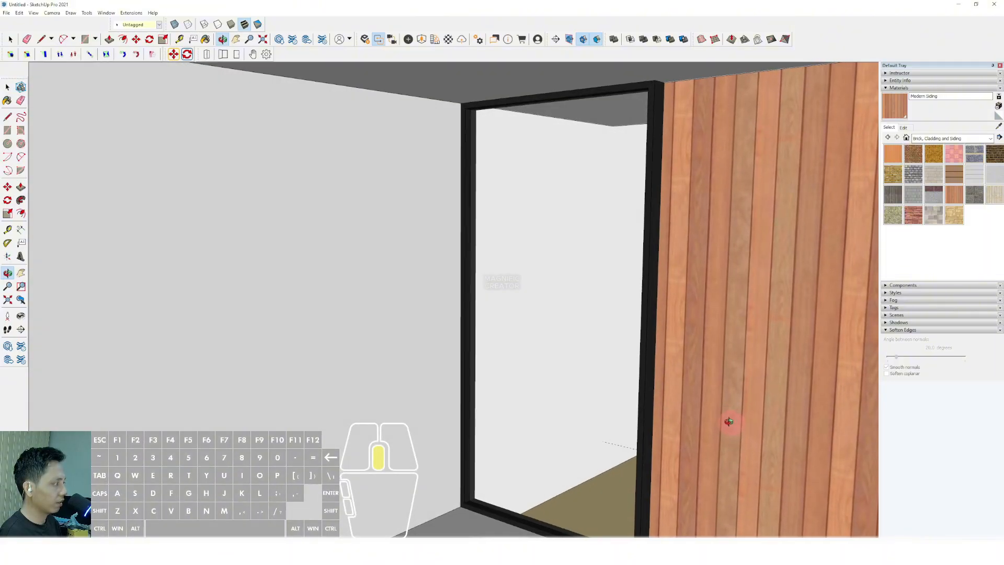
middle_drag(838, 192, 331, 296)
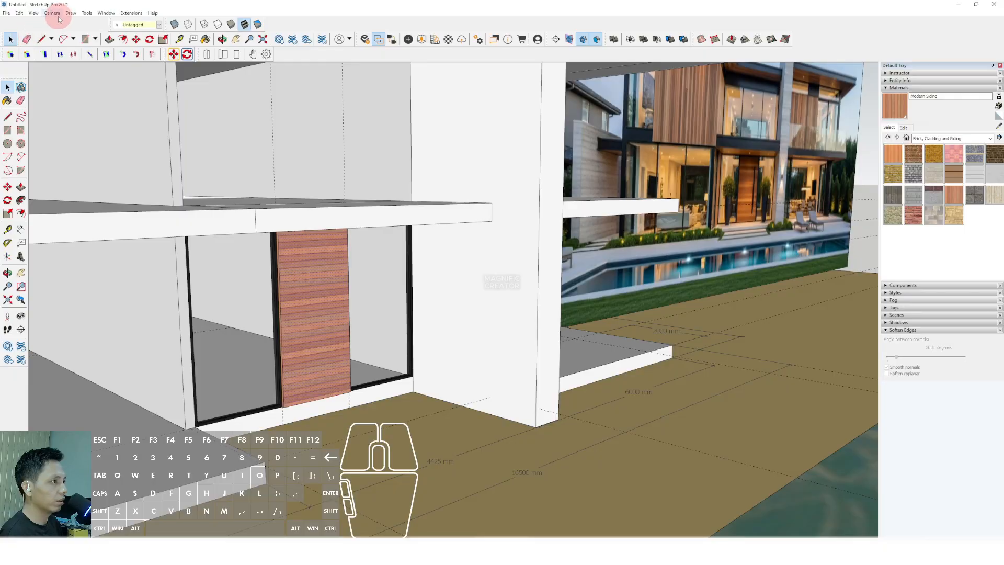
Widen the camera's field of view for the view of the front door.
click(57, 14)
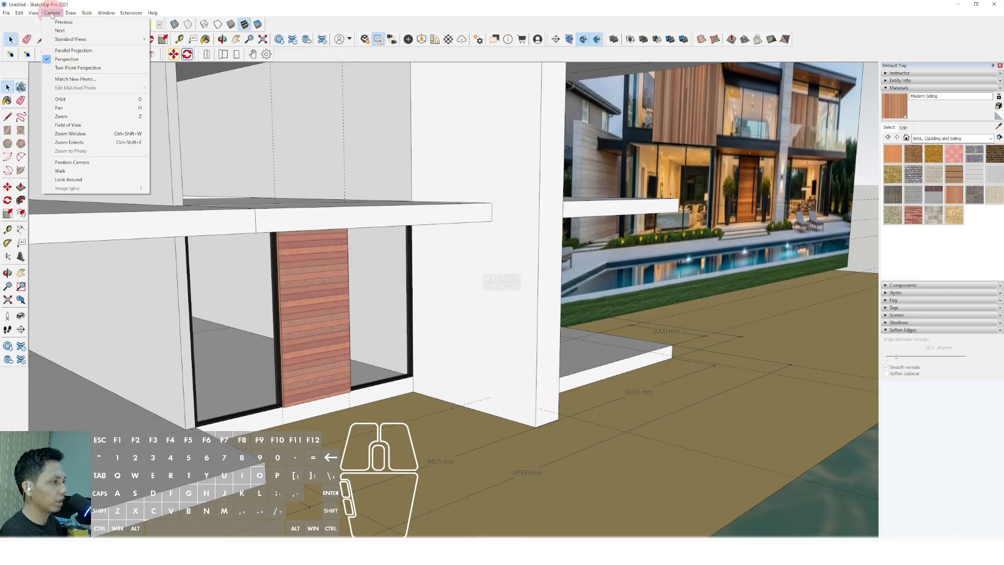
click(68, 125)
drag(325, 298, 308, 435)
key(space)
Sample the horizontal siding texture from the door's outer face and apply it to the inner face.
scroll(312, 324, up, 6)
middle_drag(312, 325, 366, 361)
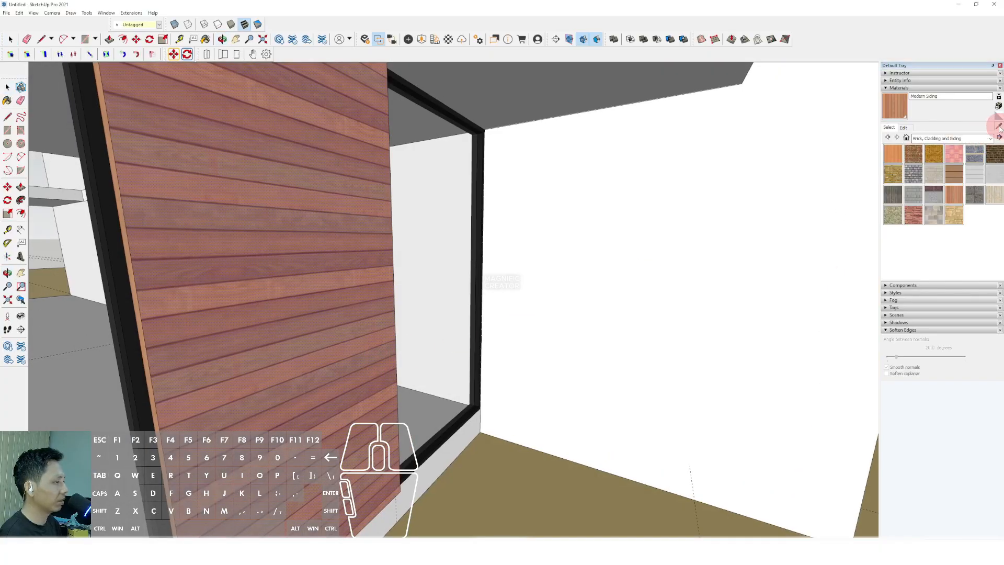
middle_drag(328, 244, 333, 276)
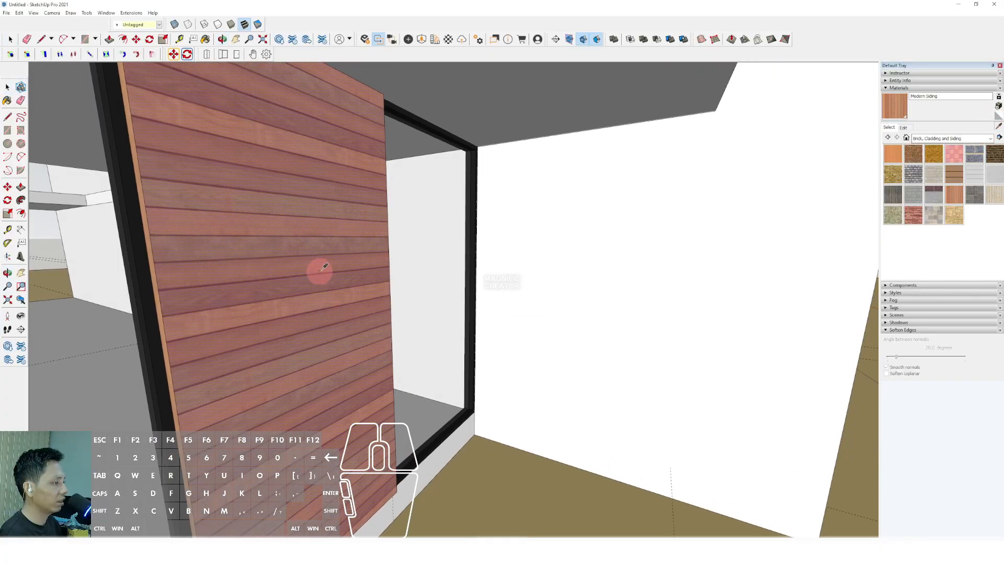
middle_drag(339, 239, 605, 291)
click(523, 219)
mouse_move(517, 285)
middle_down()
mouse_move(540, 287)
mouse_move(254, 274)
mouse_move(216, 252)
middle_up()
key(space)
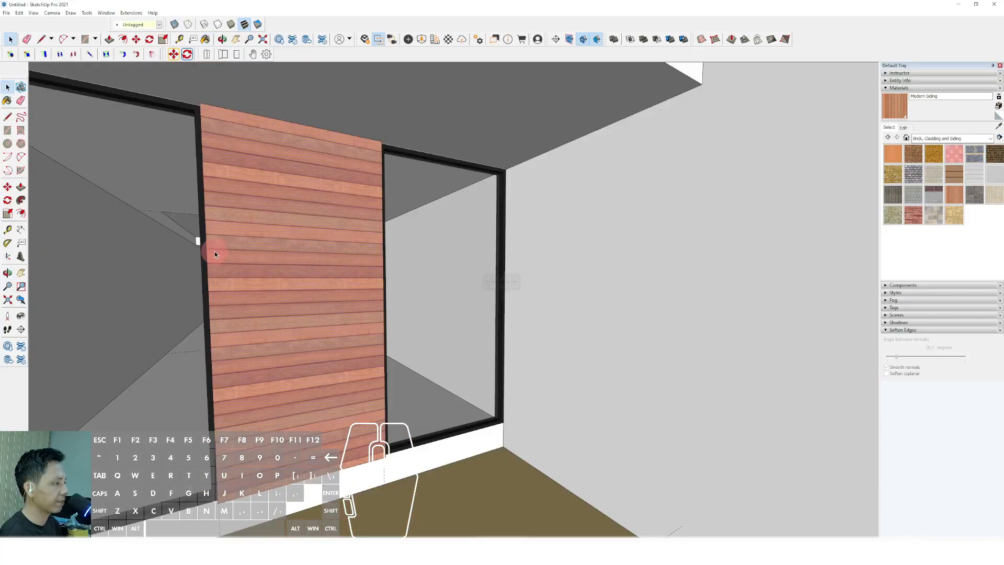
Select all of the door's faces and edges and make them a group.
click(304, 277)
scroll(304, 277, down, 6)
scroll(307, 277, up, 5)
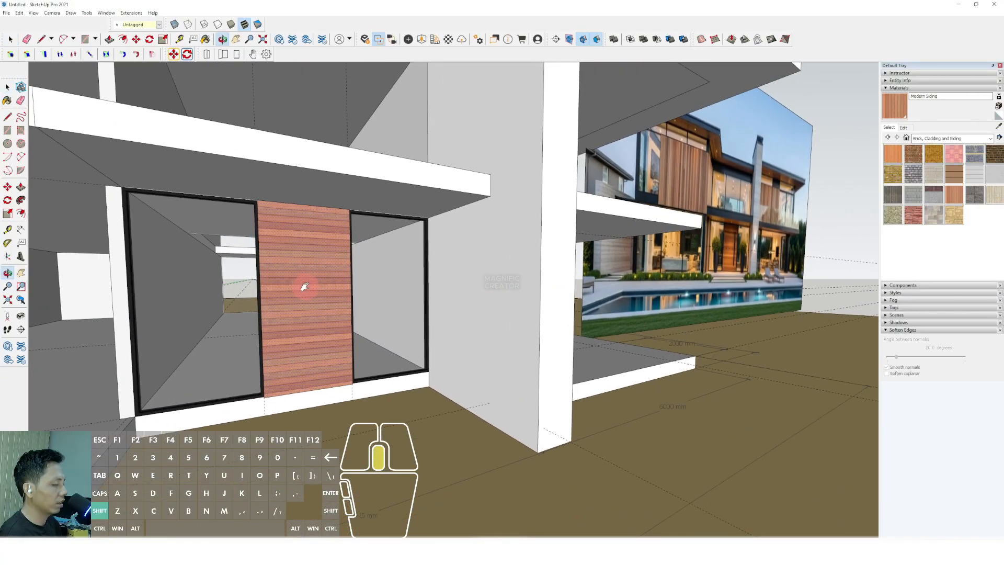
click(318, 238)
right_click(318, 237)
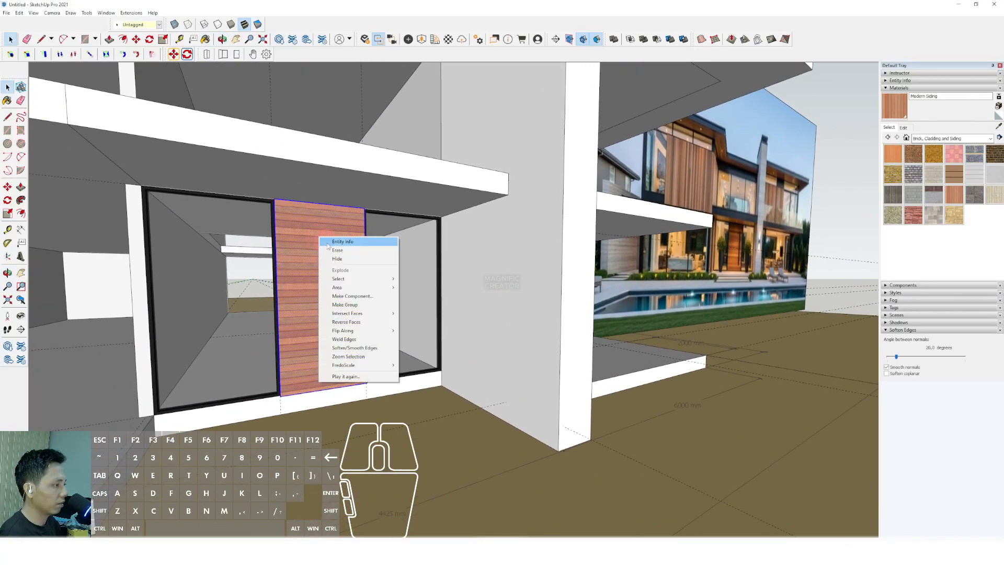
click(345, 305)
Move the door group by its bottom inner corner along its depth to align it with the adjoining dark window frame.
middle_drag(340, 298, 11, 199)
click(7, 187)
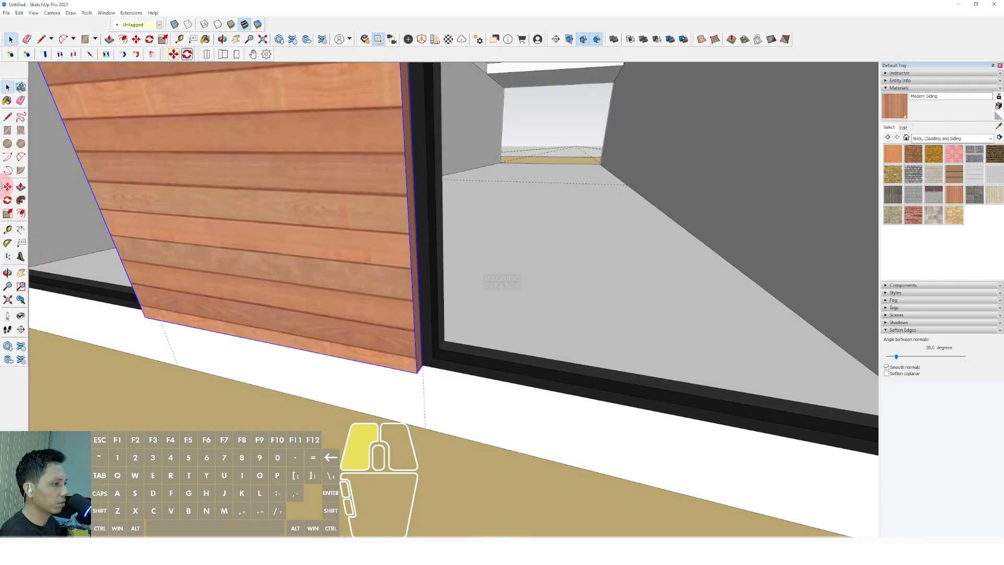
scroll(402, 367, up, 2)
middle_drag(397, 366, 544, 409)
key(space)
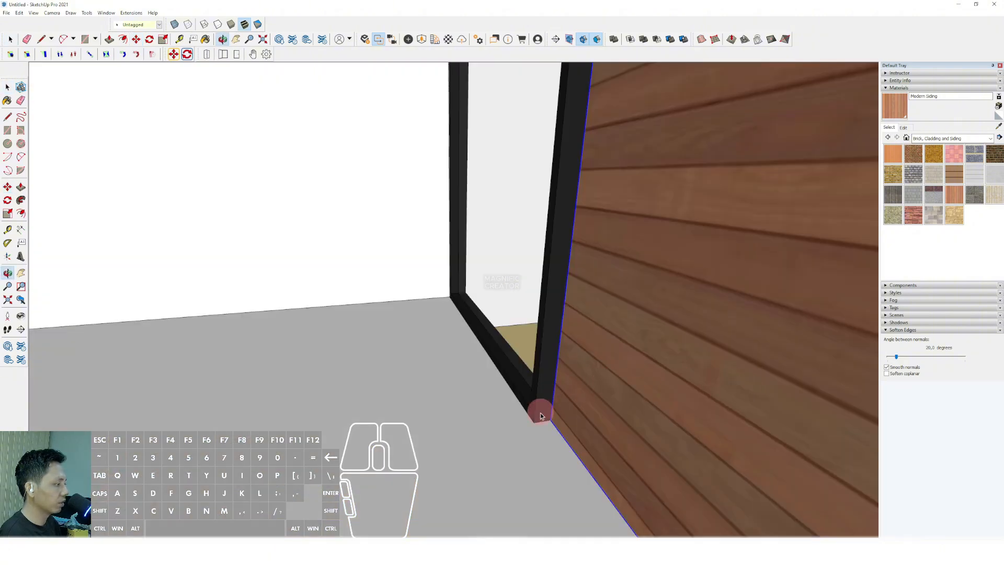
scroll(525, 423, up, 1)
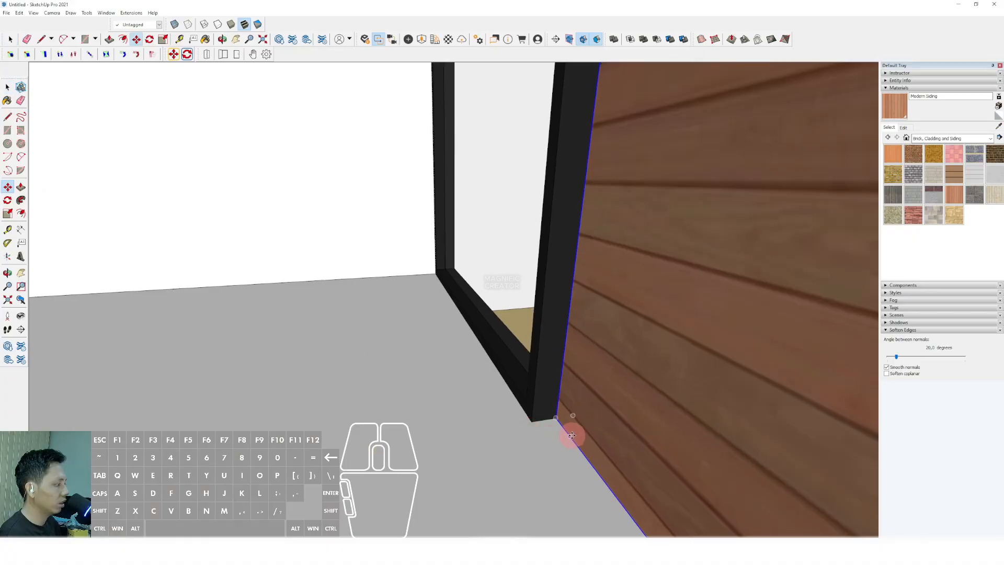
click(570, 437)
key(shift)
click(532, 395)
key(space)
scroll(528, 401, down, 1)
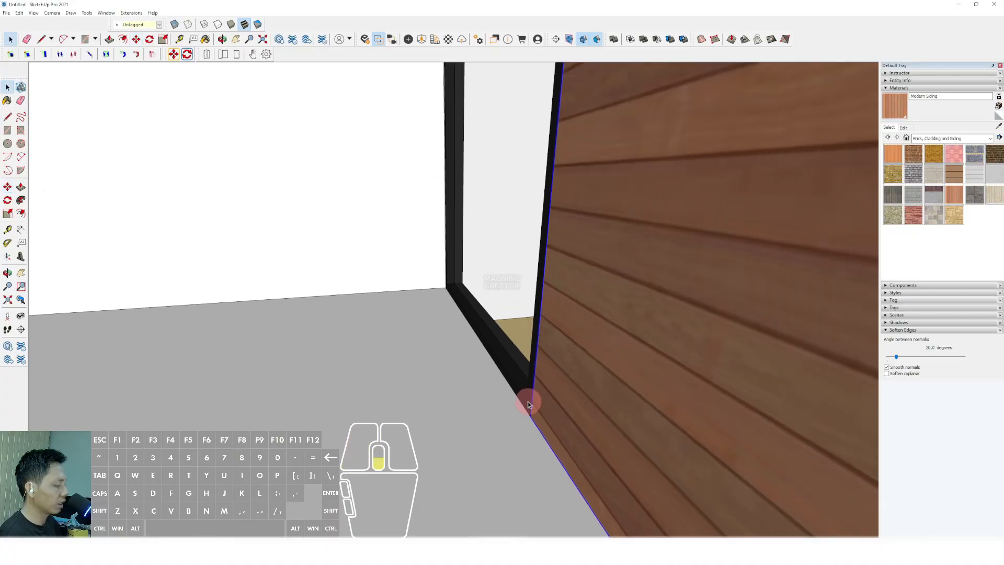
Draw a tall, narrow rectangle for the pull handle on the door's outer face, near its right edge.
middle_drag(528, 401, 199, 390)
scroll(200, 390, down, 3)
scroll(306, 384, down, 8)
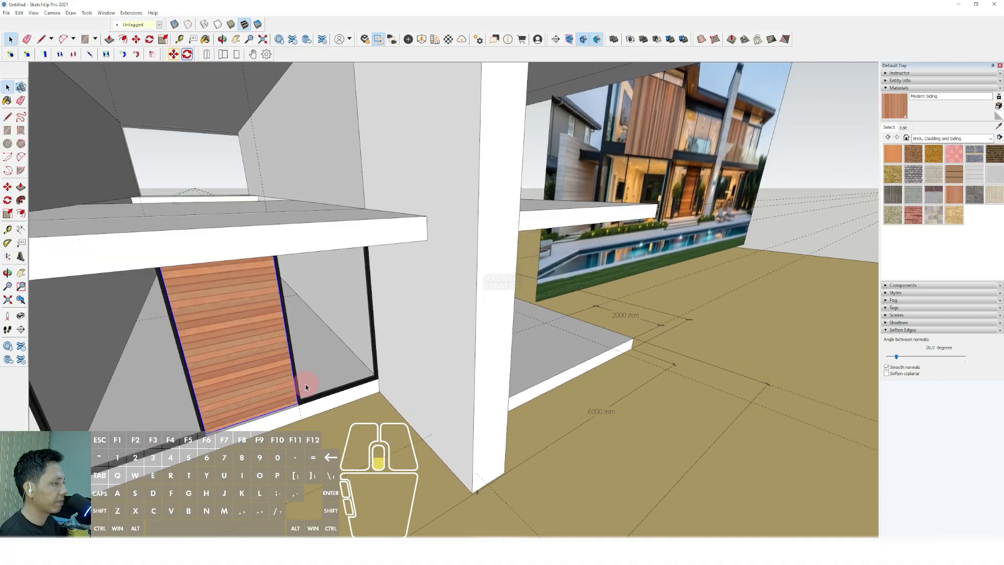
shift+middle_drag(305, 384, 261, 347)
scroll(260, 347, up, 3)
scroll(260, 347, up, 3)
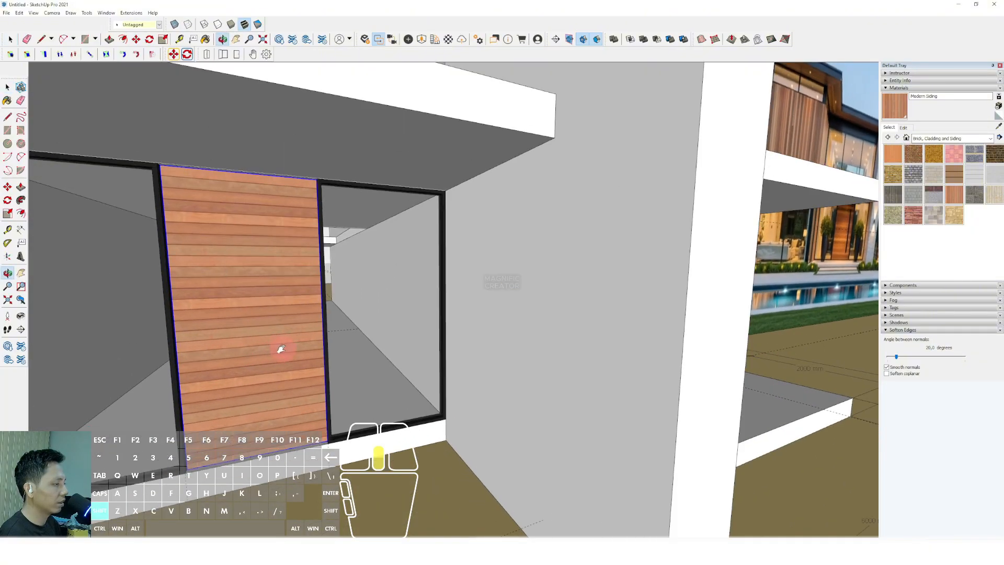
scroll(340, 309, up, 2)
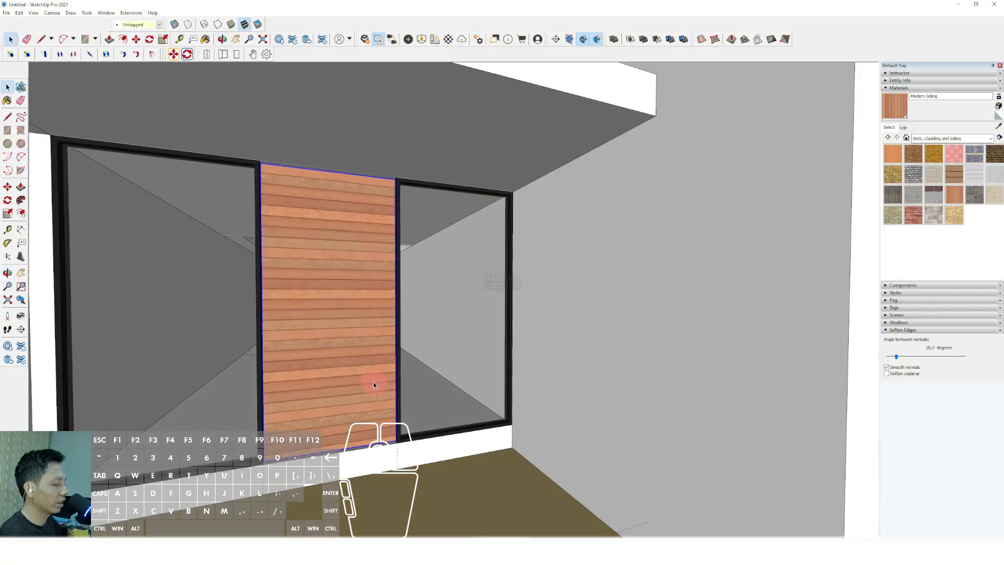
middle_drag(373, 384, 381, 347)
click(9, 131)
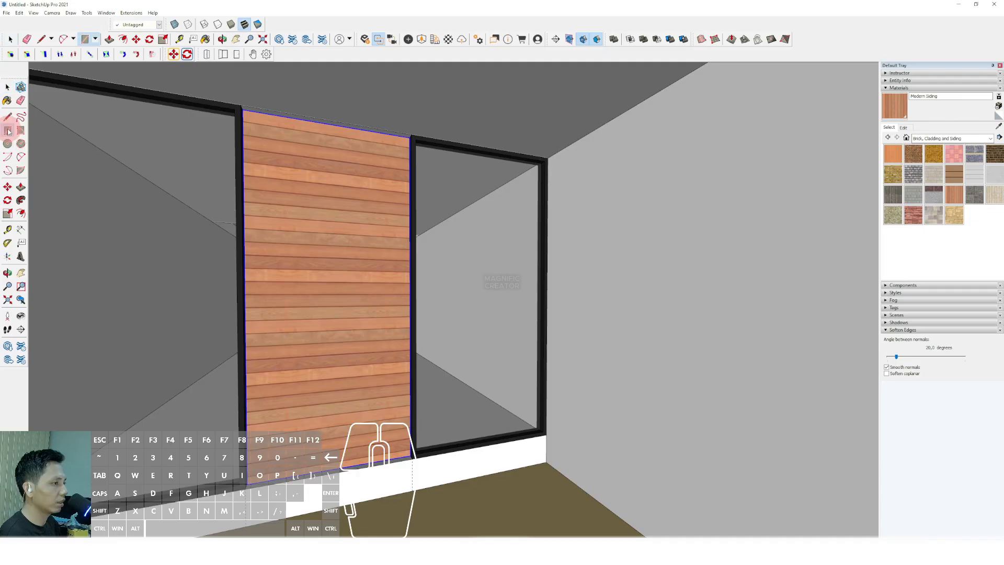
scroll(396, 215, up, 1)
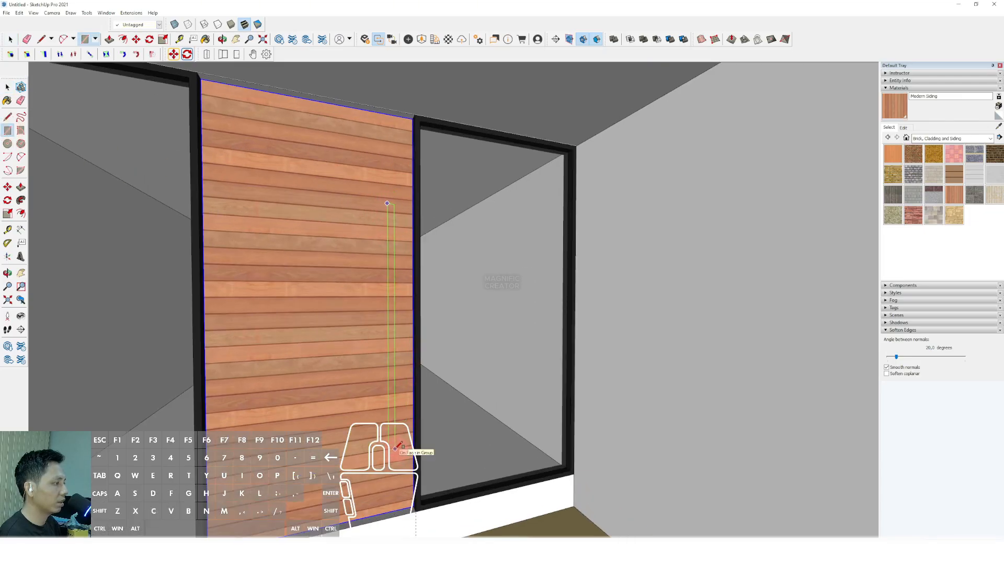
scroll(374, 304, down, 3)
middle_drag(374, 303, 396, 309)
scroll(388, 307, down, 1)
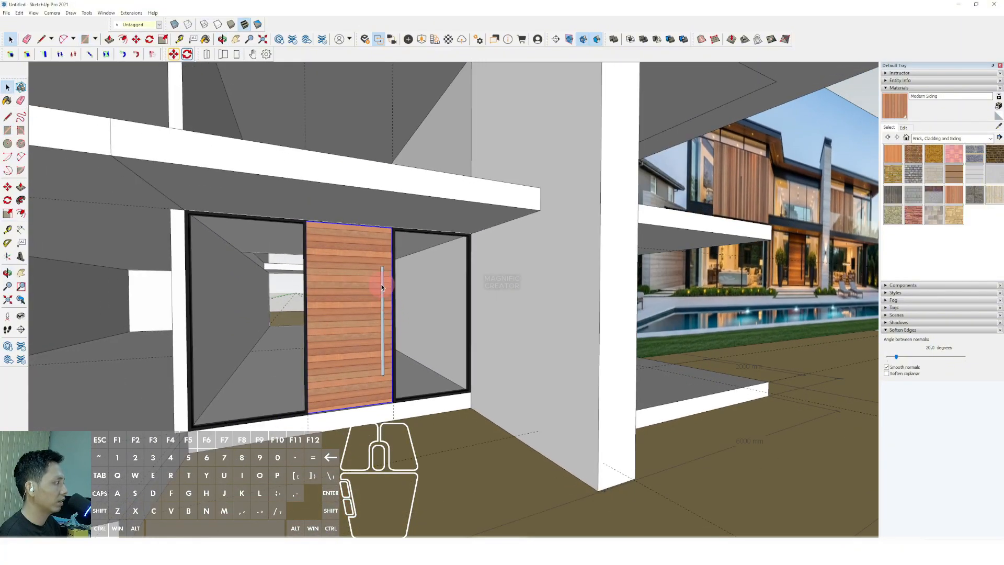
Scale the handle rectangle upward from its top edge to make the handle taller.
scroll(383, 285, up, 4)
key(s)
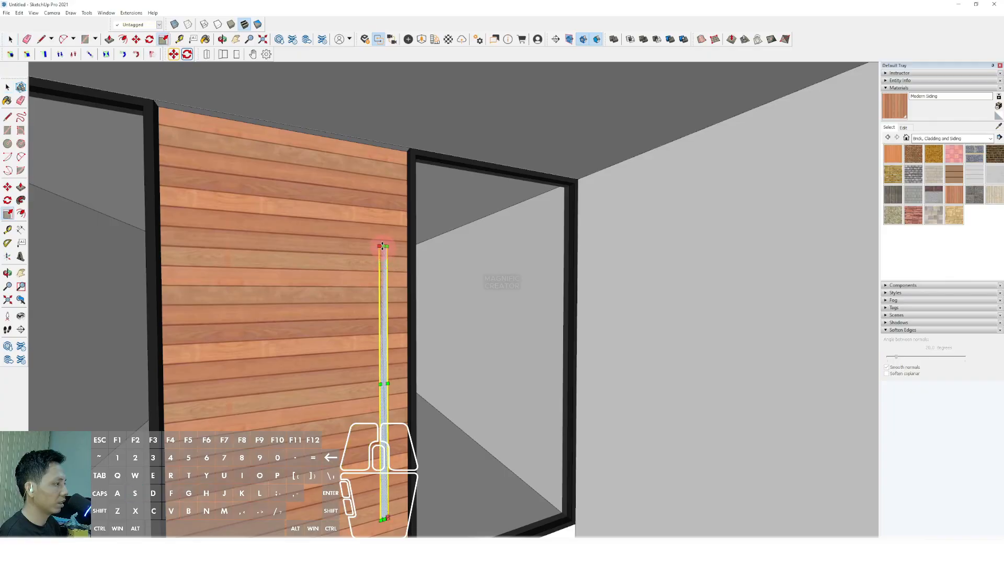
key(space)
scroll(385, 219, down, 4)
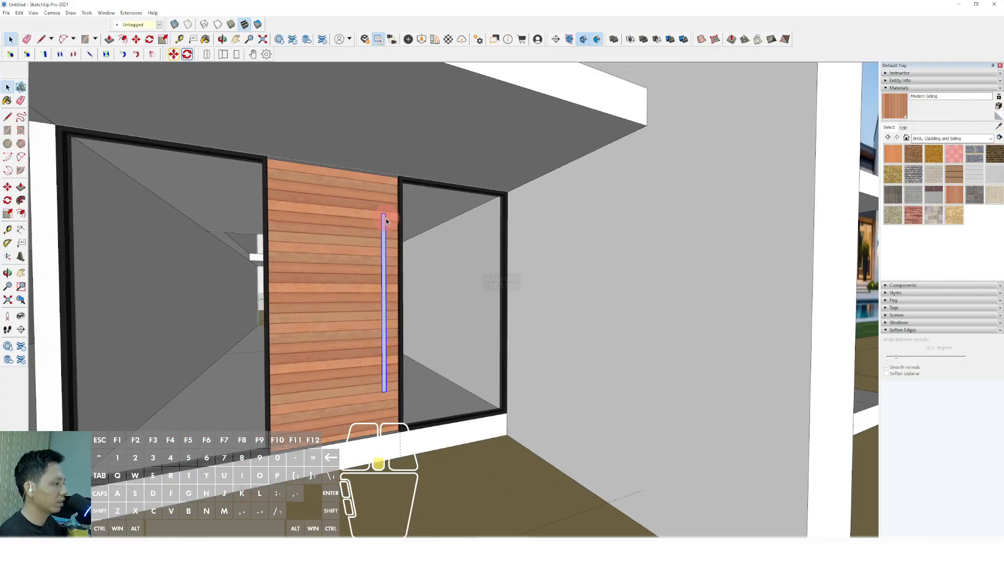
Extrude the handle rectangle outward from the door face with Push/Pull.
scroll(403, 330, up, 3)
middle_drag(418, 373, 418, 444)
scroll(381, 337, up, 4)
middle_drag(395, 363, 391, 359)
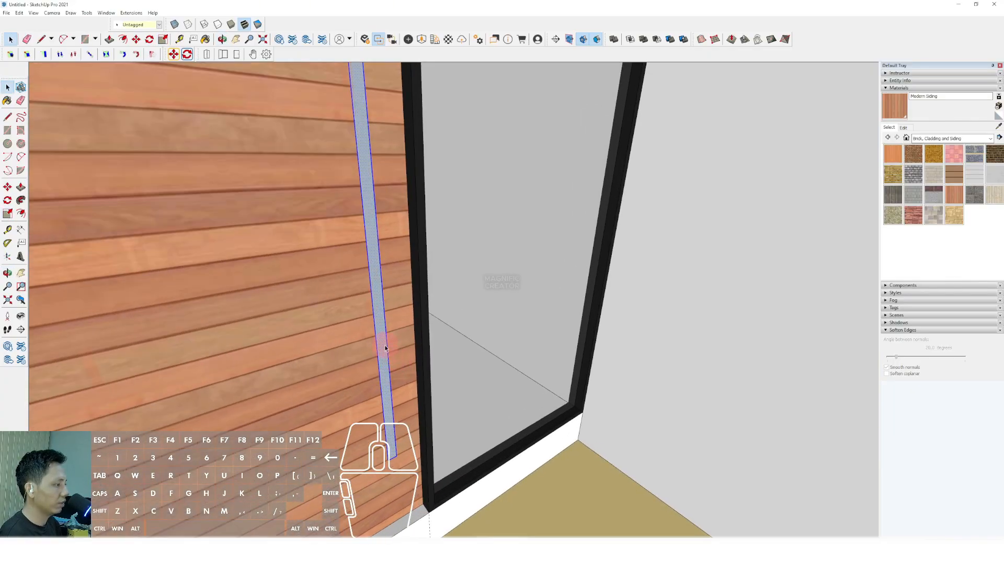
click(421, 297)
key(space)
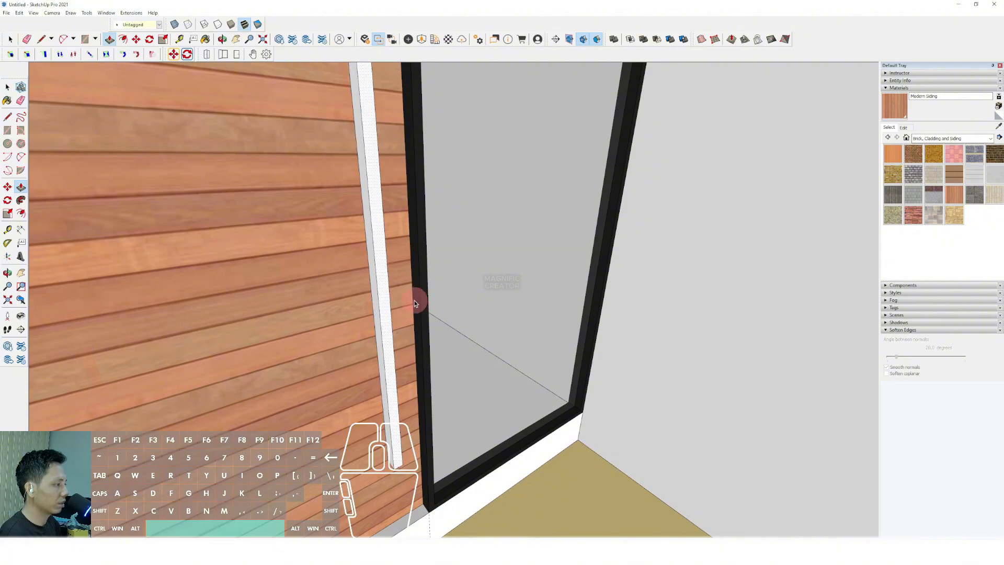
Offset the outer and end edges inward on the handle's side face to outline the grip opening.
scroll(382, 276, up, 1)
middle_drag(382, 277, 413, 418)
scroll(397, 127, up, 1)
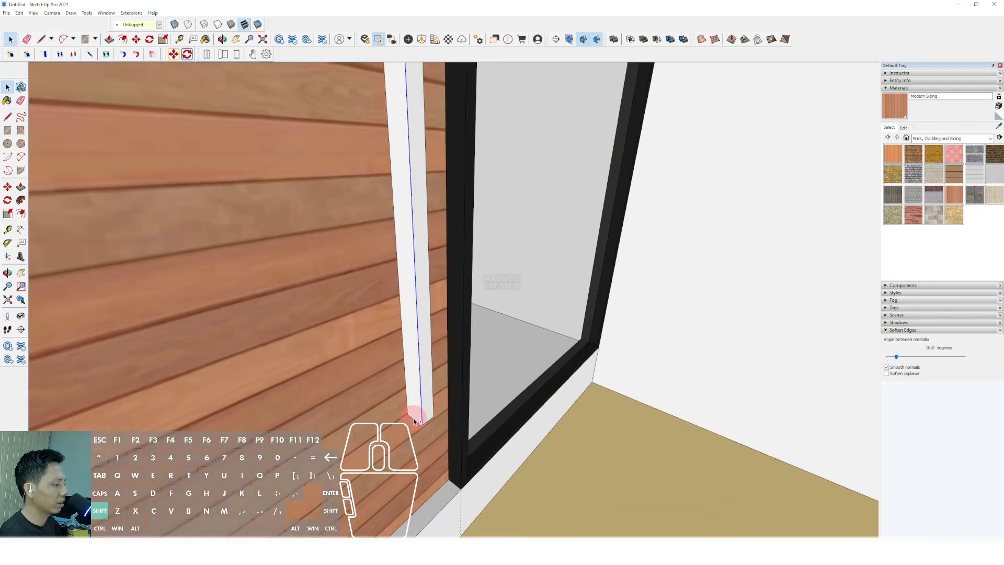
scroll(414, 421, up, 2)
key(f)
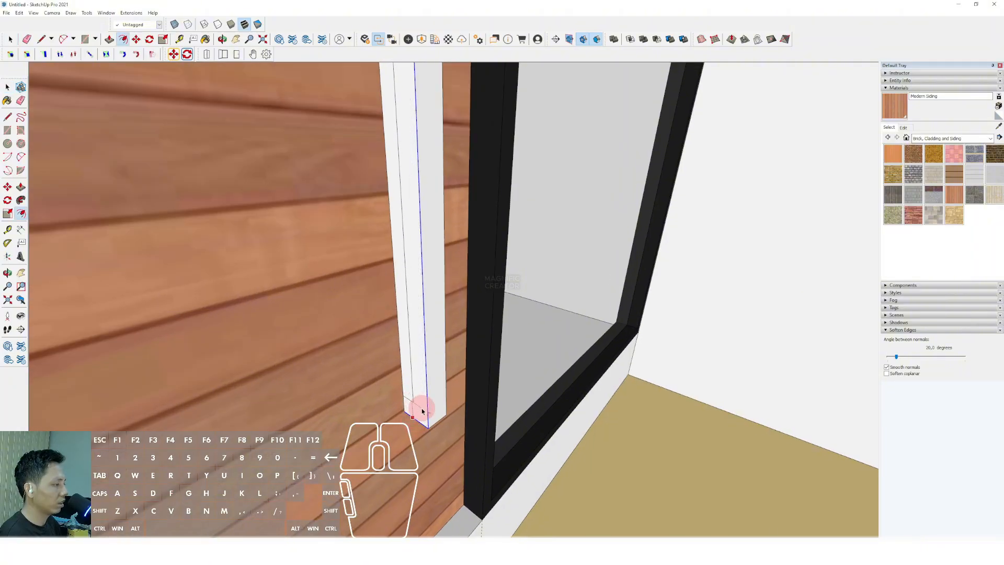
scroll(421, 410, up, 1)
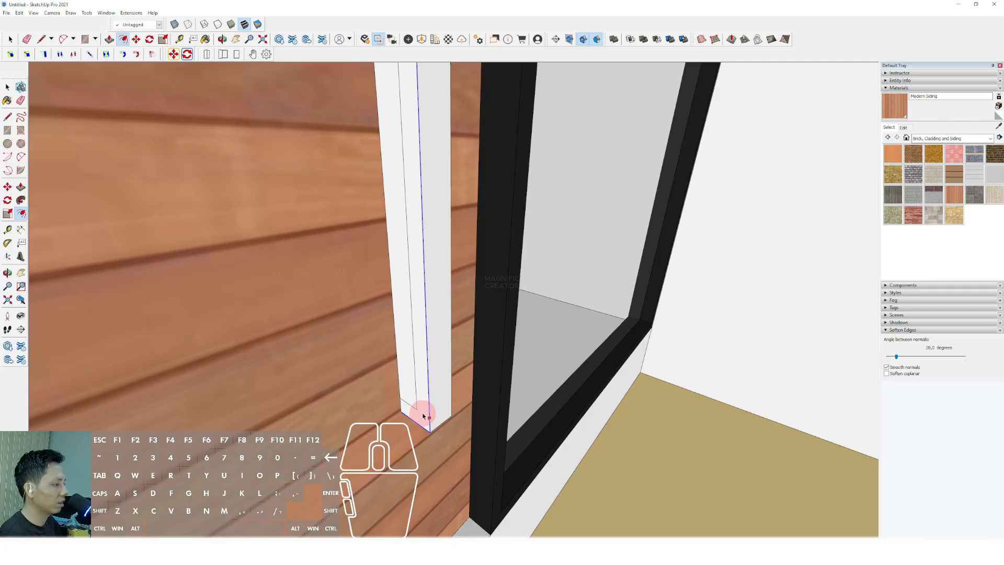
scroll(409, 334, up, 1)
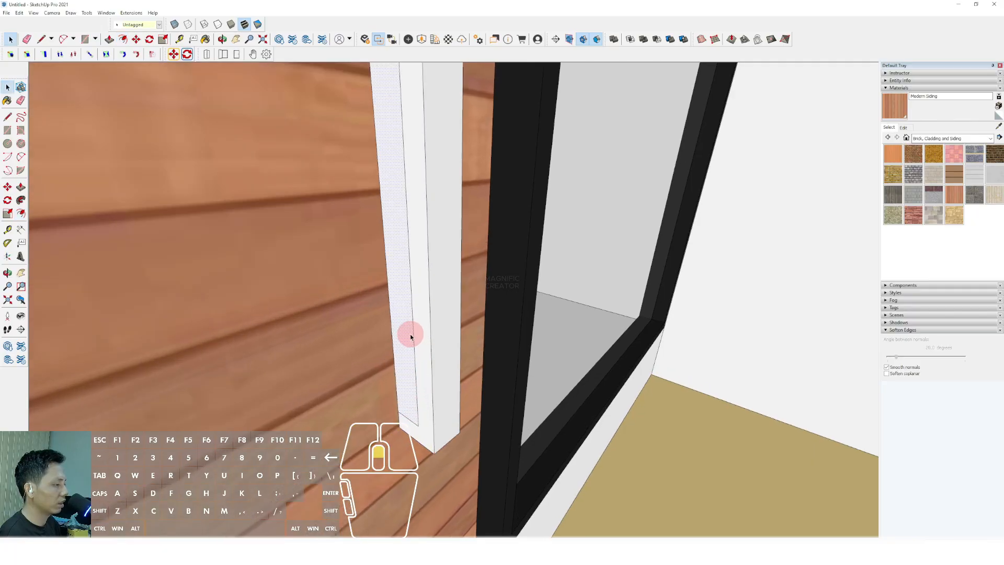
Push the inner region of the handle's side face through to open a gap between grip and door.
click(21, 188)
scroll(397, 342, up, 1)
drag(402, 327, 477, 276)
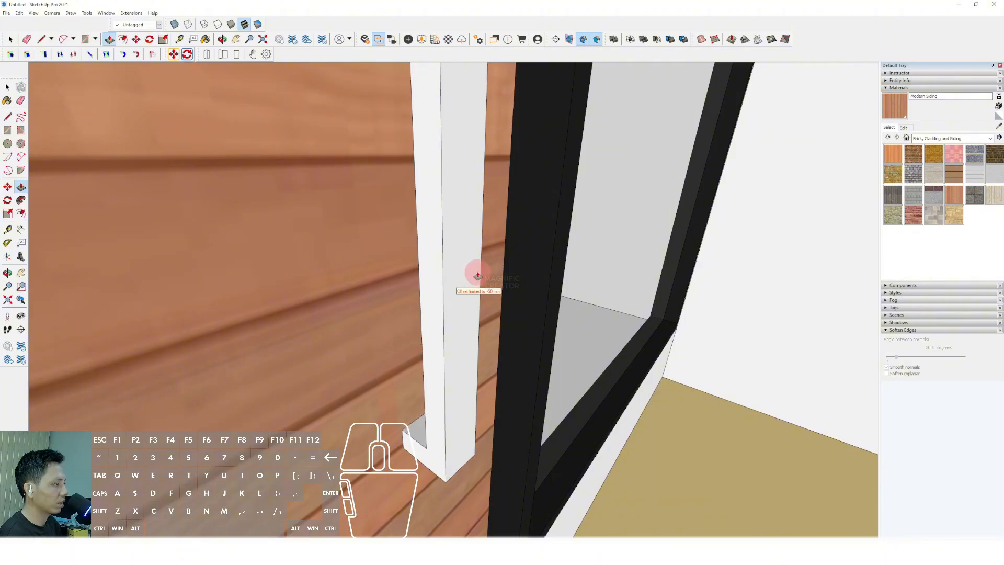
key(space)
Select the whole door handle and make it a group.
scroll(419, 366, down, 4)
click(427, 236)
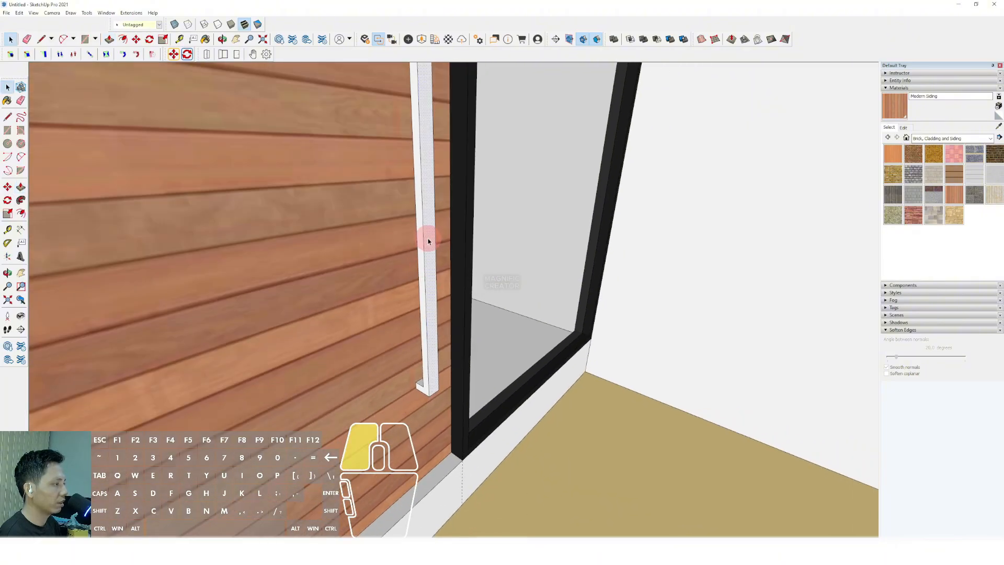
right_click(427, 240)
click(472, 307)
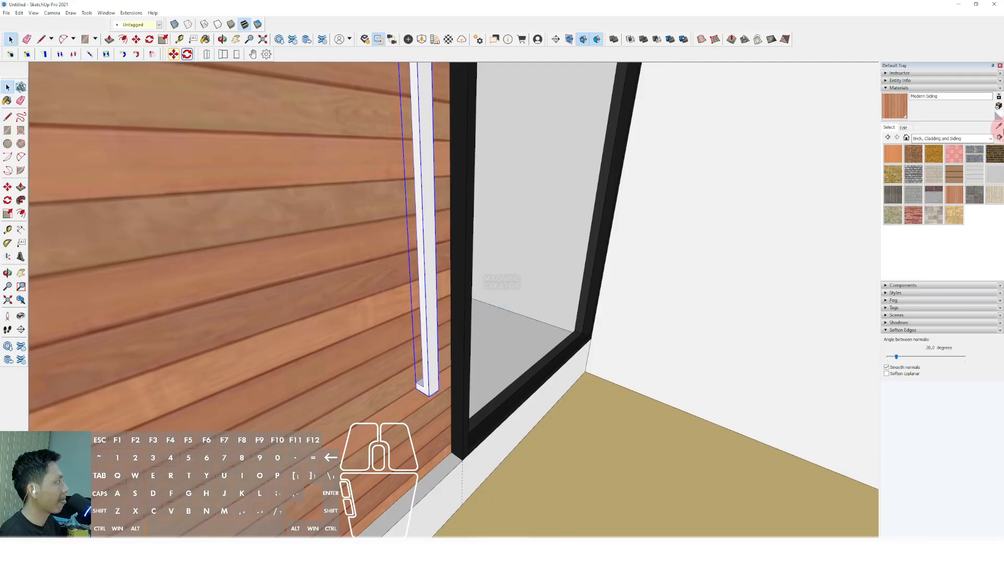
Sample the dark material from the window frame and paint the handle group with it.
scroll(460, 215, down, 2)
alt+click(459, 215)
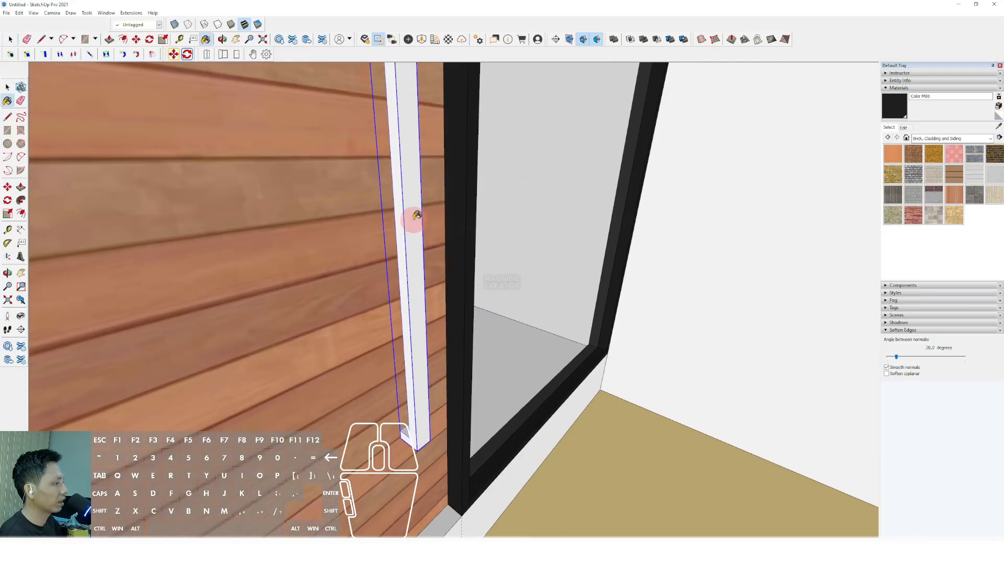
click(413, 218)
key(space)
scroll(440, 337, down, 2)
scroll(341, 307, down, 5)
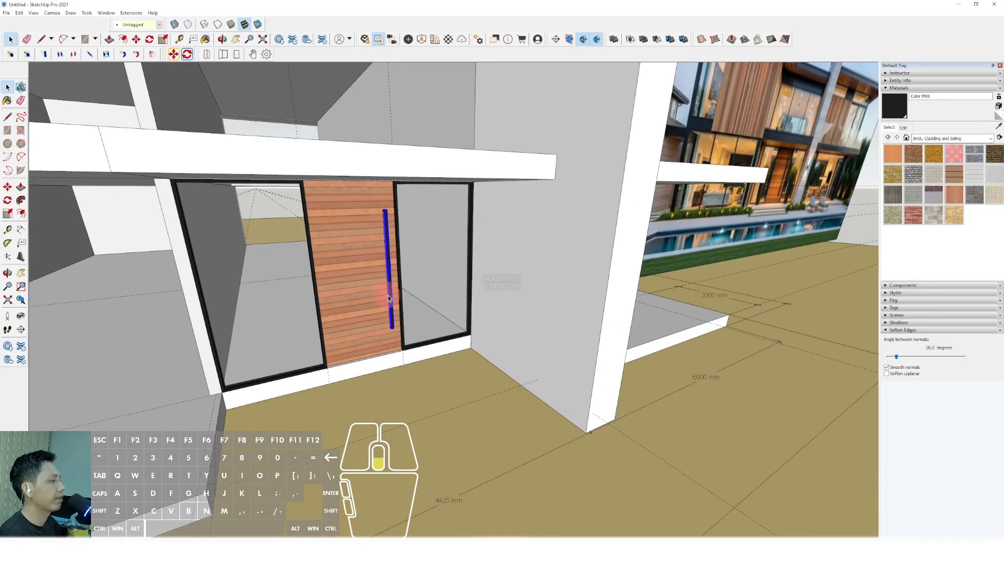
Convert the door handle into a component with the default settings.
scroll(422, 316, up, 4)
middle_drag(394, 361, 399, 393)
scroll(399, 381, up, 2)
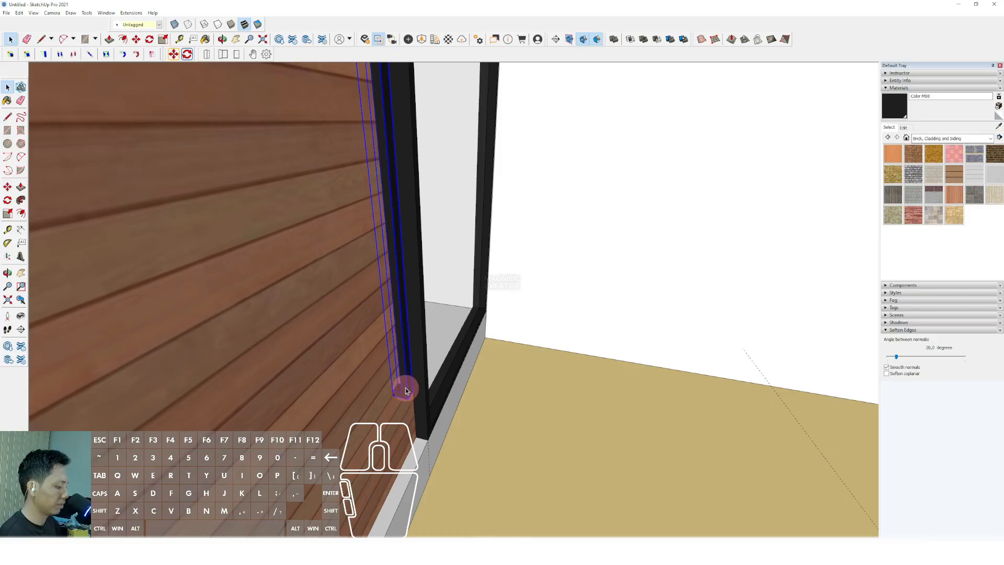
scroll(405, 384, down, 1)
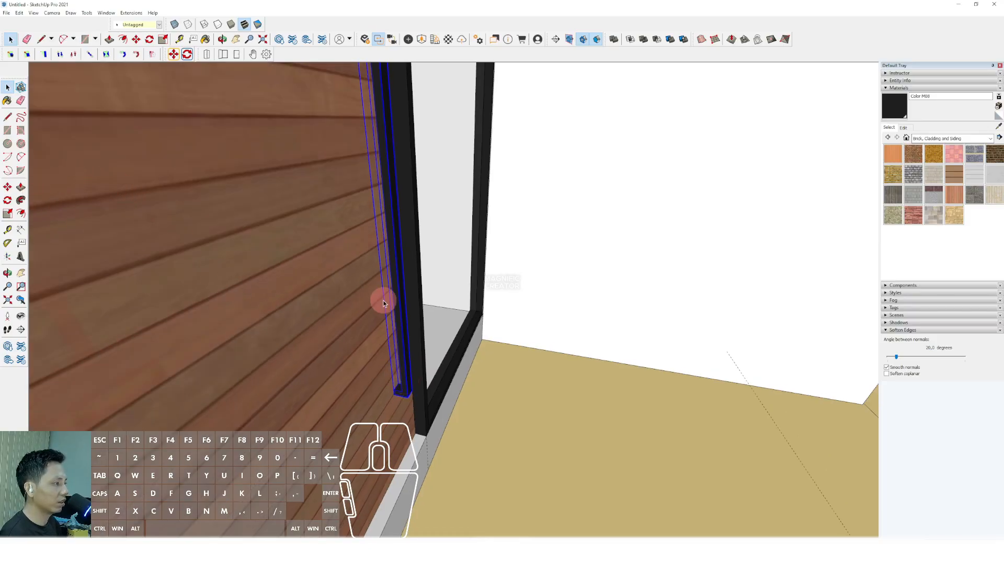
right_click(397, 276)
click(418, 345)
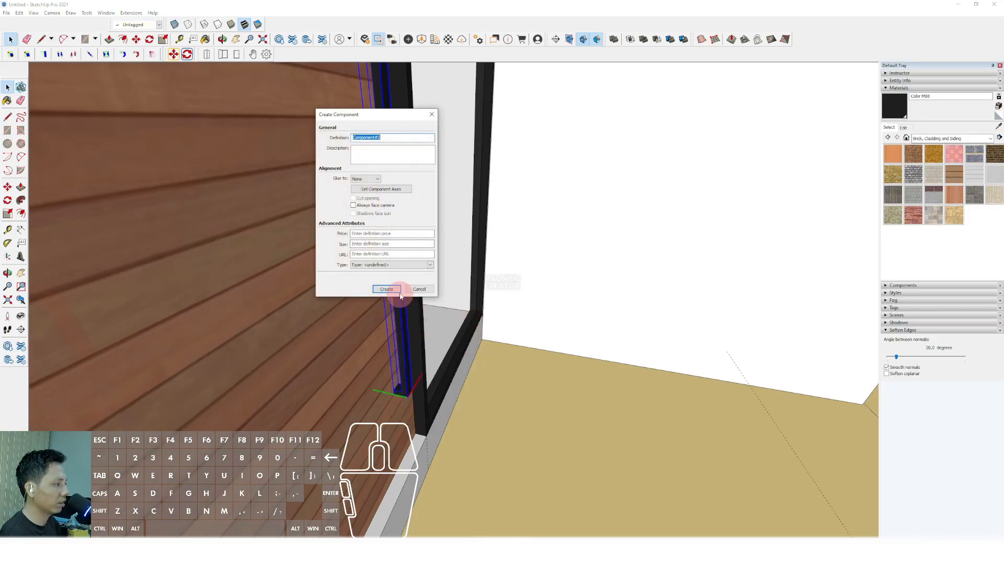
click(387, 286)
Copy the door handle component to the inner side of the door and flip the copy to face inwards.
middle_drag(392, 293, 393, 320)
click(8, 188)
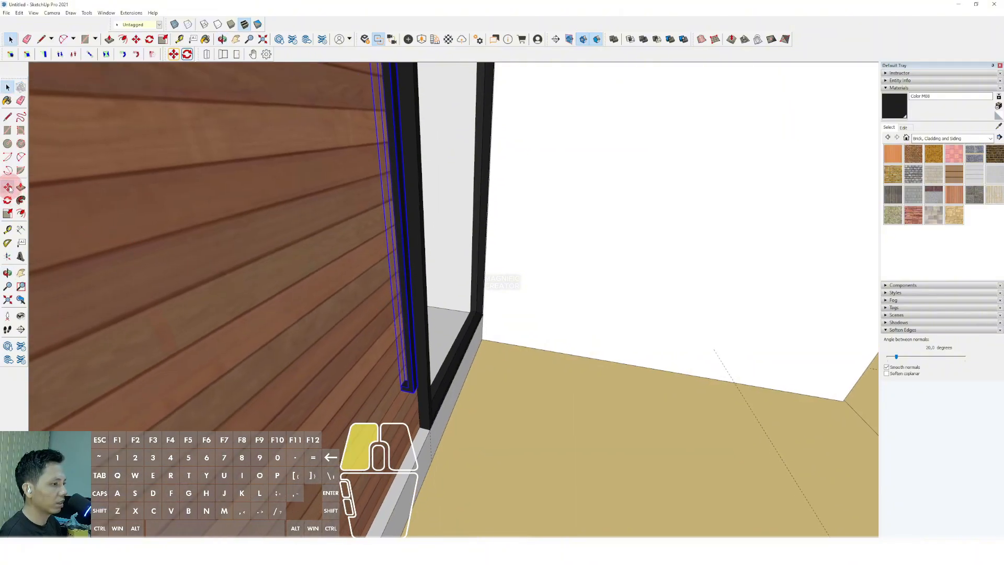
scroll(401, 414, up, 1)
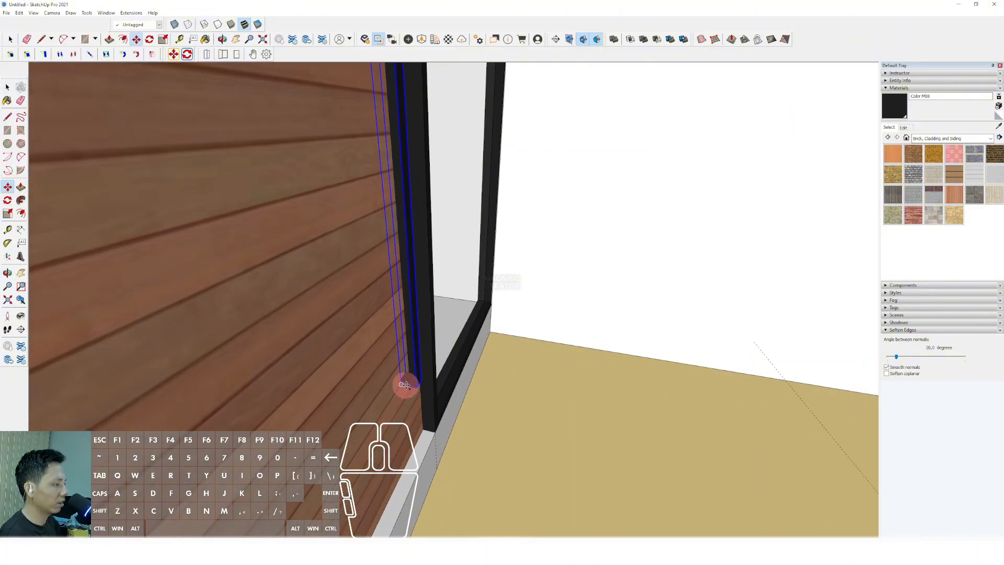
mouse_move(405, 385)
middle_down()
mouse_move(569, 412)
mouse_move(502, 405)
mouse_move(540, 399)
middle_up()
key(shift)
key(space)
right_click(541, 402)
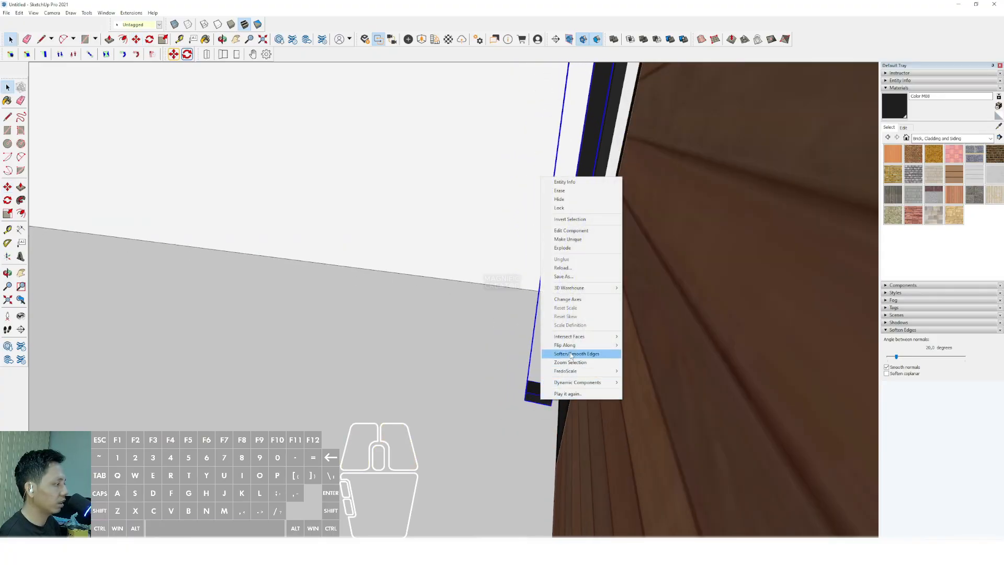
click(596, 343)
click(647, 355)
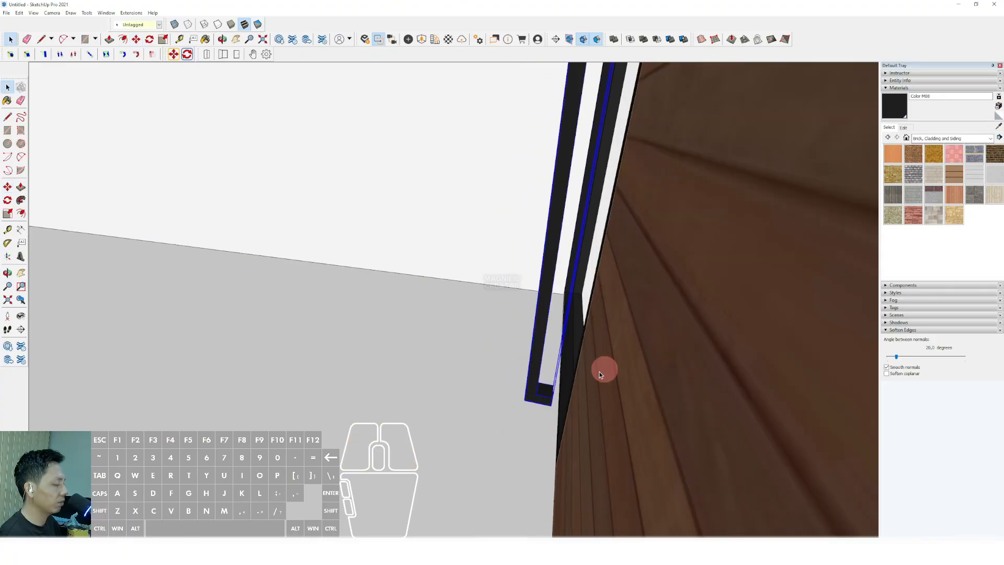
Move the flipped inner handle sideways off the window frame onto the wood face of the door.
middle_drag(604, 370, 620, 402)
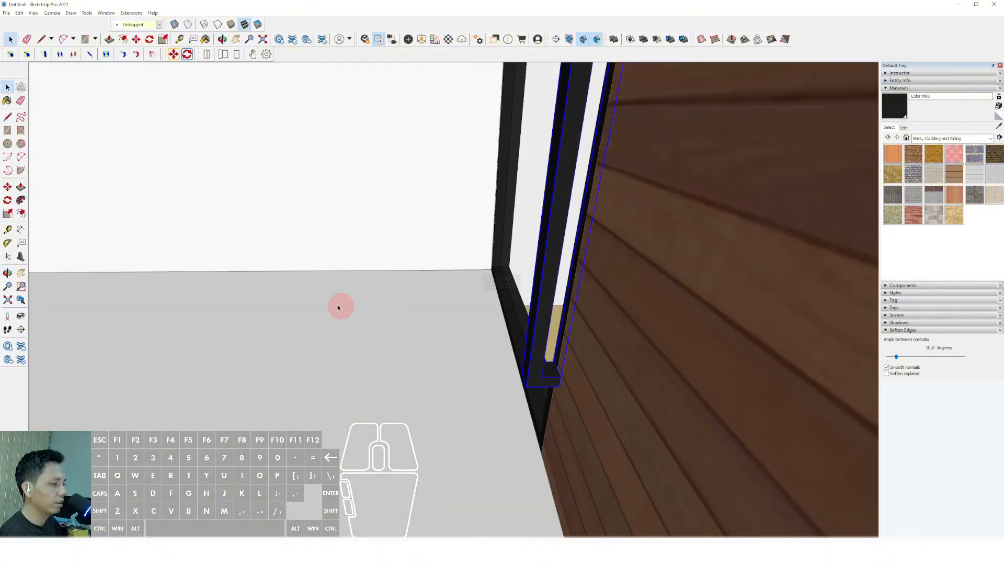
click(7, 190)
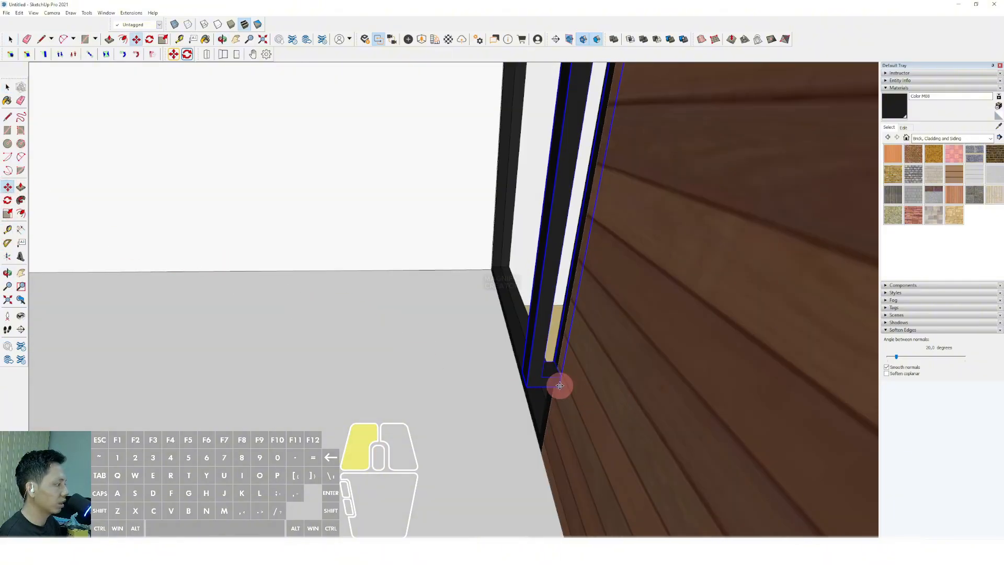
click(560, 385)
click(602, 390)
key(space)
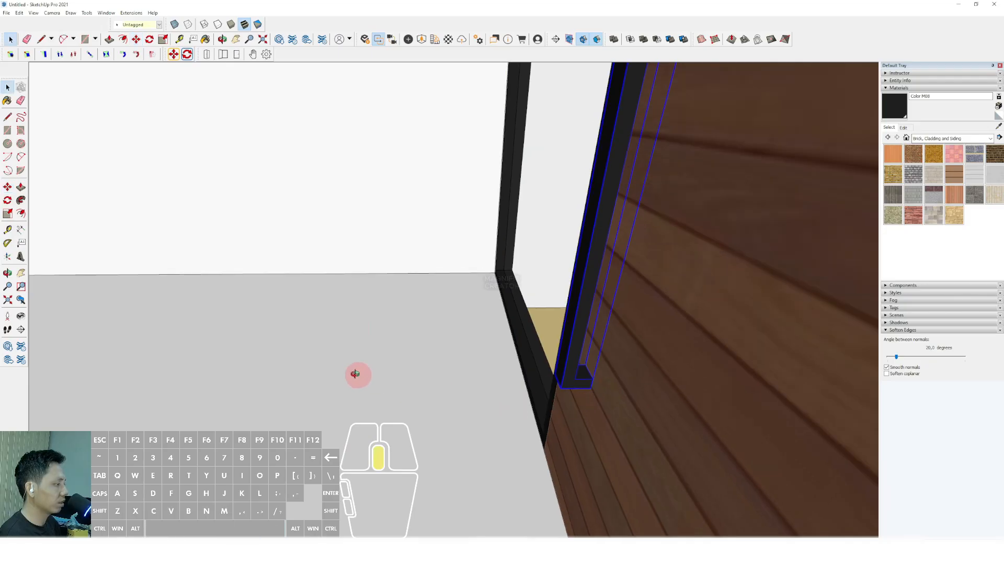
Group the wood-clad door together with its inner and outer handles.
middle_drag(355, 373, 413, 340)
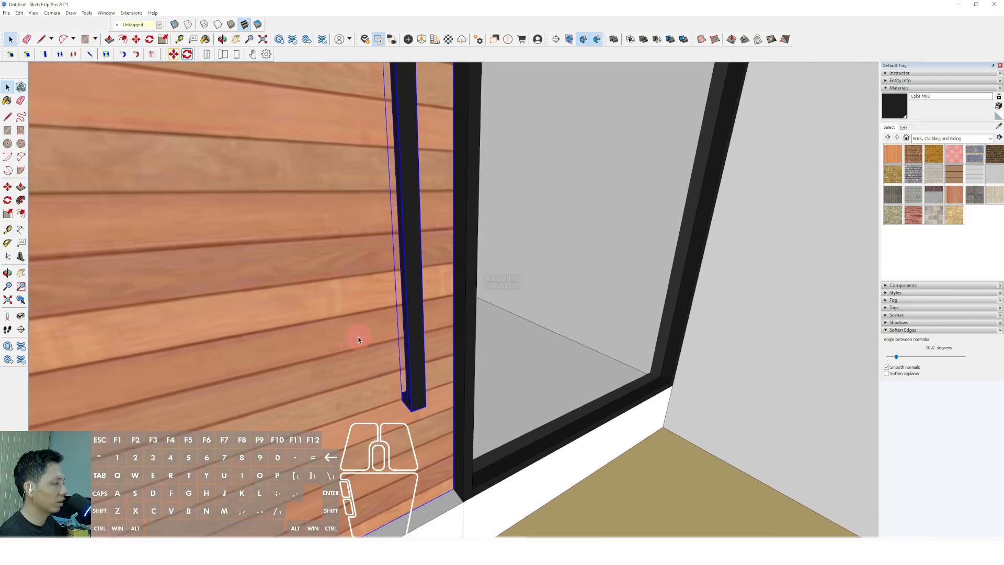
scroll(358, 339, down, 6)
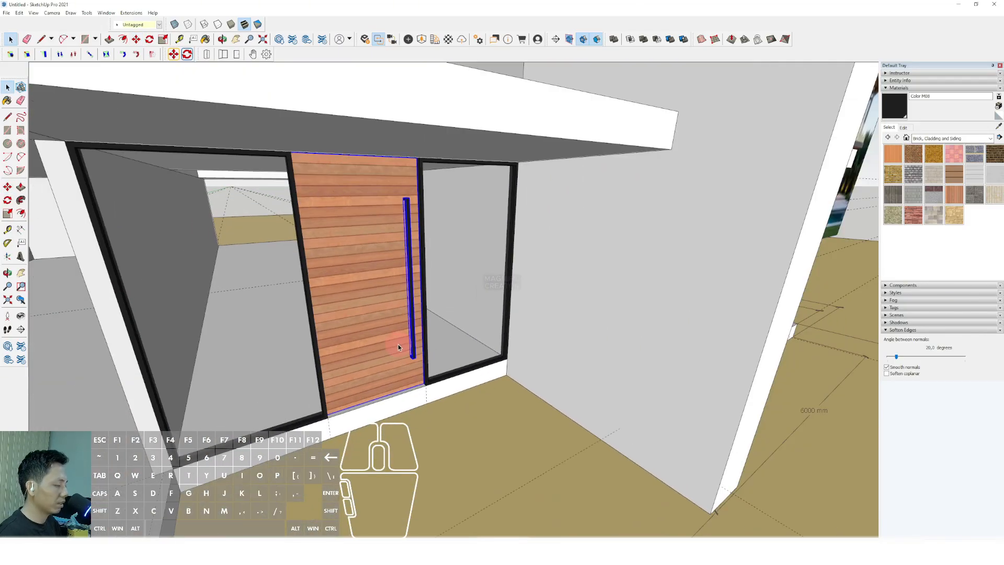
right_click(389, 317)
click(417, 393)
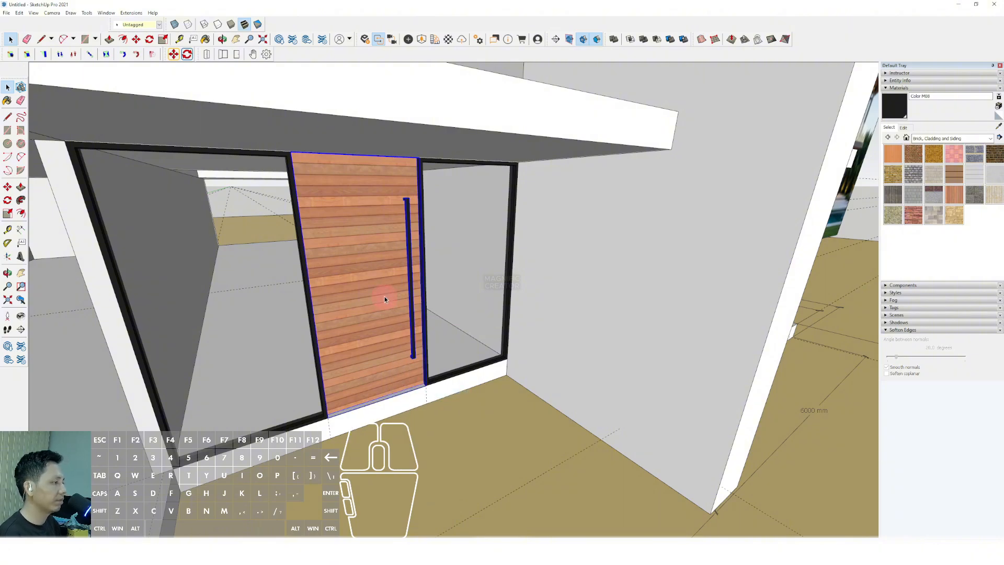
Extend the side face of the ground-floor slab outwards until it is flush with the outer face of the side wall.
scroll(393, 324, down, 10)
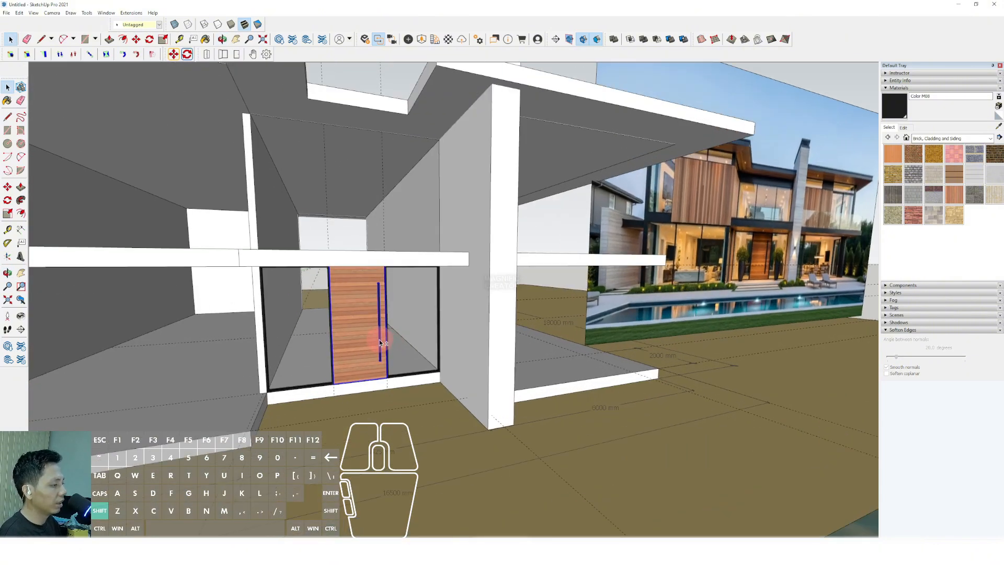
mouse_move(380, 343)
middle_down()
mouse_move(437, 363)
mouse_move(340, 359)
mouse_move(398, 353)
mouse_move(378, 340)
mouse_move(405, 337)
mouse_move(383, 329)
mouse_move(396, 340)
mouse_move(381, 339)
middle_up()
scroll(401, 341, down, 2)
mouse_move(382, 339)
shift+middle_down()
mouse_move(379, 318)
mouse_move(478, 392)
mouse_move(488, 365)
mouse_move(275, 378)
mouse_move(430, 370)
mouse_move(359, 383)
mouse_move(343, 374)
shift+middle_up()
scroll(269, 386, up, 3)
scroll(419, 372, up, 3)
scroll(343, 374, up, 1)
click(343, 374)
double_click(343, 372)
scroll(341, 365, up, 2)
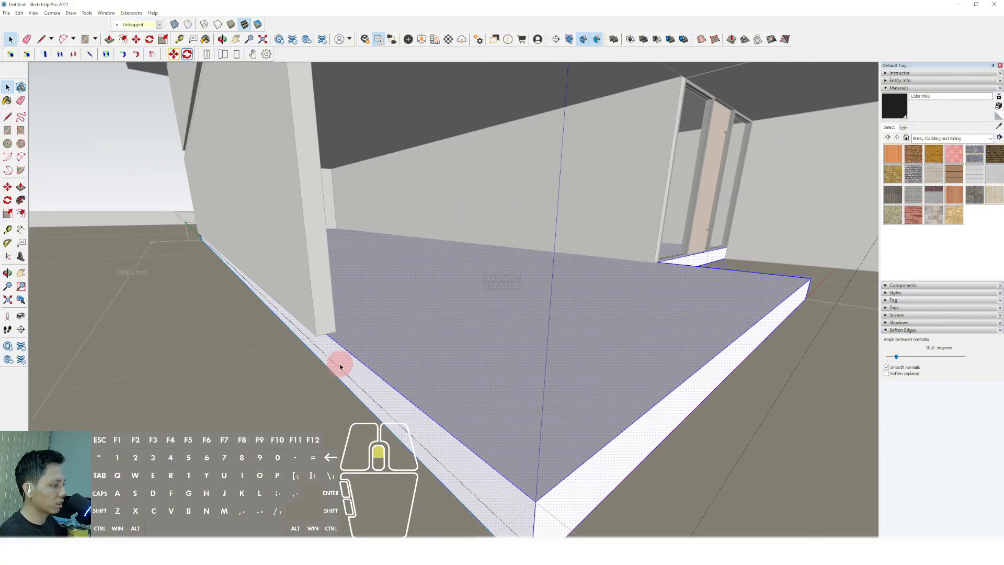
click(340, 364)
key(v)
click(340, 356)
click(300, 286)
key(space)
scroll(297, 284, down, 3)
scroll(296, 284, down, 2)
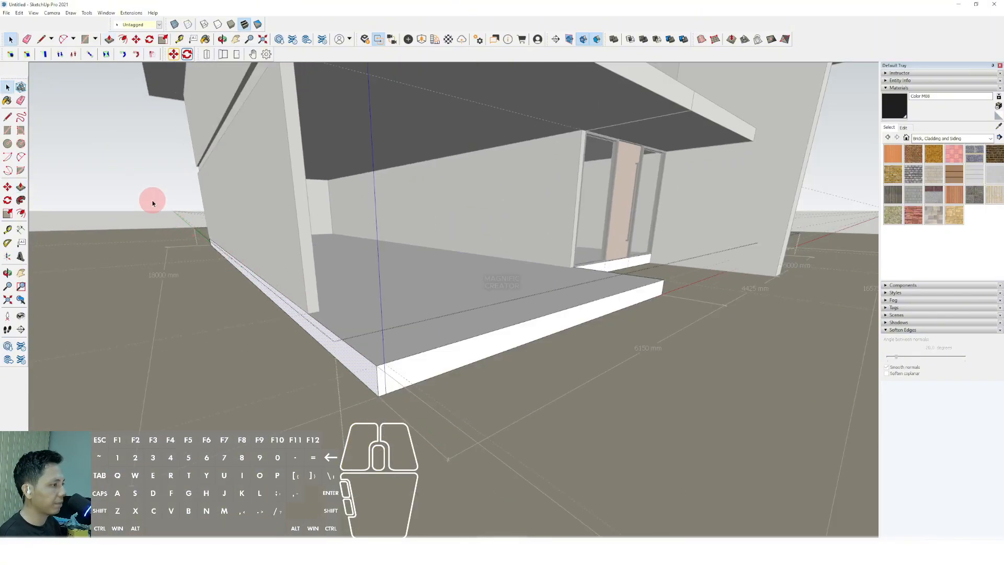
click(152, 201)
Draw a rectangle about 200 mm square on the front outer corner of the ground-floor slab.
middle_drag(385, 328, 332, 388)
scroll(357, 385, up, 2)
scroll(356, 385, down, 2)
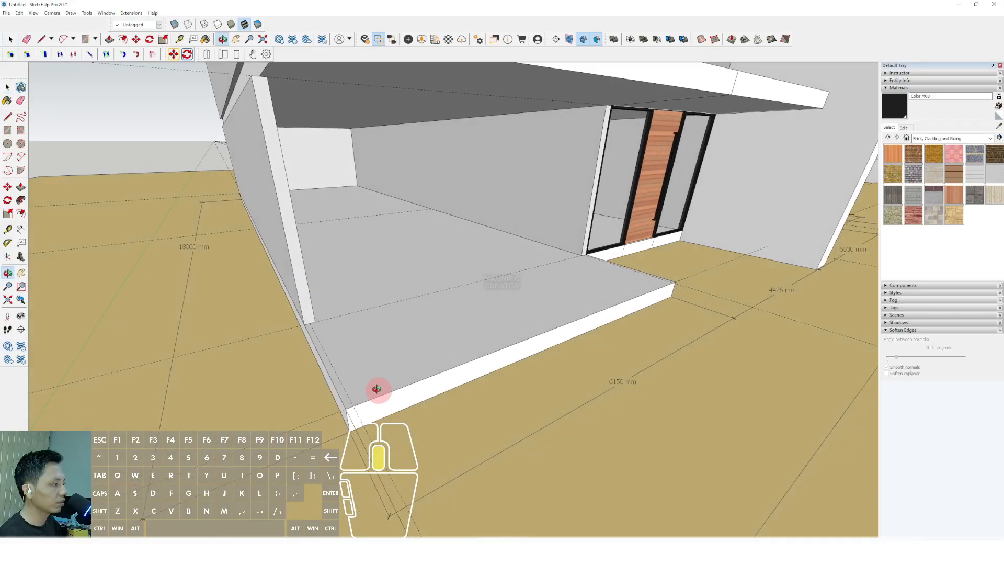
scroll(355, 351, up, 2)
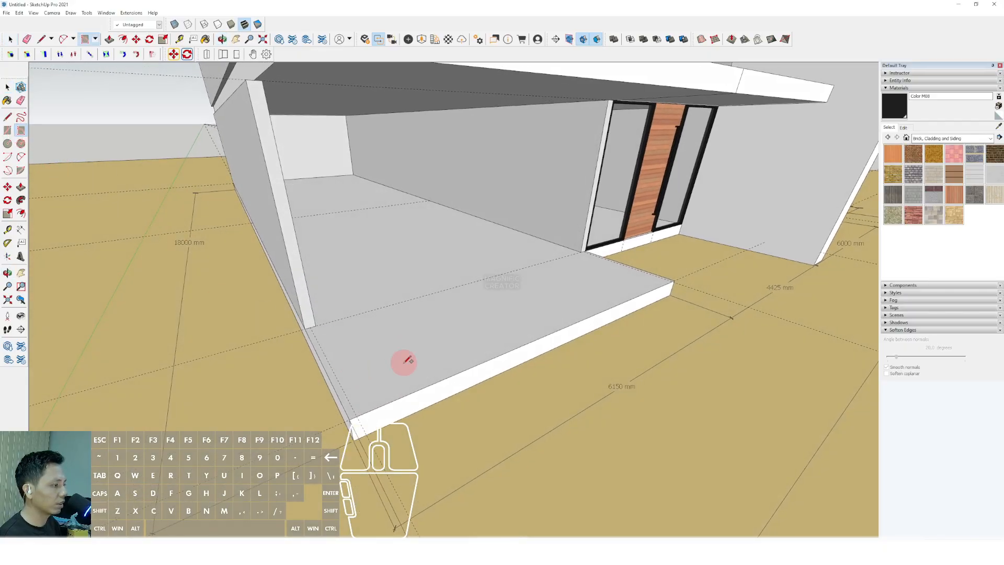
scroll(361, 384, up, 1)
middle_drag(354, 385, 406, 381)
scroll(401, 390, up, 1)
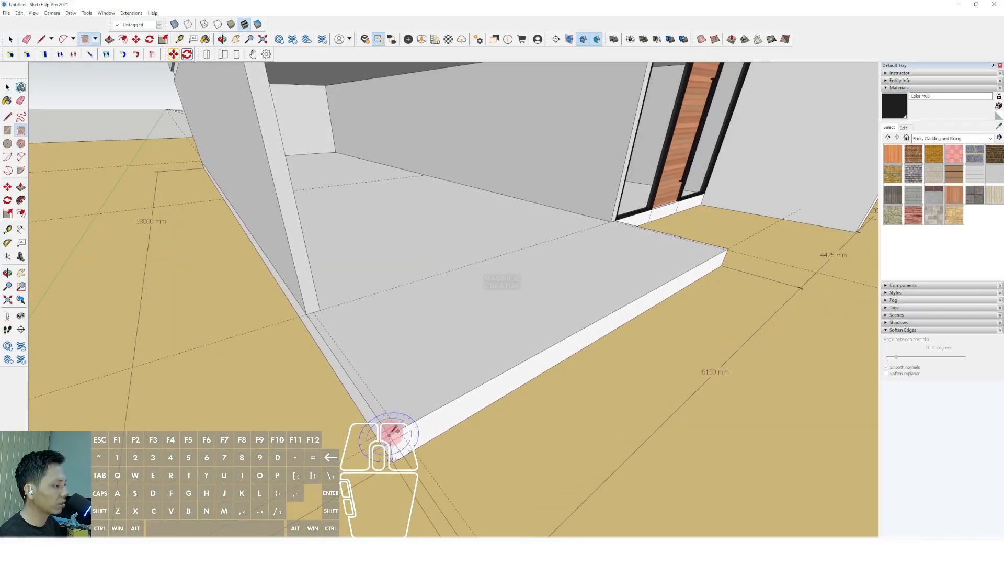
scroll(379, 413, up, 1)
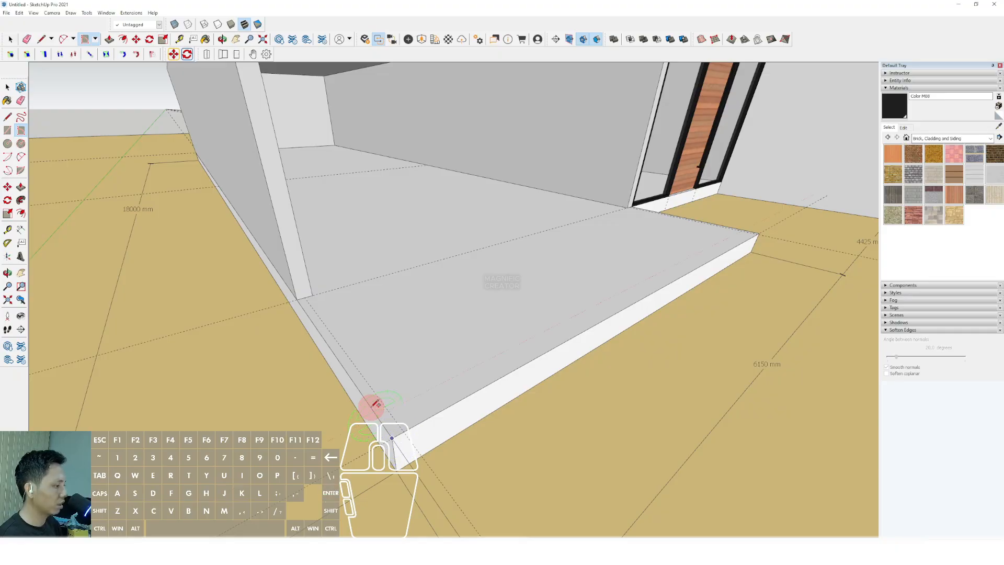
scroll(417, 394, up, 1)
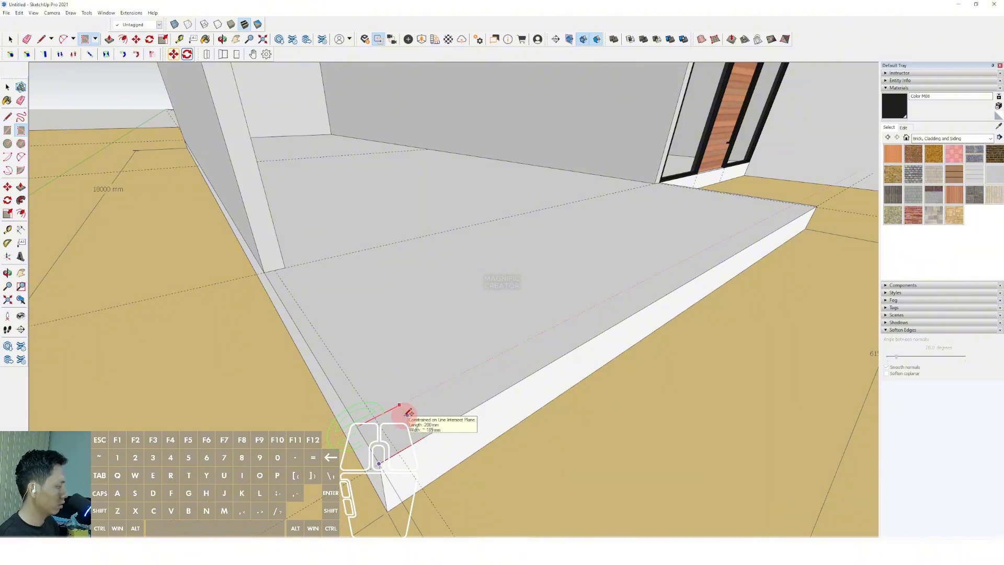
click(409, 412)
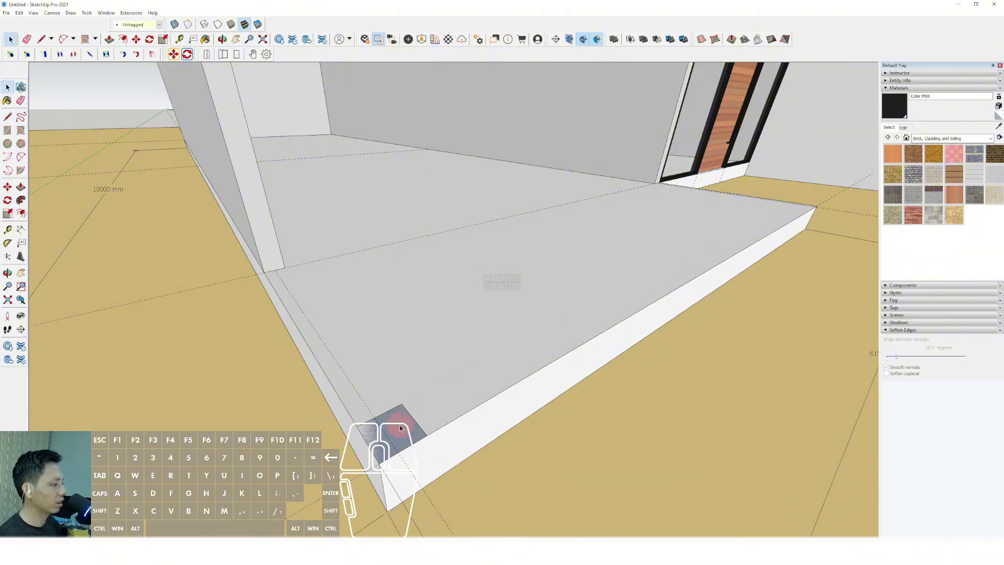
Pull the corner square up to the underside of the roof to form a column.
click(401, 407)
scroll(402, 344, down, 10)
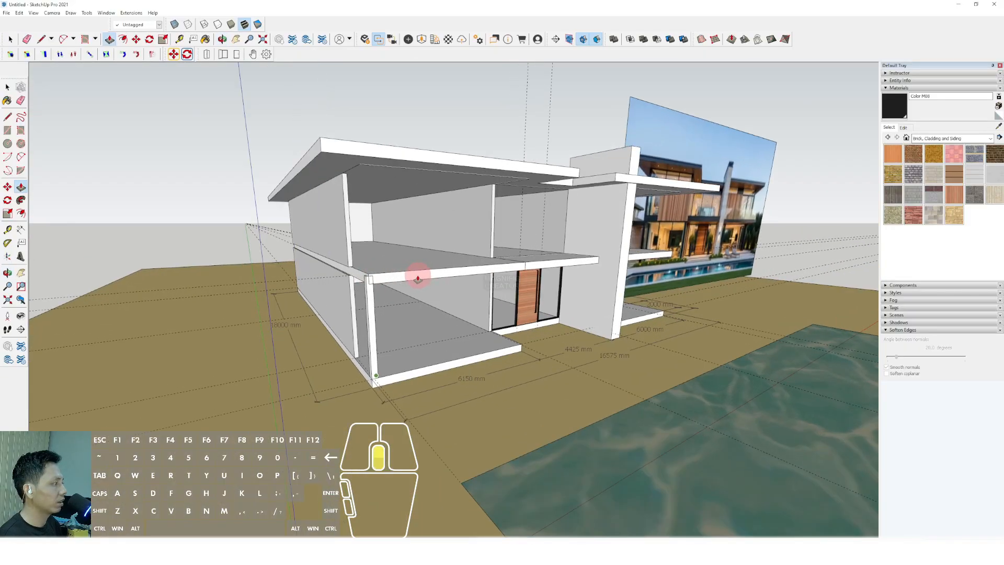
middle_drag(417, 279, 366, 175)
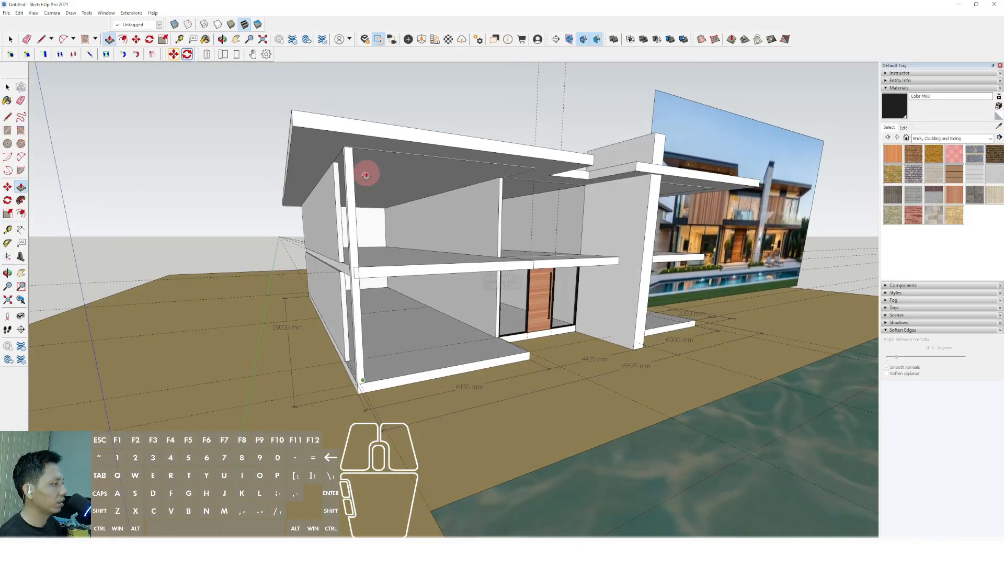
key(space)
Make the corner column a group and paint it with the dark Color M08 material.
scroll(354, 213, up, 5)
right_click(344, 180)
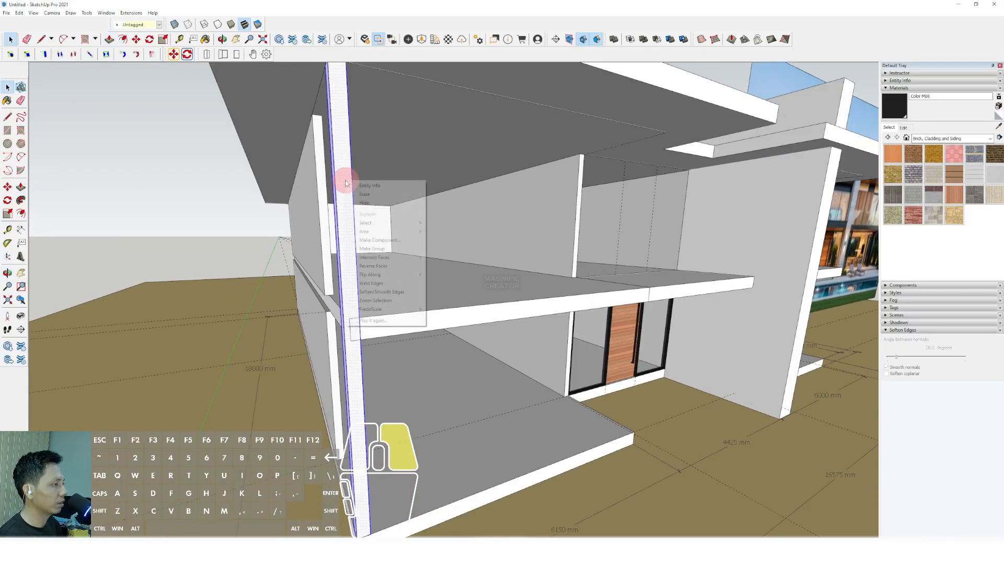
click(372, 248)
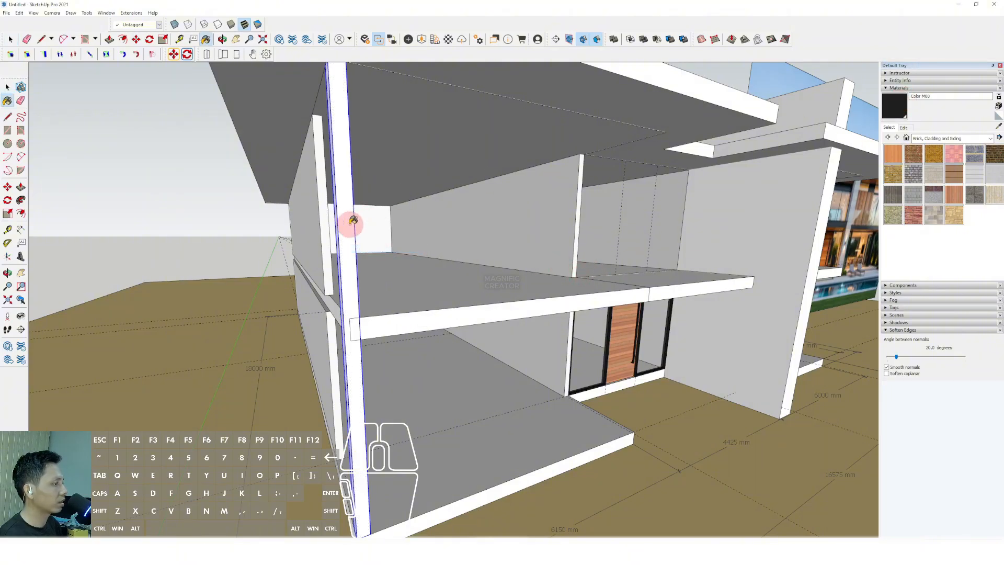
middle_drag(403, 296, 273, 284)
scroll(325, 296, down, 3)
scroll(343, 298, up, 5)
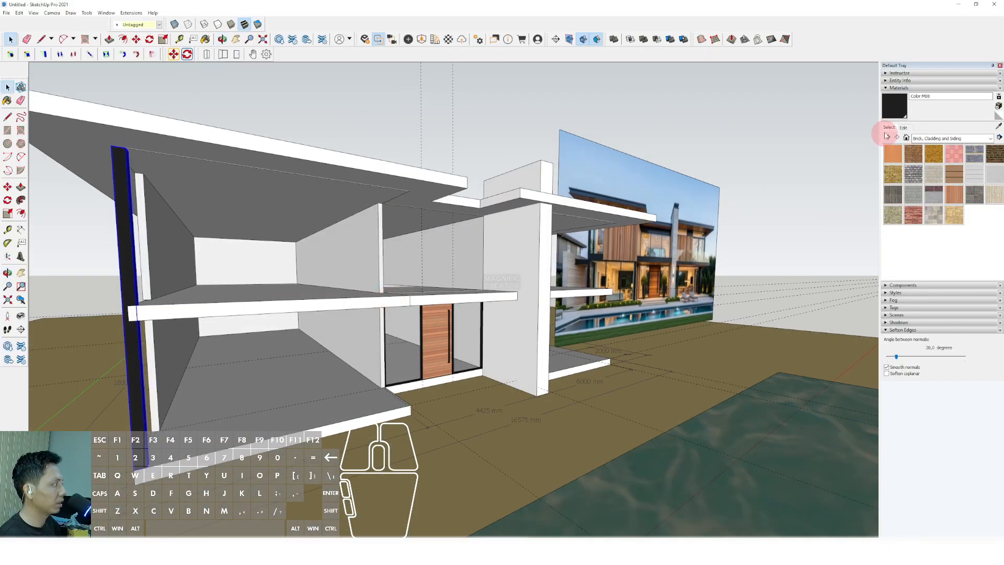
Extend the side face of the upper-floor slab outwards until it is flush with the outer wall face.
middle_drag(358, 287, 349, 321)
scroll(348, 322, up, 6)
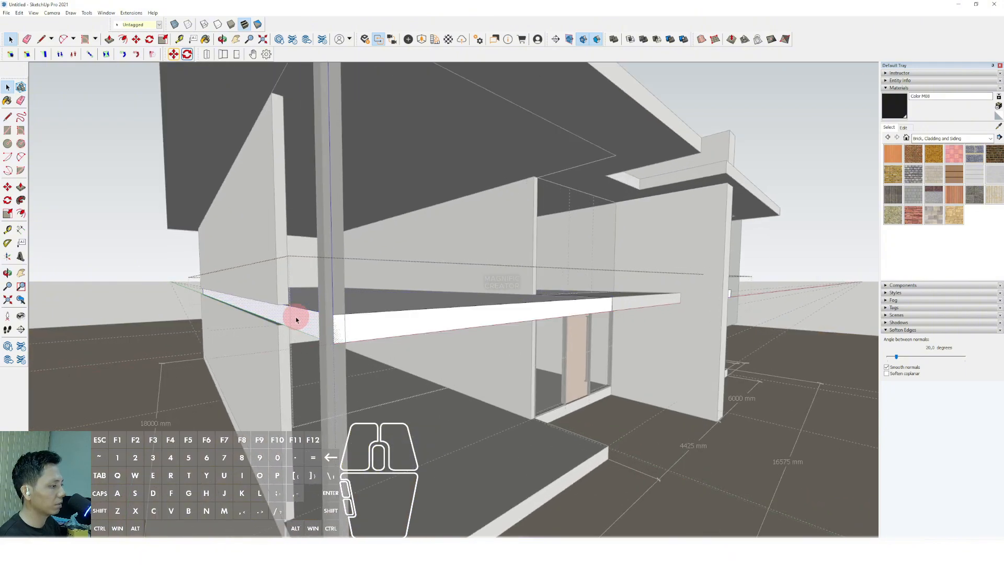
click(256, 281)
key(space)
scroll(287, 304, down, 4)
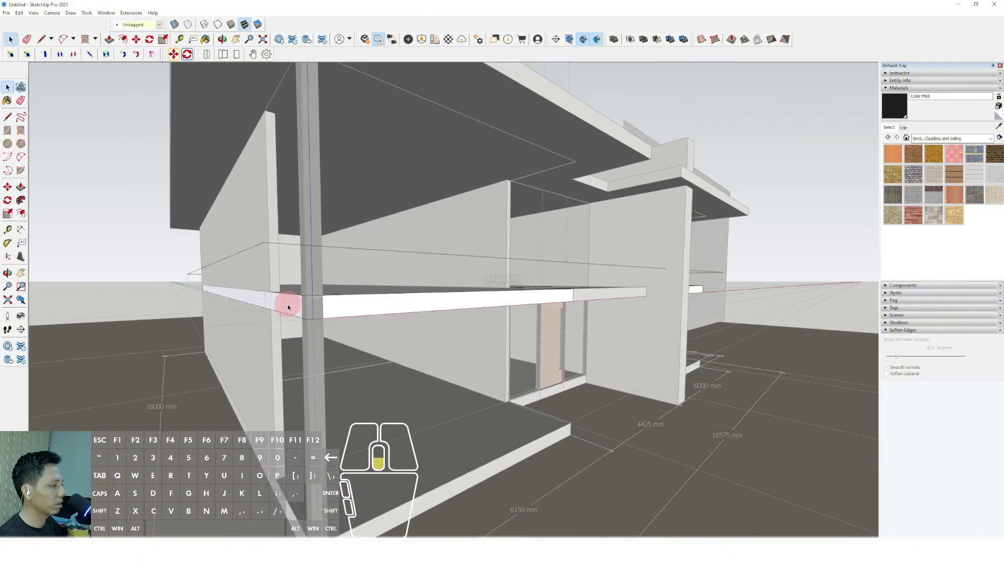
Paint the side and front edges of the outer upper-floor slab sections with the dark material.
scroll(294, 308, up, 1)
click(296, 309)
key(b)
click(288, 307)
mouse_move(383, 298)
middle_down()
mouse_move(514, 296)
mouse_move(331, 306)
middle_up()
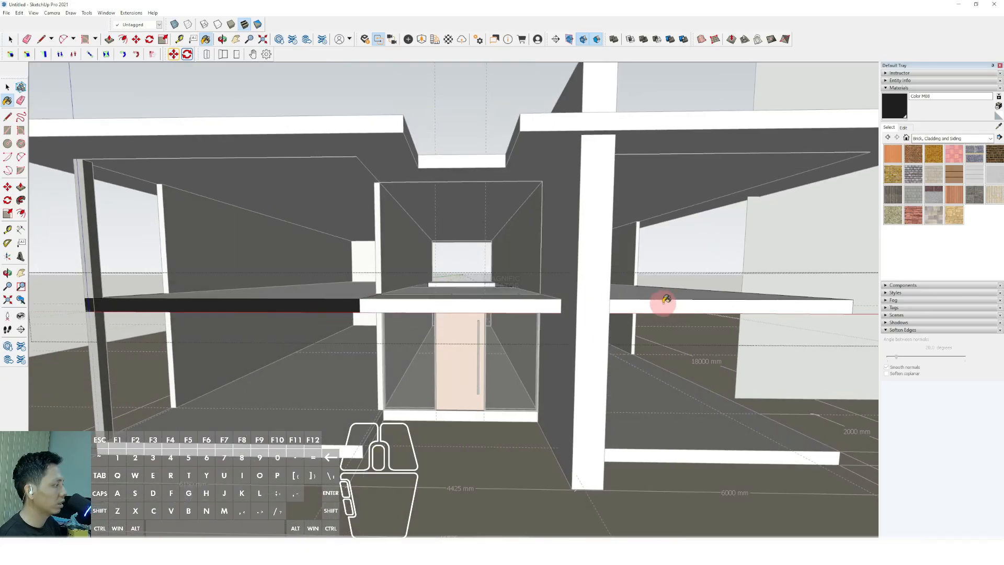
middle_drag(621, 310, 584, 315)
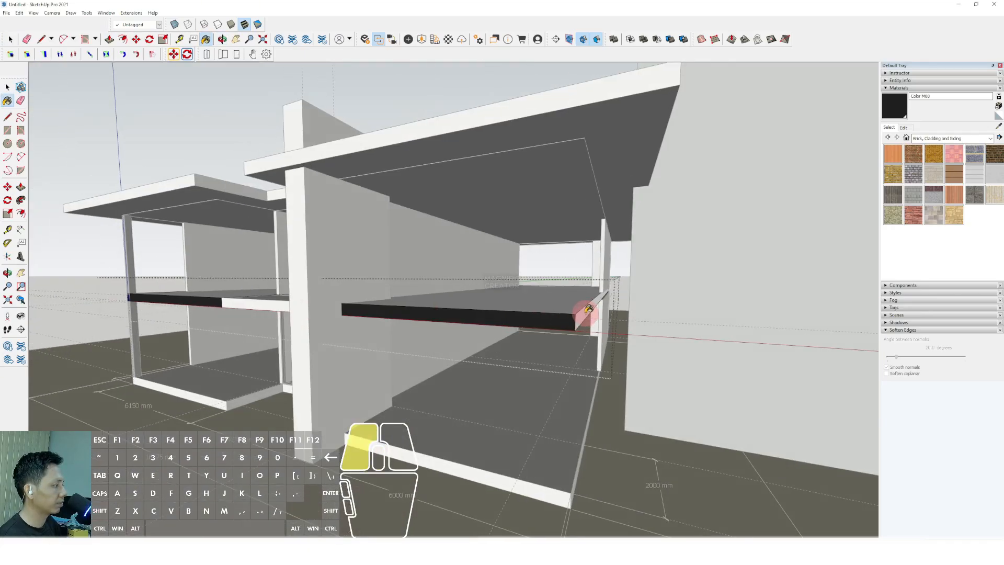
click(585, 311)
Open the roof group for editing and paint its outer edge faces with the dark material.
scroll(524, 341, down, 2)
key(space)
click(463, 151)
double_click(595, 203)
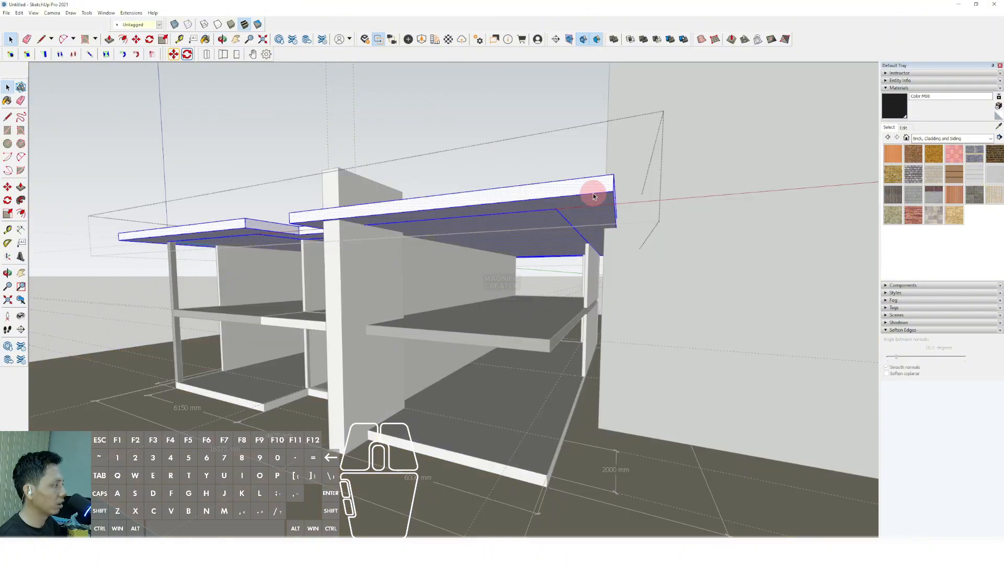
click(594, 180)
mouse_move(594, 180)
middle_down()
mouse_move(448, 204)
mouse_move(508, 190)
mouse_move(616, 237)
mouse_move(483, 245)
mouse_move(448, 228)
middle_up()
scroll(448, 228, up, 2)
click(433, 233)
click(358, 232)
scroll(354, 231, up, 2)
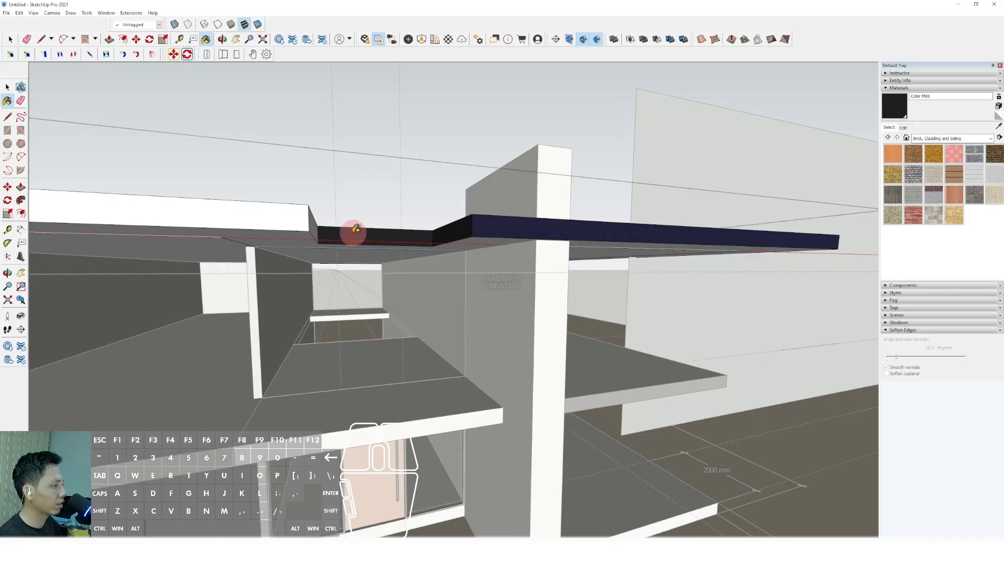
scroll(368, 248, down, 5)
middle_drag(343, 257, 206, 146)
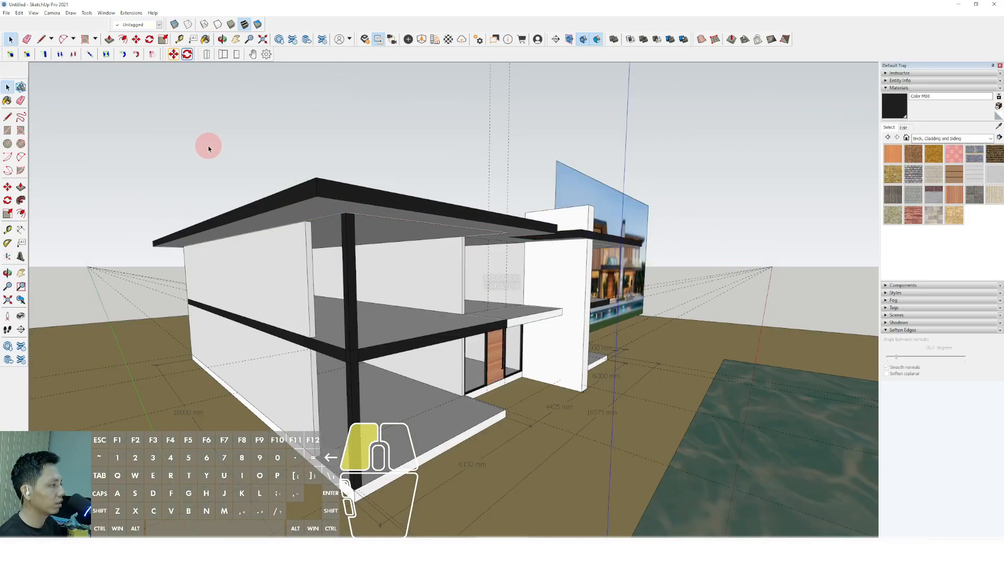
Copy the dark corner column to the outer front corner of the wing on the other side of the tall wall.
scroll(342, 247, up, 3)
middle_drag(342, 247, 345, 340)
shift+middle_drag(455, 320, 619, 298)
scroll(313, 346, up, 6)
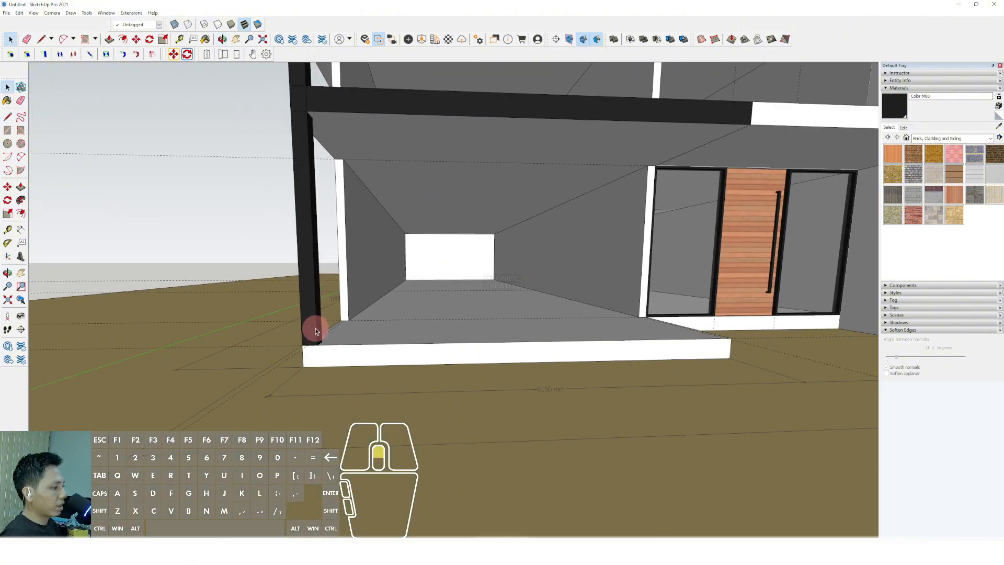
click(316, 328)
scroll(315, 328, up, 1)
mouse_move(314, 328)
middle_down()
mouse_move(310, 390)
mouse_move(343, 353)
middle_up()
click(351, 352)
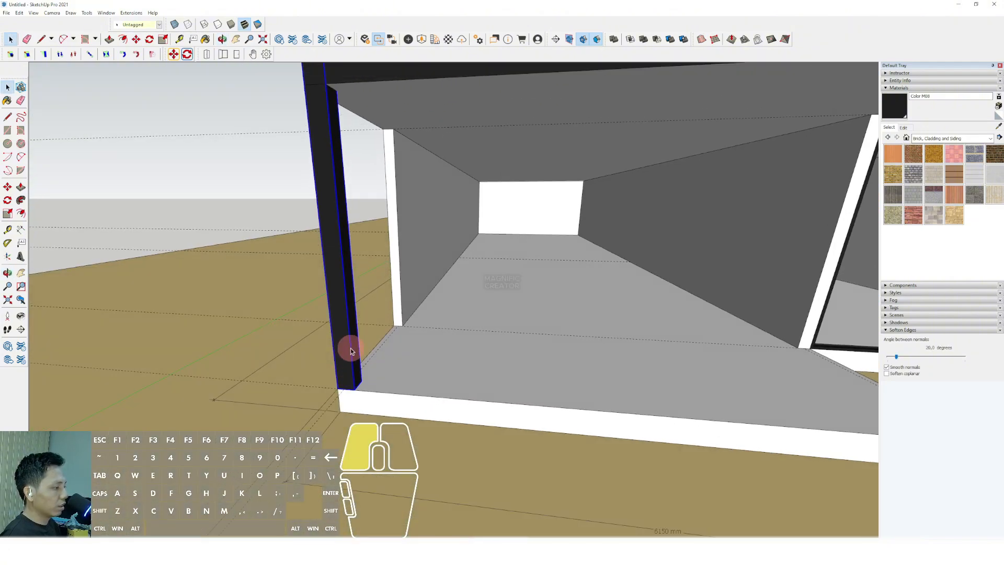
click(7, 187)
scroll(380, 376, up, 1)
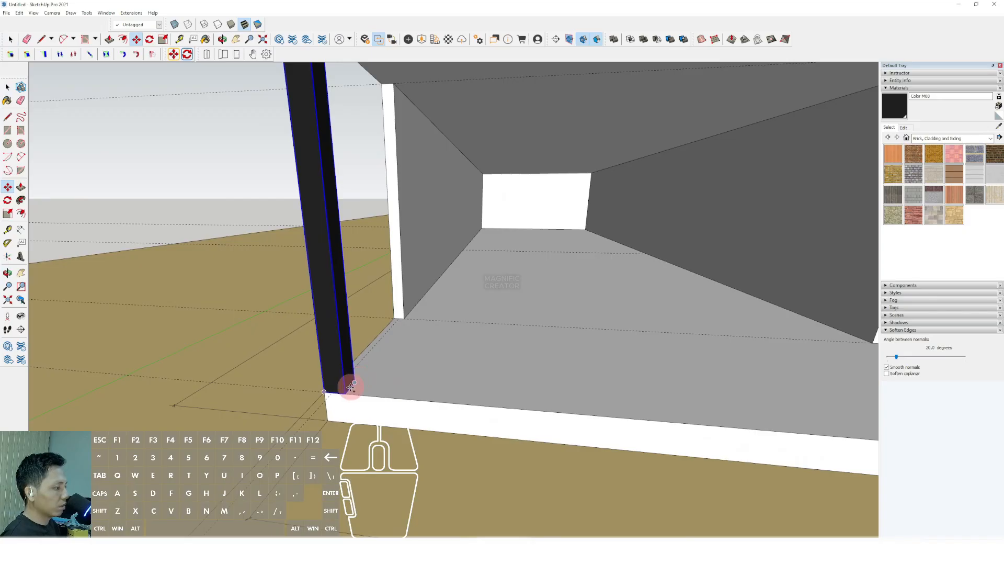
scroll(346, 391, down, 10)
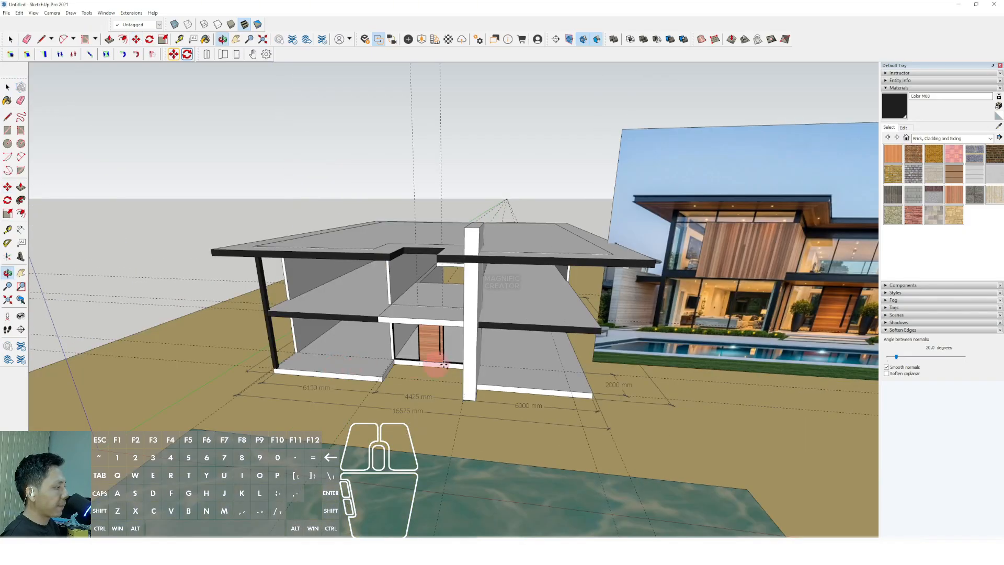
scroll(392, 371, up, 8)
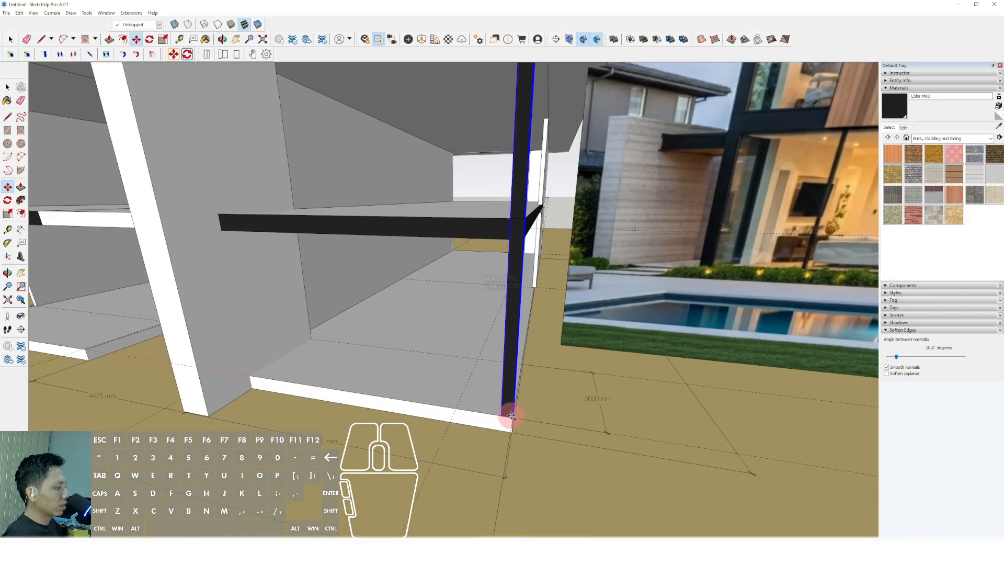
scroll(511, 415, down, 8)
middle_drag(491, 381, 583, 359)
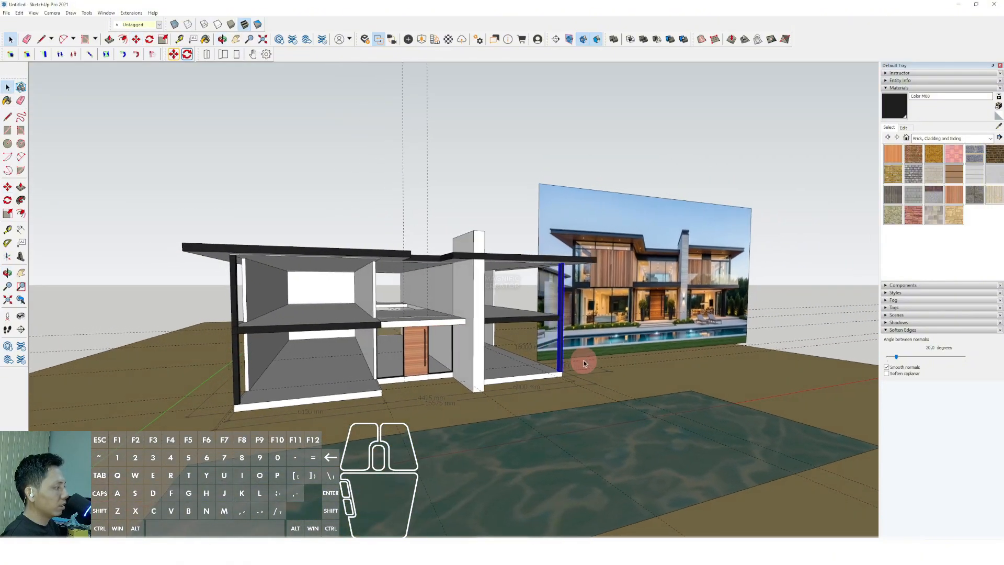
Examine the front columns from several angles and compare them with the reference photo.
scroll(416, 388, up, 3)
middle_drag(417, 387, 463, 364)
middle_drag(626, 351, 738, 274)
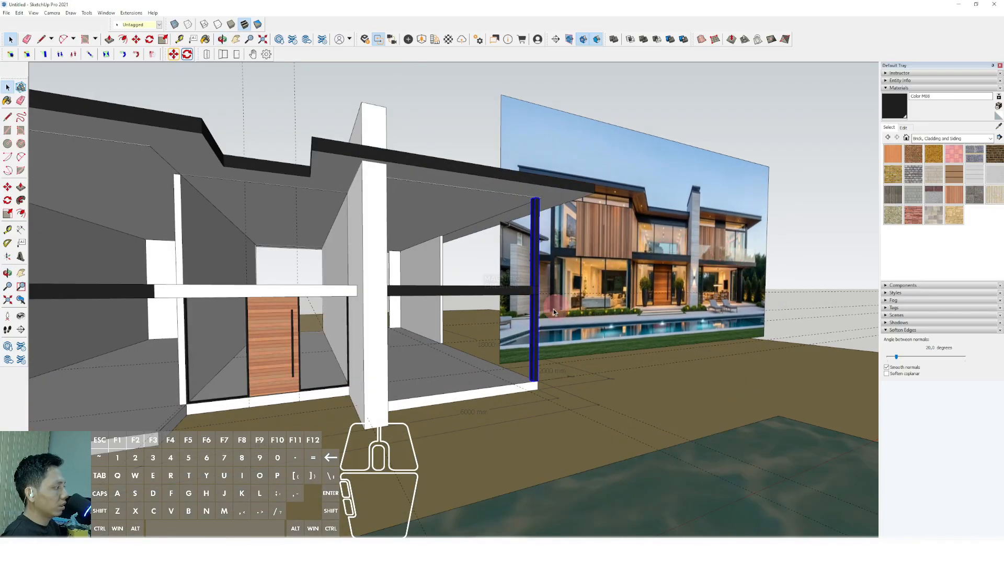
scroll(448, 354, down, 4)
middle_drag(459, 352, 268, 381)
scroll(416, 305, up, 5)
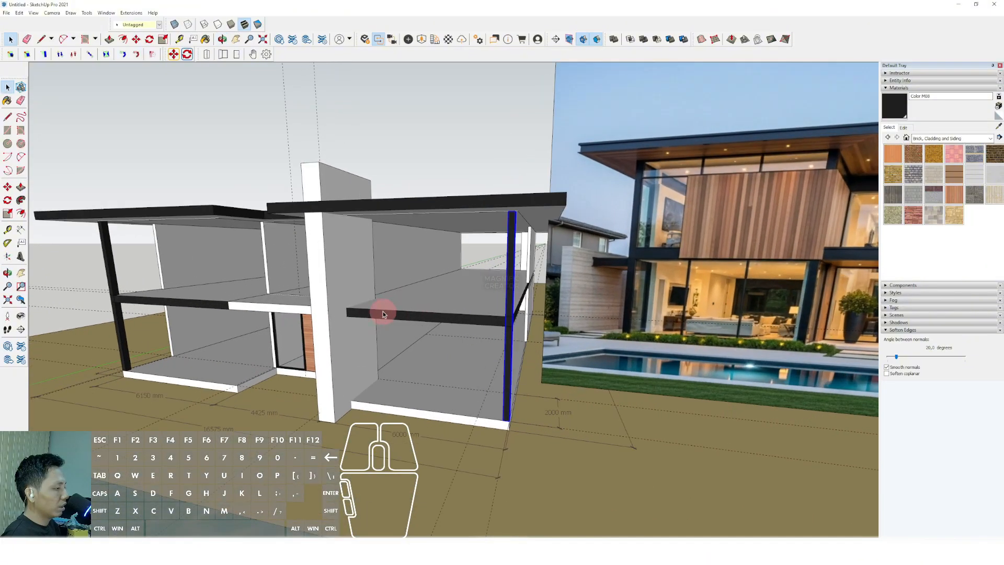
scroll(407, 329, down, 4)
middle_drag(381, 347, 340, 347)
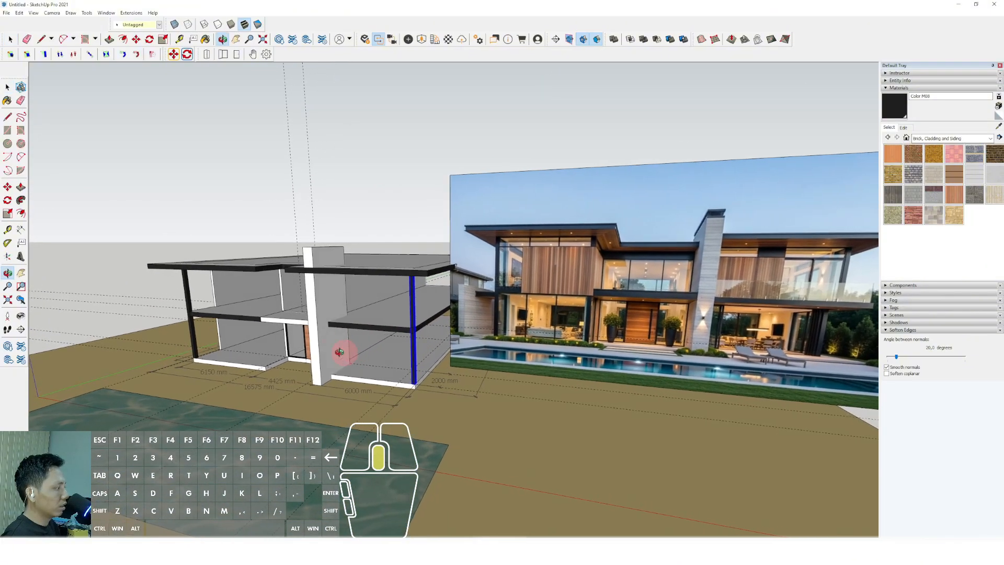
Copy the dark column to the inner front corner of the wing beside the front door.
scroll(365, 359, up, 4)
scroll(364, 358, up, 3)
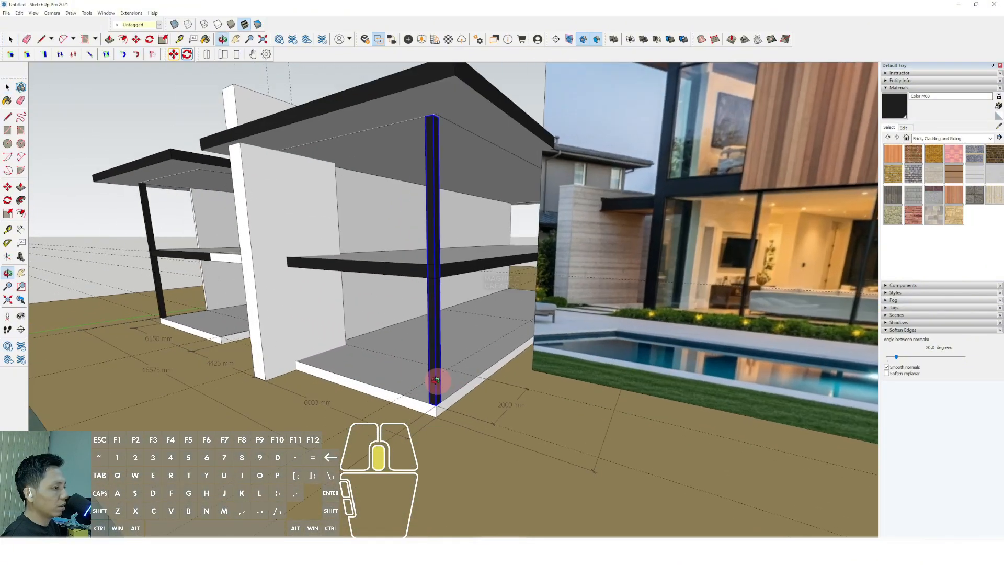
click(7, 187)
scroll(407, 391, up, 2)
click(443, 410)
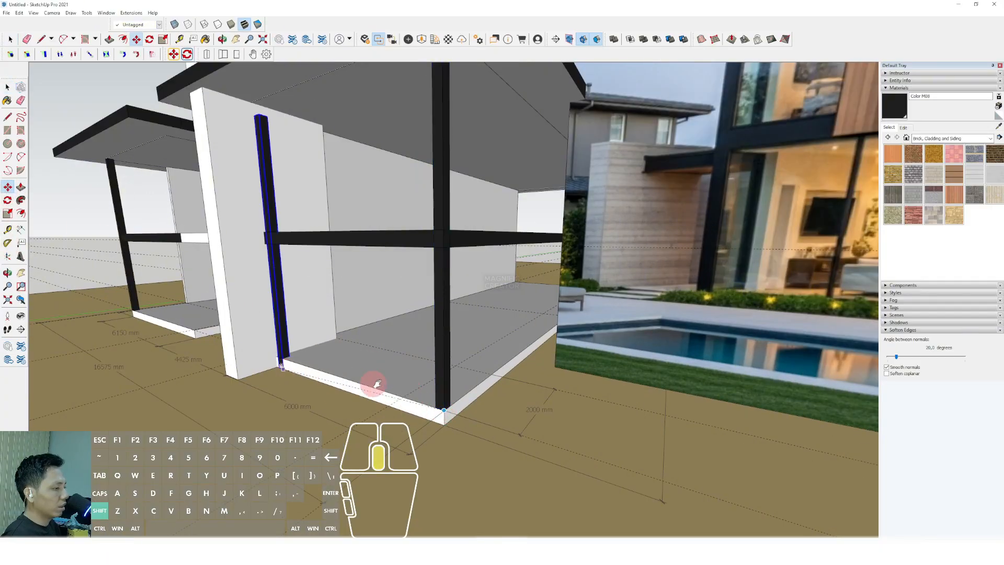
shift+middle_drag(374, 385, 564, 407)
scroll(320, 347, up, 7)
scroll(344, 370, up, 2)
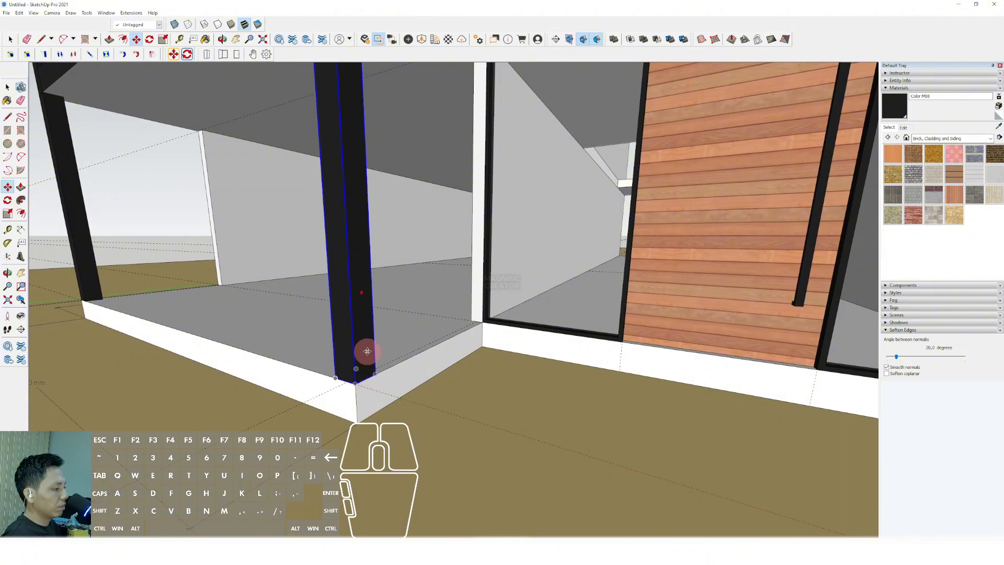
scroll(361, 356, down, 10)
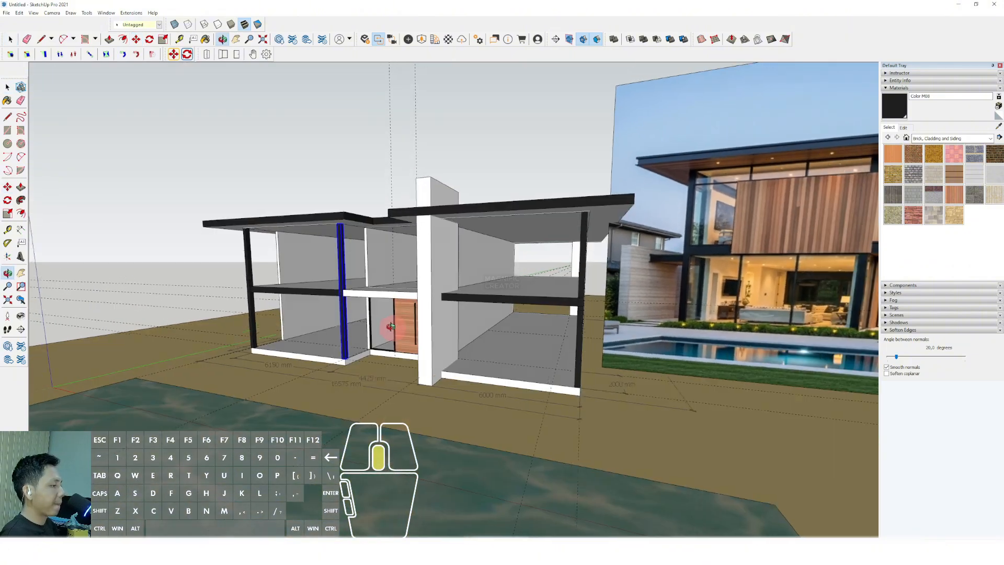
middle_drag(390, 326, 481, 318)
middle_drag(527, 351, 334, 405)
scroll(403, 309, up, 4)
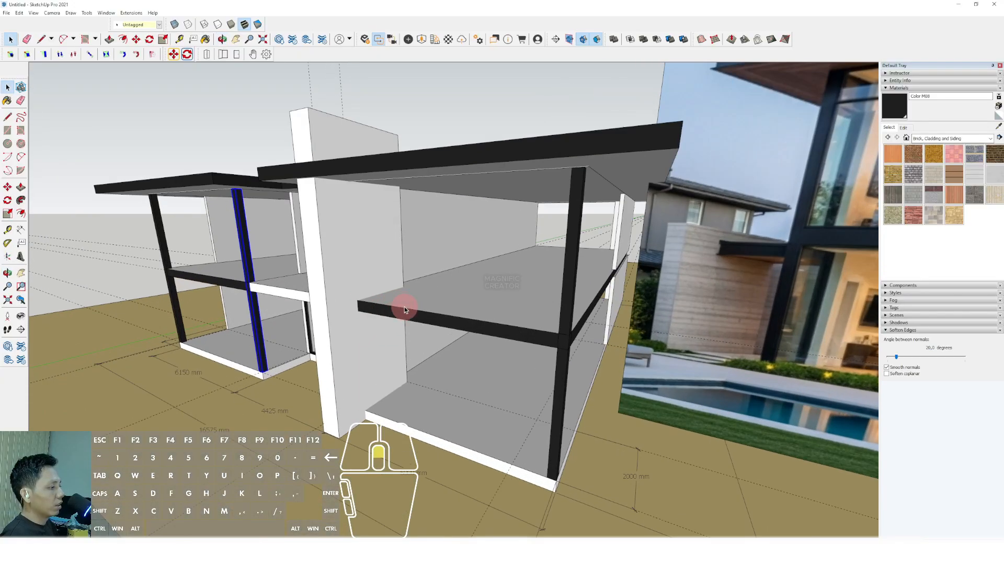
scroll(403, 306, up, 2)
triple_click(403, 306)
scroll(404, 306, down, 1)
middle_drag(377, 305, 417, 320)
key(i)
key(i)
scroll(434, 322, up, 3)
click(411, 321)
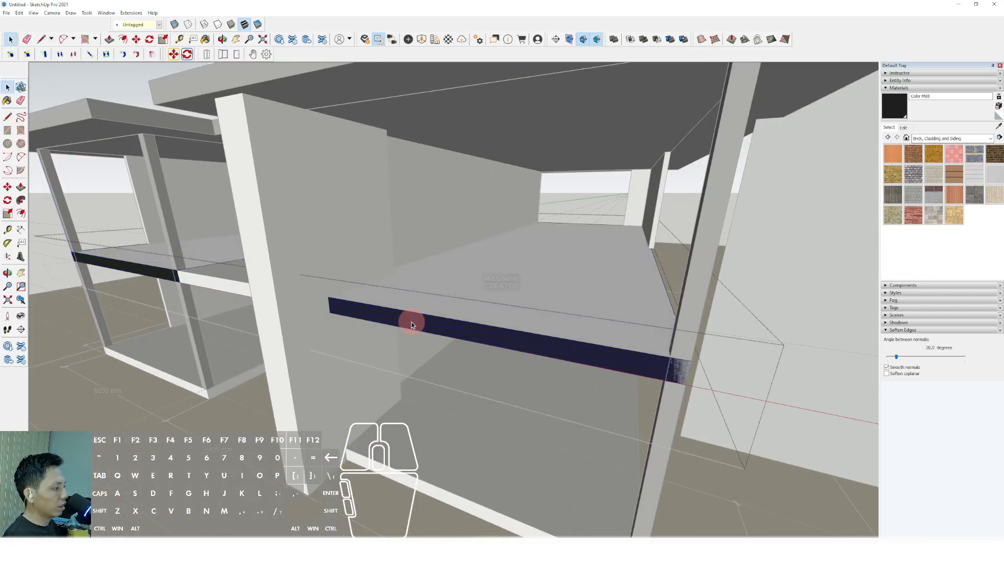
click(230, 275)
scroll(419, 309, down, 8)
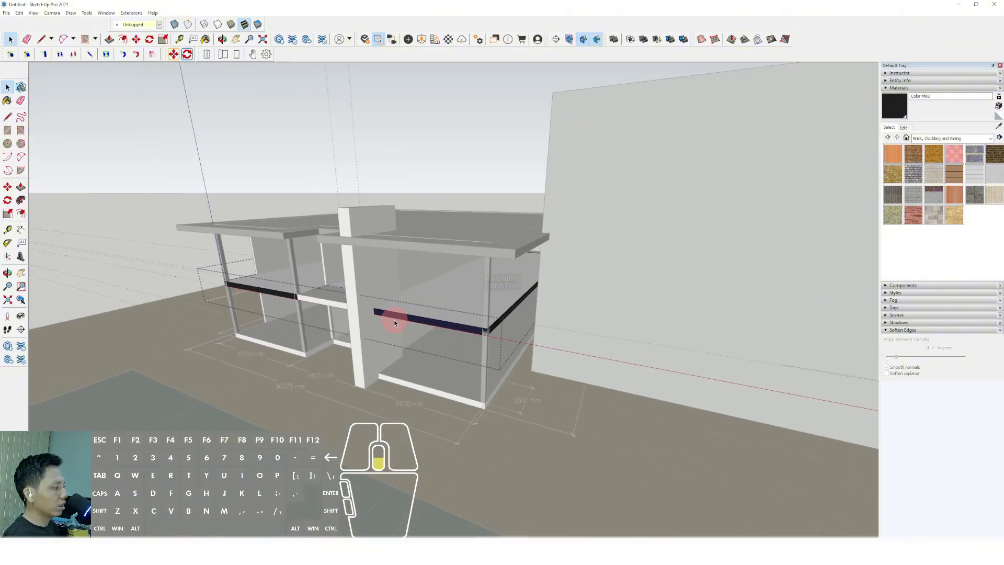
middle_drag(394, 320, 412, 288)
click(444, 183)
scroll(453, 269, down, 2)
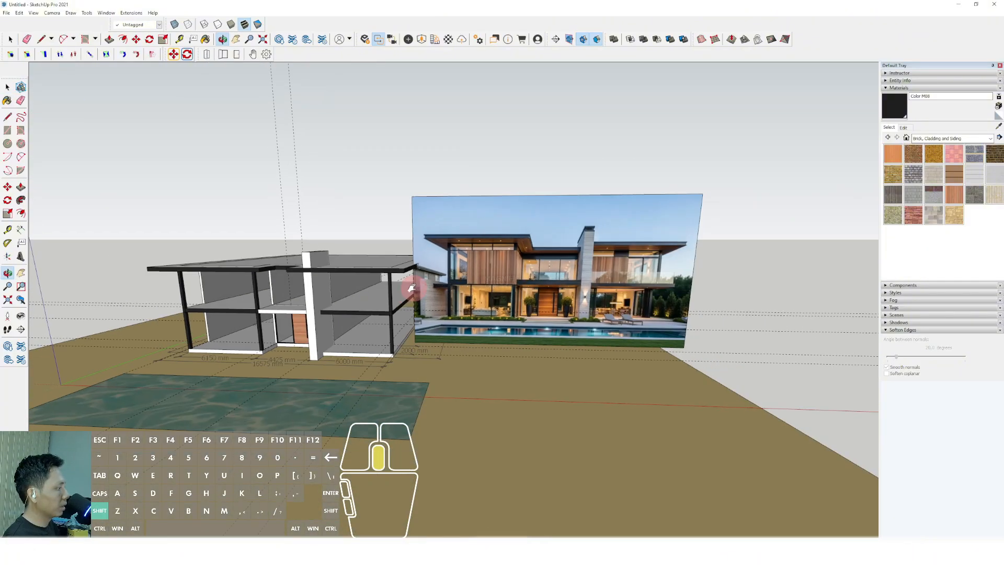
Draw a rectangle over the front edge of the upper-floor slab beyond the tall wall and extrude it outwards.
scroll(389, 340, up, 6)
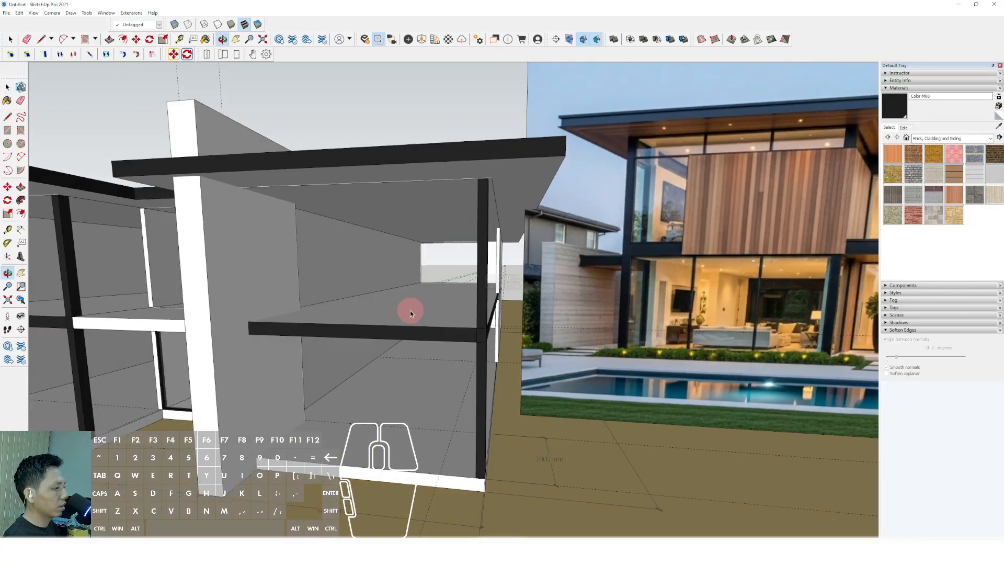
click(9, 131)
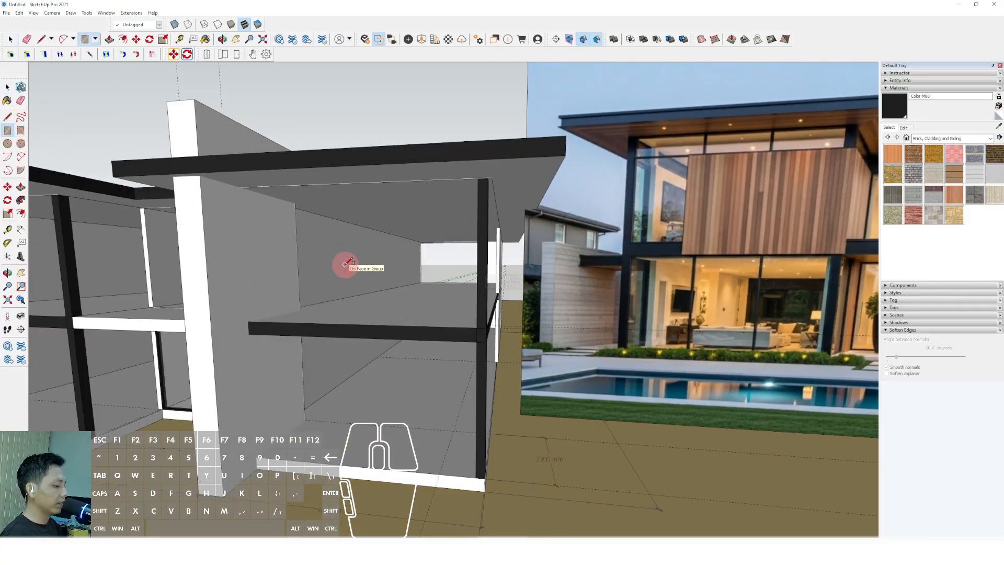
scroll(470, 316, up, 3)
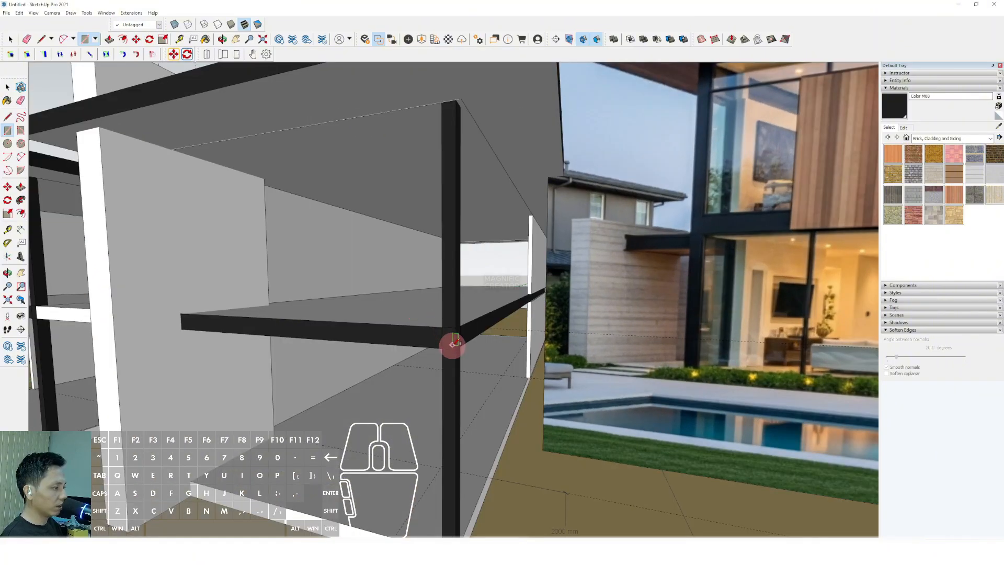
middle_drag(455, 348, 293, 289)
click(201, 310)
key(space)
scroll(227, 262, down, 5)
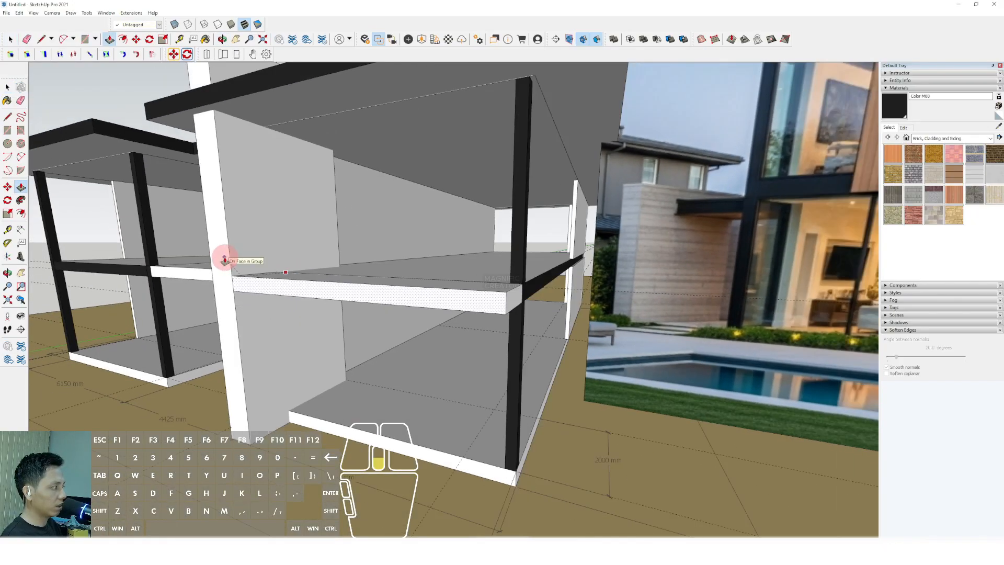
scroll(230, 260, down, 1)
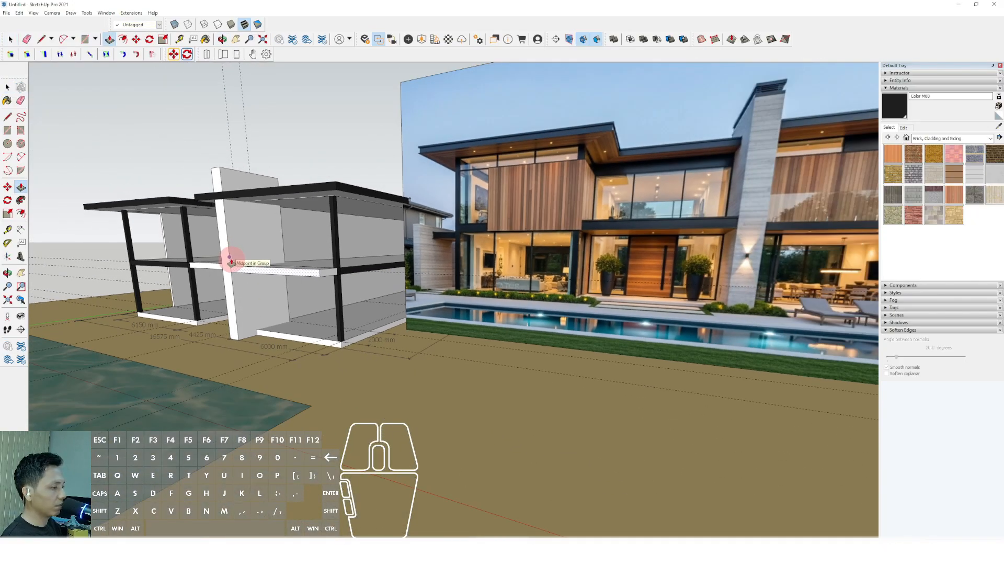
scroll(230, 262, up, 4)
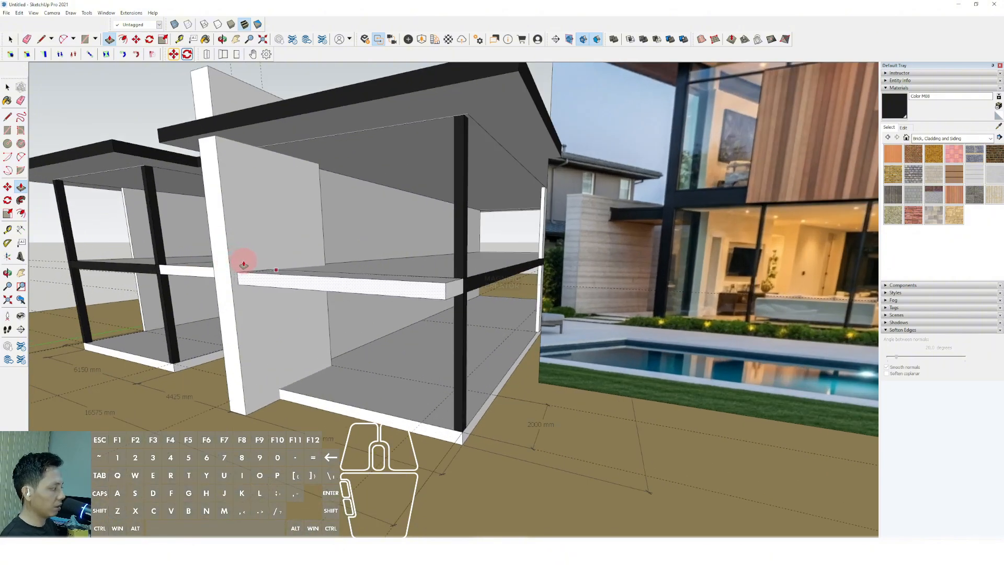
middle_drag(244, 263, 217, 346)
scroll(332, 225, up, 4)
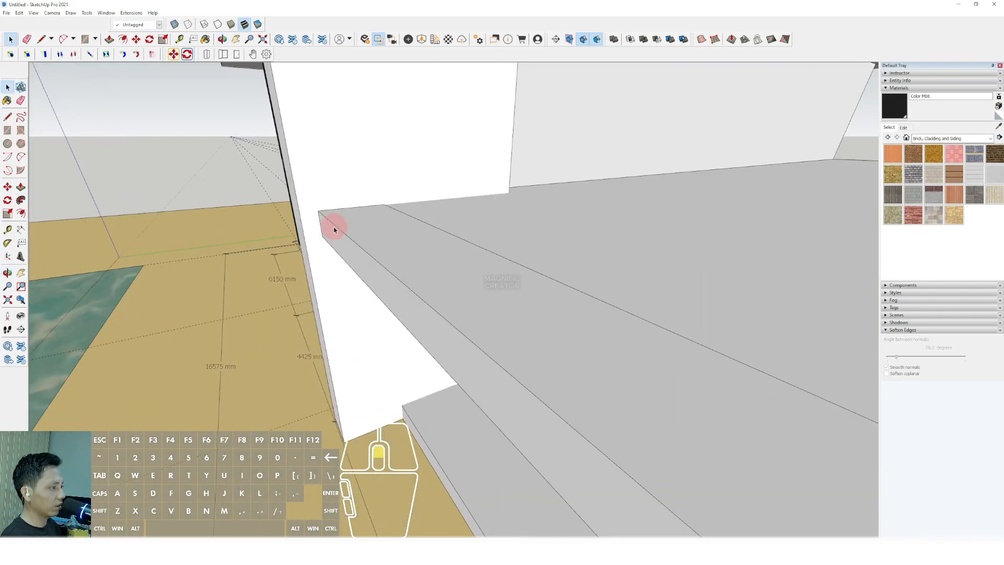
Adjust the slab extension's depth at its front face beside the tall wall and make the extension a group.
key(p)
click(326, 221)
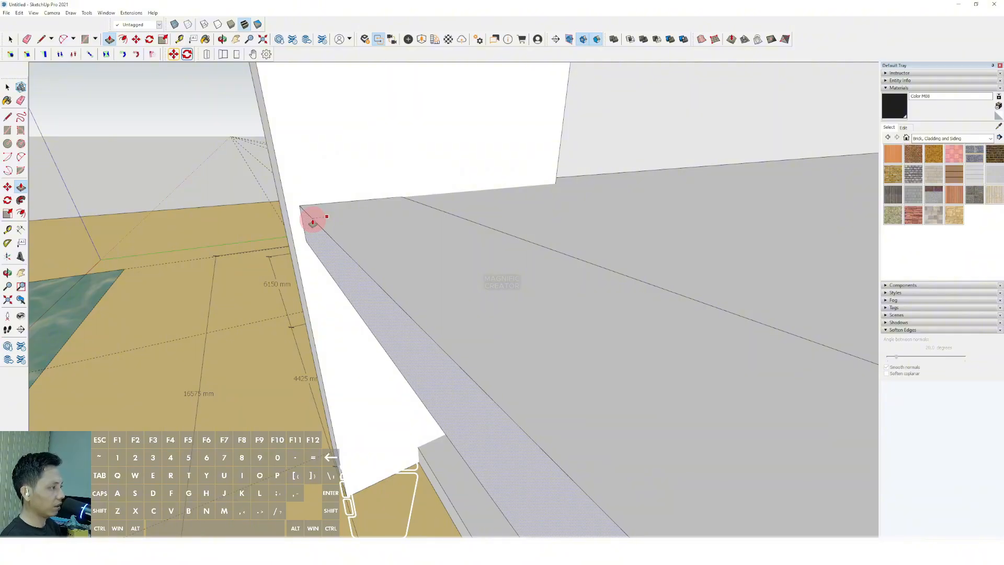
key(space)
scroll(356, 251, down, 4)
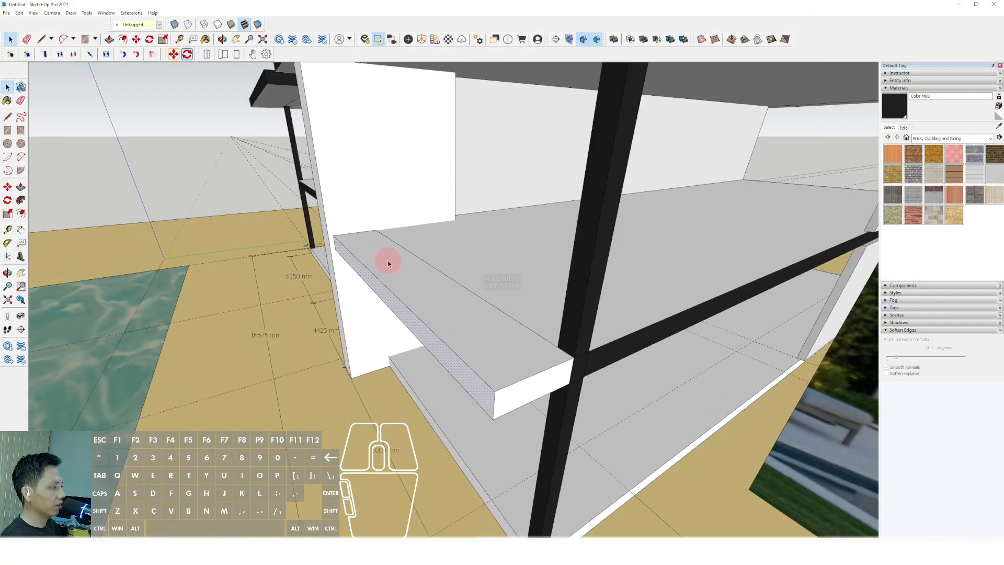
triple_click(387, 263)
right_click(388, 263)
click(413, 331)
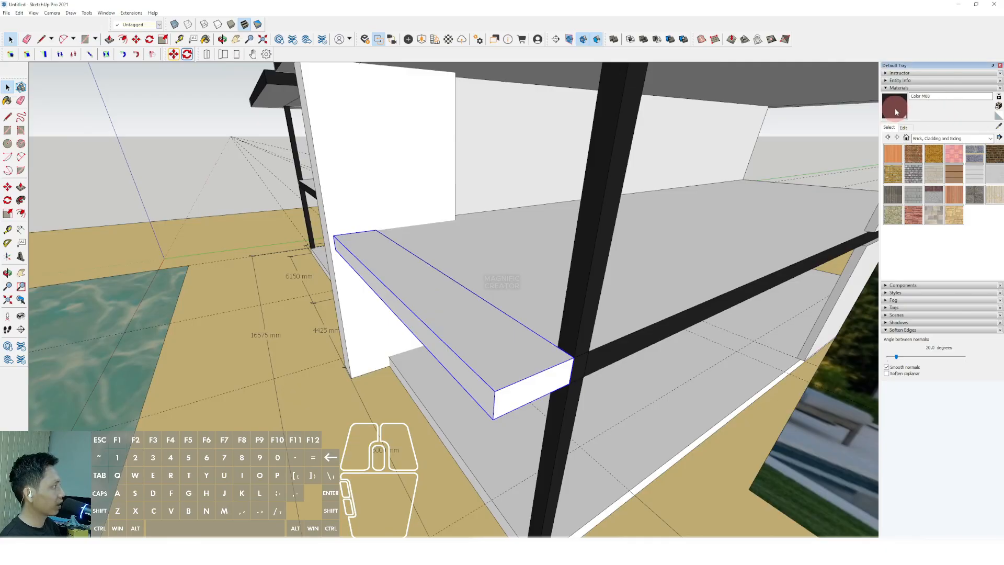
Open the slab extension group and paint its front and side faces with the dark Color M08 material.
middle_drag(470, 303, 421, 331)
triple_click(432, 345)
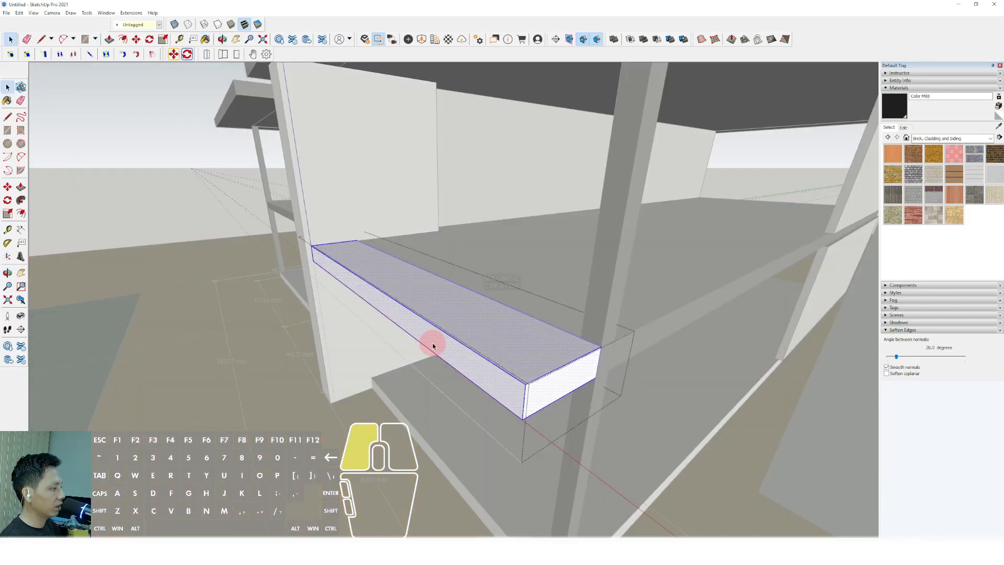
click(433, 343)
key(b)
click(434, 344)
click(561, 386)
key(space)
scroll(378, 305, down, 2)
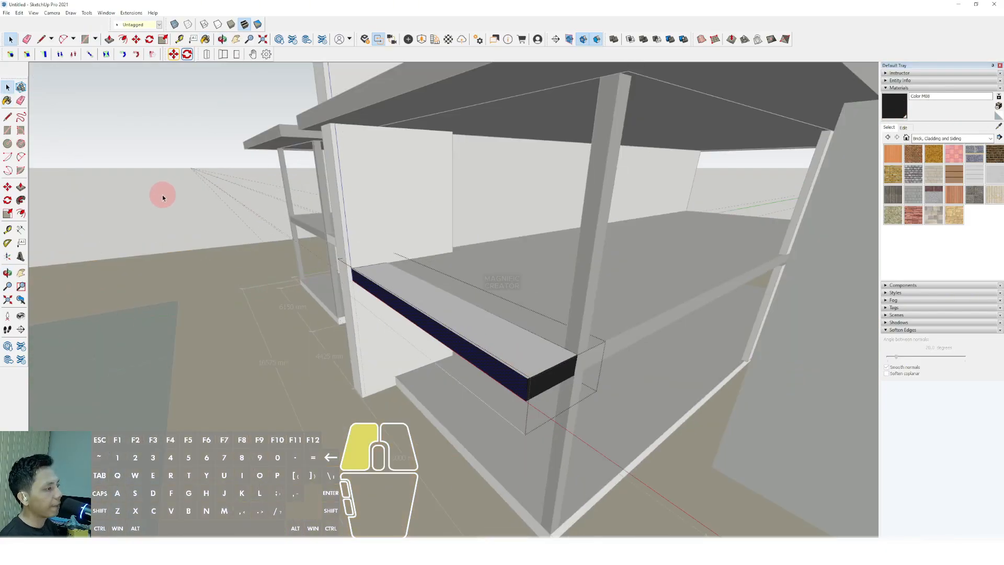
click(163, 198)
Examine the front facade's slabs, columns and roof edges and compare them with the reference photo.
scroll(421, 284, down, 5)
middle_drag(441, 278, 522, 260)
scroll(523, 260, up, 2)
middle_drag(402, 282, 564, 253)
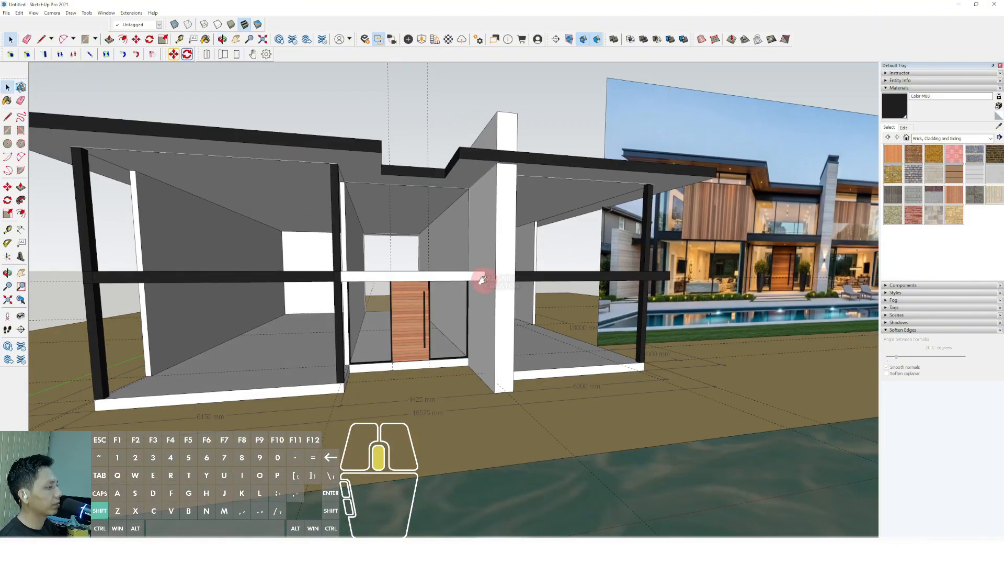
shift+middle_drag(481, 279, 446, 292)
scroll(533, 293, down, 1)
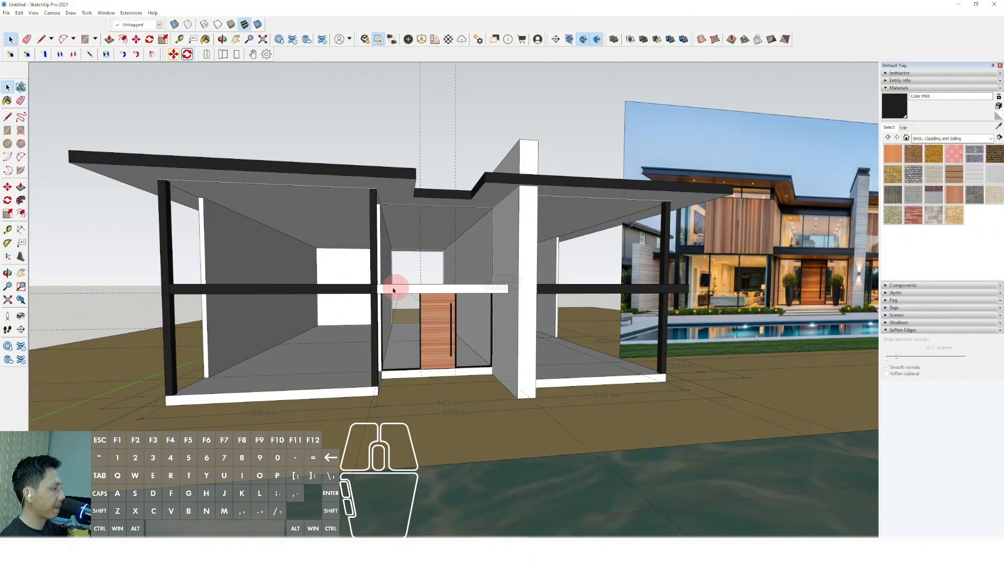
scroll(199, 255, up, 3)
shift+middle_drag(199, 255, 462, 310)
shift+middle_drag(764, 351, 670, 353)
scroll(560, 336, down, 3)
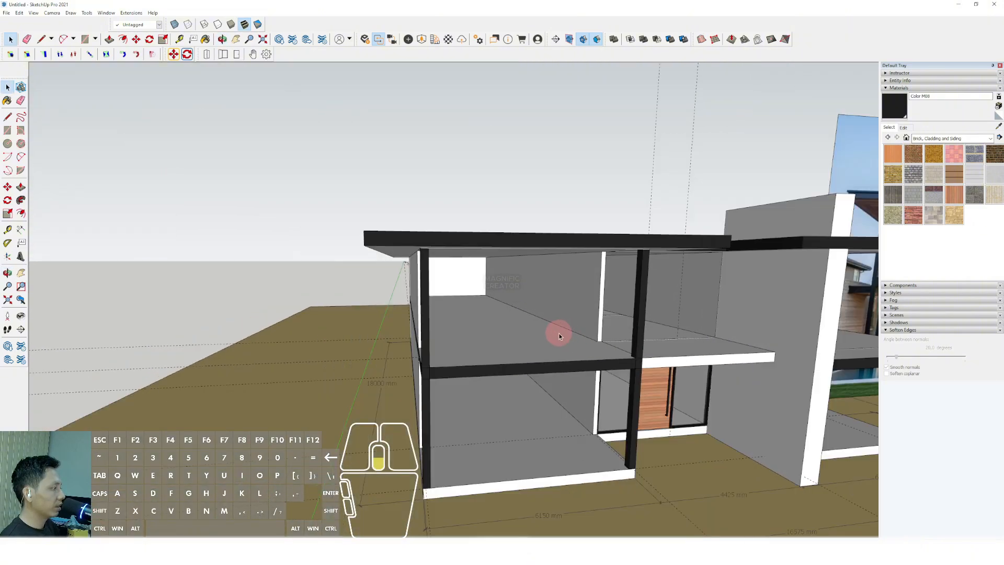
scroll(558, 336, down, 3)
mouse_move(522, 336)
middle_down()
mouse_move(493, 336)
mouse_move(520, 324)
middle_up()
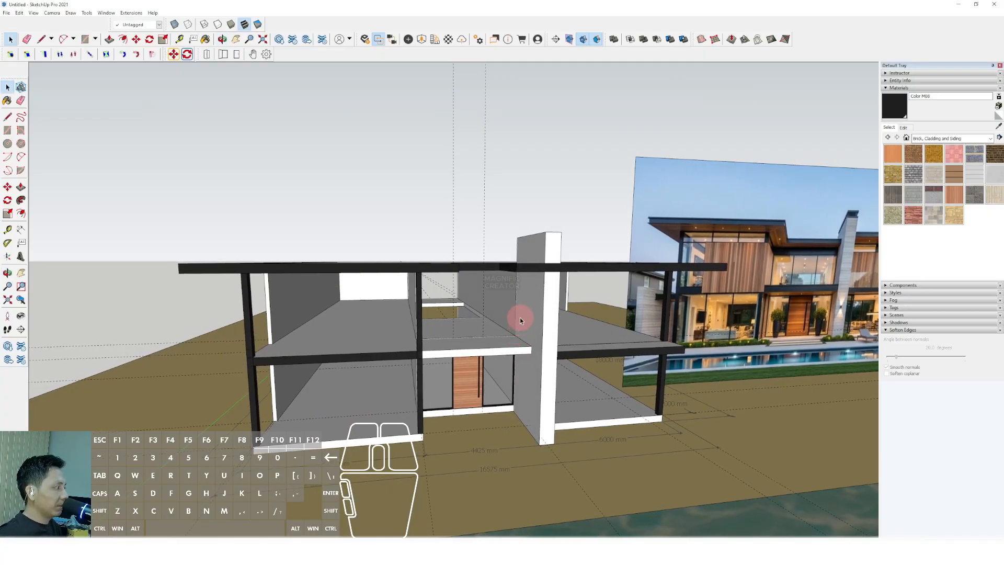
scroll(413, 345, up, 5)
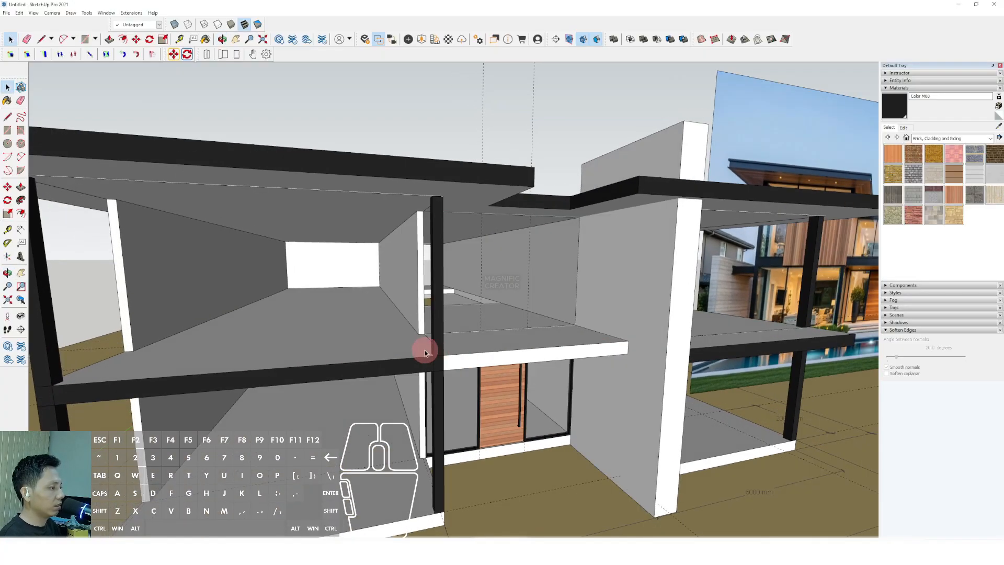
middle_drag(425, 350, 533, 335)
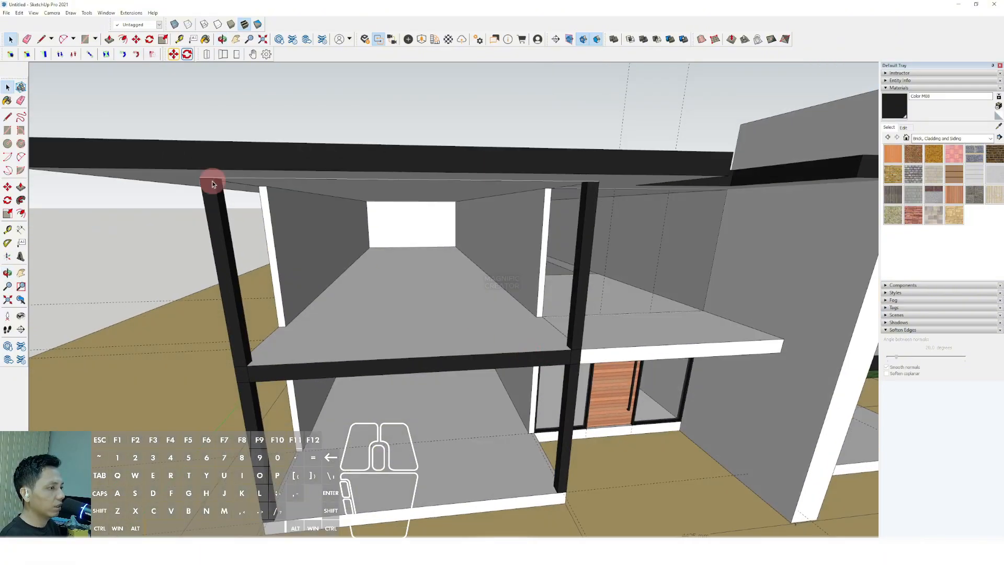
Draw a 200 mm wide rectangle along the front edge of the upper-floor slab, from the column beside the entrance towards the outer column.
click(8, 131)
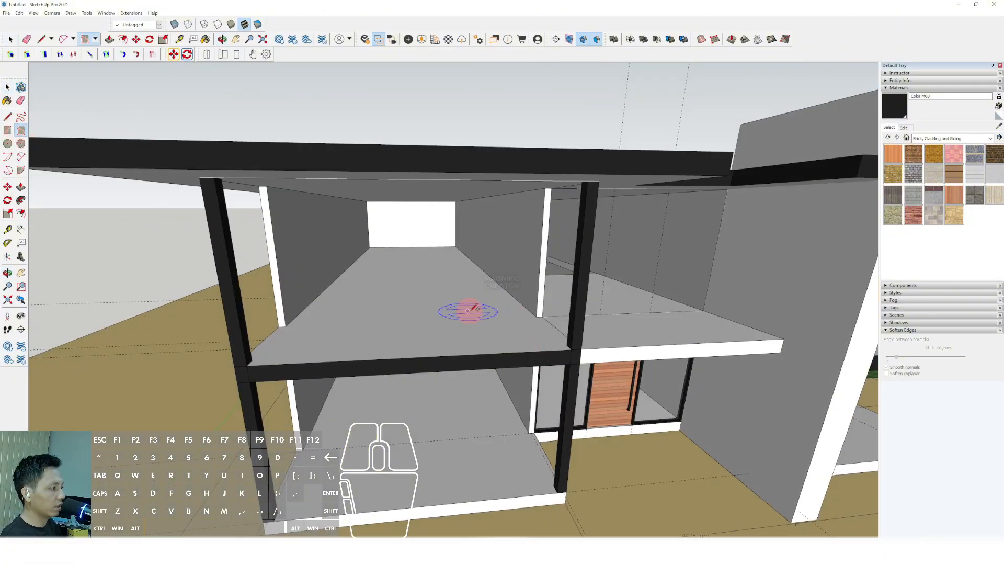
scroll(511, 343, up, 5)
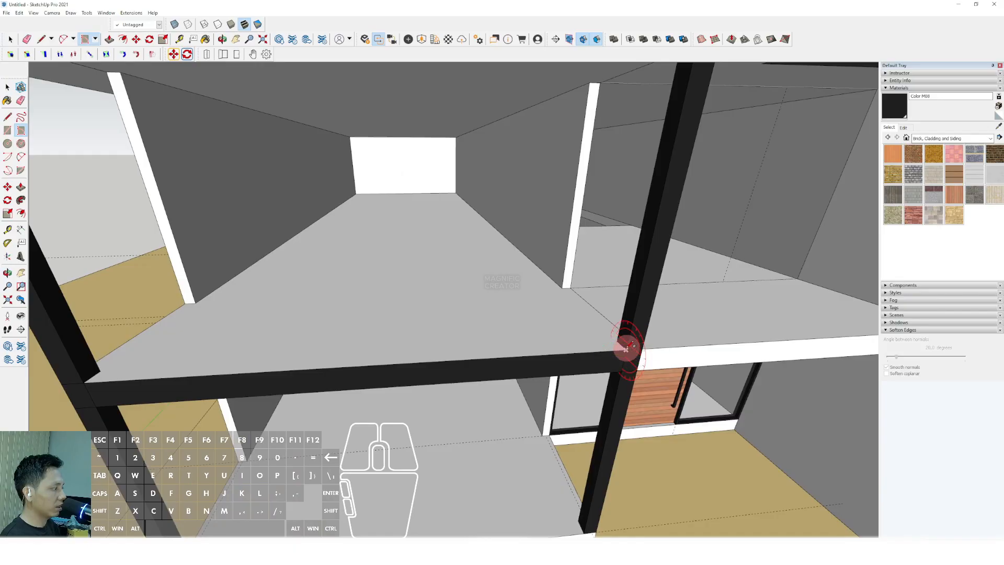
scroll(626, 347, up, 3)
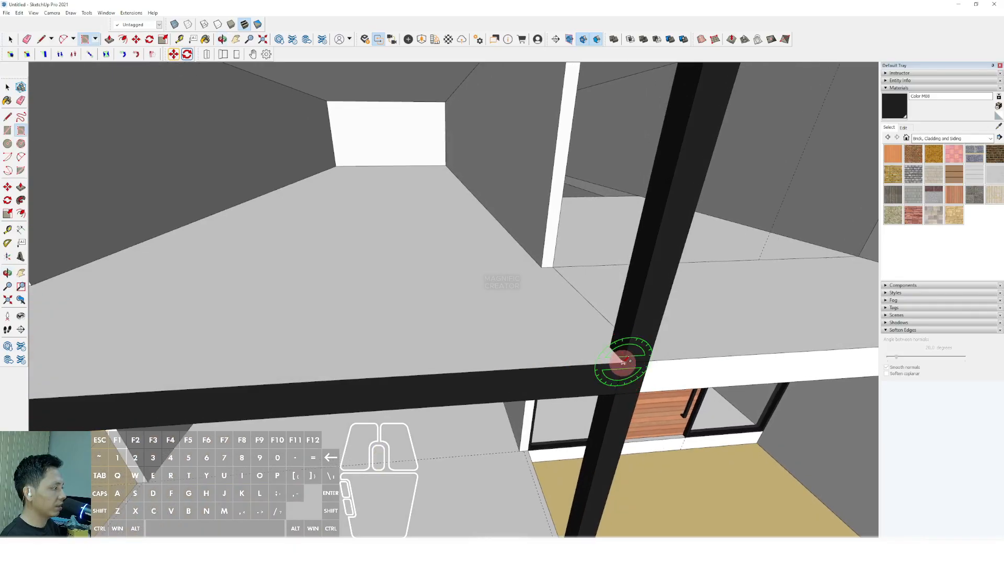
scroll(575, 350, down, 12)
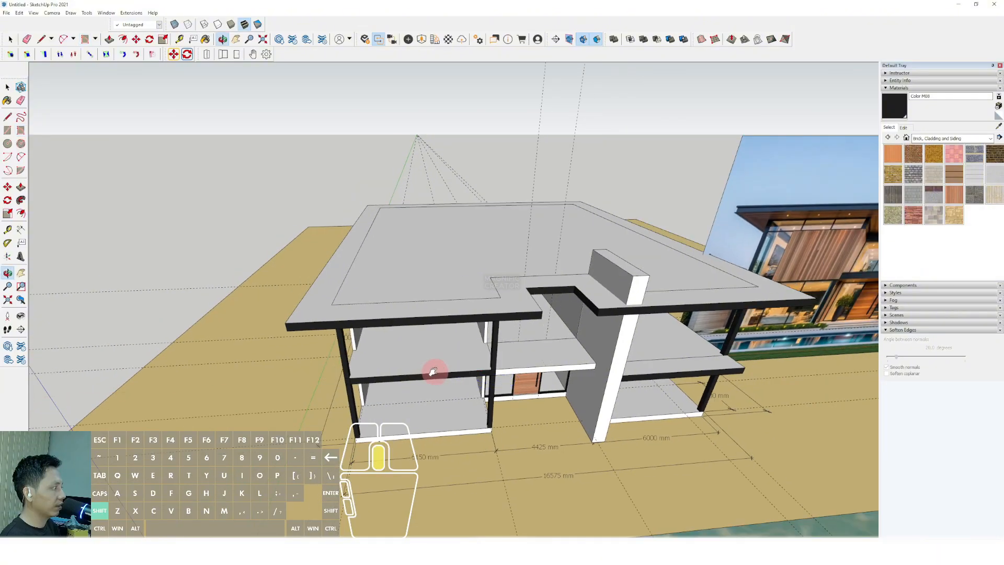
shift+middle_drag(433, 372, 359, 369)
scroll(366, 367, up, 6)
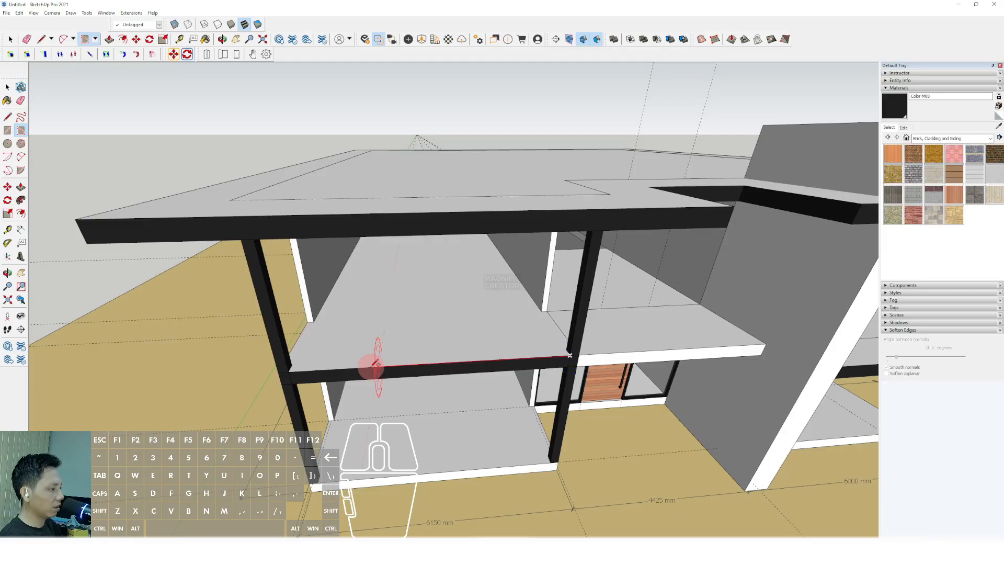
click(374, 364)
scroll(398, 359, up, 2)
scroll(576, 347, up, 2)
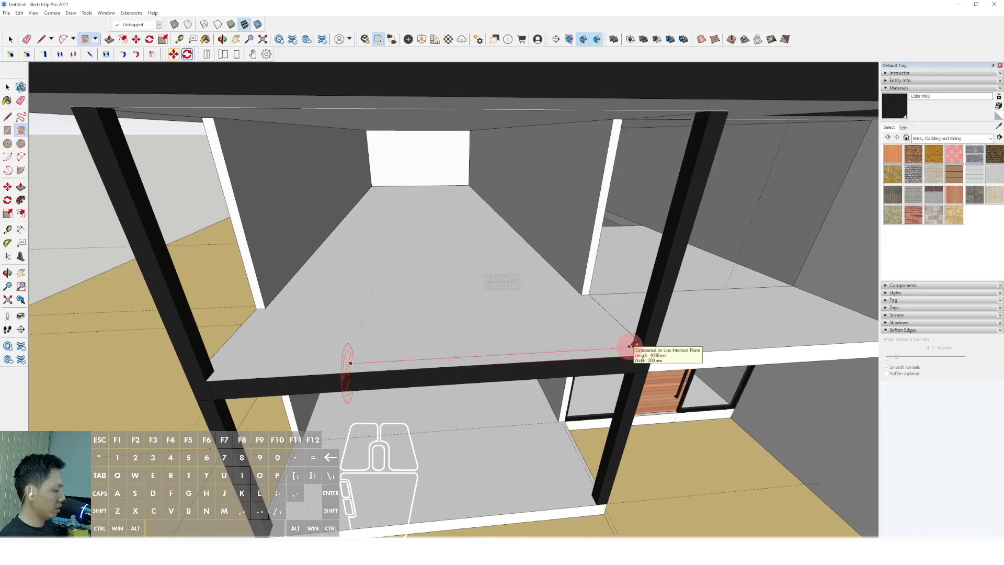
click(629, 346)
key(space)
scroll(645, 346, up, 3)
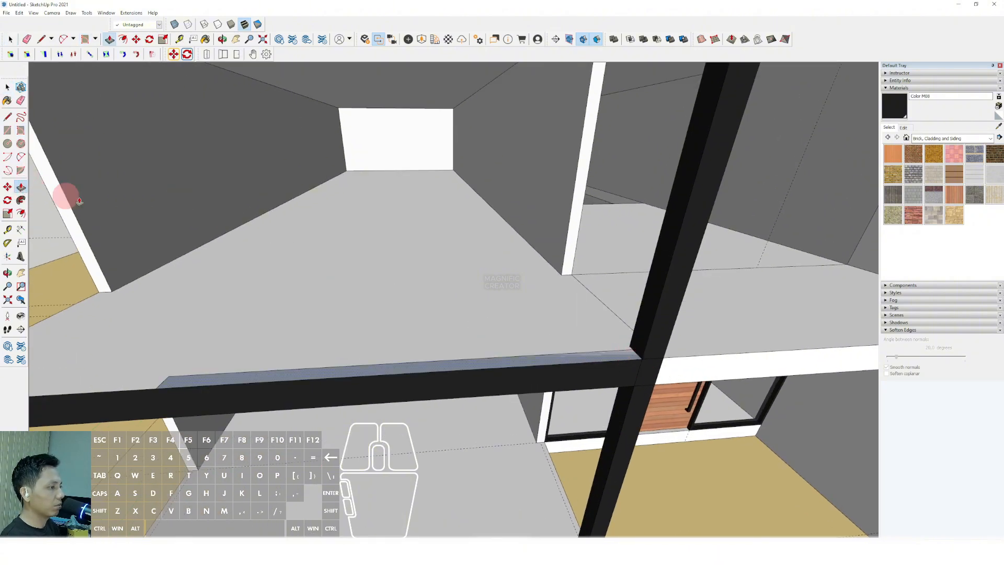
Extrude the front strip upwards into a wall panel ending just below the roof and make the panel a group.
scroll(642, 360, down, 10)
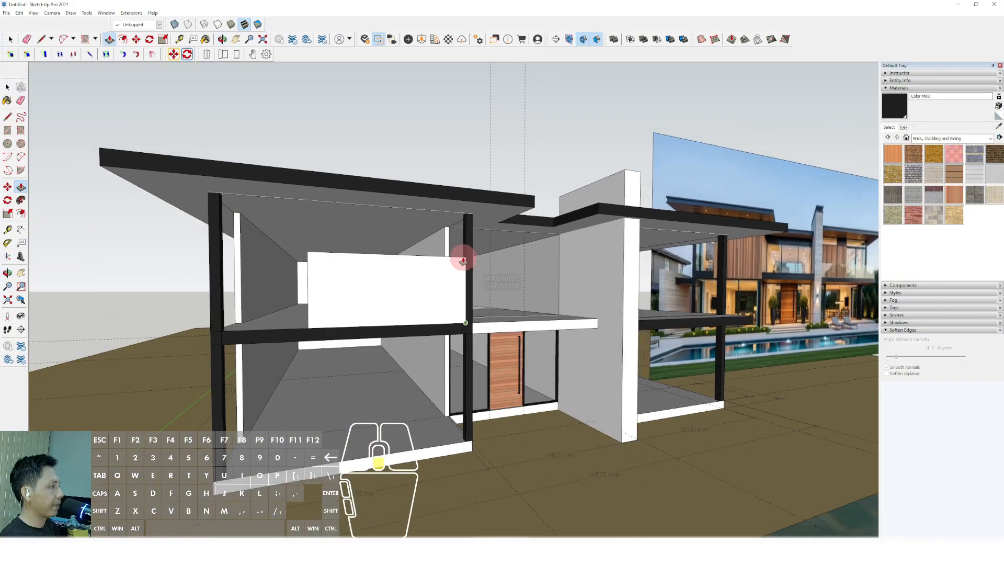
middle_drag(463, 260, 331, 262)
scroll(330, 262, up, 2)
key(p)
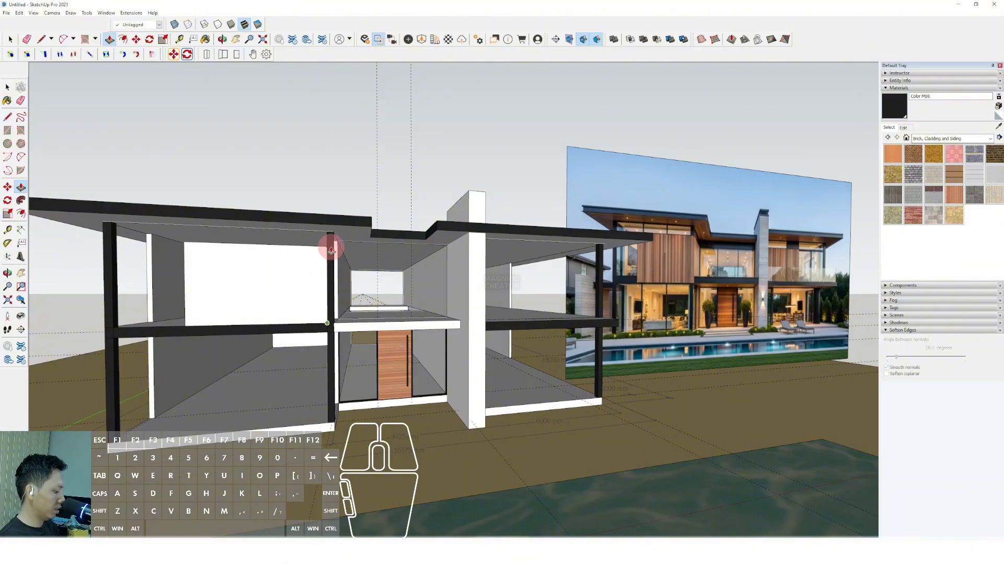
middle_drag(312, 288, 276, 221)
right_click(278, 226)
click(309, 291)
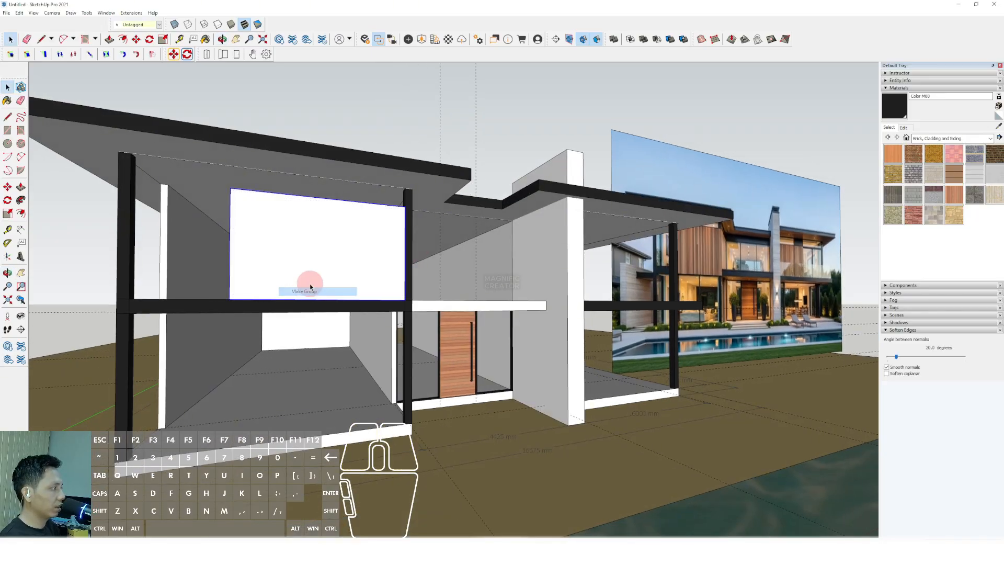
Examine the new front wall panel from several angles and compare the upper facade with the reference photo.
scroll(345, 257, down, 4)
mouse_move(352, 256)
middle_down()
mouse_move(295, 272)
mouse_move(392, 253)
mouse_move(437, 257)
mouse_move(316, 253)
mouse_move(341, 254)
middle_up()
scroll(341, 254, up, 4)
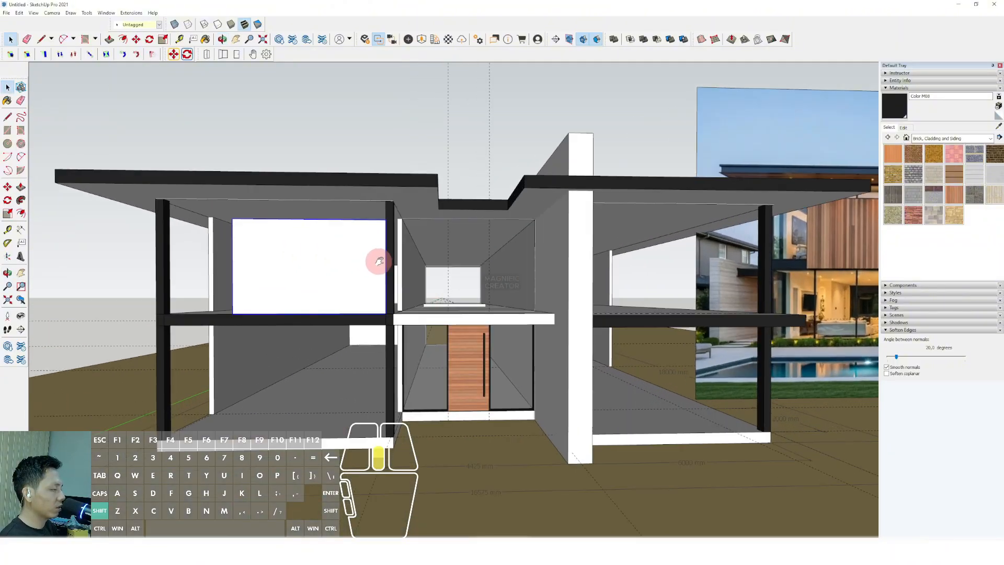
scroll(369, 281, down, 4)
middle_drag(403, 281, 233, 289)
scroll(299, 305, up, 4)
scroll(299, 305, up, 3)
scroll(287, 287, down, 5)
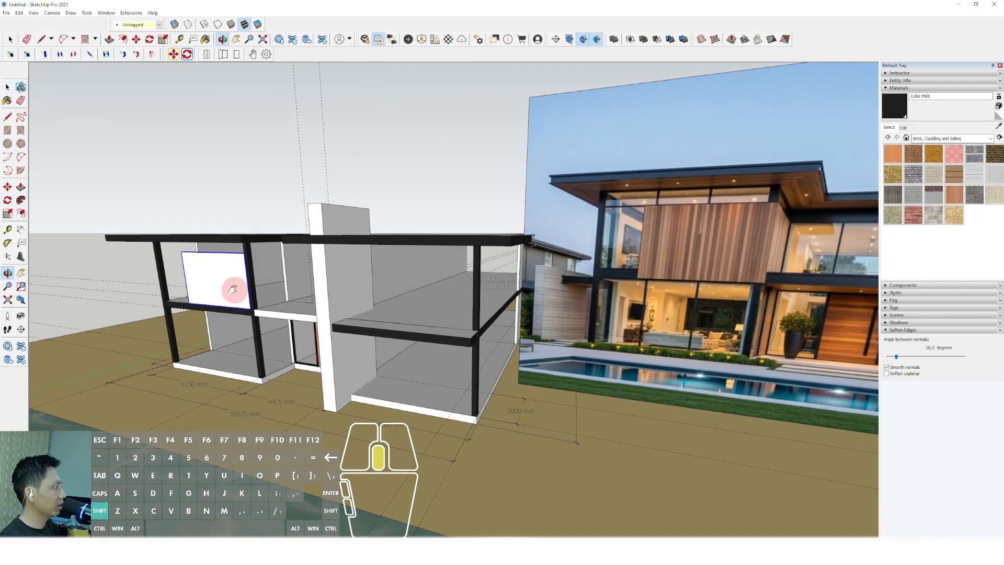
Draw a narrow rectangle on the upper-floor slab from the column beside the entrance back to the white side wall.
scroll(235, 287, up, 5)
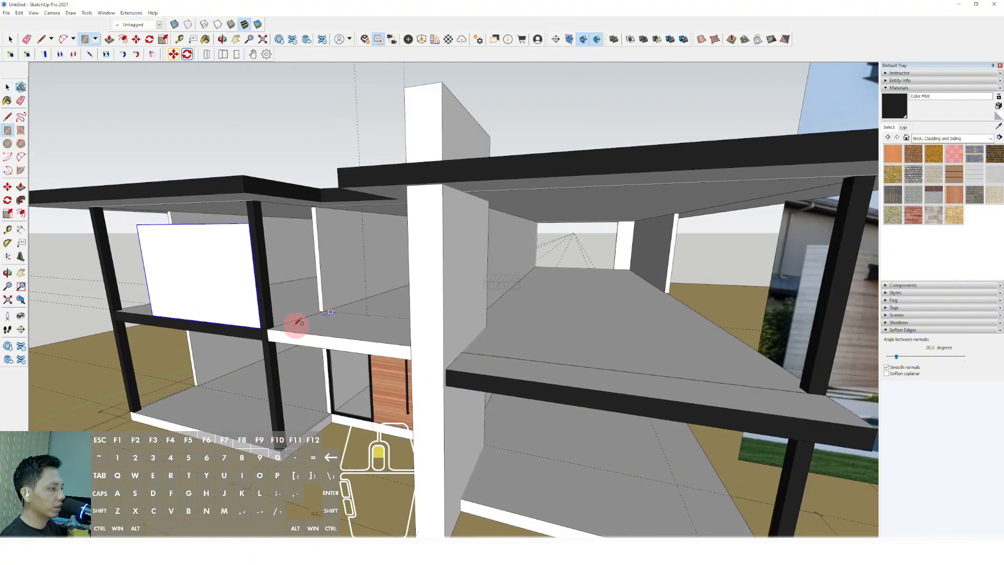
scroll(296, 323, up, 5)
click(254, 356)
scroll(362, 296, up, 1)
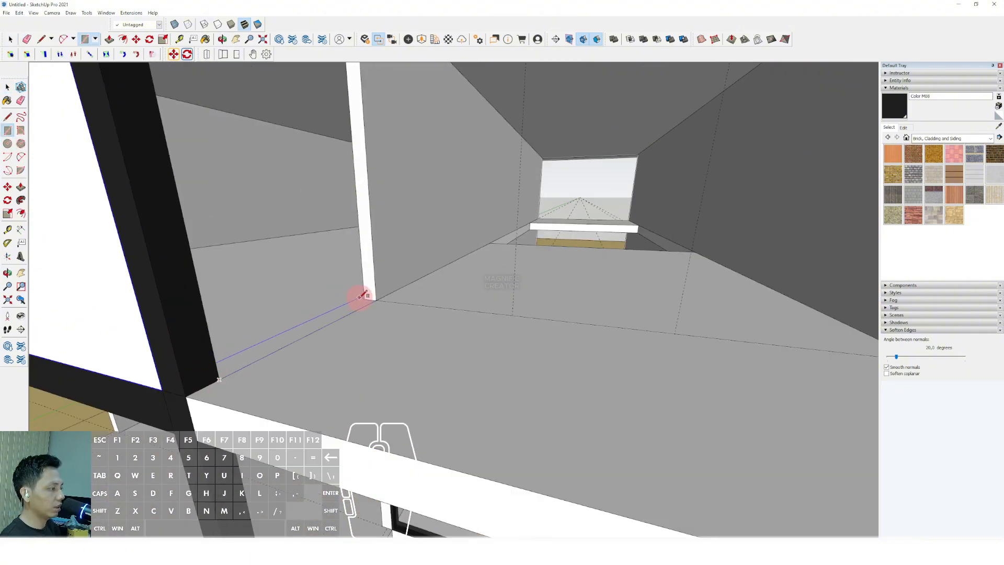
click(364, 298)
key(space)
scroll(366, 306, up, 2)
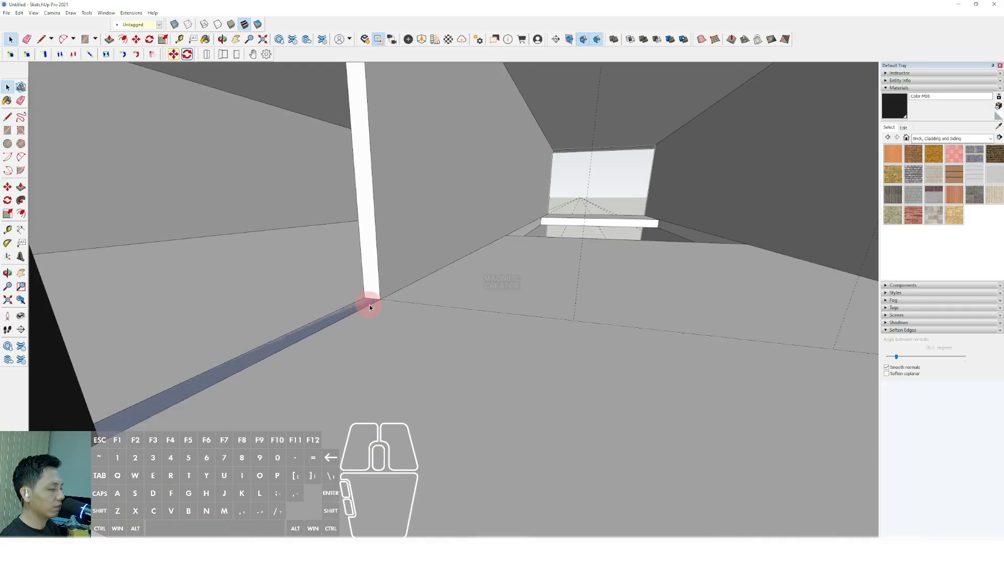
Extrude the side strip upwards to the height of the front wall panel and make it a group.
scroll(380, 291, down, 6)
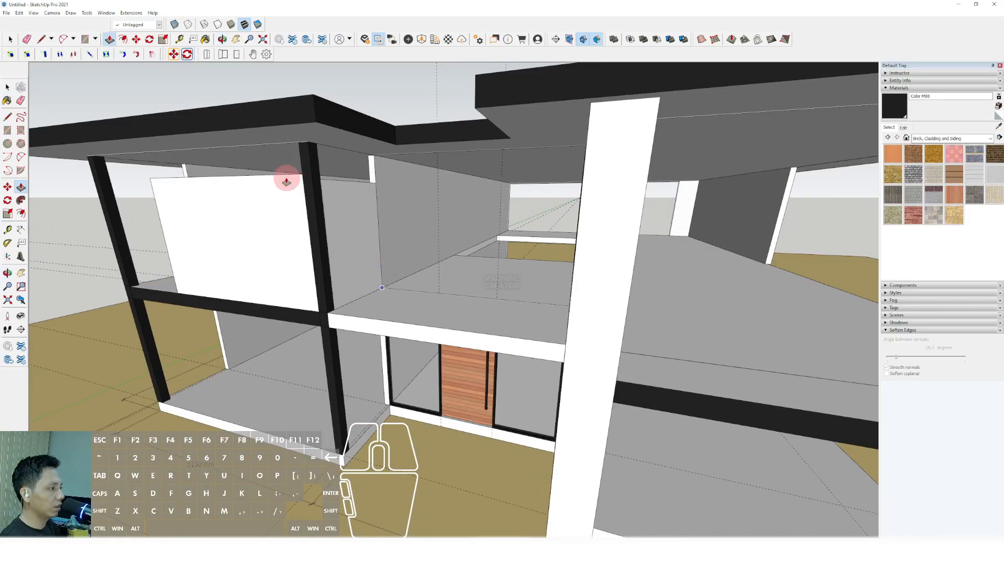
key(space)
scroll(325, 211, up, 2)
middle_drag(325, 211, 268, 207)
scroll(372, 214, up, 3)
scroll(298, 239, down, 2)
middle_drag(300, 239, 288, 230)
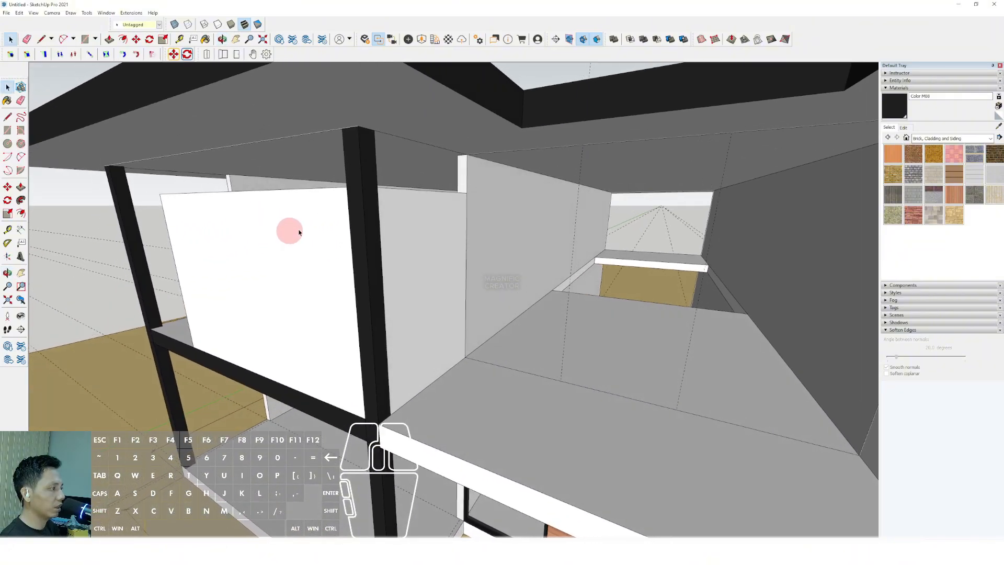
right_click(427, 214)
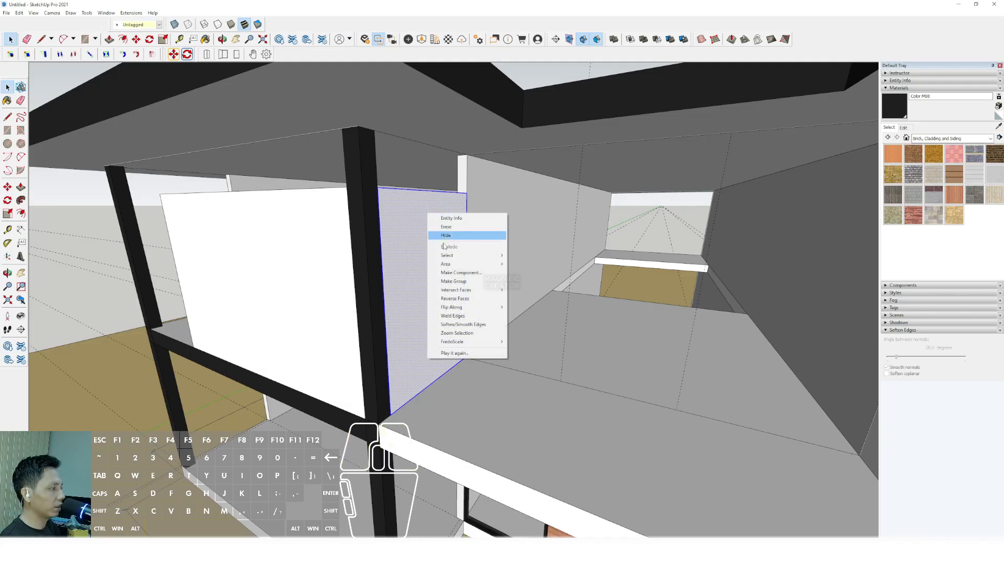
click(445, 282)
Copy the two dark window frames flanking the entrance door straight up onto the upper-floor slab.
scroll(411, 261, down, 7)
middle_drag(406, 262, 519, 282)
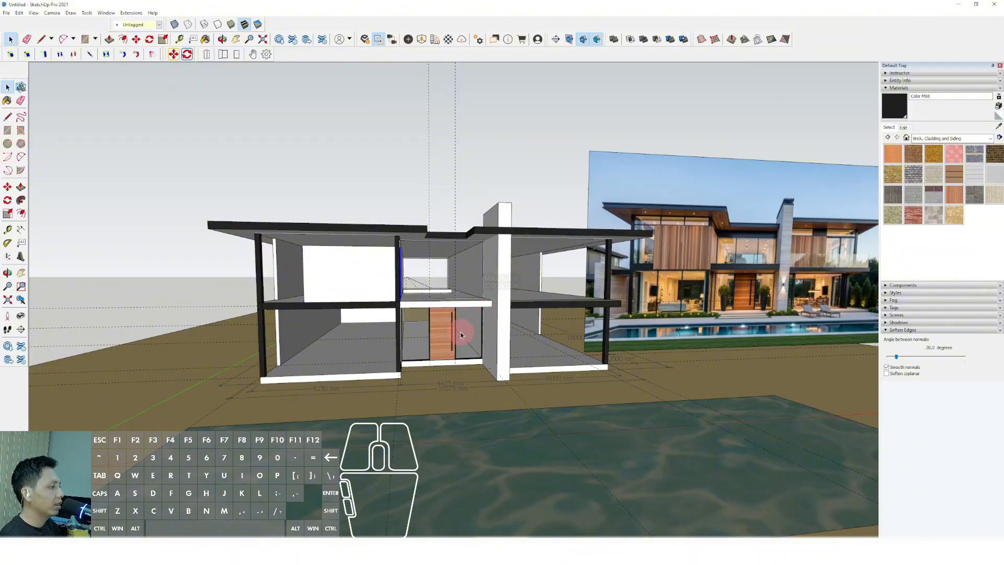
scroll(460, 334, up, 6)
shift+middle_drag(457, 347, 459, 296)
scroll(470, 282, up, 4)
click(501, 255)
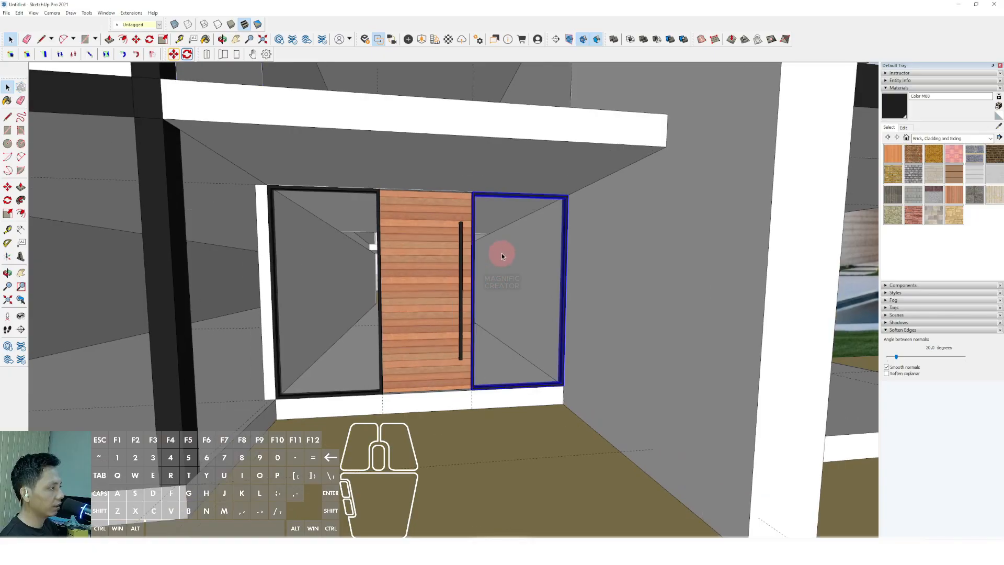
shift+click(347, 242)
middle_drag(347, 242, 156, 213)
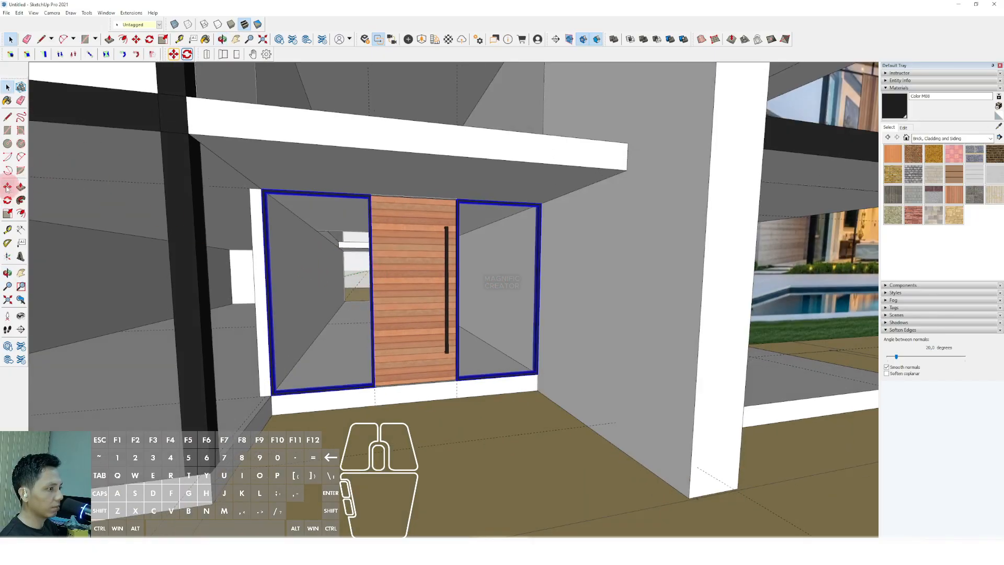
scroll(546, 371, up, 5)
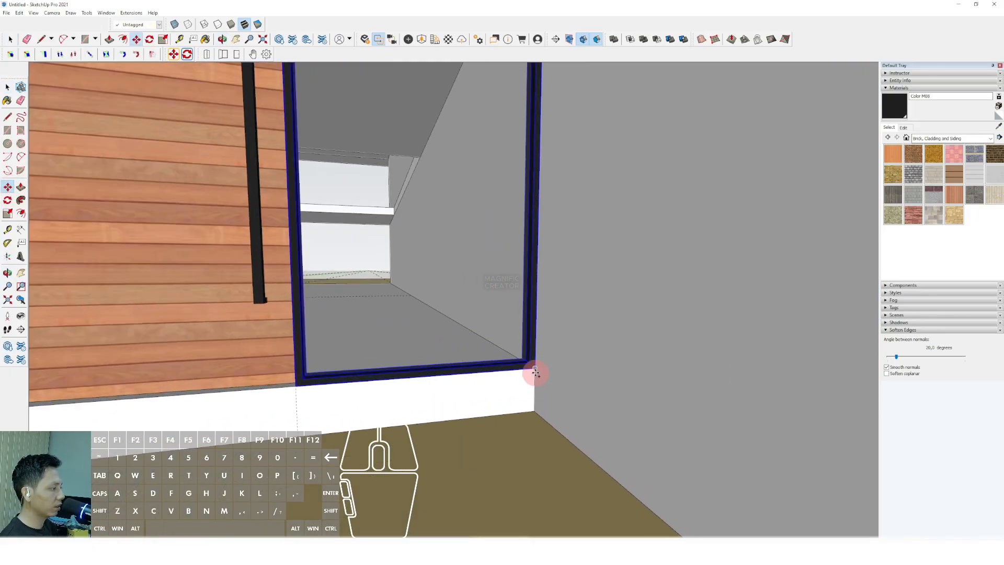
scroll(535, 371, down, 6)
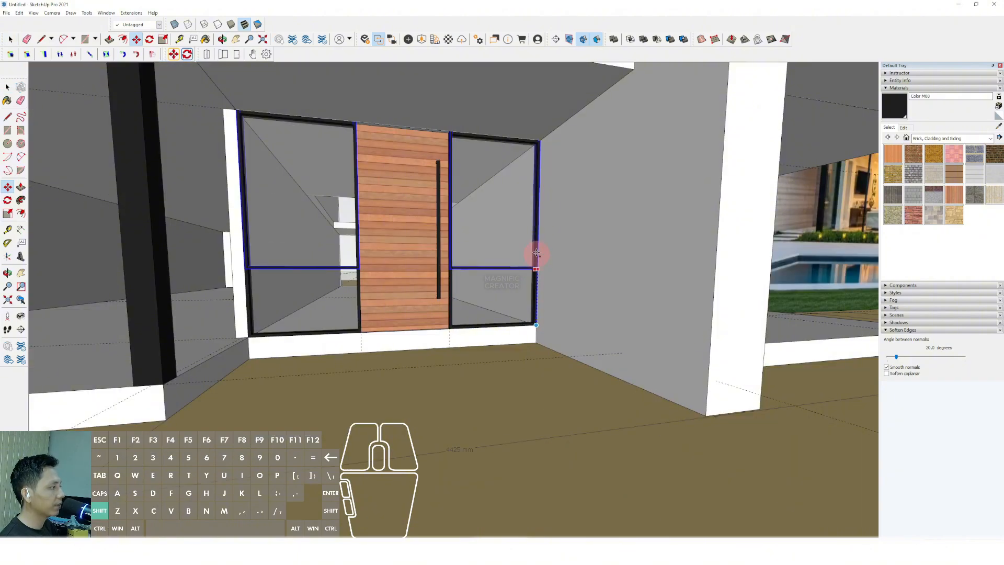
middle_drag(533, 253, 512, 336)
shift+middle_drag(504, 281, 499, 327)
scroll(500, 326, up, 2)
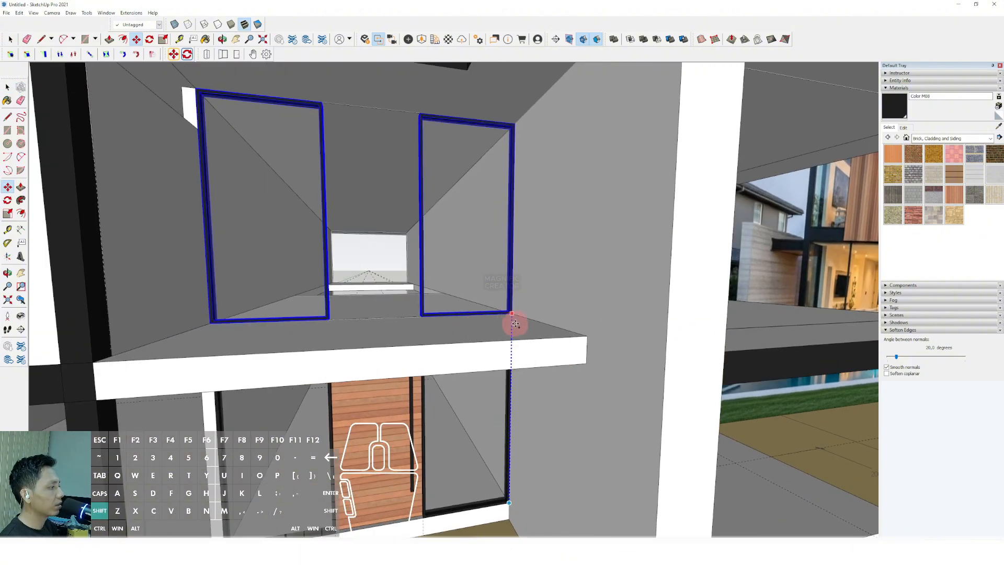
click(512, 322)
key(space)
Draw a rectangle on the slab between the two copied window frames and extrude it upwards to the height of their bottom rails.
scroll(487, 295, down, 4)
shift+middle_drag(475, 279, 463, 309)
scroll(460, 324, down, 5)
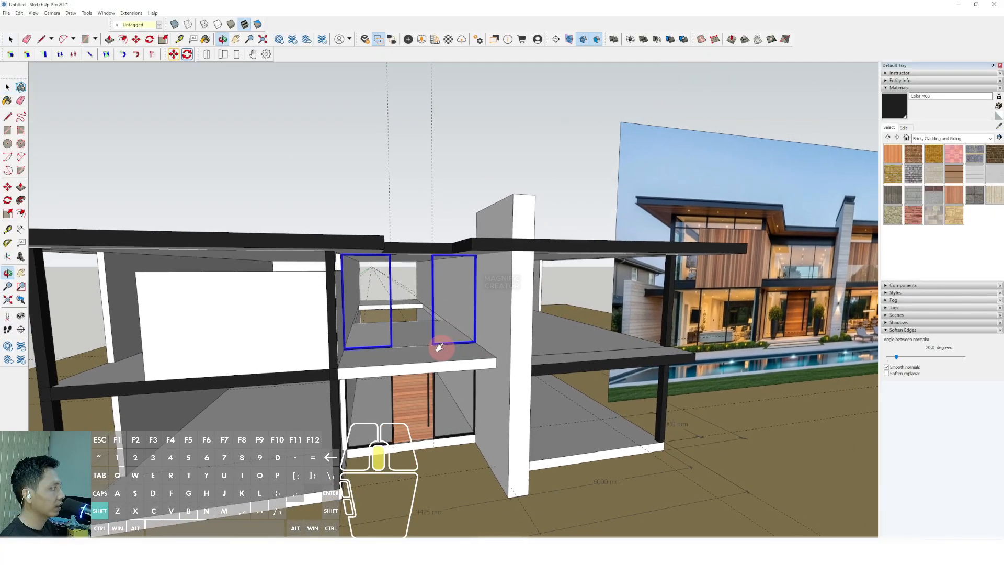
mouse_move(439, 347)
shift+middle_down()
mouse_move(463, 343)
mouse_move(465, 385)
mouse_move(493, 376)
mouse_move(456, 381)
mouse_move(502, 399)
mouse_move(441, 342)
shift+middle_up()
scroll(441, 339, up, 6)
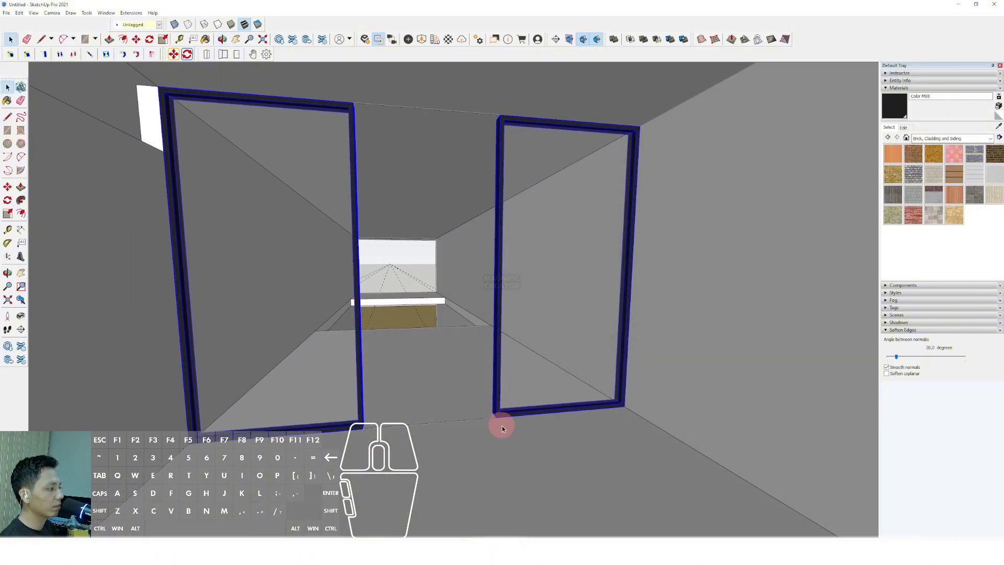
scroll(494, 418, up, 4)
click(8, 133)
scroll(511, 345, up, 3)
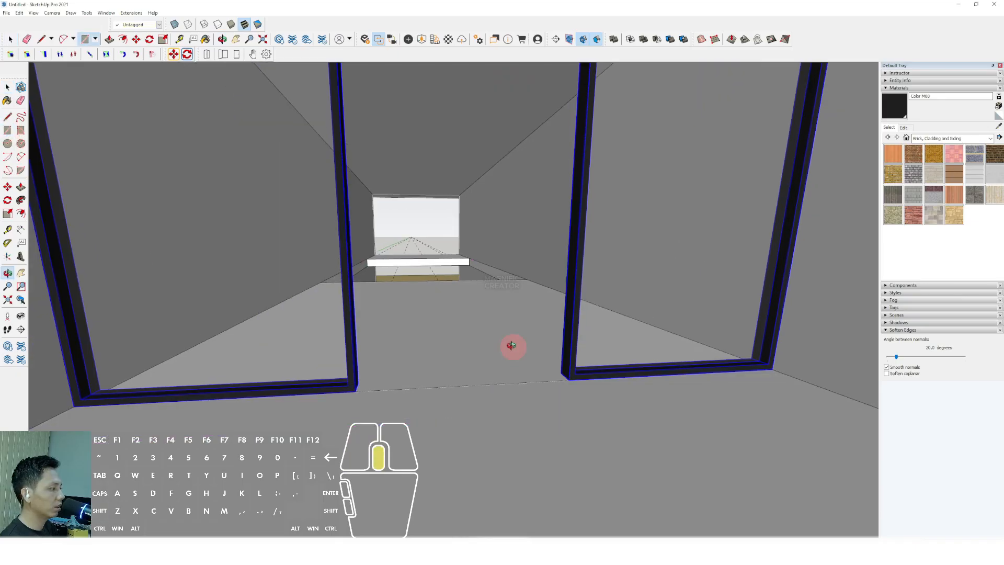
scroll(573, 381, up, 3)
scroll(279, 402, up, 3)
middle_drag(278, 402, 276, 399)
scroll(277, 401, up, 1)
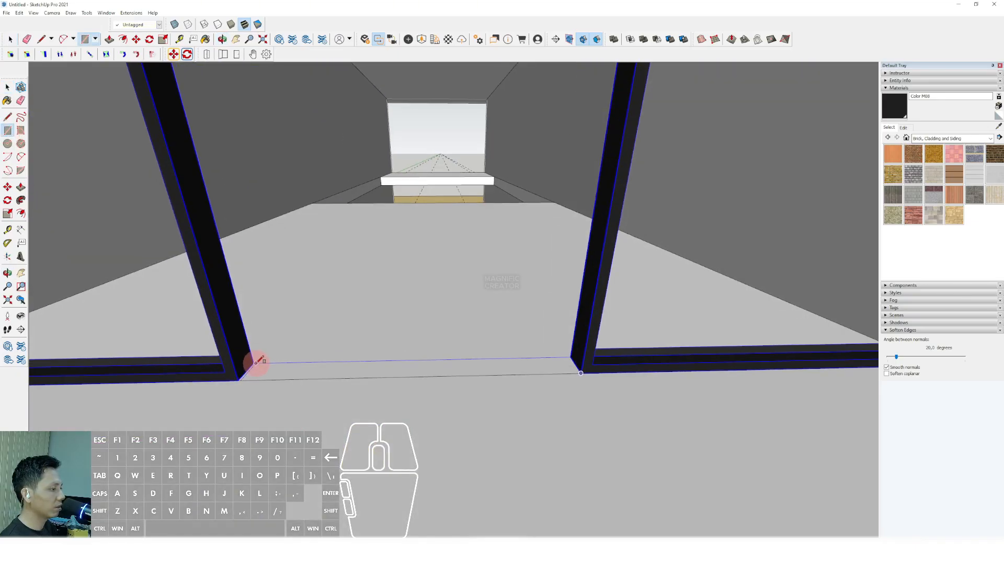
key(space)
scroll(303, 363, up, 2)
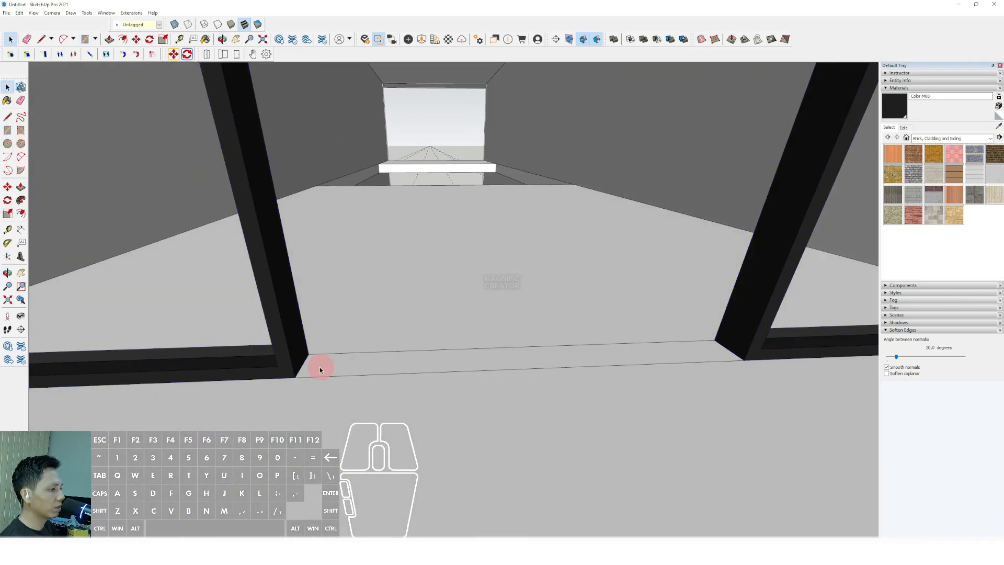
click(317, 368)
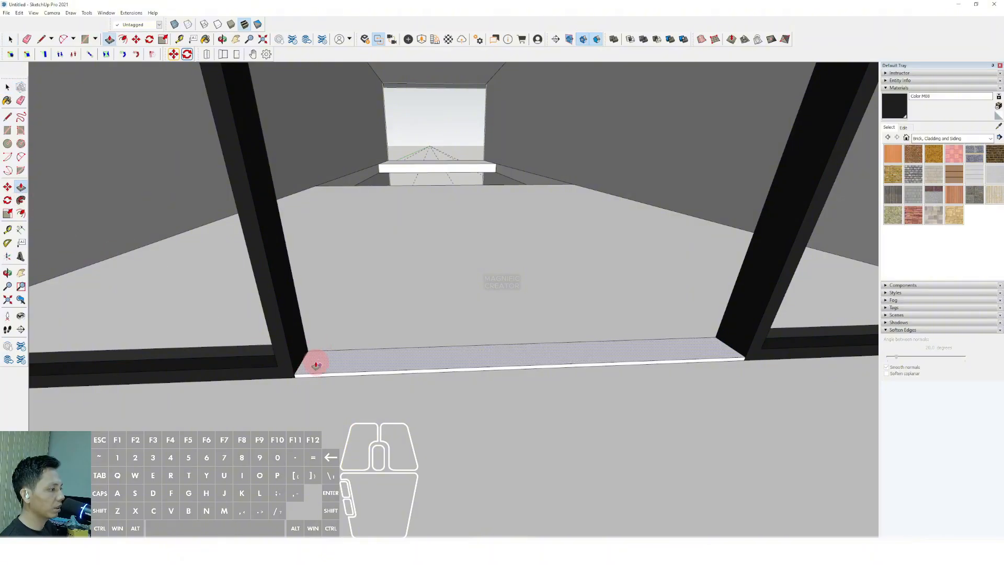
Make the bottom rail between the upper window frames a group and paint it with the dark Color M08 material.
right_click(328, 355)
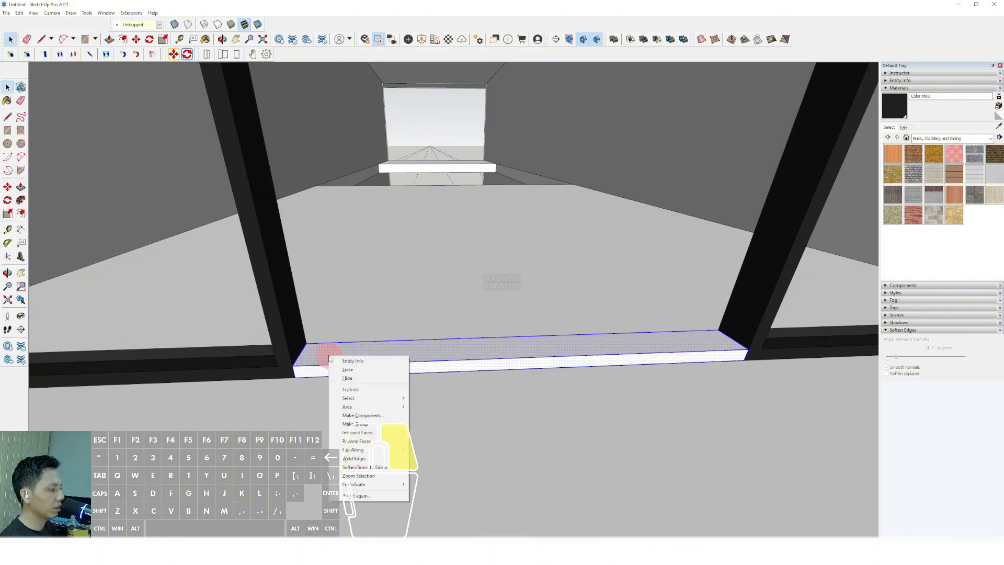
click(360, 416)
click(472, 350)
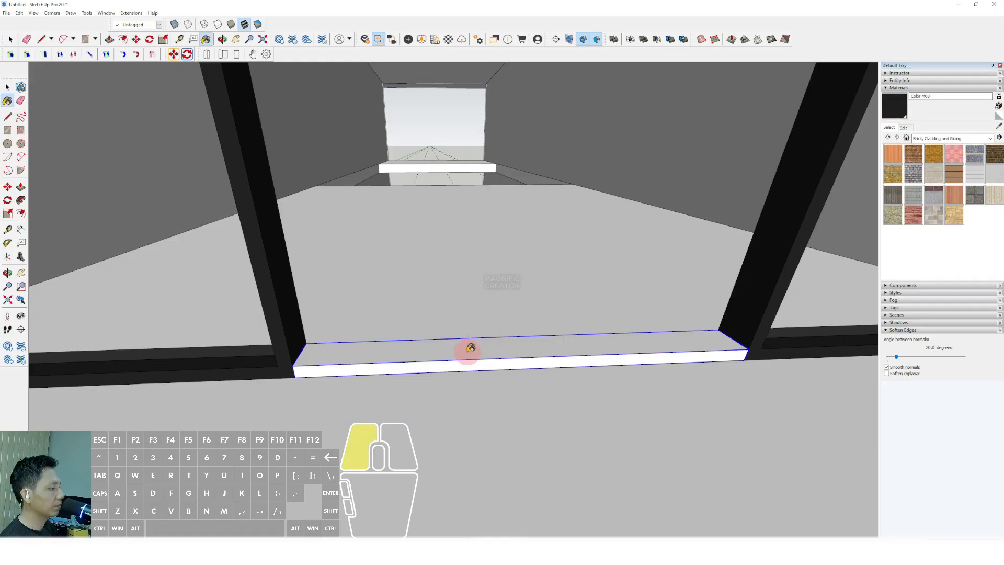
Copy the dark bottom rail straight up to the top of the opening between the two upper window frames.
mouse_move(471, 350)
middle_down()
mouse_move(479, 375)
mouse_move(513, 369)
mouse_move(456, 338)
mouse_move(536, 366)
middle_up()
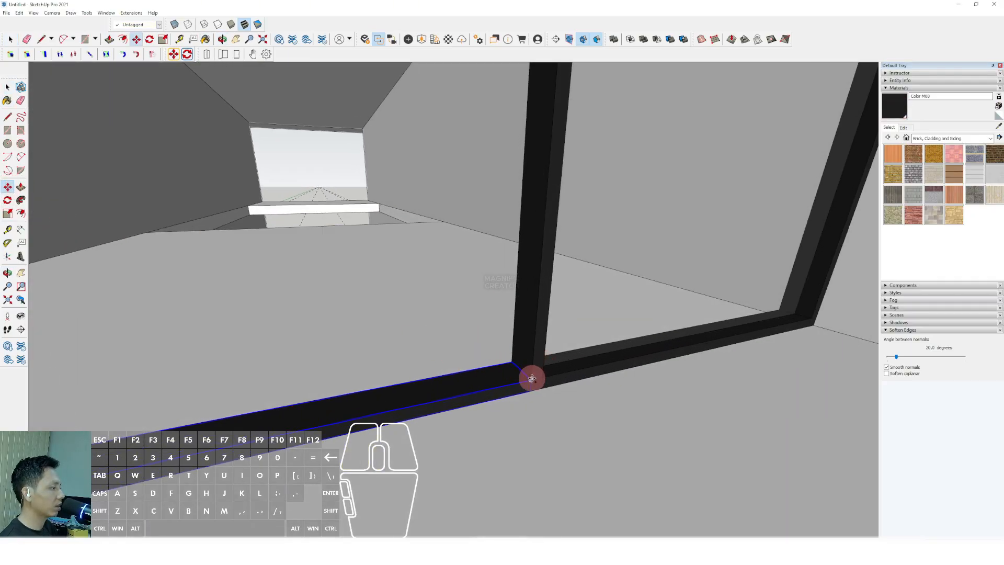
click(532, 377)
shift+scroll(545, 224, down, 4)
shift+middle_drag(540, 207, 495, 295)
shift+scroll(495, 295, down, 1)
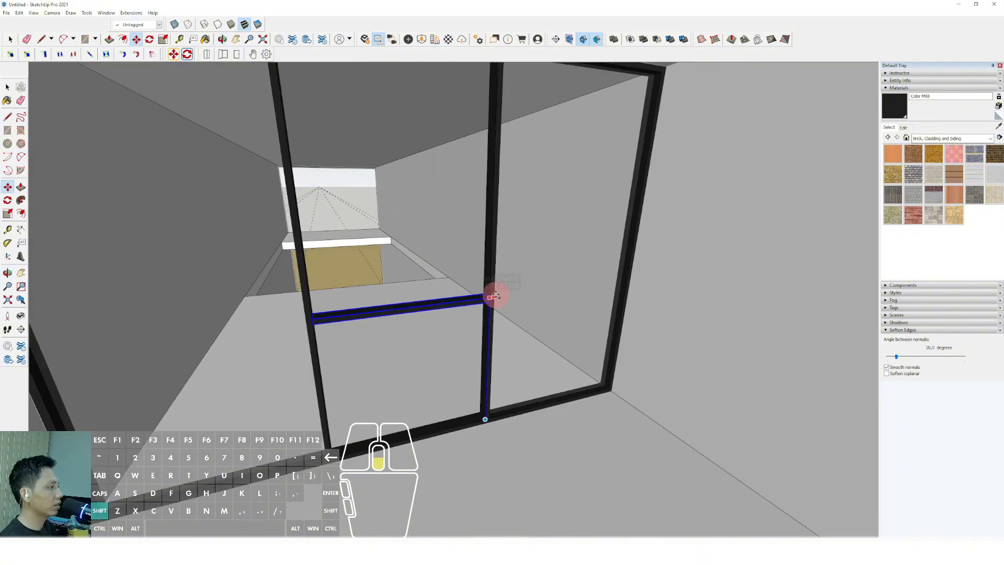
shift+scroll(495, 295, down, 2)
shift+middle_drag(492, 140, 475, 195)
shift+click(484, 139)
key(space)
middle_drag(491, 406, 249, 189)
scroll(475, 408, up, 5)
scroll(501, 408, down, 6)
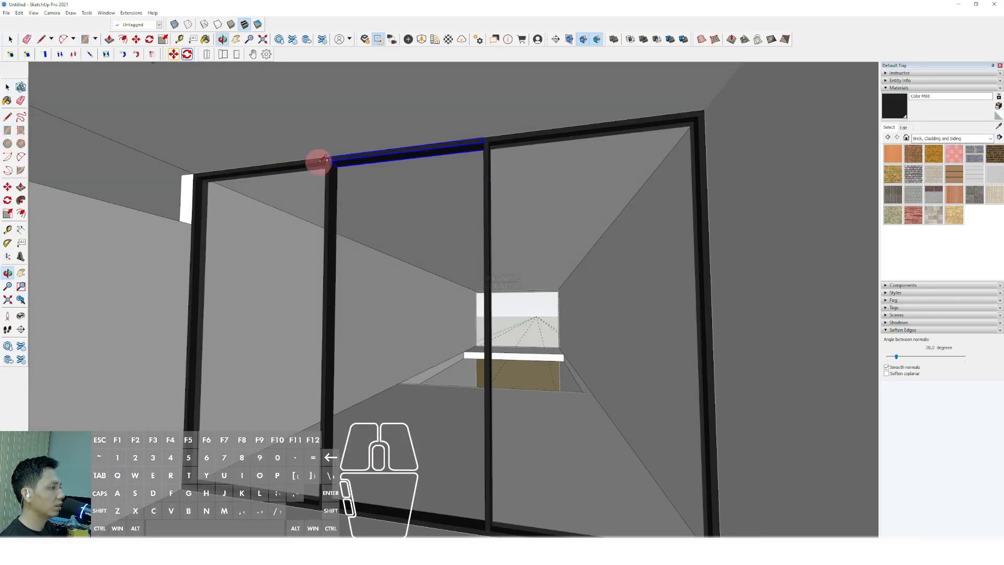
Fill the middle upper-floor window opening with a rectangle, make it a group and paint it with Translucent Glass Gray.
scroll(319, 161, up, 5)
click(338, 159)
key(space)
right_click(444, 185)
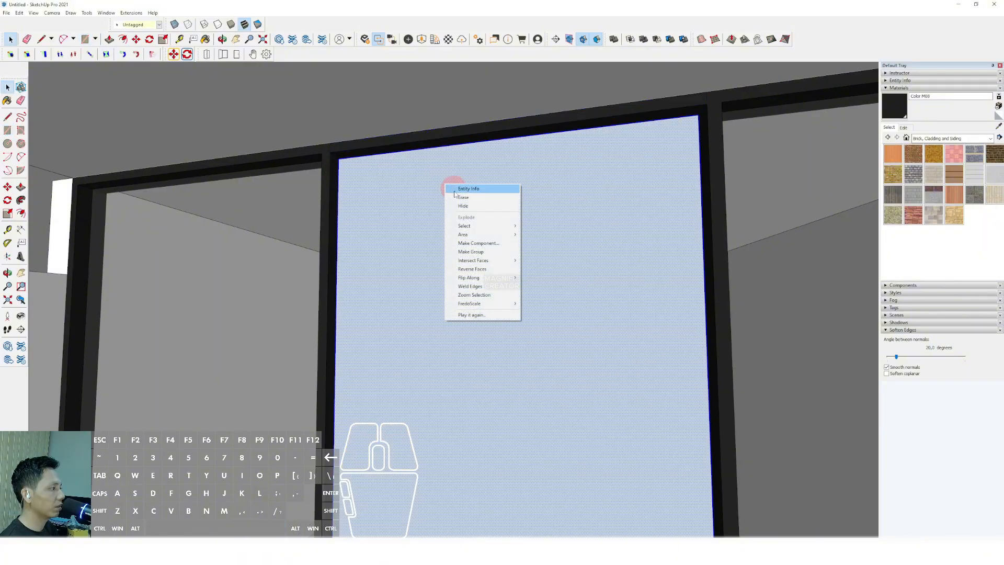
click(482, 250)
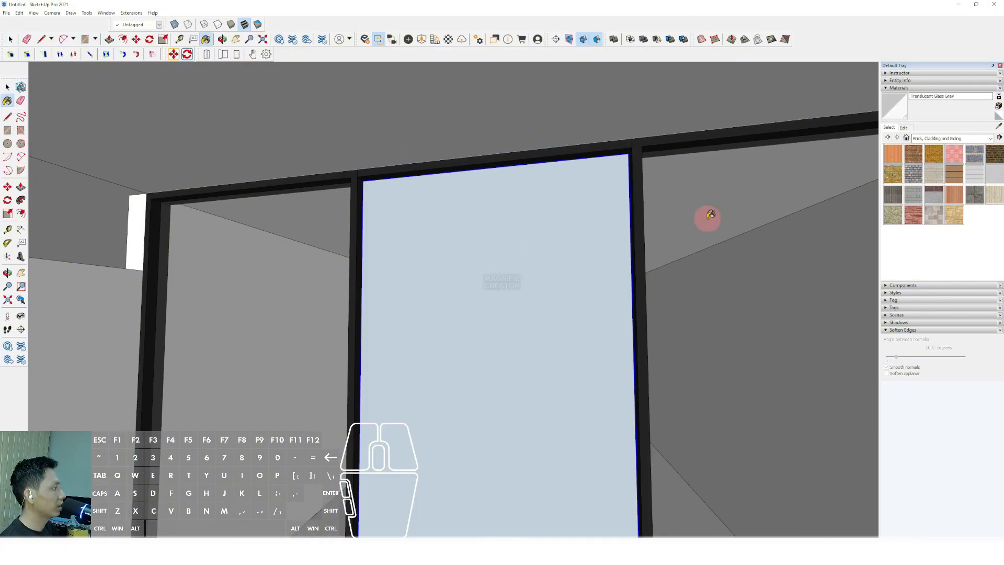
click(521, 246)
key(space)
Draw a rectangle across the ground-floor bay beside the entrance, between the two dark posts from the floor slab to the beam.
mouse_move(485, 249)
middle_down()
mouse_move(485, 294)
mouse_move(443, 228)
middle_up()
scroll(480, 284, down, 9)
scroll(443, 228, down, 8)
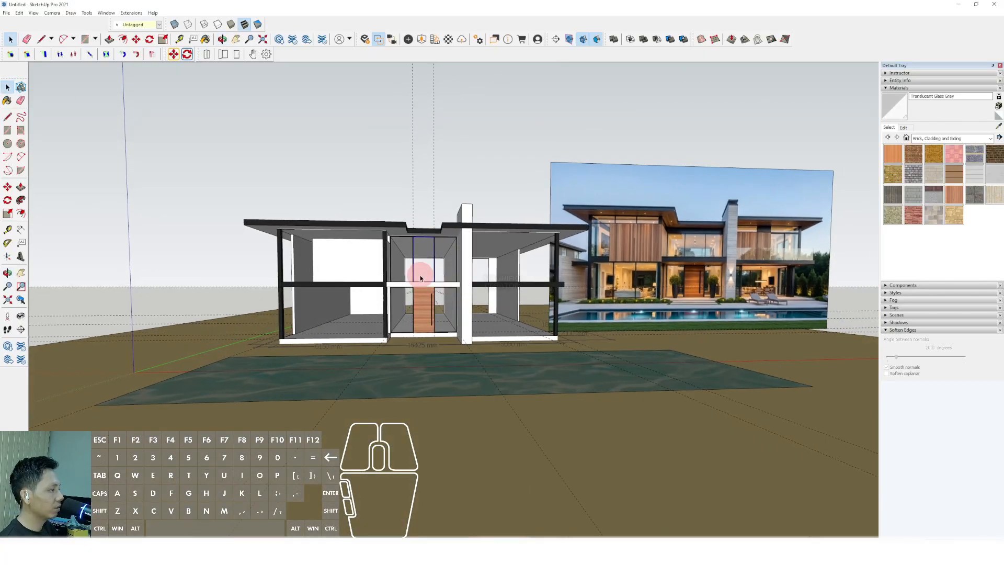
scroll(438, 272, up, 2)
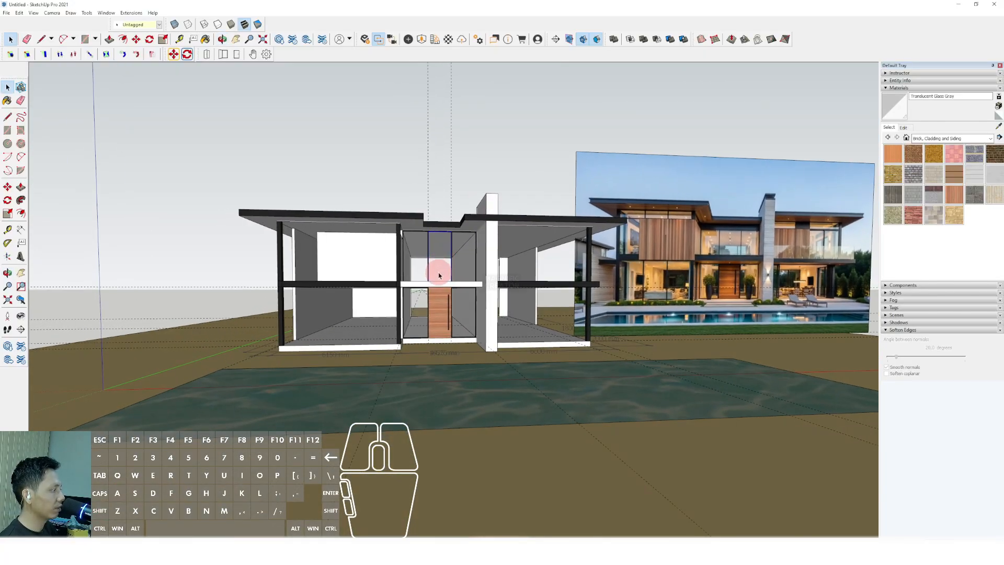
middle_drag(439, 274, 467, 270)
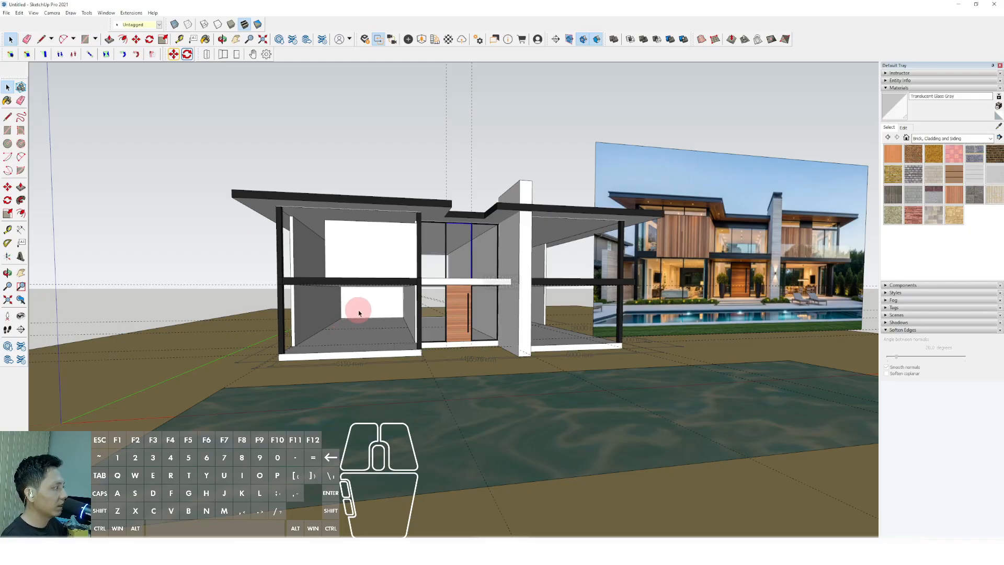
middle_drag(398, 299, 425, 287)
scroll(390, 326, up, 5)
scroll(405, 327, down, 3)
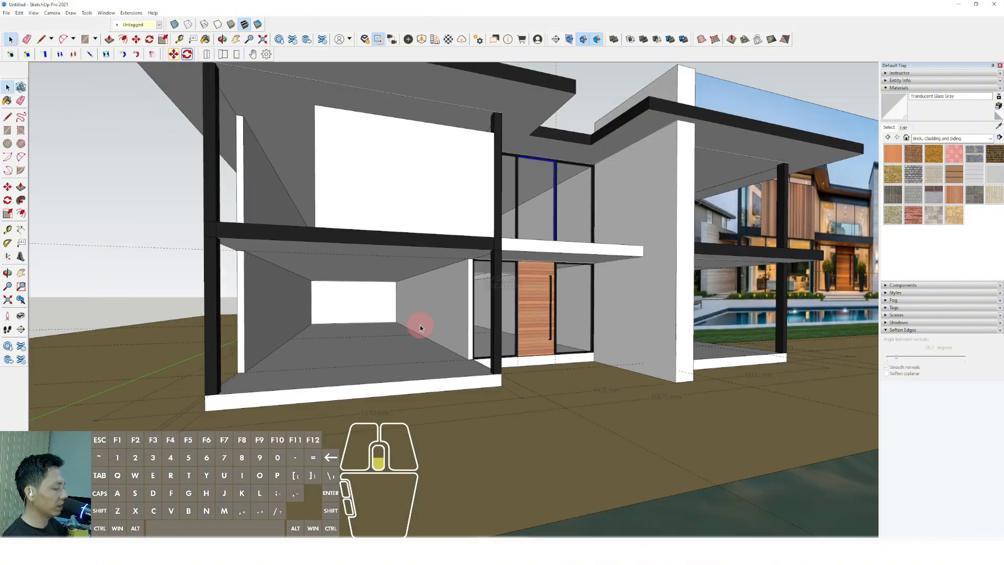
scroll(412, 359, up, 2)
scroll(452, 343, up, 3)
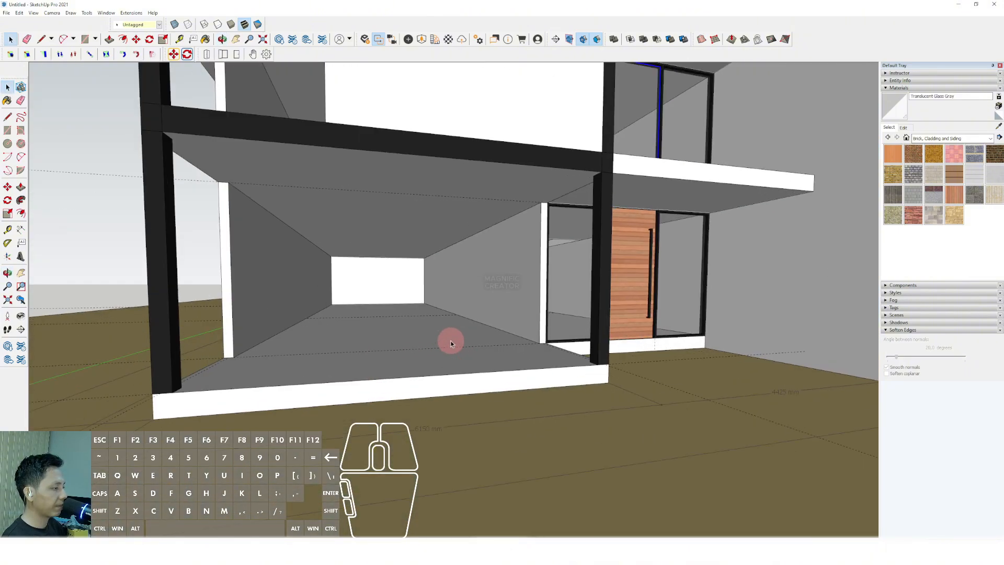
shift+middle_drag(450, 341, 399, 428)
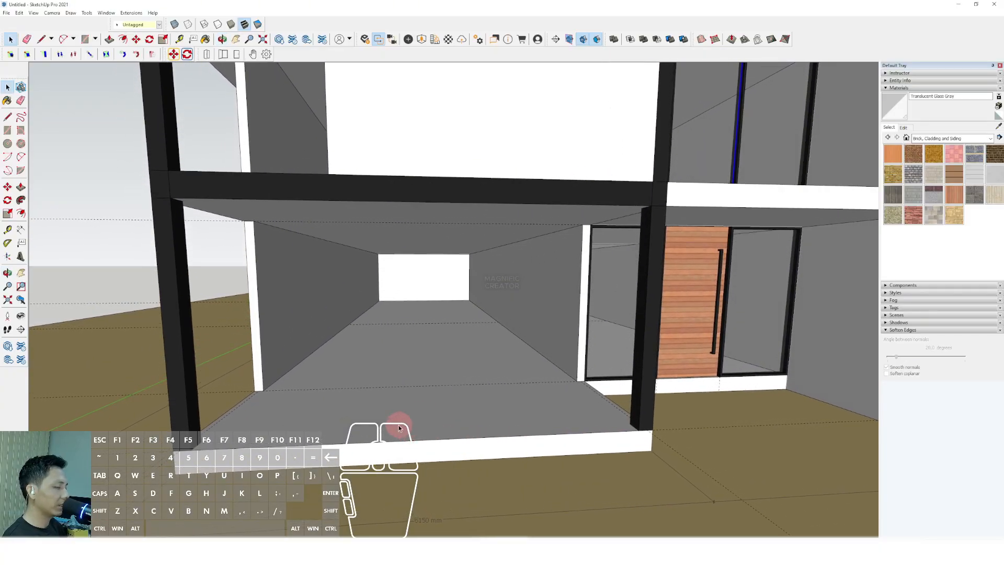
click(9, 130)
scroll(643, 423, up, 3)
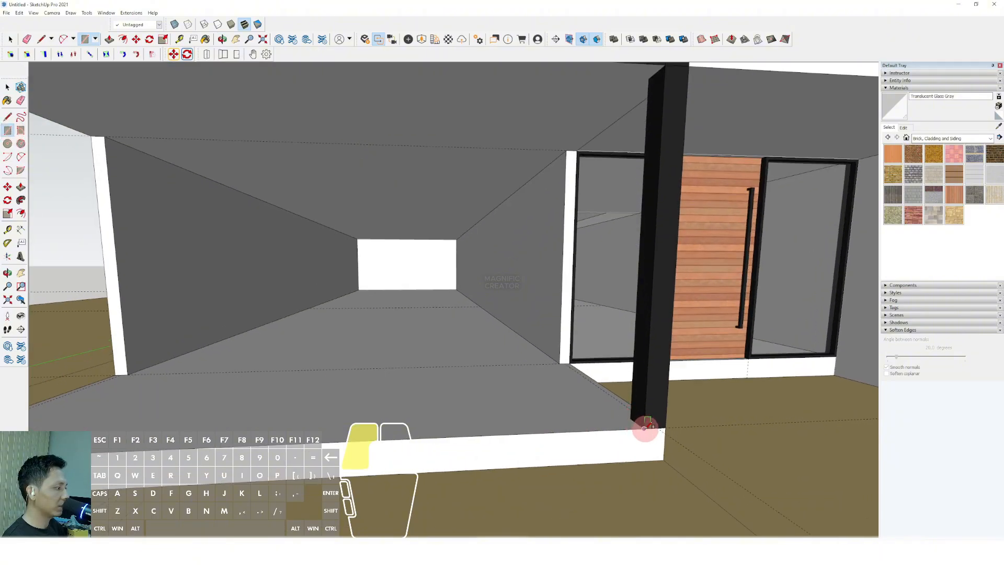
click(645, 426)
scroll(579, 418, down, 5)
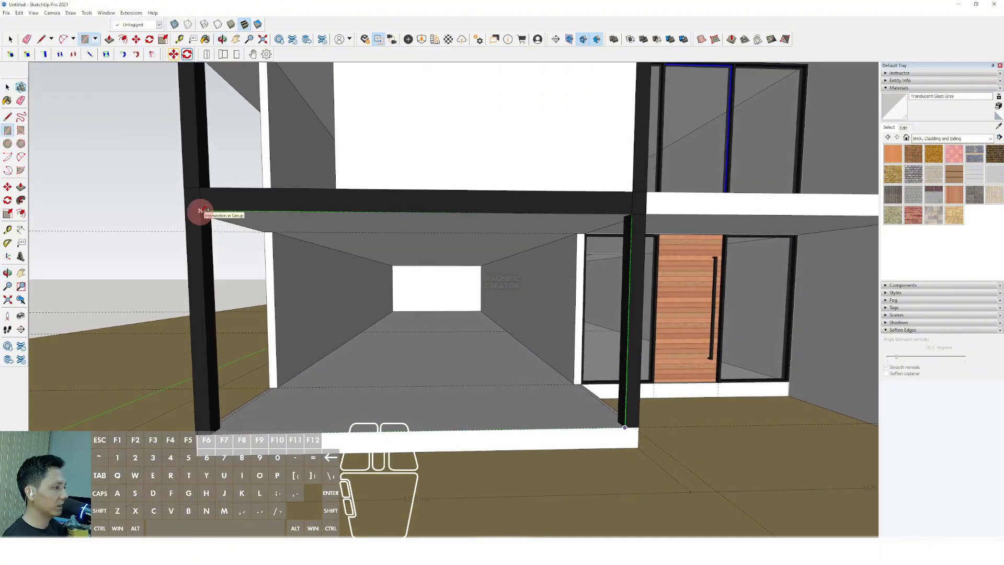
click(200, 211)
Offset the bay rectangle's edges slightly inwards and erase the inner face, leaving a narrow frame outline.
middle_drag(199, 212, 595, 285)
key(space)
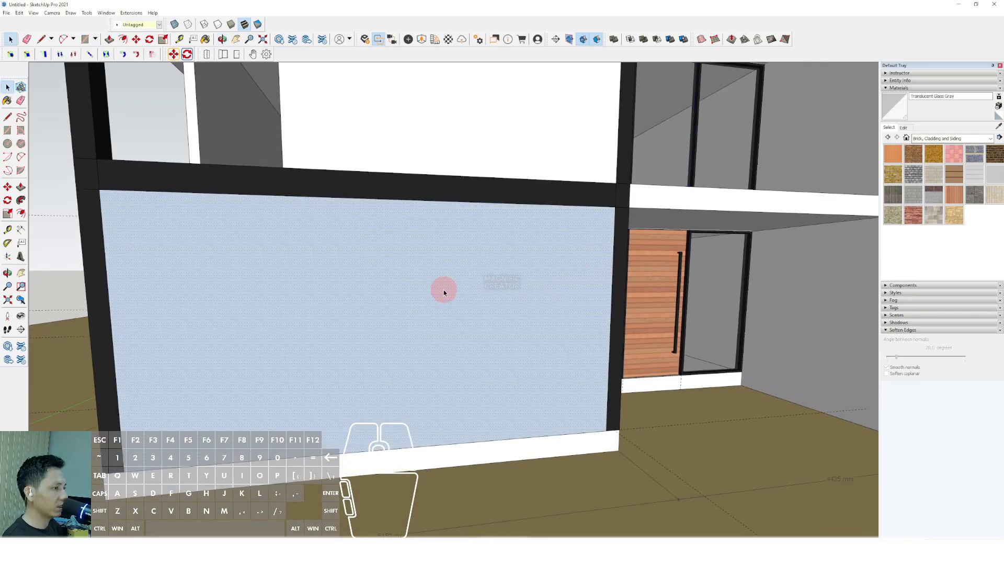
click(22, 215)
scroll(599, 269, up, 2)
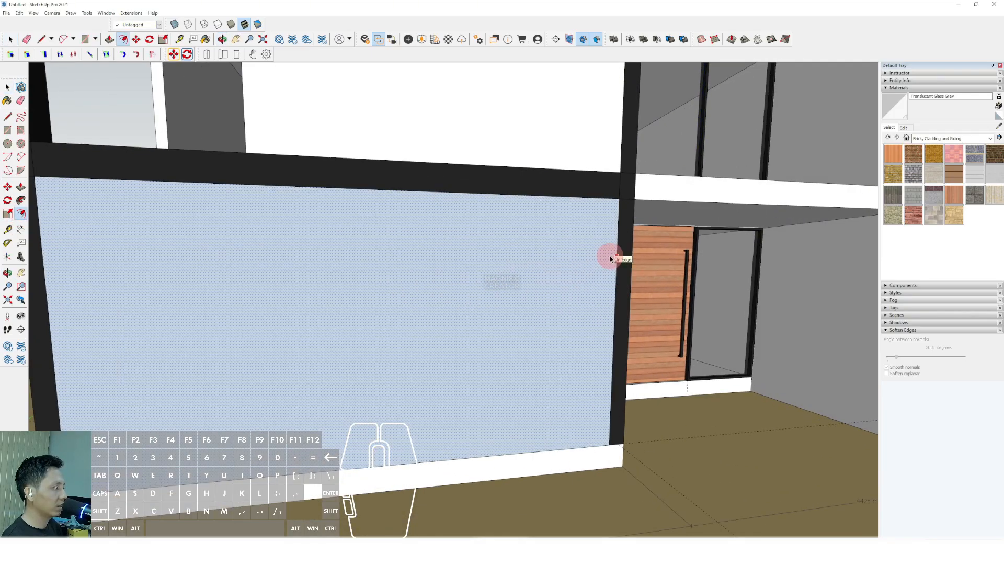
click(610, 258)
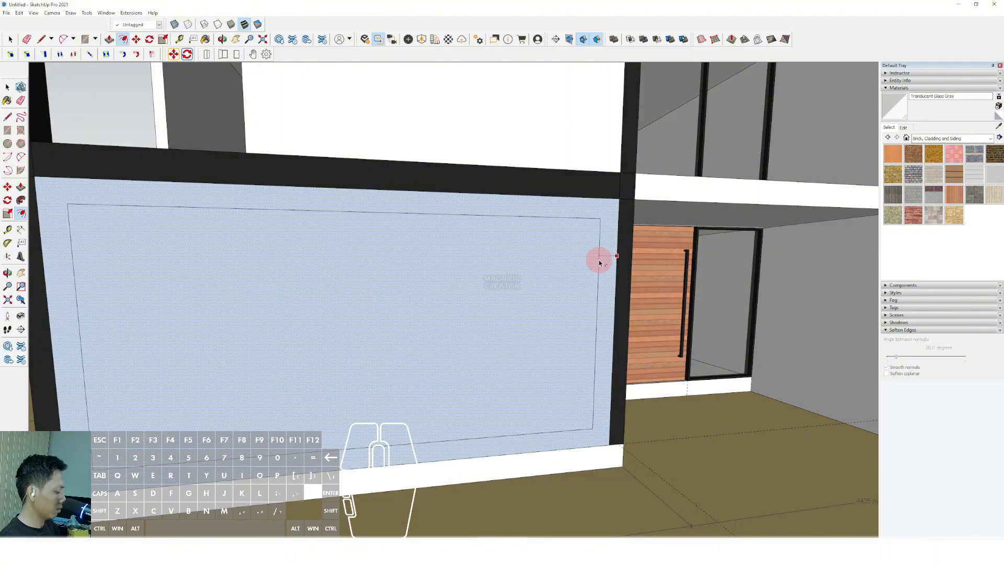
key(Return)
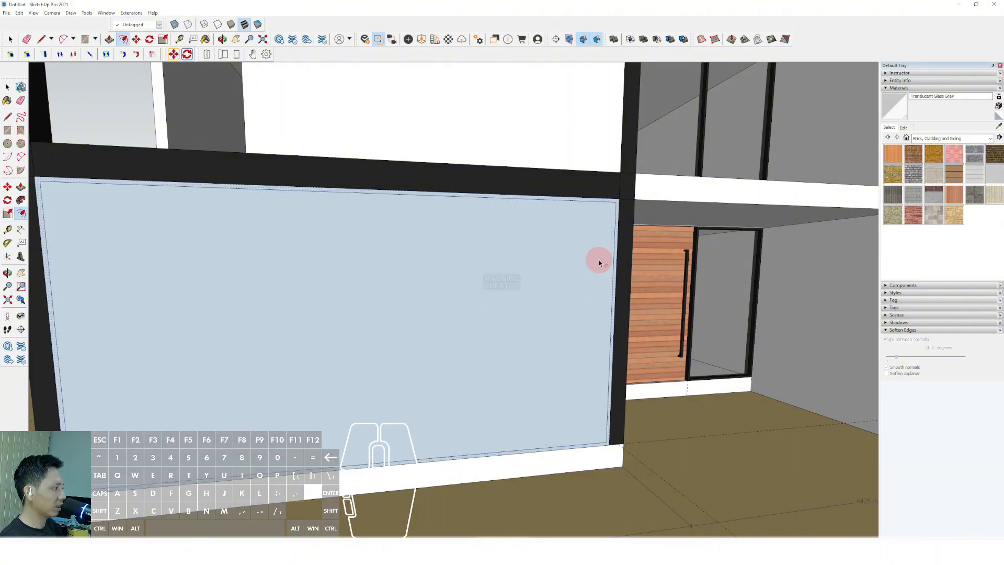
right_click(588, 259)
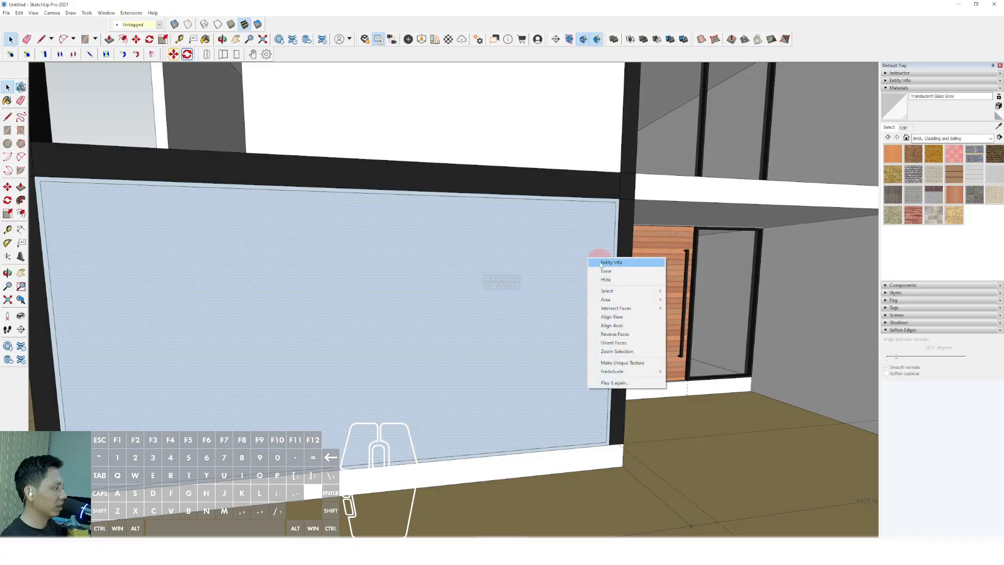
click(606, 270)
Extrude the narrow frame outline back into the room with Push/Pull to give the window frame its depth.
scroll(578, 325, up, 8)
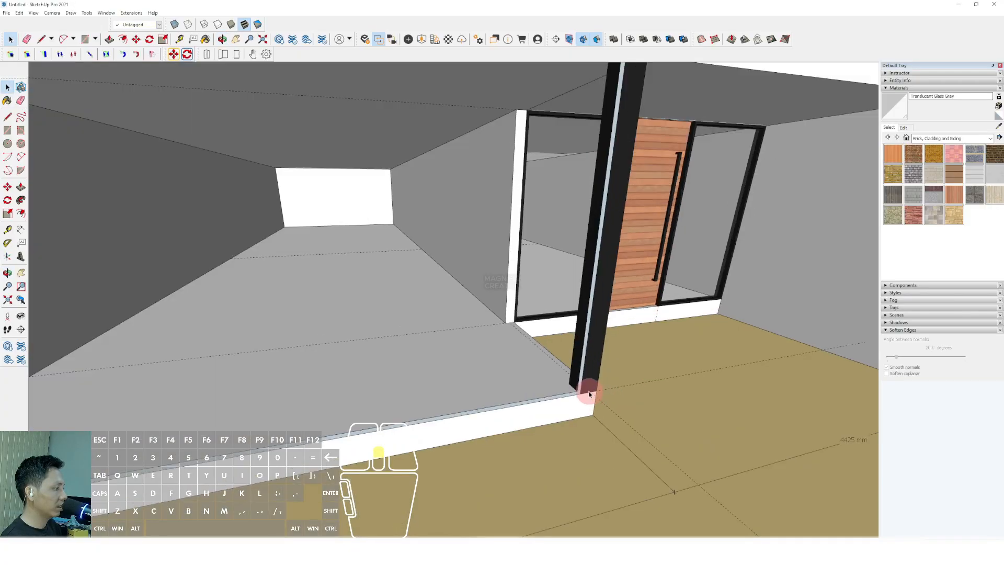
scroll(574, 394, up, 2)
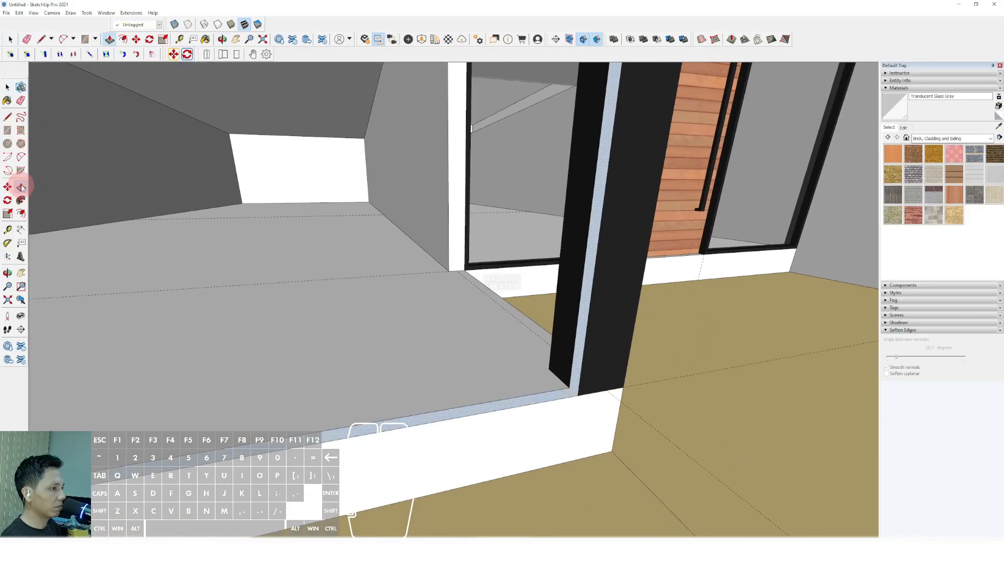
click(543, 380)
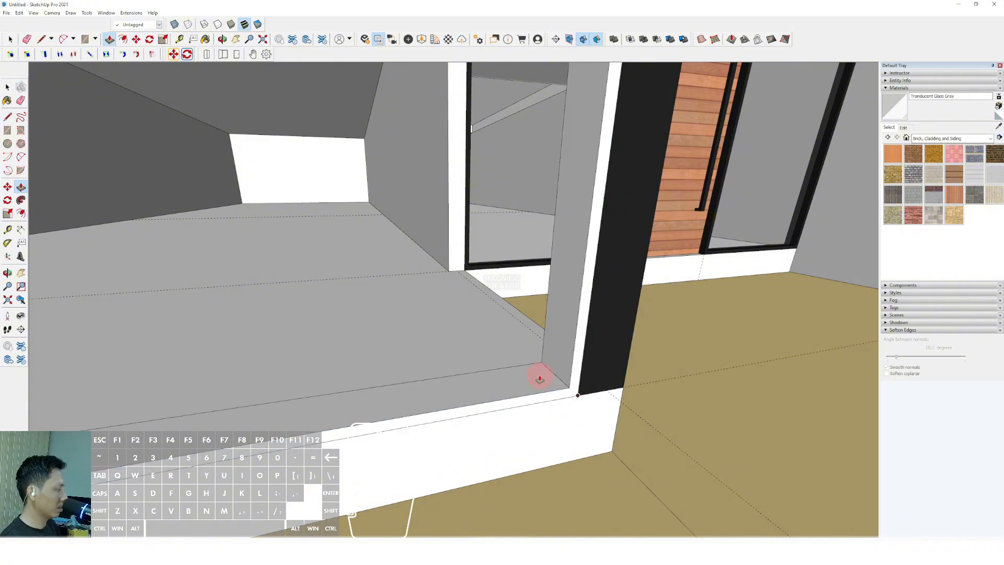
click(539, 379)
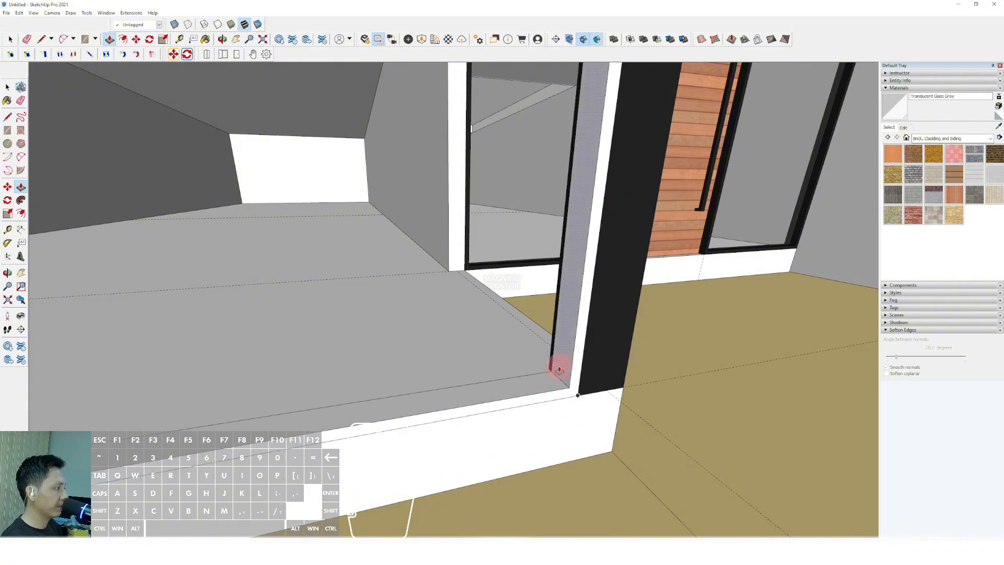
Make the extruded ground-floor window frame a group and paint it with the dark Color M08 material.
right_click(579, 294)
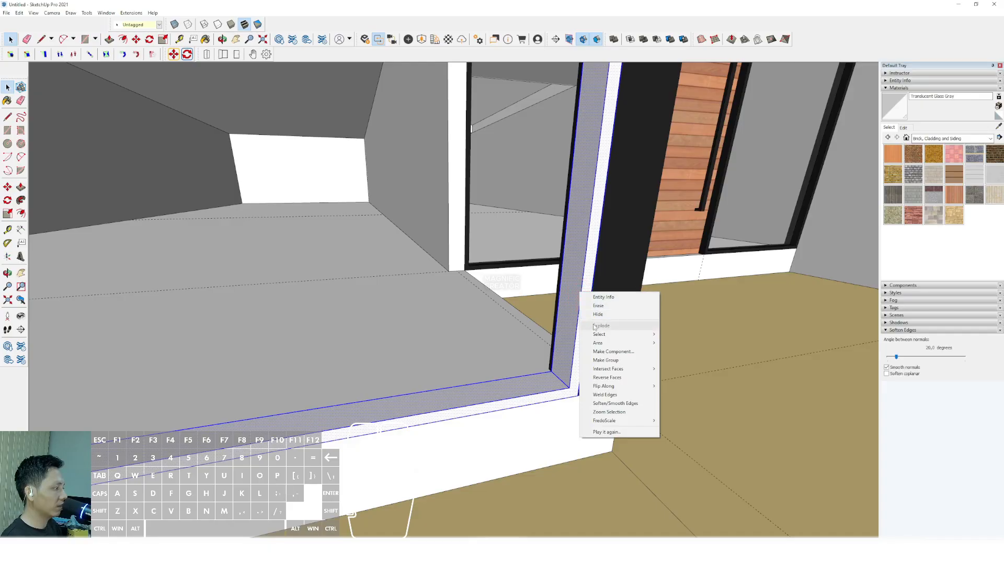
click(605, 360)
click(649, 207)
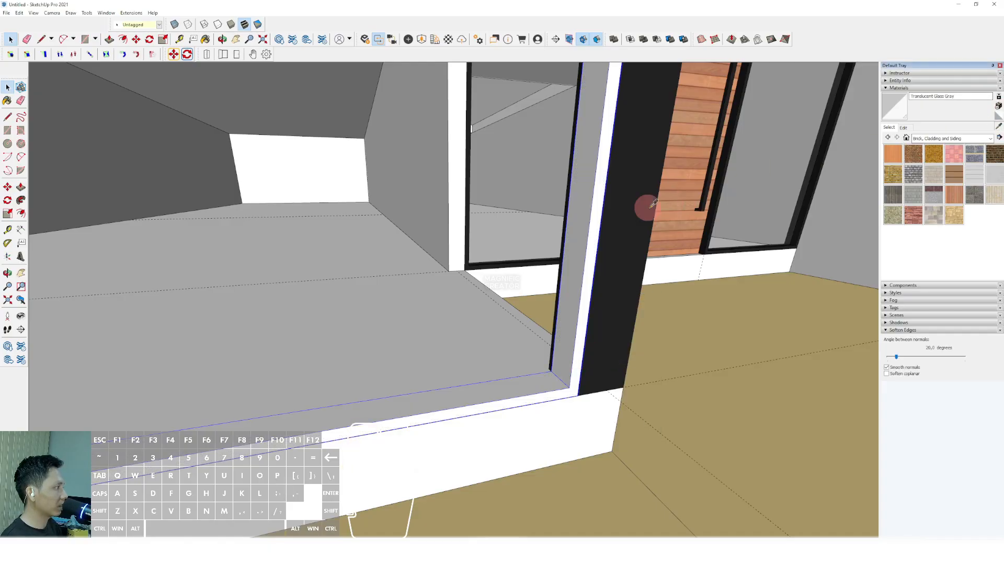
click(582, 271)
key(space)
Draw a full-height rectangle on the inner side of the frame upright nearest the entrance and extrude it into the opening as a mullion.
scroll(568, 330, down, 3)
mouse_move(567, 340)
shift+middle_down()
mouse_move(536, 374)
mouse_move(547, 227)
mouse_move(512, 327)
mouse_move(522, 168)
mouse_move(511, 155)
shift+middle_up()
scroll(533, 387, up, 1)
key(r)
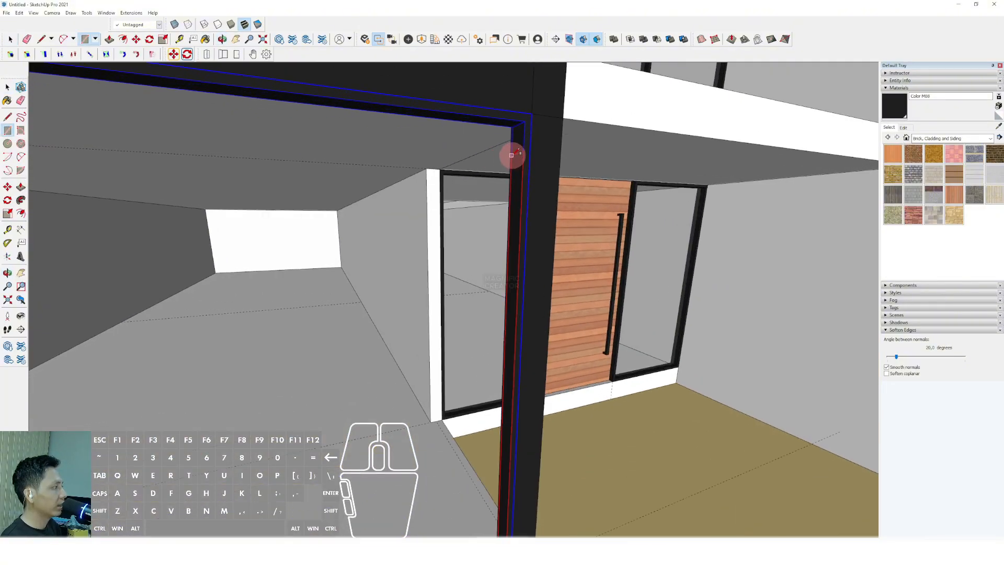
key(shift)
shift+scroll(511, 162, up, 2)
key(space)
middle_drag(531, 107, 521, 147)
scroll(522, 139, up, 2)
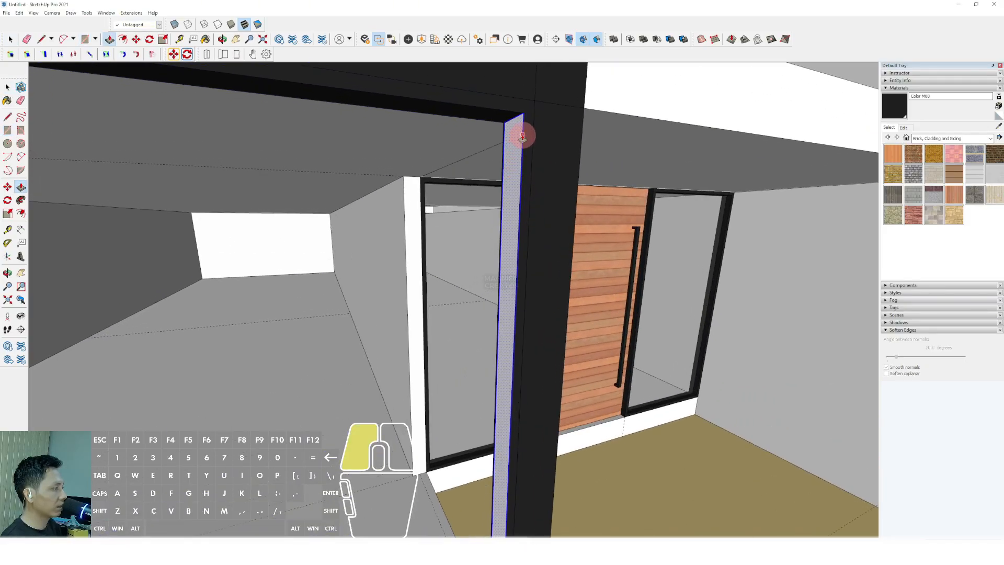
drag(522, 137, 532, 131)
Make the new mullion a group and paint it with the dark Color M08 material.
key(space)
middle_drag(532, 132, 506, 129)
click(511, 127)
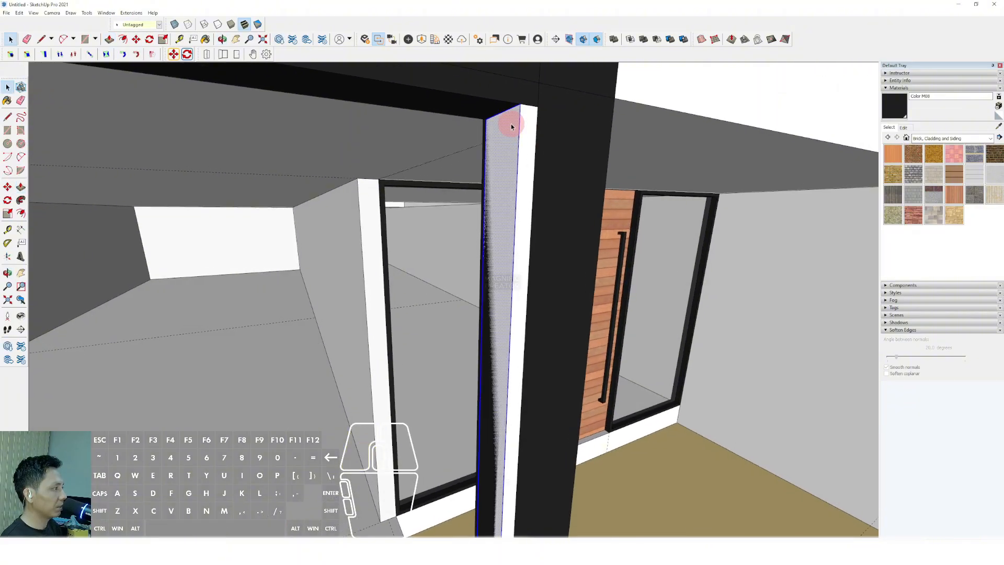
right_click(514, 125)
click(536, 194)
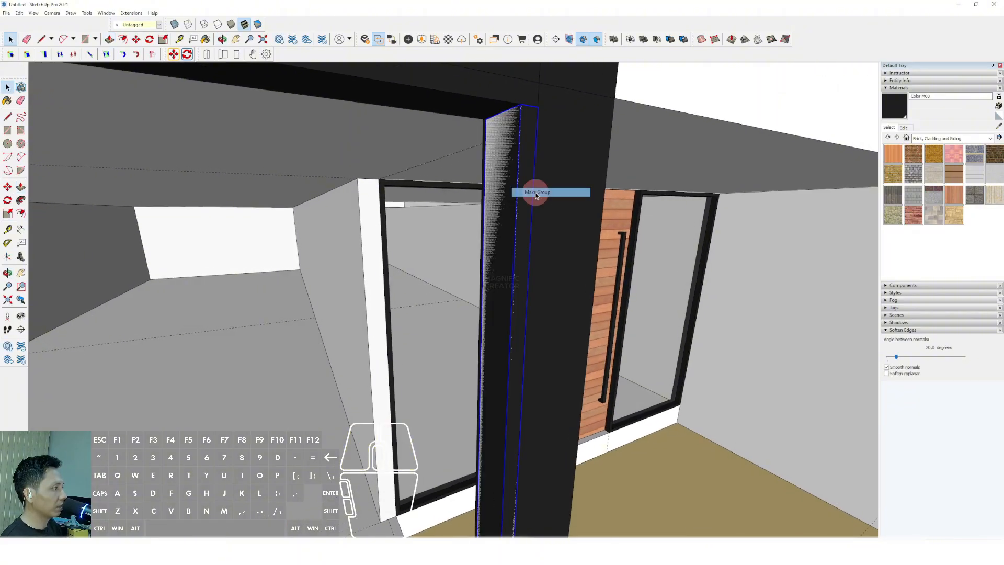
click(511, 123)
middle_drag(509, 148, 497, 170)
key(space)
Convert the dark mullion at the entrance-side end of the ground-floor window frame into a component.
scroll(513, 137, down, 1)
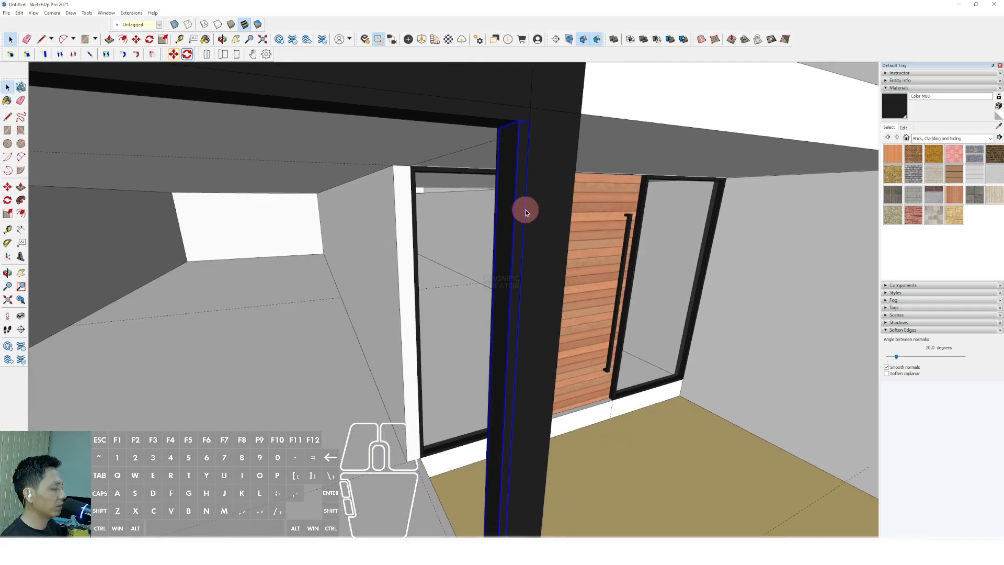
scroll(521, 268, down, 5)
shift+middle_drag(514, 355, 492, 224)
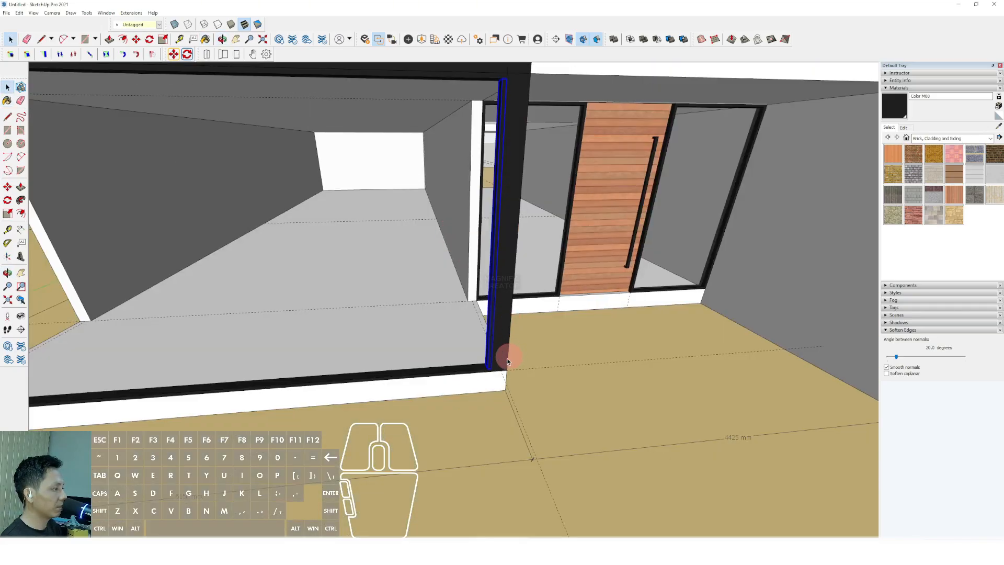
scroll(502, 355, up, 3)
shift+middle_drag(502, 354, 517, 353)
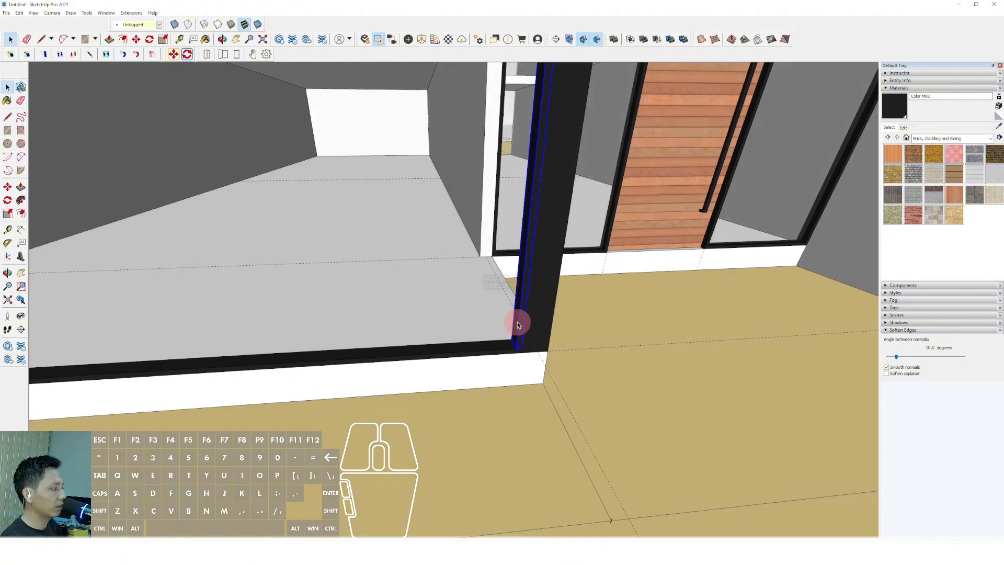
right_click(517, 324)
click(549, 390)
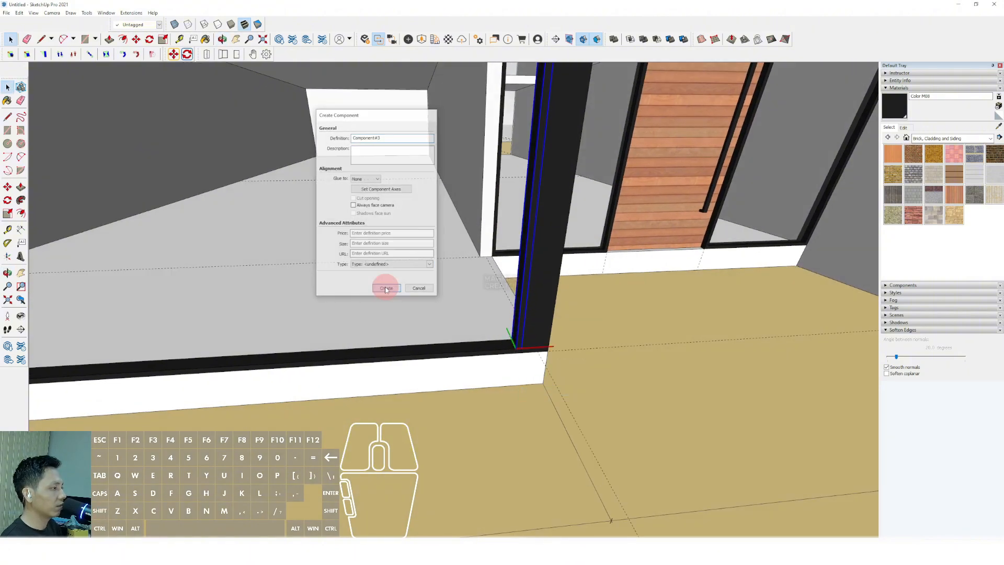
click(385, 289)
middle_drag(510, 340, 351, 310)
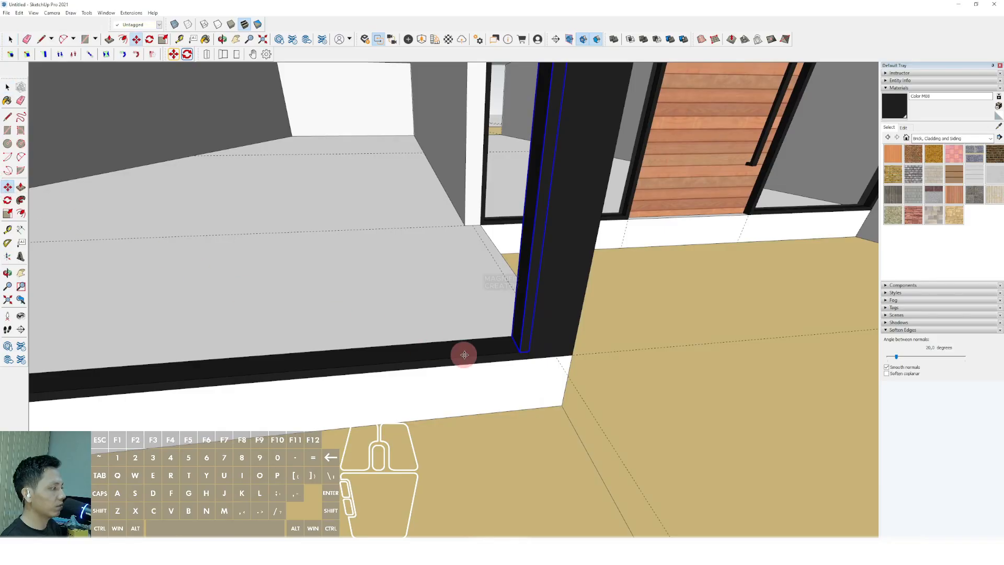
Copy the vertical frame bar across to the opposite end of the ground-floor window and divide the distance into three equal bays.
scroll(486, 344, up, 1)
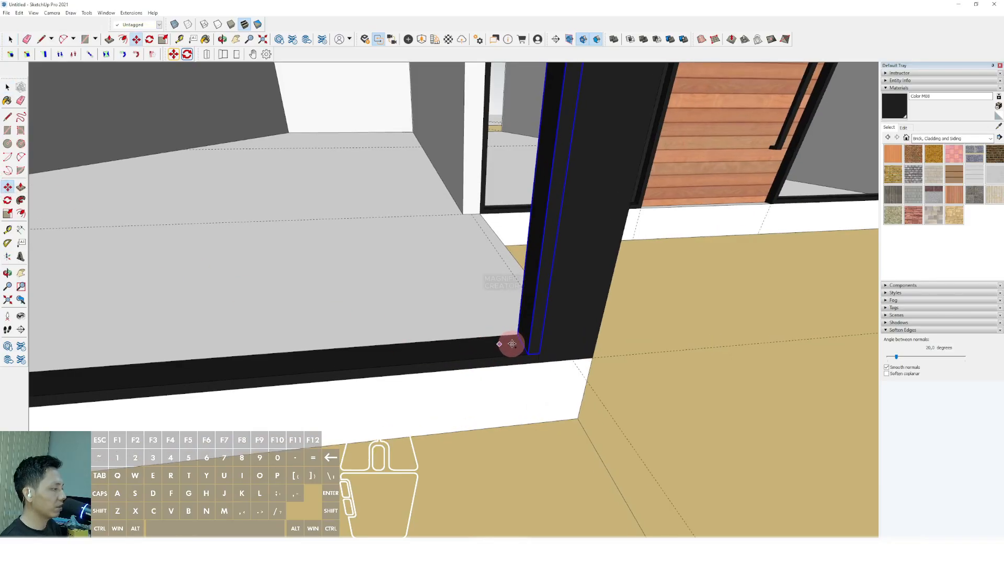
click(528, 353)
shift+scroll(330, 372, down, 3)
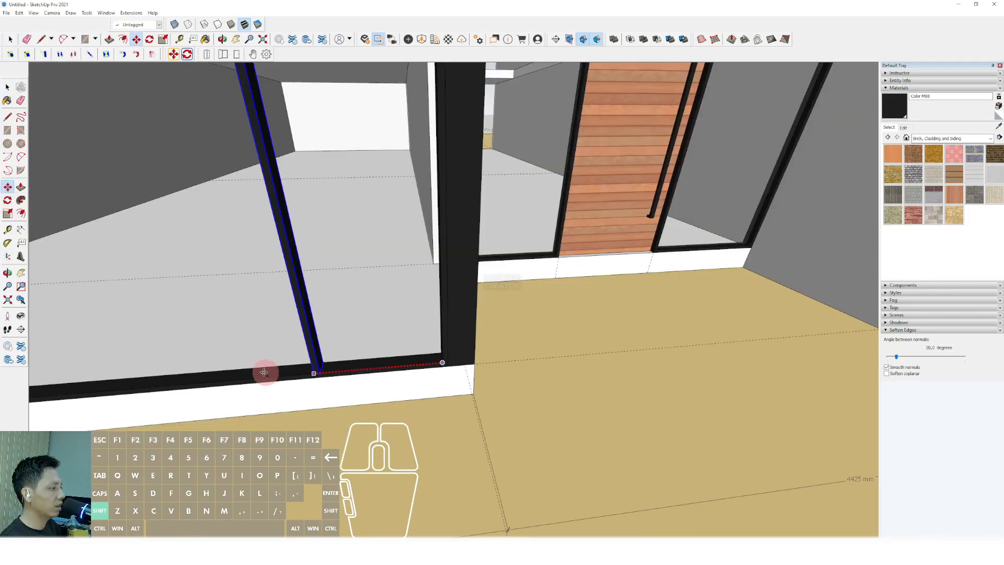
shift+middle_drag(264, 373, 381, 343)
shift+middle_drag(219, 326, 408, 311)
shift+middle_drag(331, 309, 410, 305)
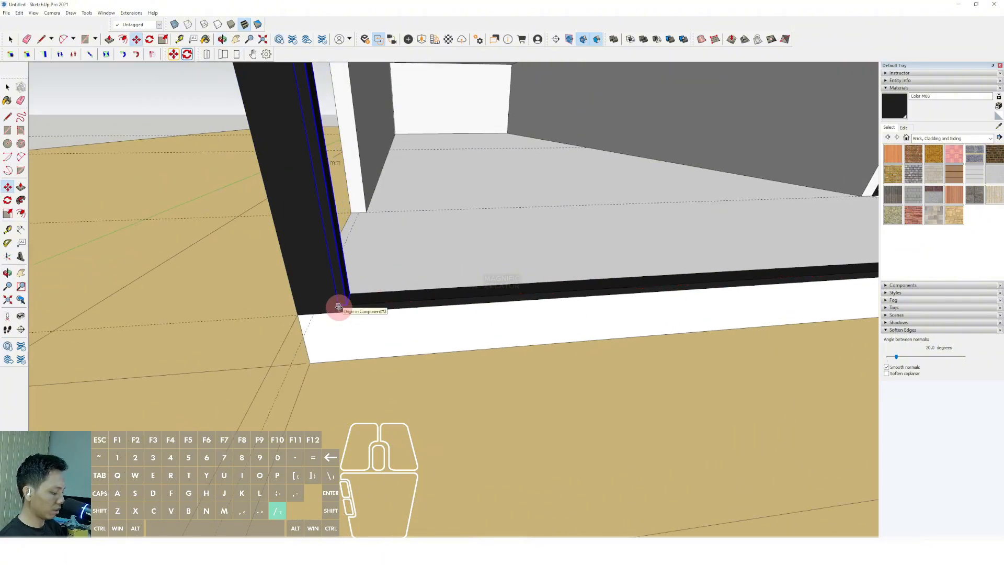
key(space)
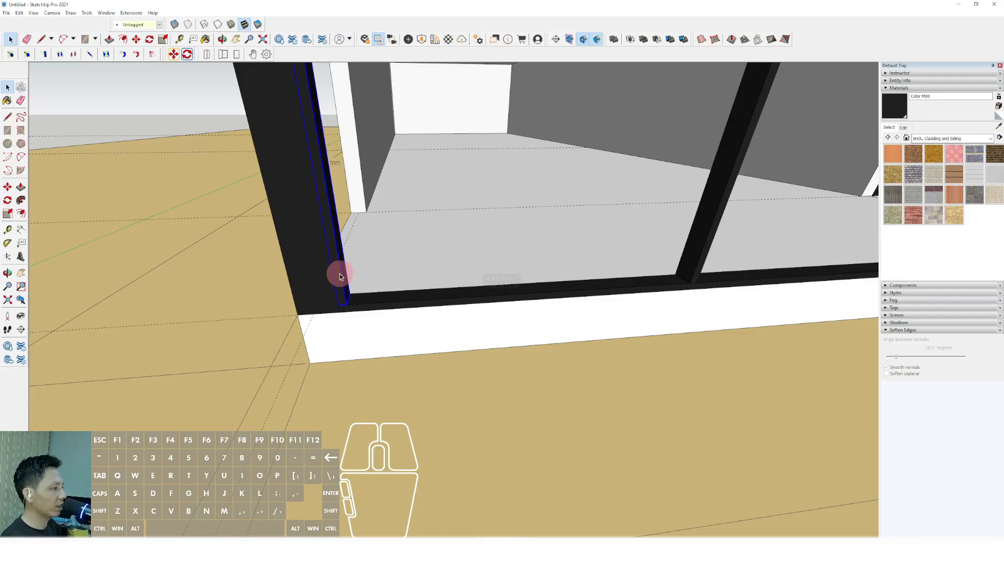
Erase the two duplicate vertical bars at the outer ends of the ground-floor window, keeping the two intermediate mullions.
scroll(338, 334, down, 5)
scroll(690, 253, up, 2)
shift+click(675, 252)
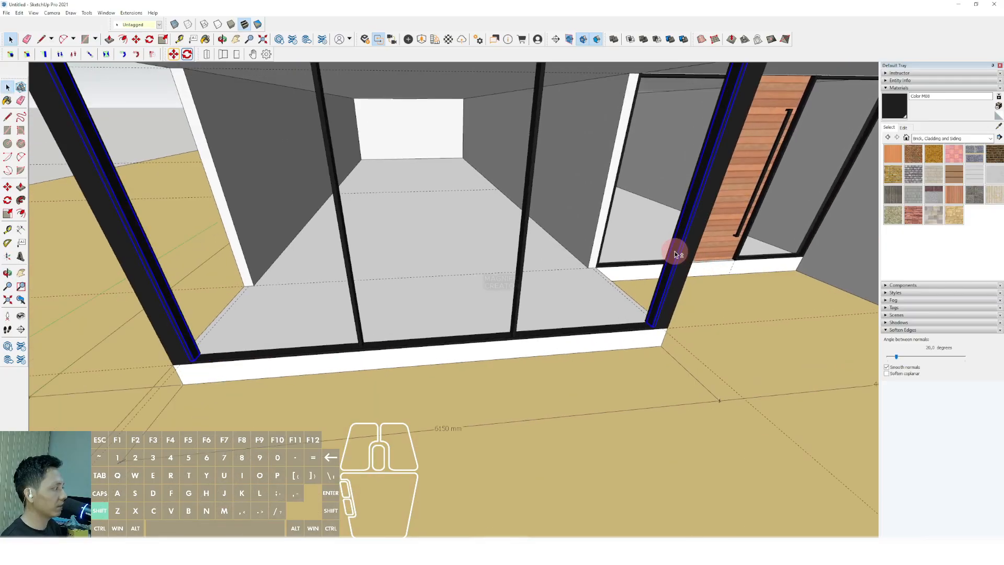
right_click(678, 251)
click(700, 263)
Draw a rectangle corner to corner inside the ground-floor window frame and make the resulting glass face a component.
scroll(557, 316, down, 4)
mouse_move(478, 335)
shift+middle_down()
mouse_move(470, 347)
mouse_move(455, 277)
shift+middle_up()
scroll(455, 277, down, 3)
mouse_move(454, 316)
shift+middle_down()
mouse_move(450, 354)
mouse_move(458, 309)
mouse_move(369, 354)
mouse_move(433, 354)
mouse_move(432, 367)
mouse_move(375, 385)
shift+middle_up()
scroll(390, 347, up, 3)
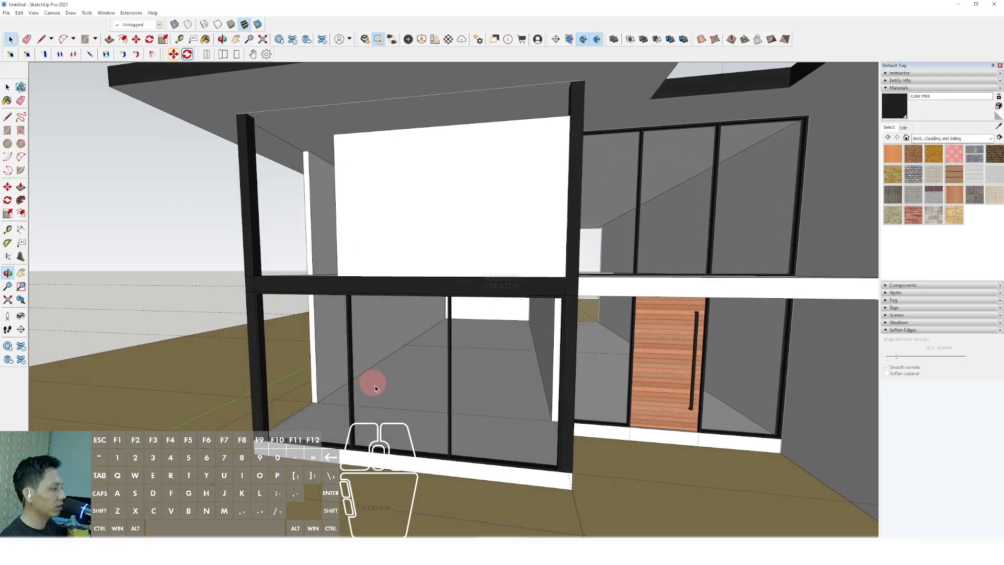
scroll(452, 447, up, 4)
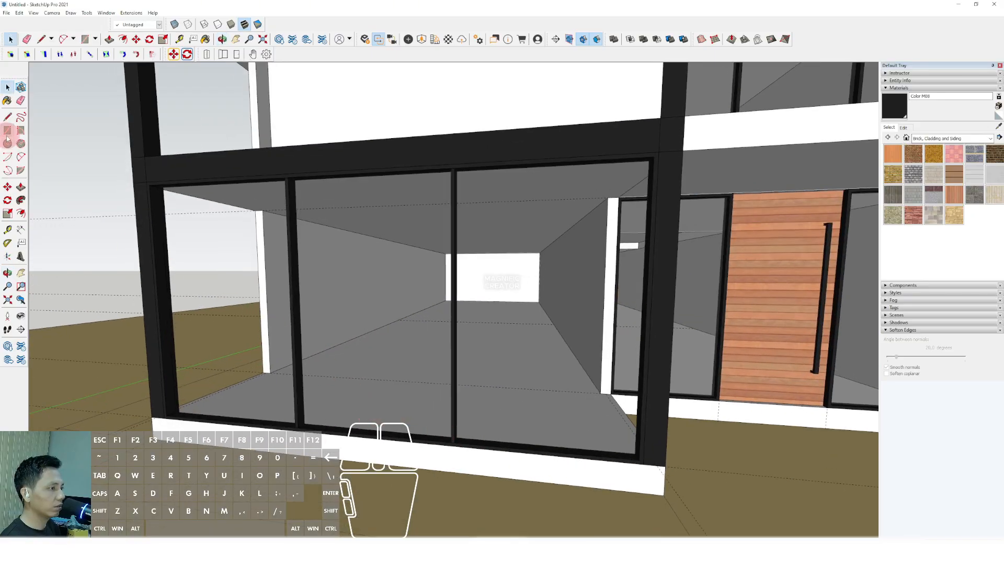
click(7, 130)
scroll(544, 448, up, 5)
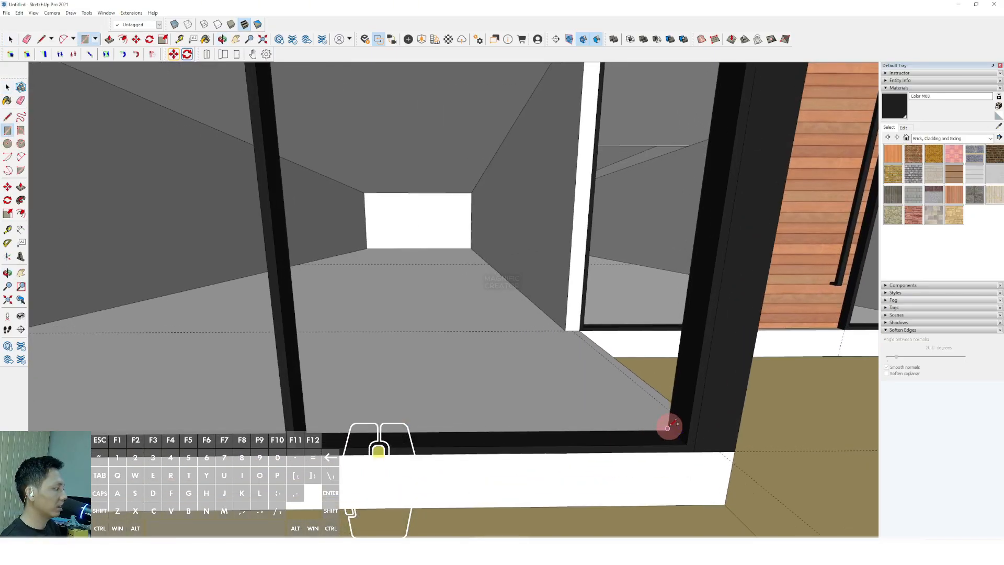
scroll(366, 387, down, 5)
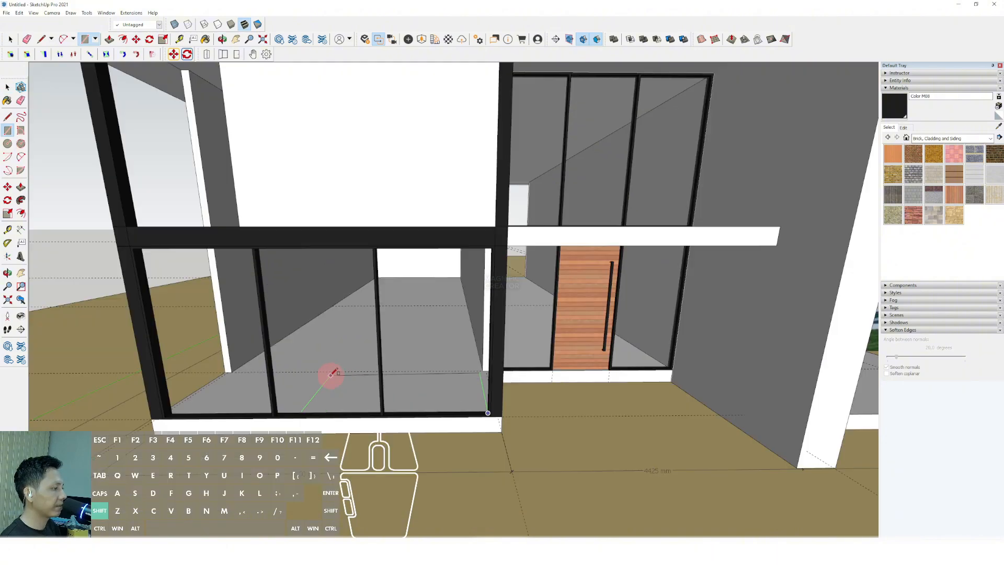
scroll(293, 314, up, 8)
scroll(235, 224, down, 5)
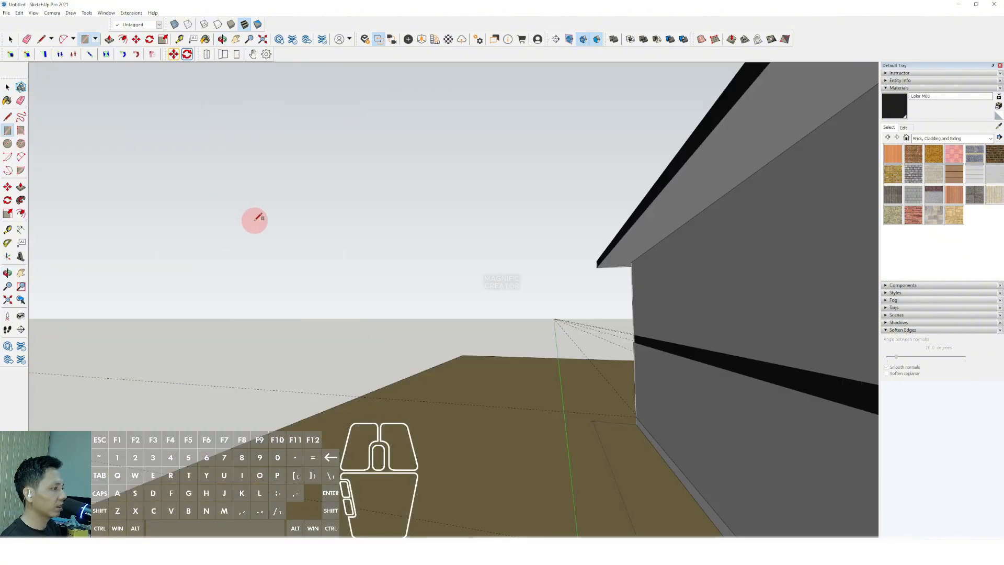
scroll(292, 257, up, 8)
scroll(309, 240, up, 1)
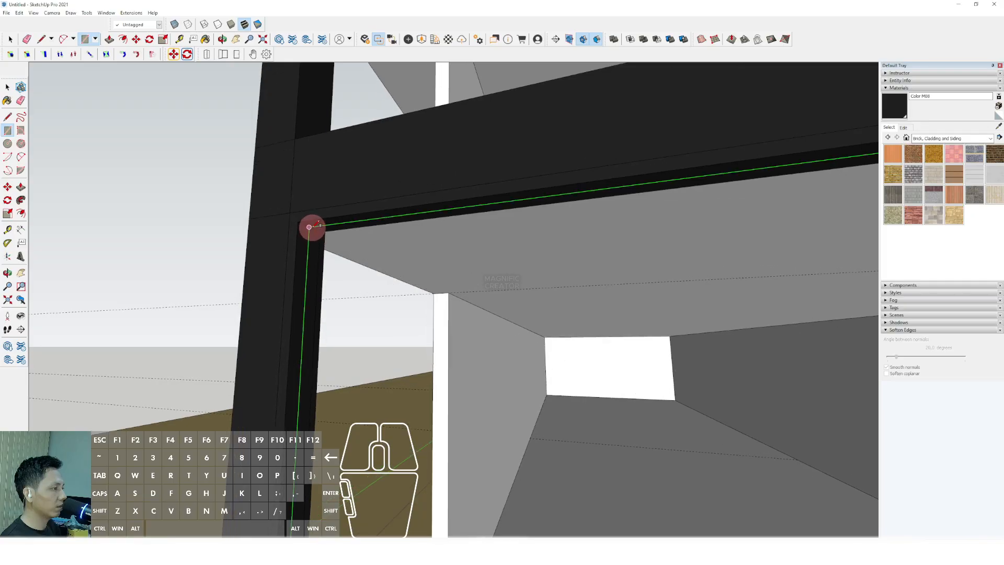
click(312, 226)
right_click(379, 250)
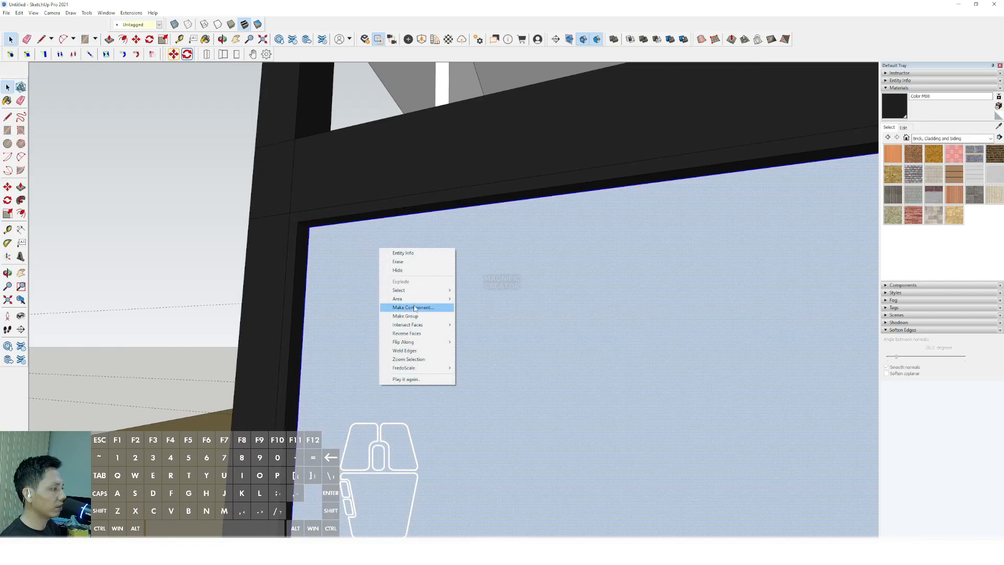
click(399, 308)
Sample the Translucent Glass Gray material and apply it to the new ground-floor window pane.
scroll(434, 322, down, 2)
scroll(433, 322, down, 4)
middle_drag(594, 343, 580, 359)
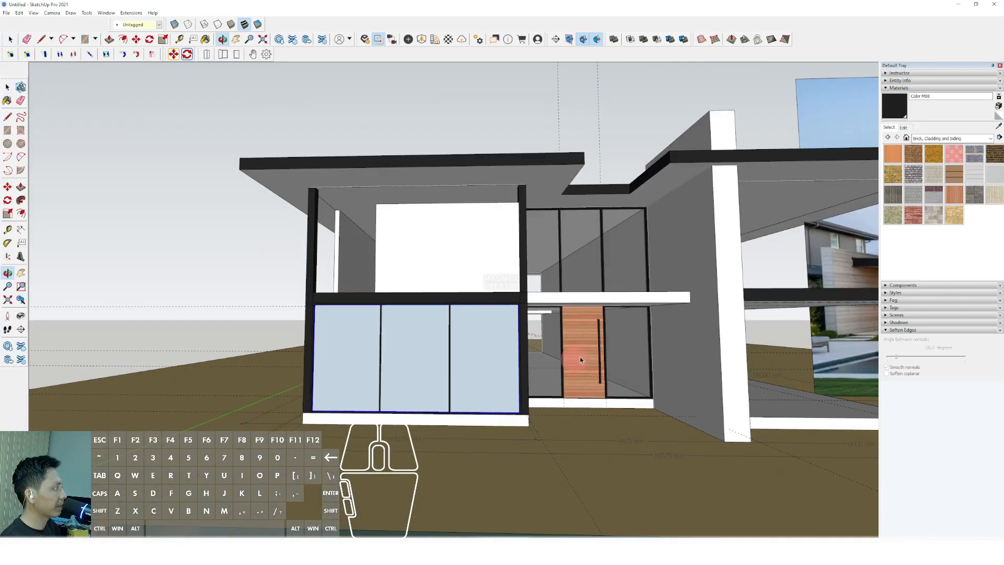
click(998, 127)
scroll(640, 256, up, 2)
scroll(434, 335, up, 1)
click(434, 335)
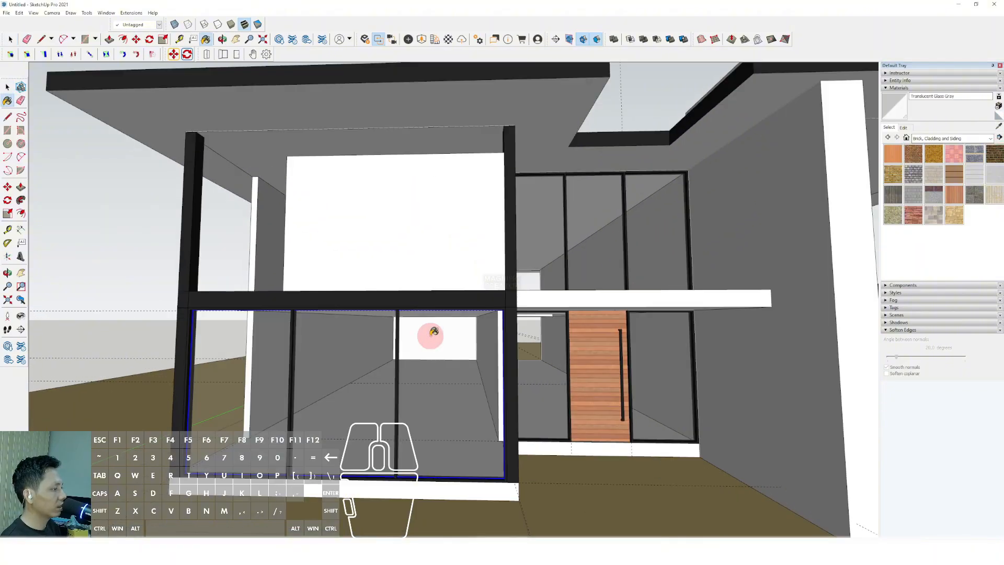
scroll(428, 333, down, 1)
middle_drag(428, 331, 511, 350)
key(space)
Copy the two ground-floor window mullions straight up into the upper-floor opening, aligning their tops with the roof soffit.
scroll(415, 331, down, 3)
middle_drag(415, 328, 324, 347)
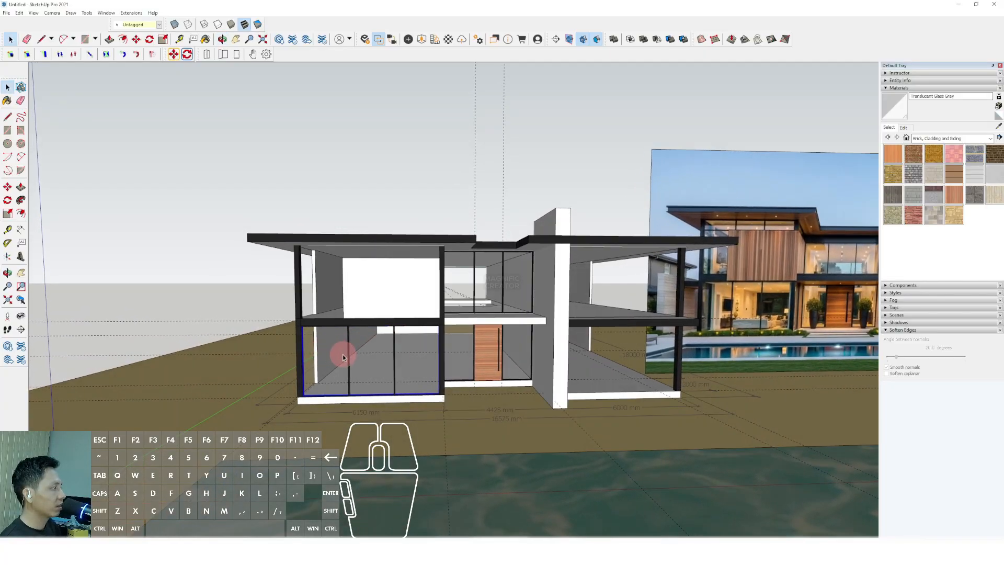
scroll(343, 353, up, 6)
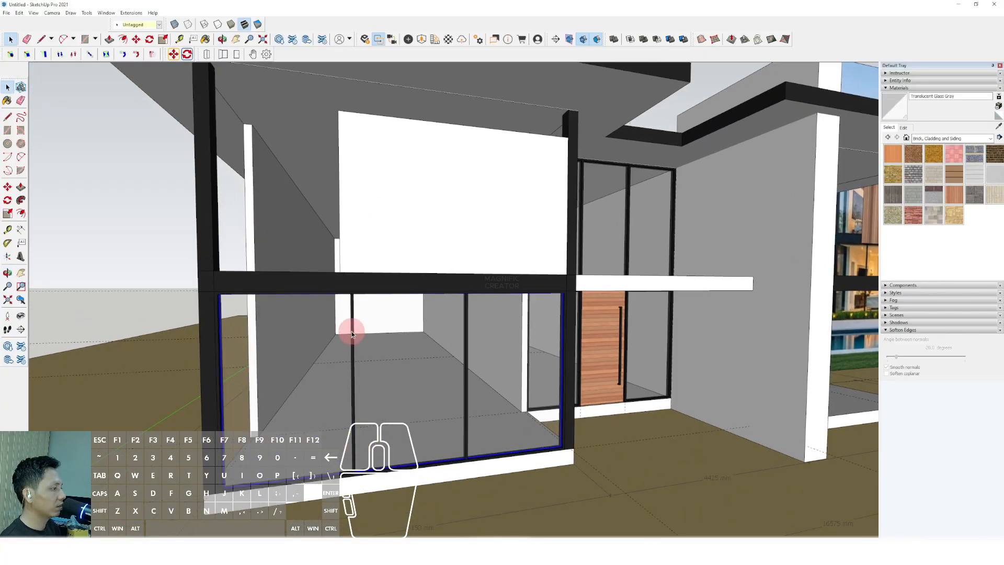
click(352, 331)
middle_drag(351, 330, 385, 328)
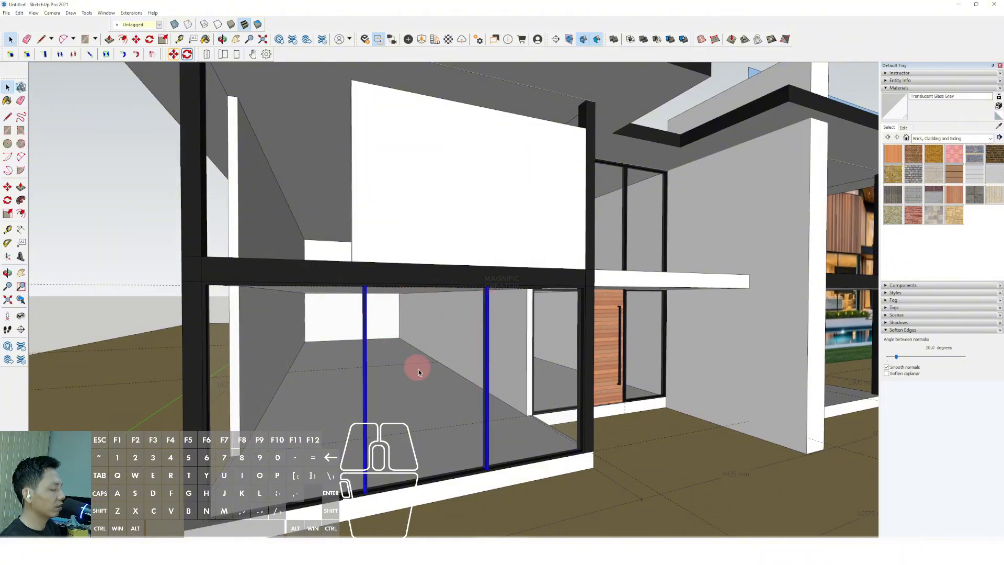
middle_drag(418, 371, 286, 297)
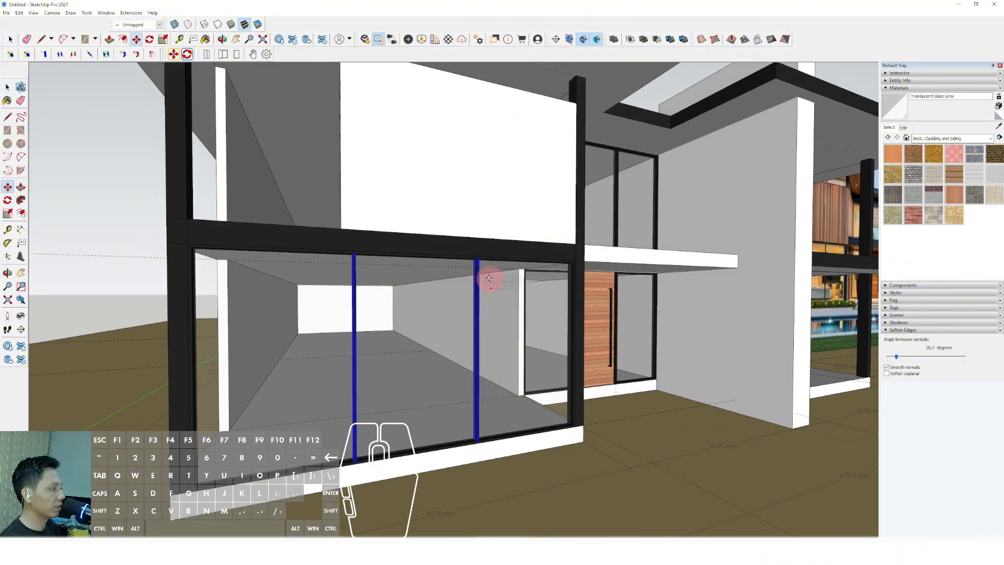
scroll(479, 273, up, 2)
scroll(477, 255, up, 1)
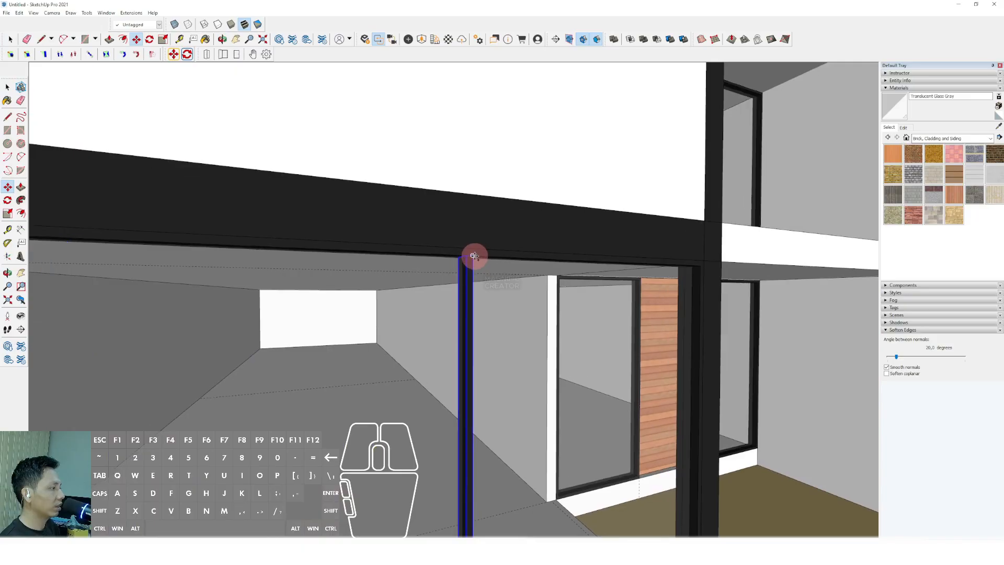
shift+scroll(477, 302, down, 4)
shift+middle_drag(477, 302, 473, 372)
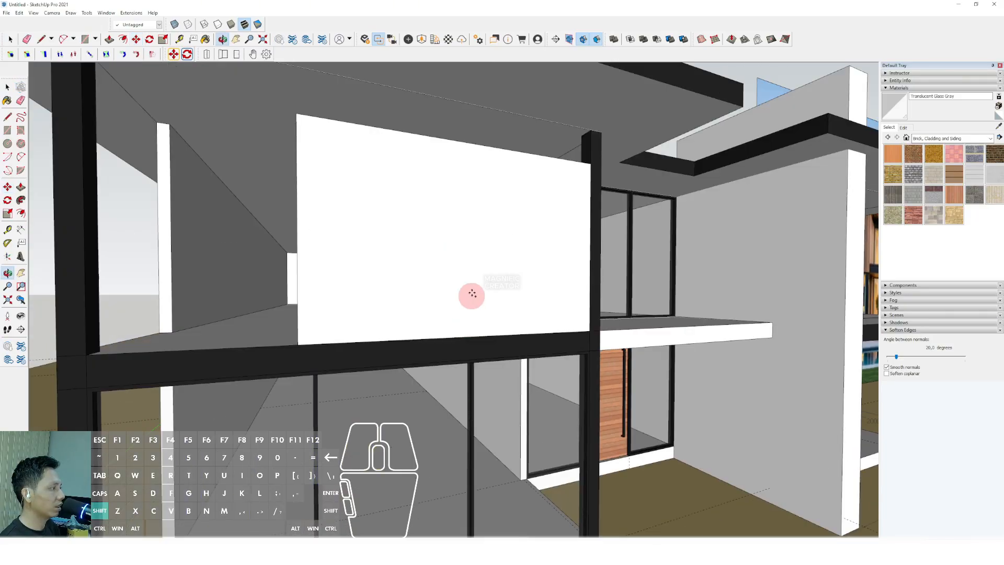
shift+middle_drag(472, 235, 472, 276)
scroll(437, 229, down, 1)
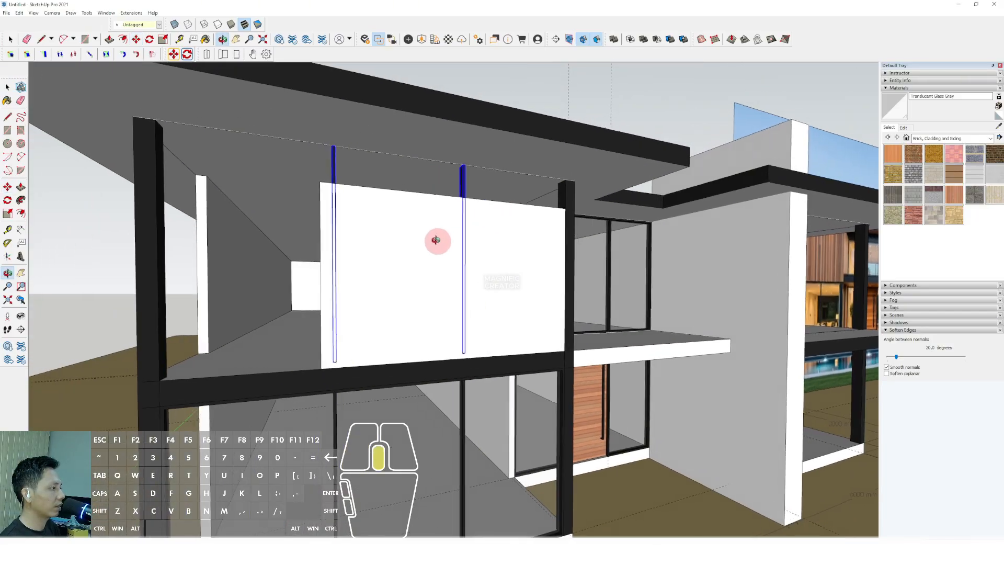
Scale the two upper-floor mullions vertically from their lower ends to meet the top of the floor beam.
middle_drag(437, 241, 464, 248)
key(space)
key(s)
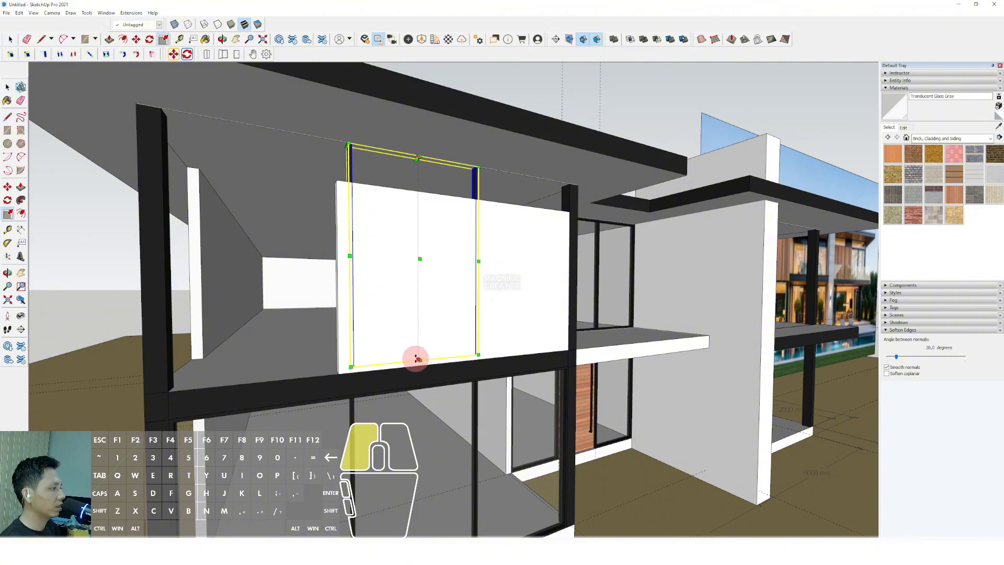
key(space)
scroll(365, 206, up, 3)
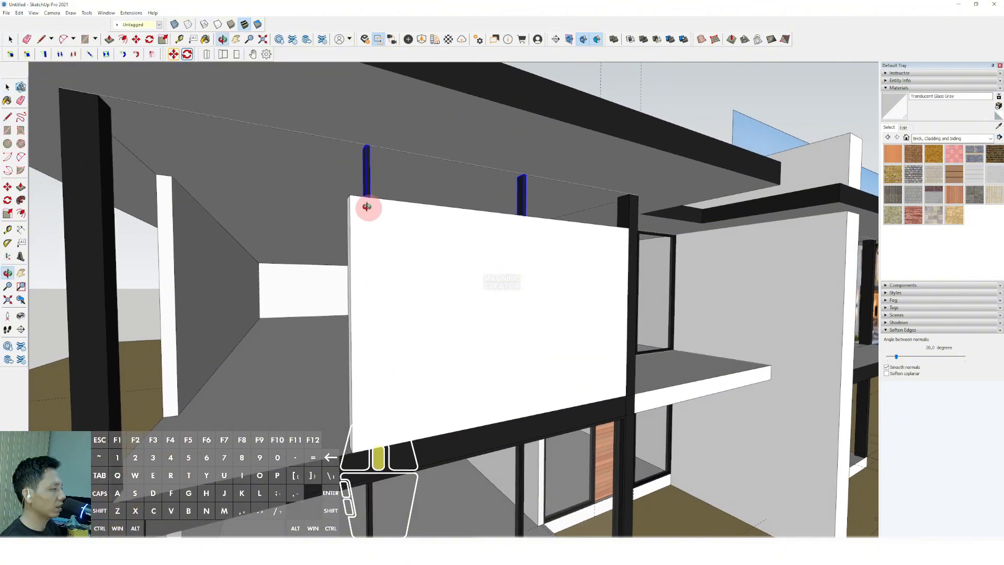
scroll(398, 193, down, 3)
shift+middle_drag(406, 219, 357, 226)
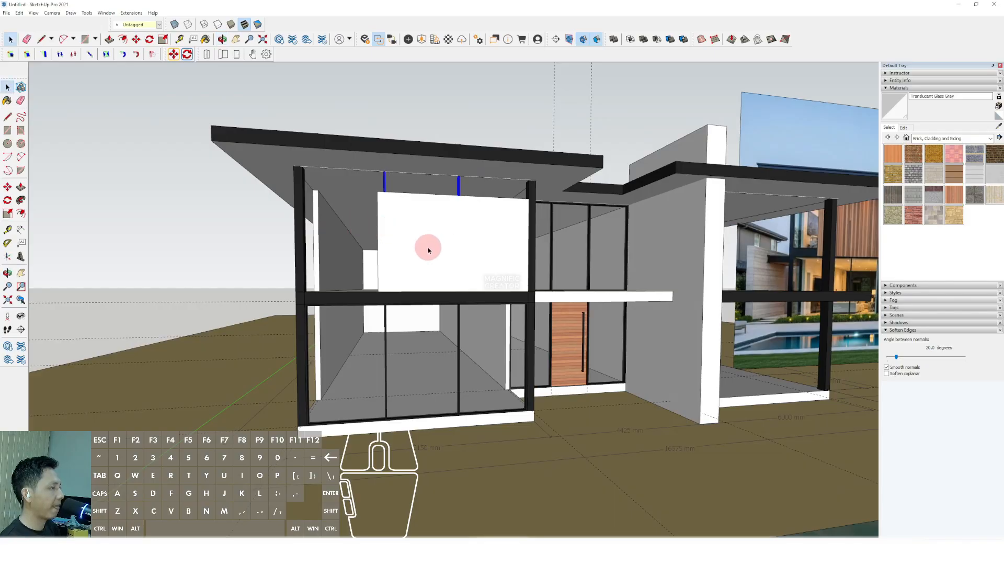
Trace the upper-floor opening with lines along the columns, beam, white wall panel and soffit to form a closed face.
scroll(424, 261, up, 3)
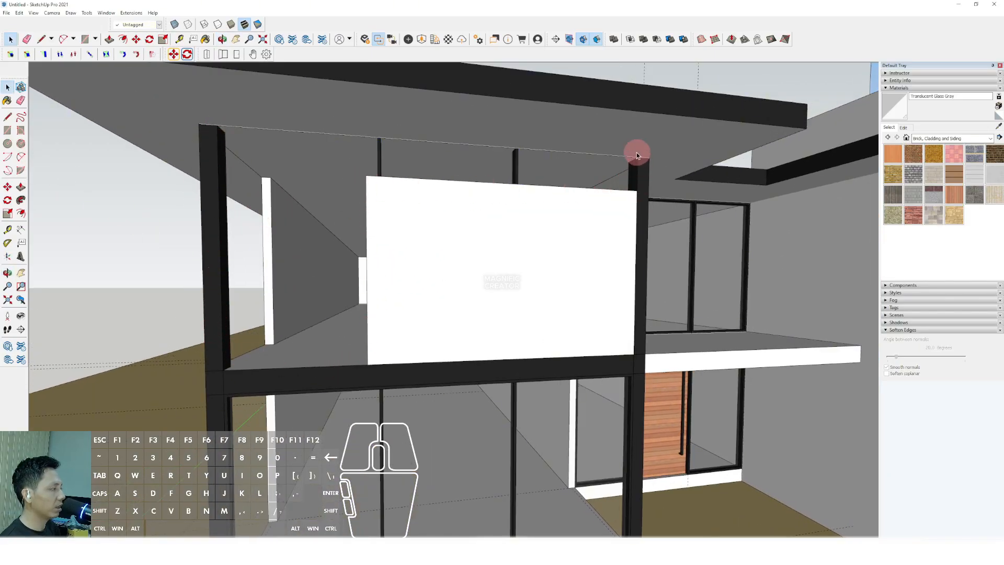
scroll(381, 242, up, 3)
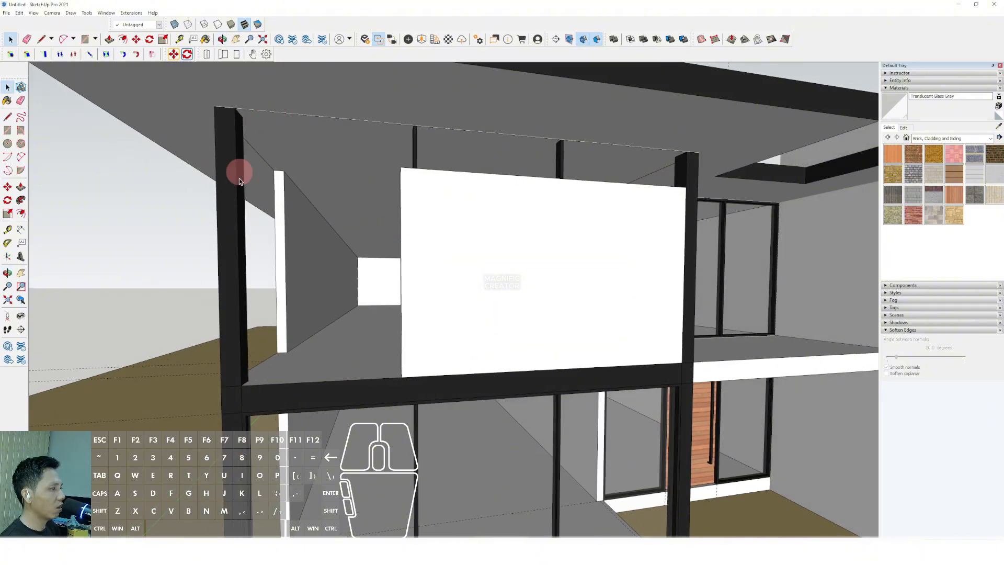
shift+middle_drag(456, 245, 457, 247)
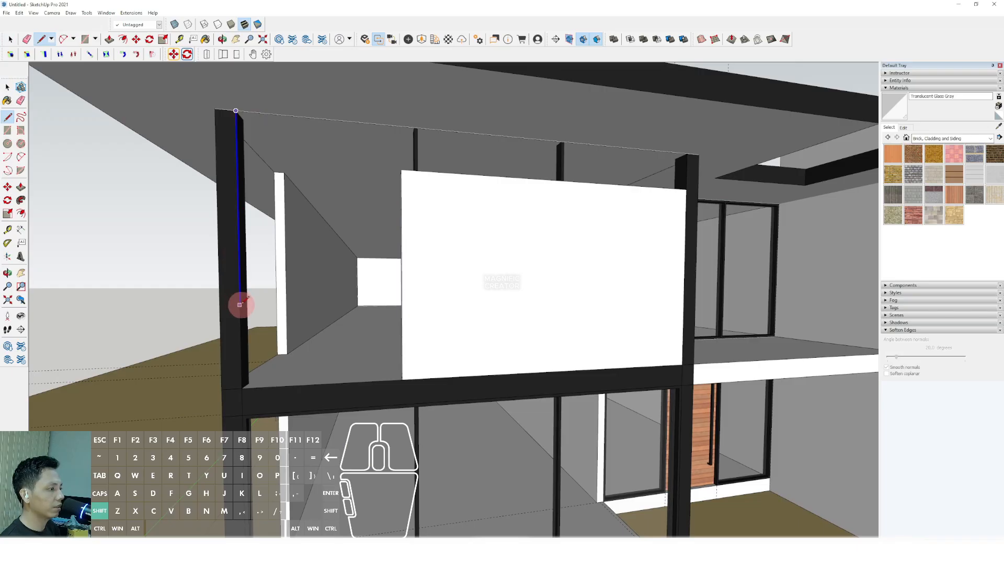
scroll(330, 369, up, 1)
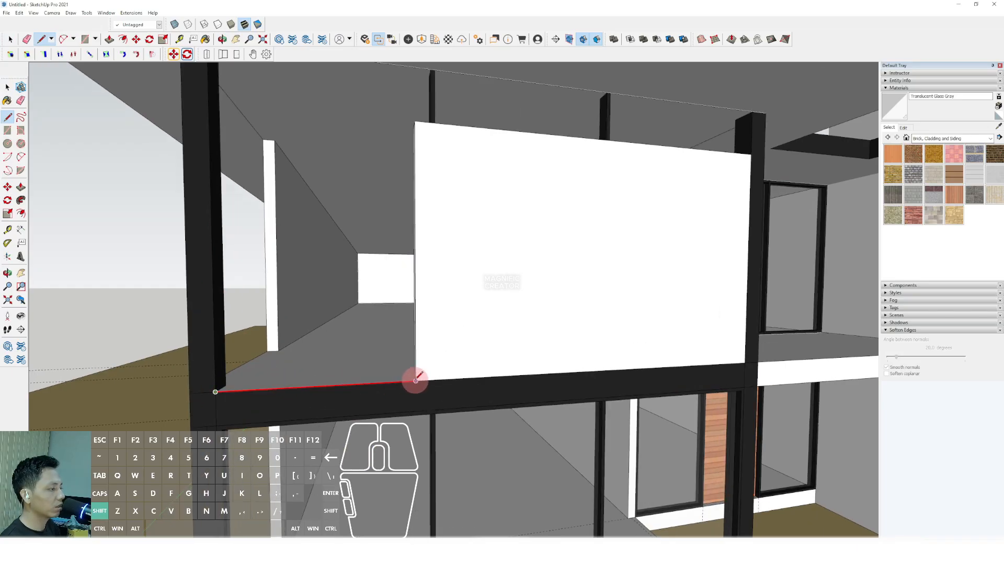
middle_drag(424, 334, 434, 373)
click(416, 131)
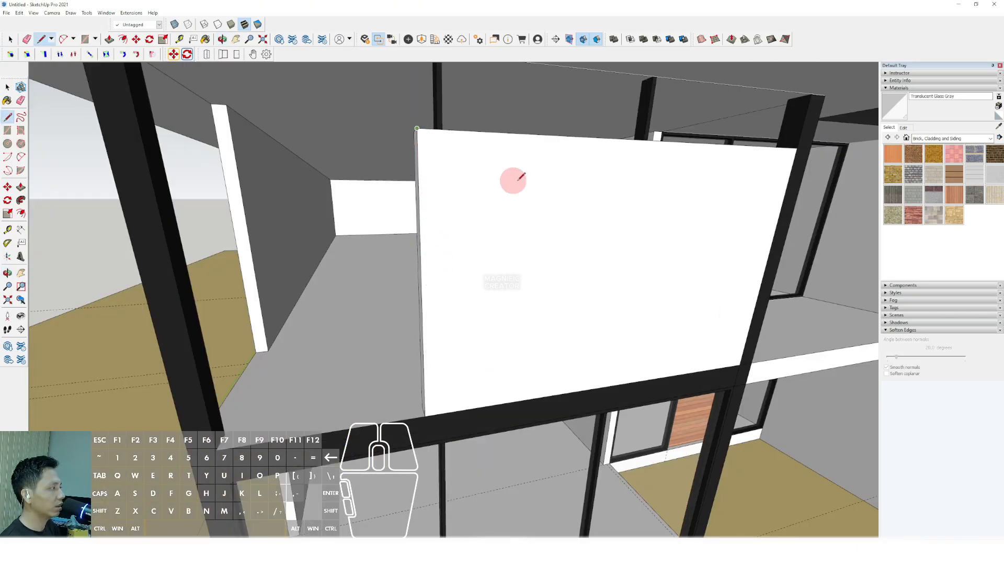
shift+middle_drag(594, 190, 478, 280)
scroll(667, 233, up, 1)
click(705, 223)
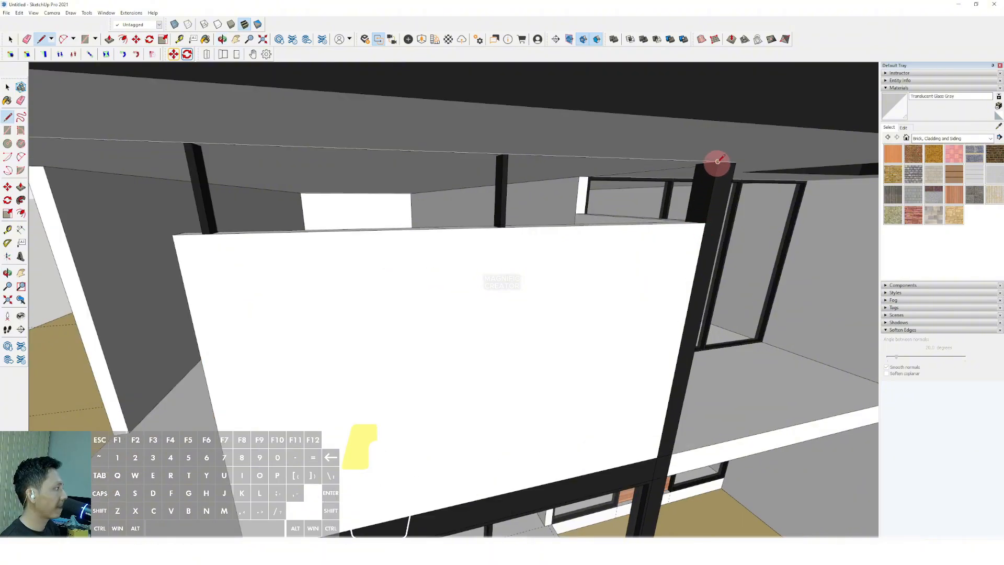
middle_drag(717, 161, 225, 139)
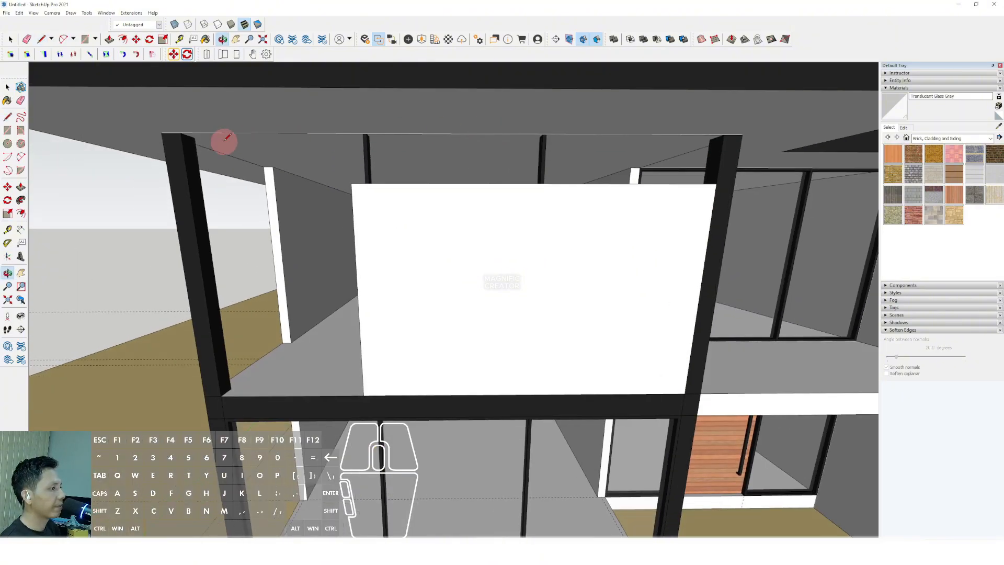
click(180, 133)
key(space)
Offset the edges of the new upper-floor face inward to outline a narrow window frame.
scroll(275, 168, down, 1)
middle_drag(303, 194, 387, 130)
scroll(325, 181, up, 1)
mouse_move(325, 181)
middle_down()
mouse_move(369, 173)
mouse_move(340, 175)
middle_up()
click(344, 169)
click(21, 213)
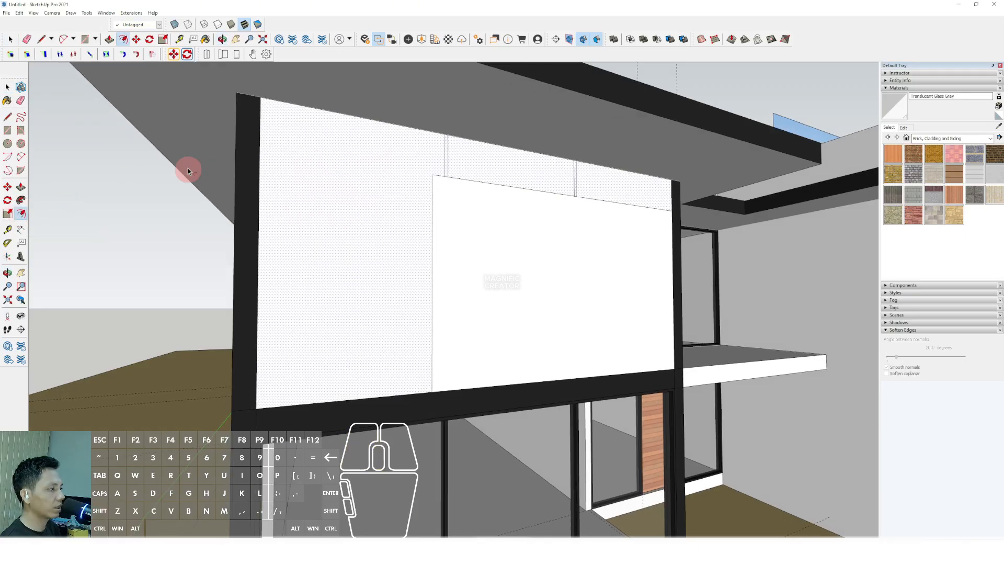
scroll(358, 129, up, 1)
click(357, 129)
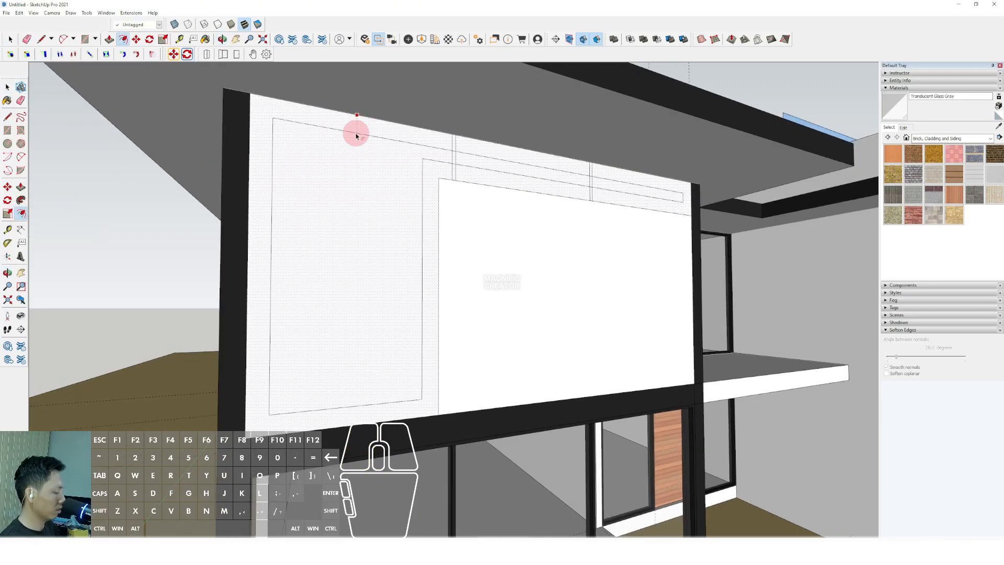
text(5)
key(Return)
key(space)
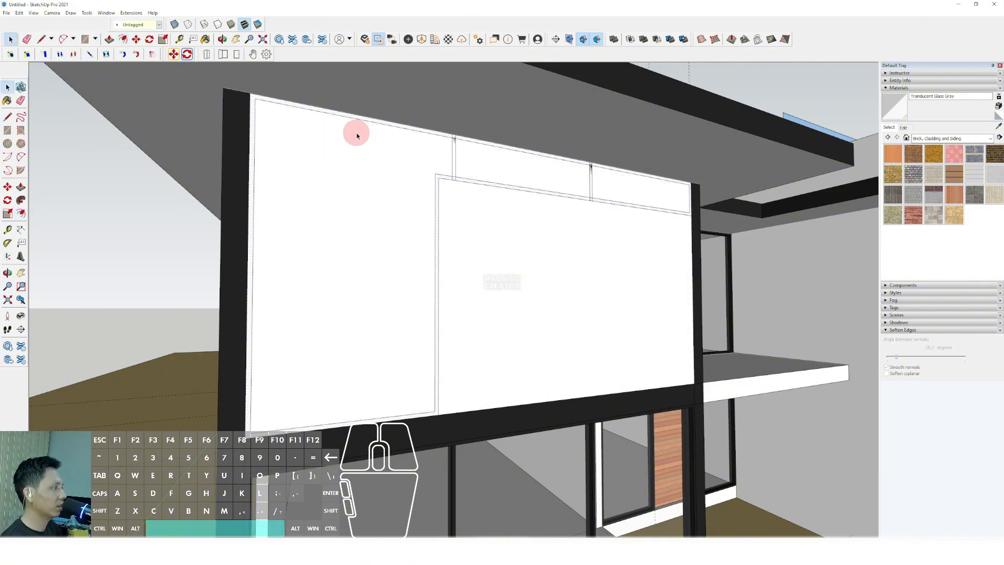
Delete the L-shaped face inside the offset outline of the left wing's upper-floor window.
middle_drag(378, 160, 415, 173)
middle_drag(352, 161, 400, 154)
right_click(403, 152)
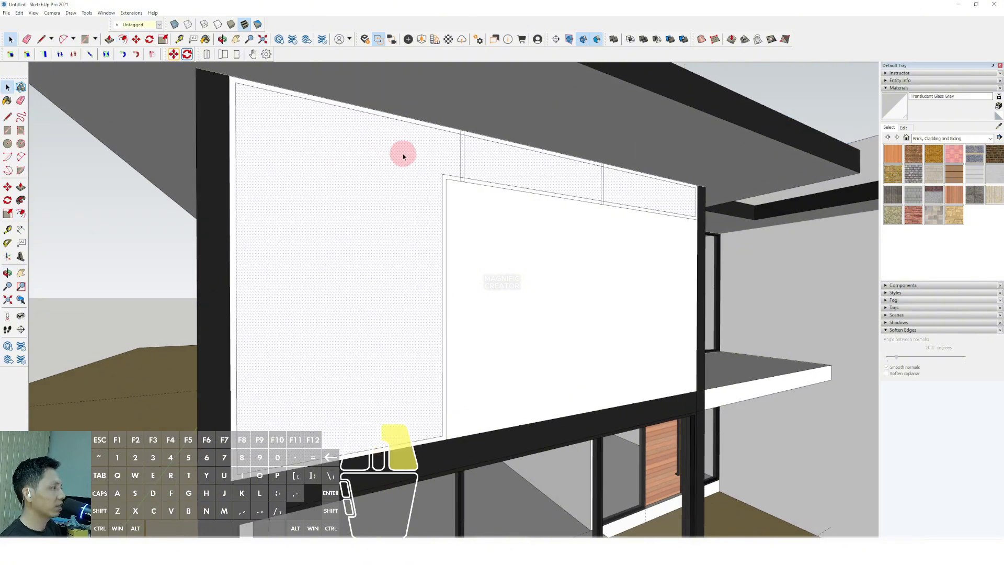
click(434, 166)
Push/Pull the remaining L-shaped border face to give the upper-floor window frame depth.
middle_drag(560, 217, 168, 188)
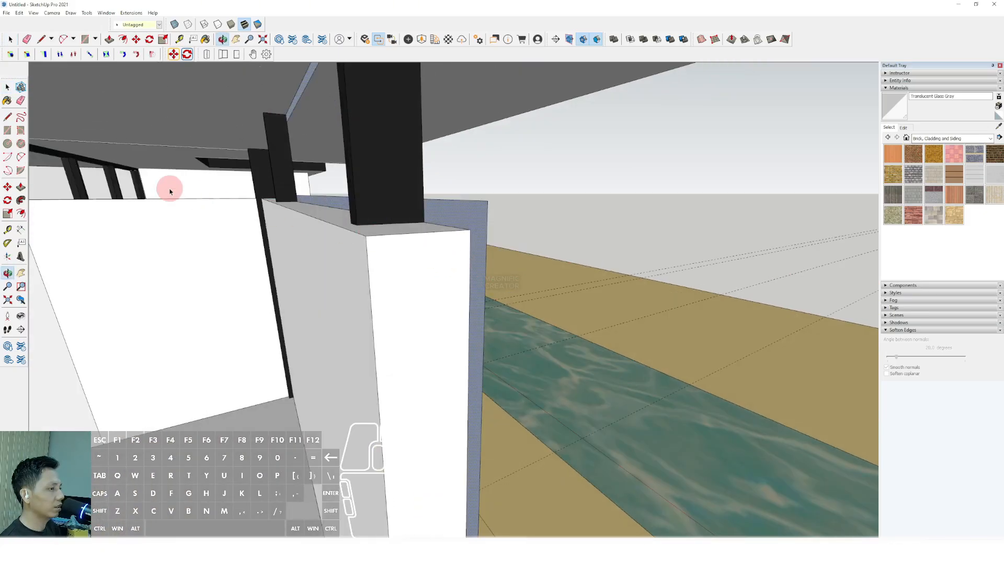
click(451, 228)
click(352, 178)
key(space)
middle_drag(386, 193, 379, 106)
middle_drag(411, 191, 398, 226)
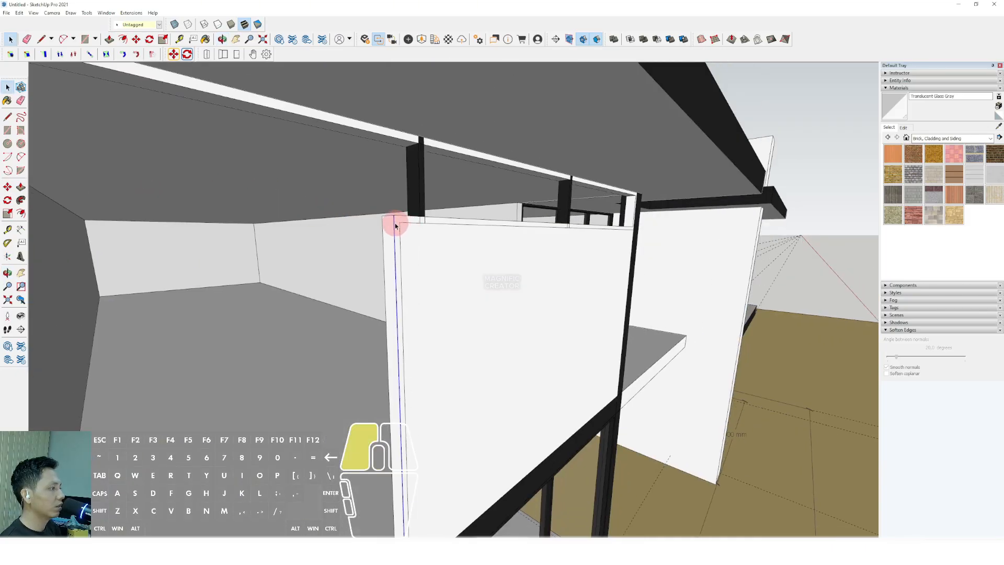
Group the L-shaped window frame and paint it with the black material sampled from a mullion.
triple_click(395, 226)
right_click(395, 226)
click(427, 290)
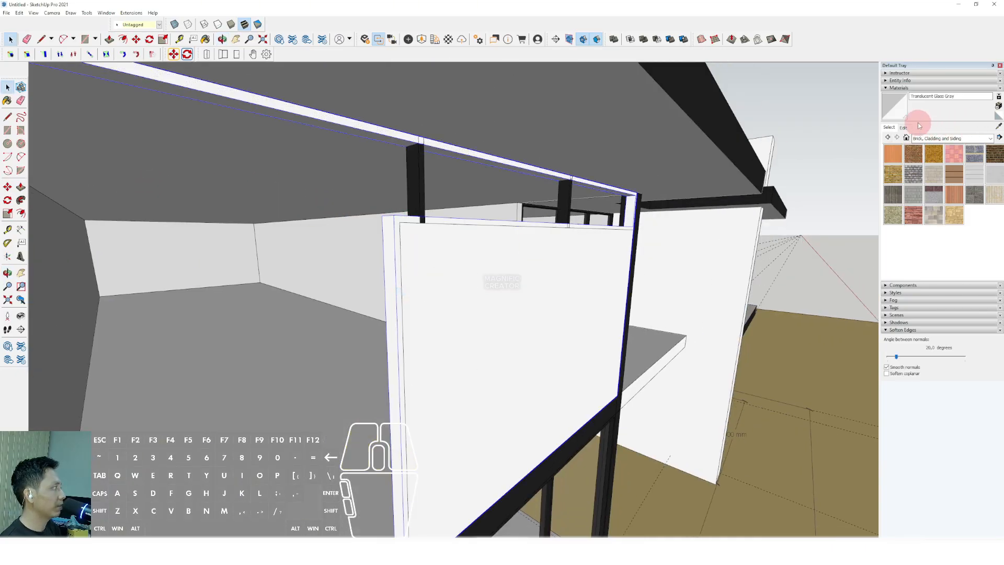
click(417, 183)
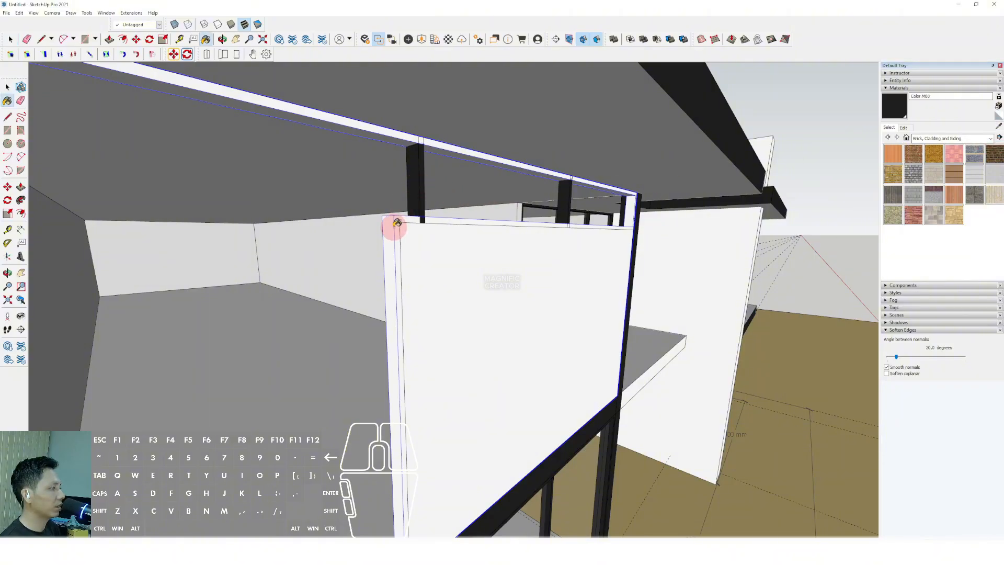
click(394, 226)
key(space)
Draw a rectangle closing the upper-floor gap above the side wall, between the black corner column and the recessed entrance glazing.
mouse_move(395, 227)
middle_down()
mouse_move(454, 248)
mouse_move(408, 240)
mouse_move(385, 258)
mouse_move(375, 240)
mouse_move(396, 262)
mouse_move(306, 260)
mouse_move(349, 251)
middle_up()
scroll(427, 246, down, 4)
scroll(314, 264, up, 3)
scroll(315, 264, down, 2)
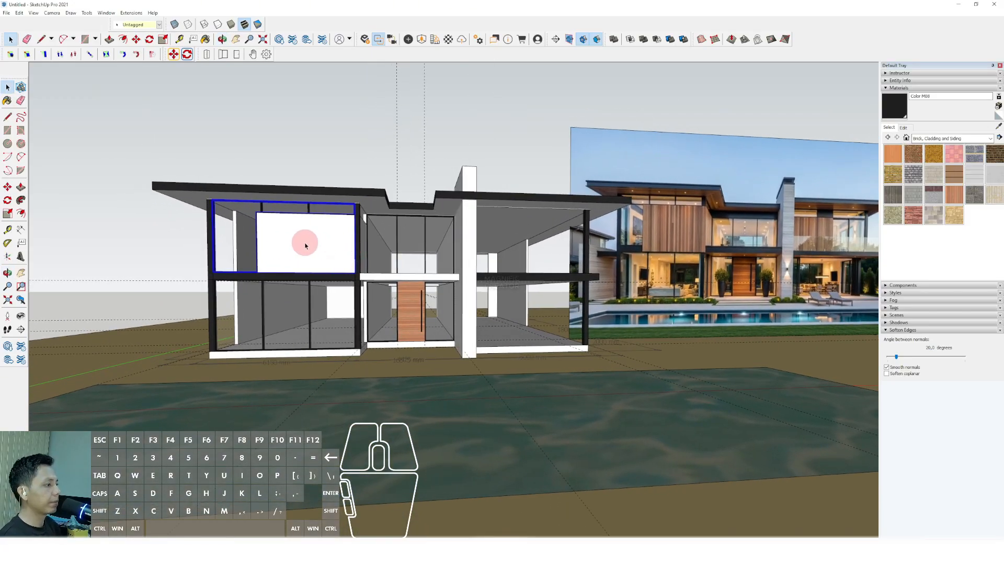
scroll(279, 240, up, 5)
middle_drag(256, 240, 369, 241)
scroll(408, 243, down, 2)
middle_drag(468, 244, 349, 255)
scroll(417, 208, up, 5)
middle_drag(417, 206, 425, 234)
scroll(427, 236, up, 2)
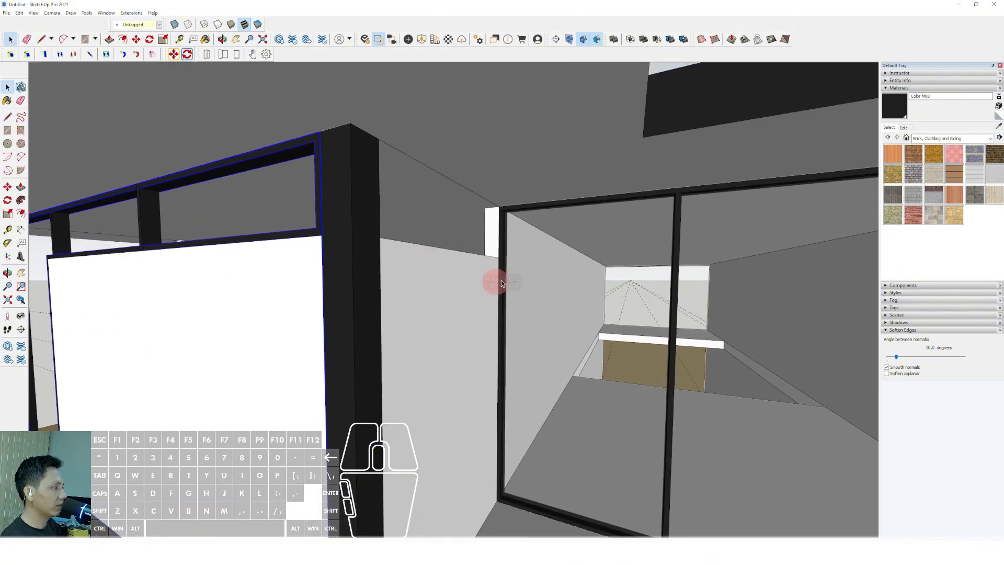
shift+middle_drag(377, 278, 378, 284)
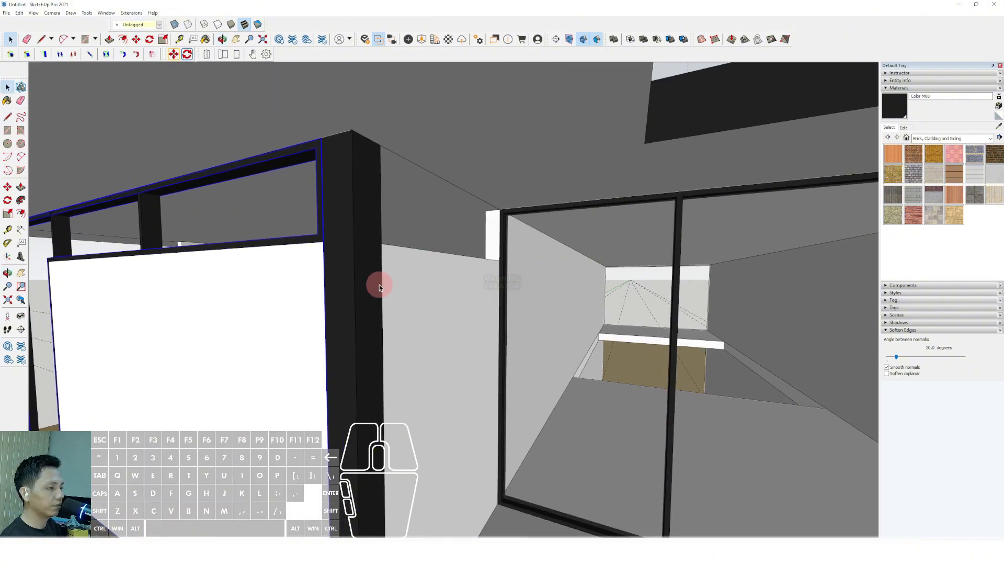
click(8, 130)
scroll(492, 255, up, 2)
middle_drag(494, 255, 358, 290)
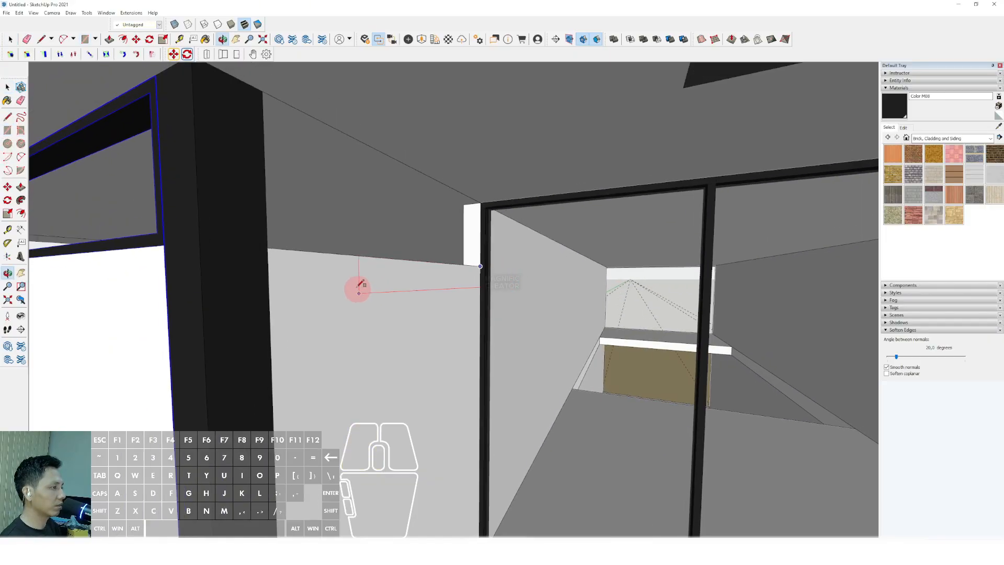
click(263, 91)
key(space)
Offset the side opening's rectangle inward to outline a narrow frame and delete the inner face.
shift+middle_drag(262, 91, 352, 166)
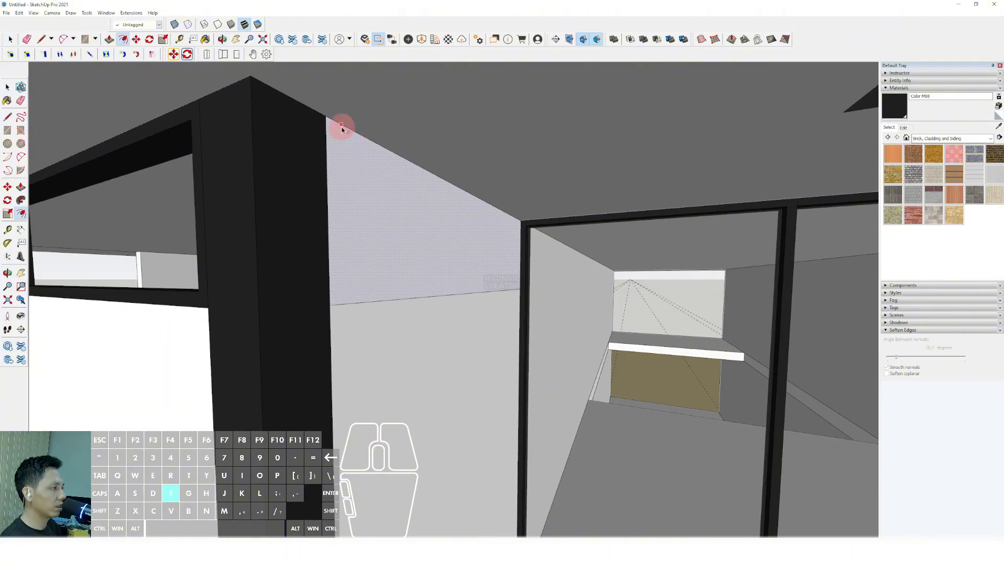
click(191, 122)
key(space)
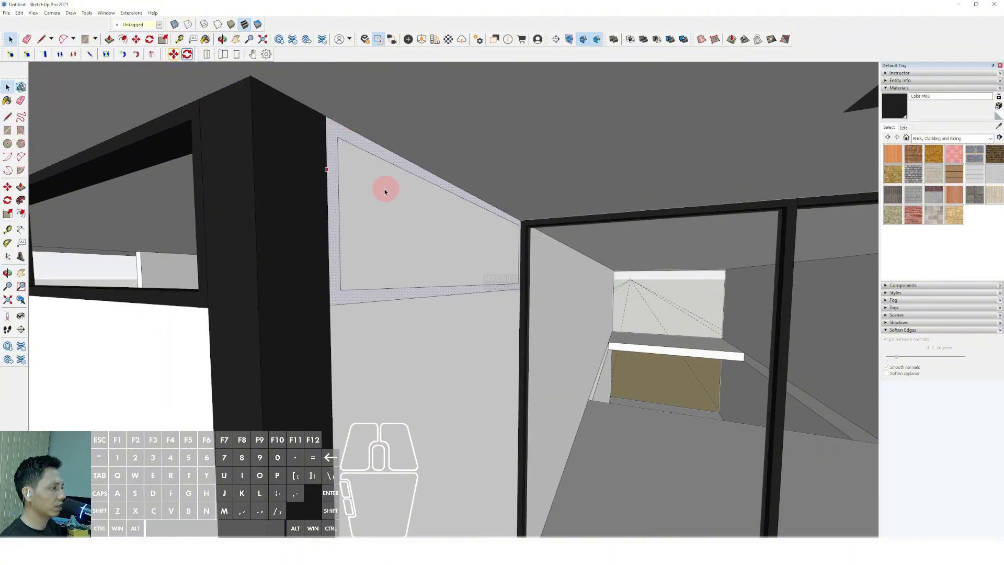
click(382, 184)
right_click(388, 189)
click(406, 202)
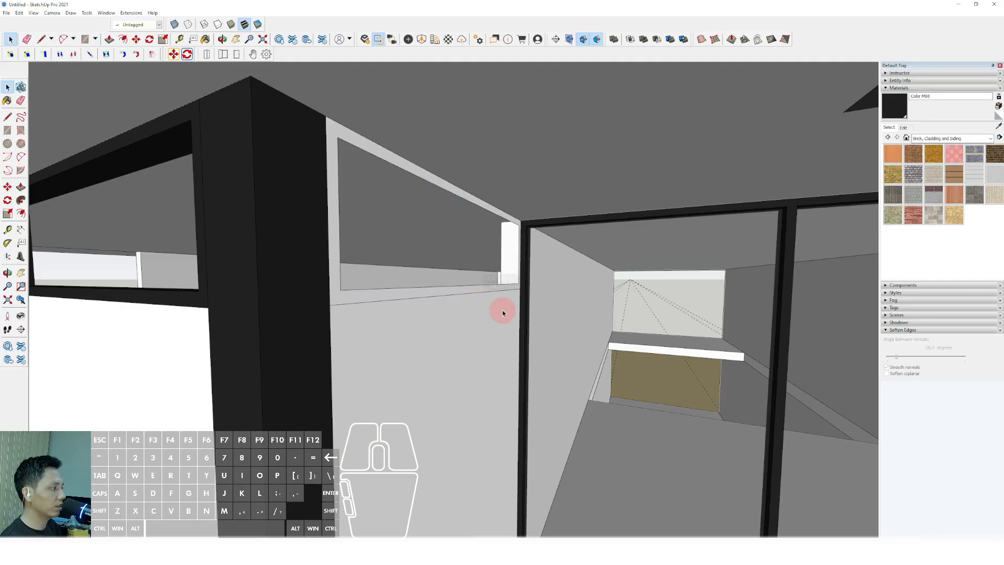
Push/Pull the side window's border face to give the frame depth.
mouse_move(501, 311)
middle_down()
mouse_move(517, 288)
mouse_move(483, 268)
middle_up()
scroll(509, 288, down, 2)
key(v)
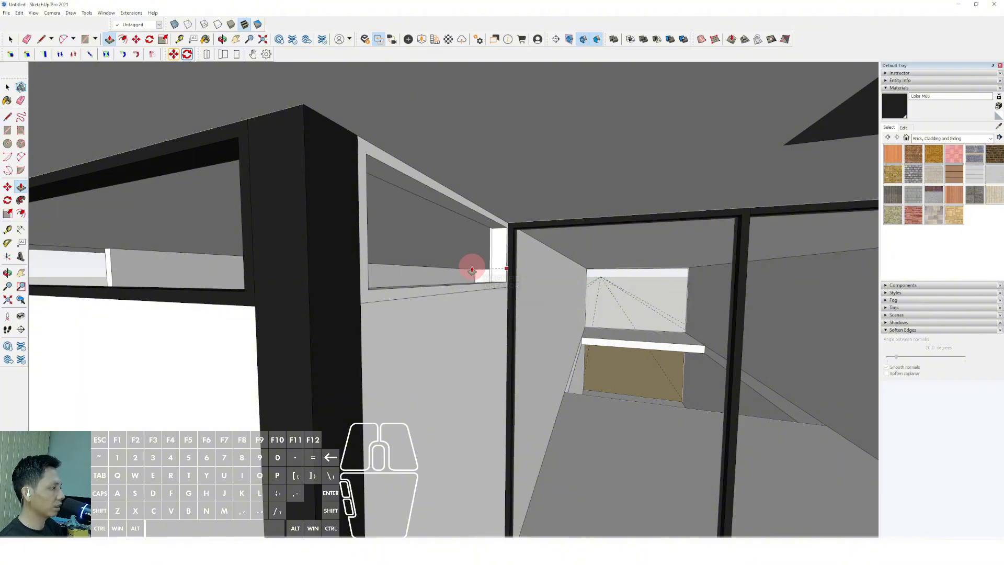
Group the side window frame and paint it with the current black material.
double_click(452, 196)
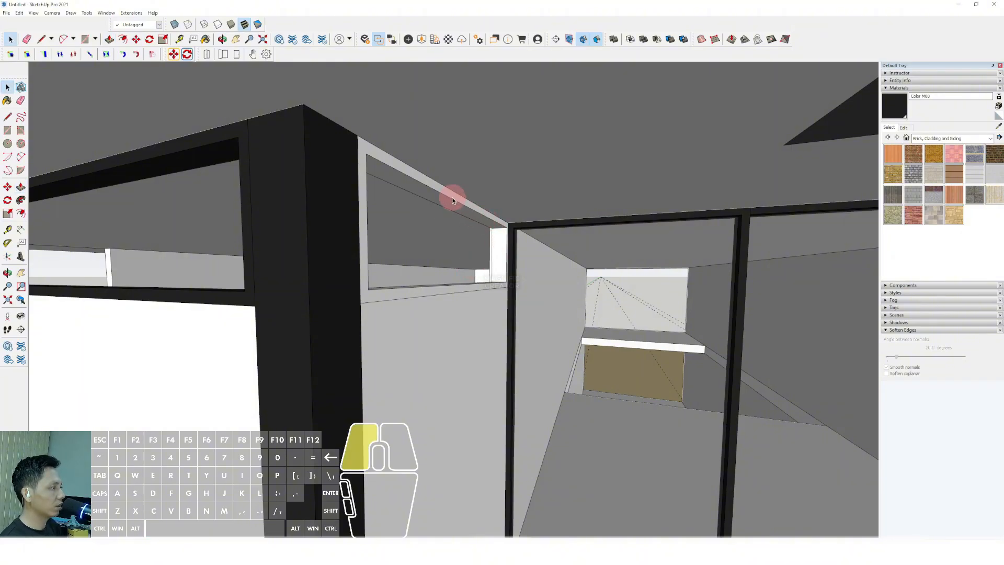
right_click(452, 197)
click(481, 265)
click(898, 104)
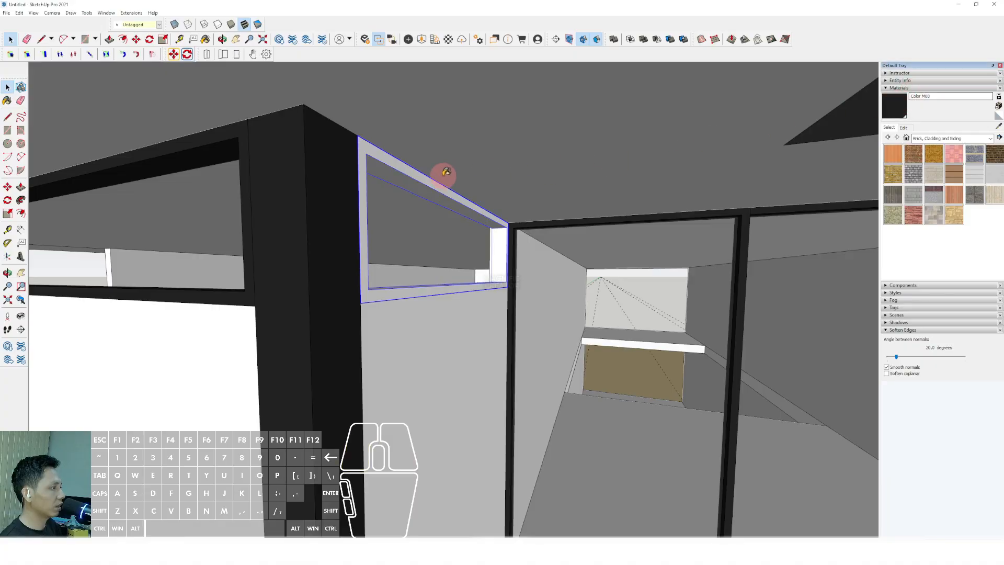
click(404, 178)
key(space)
Compare the right wing's open bays with the reference image of the house.
scroll(405, 177, down, 3)
mouse_move(411, 176)
middle_down()
mouse_move(486, 183)
mouse_move(507, 230)
middle_up()
scroll(505, 242, down, 10)
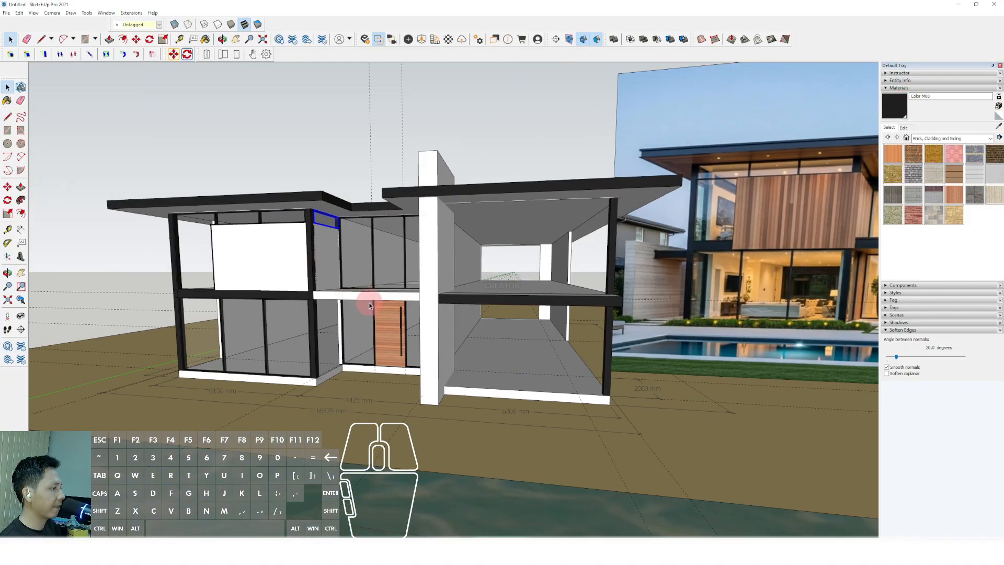
middle_drag(368, 305, 358, 323)
scroll(323, 368, up, 3)
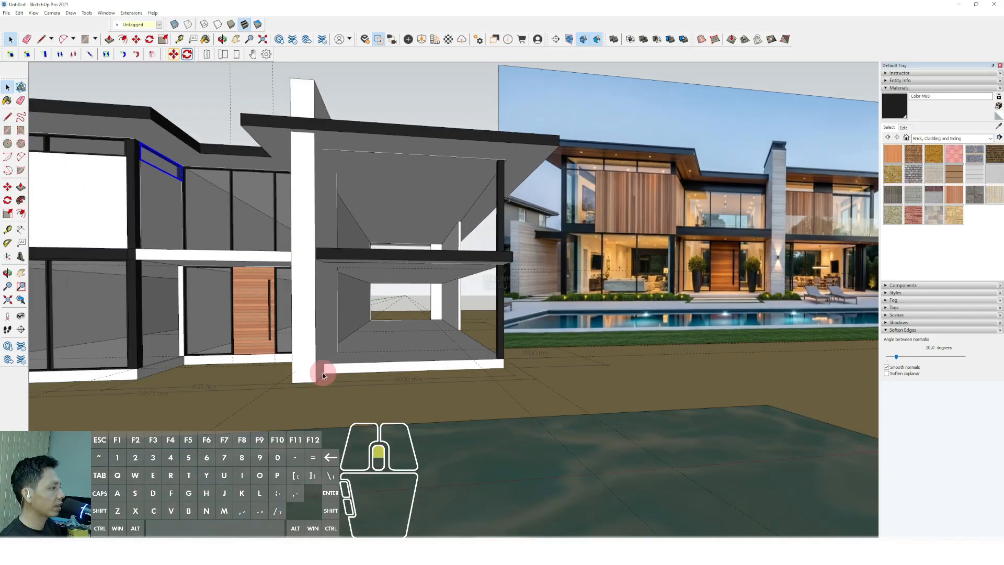
shift+middle_drag(323, 370, 310, 395)
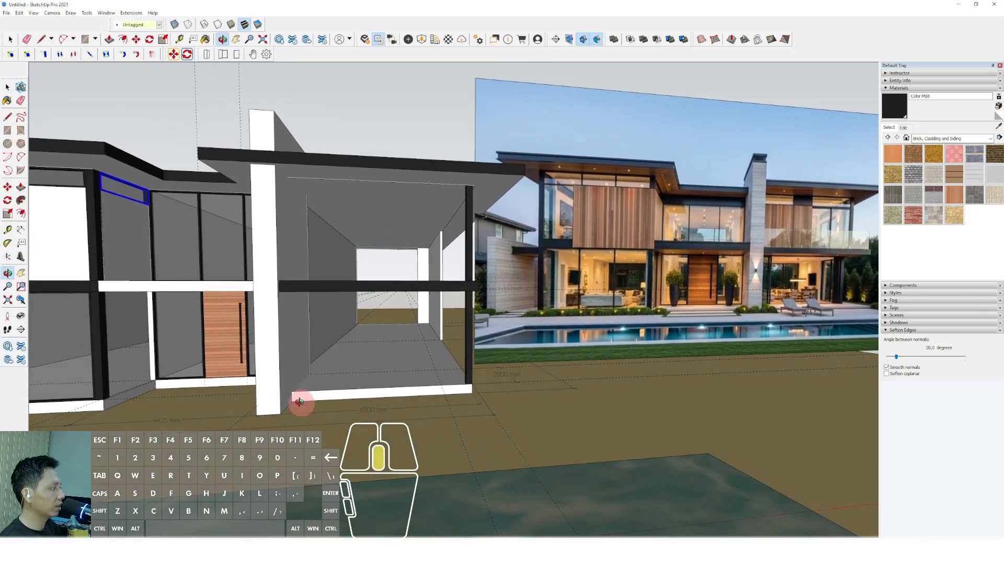
scroll(343, 405, up, 3)
middle_drag(366, 408, 290, 410)
scroll(378, 302, up, 3)
middle_drag(378, 302, 336, 343)
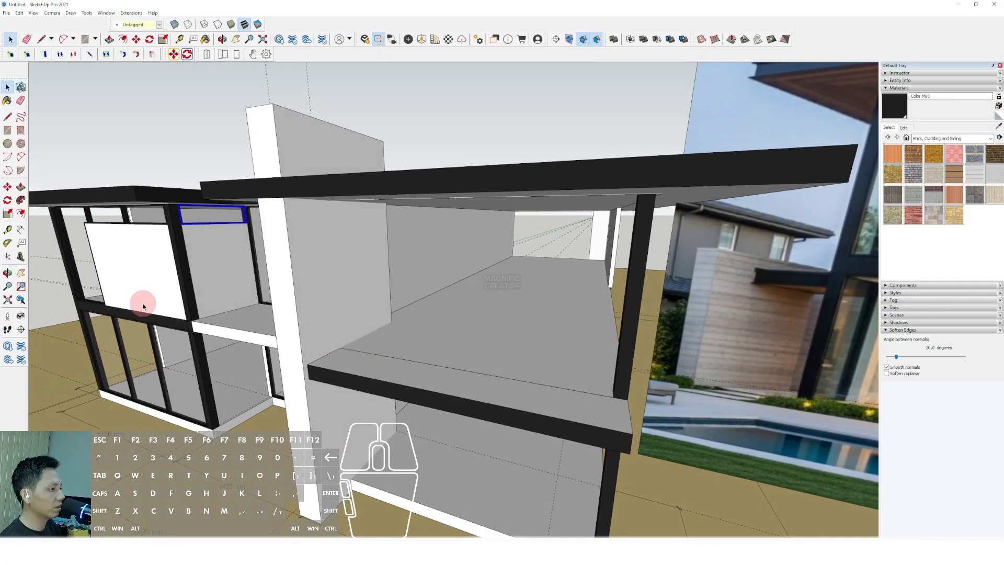
Copy the white upper-floor wall panel along the red axis into the right wing's upper-floor bay, against the chimney wall.
scroll(124, 272, up, 2)
shift+middle_drag(123, 272, 216, 273)
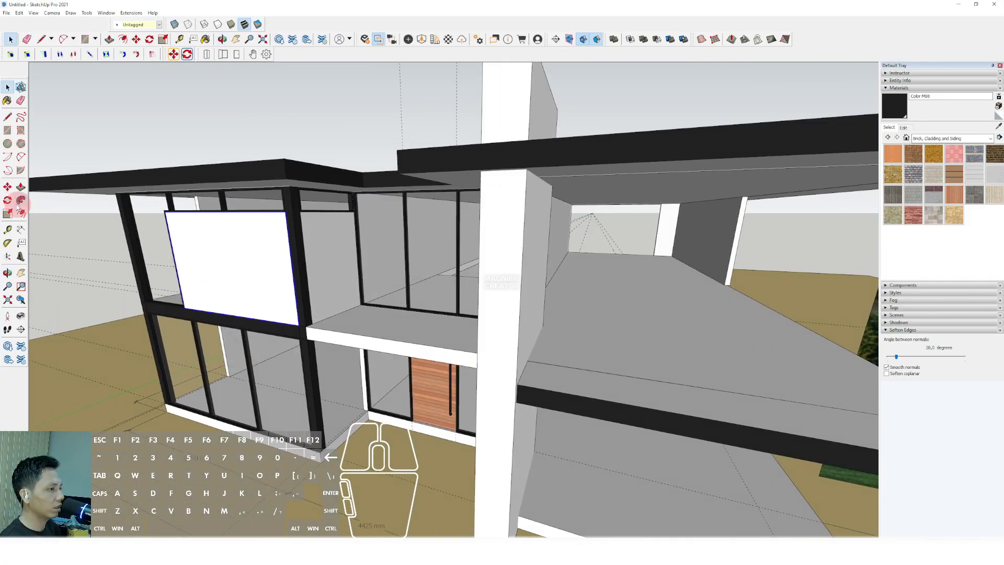
click(8, 187)
scroll(190, 286, up, 10)
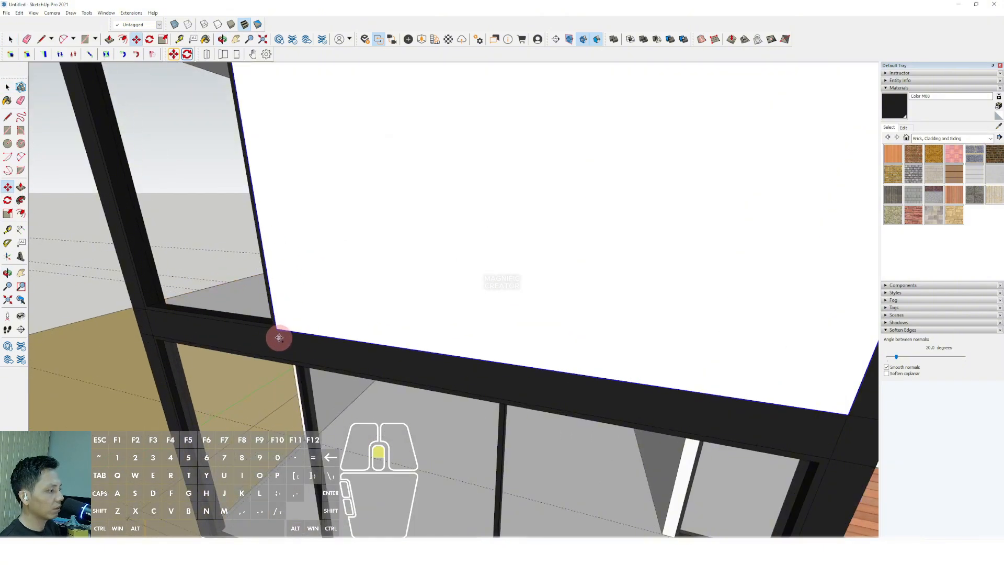
scroll(278, 336, up, 2)
click(277, 328)
shift+scroll(311, 334, down, 7)
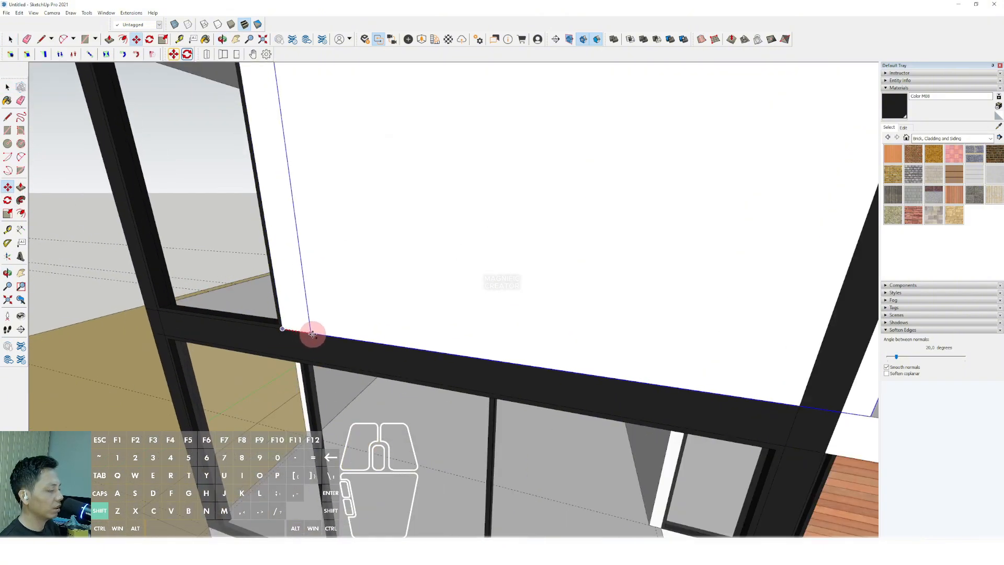
shift+scroll(344, 339, down, 4)
shift+middle_drag(344, 338, 115, 334)
shift+scroll(314, 358, up, 5)
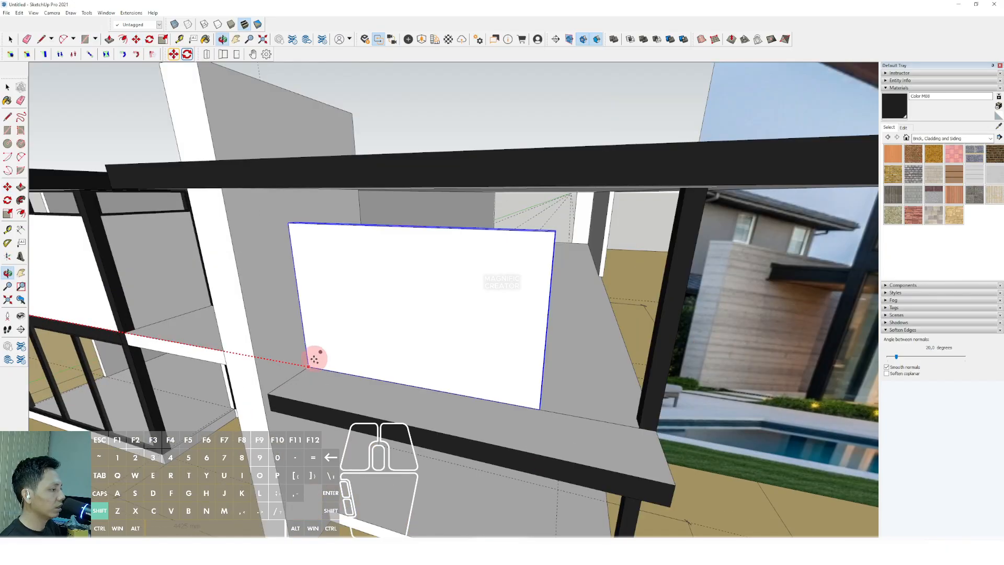
shift+click(284, 361)
key(space)
Shorten the copied wall panel by pushing its free end face toward the chimney wall.
scroll(354, 316, down, 6)
middle_drag(419, 283, 346, 299)
scroll(483, 262, down, 2)
middle_drag(346, 299, 484, 282)
scroll(389, 289, up, 3)
scroll(377, 306, down, 1)
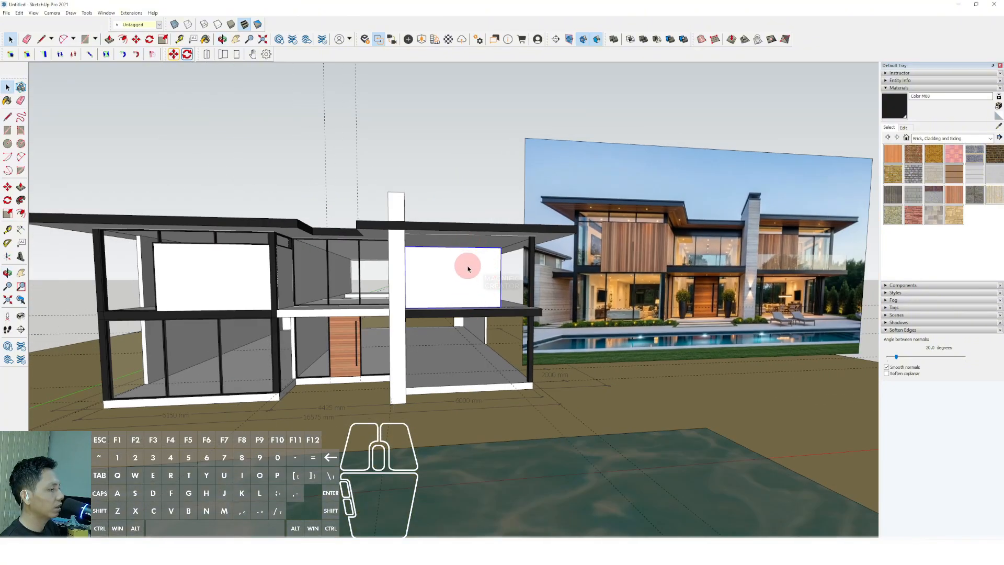
scroll(473, 260, up, 5)
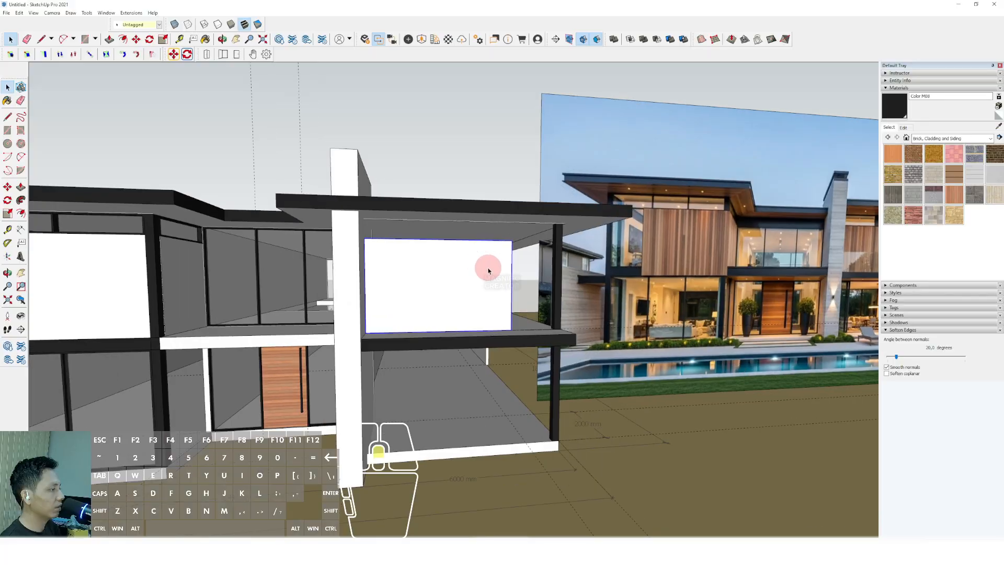
scroll(466, 260, up, 1)
double_click(468, 271)
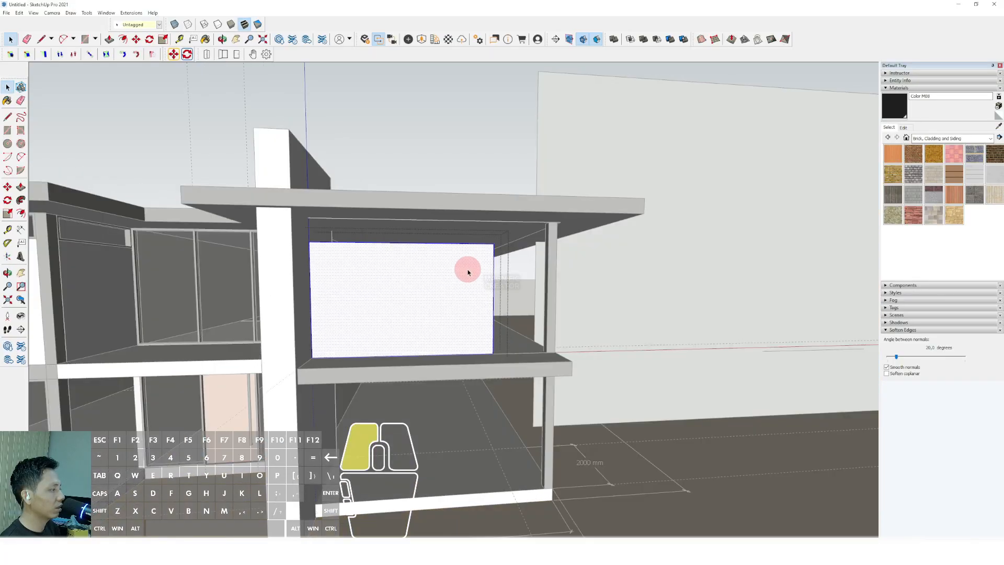
click(549, 414)
key(v)
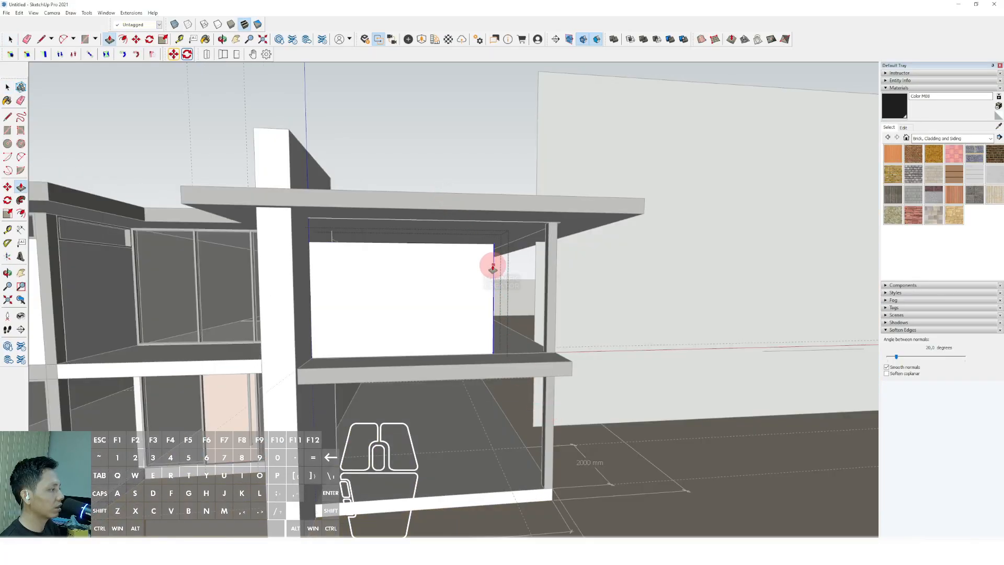
drag(492, 269, 445, 279)
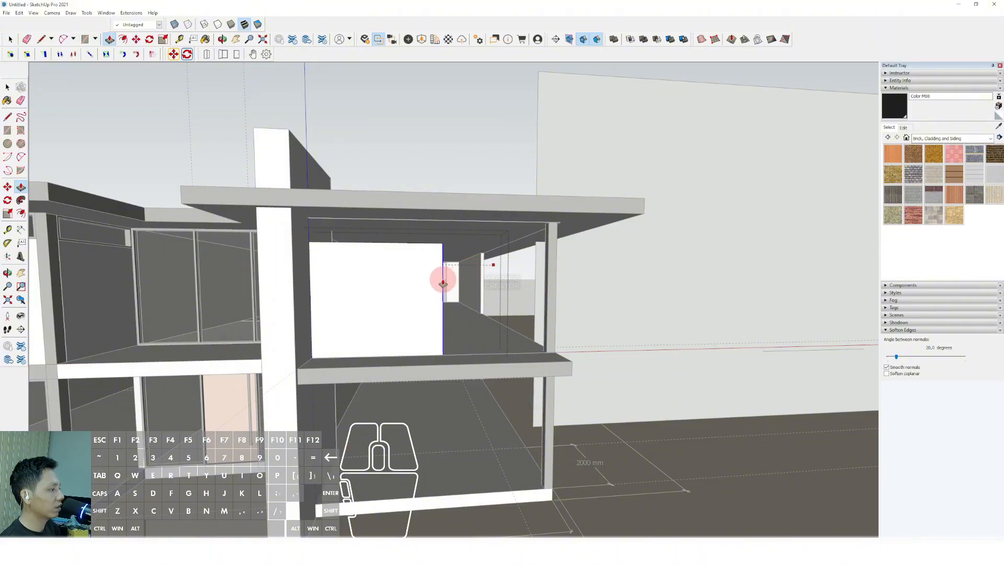
scroll(443, 282, down, 5)
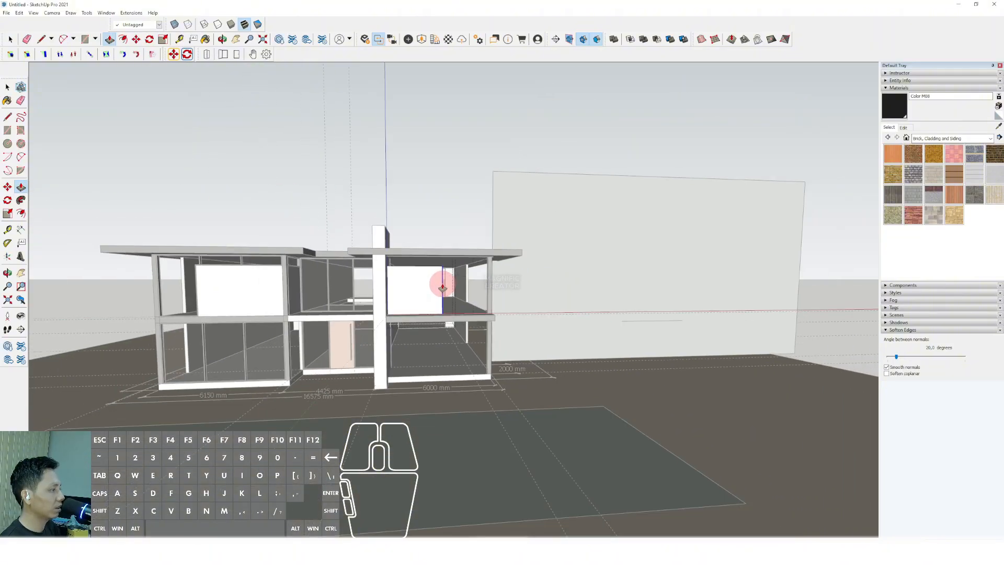
click(443, 286)
key(space)
scroll(443, 292, up, 5)
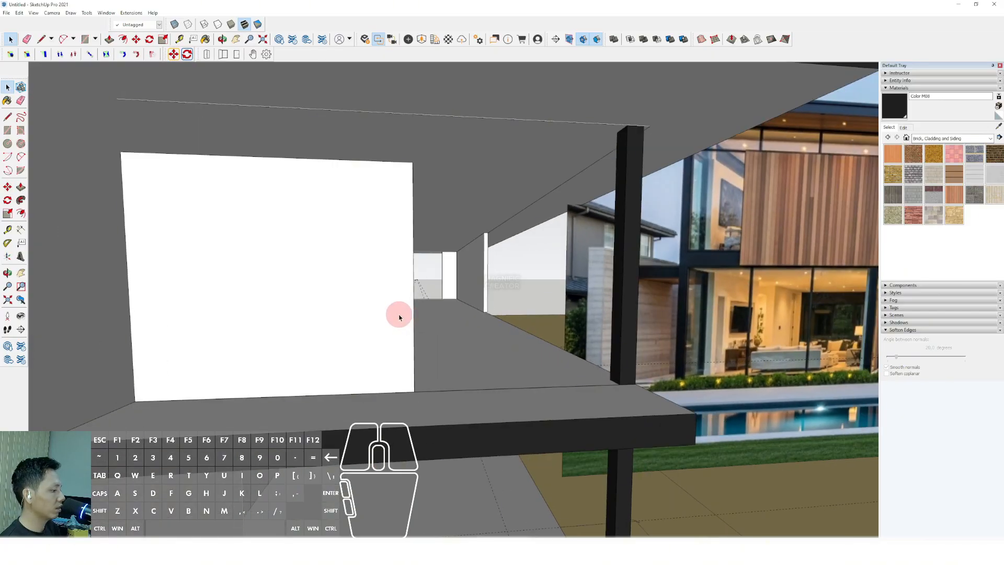
Extend the shortened panel's free end slightly back toward the corner column.
click(399, 316)
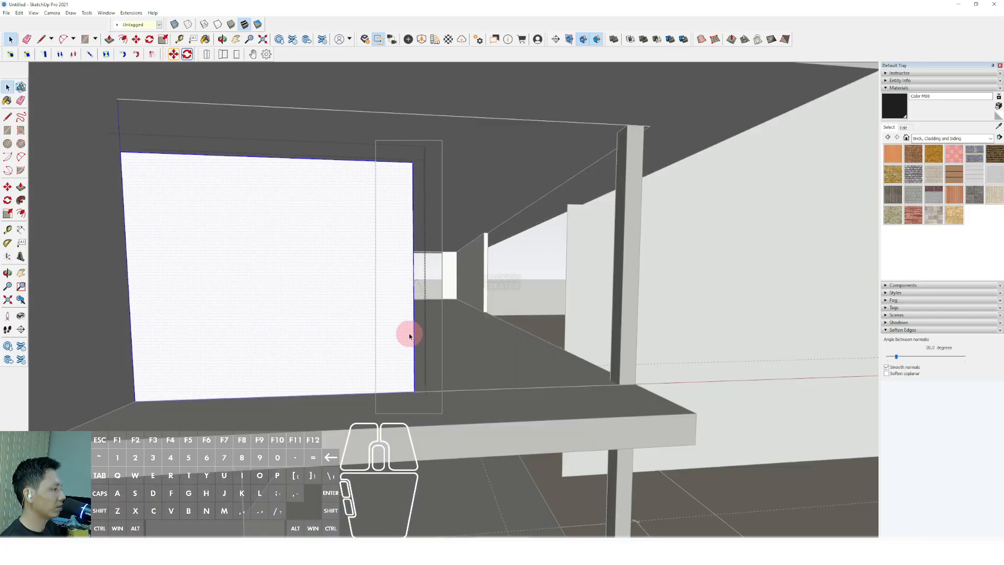
key(p)
click(414, 317)
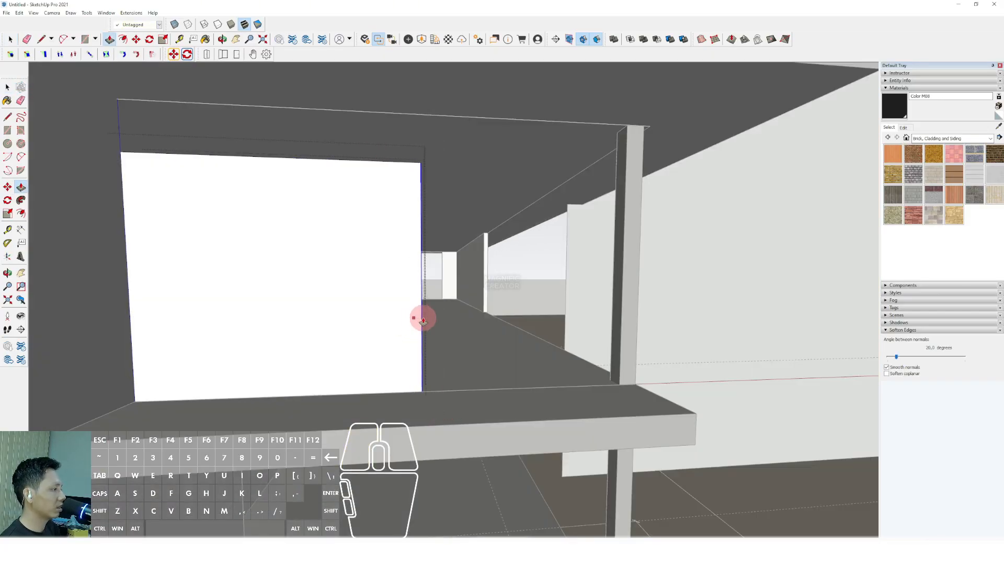
click(505, 285)
key(space)
scroll(410, 329, down, 8)
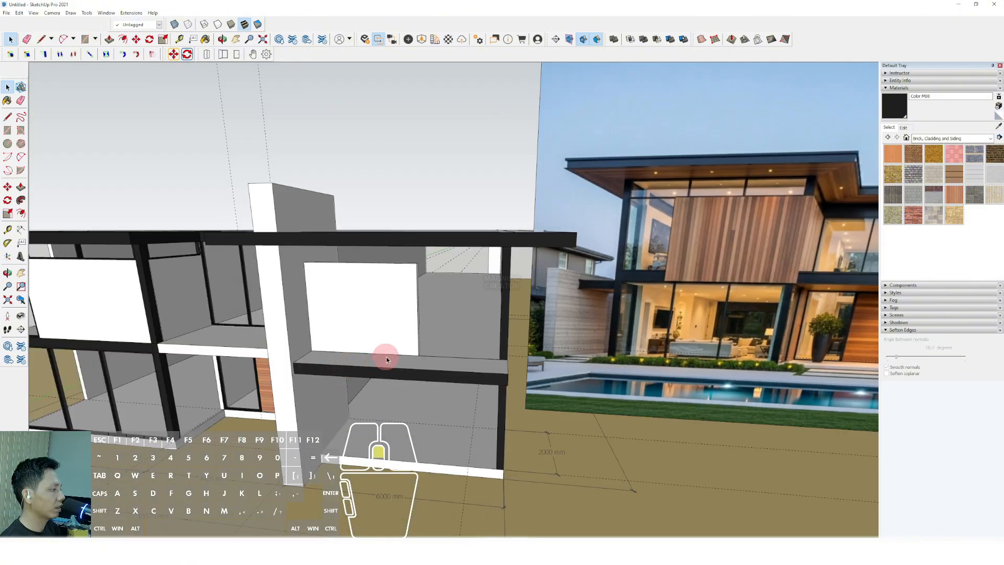
scroll(386, 360, up, 4)
key(l)
click(445, 329)
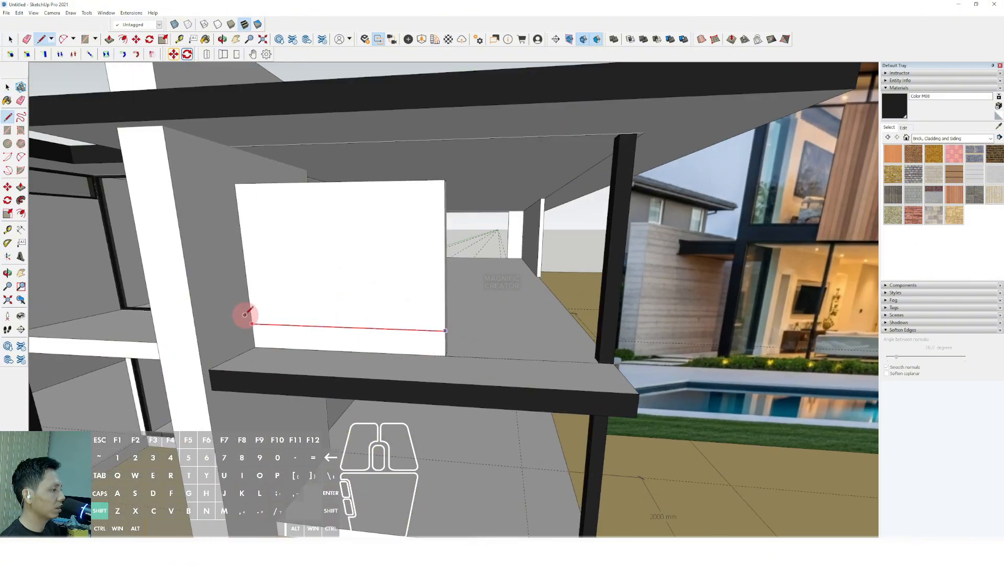
middle_drag(435, 307, 297, 340)
scroll(413, 281, up, 4)
scroll(375, 275, up, 2)
scroll(399, 297, up, 1)
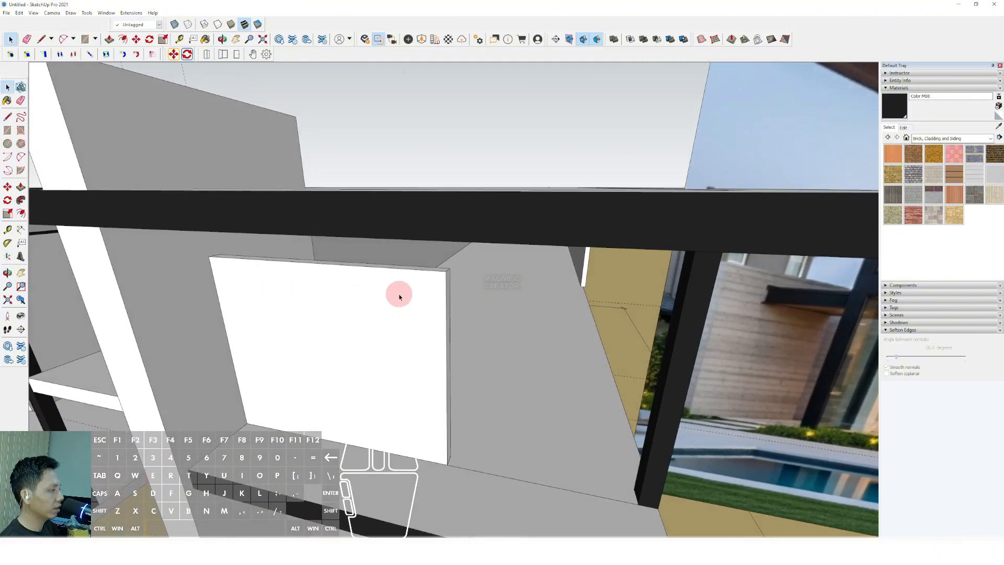
Draw a rectangle on top of the right-wing wall panel at its free end and extrude it up to the roof.
middle_drag(398, 297, 447, 270)
key(r)
scroll(450, 268, up, 2)
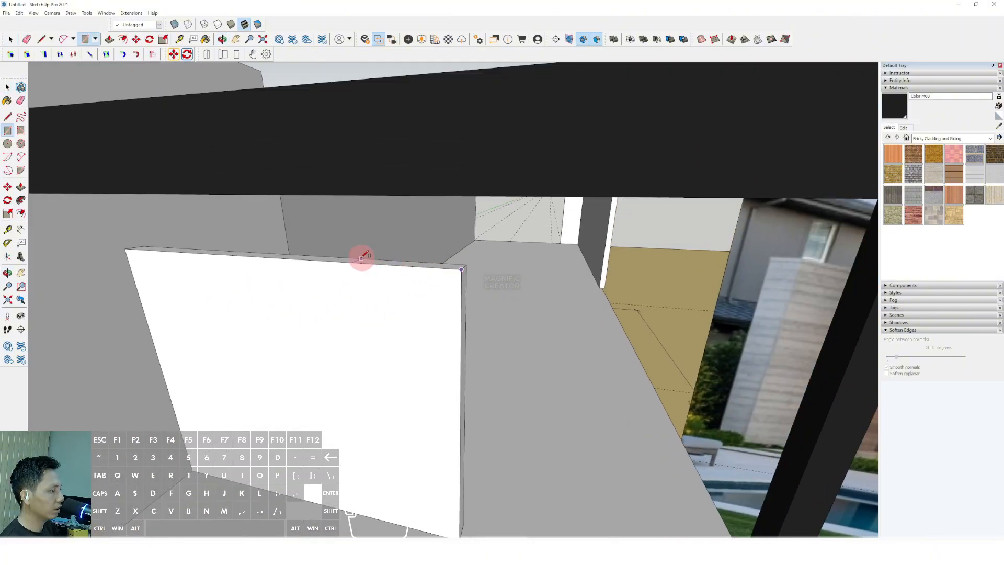
middle_drag(367, 260, 376, 172)
key(space)
Make the block above the panel a group and paint it black like the other framing.
right_click(394, 207)
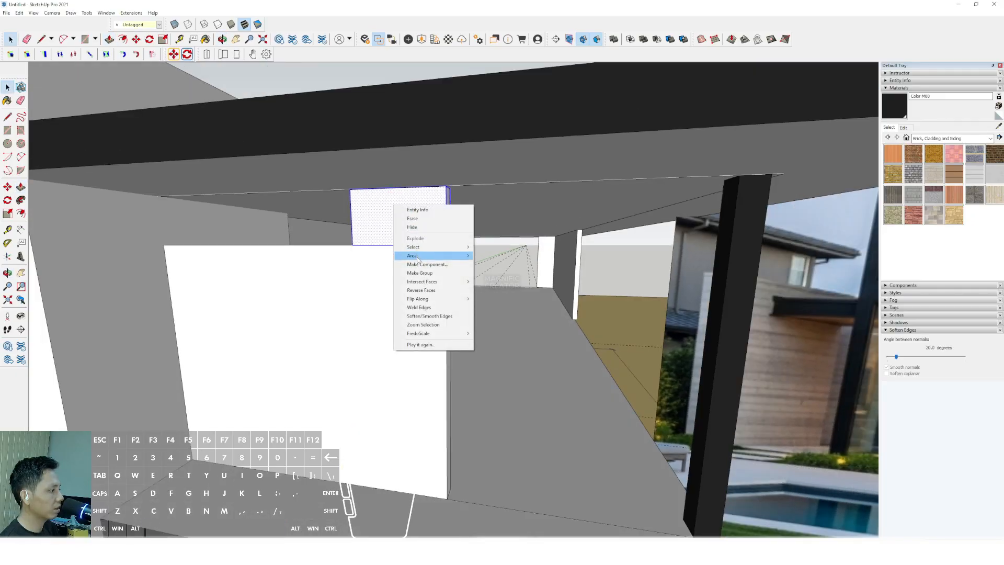
click(419, 273)
key(b)
click(413, 213)
scroll(413, 213, down, 10)
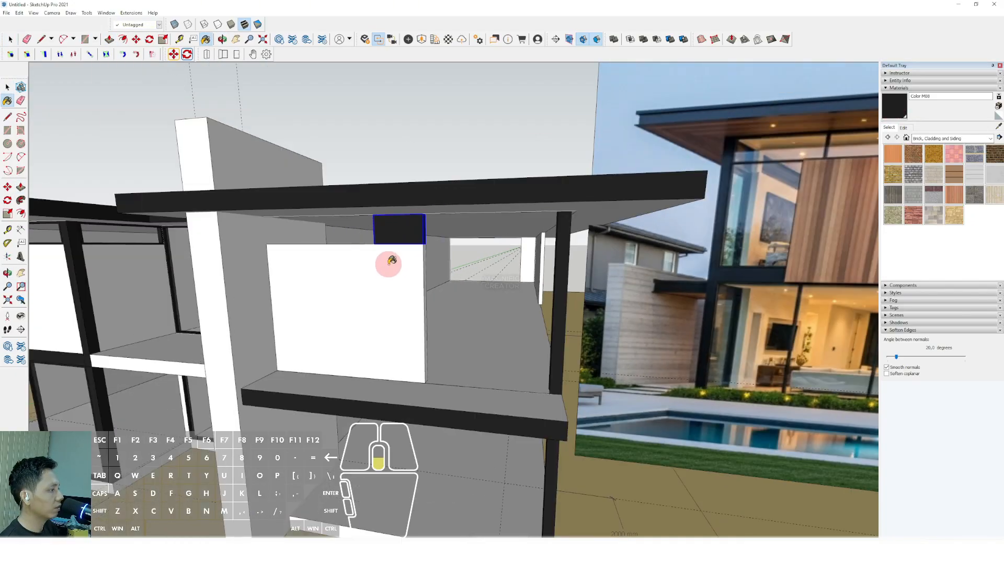
key(space)
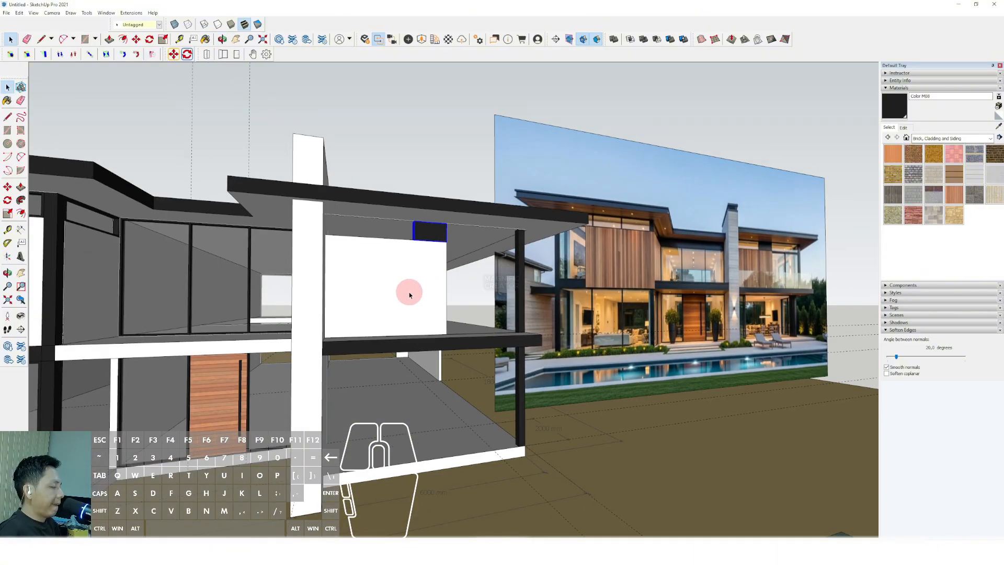
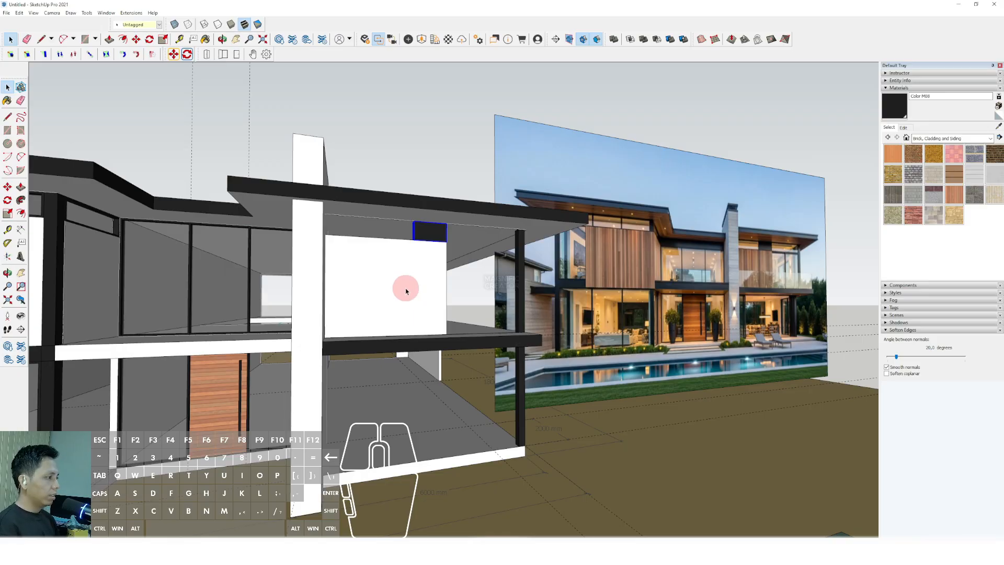
scroll(403, 285, up, 5)
middle_drag(412, 284, 459, 249)
scroll(441, 267, down, 2)
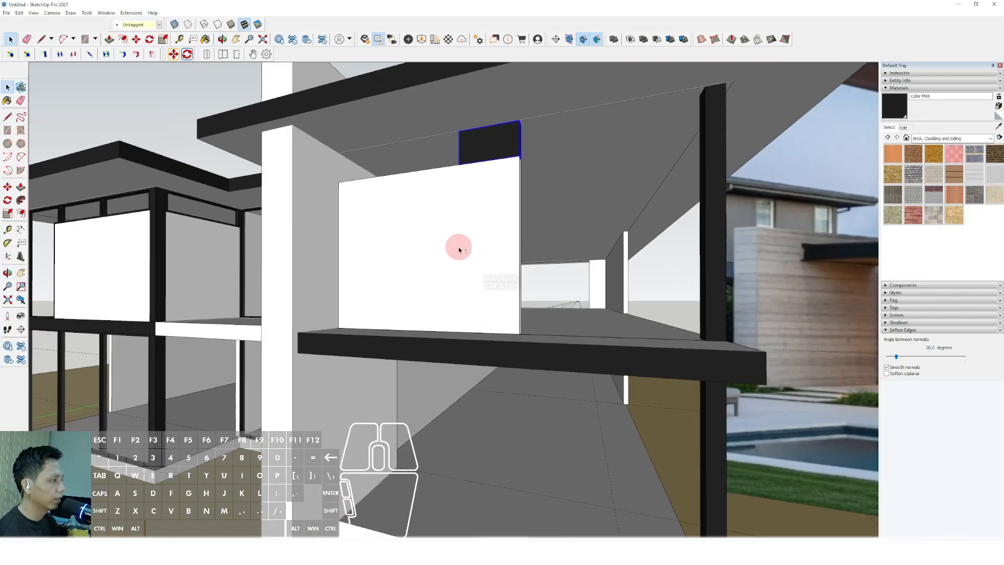
click(520, 155)
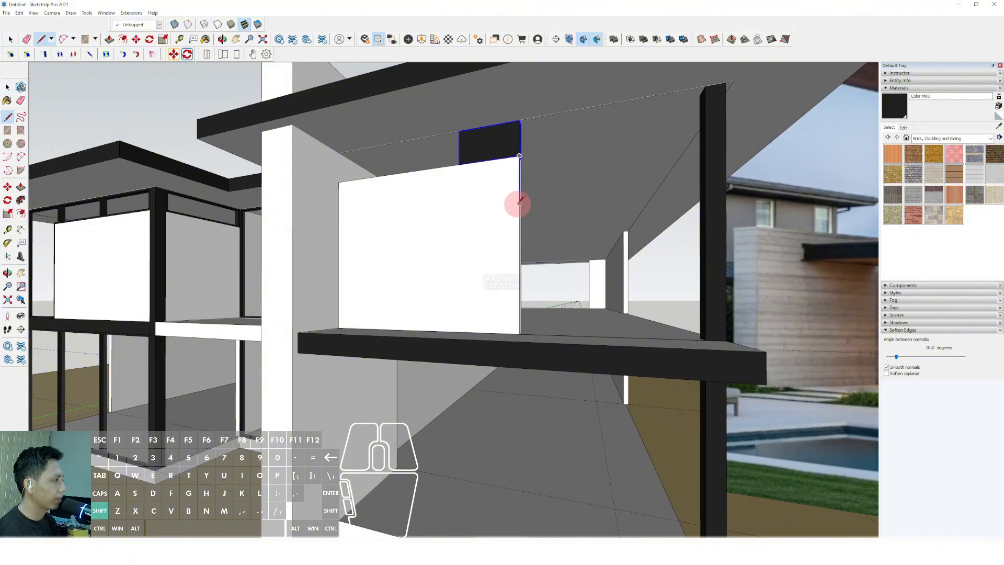
scroll(487, 264, down, 2)
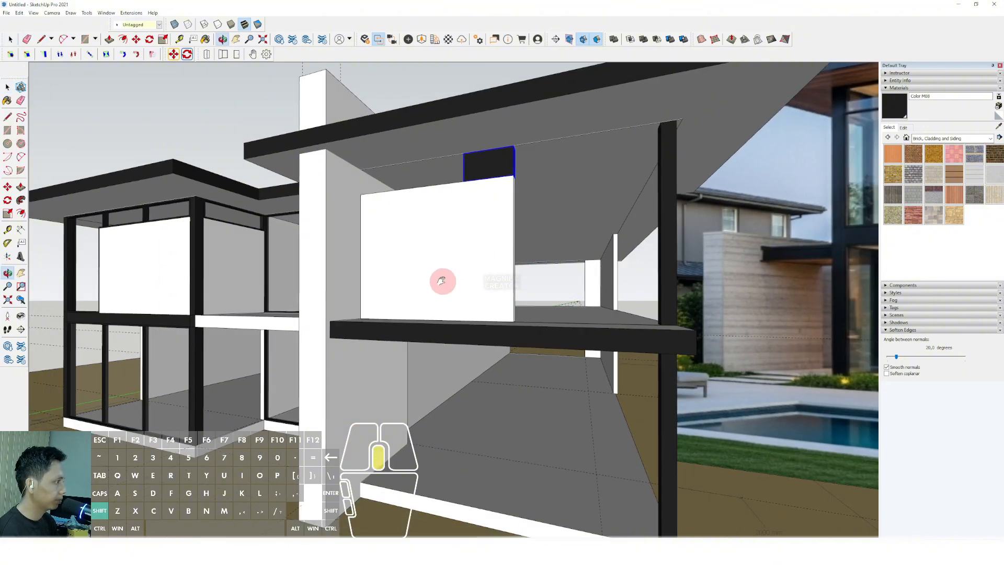
middle_drag(442, 281, 370, 311)
key(space)
scroll(393, 232, up, 5)
scroll(366, 256, down, 1)
scroll(353, 268, down, 4)
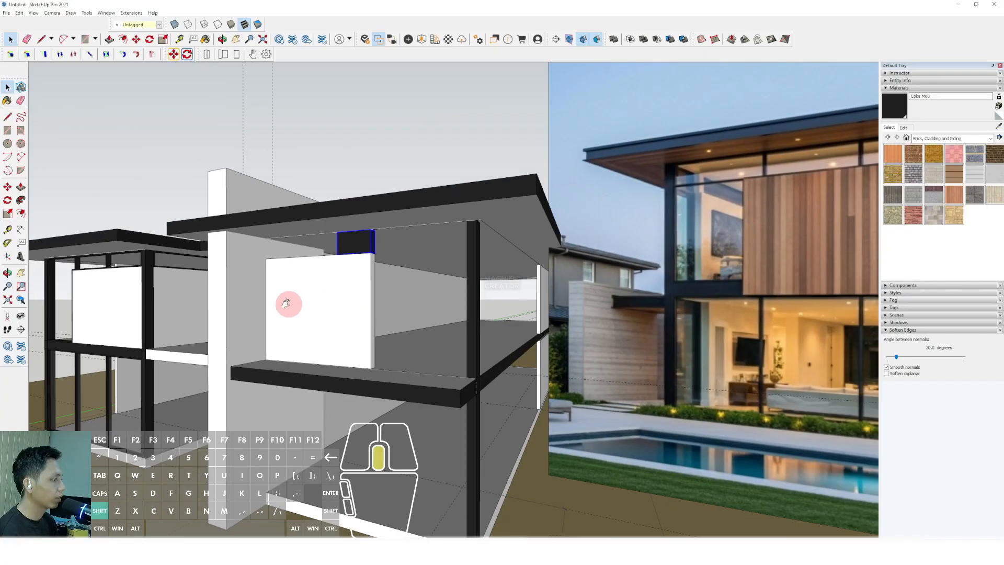
Draw a thin strip along the foot of the black block's end face and extrude it as a beam to the corner column.
middle_drag(285, 303, 486, 304)
scroll(363, 309, up, 10)
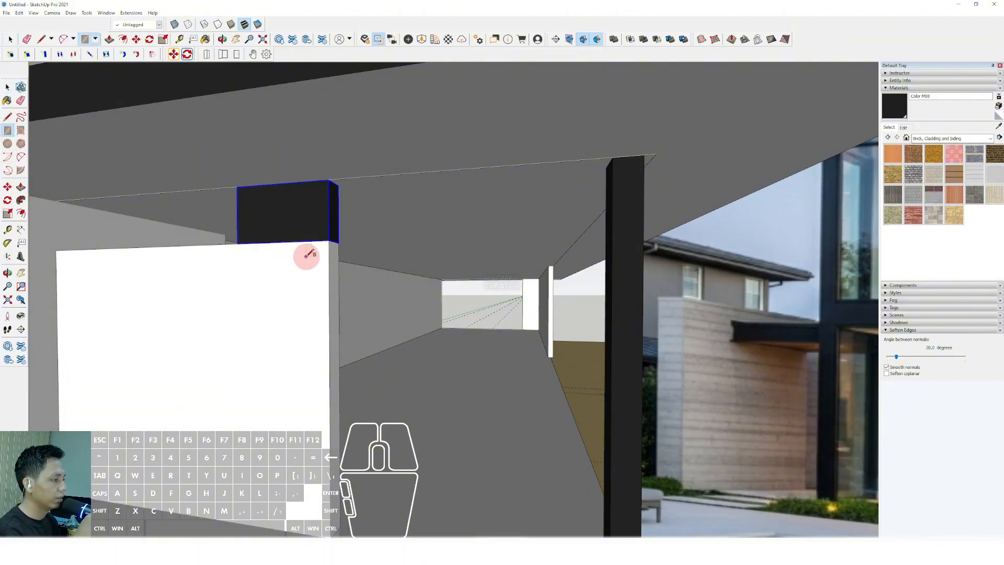
scroll(334, 244, up, 2)
scroll(337, 234, up, 2)
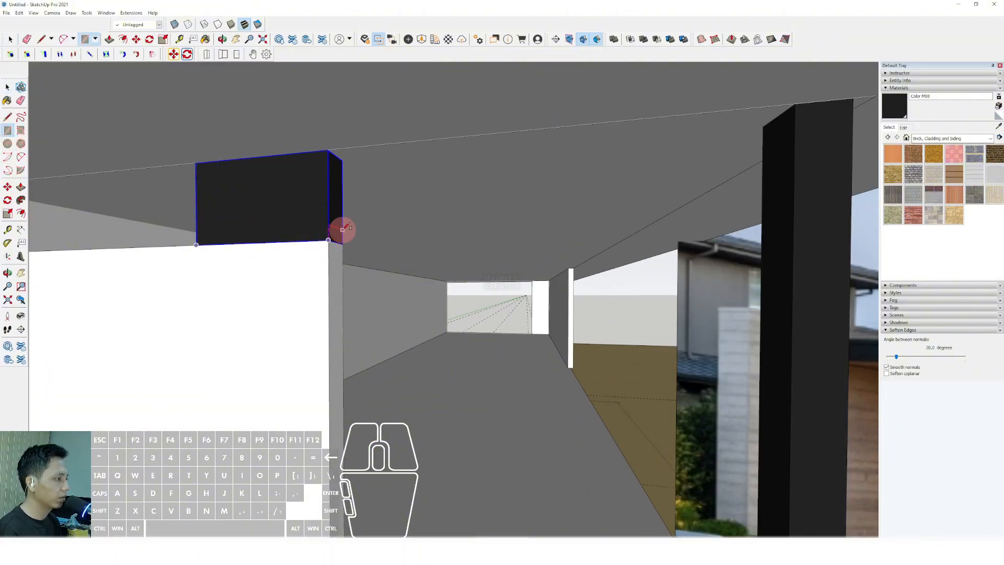
key(space)
click(335, 229)
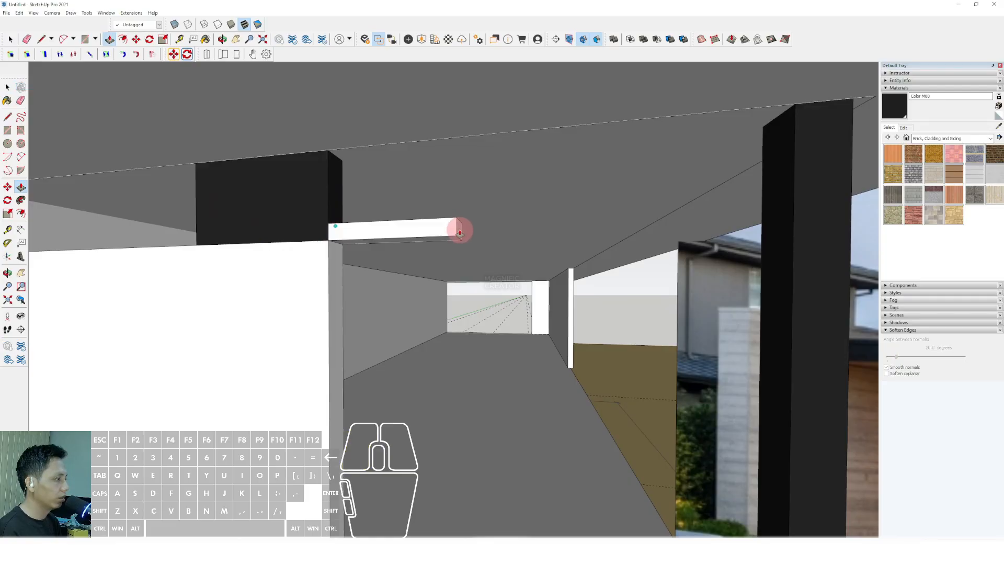
key(space)
Group the new horizontal beam and paint it black.
click(689, 227)
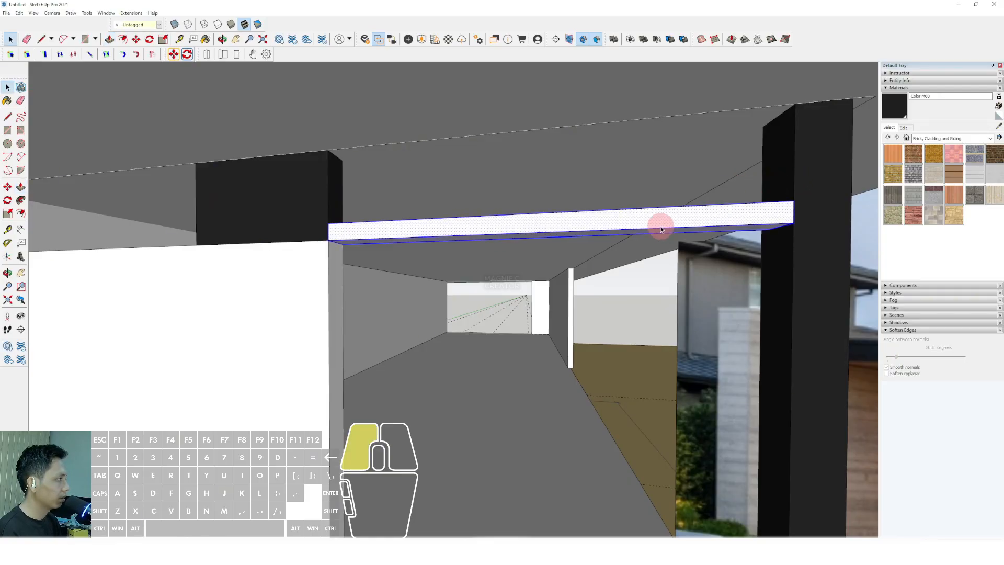
right_click(660, 226)
click(687, 297)
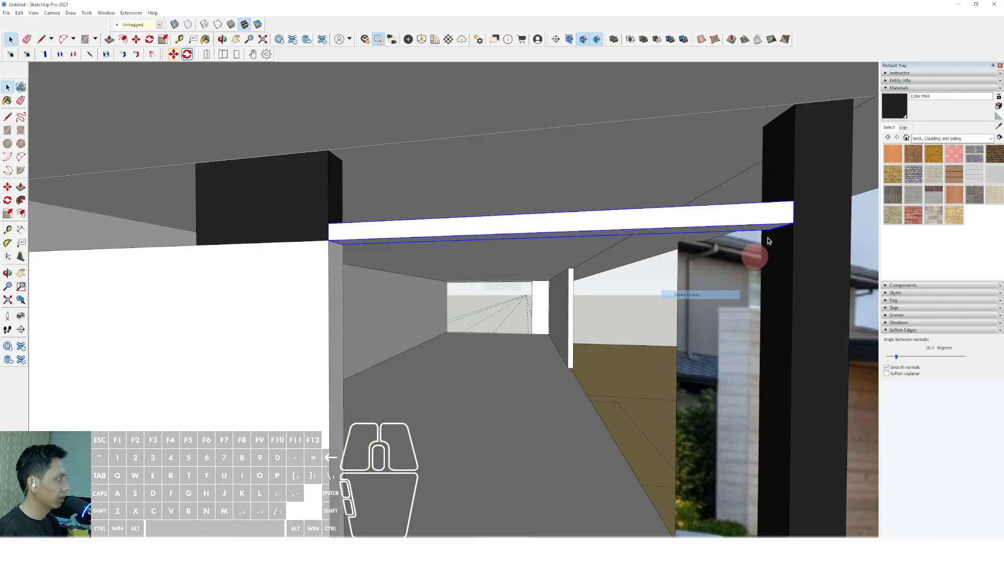
click(479, 224)
Draw a rectangle filling the opening between the black beam, the roof, the black block and the corner column.
mouse_move(504, 226)
middle_down()
mouse_move(533, 217)
mouse_move(518, 231)
mouse_move(468, 221)
mouse_move(547, 237)
mouse_move(415, 230)
mouse_move(506, 226)
mouse_move(71, 143)
middle_up()
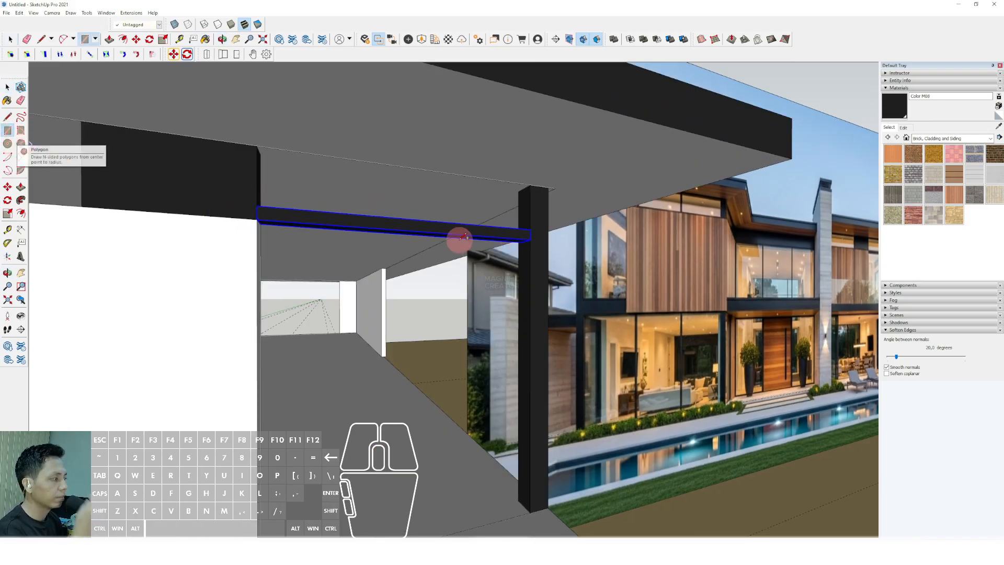
middle_drag(460, 235, 519, 233)
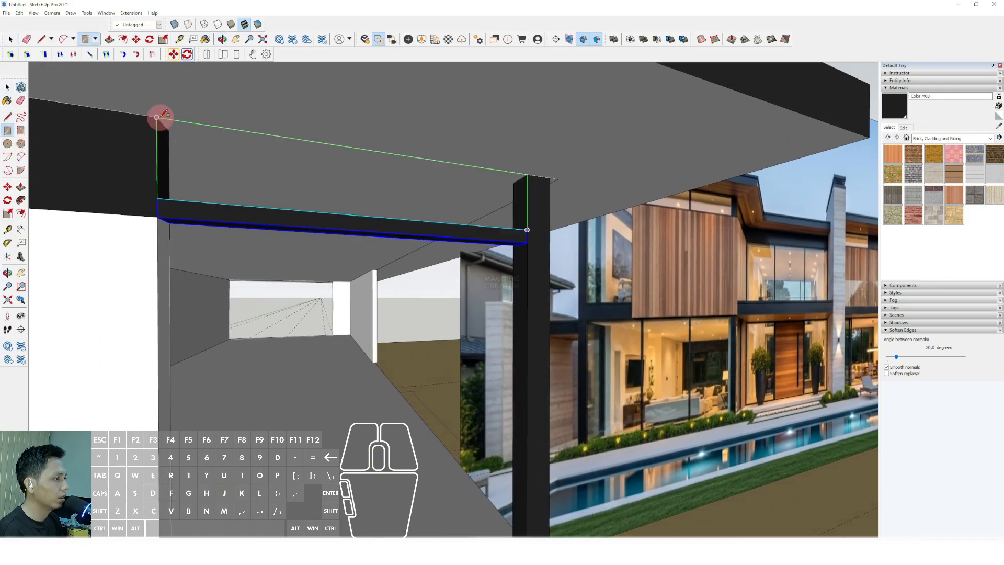
click(156, 117)
key(space)
Offset the rectangle's outline inward and erase the inner face to leave a window frame.
middle_drag(251, 152, 359, 174)
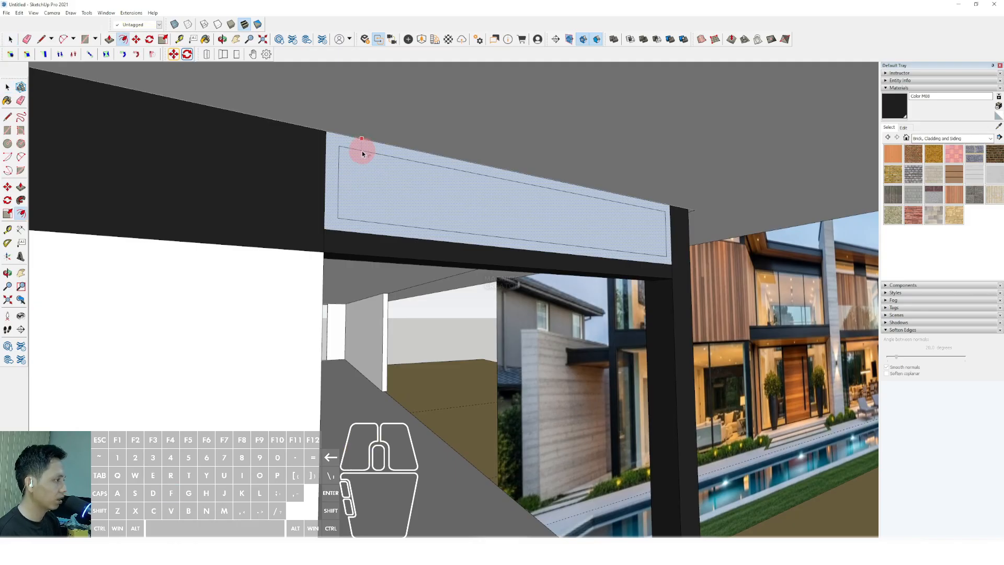
right_click(400, 181)
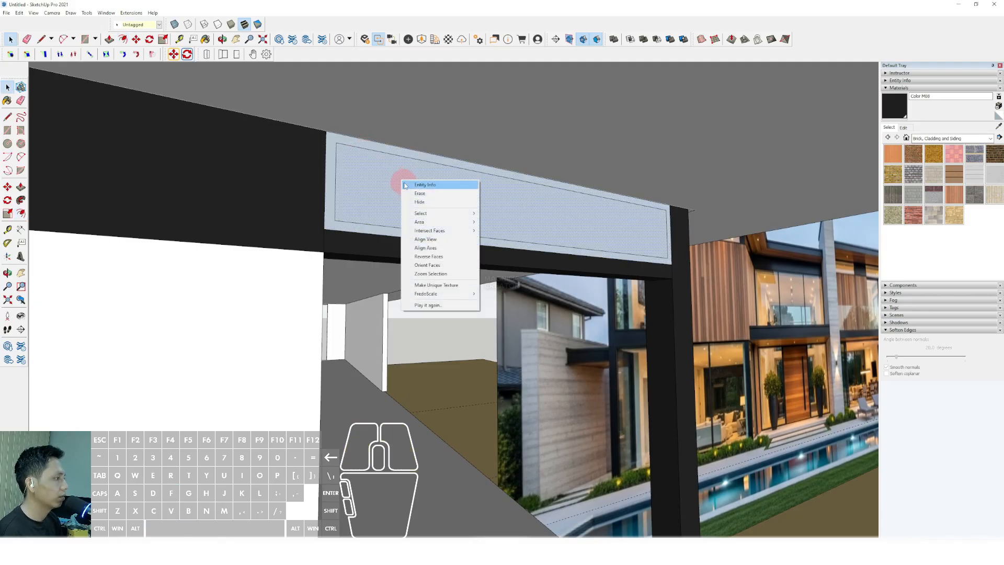
click(424, 198)
Extrude the narrow frame face above the beam to give the window frame its depth.
scroll(673, 236, up, 5)
middle_drag(672, 276, 546, 301)
key(v)
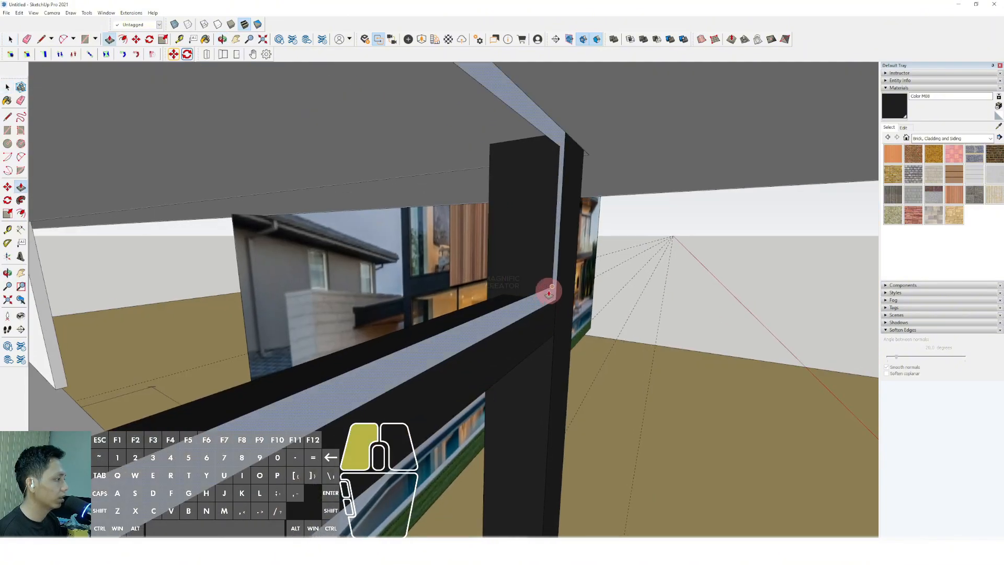
click(547, 296)
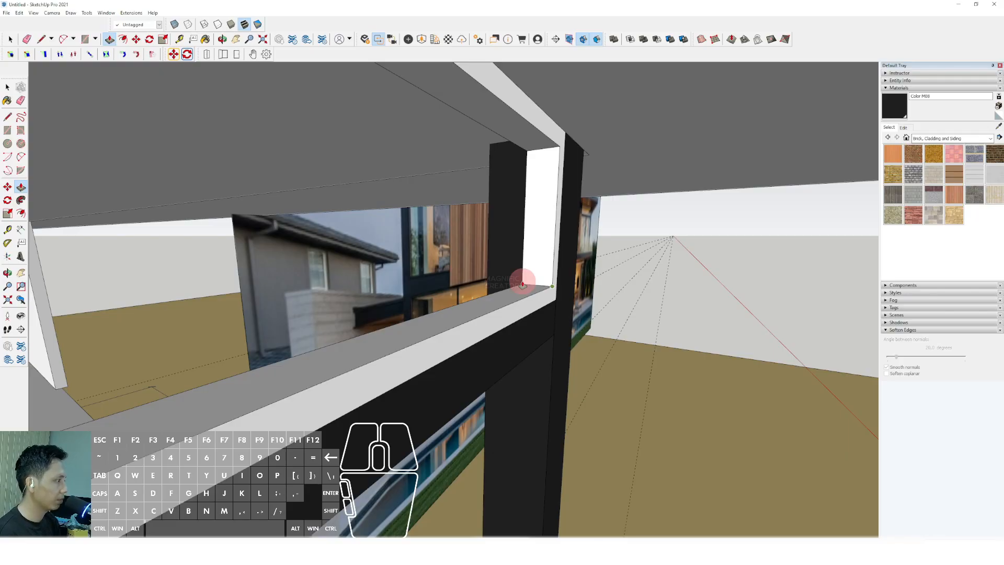
key(Return)
Draw a rectangle across the inside of the extruded frame as the window's glass pane.
middle_drag(538, 206, 528, 275)
key(r)
scroll(531, 282, up, 5)
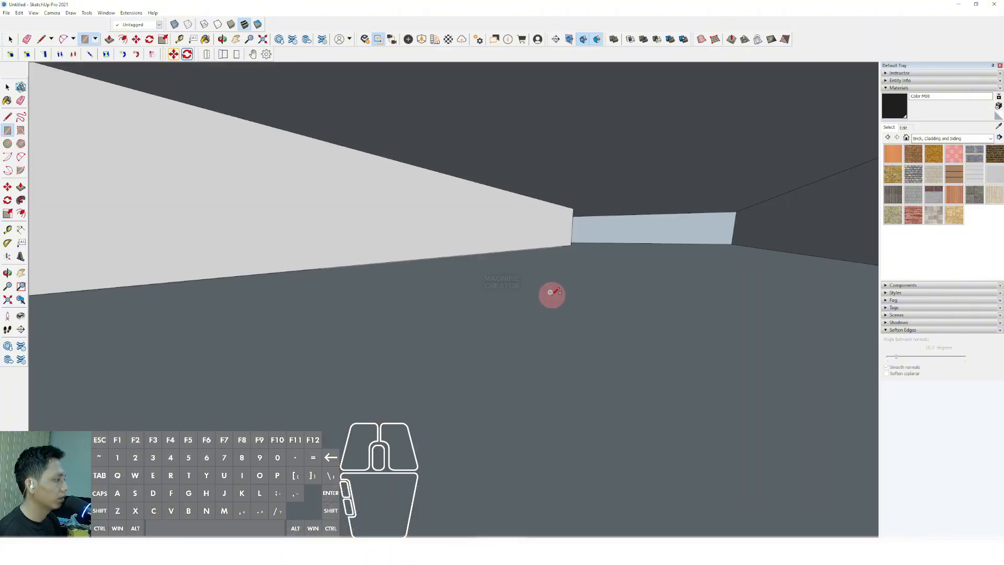
shift+middle_drag(348, 276, 485, 271)
scroll(515, 313, down, 4)
middle_drag(515, 308, 347, 319)
scroll(557, 290, up, 4)
scroll(549, 285, up, 4)
click(542, 278)
scroll(541, 284, down, 2)
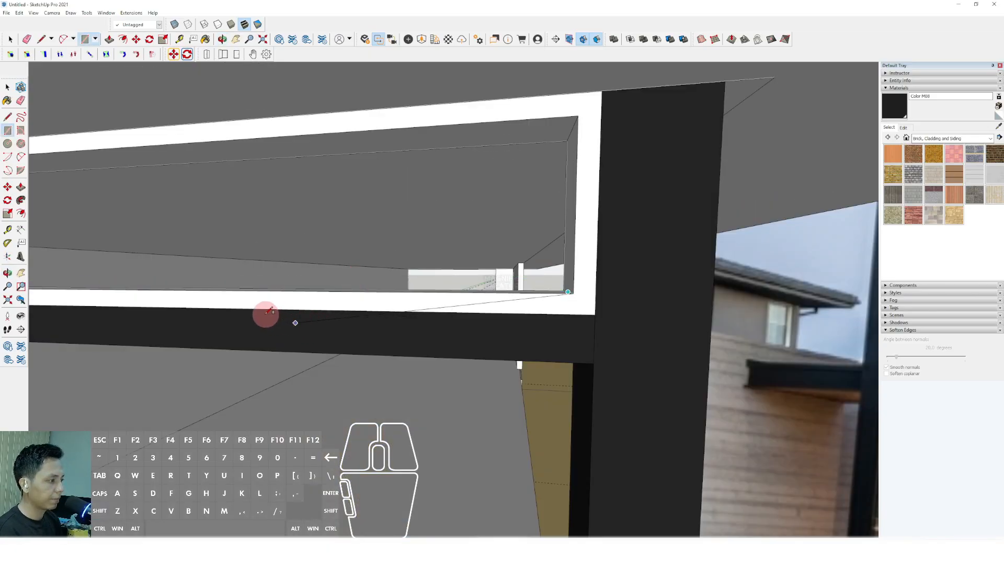
middle_drag(269, 312, 345, 298)
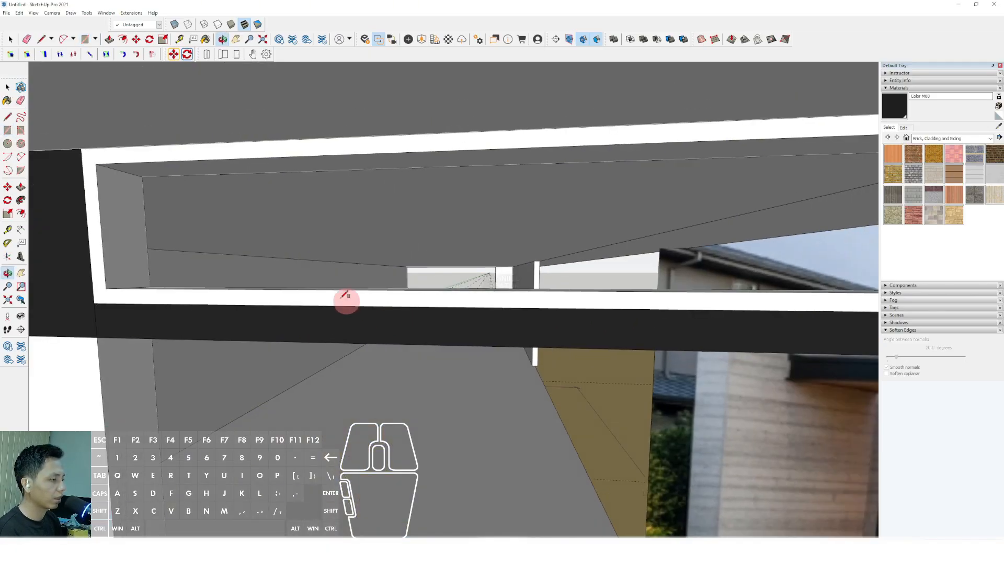
click(121, 170)
key(space)
Sample Translucent Glass Gray from an existing window and paint the new glass pane with it.
scroll(164, 206, down, 8)
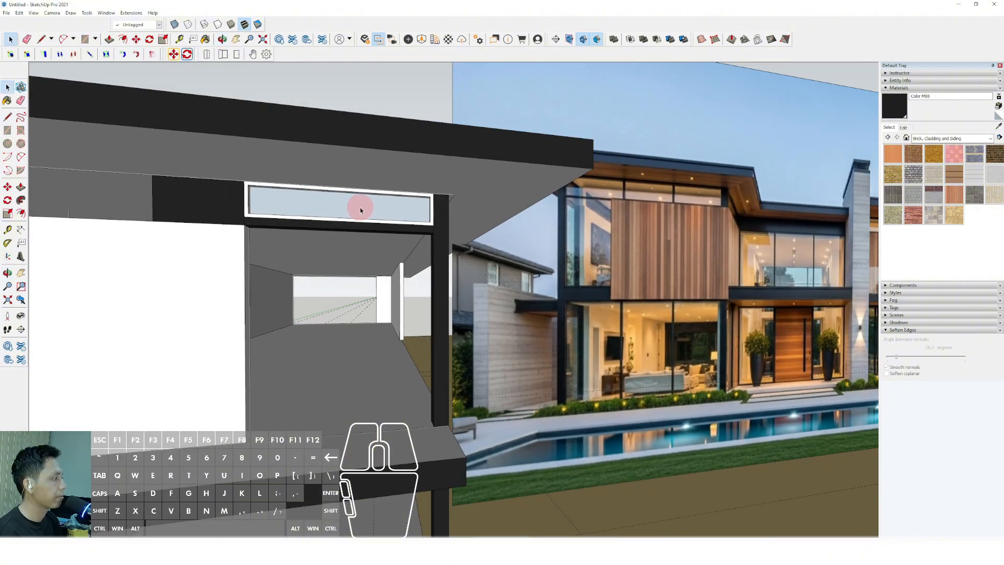
middle_drag(360, 209, 469, 226)
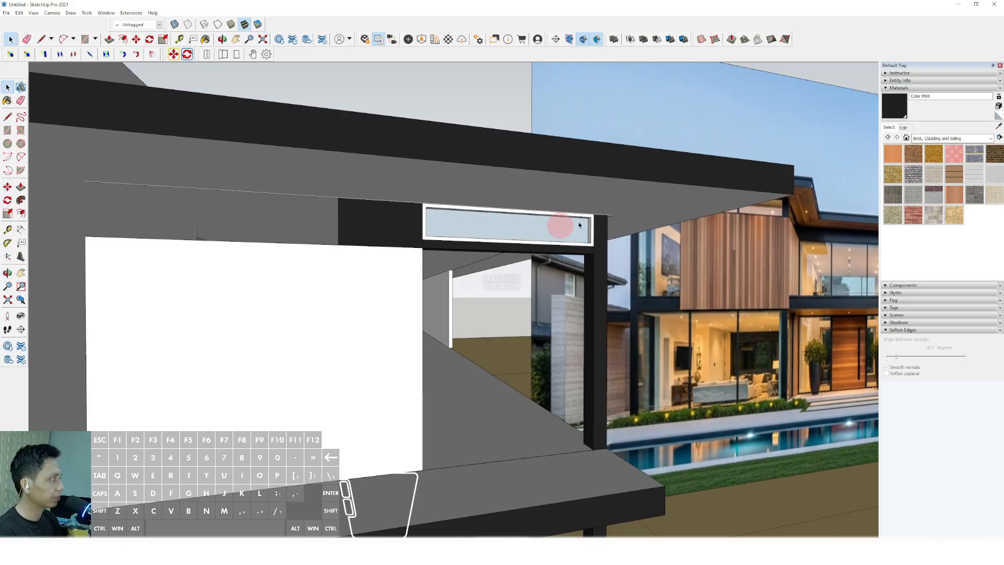
scroll(478, 225, down, 6)
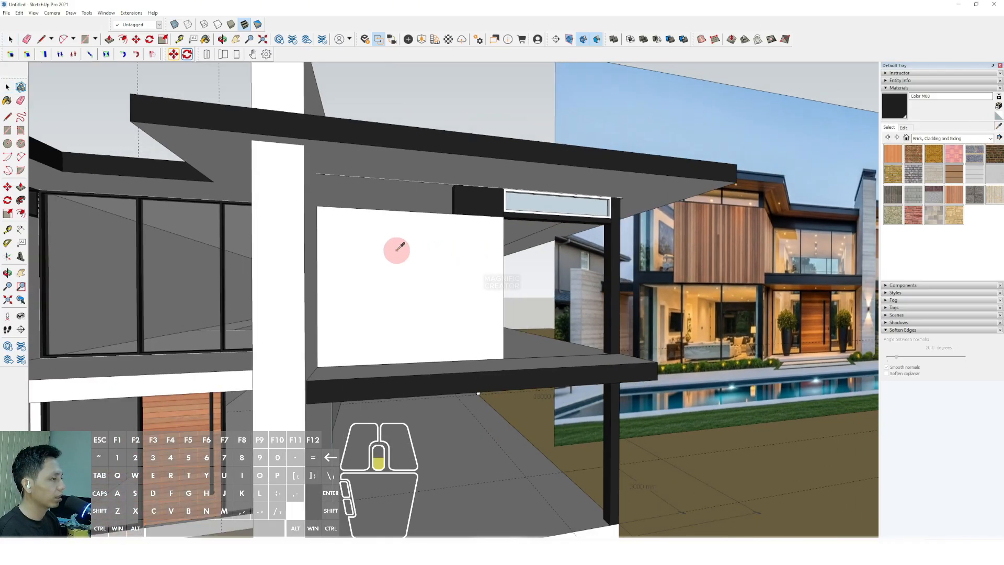
click(180, 242)
scroll(547, 223, up, 3)
scroll(550, 218, up, 8)
click(476, 193)
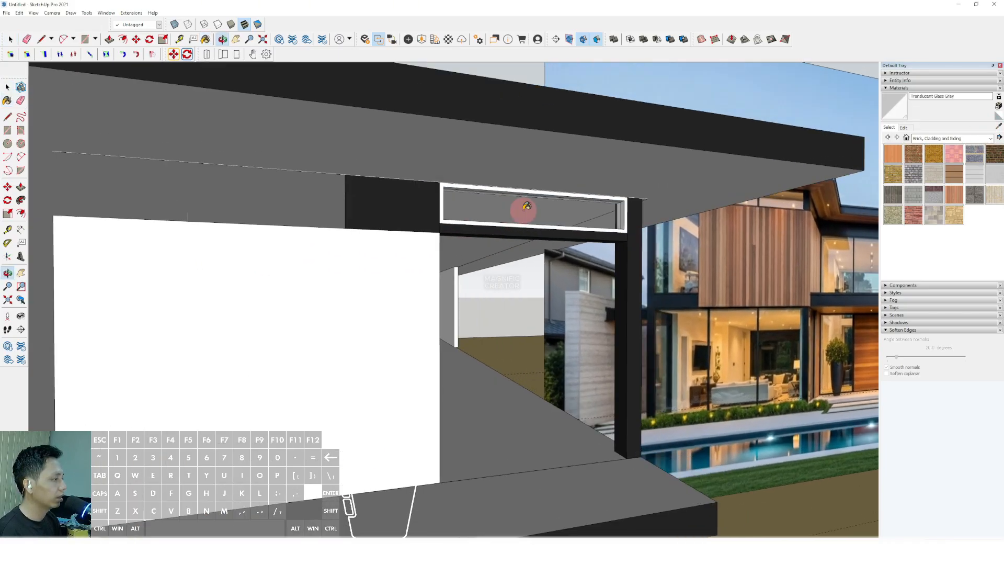
Select the whole window frame with its glass pane and make it a group.
key(space)
click(585, 212)
right_click(585, 212)
click(601, 273)
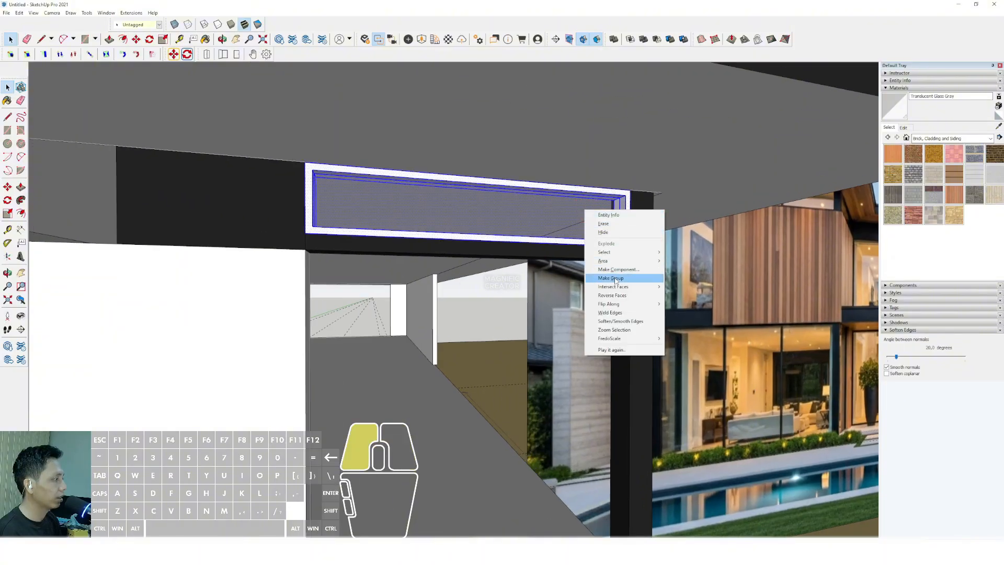
Sample the black material from the adjoining framing and paint the grouped window frame with it.
click(999, 127)
scroll(455, 210, down, 5)
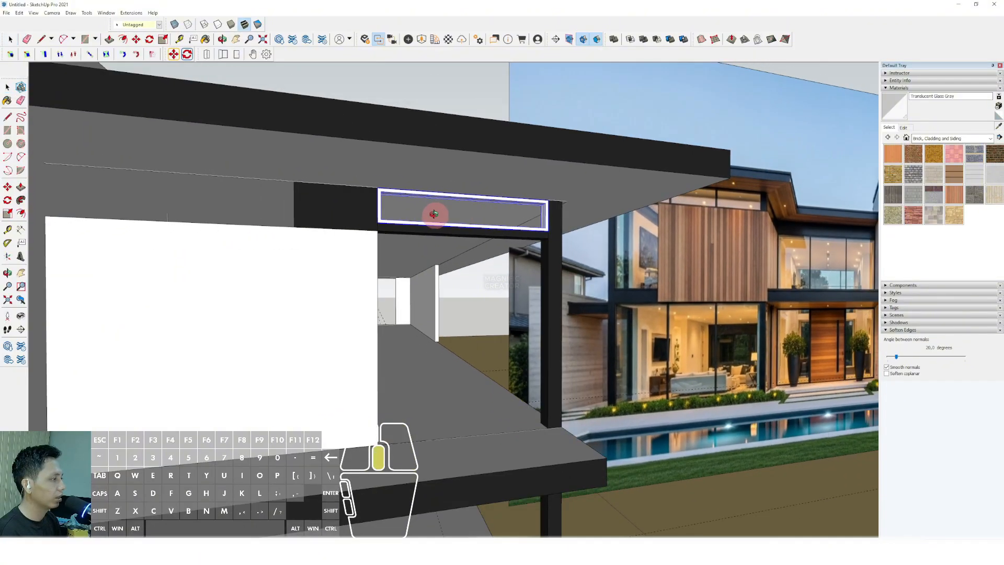
scroll(560, 244, up, 4)
click(545, 238)
scroll(528, 215, up, 2)
scroll(525, 209, up, 2)
click(531, 201)
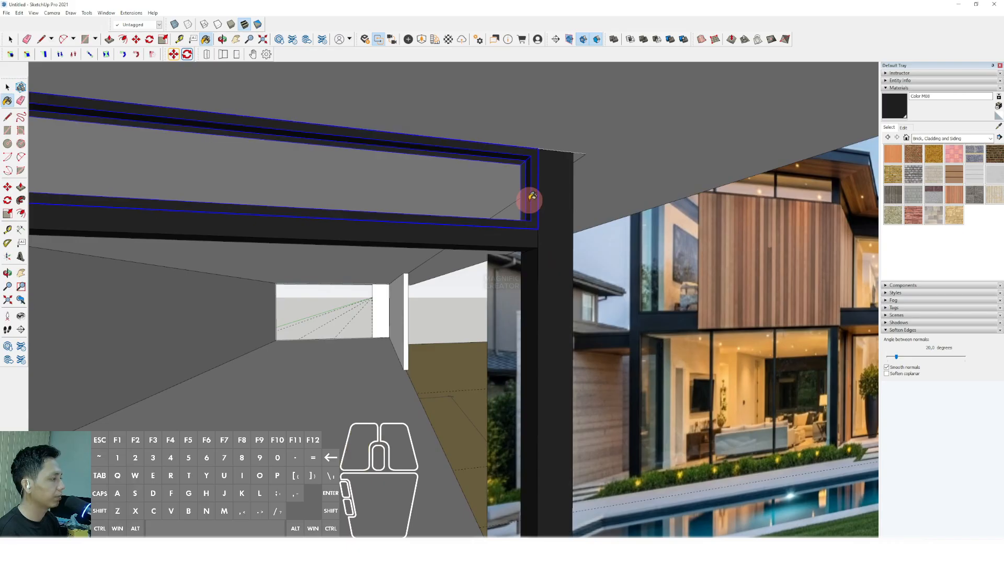
Copy the high window to the other side of the black block, under the roof above the white wall panel.
key(space)
scroll(524, 203, down, 7)
shift+middle_drag(511, 209, 502, 210)
scroll(501, 211, up, 2)
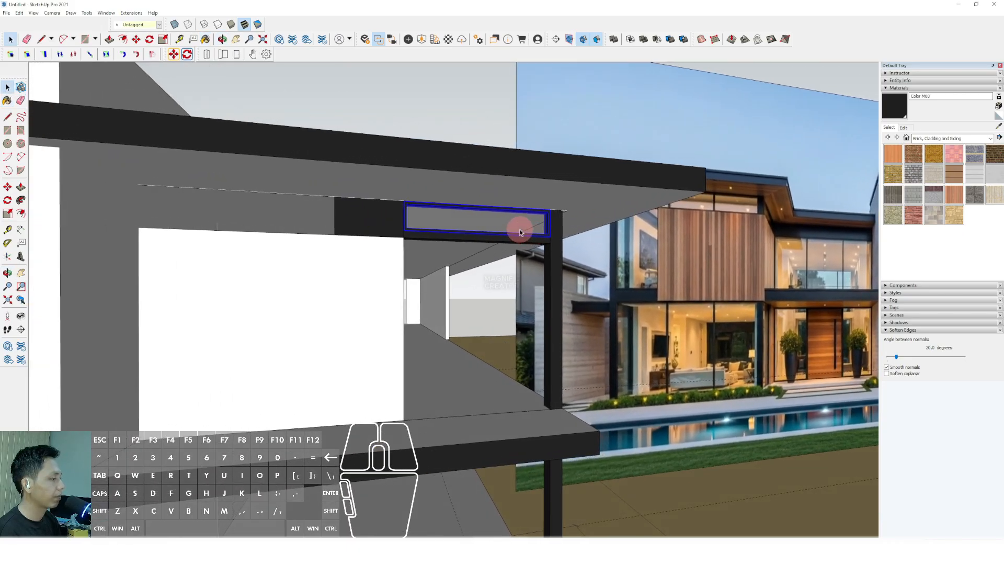
scroll(521, 227, up, 2)
scroll(523, 226, up, 3)
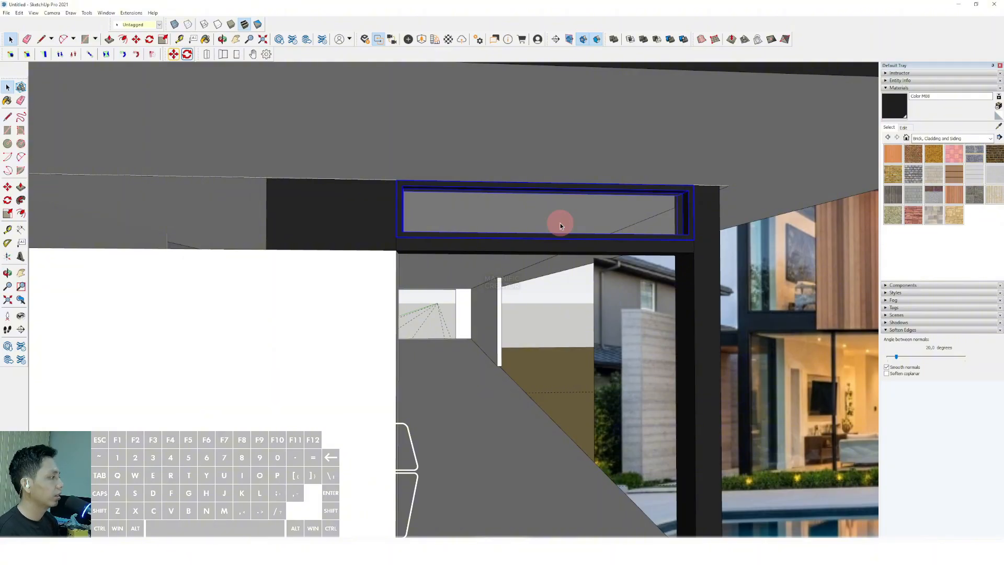
scroll(477, 224, up, 2)
click(7, 187)
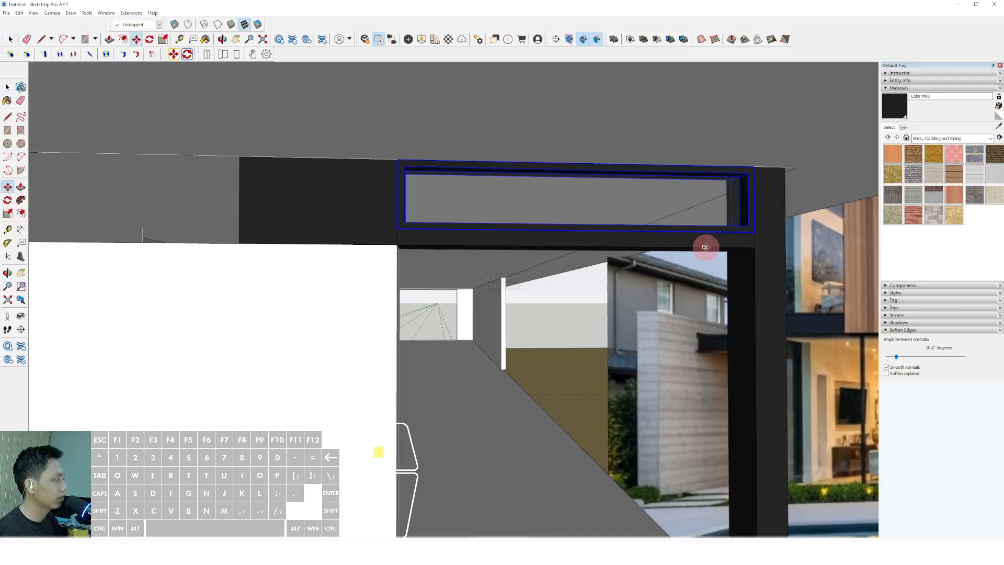
scroll(706, 246, up, 2)
scroll(758, 230, up, 1)
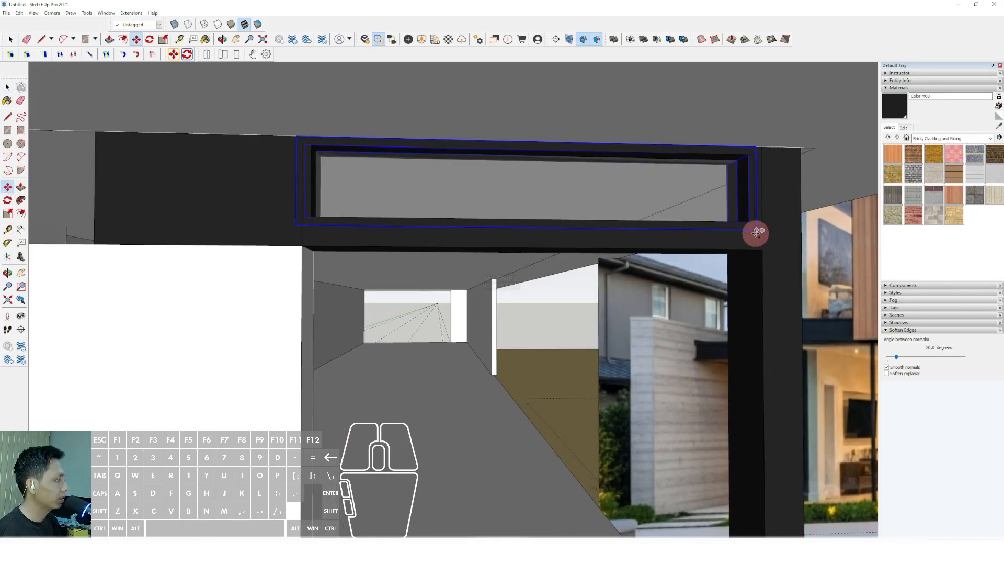
middle_drag(578, 240, 560, 226)
scroll(557, 228, down, 3)
scroll(571, 213, up, 1)
shift+click(591, 214)
key(space)
scroll(560, 227, down, 1)
scroll(568, 204, up, 5)
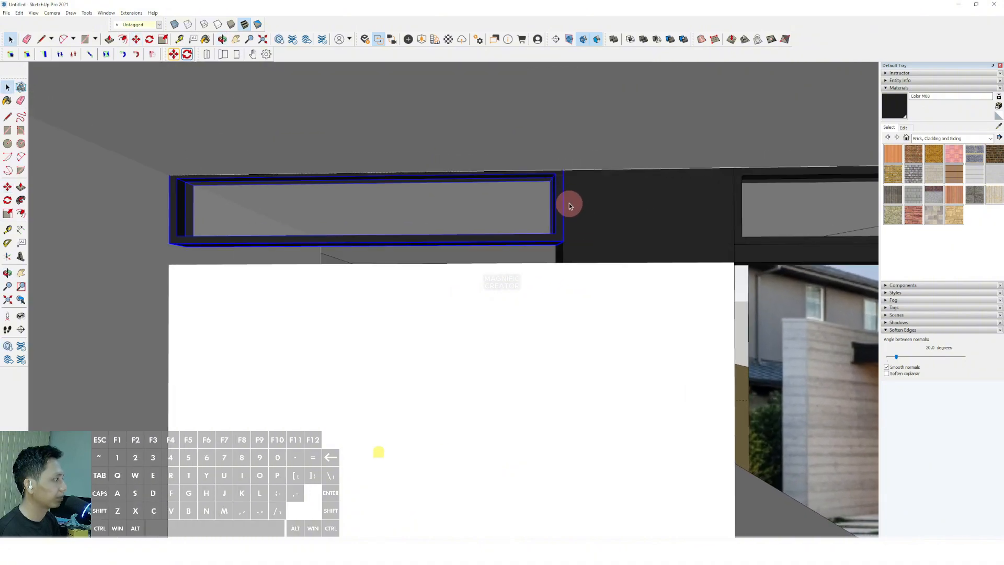
Move the copied high window up so its corner meets the black block's top corner under the roof.
scroll(571, 172, up, 3)
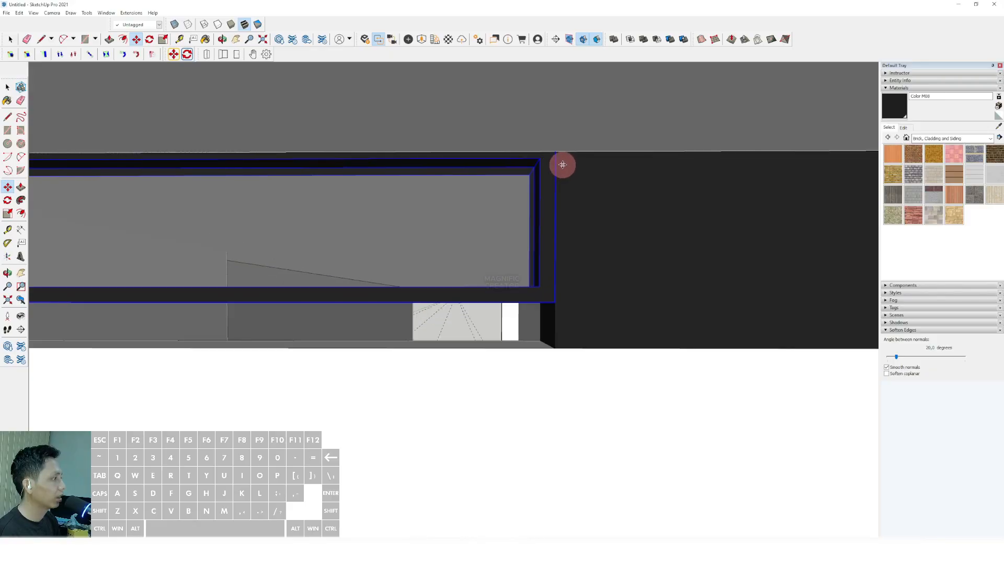
click(564, 163)
key(space)
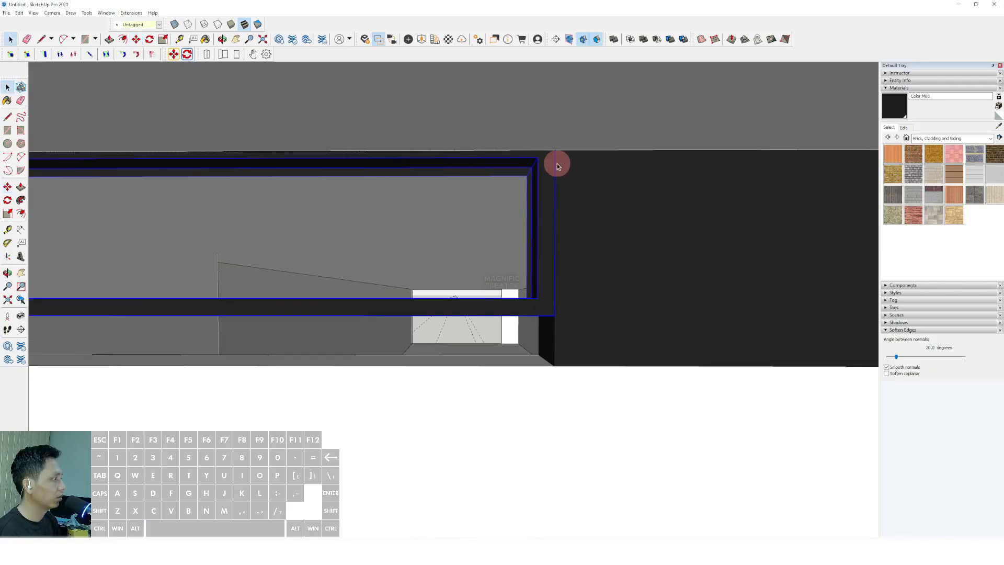
scroll(558, 163, up, 2)
click(555, 164)
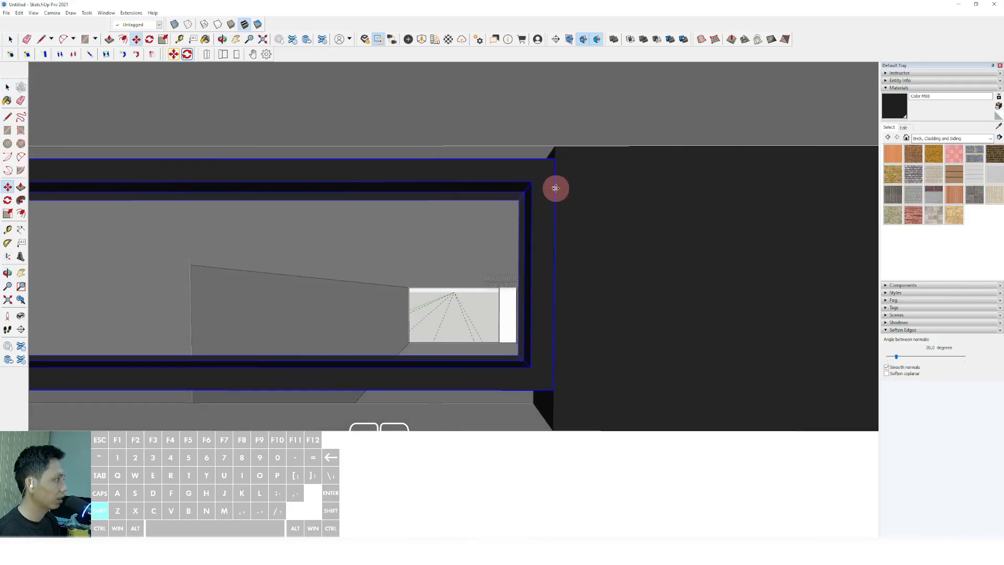
key(space)
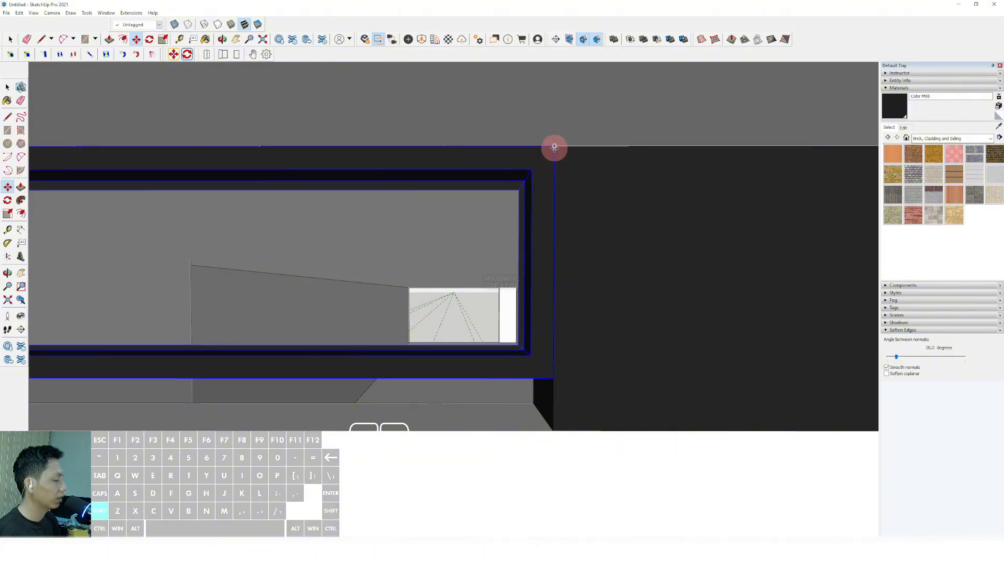
scroll(551, 246, down, 4)
scroll(538, 256, down, 4)
scroll(480, 253, up, 2)
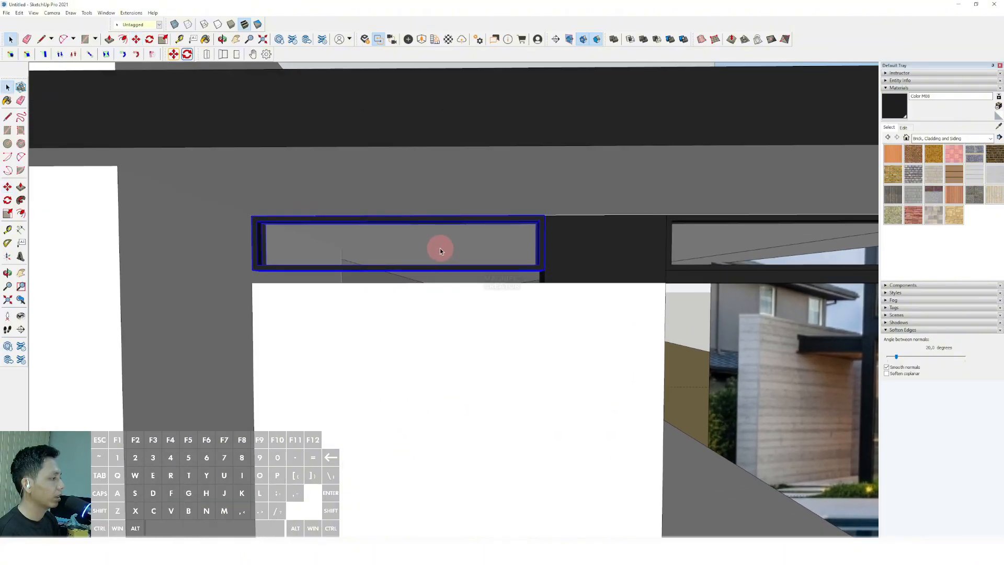
Edit the copied high window and stretch its bottom frame down to the top of the white wall panel.
triple_click(440, 247)
drag(220, 251, 626, 310)
scroll(525, 259, up, 2)
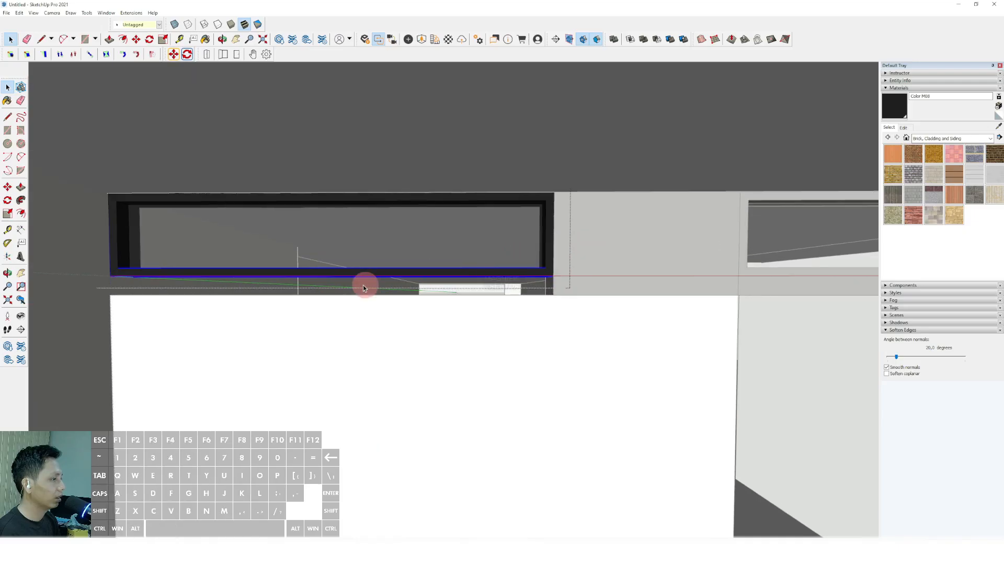
scroll(448, 259, up, 2)
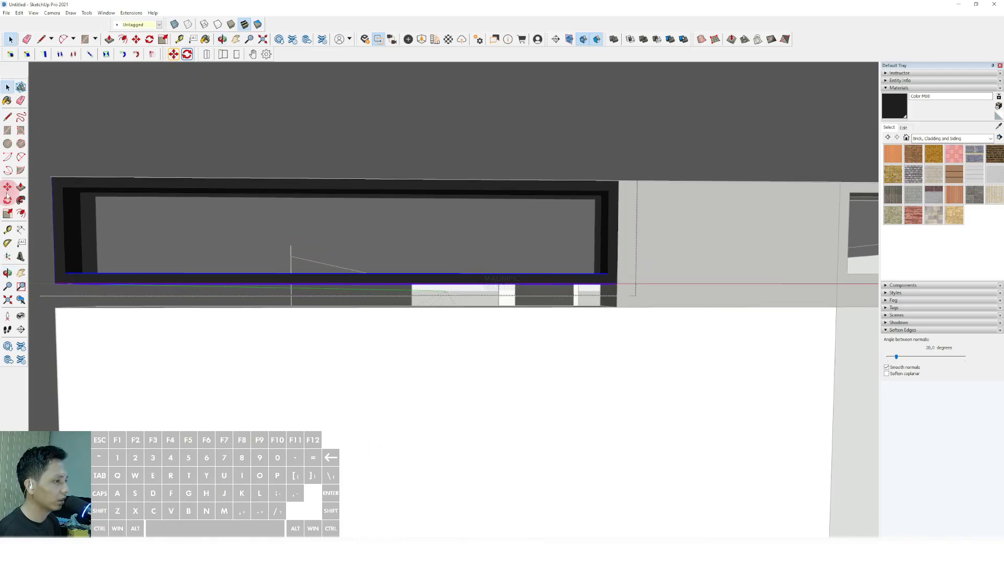
click(7, 187)
scroll(615, 283, up, 2)
click(618, 289)
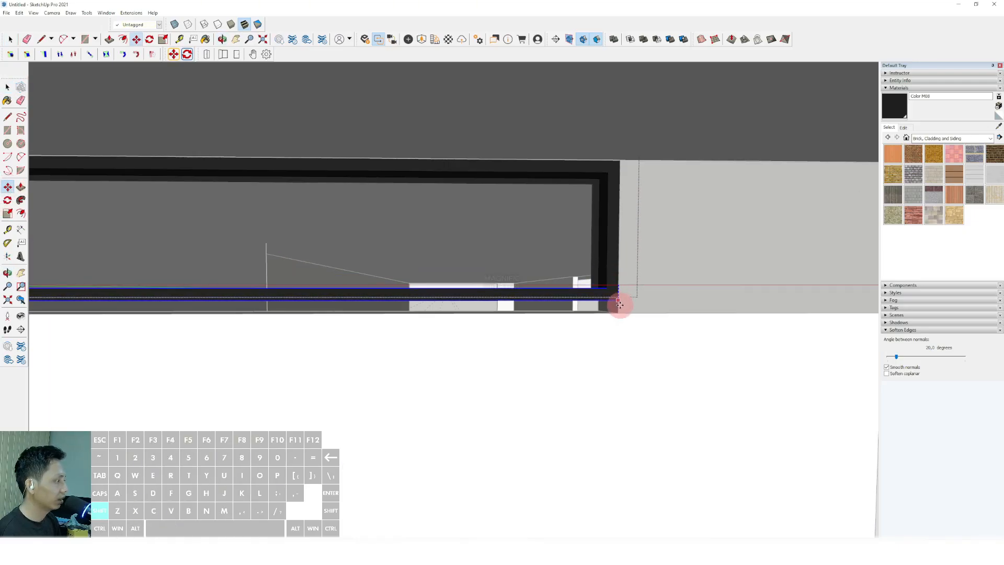
shift+click(619, 311)
key(space)
scroll(411, 273, down, 8)
click(482, 165)
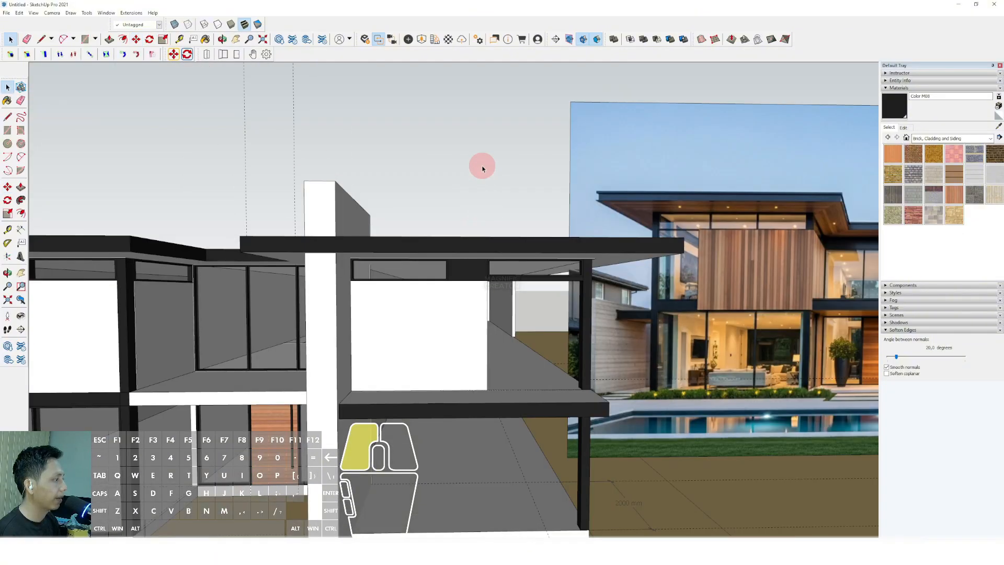
Compare the right wing's upper-floor openings with the reference image.
scroll(431, 235, down, 3)
shift+middle_drag(428, 239, 506, 239)
scroll(389, 217, down, 2)
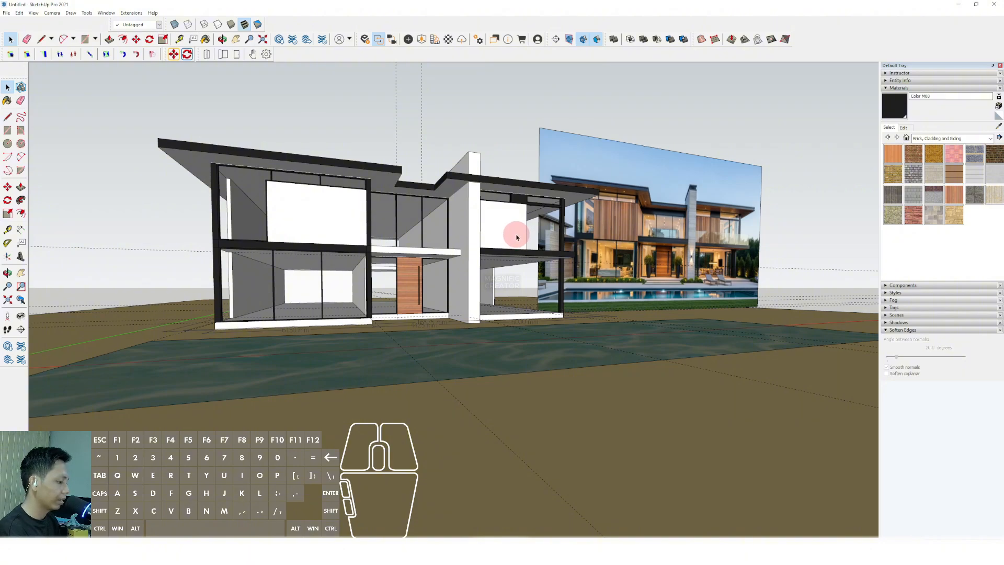
scroll(540, 246, up, 5)
middle_drag(533, 244, 313, 309)
scroll(473, 259, up, 3)
scroll(437, 296, up, 2)
scroll(392, 313, down, 2)
scroll(352, 308, up, 6)
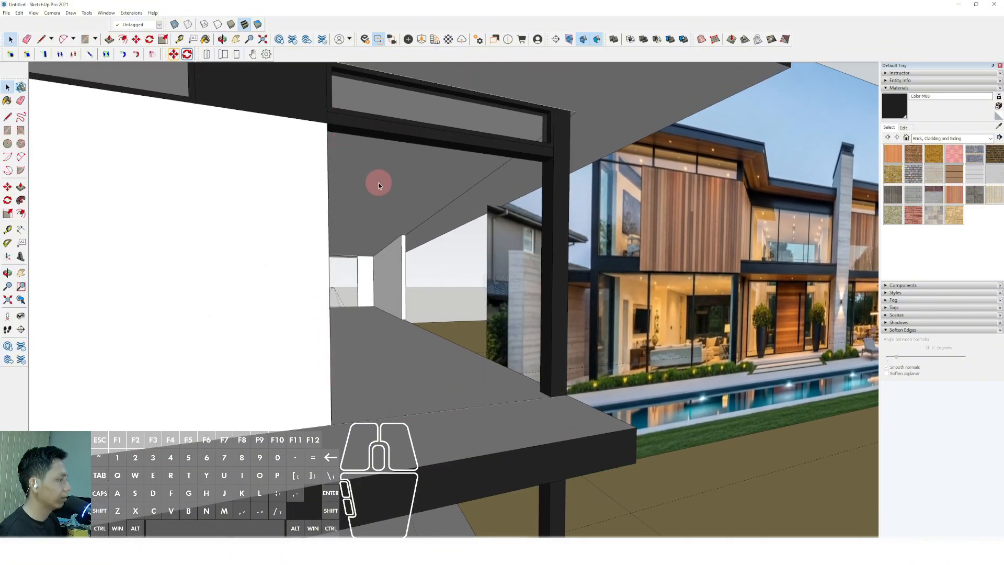
Draw a vertical rectangle from the corner post's base to the beam under the high window, covering the post-side half of the opening.
scroll(475, 374, down, 3)
shift+middle_drag(477, 372, 513, 366)
scroll(523, 359, up, 4)
scroll(517, 360, down, 3)
click(21, 187)
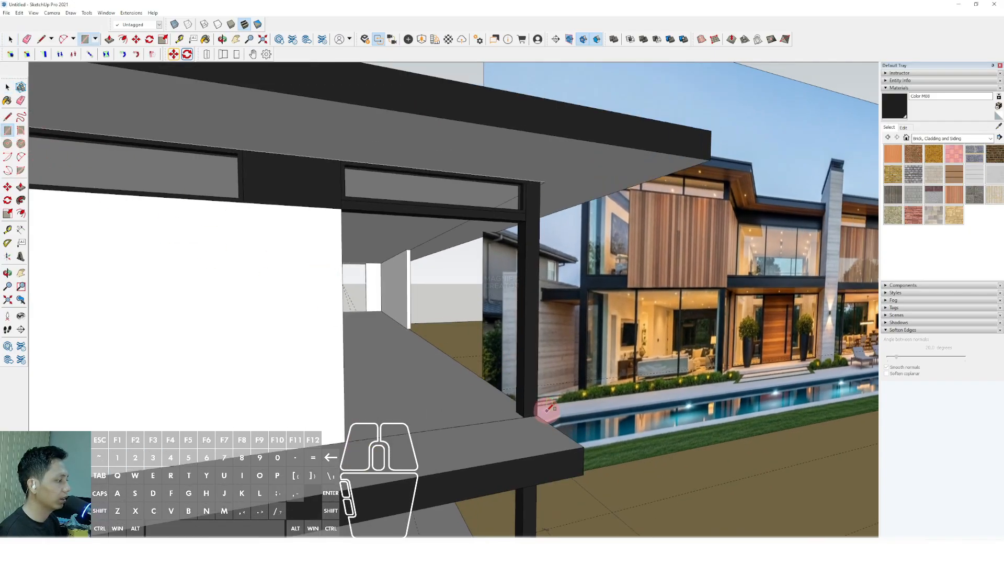
scroll(547, 409, up, 3)
click(510, 417)
scroll(507, 405, down, 3)
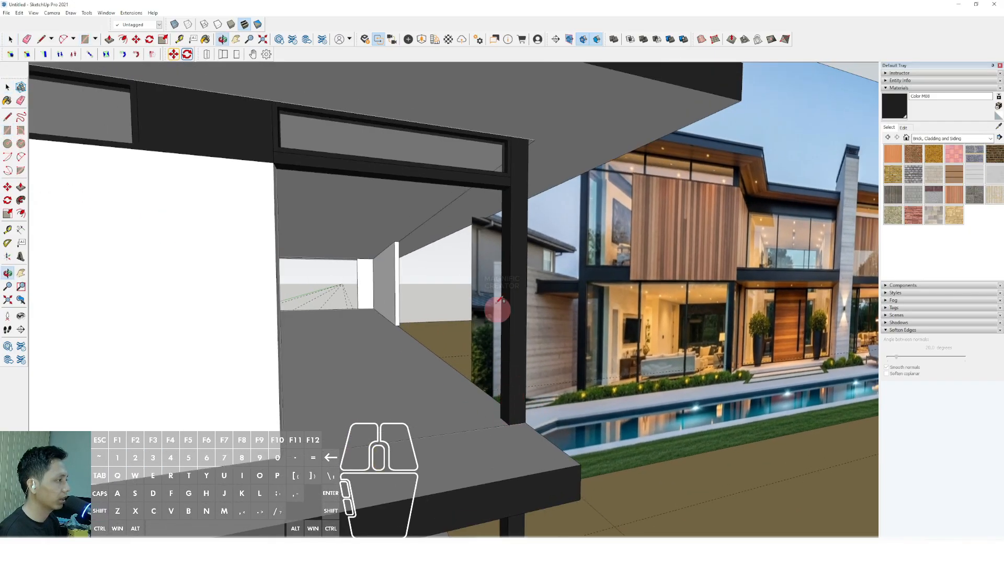
click(405, 174)
key(space)
middle_drag(404, 170, 444, 176)
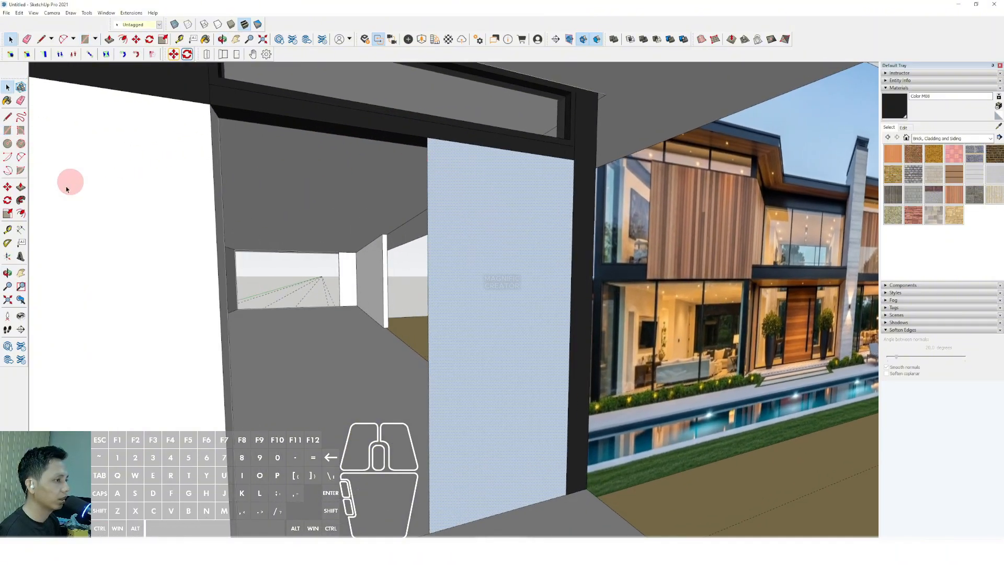
Offset the rectangle's outline inward to form a narrow border and erase the inner face.
click(459, 153)
scroll(459, 155, down, 4)
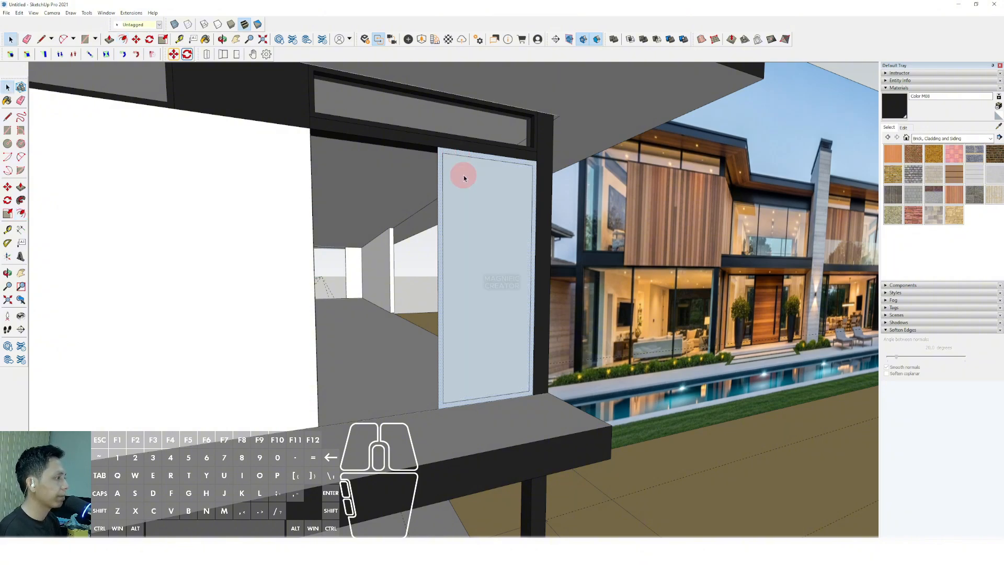
shift+middle_drag(461, 174, 511, 187)
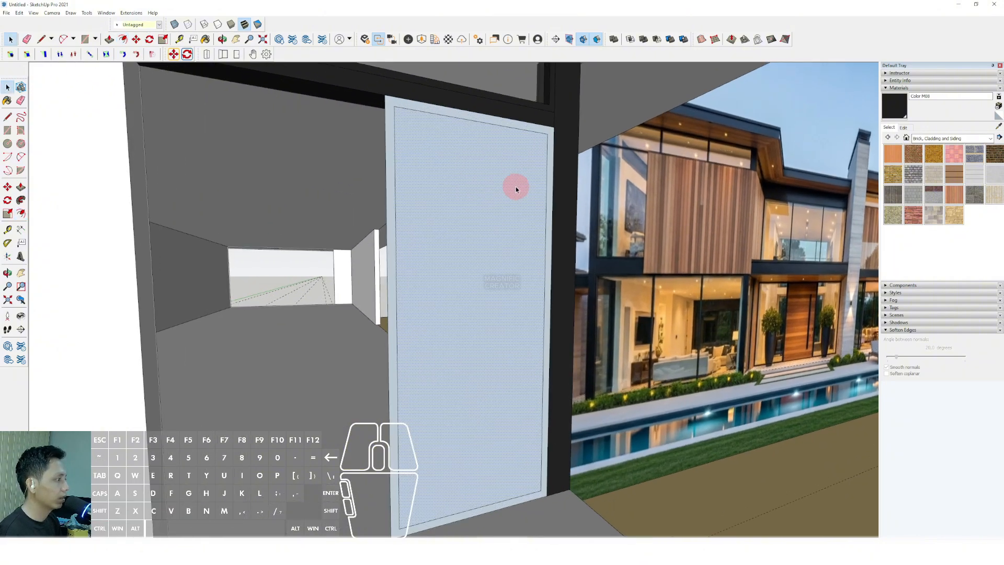
right_click(516, 189)
click(546, 200)
Push/Pull the border face inward to give the window frame its depth.
scroll(554, 425, up, 5)
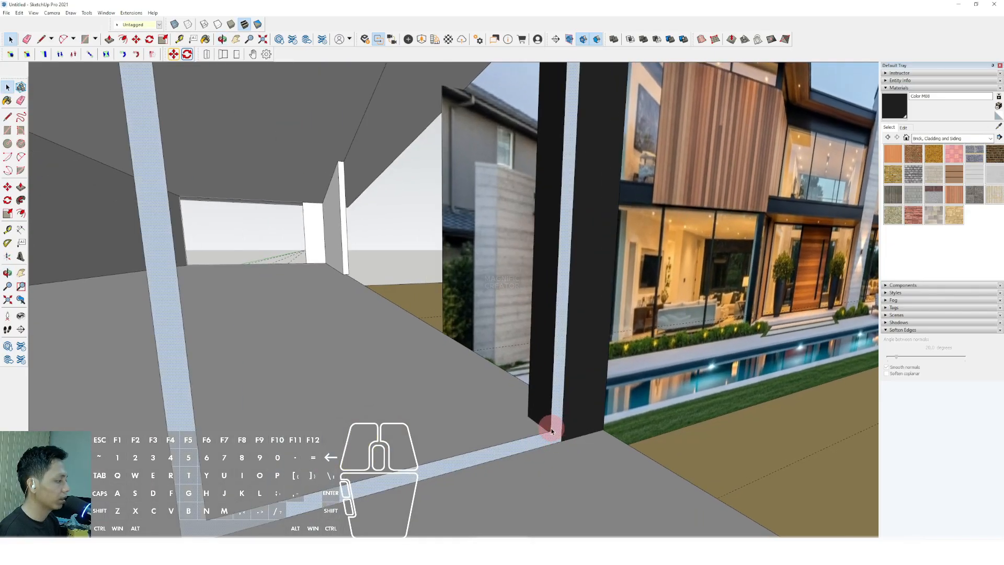
scroll(552, 434, up, 2)
click(553, 412)
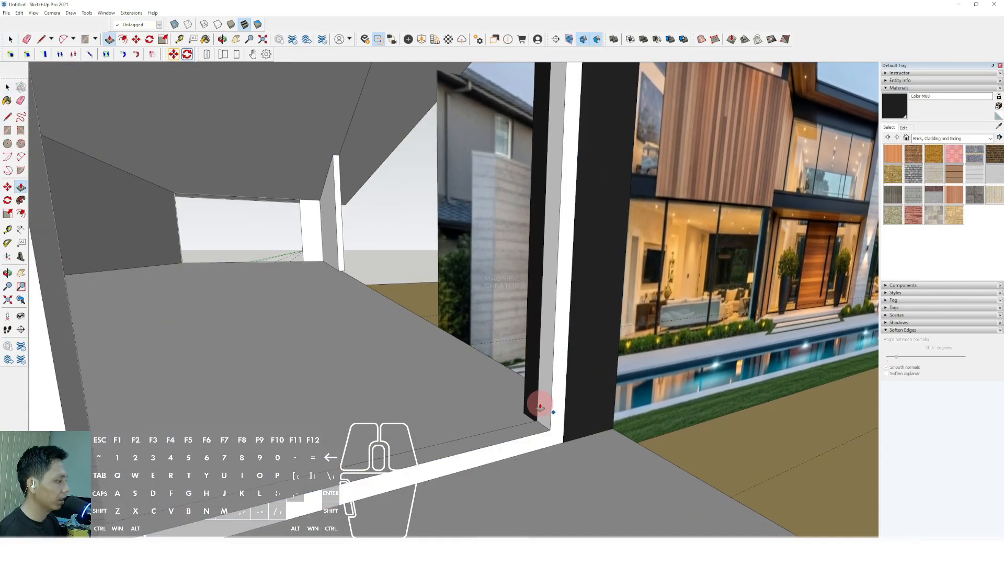
key(Return)
key(space)
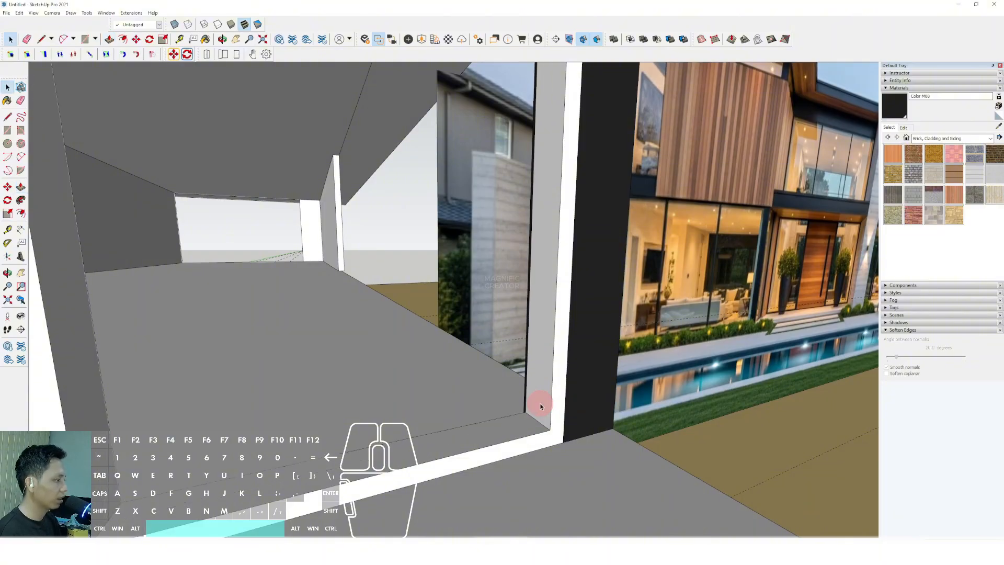
Try to draw a glass pane rectangle between opposite inner corners of the new frame.
scroll(544, 402, up, 2)
shift+middle_drag(544, 403, 582, 382)
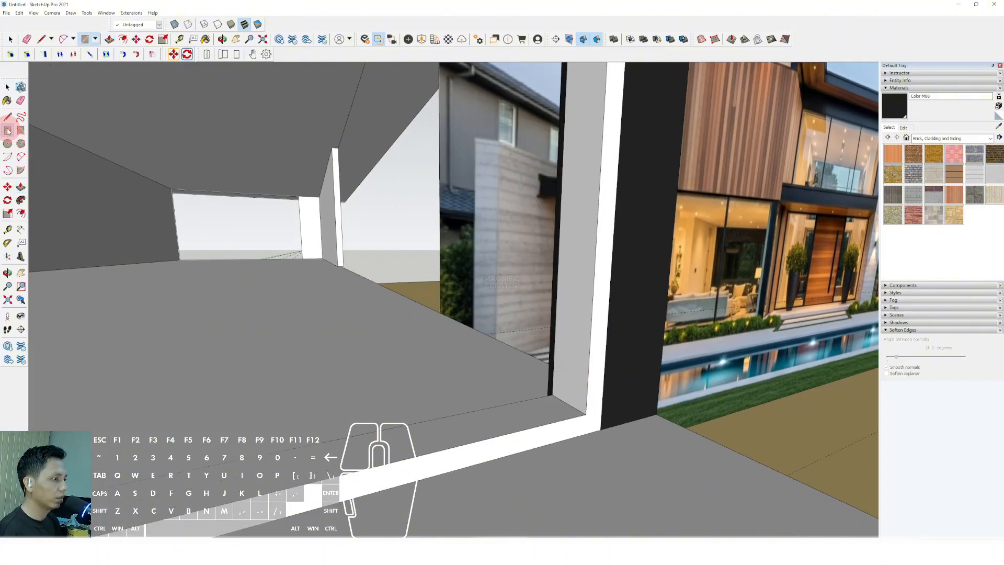
middle_drag(568, 404, 387, 131)
scroll(381, 130, up, 3)
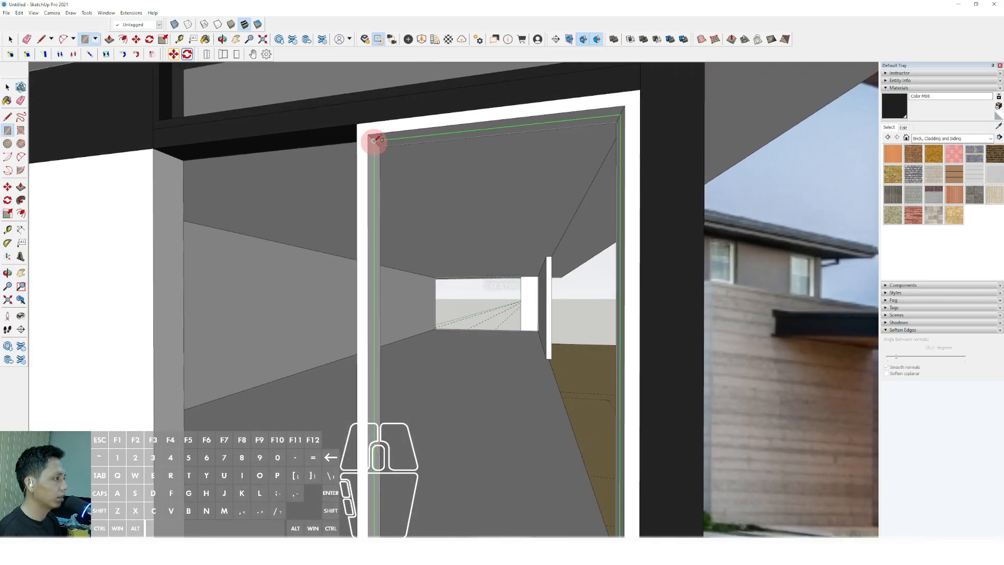
click(375, 141)
key(space)
scroll(408, 215, down, 6)
Draw a rectangle across the frame's opening, midway through its depth, as the glass pane.
middle_drag(421, 235, 235, 347)
scroll(470, 349, up, 3)
click(581, 437)
key(space)
key(r)
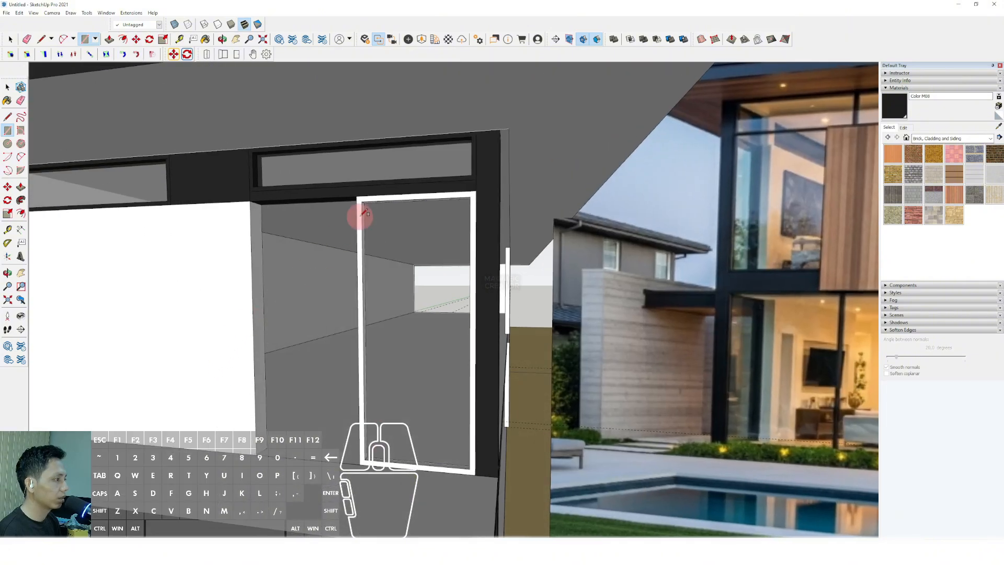
scroll(356, 194, up, 3)
middle_drag(356, 193, 305, 146)
scroll(360, 217, up, 1)
middle_drag(362, 215, 365, 179)
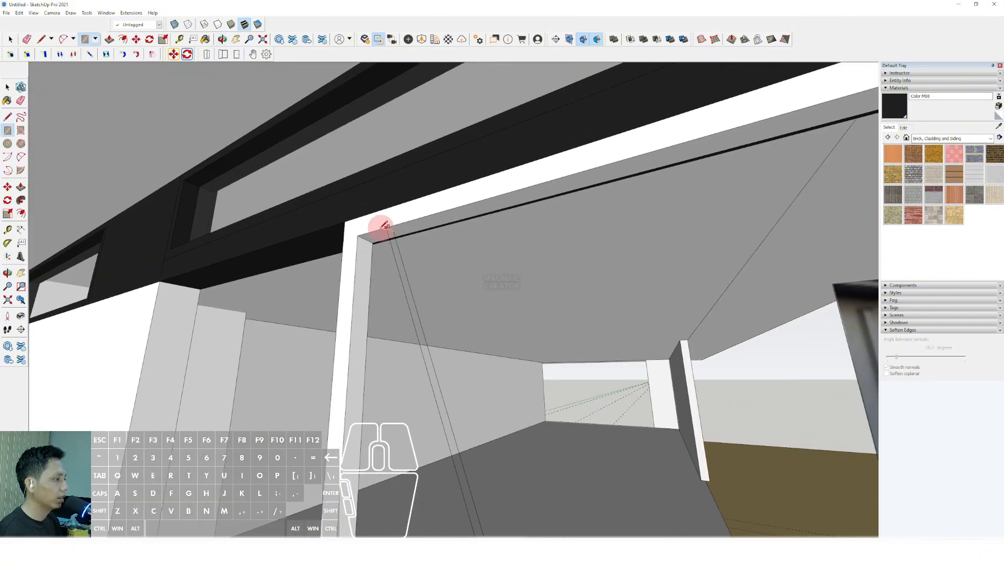
click(366, 238)
key(space)
Sample Translucent Glass Gray from the high window and paint the new pane with it.
scroll(368, 240, down, 3)
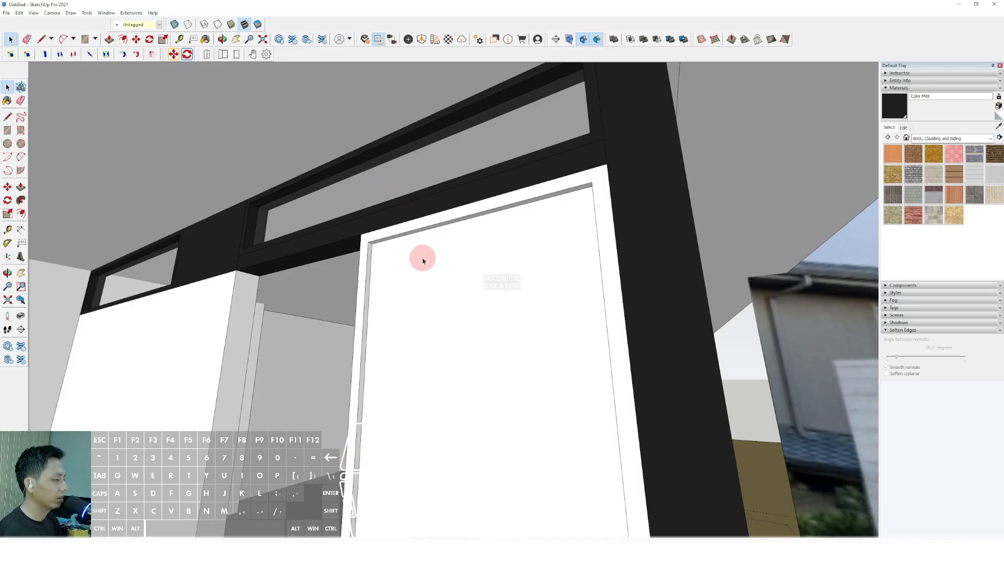
click(423, 261)
scroll(422, 260, down, 2)
click(999, 129)
click(443, 192)
click(448, 287)
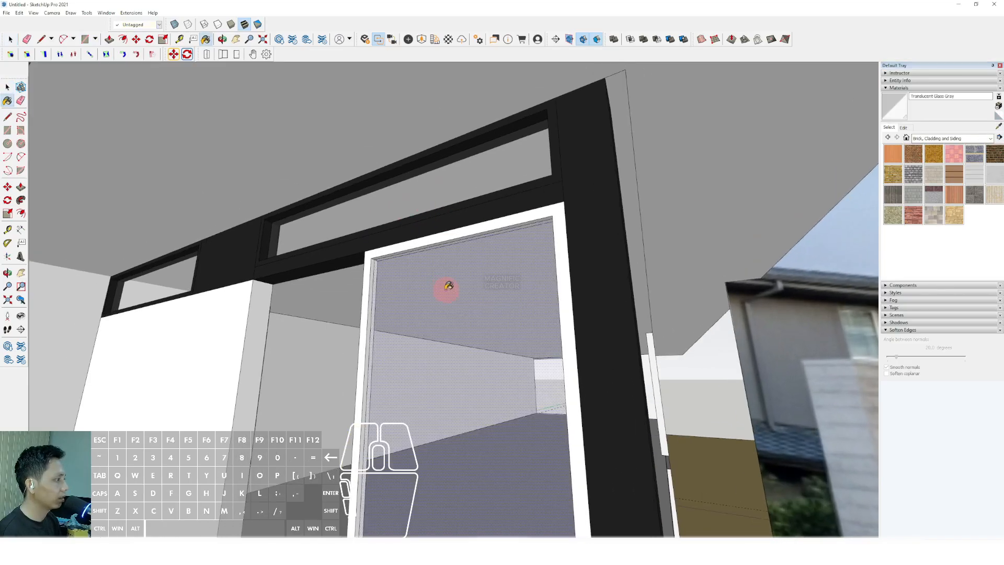
Select the entire tall window frame with its glass pane and make it a group.
middle_drag(448, 287, 601, 332)
scroll(492, 242, up, 3)
shift+middle_drag(491, 242, 501, 254)
key(space)
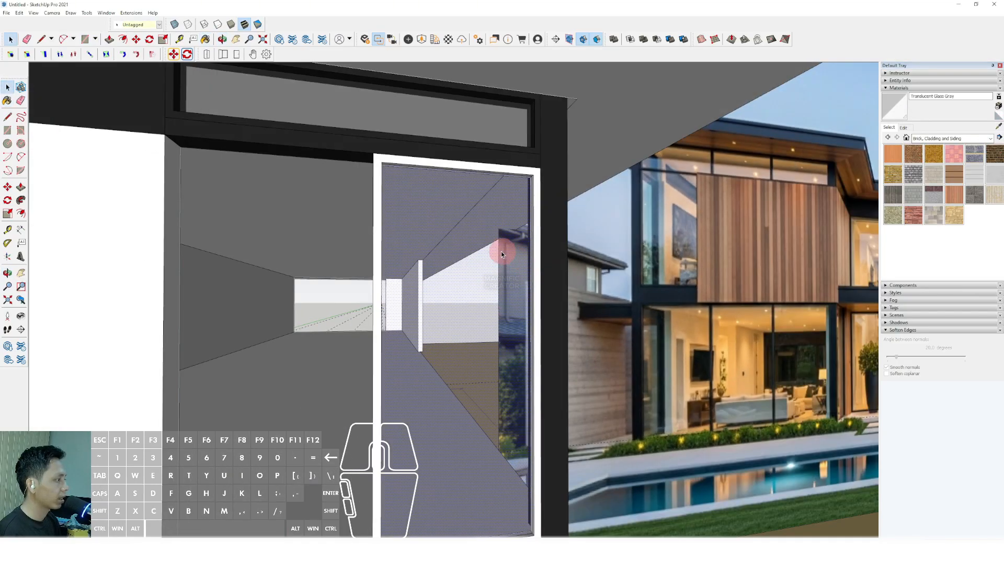
click(465, 267)
right_click(466, 267)
click(502, 332)
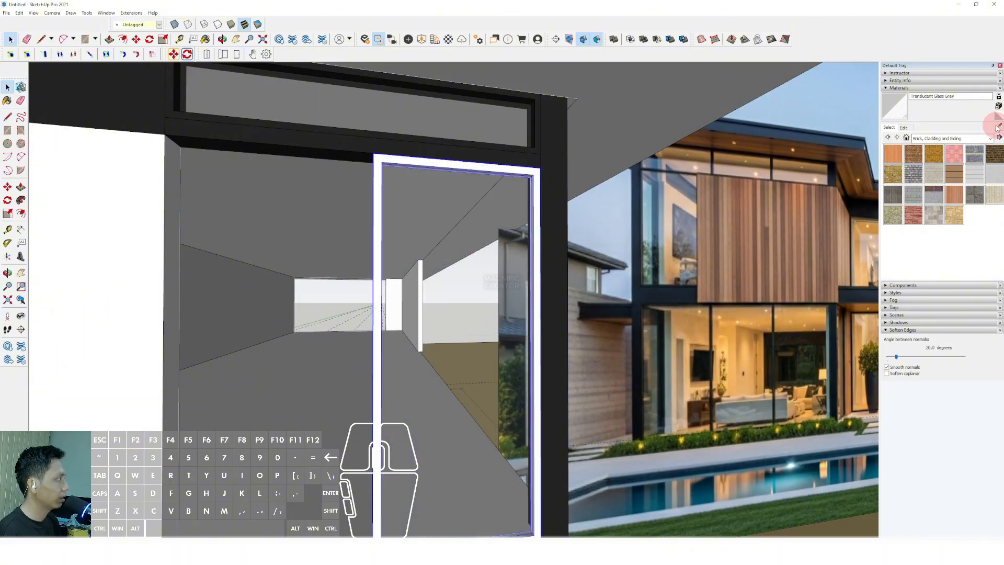
Sample the black material from the high window's framing and paint the grouped tall window with it.
middle_drag(602, 116, 529, 141)
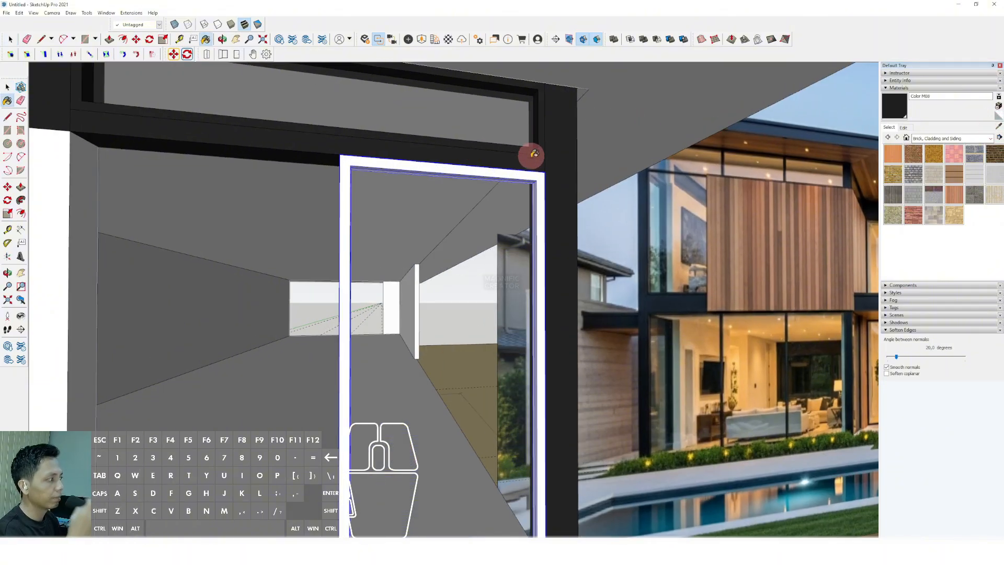
click(542, 180)
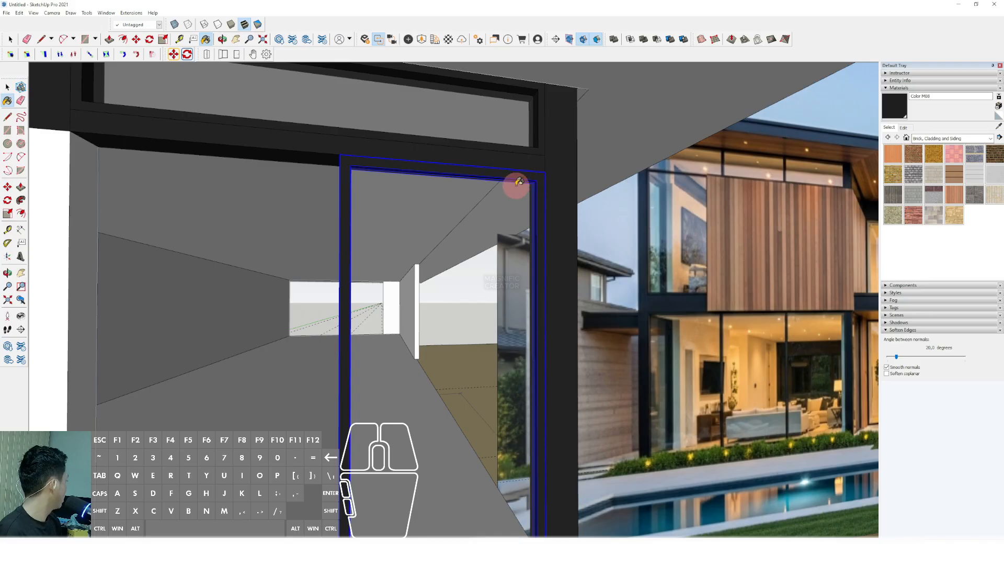
mouse_move(544, 190)
middle_down()
mouse_move(513, 174)
mouse_move(502, 206)
mouse_move(524, 335)
mouse_move(511, 313)
mouse_move(492, 311)
mouse_move(476, 332)
middle_up()
Copy the tall window alongside itself to fill the half of the opening next to the white wall panel.
key(space)
click(8, 186)
scroll(538, 397, up, 5)
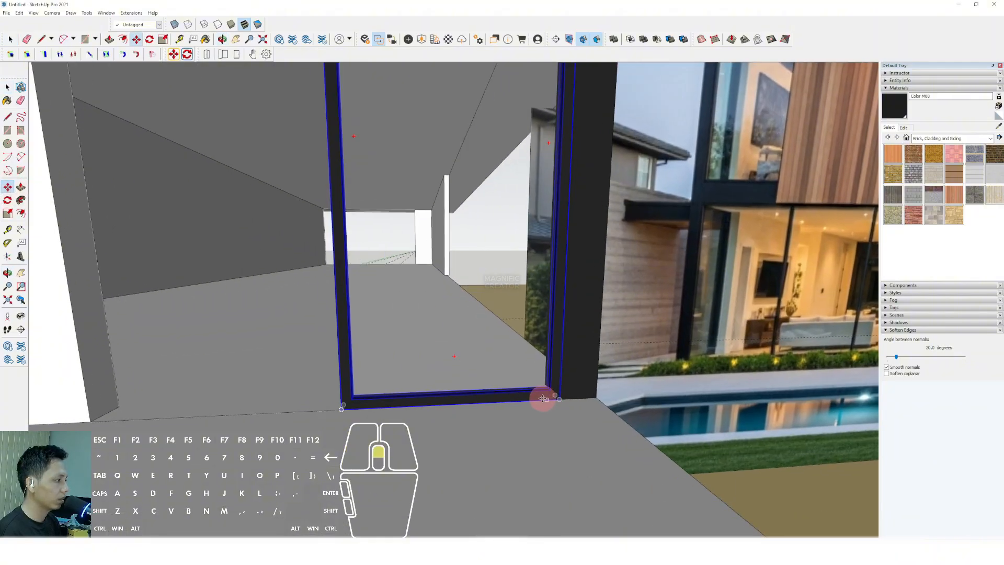
scroll(544, 401, up, 3)
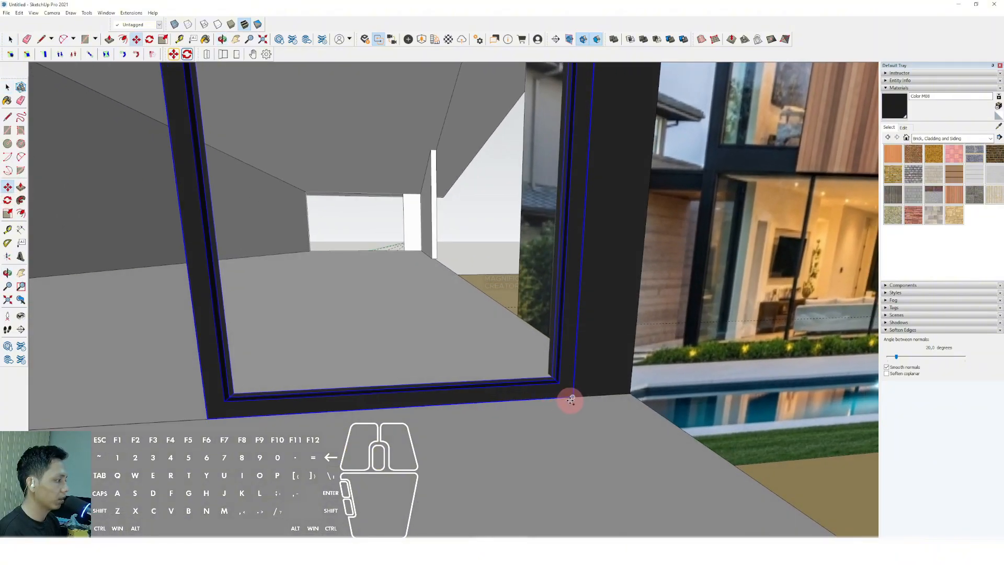
click(573, 397)
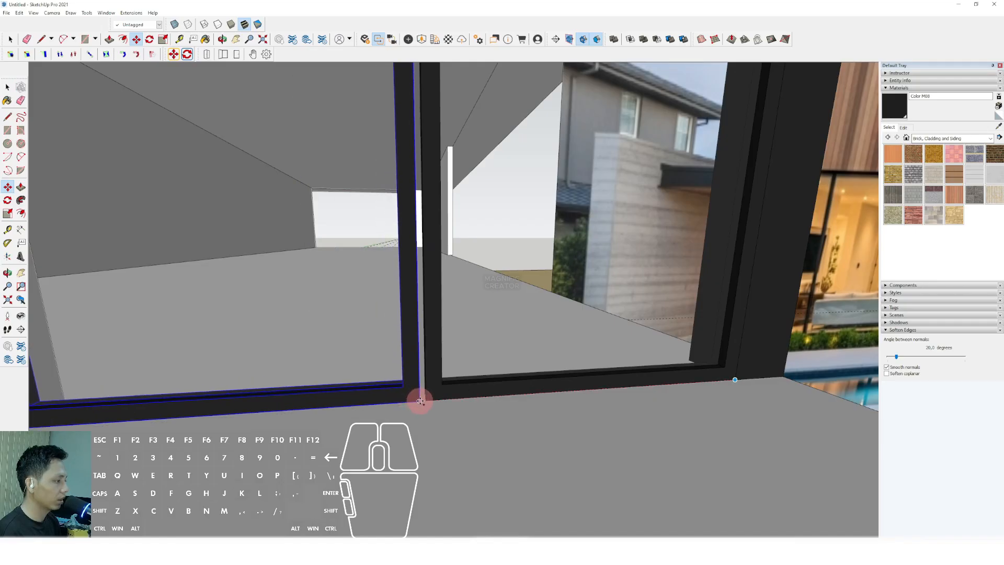
click(426, 400)
key(space)
scroll(493, 381, down, 10)
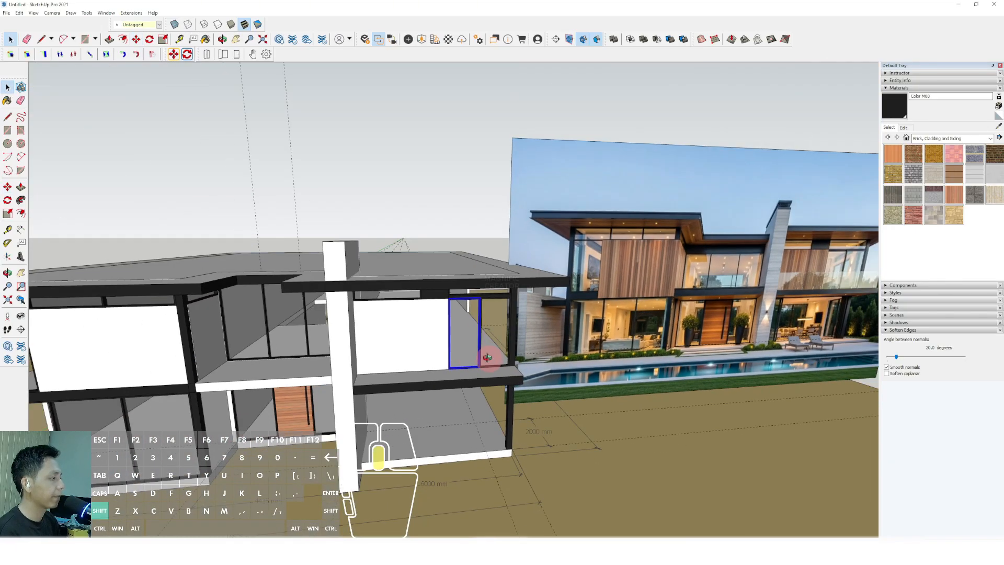
scroll(479, 277, up, 2)
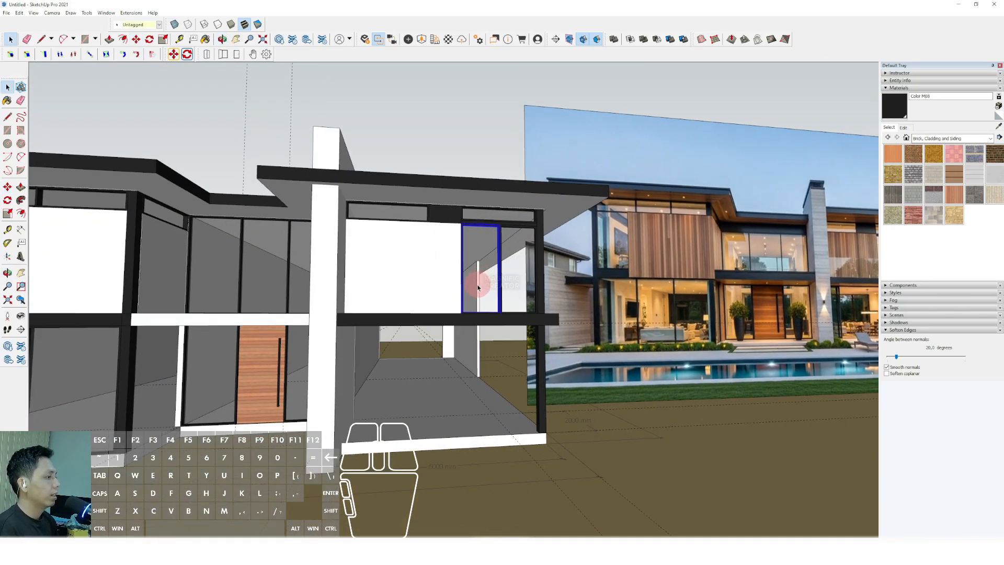
mouse_move(491, 286)
middle_down()
mouse_move(471, 272)
mouse_move(484, 287)
middle_up()
mouse_move(486, 294)
middle_down()
mouse_move(408, 295)
mouse_move(584, 283)
mouse_move(422, 296)
mouse_move(475, 296)
middle_up()
scroll(500, 280, up, 3)
scroll(393, 375, up, 3)
shift+middle_drag(393, 375, 480, 363)
scroll(479, 363, down, 5)
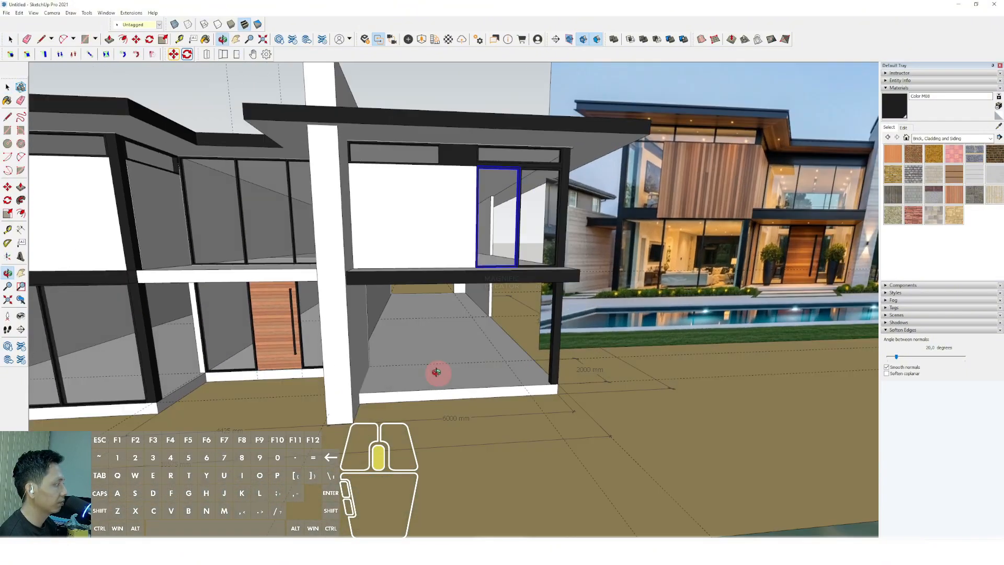
Compare the right wing's windows and the left wing's upper wall panel with the reference image.
scroll(494, 341, down, 3)
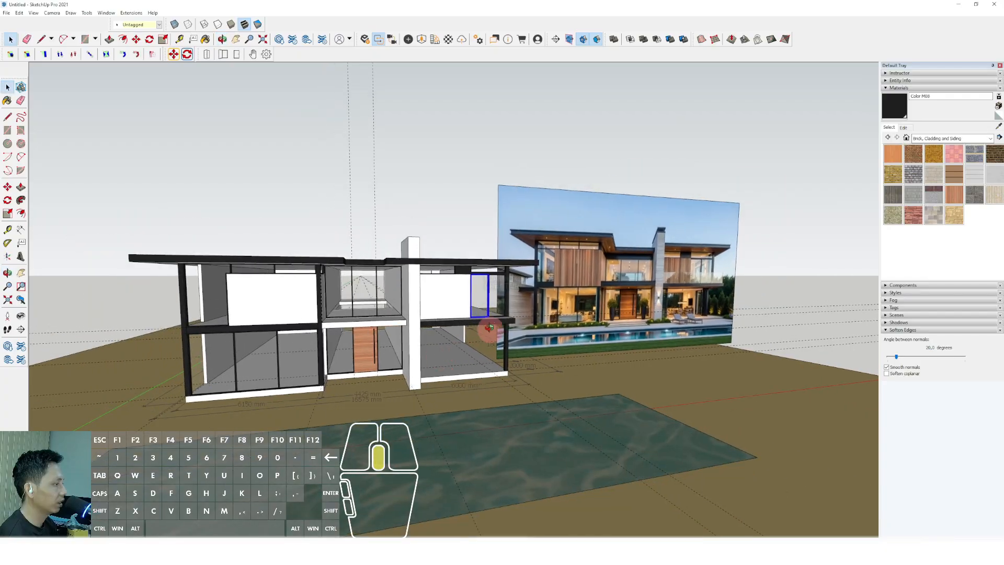
middle_drag(488, 330, 506, 305)
scroll(503, 319, up, 7)
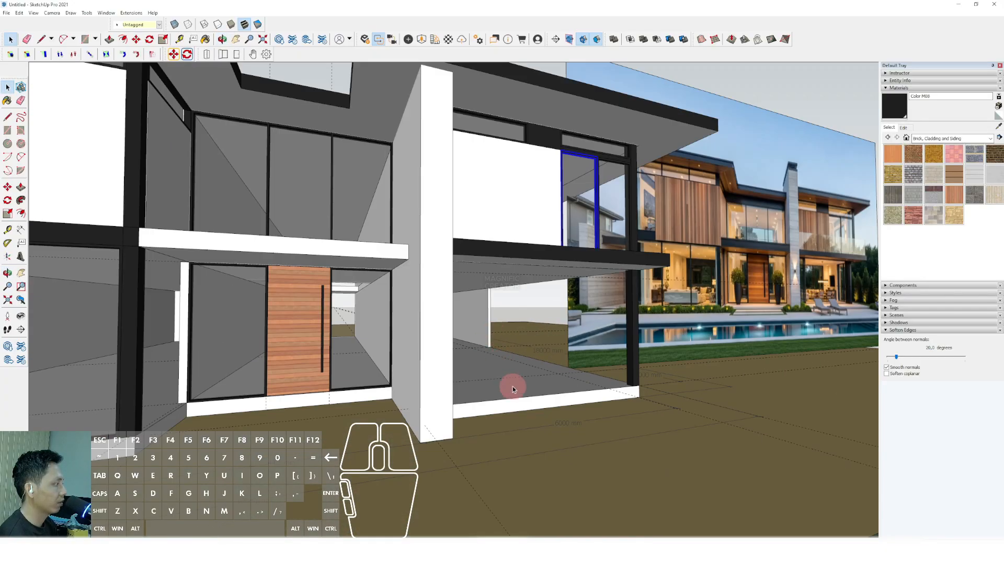
shift+middle_drag(512, 388, 383, 360)
middle_drag(491, 360, 418, 359)
scroll(210, 253, up, 4)
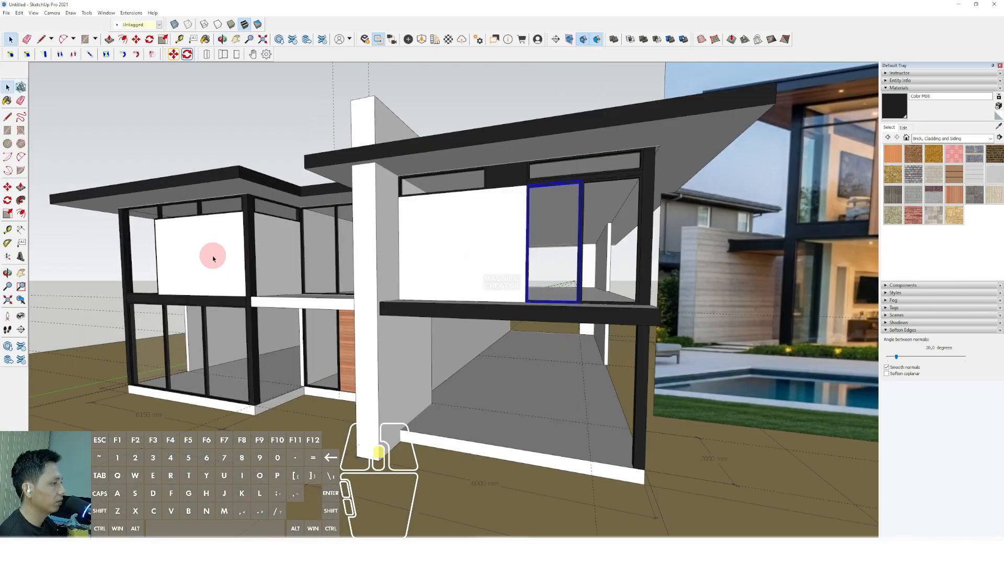
shift+middle_drag(211, 253, 367, 256)
scroll(415, 298, down, 5)
scroll(397, 311, up, 1)
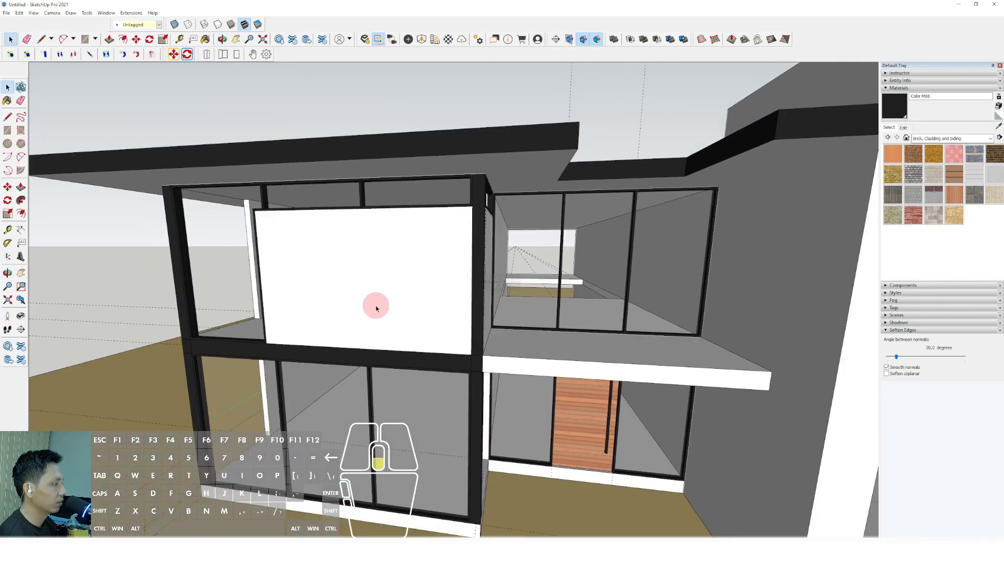
scroll(390, 314, down, 3)
scroll(390, 309, down, 3)
scroll(371, 307, up, 8)
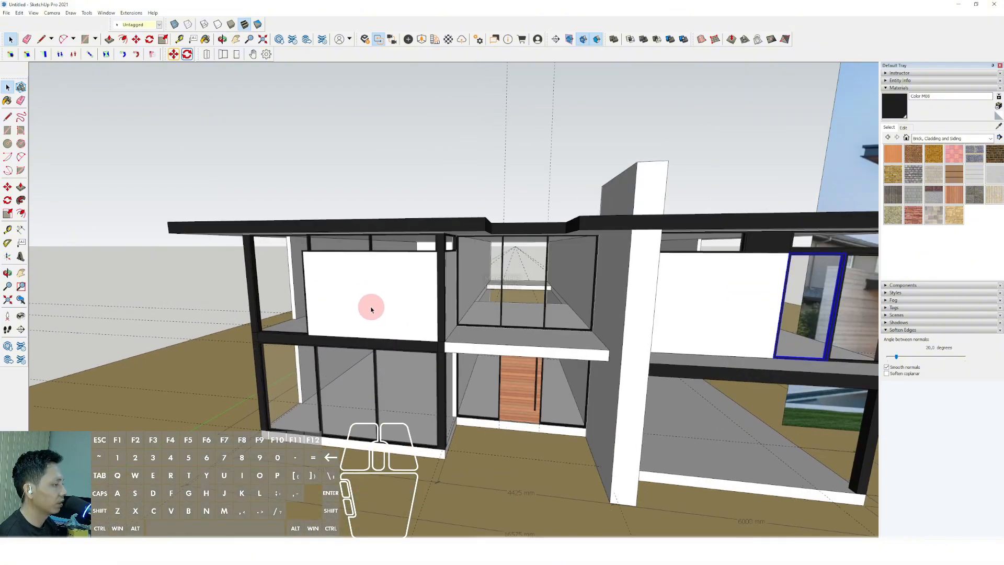
Draw a rectangle over the left wing's upper white wall panel, from its far top corner across to the outer corner post.
mouse_move(316, 291)
middle_down()
mouse_move(477, 280)
mouse_move(327, 272)
mouse_move(403, 267)
middle_up()
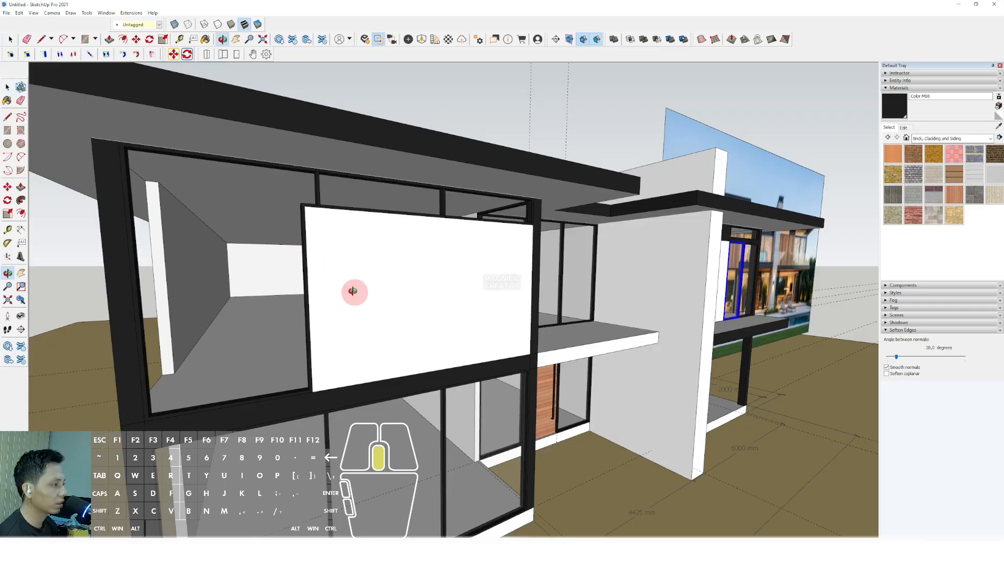
middle_drag(352, 291, 329, 283)
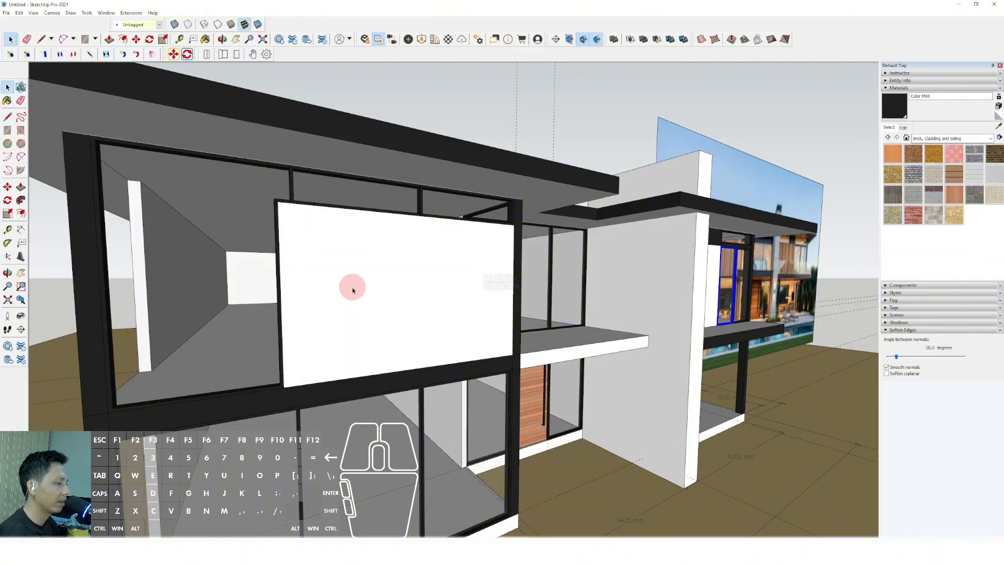
scroll(352, 287, down, 2)
scroll(317, 244, up, 2)
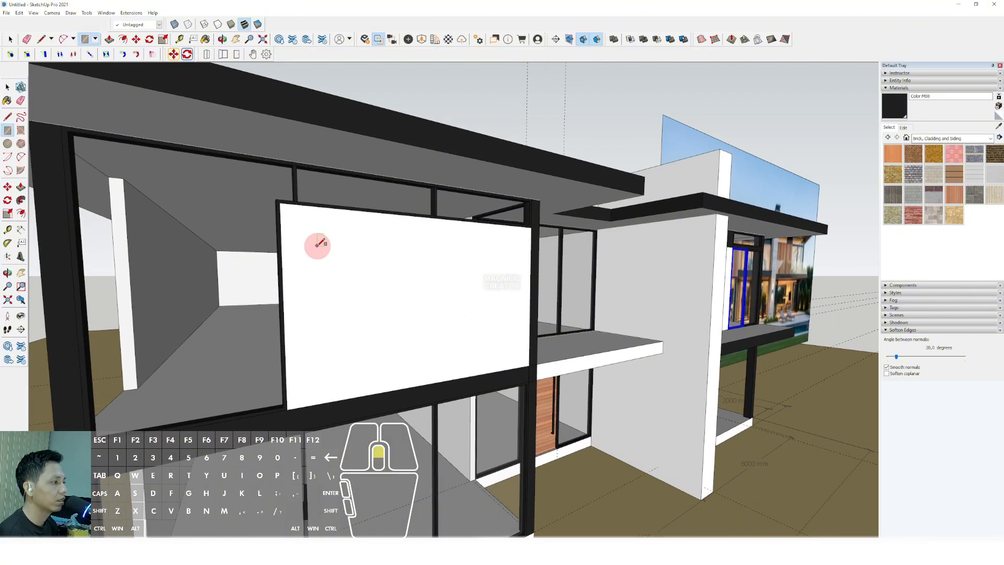
middle_drag(317, 245, 382, 276)
scroll(293, 222, up, 2)
click(284, 209)
scroll(464, 350, down, 3)
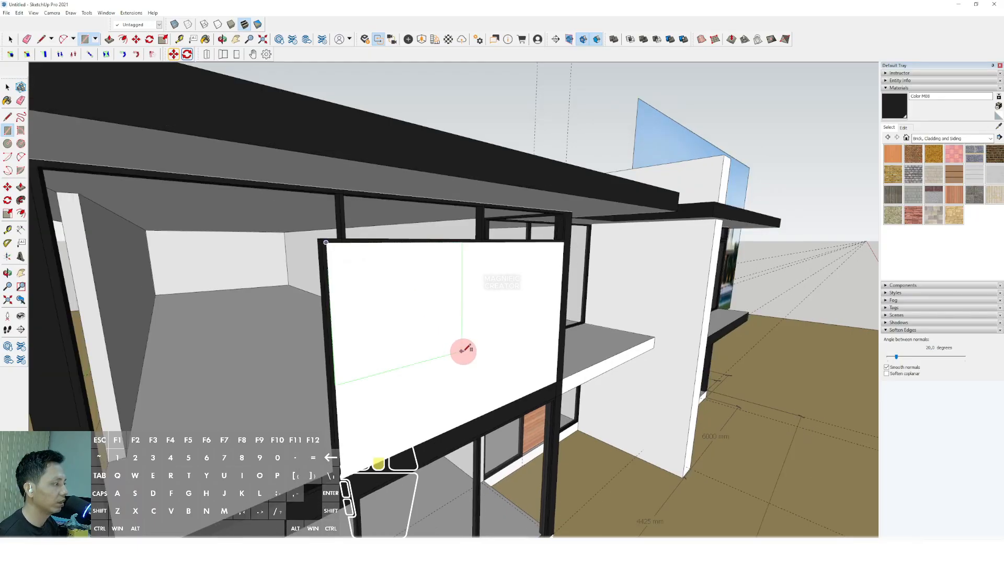
mouse_move(474, 353)
middle_down()
mouse_move(336, 322)
mouse_move(329, 335)
middle_up()
scroll(455, 361, up, 1)
mouse_move(440, 355)
middle_down()
mouse_move(359, 372)
mouse_move(460, 393)
mouse_move(364, 399)
middle_up()
scroll(415, 398, up, 1)
shift+click(478, 363)
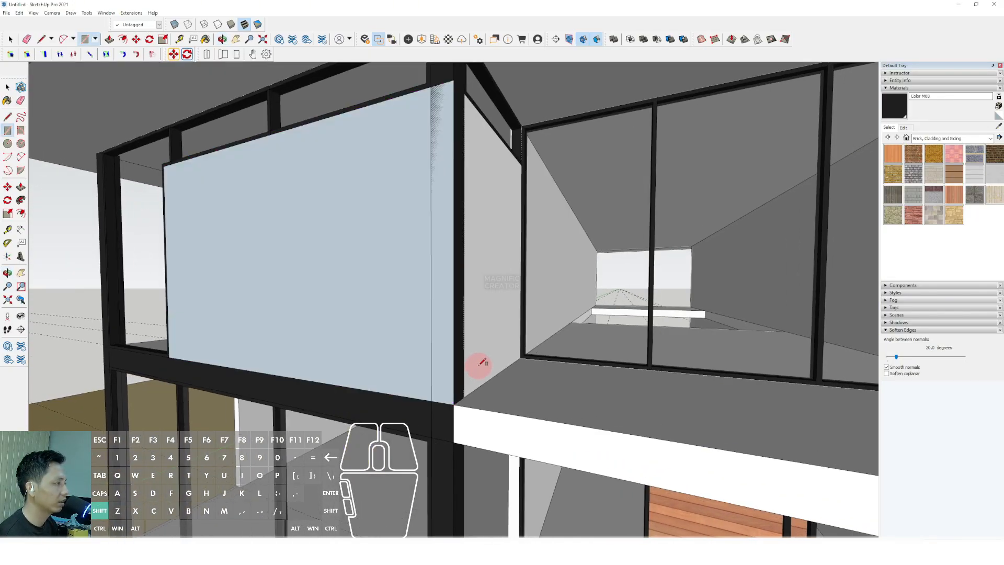
Push/Pull the new rectangle outward into a thin cladding panel on the left wing's upper wall.
key(space)
scroll(456, 338, down, 3)
middle_drag(454, 337, 398, 259)
click(393, 216)
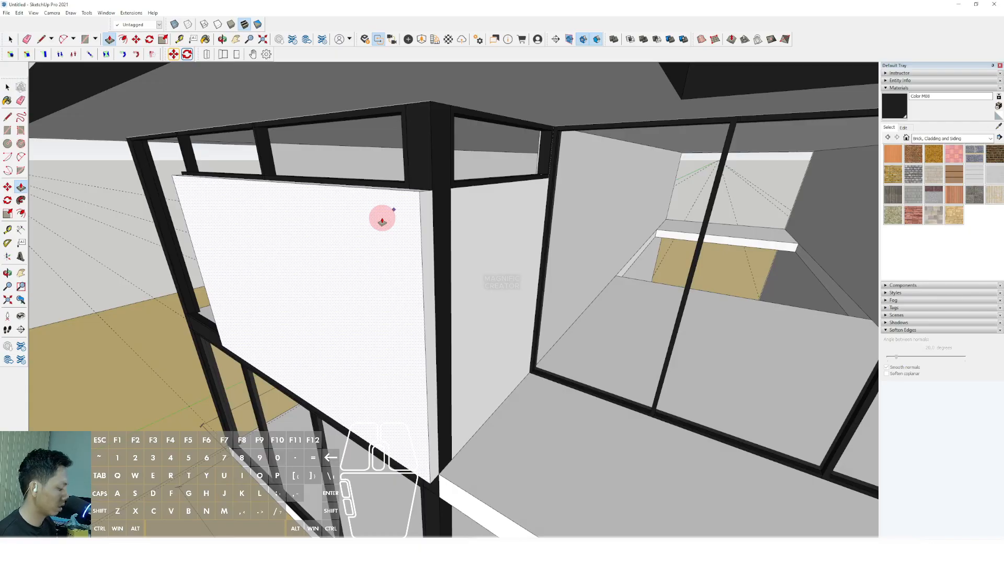
click(382, 221)
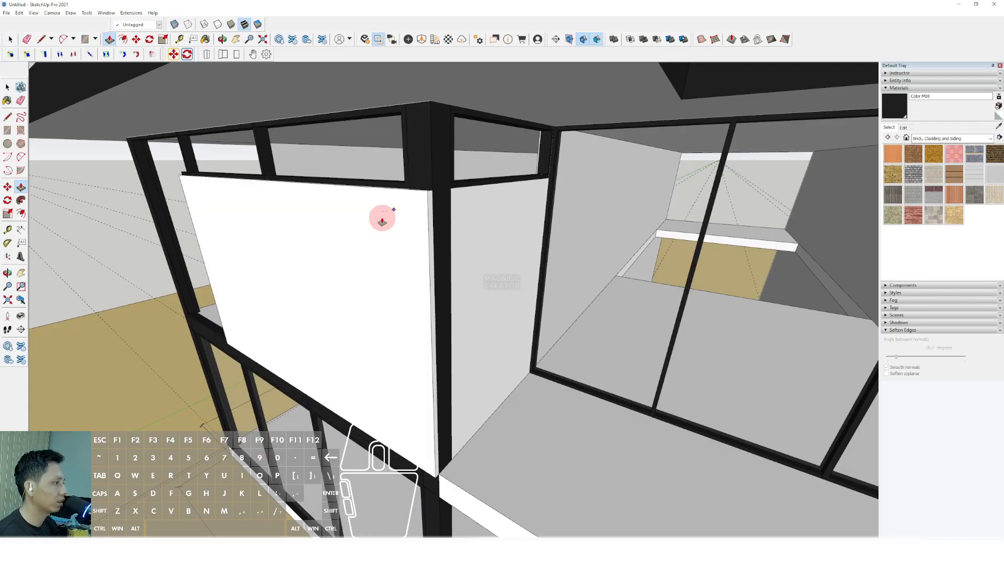
key(space)
Extend the thin panel's end face outward so that it overhangs the corner post.
middle_drag(430, 217, 419, 271)
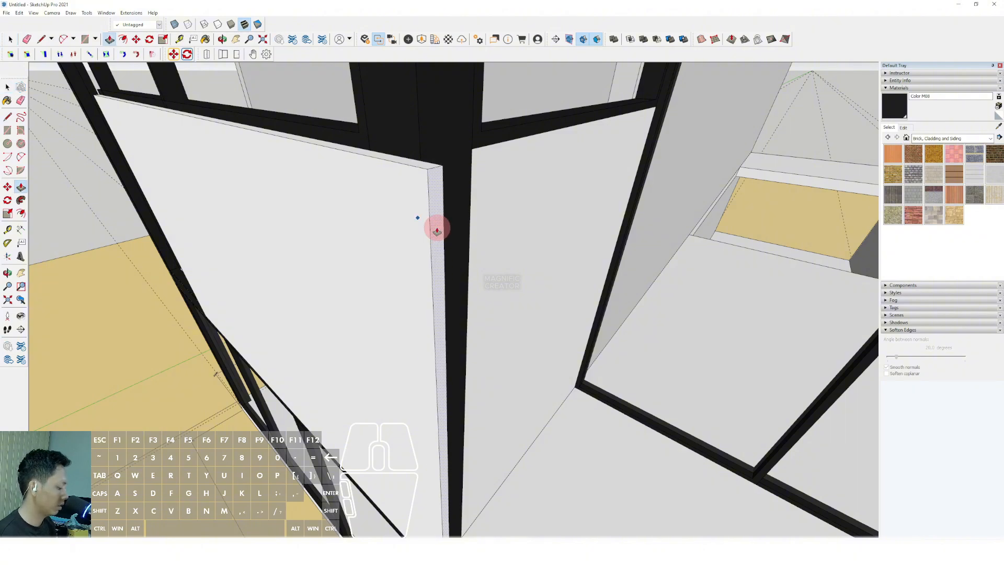
click(437, 230)
key(space)
middle_drag(437, 228, 394, 346)
Outline the panel's overhanging back strip with a rectangle and extrude it along the side wall up to the upper windows.
mouse_move(395, 402)
middle_down()
mouse_move(365, 249)
mouse_move(334, 292)
middle_up()
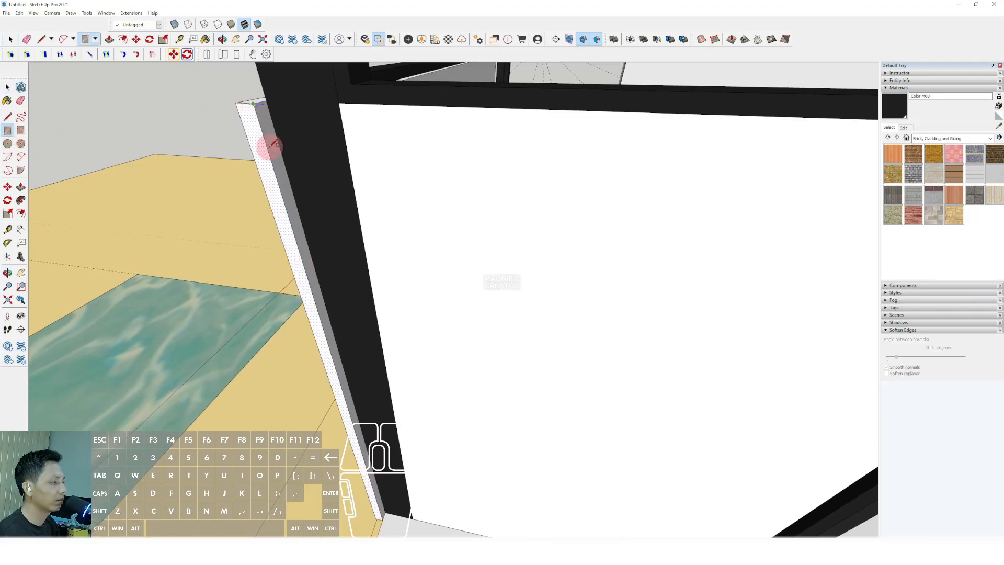
middle_drag(272, 144, 395, 508)
key(space)
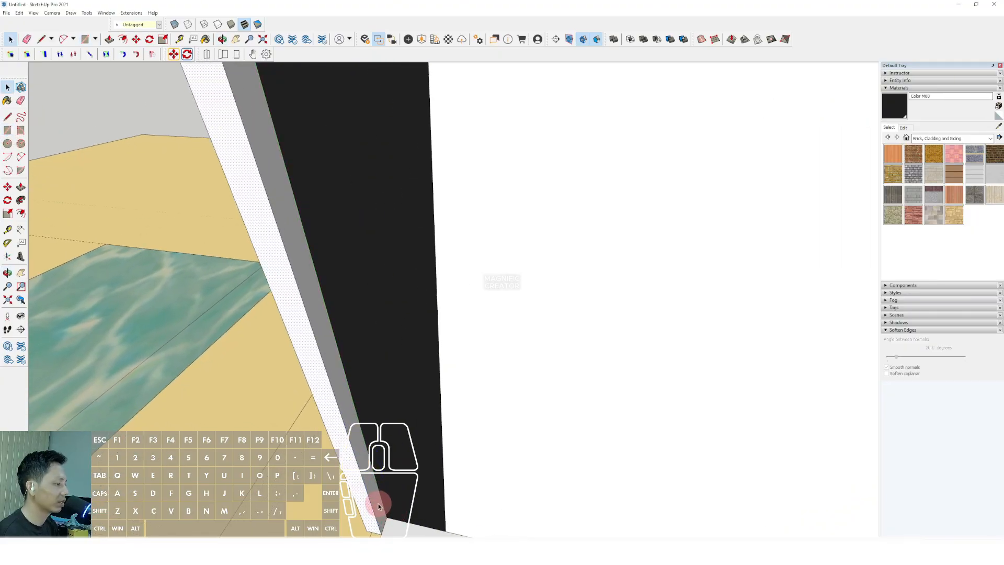
click(368, 457)
middle_drag(488, 468, 527, 407)
key(space)
scroll(440, 417, down, 5)
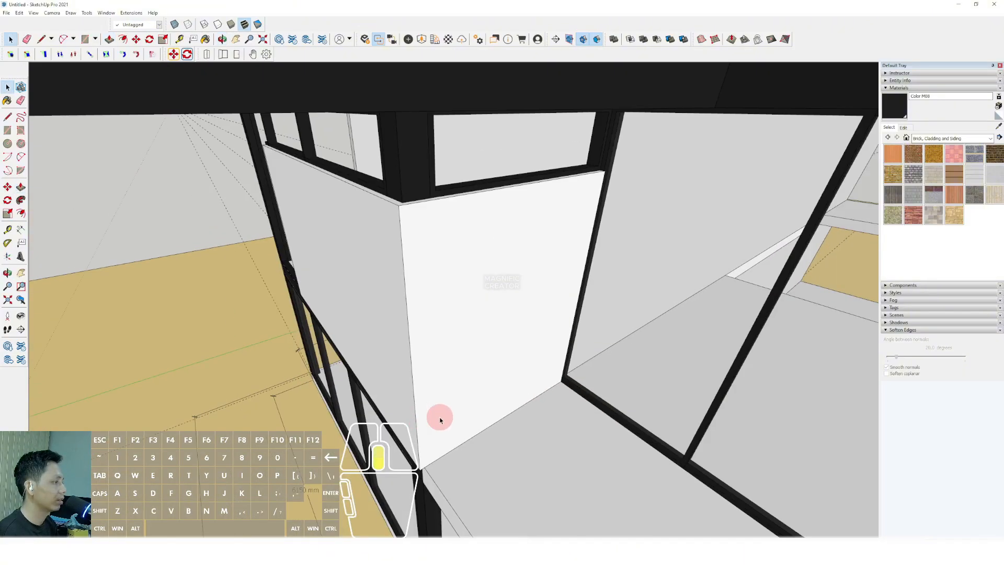
Select the whole L-shaped corner panel on the left wing and make it a group.
middle_drag(440, 418, 469, 264)
scroll(464, 256, up, 3)
scroll(460, 228, up, 2)
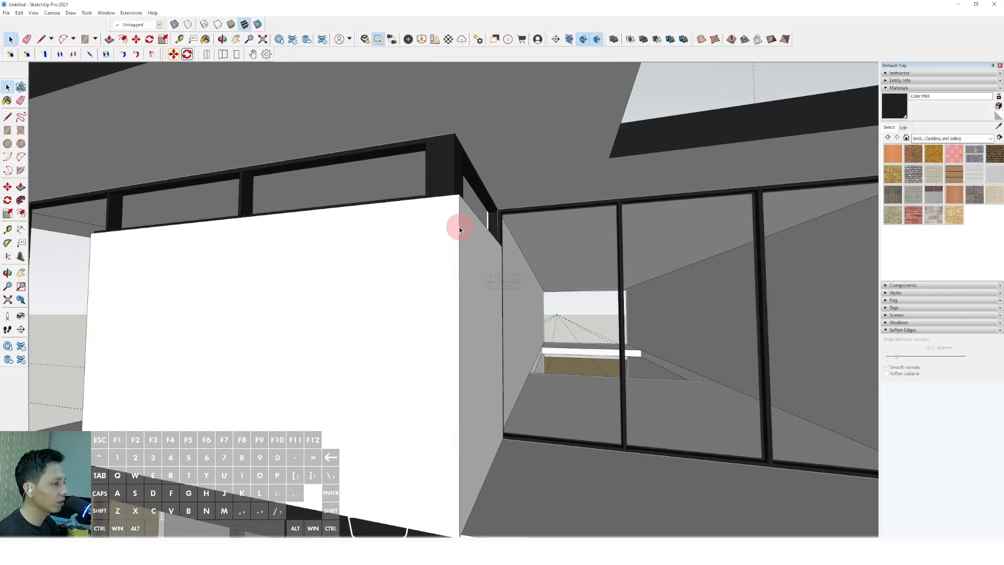
right_click(460, 227)
click(486, 293)
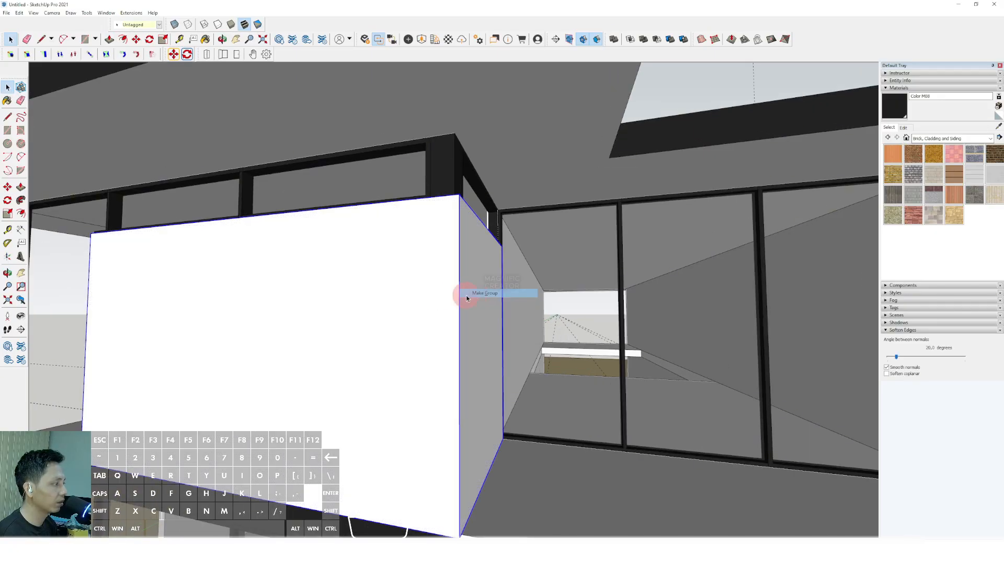
scroll(464, 291, down, 6)
Create a material named VERTICAL SIDING from the door's Modern Siding texture and paint the left wing's grouped panel with it.
shift+middle_drag(415, 312, 477, 268)
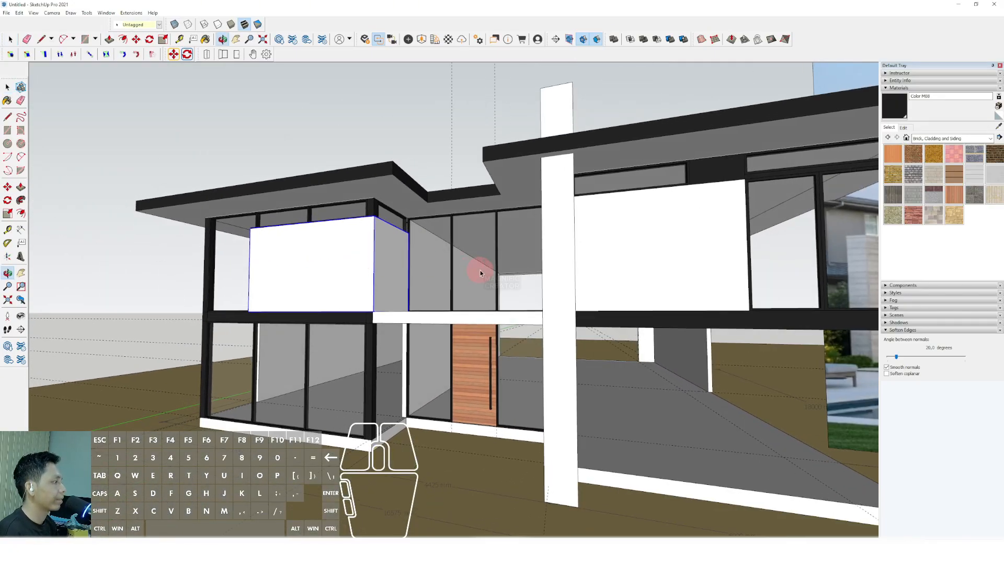
scroll(431, 303, up, 2)
scroll(410, 315, down, 2)
shift+middle_drag(396, 306, 465, 306)
scroll(416, 292, up, 3)
middle_drag(465, 305, 630, 245)
middle_drag(554, 305, 542, 277)
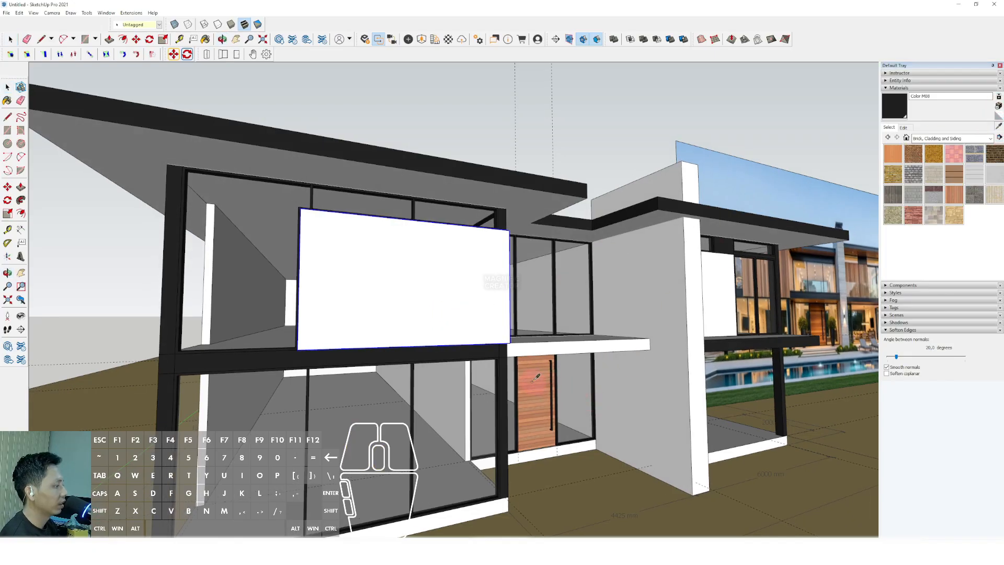
click(997, 107)
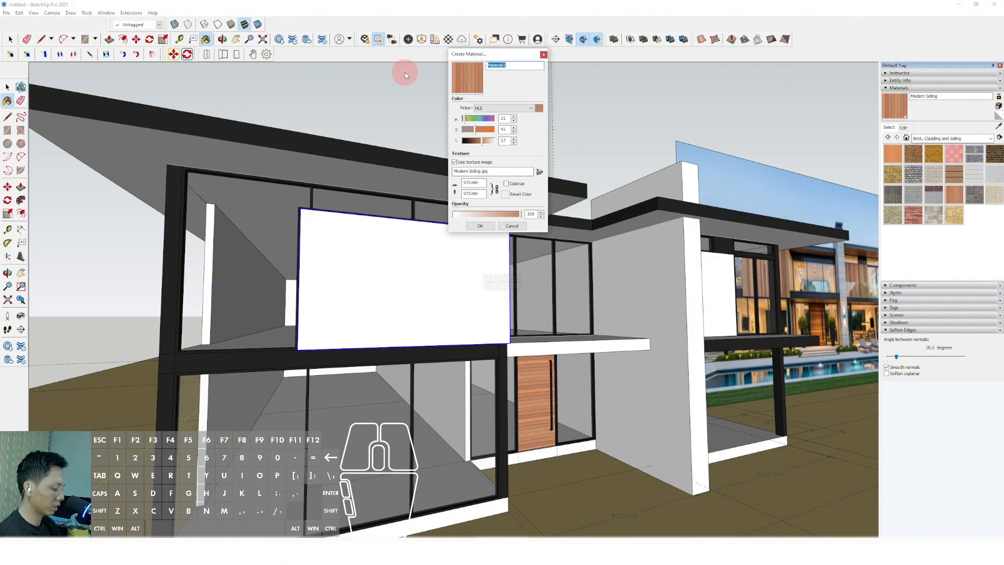
text(VERTICAL SIDING)
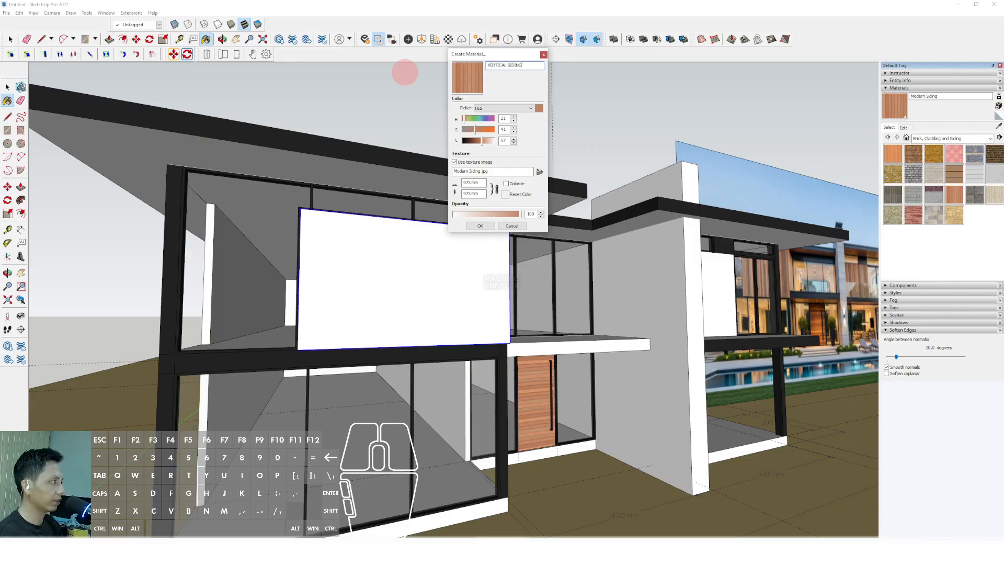
click(482, 226)
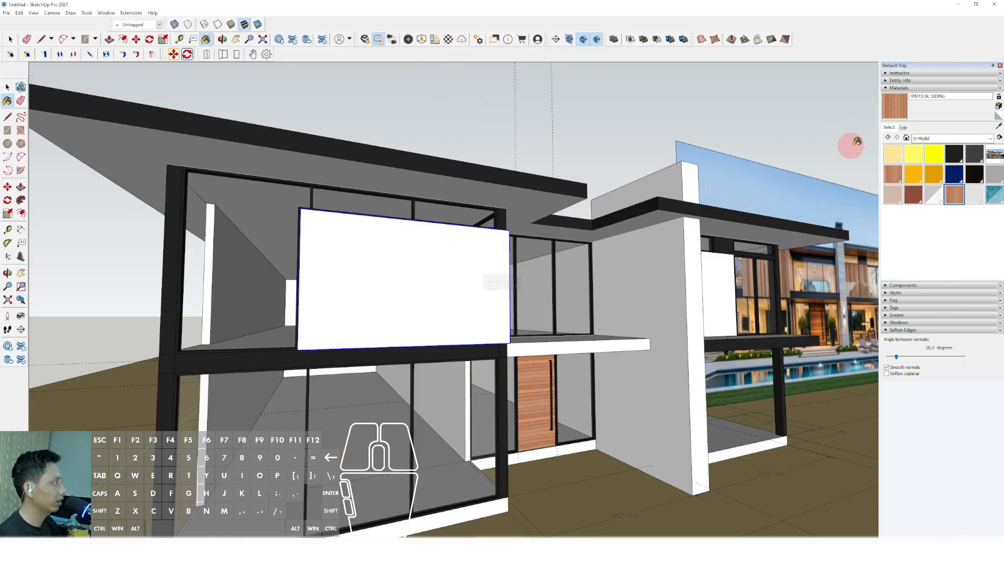
click(460, 252)
Draw a rectangle over the right wing's upper white wall panel, from beside the tall window to its opposite top corner.
mouse_move(466, 260)
middle_down()
mouse_move(378, 283)
mouse_move(289, 283)
middle_up()
scroll(390, 287, down, 2)
scroll(451, 289, down, 2)
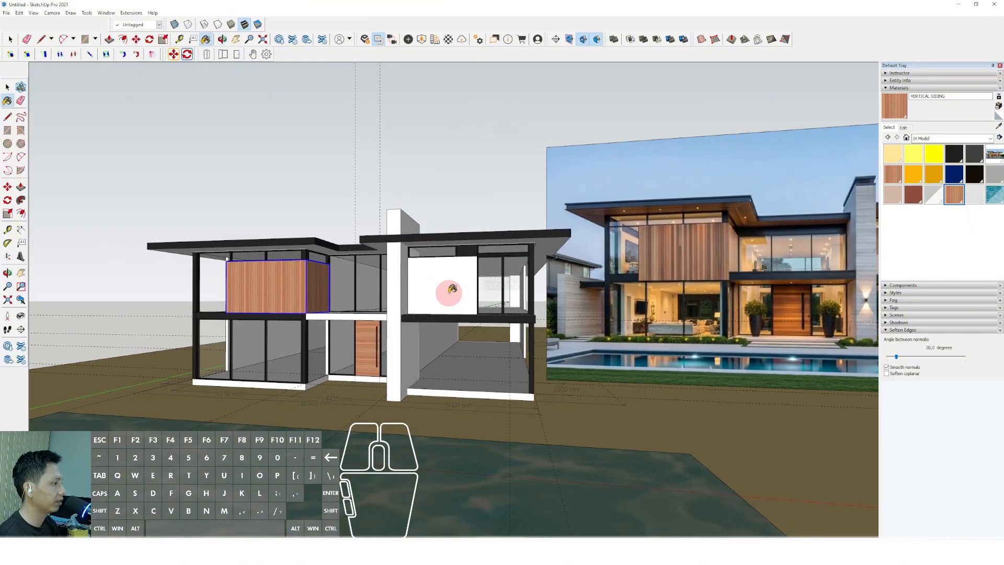
scroll(400, 305, down, 1)
scroll(400, 305, up, 8)
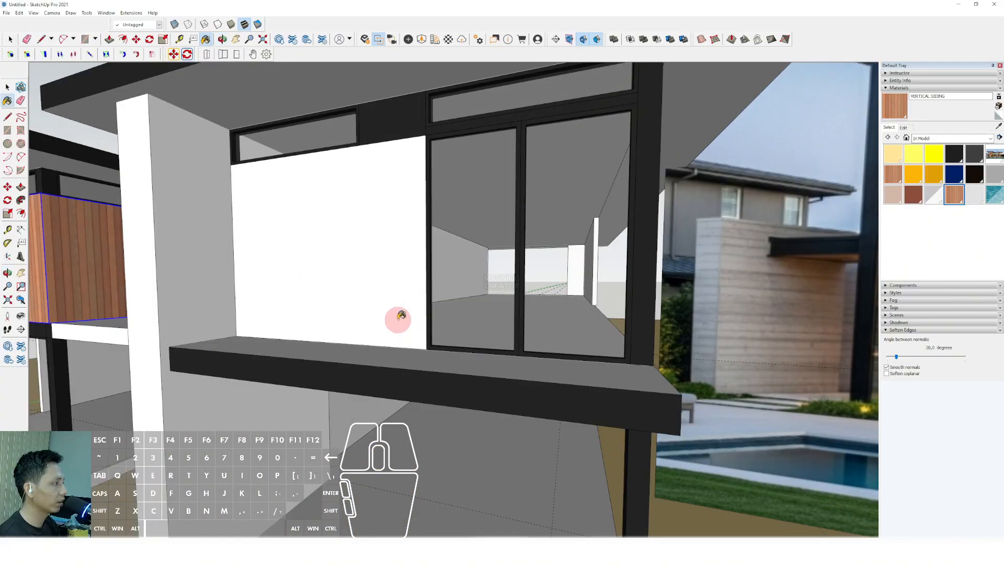
scroll(423, 343, up, 3)
key(r)
click(429, 351)
scroll(321, 260, down, 1)
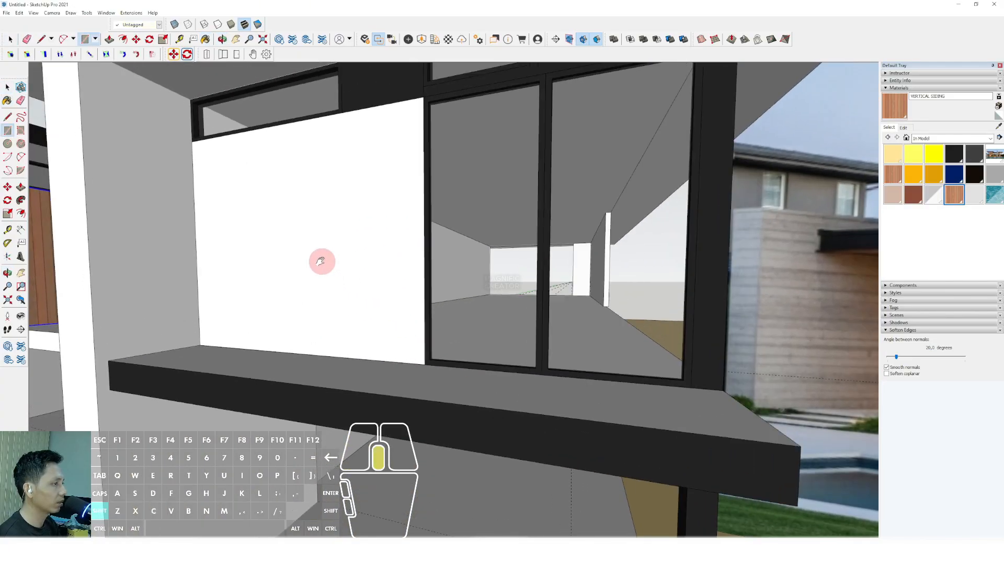
scroll(203, 160, up, 1)
scroll(198, 140, up, 1)
click(194, 137)
key(space)
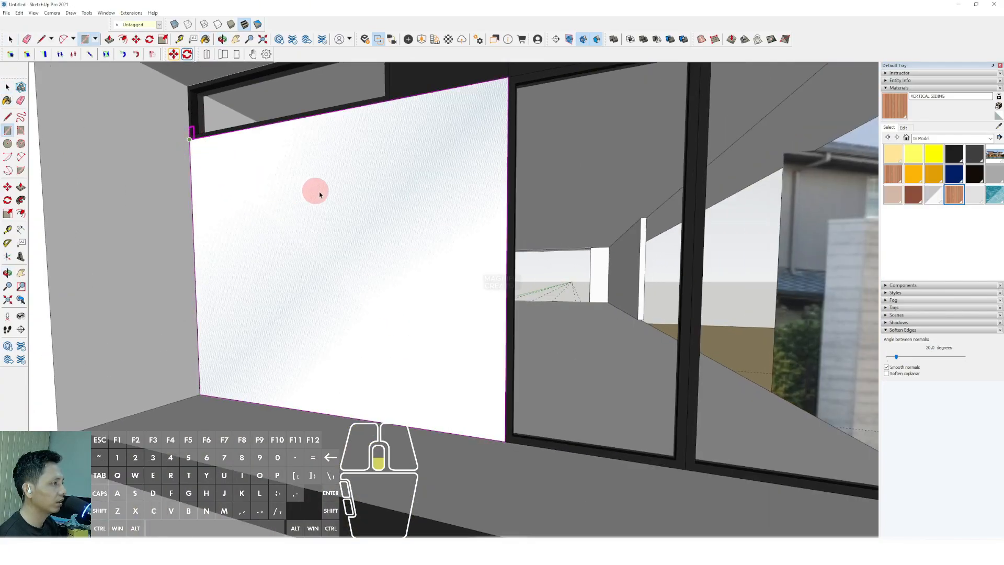
Push/Pull the right wing's rectangle outward into a thin cladding panel.
scroll(388, 212, down, 2)
middle_drag(319, 193, 277, 238)
click(310, 223)
click(348, 179)
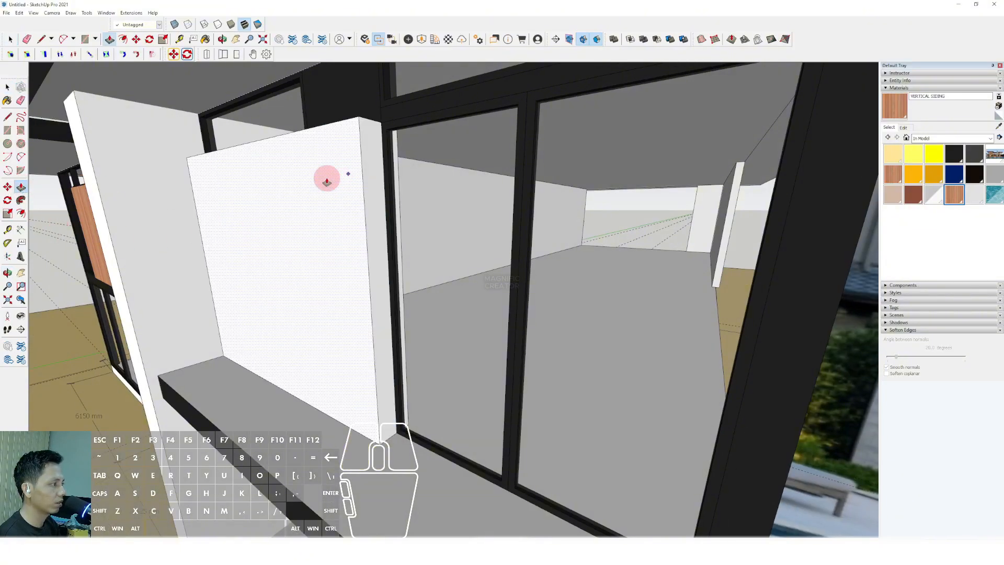
click(335, 182)
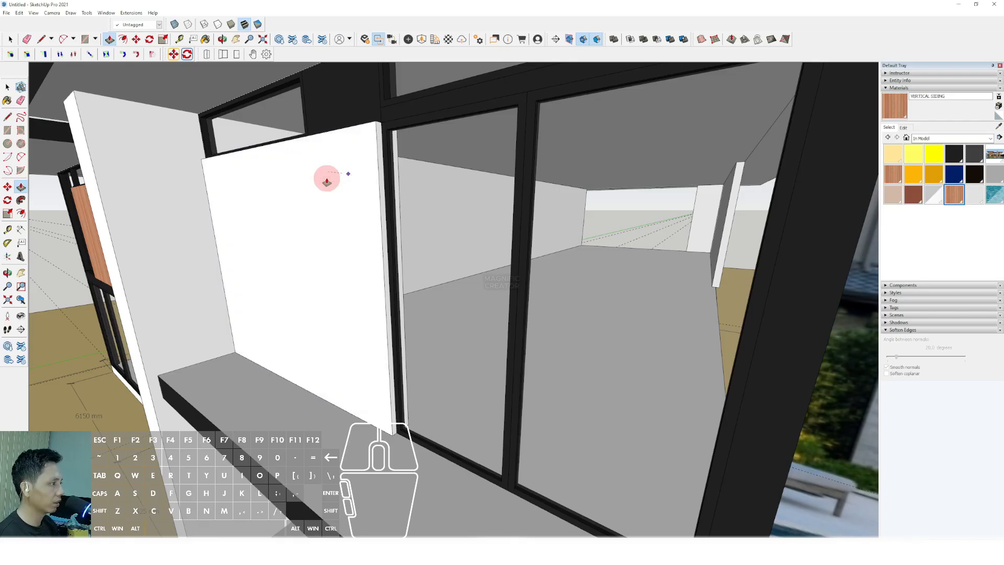
key(space)
Make the right wing's thin panel a group and paint it with VERTICAL SIDING.
middle_drag(357, 186, 417, 179)
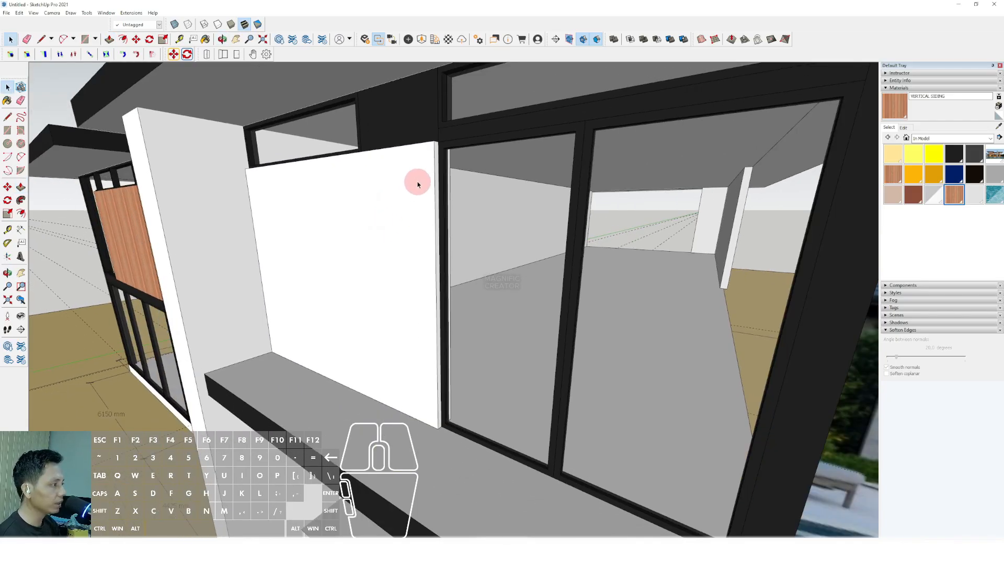
right_click(422, 170)
click(446, 237)
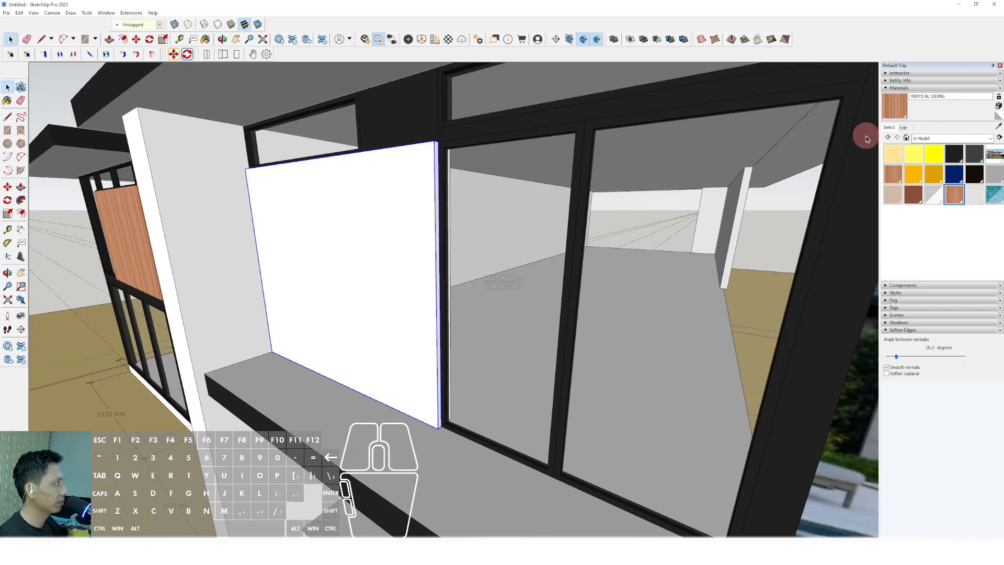
click(399, 190)
scroll(365, 235, down, 2)
middle_drag(365, 236, 522, 193)
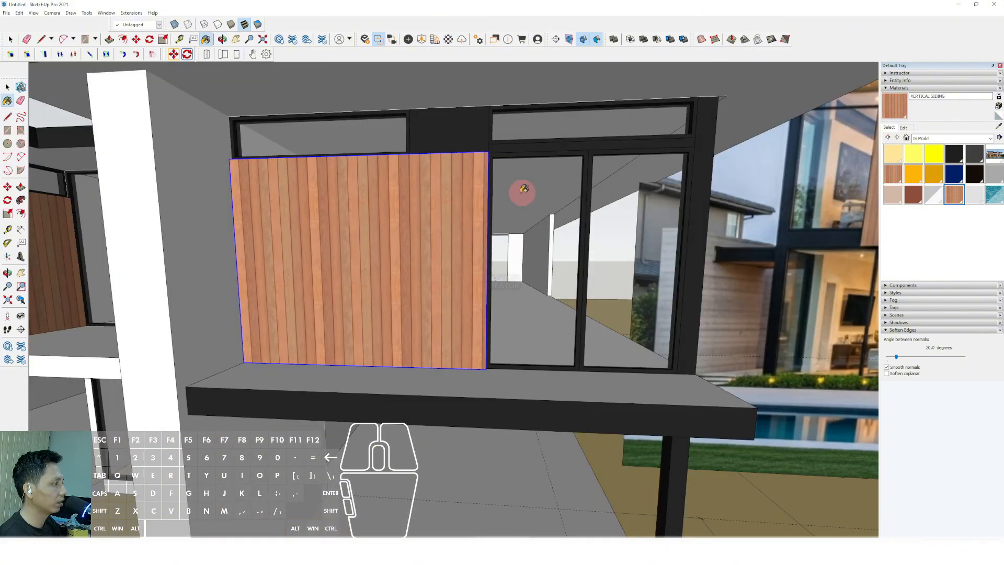
Paint the white slab above the entrance door with the black material sampled from the right wing's floor slab.
scroll(442, 231, down, 6)
mouse_move(456, 230)
shift+middle_down()
mouse_move(447, 233)
mouse_move(471, 233)
mouse_move(460, 257)
mouse_move(484, 271)
mouse_move(468, 300)
shift+middle_up()
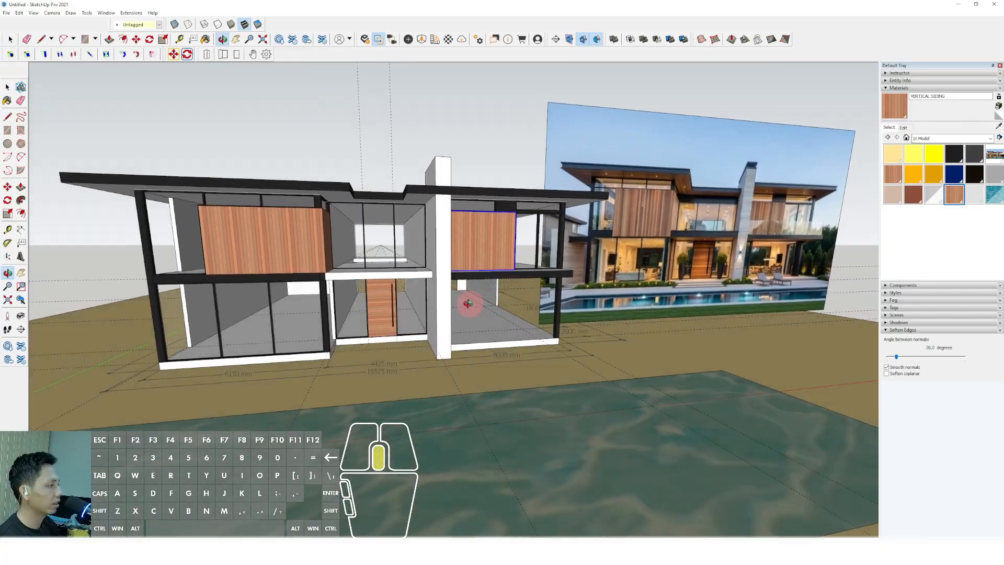
scroll(396, 288, up, 3)
scroll(396, 288, up, 2)
click(998, 126)
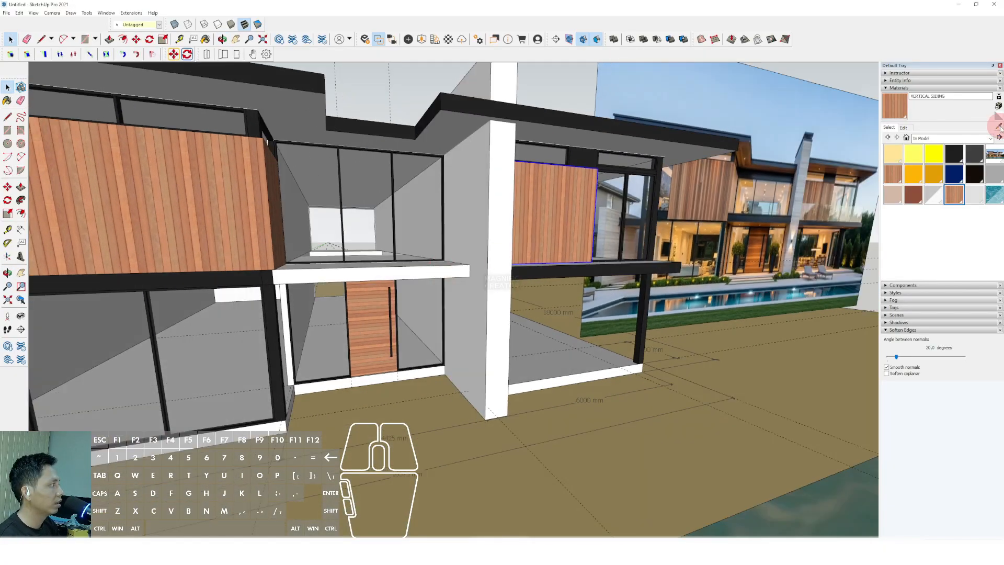
scroll(575, 267, up, 3)
click(531, 274)
middle_drag(349, 276, 448, 296)
key(space)
double_click(374, 293)
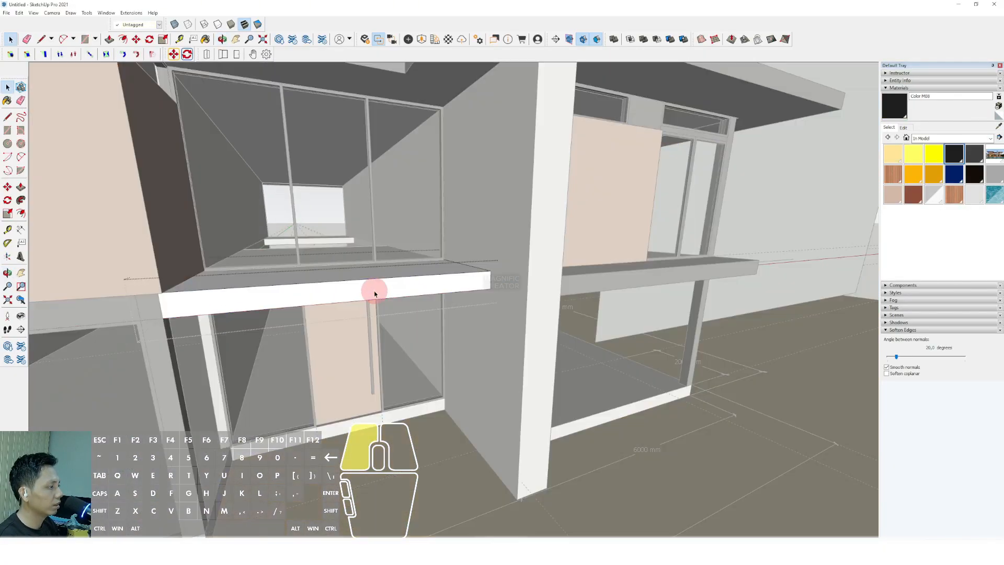
click(392, 286)
scroll(405, 284, down, 5)
key(space)
click(538, 285)
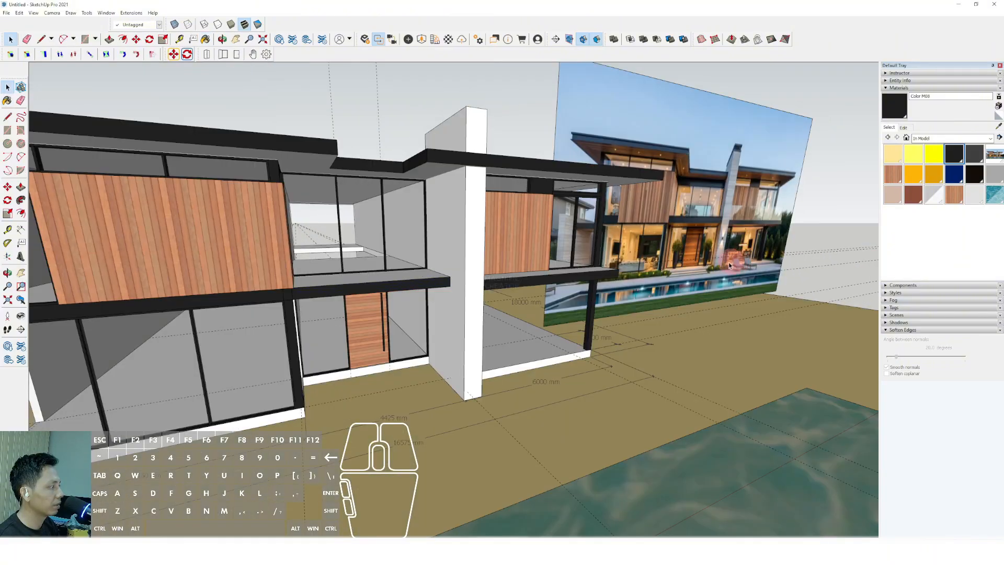
mouse_move(539, 286)
middle_down()
mouse_move(411, 306)
mouse_move(338, 332)
middle_up()
scroll(510, 296, up, 2)
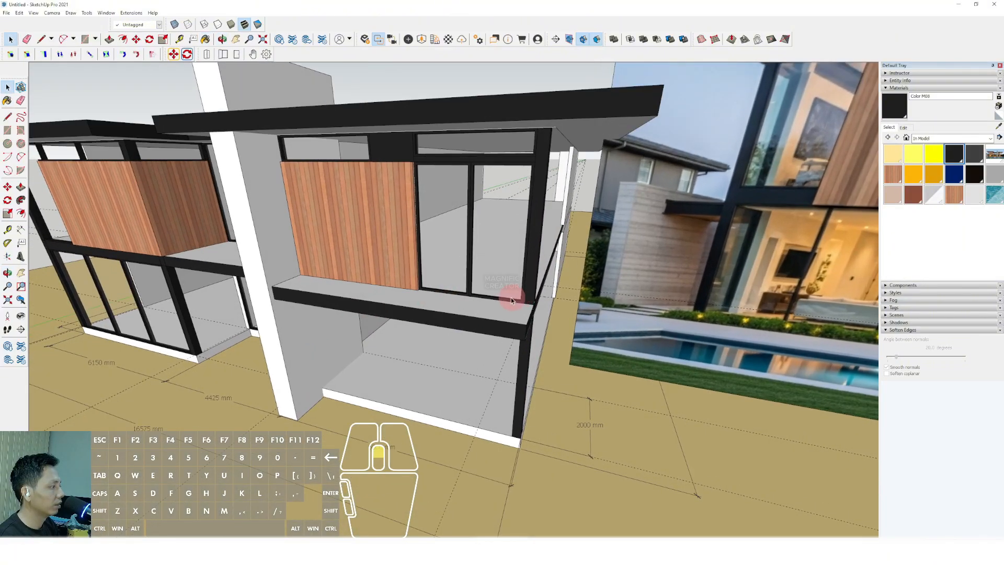
middle_drag(510, 296, 361, 292)
key(space)
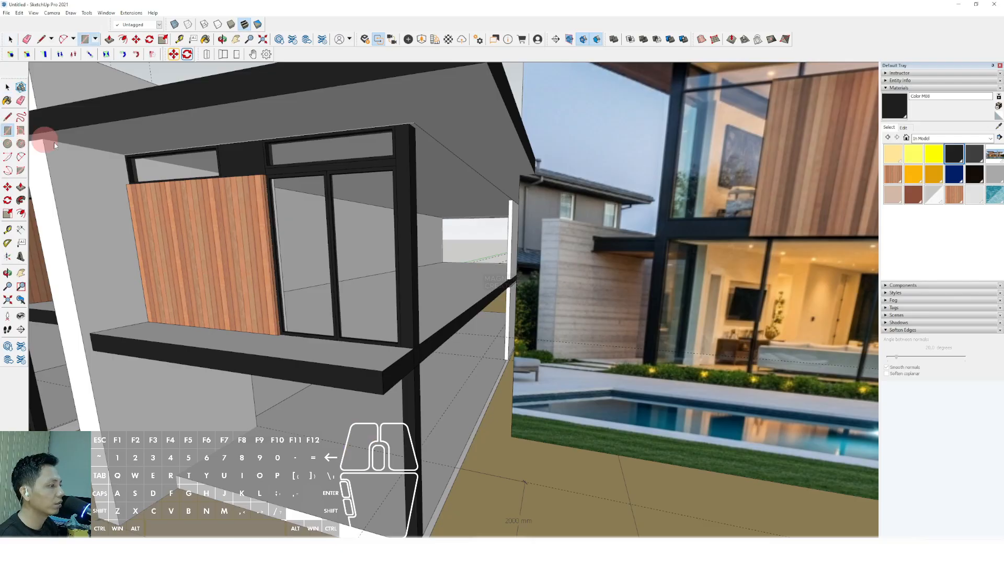
scroll(419, 308, up, 2)
scroll(523, 189, up, 3)
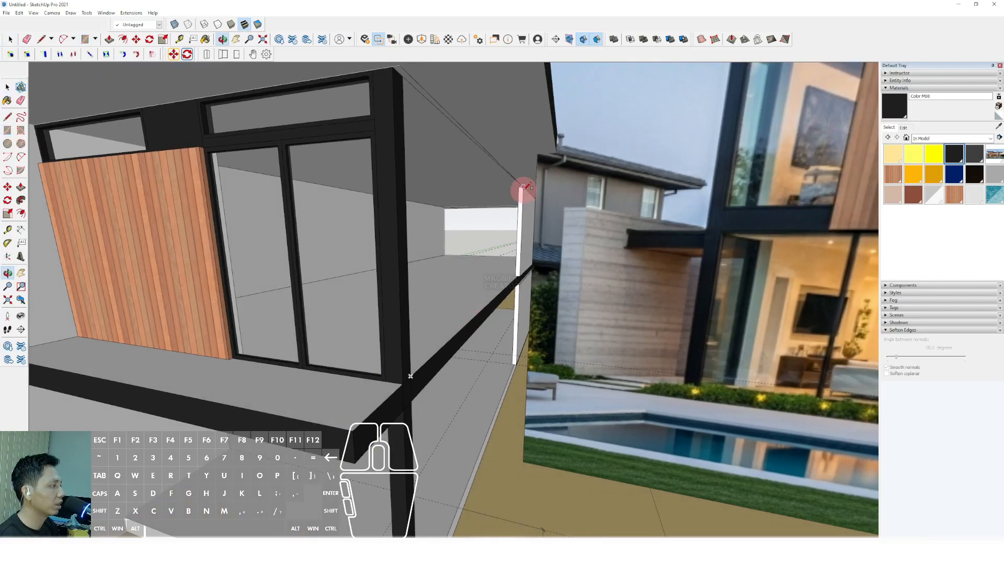
scroll(525, 199, down, 2)
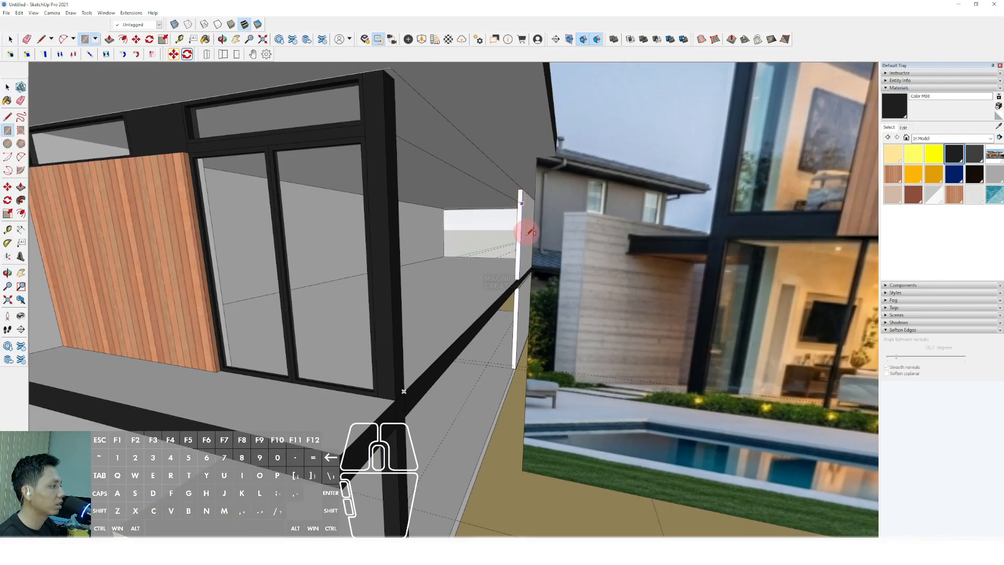
key(space)
Push/Pull the outer side face of the right wing's floor beam slightly outward and extend the balcony slab's end face flush with it.
scroll(511, 280, up, 2)
scroll(515, 269, down, 6)
scroll(511, 265, up, 4)
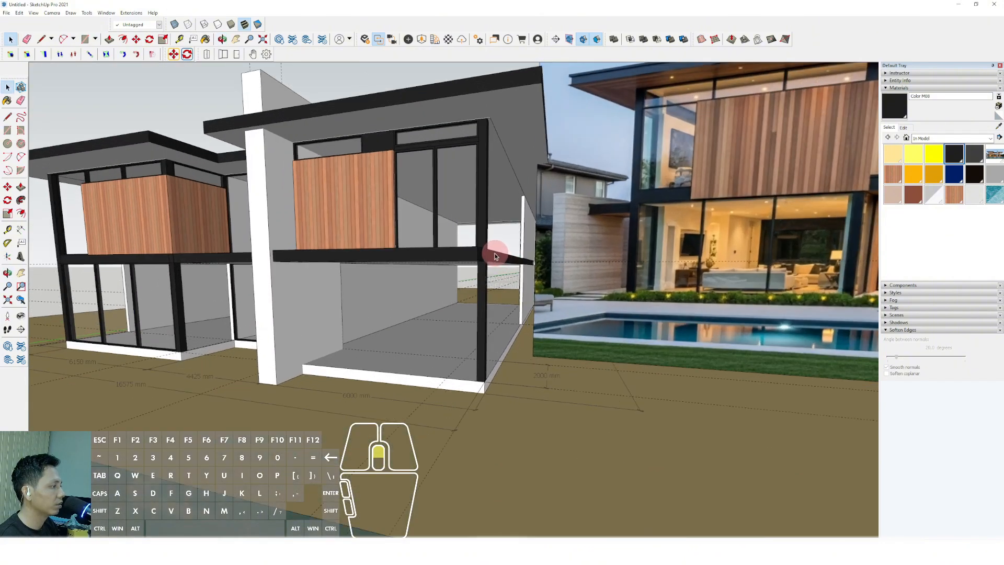
scroll(496, 259, up, 6)
click(496, 270)
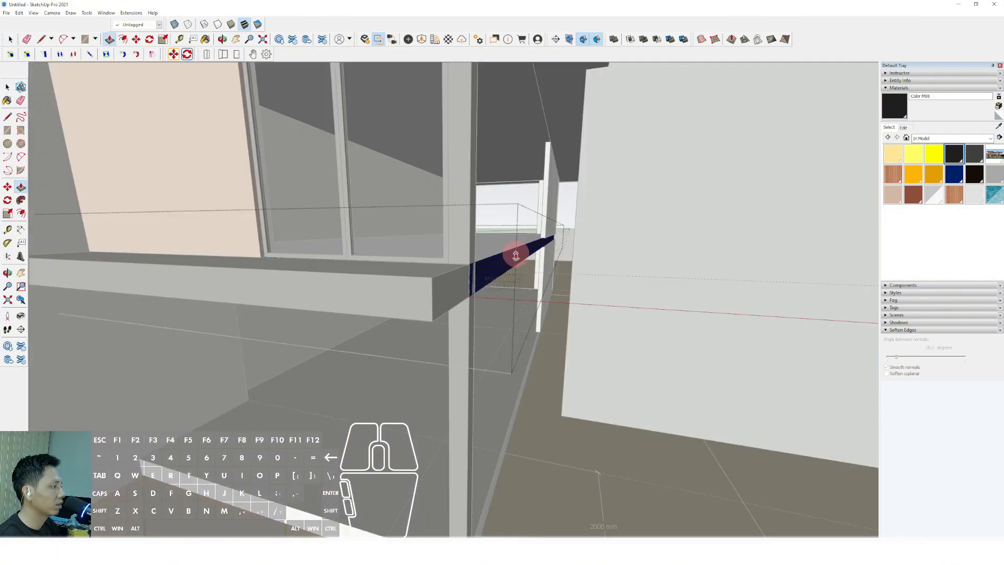
key(space)
scroll(453, 283, down, 1)
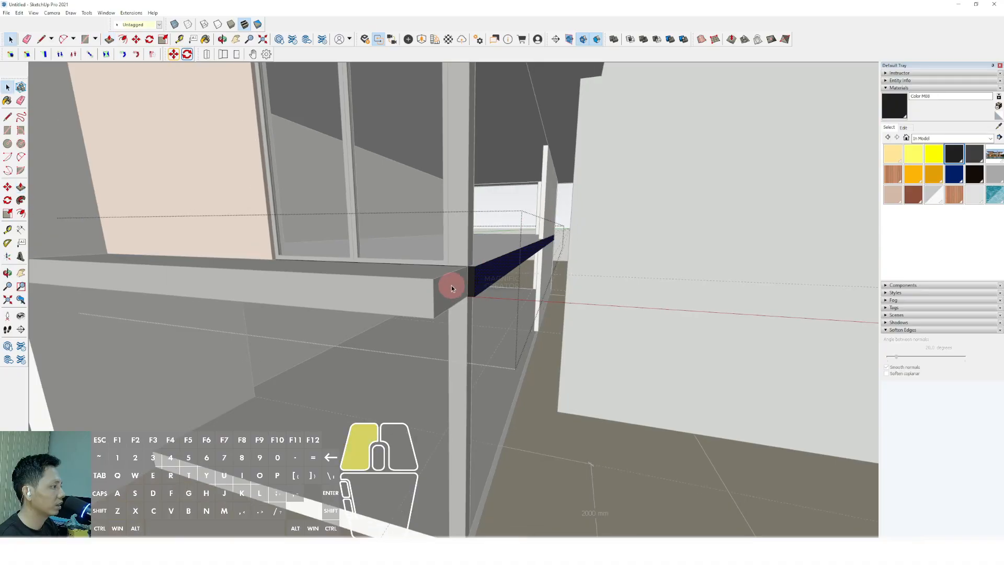
triple_click(452, 286)
key(space)
scroll(473, 277, down, 6)
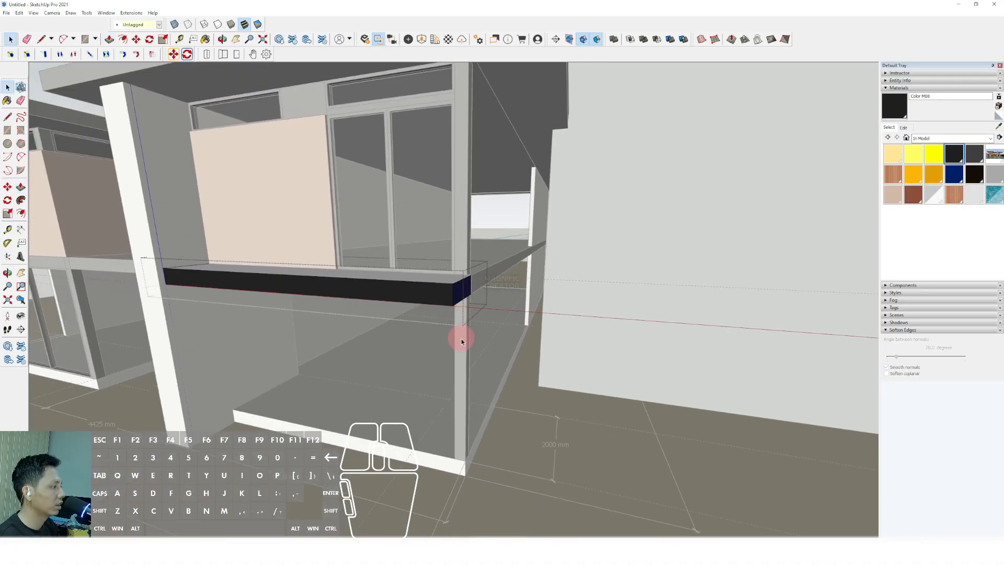
Push/Pull the right wing's corner column outward on its side face, flush with the floor beam.
click(461, 351)
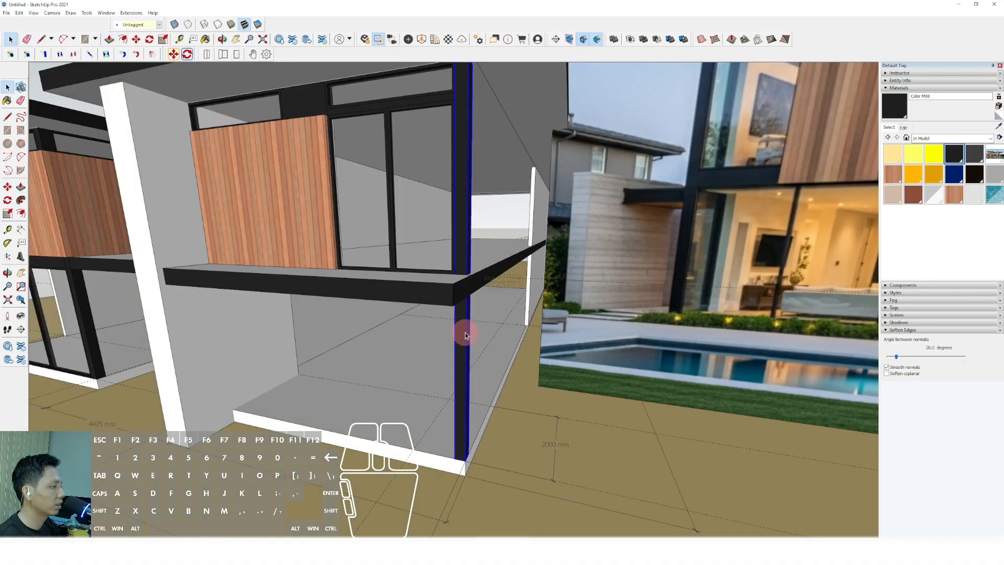
triple_click(466, 335)
middle_drag(465, 335, 415, 346)
scroll(442, 284, up, 4)
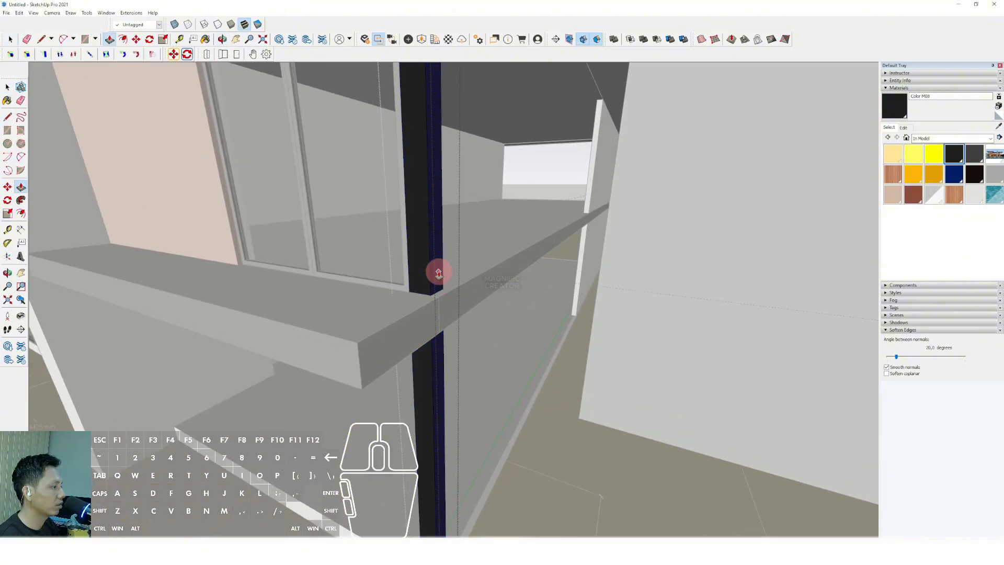
key(space)
scroll(470, 314, down, 8)
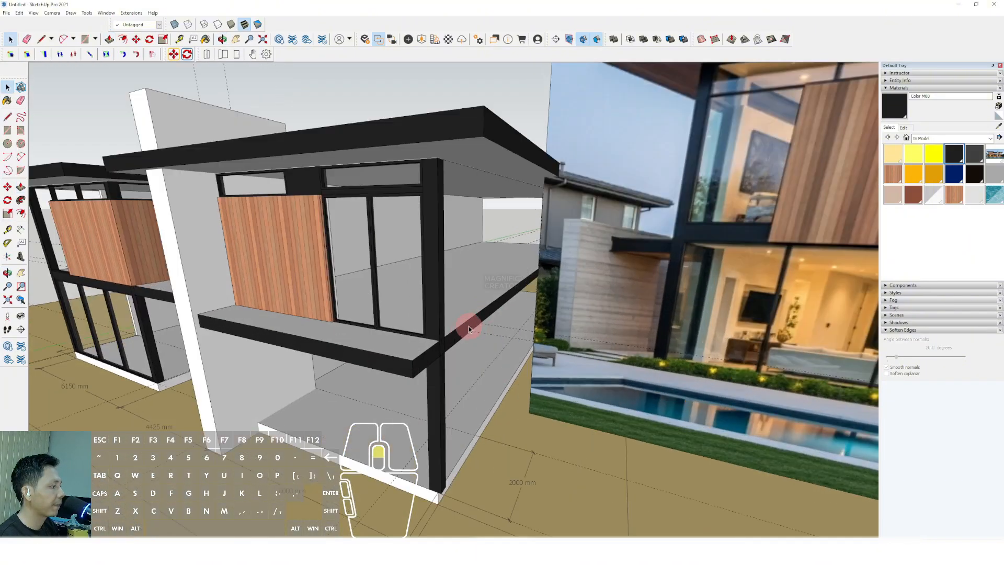
Draw a rectangle across the right wing's upper side opening, from the corner column to the rear side wall.
scroll(468, 325, up, 5)
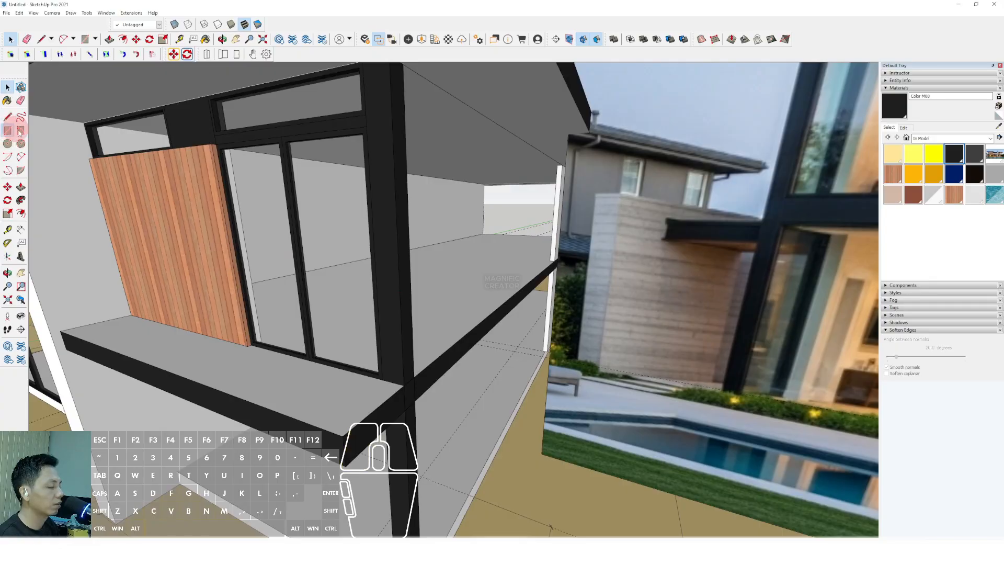
click(9, 130)
scroll(420, 363, up, 1)
scroll(538, 236, up, 8)
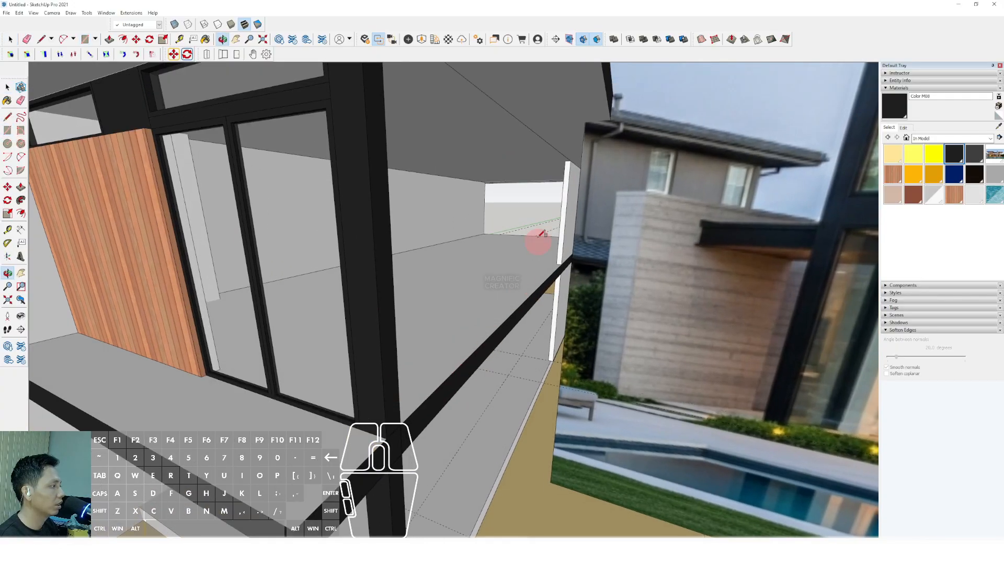
key(space)
scroll(506, 195, down, 10)
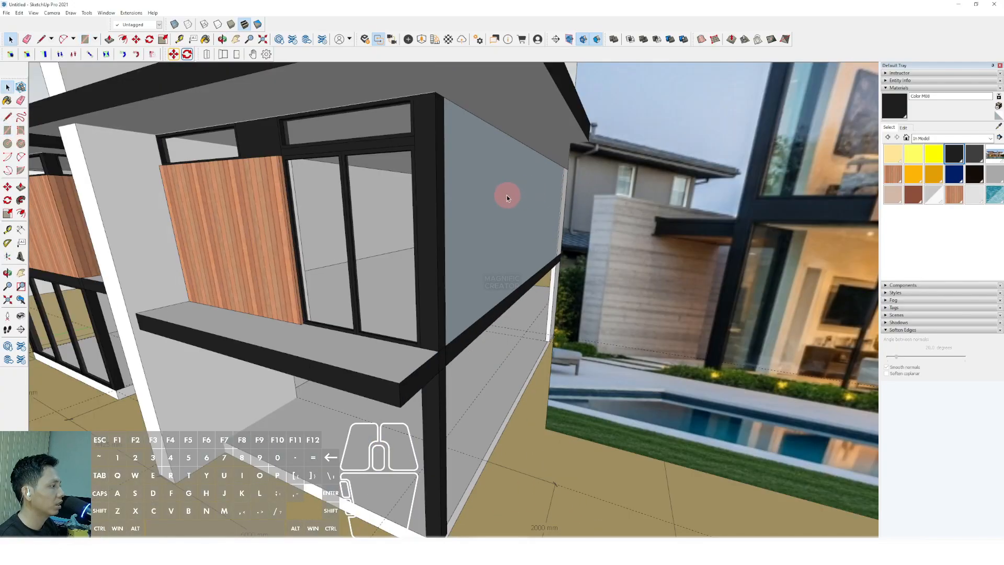
Offset the side opening's rectangle inward to form a narrow frame border and delete the inner face.
scroll(428, 164, up, 2)
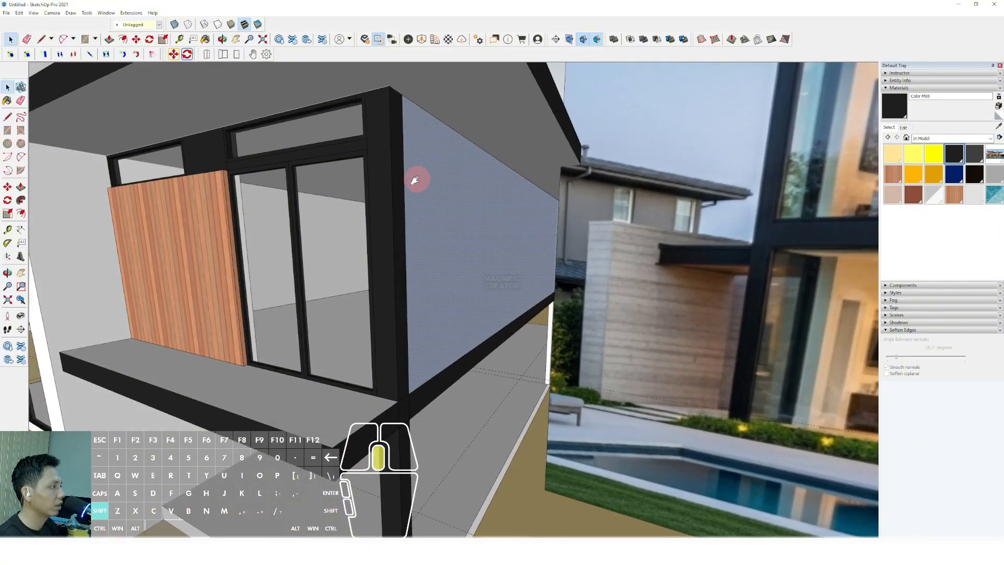
click(443, 194)
scroll(299, 166, down, 1)
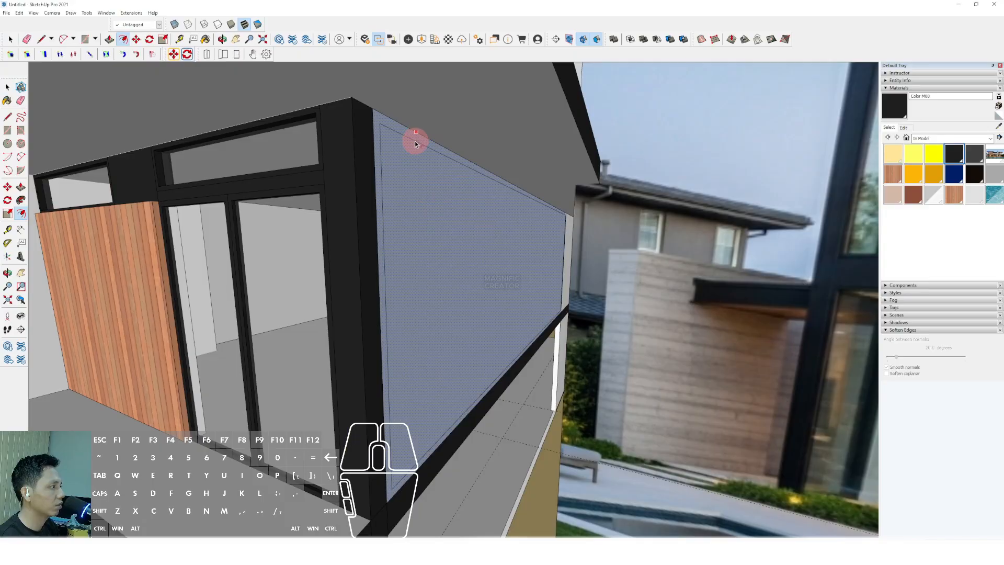
right_click(431, 183)
click(447, 196)
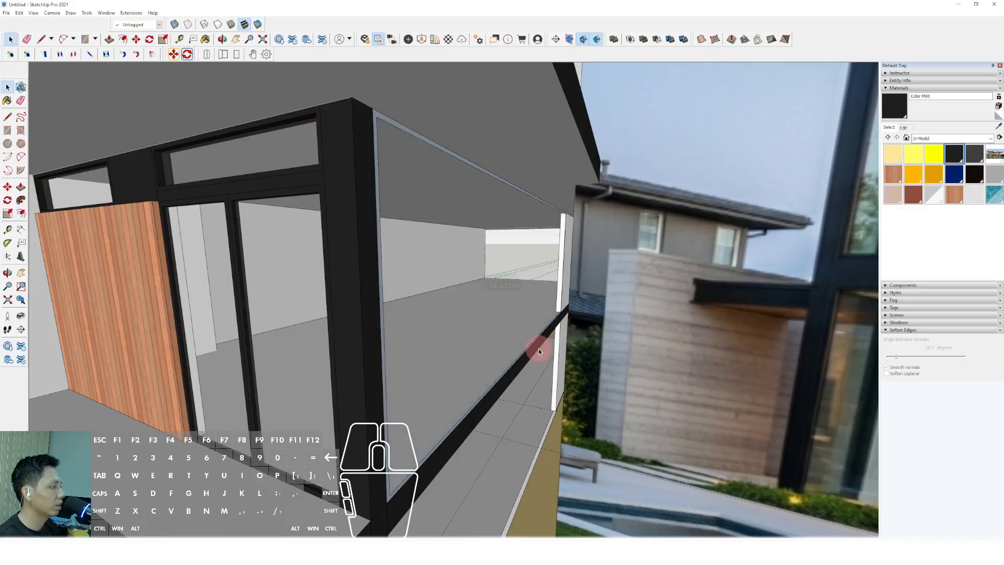
Push/Pull the narrow border of the side opening into a solid window frame.
scroll(538, 350, up, 5)
key(v)
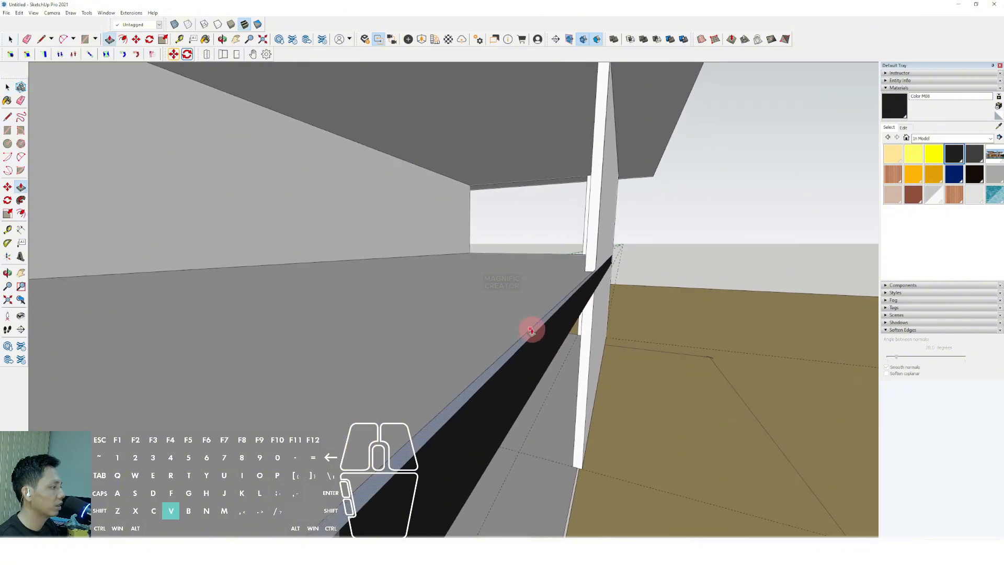
key(ctrl)
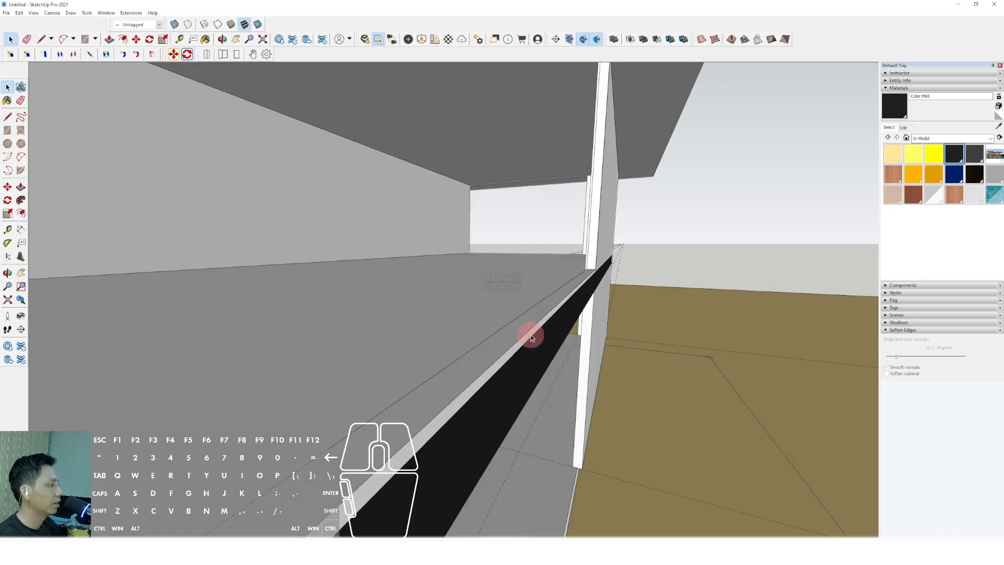
Draw a rectangle filling the inside of the side window frame as the glass pane.
scroll(592, 270, up, 2)
key(r)
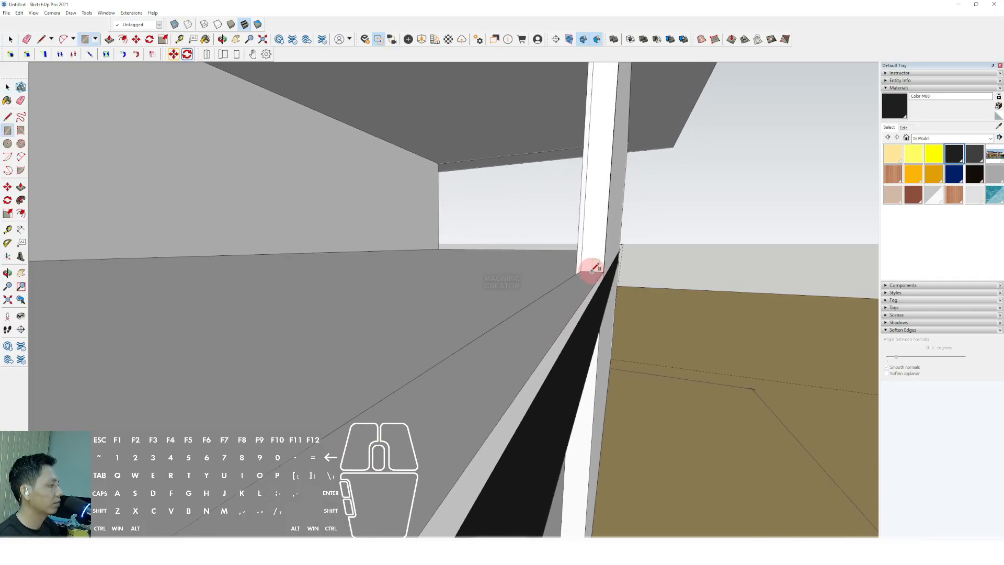
middle_drag(592, 269, 194, 299)
scroll(124, 129, up, 4)
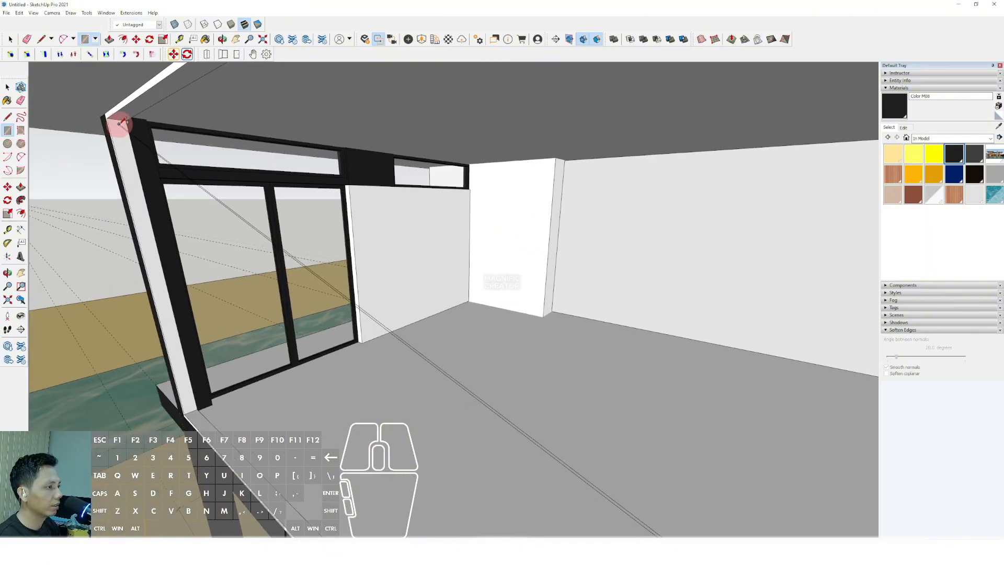
click(120, 126)
key(space)
scroll(143, 161, down, 1)
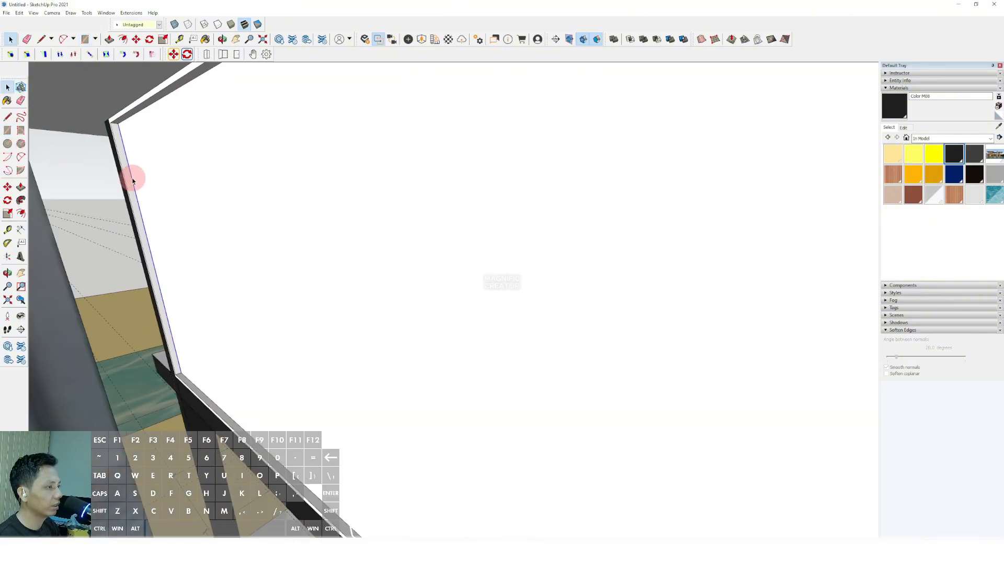
Paint the side window's pane with the Translucent Glass Gray material.
middle_drag(133, 181, 184, 206)
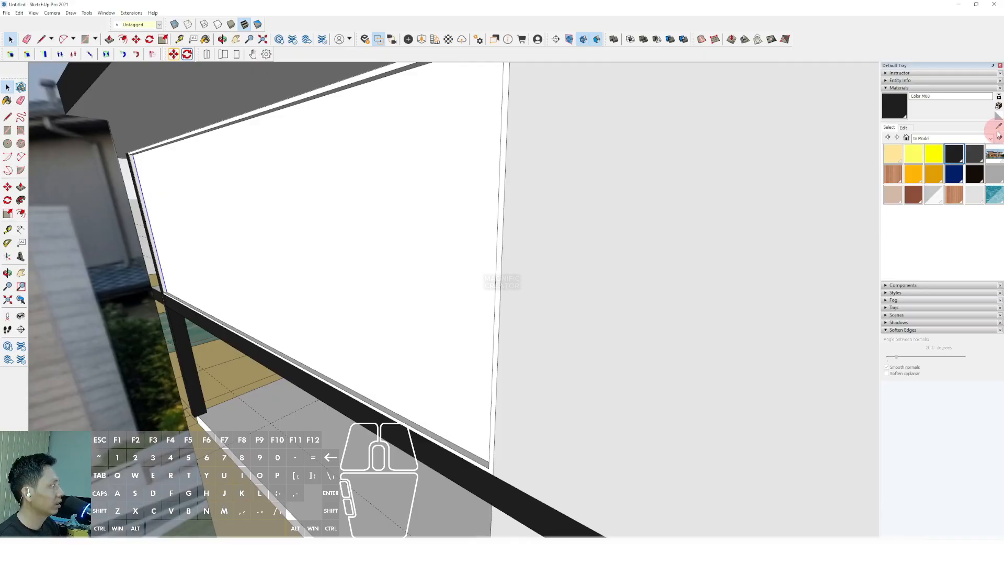
middle_drag(388, 283, 691, 329)
middle_drag(486, 301, 466, 247)
scroll(407, 268, down, 8)
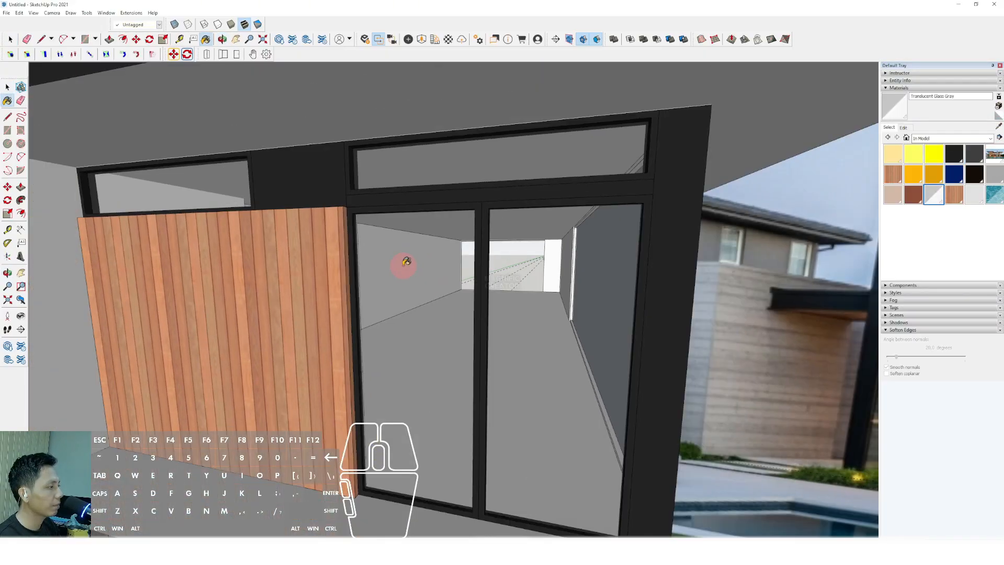
middle_drag(491, 291, 403, 301)
click(494, 255)
scroll(466, 282, down, 10)
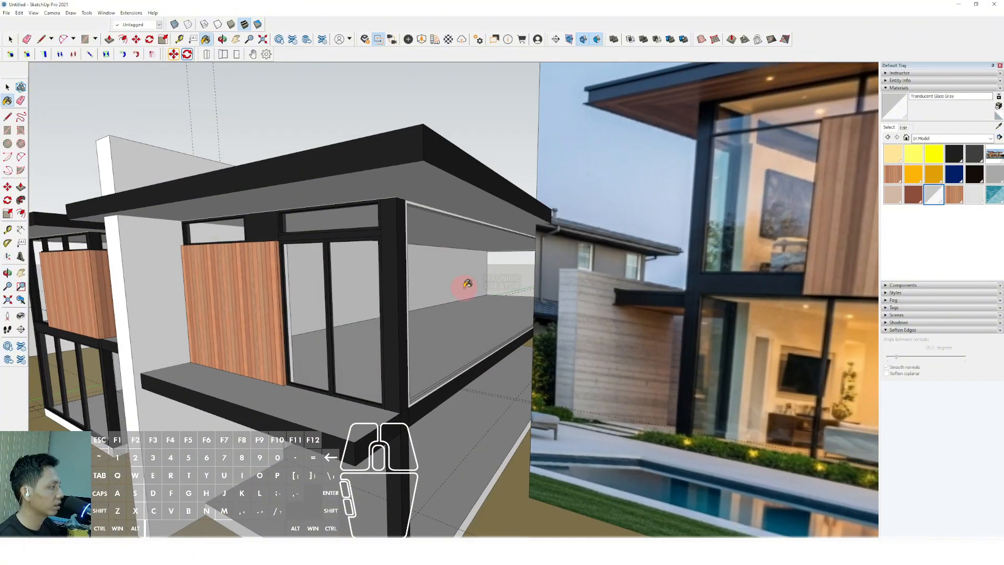
Select the reference image and move it slightly sideways, closer to the house.
key(space)
click(574, 392)
scroll(573, 392, down, 8)
key(m)
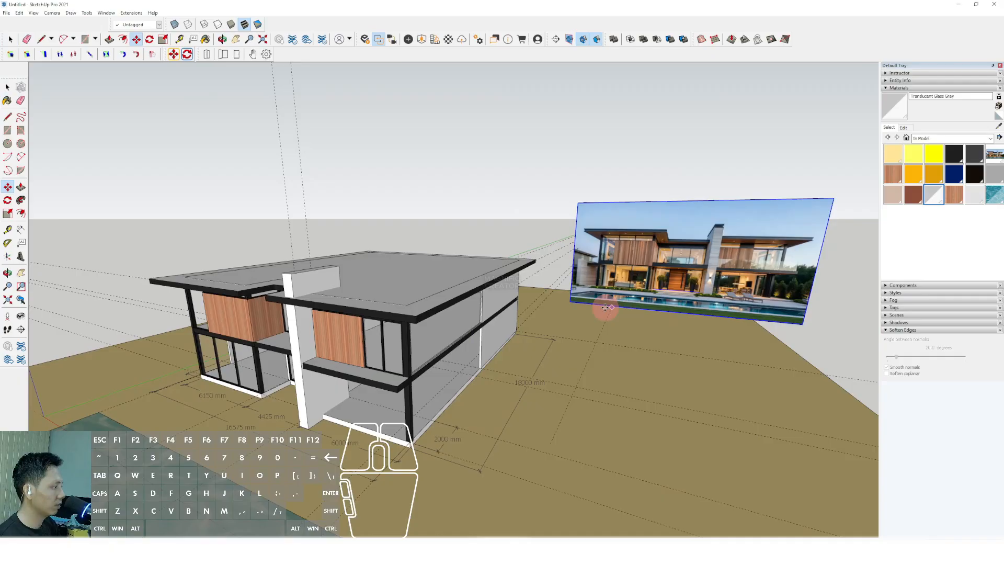
click(605, 307)
key(space)
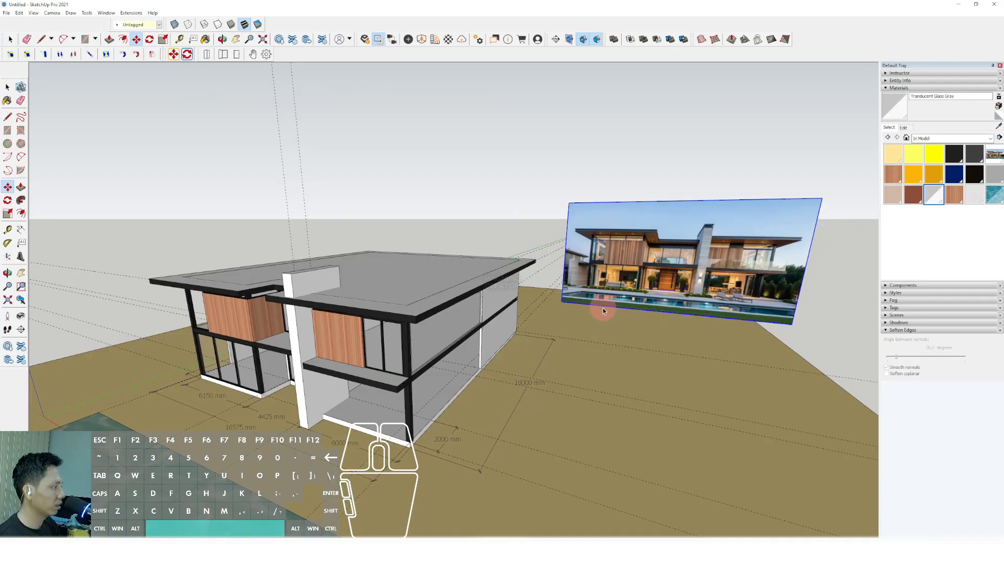
Move the glass pane into the depth of the right wing's side window frame.
scroll(435, 369, up, 6)
scroll(476, 341, up, 8)
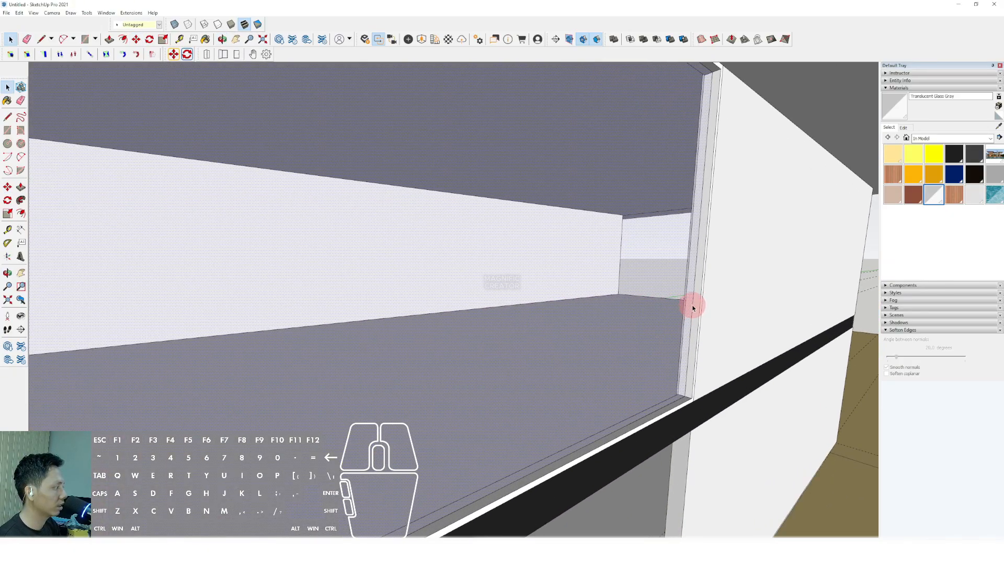
scroll(686, 325, up, 2)
key(m)
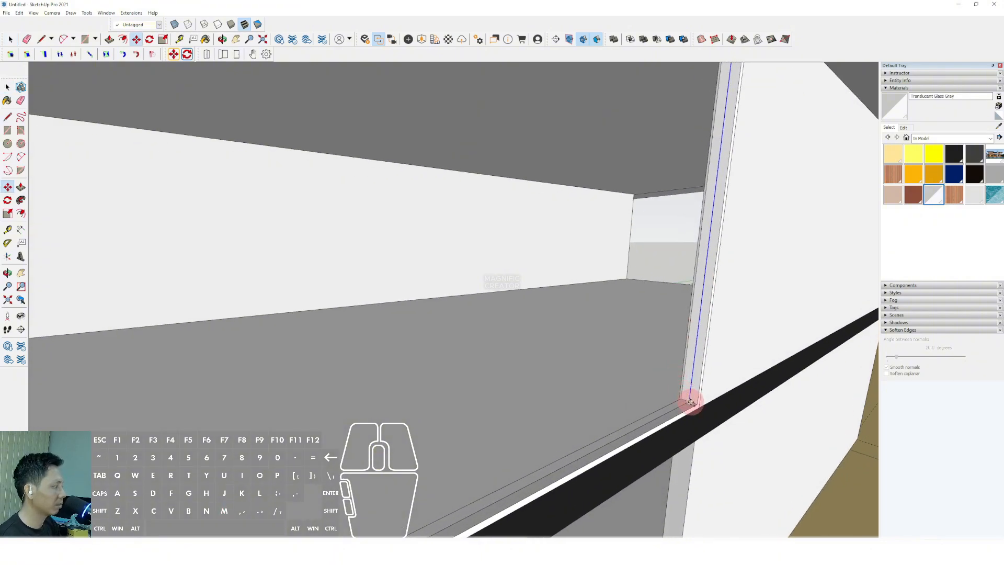
click(681, 405)
shift+scroll(665, 410, down, 7)
shift+middle_drag(595, 445, 639, 312)
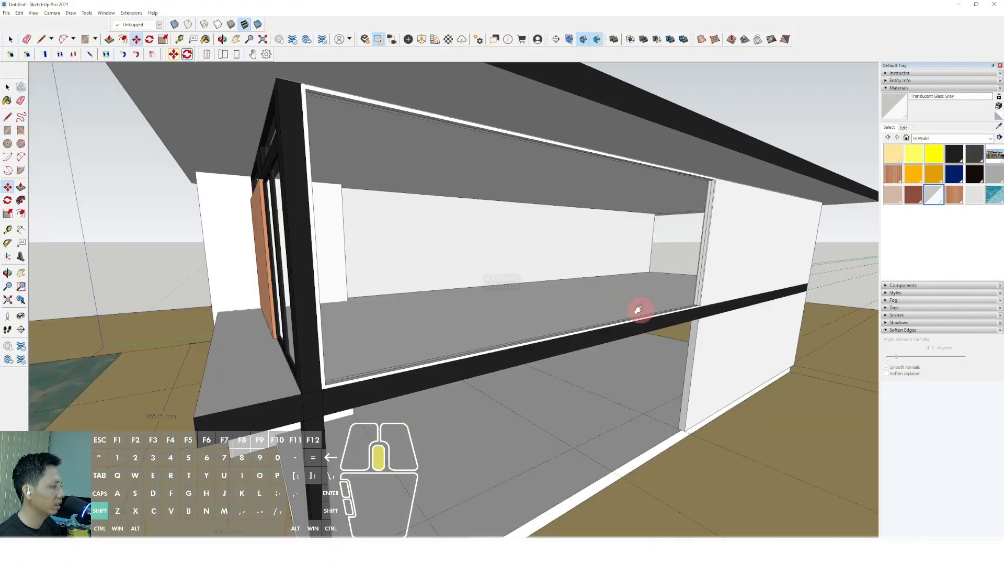
scroll(327, 379, up, 2)
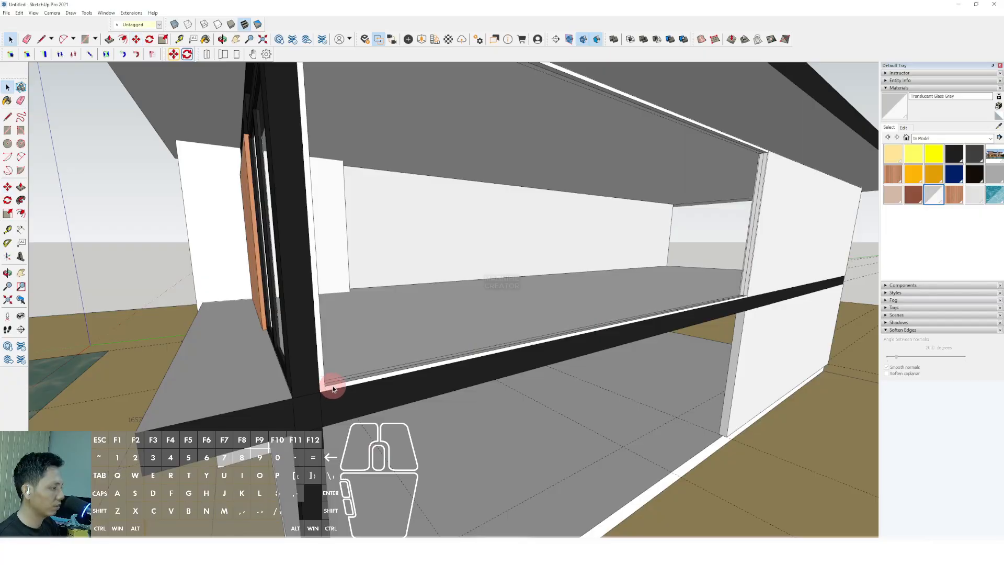
Copy the vertical edge of the right wing's side window along the glass at even spacing to divide it into six panes.
scroll(688, 333, up, 5)
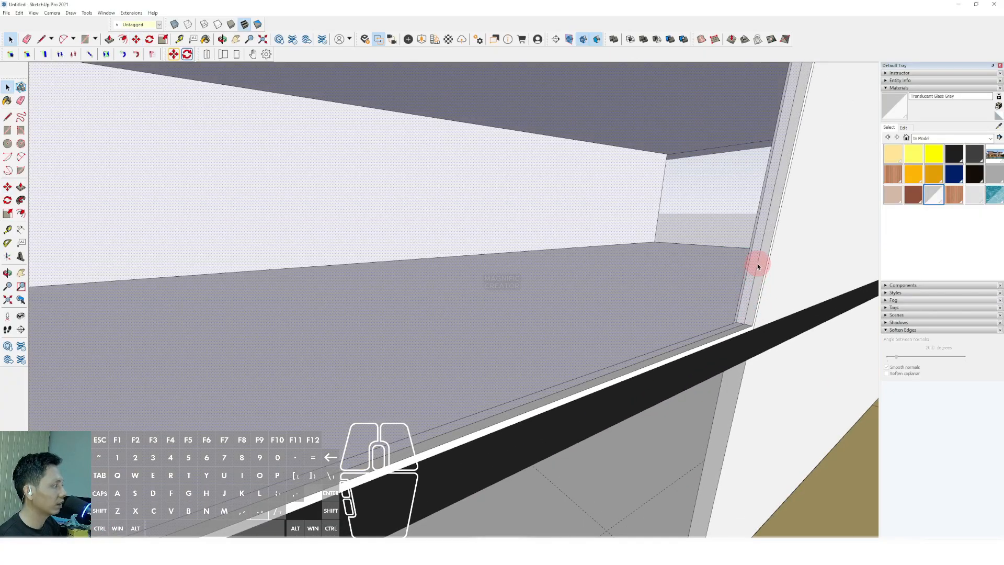
scroll(742, 269, down, 1)
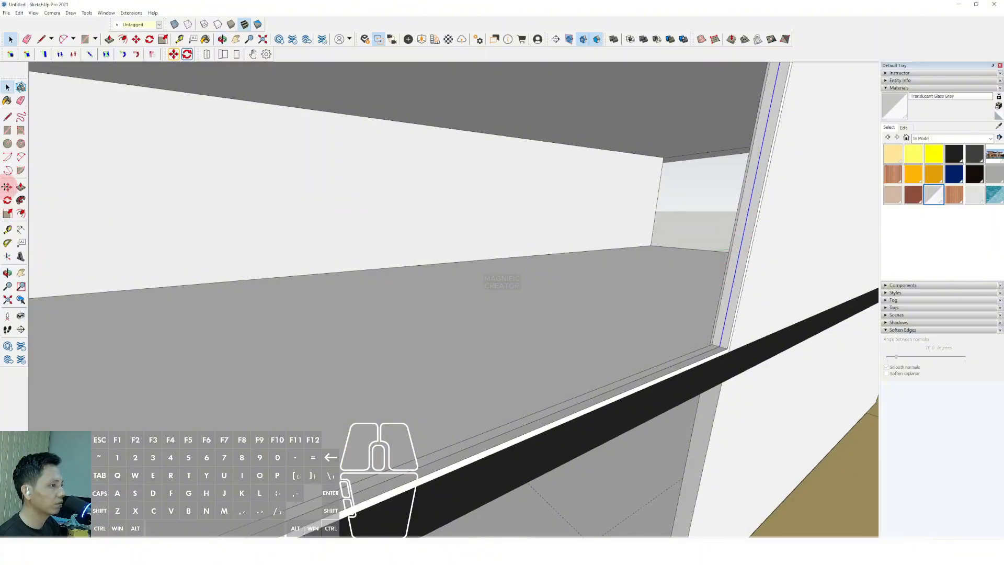
middle_drag(691, 361, 312, 420)
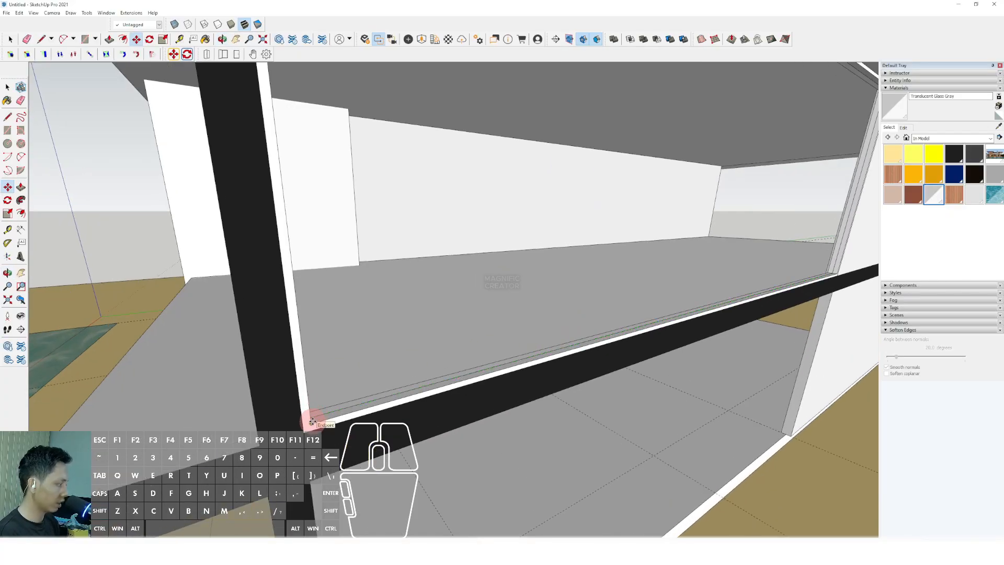
key(space)
scroll(460, 368, down, 10)
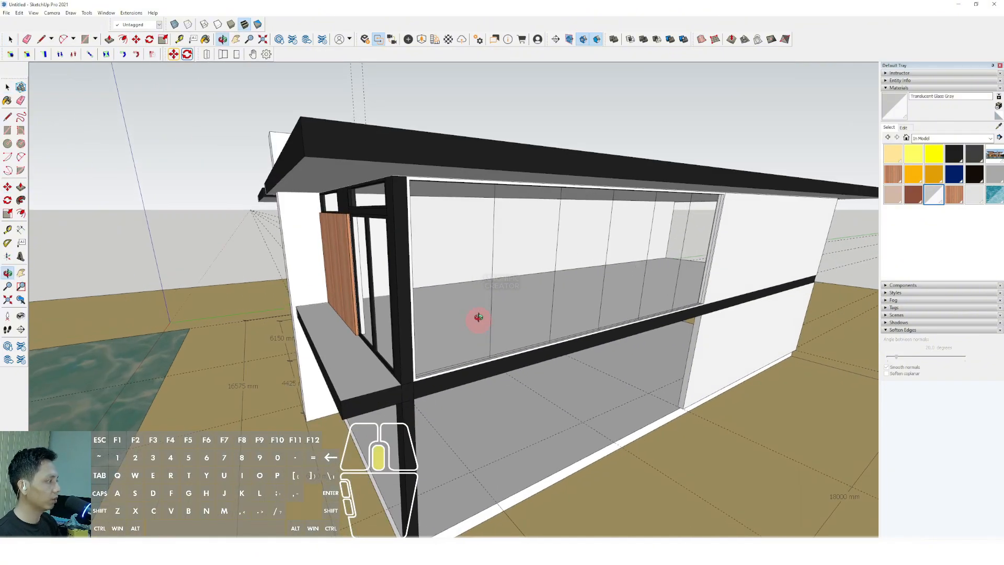
Make a group from the whole upper side window, including its frame and divided glass.
middle_drag(542, 270, 507, 206)
scroll(505, 204, up, 3)
right_click(504, 204)
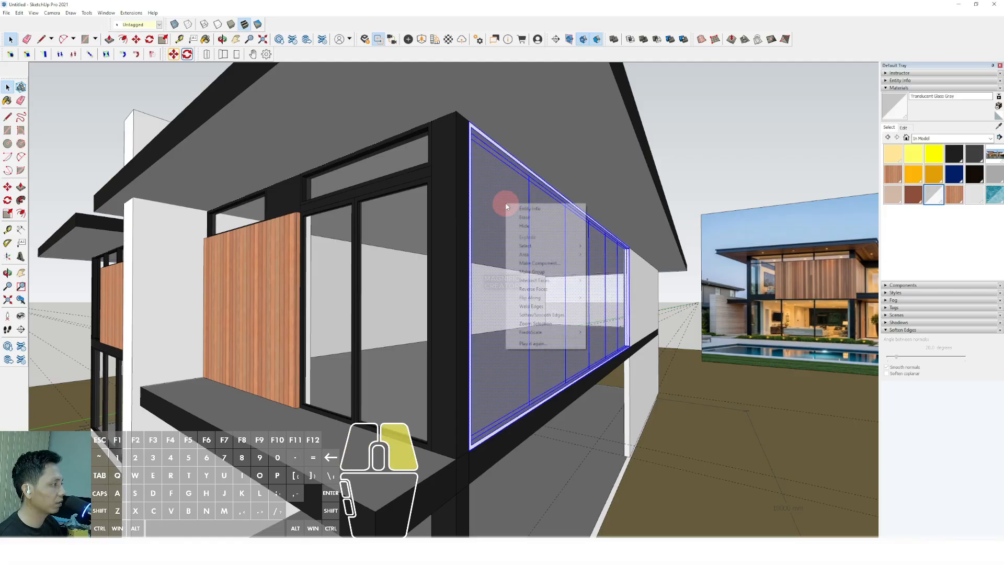
click(567, 271)
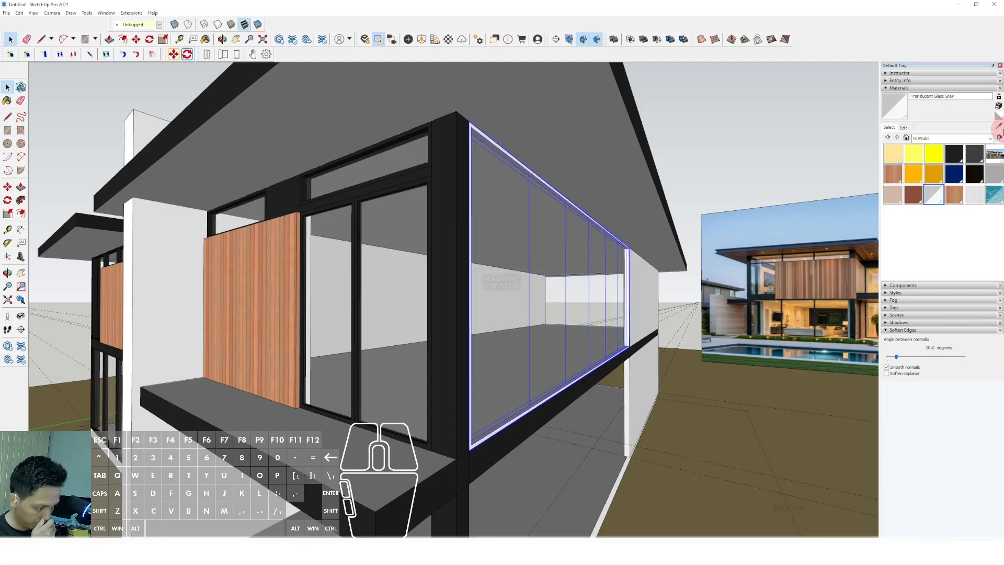
Sample the black Color M08 material from the house frame and paint the upper side window's frame with it.
click(997, 125)
scroll(441, 163, up, 4)
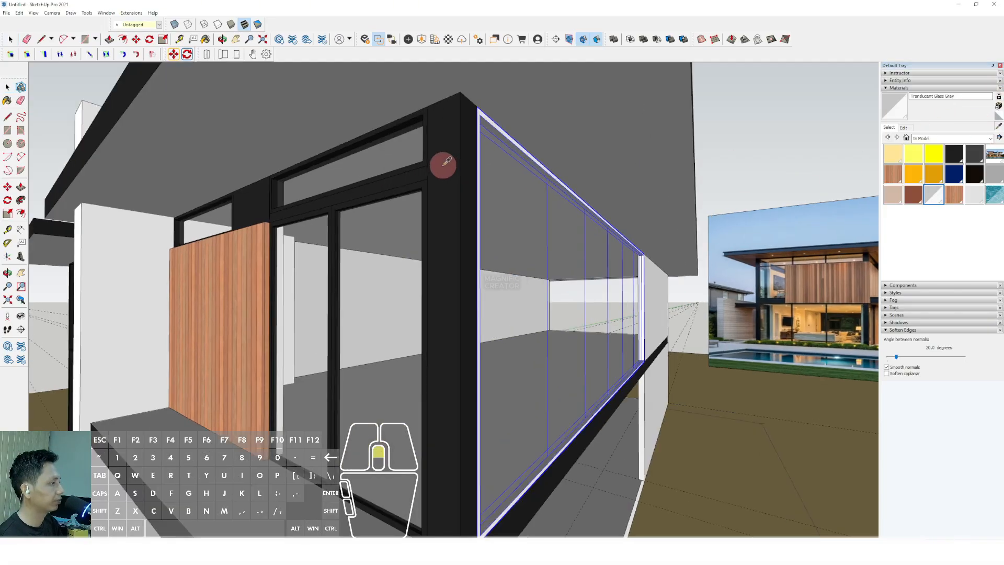
click(422, 162)
scroll(511, 112, up, 2)
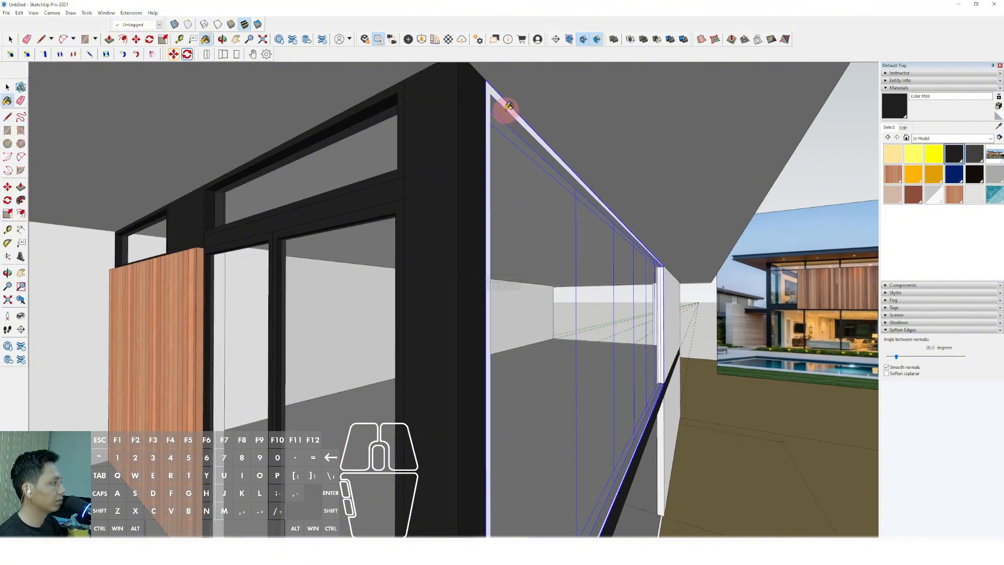
key(space)
scroll(506, 113, down, 5)
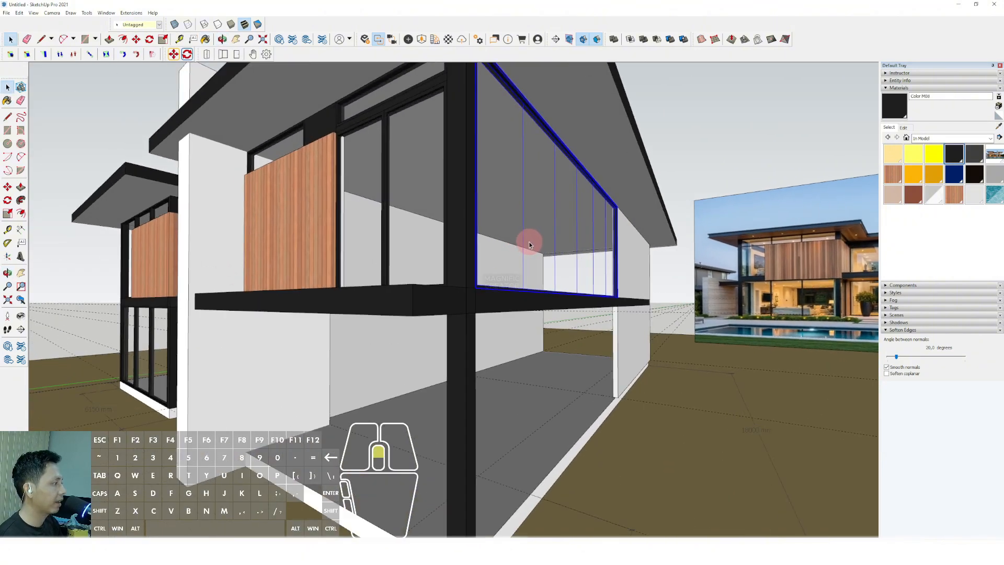
Copy the grouped side window straight down to the ground floor opening of the right wing.
middle_drag(529, 243, 512, 223)
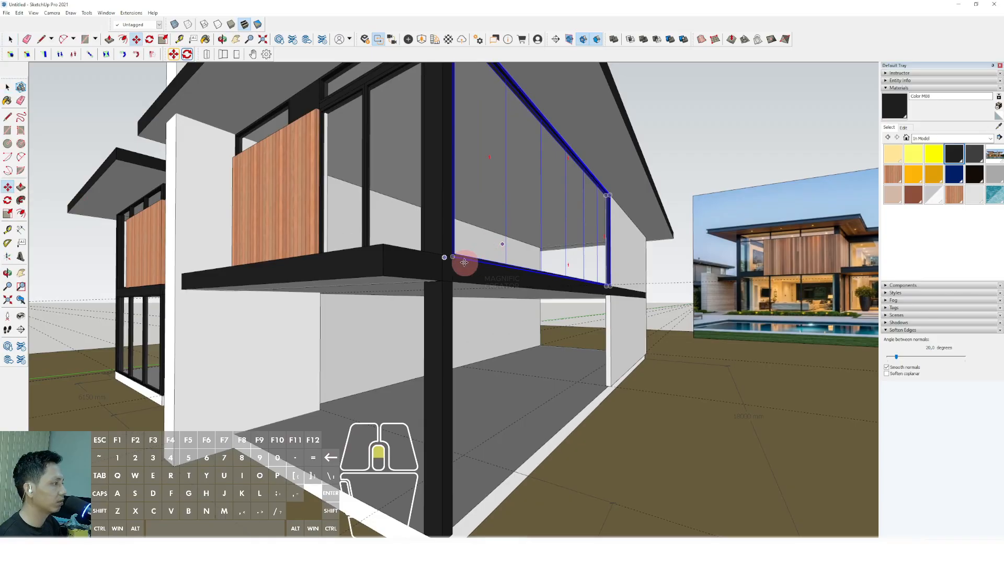
scroll(465, 262, up, 2)
scroll(437, 254, down, 3)
scroll(432, 281, up, 4)
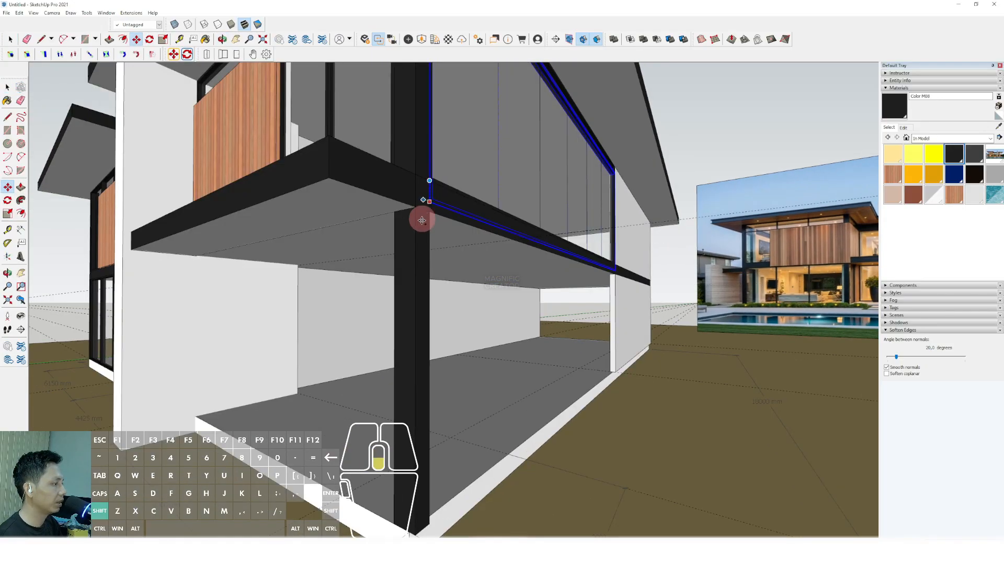
scroll(365, 416, down, 2)
scroll(350, 411, down, 2)
middle_drag(350, 410, 469, 400)
key(space)
scroll(476, 418, up, 3)
click(481, 437)
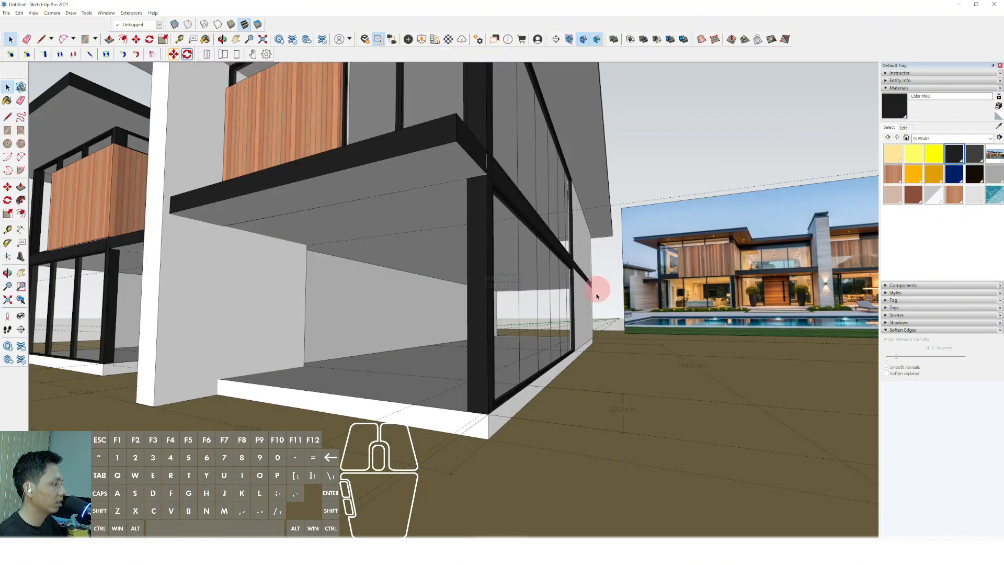
Push/Pull the front face of the tall white wall outward so it extends further forward, then close its group.
scroll(600, 284, down, 3)
middle_drag(488, 340, 272, 396)
scroll(447, 307, up, 5)
scroll(307, 333, down, 3)
scroll(307, 333, up, 3)
middle_drag(307, 333, 363, 314)
double_click(374, 319)
click(375, 329)
click(376, 319)
key(v)
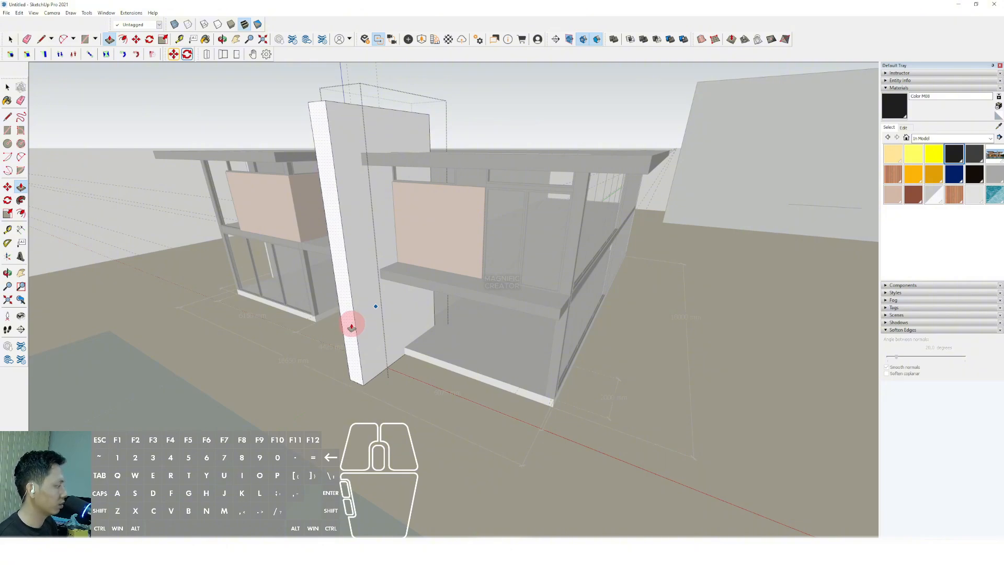
key(Return)
key(space)
middle_drag(351, 325, 358, 313)
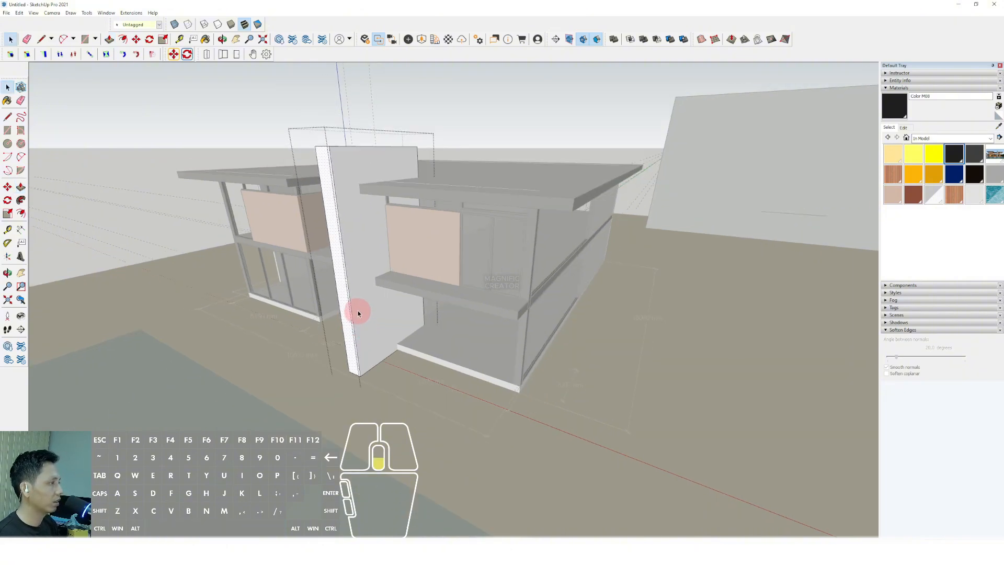
click(521, 127)
Push/Pull the front face of the right wing's balcony slab outward to deepen the balcony, then close its group.
middle_drag(447, 288, 419, 306)
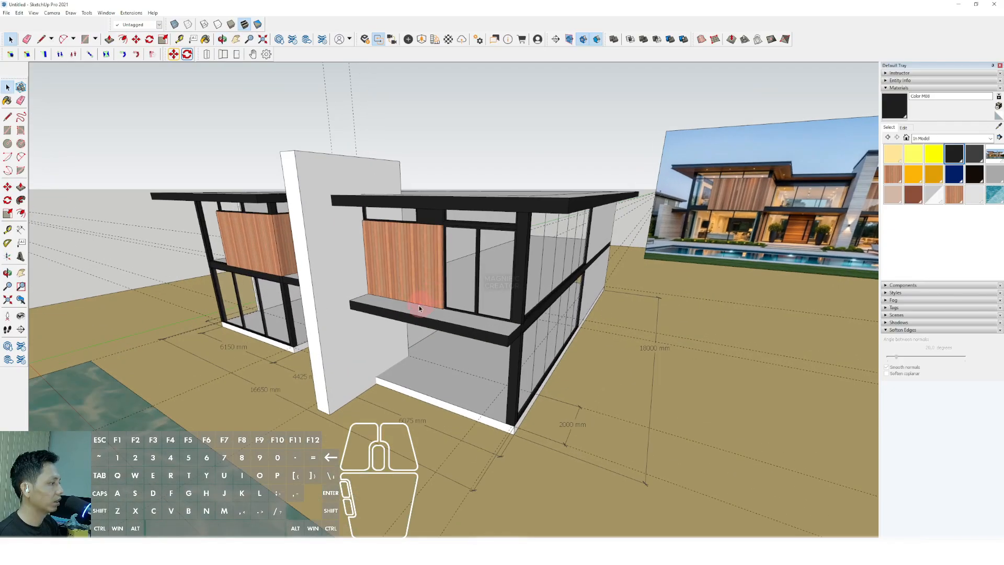
scroll(419, 305, up, 3)
double_click(365, 311)
key(p)
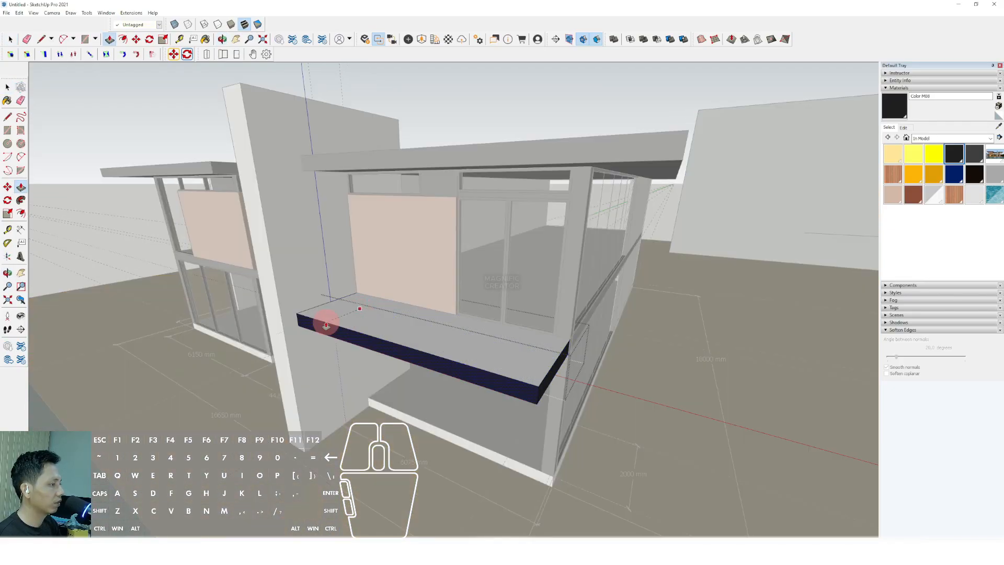
click(360, 309)
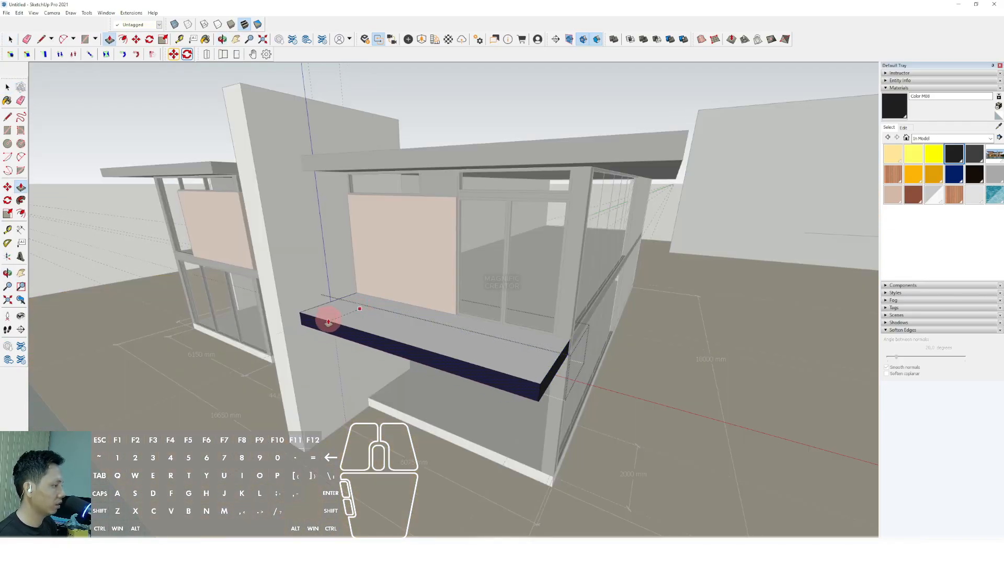
click(328, 322)
key(space)
scroll(356, 332, down, 3)
middle_drag(356, 331, 489, 140)
click(491, 140)
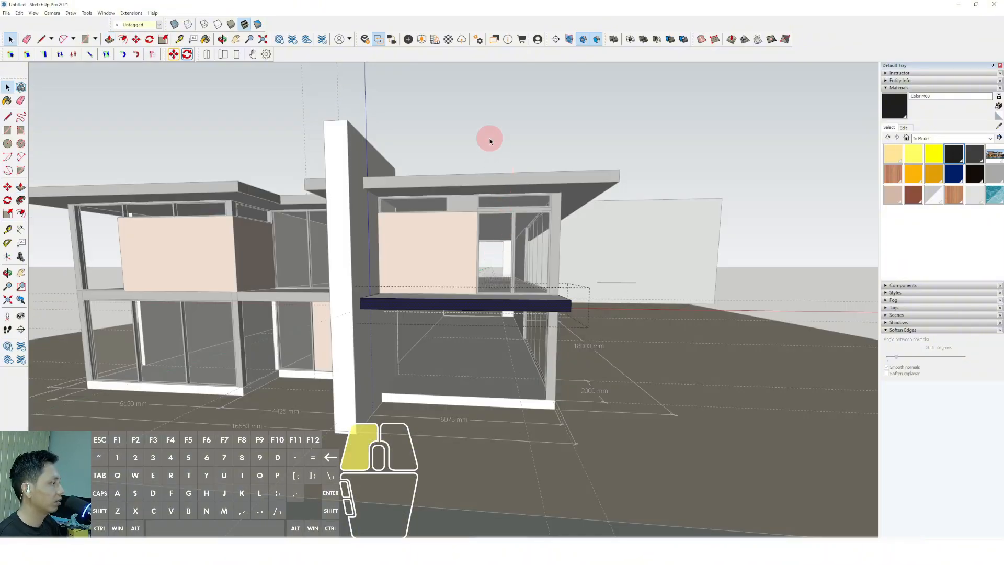
scroll(495, 250, down, 1)
middle_drag(496, 250, 485, 297)
scroll(491, 309, up, 2)
scroll(491, 311, down, 1)
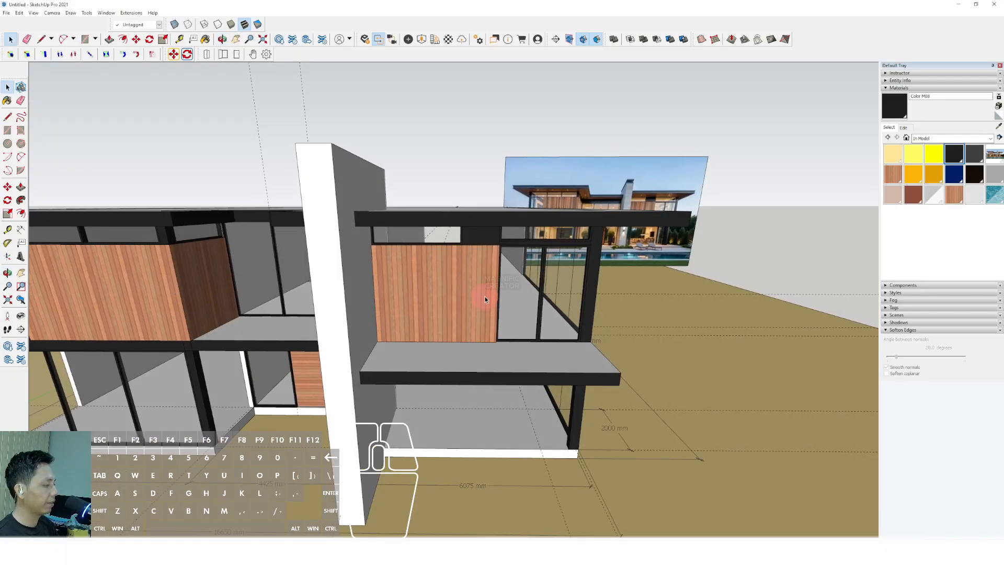
scroll(478, 364, up, 3)
double_click(454, 379)
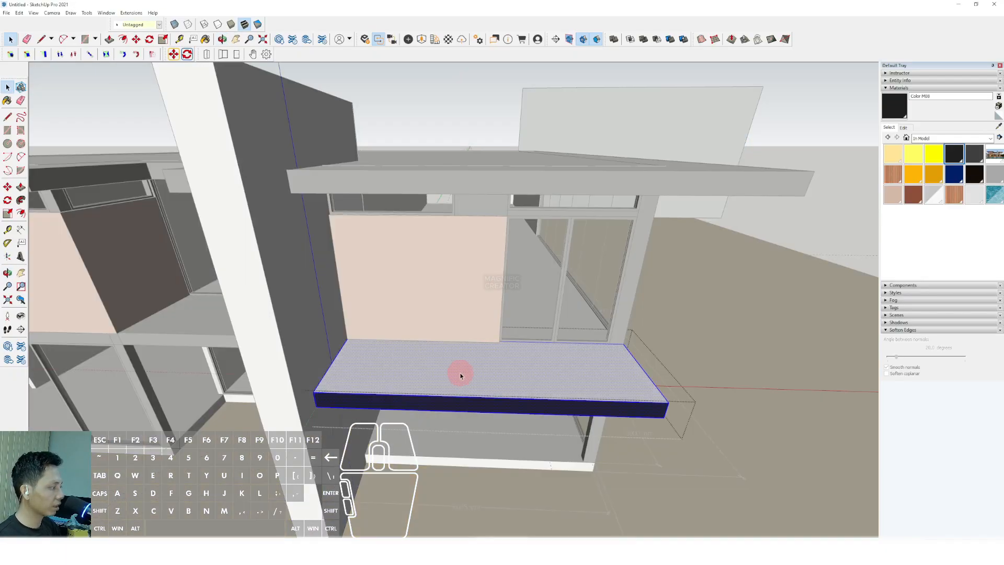
click(853, 238)
scroll(544, 343, down, 2)
mouse_move(541, 345)
shift+middle_down()
mouse_move(515, 383)
mouse_move(460, 388)
mouse_move(282, 335)
shift+middle_up()
scroll(455, 387, up, 2)
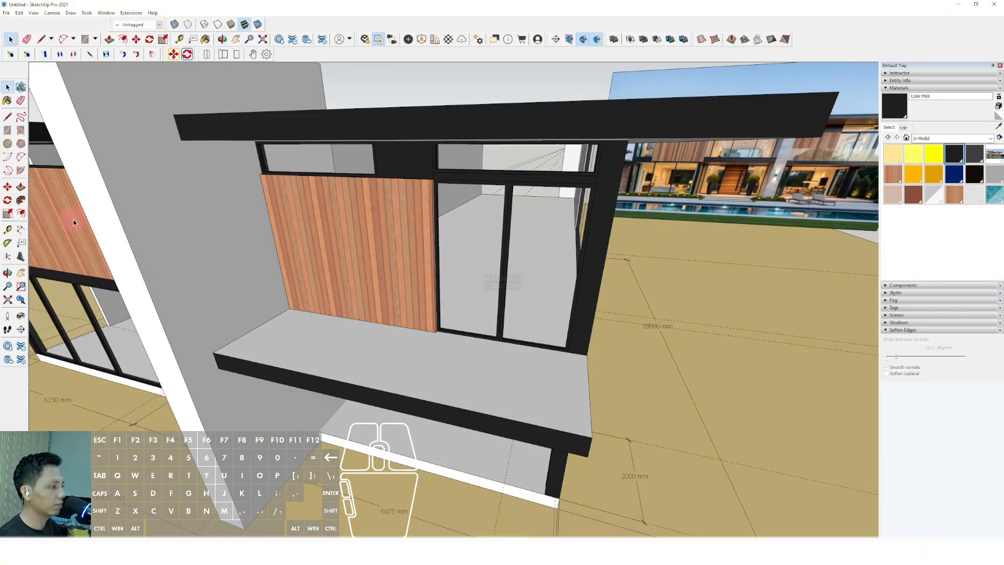
Draw a railing outline on the balcony slab, slightly inset along its front edge and back along its outer side edge.
click(8, 117)
scroll(230, 355, up, 5)
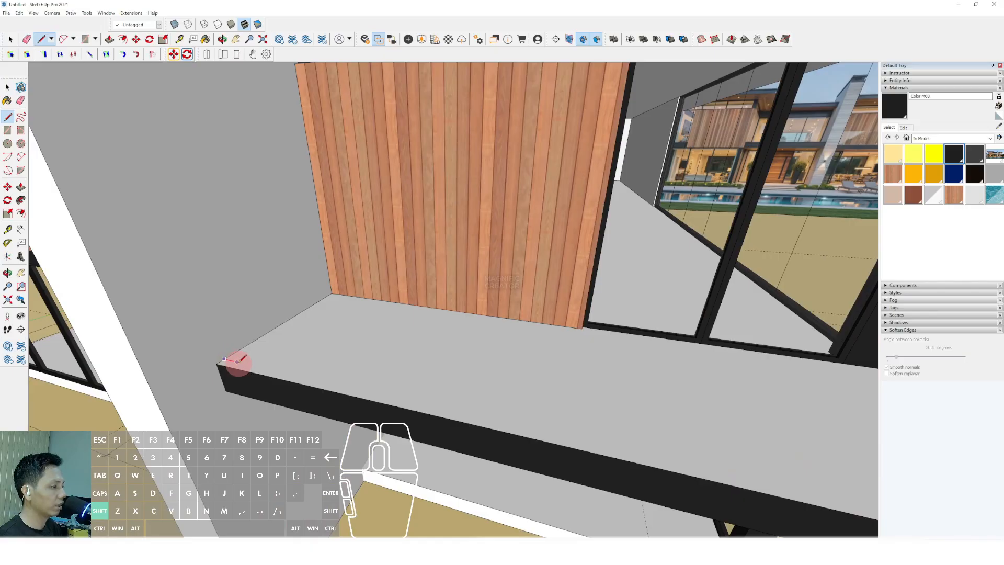
scroll(239, 361, down, 4)
middle_drag(336, 385, 463, 390)
scroll(487, 385, up, 3)
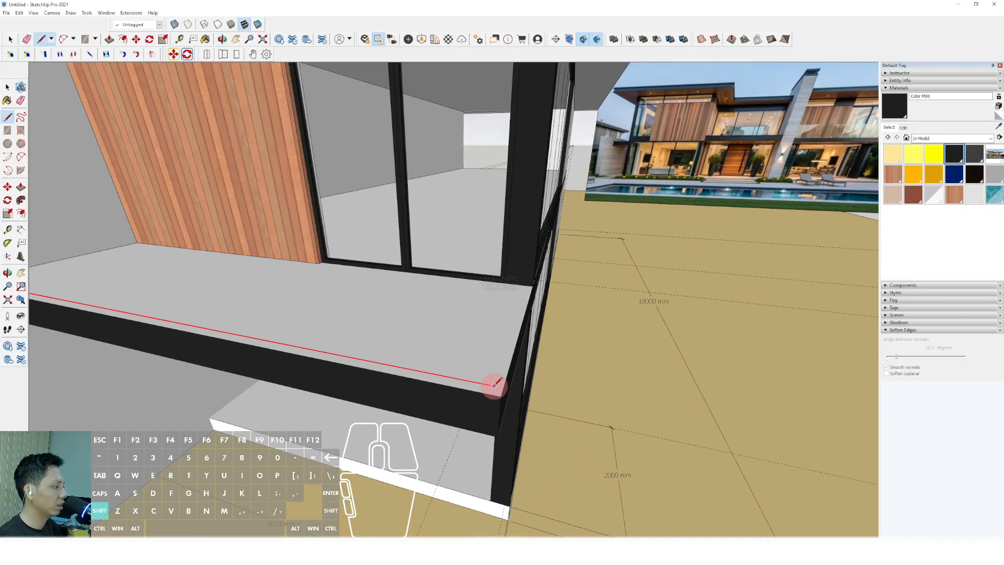
click(494, 386)
key(space)
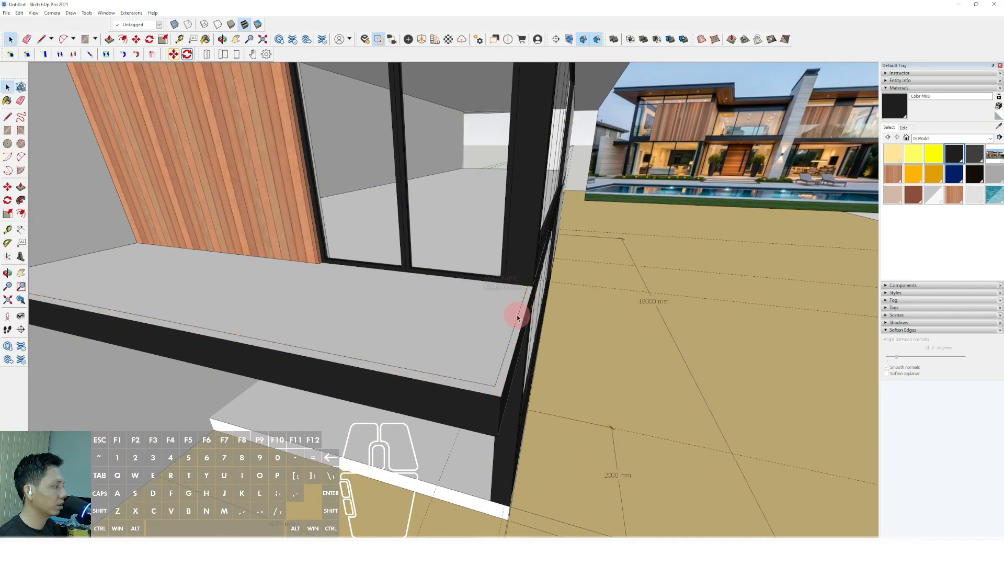
middle_drag(519, 314, 502, 317)
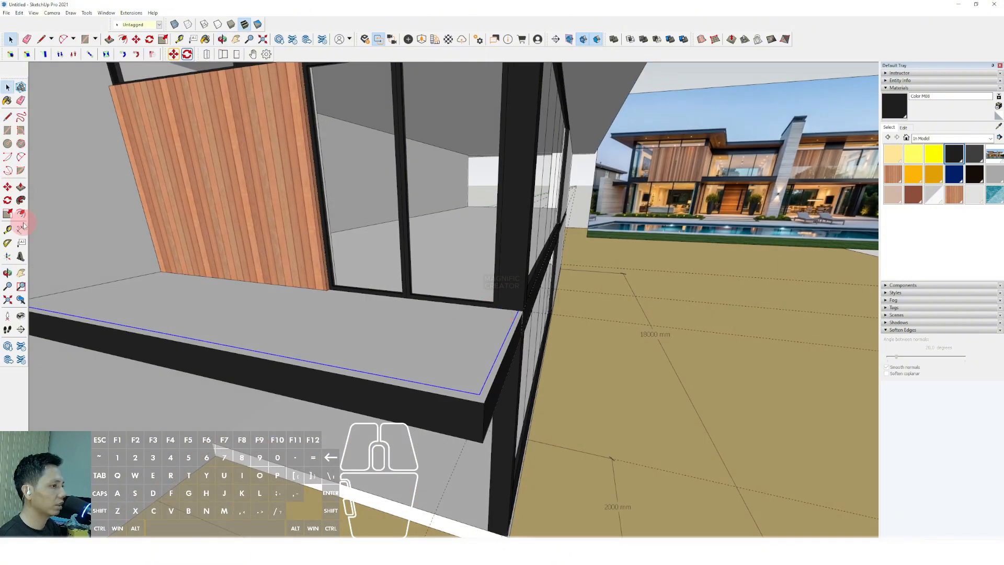
scroll(522, 320, up, 1)
click(521, 309)
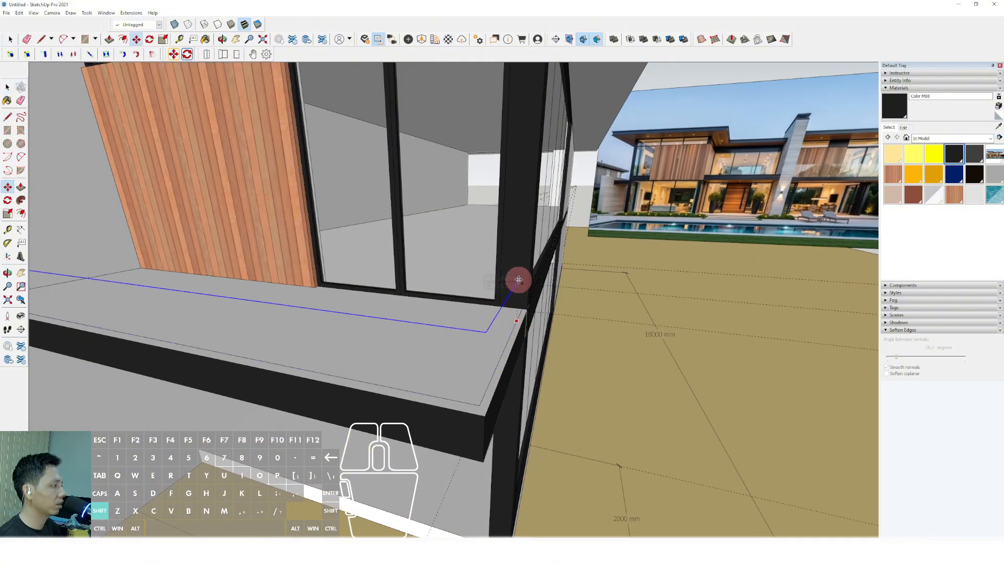
scroll(519, 277, down, 1)
key(space)
middle_drag(291, 319, 213, 298)
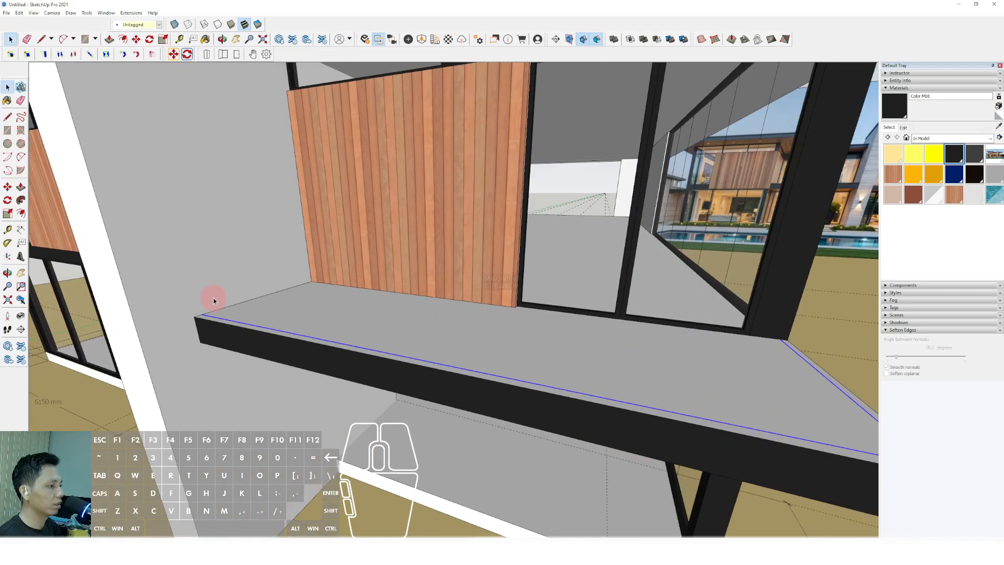
scroll(226, 318, up, 1)
click(227, 318)
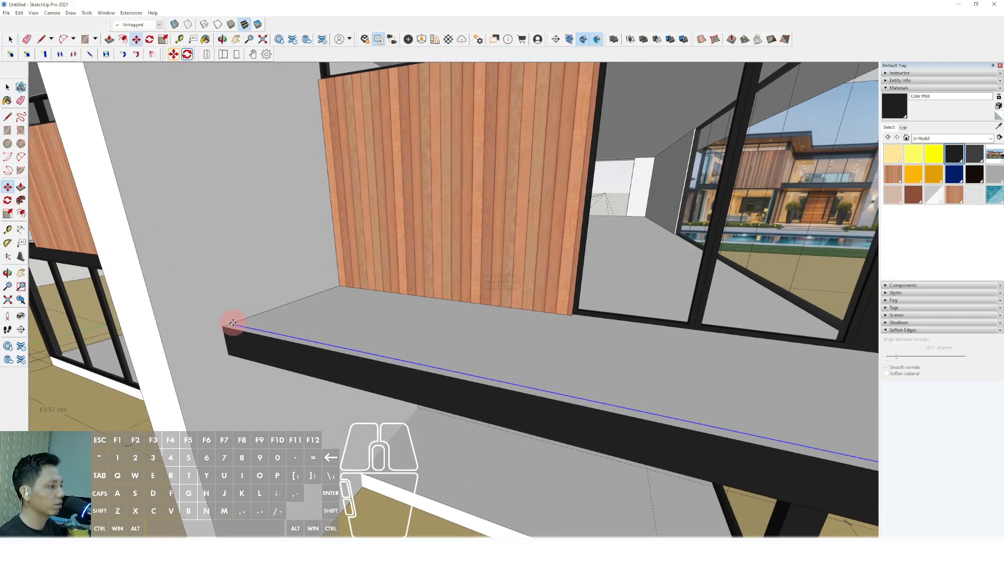
key(space)
middle_drag(241, 311, 206, 308)
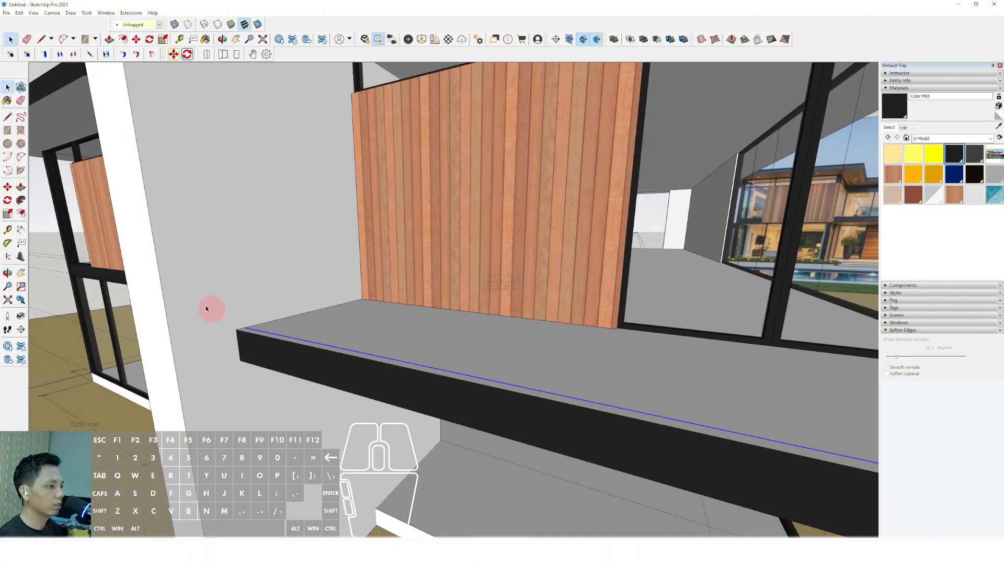
Copy the railing outline vertically from the balcony floor up to railing height.
click(7, 187)
scroll(233, 354, up, 2)
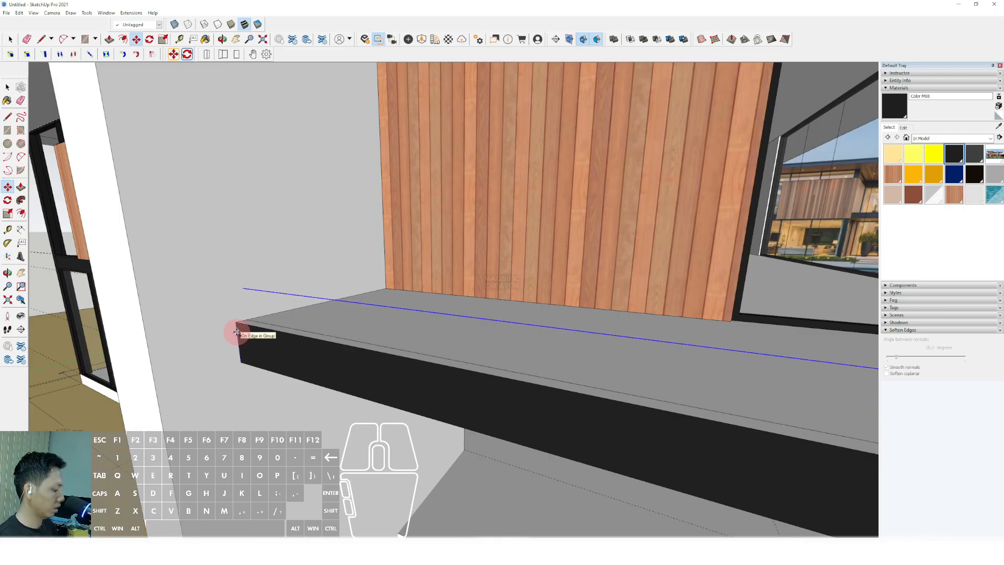
scroll(246, 326, down, 5)
scroll(229, 298, up, 4)
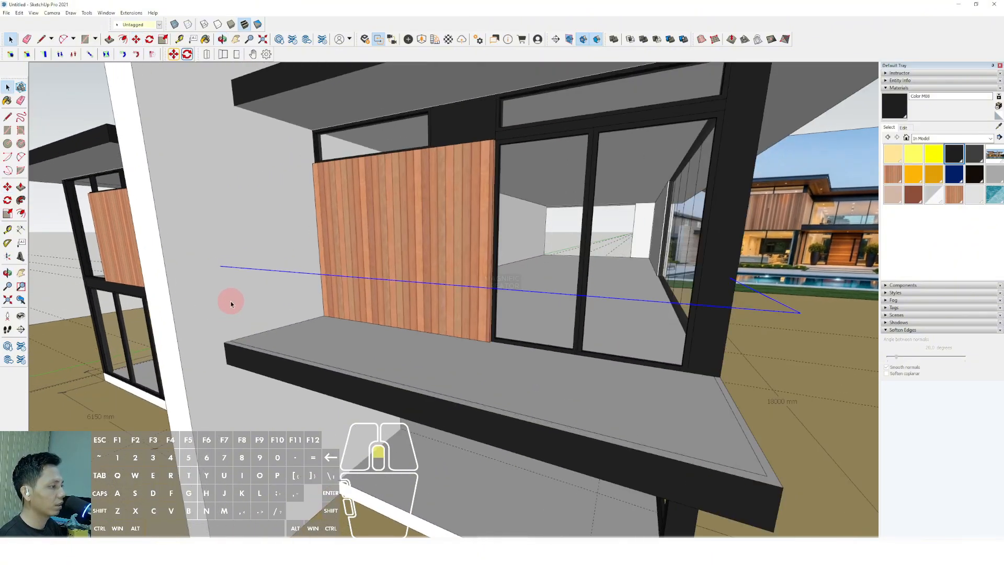
Draw vertical lines at the white wall and the outer corner between both outlines to form the front railing panel.
click(8, 117)
scroll(222, 256, up, 2)
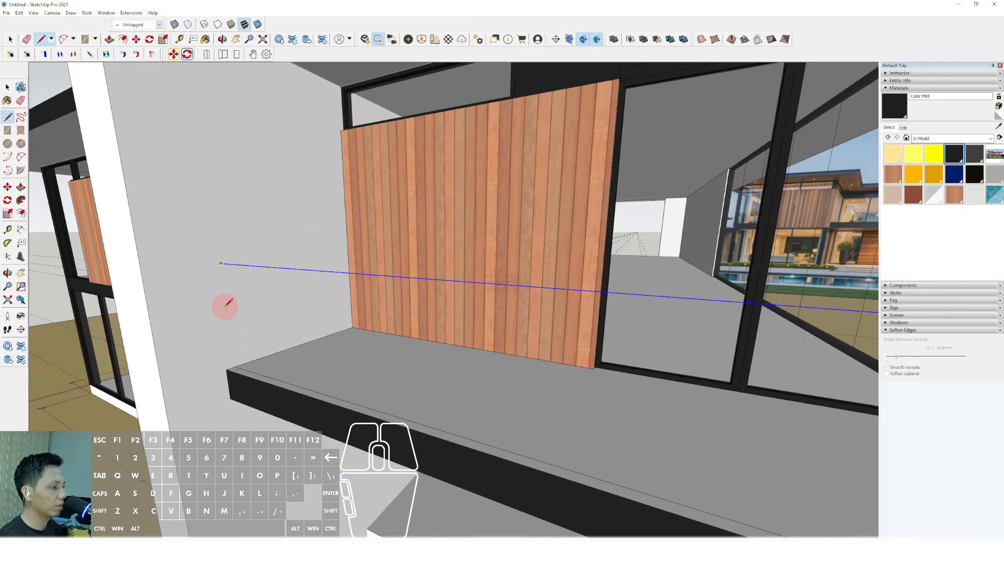
click(235, 367)
key(space)
scroll(196, 313, down, 3)
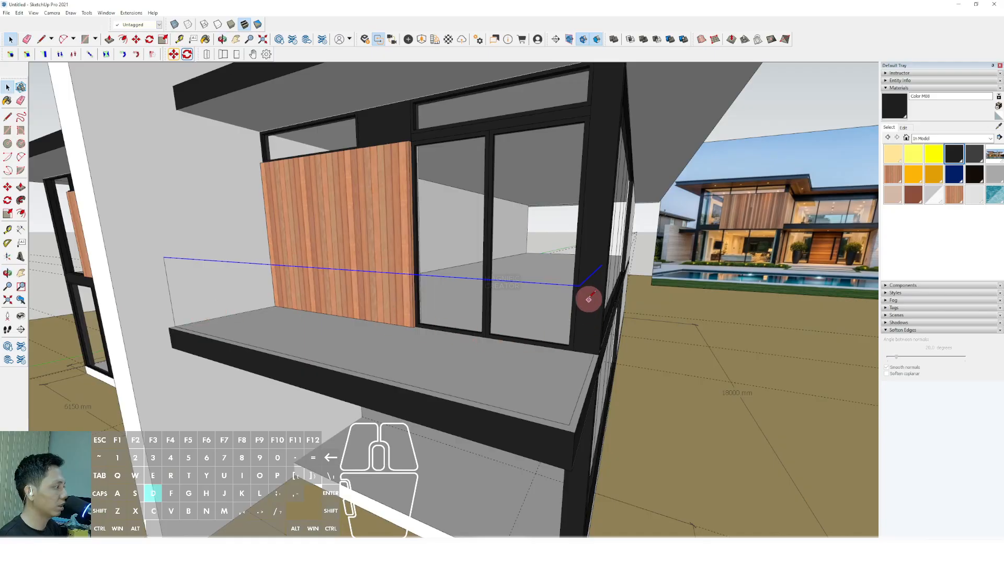
click(579, 285)
click(570, 424)
key(space)
middle_drag(599, 305, 571, 298)
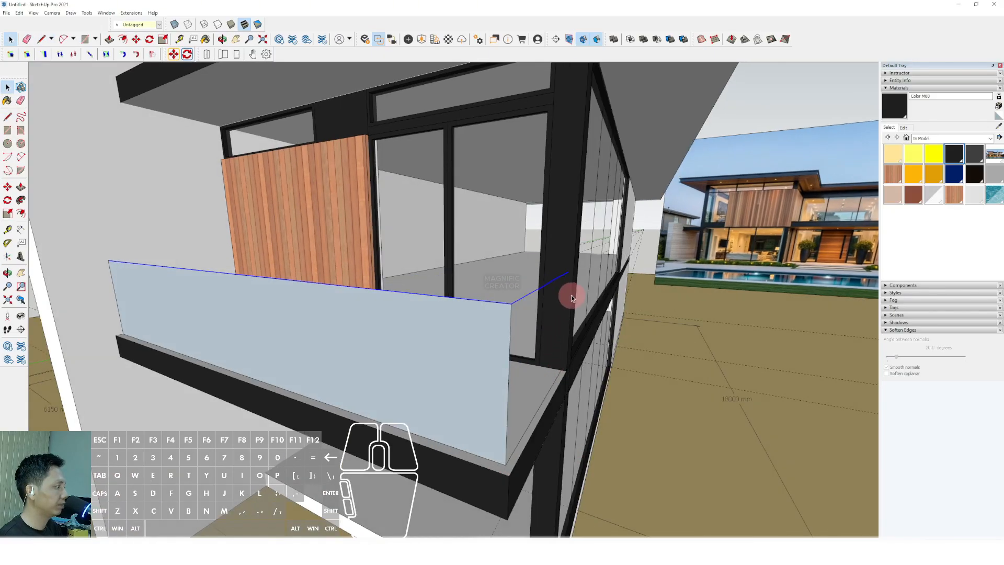
Draw a vertical line between the railing outlines at the house facade to form the side railing panel.
key(l)
click(569, 269)
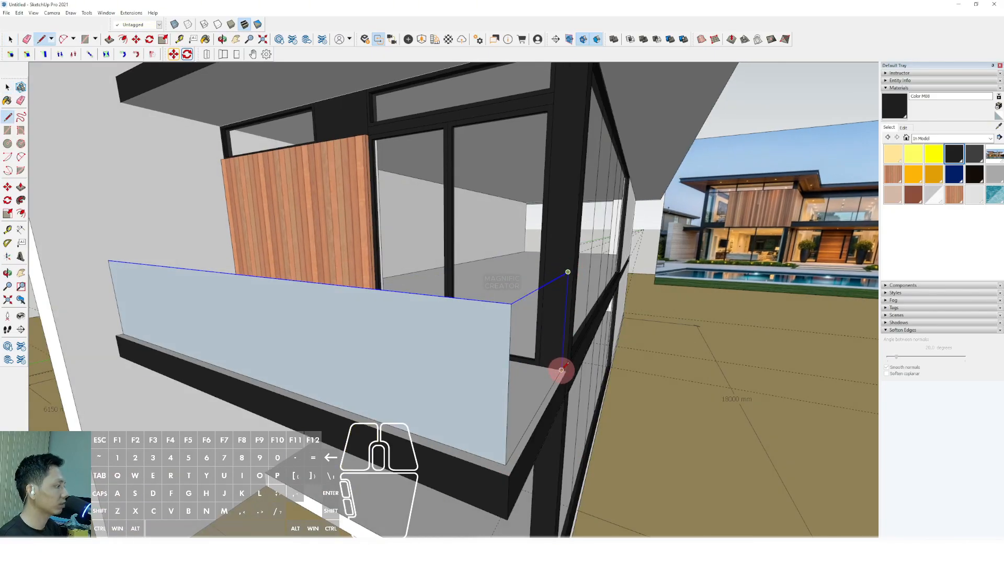
click(561, 369)
key(space)
Copy the railing's vertical corner edge along the front at equal spacing to divide it into four panels.
middle_drag(528, 359, 516, 342)
scroll(516, 347, up, 1)
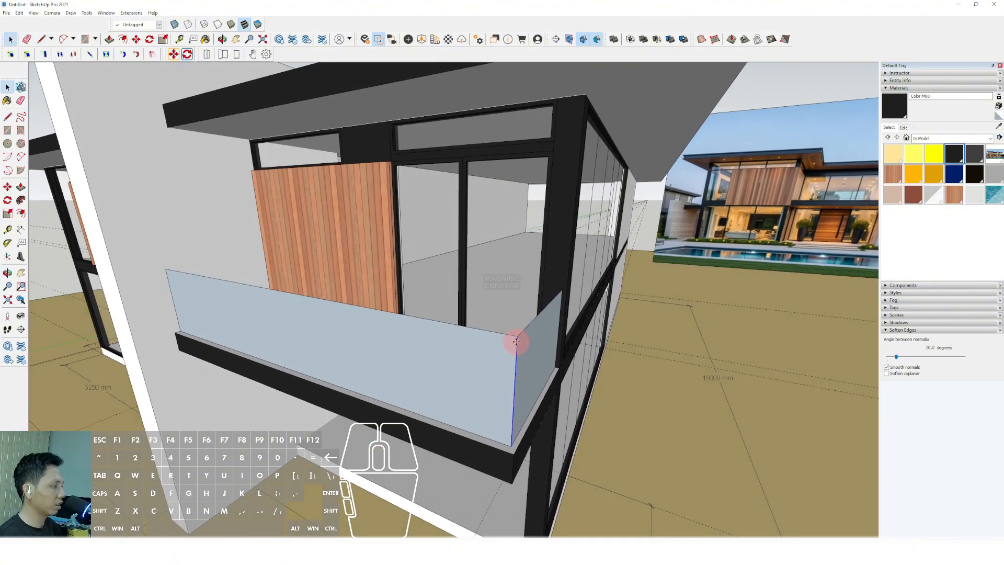
click(158, 289)
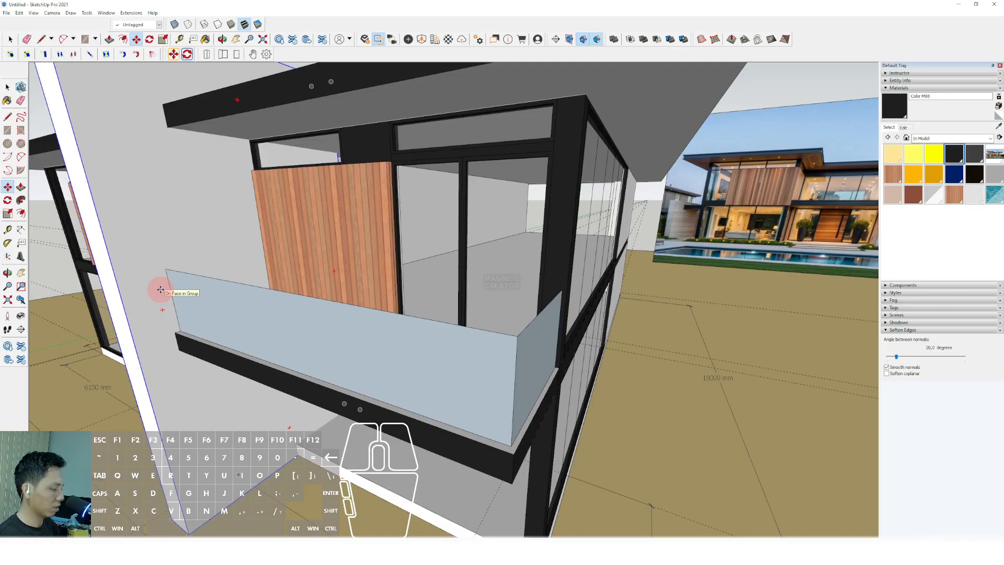
key(space)
scroll(423, 337, down, 3)
middle_drag(422, 337, 478, 273)
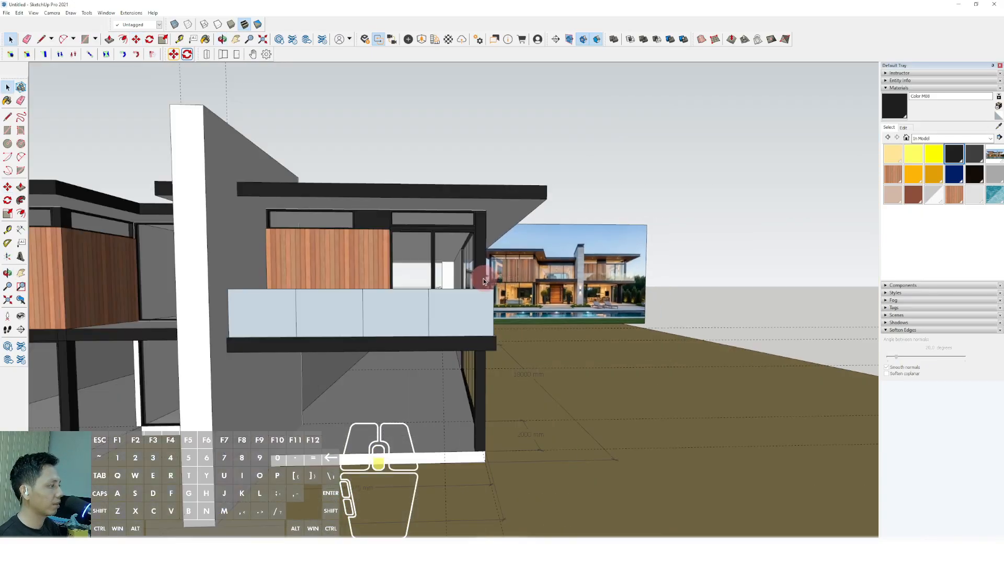
Group the balcony railing and paint it with the Translucent Glass Gray material sampled from the window.
scroll(476, 274, down, 2)
click(453, 305)
right_click(454, 305)
click(488, 368)
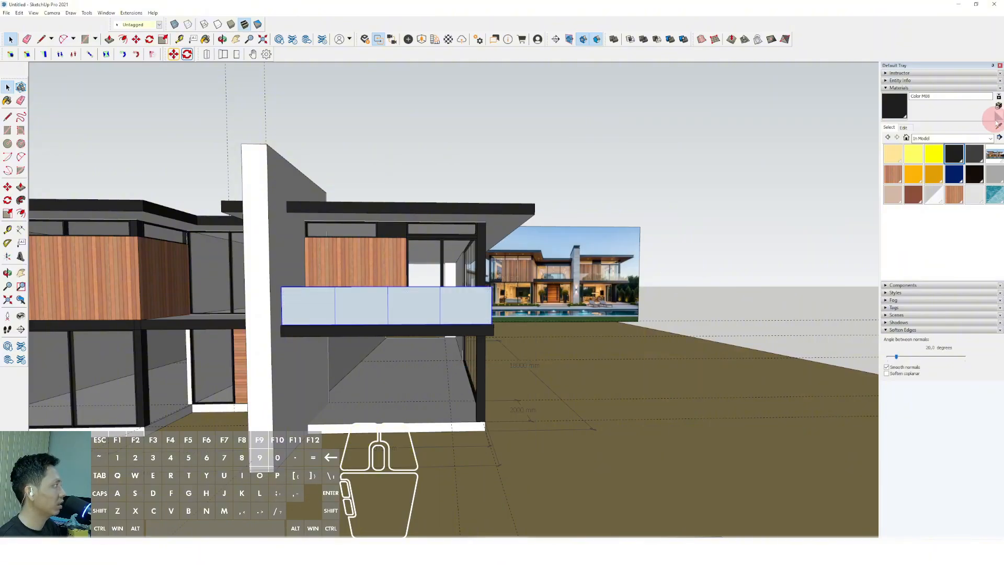
click(998, 128)
scroll(452, 262, up, 2)
click(449, 257)
click(448, 325)
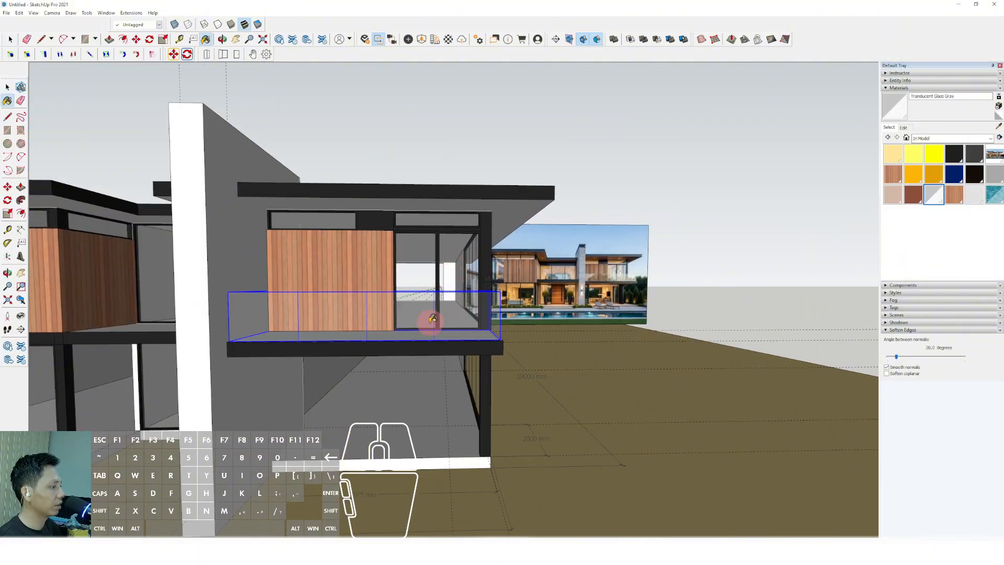
scroll(429, 324, down, 1)
middle_drag(428, 325, 514, 277)
middle_drag(564, 234, 559, 388)
scroll(534, 374, up, 3)
scroll(561, 381, up, 2)
key(space)
Delete the dimensions and guide lines around the house.
scroll(570, 379, down, 5)
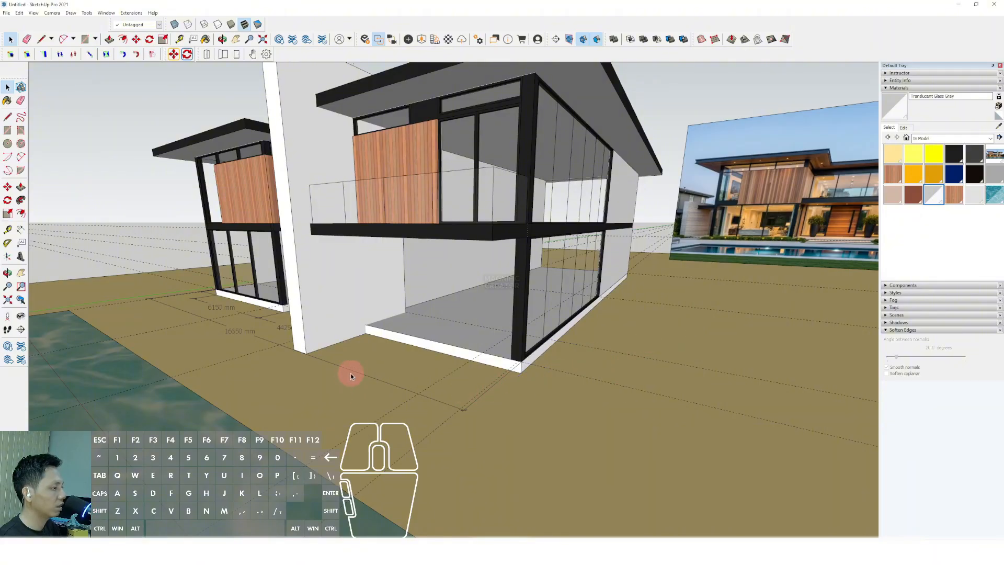
middle_drag(350, 372, 415, 374)
scroll(419, 370, up, 1)
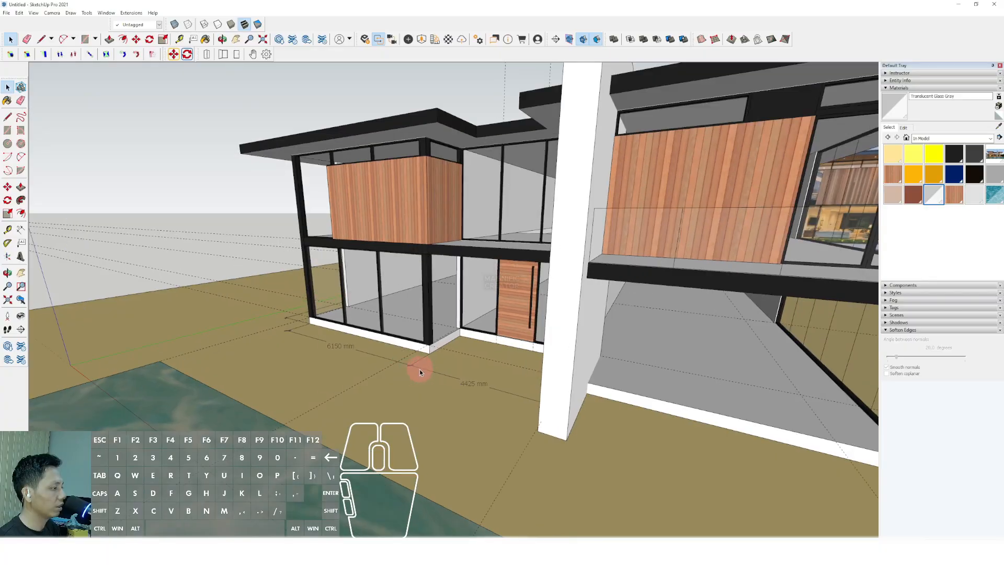
click(419, 368)
key(Delete)
key(e)
mouse_move(301, 340)
middle_down()
mouse_move(359, 334)
mouse_move(350, 331)
middle_up()
scroll(346, 343, down, 6)
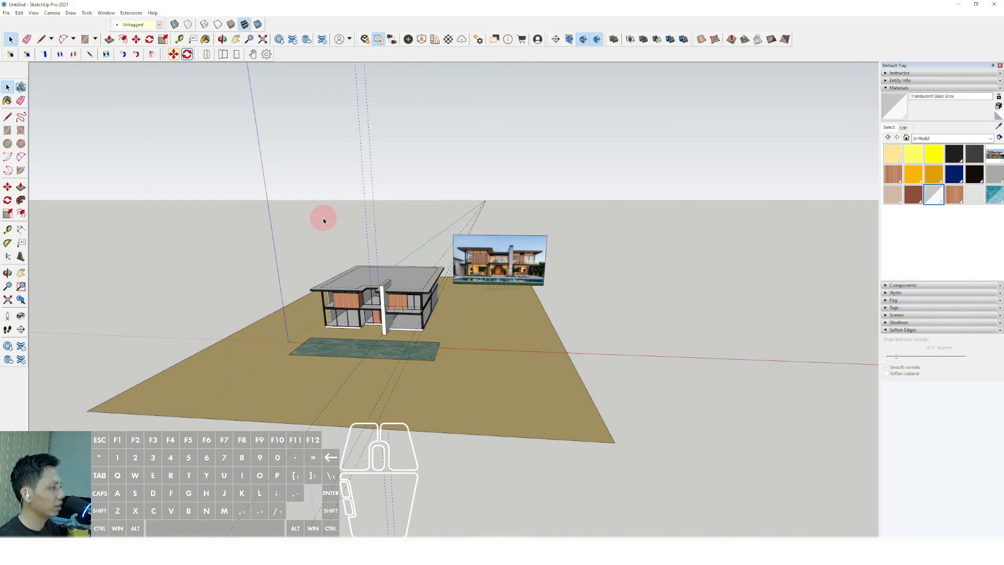
Draw a ground rectangle from the right wing's outer floor corner to the front end of the white wall.
scroll(410, 321, up, 5)
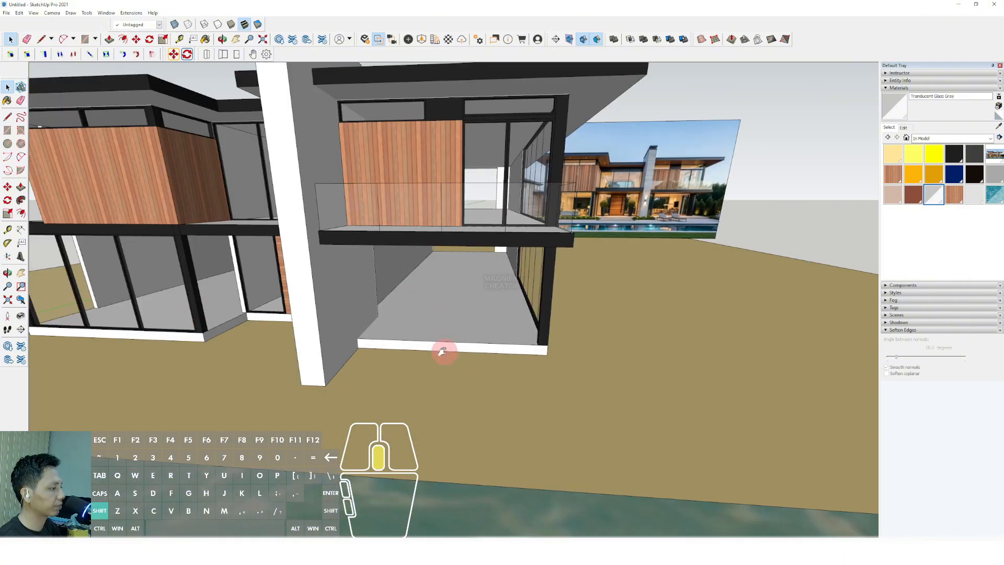
middle_drag(443, 352, 337, 310)
scroll(419, 317, down, 2)
scroll(424, 321, up, 4)
shift+middle_drag(404, 344, 292, 366)
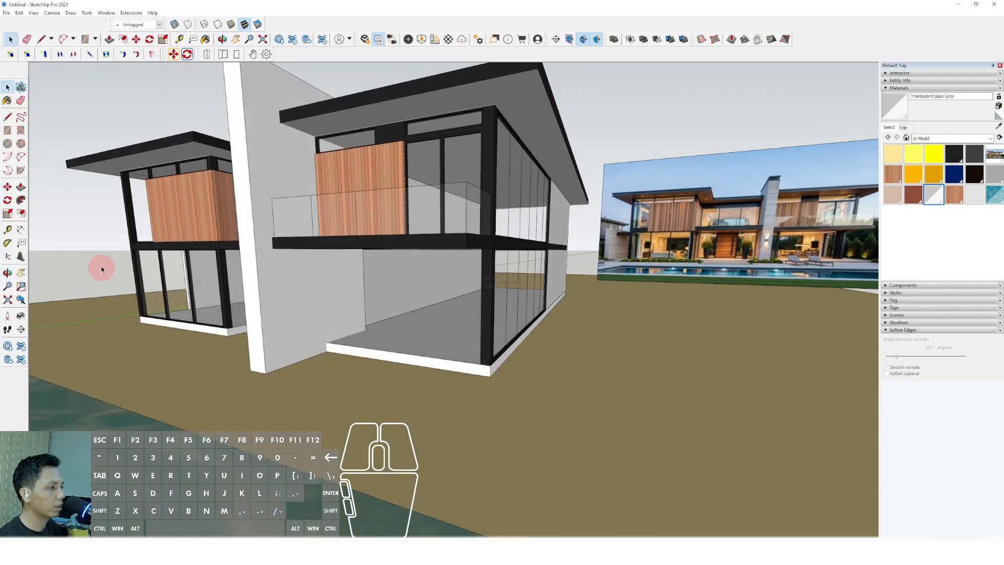
scroll(450, 401, down, 2)
middle_drag(473, 387, 415, 408)
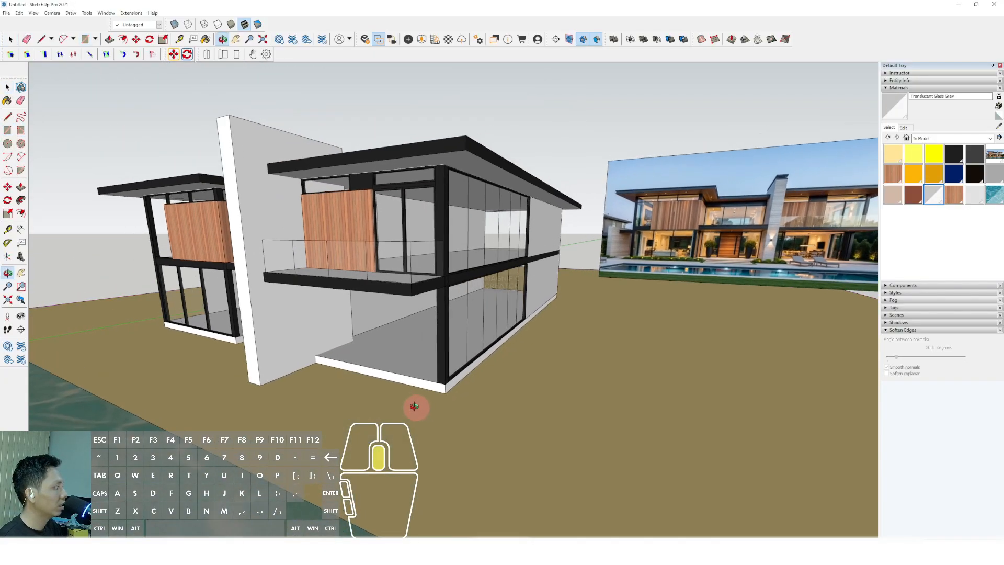
scroll(441, 403, up, 1)
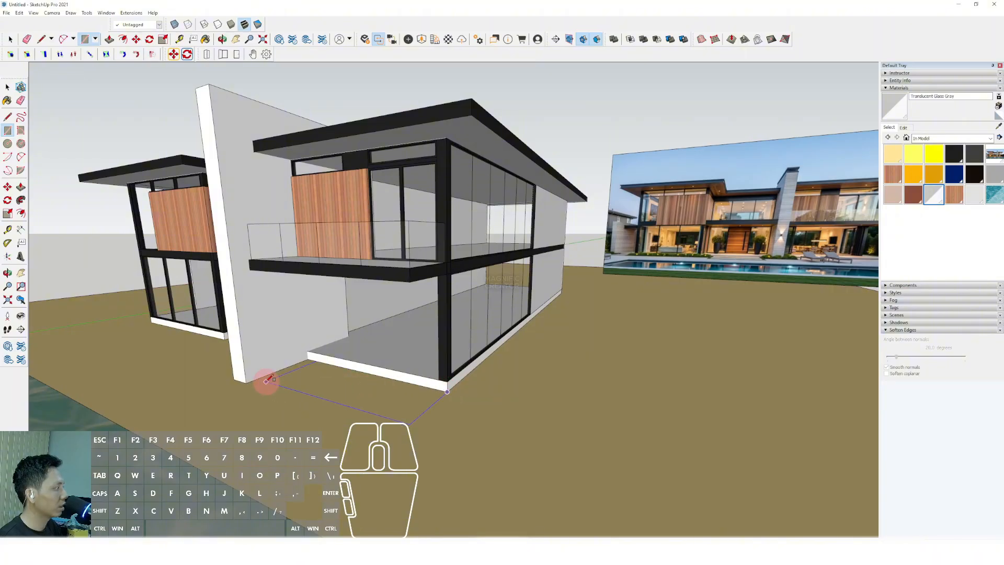
scroll(248, 375, up, 1)
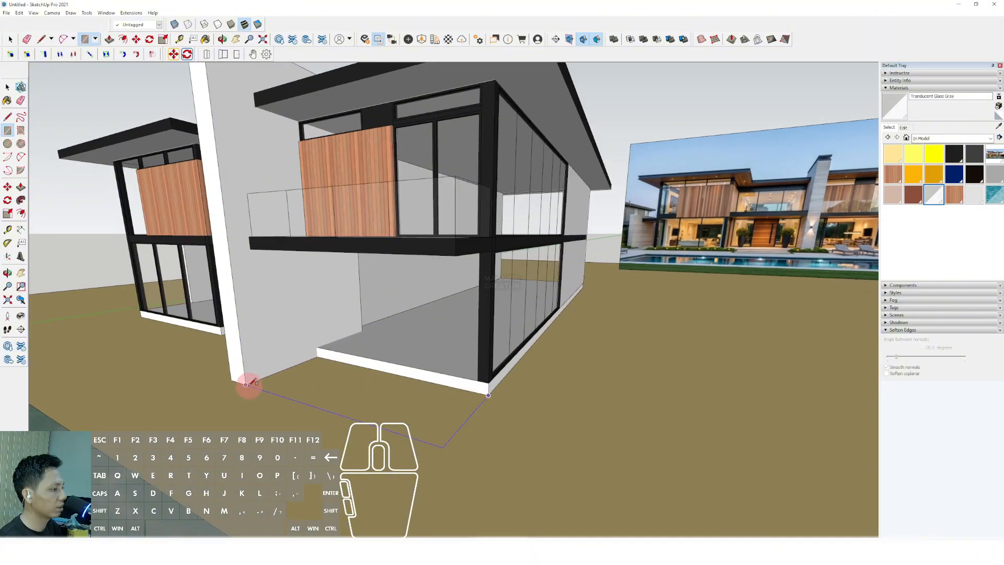
click(247, 385)
key(space)
Push/Pull the rectangle in front of the right wing up into a low terrace slab and group it.
scroll(377, 396, up, 3)
click(486, 407)
scroll(538, 412, up, 1)
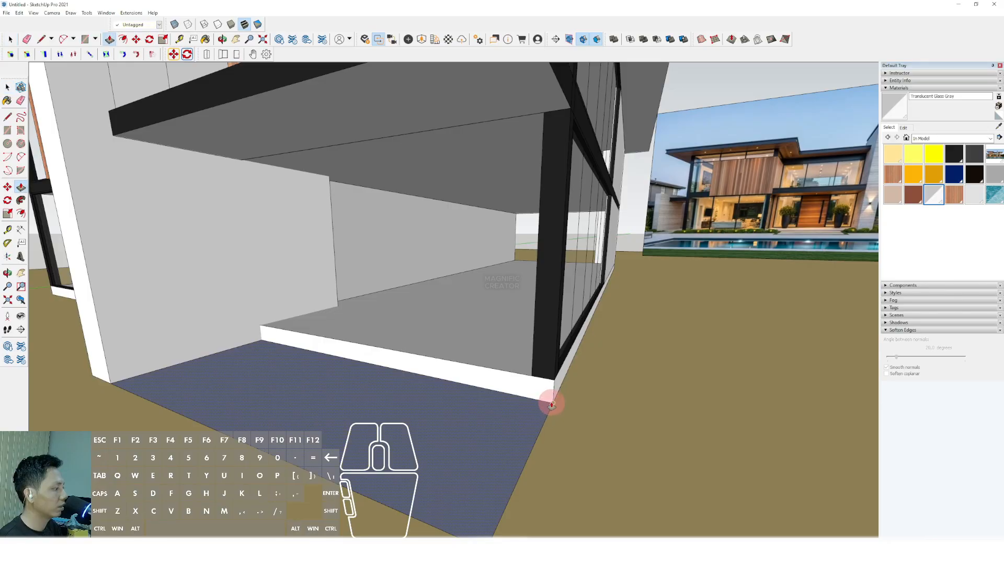
key(space)
click(350, 387)
right_click(349, 388)
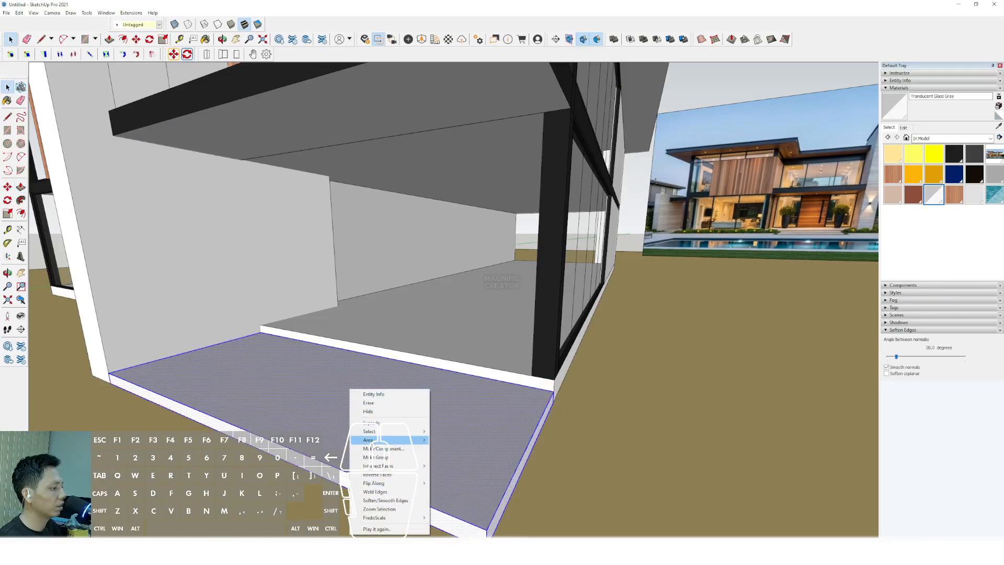
click(376, 457)
Draw a rectangle over the floor slab's front face below the entrance door, between the left wing and the white wall.
scroll(347, 392, down, 4)
middle_drag(348, 392, 529, 345)
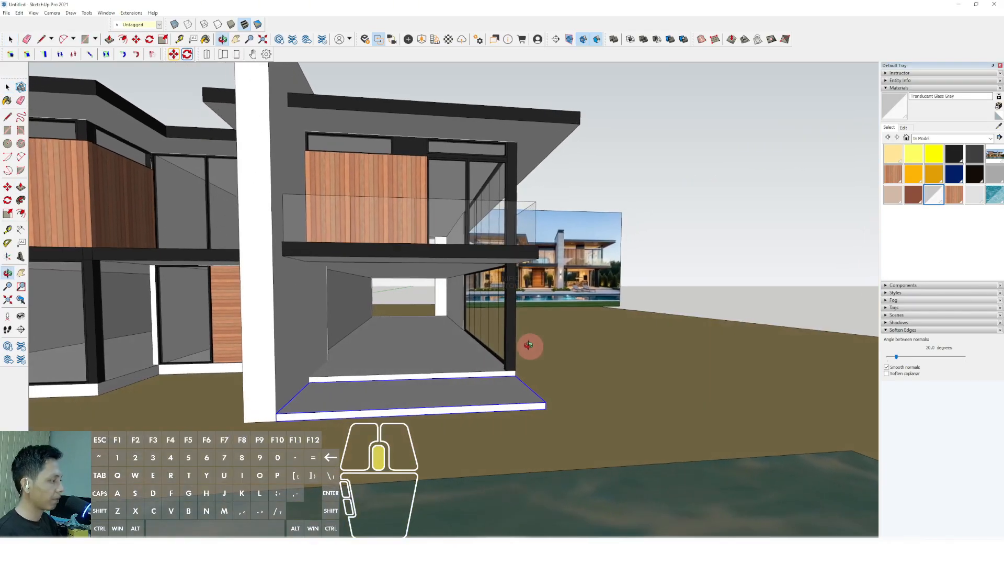
scroll(470, 349, down, 3)
mouse_move(433, 350)
middle_down()
mouse_move(497, 337)
mouse_move(427, 359)
mouse_move(432, 370)
middle_up()
scroll(441, 345, down, 2)
scroll(439, 352, up, 6)
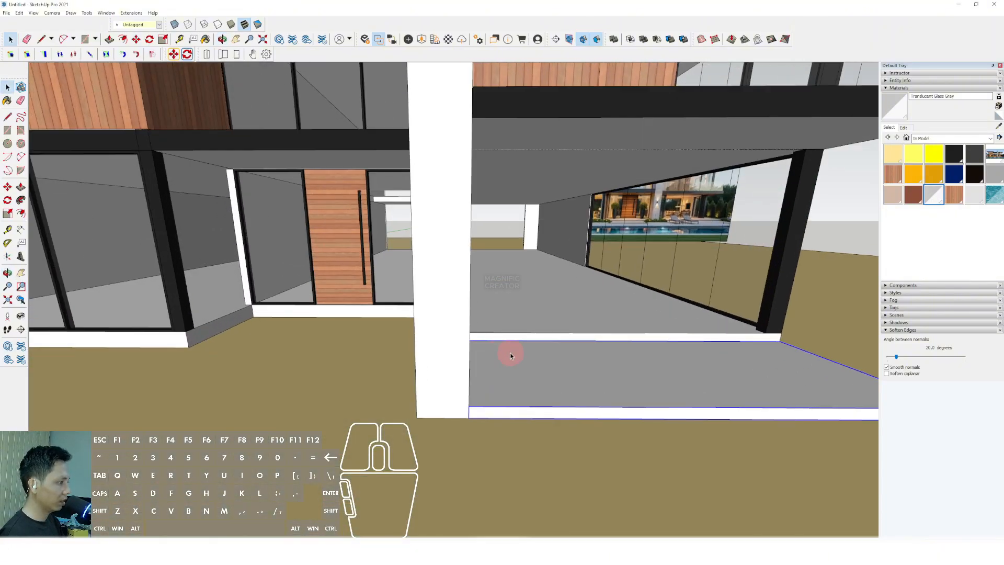
middle_drag(510, 353, 354, 338)
scroll(479, 321, up, 5)
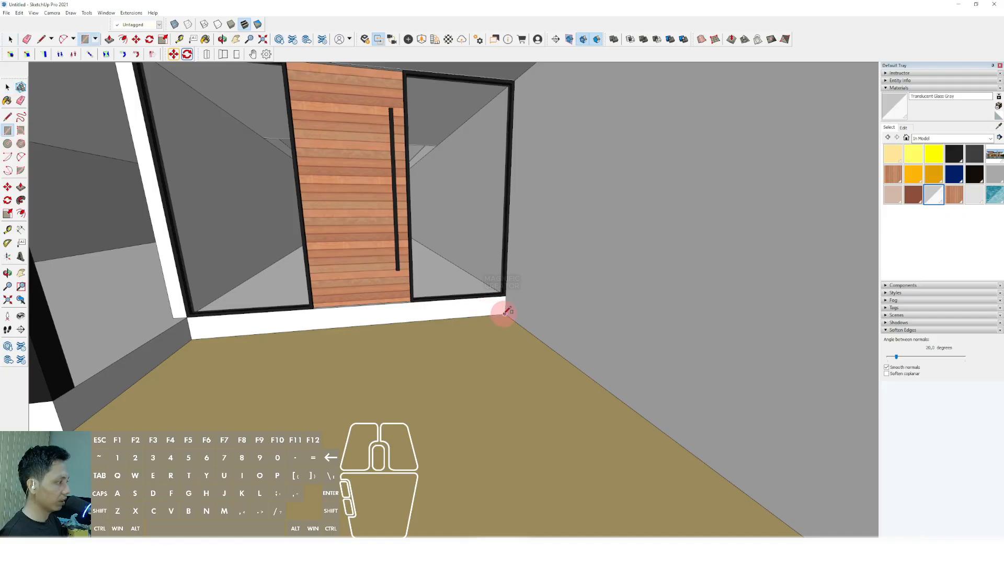
click(505, 313)
scroll(203, 319, up, 1)
shift+click(185, 316)
key(space)
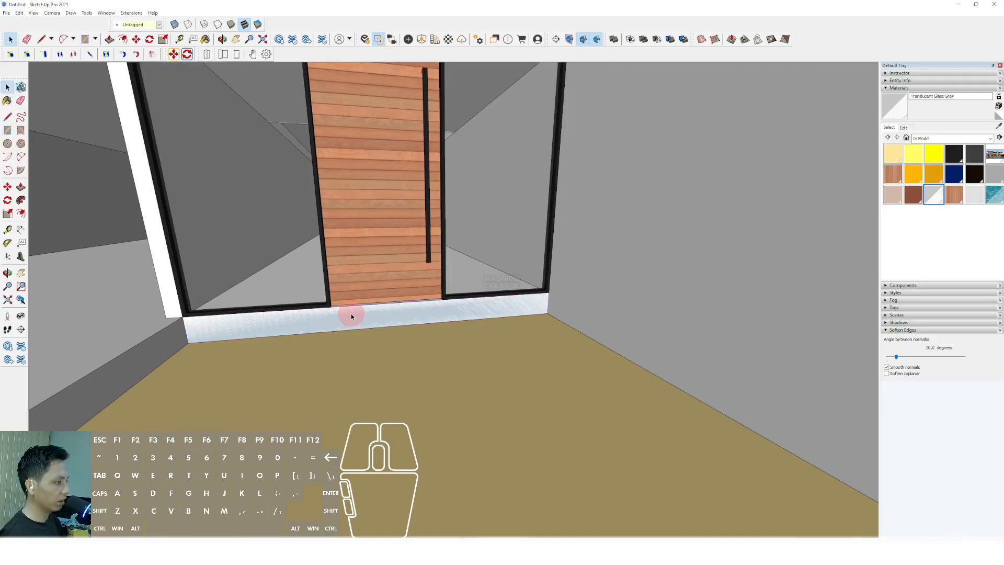
Push/Pull the rectangle below the entrance door forward to form the entrance landing, and group it.
scroll(361, 310, down, 2)
click(361, 308)
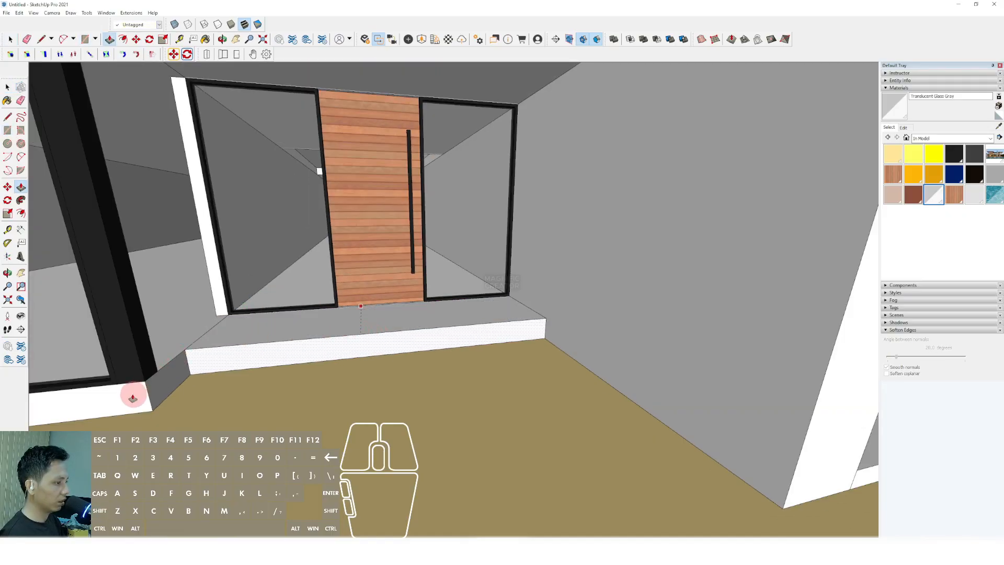
scroll(395, 345, down, 2)
key(space)
triple_click(412, 339)
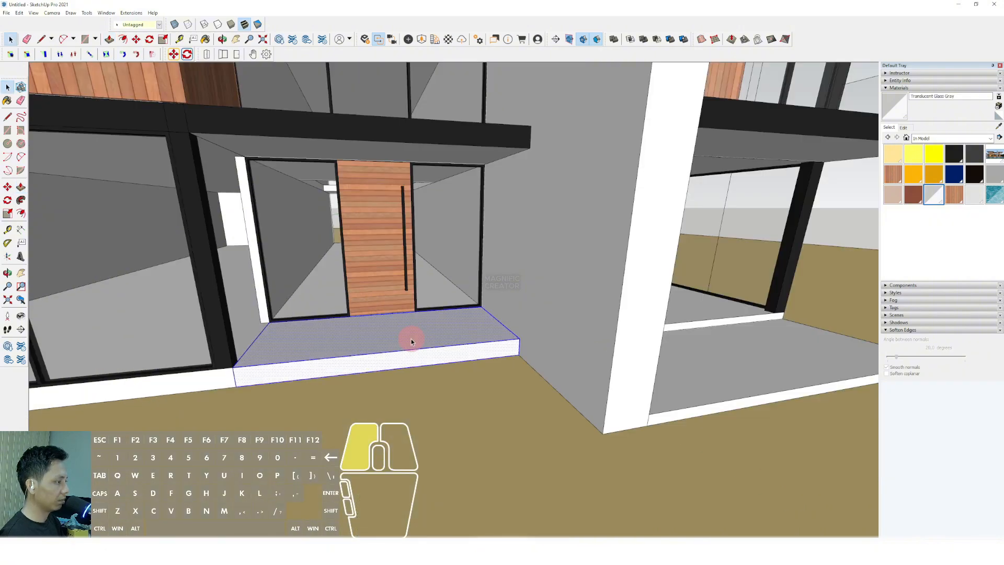
right_click(411, 338)
click(475, 405)
Draw a rectangle on the front face of the entrance landing for a lower step.
key(r)
click(519, 354)
scroll(272, 375, up, 2)
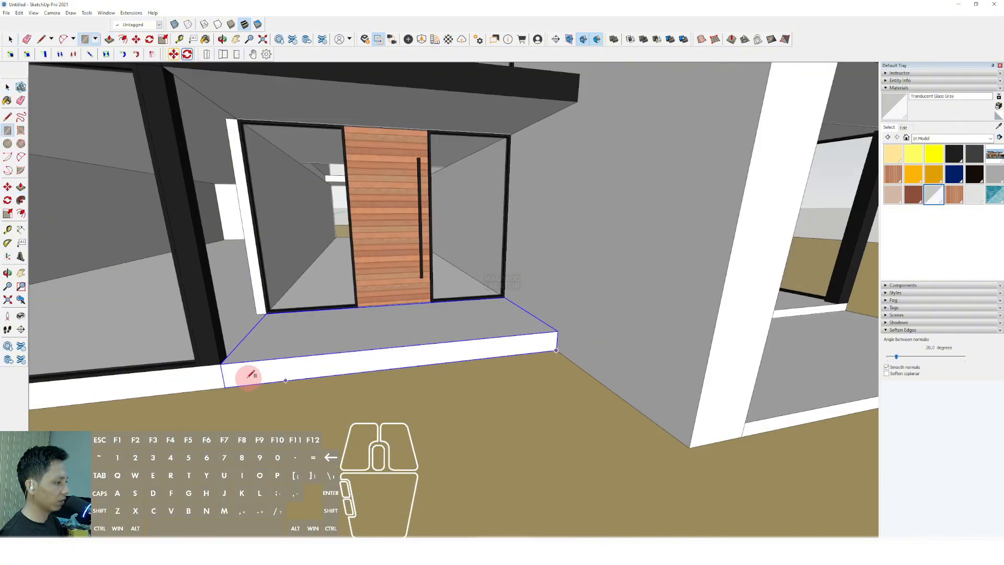
click(217, 376)
key(space)
Push/Pull the lower entrance step forward to the front end of the white wall and group it.
click(234, 379)
key(v)
scroll(297, 384, down, 2)
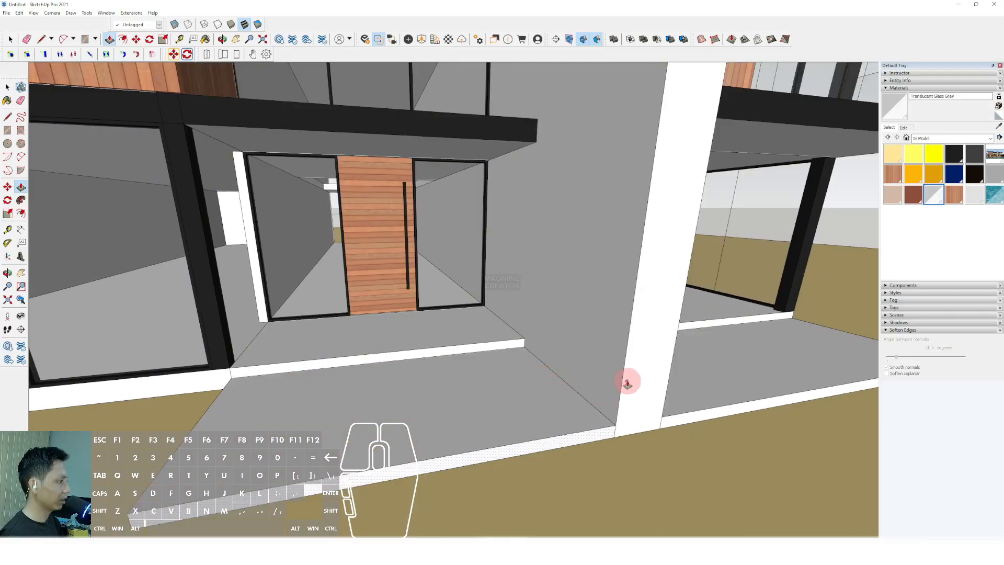
scroll(443, 393, down, 4)
key(space)
double_click(444, 393)
right_click(444, 393)
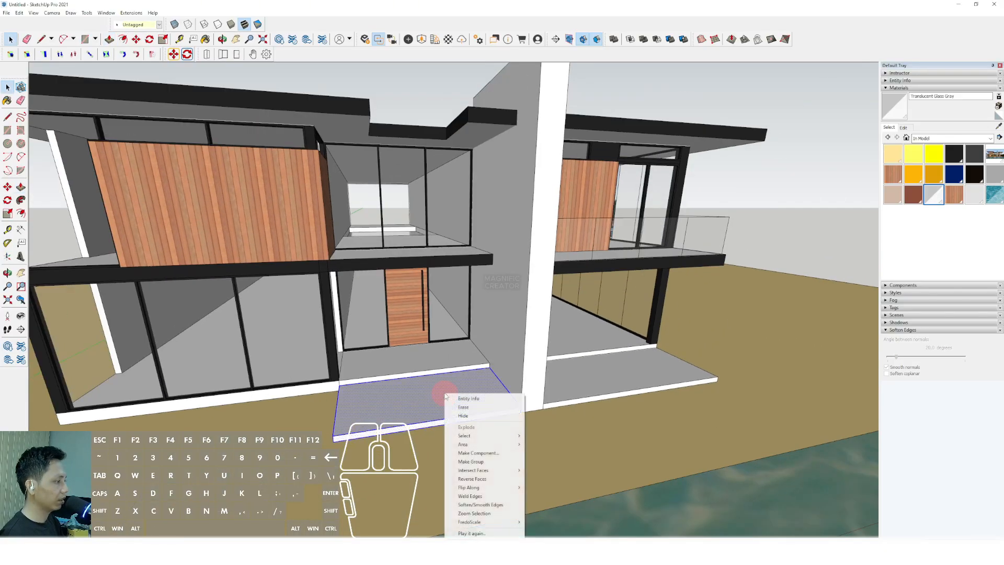
click(482, 460)
Move the reference image closer so it stands large beside the house.
scroll(432, 396, down, 3)
middle_drag(432, 396, 412, 341)
scroll(422, 355, down, 2)
scroll(444, 337, up, 2)
middle_drag(454, 358, 525, 330)
key(m)
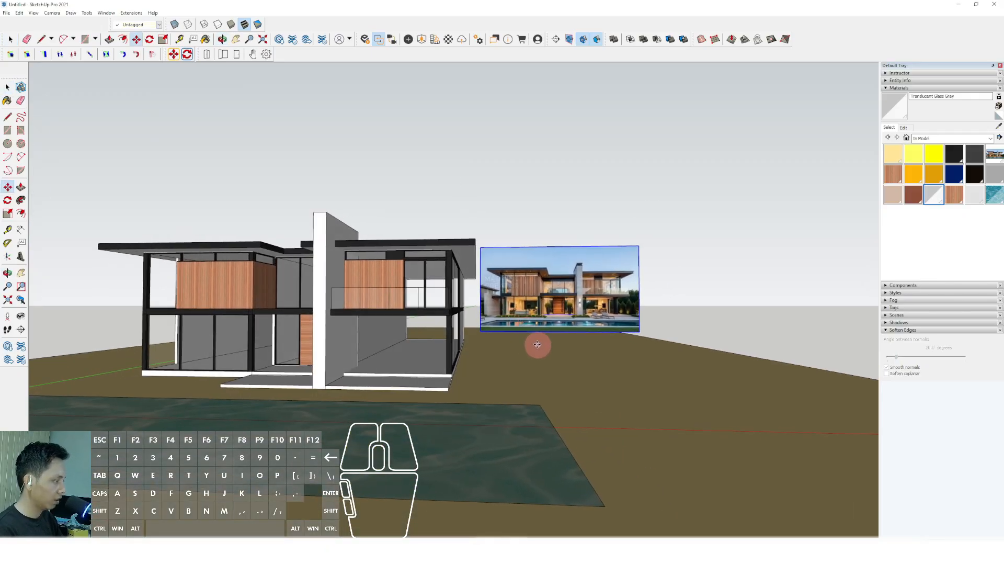
click(538, 344)
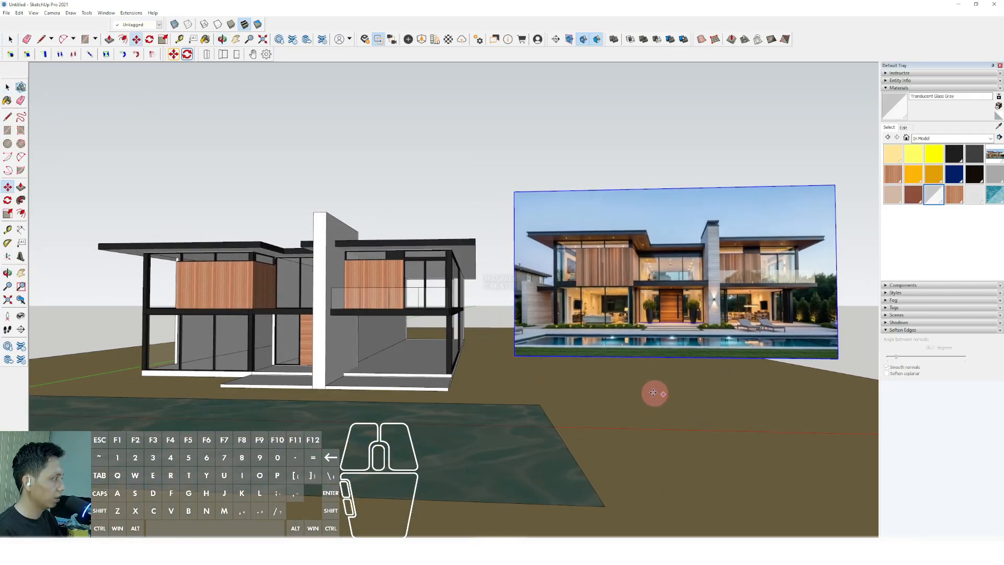
Draw the right wing's ground-floor front opening outline from the column base up, across the ceiling edge, and down along the white wall.
middle_drag(653, 392, 386, 369)
scroll(397, 367, up, 6)
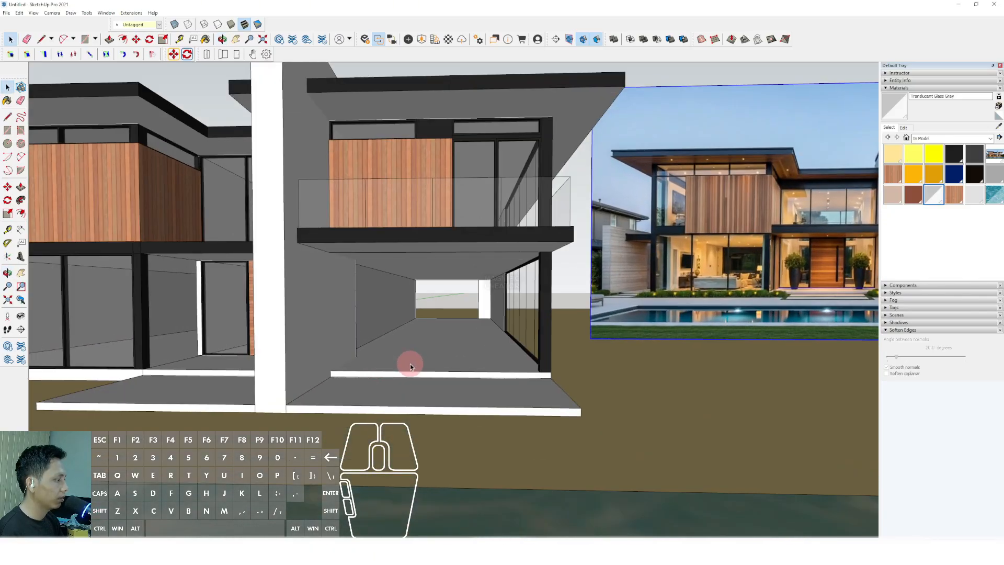
mouse_move(454, 369)
shift+middle_down()
mouse_move(482, 387)
mouse_move(446, 386)
shift+middle_up()
scroll(316, 350, up, 1)
middle_drag(322, 365, 310, 369)
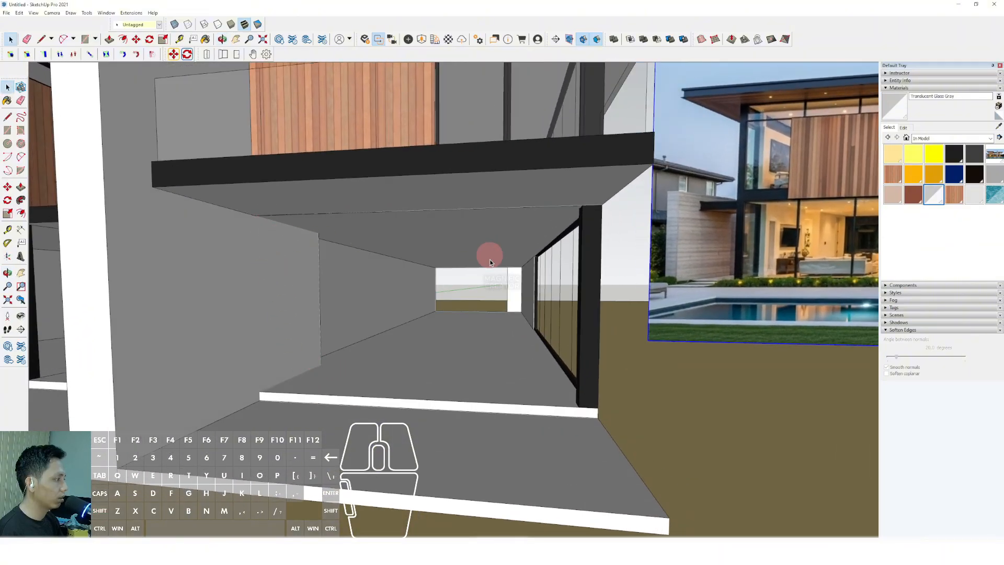
middle_drag(484, 402, 601, 410)
middle_drag(545, 393, 371, 410)
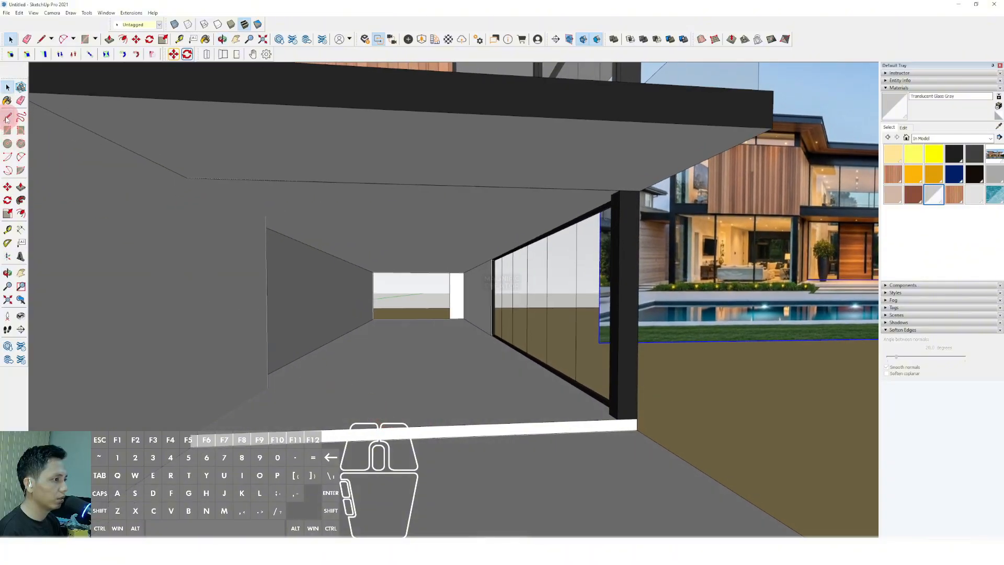
mouse_move(609, 413)
middle_down()
mouse_move(627, 419)
mouse_move(611, 416)
middle_up()
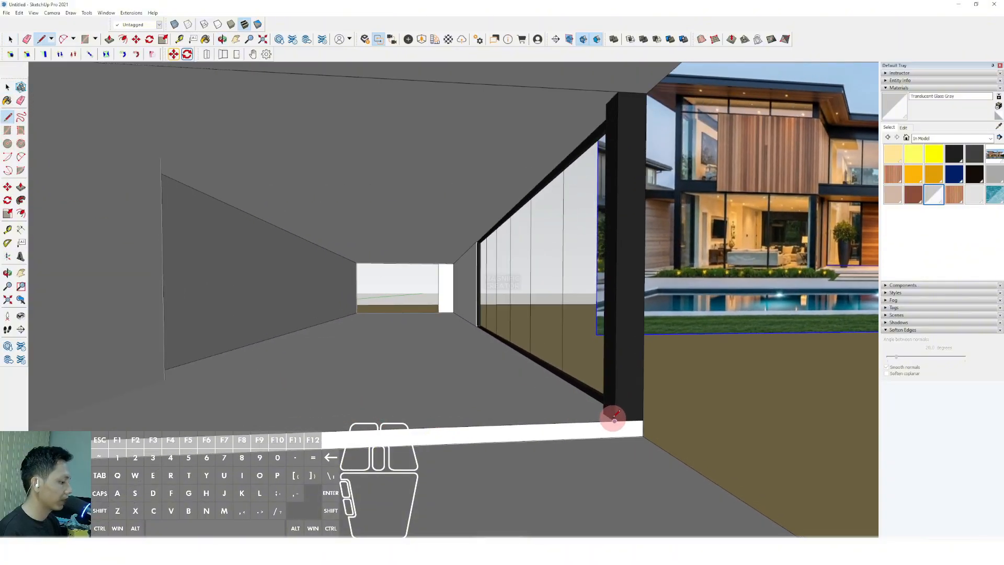
click(615, 420)
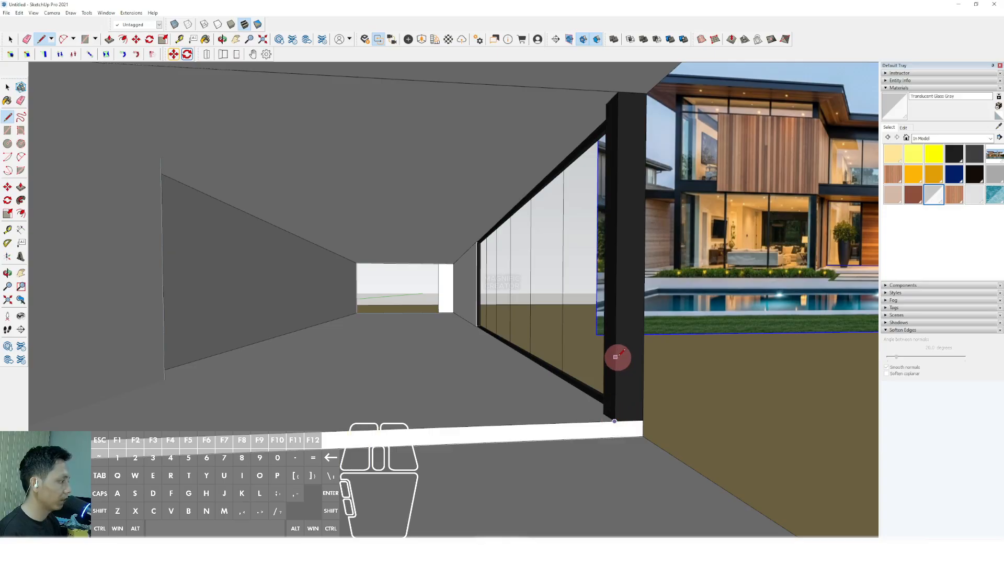
shift+scroll(616, 354, down, 2)
shift+click(616, 124)
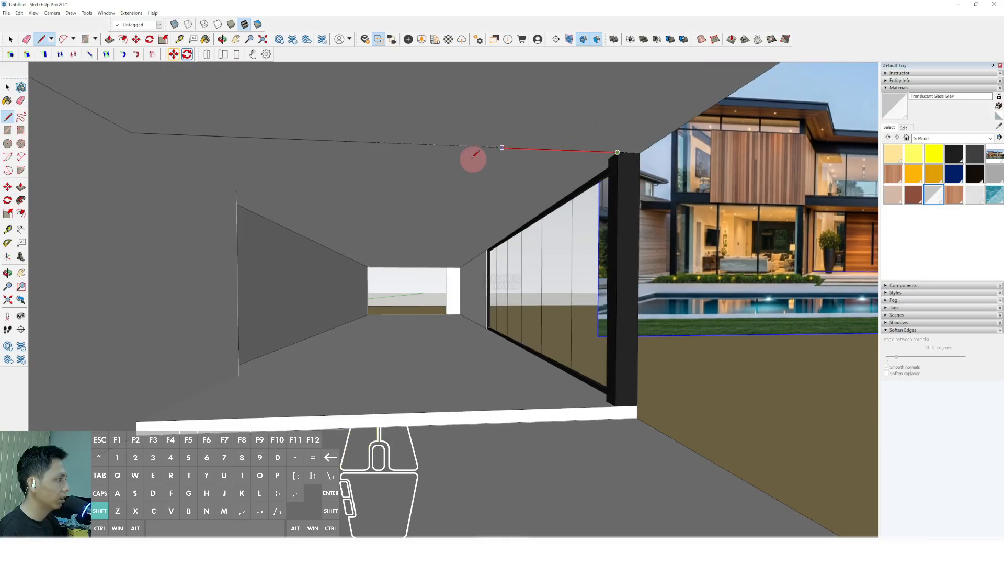
shift+scroll(403, 137, down, 2)
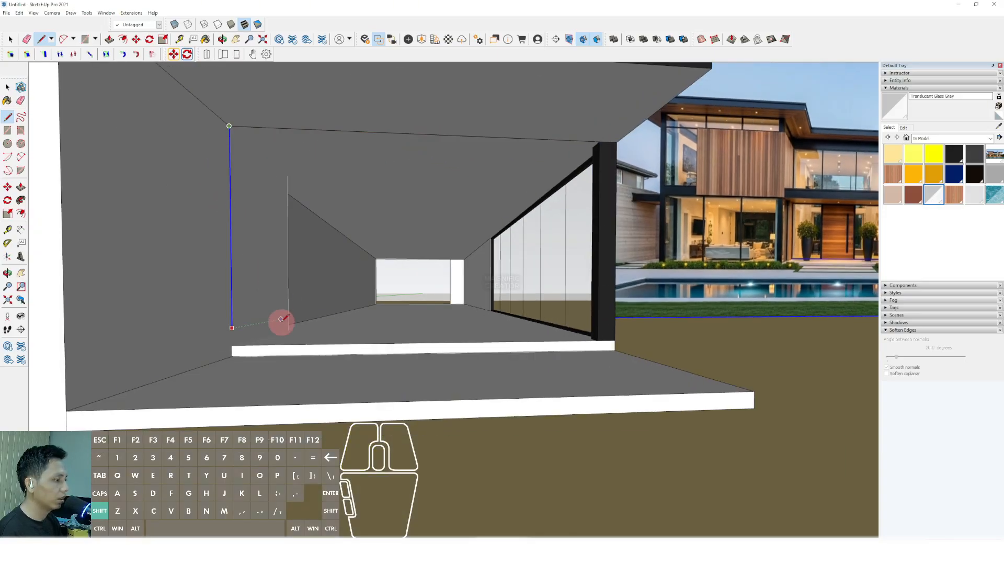
key(space)
scroll(444, 336, down, 3)
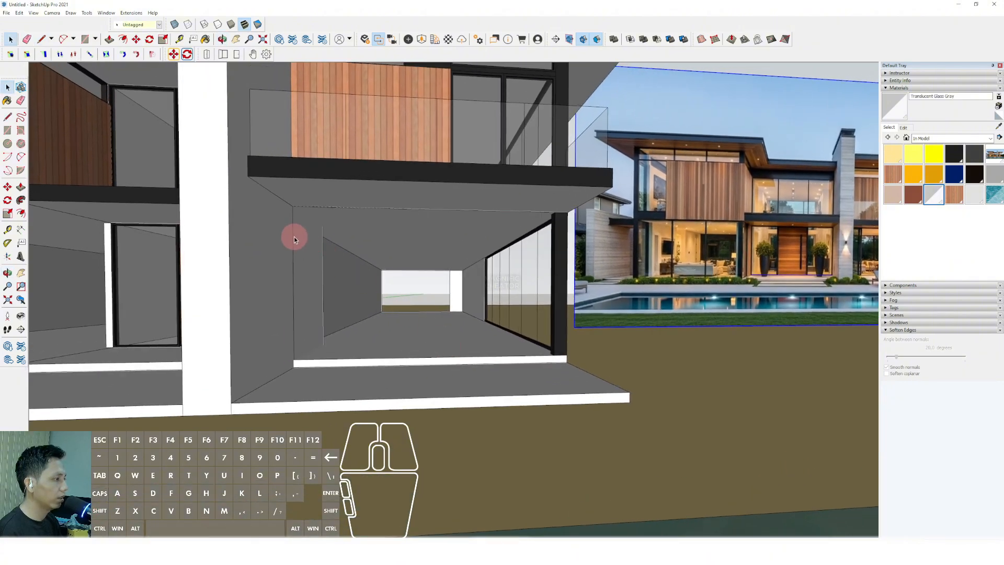
Offset the right wing's front opening outline slightly inward to set the thickness of a thin frame.
click(293, 237)
scroll(567, 318, up, 5)
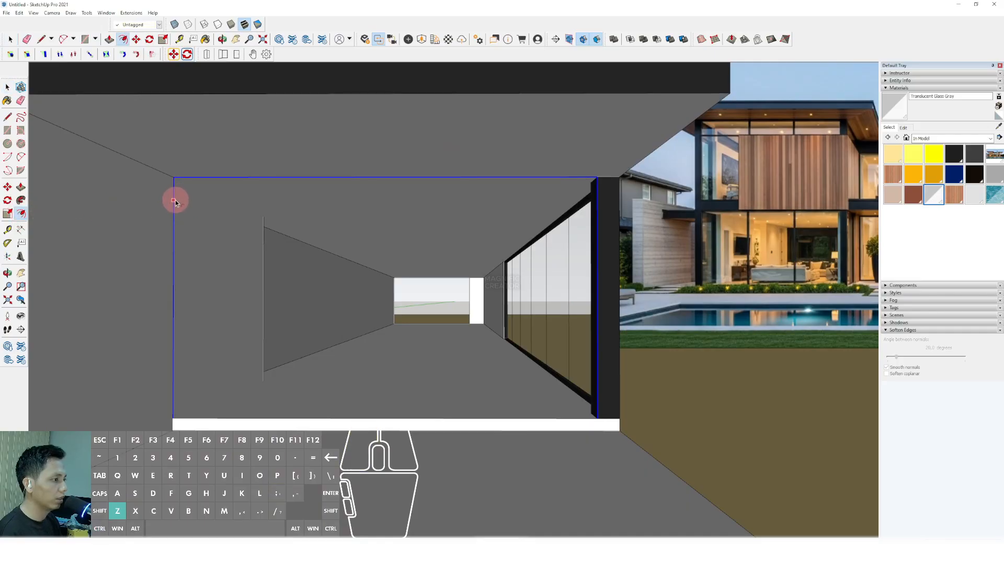
drag(175, 203, 185, 202)
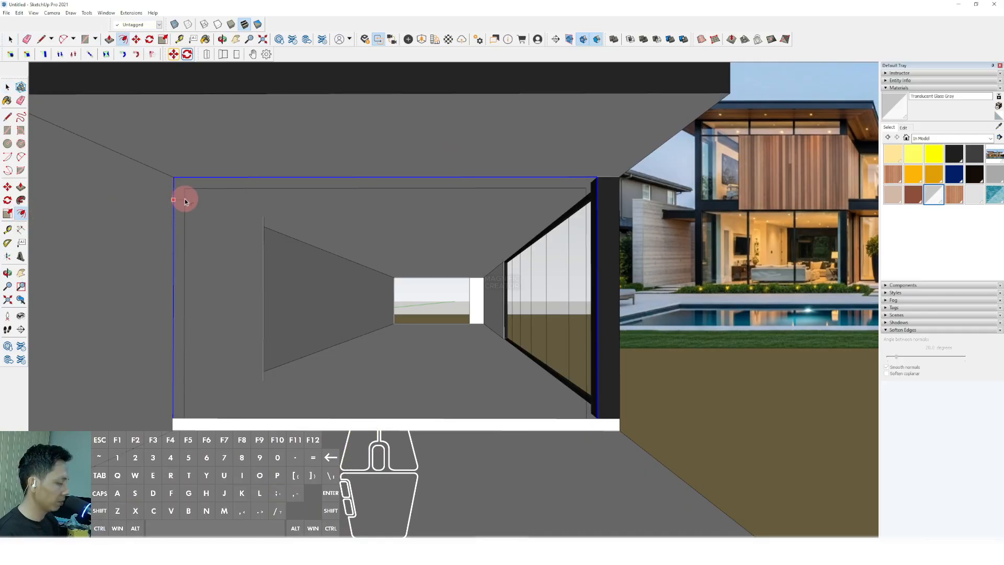
key(space)
scroll(591, 417, up, 4)
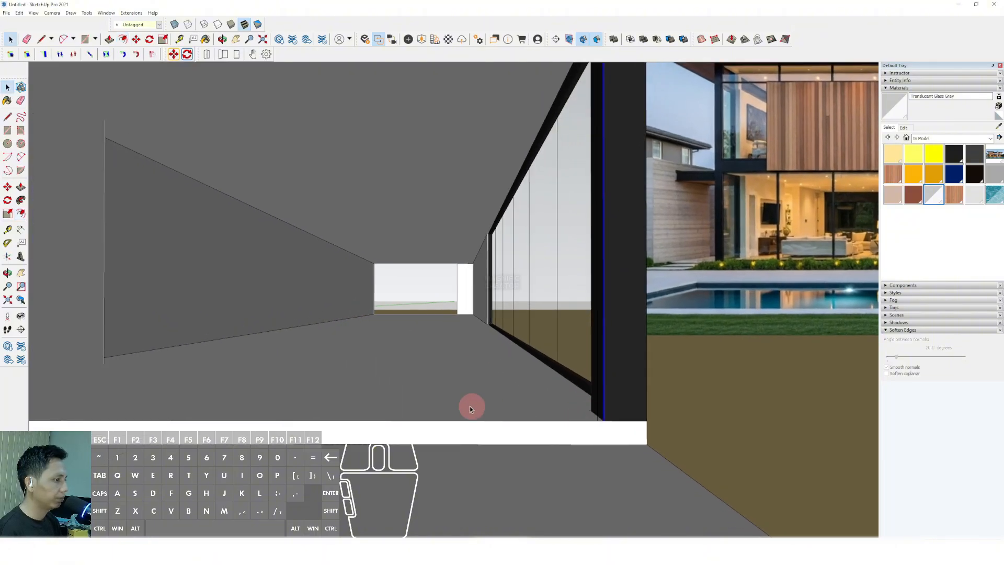
Draw a line across the opening's base, from the black column to the white wall, to close the outline into a face.
scroll(563, 403, down, 5)
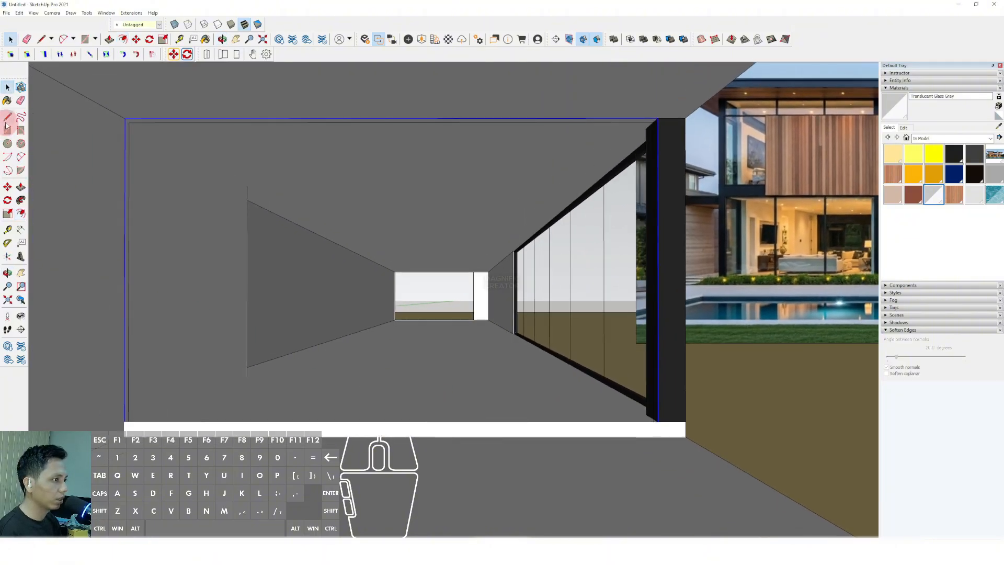
scroll(651, 418, up, 2)
scroll(549, 424, down, 2)
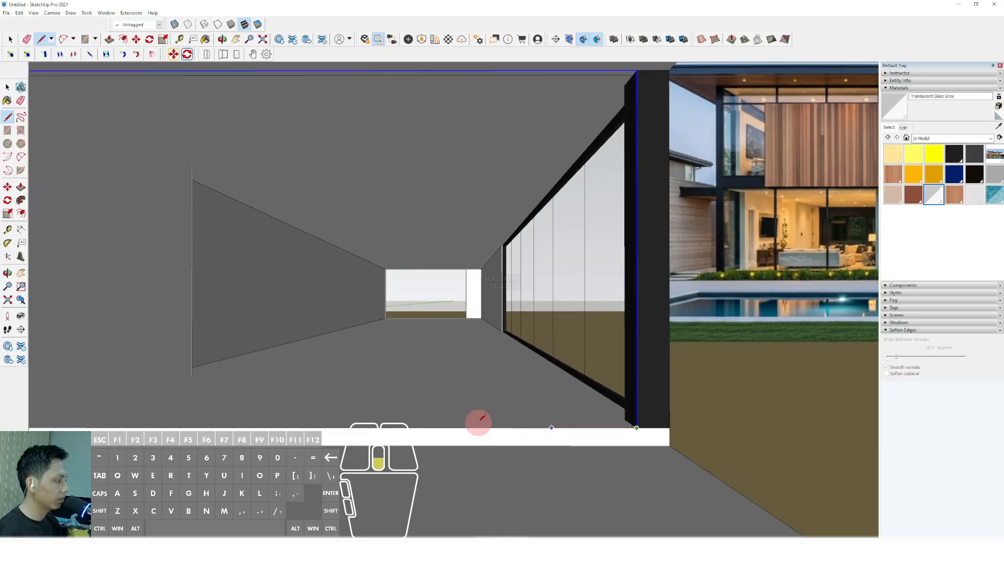
shift+middle_drag(477, 422, 620, 400)
scroll(233, 405, up, 1)
shift+click(232, 403)
key(space)
scroll(298, 372, down, 3)
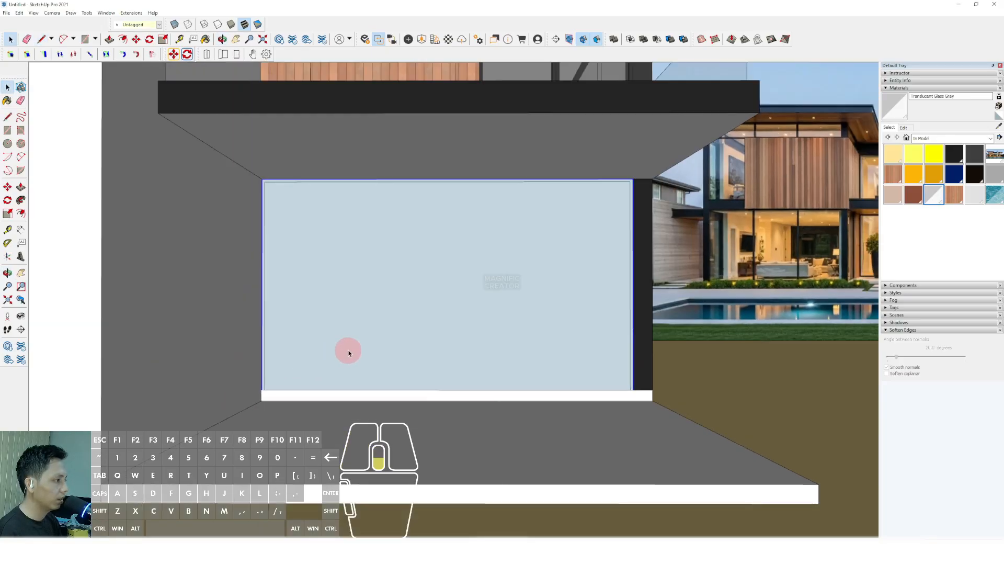
Erase the large inner face and the line along the sill, leaving only the thin frame profile around the opening.
middle_drag(347, 352, 446, 317)
scroll(446, 318, up, 1)
click(442, 252)
right_click(500, 255)
click(518, 267)
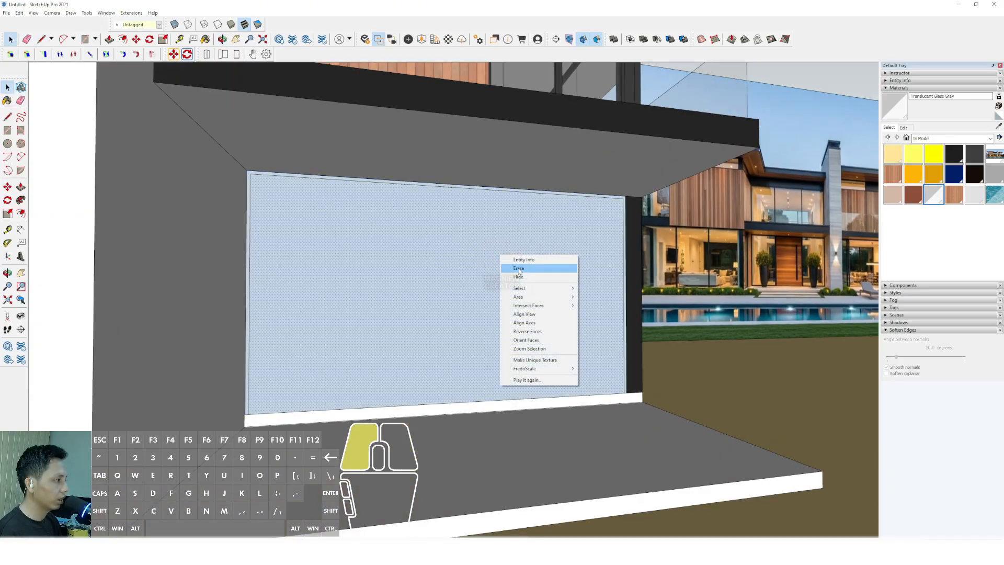
scroll(598, 397, up, 3)
right_click(597, 397)
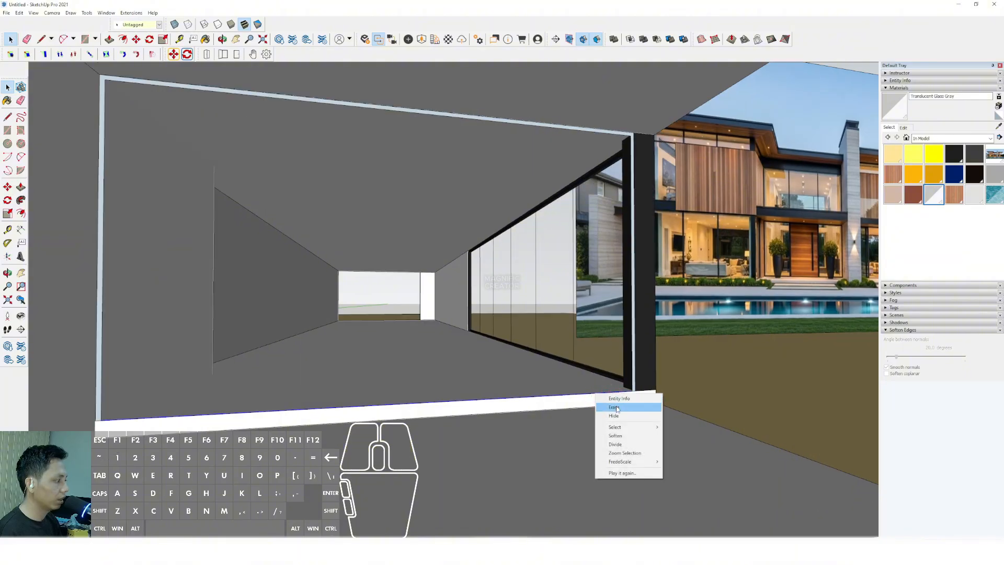
click(613, 407)
Push/Pull the thin frame profile back to the inner edge of the black column.
scroll(632, 372, up, 4)
click(633, 326)
middle_drag(618, 388, 611, 397)
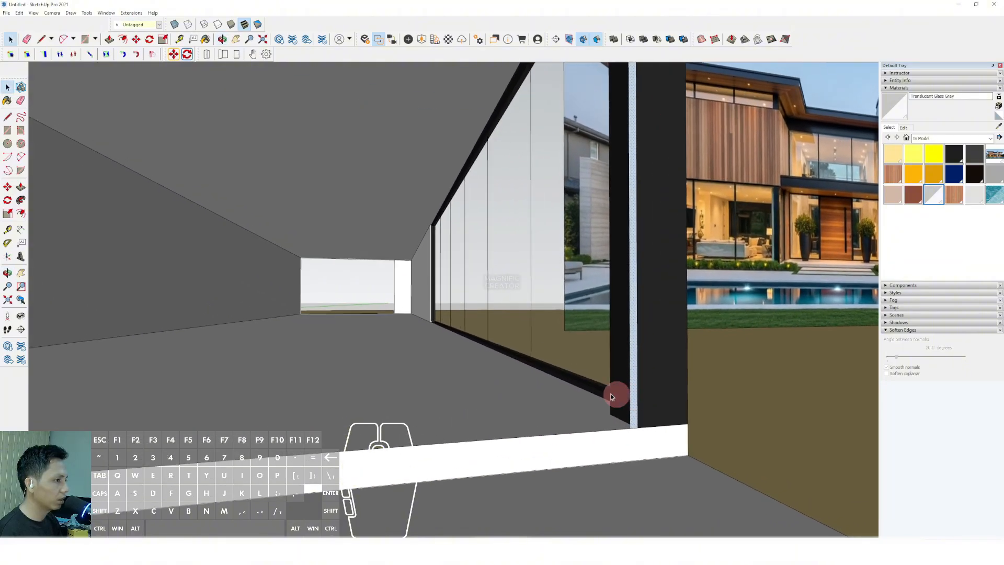
click(21, 190)
scroll(627, 424, up, 2)
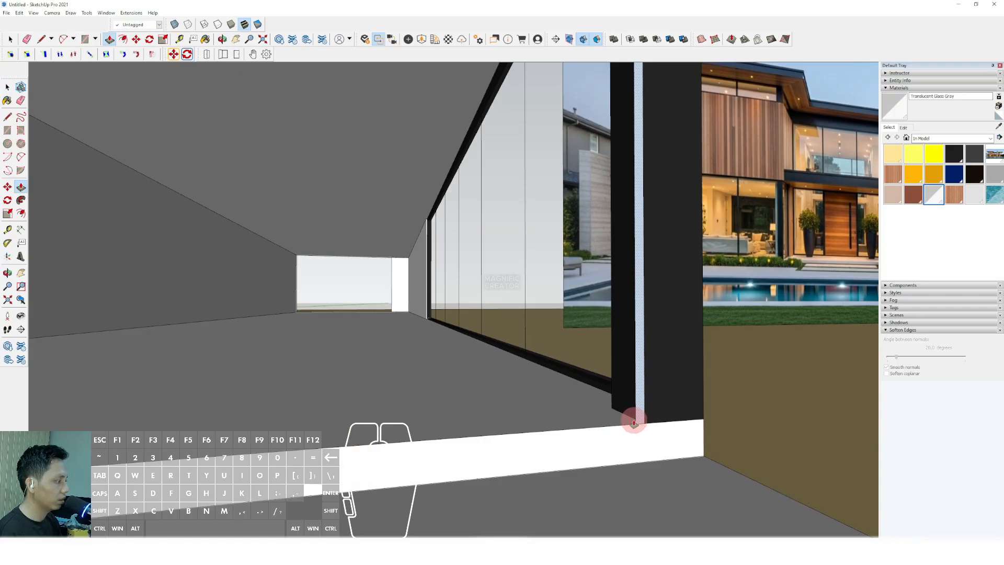
click(634, 422)
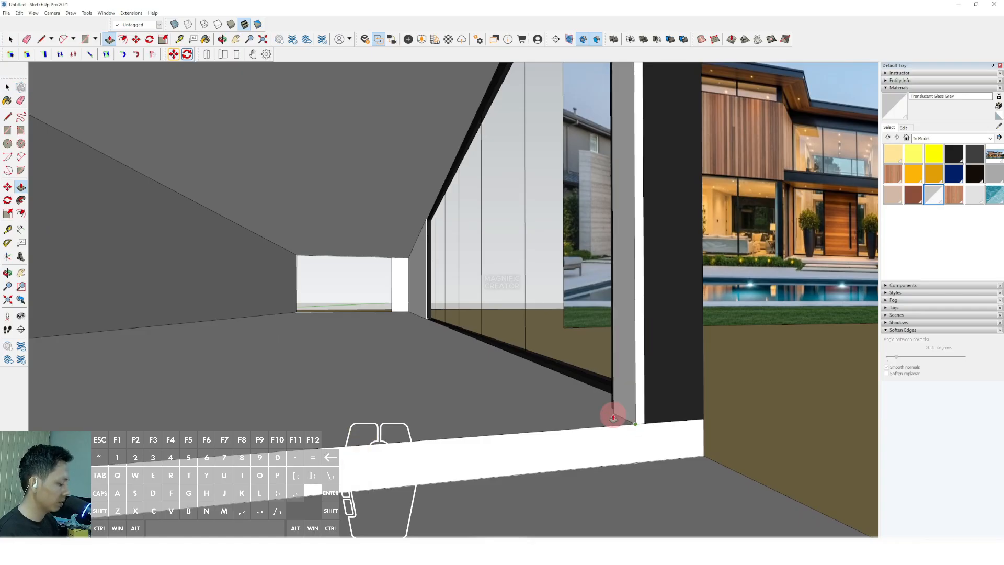
key(space)
Select the whole extruded opening frame and make it a group.
middle_drag(609, 410, 625, 344)
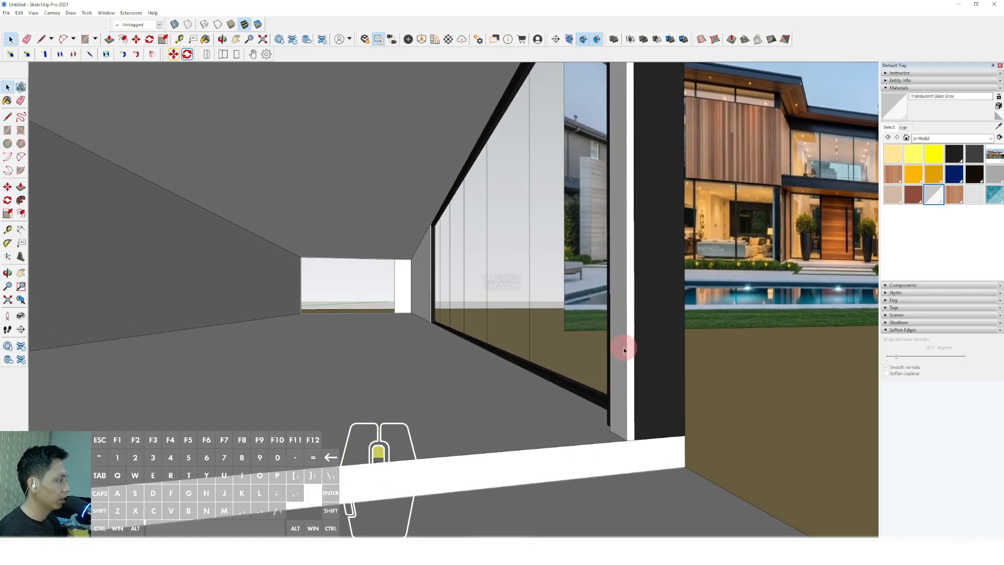
right_click(621, 318)
click(633, 388)
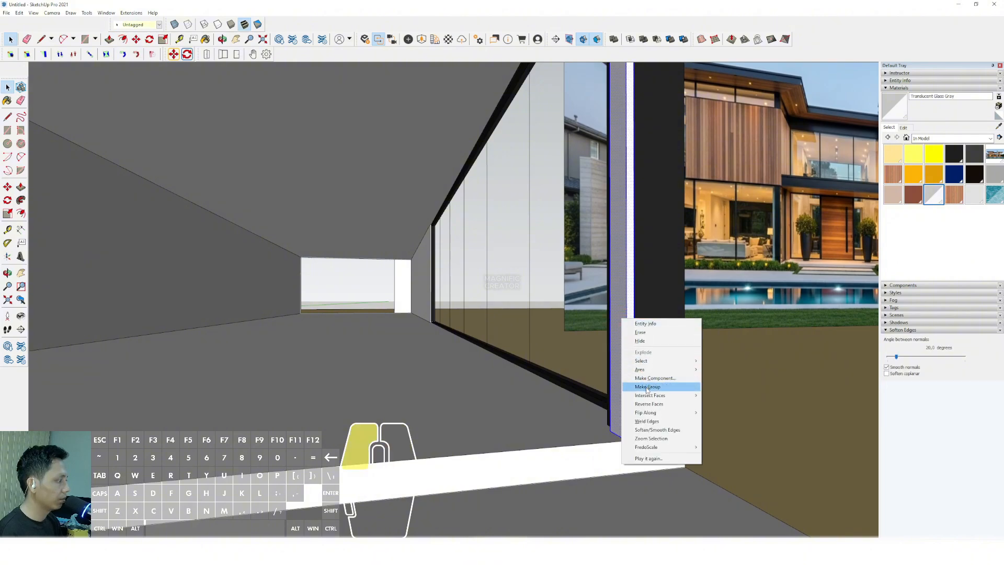
scroll(614, 400, down, 2)
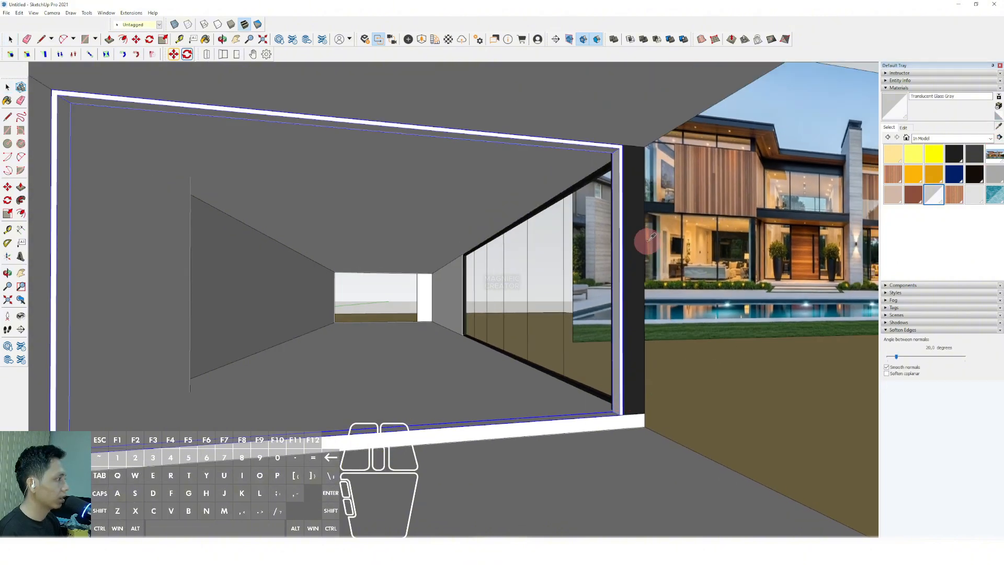
Sample the black material from the adjacent column and apply it to the opening frame group.
click(631, 216)
click(621, 230)
scroll(625, 241, down, 5)
shift+middle_drag(626, 274, 524, 311)
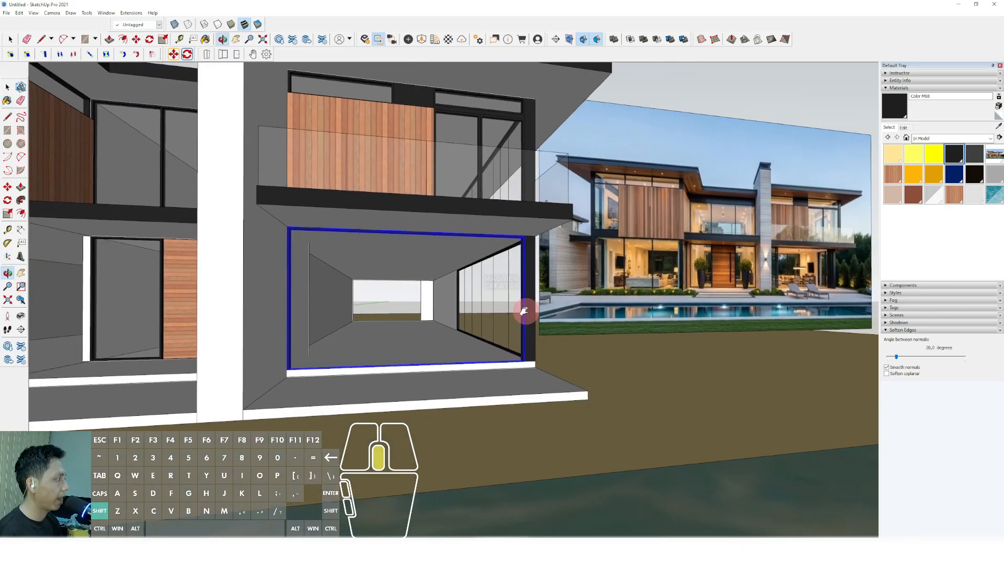
Draw a line along the floor between the two frame uprights, starting at the middle of the frame's depth by the column.
scroll(524, 310, up, 8)
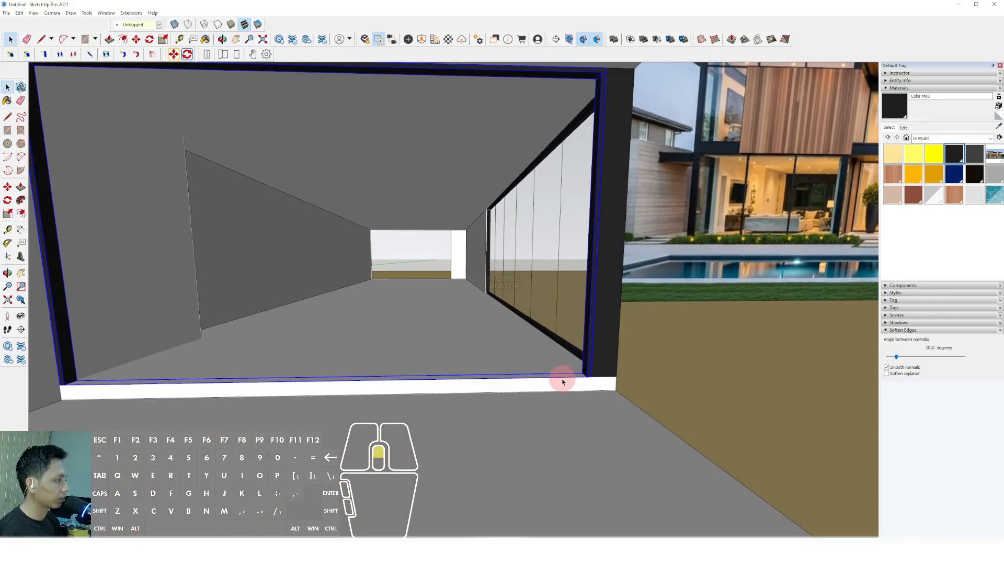
middle_drag(562, 382, 583, 406)
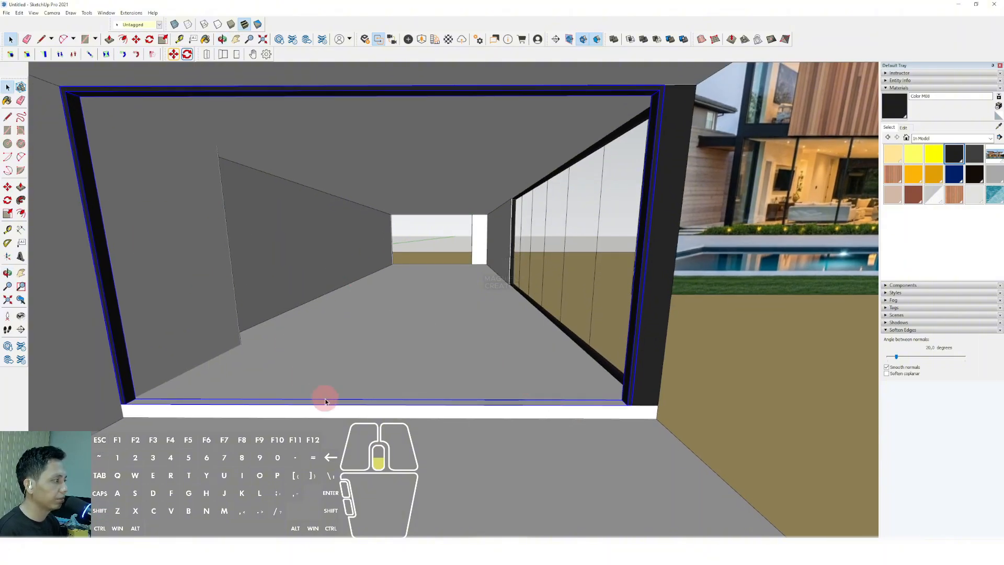
scroll(326, 401, down, 3)
scroll(352, 388, up, 1)
click(8, 117)
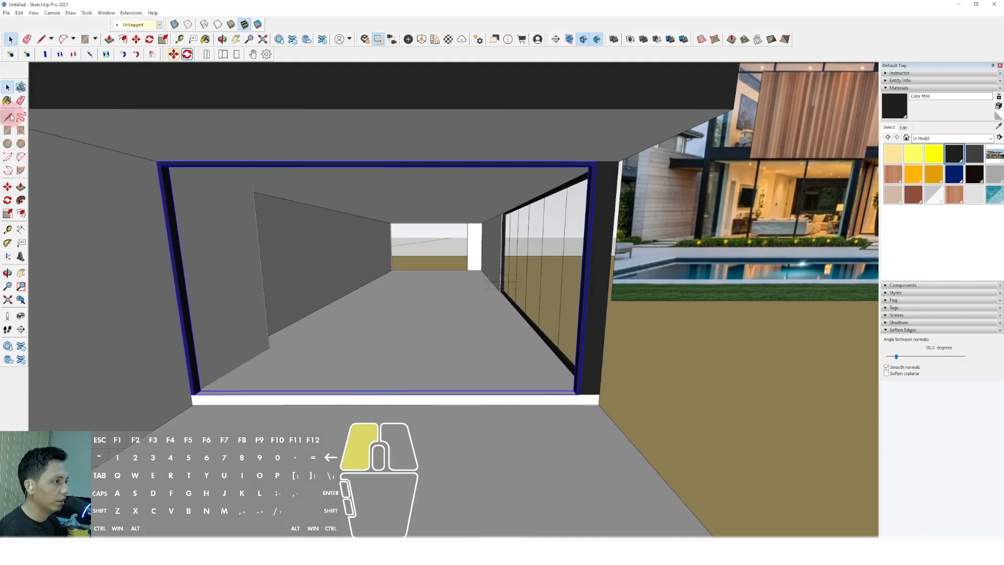
scroll(542, 390, up, 5)
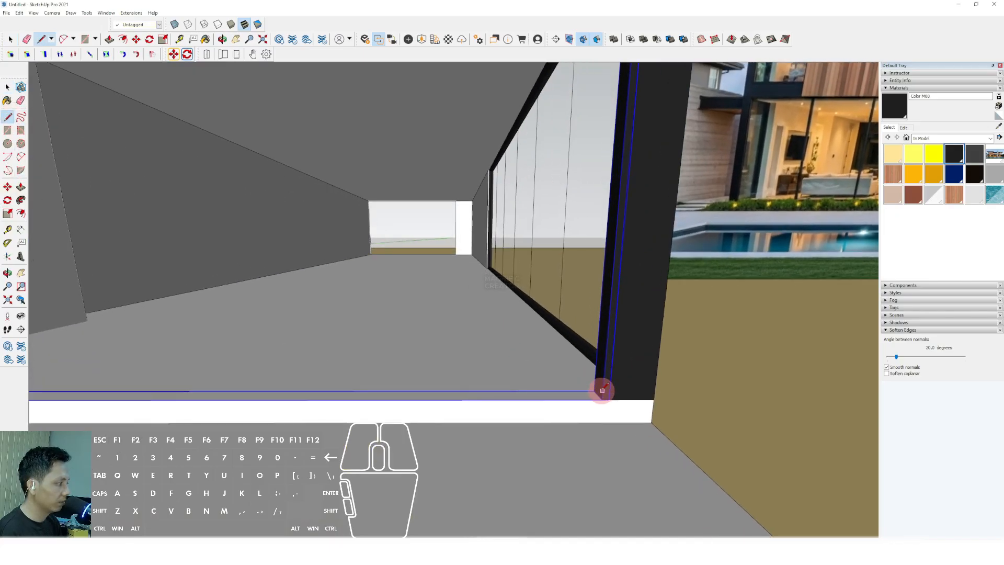
scroll(603, 388, up, 1)
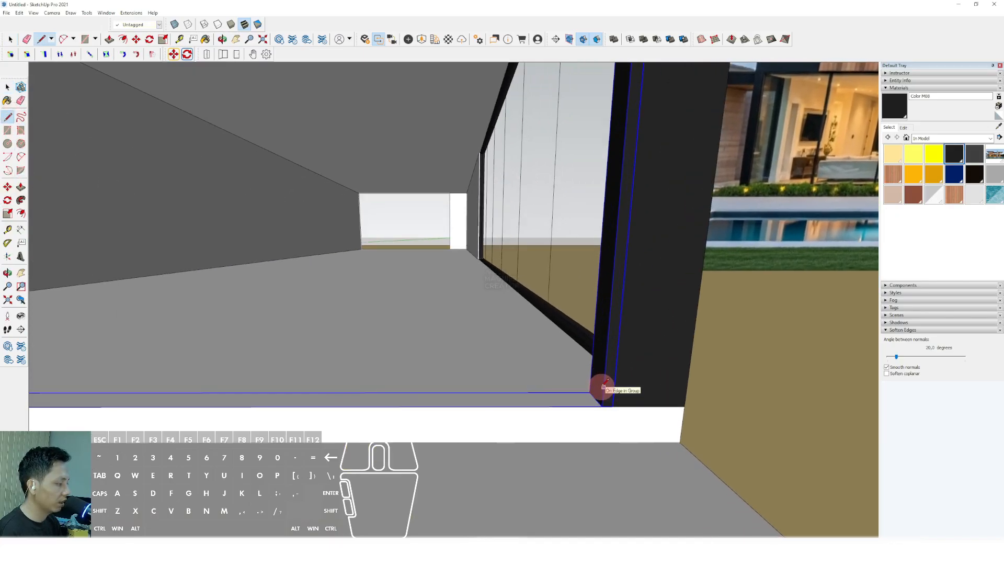
middle_drag(557, 384, 577, 391)
click(255, 346)
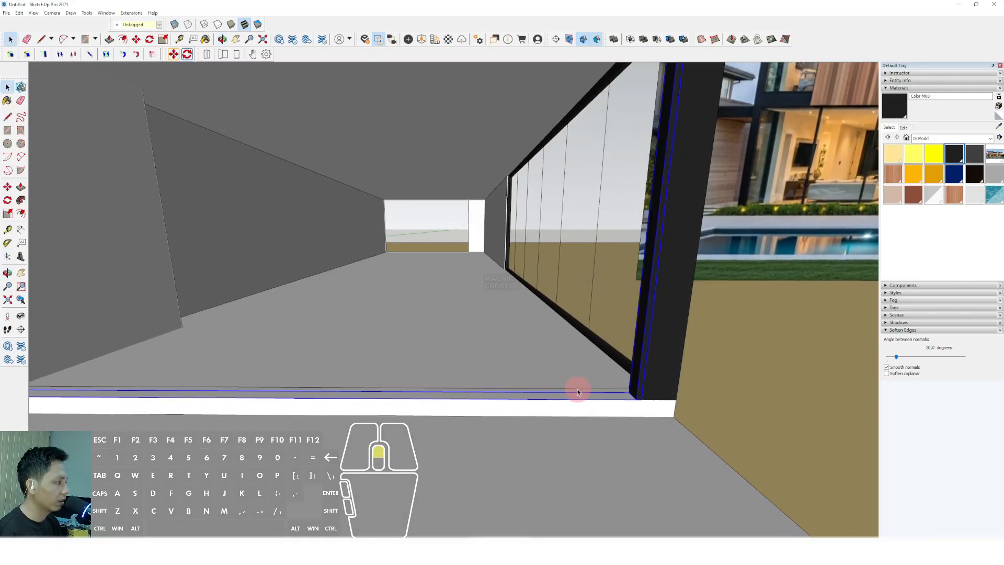
Divide the floor line into four equal segments and delete the first and third segments from the white wall side.
middle_drag(455, 406, 559, 399)
right_click(559, 399)
click(570, 430)
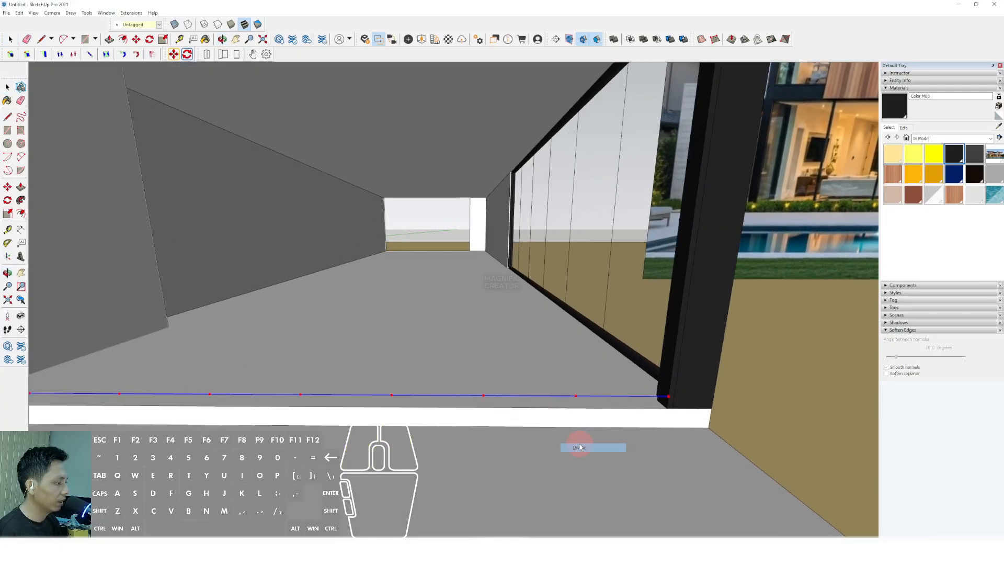
scroll(426, 406, down, 2)
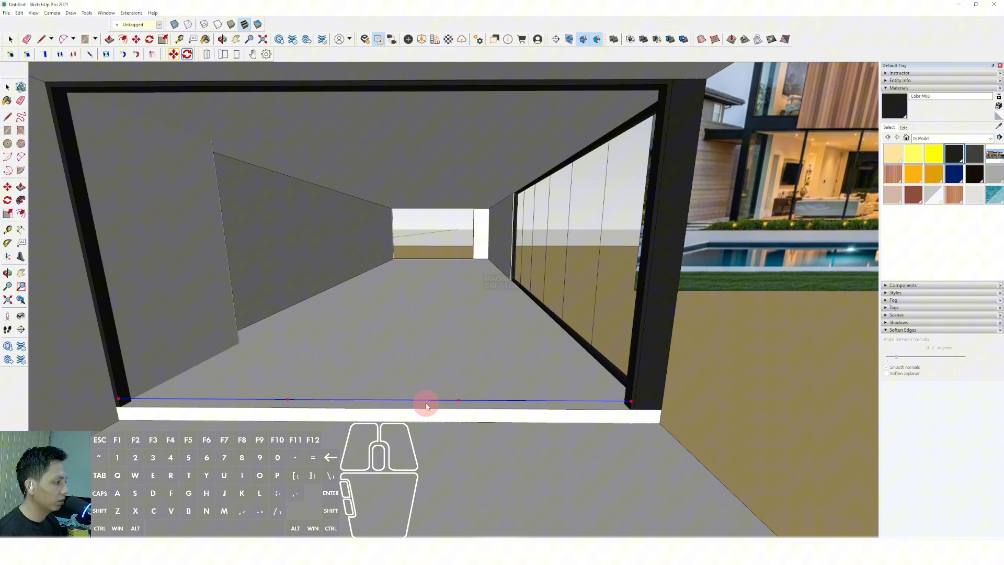
click(490, 402)
key(space)
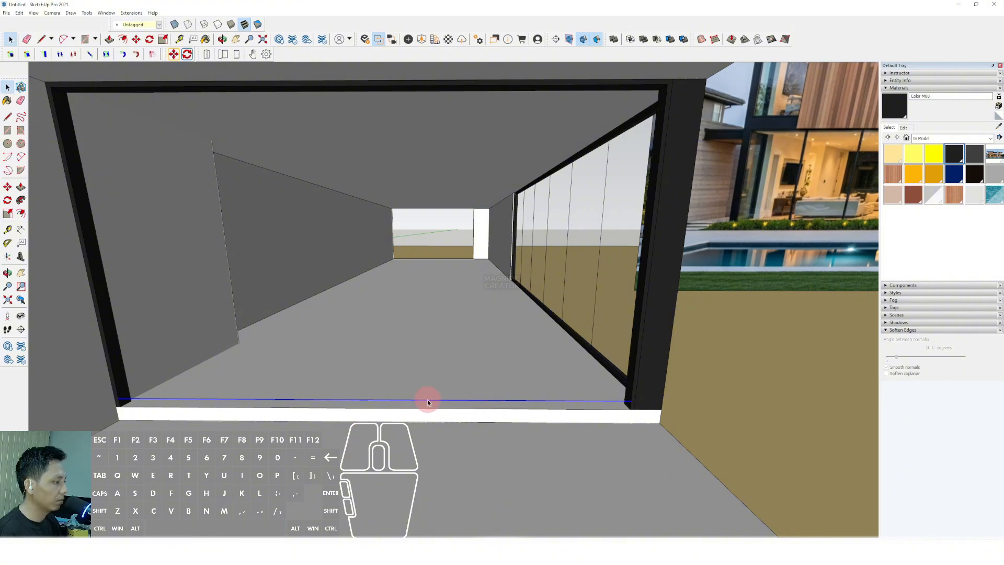
key(shift+e)
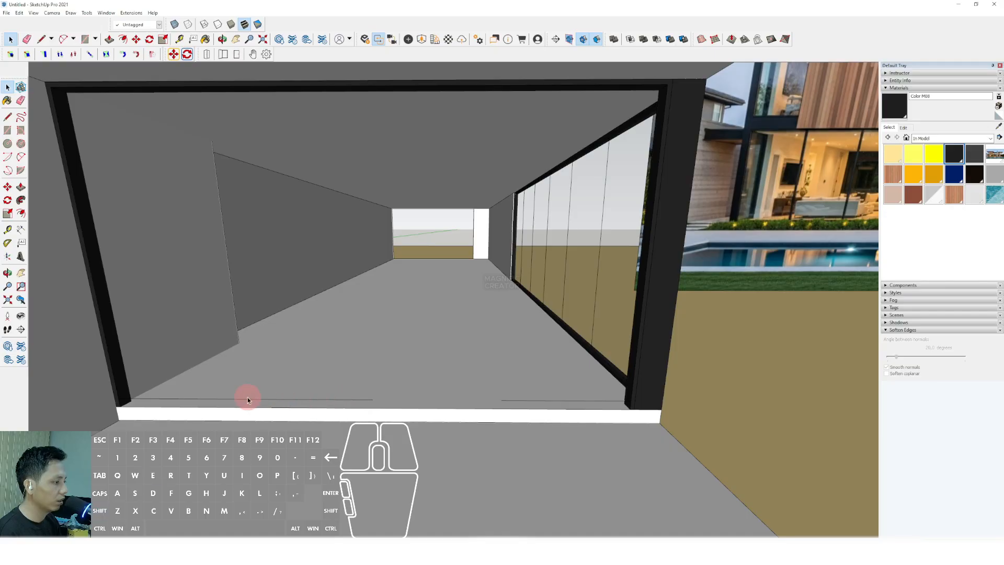
click(230, 399)
middle_drag(538, 412, 461, 375)
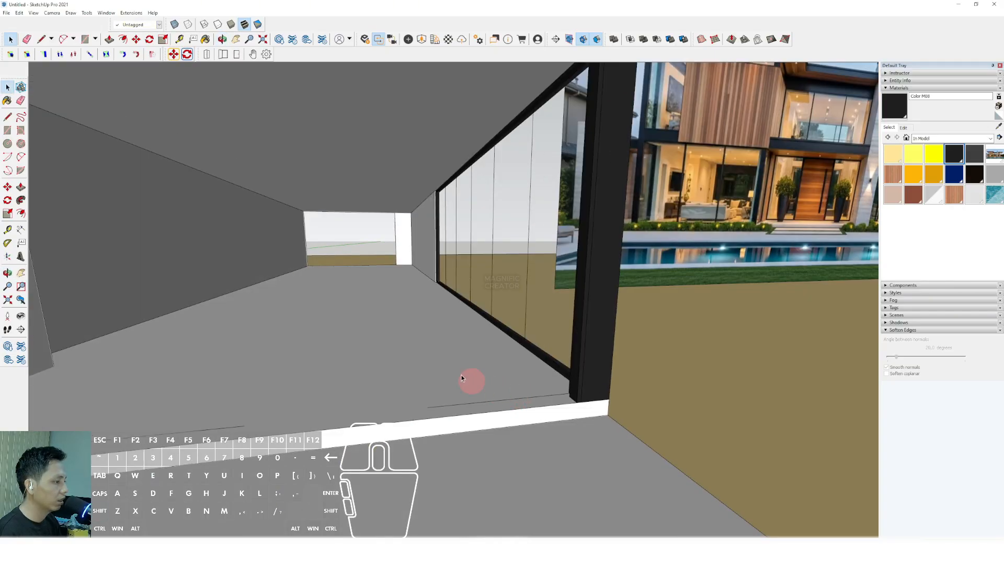
Draw an upright rectangle from the floor segment beside the black column up to the top of the frame as a door panel.
click(6, 131)
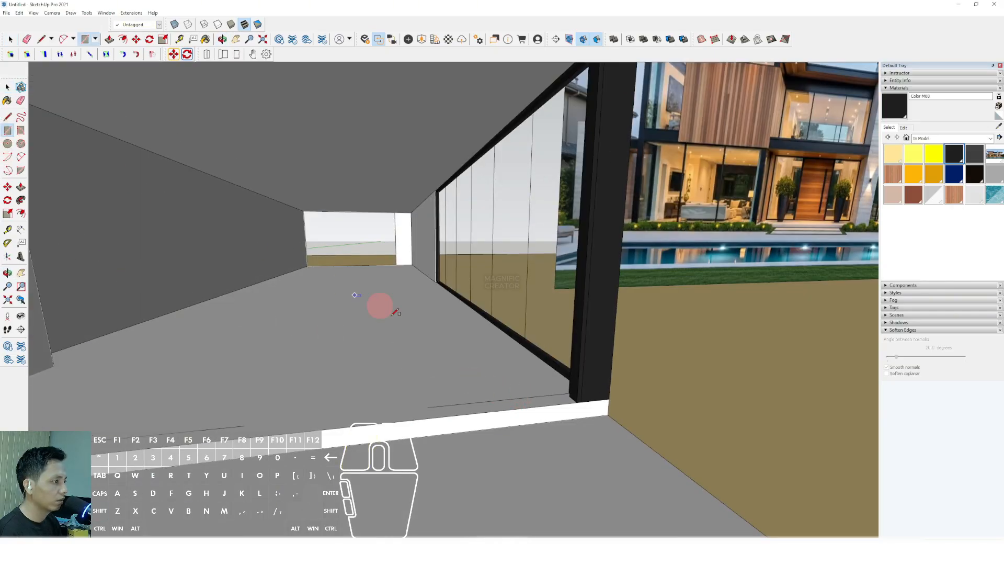
click(427, 408)
scroll(428, 405, down, 2)
shift+middle_drag(511, 289, 491, 303)
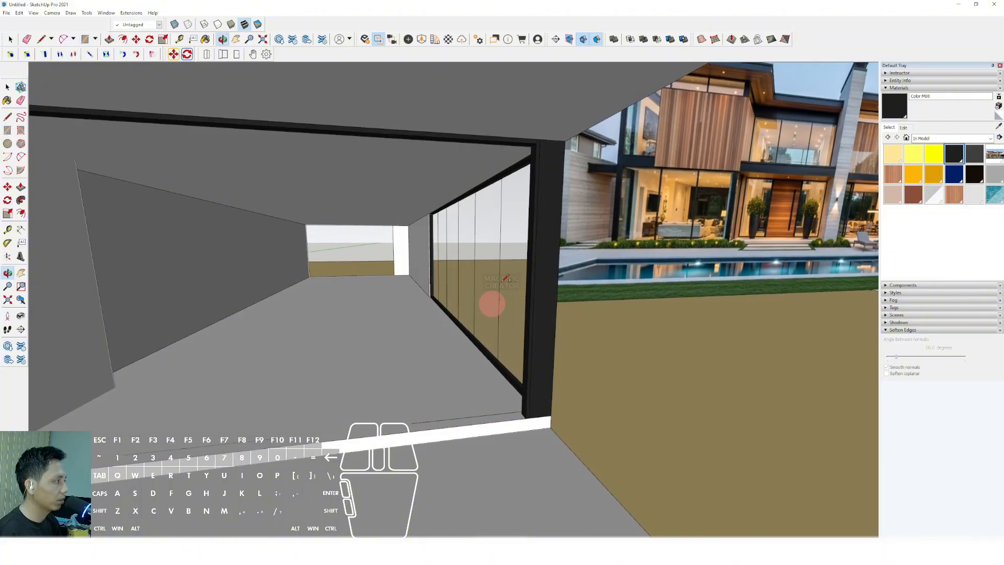
click(536, 152)
key(space)
Move the door panel face beside the column forward to the front edge of the white sill.
scroll(498, 242, up, 2)
click(460, 363)
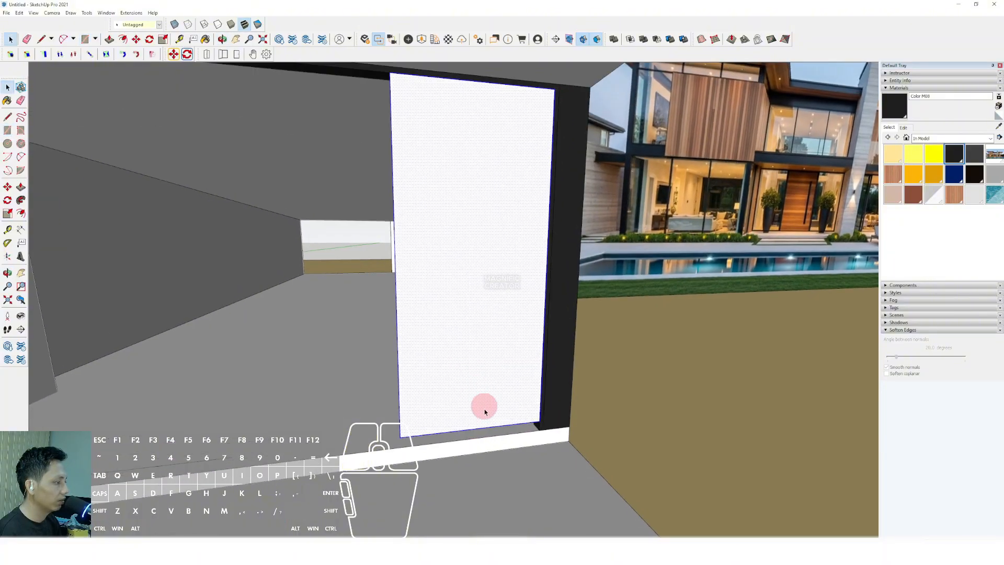
key(s)
drag(472, 430, 473, 438)
key(space)
Offset the door panel's outline inward to mark a narrow border for the door frame.
scroll(484, 357, down, 3)
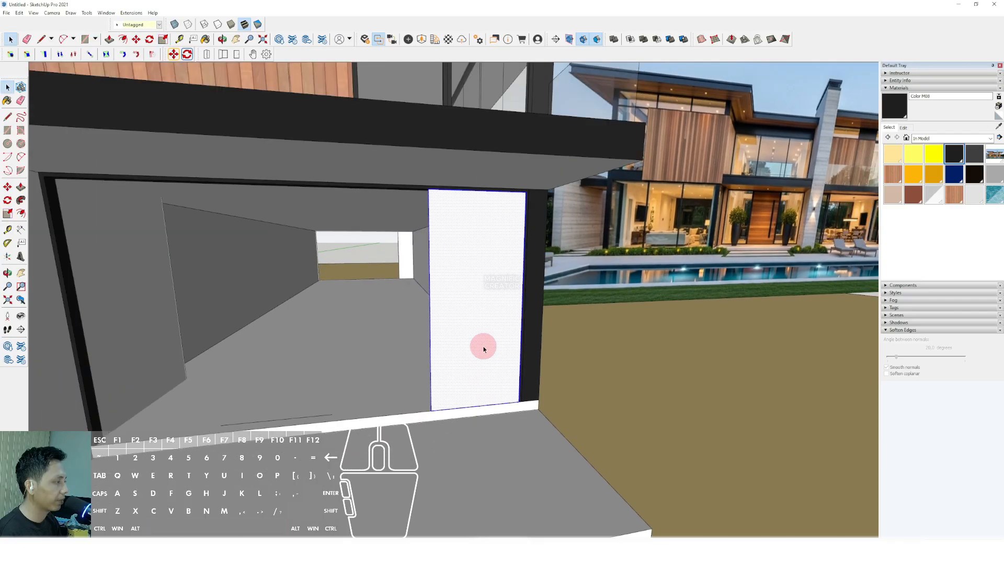
scroll(484, 349, down, 2)
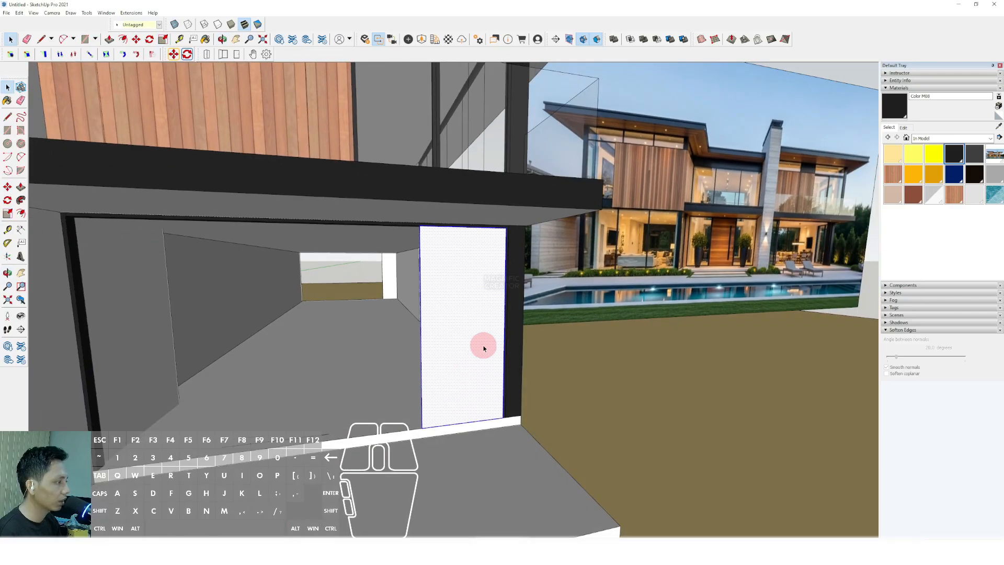
scroll(465, 289, up, 3)
scroll(488, 316, up, 1)
key(f)
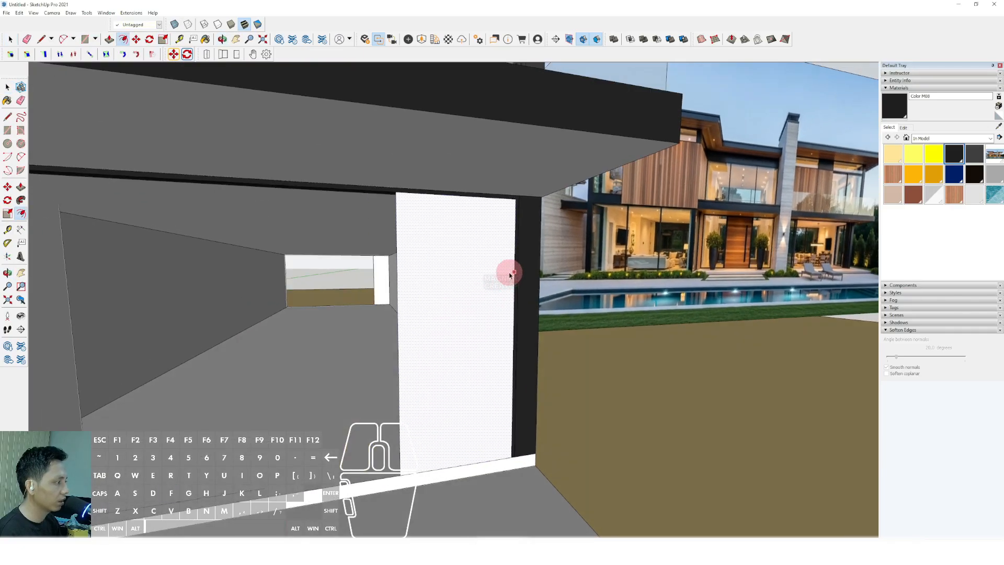
click(510, 274)
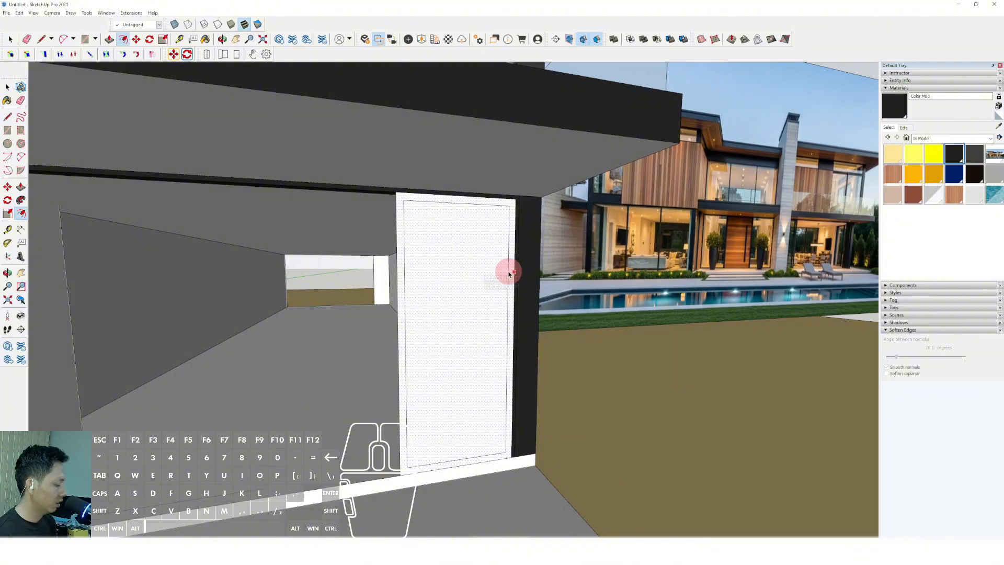
key(Return)
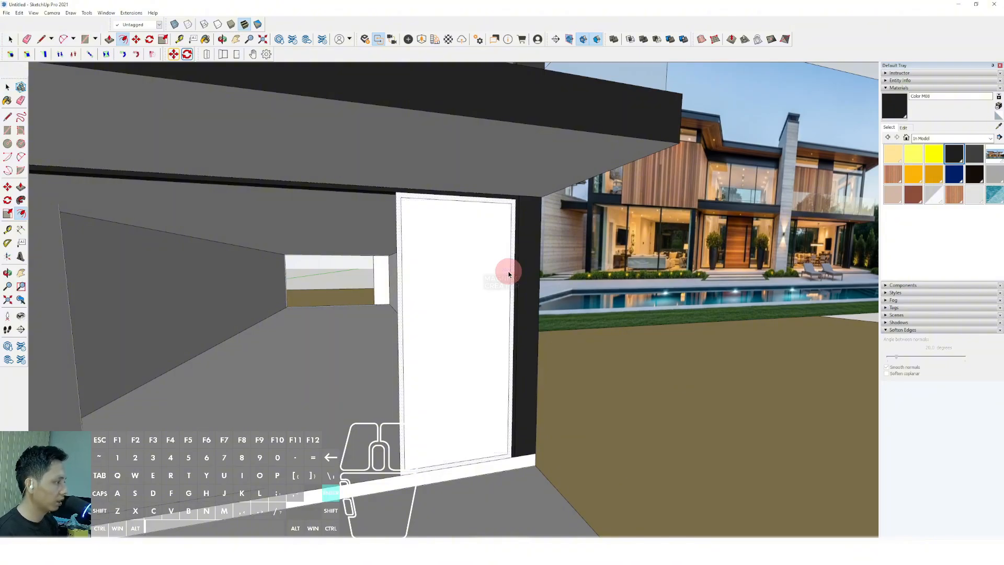
mouse_move(505, 274)
middle_down()
mouse_move(477, 341)
mouse_move(497, 313)
middle_up()
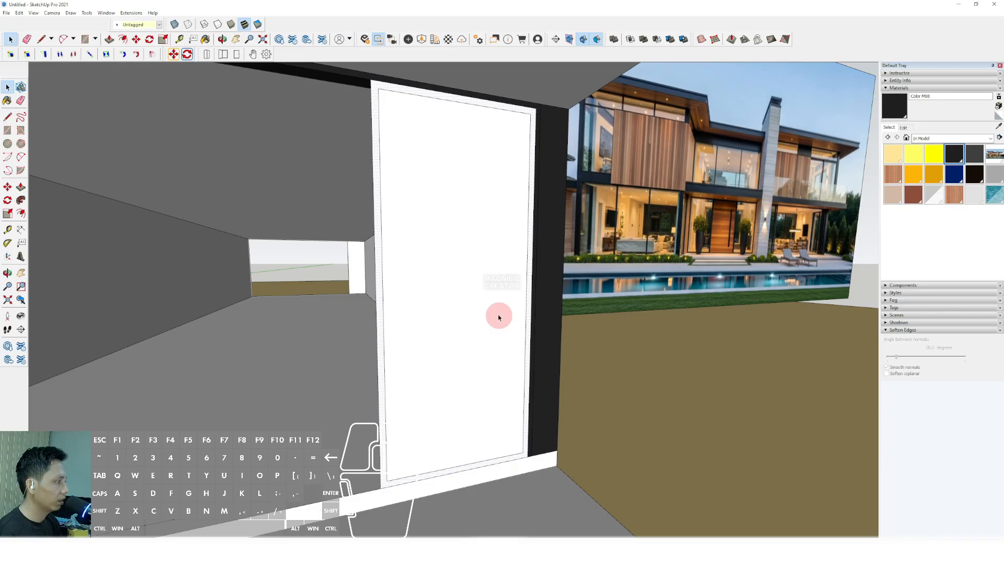
Erase the inner face of the door panel and extrude the remaining border to give the door frame thickness.
right_click(499, 249)
click(517, 260)
scroll(526, 447, up, 5)
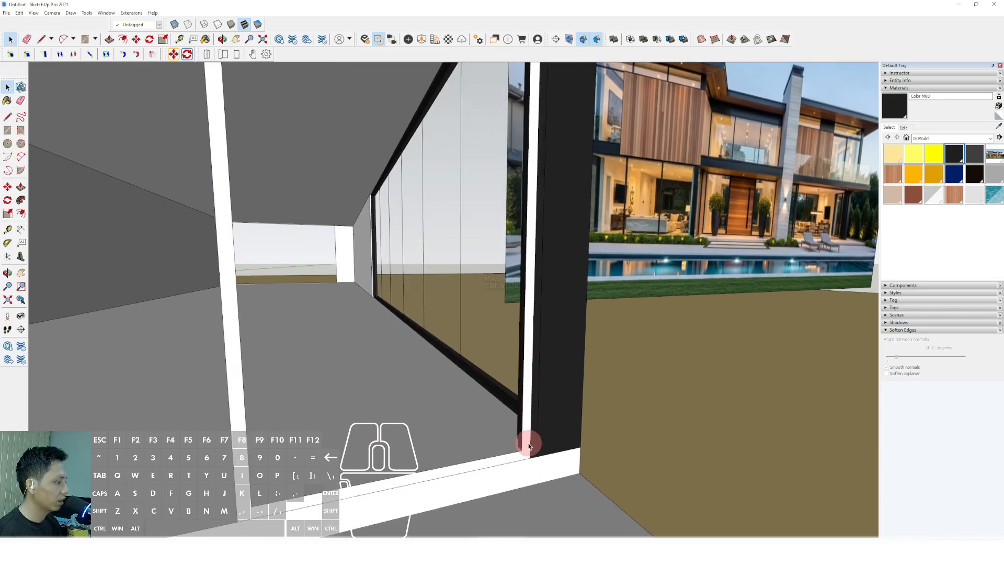
middle_drag(520, 444, 511, 442)
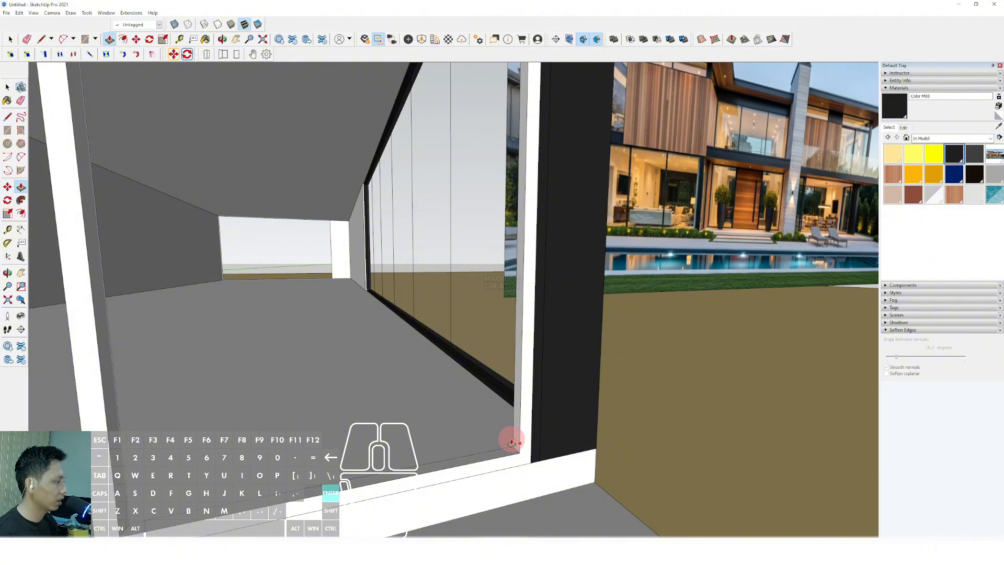
scroll(510, 445, up, 3)
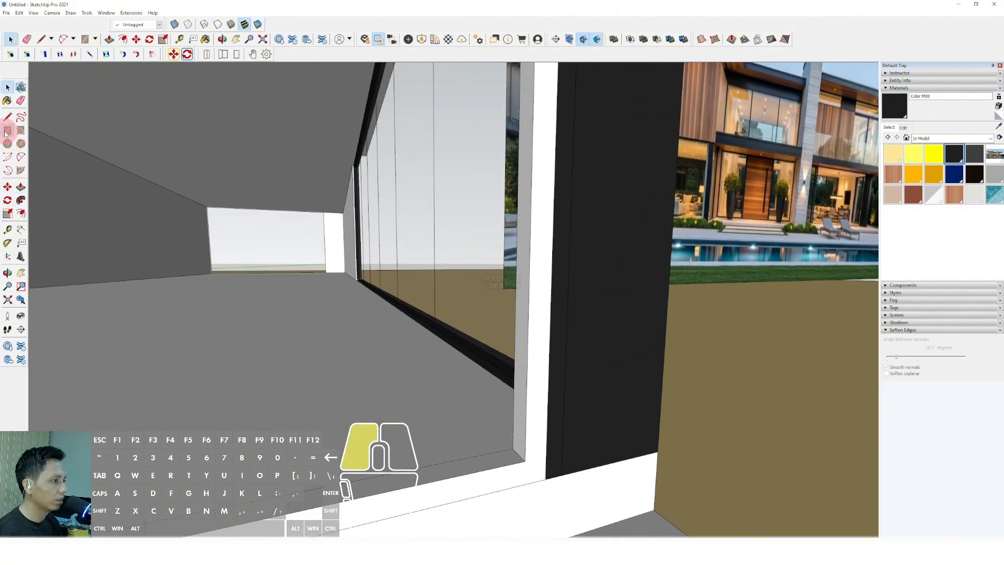
Draw a rectangle between opposite inner corners of the door frame to fill the opening with a pane.
click(7, 131)
scroll(514, 447, up, 2)
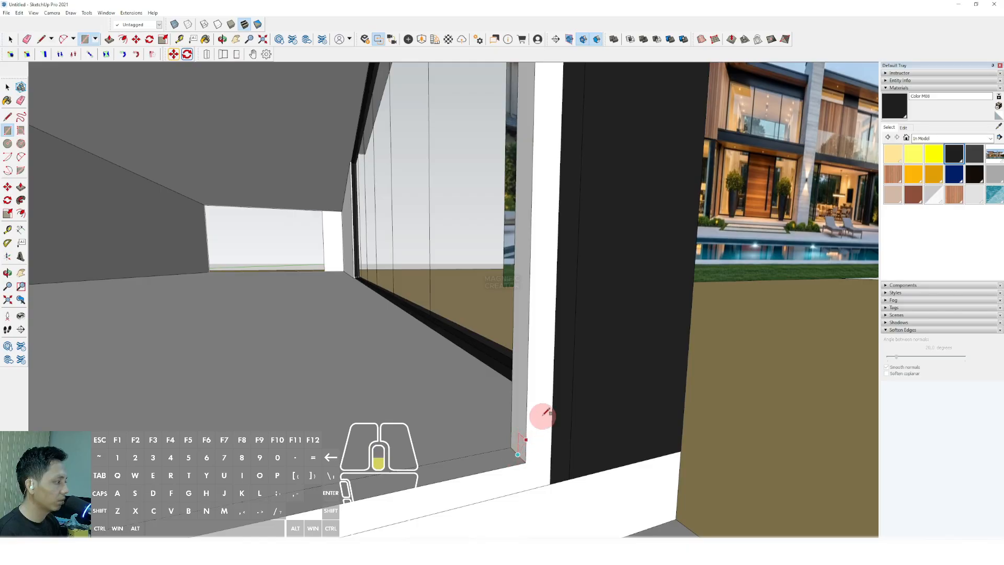
middle_drag(543, 413, 345, 253)
scroll(341, 251, up, 2)
click(334, 254)
key(space)
scroll(340, 255, down, 6)
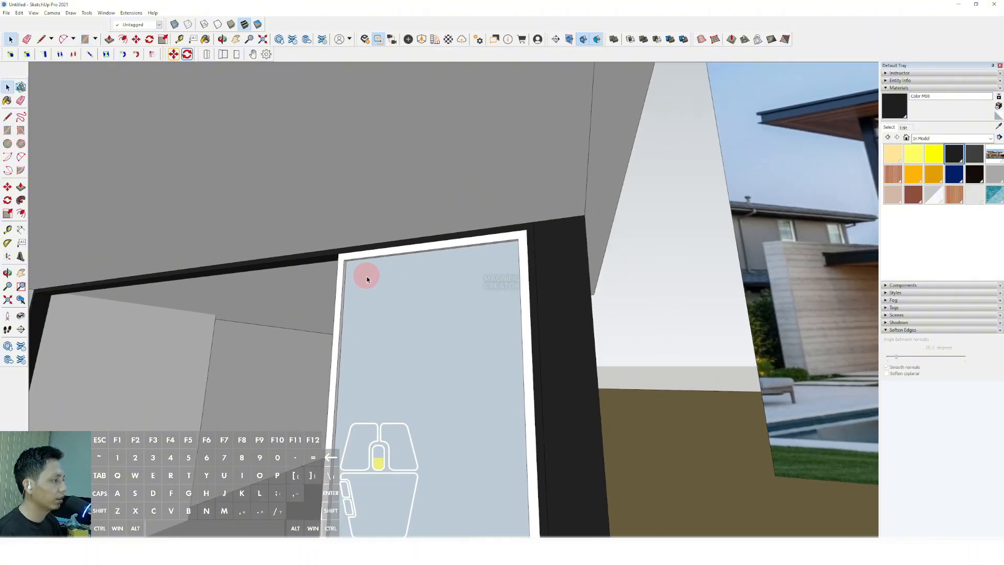
scroll(366, 276, down, 4)
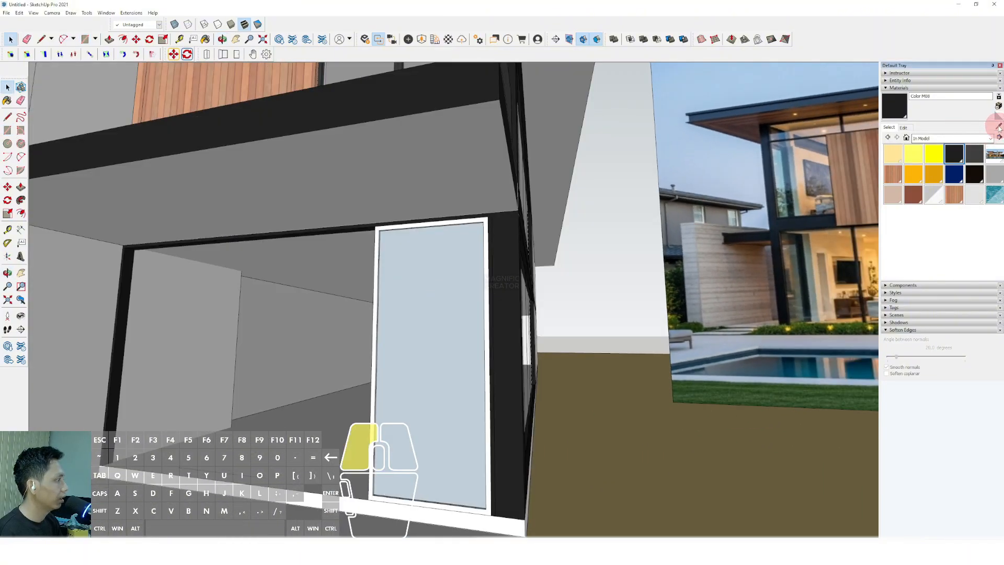
Sample the Translucent Glass Gray material from the existing glazing and apply it to the door pane.
click(999, 127)
mouse_move(484, 292)
middle_down()
mouse_move(436, 294)
mouse_move(488, 293)
middle_up()
click(532, 292)
click(439, 282)
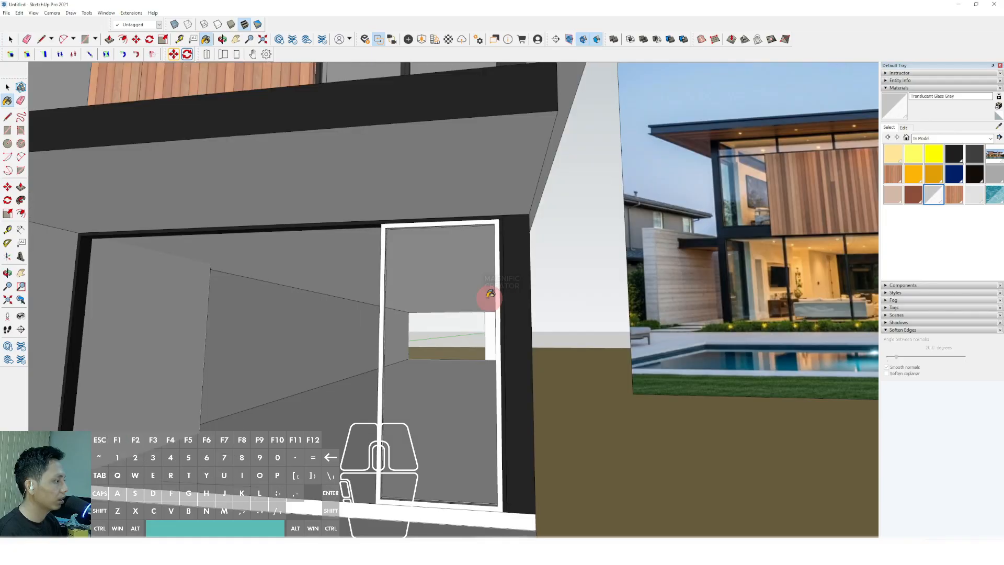
Select the glass pane together with its door frame and make them a group.
key(space)
click(459, 271)
right_click(462, 274)
click(488, 340)
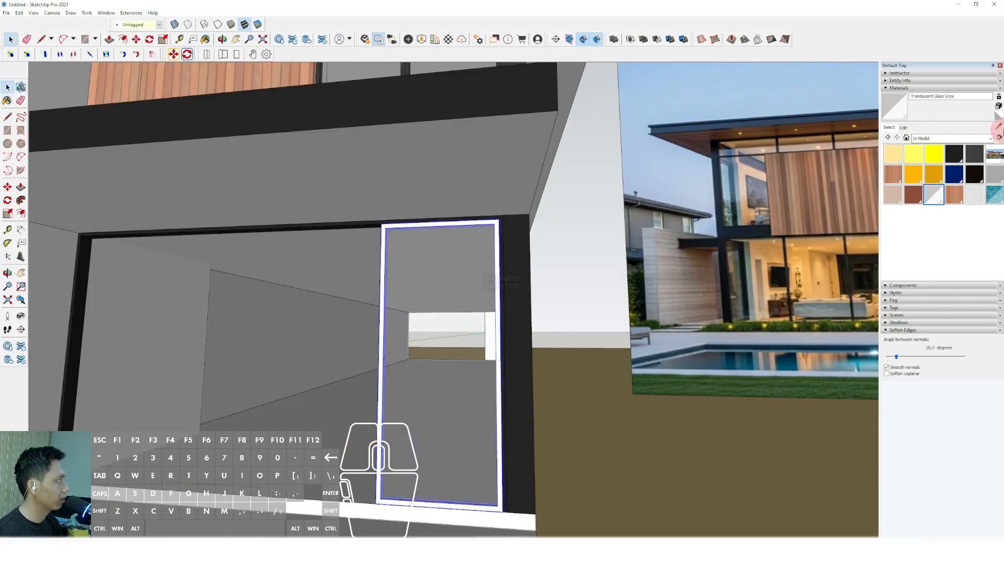
Sample the black material from the adjoining column and paint the door frame with it.
scroll(538, 253, up, 3)
scroll(488, 253, down, 2)
scroll(441, 250, up, 1)
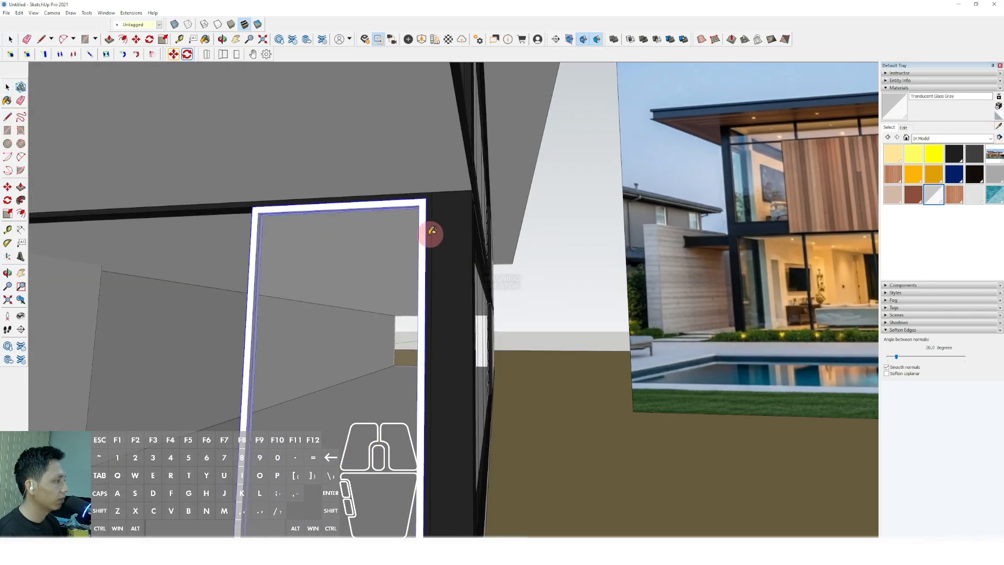
click(431, 233)
click(422, 231)
scroll(424, 230, down, 5)
key(space)
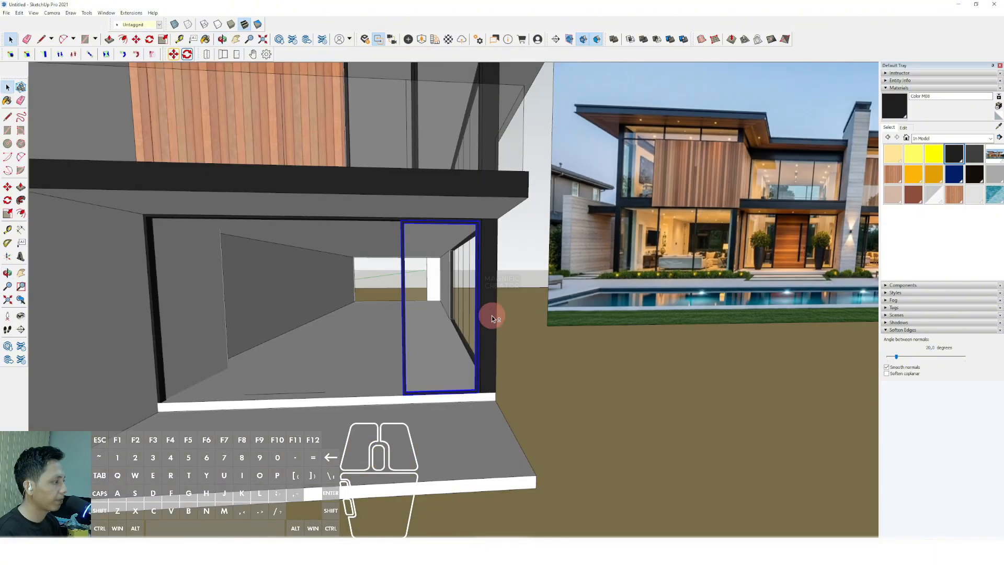
Convert the glazed door panel beside the column into a component.
mouse_move(469, 341)
middle_down()
mouse_move(439, 370)
mouse_move(412, 368)
mouse_move(511, 396)
mouse_move(475, 358)
middle_up()
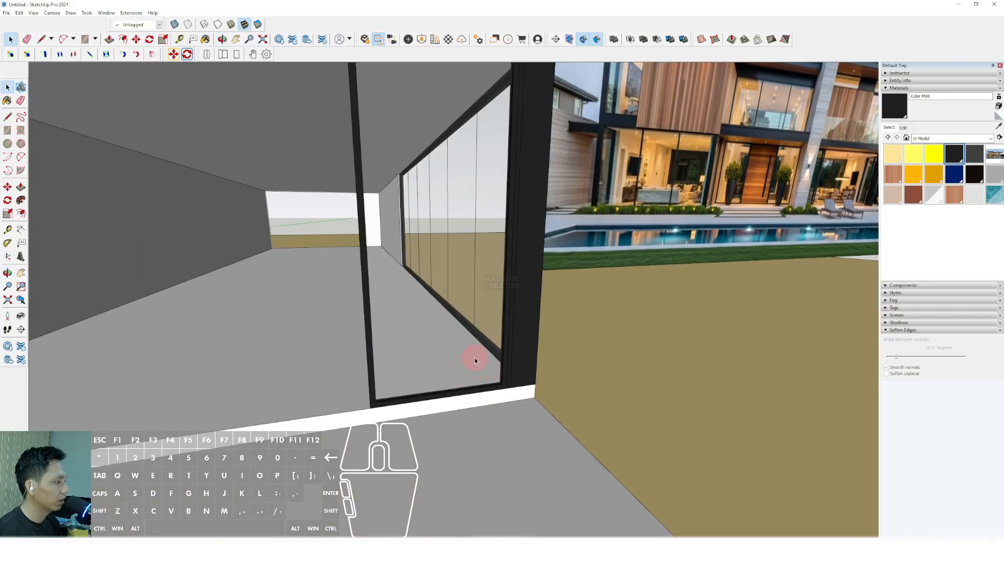
click(474, 358)
right_click(475, 358)
click(513, 418)
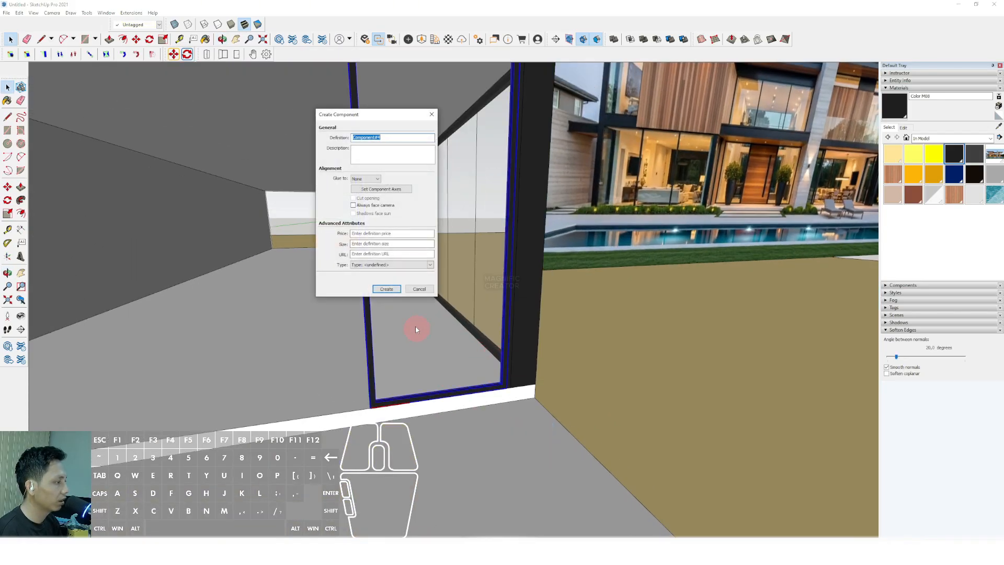
click(386, 290)
Rotate the door panel outward about its bottom corner at the column so that it swings open over the terrace.
middle_drag(463, 384, 391, 404)
scroll(479, 408, up, 2)
click(7, 202)
scroll(480, 403, up, 1)
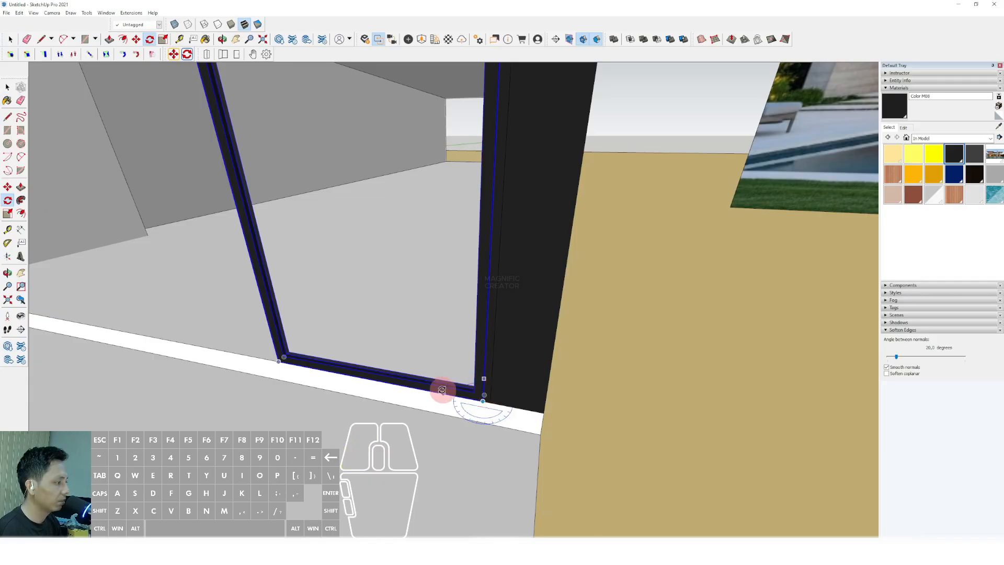
click(390, 385)
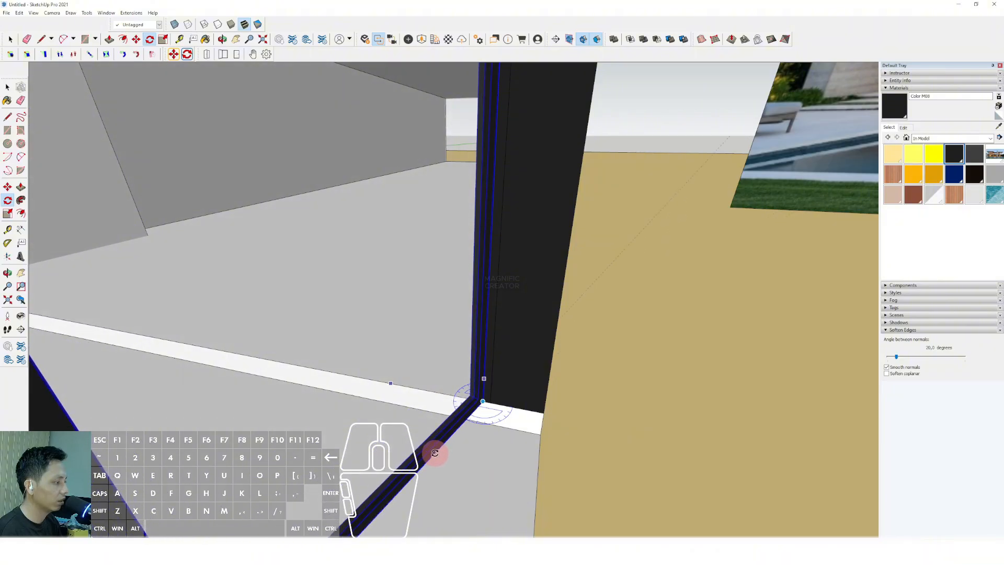
click(446, 455)
key(space)
scroll(475, 380, down, 3)
Copy the opened door panel sideways to place a second panel next to it.
middle_drag(474, 381, 506, 463)
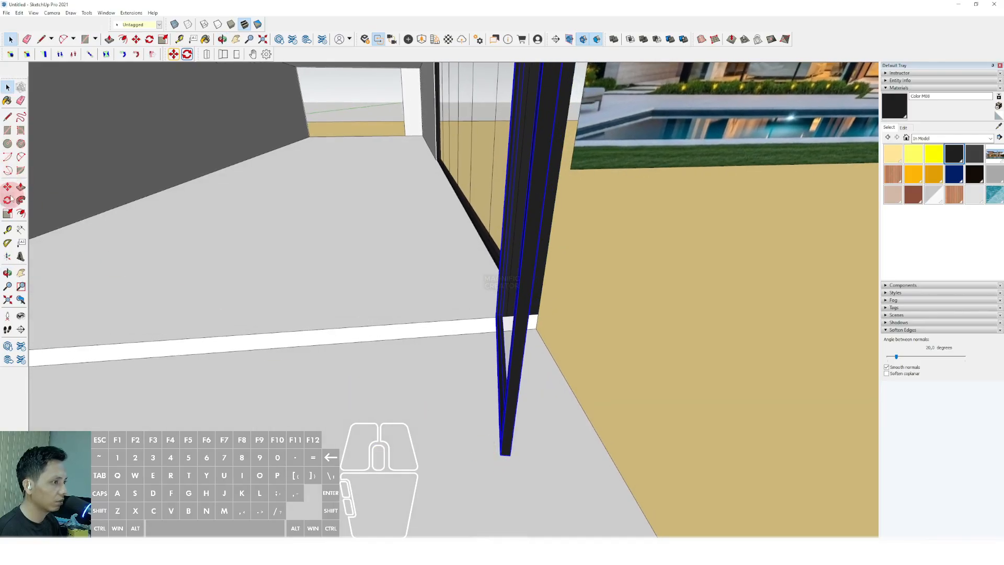
click(511, 455)
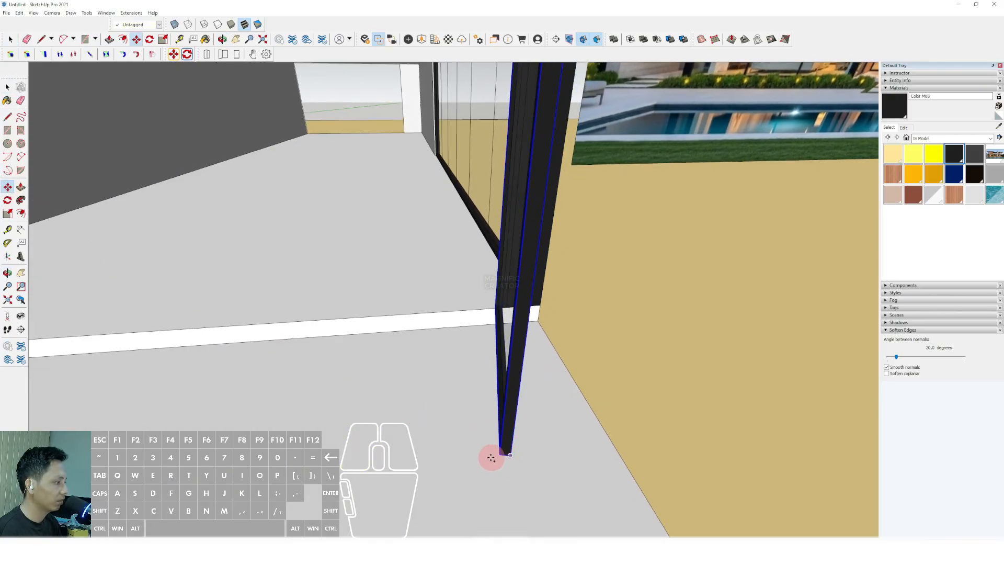
mouse_move(488, 459)
middle_down()
mouse_move(504, 457)
mouse_move(502, 444)
mouse_move(498, 463)
middle_up()
key(space)
Rotate the copied door panel about its outer bottom corner so that it angles back toward the sill.
click(502, 460)
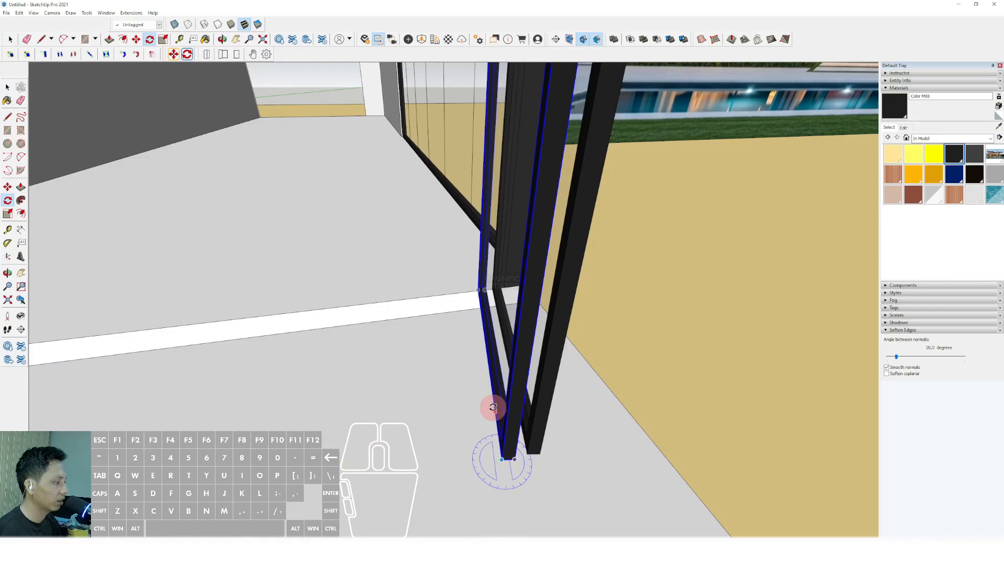
click(491, 399)
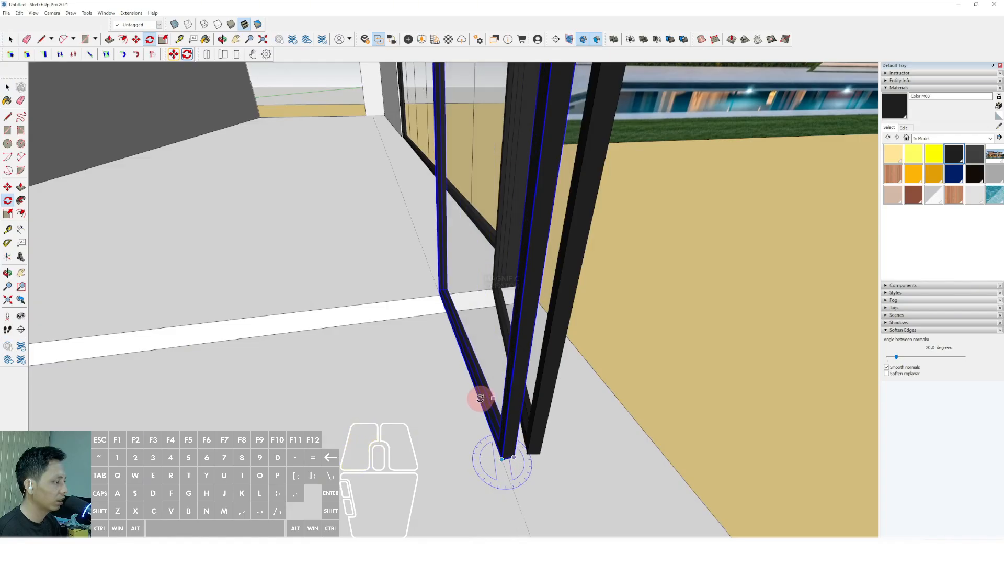
click(458, 363)
key(space)
Move the second door panel so that its outer bottom corner meets the free edge of the first panel.
middle_drag(500, 421, 353, 388)
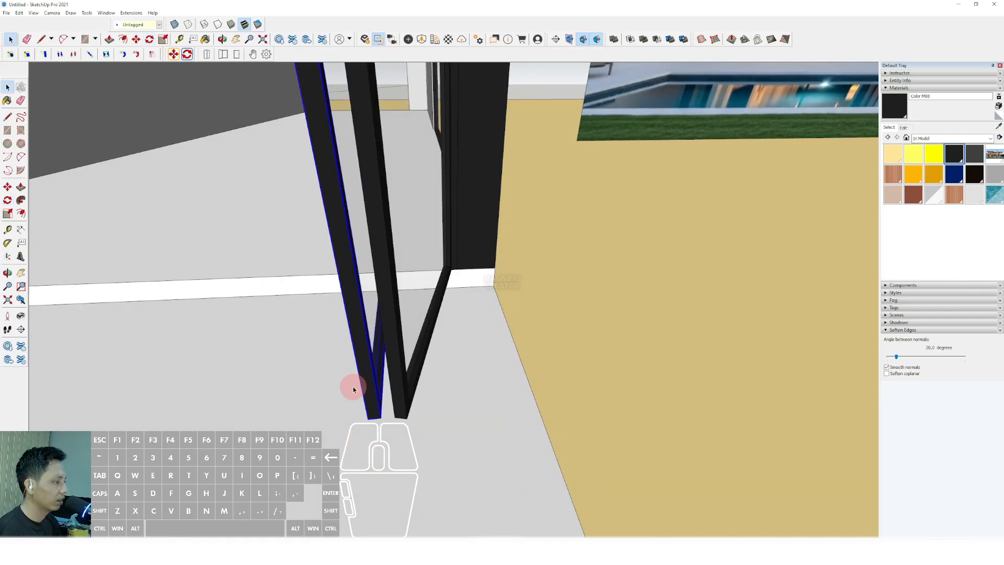
scroll(354, 391, up, 2)
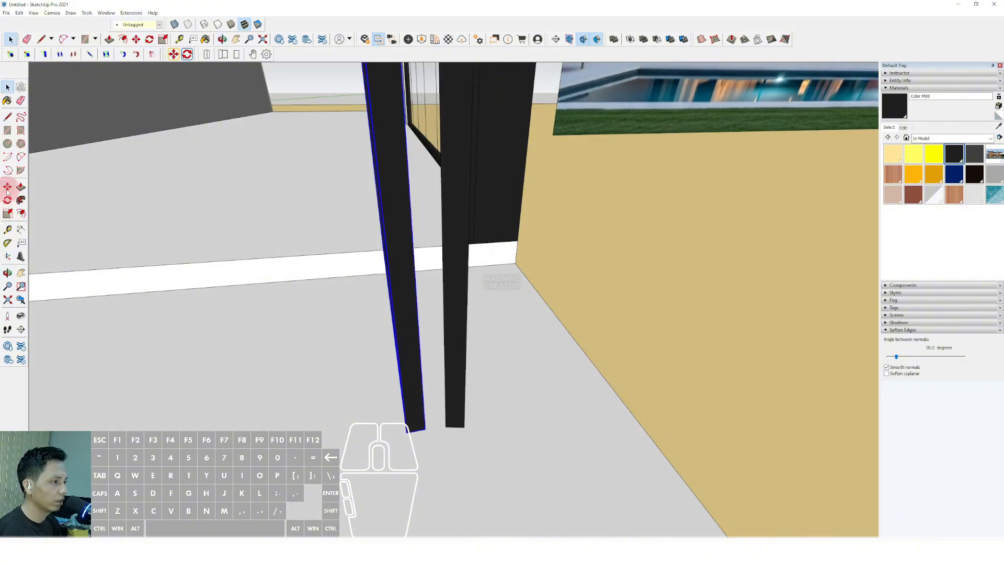
click(8, 187)
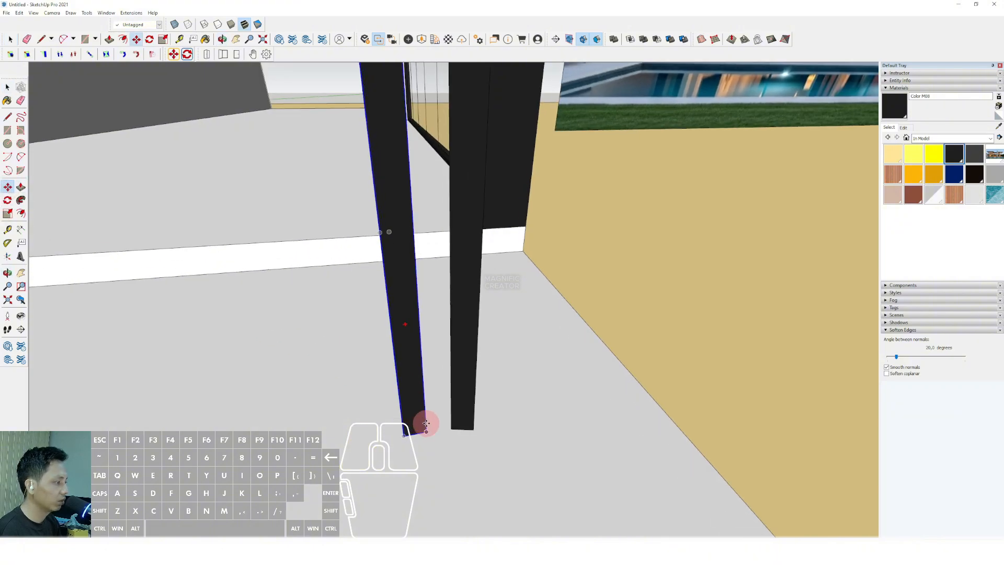
click(423, 422)
scroll(451, 428, down, 5)
key(space)
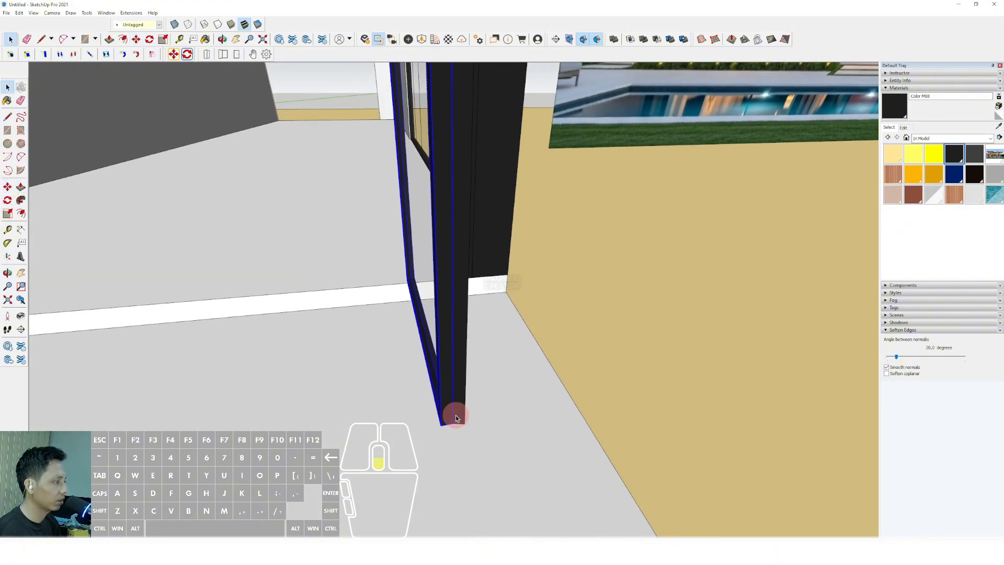
Copy the folding door panels beside the right column to the opposite side of the ground-floor opening, against the wall frame.
shift+click(459, 407)
middle_drag(454, 405, 376, 401)
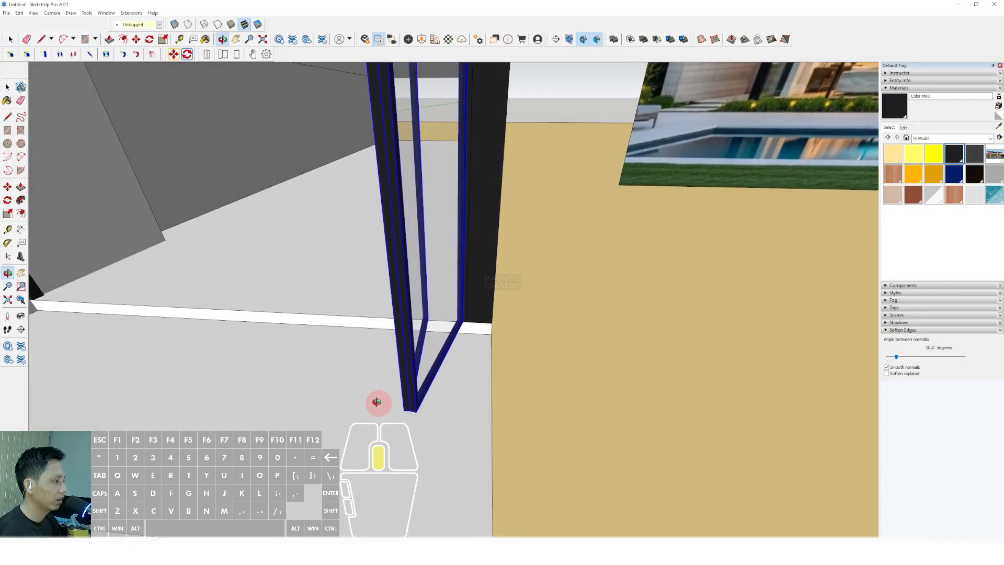
middle_drag(453, 388, 600, 432)
scroll(594, 378, down, 1)
scroll(526, 365, up, 3)
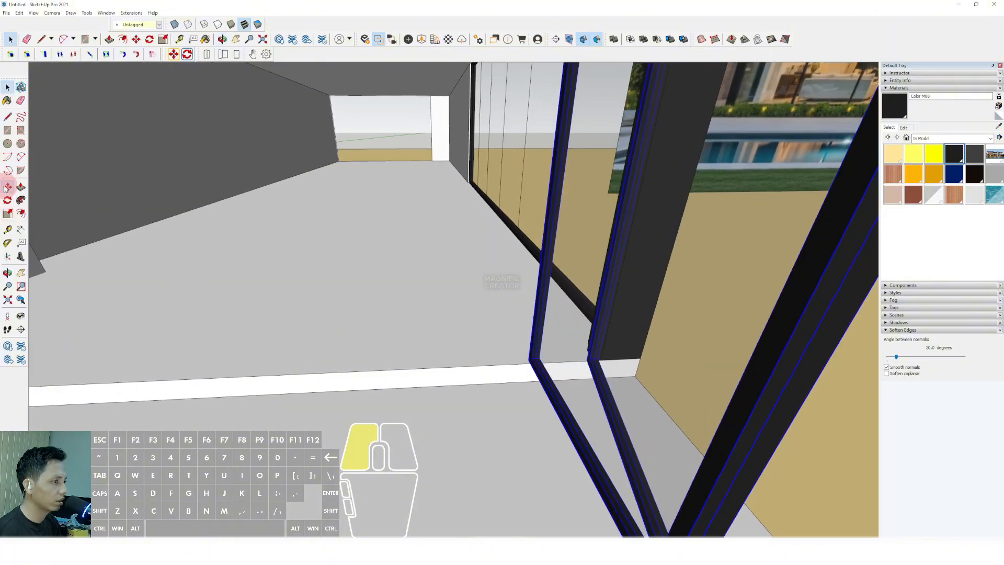
click(7, 187)
scroll(518, 358, up, 2)
click(552, 363)
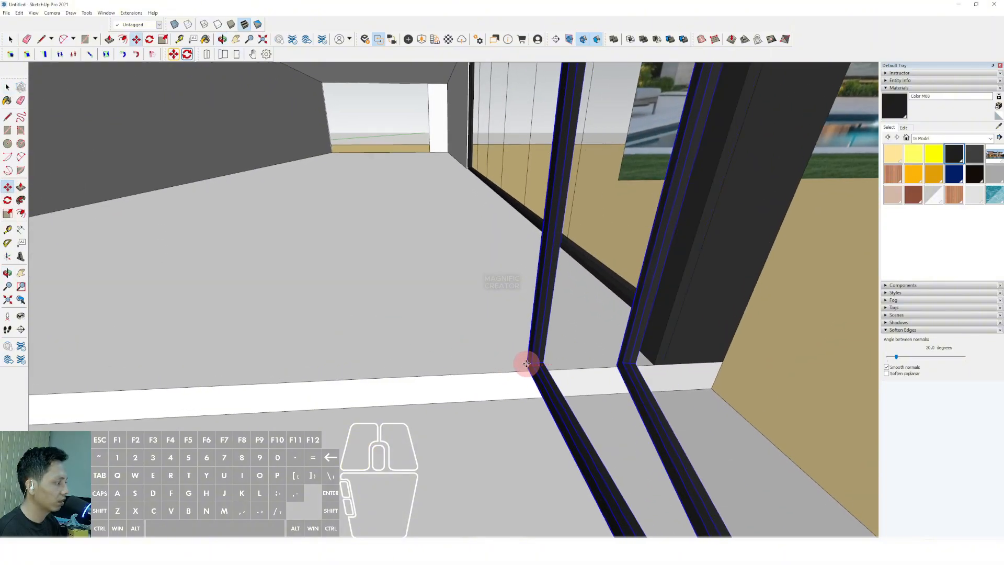
key(ctrl)
scroll(502, 362, down, 2)
shift+middle_drag(472, 360, 674, 323)
middle_drag(518, 310, 469, 329)
scroll(414, 330, up, 5)
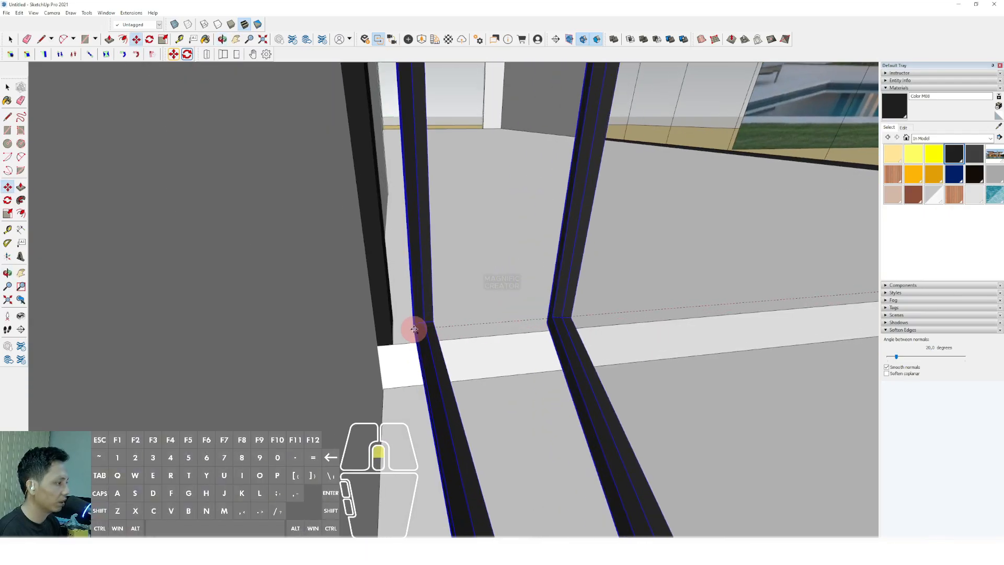
scroll(392, 345, down, 1)
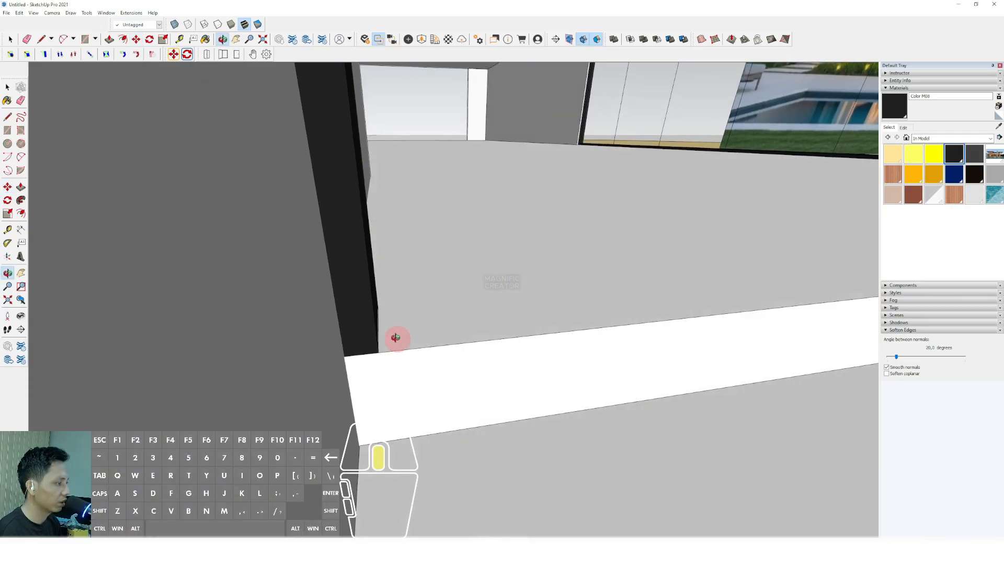
click(379, 348)
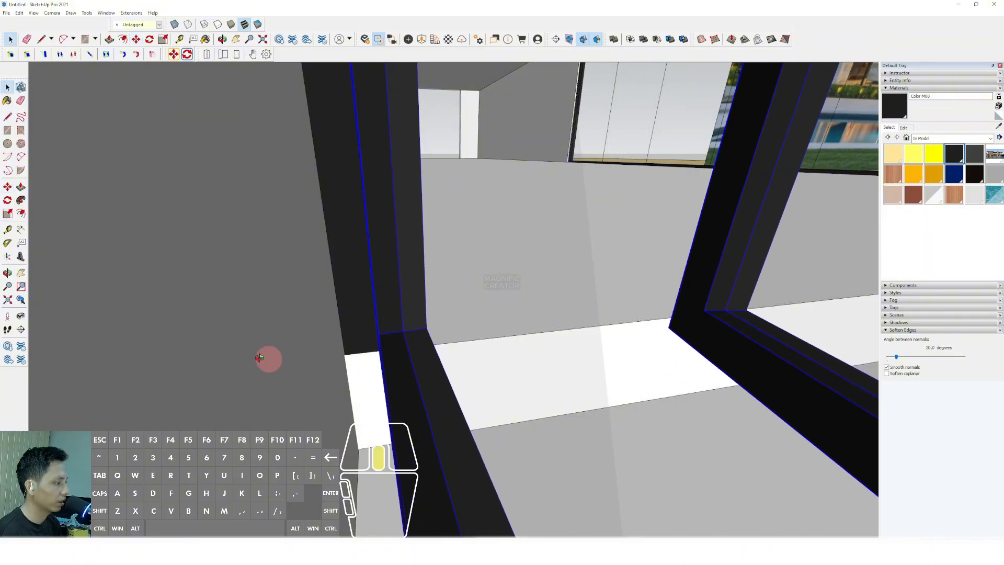
Examine the copied door panels against the reference image, and inspect the side and rear of the house.
scroll(260, 357, down, 10)
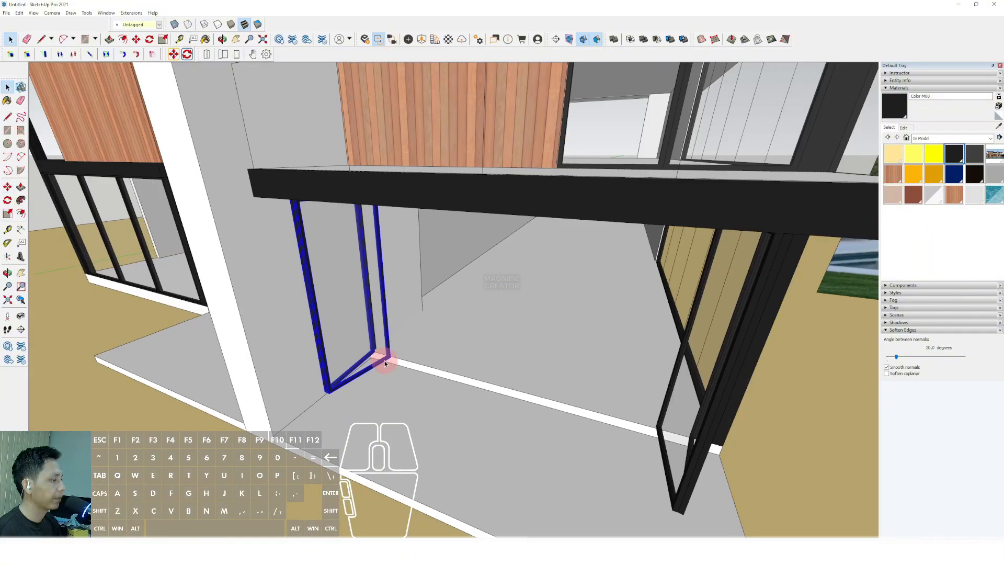
scroll(384, 362, down, 10)
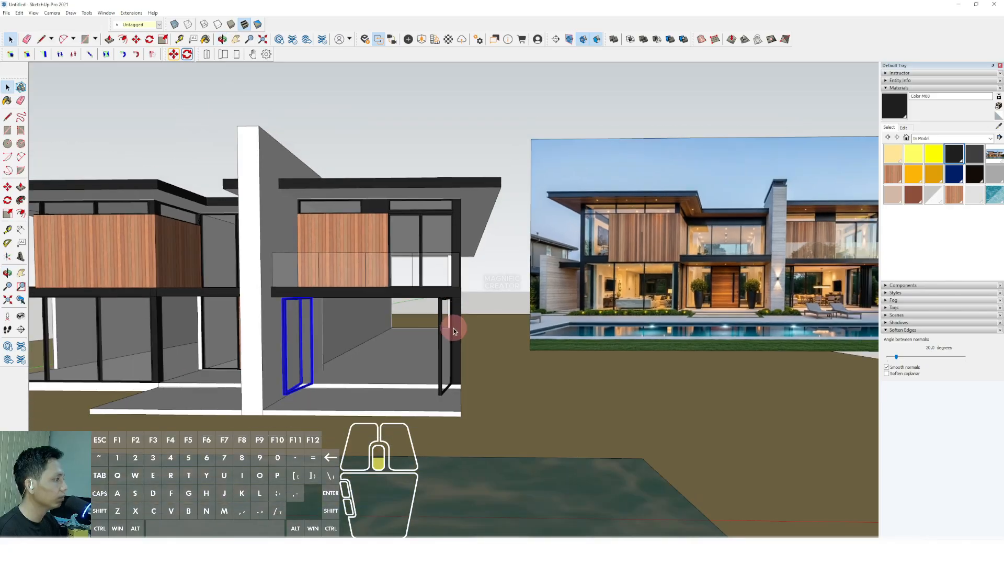
middle_drag(454, 330, 472, 402)
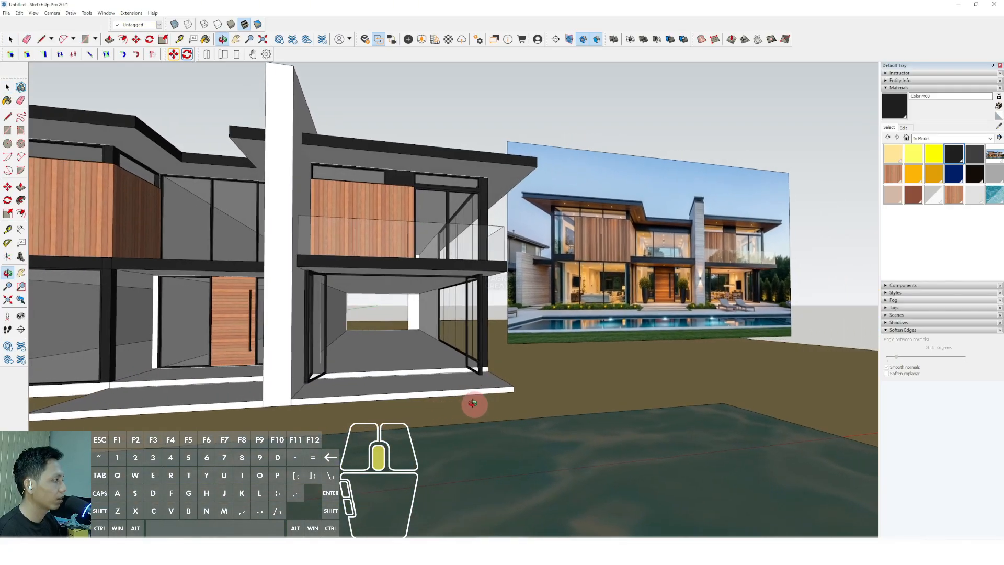
scroll(409, 383, up, 5)
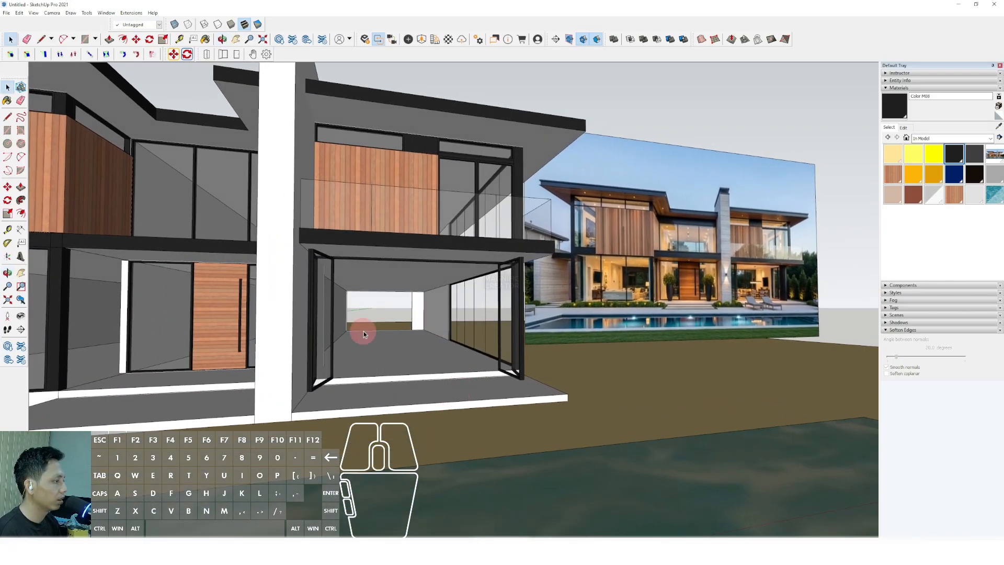
middle_drag(467, 357, 339, 382)
scroll(456, 360, down, 3)
middle_drag(514, 302, 314, 300)
middle_drag(414, 284, 360, 378)
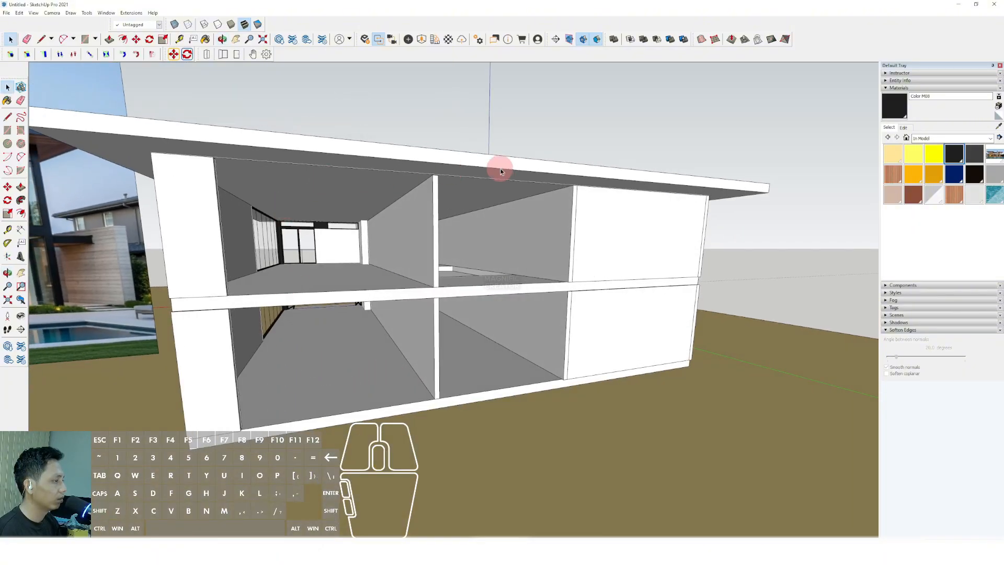
middle_drag(376, 294, 406, 331)
middle_drag(456, 364, 409, 215)
click(410, 215)
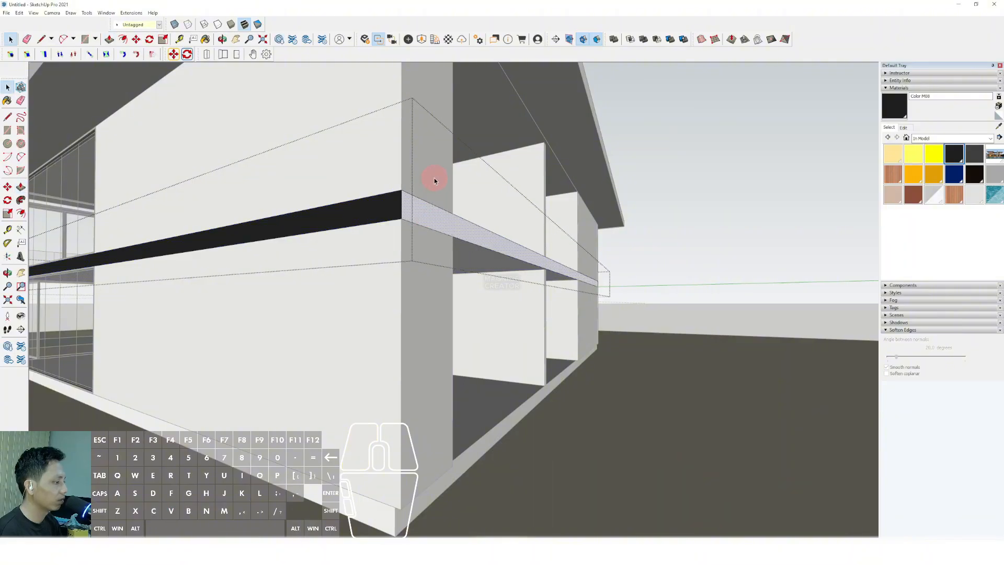
scroll(434, 180, down, 1)
shift+middle_drag(434, 180, 426, 208)
click(700, 132)
scroll(487, 245, down, 1)
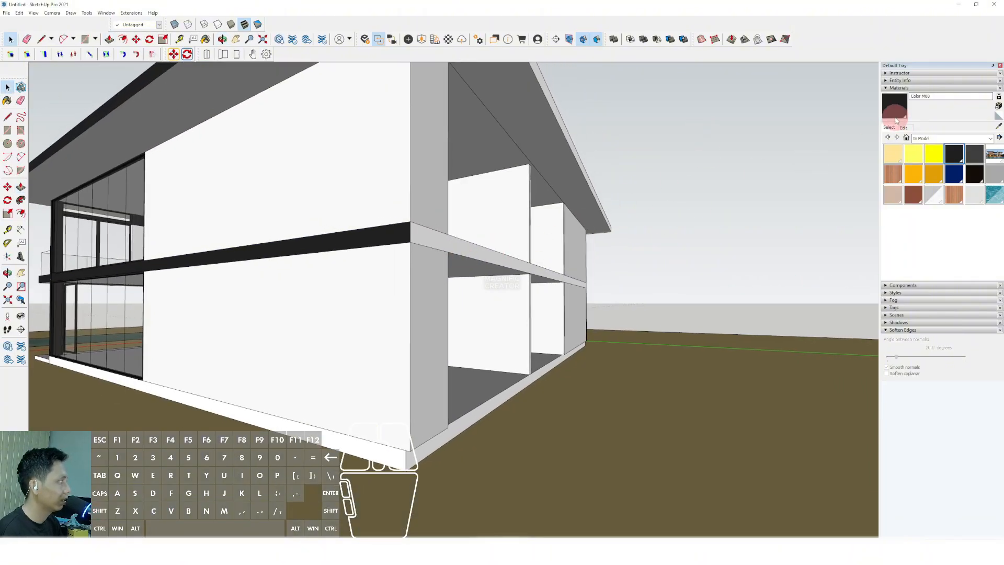
Paint the rear edge of the intermediate floor slab with the near-black Color M08 inside its group.
scroll(424, 253, up, 2)
key(space)
double_click(431, 236)
click(431, 237)
key(b)
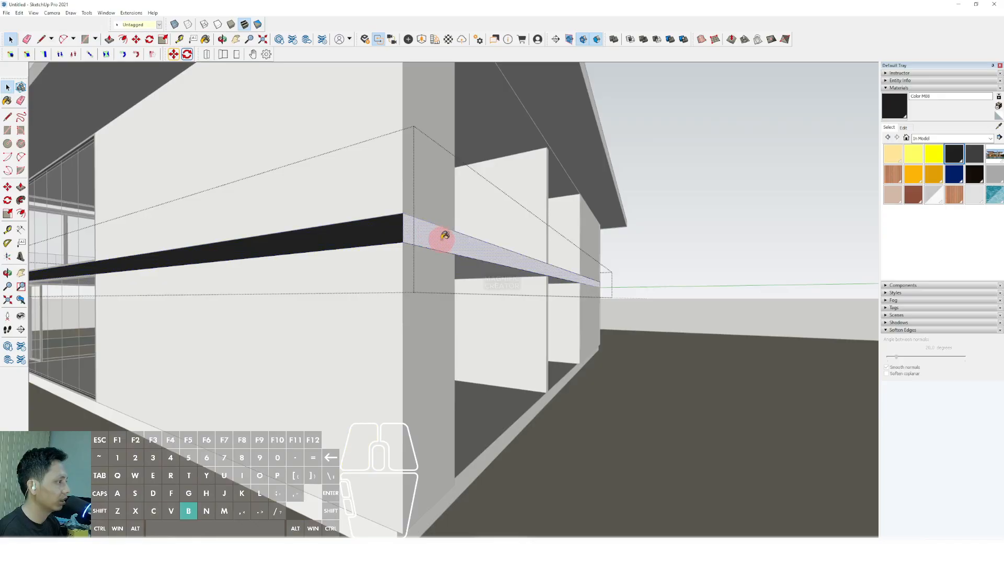
click(444, 235)
key(space)
scroll(523, 237, down, 1)
click(640, 246)
Draw a rectangle filling the ground-floor side opening between the white wall and the black corner column.
scroll(518, 314, down, 2)
middle_drag(418, 337, 251, 335)
shift+middle_drag(251, 334, 383, 297)
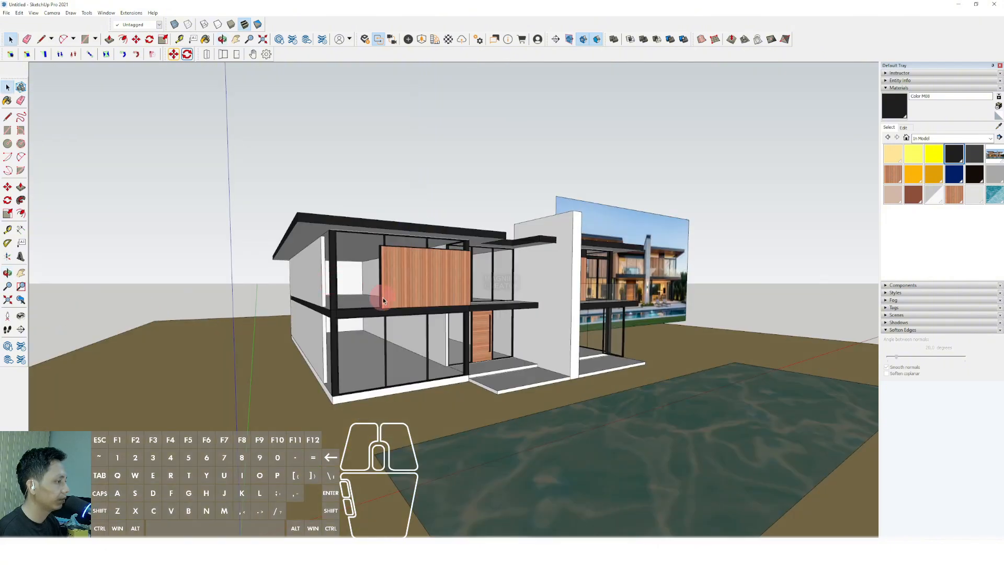
scroll(365, 373, up, 2)
shift+middle_drag(345, 391, 477, 399)
scroll(410, 388, up, 3)
scroll(483, 414, up, 2)
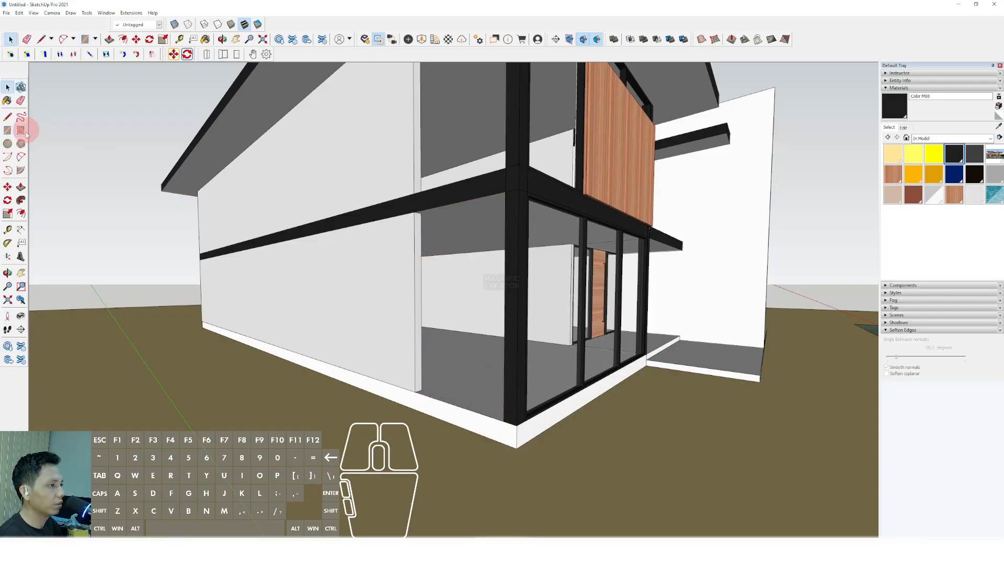
scroll(491, 416, up, 3)
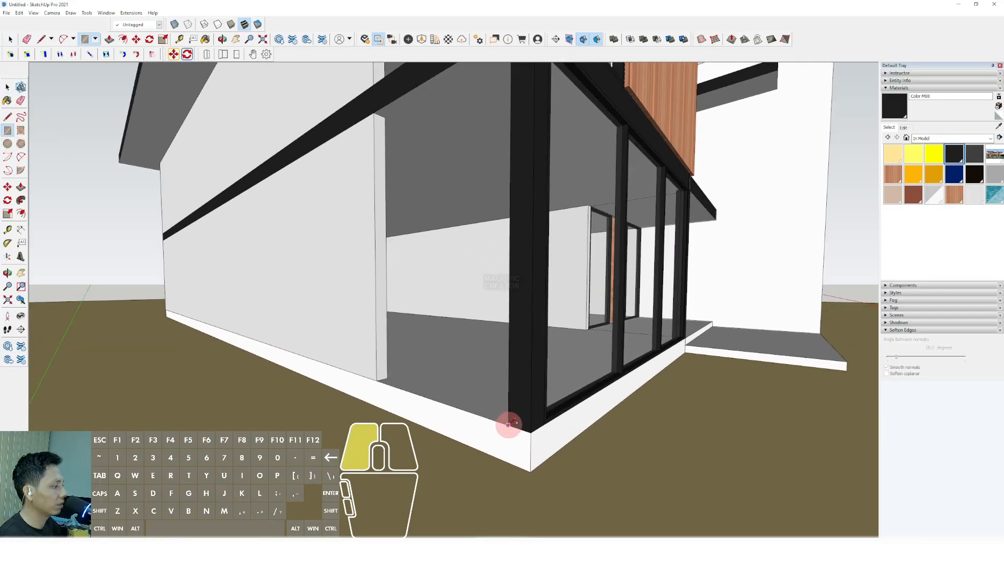
middle_drag(509, 423, 404, 277)
click(380, 163)
key(space)
click(465, 261)
Offset the rectangle's edges slightly inward to outline a thin window frame.
middle_drag(465, 261, 477, 193)
scroll(477, 193, up, 2)
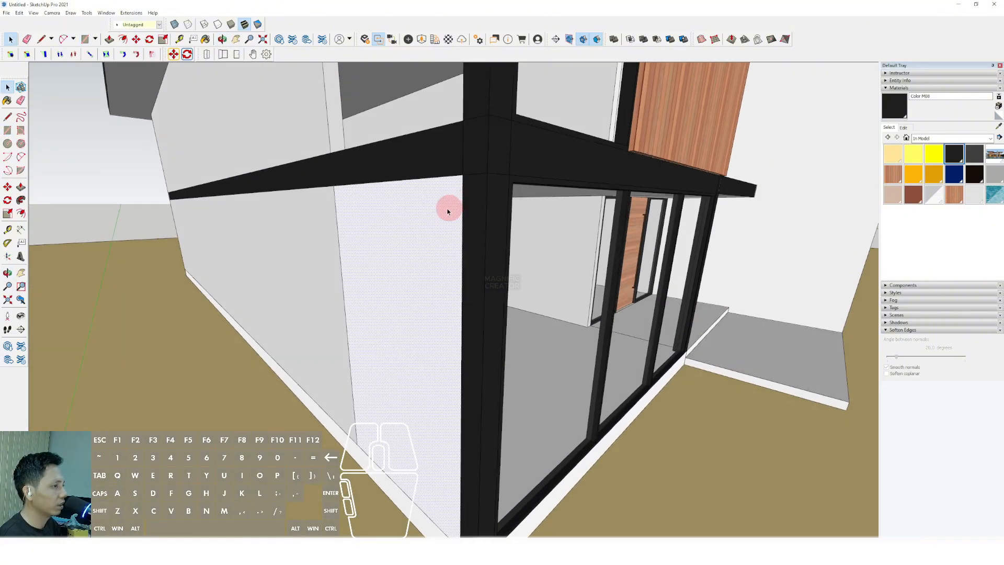
middle_drag(172, 219, 454, 178)
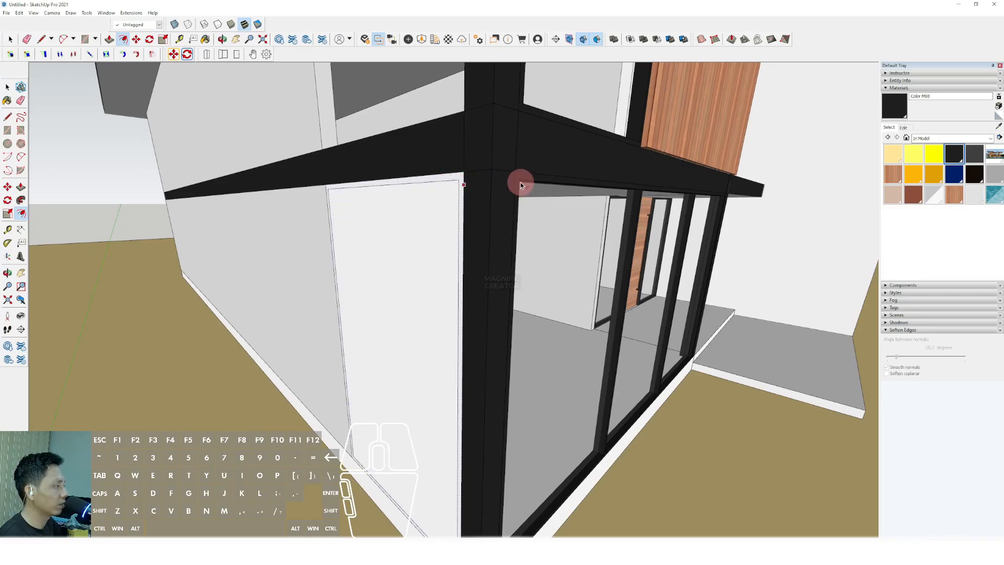
middle_drag(353, 202, 387, 215)
Delete the face inside the offset outline and extrude the frame inward to the wall's thickness.
click(386, 214)
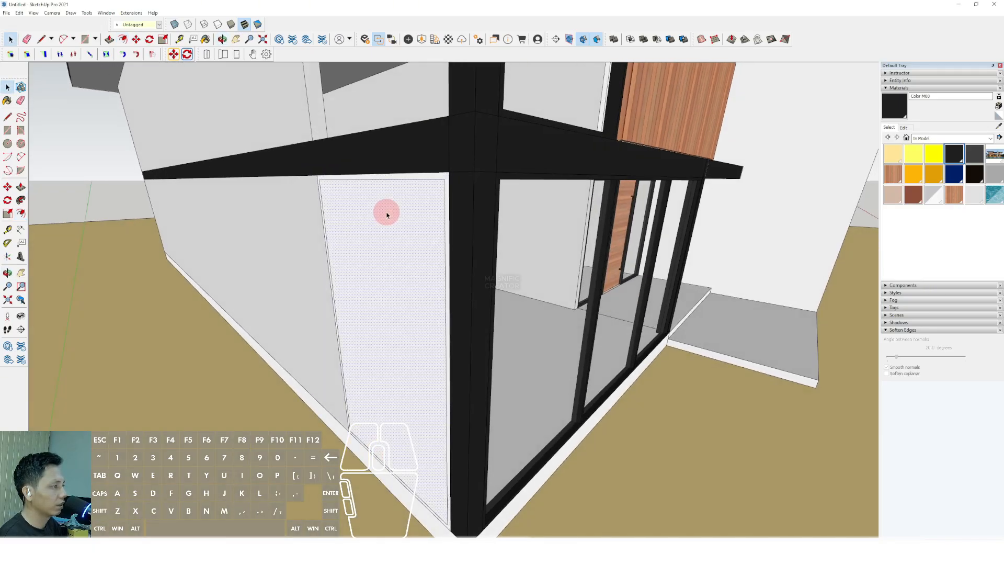
click(401, 227)
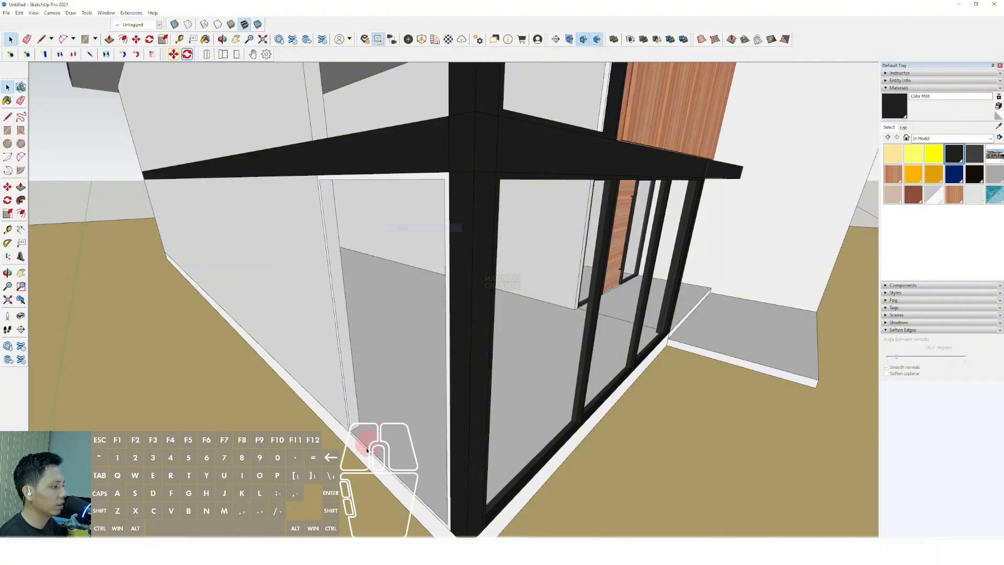
scroll(359, 439, up, 5)
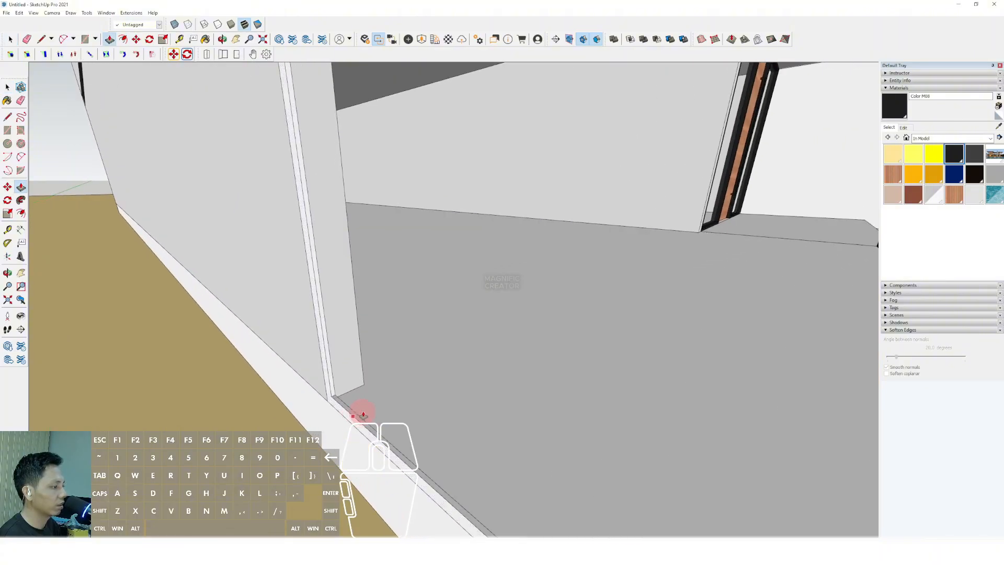
drag(363, 415, 382, 405)
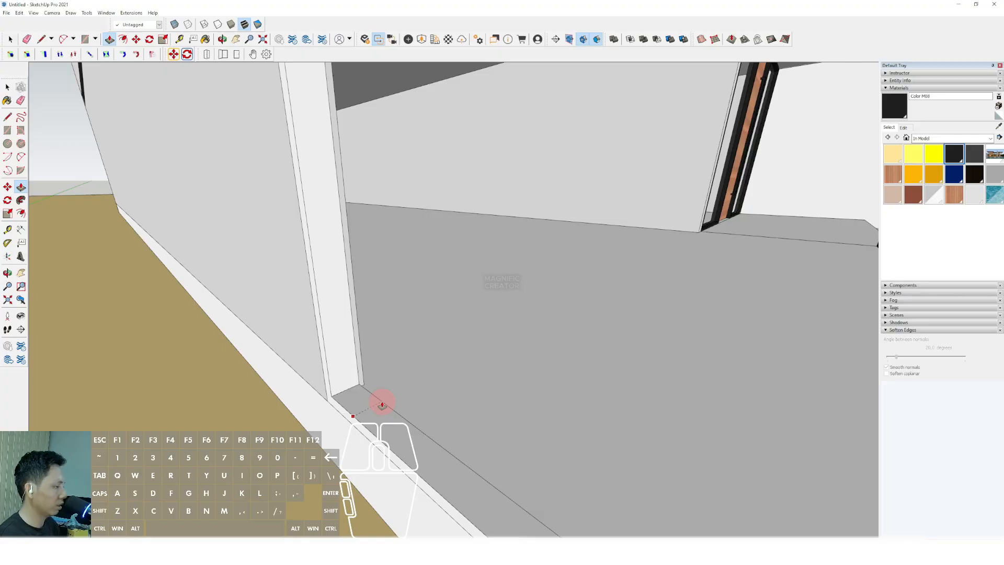
Draw a rectangular pane inside the window frame from its lower inner corner to the opposite upper corner.
key(r)
mouse_move(372, 401)
middle_down()
mouse_move(350, 387)
mouse_move(320, 445)
mouse_move(668, 287)
middle_up()
click(345, 388)
scroll(349, 396, down, 6)
scroll(682, 170, up, 2)
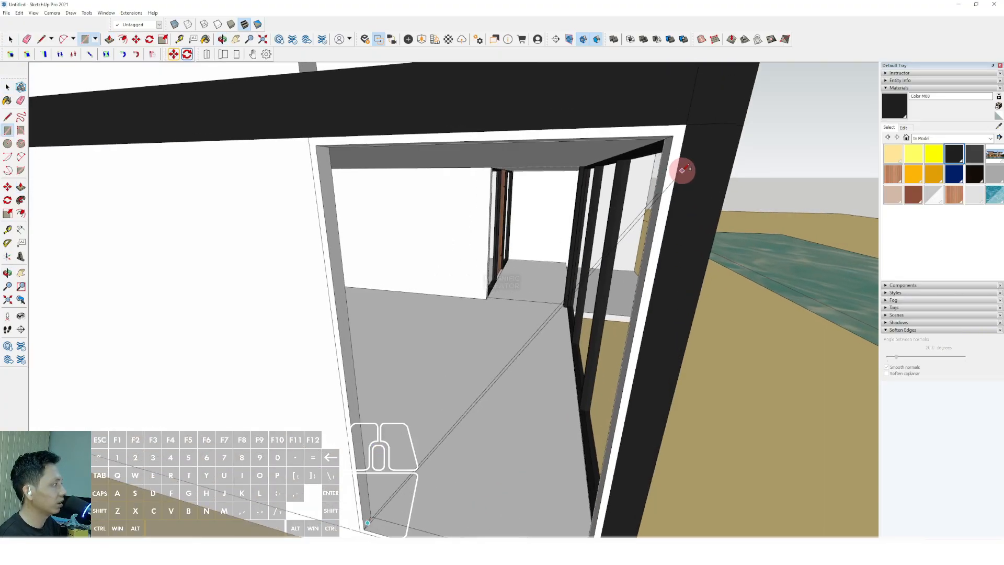
middle_drag(681, 170, 667, 130)
scroll(622, 155, up, 4)
click(619, 155)
key(space)
scroll(563, 197, down, 2)
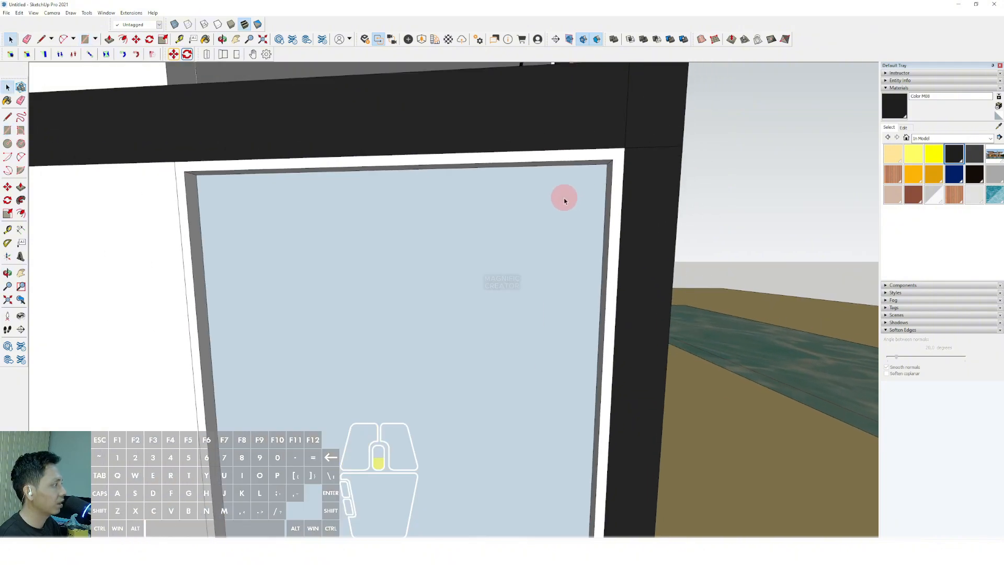
scroll(564, 201, down, 3)
Apply Translucent Glass Gray to the window pane and group the pane together with its frame.
middle_drag(614, 222, 561, 250)
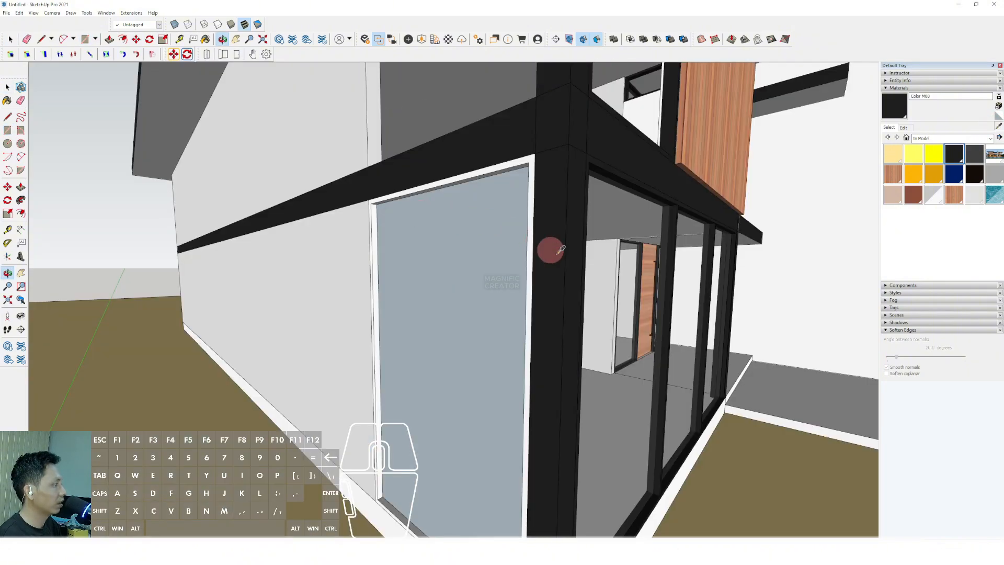
click(487, 236)
mouse_move(487, 236)
middle_down()
mouse_move(448, 238)
mouse_move(497, 213)
middle_up()
key(space)
right_click(497, 214)
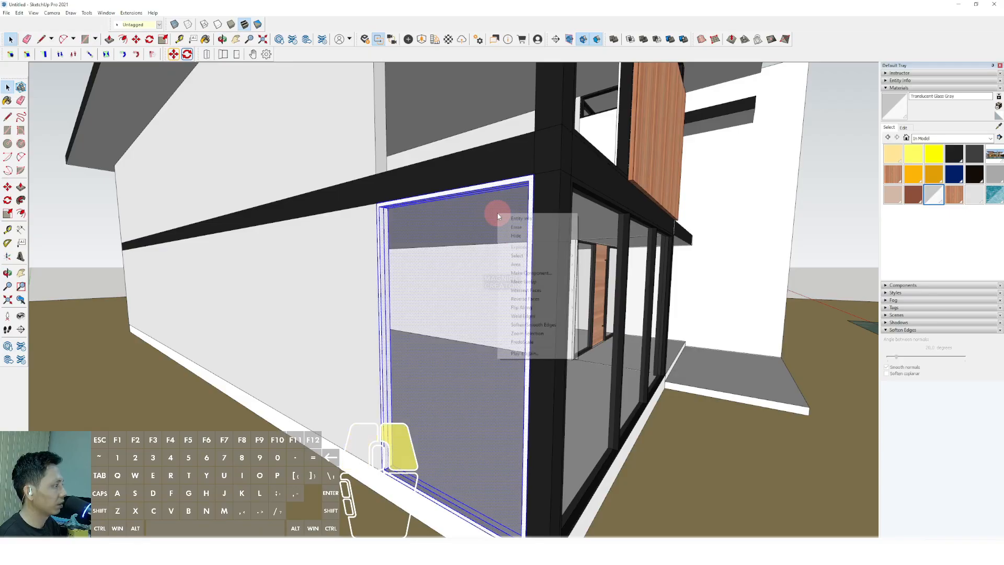
click(523, 281)
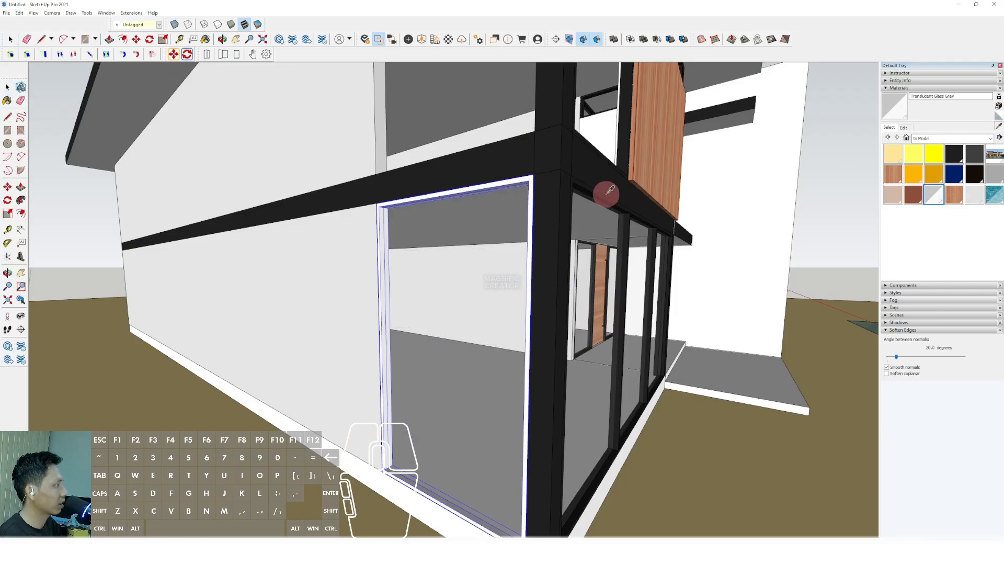
Paint the grouped side window's frame with the near-black Color M08 sampled from the existing black framing.
middle_drag(609, 191, 576, 180)
click(504, 175)
mouse_move(497, 179)
middle_down()
mouse_move(506, 305)
mouse_move(495, 403)
middle_up()
key(space)
Copy the side window group straight up to the upper-floor opening, resting on top of the floor slab.
scroll(487, 428, up, 3)
key(m)
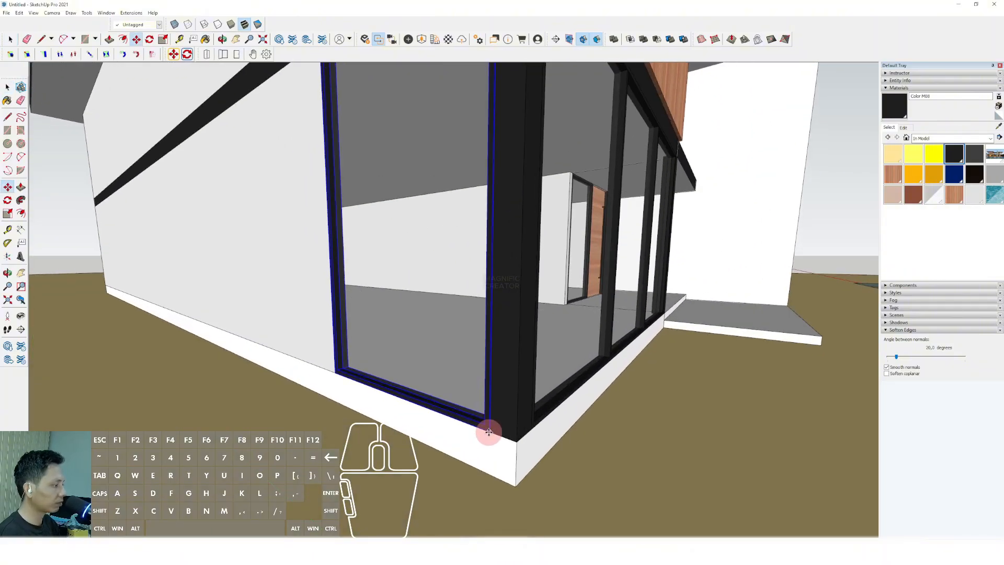
key(ctrl)
click(490, 429)
scroll(492, 343, down, 3)
mouse_move(492, 342)
shift+middle_down()
mouse_move(490, 332)
mouse_move(485, 430)
shift+middle_up()
scroll(481, 334, down, 1)
shift+middle_drag(481, 331, 463, 420)
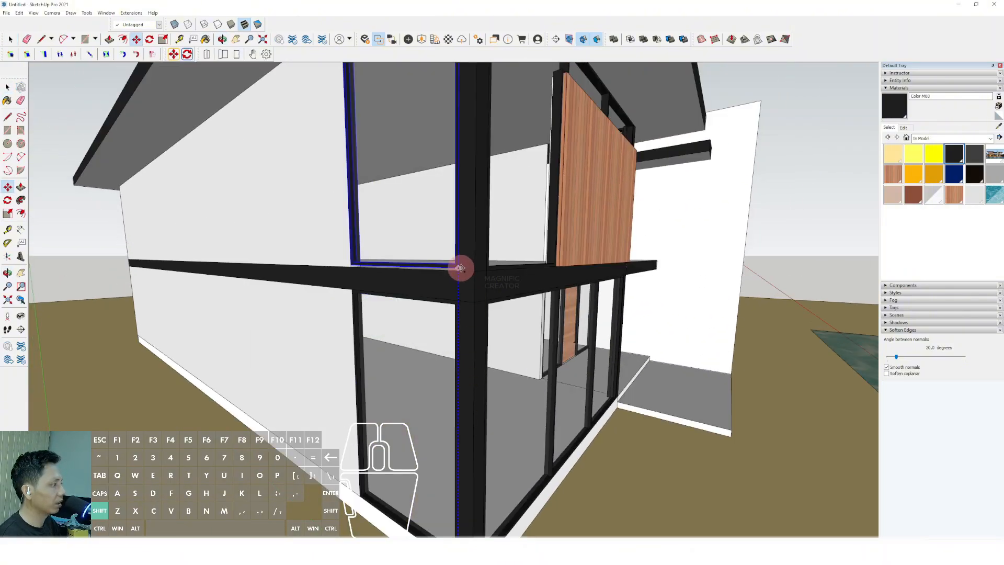
click(459, 272)
Examine the house from the side and rear, checking the base slab, walls and roof edges.
key(space)
scroll(460, 283, down, 4)
middle_drag(460, 290, 487, 422)
scroll(418, 285, down, 4)
middle_drag(464, 363, 465, 387)
double_click(464, 387)
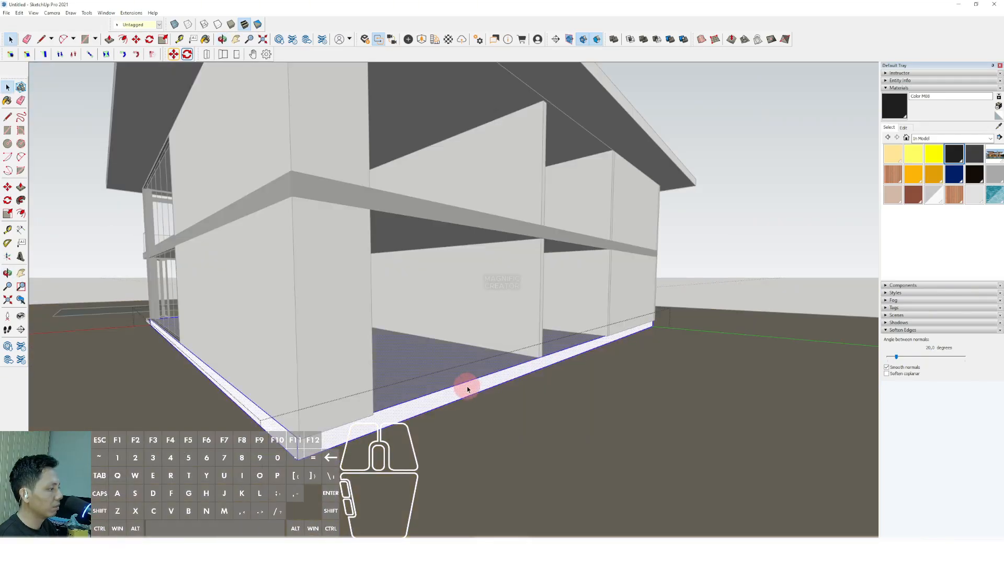
click(701, 247)
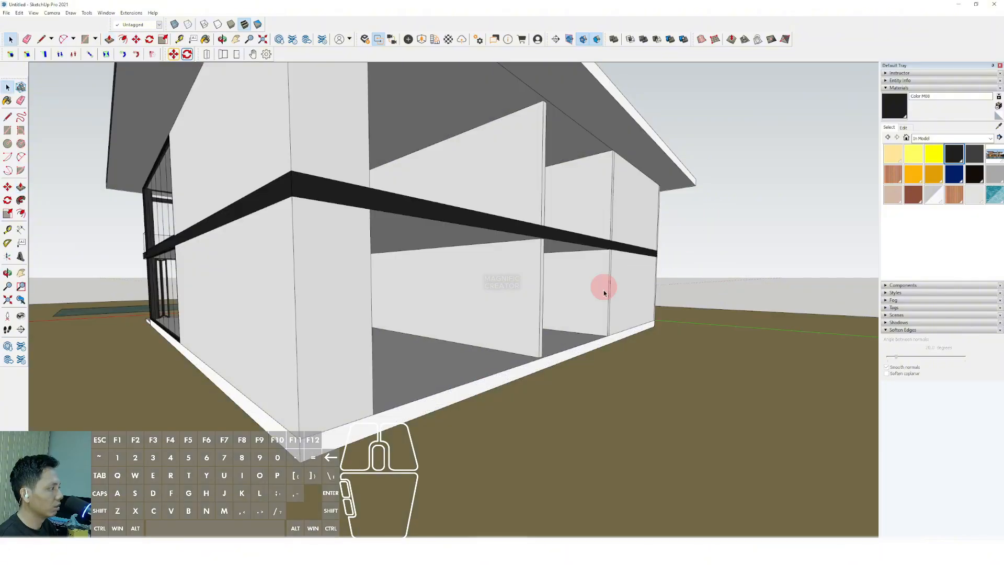
scroll(558, 321, down, 3)
shift+middle_drag(557, 321, 403, 299)
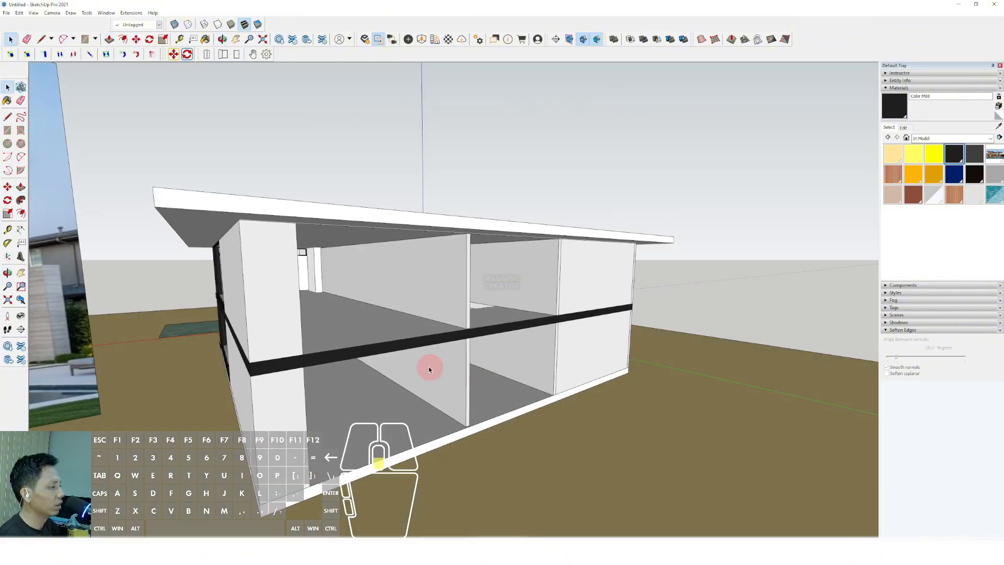
scroll(430, 368, down, 3)
middle_drag(431, 367, 429, 352)
Sample the VERTICAL SIDING material from the upper facade panel and mute it to saturation 15 and lightness 51.
middle_drag(285, 322, 408, 395)
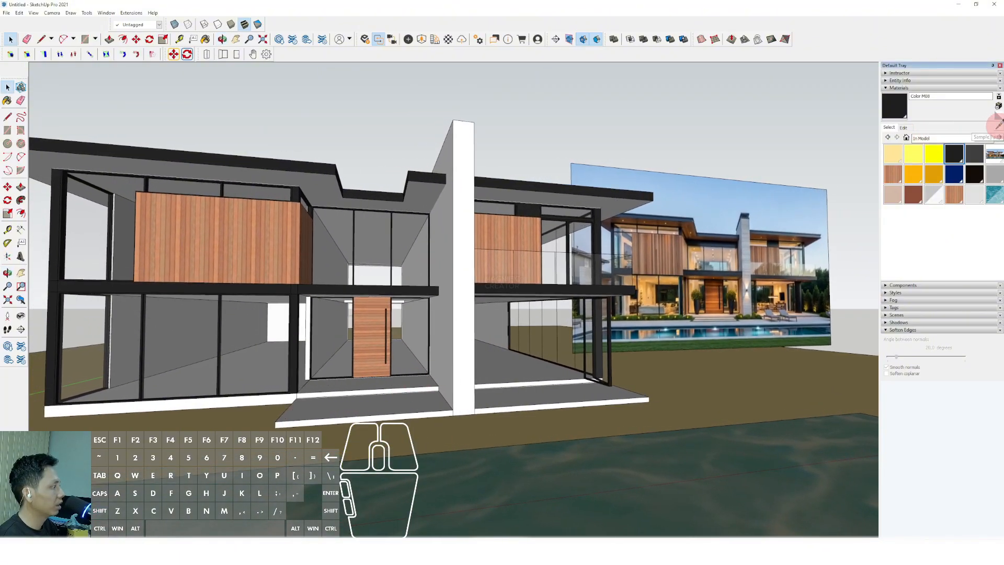
click(997, 125)
scroll(307, 274, up, 5)
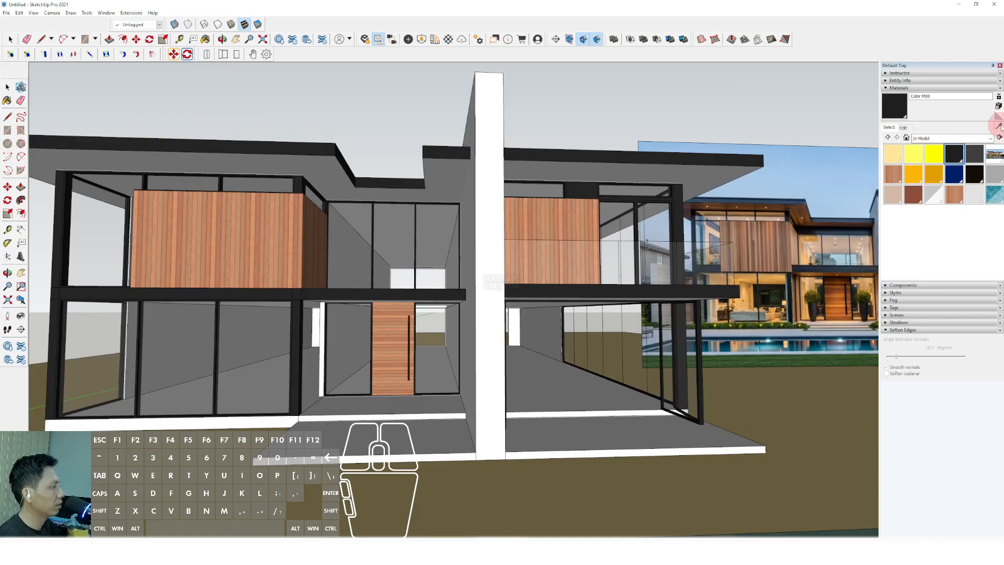
middle_drag(571, 202, 559, 211)
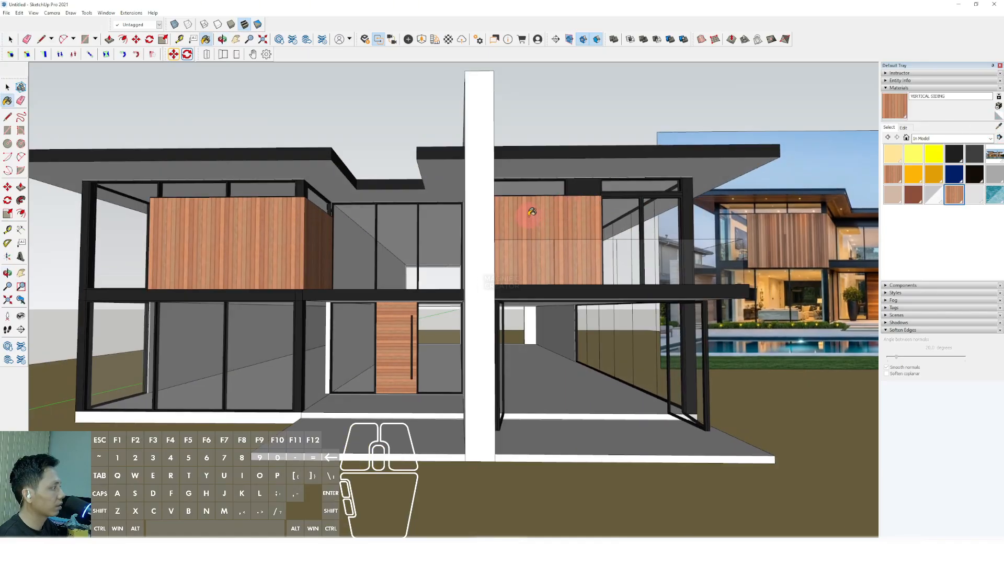
click(903, 127)
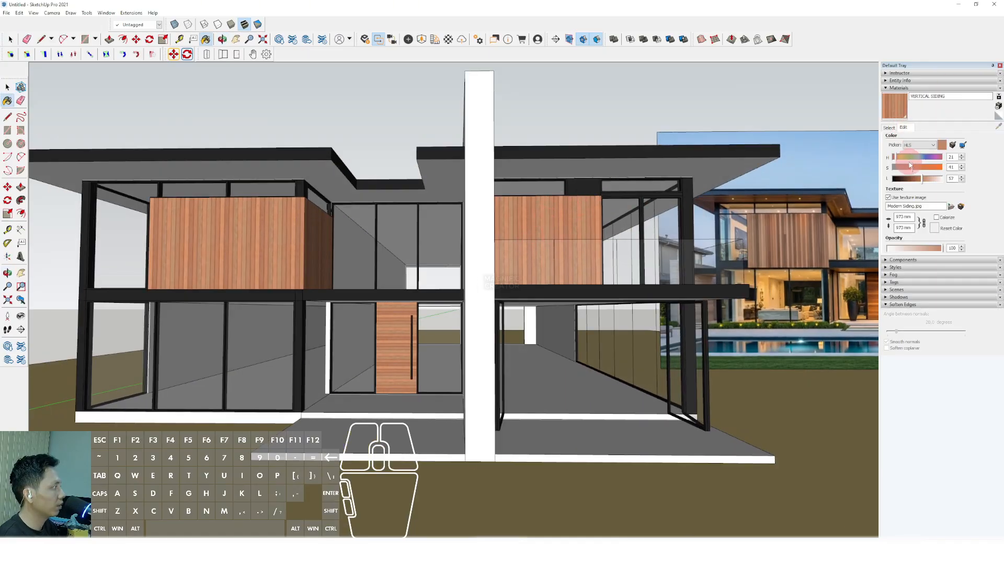
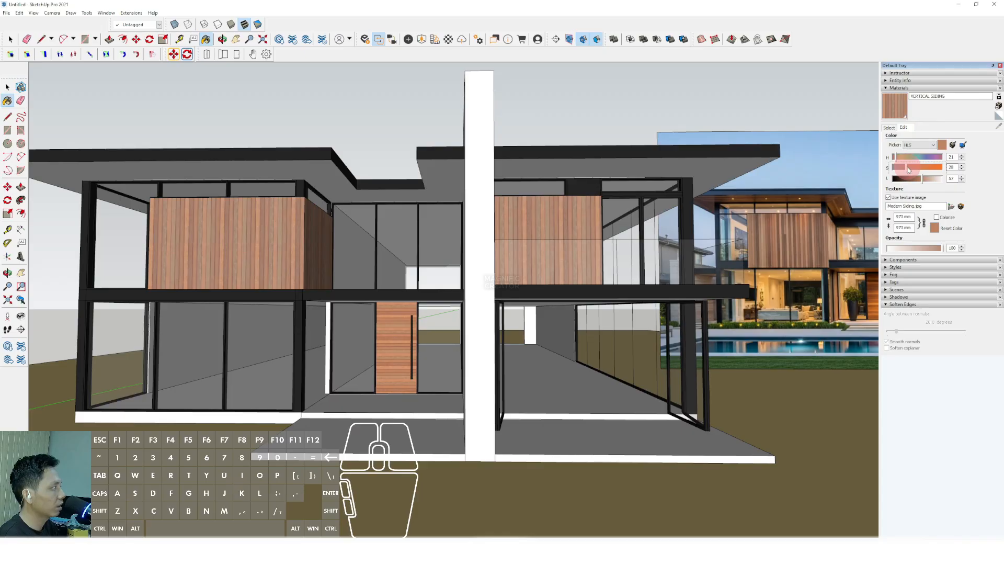
drag(916, 181, 916, 182)
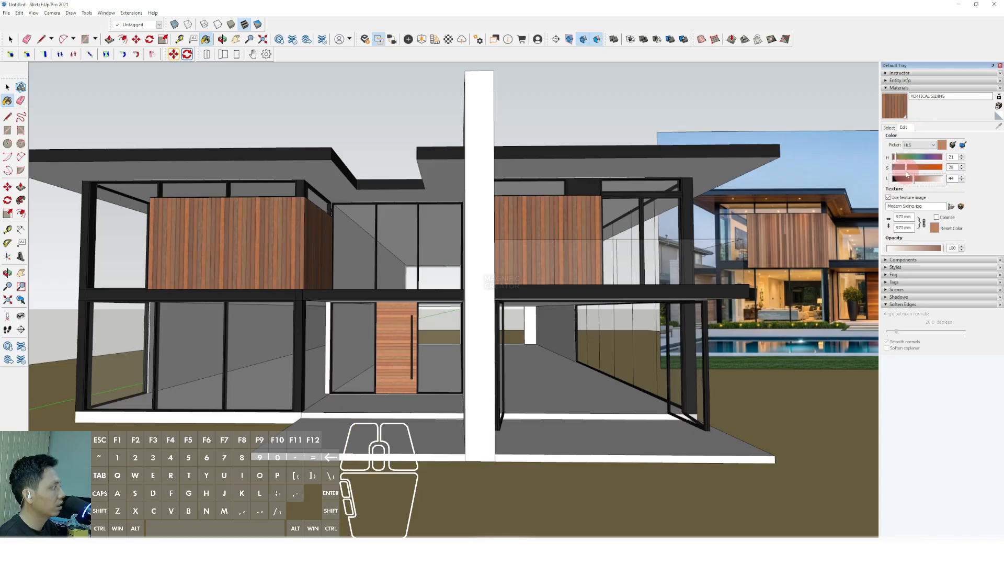
drag(921, 181, 917, 182)
middle_drag(523, 285, 425, 298)
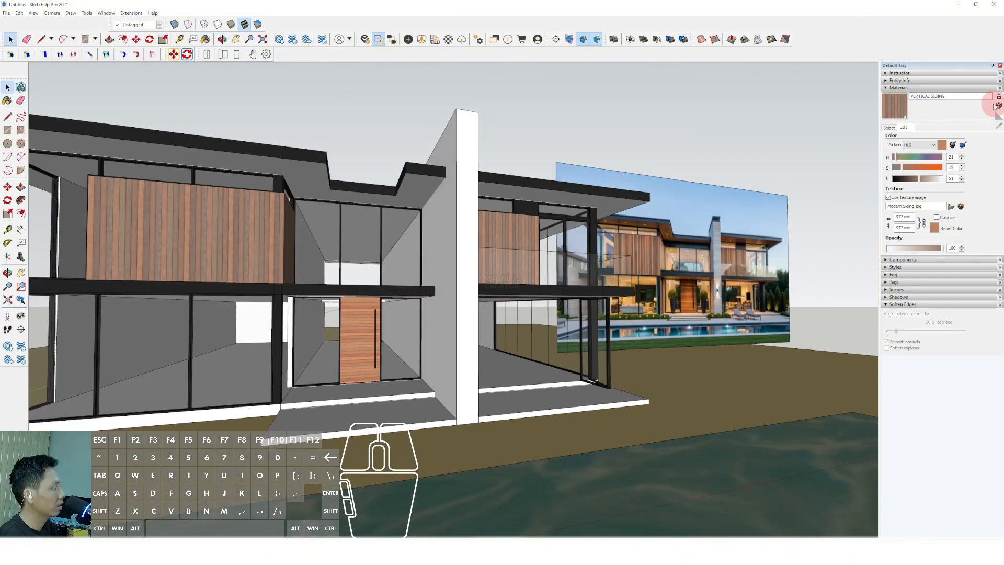
Sample the Modern Siding material from the entrance door and set its saturation to 31 and lightness to 50.
click(890, 128)
scroll(409, 297, up, 3)
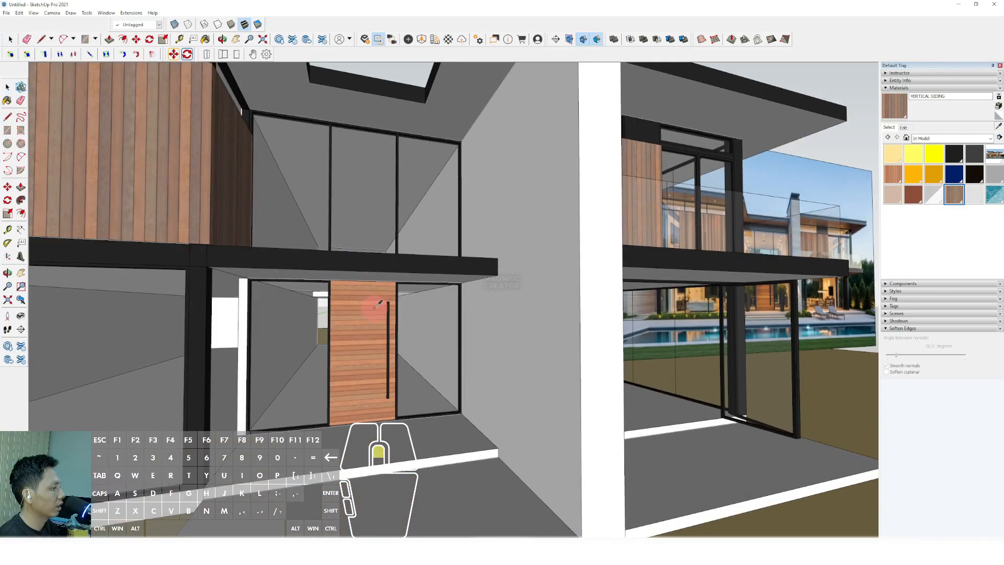
click(902, 128)
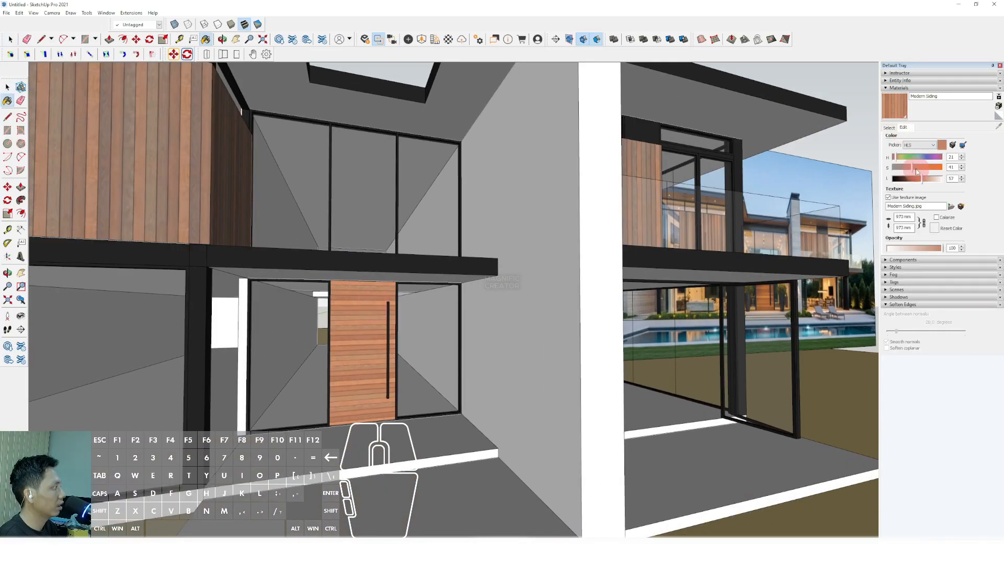
click(915, 178)
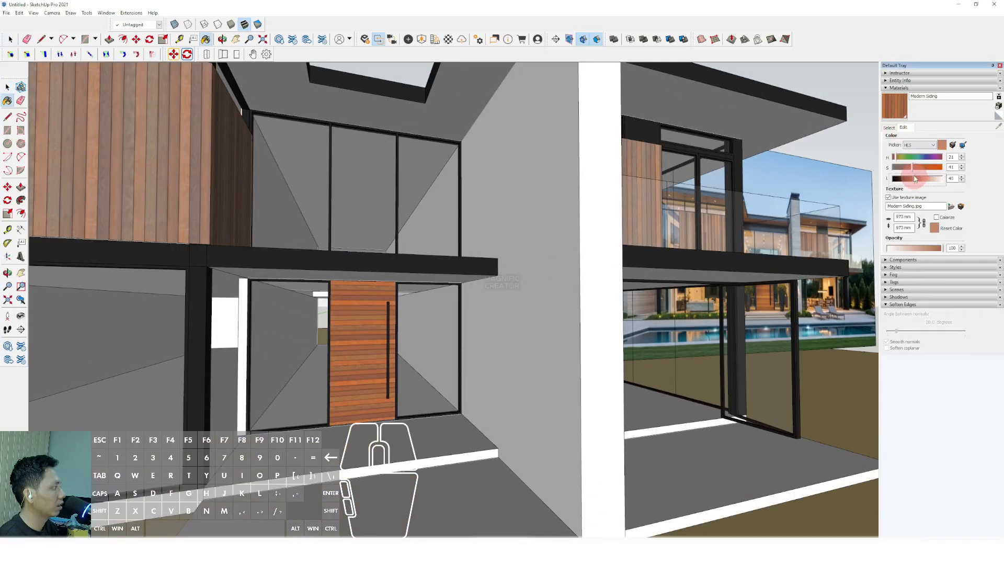
drag(918, 179, 921, 182)
scroll(623, 304, down, 10)
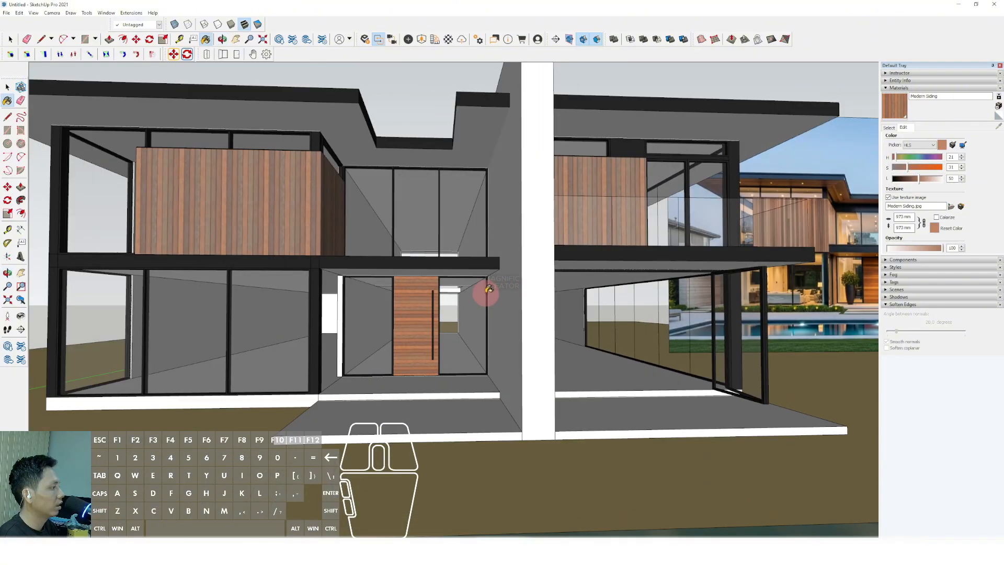
Examine the house's front facade and outer side wall from several angles.
shift+middle_drag(484, 291, 450, 368)
scroll(314, 371, up, 2)
shift+middle_drag(300, 365, 337, 366)
scroll(320, 376, down, 2)
shift+middle_drag(337, 366, 377, 334)
scroll(302, 345, up, 2)
shift+middle_drag(378, 334, 421, 353)
scroll(422, 354, up, 2)
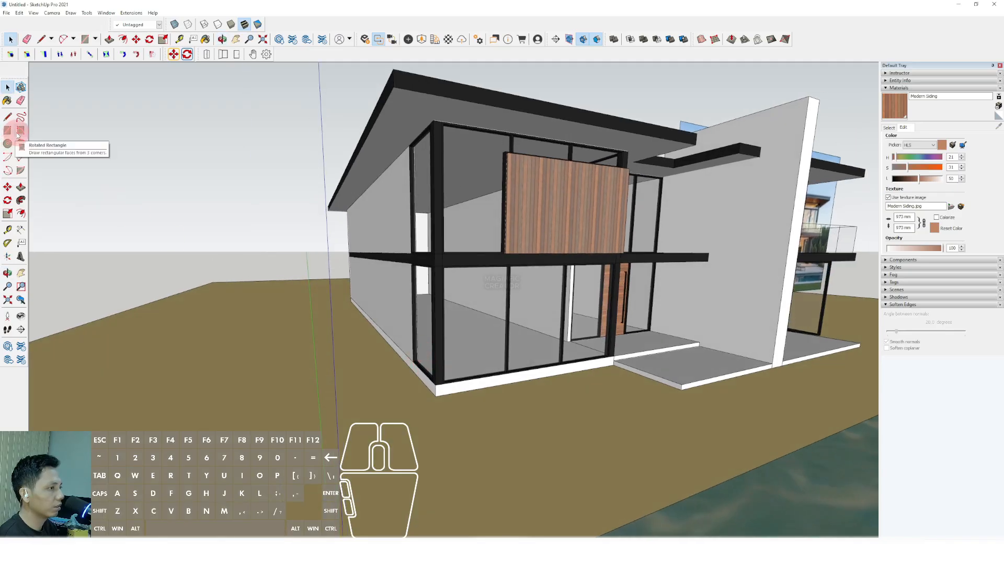
Place a Tape Measure guide line on the ground beside the house, parallel to its outer side wall.
middle_drag(436, 419, 314, 375)
scroll(361, 386, up, 2)
scroll(361, 386, down, 4)
scroll(315, 374, up, 8)
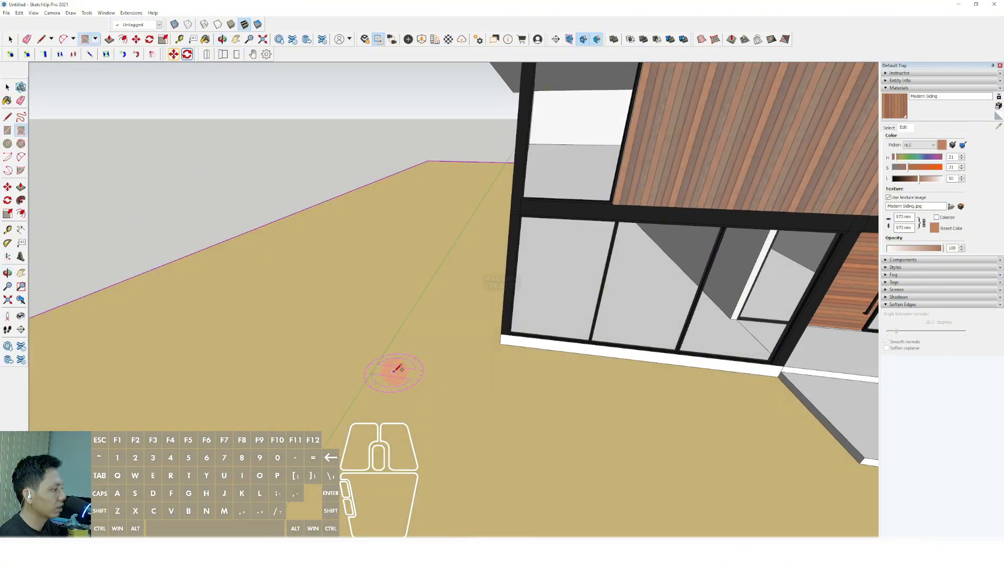
scroll(389, 367, down, 1)
middle_drag(403, 366, 434, 376)
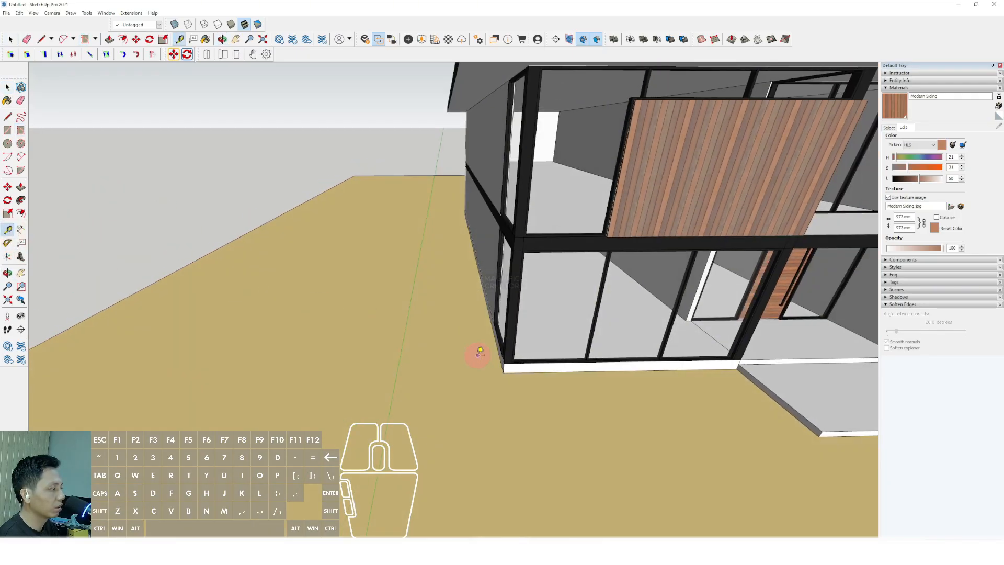
scroll(479, 351, up, 3)
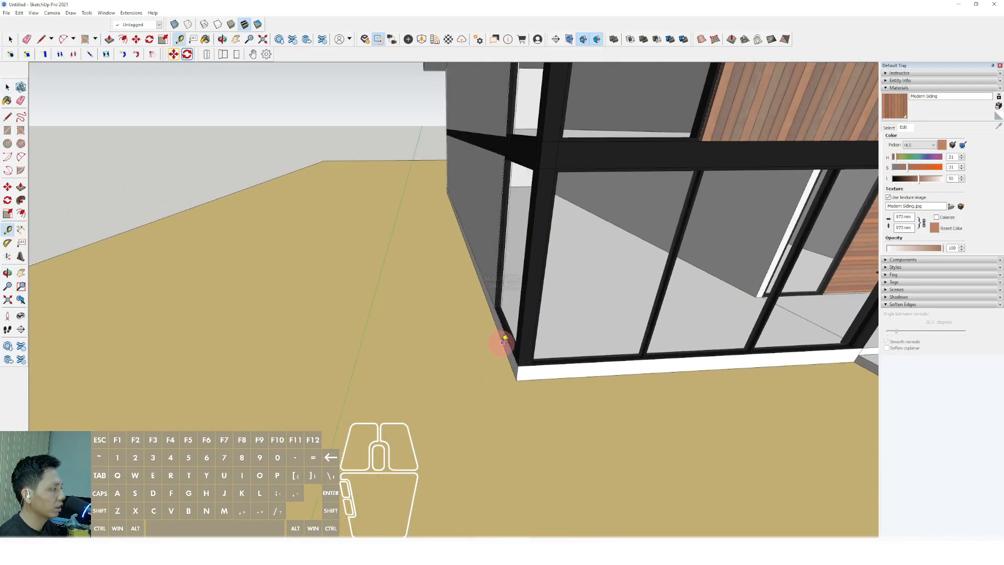
scroll(367, 344, down, 1)
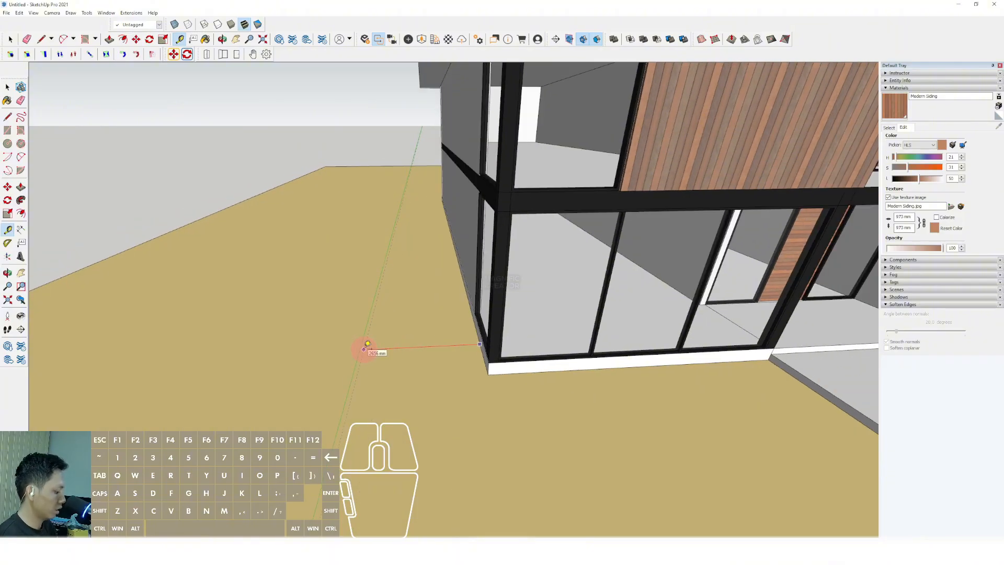
middle_drag(415, 355, 214, 258)
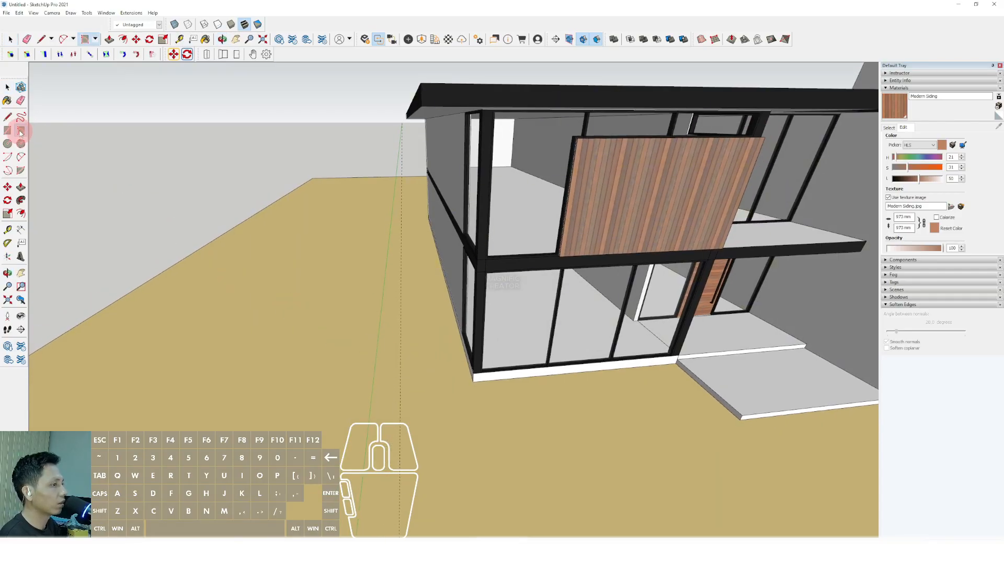
Draw a long narrow strip on the ground along the guide with the Rotated Rectangle tool.
middle_drag(386, 335, 418, 424)
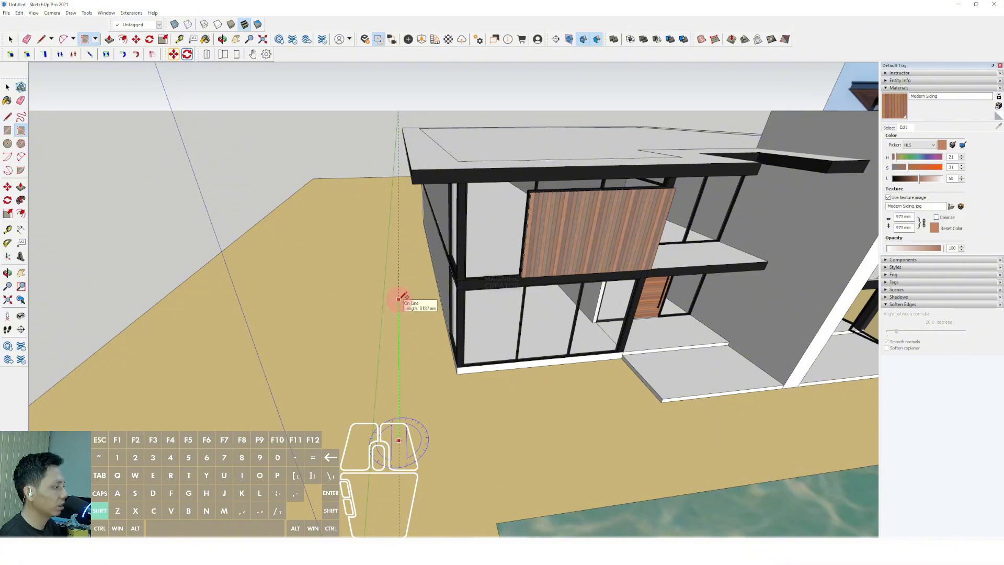
scroll(398, 296, up, 3)
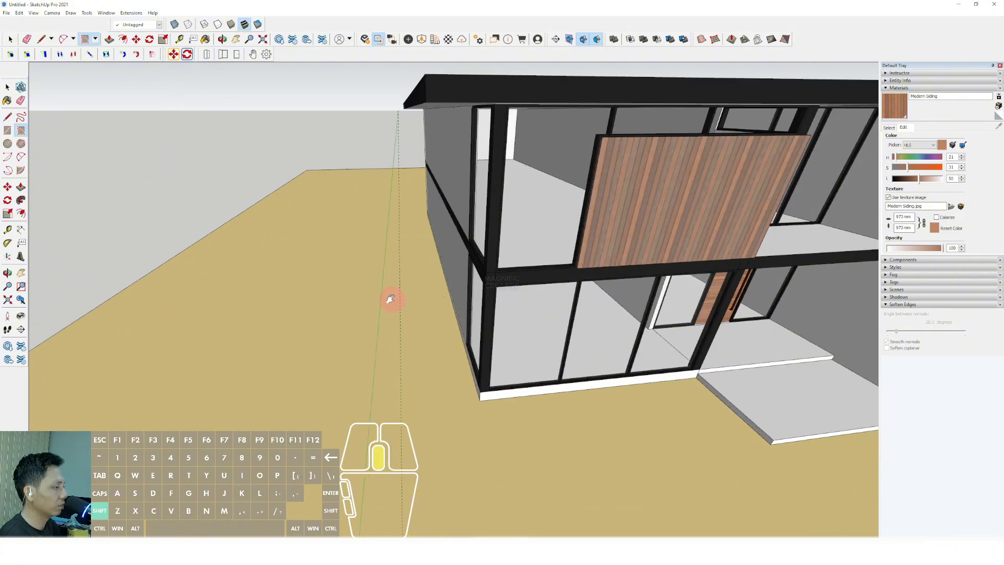
shift+middle_drag(390, 299, 395, 269)
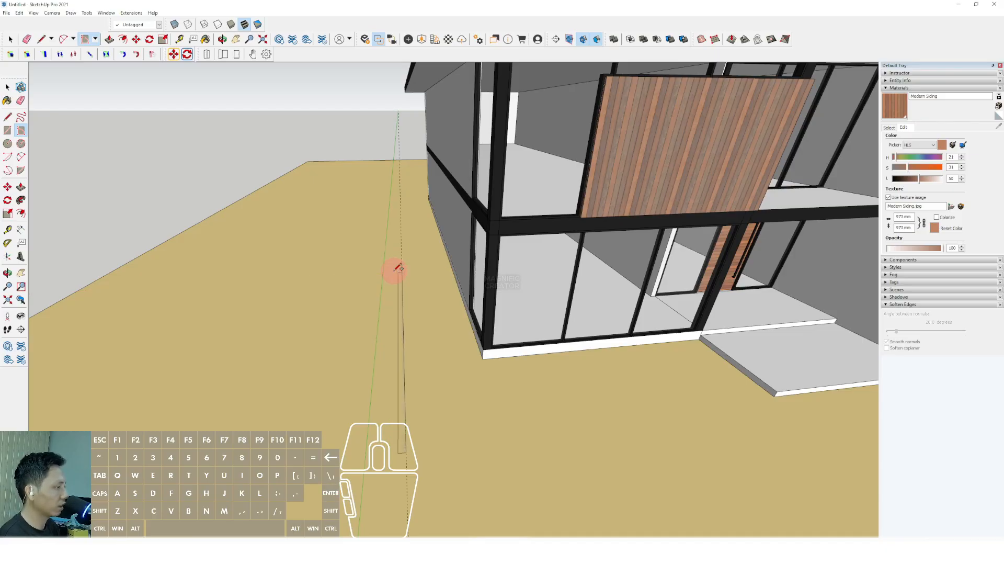
scroll(428, 412, up, 1)
middle_drag(428, 411, 403, 338)
scroll(402, 326, up, 4)
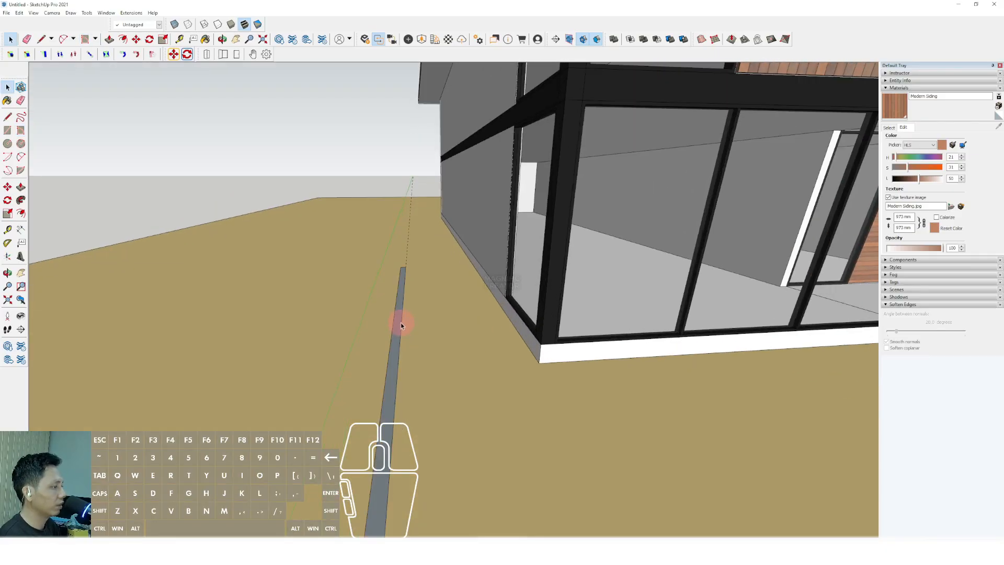
Extrude the narrow strip upward into a free-standing wall level with the house's upper floor slab.
click(402, 300)
scroll(402, 299, down, 2)
shift+middle_drag(405, 285, 365, 333)
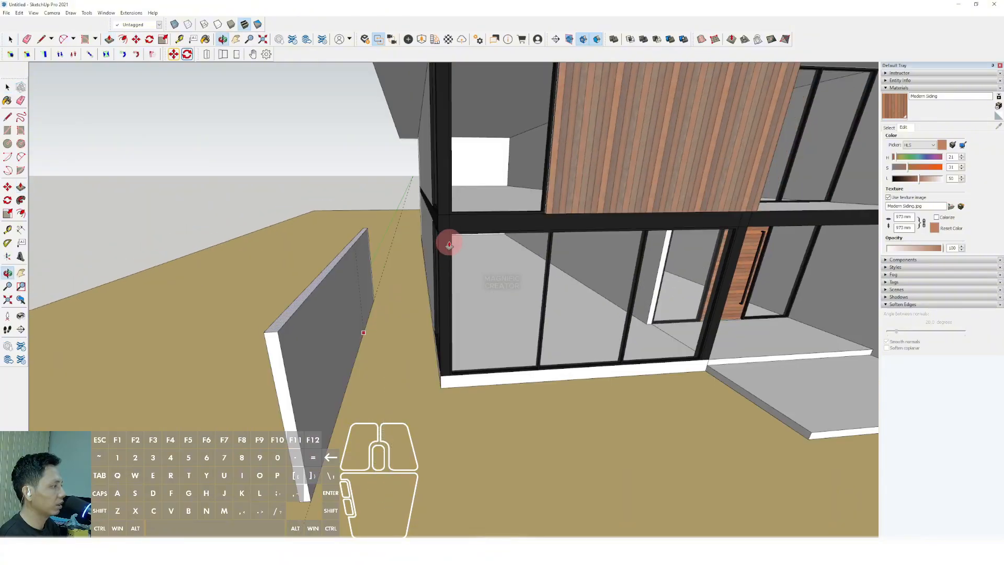
click(443, 232)
key(space)
Select the whole free-standing side wall and make it a group.
scroll(434, 263, down, 2)
scroll(433, 263, down, 3)
middle_drag(437, 312, 426, 263)
scroll(334, 295, up, 4)
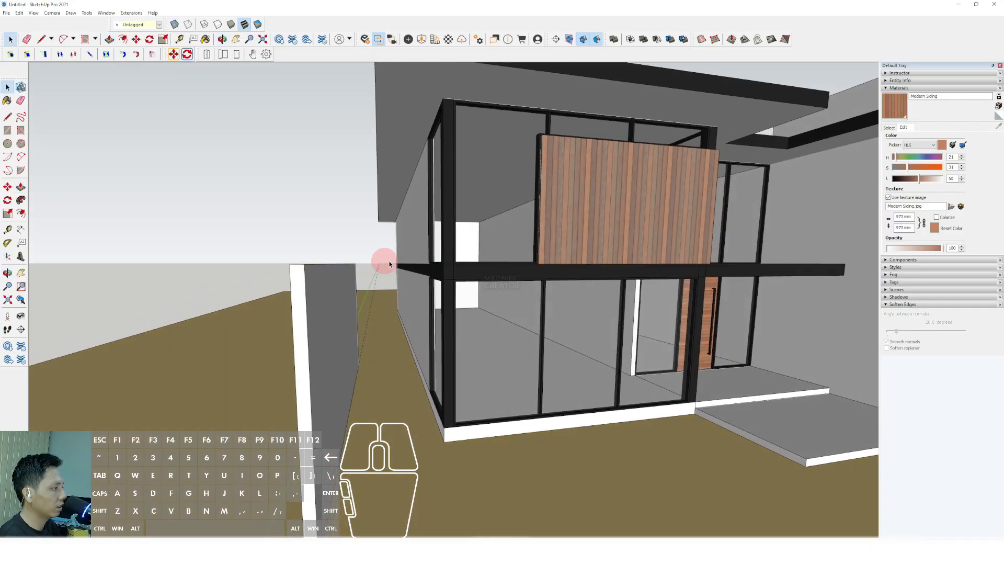
scroll(389, 264, up, 5)
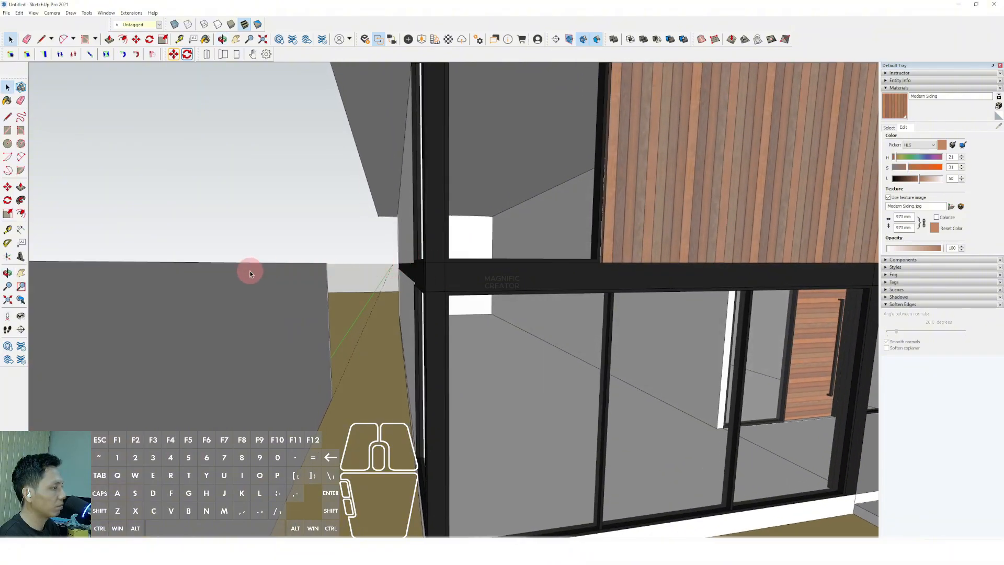
scroll(466, 284, down, 3)
scroll(479, 264, down, 5)
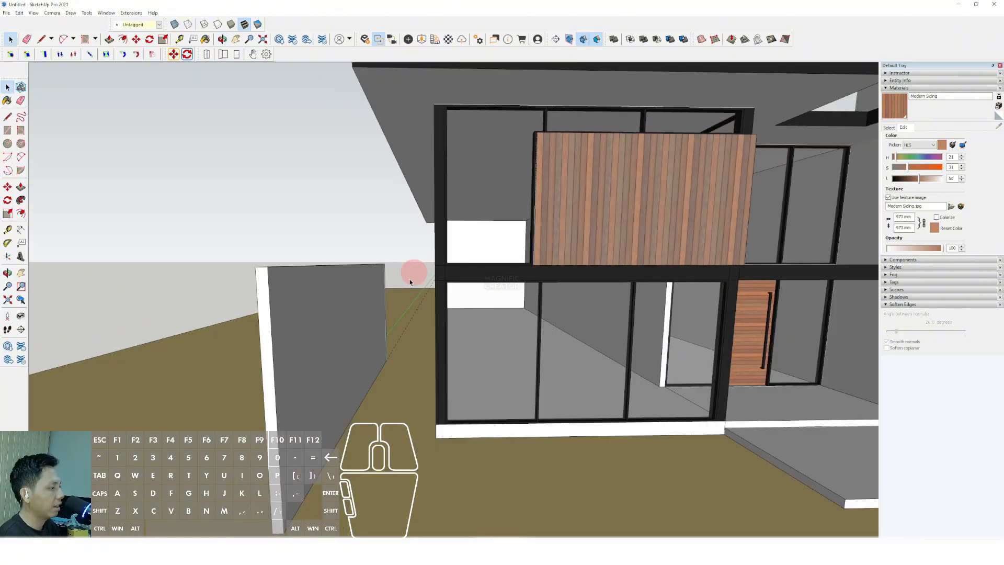
scroll(339, 290, up, 3)
click(341, 251)
right_click(341, 253)
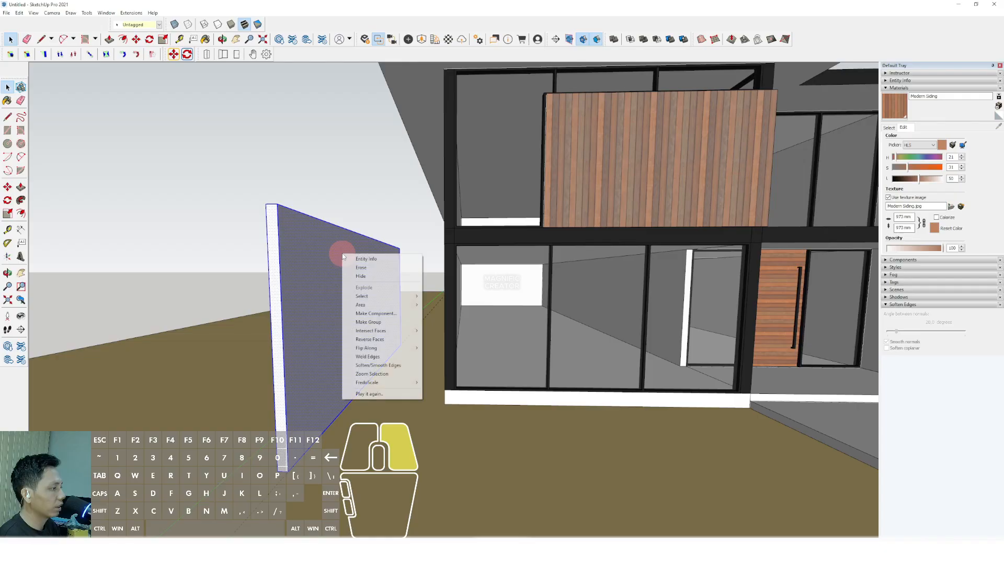
click(363, 324)
Draw a rectangle on the ground between the free-standing wall and the side of the house.
scroll(335, 334, down, 6)
shift+middle_drag(399, 336, 355, 387)
scroll(278, 390, up, 5)
scroll(336, 381, up, 2)
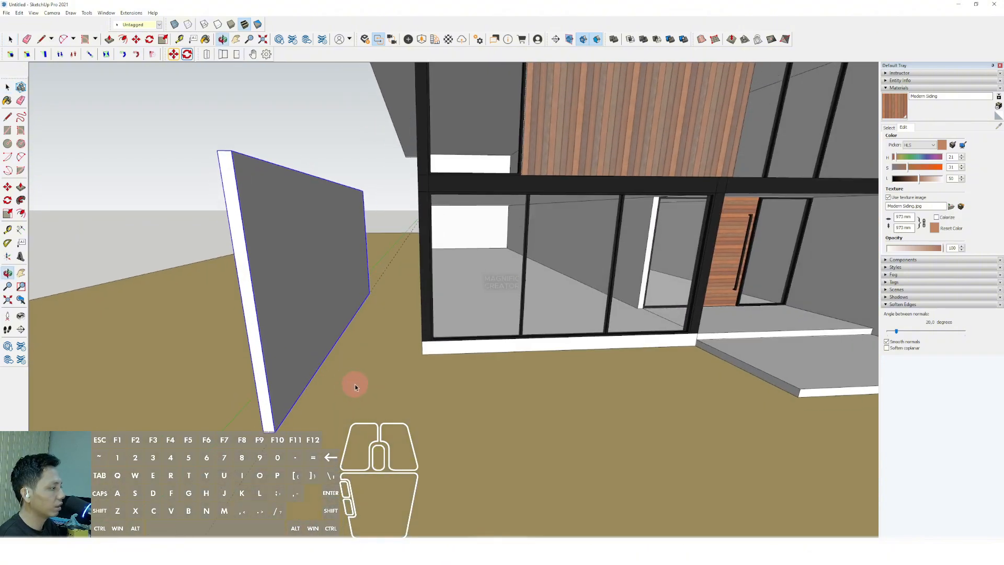
click(7, 130)
scroll(294, 385, up, 2)
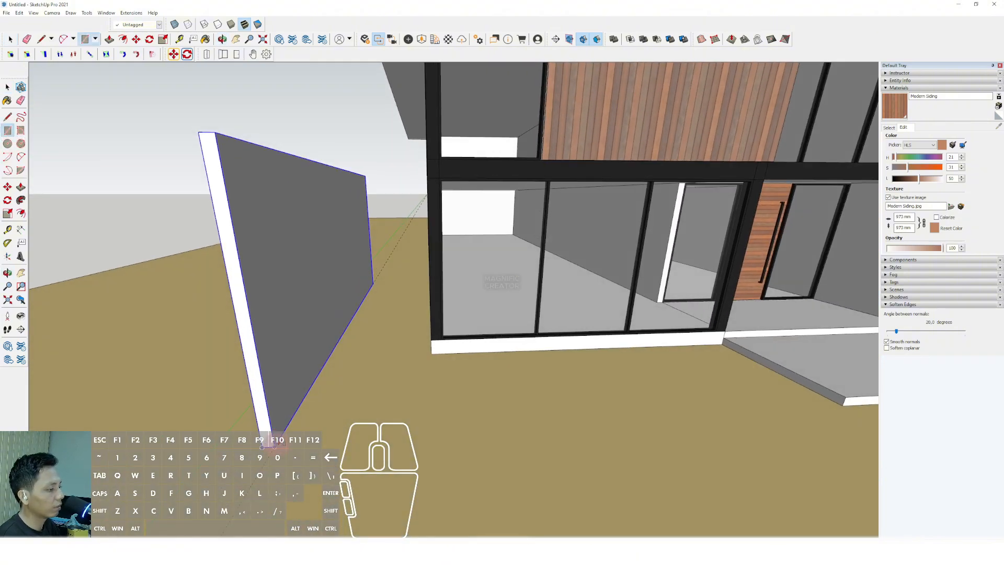
click(274, 439)
middle_drag(337, 419, 387, 429)
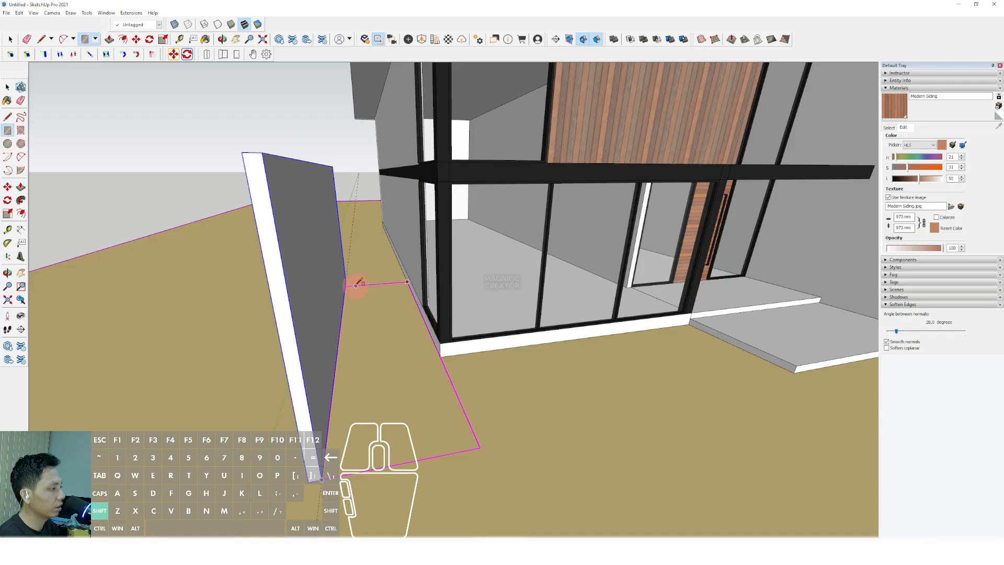
scroll(402, 347, down, 3)
key(space)
Extrude the side rectangle upward into a thin slab and make it a group.
middle_drag(390, 358, 387, 353)
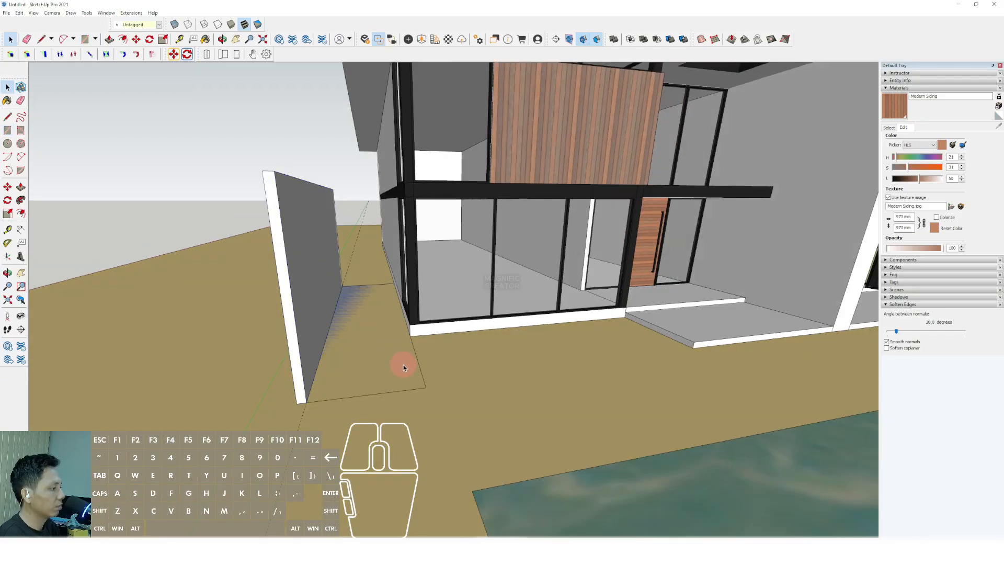
key(space)
click(391, 342)
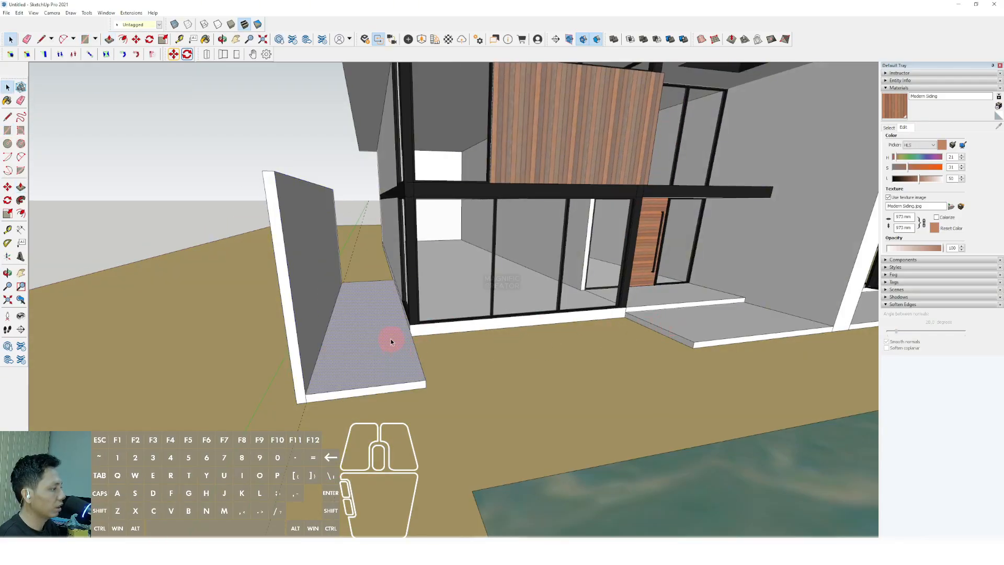
right_click(390, 340)
click(413, 408)
Draw a narrow rectangle on the ground in front of the glazed room, between the side slab and the entrance slab.
scroll(388, 390, down, 5)
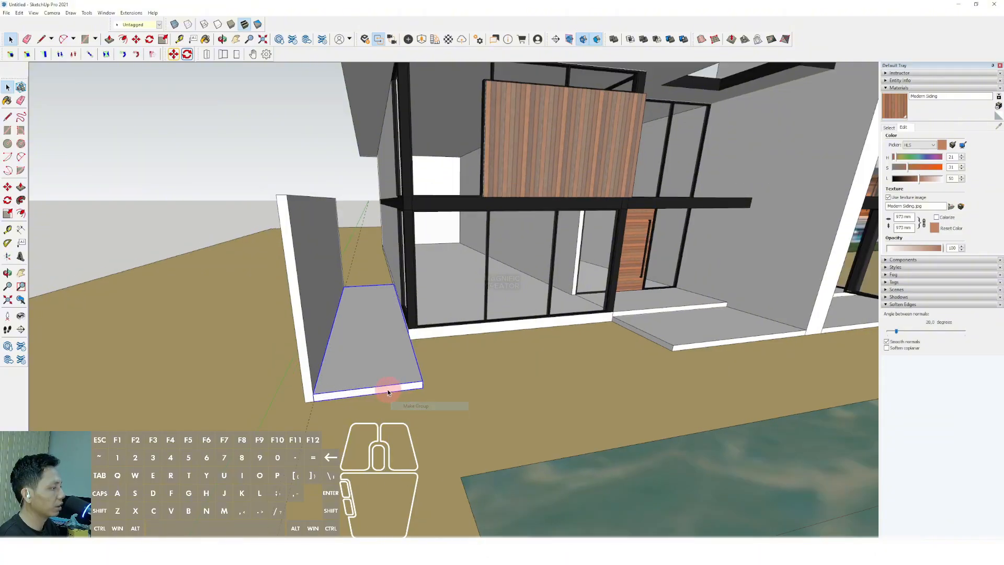
middle_drag(387, 390, 323, 394)
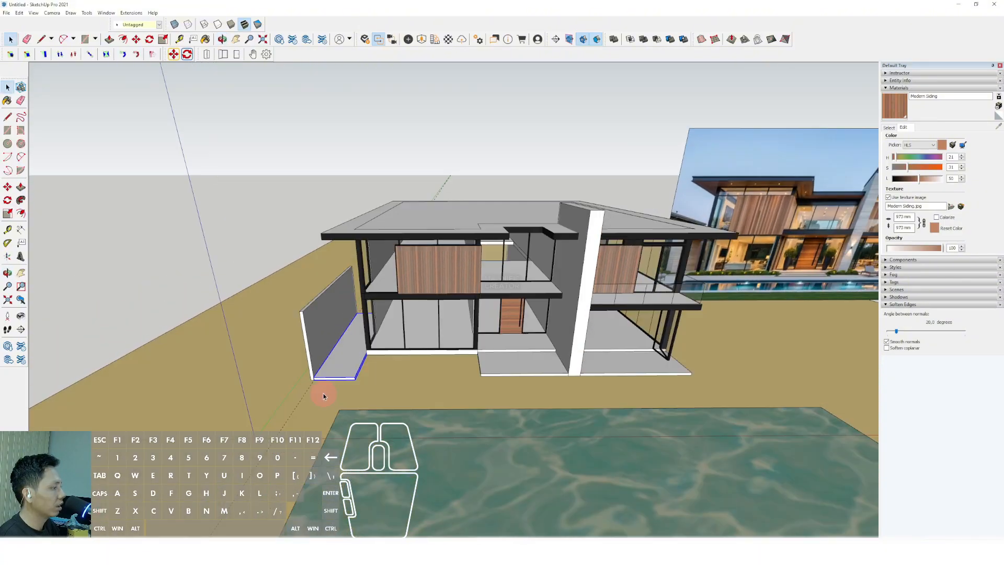
scroll(359, 369, up, 7)
middle_drag(457, 368, 444, 386)
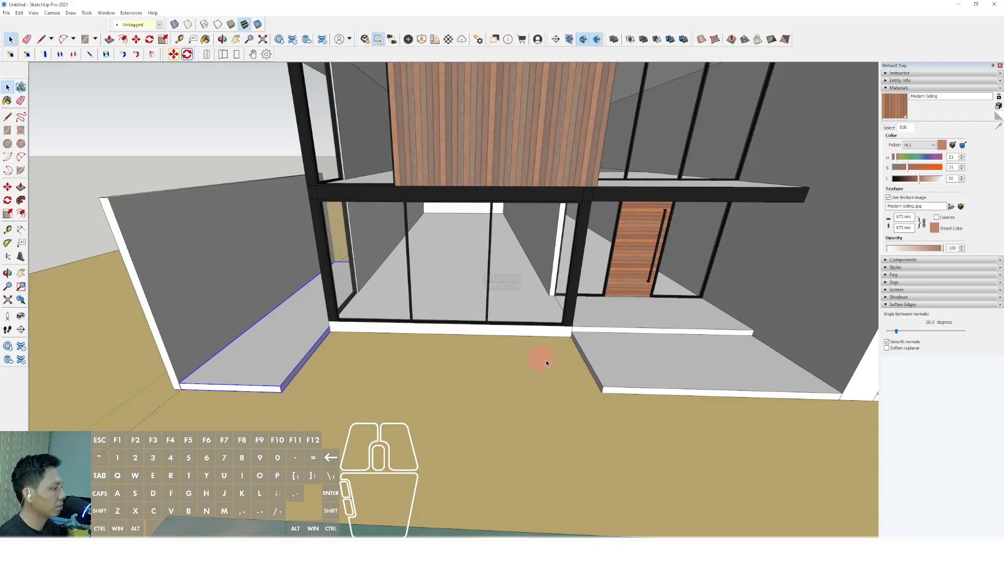
middle_drag(546, 362, 475, 383)
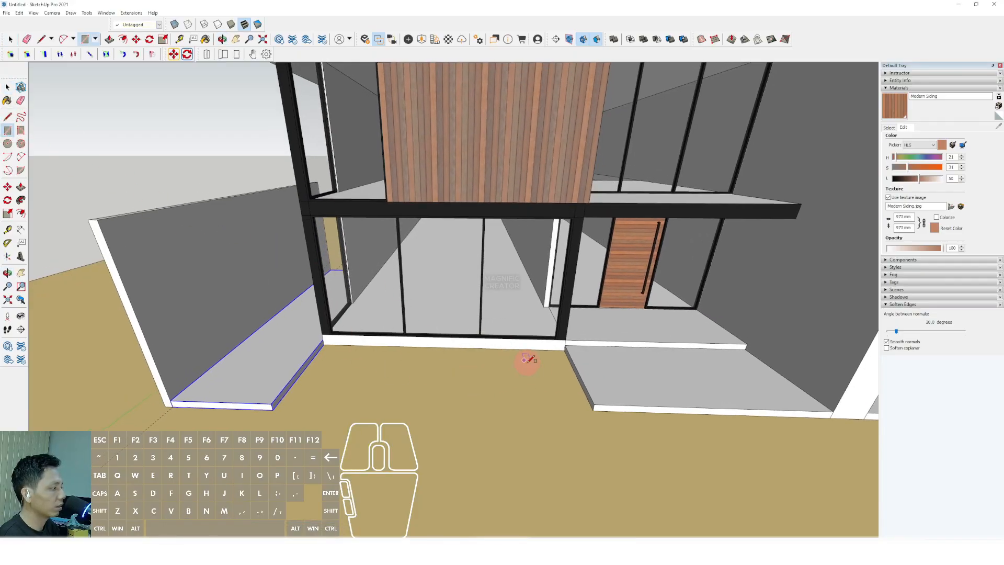
scroll(640, 407, up, 2)
click(583, 411)
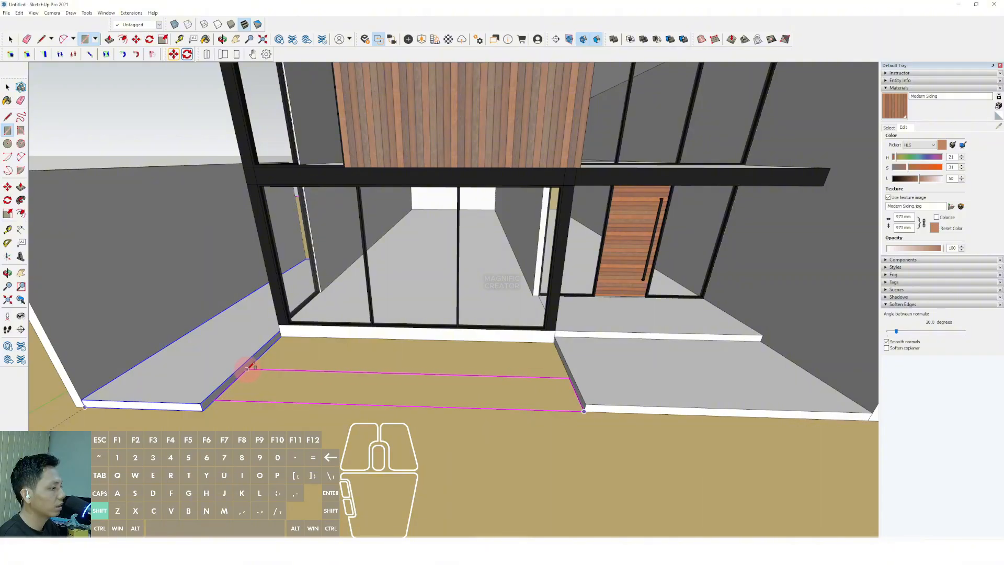
key(space)
middle_drag(241, 375, 324, 372)
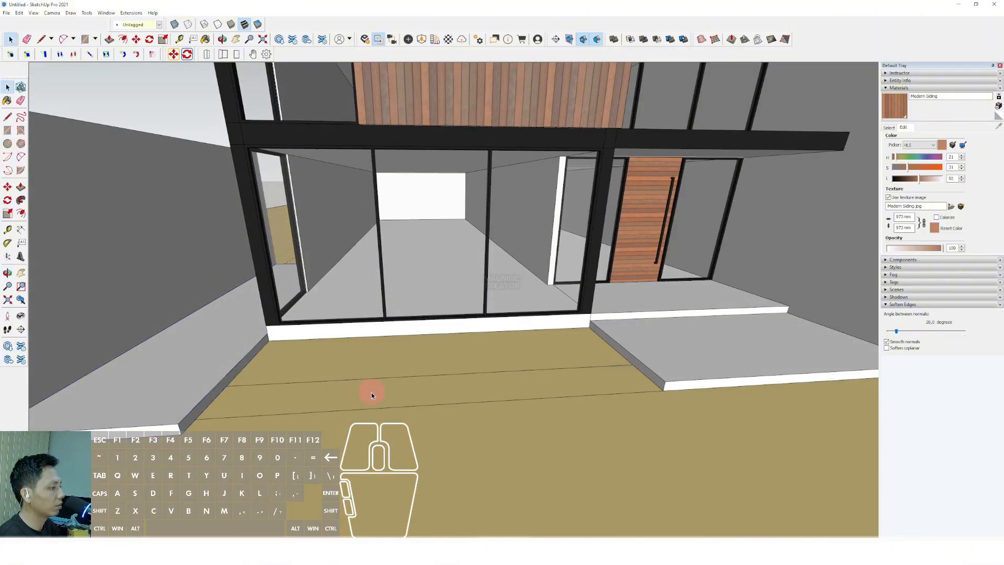
Extrude the narrow front strip upward into a low planter base running from the side slab to the entrance slab.
scroll(372, 396, down, 6)
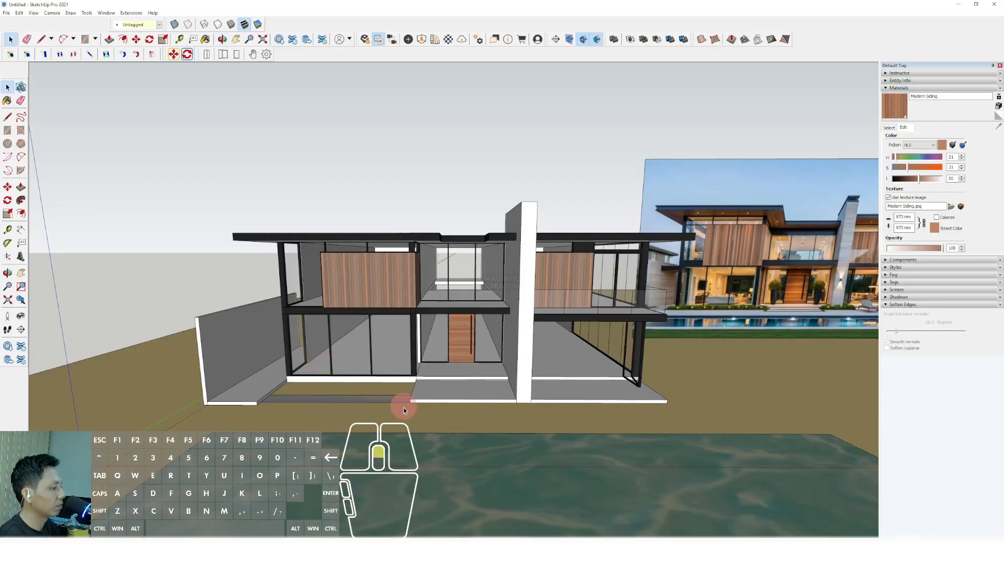
scroll(404, 410, up, 5)
key(p)
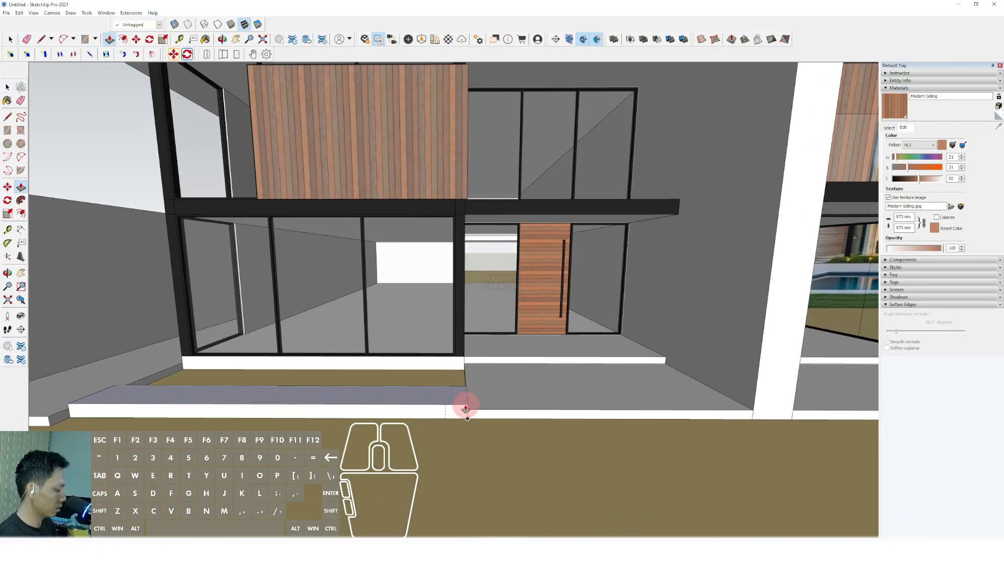
scroll(466, 407, down, 5)
middle_drag(394, 410, 413, 411)
scroll(413, 411, up, 7)
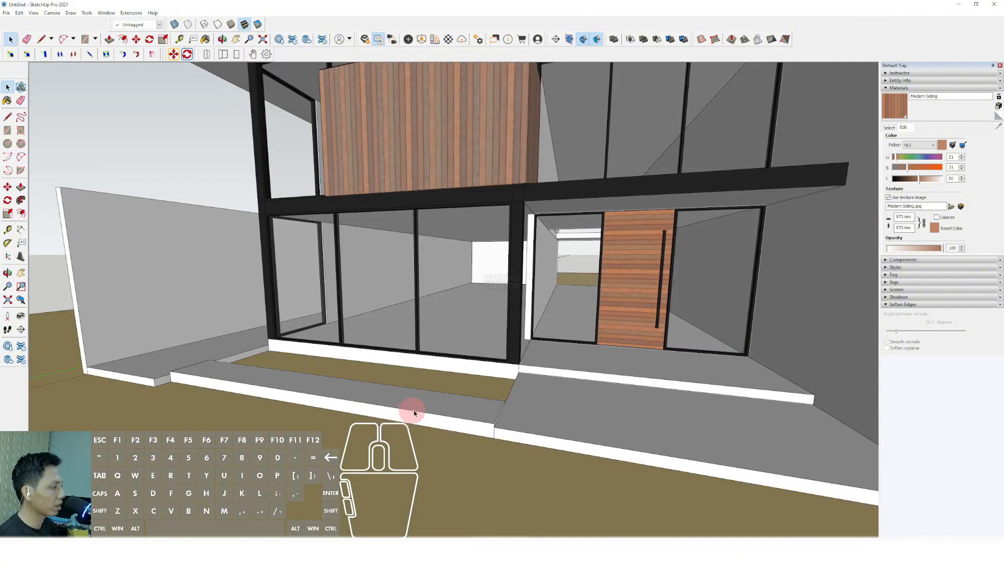
Offset the planter's top face slightly inward to form a thin rim, and make the whole planter a group.
scroll(414, 413, up, 8)
key(p)
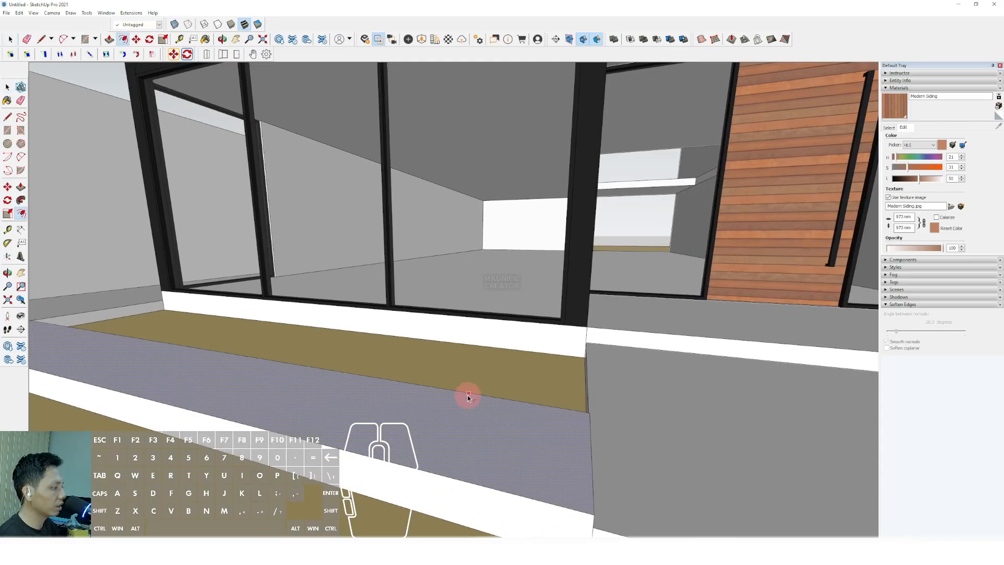
click(469, 397)
key(space)
scroll(449, 402, down, 4)
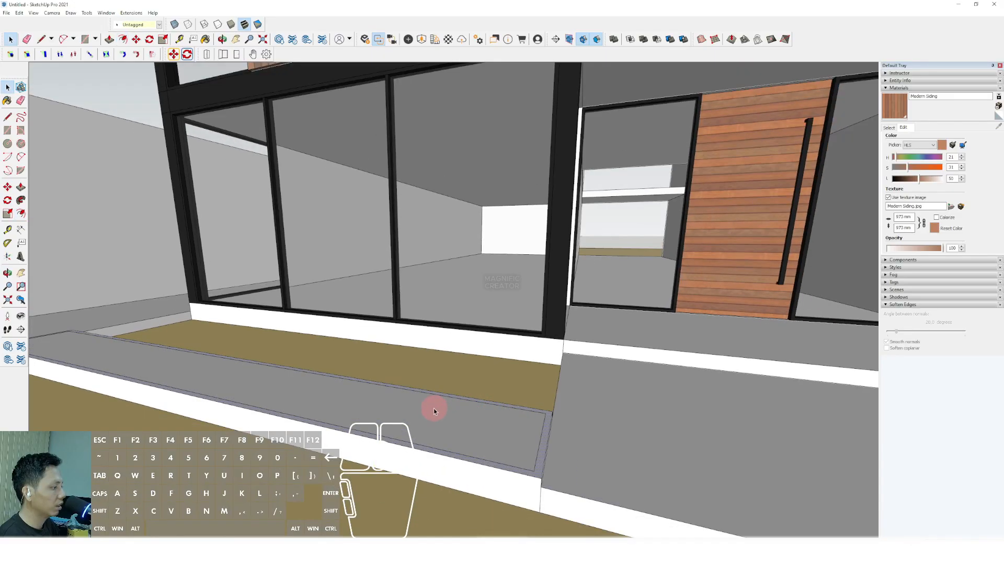
click(446, 407)
right_click(446, 407)
click(480, 332)
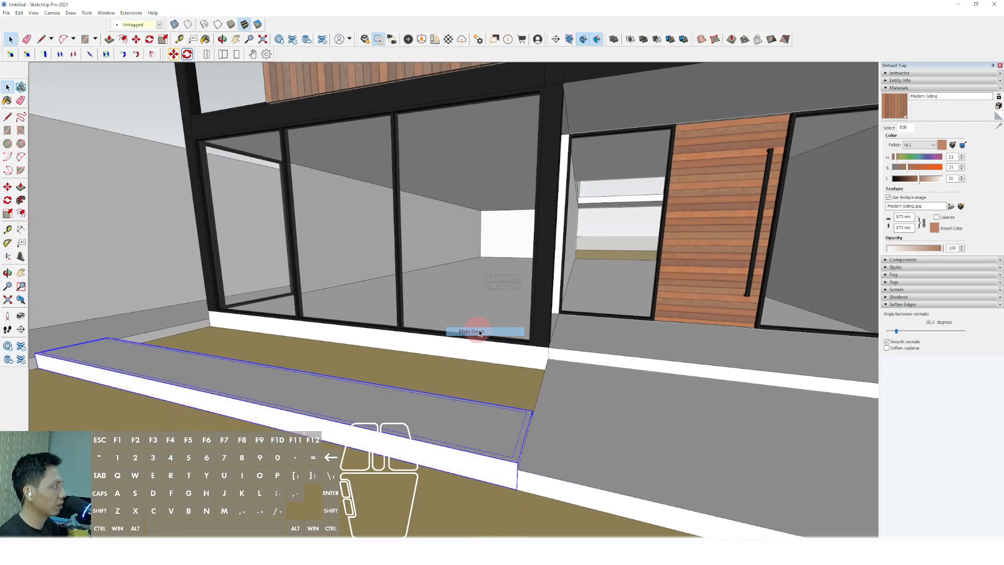
Paint the planter's inner top face with Grass Light Green from the Landscaping, Fencing and Vegetation materials.
click(893, 128)
click(990, 138)
scroll(941, 199, down, 1)
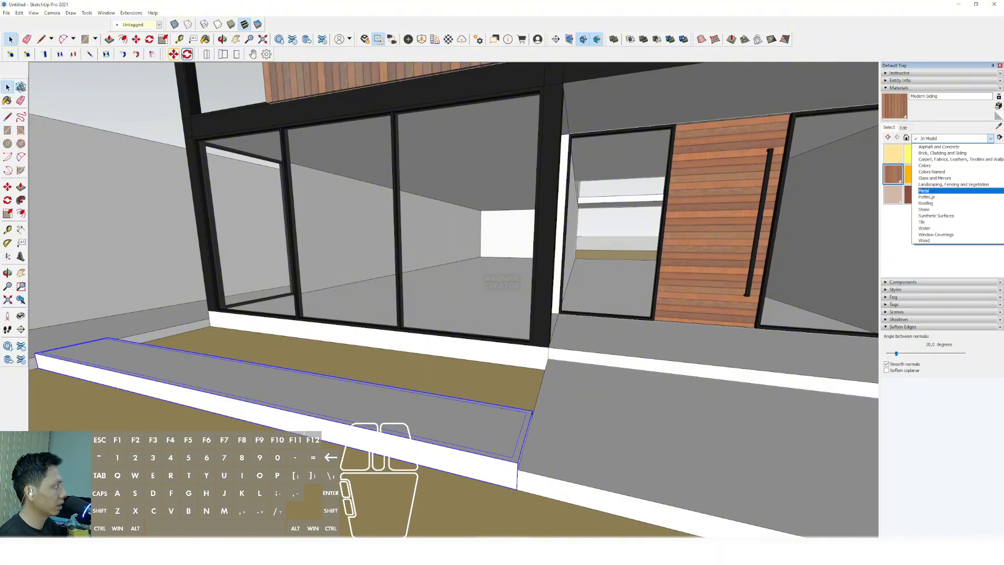
click(926, 183)
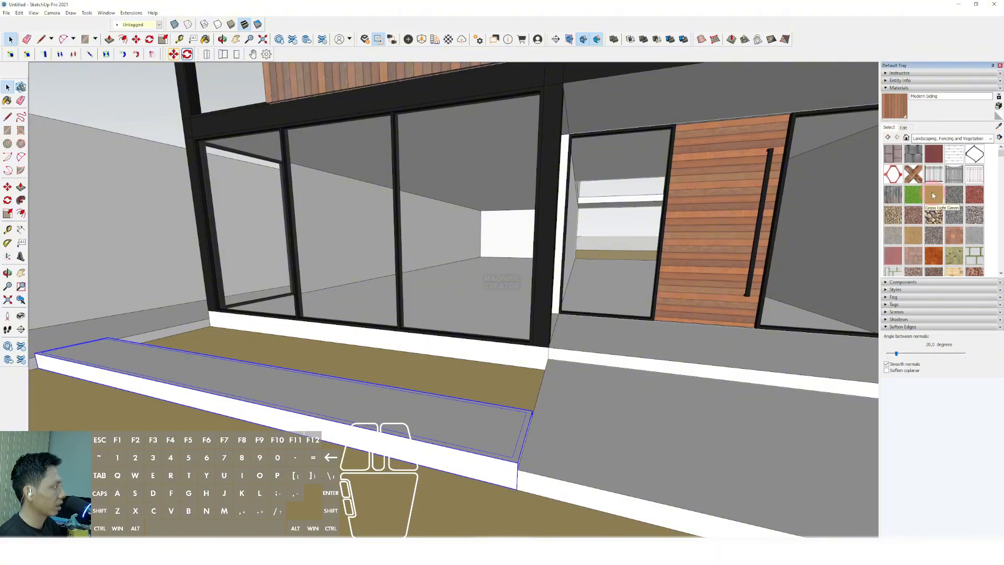
click(933, 195)
mouse_move(402, 413)
middle_down()
mouse_move(412, 416)
mouse_move(393, 427)
middle_up()
double_click(388, 417)
click(385, 416)
key(b)
click(366, 406)
scroll(366, 407, down, 4)
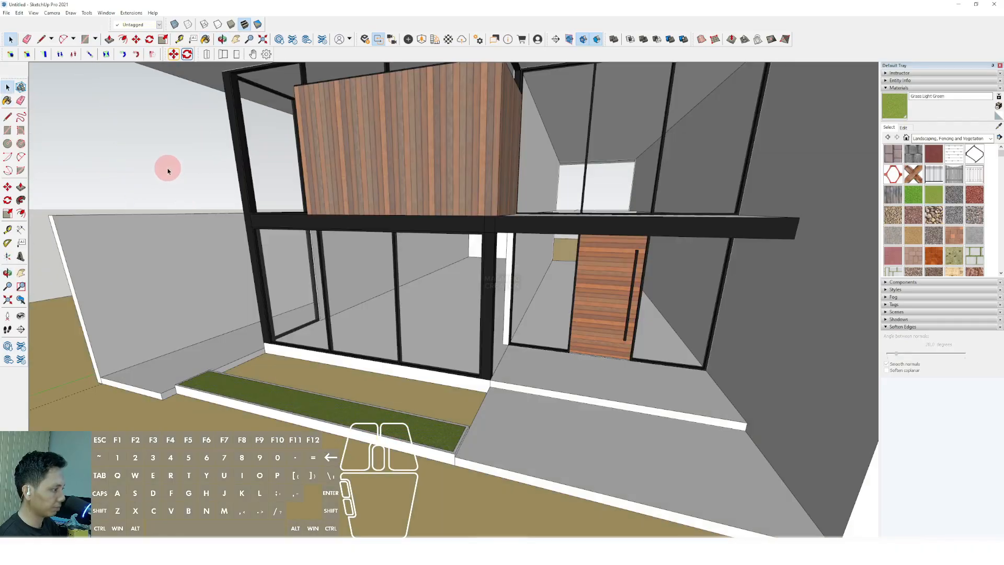
Extend the entrance slab's front face forward toward the pool, beyond the grass planter.
middle_drag(165, 168, 441, 358)
scroll(441, 359, up, 3)
middle_drag(585, 387, 403, 422)
scroll(354, 445, up, 3)
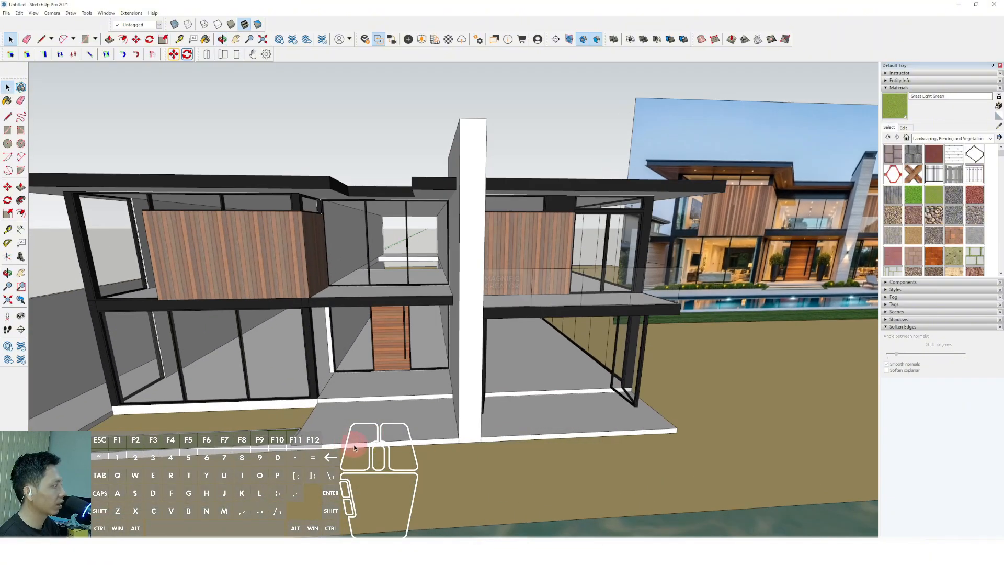
middle_drag(355, 448, 399, 410)
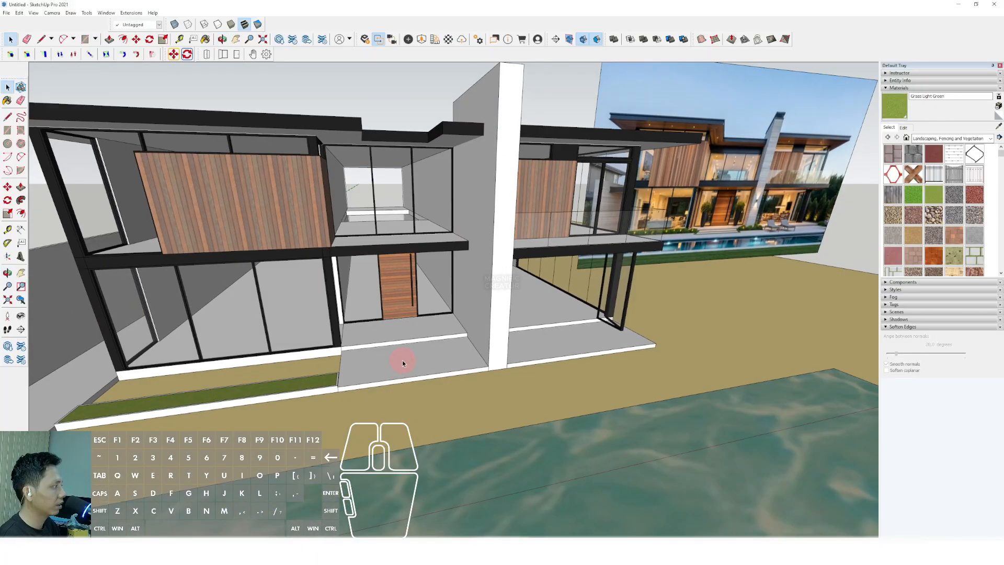
triple_click(403, 358)
scroll(383, 386, up, 3)
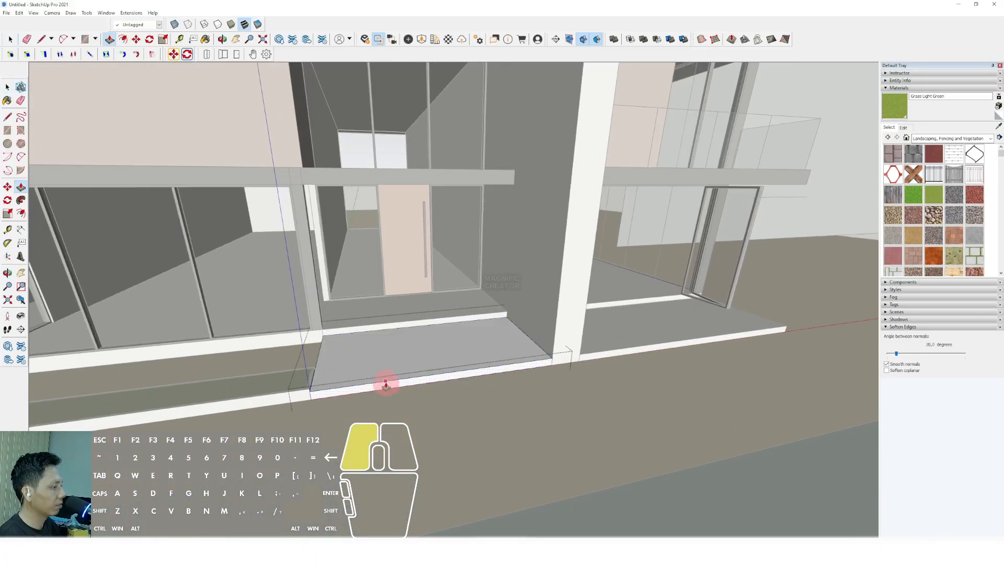
click(385, 385)
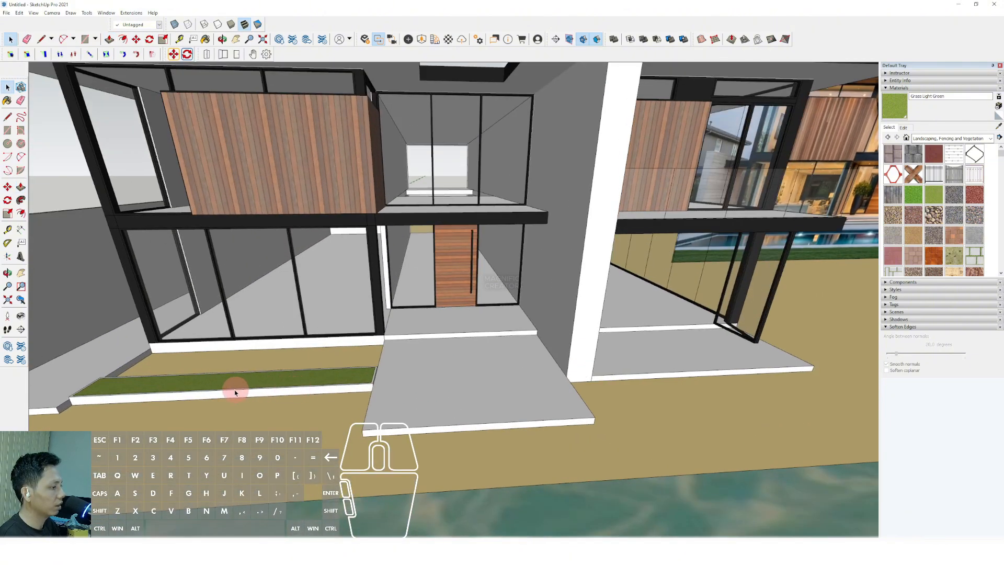
Copy the grass planter to the opposite side of the extended entrance slab, beside the tall wall.
scroll(130, 396, up, 3)
shift+middle_drag(131, 396, 313, 345)
middle_drag(314, 345, 218, 329)
scroll(251, 337, up, 3)
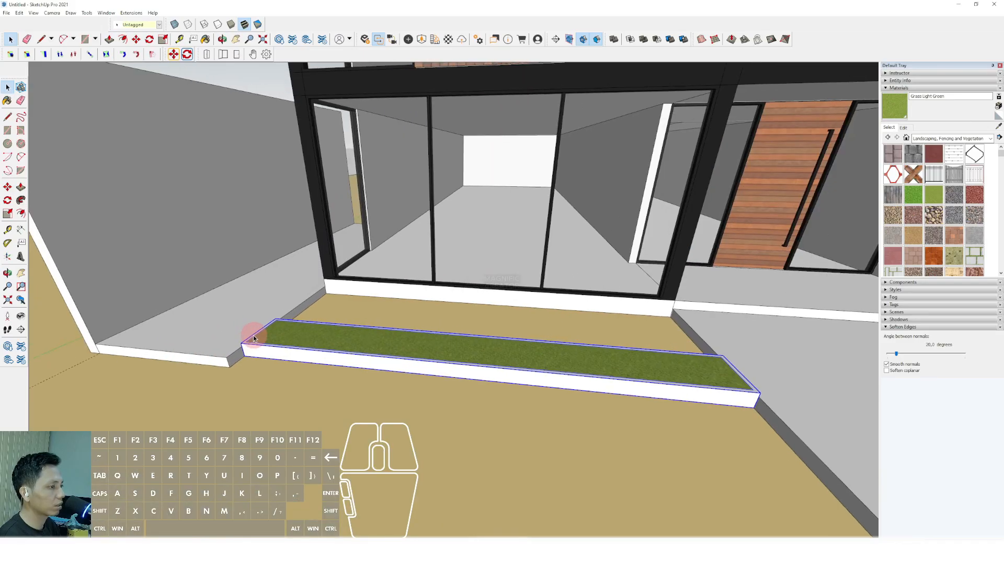
scroll(250, 362, up, 3)
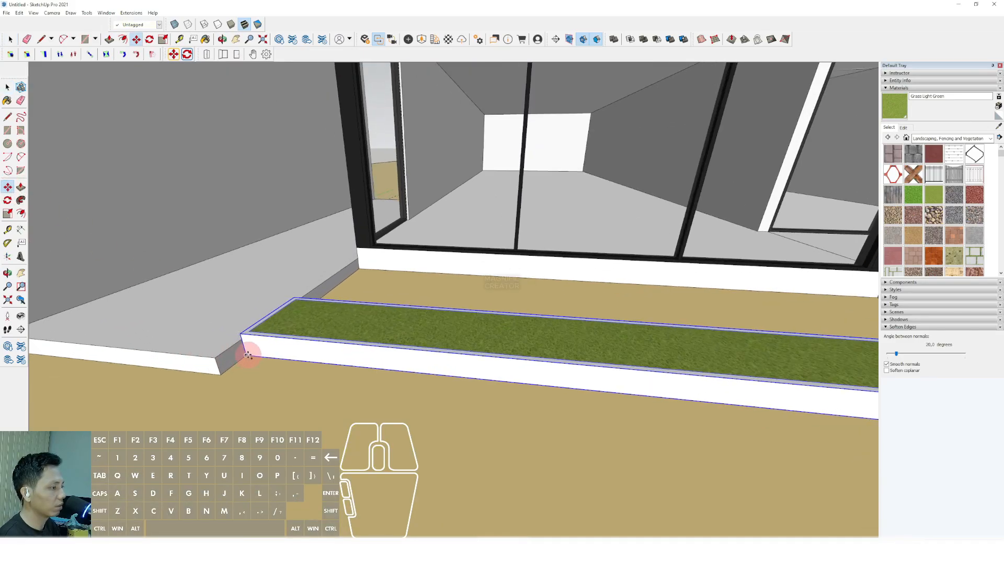
click(247, 355)
scroll(265, 377, down, 5)
shift+middle_drag(347, 400, 382, 384)
scroll(439, 370, up, 2)
click(438, 357)
Move the copied planter back against the front edge of the terrace next to the tall wall.
scroll(439, 356, up, 2)
middle_drag(381, 384, 518, 368)
scroll(493, 360, up, 2)
click(487, 351)
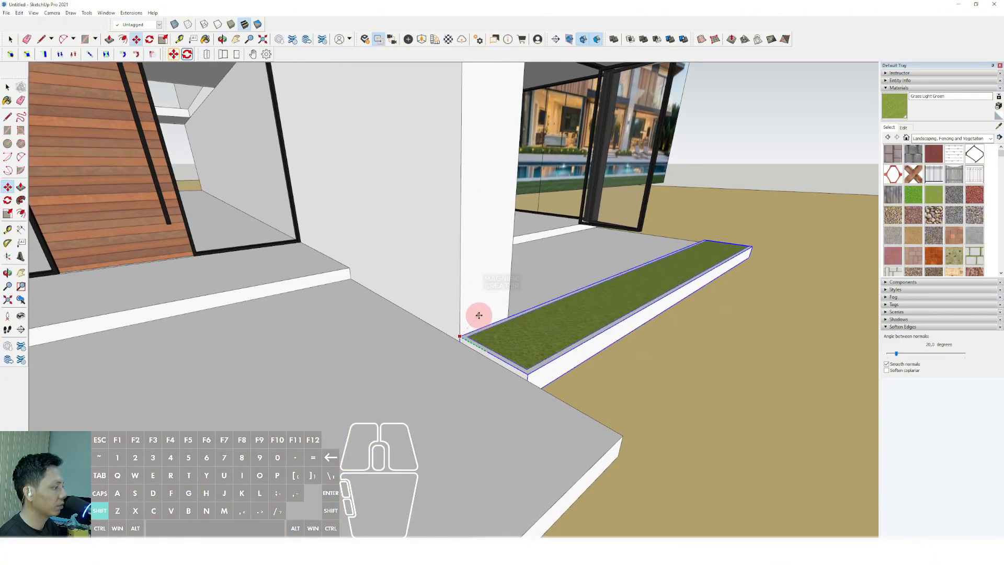
middle_drag(481, 320, 423, 387)
Shorten the copied planter by moving its outer end inward along the red axis to just past the tall wall.
double_click(453, 393)
key(v)
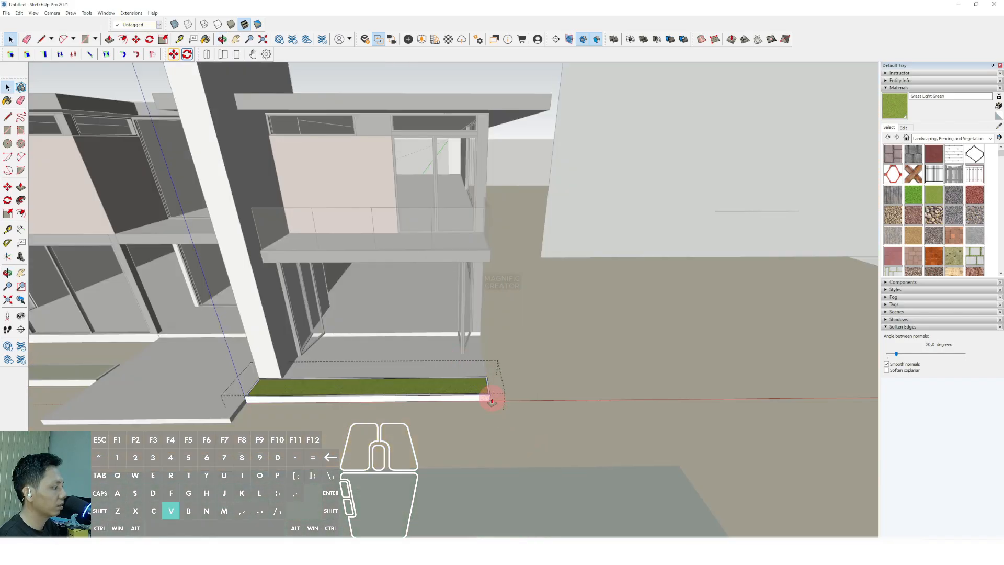
key(space)
middle_drag(487, 397, 486, 394)
drag(530, 413, 532, 414)
scroll(488, 387, up, 3)
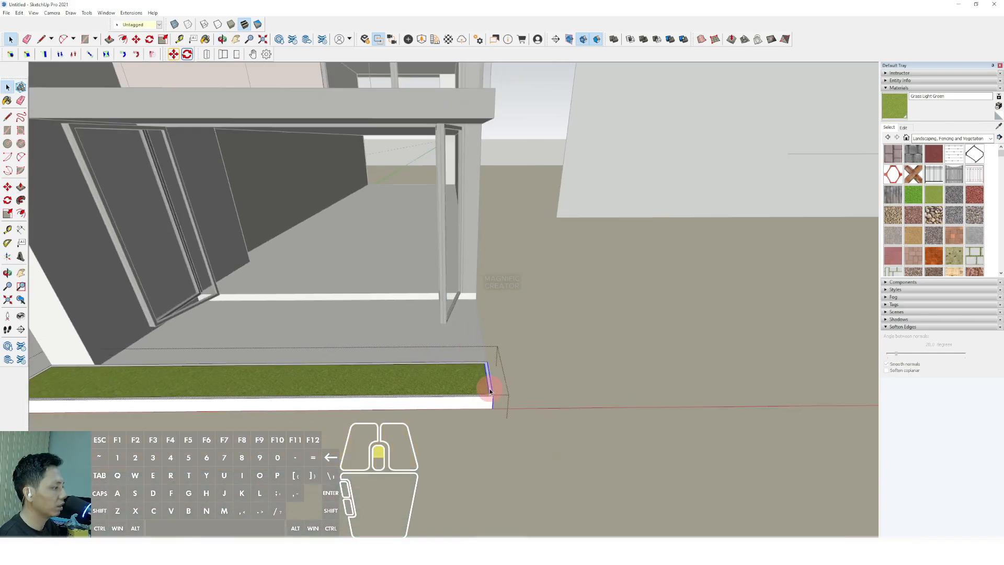
middle_drag(482, 400, 450, 380)
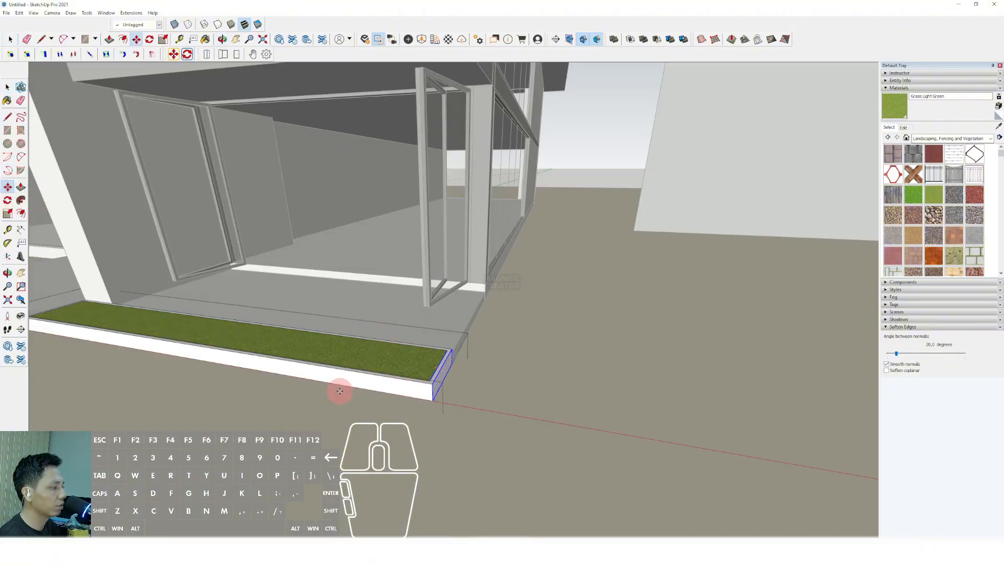
middle_drag(406, 393, 505, 367)
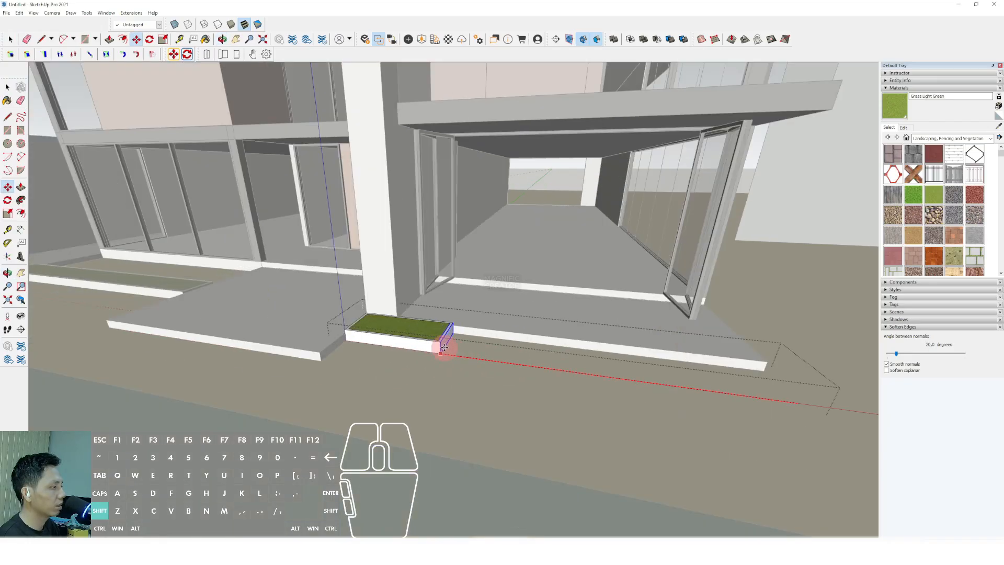
click(443, 347)
key(space)
scroll(654, 348, down, 5)
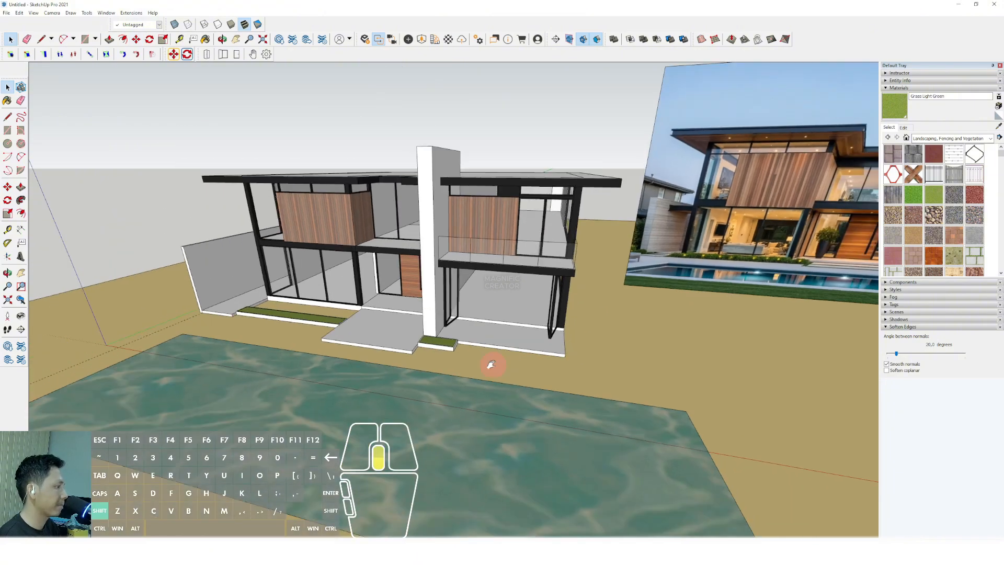
Draw a rectangle along the front edge of the open terrace, from its outer corner to the short grass planter.
middle_drag(489, 363, 542, 355)
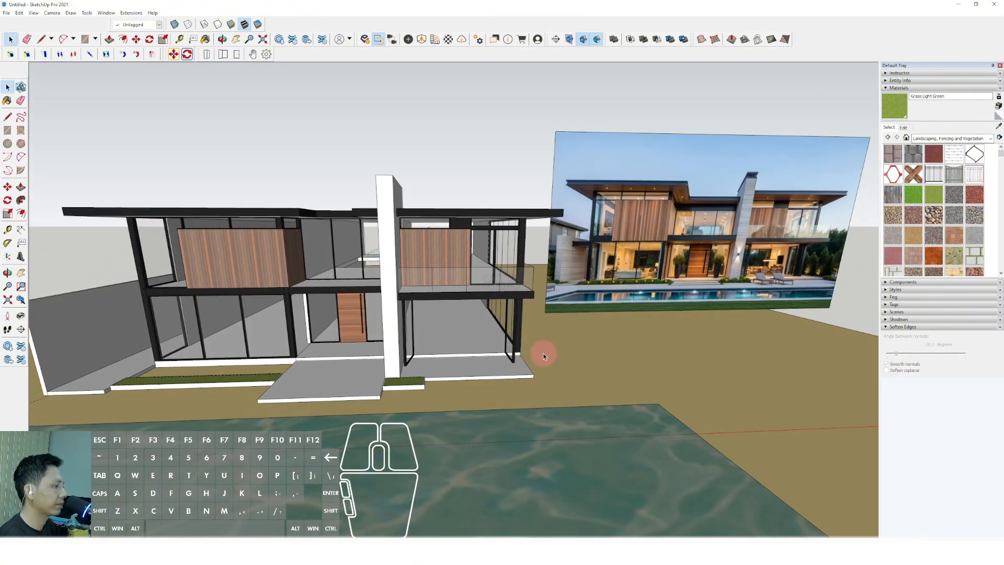
scroll(473, 351, up, 3)
shift+middle_drag(455, 379, 464, 360)
middle_drag(464, 359, 379, 349)
scroll(455, 348, up, 1)
scroll(456, 348, up, 2)
scroll(428, 352, up, 1)
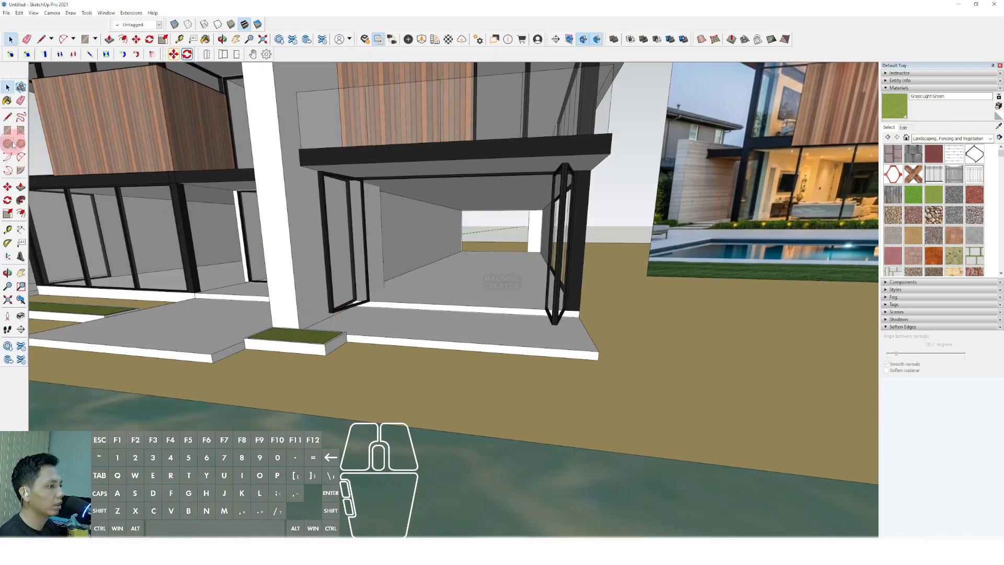
scroll(605, 355, up, 2)
click(601, 350)
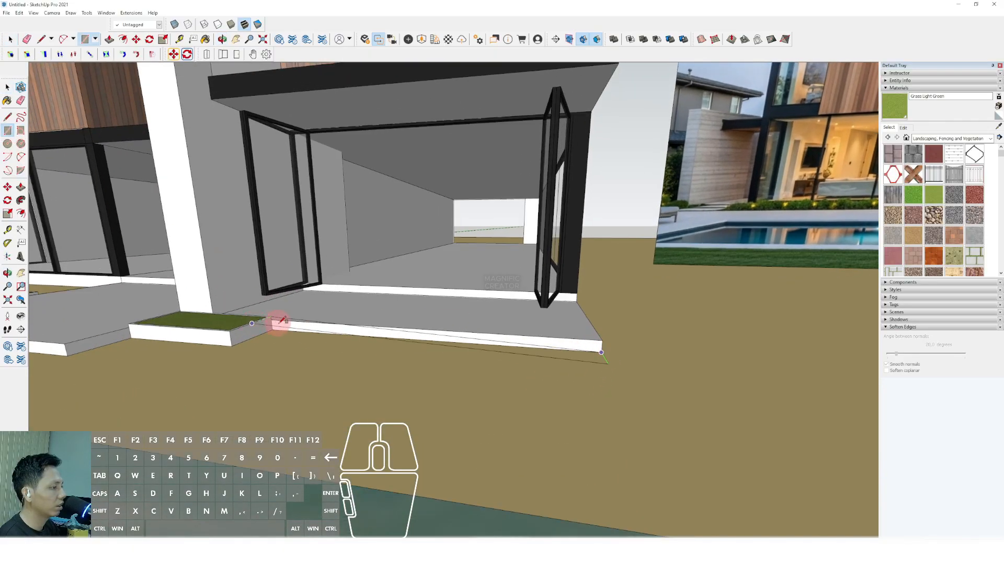
click(273, 317)
key(space)
Extrude the terrace's front strip out to line up with the short grass planter and make it a group.
click(283, 327)
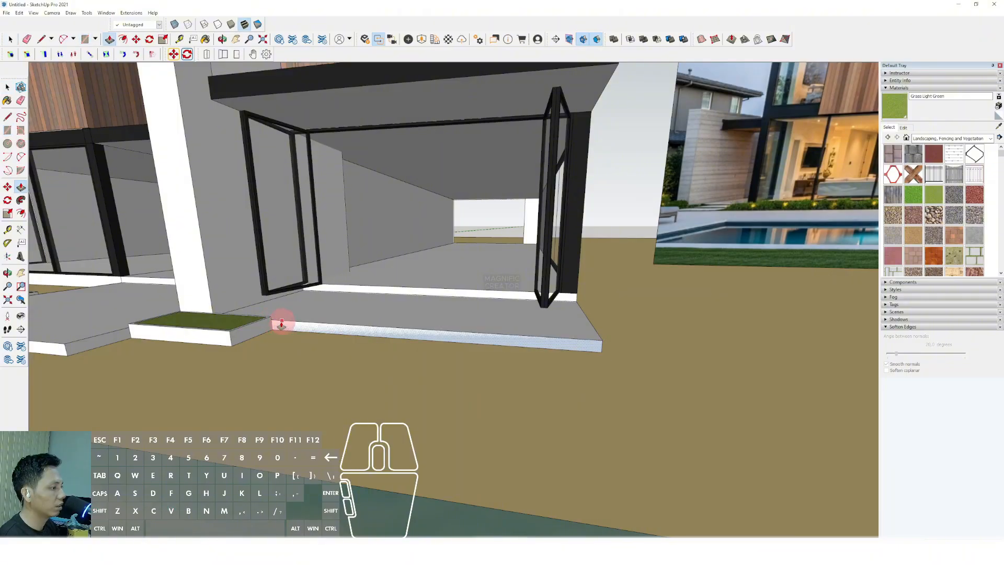
scroll(281, 324, down, 3)
middle_drag(340, 341, 408, 383)
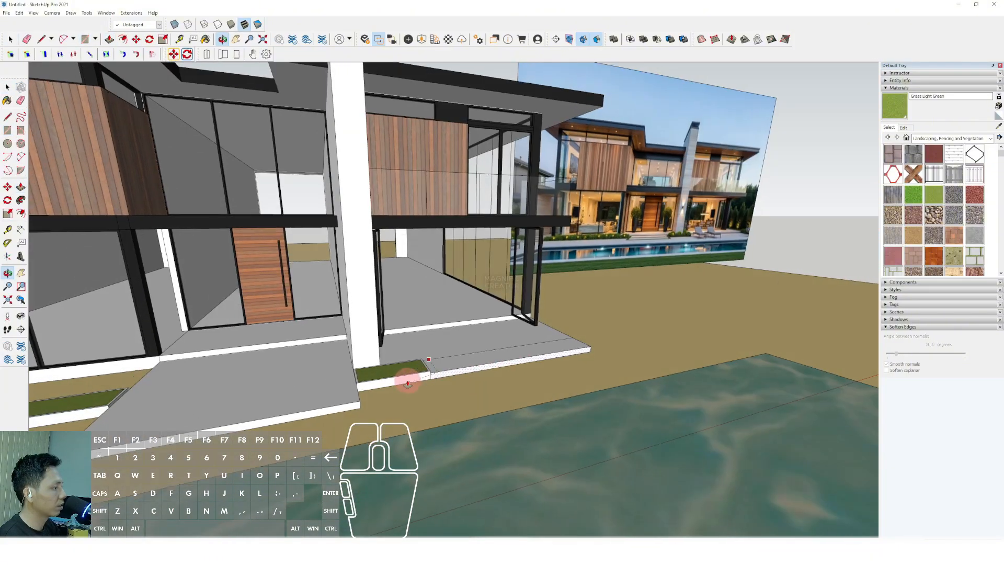
key(space)
click(466, 366)
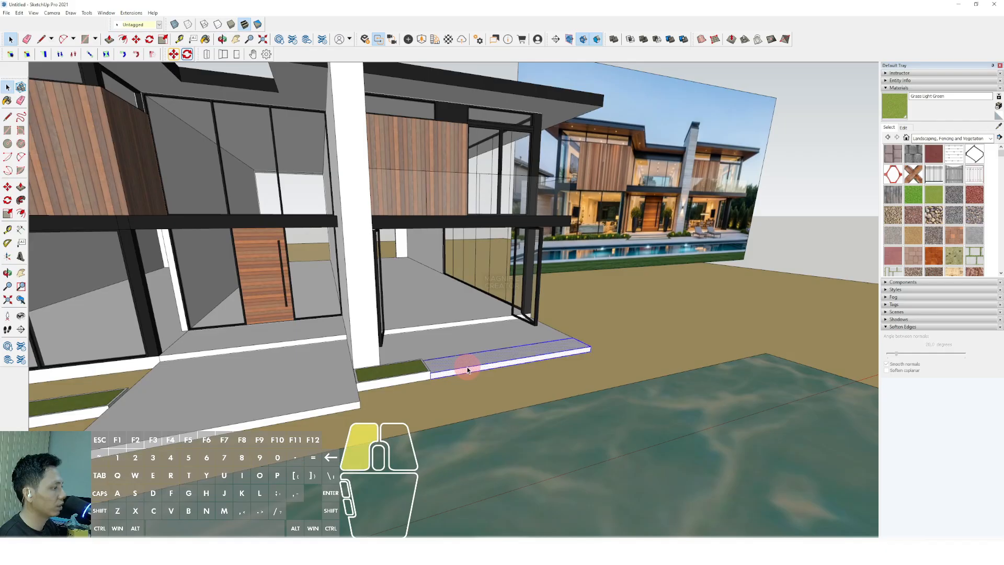
right_click(467, 365)
click(502, 436)
Draw a rectangle filling the ground strip between the house's glazed front and the long grass planter.
scroll(416, 361, down, 5)
middle_drag(416, 361, 487, 336)
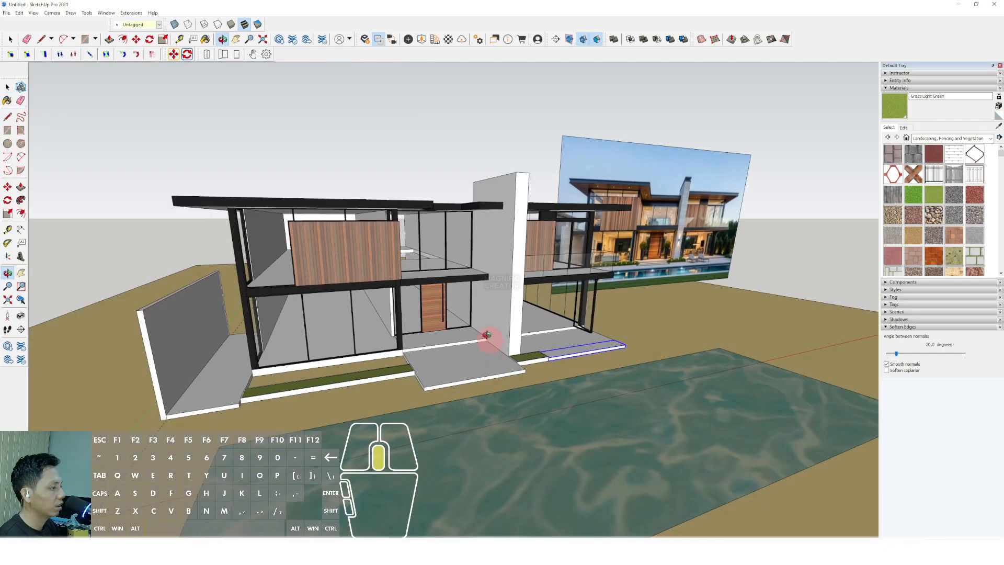
scroll(335, 360, up, 4)
middle_drag(335, 360, 499, 354)
scroll(507, 392, up, 3)
click(7, 131)
scroll(484, 351, up, 3)
scroll(647, 339, up, 2)
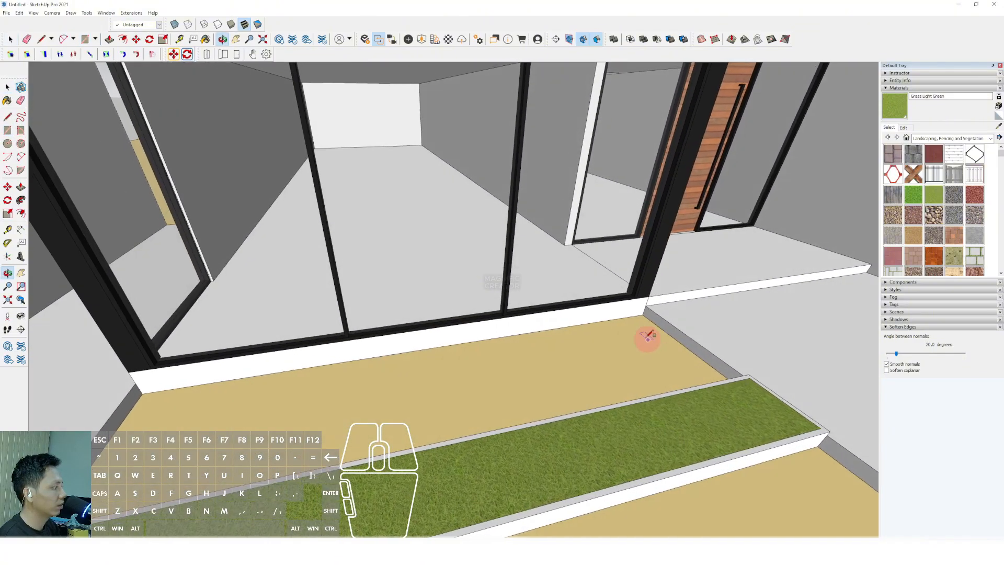
middle_drag(287, 396, 450, 276)
scroll(327, 266, up, 3)
click(315, 257)
scroll(317, 263, down, 2)
key(space)
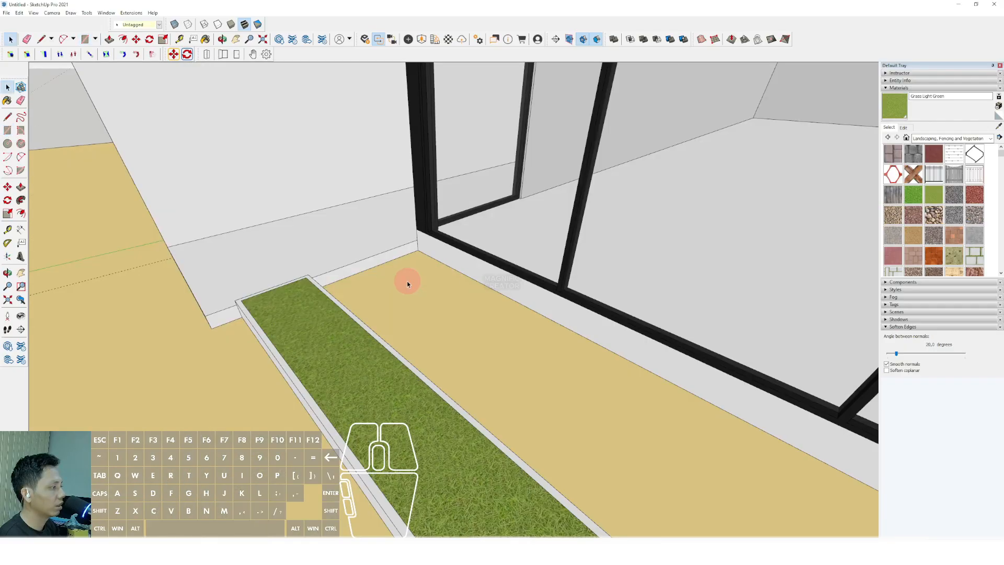
Extrude the strip between the long planter and the glazed front up into a slab and make it a group.
scroll(409, 277, up, 2)
key(v)
click(413, 259)
scroll(370, 249, down, 2)
middle_drag(351, 263, 405, 287)
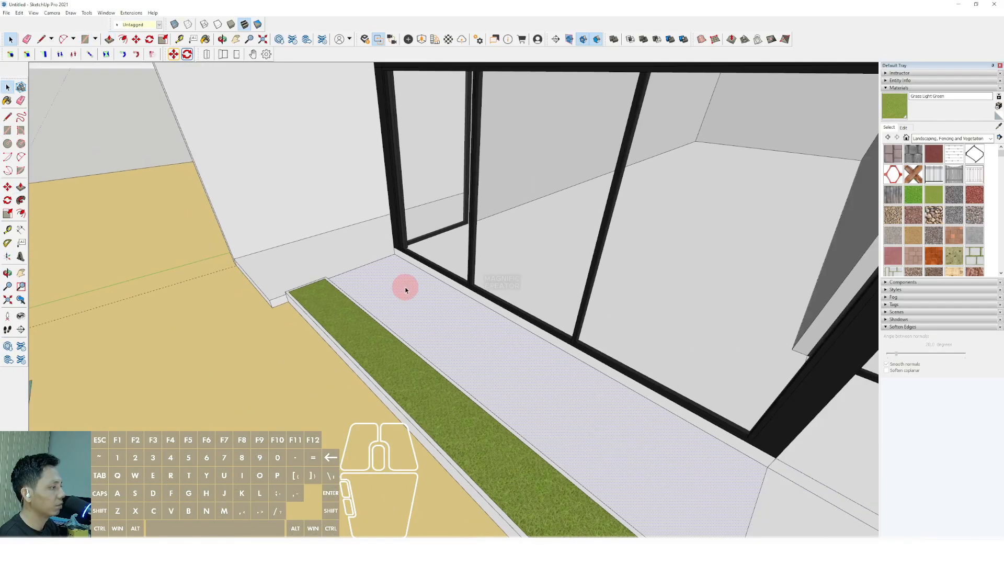
key(space)
right_click(406, 287)
middle_drag(428, 346, 414, 235)
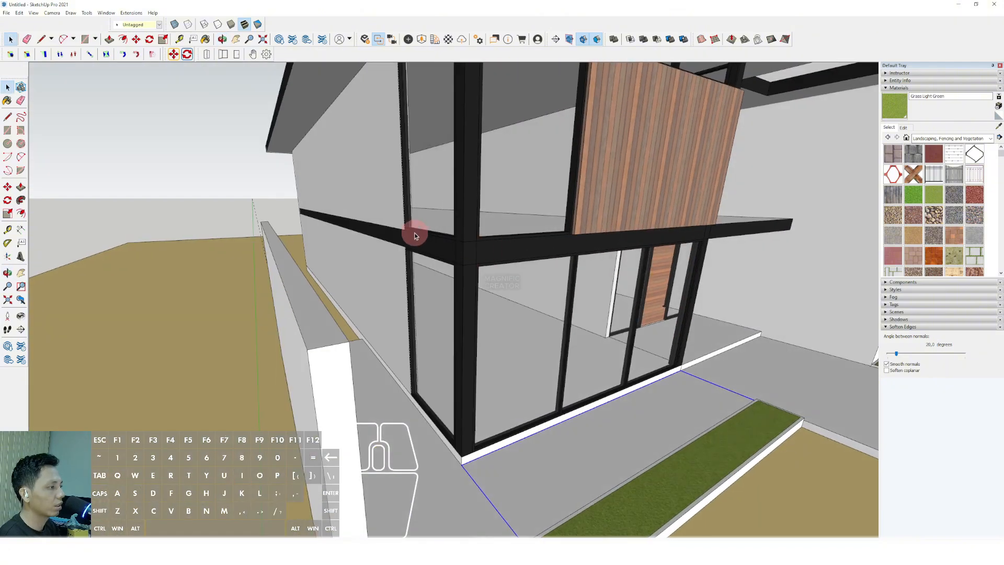
Draw a rectangle on the side face of the black first-floor band, starting at the house's front corner column.
click(9, 130)
scroll(403, 235, up, 3)
scroll(455, 253, down, 8)
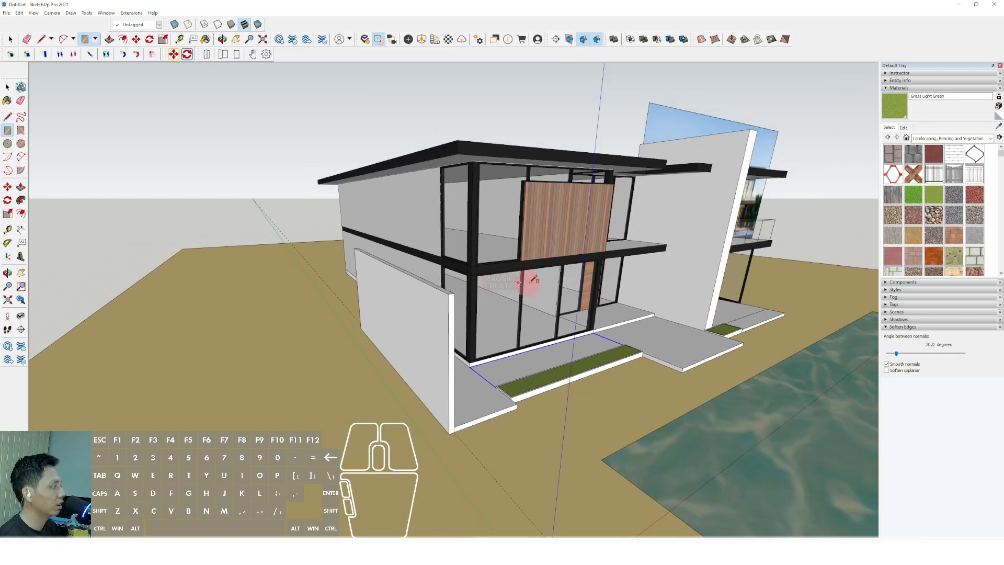
middle_drag(533, 279, 515, 311)
scroll(320, 302, up, 4)
scroll(320, 303, up, 3)
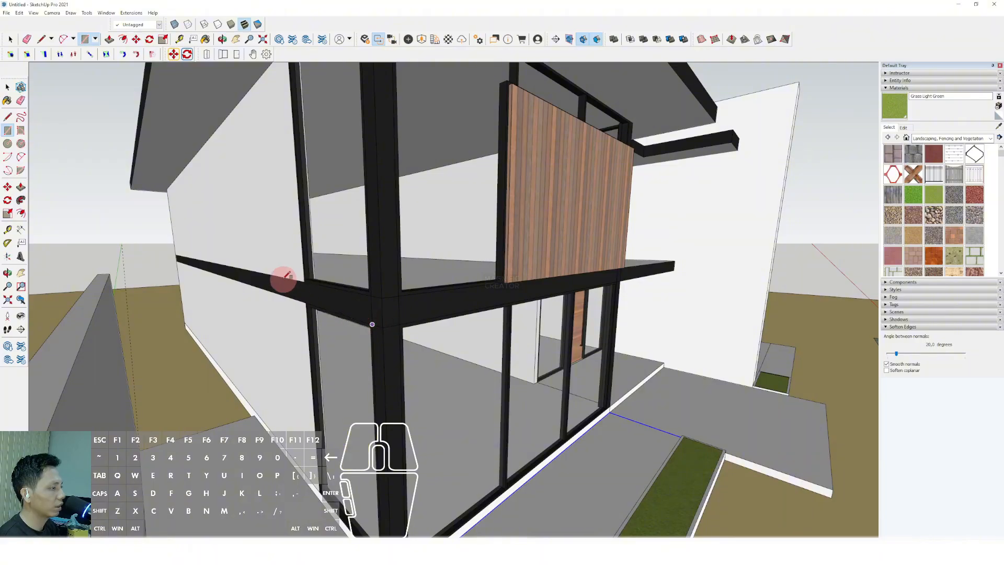
scroll(283, 277, up, 2)
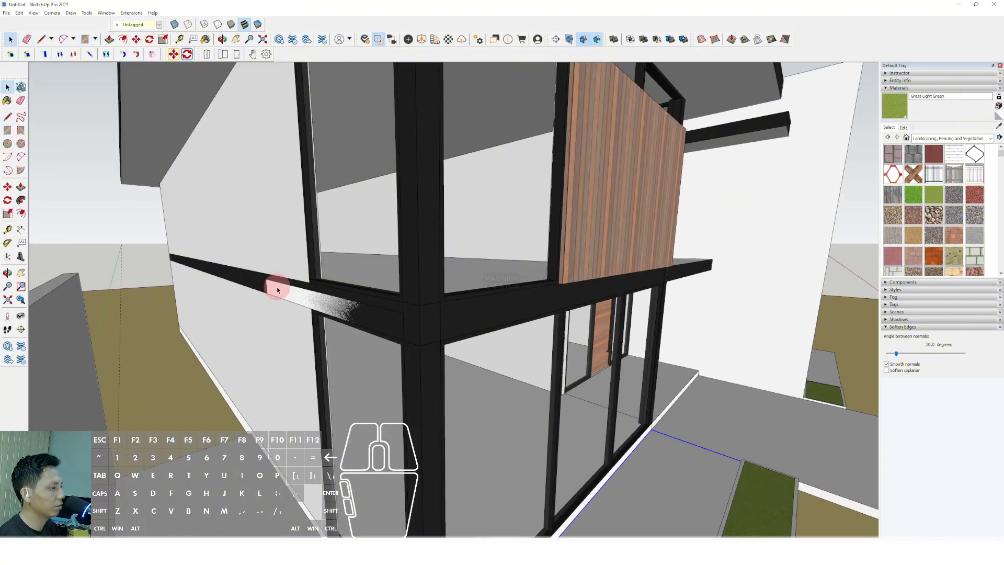
Extrude the rectangle on the first-floor band outward toward the side boundary wall and make it a group.
key(p)
click(277, 289)
middle_drag(246, 291, 159, 295)
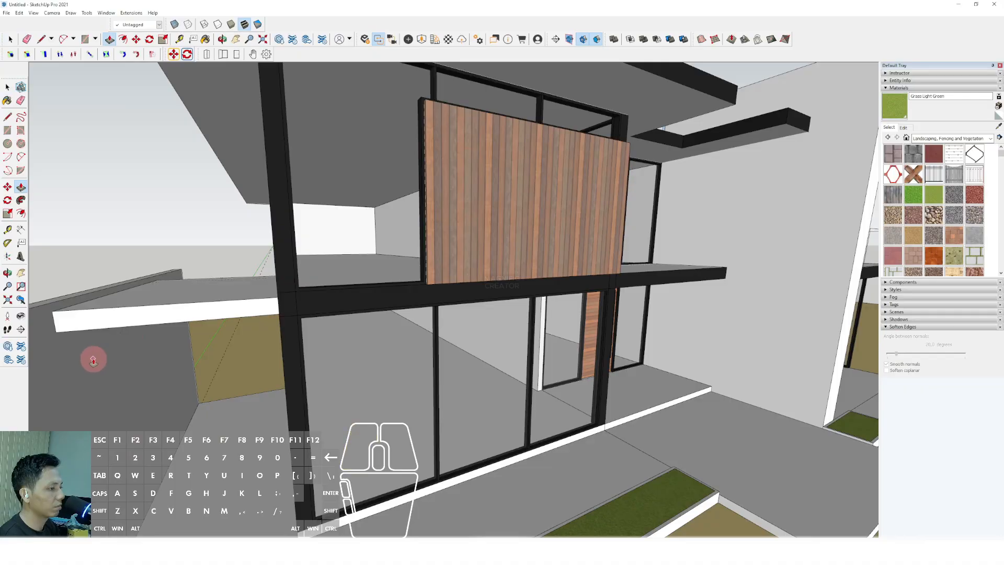
middle_drag(93, 359, 213, 253)
key(space)
right_click(212, 256)
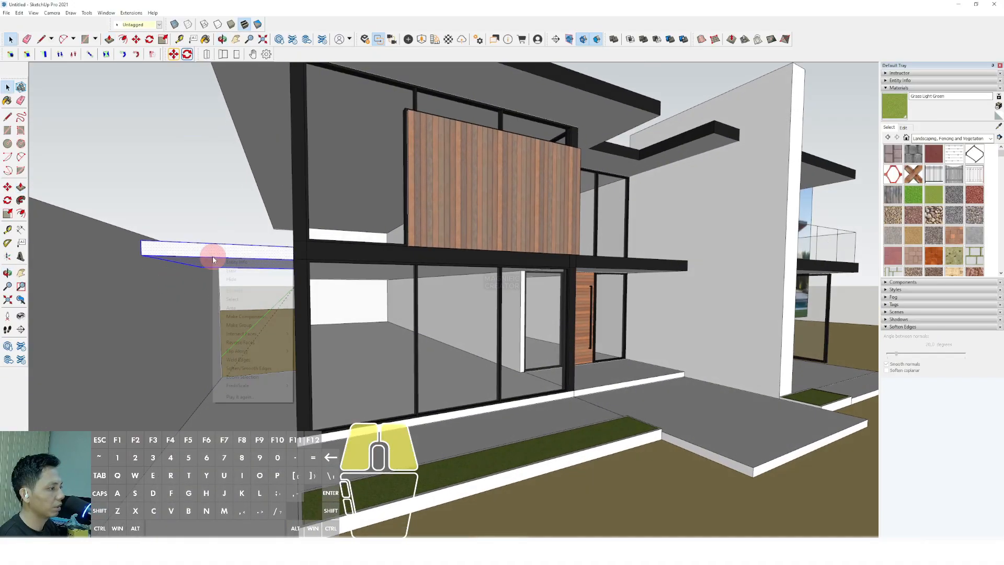
click(239, 325)
Sample the black material from the first-floor band and paint the front edge of the projecting side slab with it.
scroll(325, 253, up, 3)
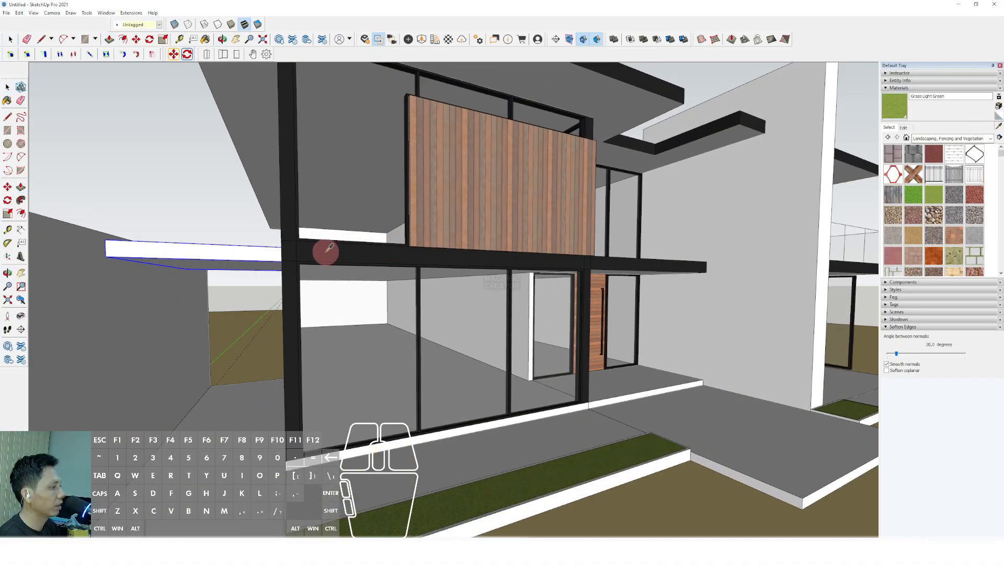
click(322, 257)
middle_drag(323, 257, 502, 298)
key(space)
scroll(364, 286, up, 2)
double_click(362, 283)
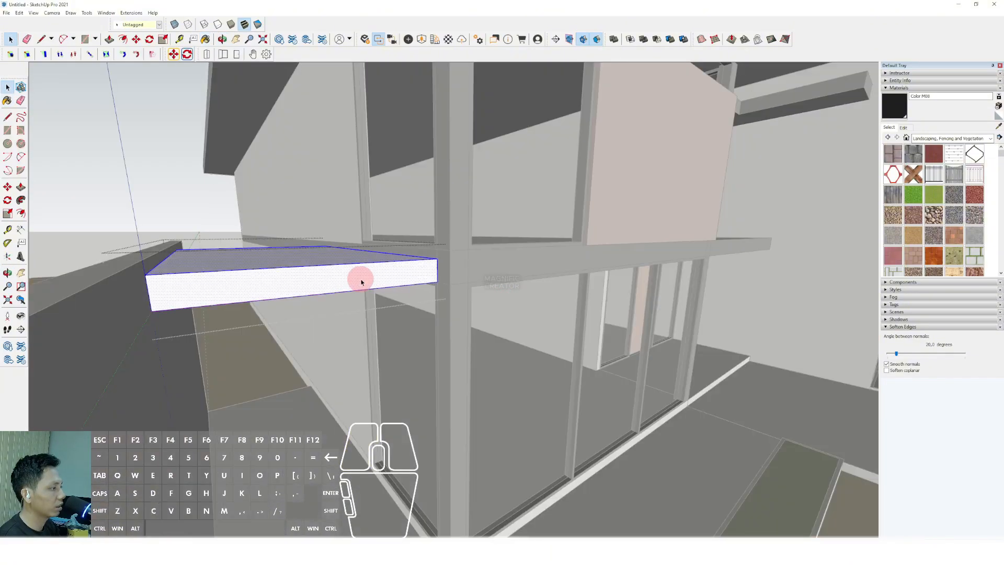
click(366, 270)
mouse_move(367, 269)
middle_down()
mouse_move(408, 334)
mouse_move(551, 277)
mouse_move(538, 300)
mouse_move(513, 299)
middle_up()
scroll(509, 303, down, 3)
middle_drag(408, 336, 220, 334)
middle_drag(575, 320, 243, 317)
key(space)
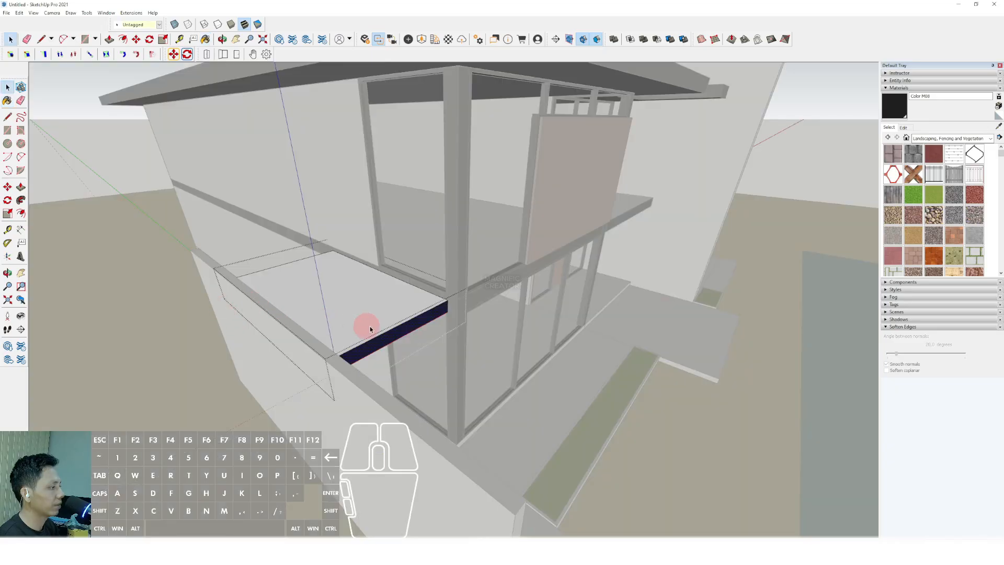
scroll(369, 325, down, 3)
middle_drag(369, 325, 387, 261)
click(696, 209)
scroll(511, 309, down, 1)
Draw a rectangle covering the top face of the tall wall above the roof.
middle_drag(511, 309, 360, 270)
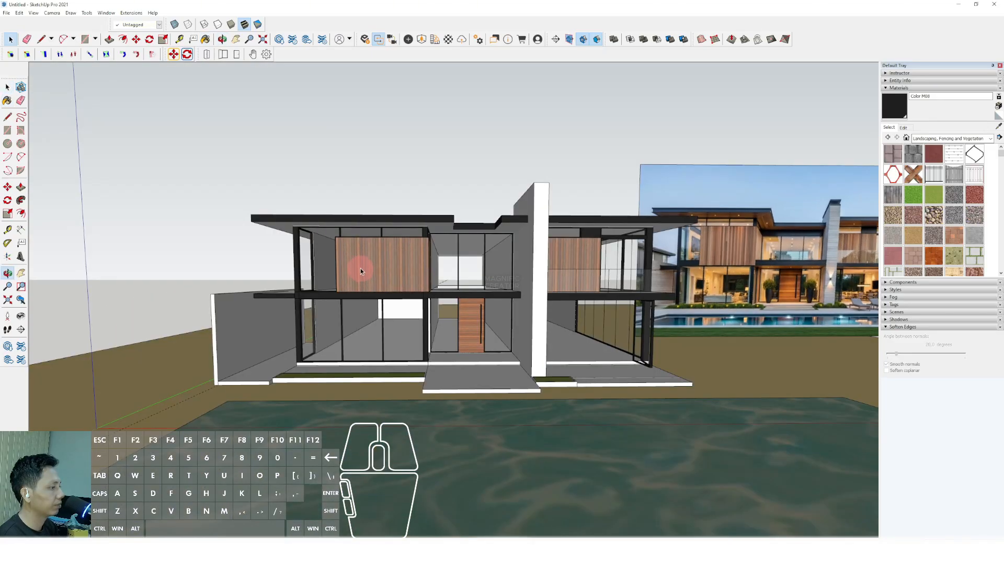
middle_drag(520, 371, 427, 336)
scroll(336, 343, up, 3)
shift+middle_drag(336, 343, 363, 233)
scroll(340, 346, down, 2)
scroll(427, 280, up, 1)
middle_drag(428, 282, 429, 297)
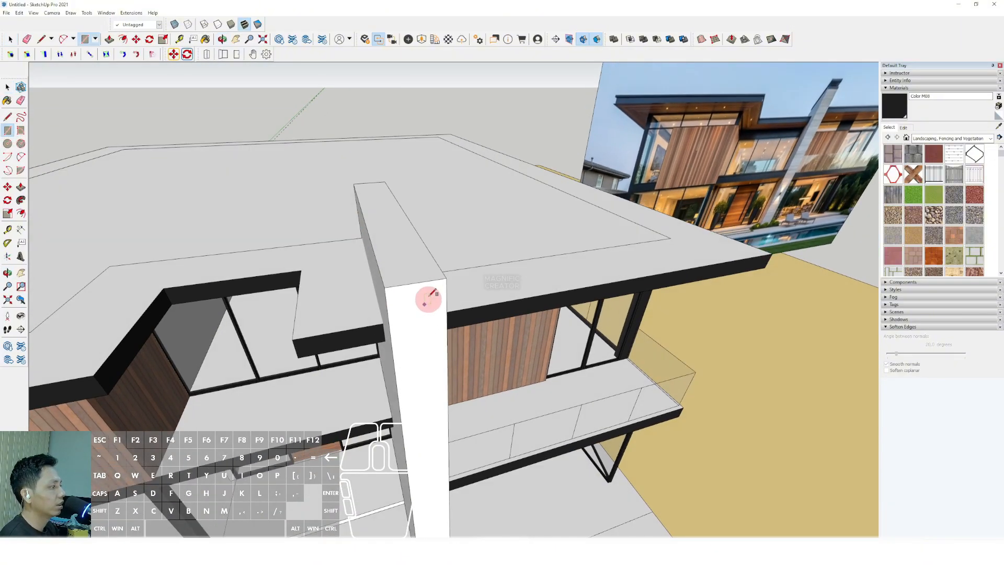
key(space)
middle_drag(353, 183, 388, 204)
Extrude the rectangle on the tall wall upward into a thin cap and make it a group.
click(393, 276)
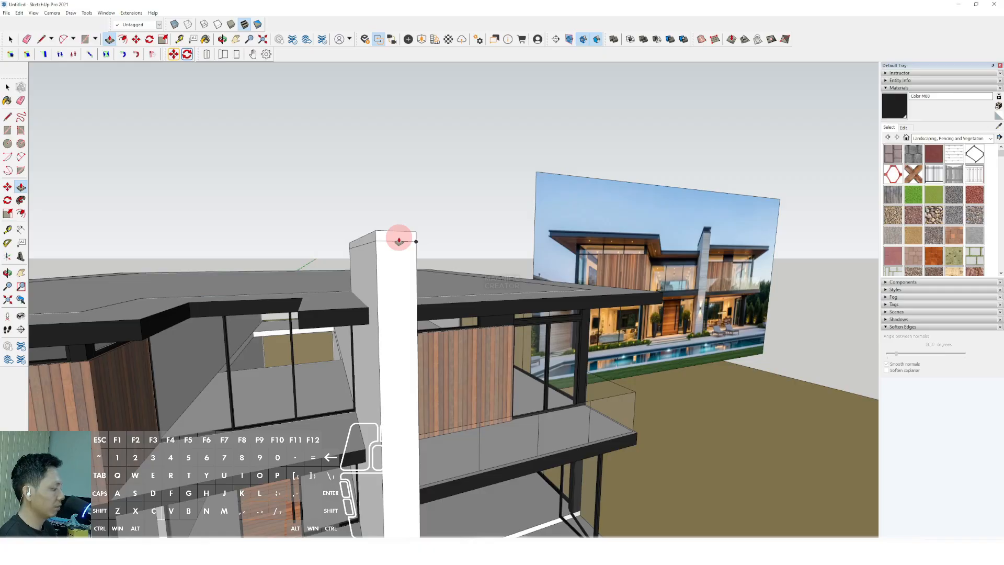
middle_drag(393, 250, 390, 287)
click(364, 271)
right_click(364, 271)
click(390, 340)
Copy the tall wall's cap straight up along the blue axis, leaving a gap between the two caps.
click(7, 187)
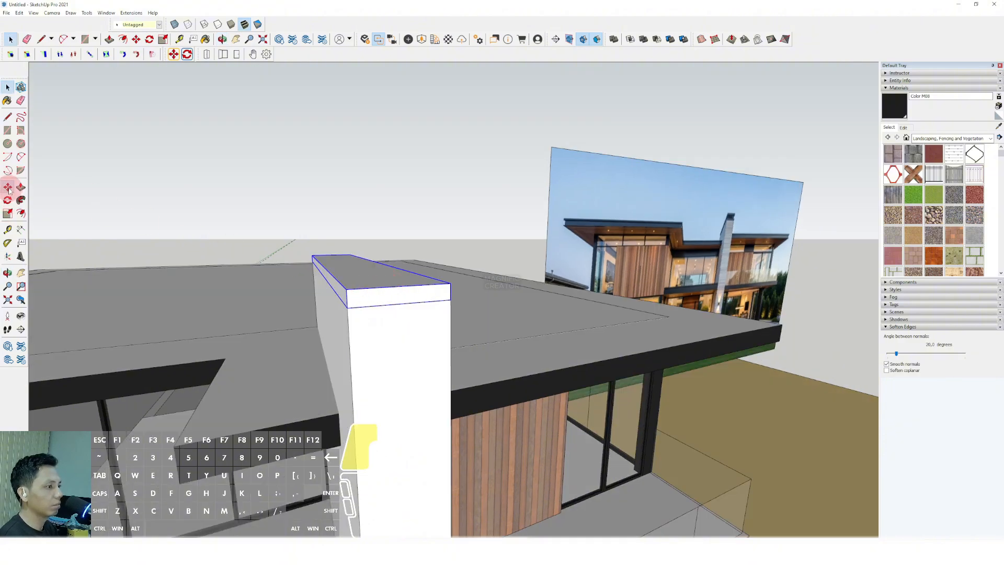
key(ctrl)
click(453, 302)
key(shift)
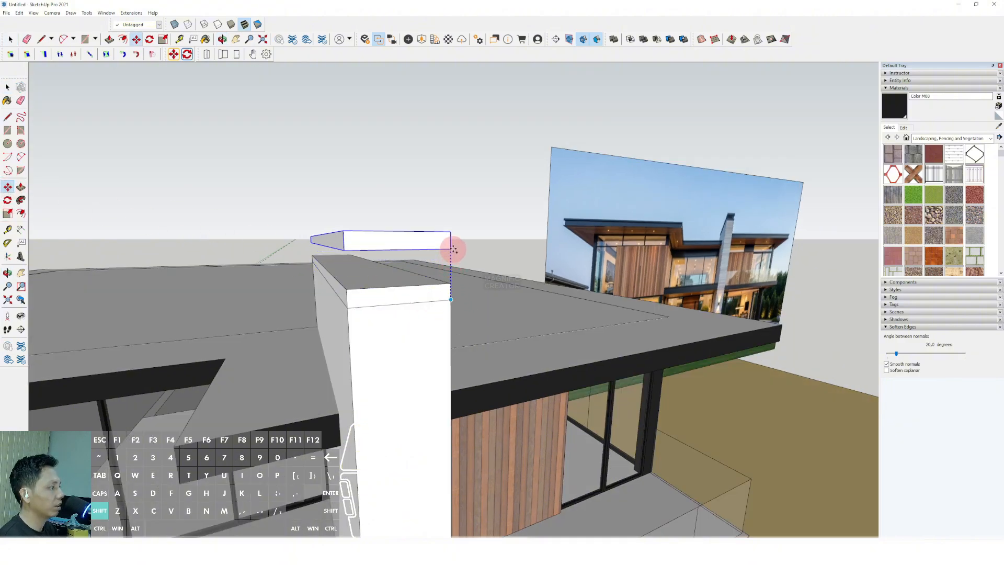
click(453, 237)
key(space)
Draw a rectangle over the top of the lower cap and offset its outline inward.
scroll(386, 278, up, 3)
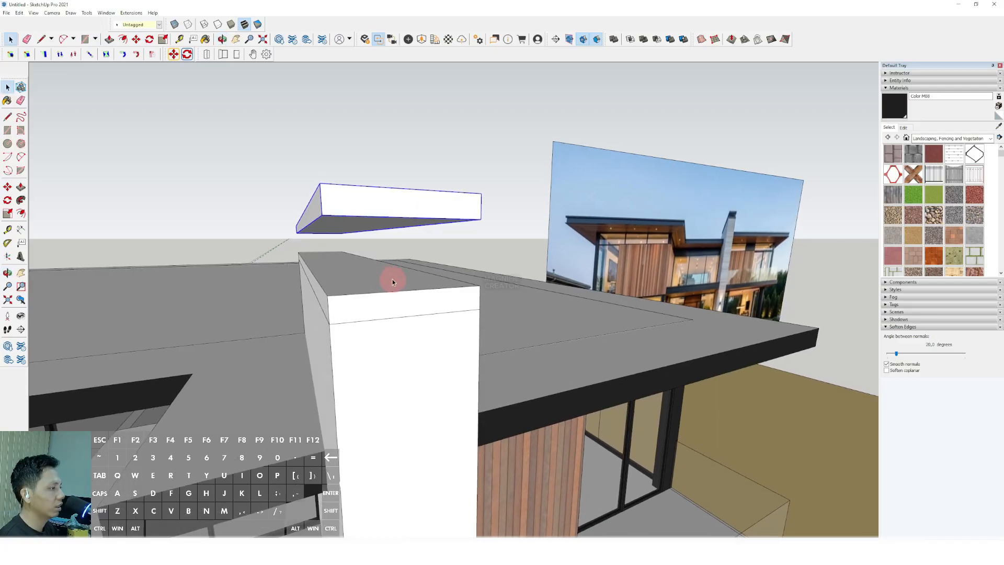
click(11, 135)
middle_drag(458, 287, 459, 296)
scroll(296, 240, up, 2)
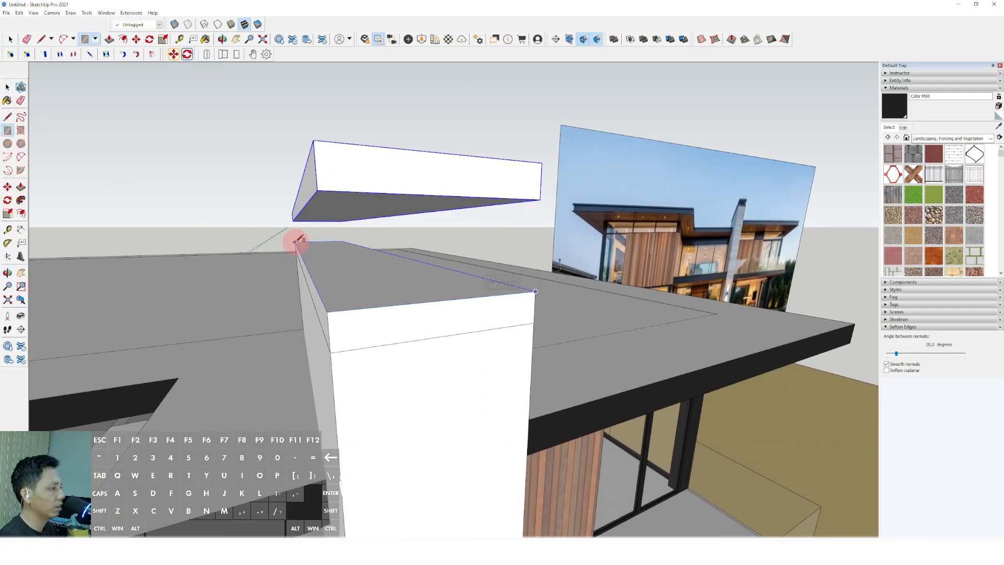
click(296, 240)
middle_drag(298, 240, 416, 280)
key(p)
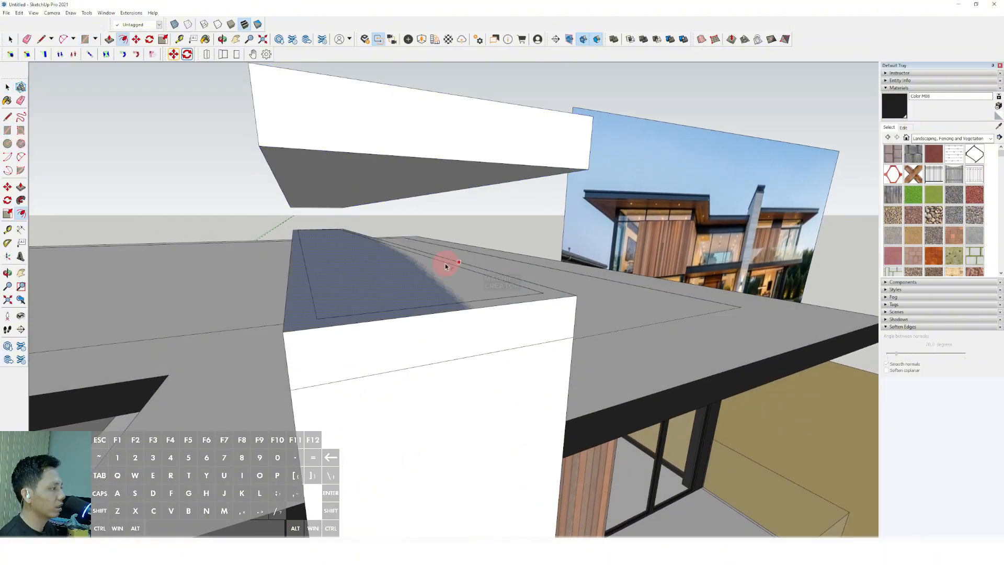
click(437, 268)
Erase the outer ring face and its outer edges on the lower cap, keeping only the inset rectangle.
scroll(475, 282, up, 2)
key(space)
click(530, 291)
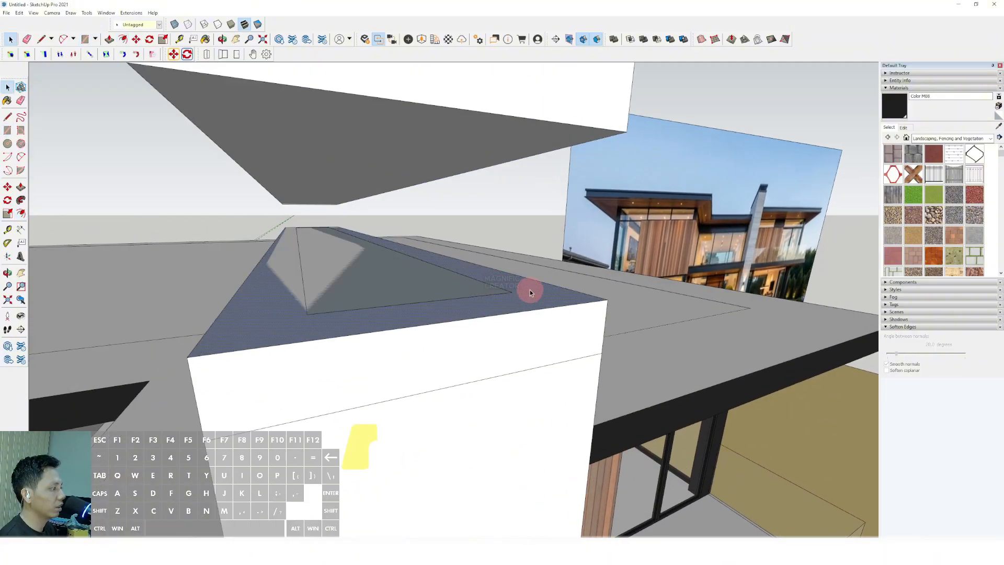
scroll(524, 289, up, 1)
right_click(525, 287)
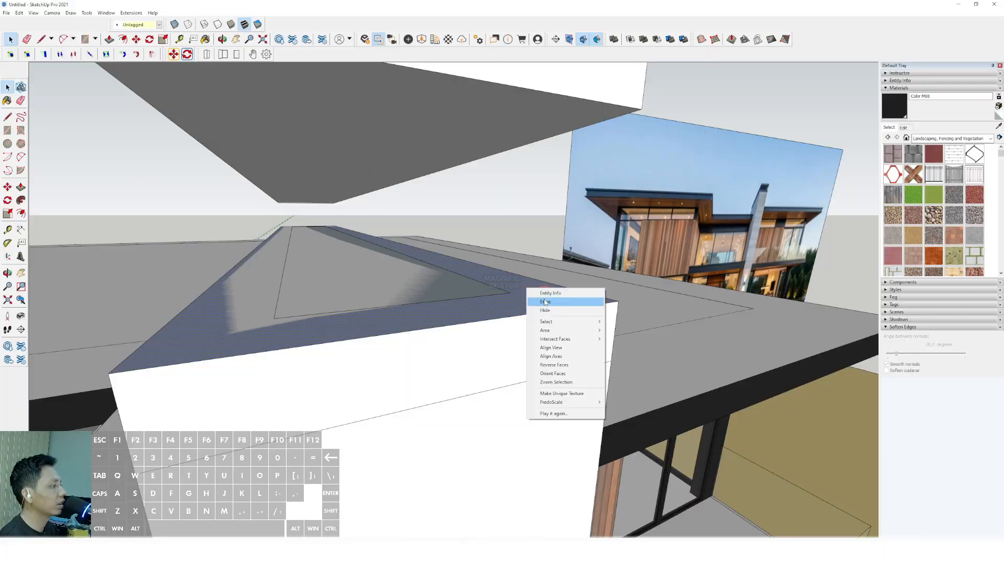
click(545, 300)
right_click(536, 281)
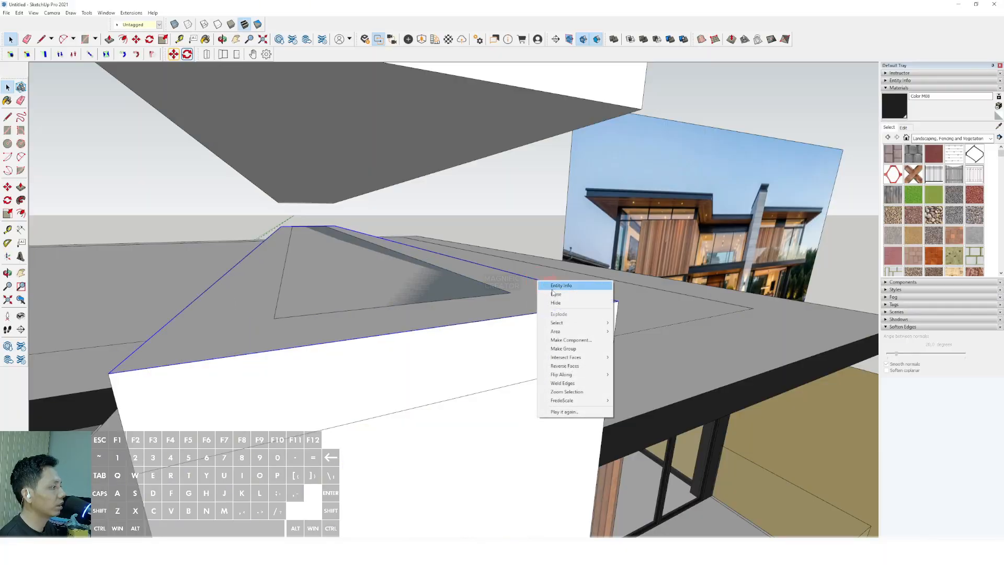
click(549, 294)
Extrude the inset rectangle up to the underside of the upper cap and make the block a group.
scroll(456, 286, down, 2)
key(v)
click(425, 276)
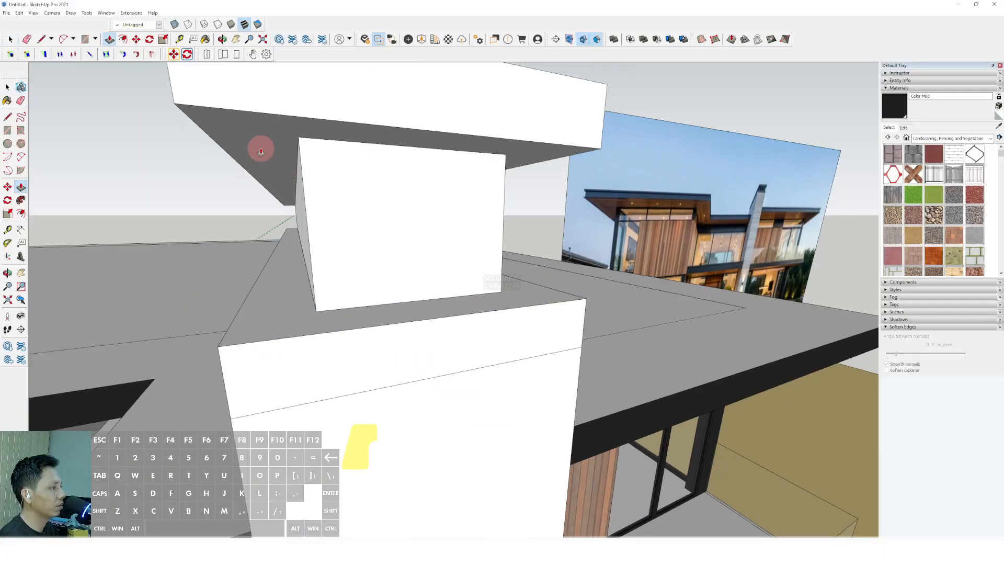
scroll(383, 242, down, 3)
key(space)
right_click(366, 220)
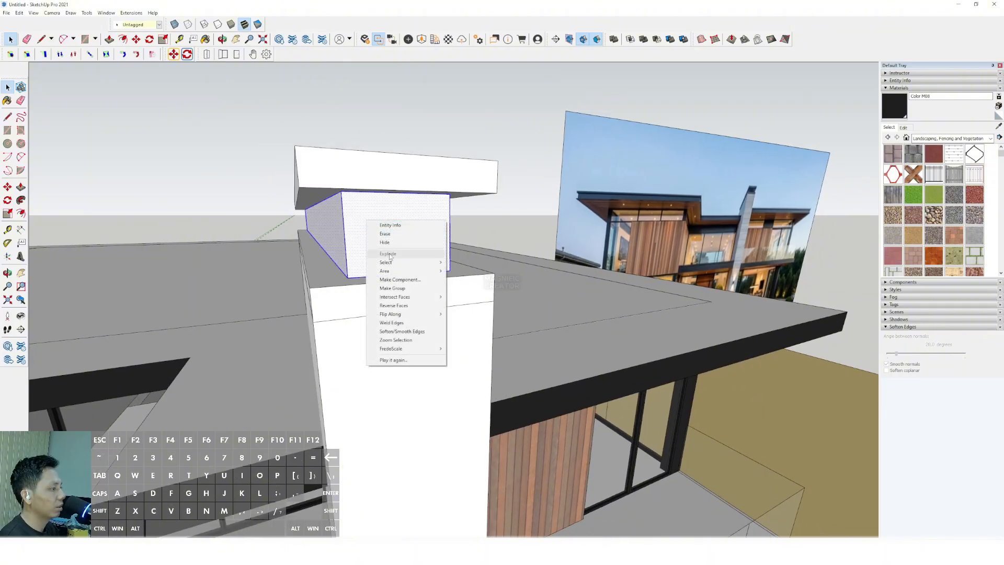
click(392, 288)
Paint both caps and the block between them on top of the tall wall with the current black material.
scroll(387, 287, down, 2)
click(892, 106)
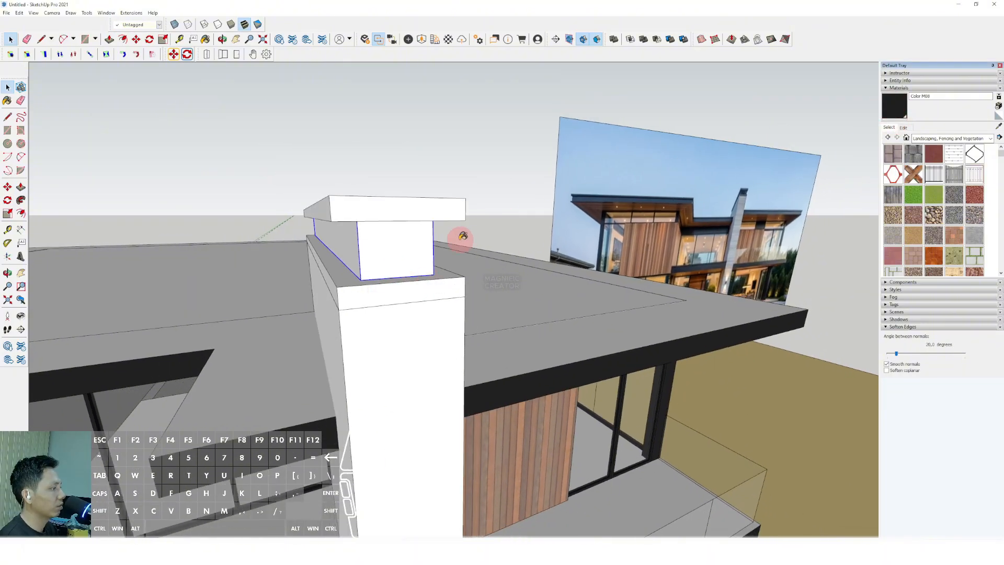
click(410, 256)
click(411, 288)
click(398, 207)
key(space)
scroll(398, 223, down, 3)
scroll(398, 224, down, 4)
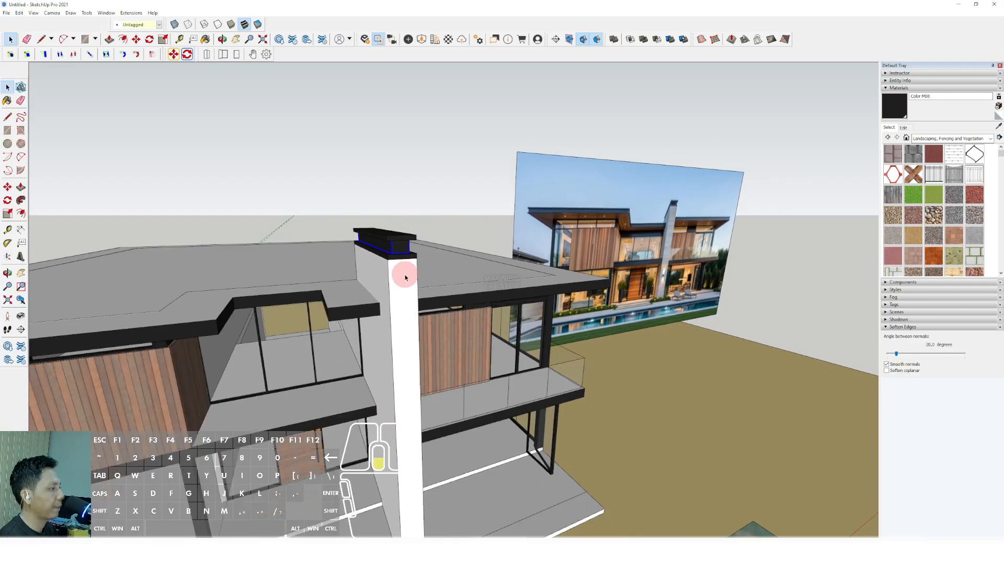
middle_drag(393, 271, 447, 218)
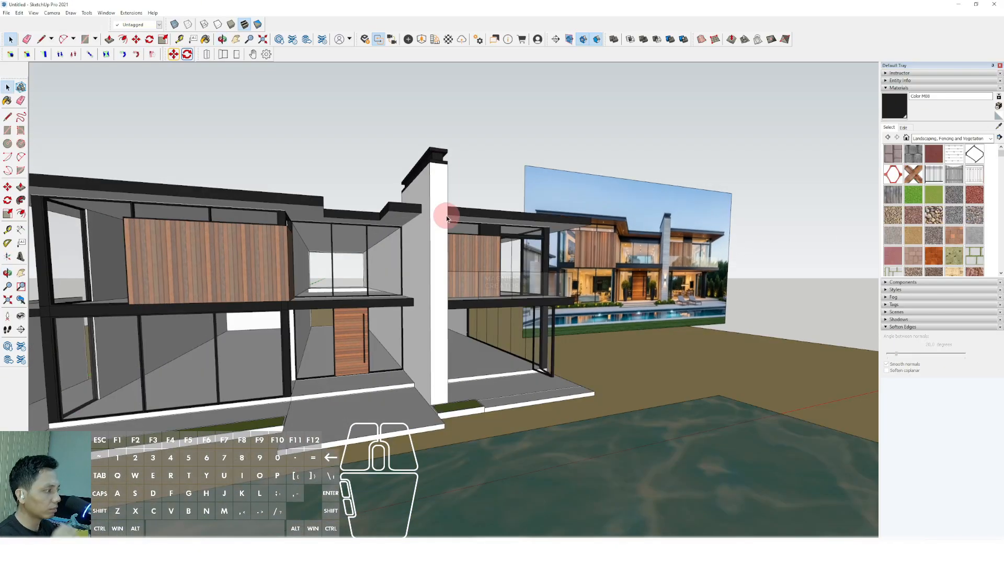
Paint the side, entrance and terrace ground slabs with the grey Blacktop Old 02 material from Asphalt and Concrete.
middle_drag(428, 325, 488, 311)
middle_drag(475, 274, 395, 238)
scroll(395, 273, down, 2)
scroll(432, 305, up, 4)
shift+middle_drag(433, 305, 450, 306)
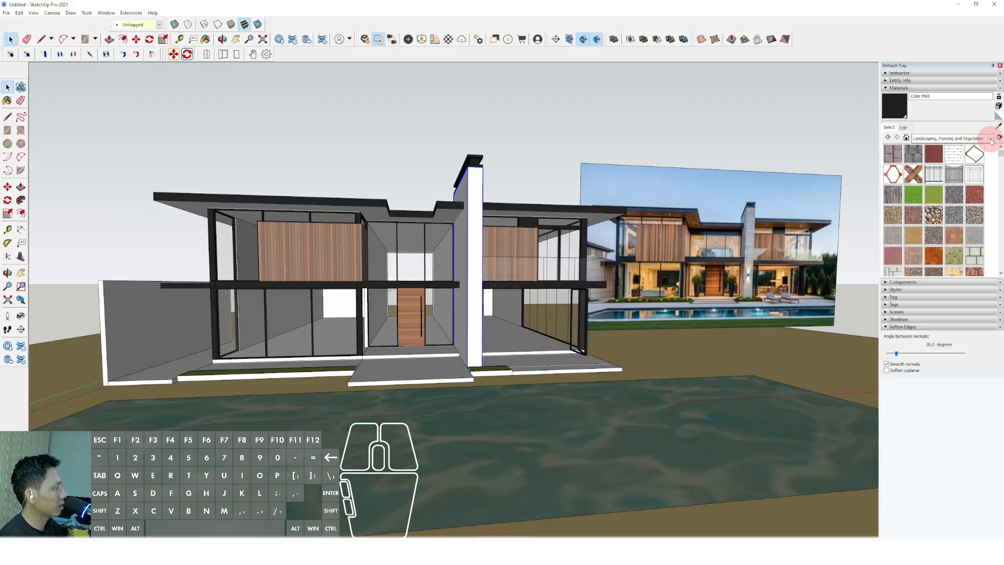
click(990, 139)
click(949, 167)
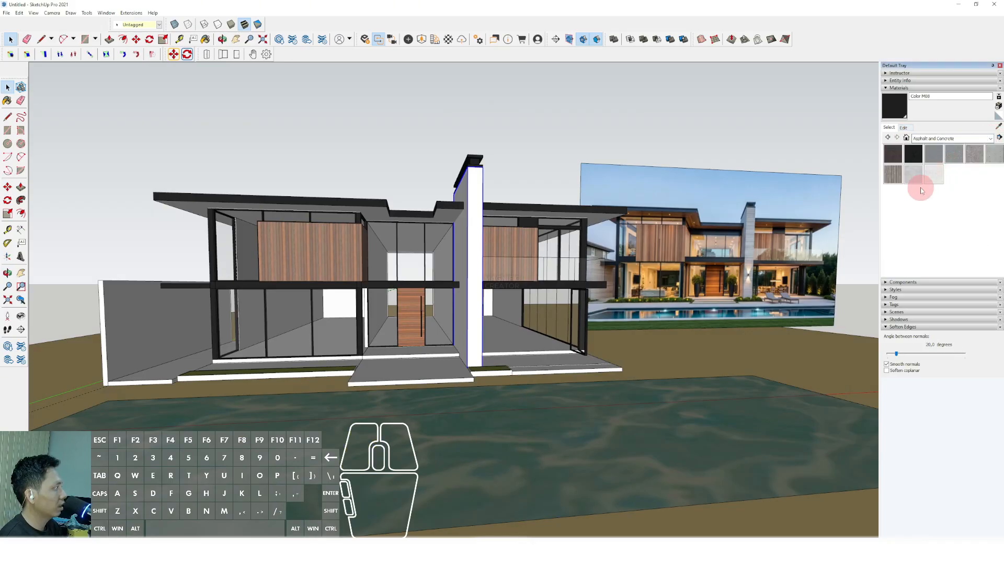
click(951, 155)
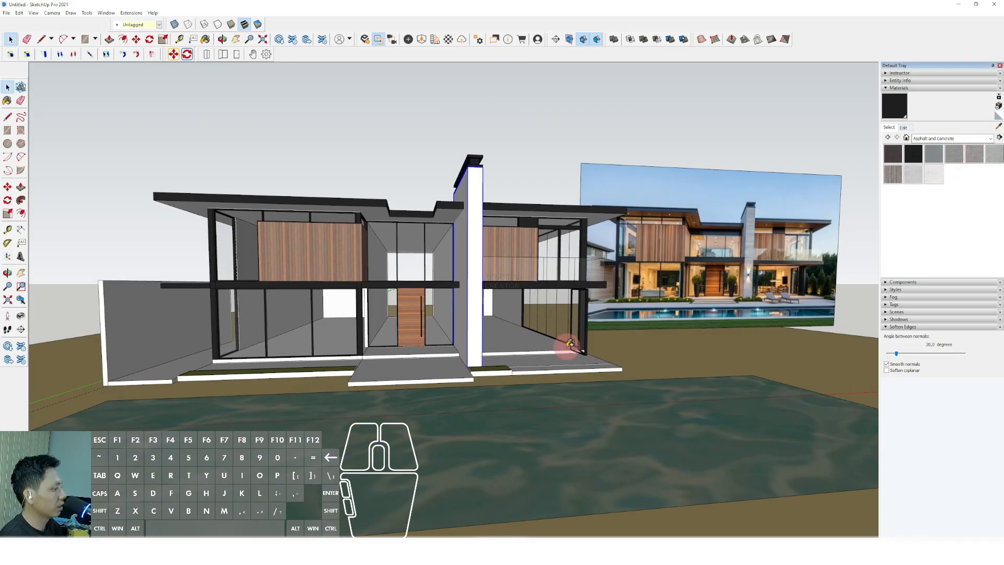
scroll(551, 366, up, 3)
click(549, 361)
click(333, 370)
mouse_move(333, 370)
middle_down()
mouse_move(380, 399)
mouse_move(331, 363)
middle_up()
middle_drag(188, 359, 241, 335)
scroll(314, 330, down, 6)
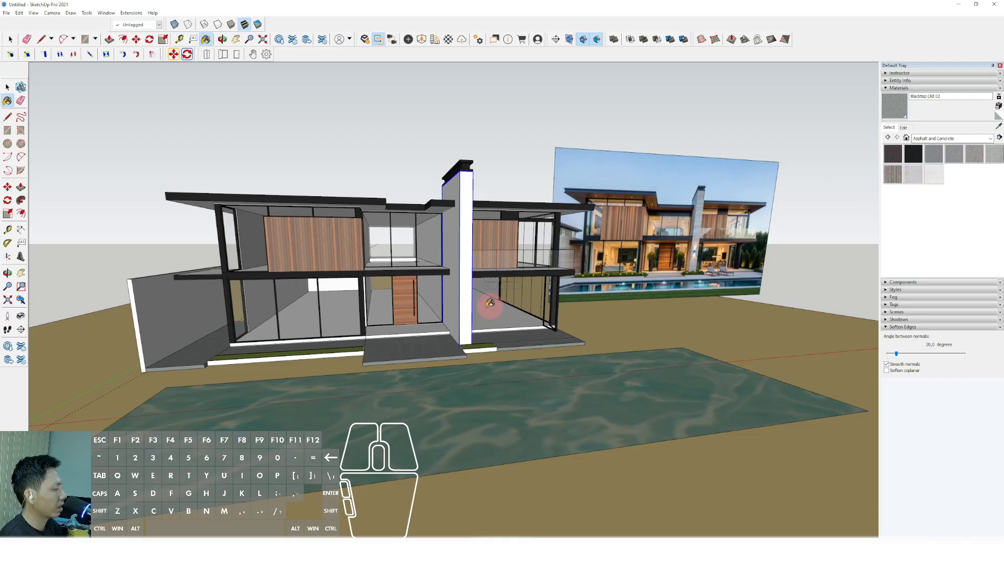
Paint the ground surface around the house and pool with the light grey Color M02 from the Colors collection.
scroll(490, 303, up, 5)
key(space)
click(989, 138)
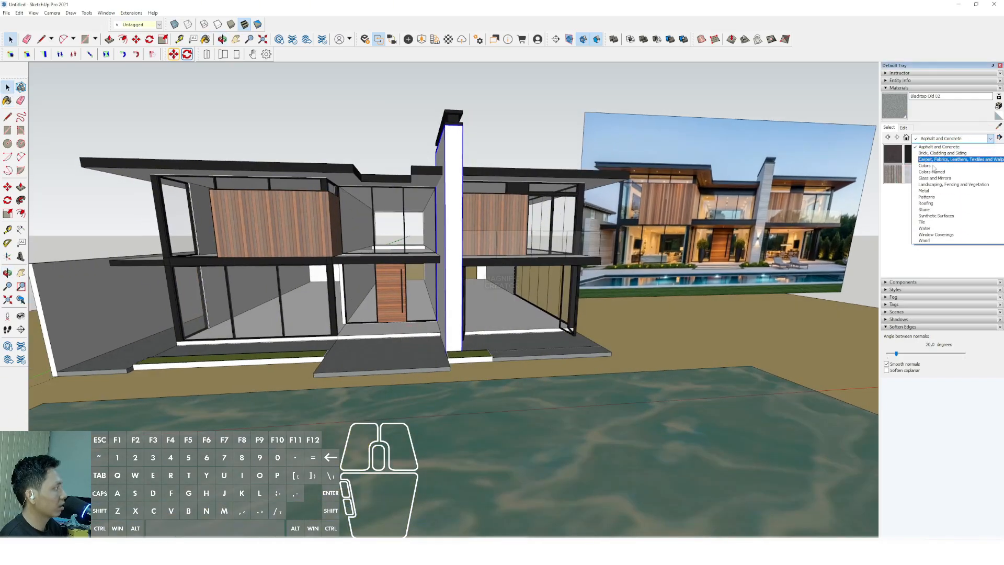
click(926, 166)
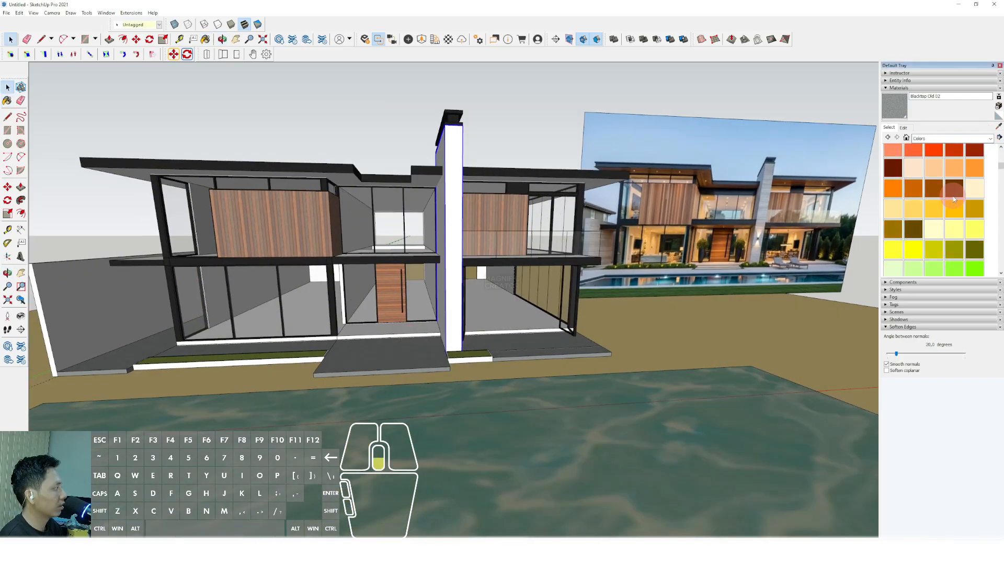
scroll(951, 203, down, 5)
click(954, 208)
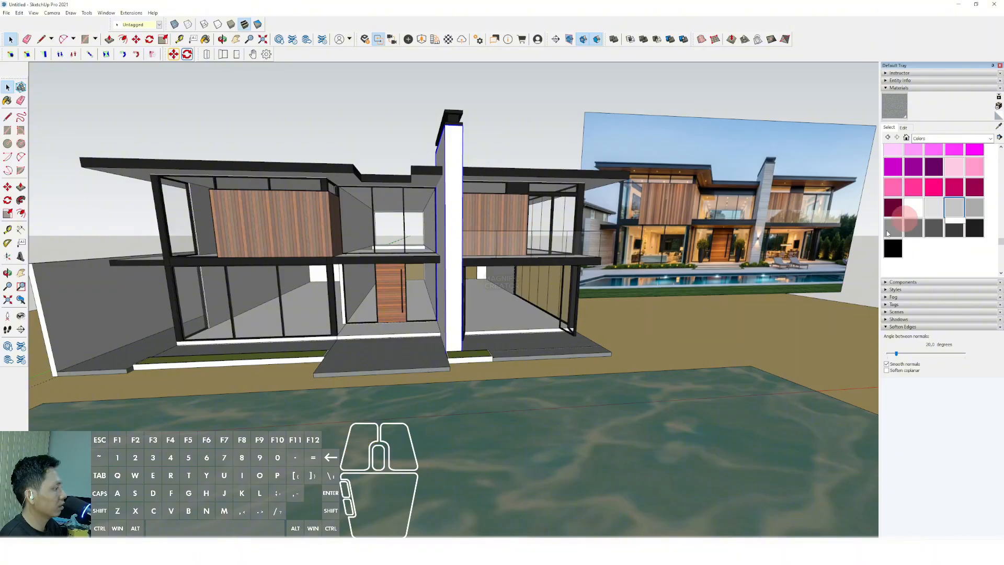
click(661, 322)
scroll(522, 332, down, 5)
key(space)
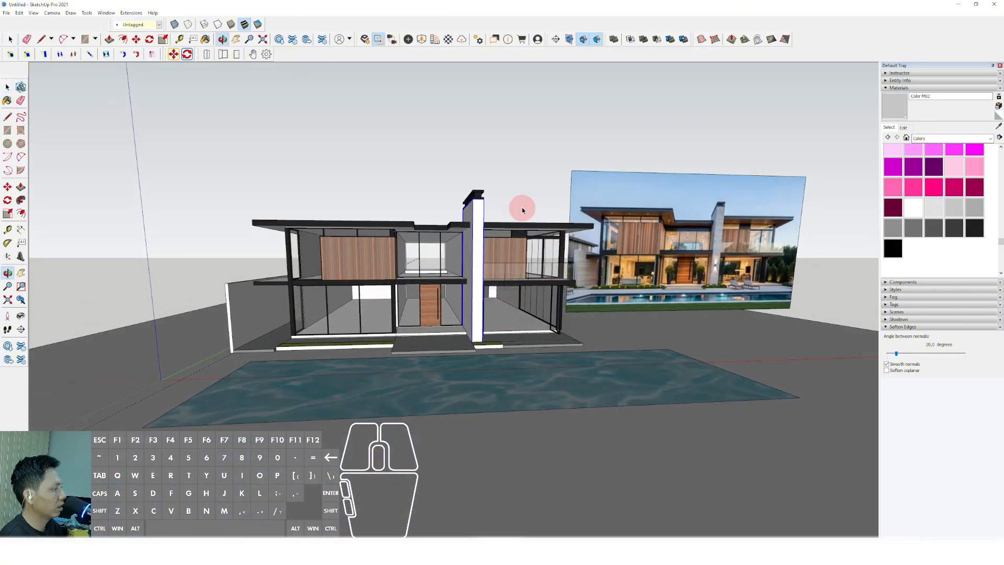
Open the roof group for editing and draw a diagonal line joining the inner and outer corners at the underside's front left.
scroll(491, 289, up, 3)
middle_drag(460, 315, 567, 259)
click(605, 179)
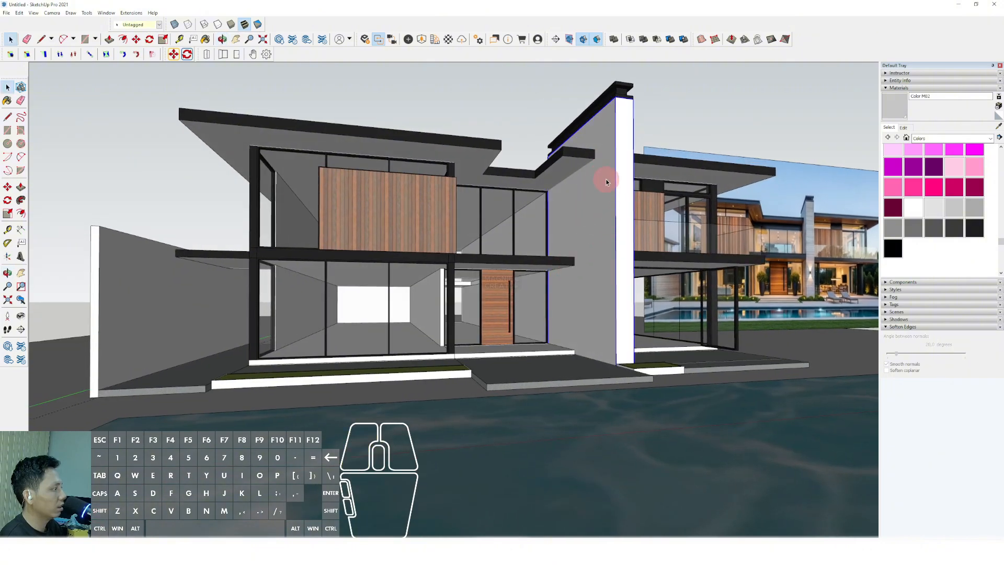
click(175, 287)
middle_drag(455, 295, 455, 318)
scroll(481, 312, up, 5)
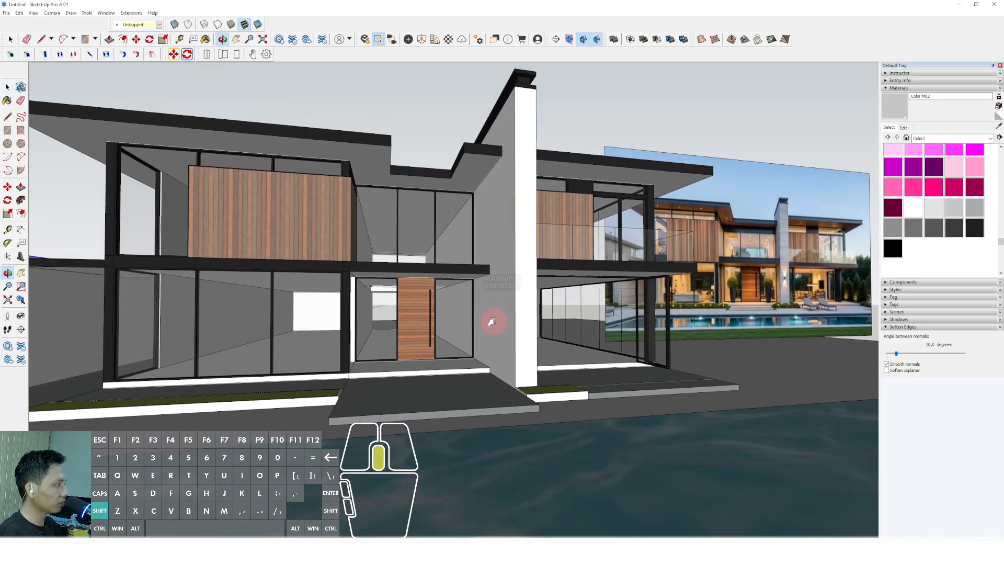
key(space)
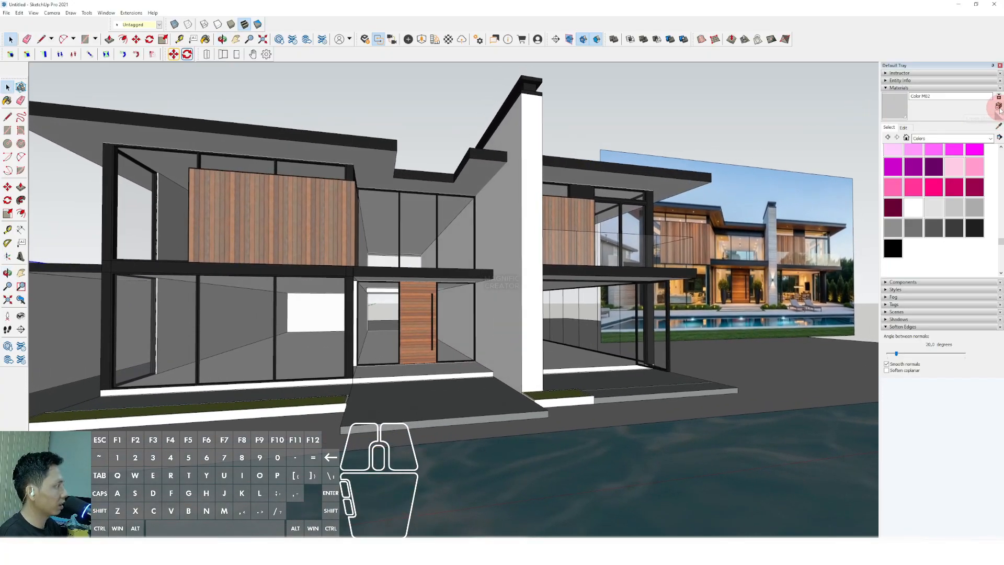
scroll(569, 282, down, 2)
shift+middle_drag(574, 284, 276, 197)
double_click(232, 143)
key(h)
scroll(284, 170, up, 1)
click(263, 188)
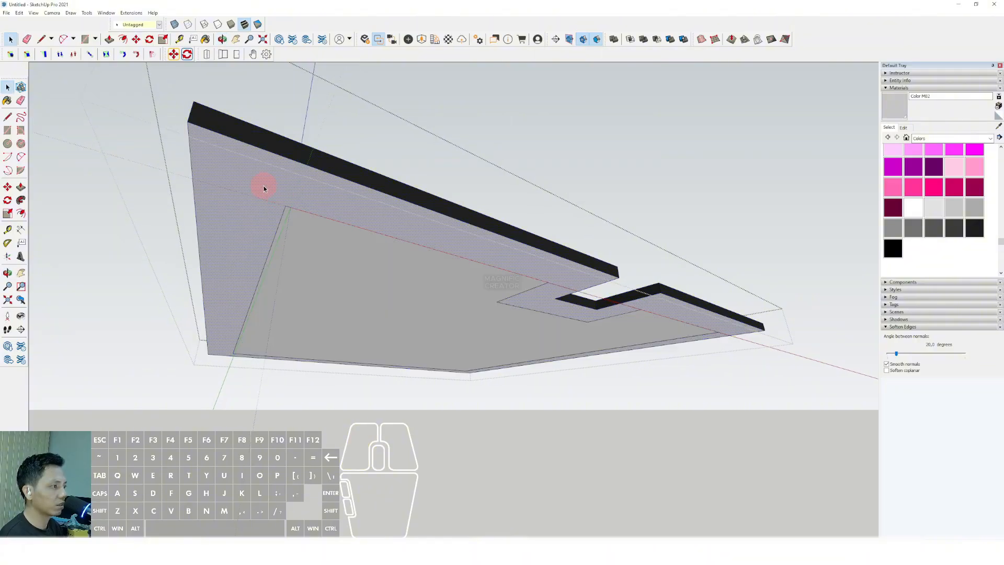
click(7, 118)
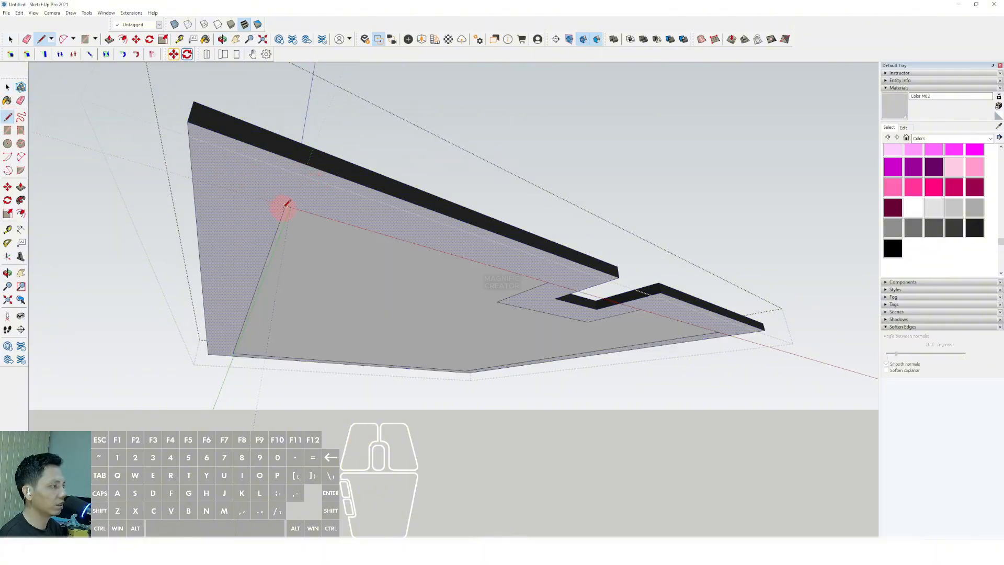
Draw diagonal lines from the inner outline to the roof edge at each corner of the front notch on the underside.
scroll(410, 263, up, 5)
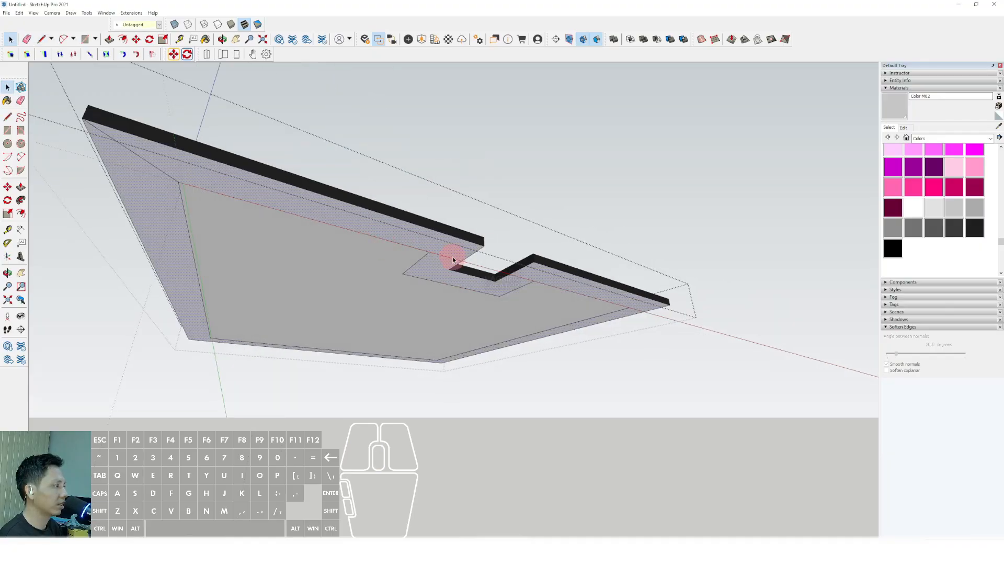
click(419, 257)
click(497, 228)
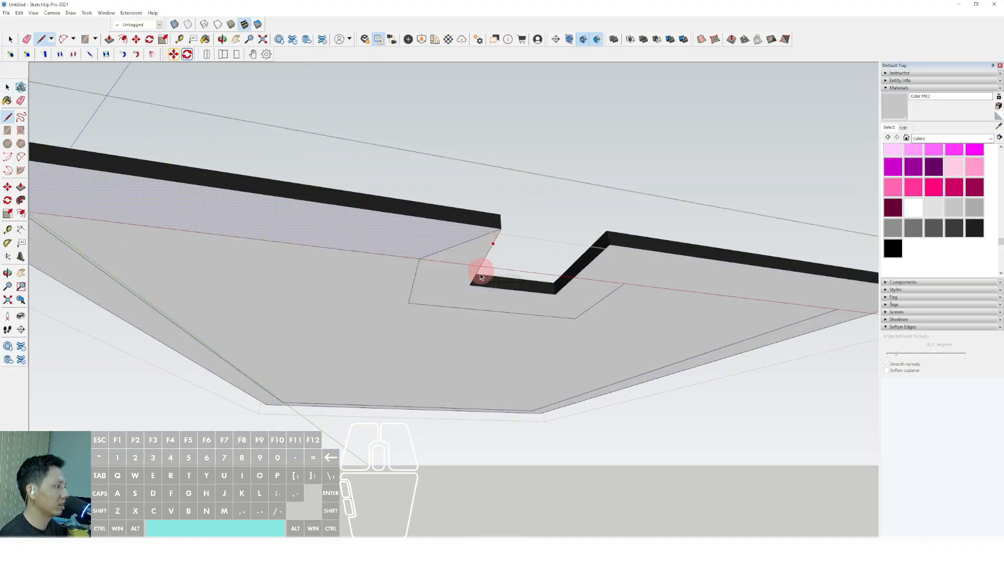
scroll(482, 273, up, 2)
middle_drag(386, 310, 416, 266)
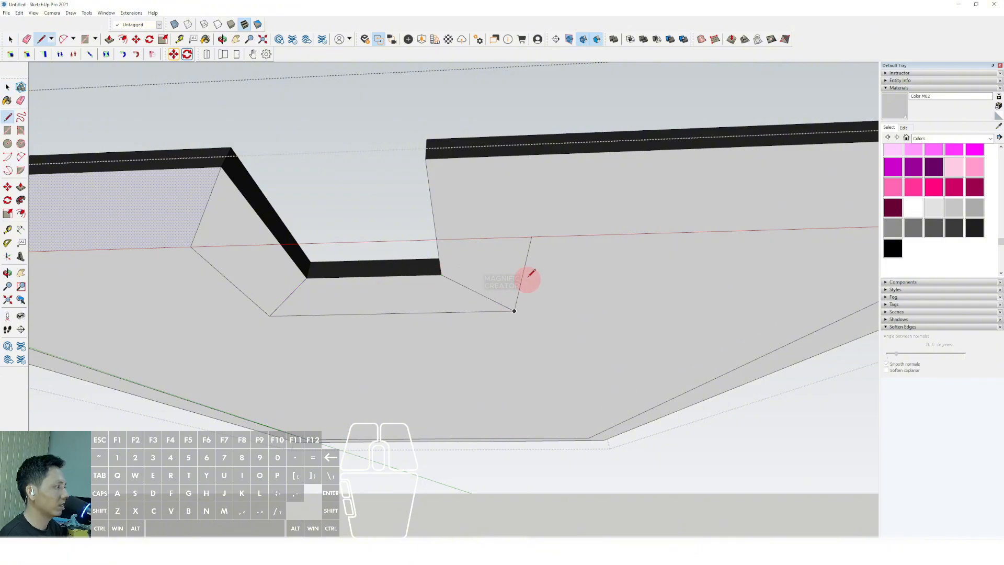
click(427, 160)
key(space)
scroll(500, 196, down, 2)
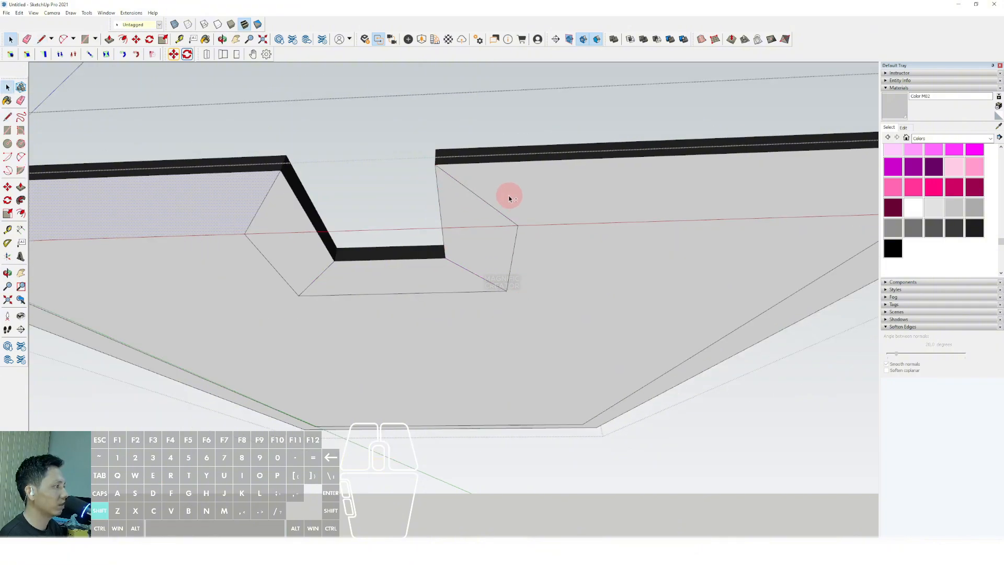
Draw a diagonal line joining the inner and outer corners at the front right of the roof underside.
shift+middle_drag(510, 197, 371, 198)
key(l)
shift+middle_drag(777, 212, 569, 219)
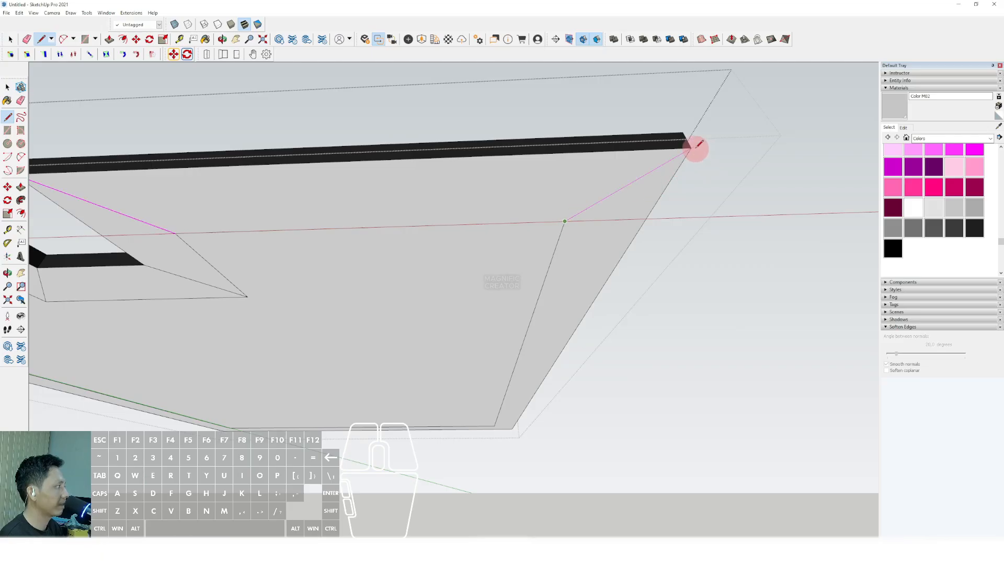
middle_drag(650, 183, 506, 181)
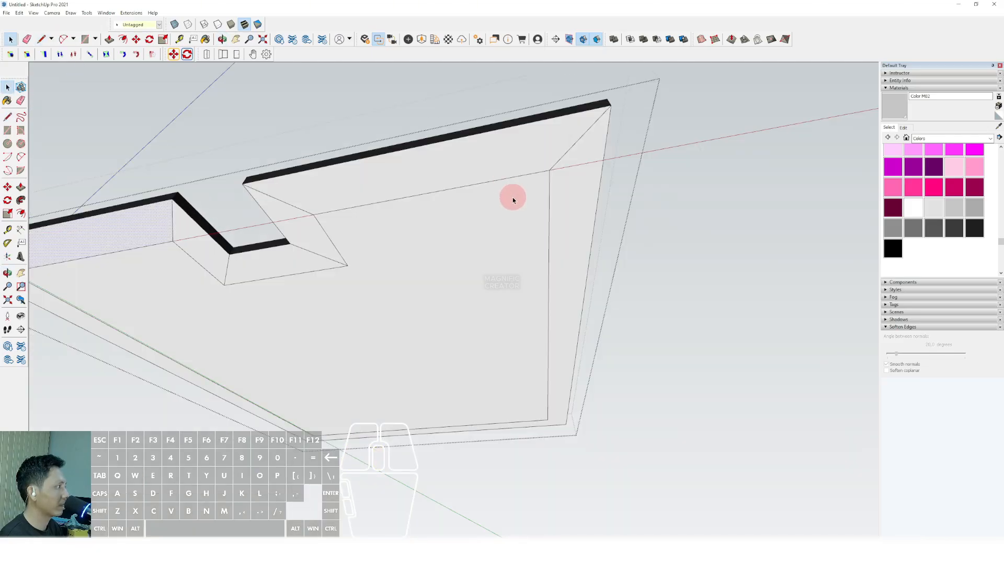
Connect the inner and outer outlines with diagonal lines at both rear corners of the roof underside, and close the roof group.
shift+middle_drag(444, 173, 389, 135)
scroll(493, 350, up, 3)
key(d)
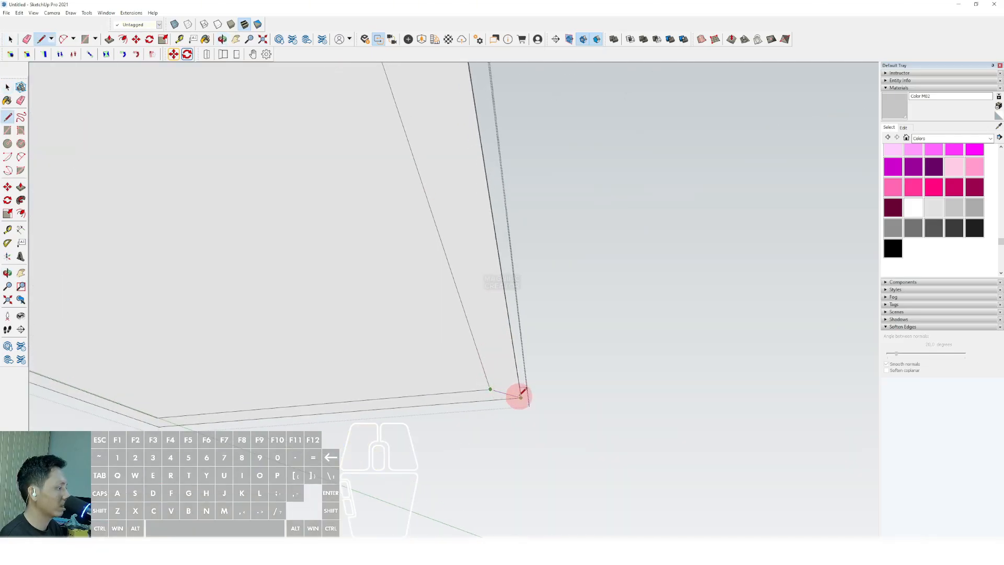
shift+middle_drag(341, 389, 618, 242)
scroll(385, 323, up, 1)
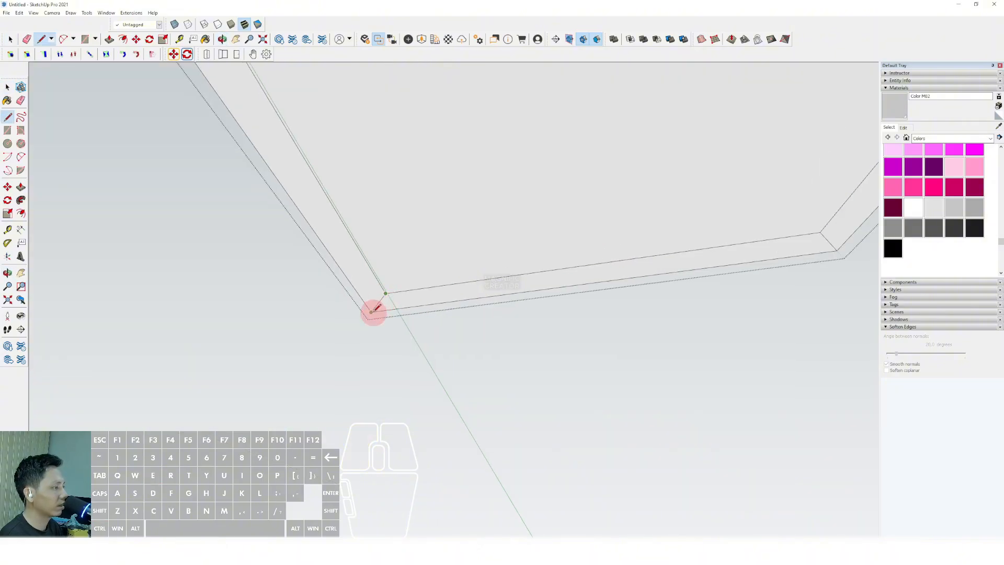
scroll(372, 309, down, 6)
key(space)
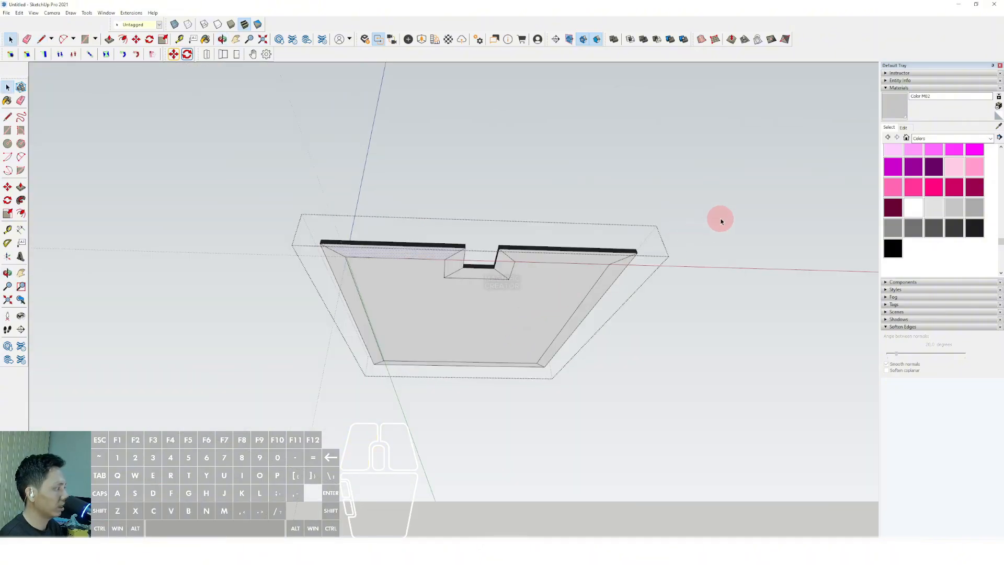
click(720, 221)
mouse_move(510, 293)
middle_down()
mouse_move(497, 365)
mouse_move(504, 280)
middle_up()
scroll(423, 276, up, 5)
middle_drag(422, 276, 445, 261)
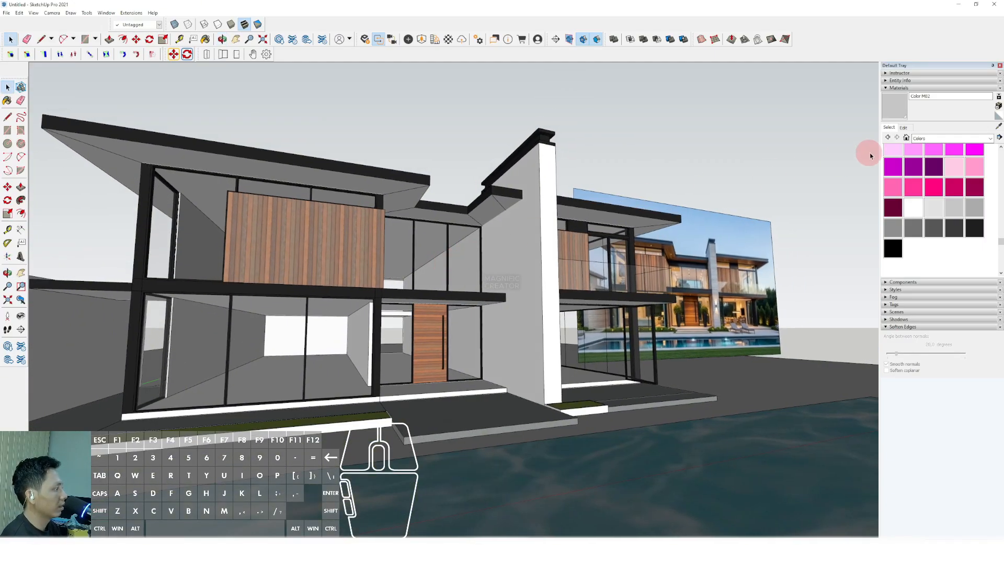
Paint the left and front left underside strips of the roof with Beadboard from Brick, Cladding and Siding.
click(989, 138)
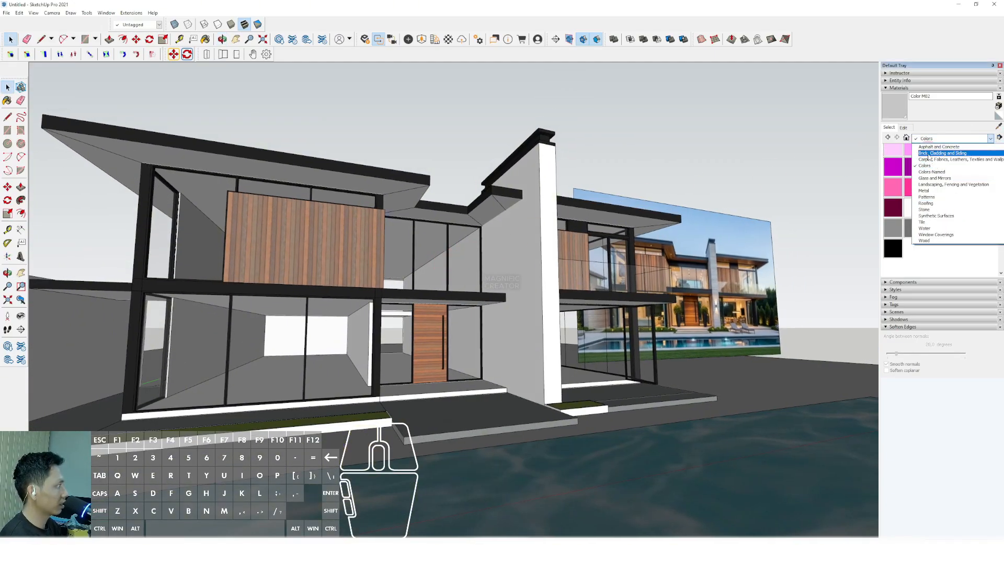
click(927, 154)
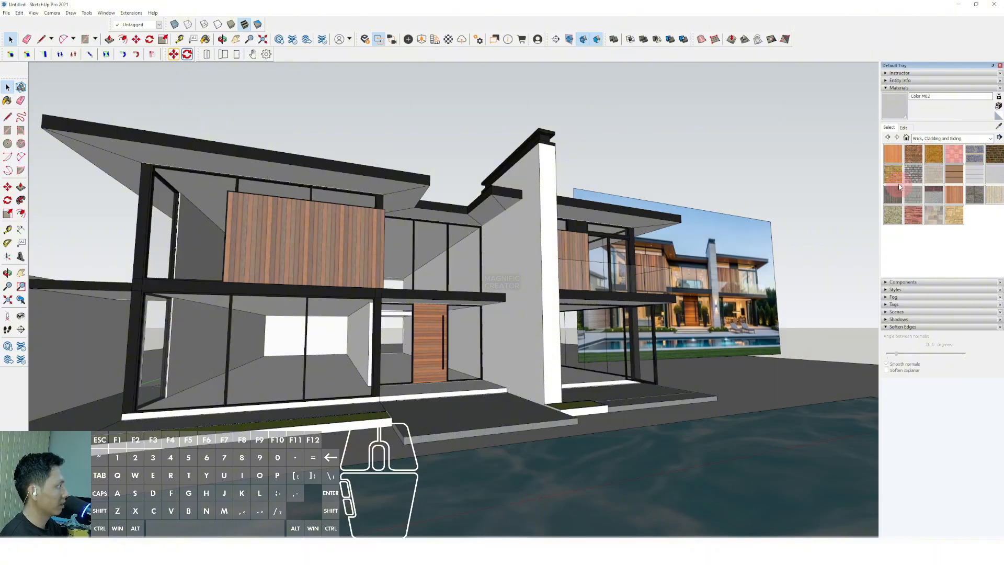
click(894, 155)
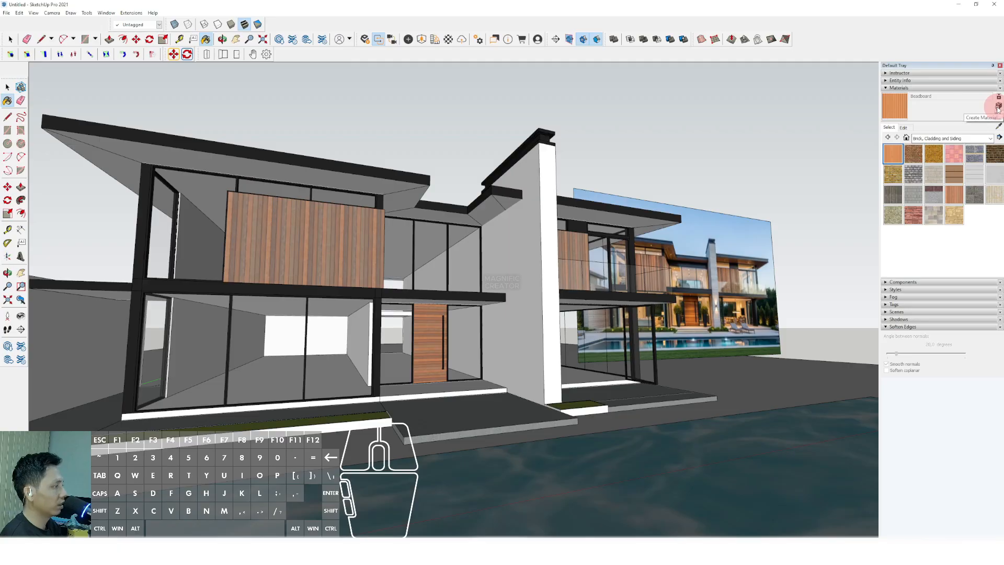
scroll(215, 220, up, 2)
mouse_move(271, 229)
shift+middle_down()
mouse_move(404, 220)
mouse_move(376, 193)
shift+middle_up()
key(space)
double_click(383, 207)
click(384, 211)
key(b)
click(380, 201)
scroll(380, 204, up, 1)
click(328, 222)
Paint the underside strip along the left side of the roof notch with Beadboard.
shift+middle_drag(501, 272, 426, 246)
scroll(497, 246, up, 2)
click(526, 247)
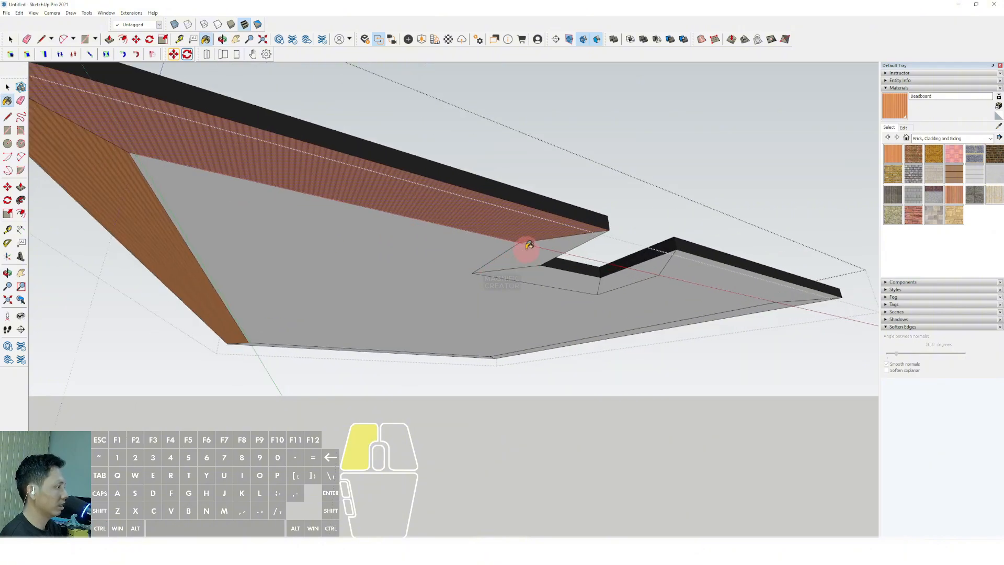
middle_drag(544, 256, 434, 239)
key(space)
Reposition the Beadboard texture on the front left soffit strip, rotating it so the boards run along the strip's length.
middle_drag(312, 197, 330, 180)
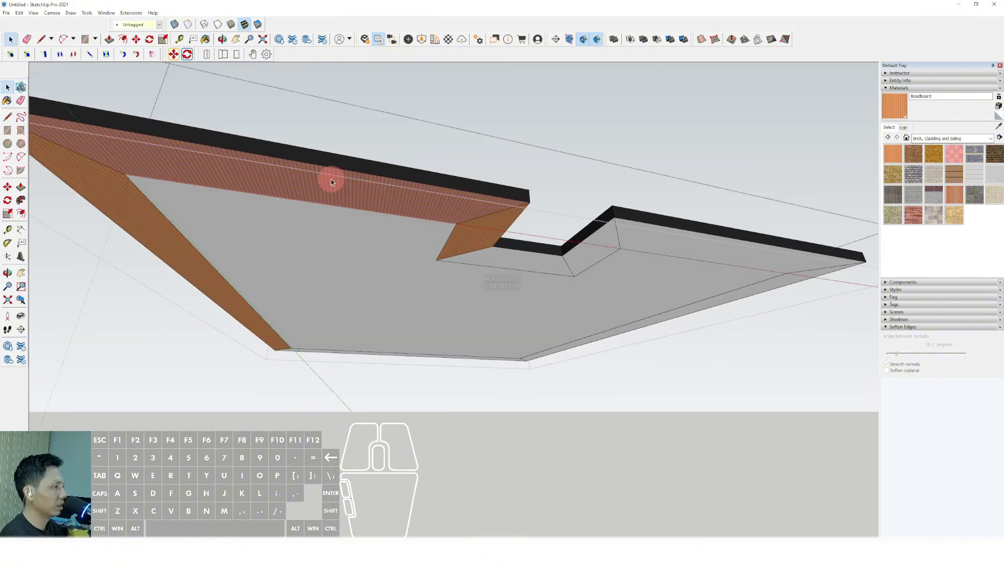
right_click(332, 182)
mouse_move(361, 286)
click(426, 287)
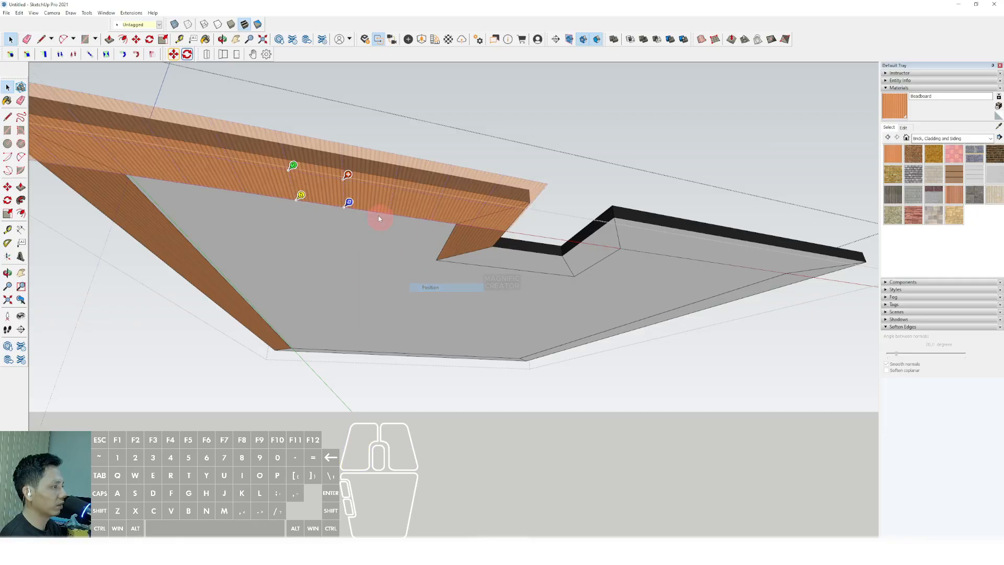
drag(293, 166, 345, 116)
click(341, 197)
middle_drag(341, 196, 396, 193)
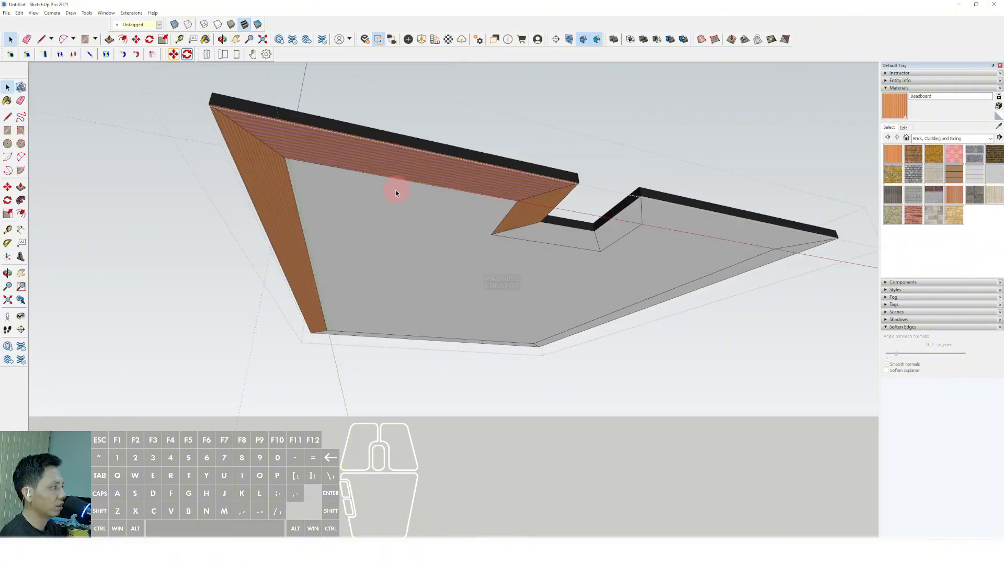
scroll(562, 185, up, 2)
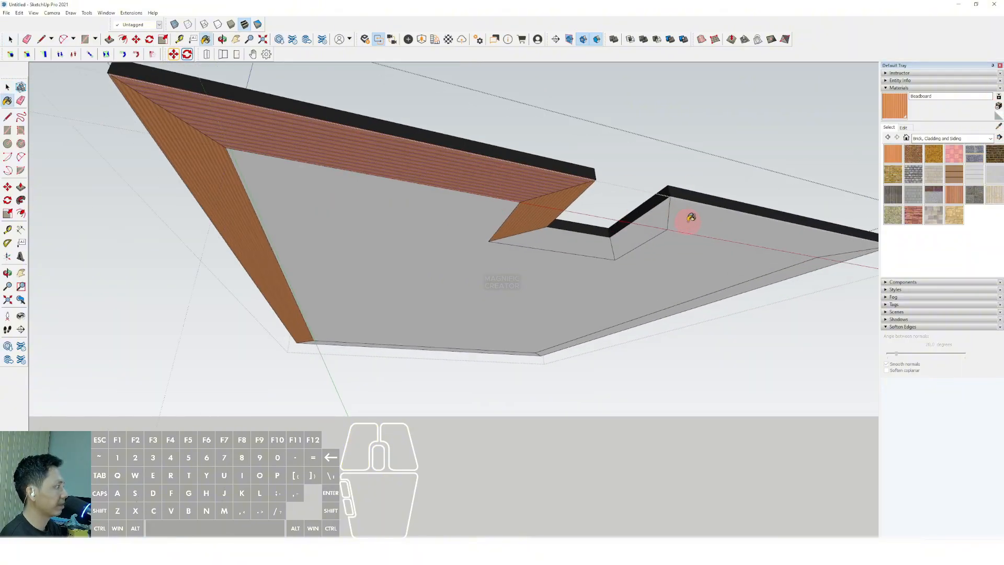
Paint the notch's inner strip, the front right strip and the rear strip of the roof underside with Beadboard.
mouse_move(690, 217)
middle_down()
mouse_move(538, 179)
mouse_move(574, 174)
mouse_move(461, 337)
mouse_move(452, 244)
middle_up()
click(576, 173)
scroll(458, 340, up, 3)
click(468, 336)
scroll(468, 320, down, 5)
Sample the rotated Beadboard from the front strip, paint the remaining notch and right side soffit strips with it, and close the roof group.
click(999, 127)
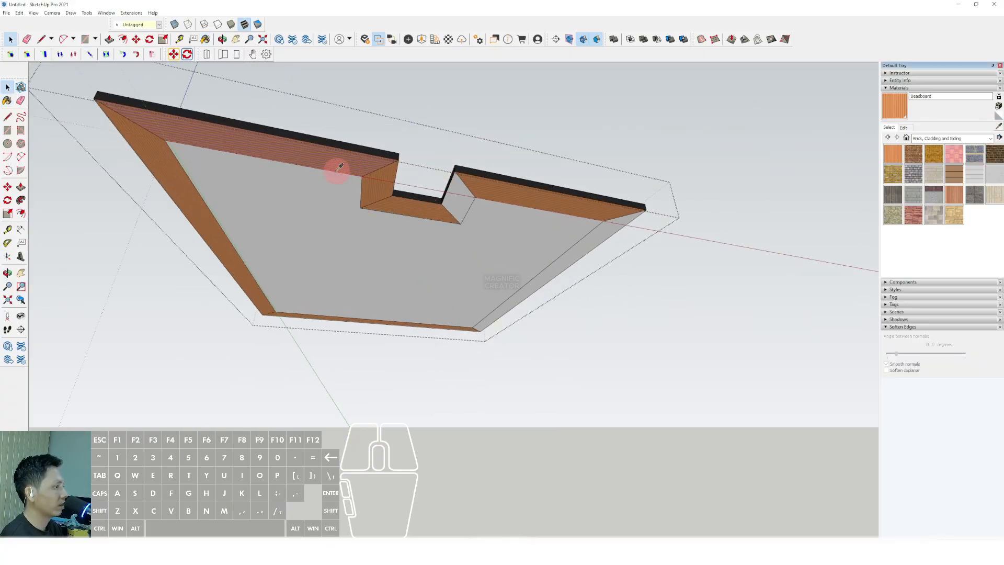
scroll(351, 184, up, 1)
click(379, 181)
click(490, 202)
click(634, 252)
key(space)
scroll(465, 246, down, 2)
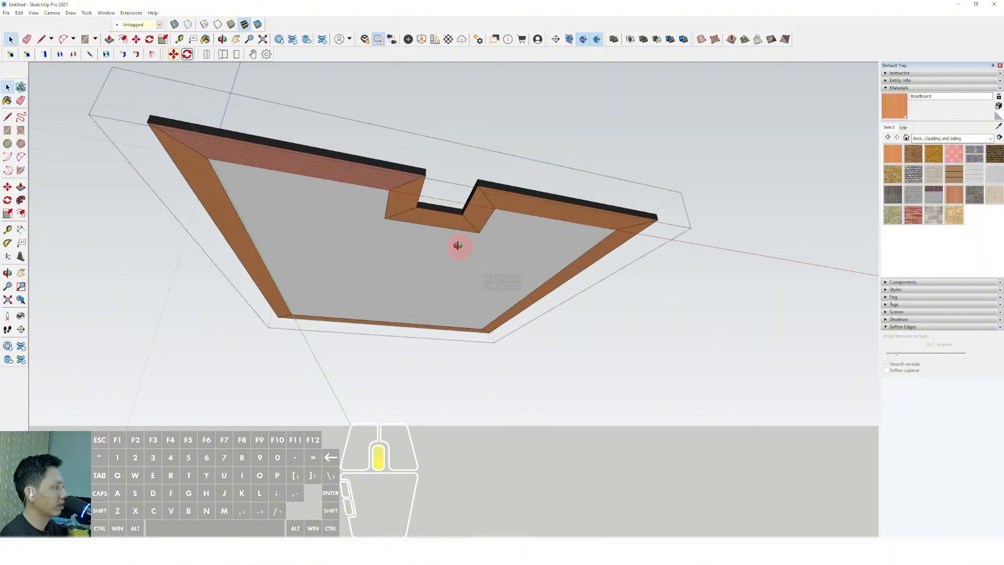
mouse_move(460, 246)
middle_down()
mouse_move(407, 331)
mouse_move(427, 339)
mouse_move(463, 246)
middle_up()
scroll(406, 332, down, 3)
click(561, 222)
scroll(427, 339, up, 4)
middle_drag(463, 247, 479, 390)
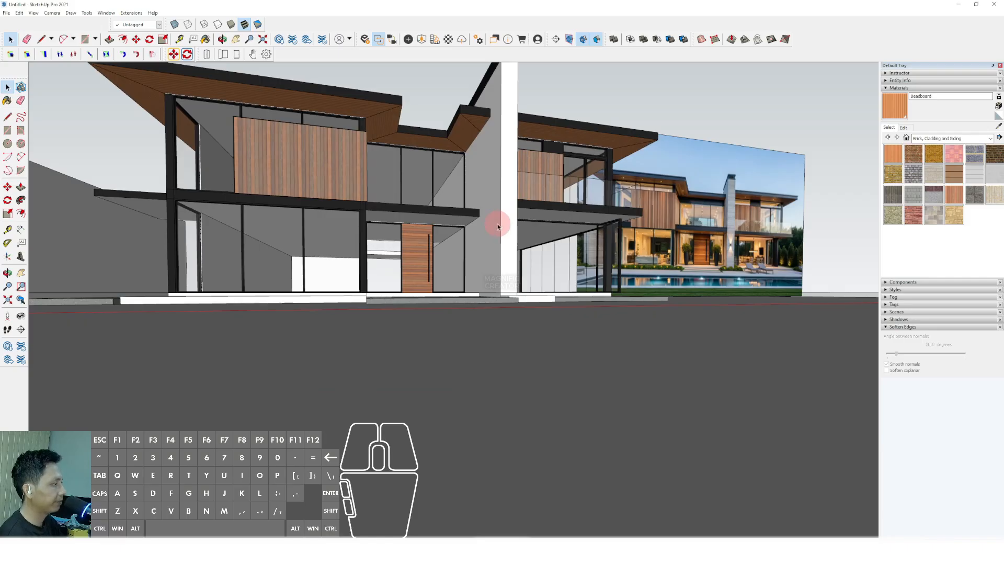
Select the two outer glazed panels of the upper central window and make them unique components separate from the other copies.
middle_drag(497, 227, 394, 173)
scroll(394, 174, up, 10)
click(398, 172)
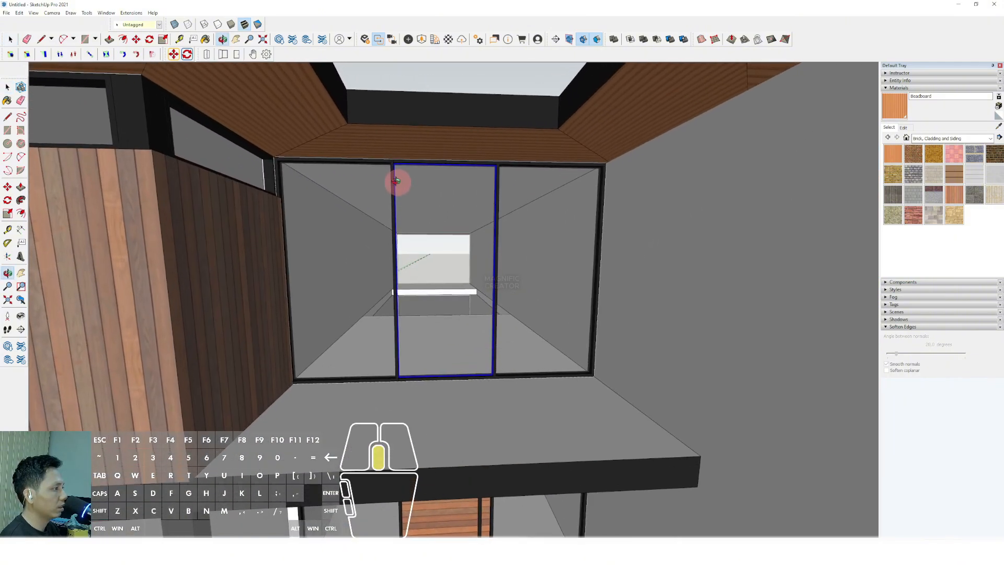
click(367, 187)
scroll(370, 167, down, 1)
double_click(361, 163)
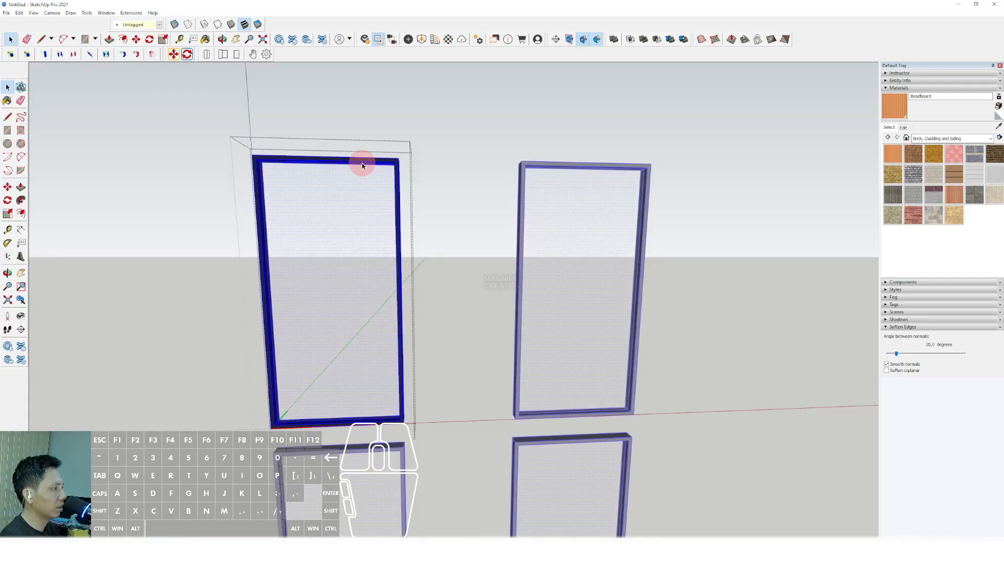
click(531, 170)
click(526, 165)
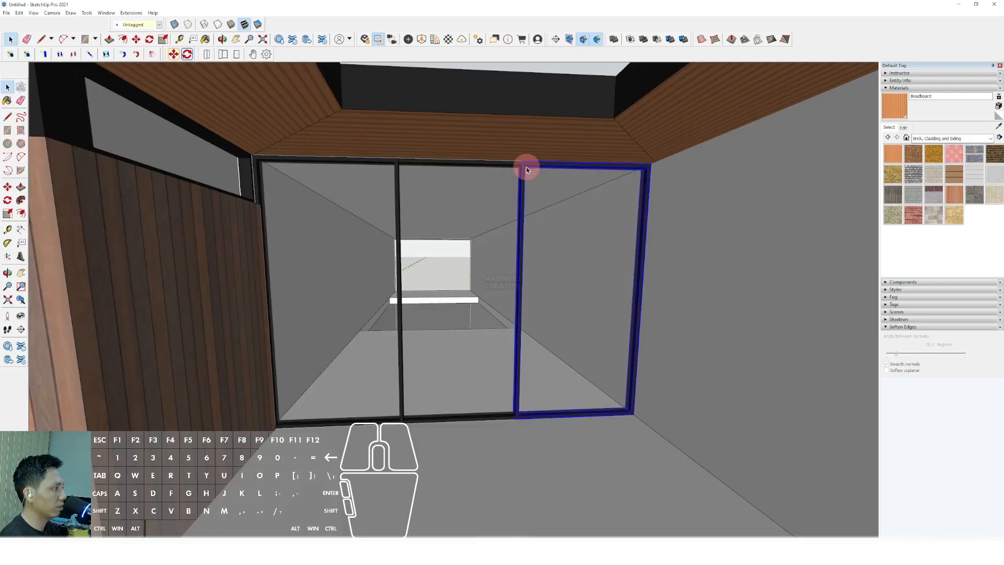
shift+click(388, 165)
scroll(460, 168, up, 2)
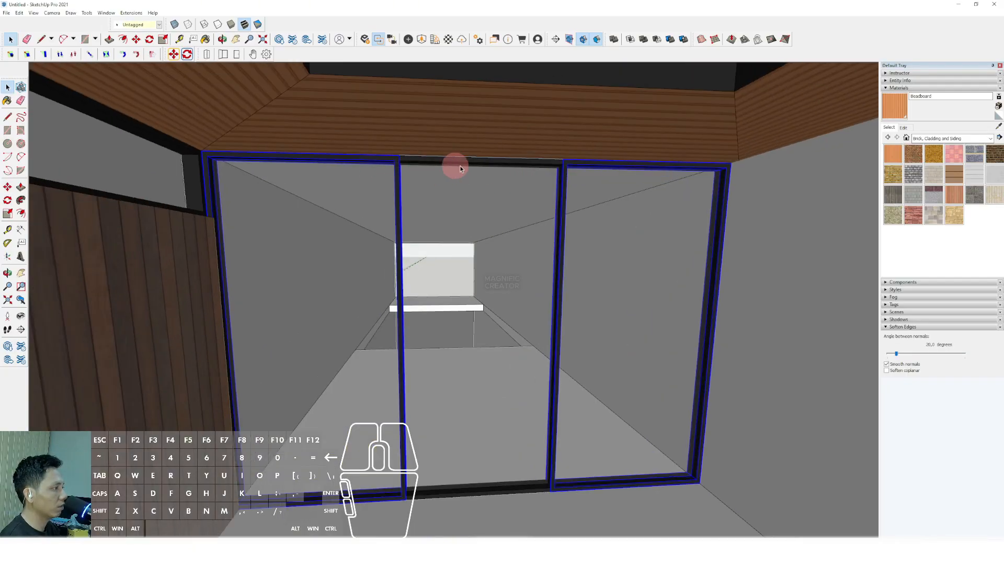
right_click(576, 166)
click(598, 251)
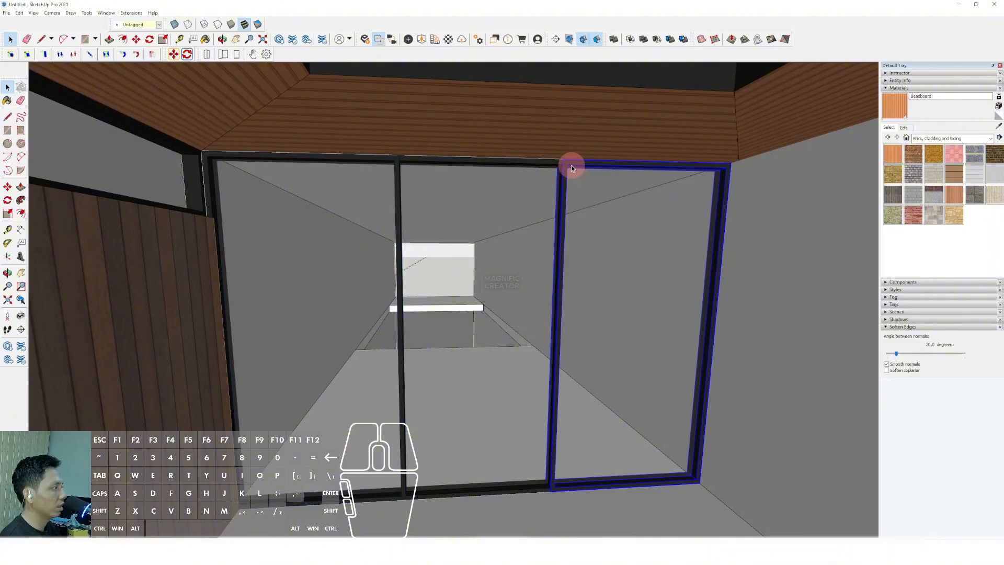
Lower the top frame members of the two outer upper window panels vertically, leaving a gap beneath the roof soffit.
double_click(572, 167)
click(683, 174)
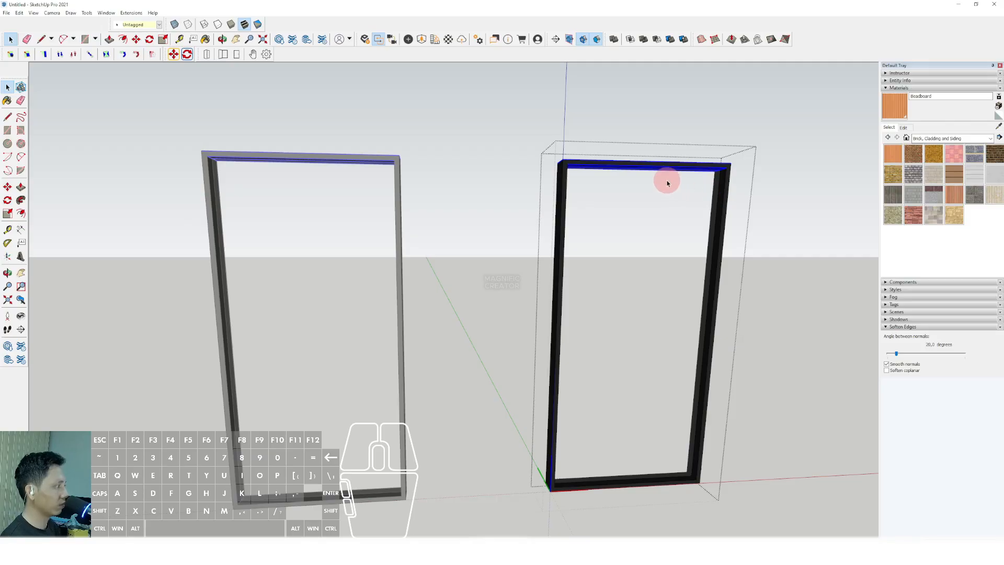
key(comma)
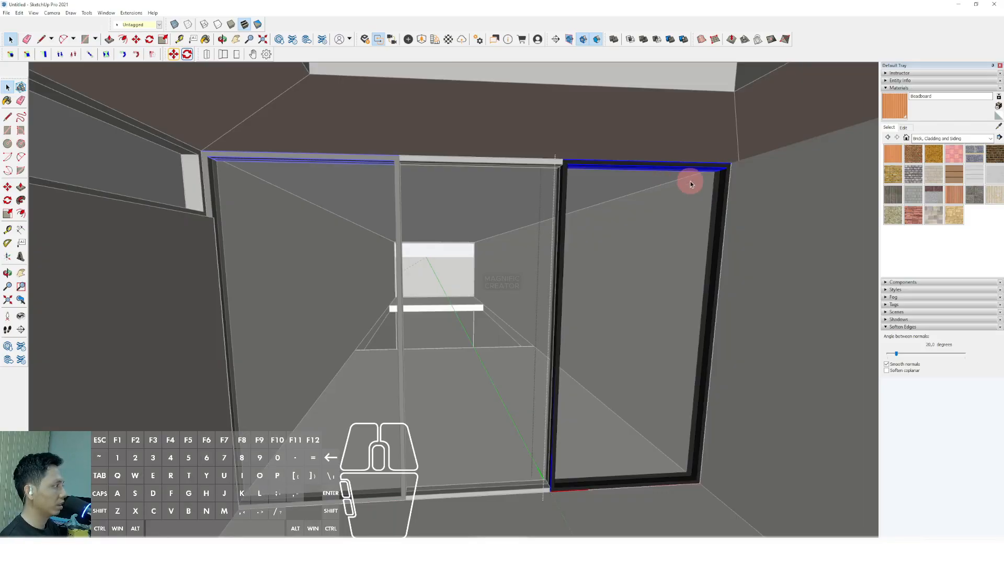
click(732, 163)
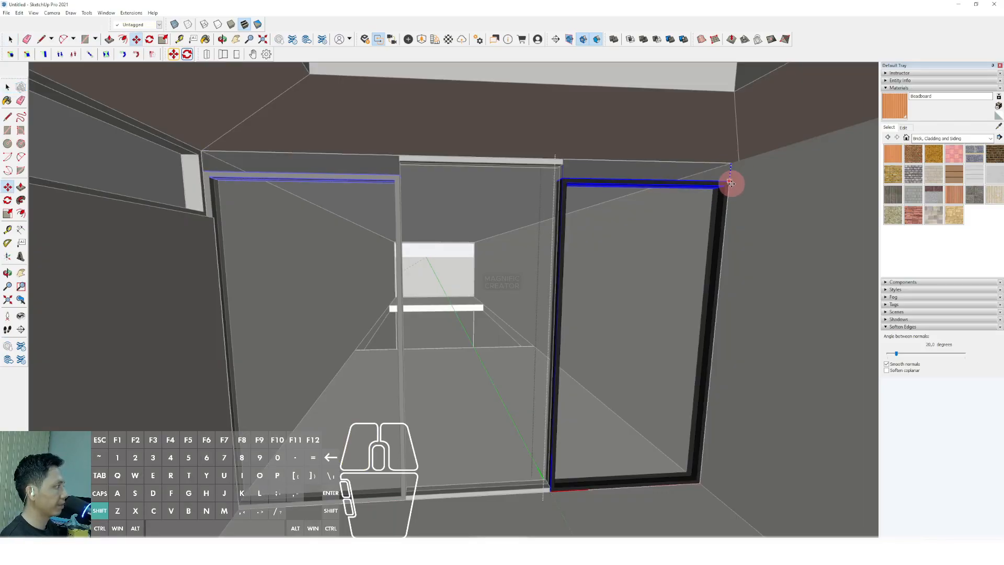
shift+scroll(731, 182, down, 1)
shift+click(289, 214)
key(space)
Move the middle pane's top edge down to line up with the tops of the lowered outer panels.
click(478, 193)
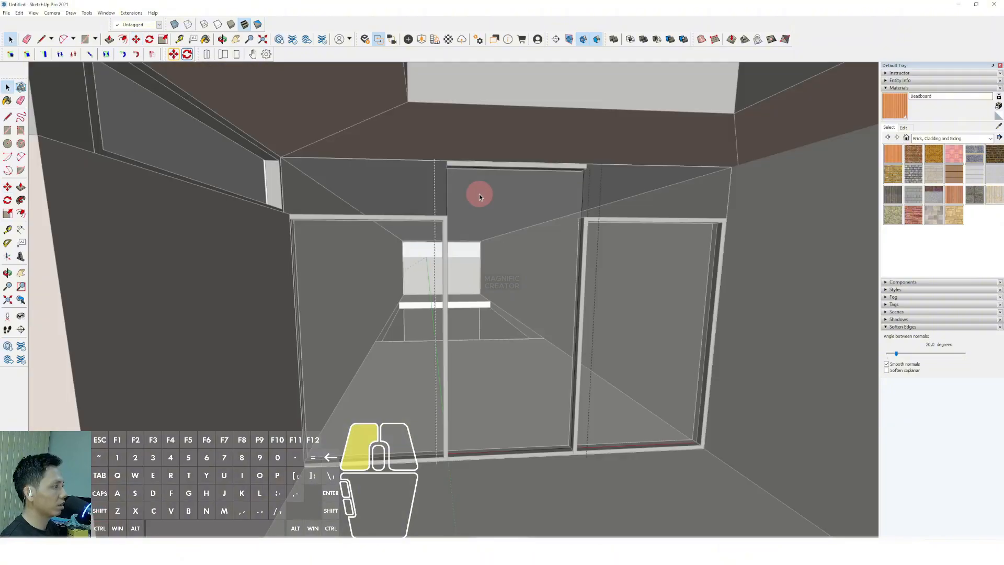
middle_drag(387, 140, 590, 175)
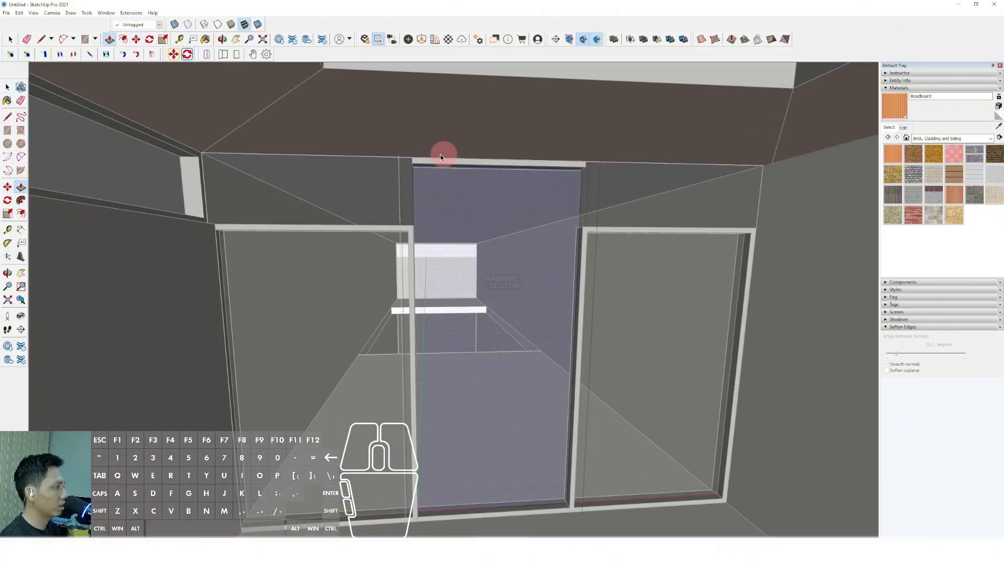
drag(365, 155, 596, 185)
scroll(549, 178, up, 2)
key(m)
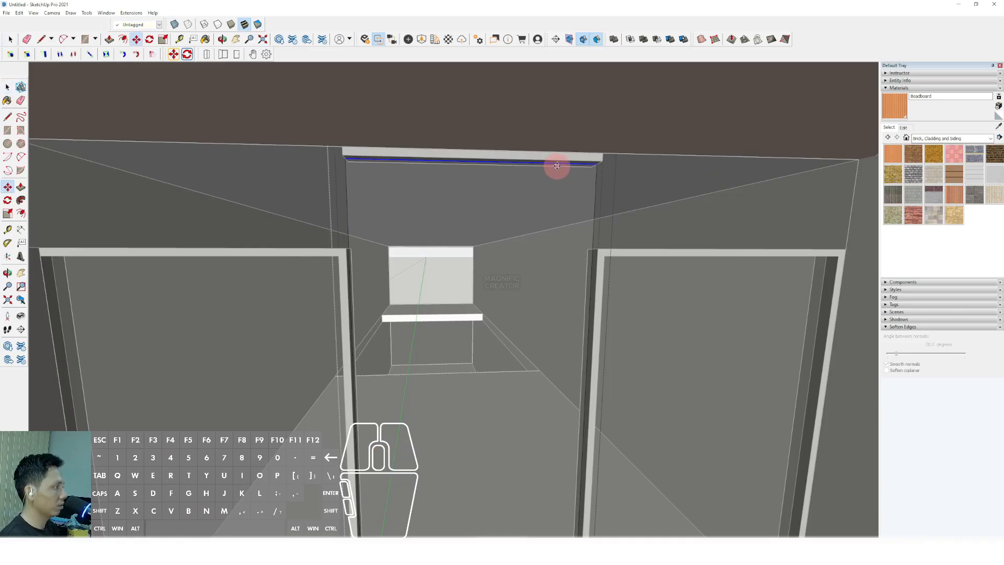
click(559, 162)
click(605, 255)
key(space)
scroll(544, 173, down, 2)
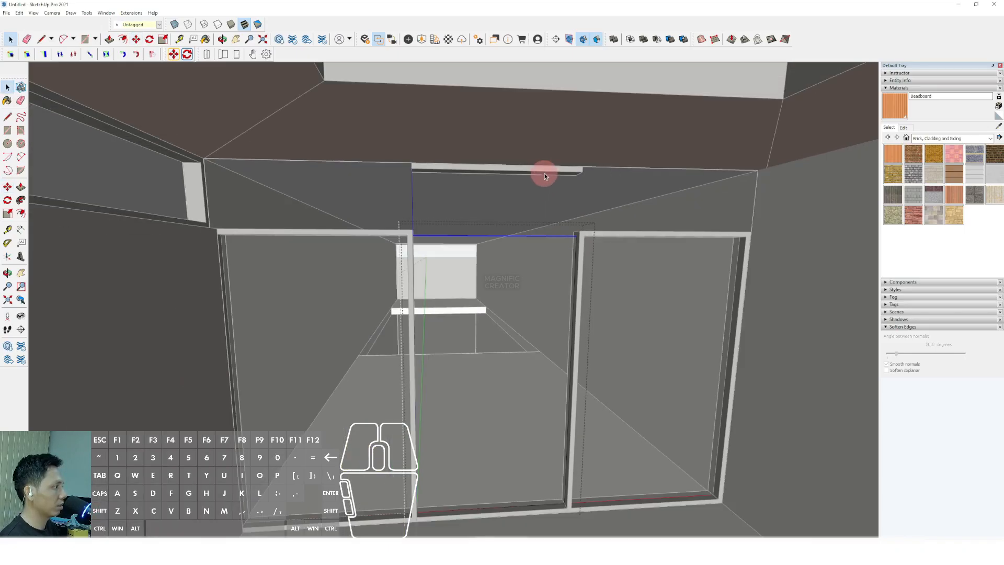
Move the middle panel's top frame bar down onto the top corner of the adjoining outer frame.
scroll(545, 175, up, 3)
click(553, 174)
scroll(554, 173, up, 4)
key(m)
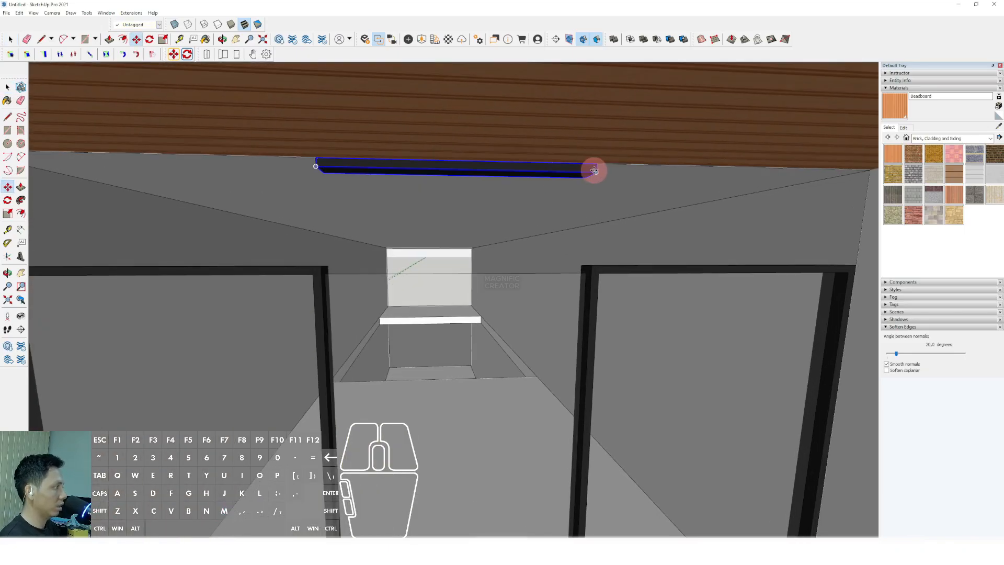
click(595, 170)
click(589, 269)
Extrude the strip along the top of the lowered window frames up to the roof soffit to fill the gap.
middle_drag(589, 269, 752, 299)
middle_drag(338, 281, 193, 253)
middle_drag(192, 265, 197, 266)
triple_click(199, 259)
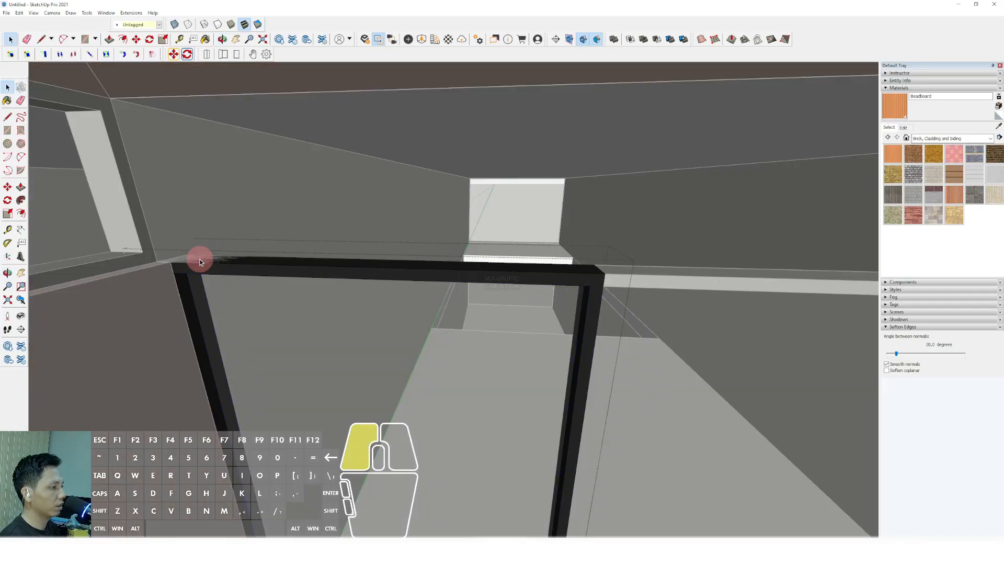
click(211, 252)
scroll(193, 256, up, 1)
click(192, 257)
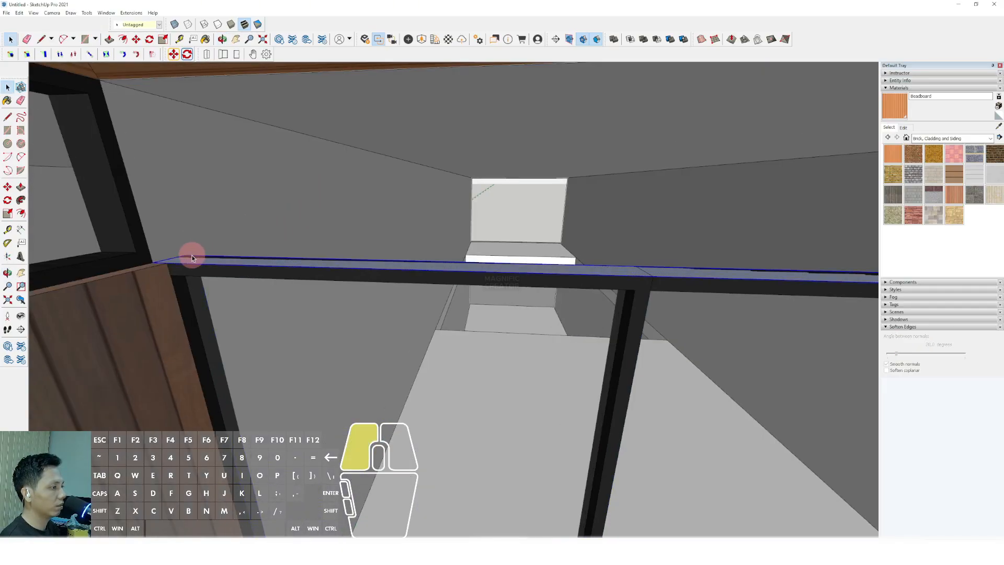
scroll(202, 261, up, 1)
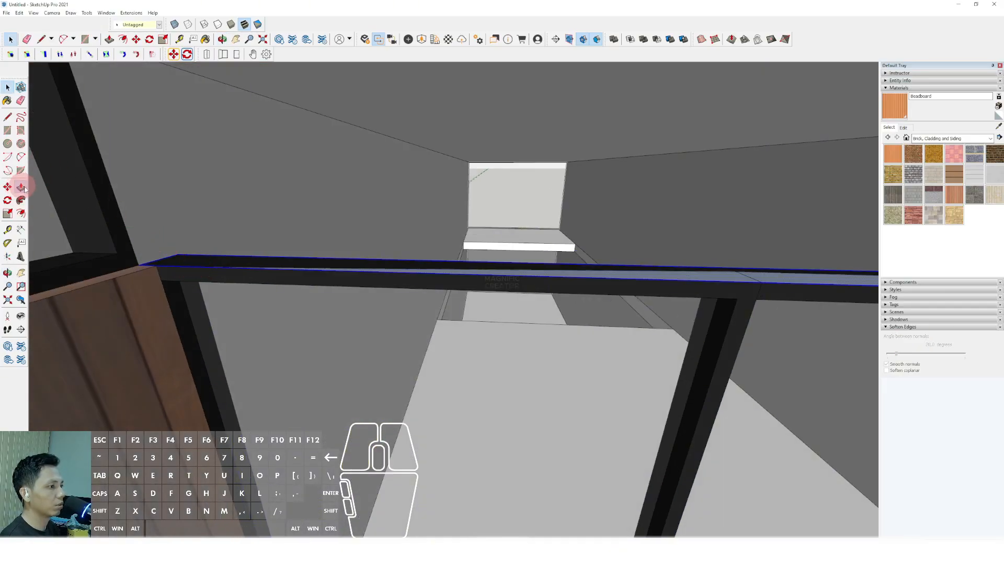
click(21, 187)
click(184, 260)
scroll(186, 176, down, 1)
middle_drag(186, 175, 119, 121)
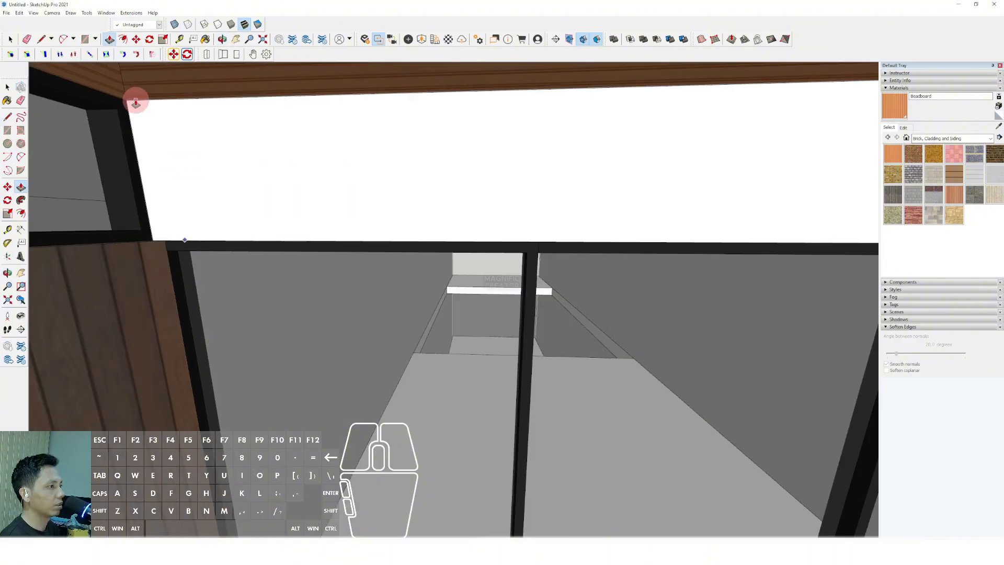
Group the infill panel above the upper window and paint it with the dark colour sampled from the neighbouring frame.
key(space)
right_click(284, 163)
click(329, 231)
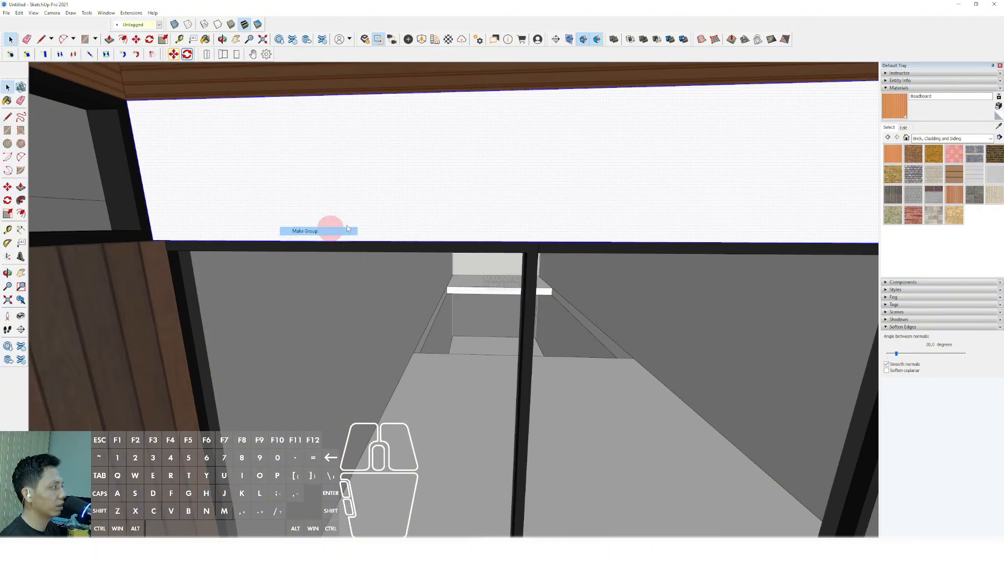
key(b)
alt+click(124, 155)
click(291, 159)
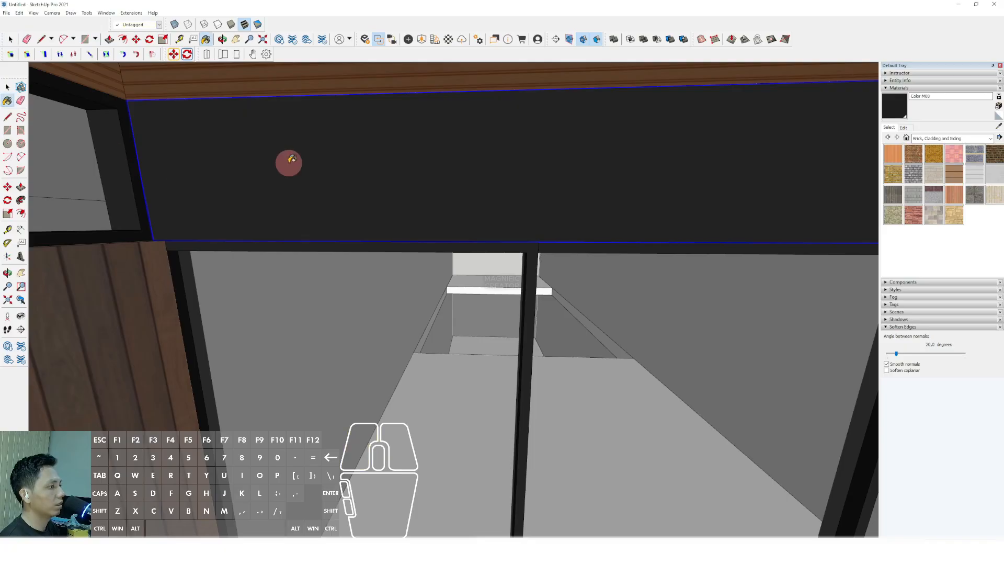
scroll(291, 159, down, 10)
key(space)
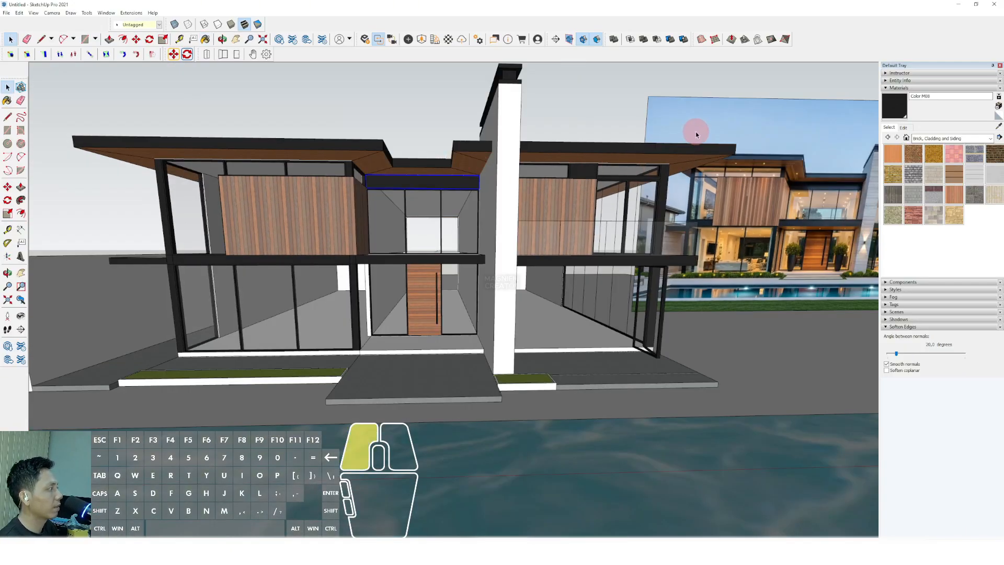
click(696, 134)
Sample Blacktop Old 02 from the entrance slab and paint the white edges of the front planters with it.
scroll(591, 203, down, 3)
click(541, 152)
middle_drag(579, 205, 524, 200)
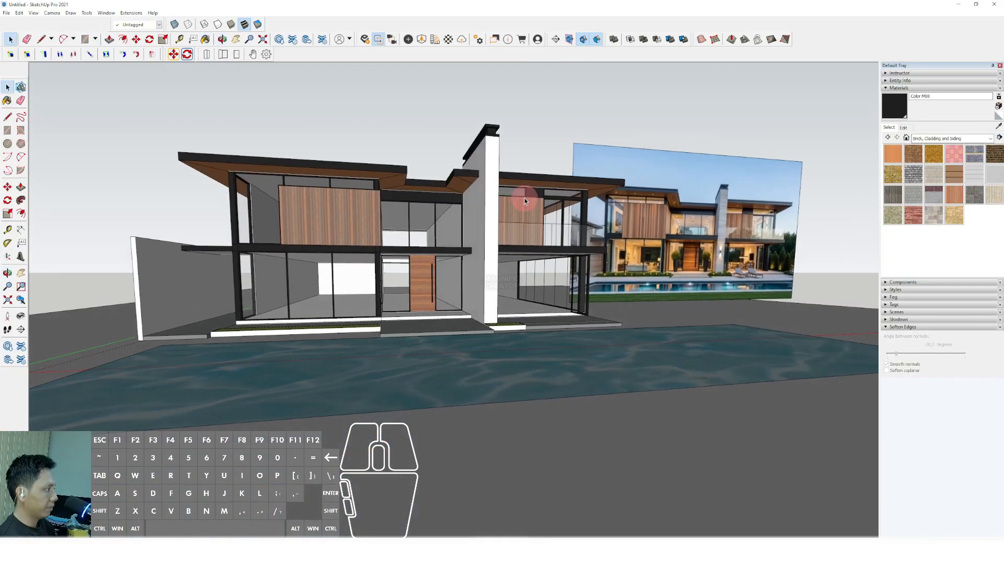
middle_drag(446, 221, 470, 259)
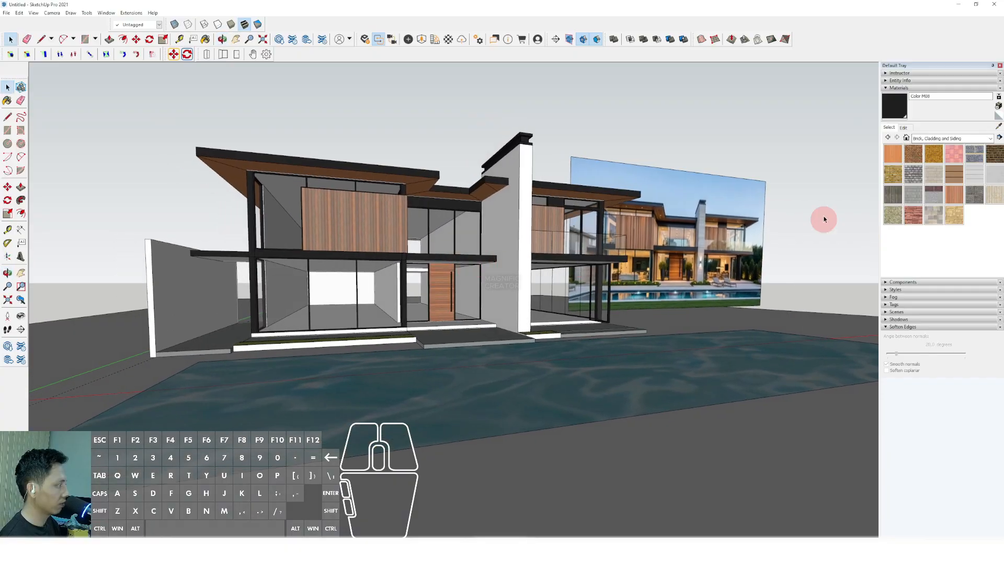
click(999, 127)
scroll(442, 330, up, 5)
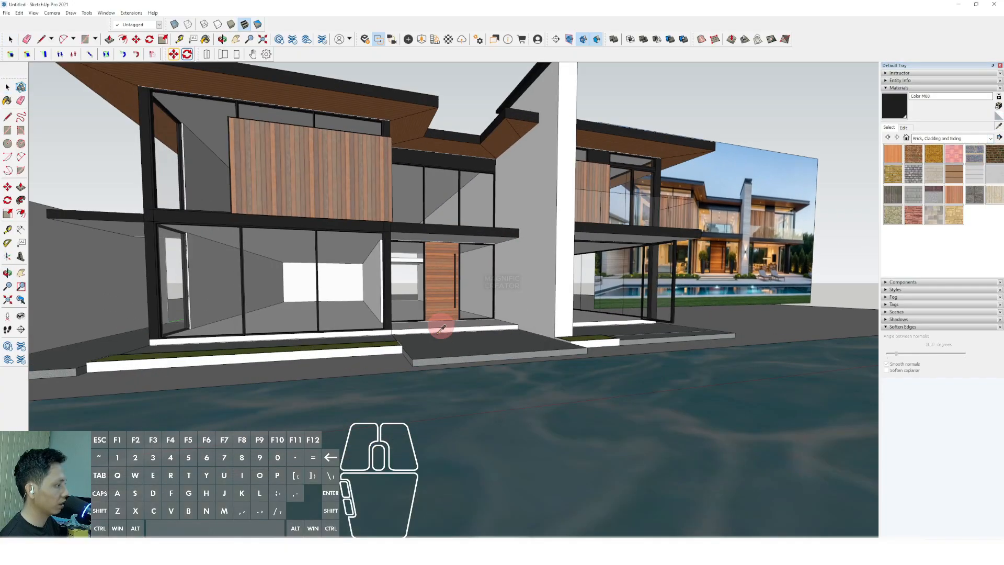
click(408, 356)
scroll(386, 356, up, 3)
scroll(355, 354, down, 10)
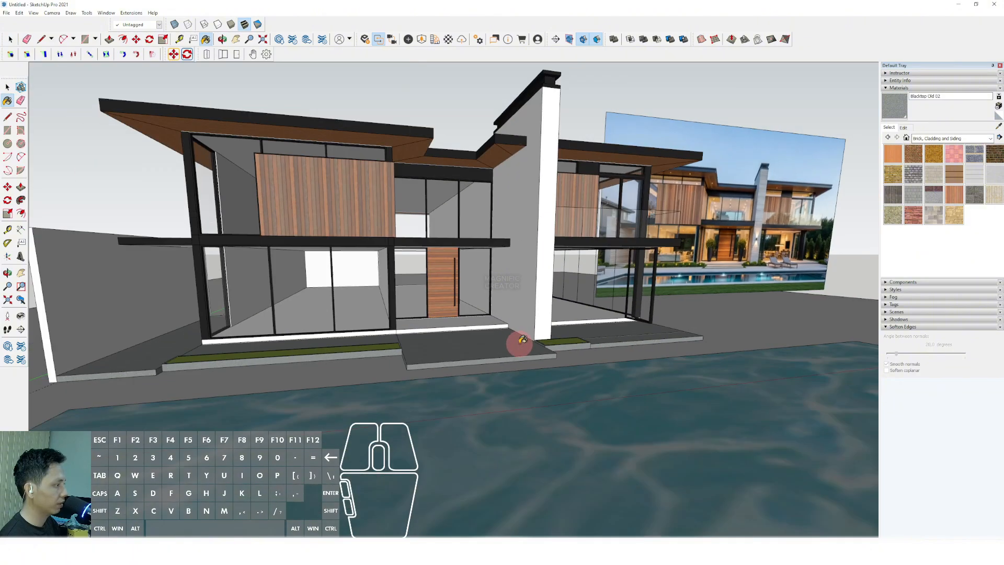
Paint the tall feature wall and the side boundary wall with the Cinder Block material.
middle_drag(522, 340, 529, 292)
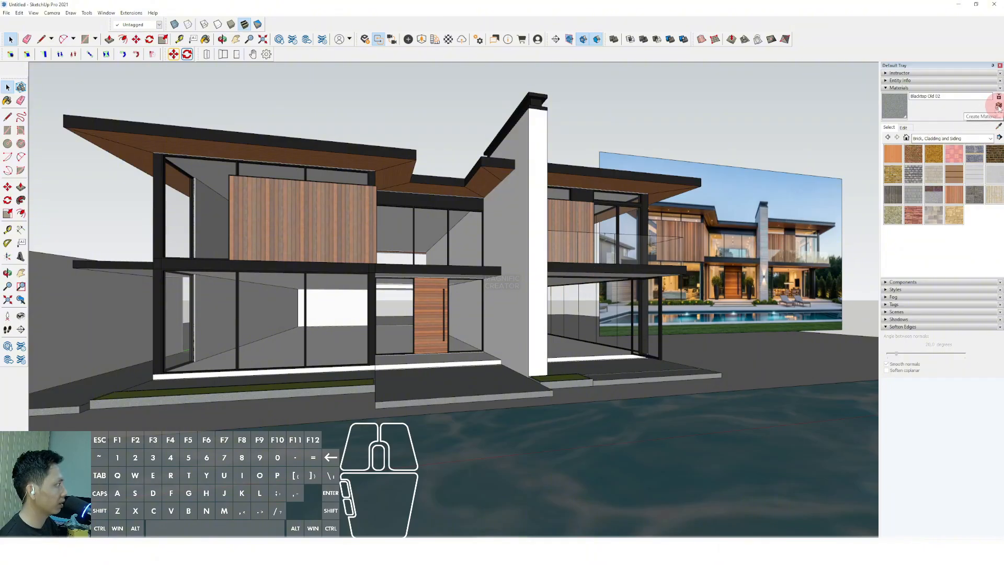
click(934, 177)
mouse_move(539, 198)
middle_down()
mouse_move(512, 200)
mouse_move(578, 208)
mouse_move(264, 298)
mouse_move(277, 314)
mouse_move(443, 288)
middle_up()
scroll(525, 279, up, 2)
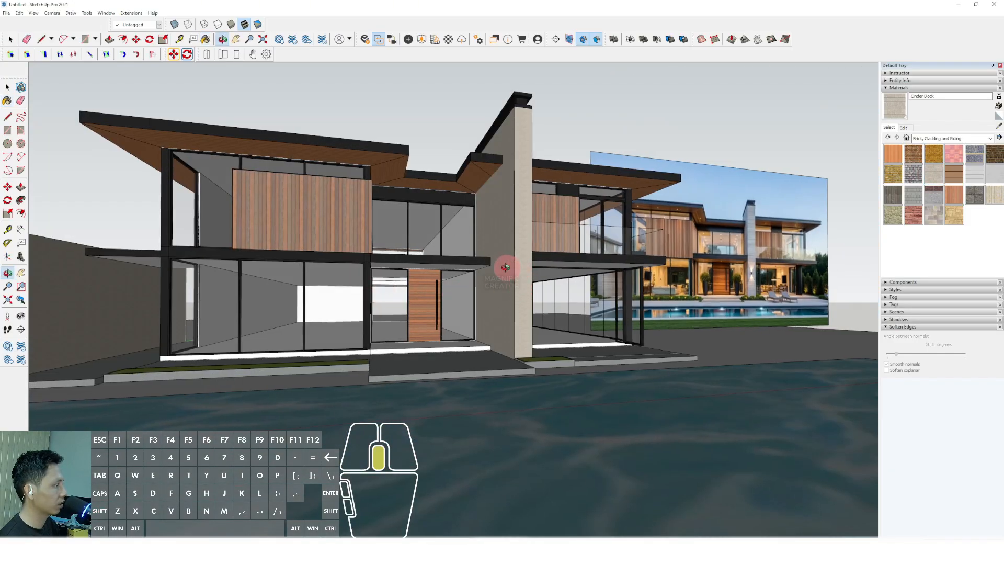
scroll(526, 274, up, 4)
scroll(523, 314, up, 2)
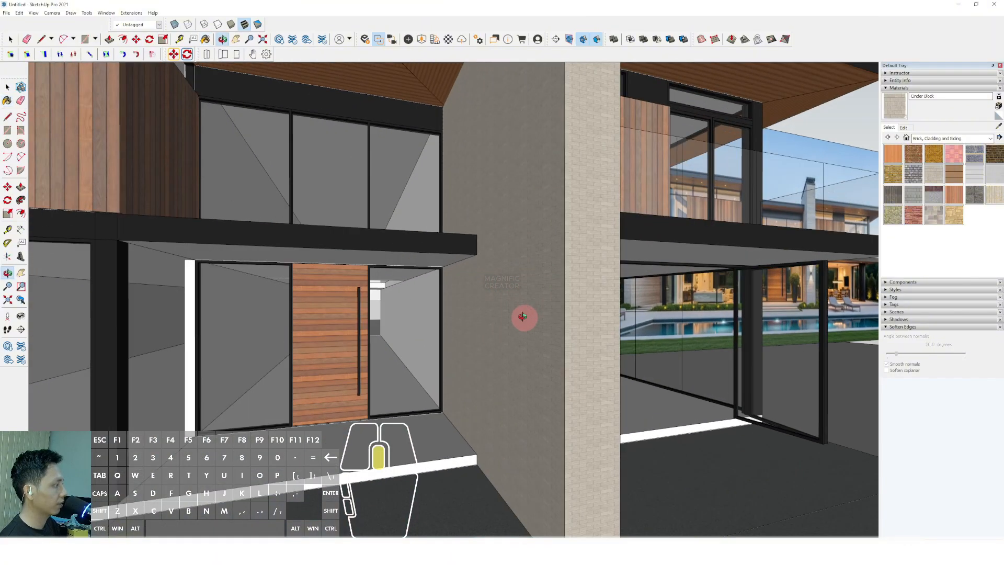
scroll(515, 308, down, 6)
shift+middle_drag(519, 291, 457, 304)
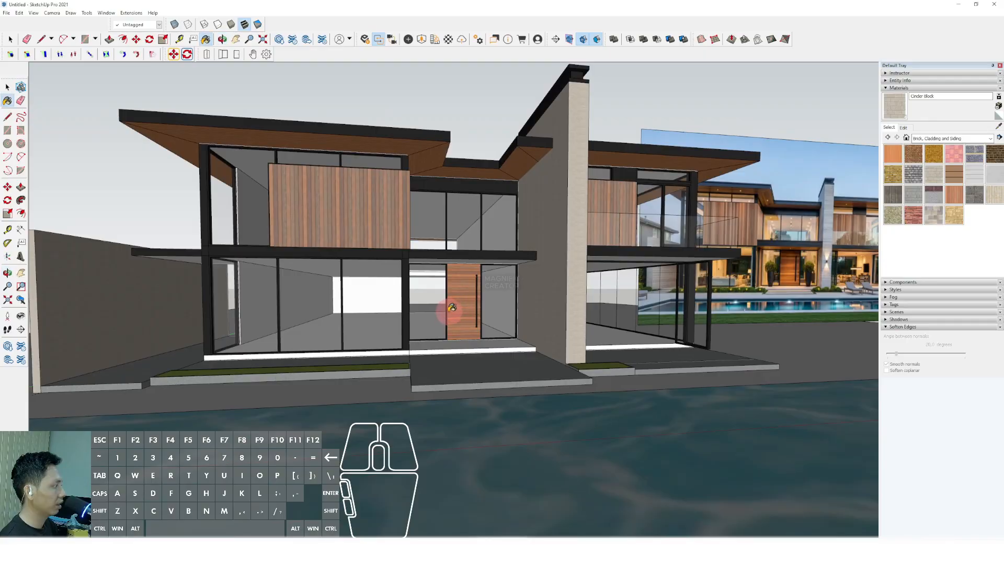
Open the ground group and move the pool rectangle farther away from the front of the house.
scroll(439, 309, down, 5)
mouse_move(385, 325)
middle_down()
mouse_move(426, 369)
mouse_move(408, 334)
mouse_move(409, 439)
mouse_move(399, 445)
middle_up()
key(space)
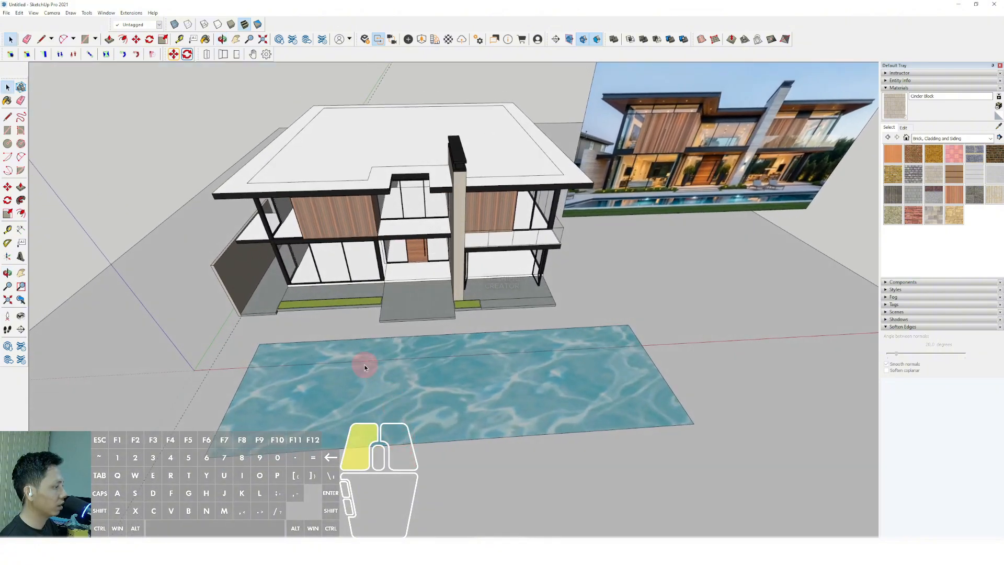
triple_click(365, 363)
scroll(364, 363, down, 2)
middle_drag(364, 363, 335, 406)
drag(225, 338, 608, 456)
key(m)
click(594, 381)
click(583, 421)
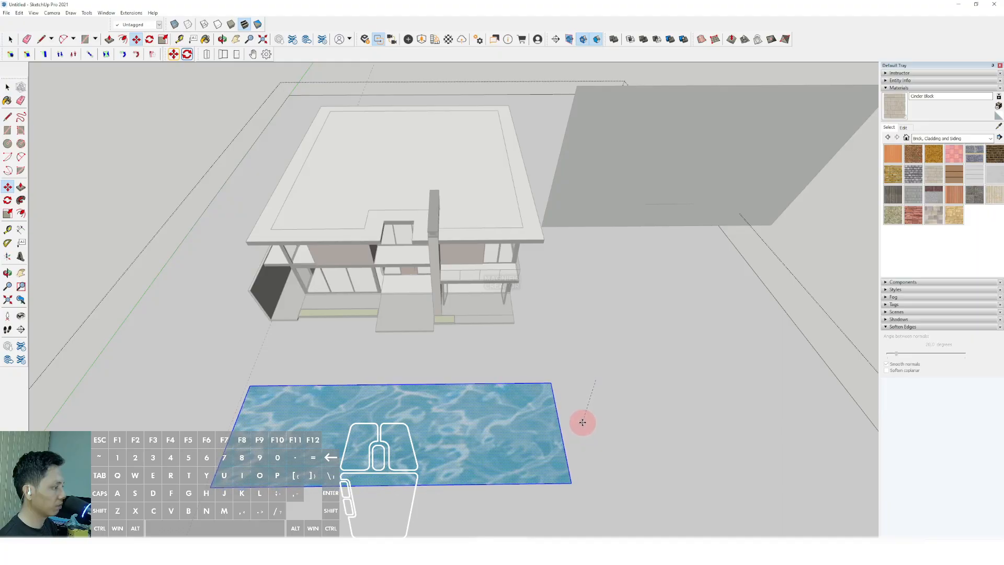
key(space)
scroll(538, 365, down, 1)
middle_drag(538, 363, 570, 347)
click(781, 276)
middle_drag(485, 415, 502, 403)
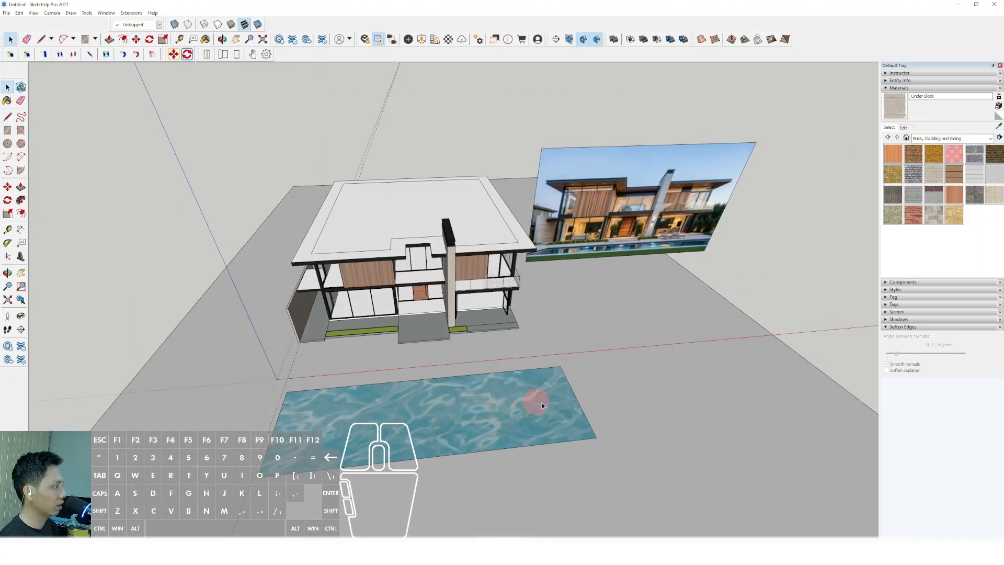
Reopen the ground group and offset the pool outline inward to form a narrow border.
scroll(563, 395, up, 2)
triple_click(598, 391)
click(559, 393)
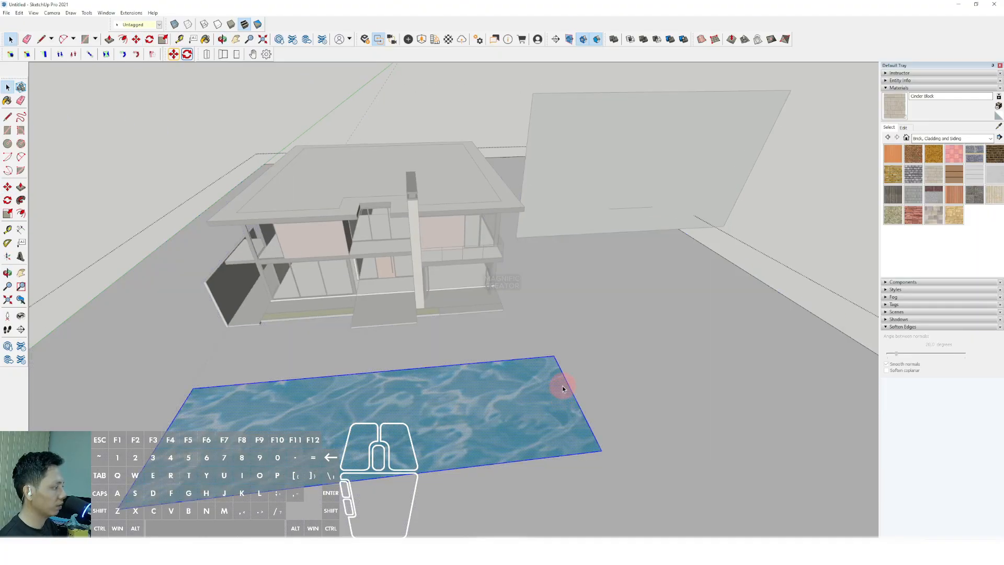
key(f)
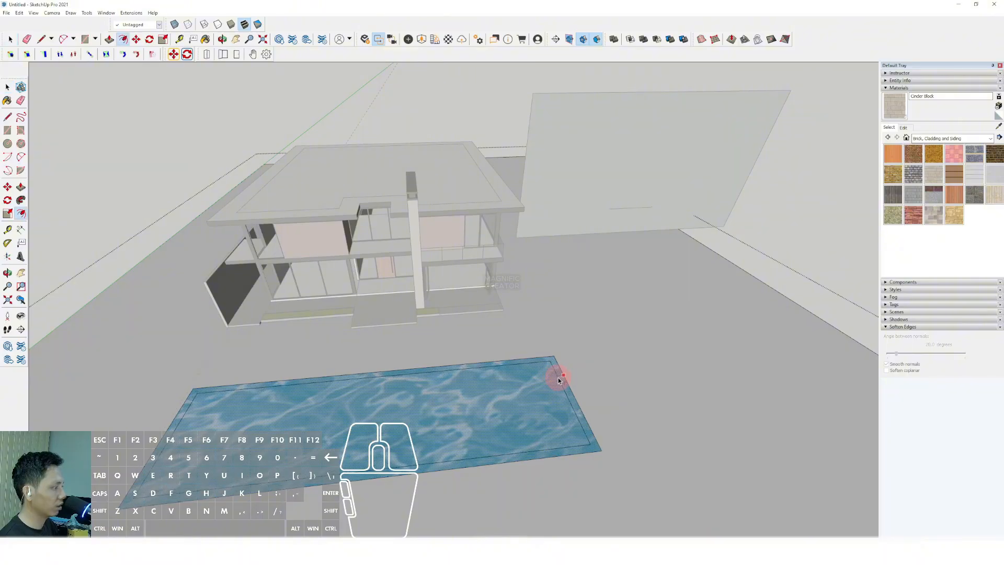
scroll(558, 378, up, 2)
key(space)
Paint the pool border with Cladding Stucco White and close the ground group.
click(992, 178)
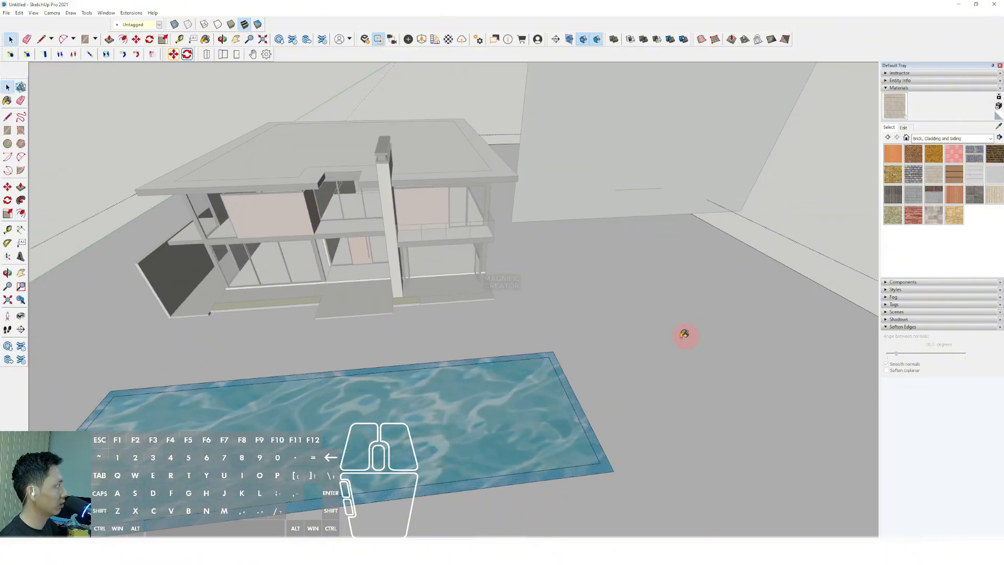
scroll(562, 379, up, 2)
click(564, 368)
scroll(567, 367, down, 4)
key(space)
click(819, 206)
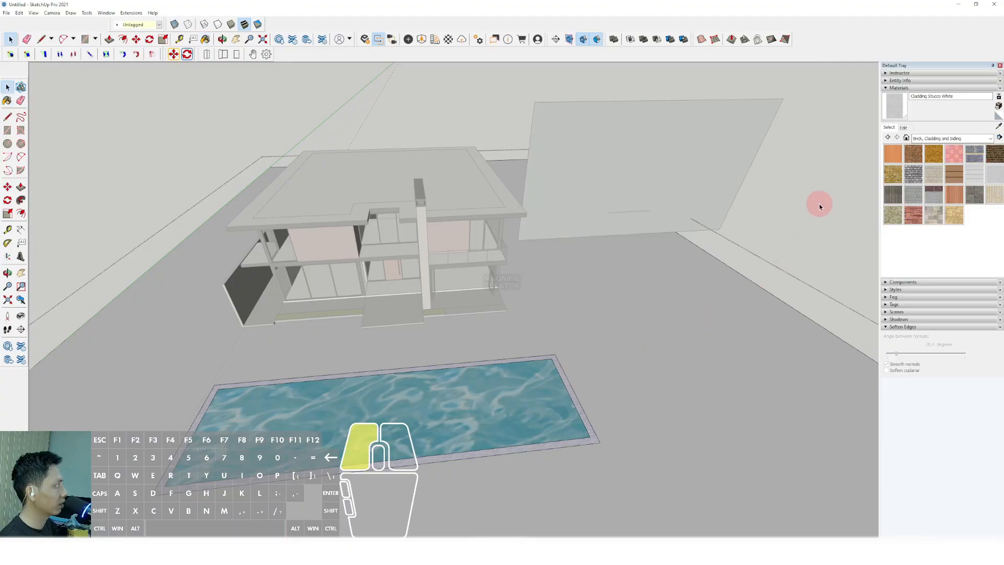
Paint the edges of the entrance slab and the terrace beyond the feature wall with Cladding Stucco White.
middle_drag(408, 381, 452, 324)
scroll(453, 325, up, 4)
mouse_move(366, 347)
shift+middle_down()
mouse_move(385, 333)
mouse_move(449, 380)
shift+middle_up()
middle_drag(448, 381, 450, 370)
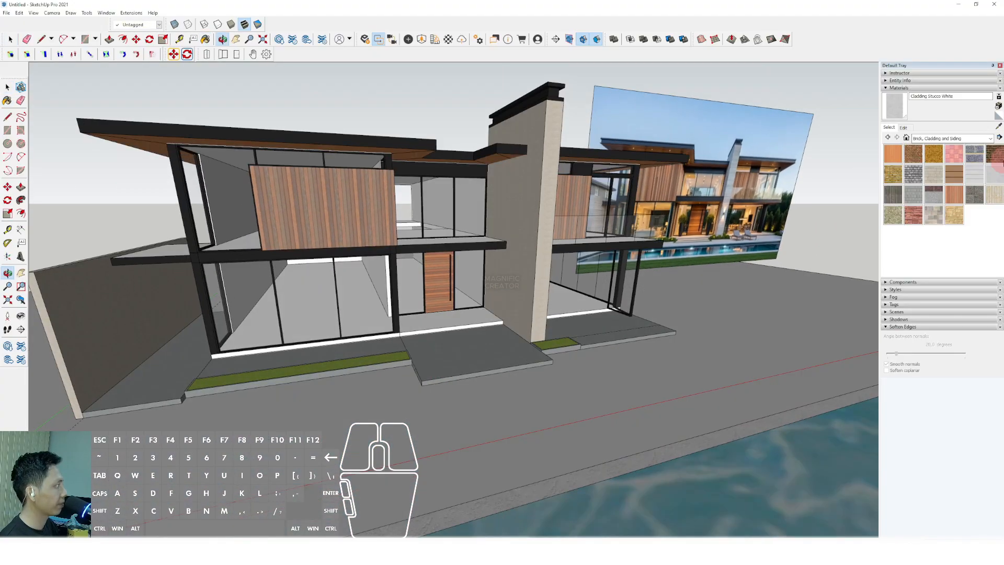
click(995, 177)
scroll(437, 314, up, 3)
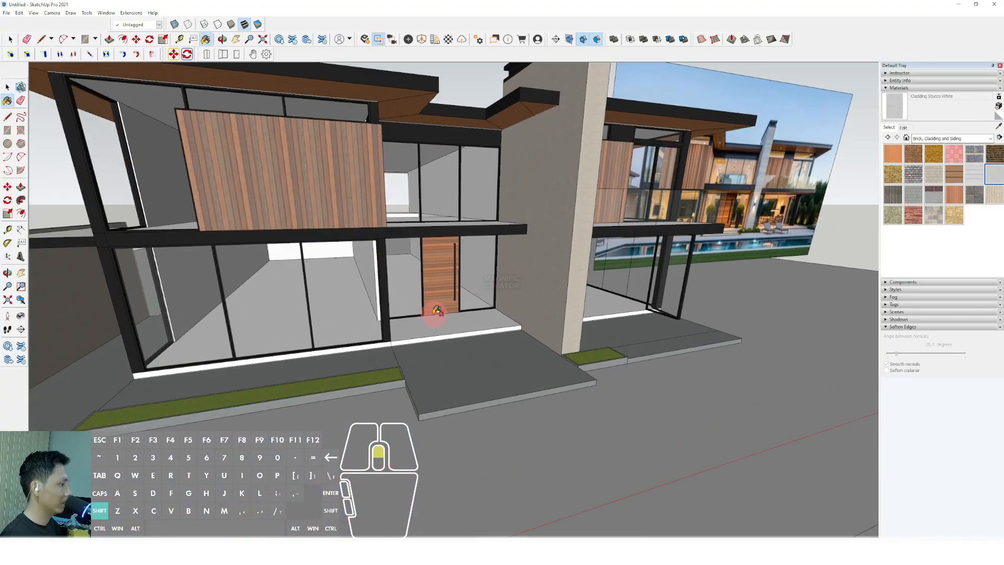
scroll(444, 358, up, 3)
click(682, 325)
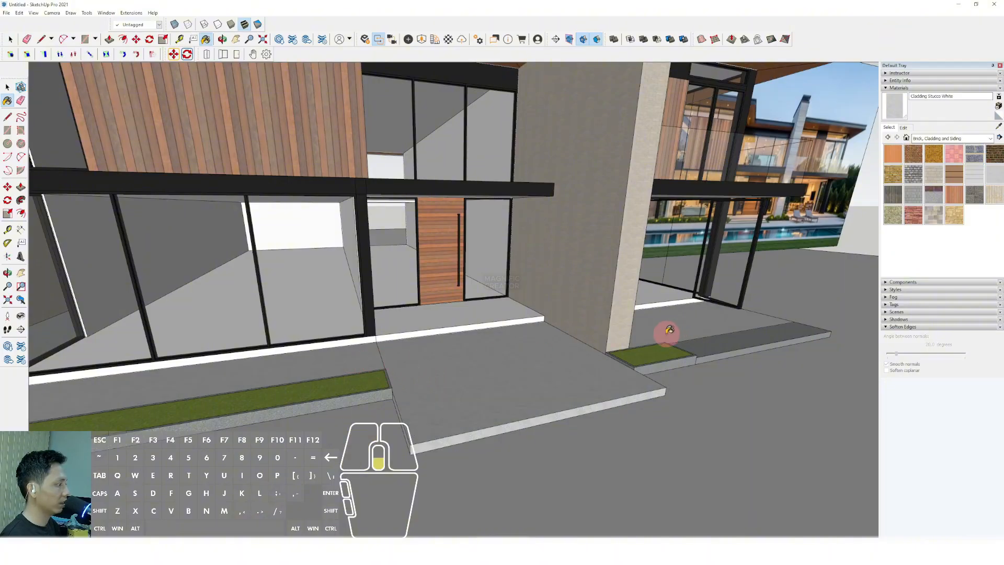
scroll(666, 332, down, 3)
click(706, 340)
scroll(574, 369, down, 1)
Paint the edges of the long front planter and the adjoining side paving with Cladding Stucco White.
shift+middle_drag(598, 327, 667, 306)
scroll(226, 368, up, 2)
click(226, 367)
scroll(226, 368, down, 3)
mouse_move(225, 368)
shift+middle_down()
mouse_move(264, 403)
mouse_move(542, 358)
mouse_move(428, 363)
shift+middle_up()
scroll(428, 363, up, 3)
click(398, 370)
scroll(721, 349, up, 1)
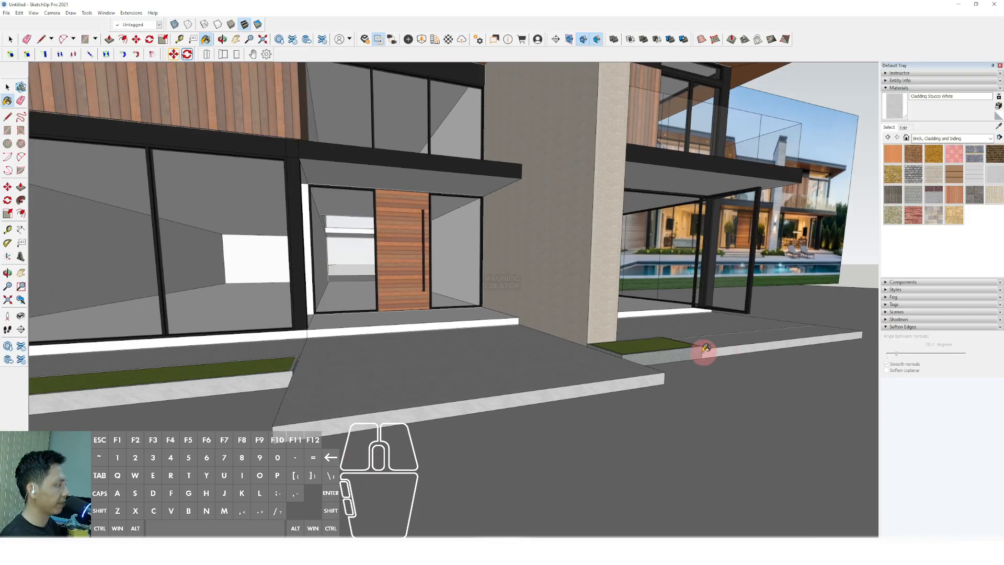
scroll(606, 361, down, 3)
middle_drag(690, 368, 547, 343)
scroll(547, 342, up, 2)
key(space)
scroll(580, 298, up, 2)
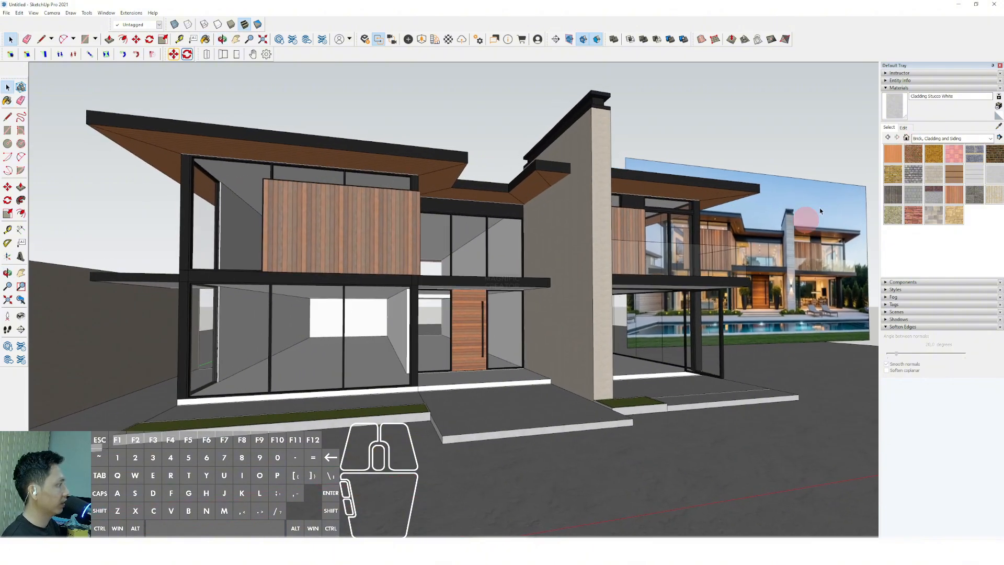
Sample the Cinder Block material from the tall feature wall and adjust its HLS colour to saturation 6 and lightness 82.
click(998, 126)
click(625, 233)
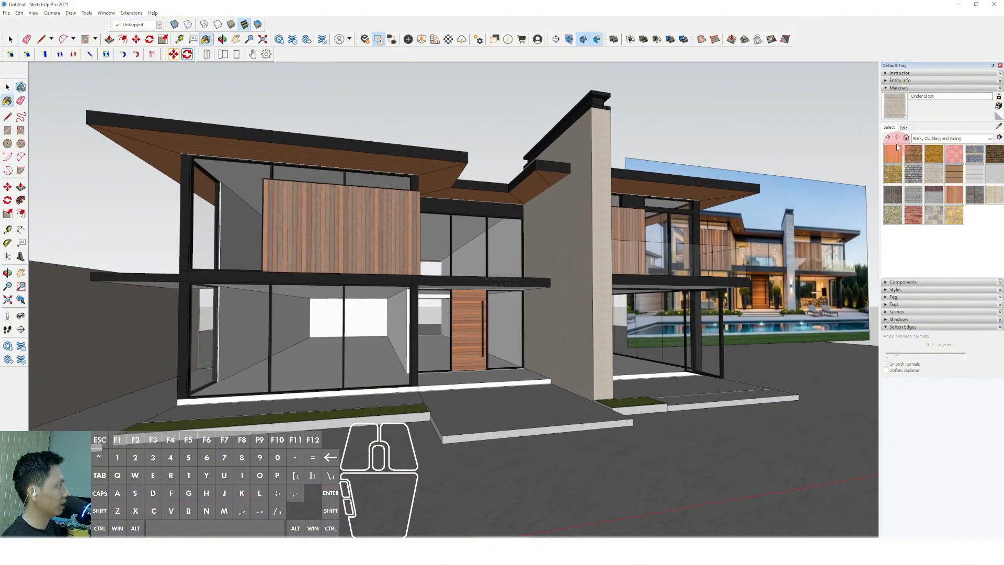
click(902, 127)
drag(897, 168, 932, 179)
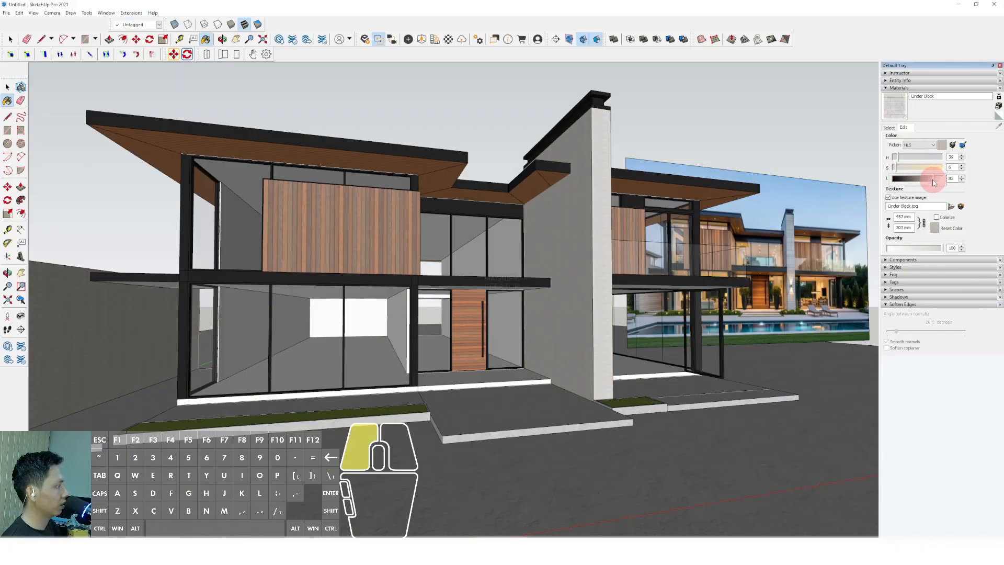
middle_drag(584, 237, 633, 228)
key(space)
scroll(634, 228, up, 3)
scroll(633, 228, down, 5)
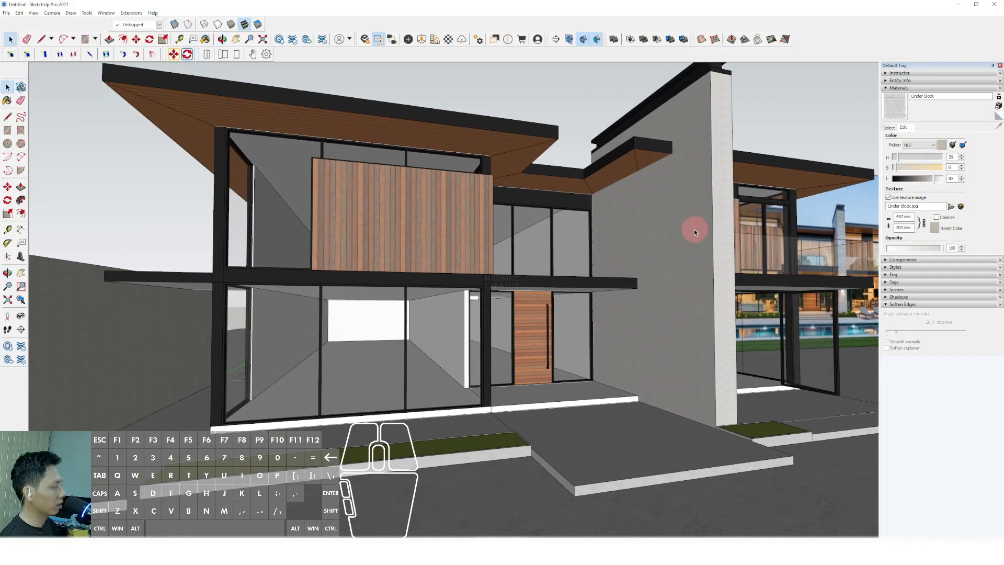
Start a new material named NEW STOE and browse to the PROJECT\Textures folder on drive D for its texture image.
click(998, 106)
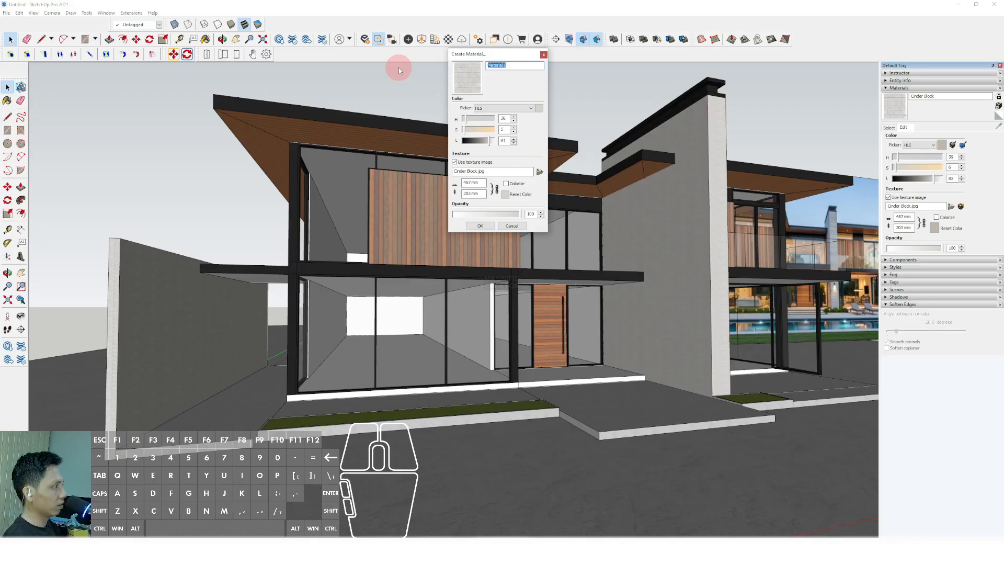
text(S)
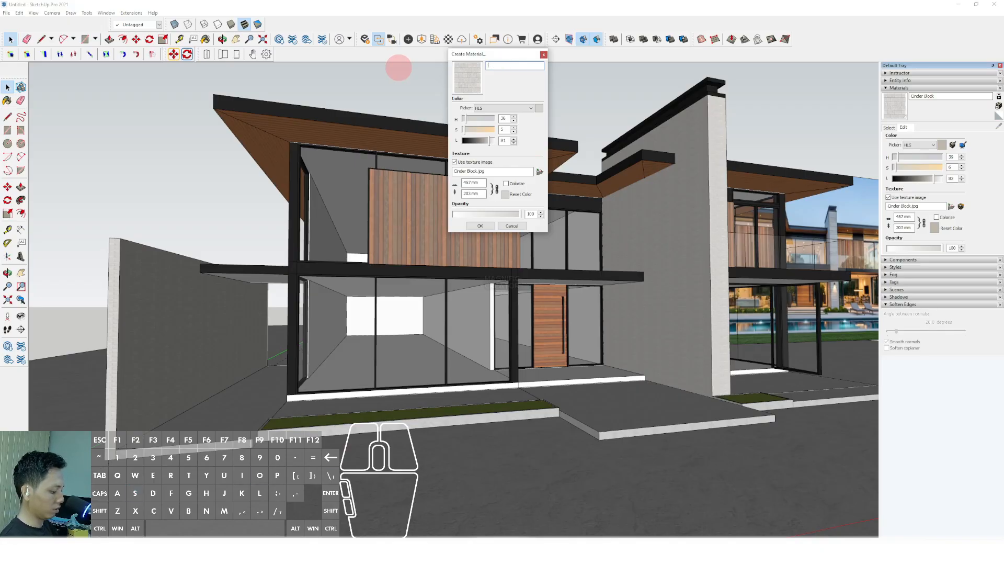
text(EW STOE)
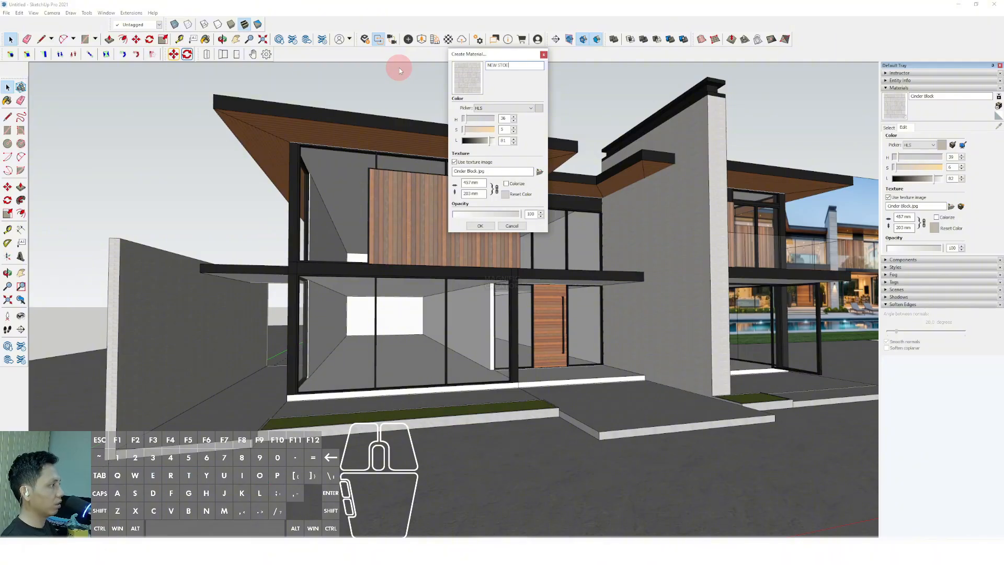
click(539, 172)
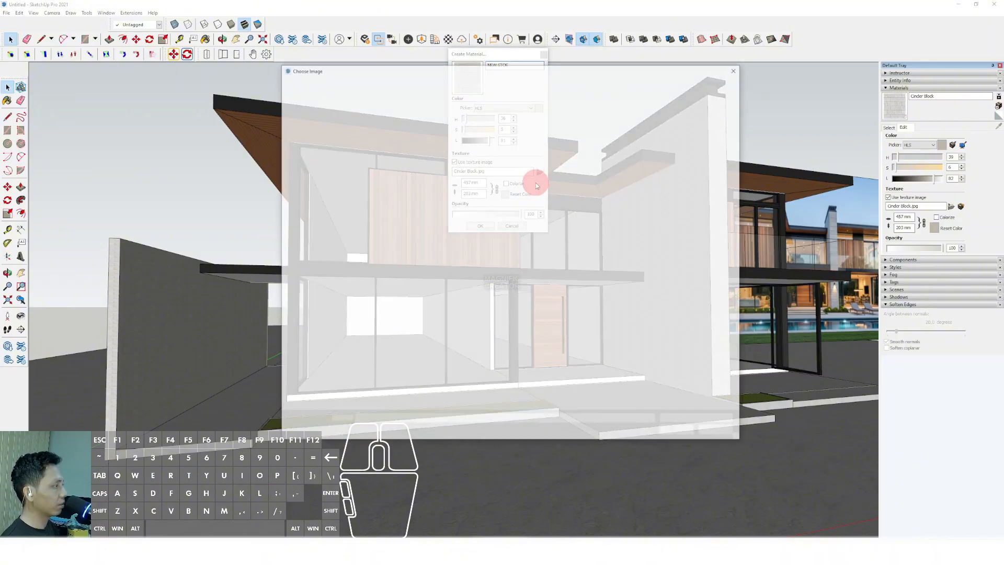
click(309, 382)
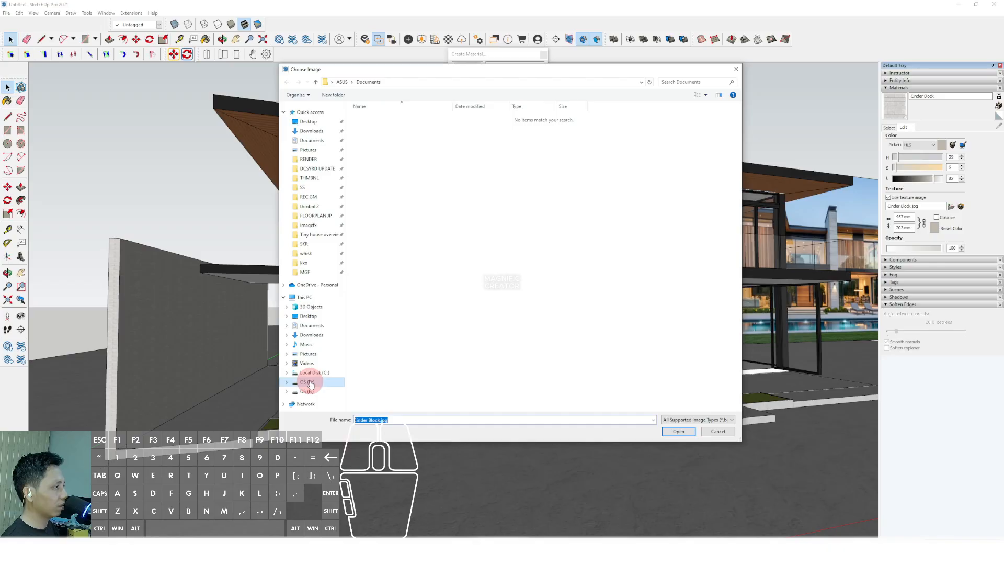
double_click(371, 199)
click(396, 277)
scroll(396, 281, down, 5)
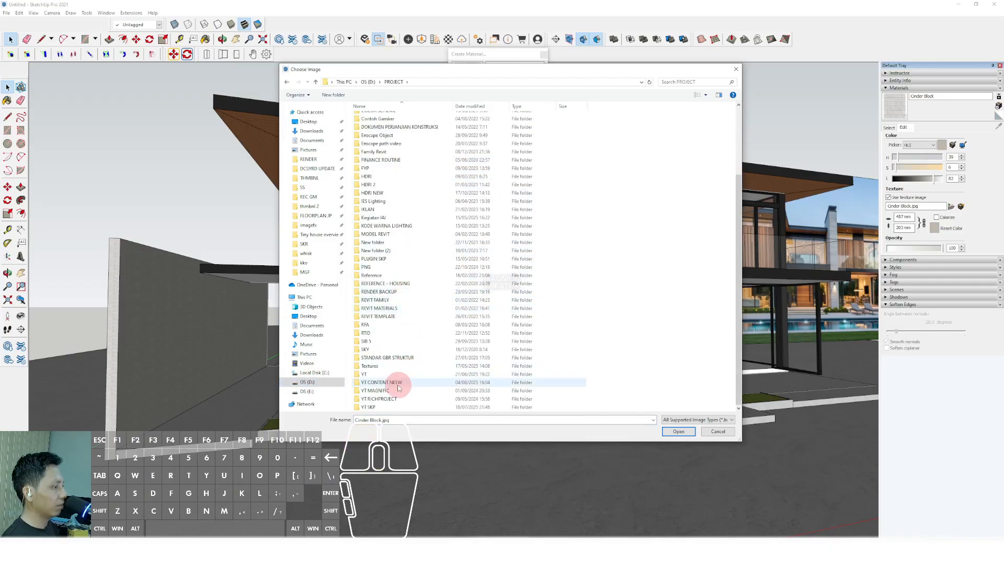
double_click(371, 379)
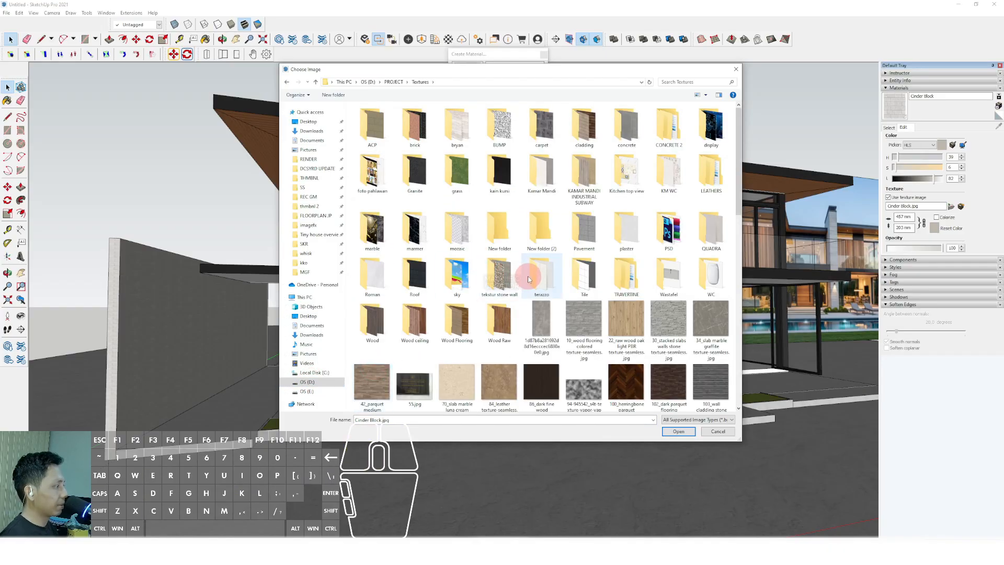
Look through the images and subfolders in the Textures folder for a suitable wall cladding texture.
click(595, 317)
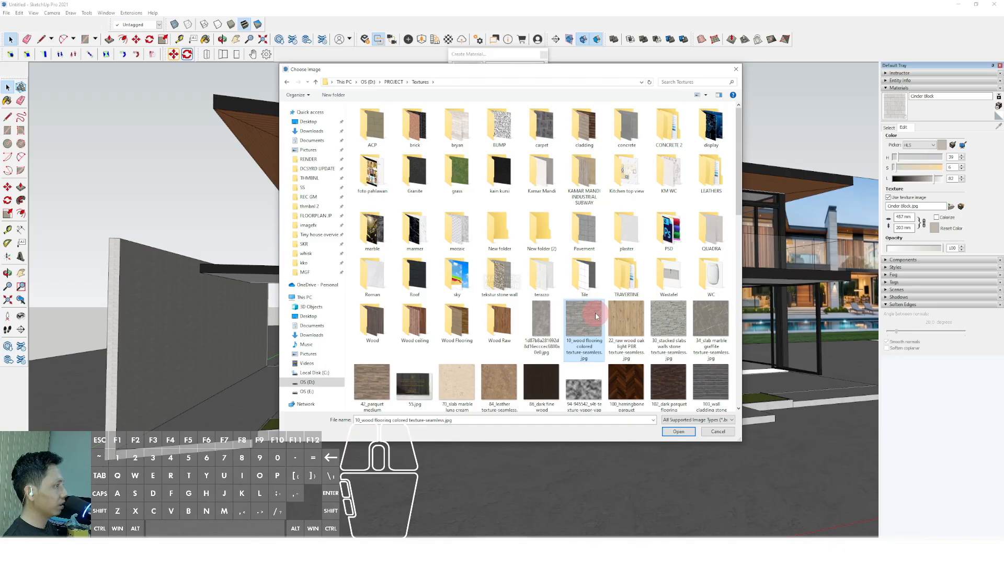
scroll(596, 317, down, 10)
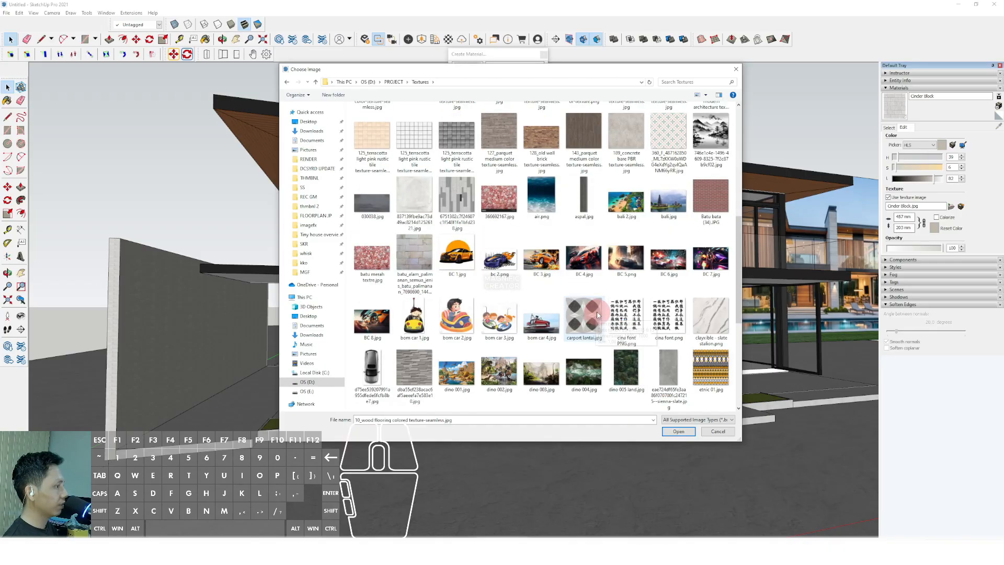
scroll(592, 305, down, 5)
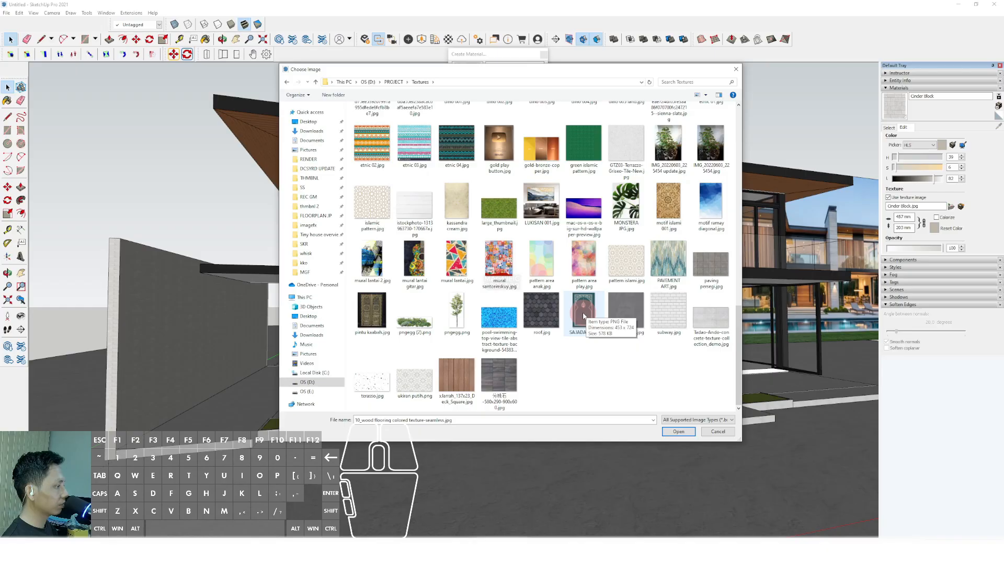
scroll(584, 315, up, 3)
scroll(585, 312, up, 6)
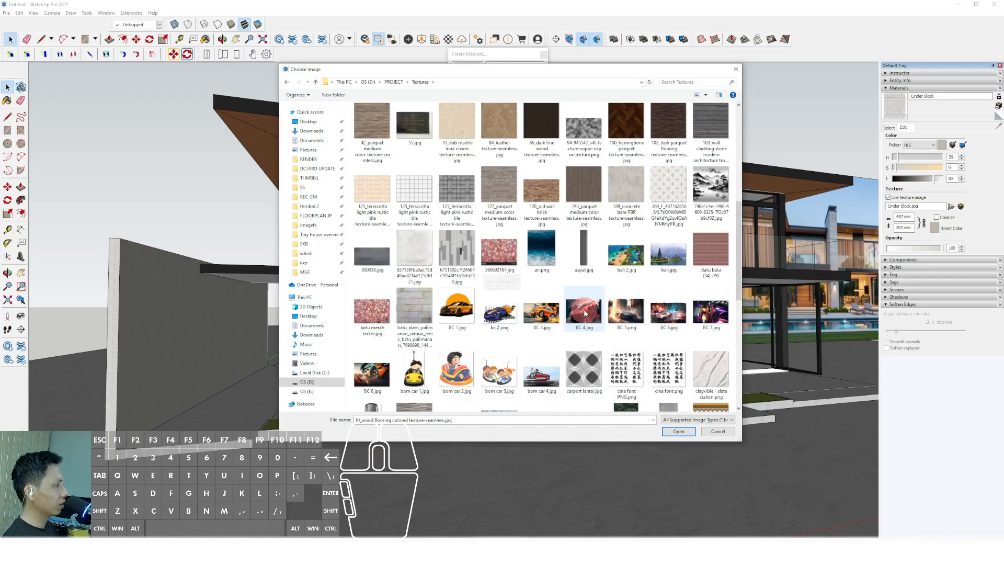
scroll(575, 316, down, 2)
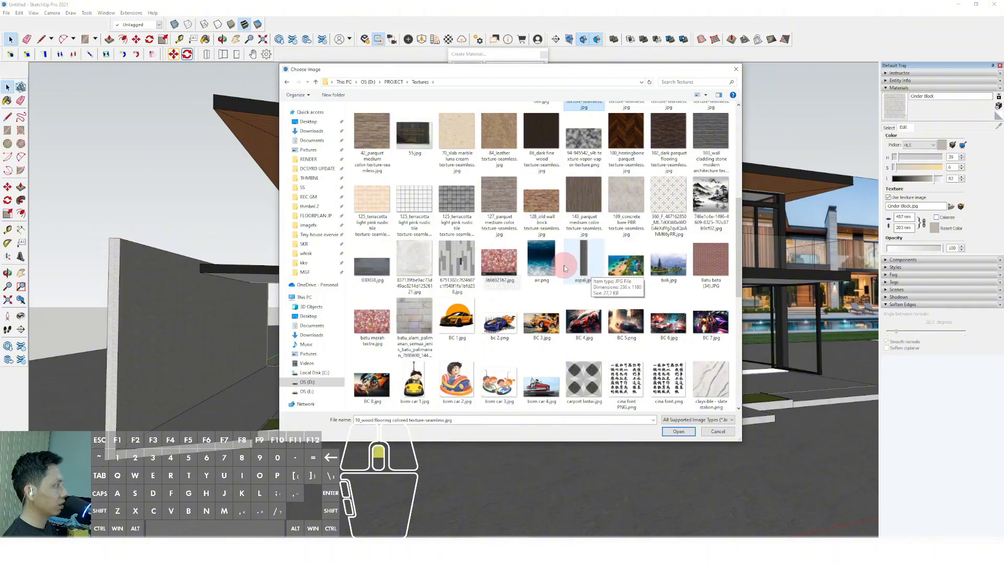
scroll(564, 268, up, 3)
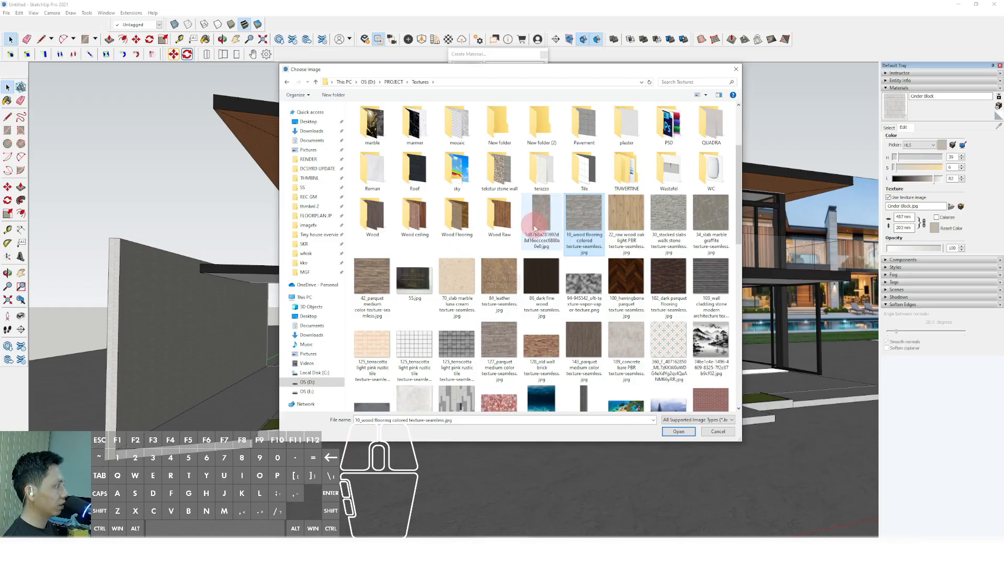
scroll(544, 230, up, 2)
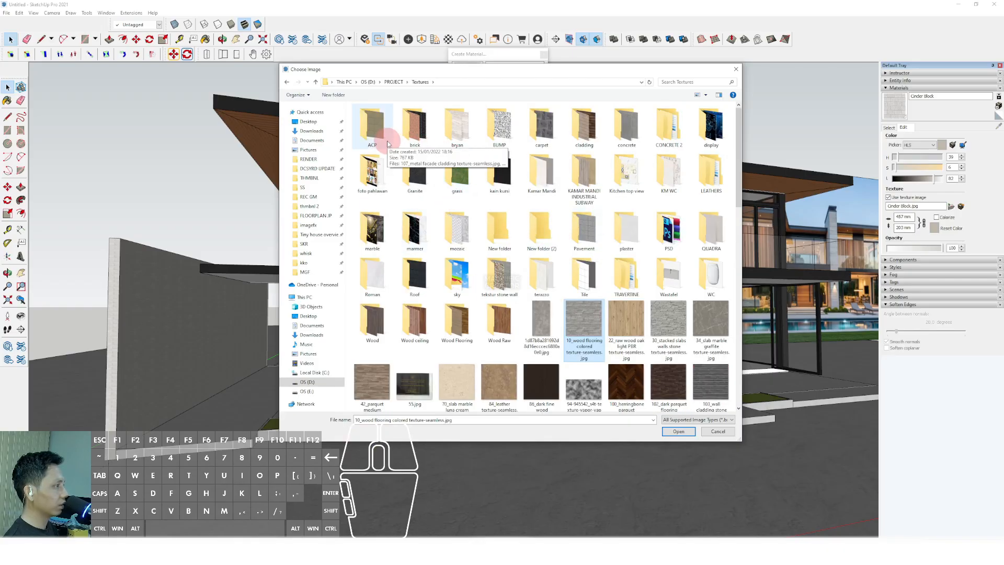
Load the 7_concrete clean plates wall image from the cladding folder, set saturation to 0, and create the material.
double_click(584, 126)
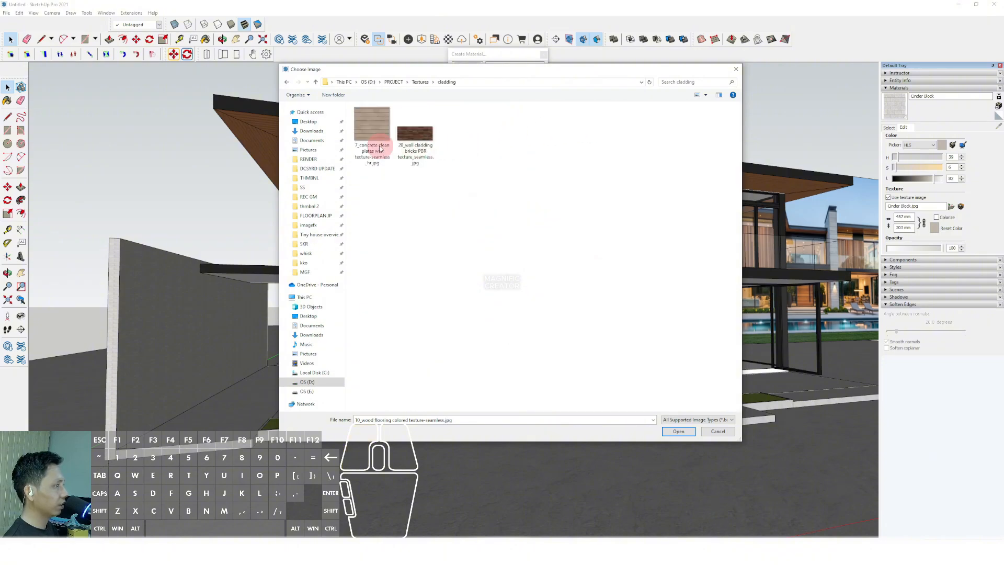
click(370, 131)
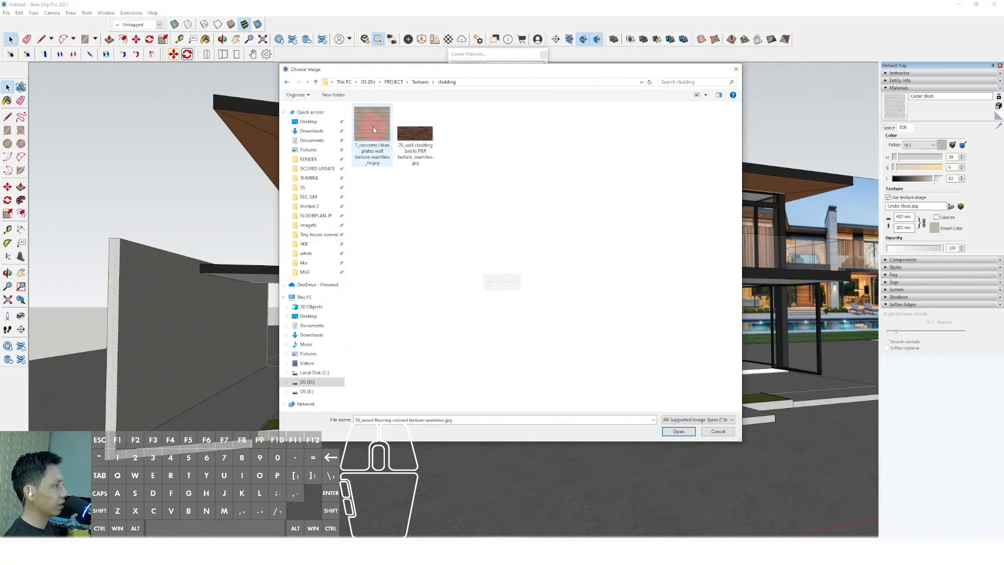
click(684, 432)
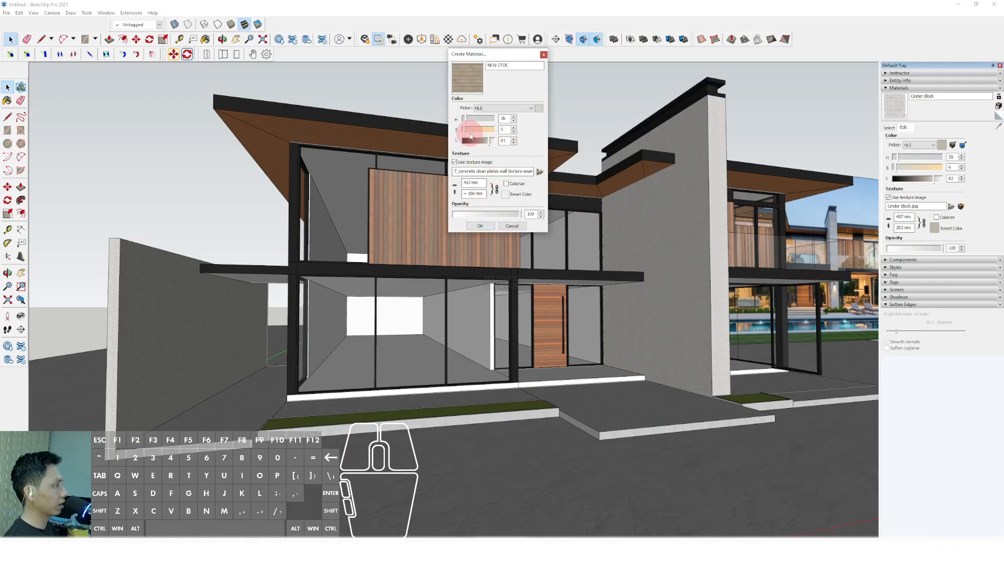
drag(463, 131, 462, 133)
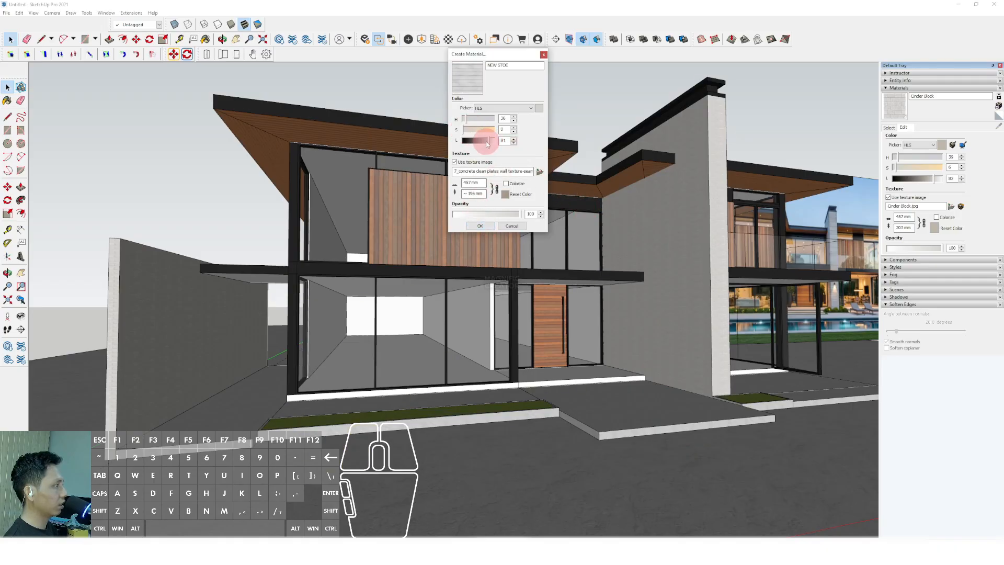
click(485, 226)
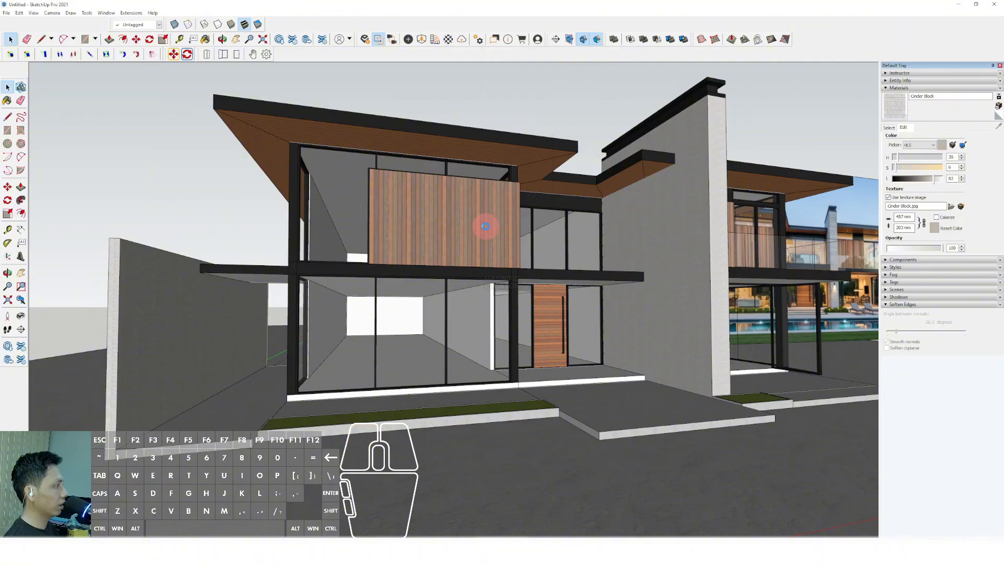
Paint the tall feature wall with the NEW STOE material.
scroll(698, 161, up, 3)
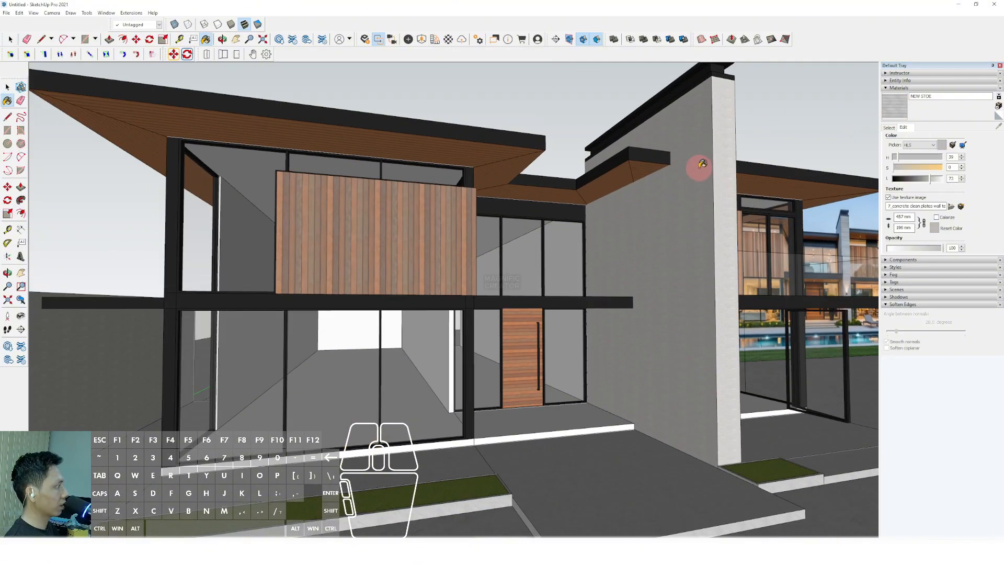
click(702, 164)
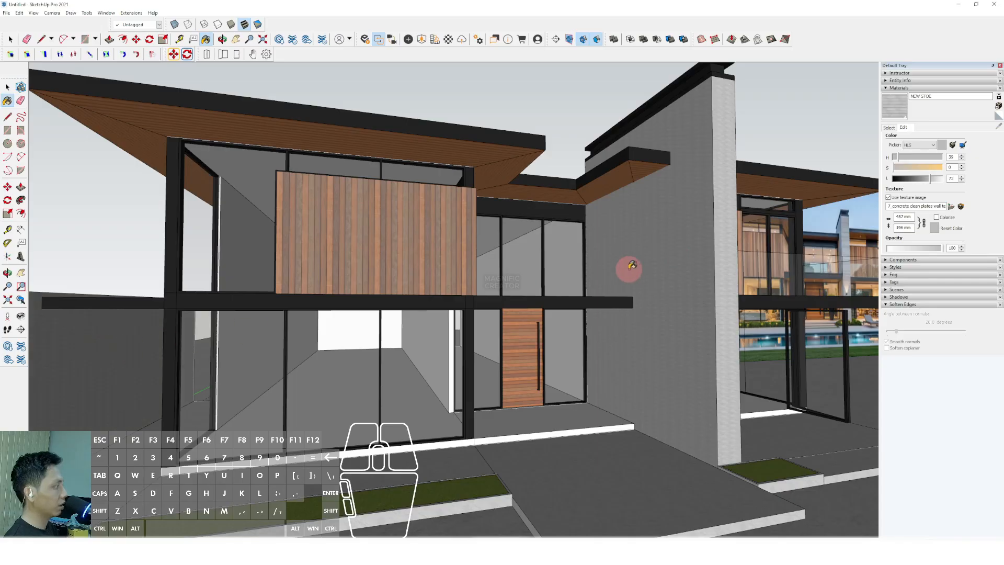
scroll(631, 265, up, 10)
key(space)
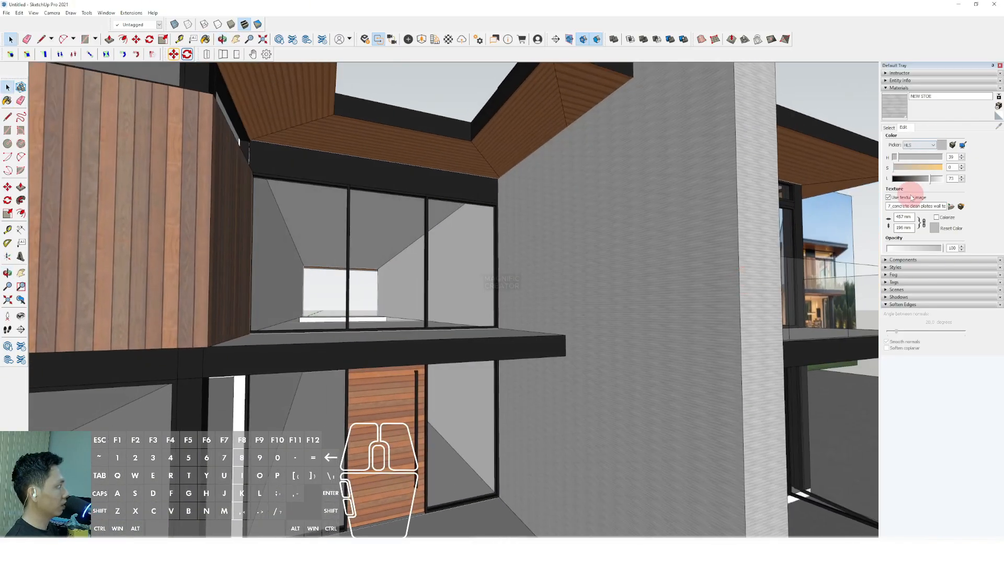
Try texture widths of 1000 mm and 5000 mm for the NEW STOE material on the feature wall.
double_click(899, 216)
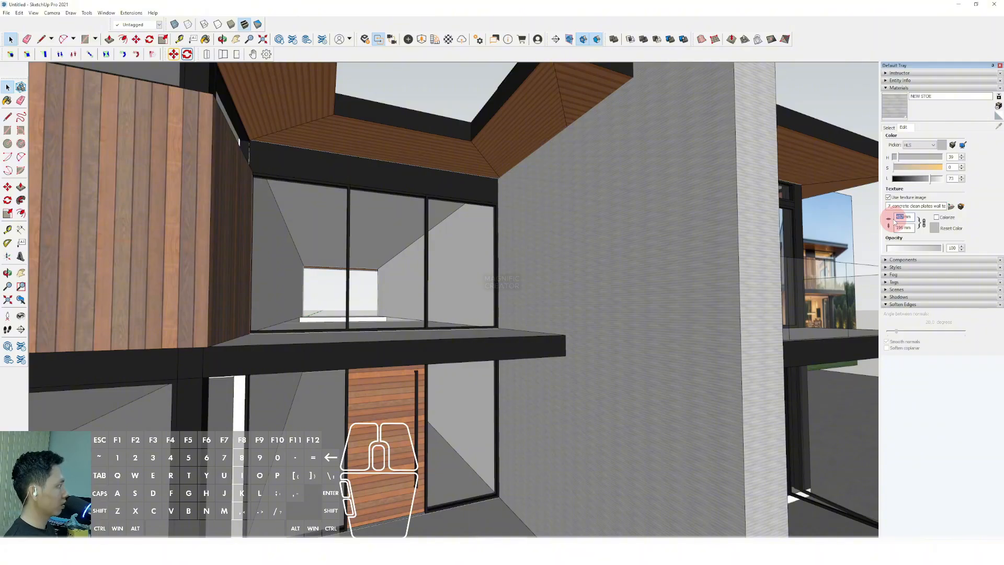
text(1000)
key(Return)
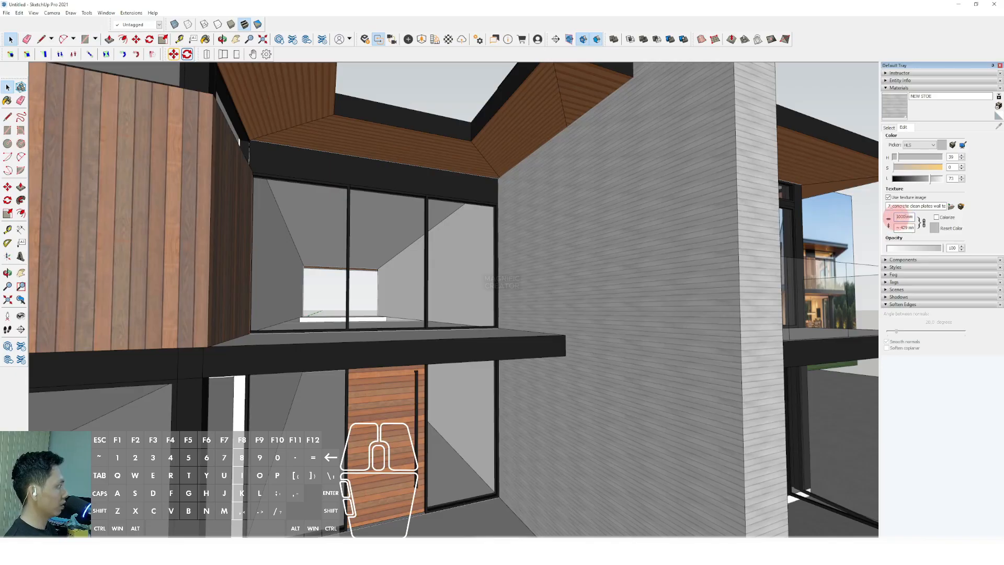
click(893, 218)
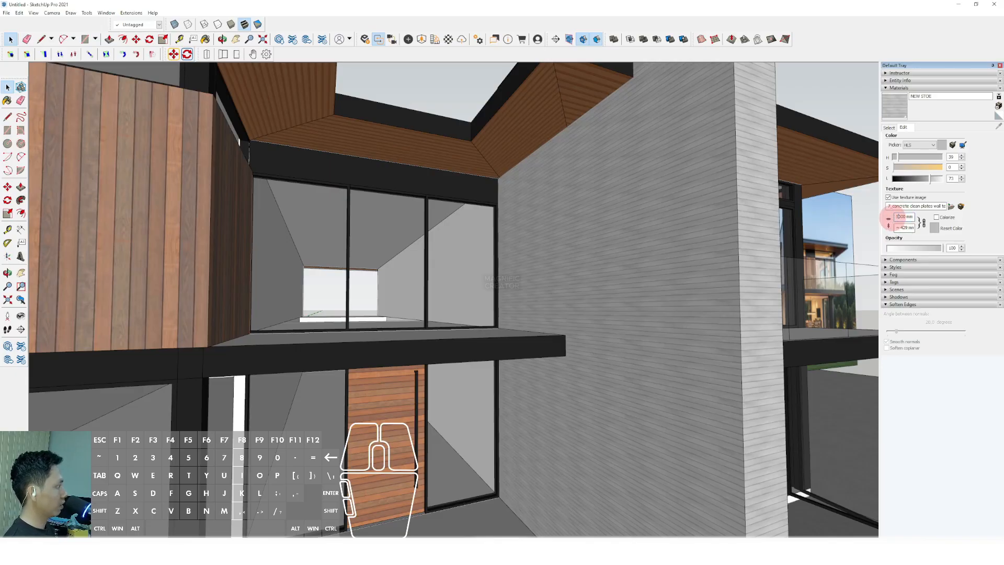
text(5)
key(Return)
scroll(596, 268, down, 10)
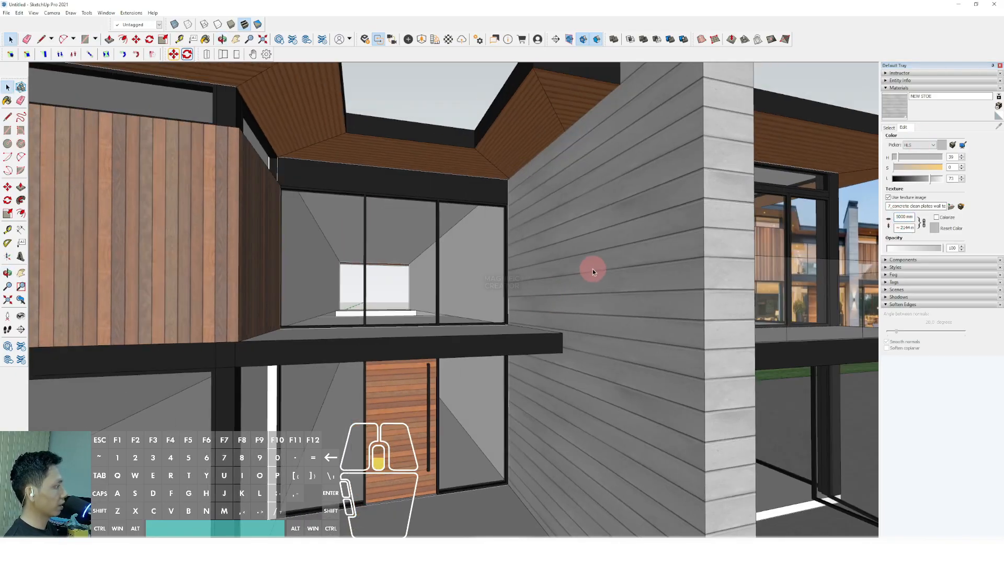
scroll(612, 268, up, 2)
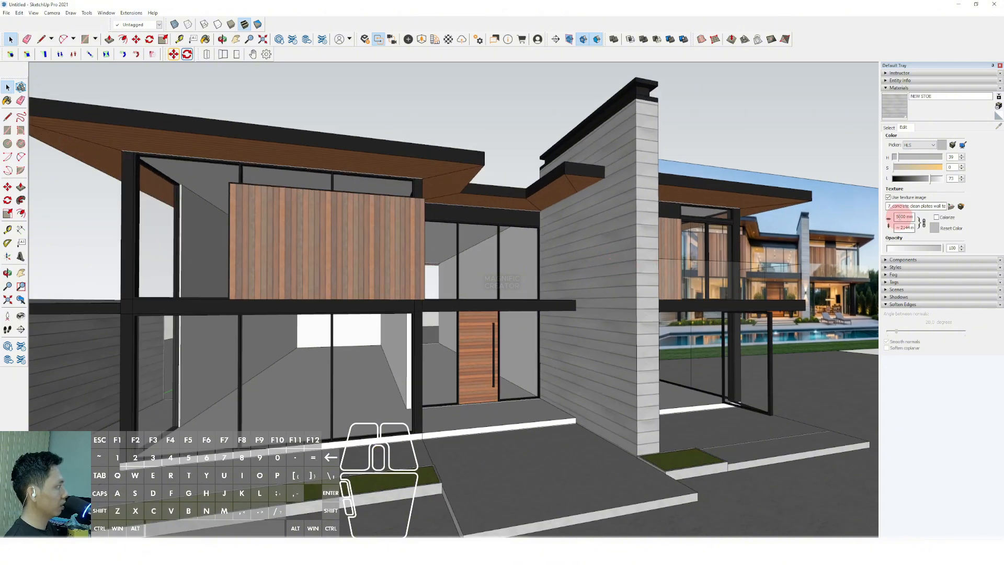
Set the texture width of the NEW STOE material to 2000 mm and check the walls across the facade.
click(900, 216)
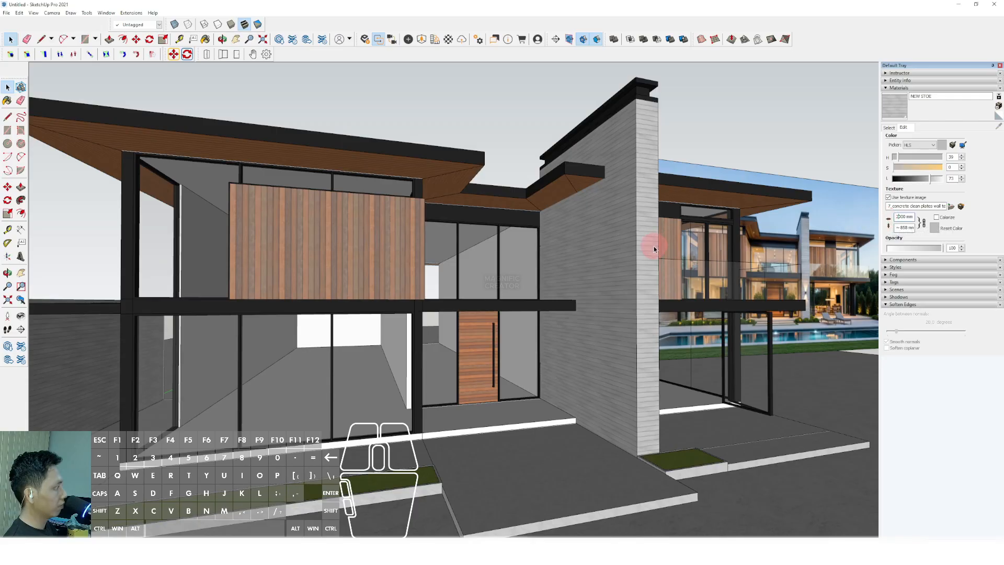
scroll(651, 253, down, 3)
middle_drag(651, 254, 522, 253)
shift+middle_drag(648, 277, 582, 345)
scroll(588, 328, down, 2)
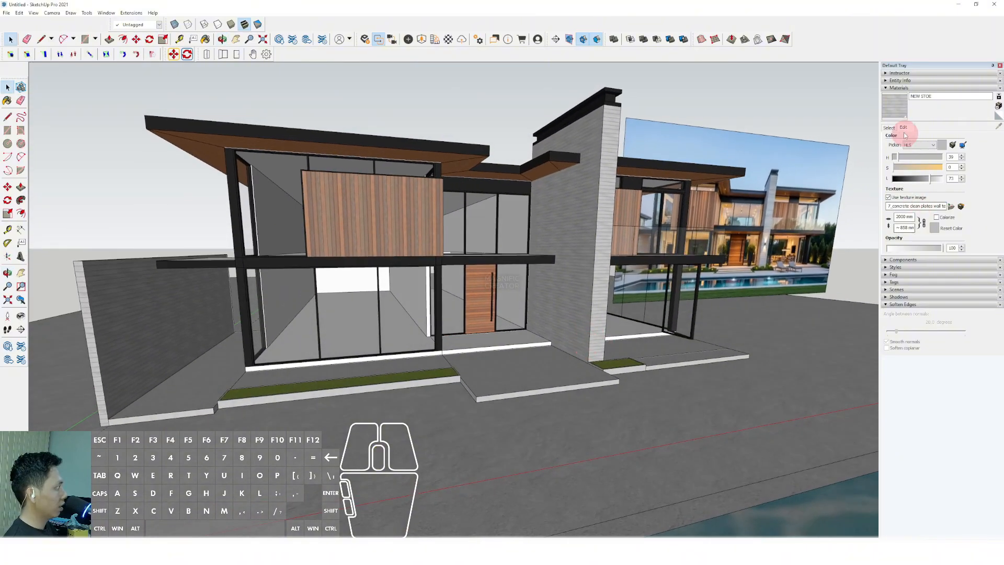
Create a new material named PAVEMENT using the grey striped paving image from the Textures folder.
click(998, 106)
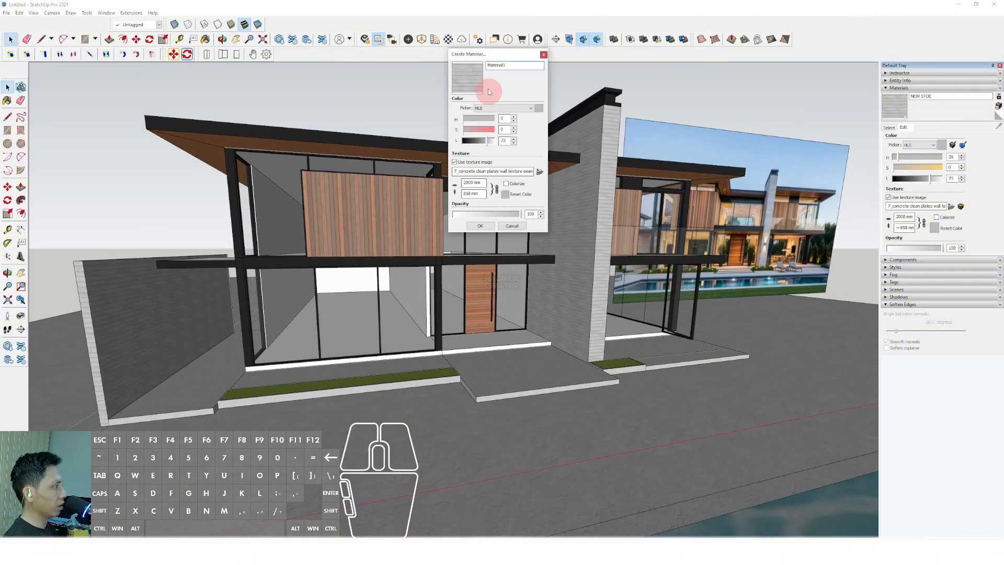
double_click(507, 67)
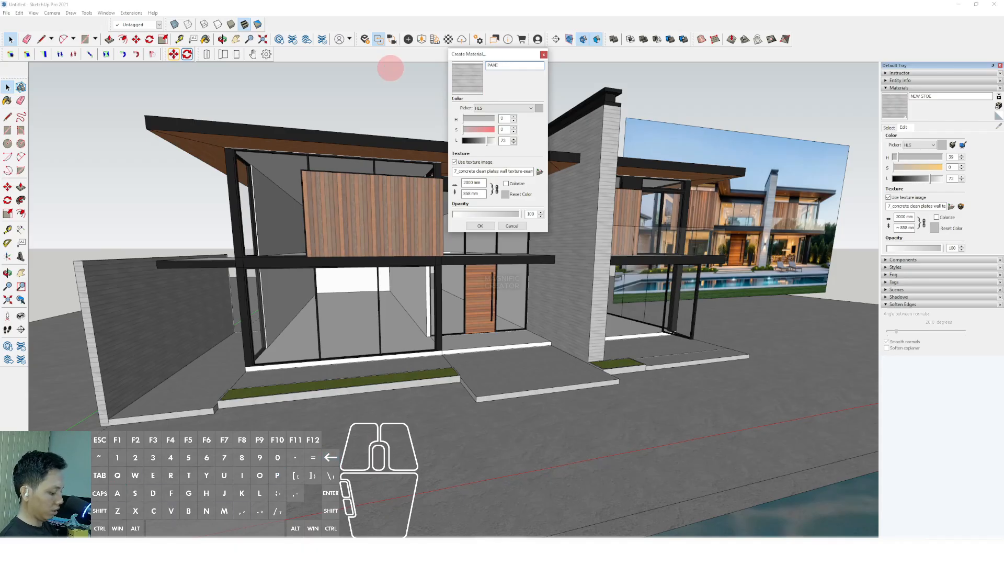
click(539, 172)
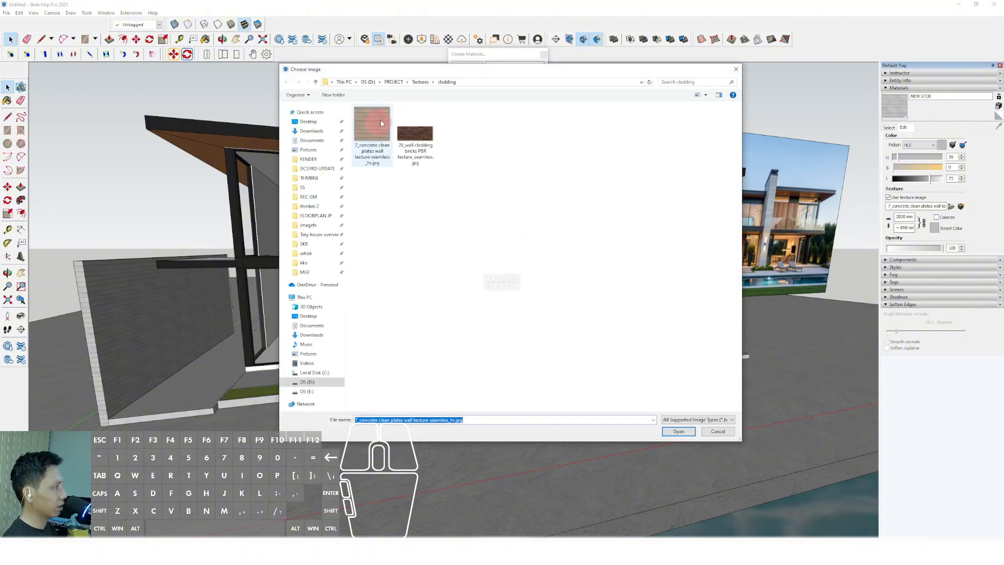
click(417, 84)
click(516, 268)
scroll(538, 306, down, 5)
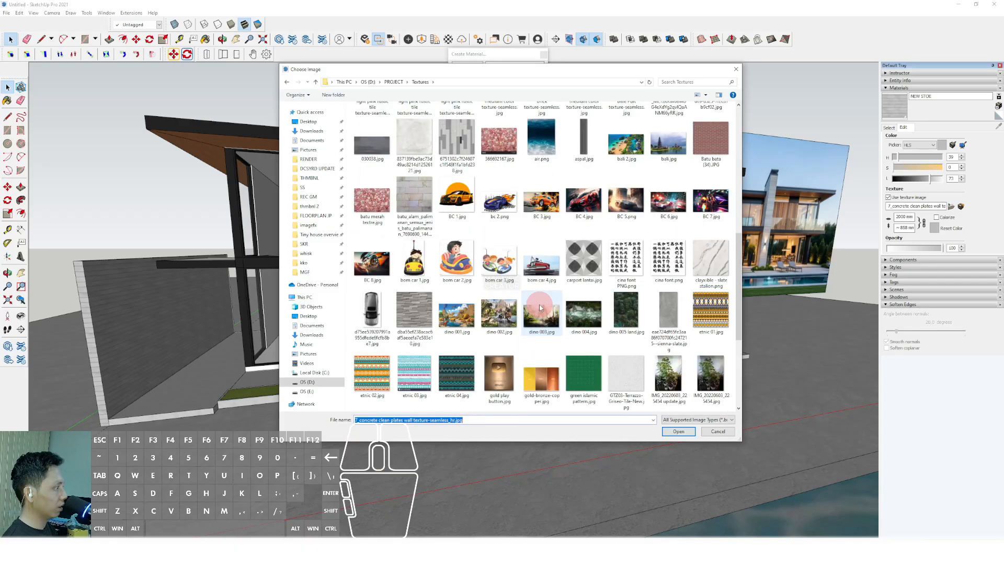
click(457, 144)
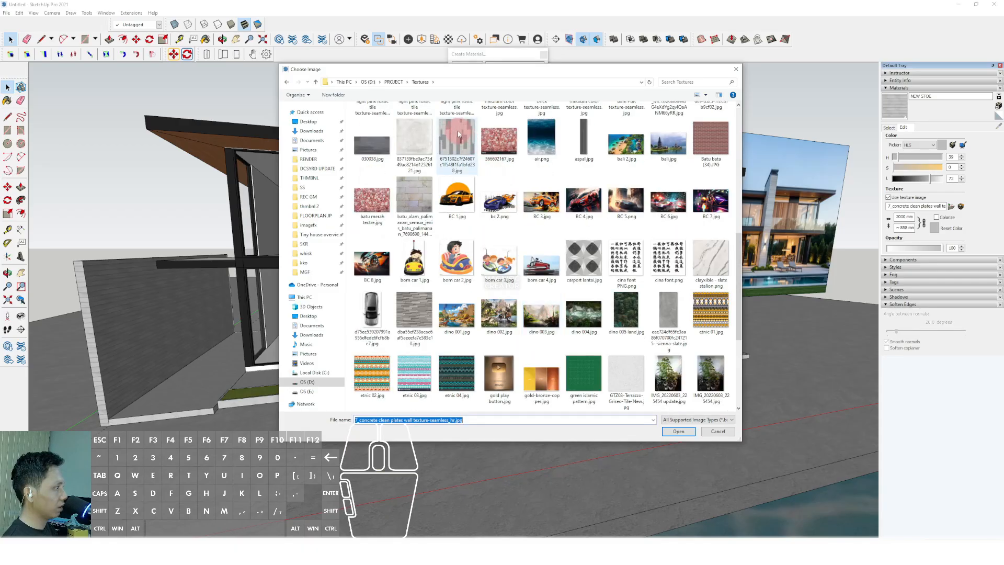
click(679, 432)
click(481, 227)
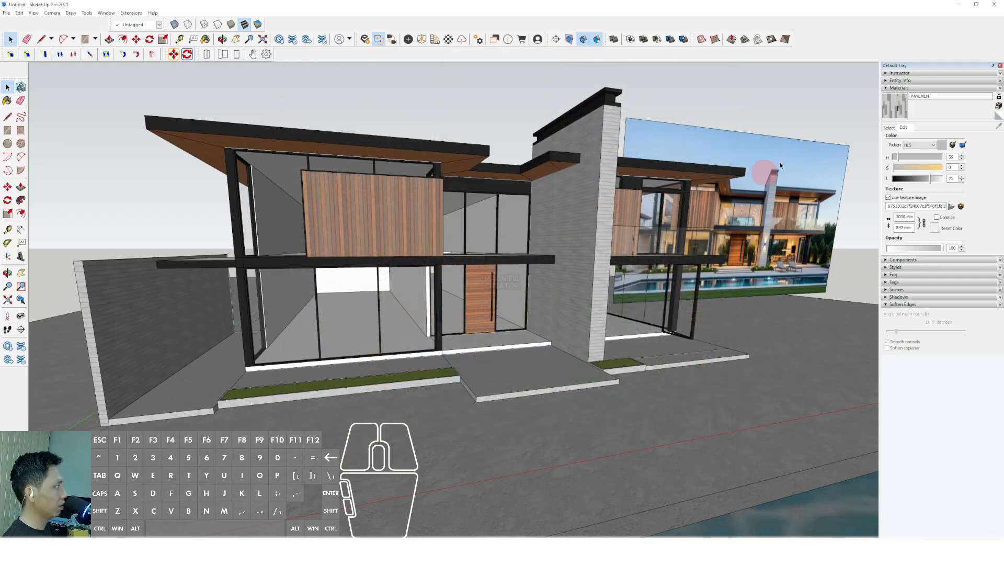
Paint the ground around the house and pool with the PAVEMENT material.
click(896, 108)
mouse_move(768, 340)
middle_down()
mouse_move(789, 343)
mouse_move(626, 357)
mouse_move(533, 294)
mouse_move(511, 336)
middle_up()
click(789, 341)
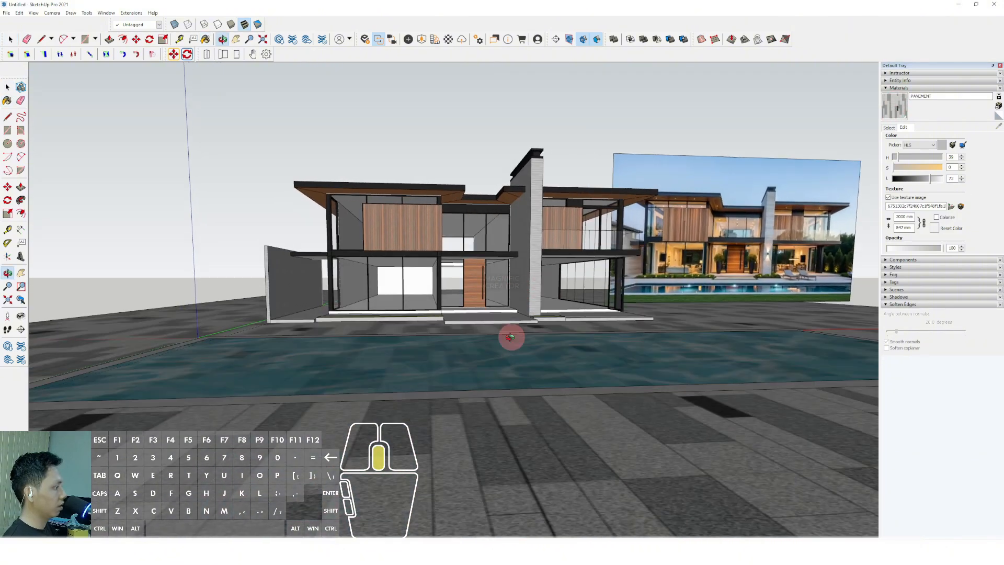
scroll(530, 328, up, 5)
scroll(530, 328, up, 3)
key(space)
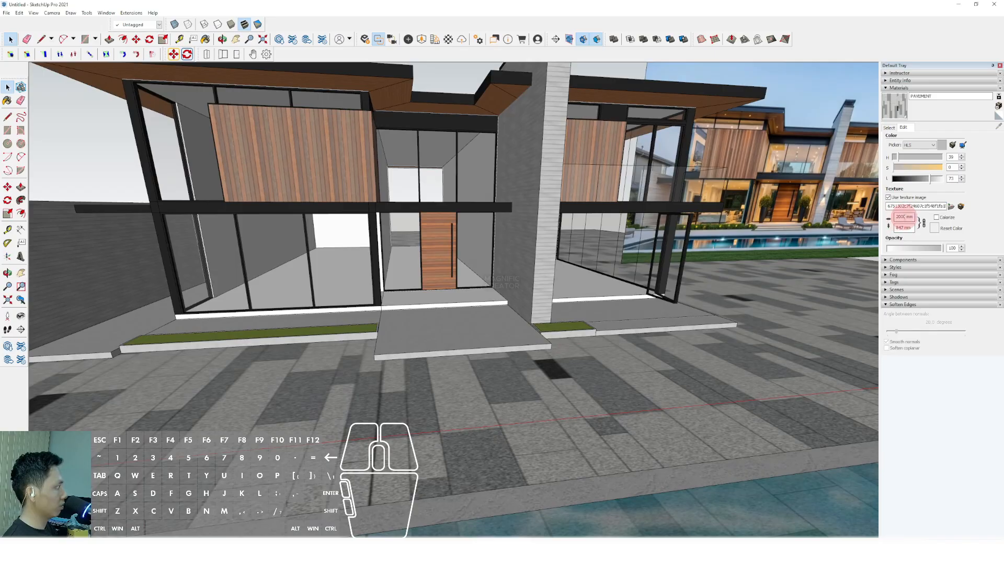
Set the texture width of the PAVEMENT material to 500 mm and check the pattern on the ground.
click(904, 217)
text(500)
key(Return)
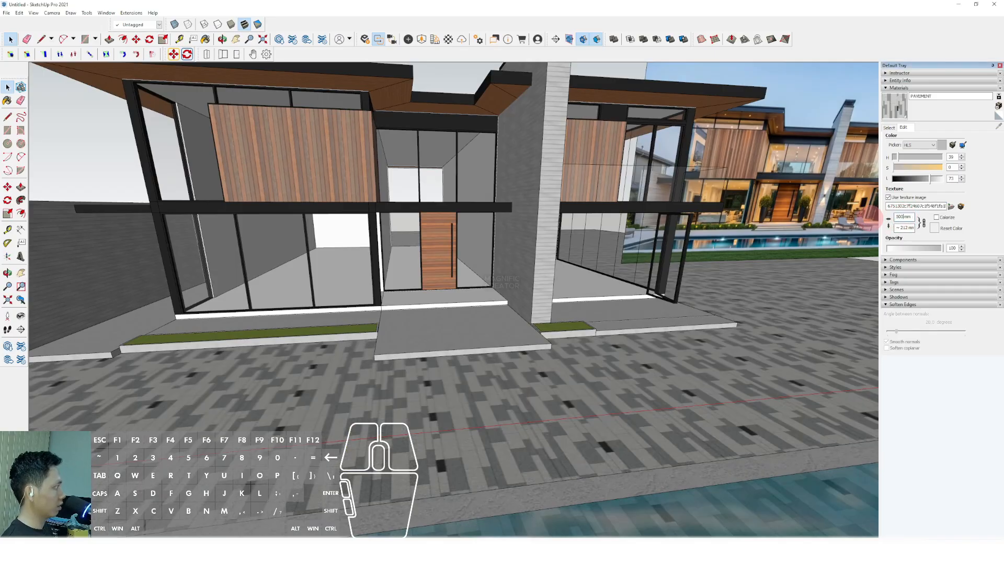
scroll(708, 336, down, 4)
shift+middle_drag(638, 345, 521, 325)
scroll(504, 273, up, 3)
scroll(538, 284, down, 1)
scroll(512, 305, down, 2)
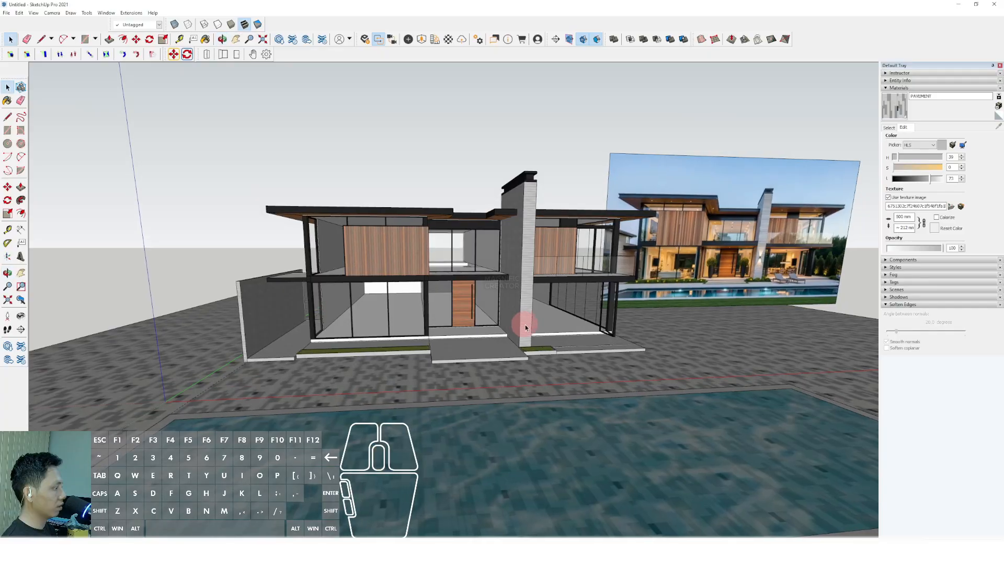
scroll(521, 324, up, 3)
Sample the Cladding Stucco White material from the terrace and repaint the ground with it.
click(888, 128)
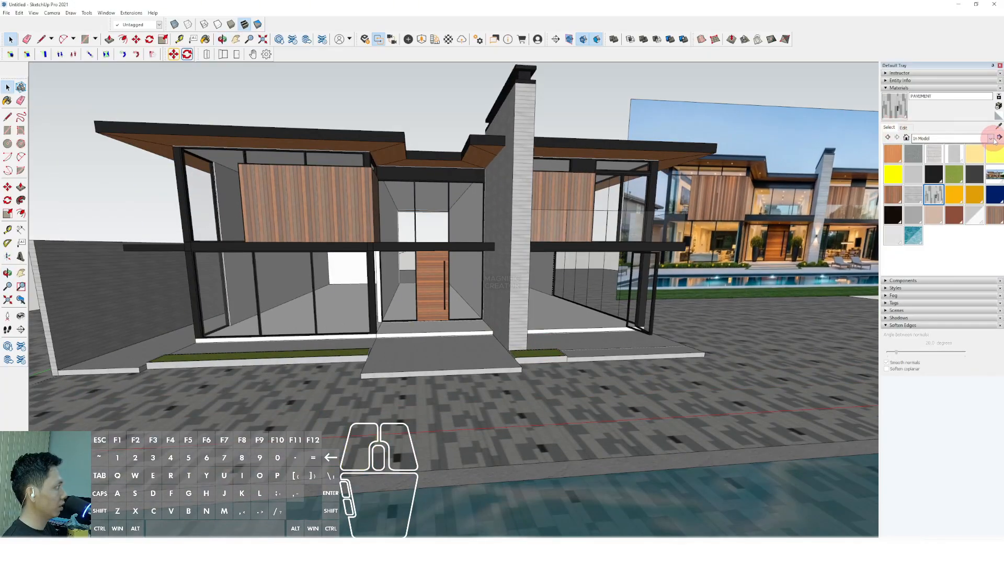
click(999, 127)
click(618, 340)
click(772, 328)
key(space)
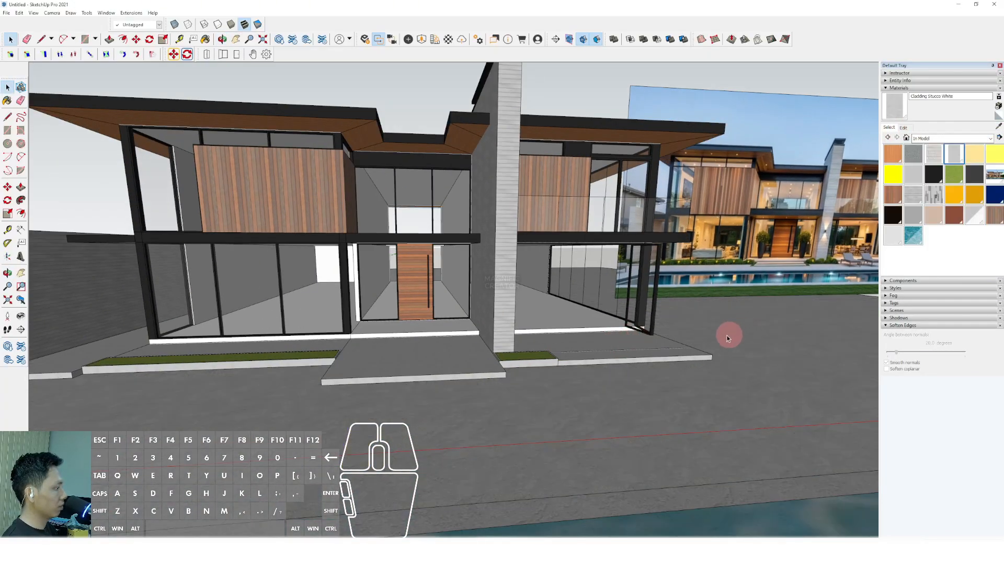
Examine the house, pool and ground from several angles and compare them with the reference image.
scroll(650, 343, down, 4)
middle_drag(589, 351, 534, 290)
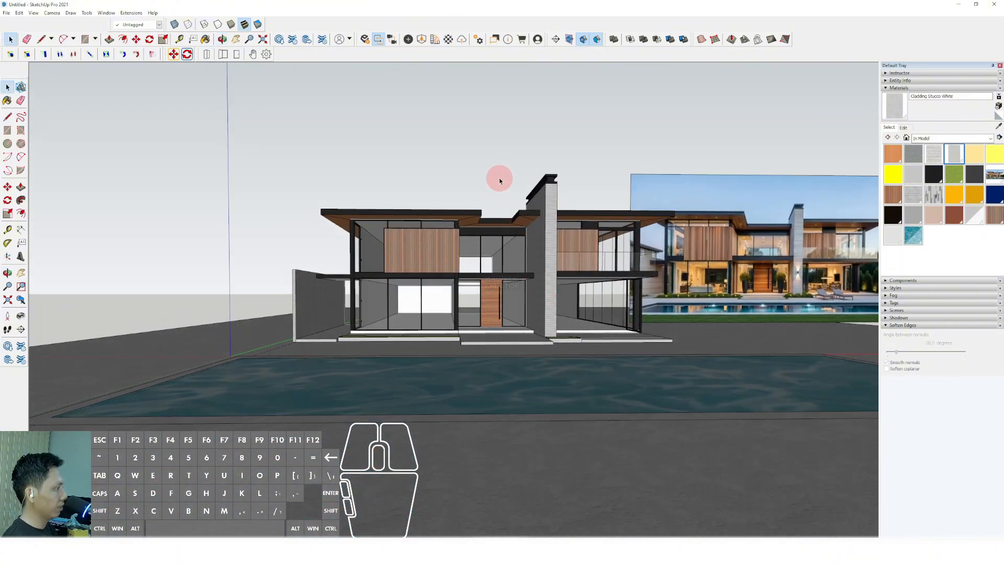
middle_drag(619, 313, 519, 361)
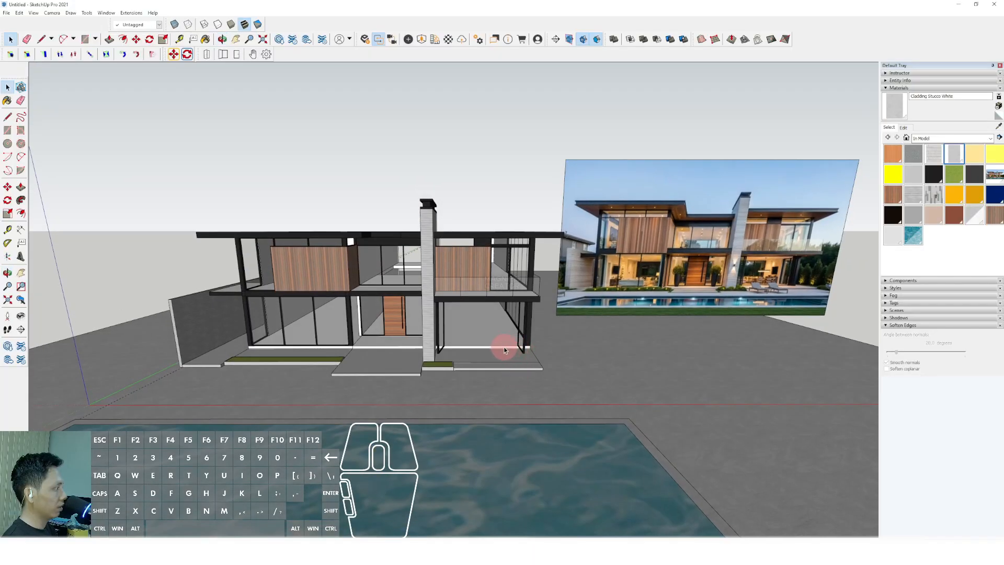
scroll(506, 349, down, 3)
shift+middle_drag(502, 342, 455, 352)
scroll(466, 339, up, 5)
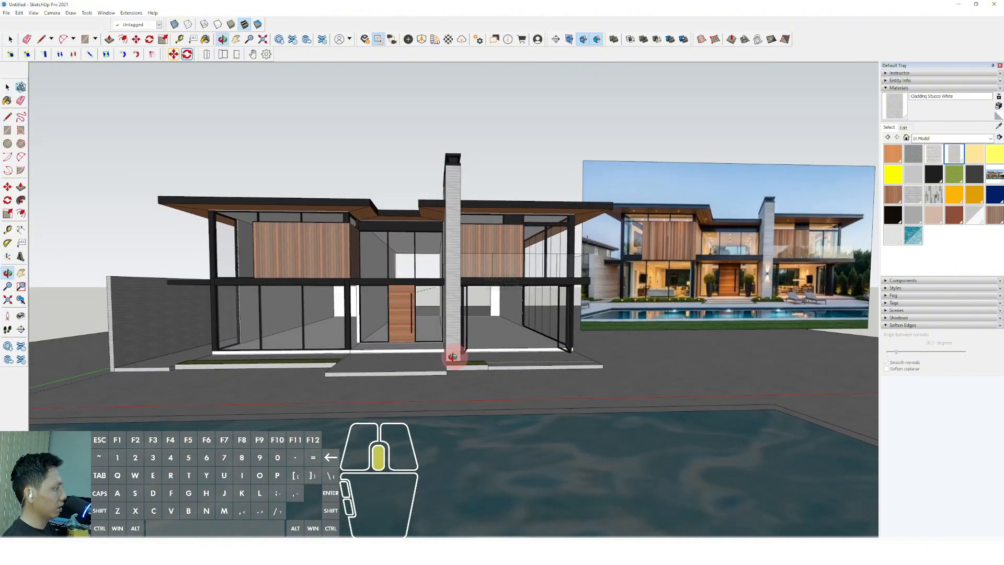
scroll(473, 311, down, 3)
scroll(474, 312, down, 2)
scroll(546, 309, up, 4)
click(545, 309)
middle_drag(496, 298, 499, 325)
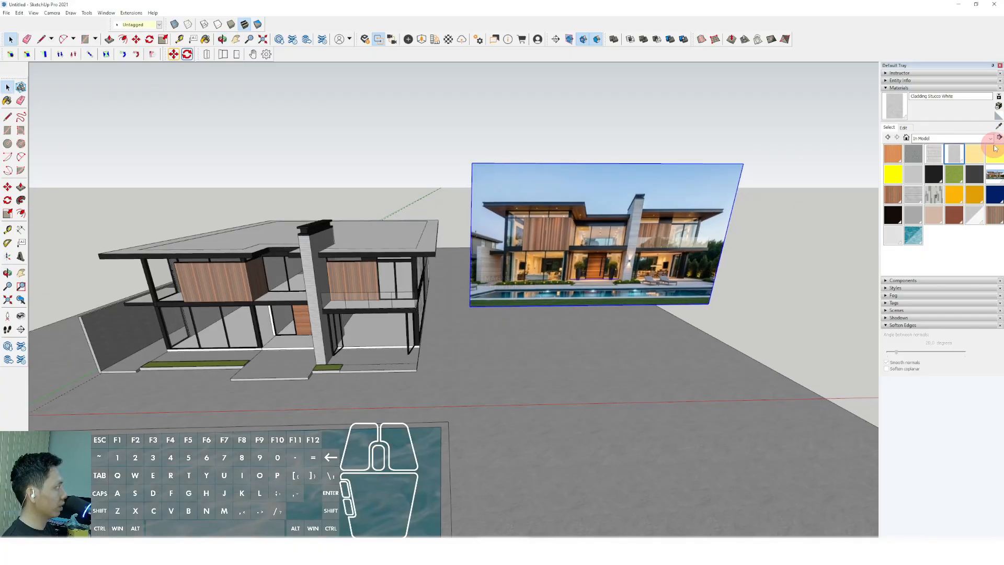
Choose the Roofing Metal Standing Seam Red material from the Roofing collection.
click(991, 139)
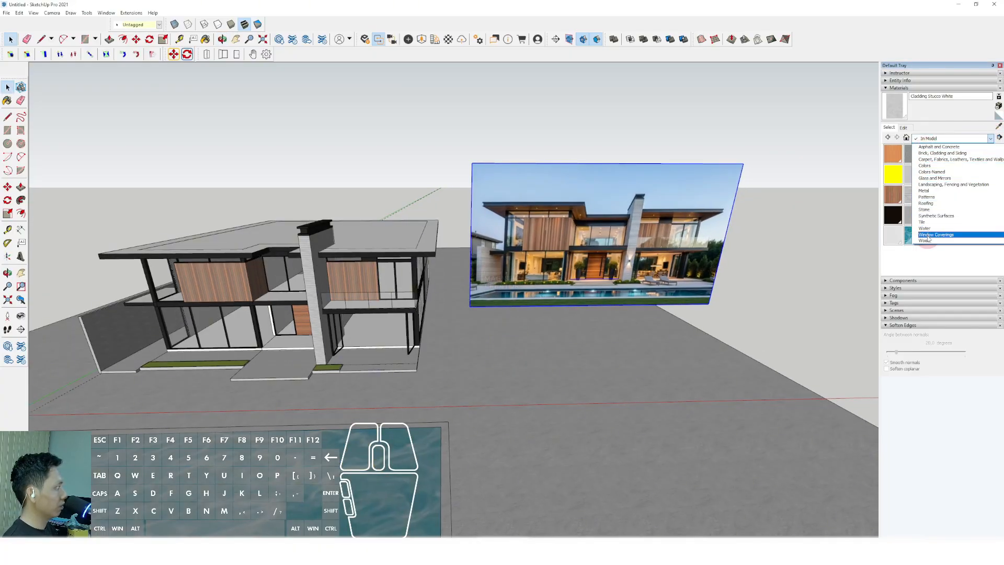
click(925, 202)
click(893, 154)
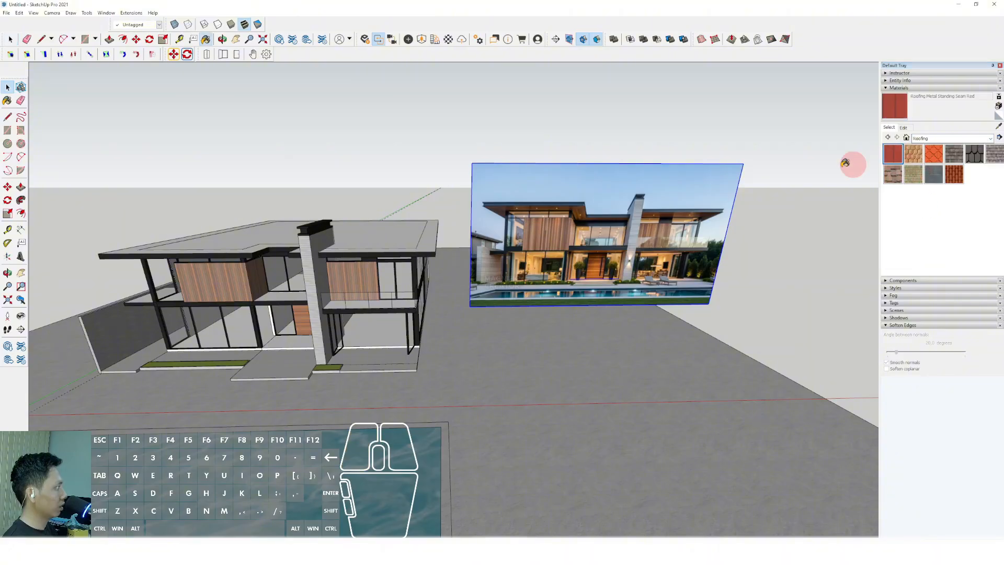
Try to paint the whole roof group with Roofing Metal Standing Seam Red, and undo it.
scroll(353, 299, up, 2)
mouse_move(352, 298)
middle_down()
mouse_move(532, 92)
mouse_move(558, 79)
mouse_move(564, 116)
middle_up()
click(403, 219)
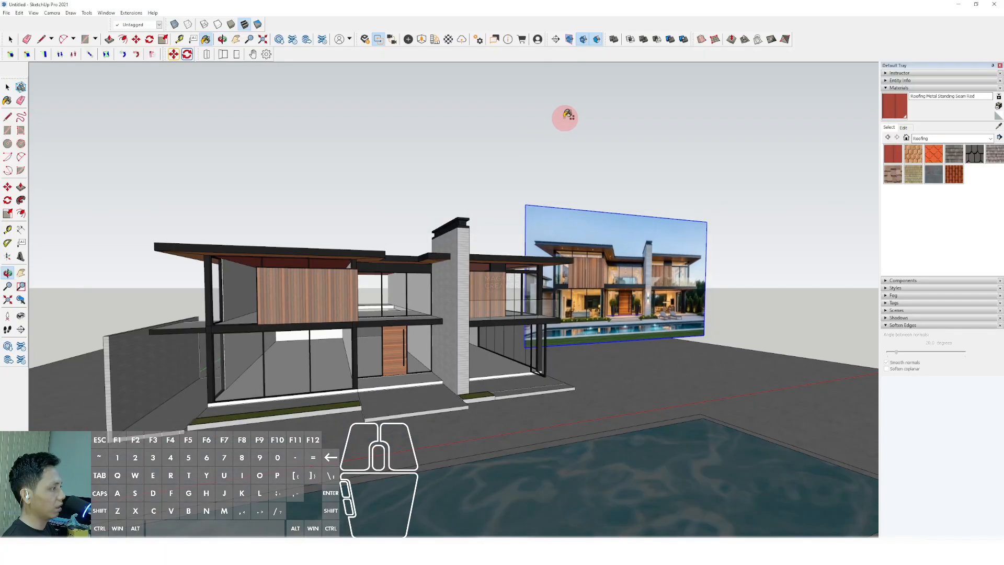
key(ctrl+z)
key(space)
Inside the roof group, erase an inner outline edge and paint the top face with Roofing Metal Standing Seam Red.
middle_drag(431, 271, 417, 314)
scroll(409, 256, up, 4)
double_click(381, 250)
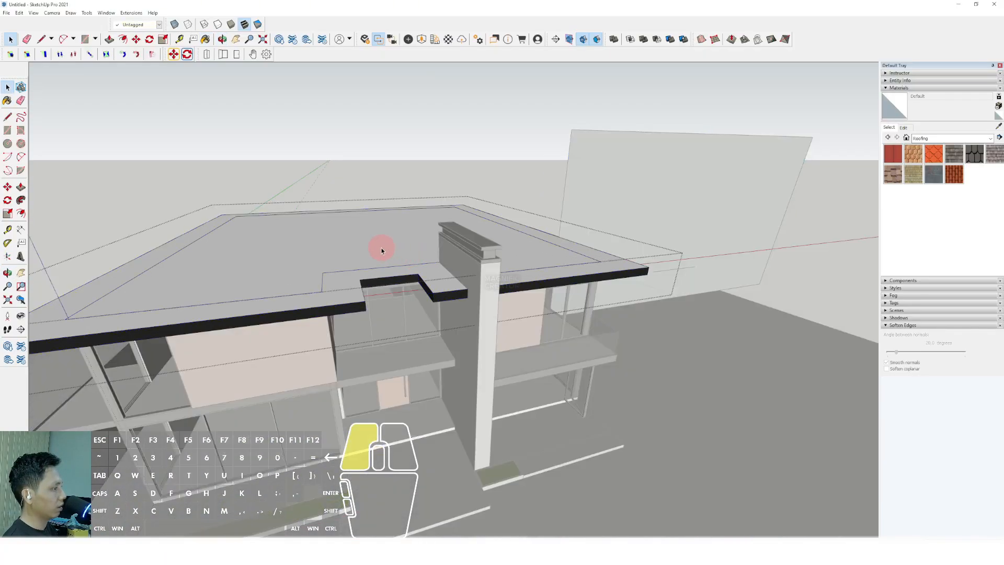
click(397, 243)
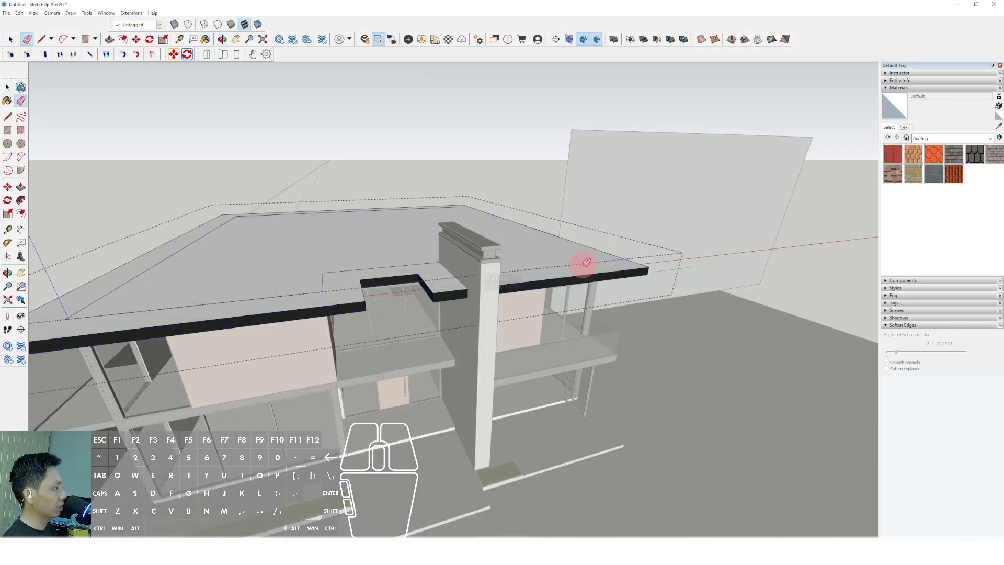
click(892, 153)
click(366, 257)
mouse_move(374, 258)
middle_down()
mouse_move(413, 197)
mouse_move(477, 287)
middle_up()
Turn the roofing material dark grey by setting its saturation to 0 and lightness to 40.
click(903, 127)
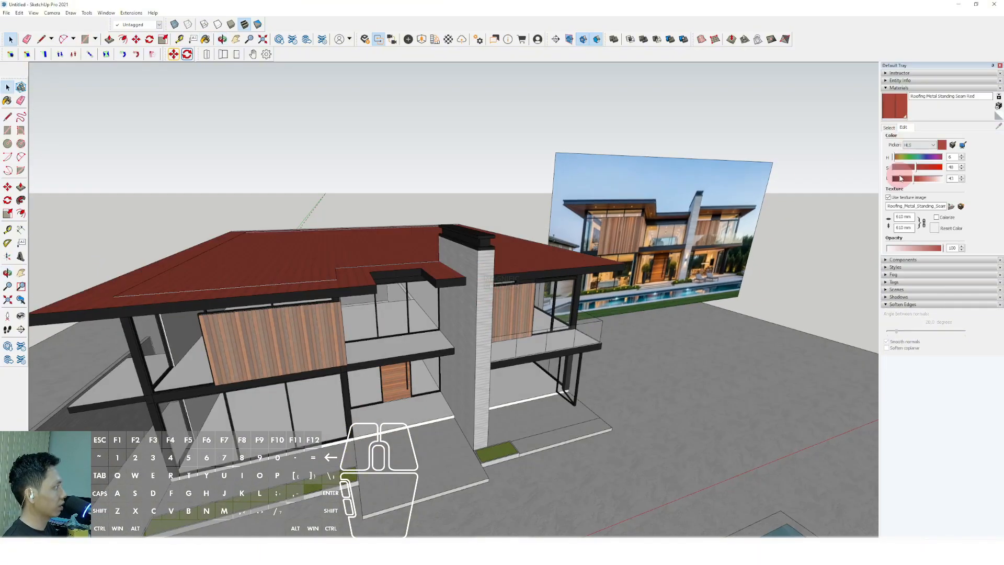
mouse_move(905, 170)
mouse_down()
mouse_move(922, 180)
mouse_move(913, 181)
mouse_up()
middle_drag(408, 310, 387, 291)
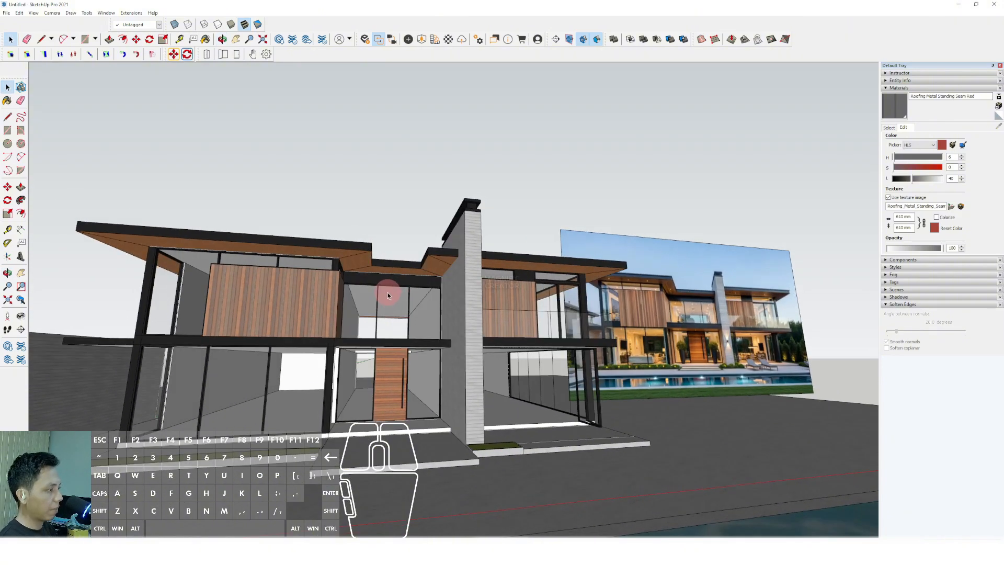
Erase the remaining inner outline edges on the roof's top surface and leave the group.
scroll(418, 293, down, 2)
middle_drag(428, 382, 416, 439)
scroll(370, 338, up, 3)
middle_drag(366, 314, 343, 339)
click(333, 280)
double_click(333, 281)
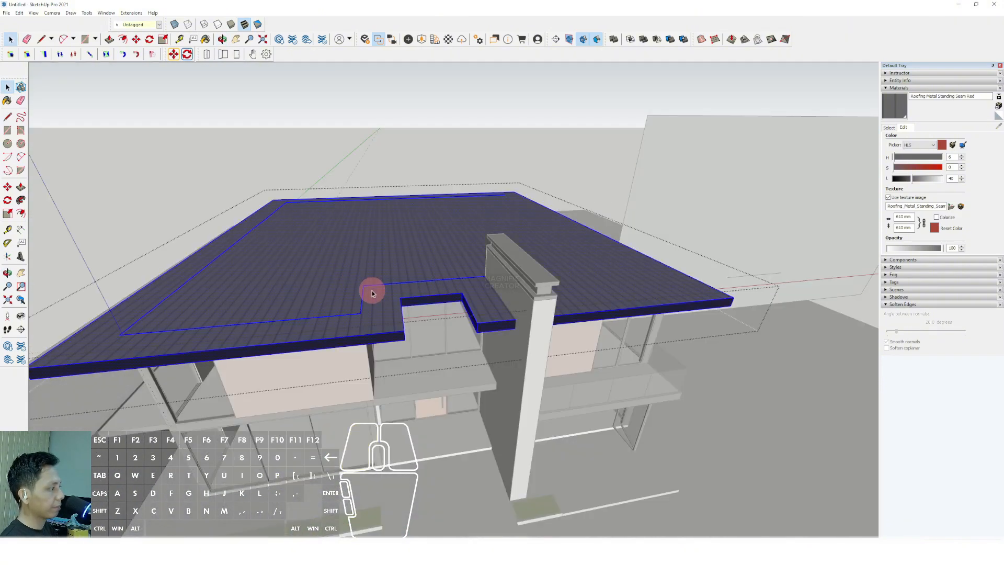
key(e)
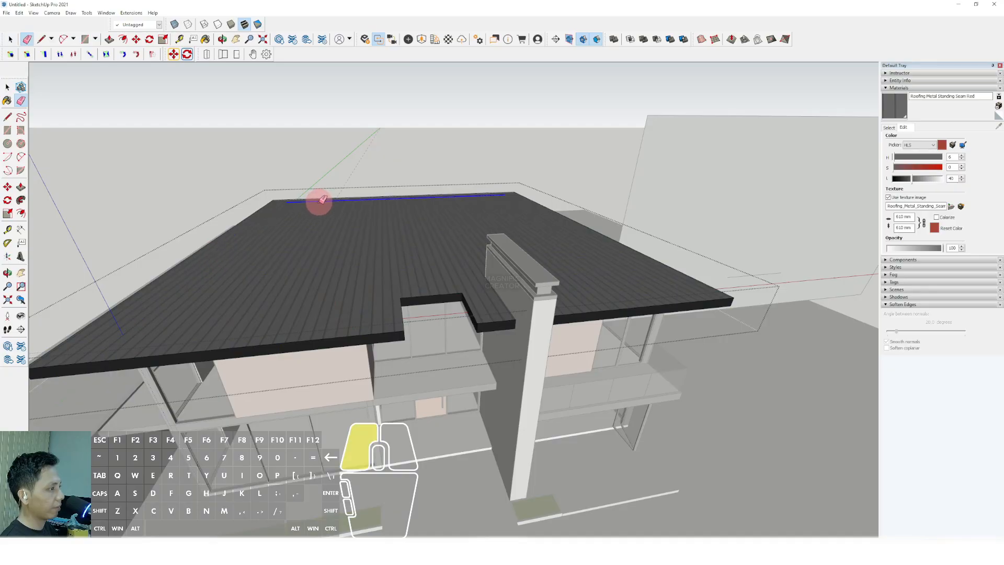
key(space)
scroll(370, 237, down, 3)
click(468, 135)
Move the reference image sideways, farther away from the house.
scroll(441, 319, down, 4)
middle_drag(441, 319, 450, 207)
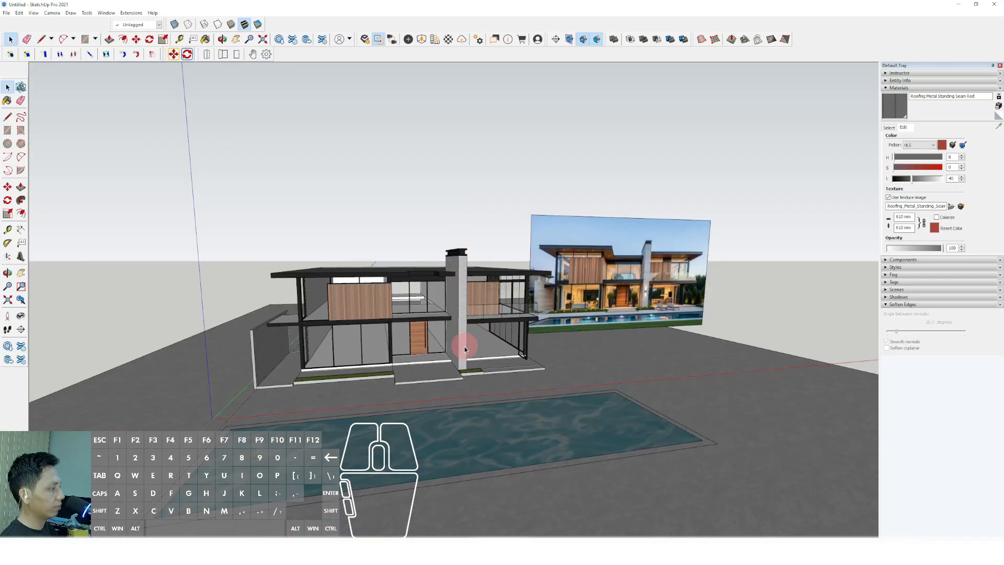
scroll(464, 345, up, 3)
shift+middle_drag(465, 366, 448, 334)
scroll(457, 338, down, 2)
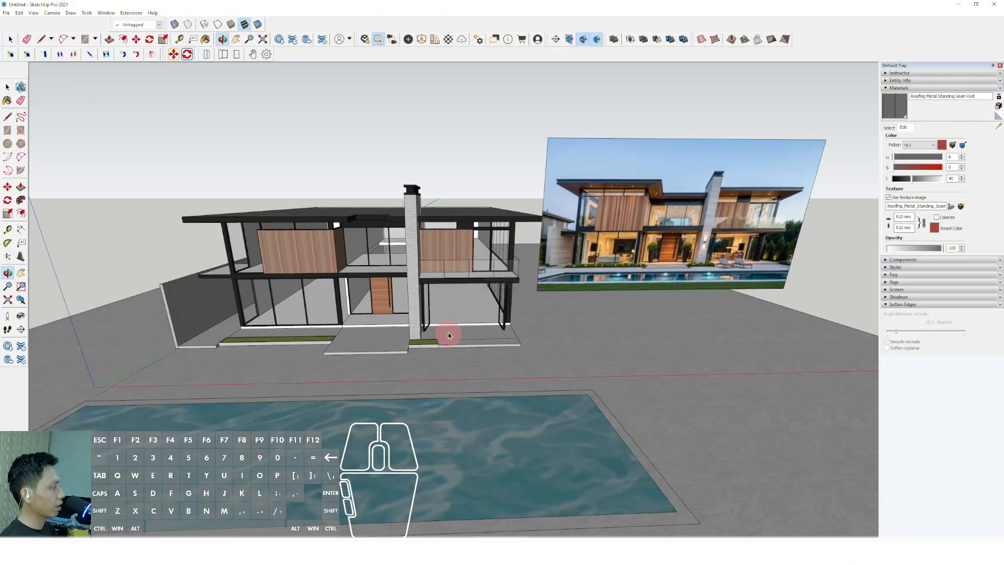
click(579, 282)
middle_drag(579, 282, 570, 290)
key(m)
click(593, 317)
click(714, 294)
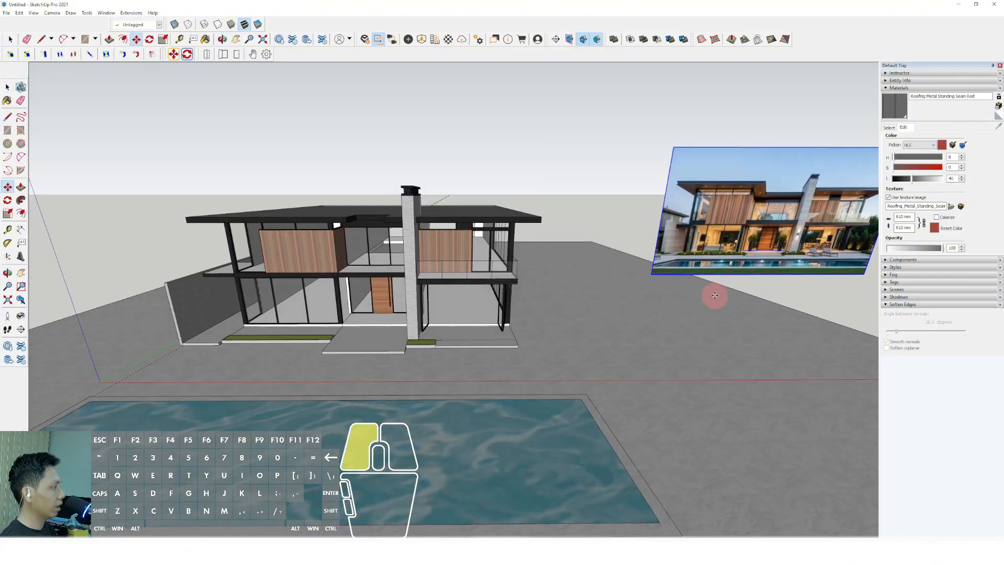
scroll(433, 294, down, 1)
shift+middle_drag(434, 294, 430, 298)
scroll(435, 293, up, 3)
middle_drag(504, 310, 574, 291)
key(space)
Open the ground group and draw a wavy freehand line around the back of the house, from one side edge to the other.
mouse_move(441, 294)
middle_down()
mouse_move(478, 291)
mouse_move(437, 291)
middle_up()
scroll(369, 340, down, 3)
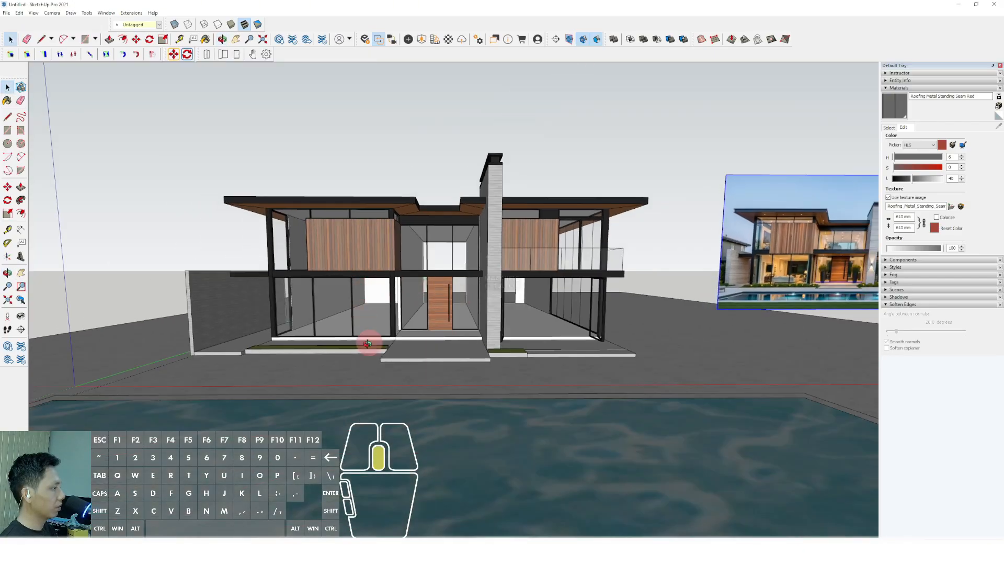
middle_drag(369, 341, 410, 423)
scroll(386, 271, down, 2)
double_click(500, 247)
double_click(500, 247)
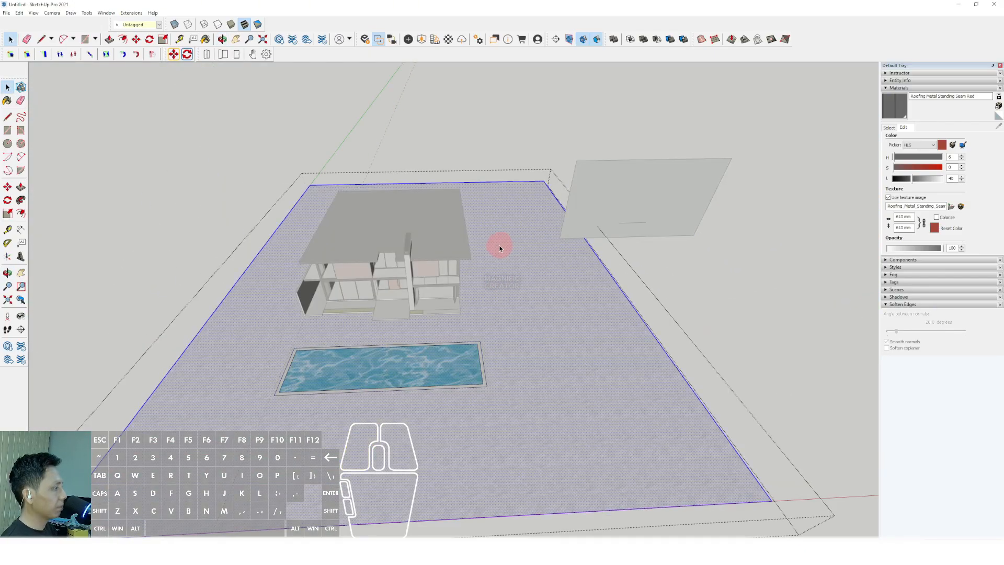
middle_drag(500, 246, 476, 308)
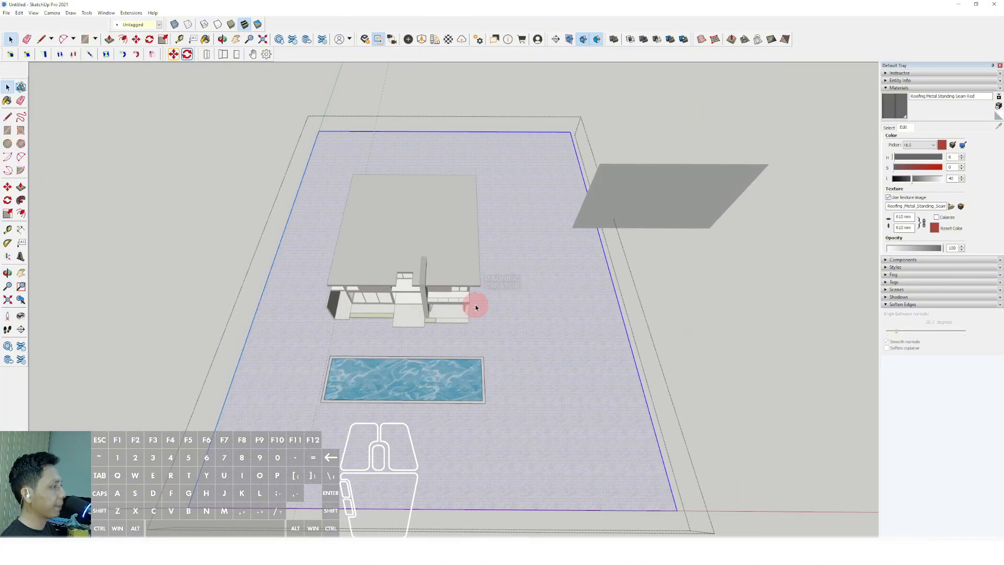
mouse_move(464, 269)
shift+middle_down()
mouse_move(450, 283)
mouse_move(449, 258)
shift+middle_up()
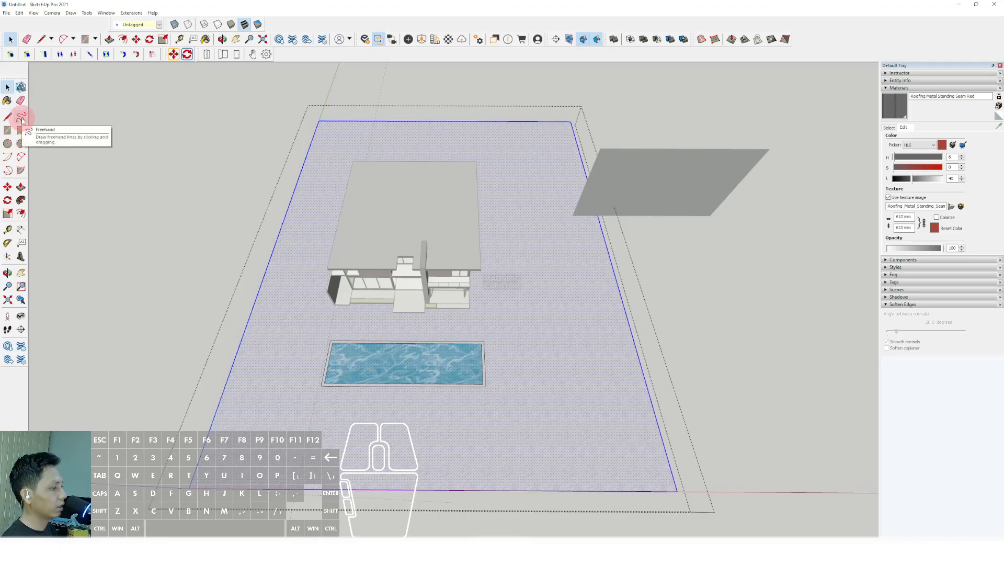
click(21, 117)
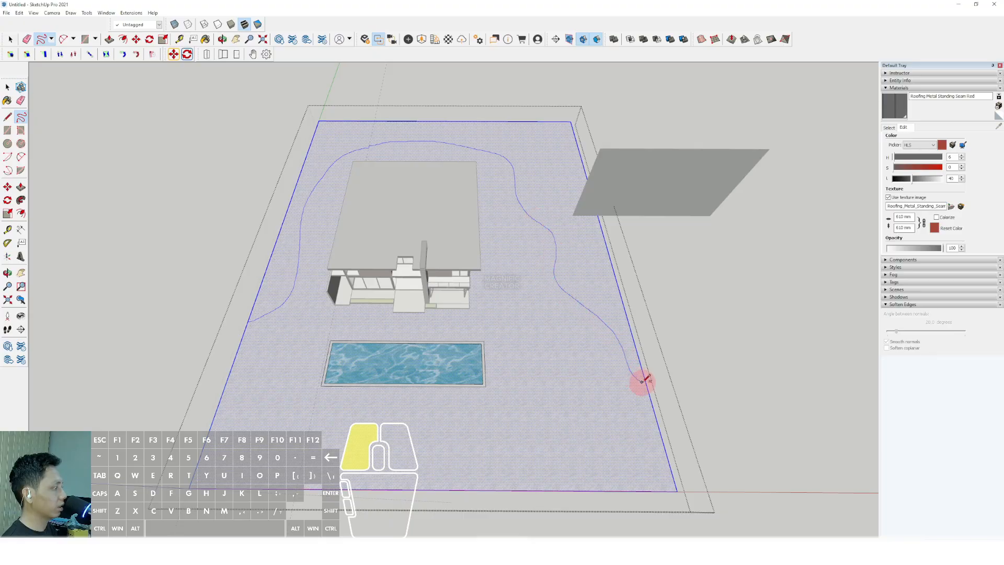
drag(643, 381, 645, 381)
Paint the ground strip outside the wavy line with Grass Dark Green from the Landscaping, Fencing and Vegetation materials and leave the group.
scroll(520, 260, up, 3)
middle_drag(519, 260, 1001, 153)
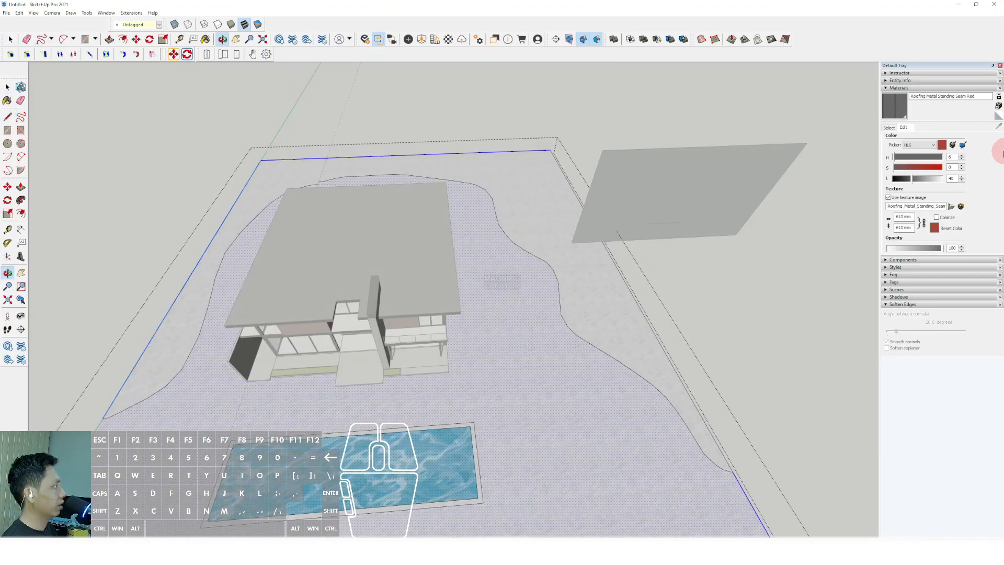
click(889, 128)
click(990, 139)
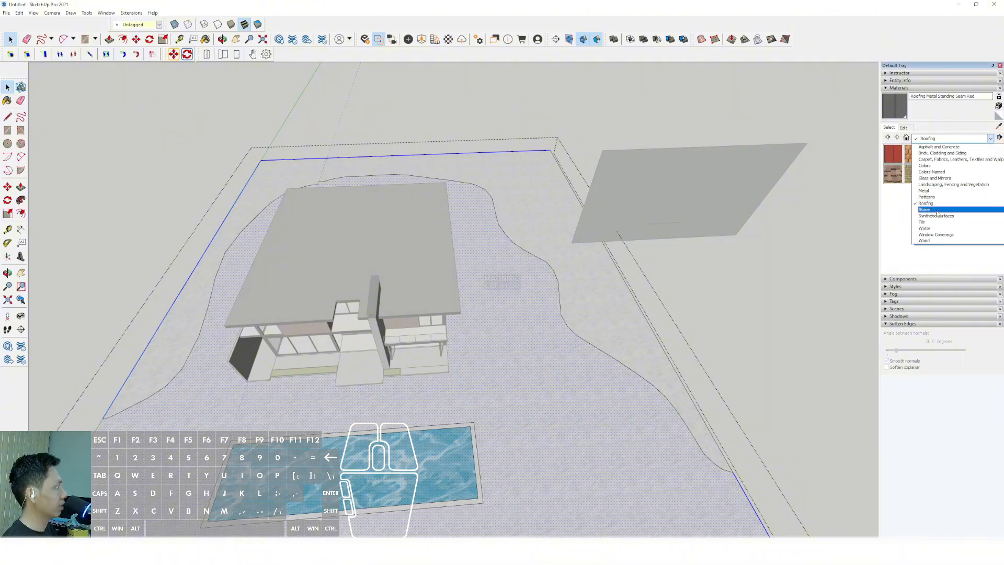
click(933, 184)
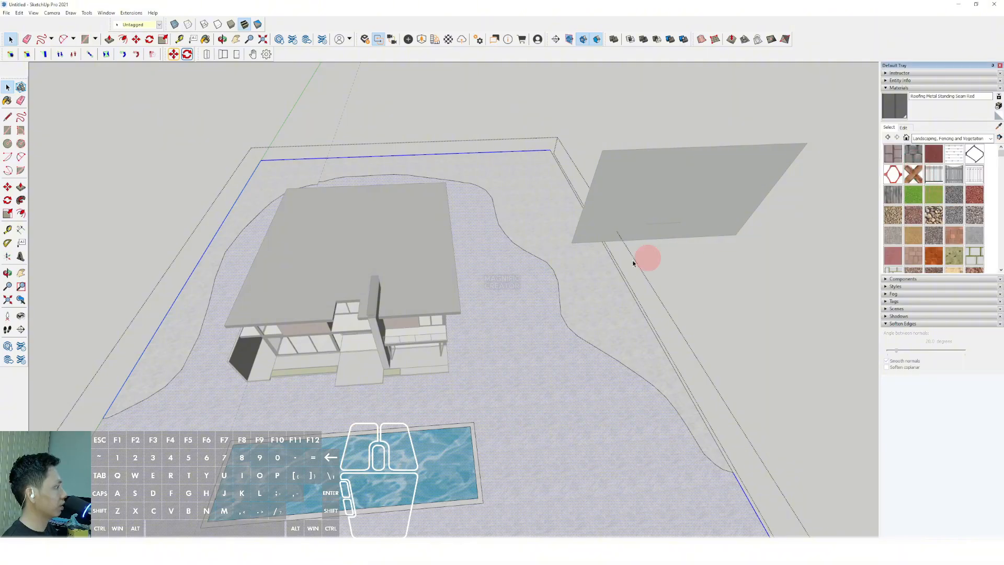
click(546, 226)
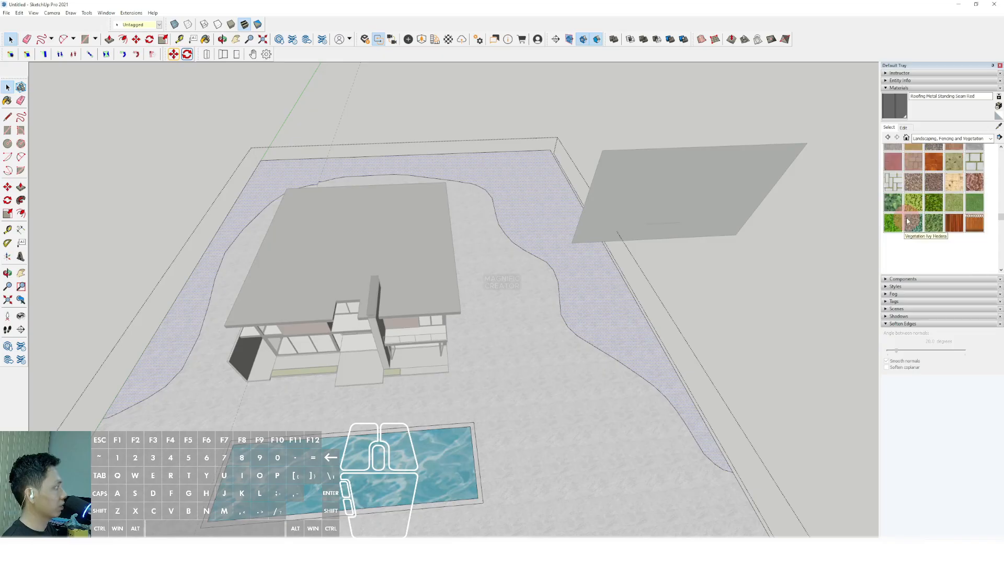
click(913, 195)
click(538, 207)
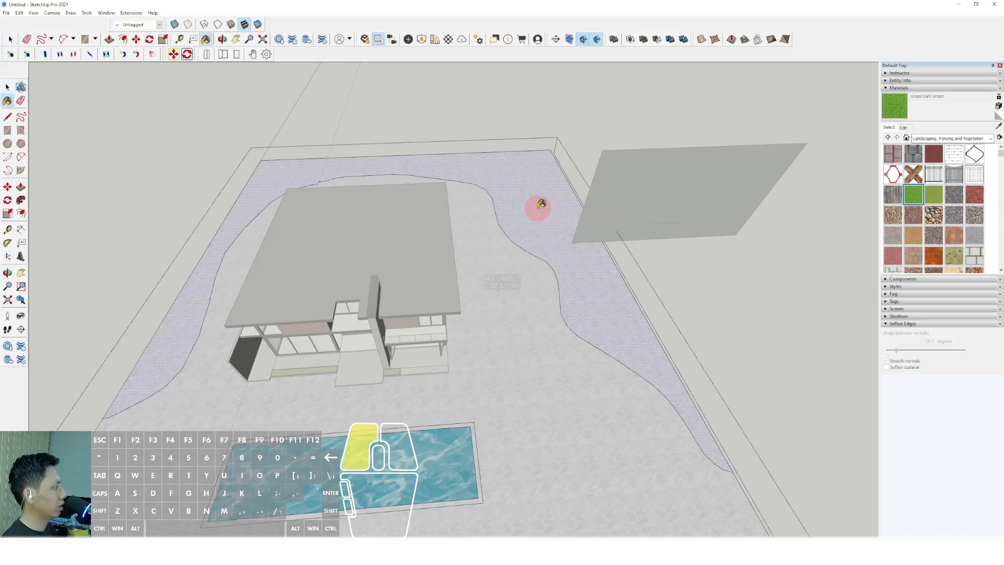
mouse_move(576, 115)
middle_down()
mouse_move(477, 182)
mouse_move(471, 398)
middle_up()
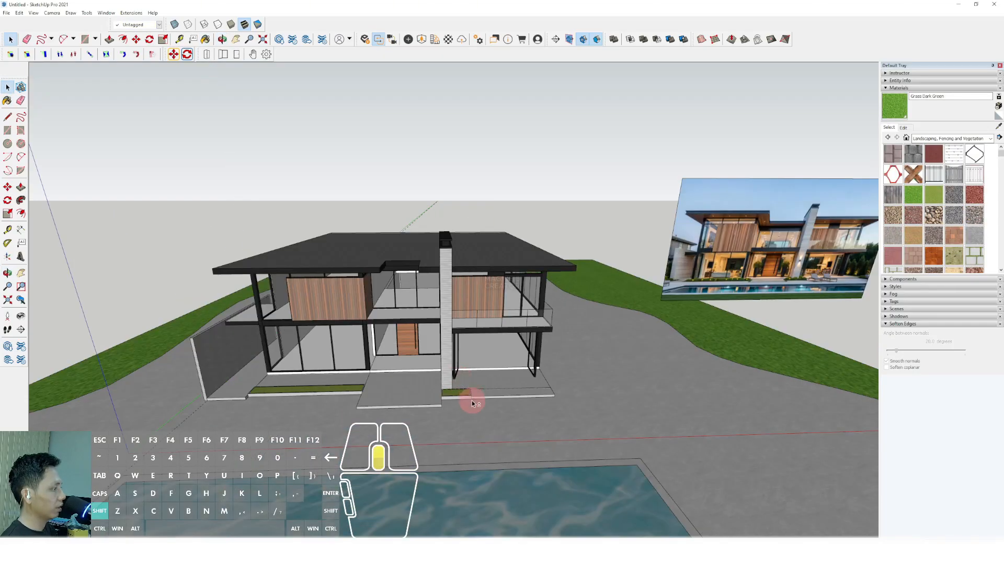
scroll(470, 399, up, 5)
key(space)
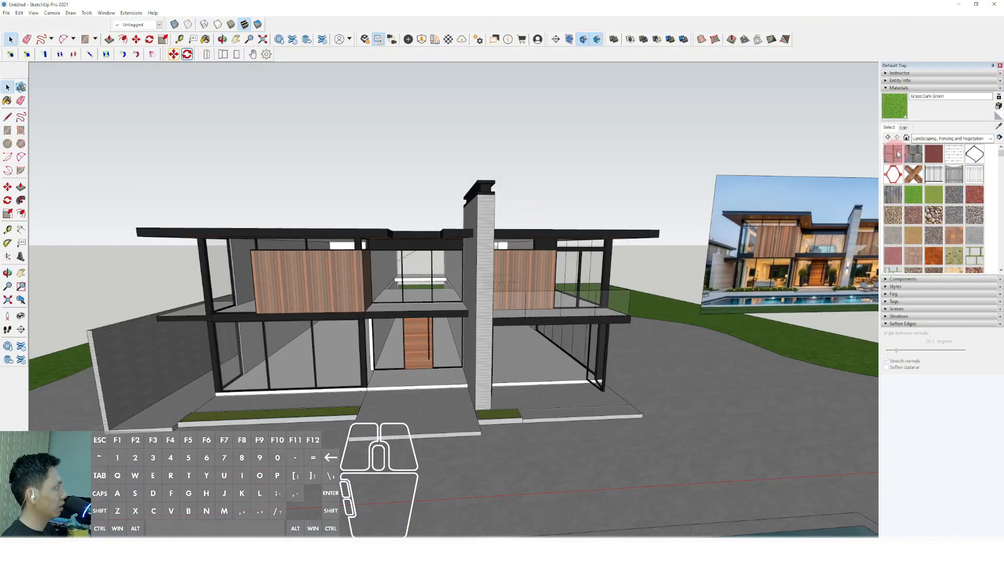
Insert the Tree 2D Deciduous component from the Components Sampler beside the house, near the reference image.
click(886, 89)
click(894, 95)
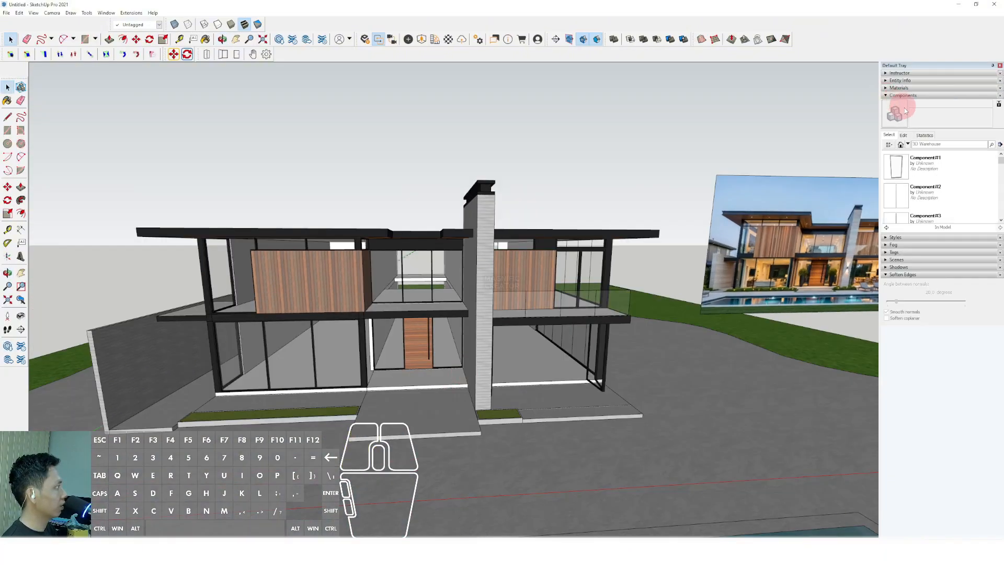
click(908, 144)
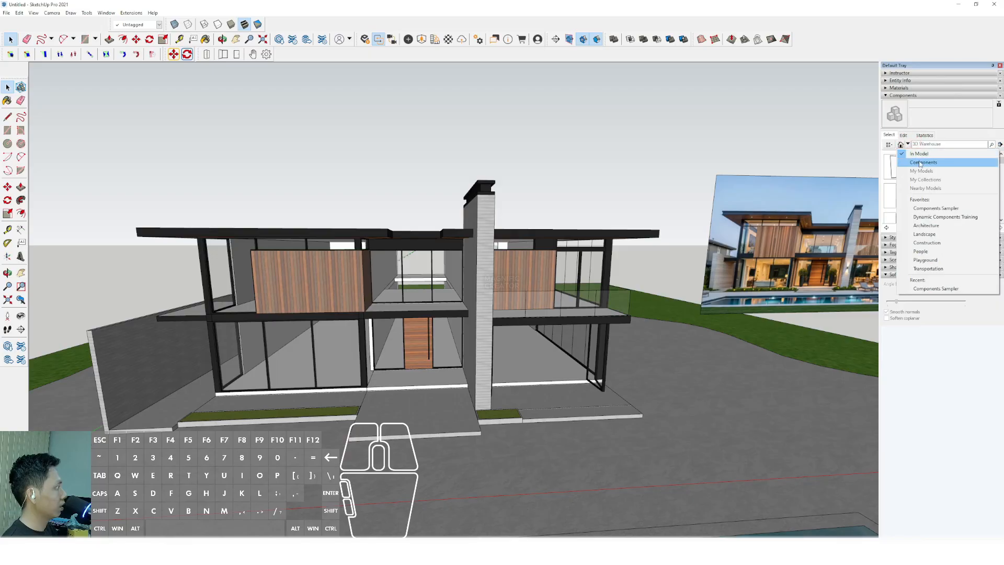
click(967, 166)
click(896, 166)
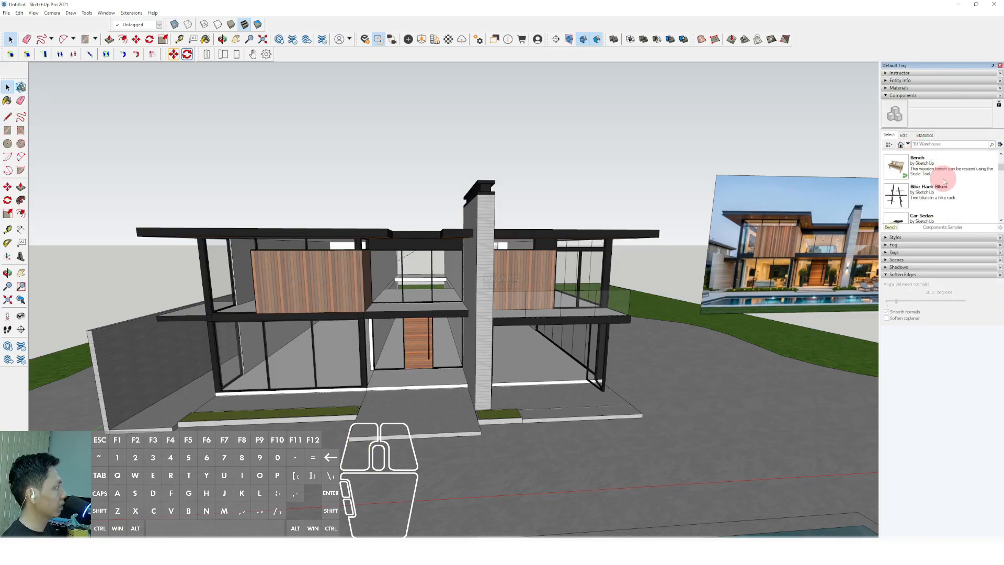
scroll(936, 186, down, 2)
scroll(936, 188, down, 8)
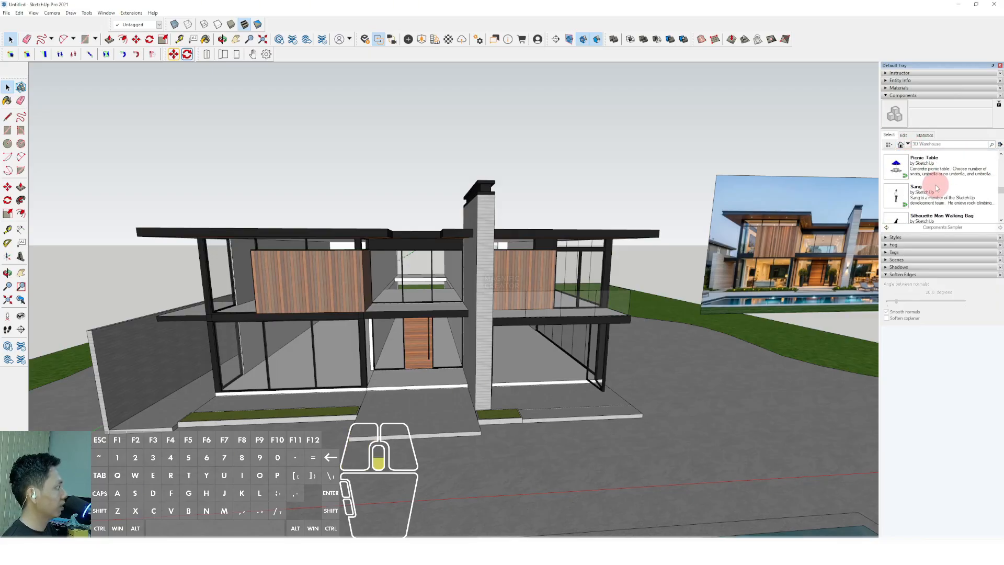
scroll(935, 190, down, 2)
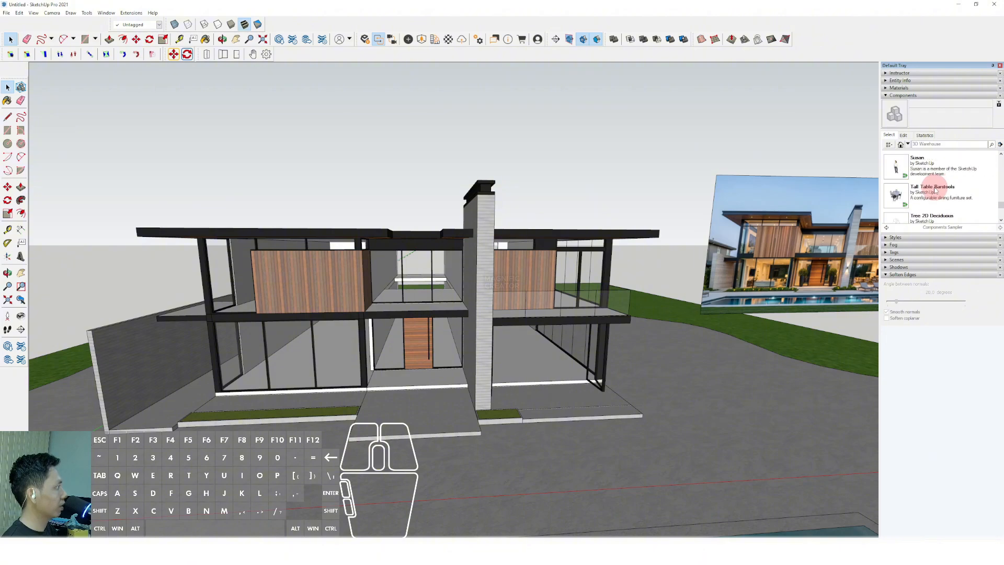
click(898, 171)
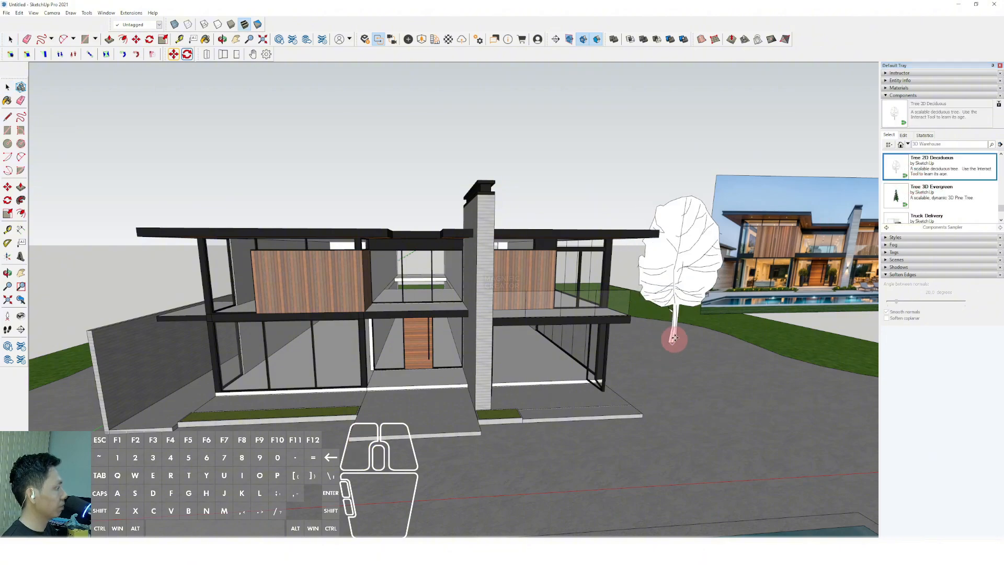
click(662, 302)
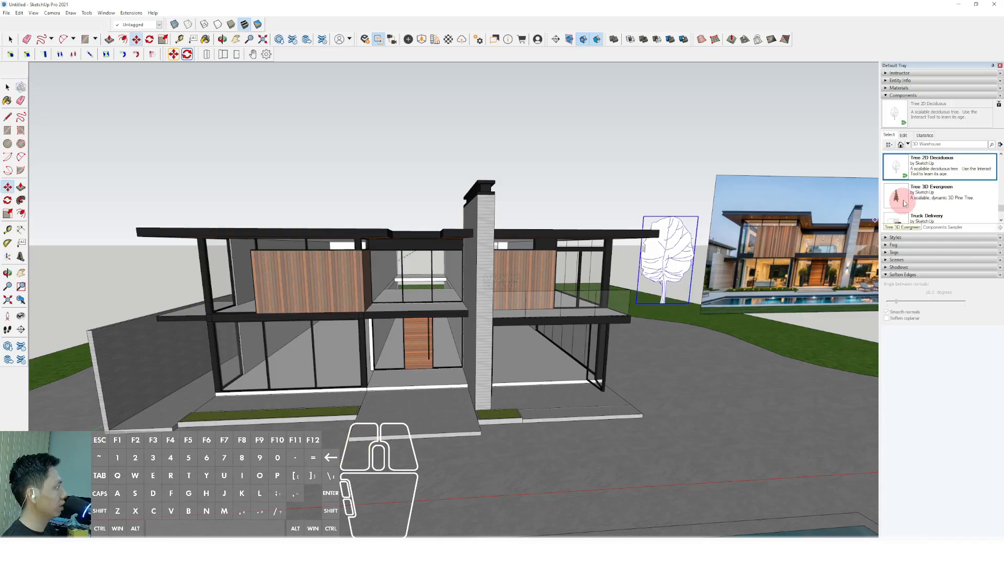
Insert the sample figure of a man in a white shirt on the entrance platform in front of the door.
scroll(907, 202, up, 5)
scroll(906, 202, down, 2)
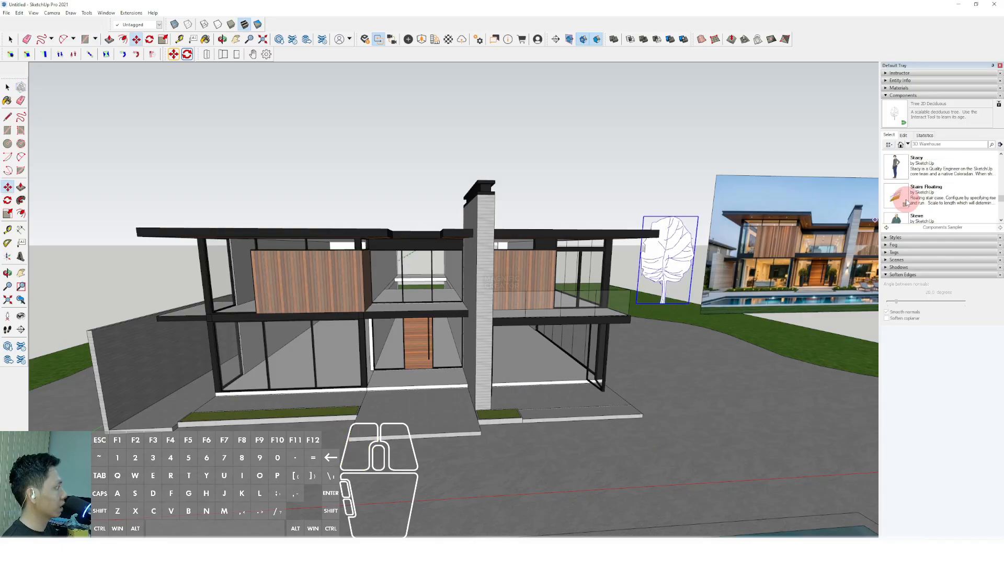
scroll(906, 200, up, 1)
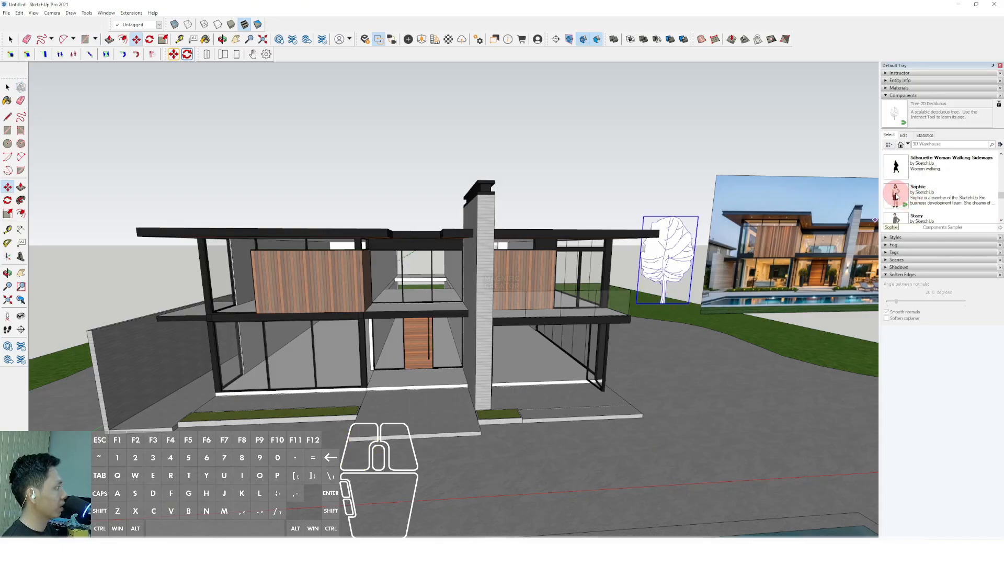
click(895, 195)
scroll(371, 399, up, 3)
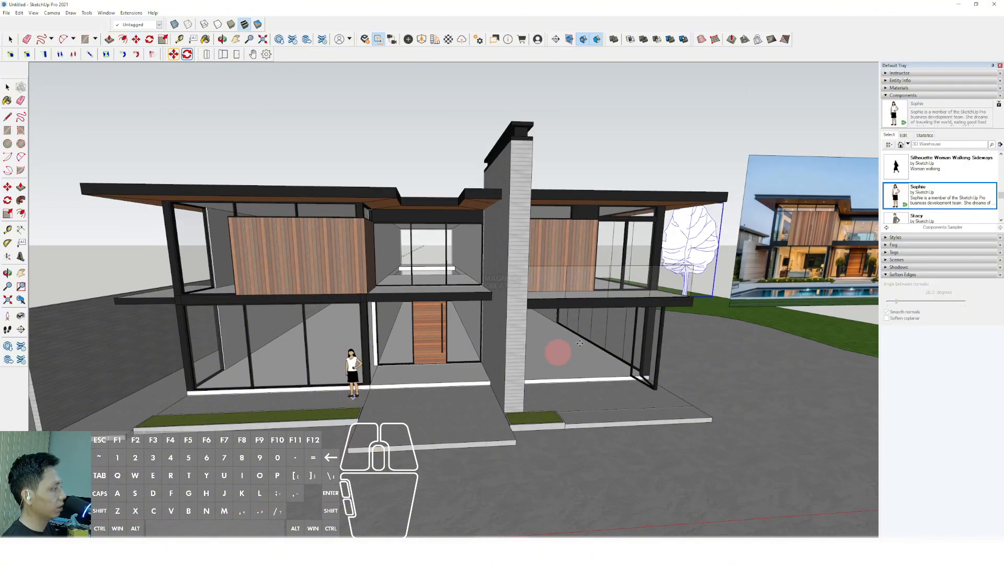
scroll(914, 191, up, 2)
click(902, 182)
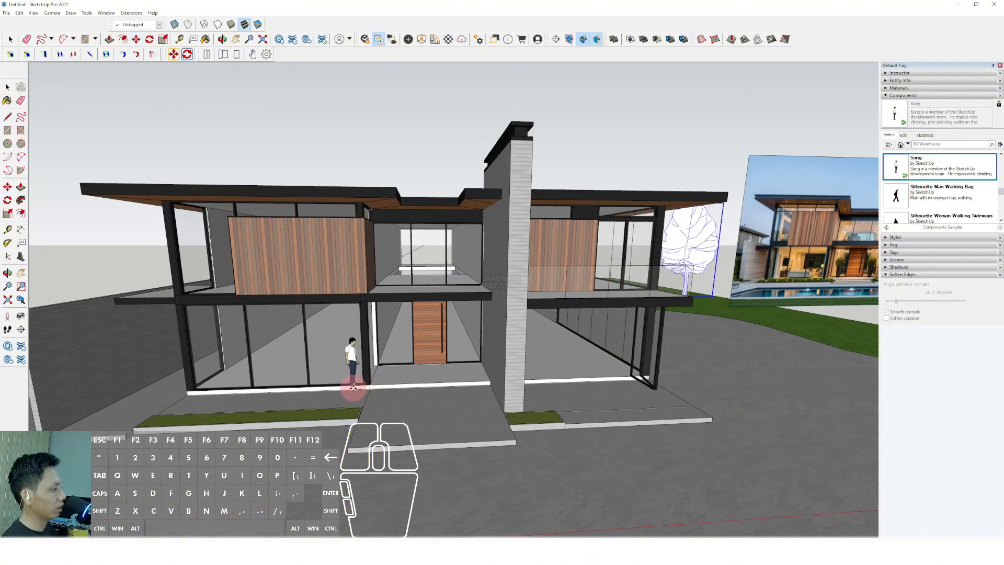
scroll(396, 373, up, 2)
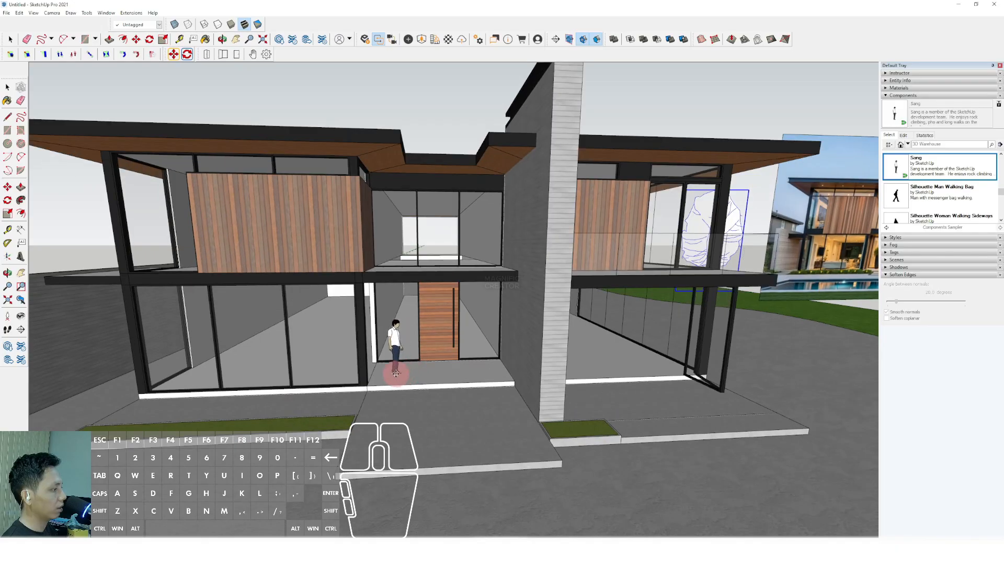
click(396, 373)
Insert the sample figure of a woman in a black skirt beside the man at the entrance and clear the selection.
scroll(396, 372, down, 2)
scroll(907, 201, down, 2)
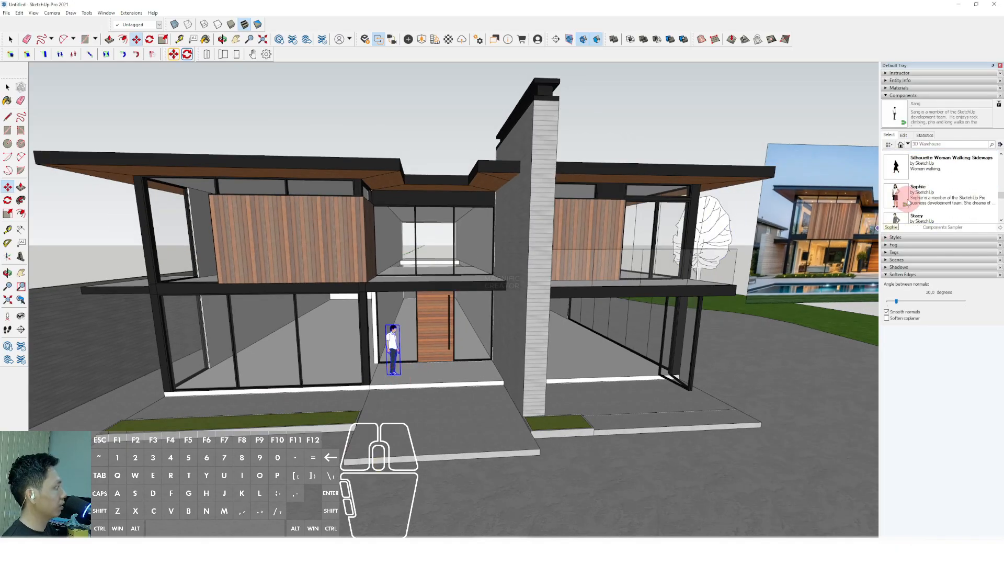
click(900, 196)
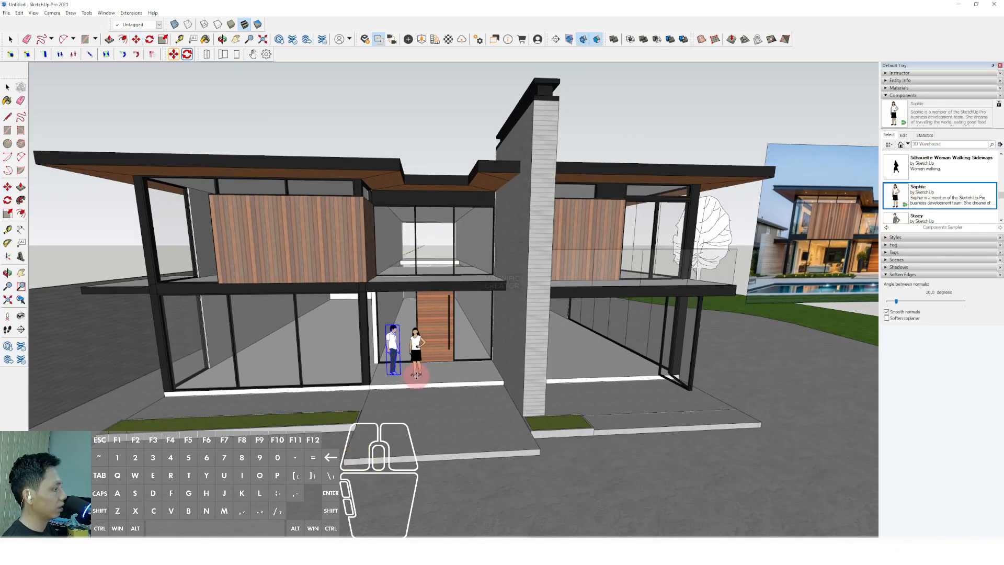
scroll(453, 370, down, 2)
middle_drag(452, 370, 458, 342)
key(space)
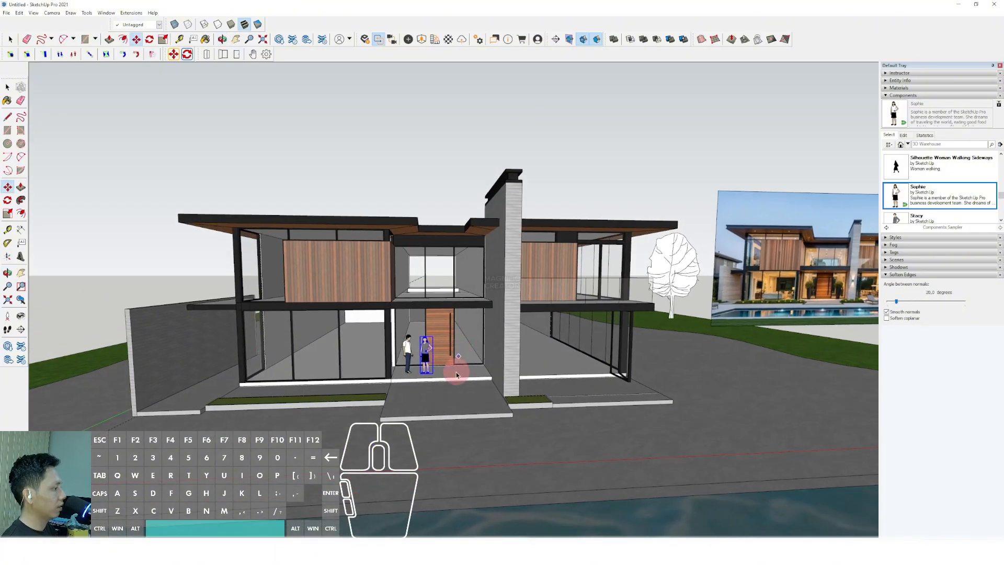
scroll(490, 339, down, 3)
click(563, 187)
Insert the sample figure of a man in a blue T-shirt on the terrace on the other side of the chimney.
scroll(477, 400, up, 2)
middle_drag(545, 369, 450, 370)
scroll(537, 360, up, 3)
scroll(919, 194, down, 3)
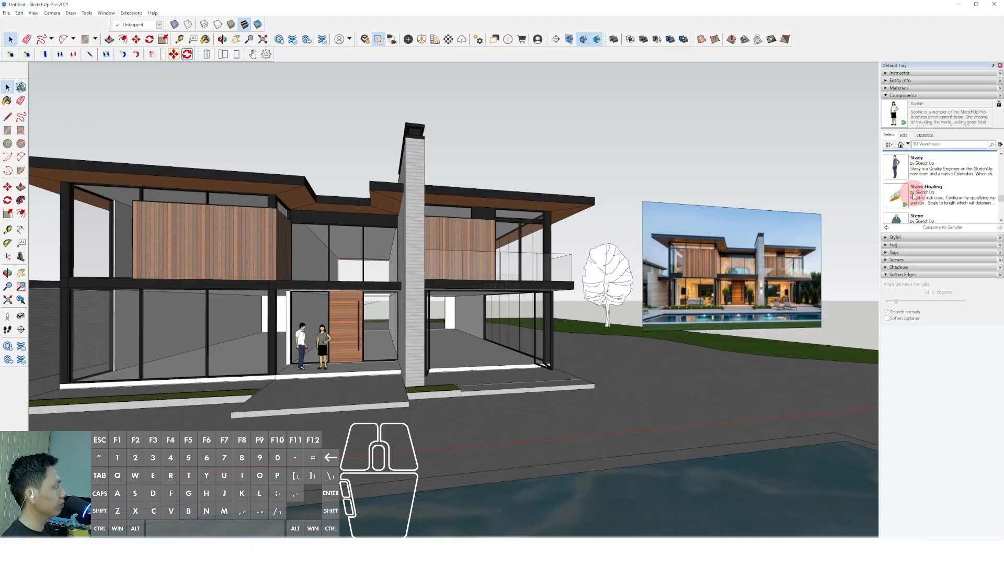
scroll(912, 199, down, 1)
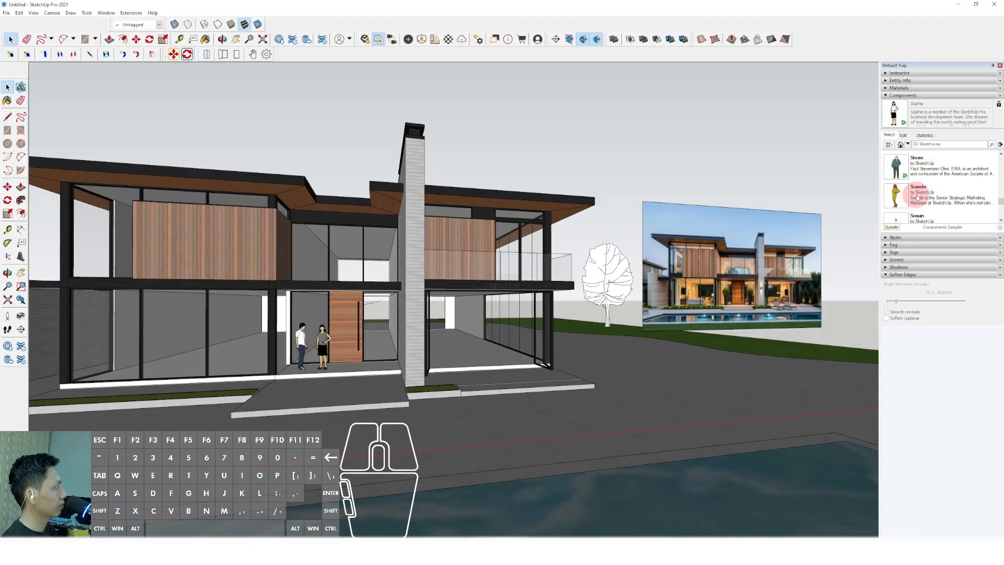
scroll(917, 197, up, 6)
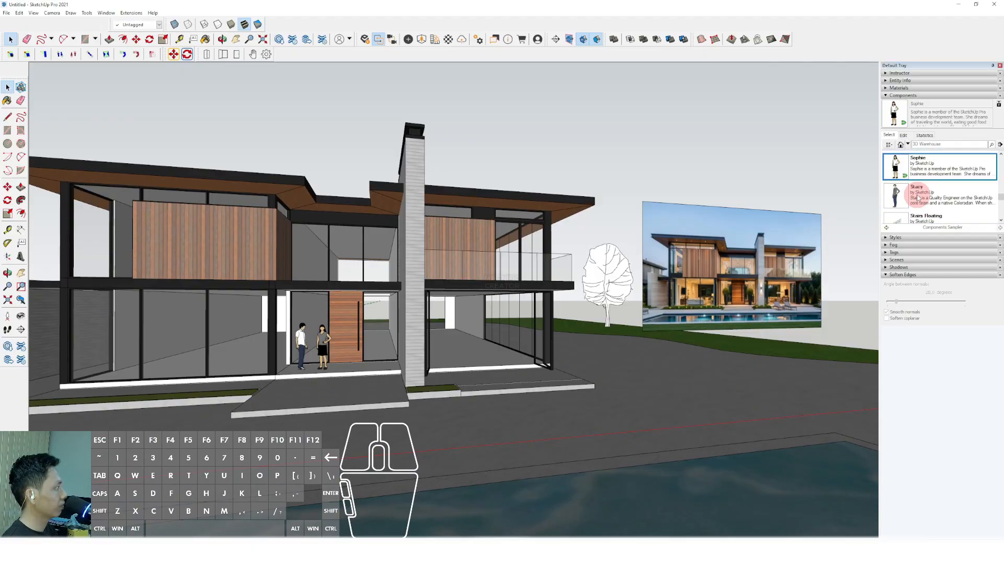
scroll(917, 198, up, 2)
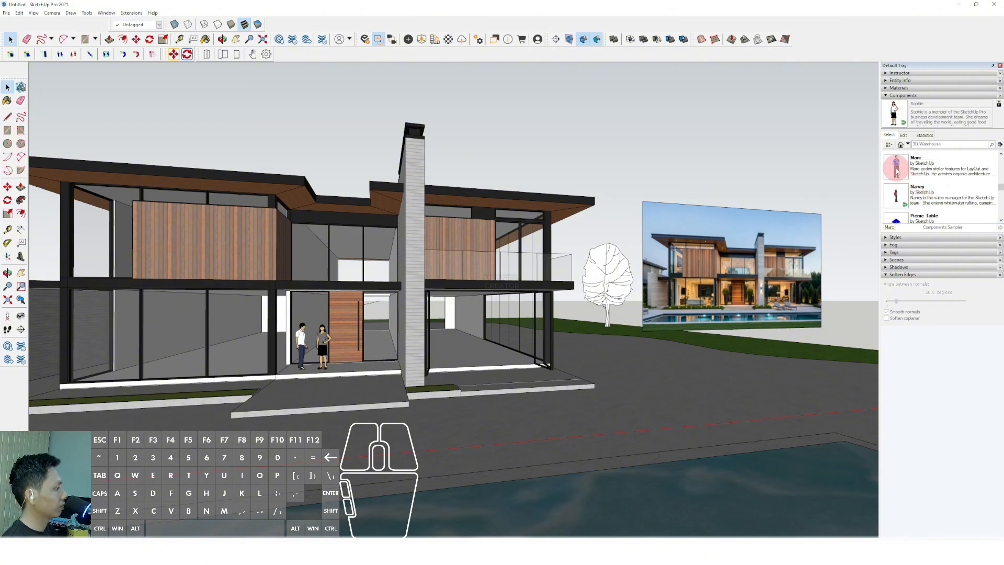
drag(896, 170, 509, 374)
scroll(495, 377, up, 3)
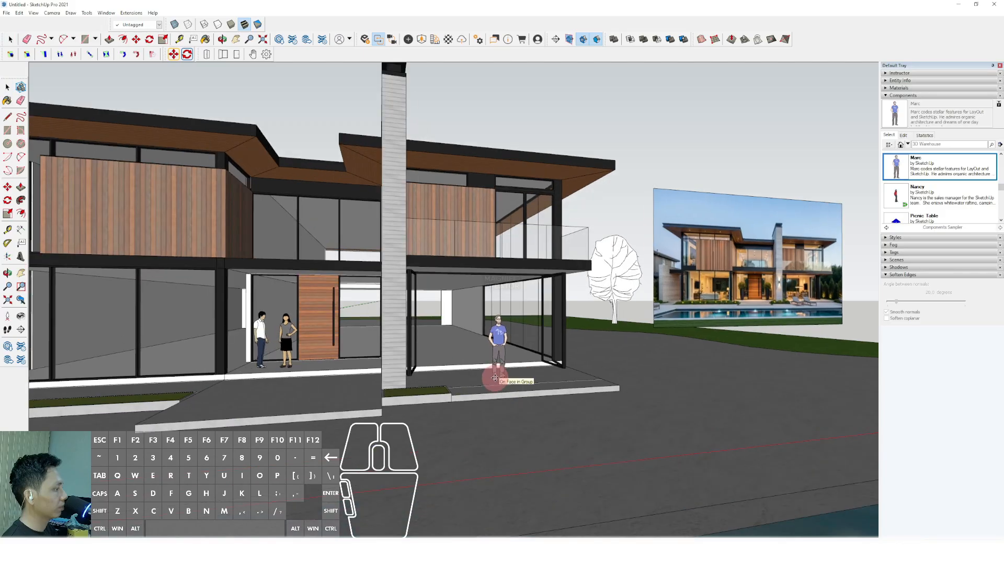
Insert the sample figure of a woman in a red top beside the man on the terrace and clear the selection.
click(907, 191)
drag(897, 202, 462, 385)
click(467, 380)
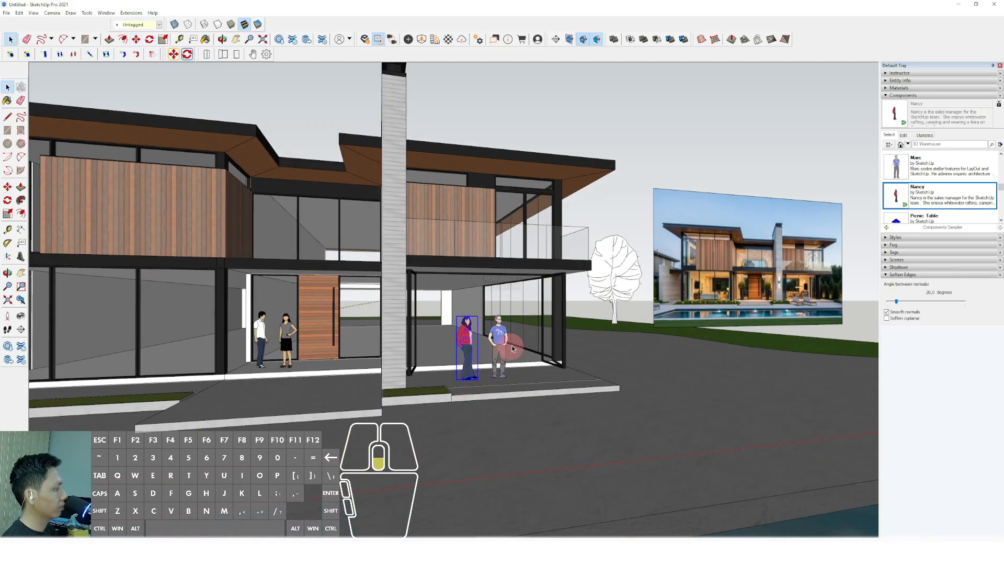
scroll(510, 346, down, 5)
click(595, 179)
Paint the 2D tree with Translucent Glass Dark Green from the Glass and Mirrors materials.
scroll(442, 341, up, 3)
shift+middle_drag(446, 336, 486, 311)
middle_drag(486, 311, 456, 336)
scroll(502, 313, up, 2)
scroll(456, 334, down, 3)
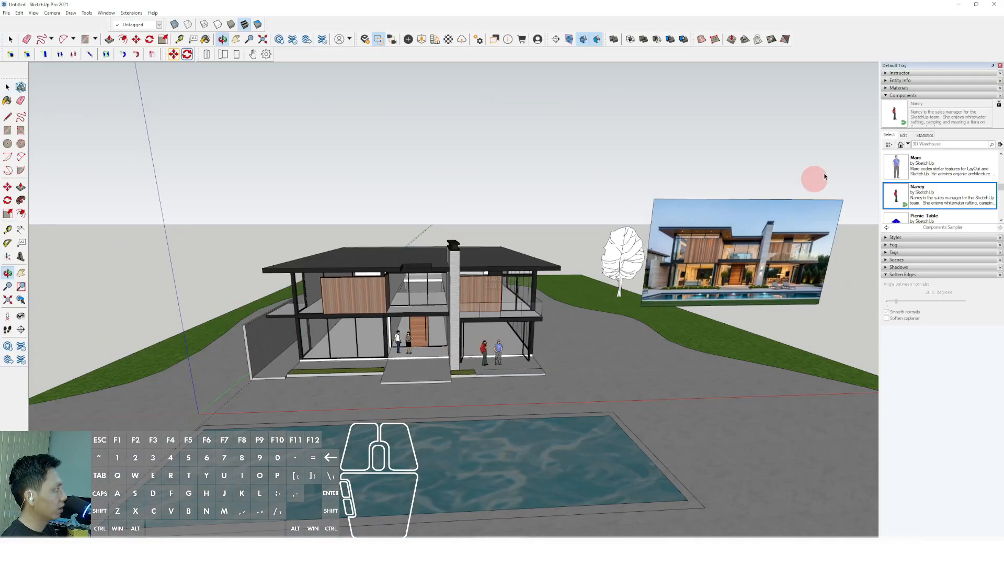
click(887, 95)
click(884, 88)
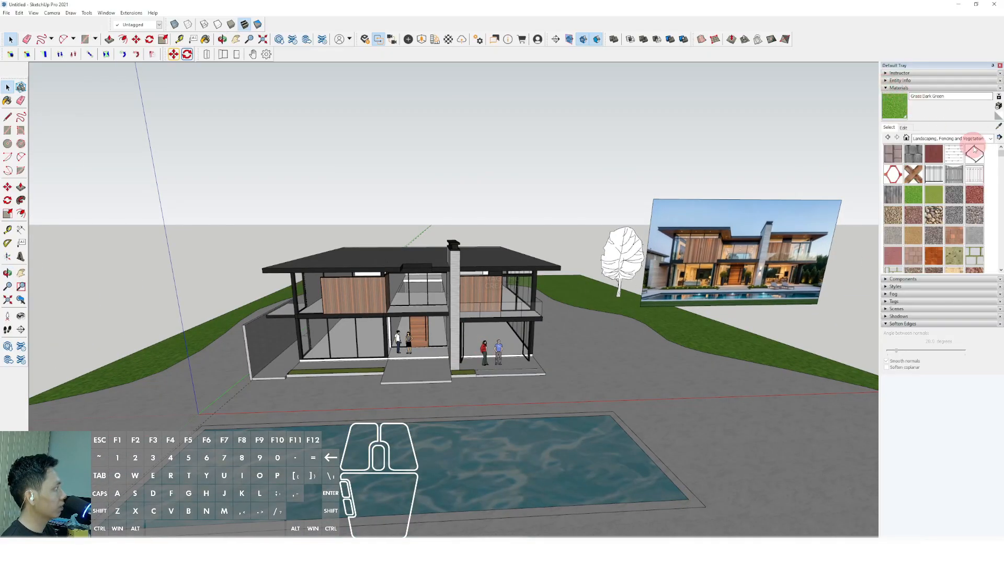
click(991, 139)
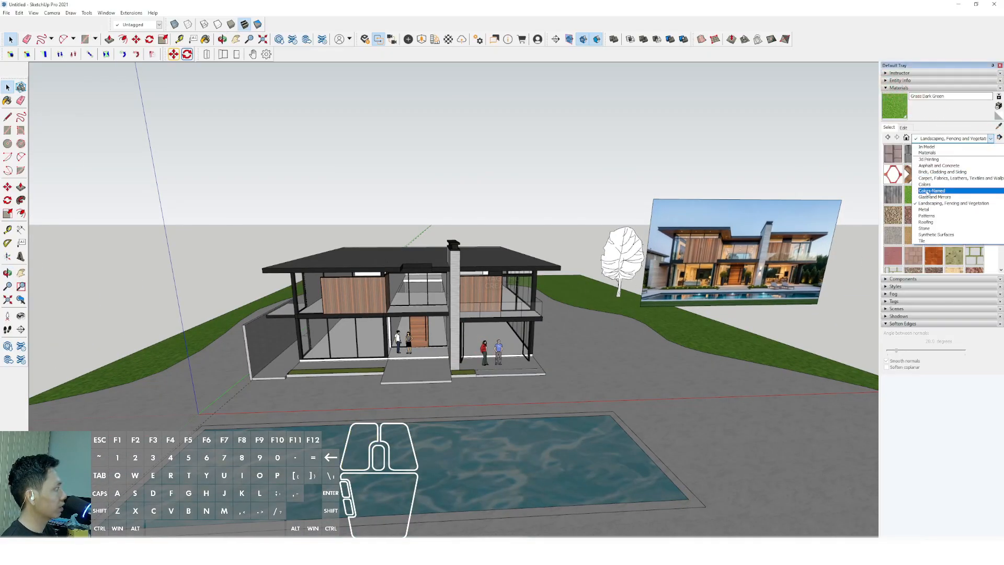
click(928, 198)
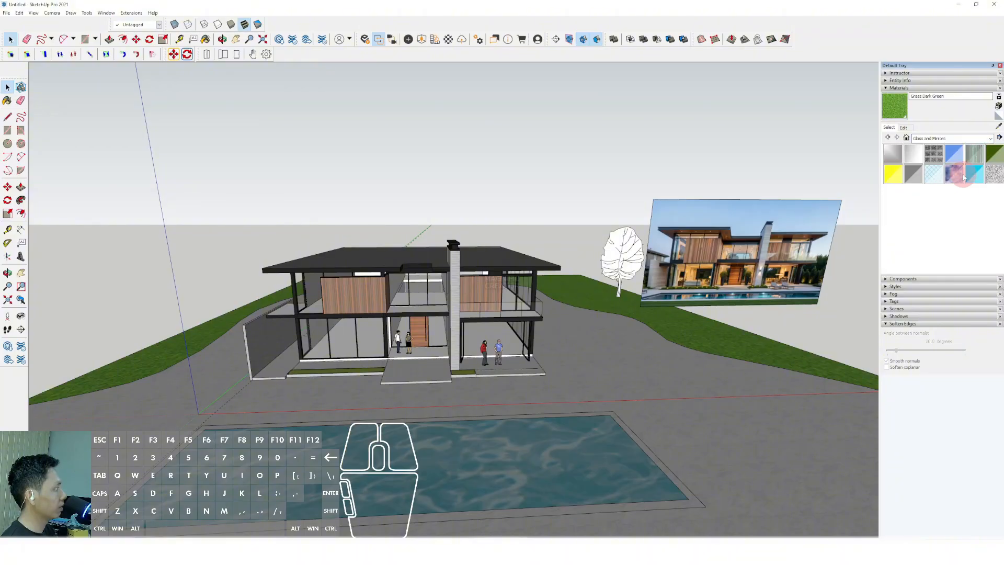
click(990, 154)
click(617, 264)
Move the green 2D tree onto the grass strip on the reference image's side of the house.
scroll(609, 279, up, 5)
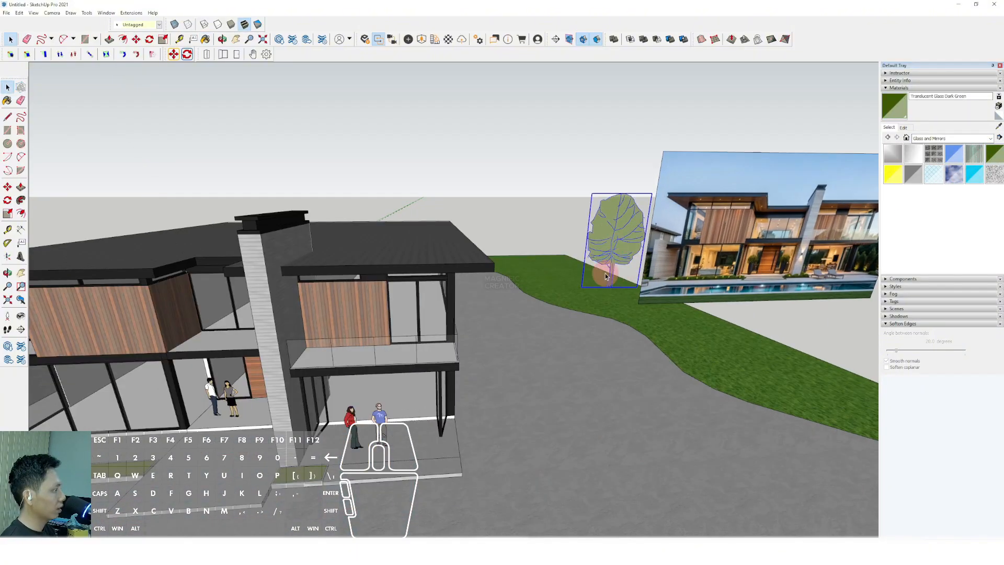
scroll(606, 276, up, 2)
middle_drag(604, 277, 583, 309)
scroll(583, 309, up, 2)
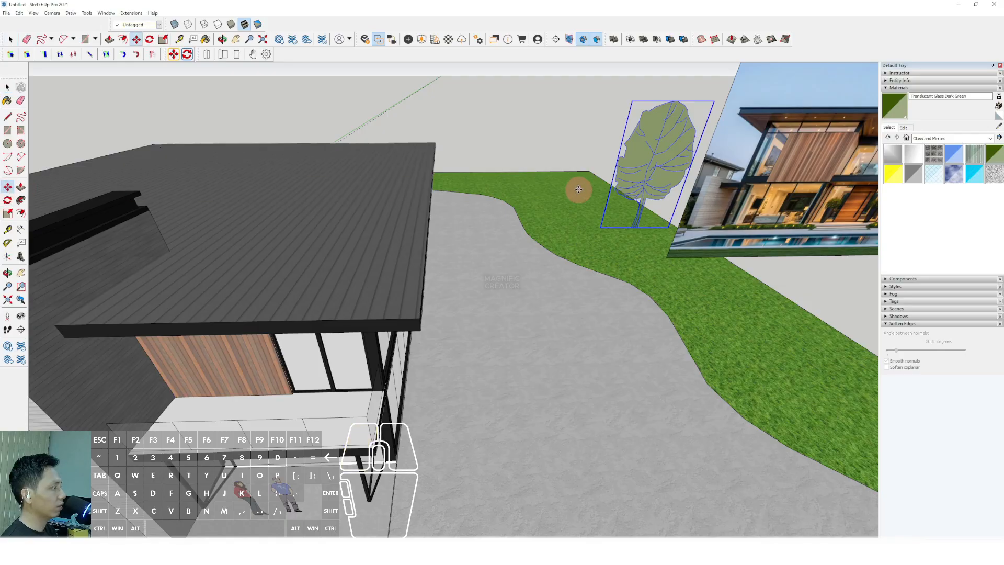
click(638, 233)
scroll(647, 279, up, 1)
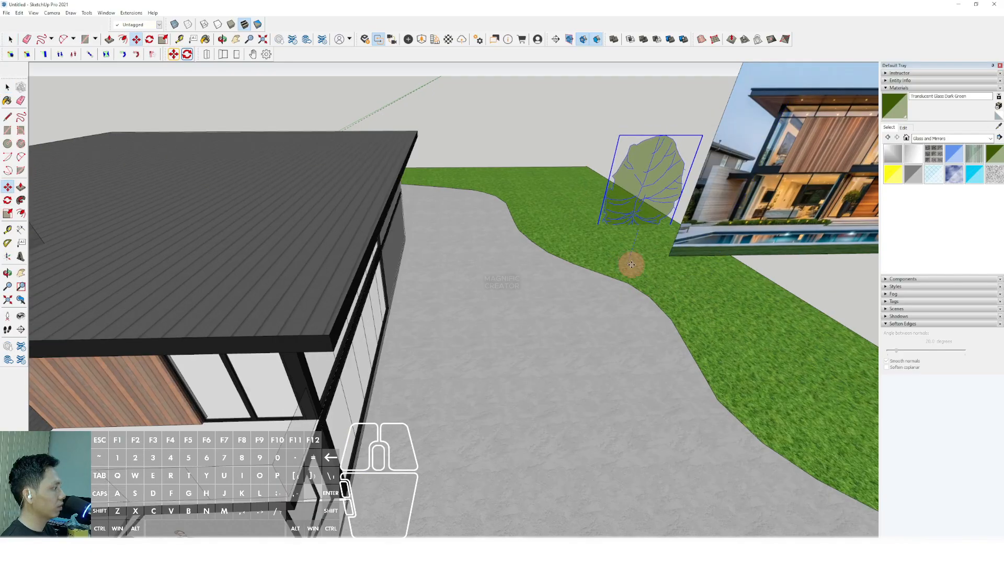
click(602, 254)
click(602, 254)
Copy the tree several times along the same grass strip towards the rear corner of the lot.
key(ctrl)
scroll(540, 227, up, 1)
scroll(547, 234, down, 1)
click(546, 235)
middle_drag(555, 293, 578, 361)
click(592, 367)
click(560, 278)
click(554, 279)
click(511, 284)
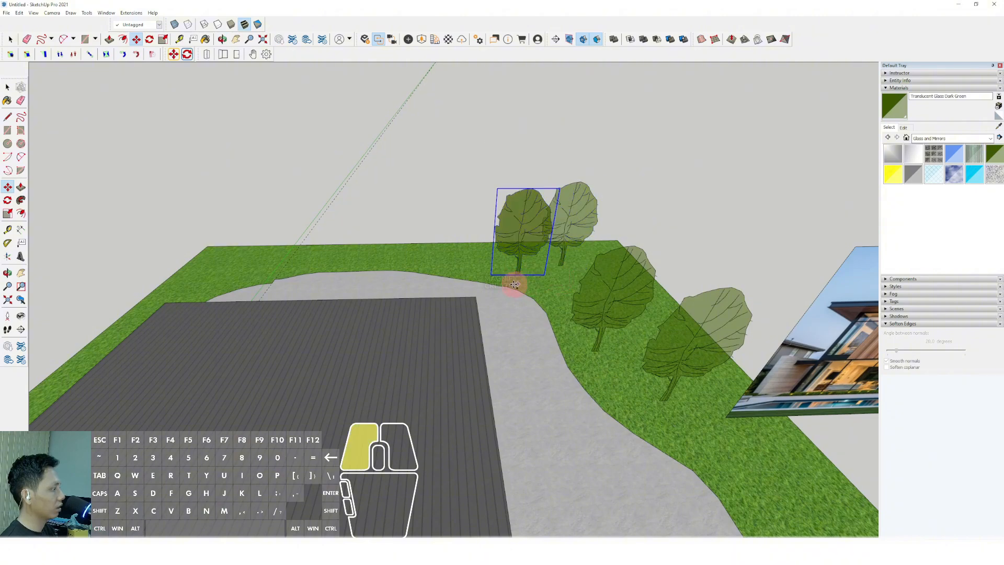
Place further copies of the tree along the grass behind the house.
click(507, 284)
click(431, 264)
click(470, 275)
click(468, 277)
Copy the tree onto the grass strip along the opposite side of the house, beyond the freestanding wall.
scroll(469, 277, down, 3)
middle_drag(468, 277, 409, 283)
scroll(370, 340, up, 1)
click(364, 350)
click(390, 329)
scroll(408, 282, up, 1)
click(382, 291)
click(377, 301)
scroll(415, 225, up, 2)
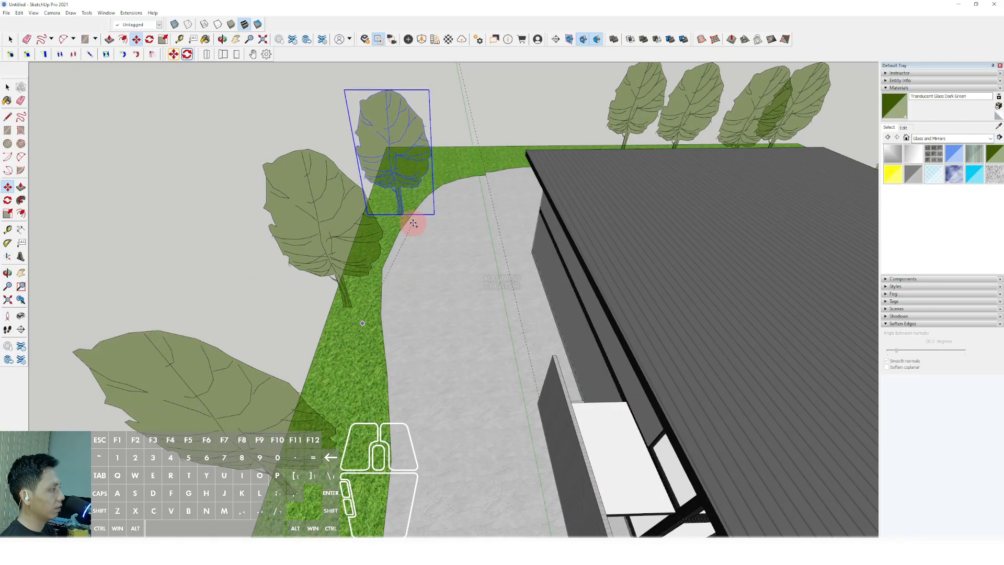
Continue the row of tree copies around the curved rear corner behind the house and end the copying.
click(414, 224)
click(419, 214)
shift+middle_drag(458, 185, 433, 234)
click(433, 230)
key(ctrl)
click(431, 237)
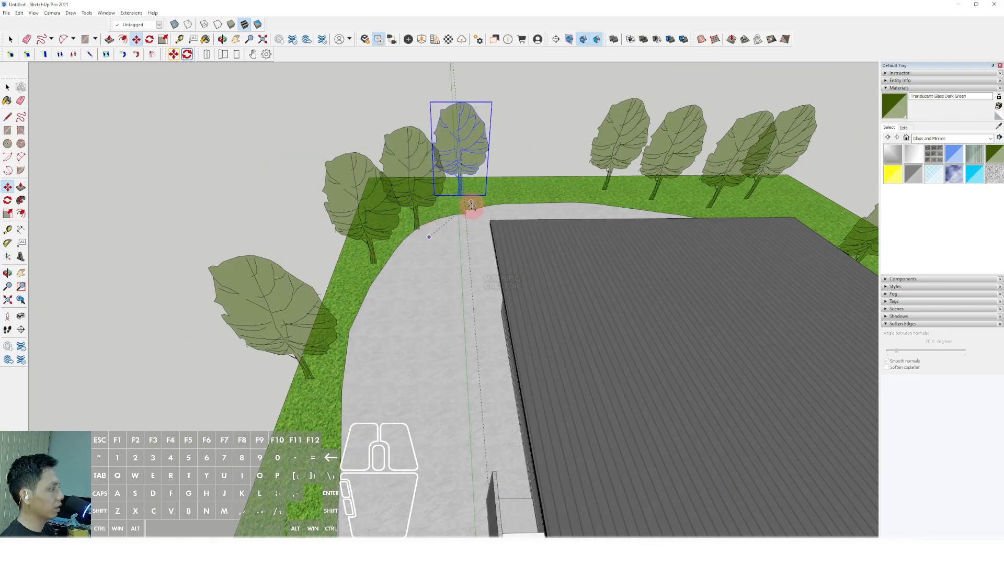
click(469, 203)
key(ctrl)
click(488, 202)
click(558, 194)
key(space)
Examine the front of the house with the newly planted trees around it.
scroll(484, 214, down, 5)
shift+middle_drag(515, 288, 492, 235)
scroll(520, 271, up, 2)
scroll(519, 270, up, 3)
scroll(466, 326, up, 4)
middle_drag(439, 351, 486, 332)
scroll(463, 347, down, 2)
mouse_move(486, 332)
shift+middle_down()
mouse_move(495, 317)
mouse_move(476, 329)
shift+middle_up()
drag(601, 119, 589, 137)
shift+middle_drag(505, 304, 506, 298)
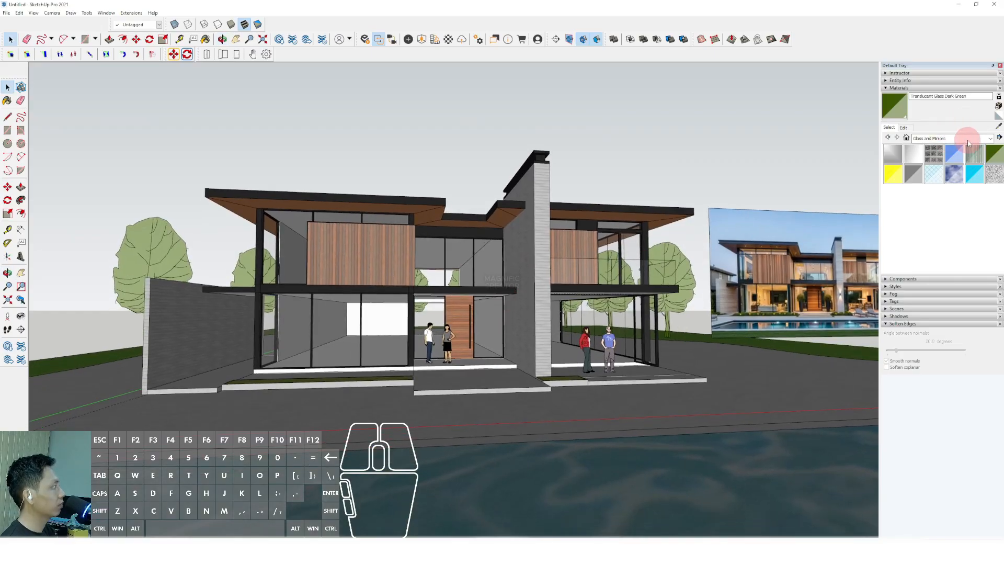
Apply the Simple Style from the Default Styles collection to the model.
click(886, 88)
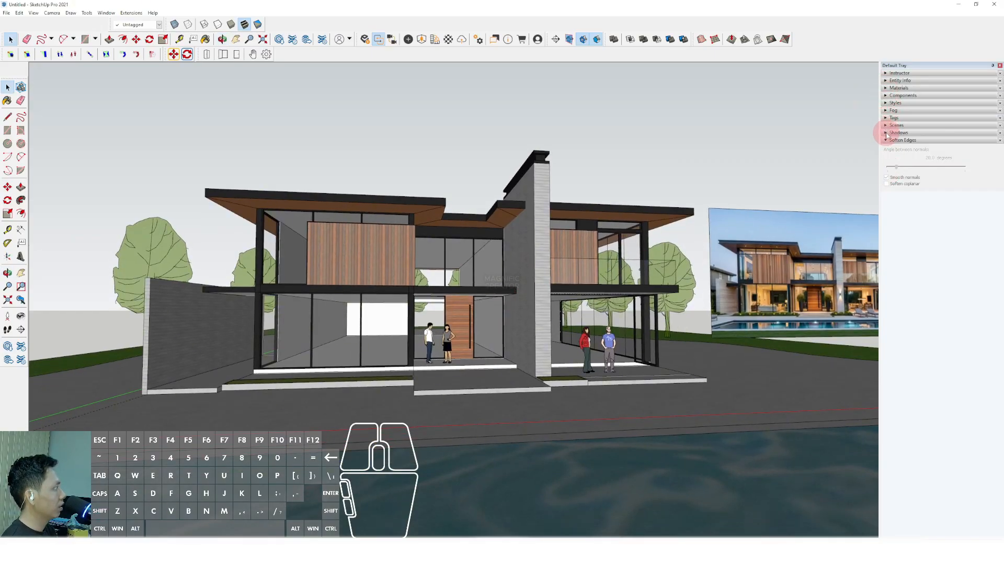
click(886, 104)
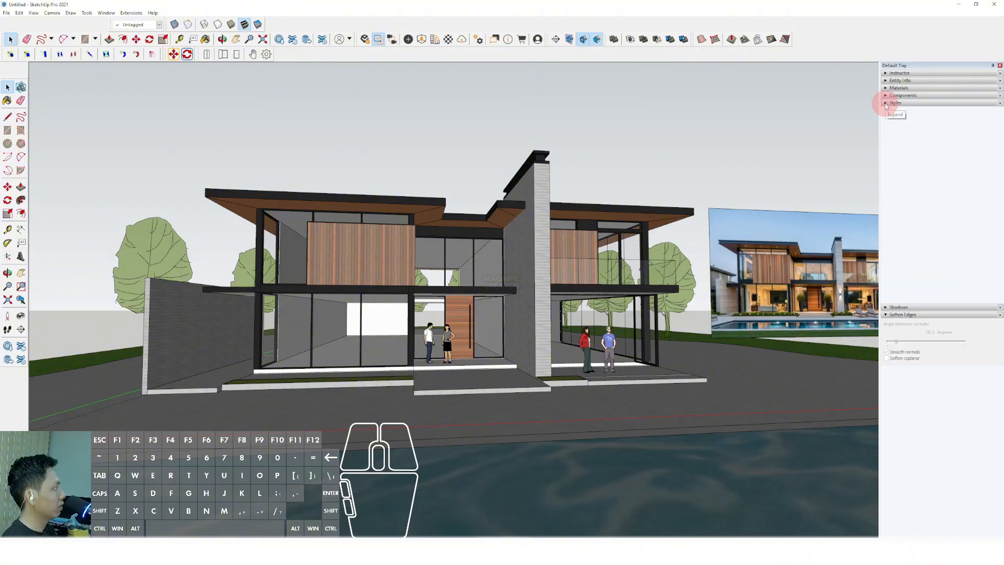
click(935, 190)
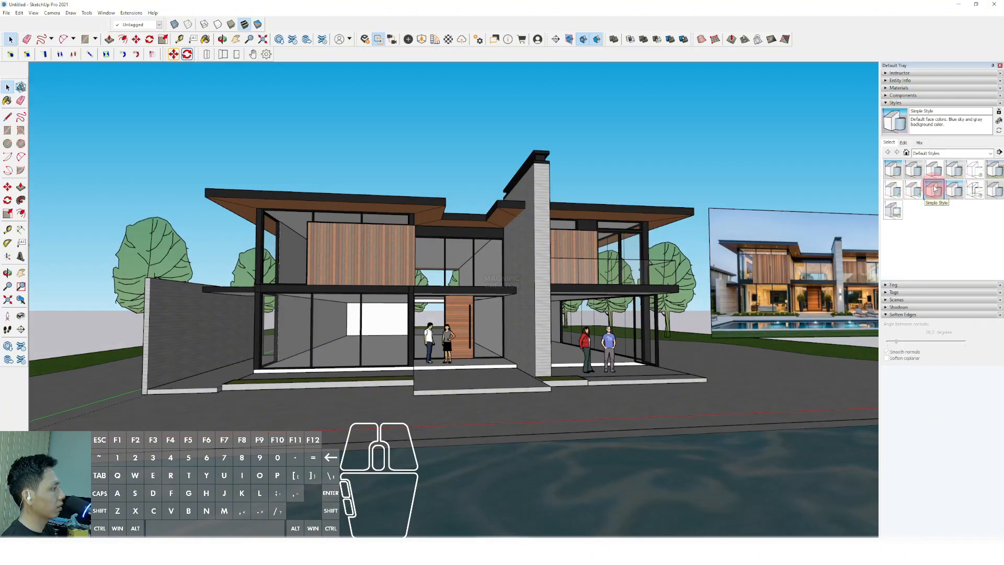
Turn on the display of shadows in the model.
scroll(486, 288, up, 3)
shift+middle_drag(486, 288, 446, 276)
shift+middle_drag(447, 276, 463, 275)
scroll(463, 275, down, 5)
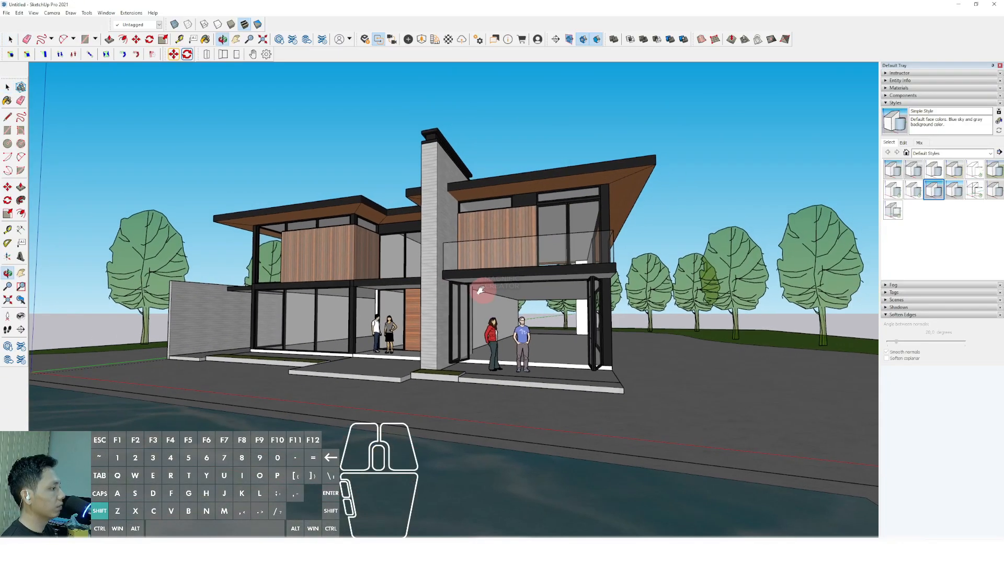
click(33, 12)
click(51, 109)
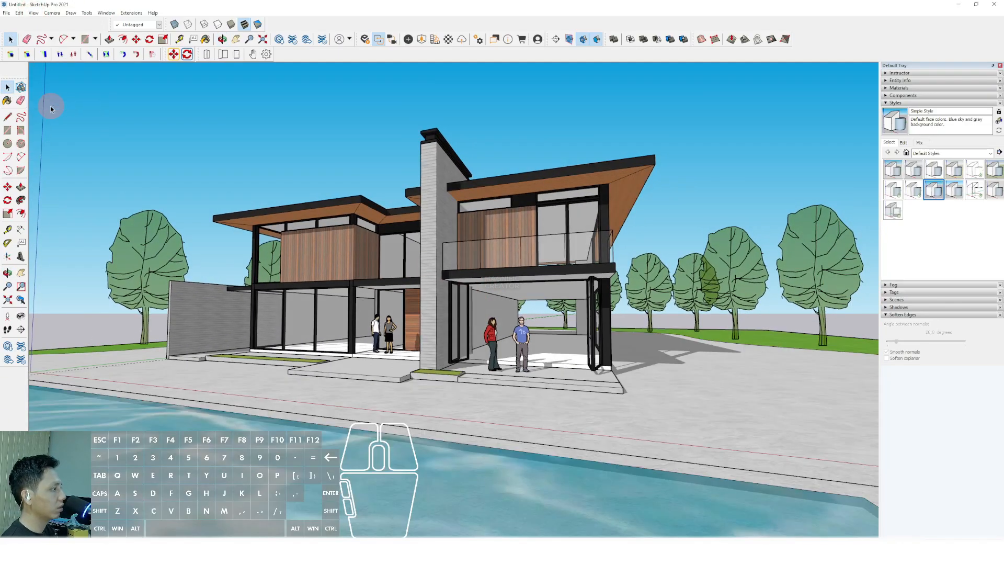
middle_drag(366, 340, 389, 330)
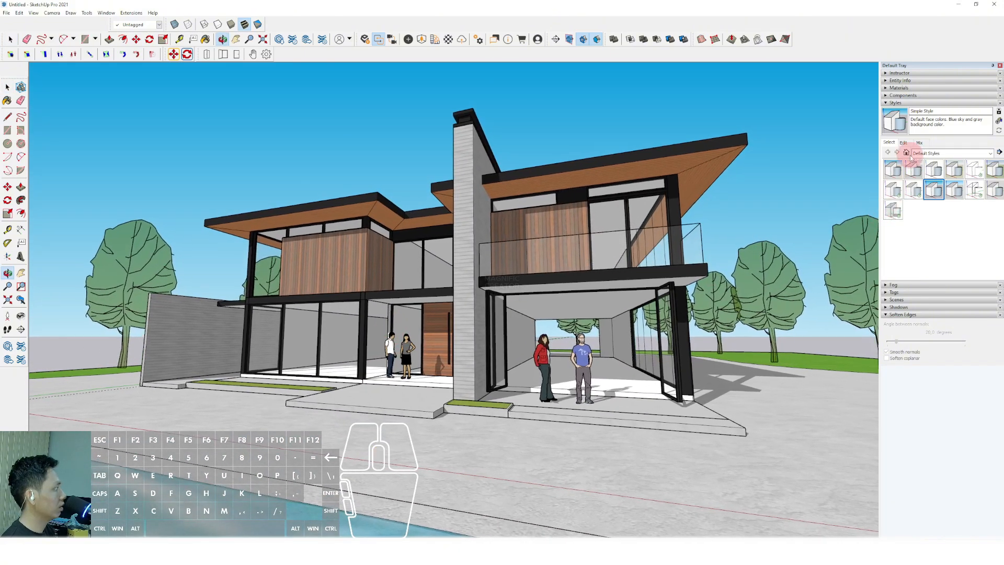
Set the shadow time to 10:47 and the shadow date to 10/16.
click(887, 306)
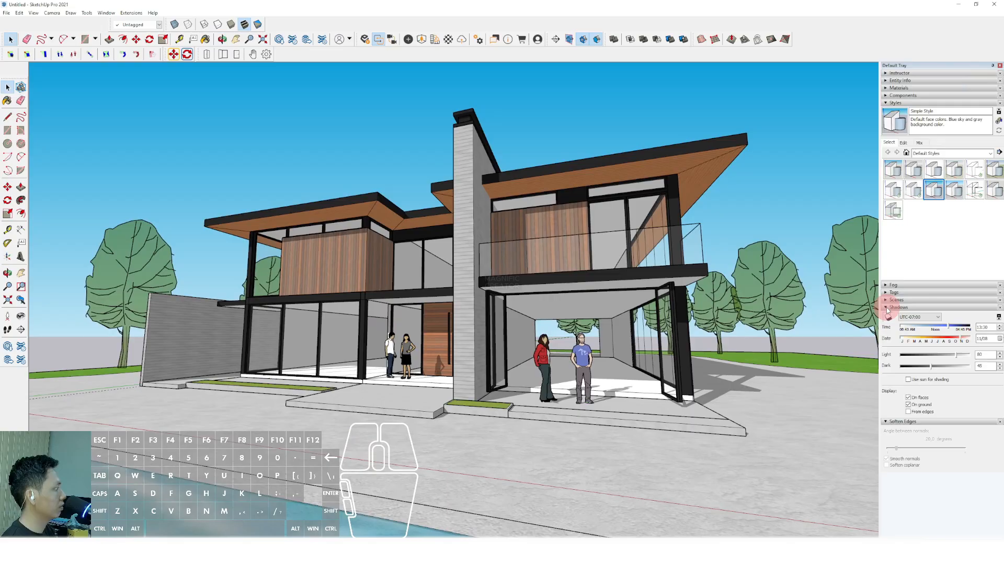
mouse_move(939, 329)
mouse_down()
mouse_move(901, 332)
mouse_move(958, 341)
mouse_move(952, 332)
mouse_move(905, 332)
mouse_move(931, 332)
mouse_up()
click(935, 340)
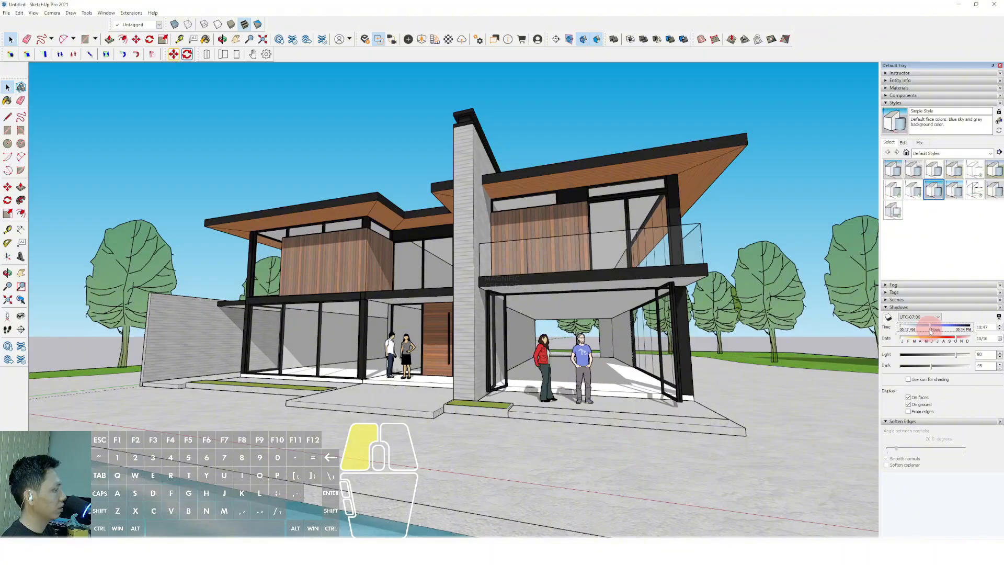
middle_drag(475, 268, 596, 291)
Start a new material named MARBLE based on Color M07 from the Colors collection.
click(887, 103)
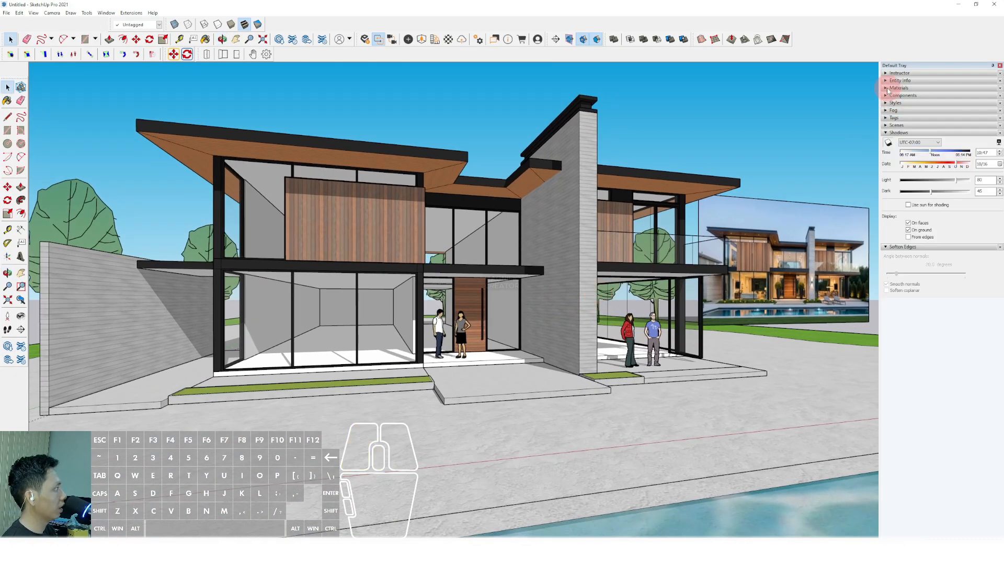
click(888, 88)
click(988, 140)
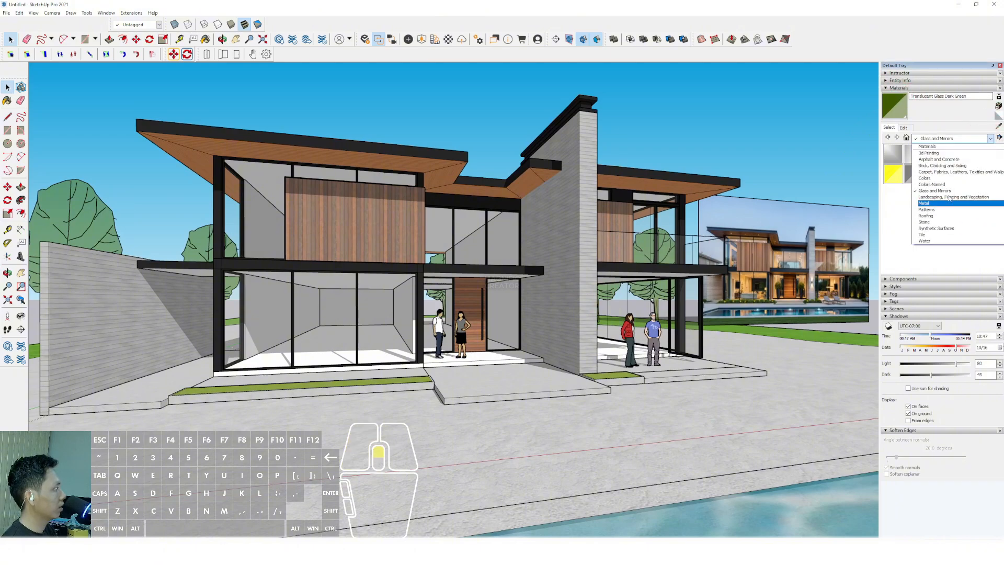
click(927, 179)
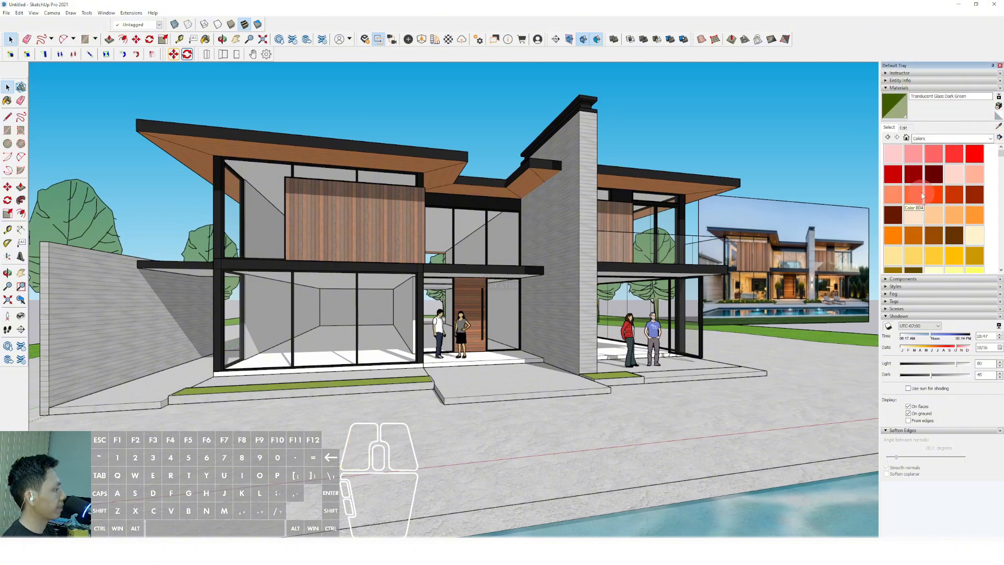
scroll(922, 197, down, 8)
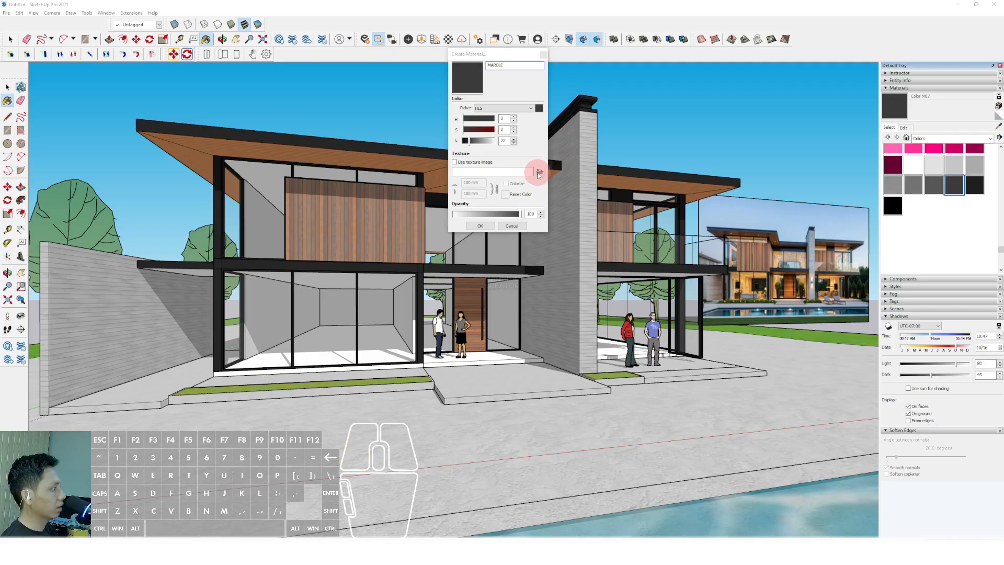
Load 38_calacatta black pbr texture-seamless.jpg from the marmer folder as the MARBLE texture and create the material.
click(538, 172)
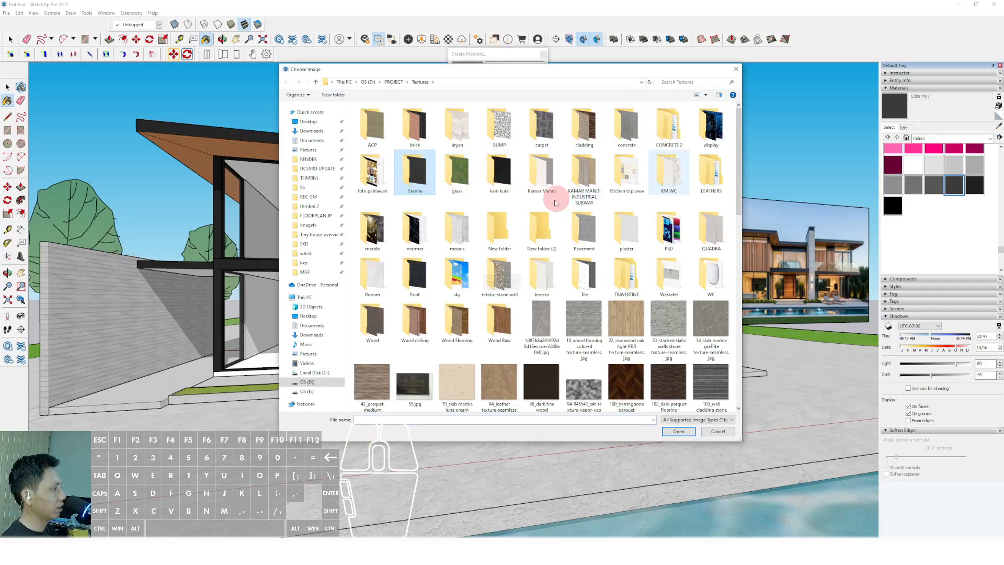
double_click(421, 235)
click(370, 124)
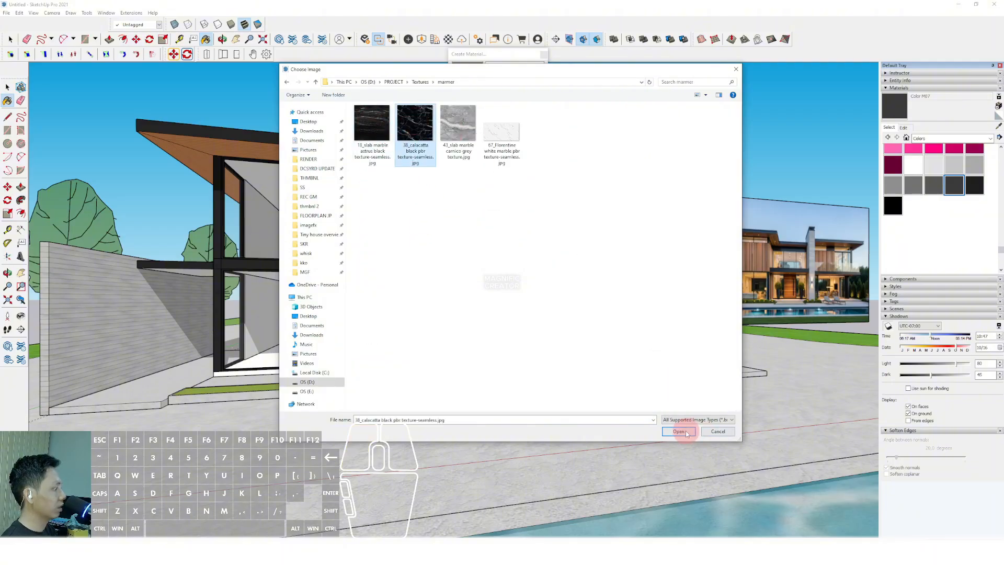
key(Return)
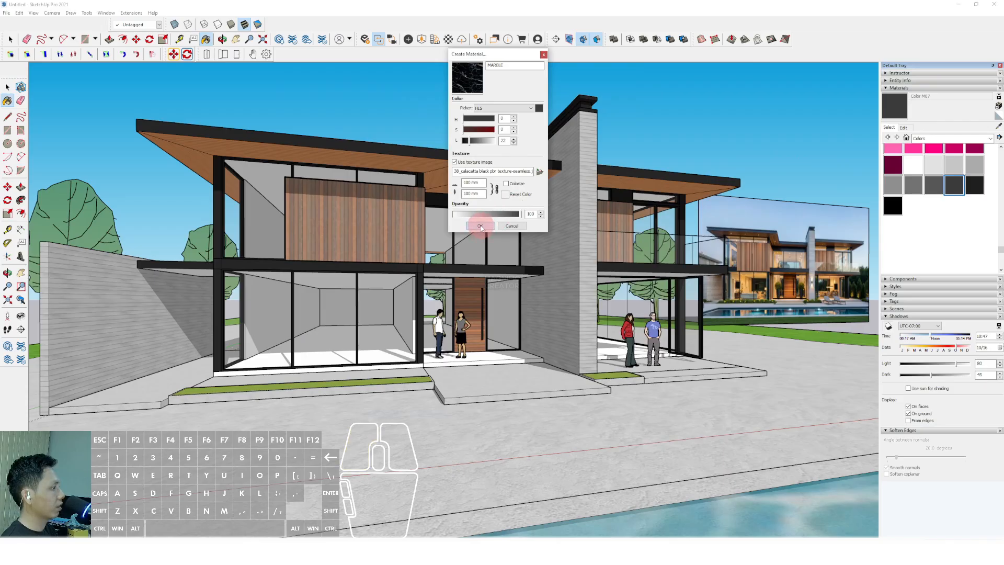
click(480, 225)
Paint the entrance floor and the ground-floor interior floor with the MARBLE material.
scroll(441, 354, up, 4)
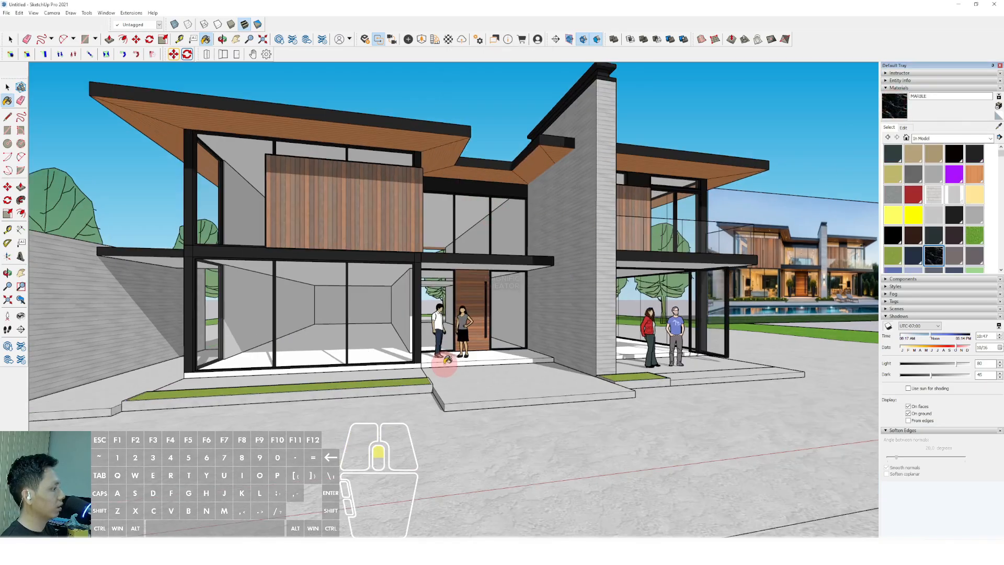
click(497, 347)
scroll(419, 359, up, 2)
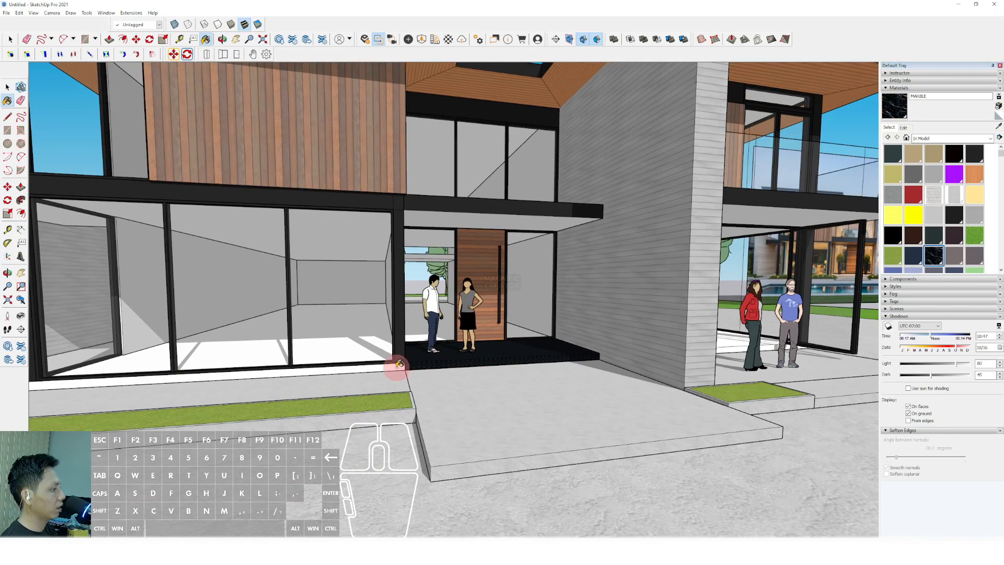
click(394, 362)
scroll(413, 361, down, 2)
scroll(413, 365, down, 3)
middle_drag(413, 364, 432, 350)
key(space)
scroll(423, 361, up, 2)
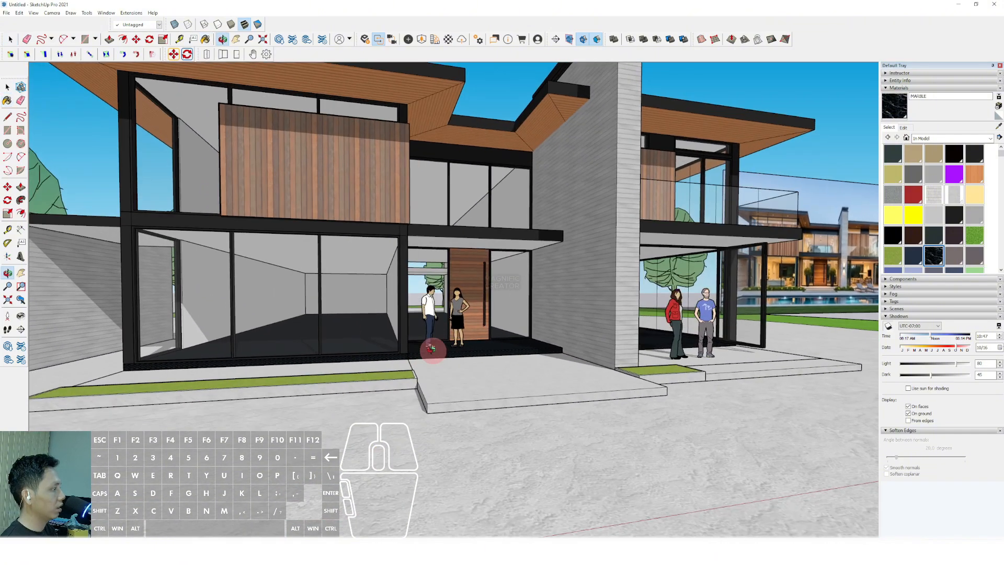
Set the MARBLE texture size to 10000 mm by 10000 mm.
click(903, 128)
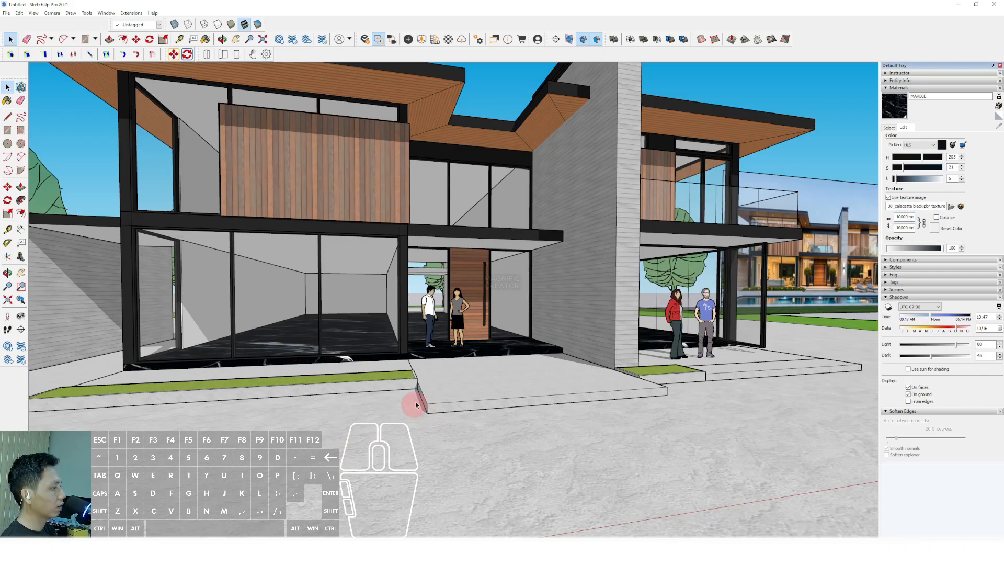
middle_drag(417, 404, 442, 351)
scroll(455, 347, down, 5)
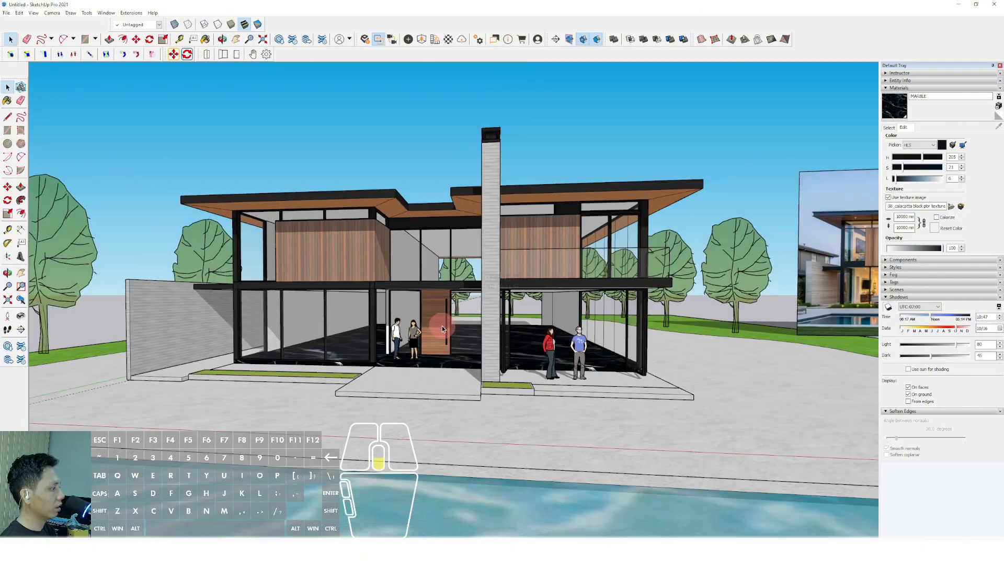
Examine the finished house front and its marble floors from several angles.
scroll(441, 329, up, 5)
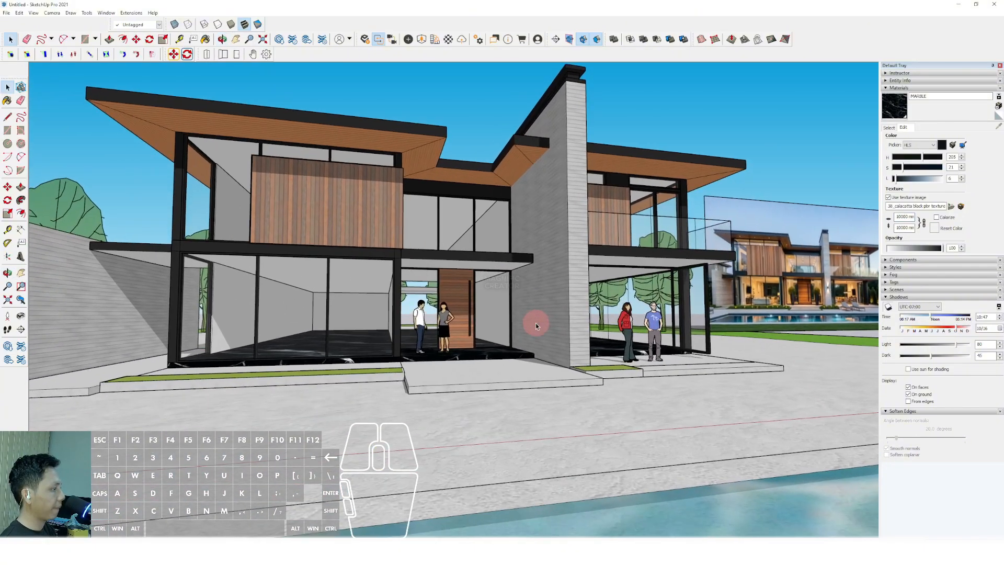
scroll(536, 326, down, 3)
middle_drag(507, 336, 491, 361)
scroll(495, 349, down, 2)
scroll(384, 368, up, 3)
middle_drag(491, 360, 586, 366)
scroll(457, 346, down, 3)
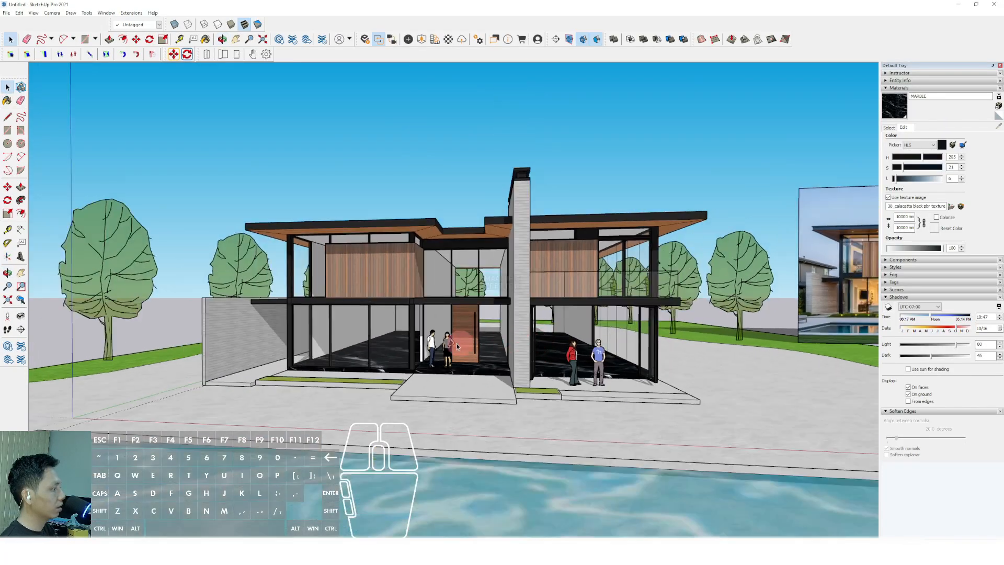
mouse_move(456, 346)
middle_down()
mouse_move(520, 359)
mouse_move(571, 350)
mouse_move(729, 410)
mouse_move(352, 342)
mouse_move(352, 331)
mouse_move(479, 345)
mouse_move(407, 336)
mouse_move(468, 344)
middle_up()
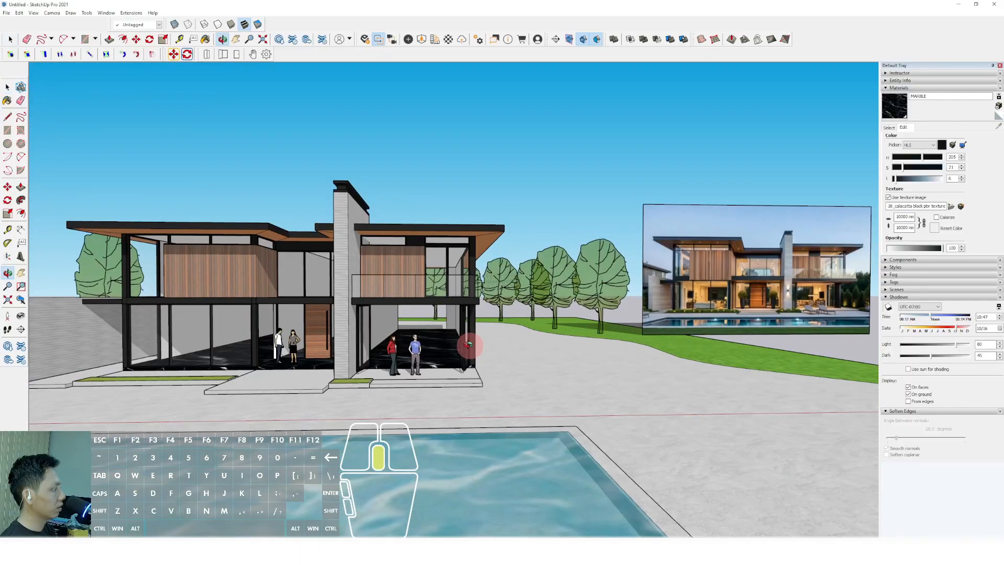
Compare the finished house with the reference image beside it.
shift+middle_drag(703, 359, 649, 358)
scroll(740, 274, up, 3)
scroll(715, 265, down, 2)
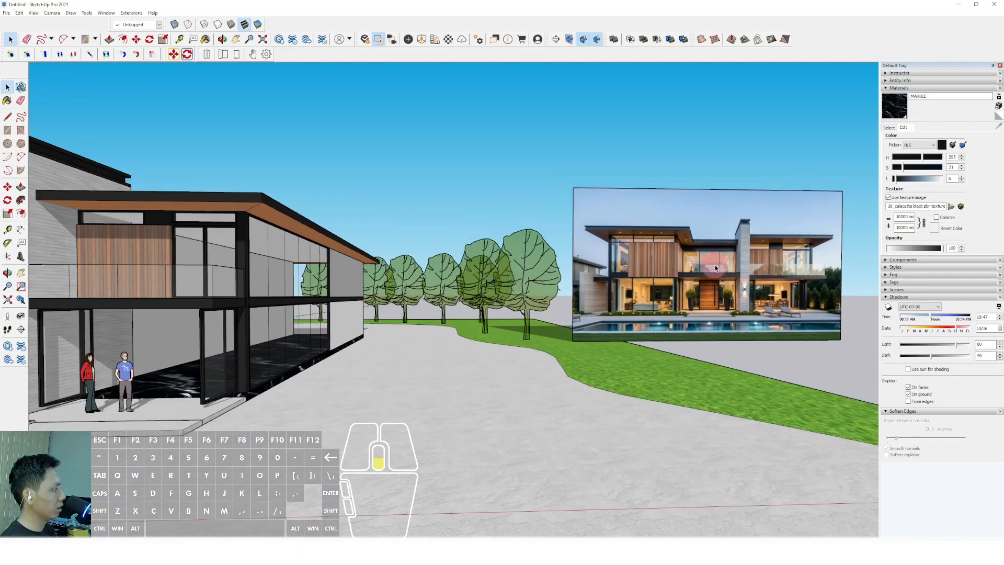
scroll(738, 255, down, 2)
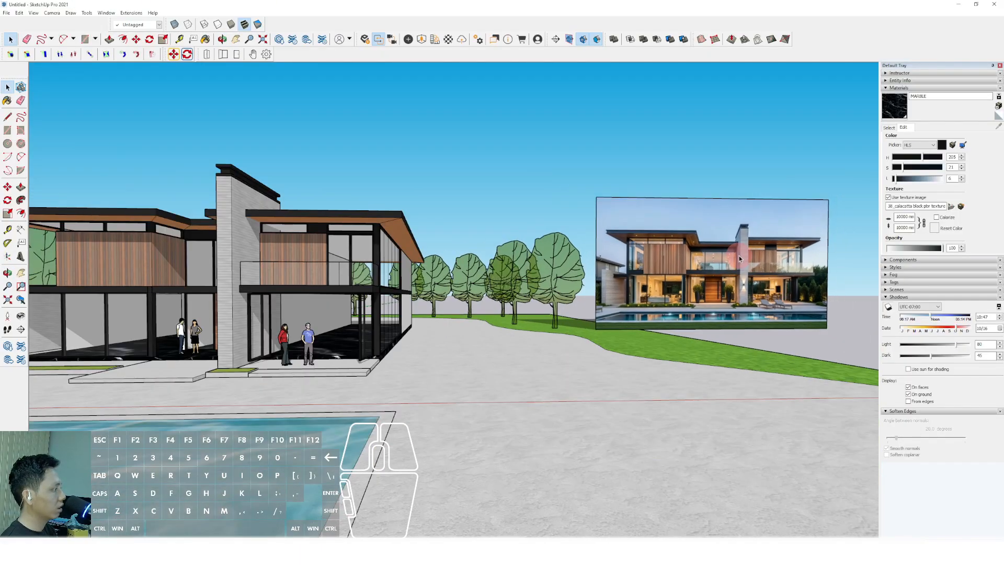
middle_drag(327, 340, 434, 331)
scroll(542, 324, up, 1)
shift+middle_drag(542, 325, 454, 355)
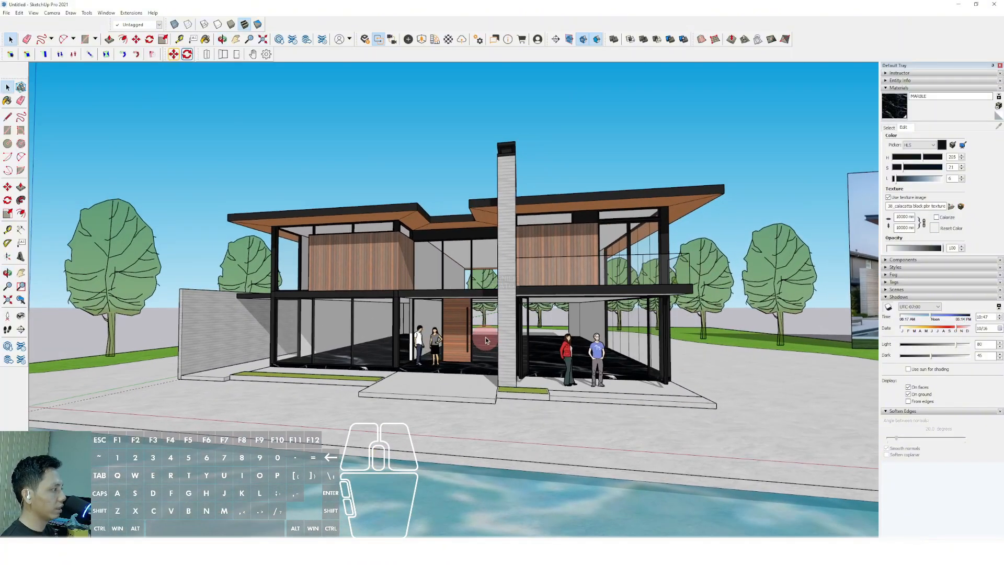
scroll(486, 340, up, 2)
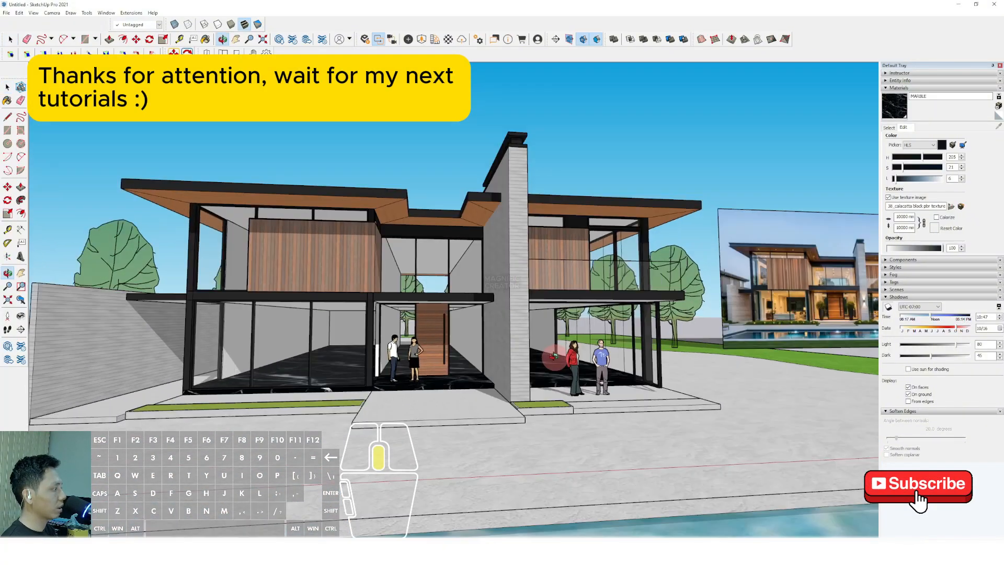